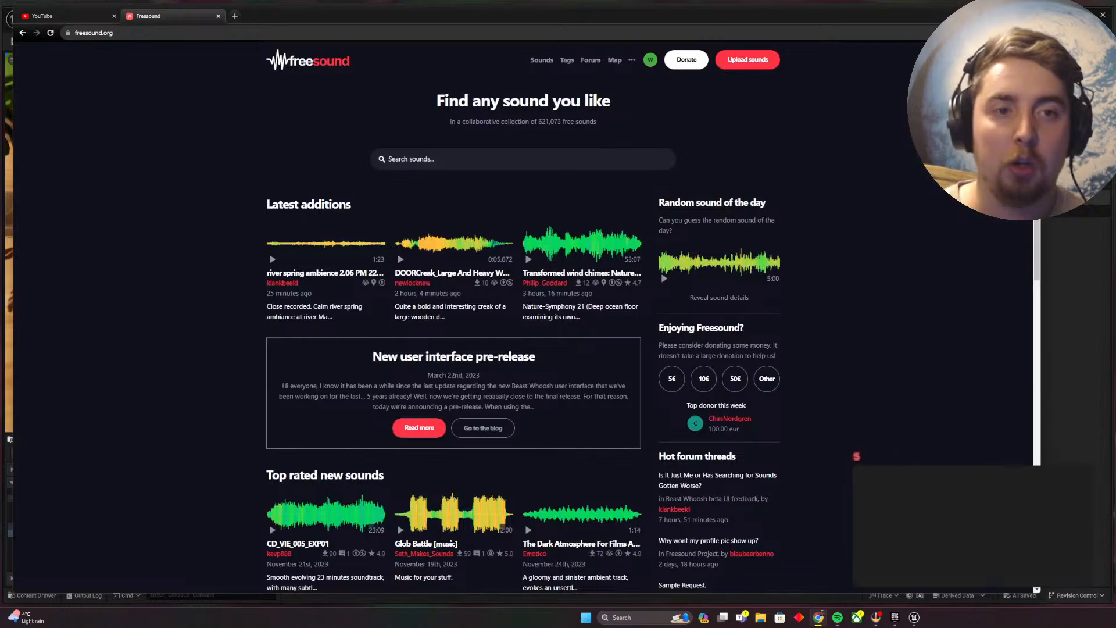
Close the YouTube Help streaming tips page and switch from the browser to the Unreal Editor beach level
{"action": "left_click", "coordinate": [990, 11]}
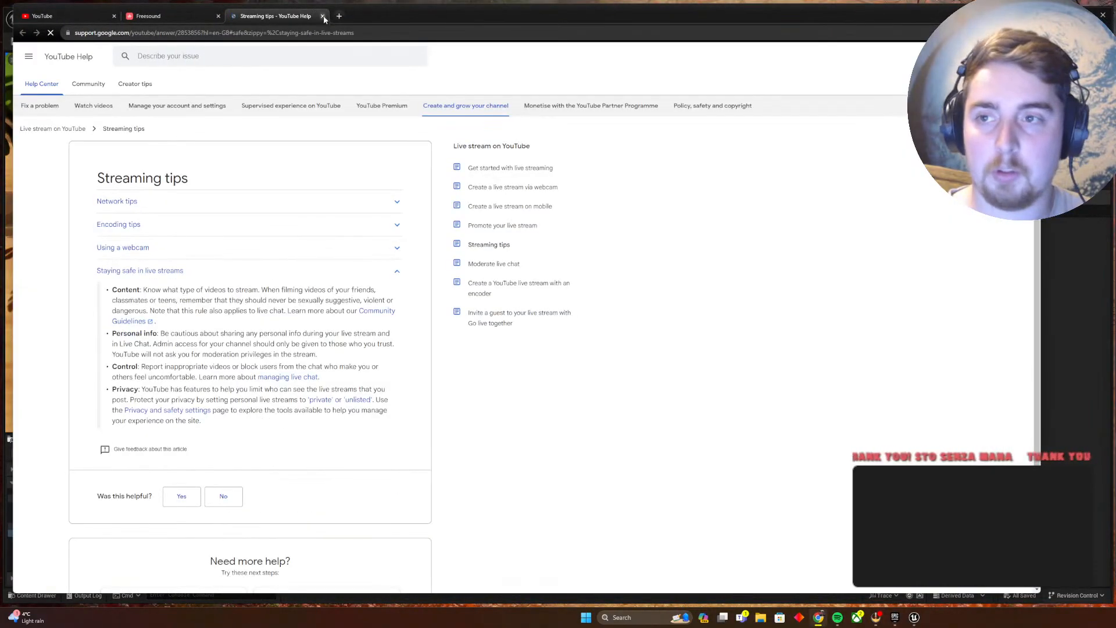
{"action": "left_click", "coordinate": [323, 16]}
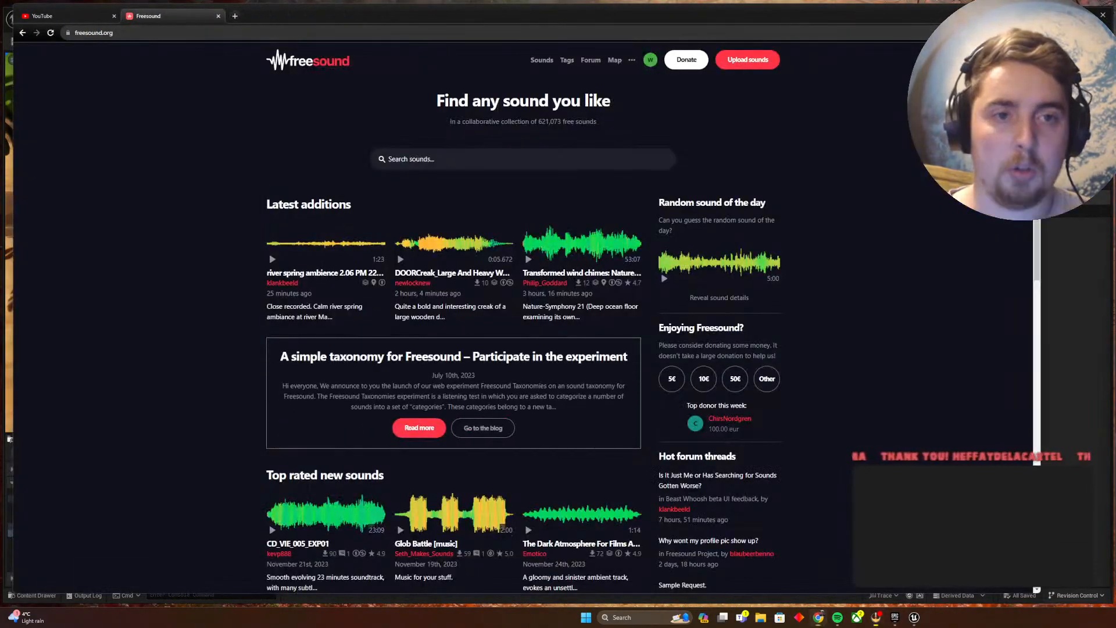
{"action": "left_click", "coordinate": [821, 613]}
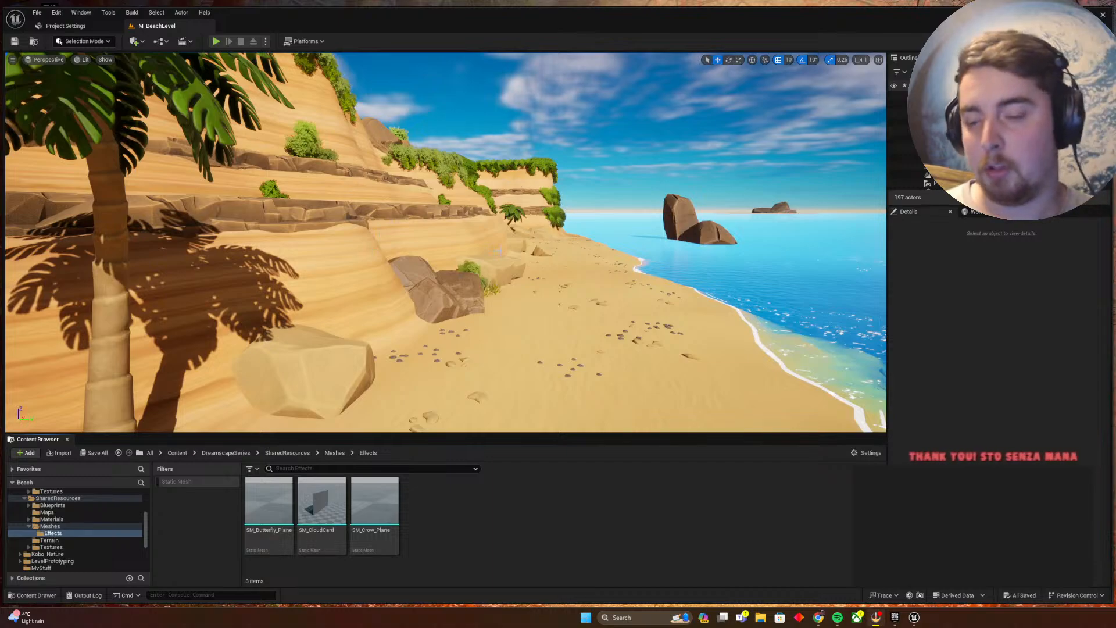
Duplicate the small bush from the far upper cliff and place the copy on the cliff face by the palm tree
{"action": "right_click_drag", "start_coordinate": [500, 250], "coordinate": [471, 263]}
{"action": "key", "text": "w"}
{"action": "key", "text": "s"}
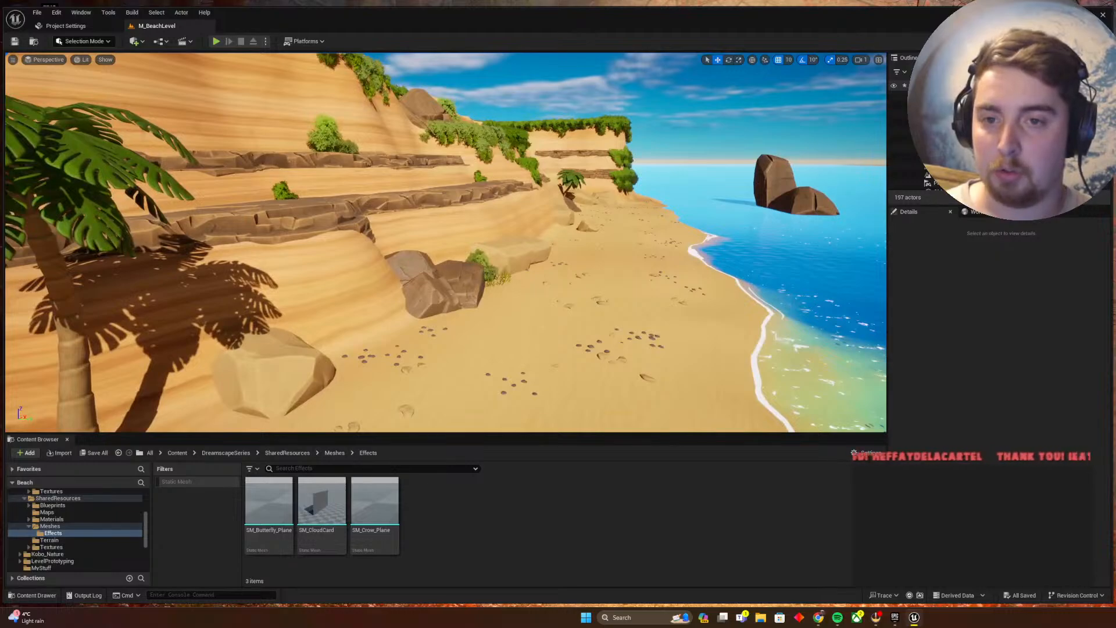
{"action": "left_click", "coordinate": [518, 160]}
{"action": "key", "text": "g"}
{"action": "right_click_drag", "start_coordinate": [517, 160], "coordinate": [453, 172]}
{"action": "key", "text": "w"}
{"action": "key", "text": "e"}
{"action": "right_click_drag", "start_coordinate": [511, 225], "coordinate": [535, 224]}
{"action": "key", "text": "s"}
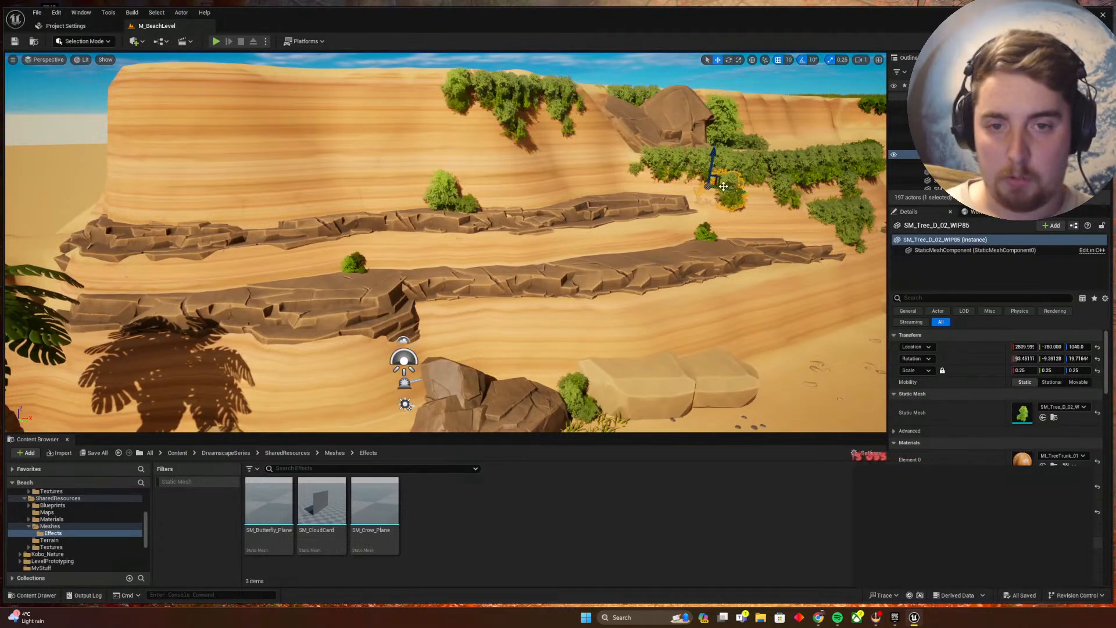
{"action": "left_click_drag", "start_coordinate": [722, 186], "coordinate": [179, 298], "text": "alt"}
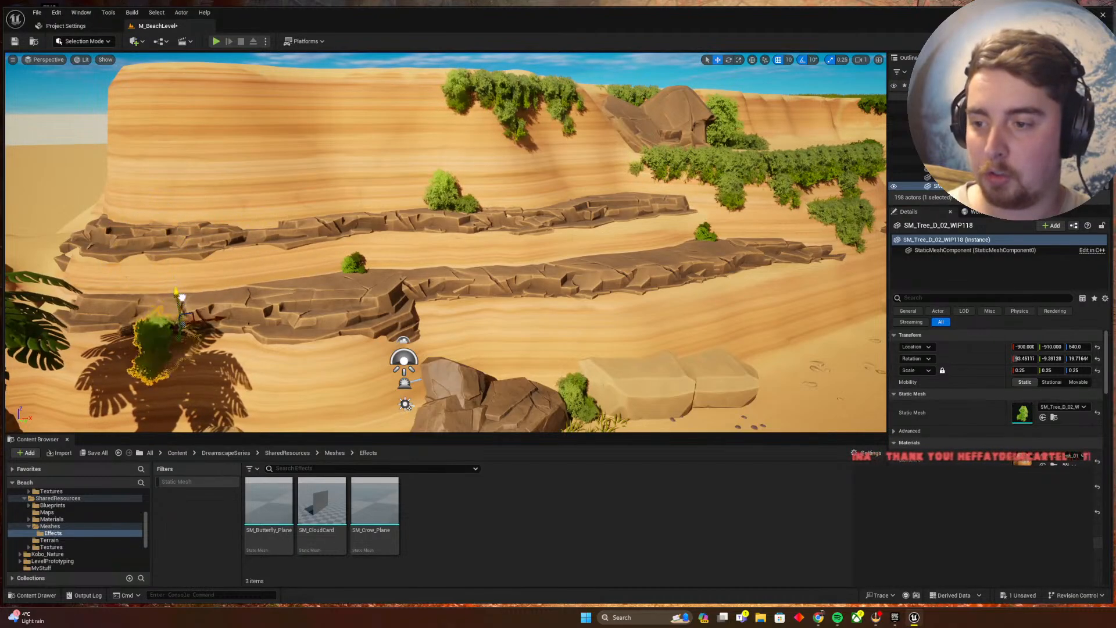
Move the duplicated bush along the cliff to the far side of the palm trunk, near X -1290, Y -890, Z 550
{"action": "key", "text": "a"}
{"action": "right_click_drag", "start_coordinate": [179, 298], "coordinate": [308, 270]}
{"action": "key", "text": "s"}
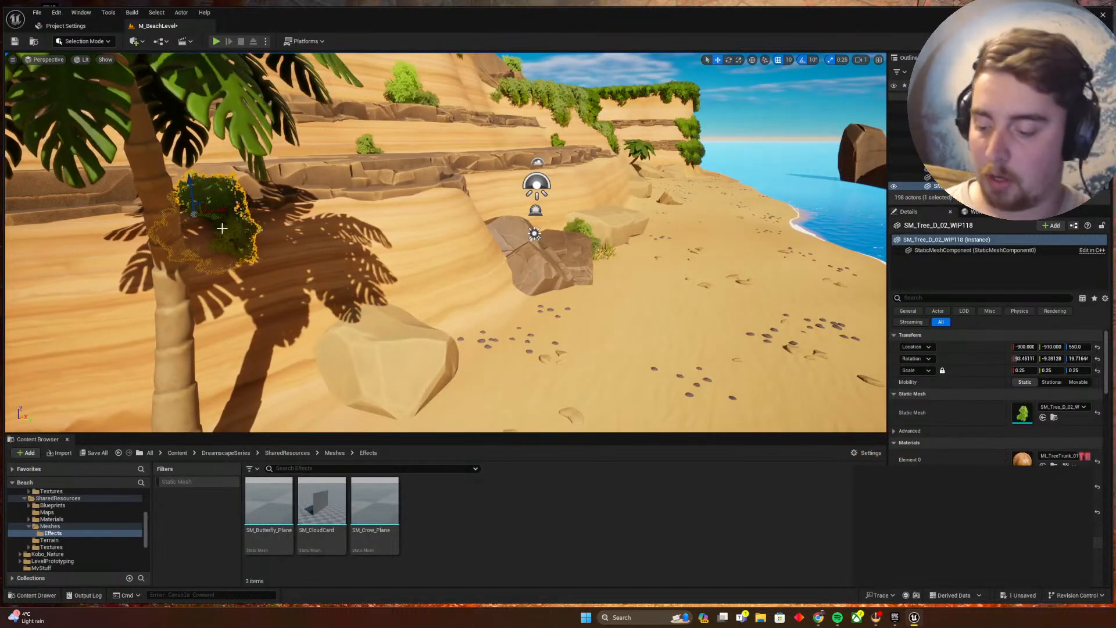
{"action": "mouse_move", "coordinate": [193, 212]}
{"action": "right_mouse_down"}
{"action": "mouse_move", "coordinate": [244, 209]}
{"action": "mouse_move", "coordinate": [252, 195]}
{"action": "mouse_move", "coordinate": [187, 208]}
{"action": "right_mouse_up"}
{"action": "key", "text": "w"}
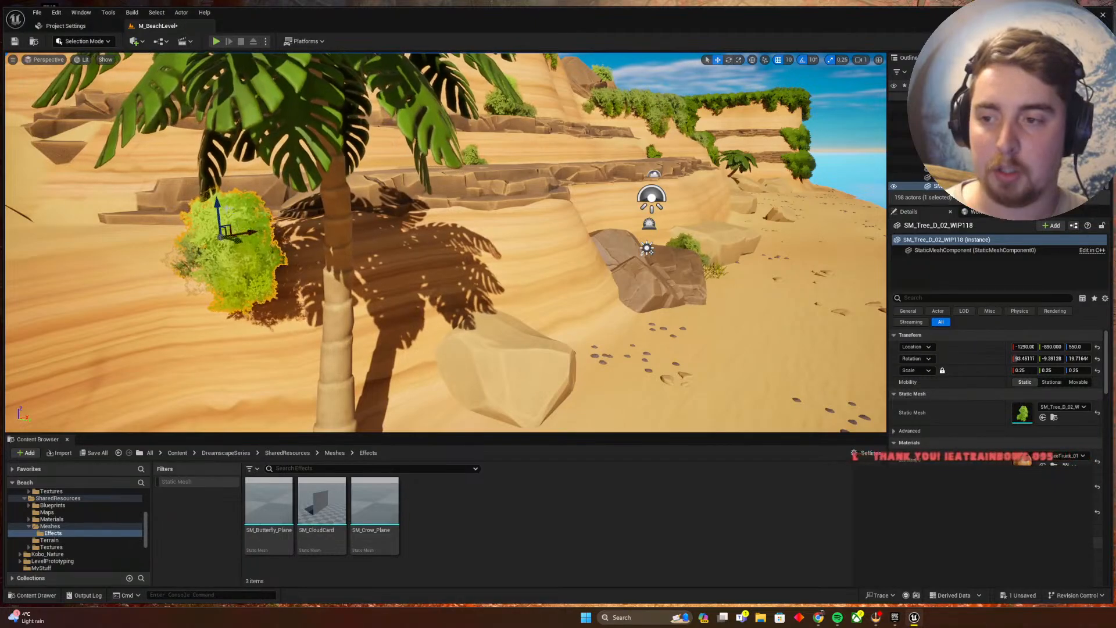
Duplicate the bush behind the palm and offset the copy slightly along the cliff, near X -1200, Y -890, Z 570
{"action": "key", "text": "d"}
{"action": "right_click_drag", "start_coordinate": [297, 227], "coordinate": [259, 242]}
{"action": "key", "text": "a"}
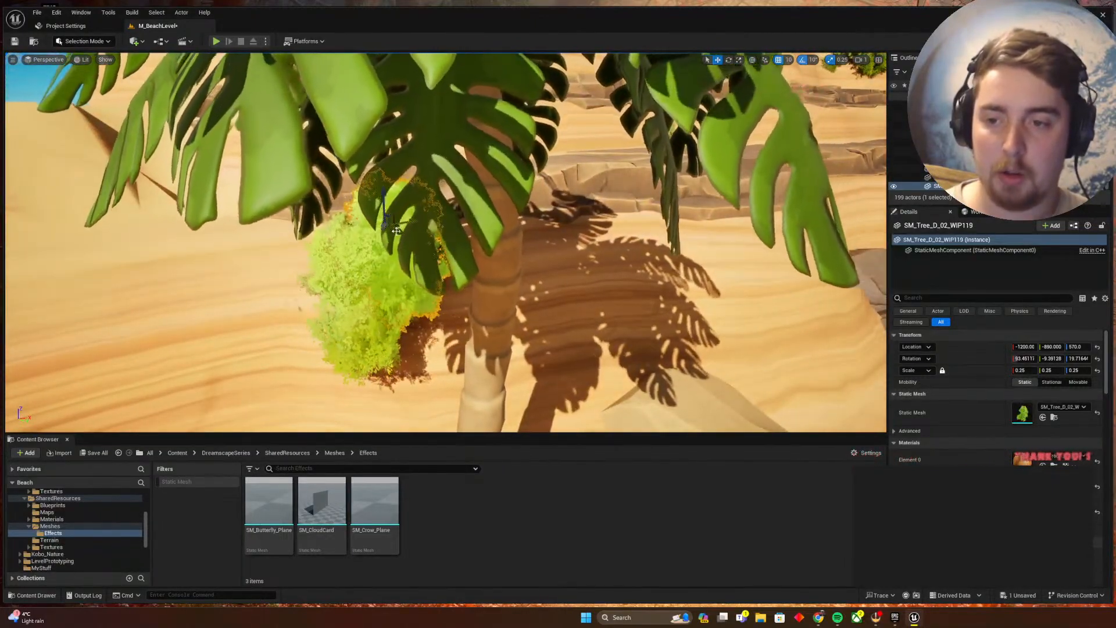
{"action": "left_click_drag", "start_coordinate": [361, 253], "coordinate": [412, 225], "text": "alt"}
{"action": "key", "text": "d"}
{"action": "right_click_drag", "start_coordinate": [412, 225], "coordinate": [435, 223]}
Add a third bush copy behind the palm trunk, near X -980, Y -910, Z 600, and rotate it slightly
{"action": "key", "text": "s"}
{"action": "key", "text": "d"}
{"action": "key", "text": "a"}
{"action": "left_click_drag", "start_coordinate": [170, 193], "coordinate": [233, 179], "text": "alt"}
{"action": "key", "text": "e"}
{"action": "key", "text": "w"}
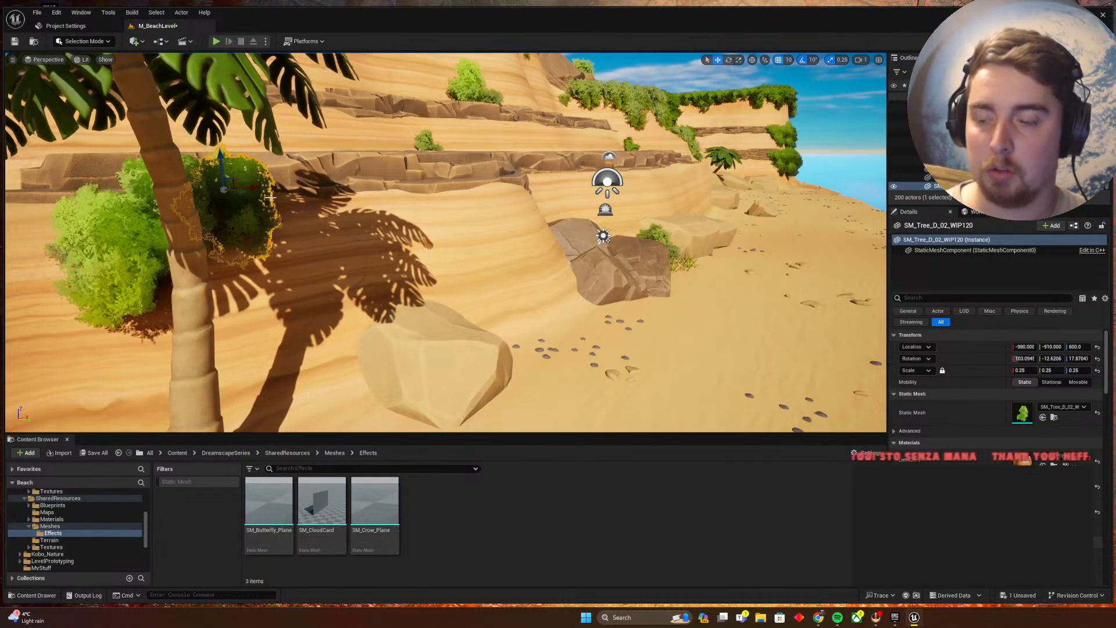
Extend the palm-side foliage with another bush copy near X -900, Y -900, Z 590, set into the cliff face
{"action": "key", "text": "d"}
{"action": "right_click_drag", "start_coordinate": [232, 193], "coordinate": [167, 178]}
{"action": "key", "text": "e"}
{"action": "key", "text": "w"}
{"action": "left_click_drag", "start_coordinate": [386, 243], "coordinate": [372, 242]}
Duplicate a bush to the lower cliff beneath the palm-side cluster and clear the selection
{"action": "key", "text": "a"}
{"action": "right_click_drag", "start_coordinate": [373, 241], "coordinate": [419, 257]}
{"action": "key", "text": "d"}
{"action": "key", "text": "a"}
{"action": "key", "text": "d"}
{"action": "left_click_drag", "start_coordinate": [390, 195], "coordinate": [395, 228], "text": "alt"}
{"action": "right_click_drag", "start_coordinate": [395, 227], "coordinate": [435, 206]}
{"action": "key", "text": "s"}
{"action": "key", "text": "Escape"}
{"action": "key", "text": "g"}
{"action": "key", "text": "d"}
{"action": "key", "text": "q"}
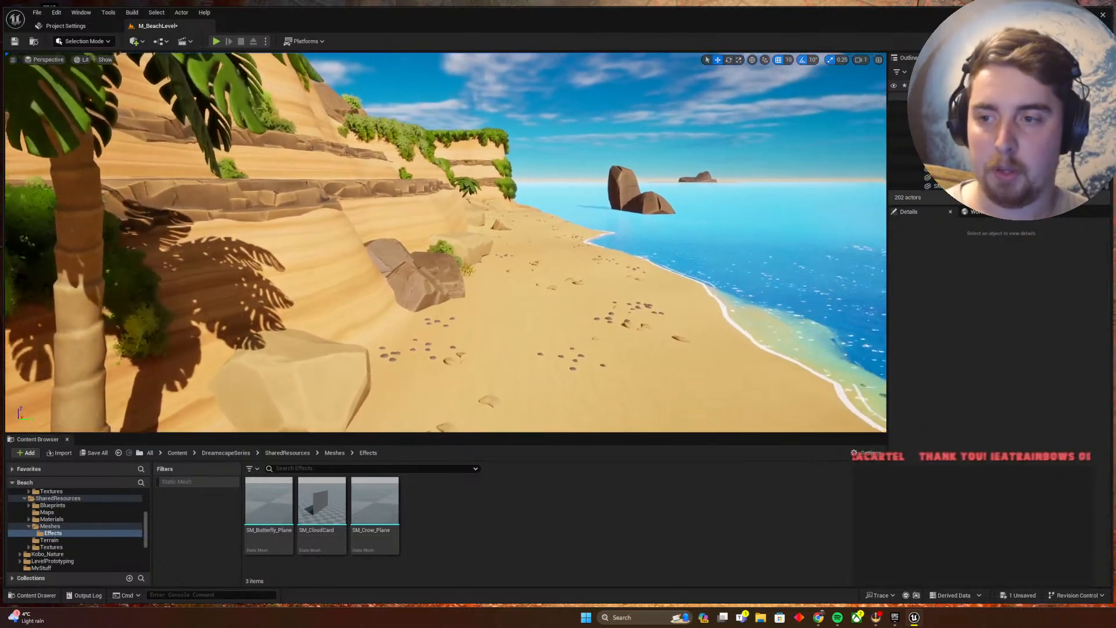
Duplicate a bush from the palm-side cluster to the cliff face under the lower rock ledge, beyond the brown boulders
{"action": "right_click_drag", "start_coordinate": [295, 290], "coordinate": [294, 290]}
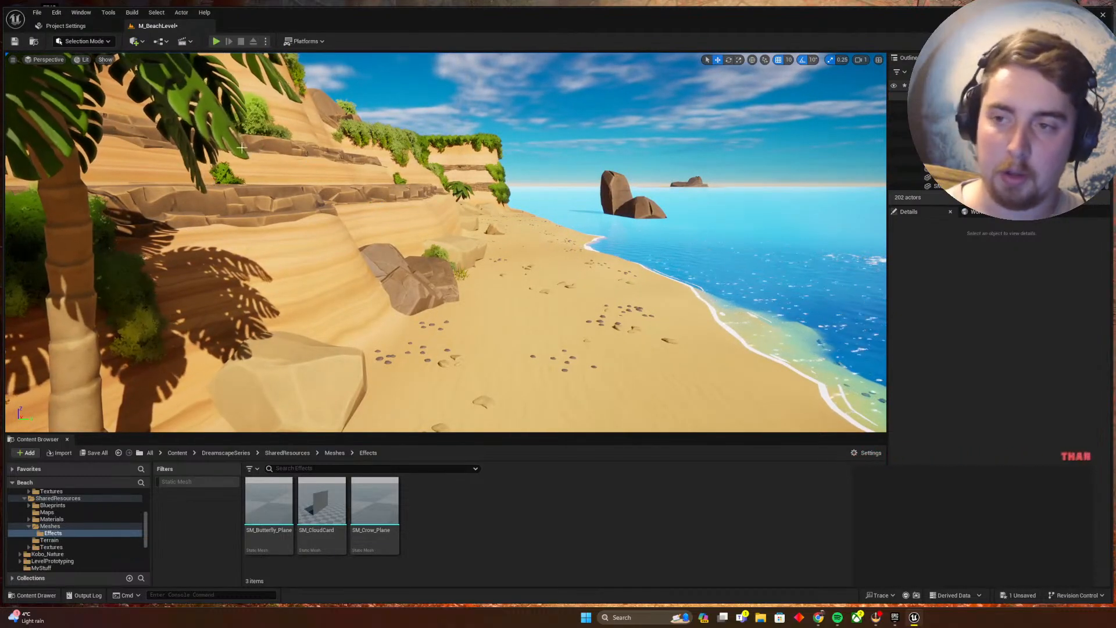
{"action": "right_click_drag", "start_coordinate": [404, 216], "coordinate": [308, 204]}
{"action": "key", "text": "w"}
{"action": "key", "text": "s"}
{"action": "left_click", "coordinate": [139, 288]}
{"action": "key", "text": "g"}
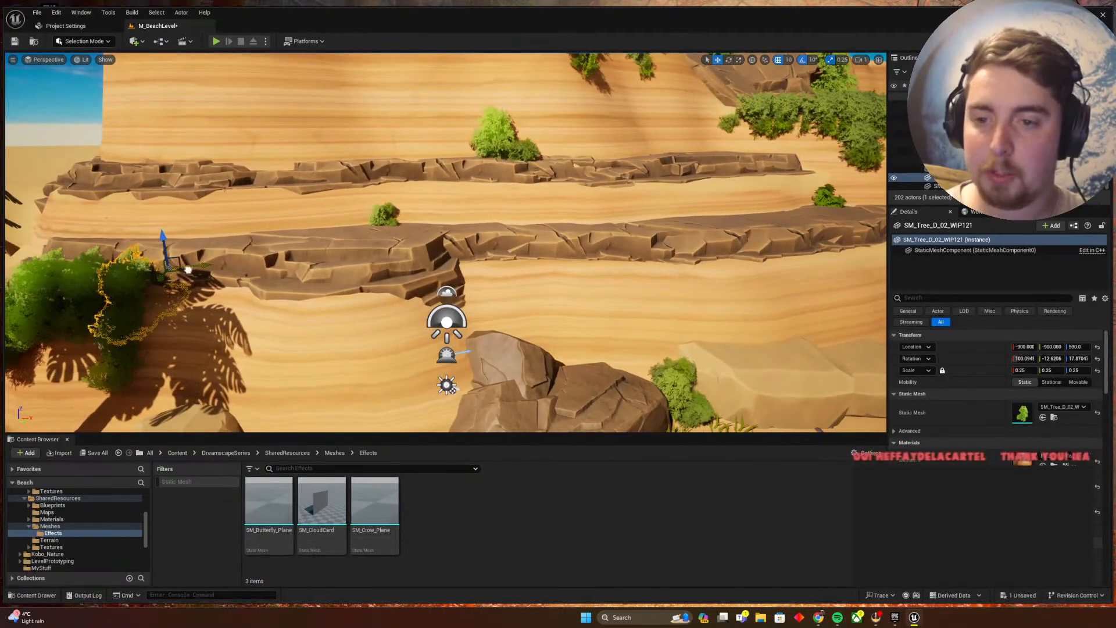
{"action": "left_click_drag", "start_coordinate": [180, 273], "coordinate": [634, 283], "text": "alt"}
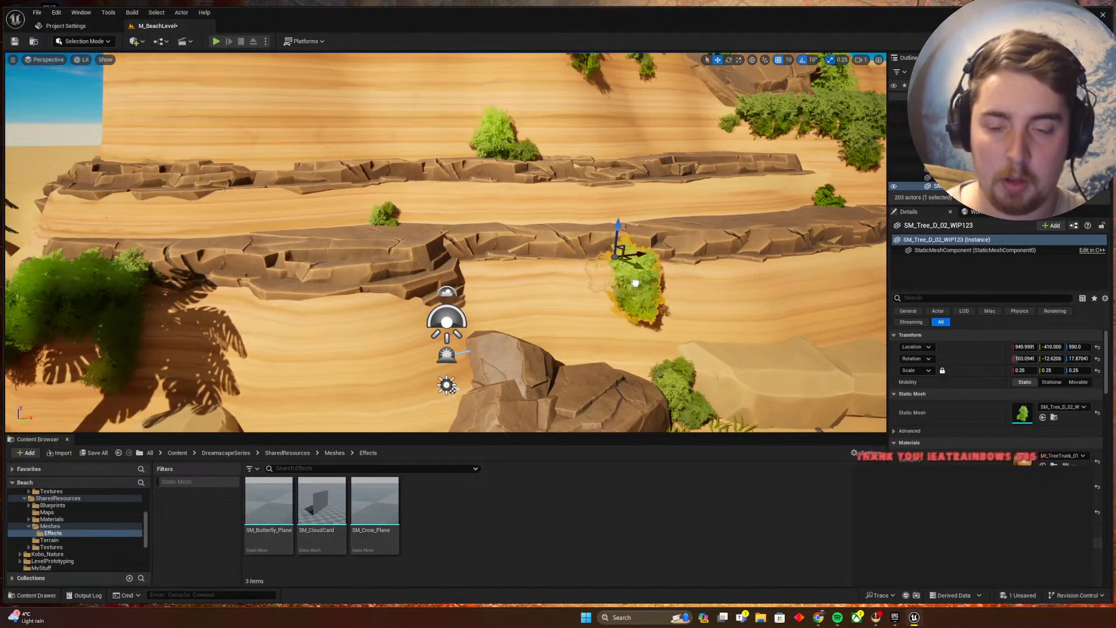
Place another bush copy beside the one under the ledge, near X 890, Y -500, Z 580
{"action": "right_click_drag", "start_coordinate": [634, 283], "coordinate": [712, 267]}
{"action": "key", "text": "w"}
{"action": "right_click_drag", "start_coordinate": [359, 291], "coordinate": [359, 292]}
{"action": "left_click_drag", "start_coordinate": [346, 298], "coordinate": [341, 289]}
{"action": "right_click_drag", "start_coordinate": [340, 289], "coordinate": [495, 303]}
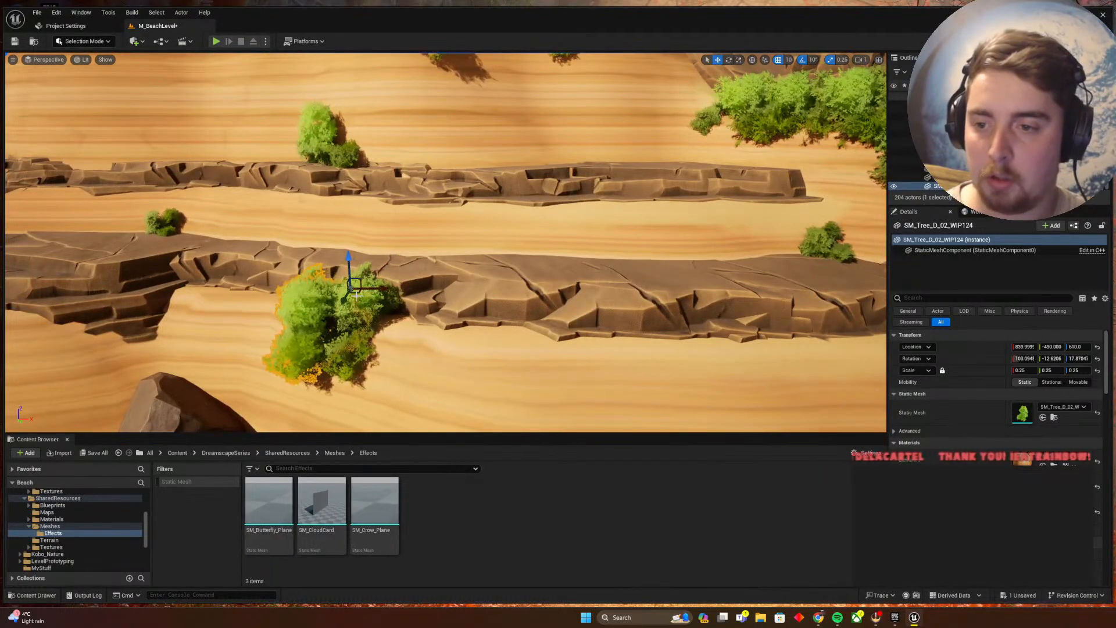
{"action": "right_click_drag", "start_coordinate": [356, 296], "coordinate": [366, 297]}
{"action": "left_click_drag", "start_coordinate": [356, 296], "coordinate": [367, 291]}
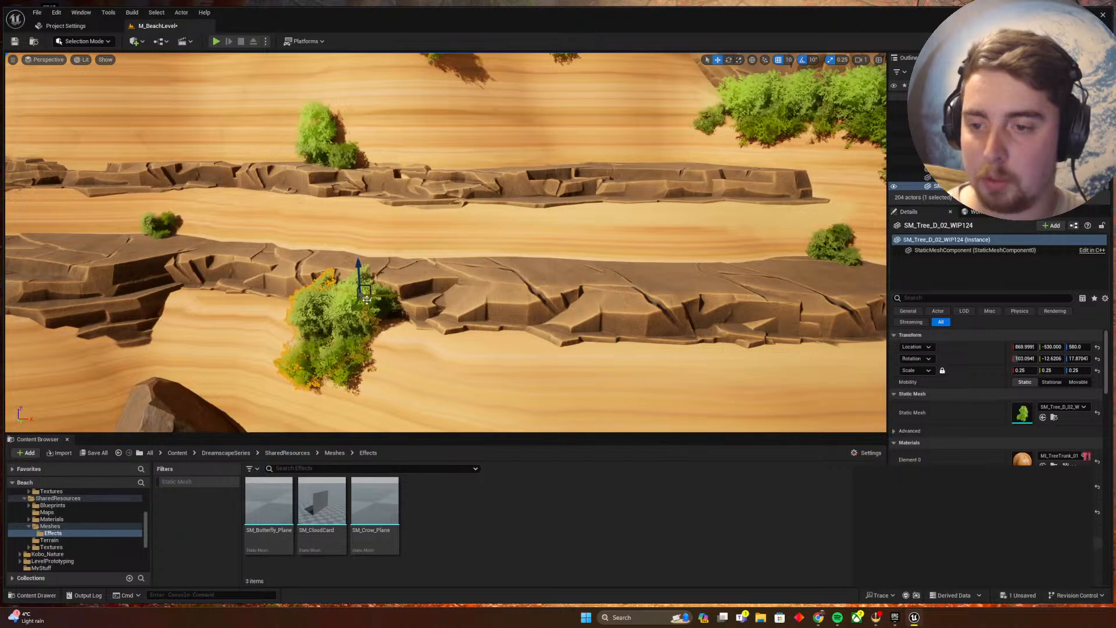
{"action": "right_click_drag", "start_coordinate": [370, 303], "coordinate": [371, 242]}
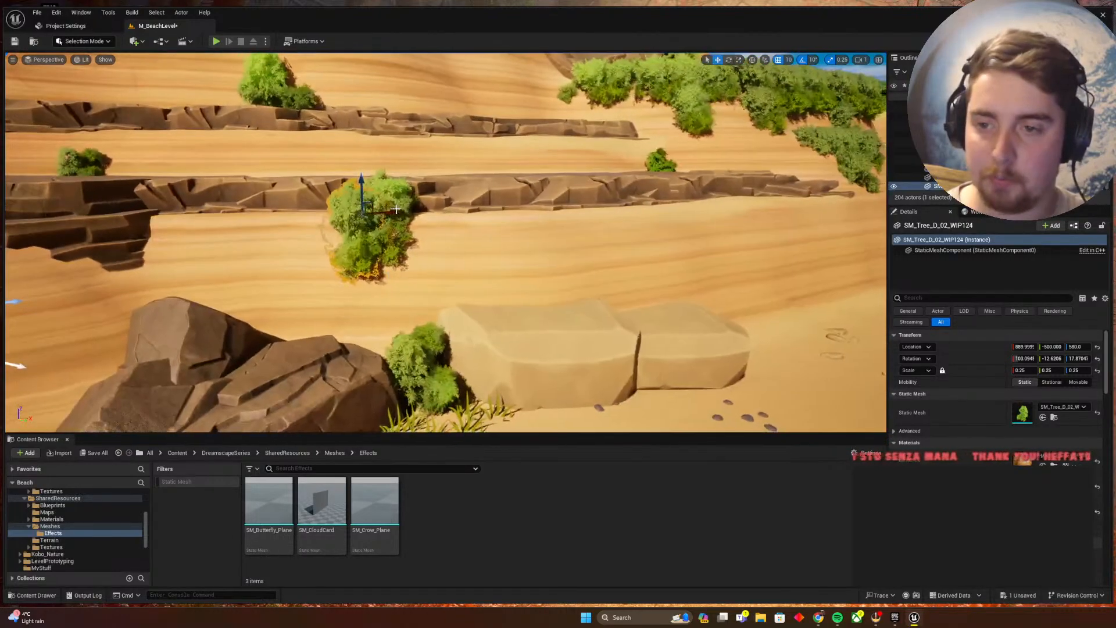
Duplicate one of the bushes under the ledge, rotate the copy, and fit it into the cluster near X 970, Y -320
{"action": "left_click_drag", "start_coordinate": [355, 218], "coordinate": [338, 221], "text": "alt"}
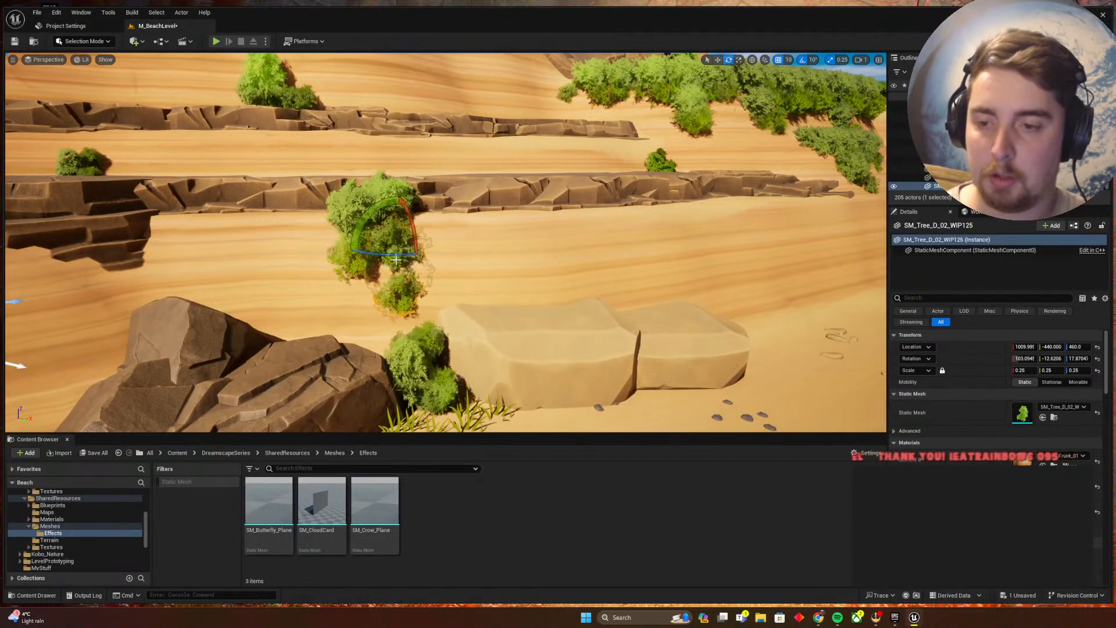
{"action": "left_click_drag", "start_coordinate": [395, 256], "coordinate": [337, 258]}
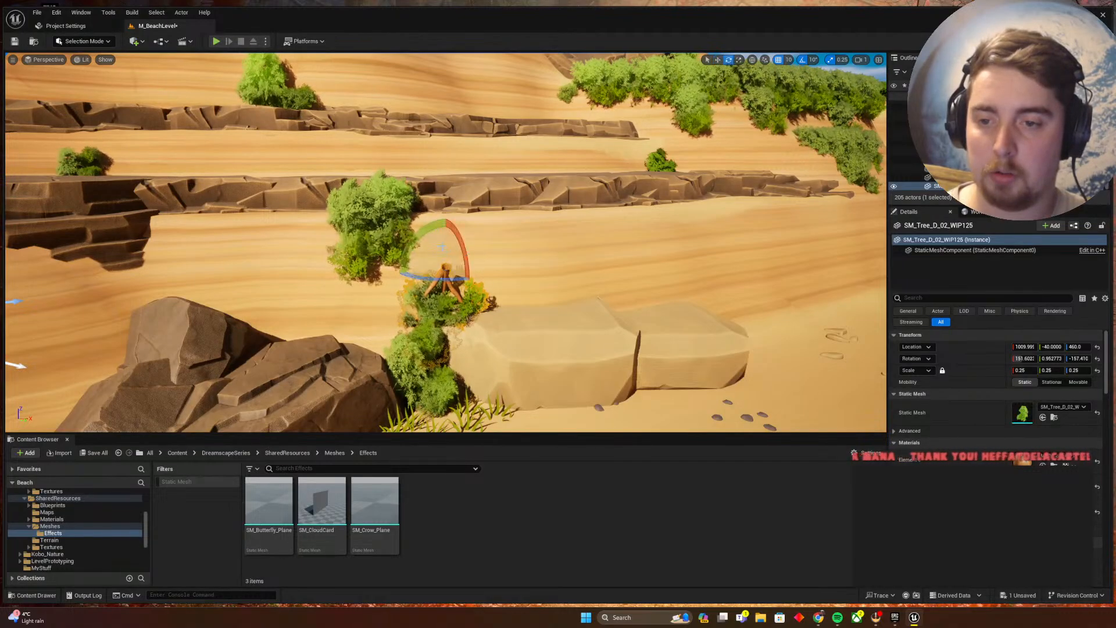
{"action": "left_click_drag", "start_coordinate": [445, 214], "coordinate": [419, 262]}
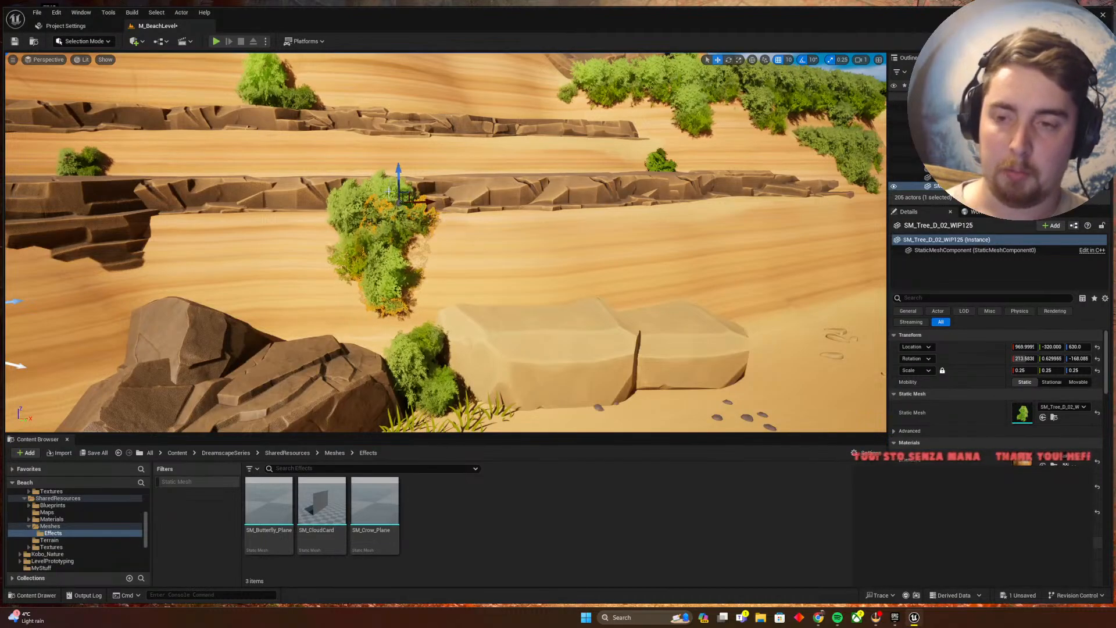
{"action": "key", "text": "Escape"}
Duplicate three bushes of the ledge cluster together, placing the rotated copies next to the originals further along the cliff
{"action": "right_click_drag", "start_coordinate": [388, 191], "coordinate": [456, 286]}
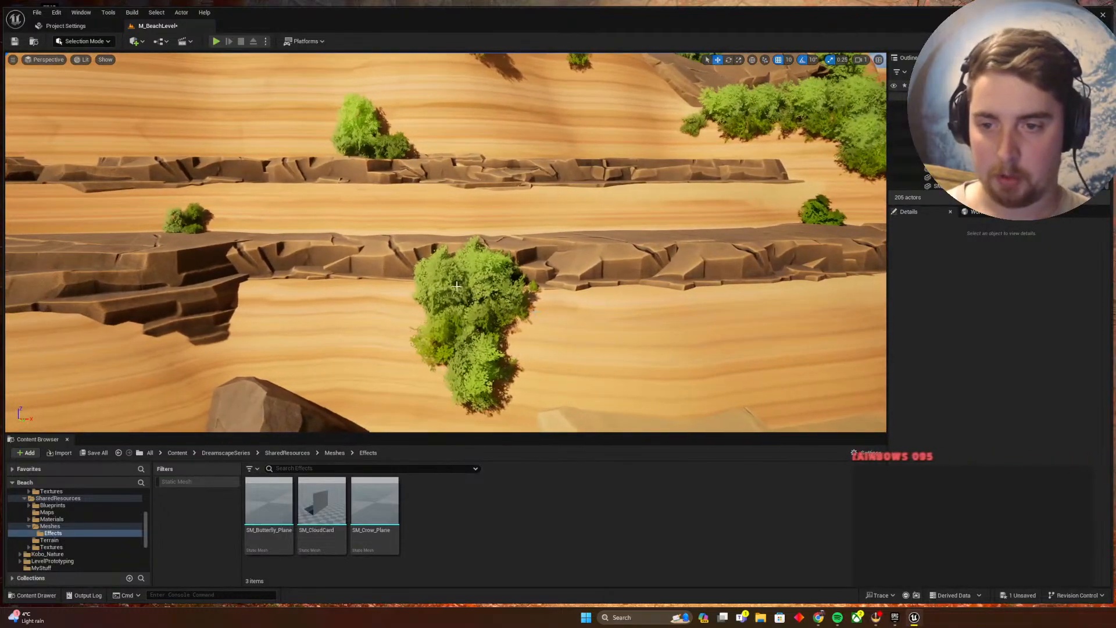
{"action": "left_click", "coordinate": [458, 285]}
{"action": "left_click", "coordinate": [491, 347], "text": "ctrl"}
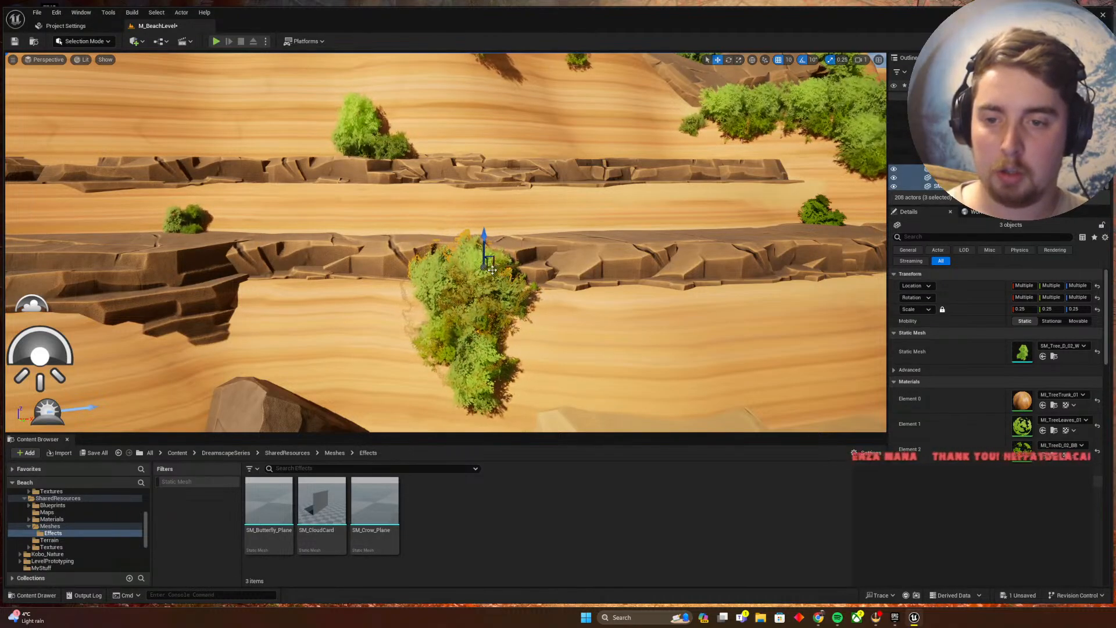
{"action": "left_click_drag", "start_coordinate": [499, 273], "coordinate": [615, 268], "text": "alt"}
{"action": "key", "text": "e"}
{"action": "key", "text": "w"}
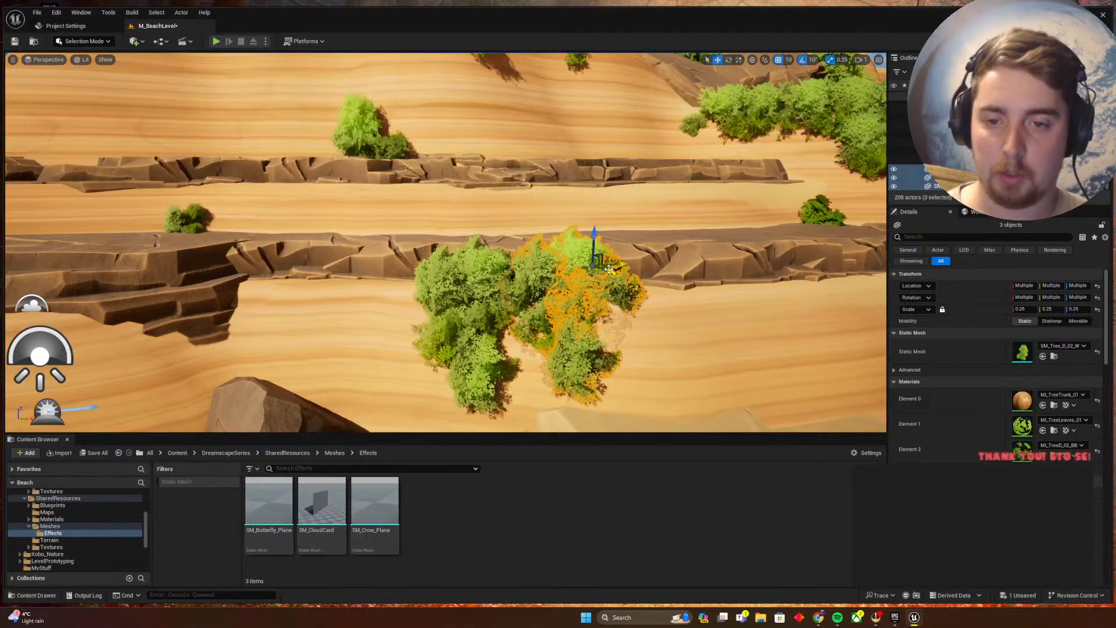
{"action": "key", "text": "Escape"}
{"action": "key", "text": "g"}
Nudge the outermost bush of the enlarged ledge cluster against the cliff face and save the level
{"action": "right_click_drag", "start_coordinate": [607, 271], "coordinate": [698, 268]}
{"action": "key", "text": "g"}
{"action": "left_click", "coordinate": [484, 286]}
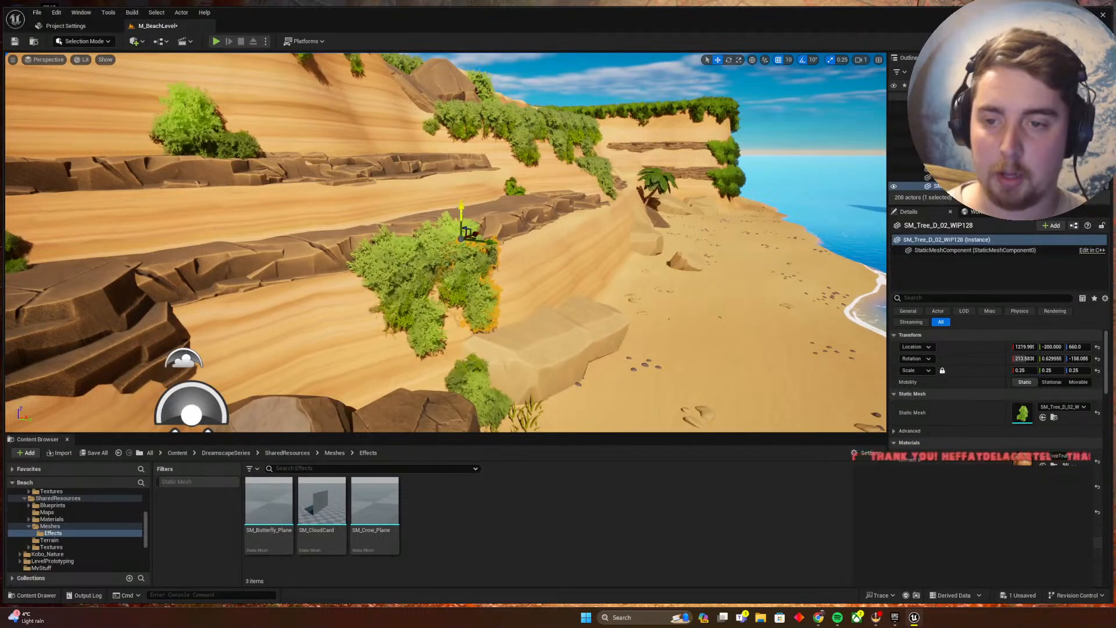
{"action": "left_click_drag", "start_coordinate": [461, 202], "coordinate": [461, 200]}
{"action": "left_click_drag", "start_coordinate": [492, 236], "coordinate": [485, 234]}
{"action": "key", "text": "Escape"}
{"action": "key", "text": "g"}
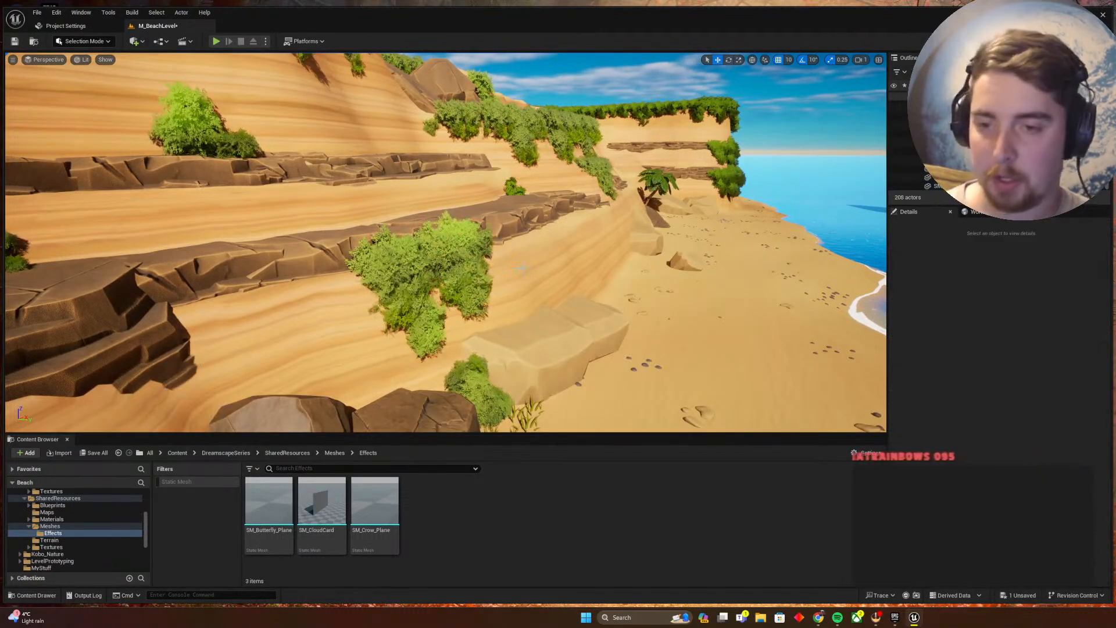
{"action": "key", "text": "ctrl+s"}
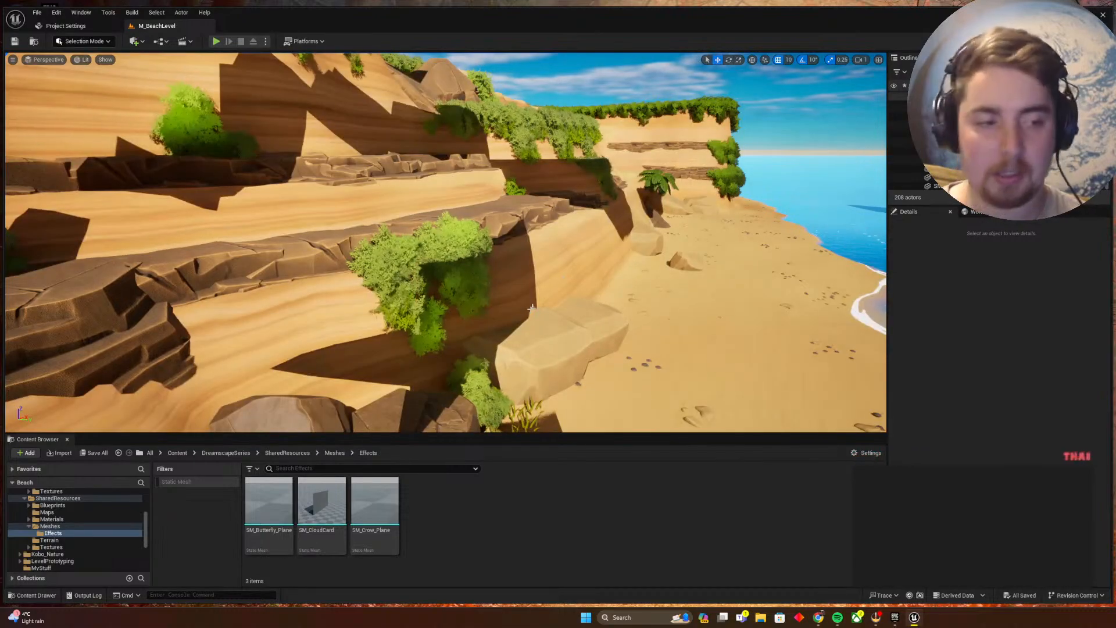
Copy bushes from the ledge cluster to the cliff face between the palm and the brown boulders, starting a new cluster
{"action": "right_click_drag", "start_coordinate": [446, 242], "coordinate": [791, 217]}
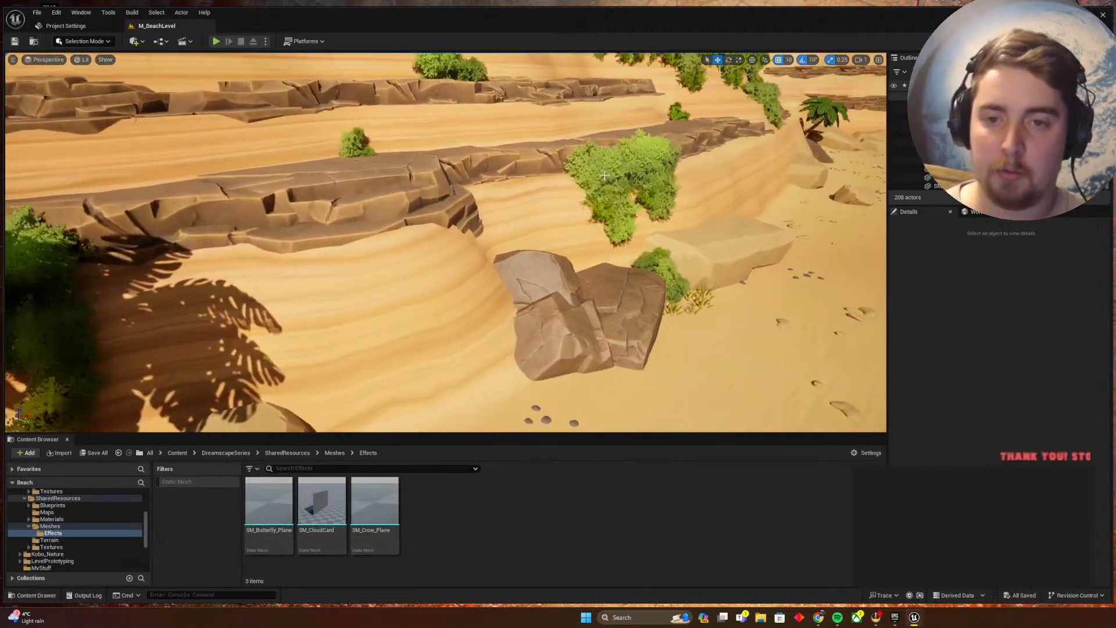
{"action": "left_click", "coordinate": [594, 196]}
{"action": "key", "text": "g"}
{"action": "left_click_drag", "start_coordinate": [580, 165], "coordinate": [428, 229], "text": "alt"}
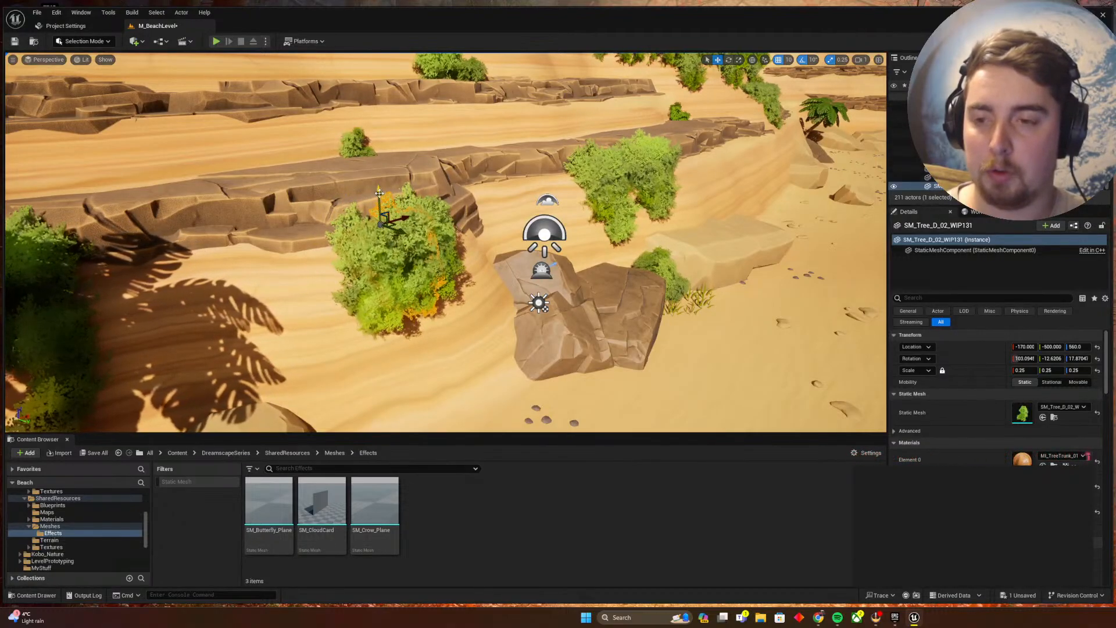
Add a lower bush copy to the cluster beside the brown boulders, near X -130, Y -470, and save the level
{"action": "left_click_drag", "start_coordinate": [398, 257], "coordinate": [418, 257]}
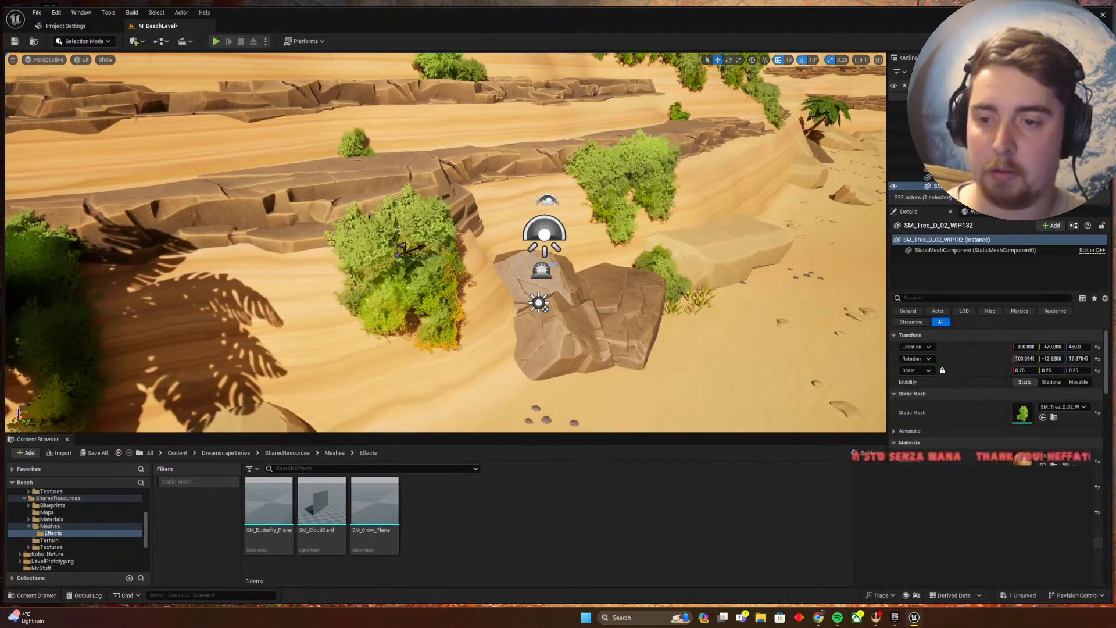
{"action": "key", "text": "Escape"}
{"action": "key", "text": "g"}
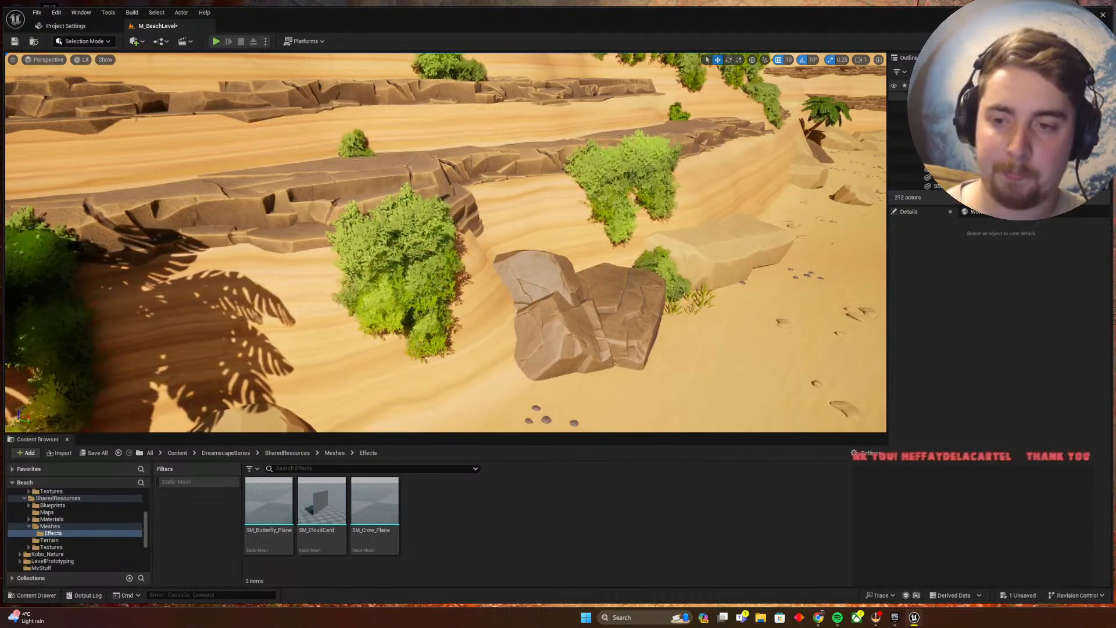
{"action": "key", "text": "s"}
{"action": "right_click_drag", "start_coordinate": [411, 248], "coordinate": [501, 206]}
{"action": "key", "text": "q"}
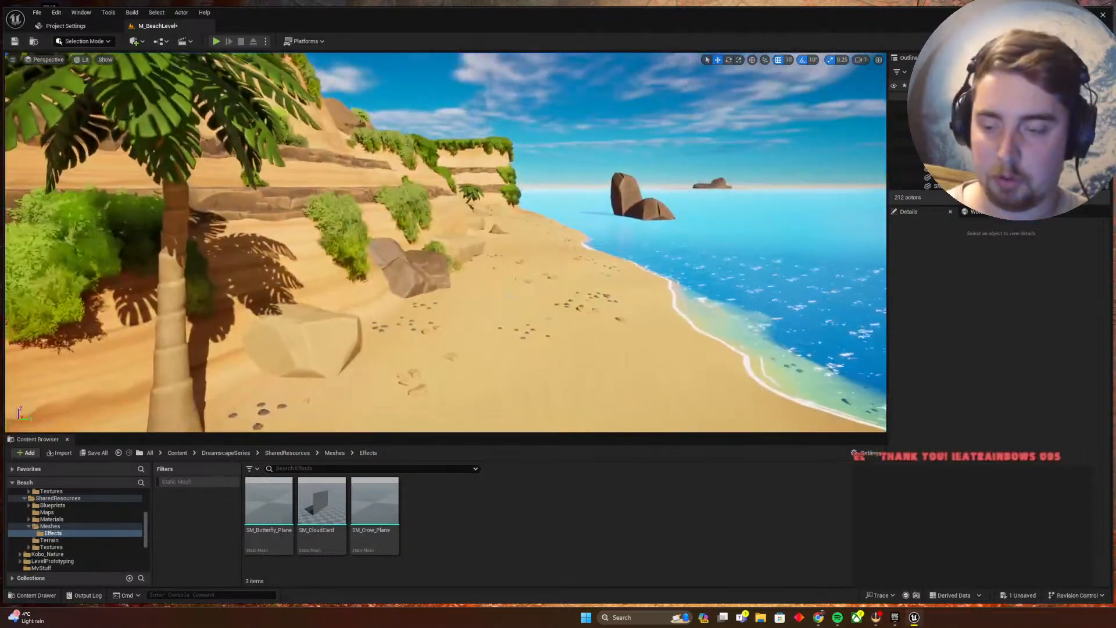
{"action": "key", "text": "ctrl+s"}
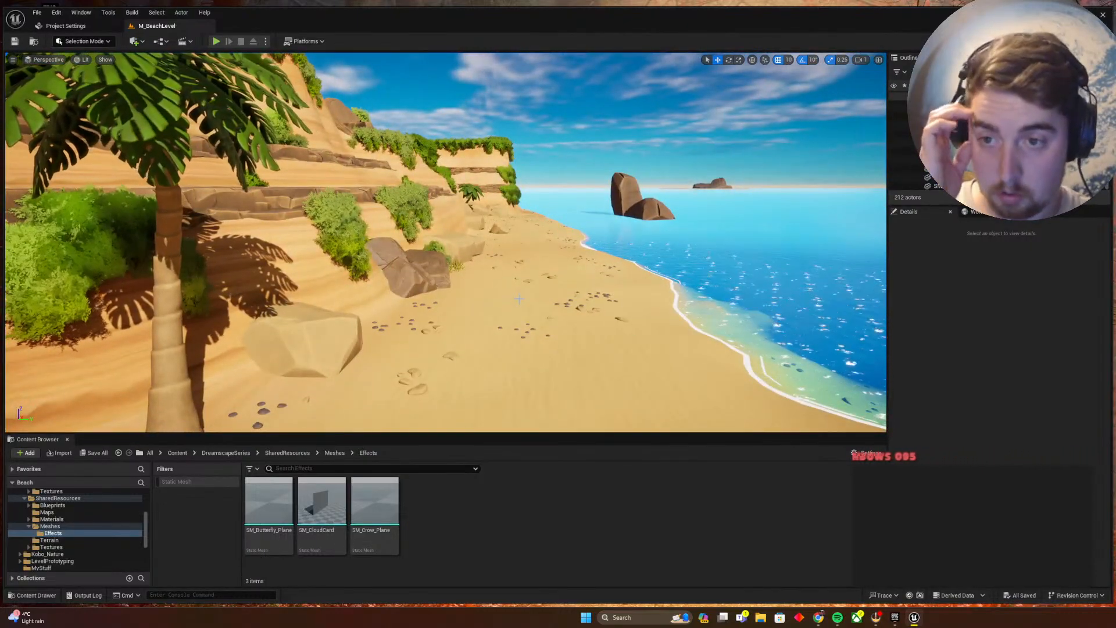
Duplicate a bush from the cluster beside the brown boulders and place the rotated copies higher up, against the rock ledge
{"action": "mouse_move", "coordinate": [519, 299]}
{"action": "right_mouse_down"}
{"action": "mouse_move", "coordinate": [506, 302]}
{"action": "mouse_move", "coordinate": [516, 298]}
{"action": "right_mouse_up"}
{"action": "key", "text": "w"}
{"action": "key", "text": "w"}
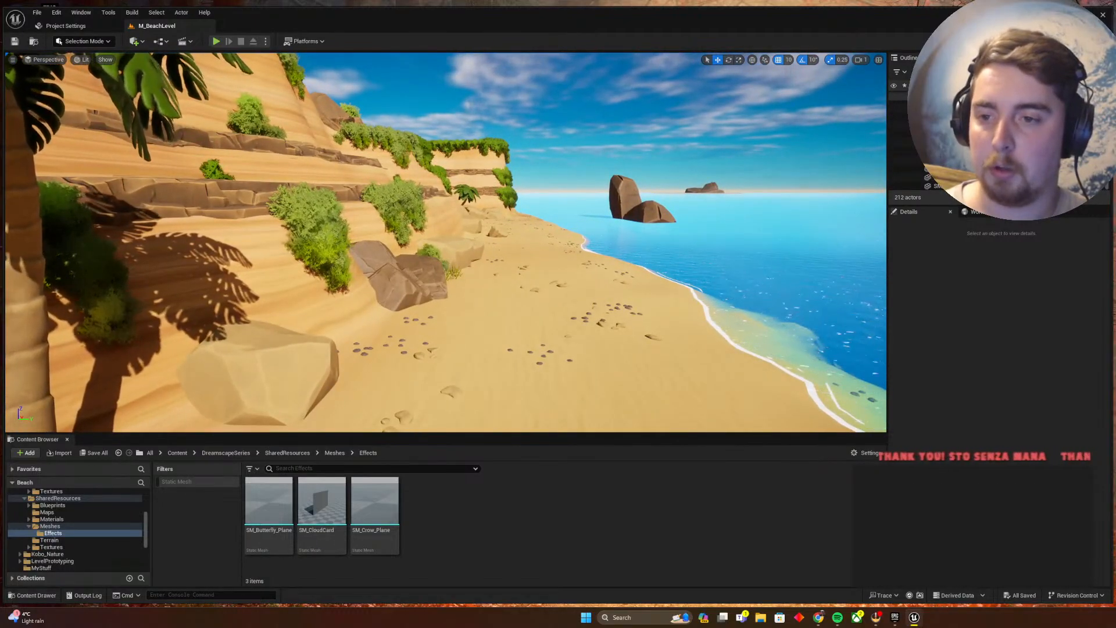
{"action": "key", "text": "e"}
{"action": "right_click_drag", "start_coordinate": [517, 298], "coordinate": [353, 289]}
{"action": "left_click", "coordinate": [353, 289]}
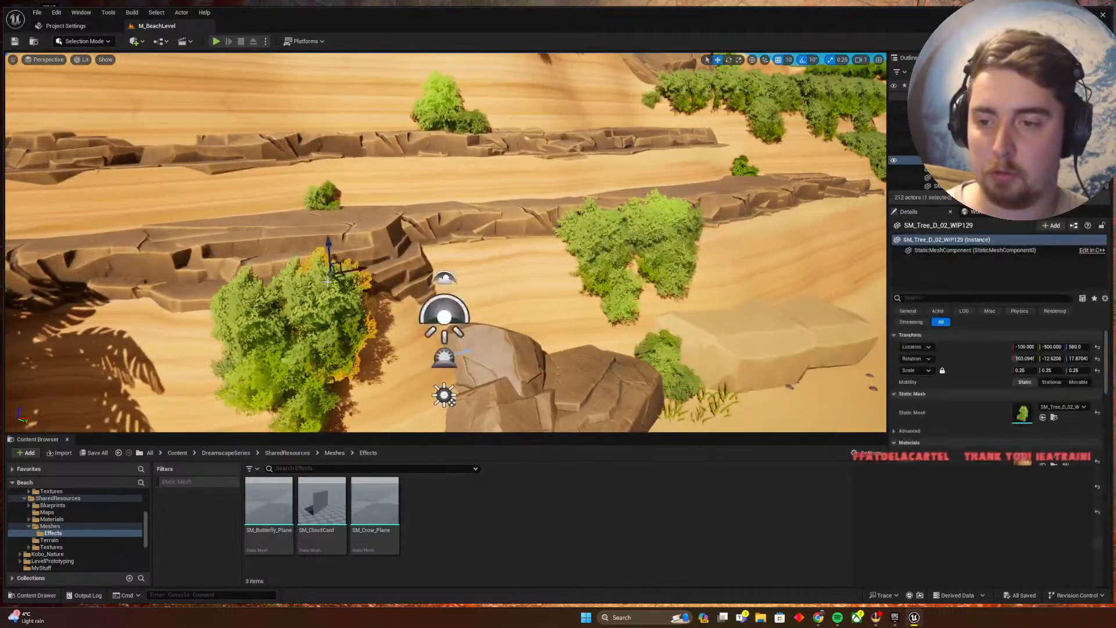
{"action": "left_click_drag", "start_coordinate": [345, 273], "coordinate": [362, 255], "text": "alt"}
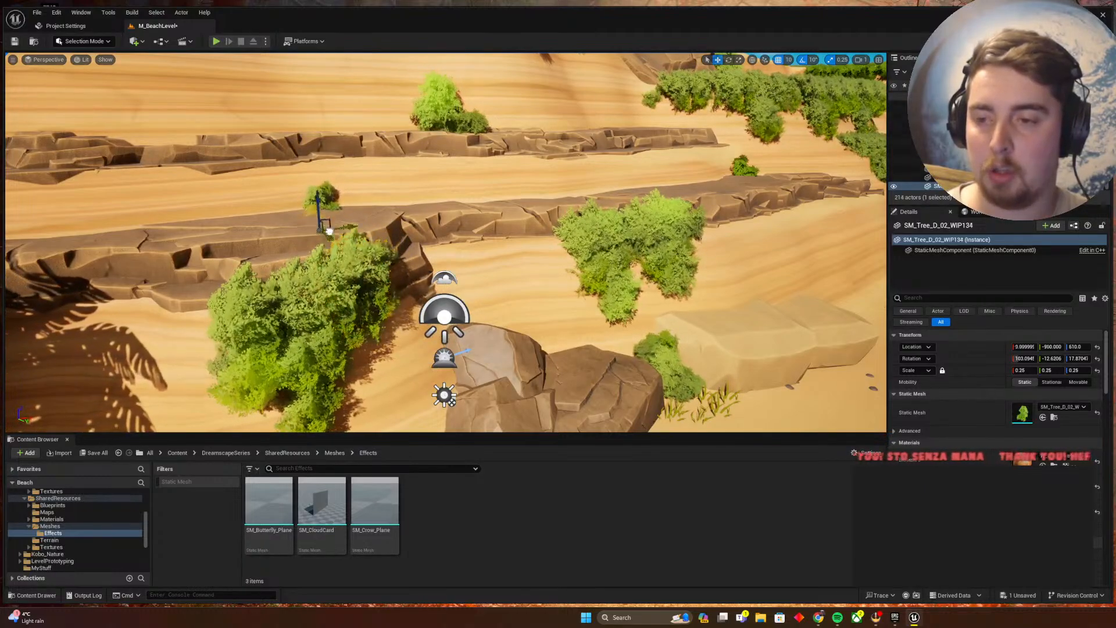
{"action": "right_click_drag", "start_coordinate": [314, 244], "coordinate": [332, 245]}
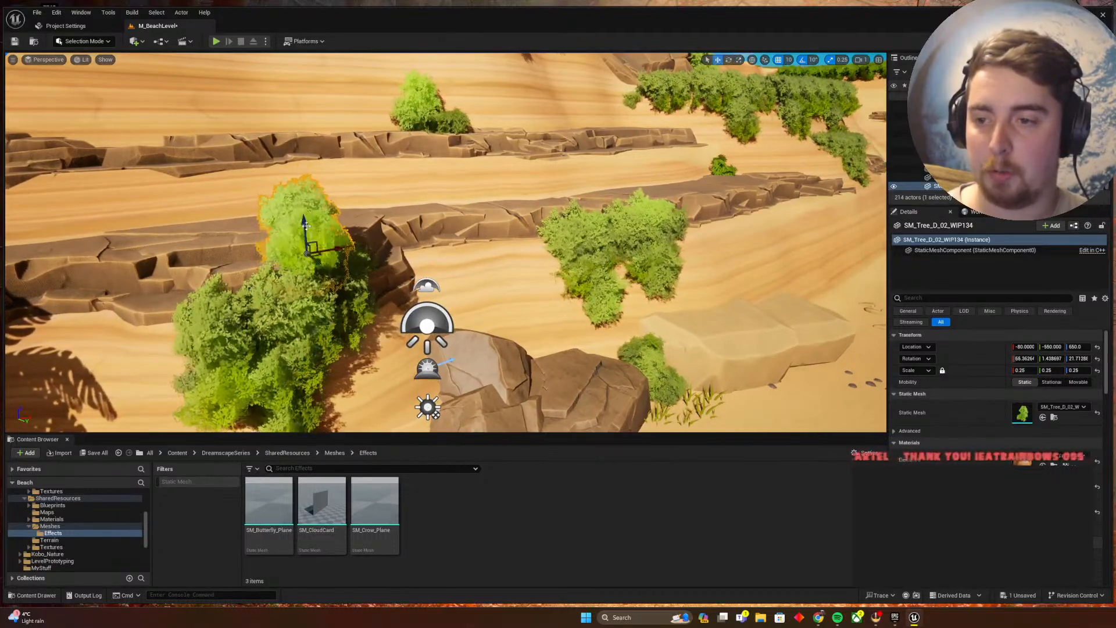
{"action": "right_click_drag", "start_coordinate": [323, 267], "coordinate": [393, 292]}
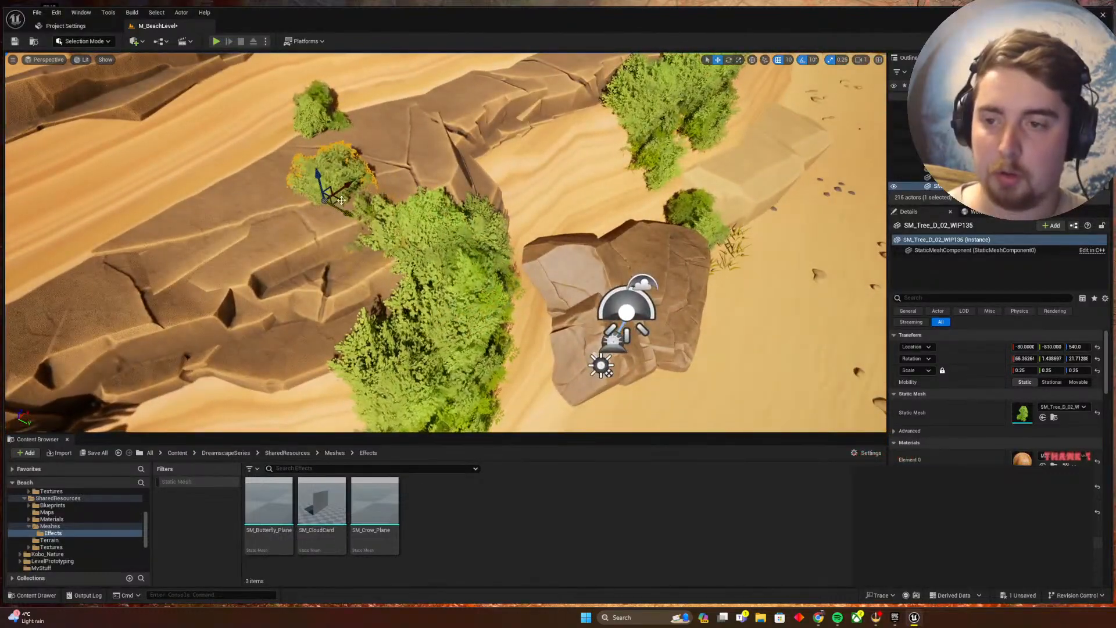
Extend the boulder cluster along the ledge with two more rotated bush copies, near X -360 and X -440, and save the level
{"action": "left_click_drag", "start_coordinate": [372, 247], "coordinate": [311, 267]}
{"action": "key", "text": "e"}
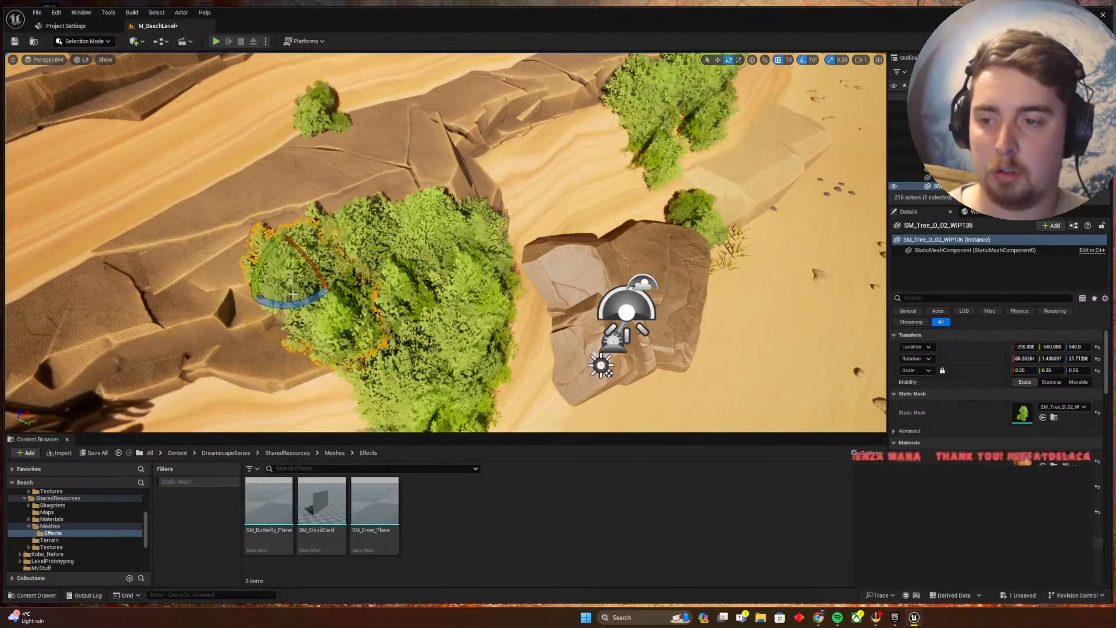
{"action": "left_click_drag", "start_coordinate": [292, 303], "coordinate": [299, 279]}
{"action": "key", "text": "w"}
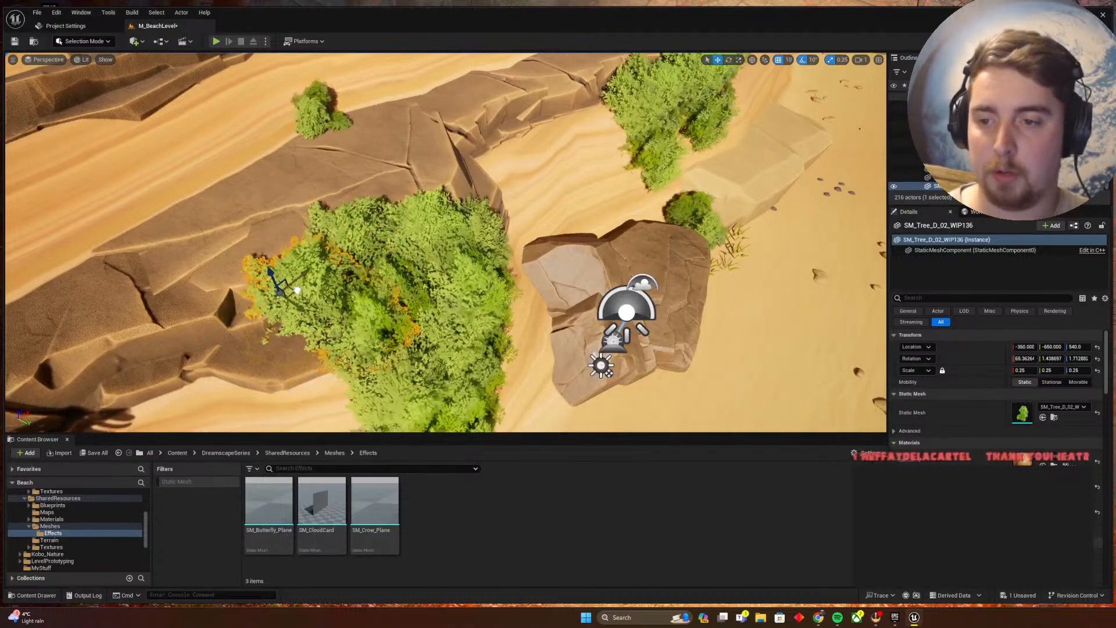
{"action": "key", "text": "s"}
{"action": "right_click_drag", "start_coordinate": [285, 284], "coordinate": [316, 286]}
{"action": "key", "text": "w"}
{"action": "key", "text": "s"}
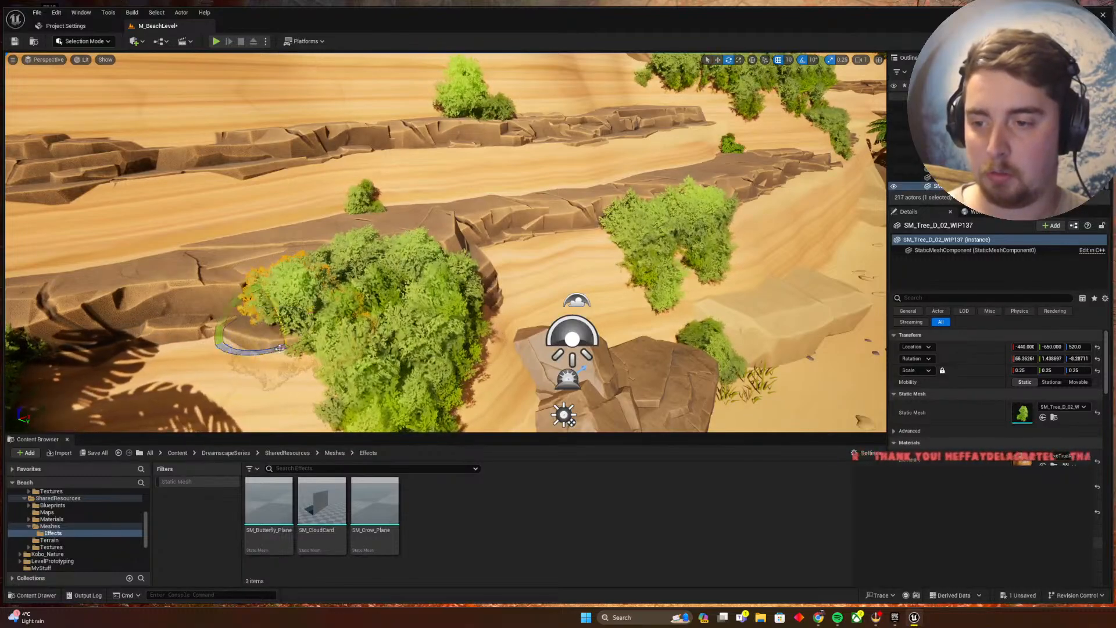
{"action": "key", "text": "Escape"}
{"action": "key", "text": "g"}
{"action": "key", "text": "ctrl+s"}
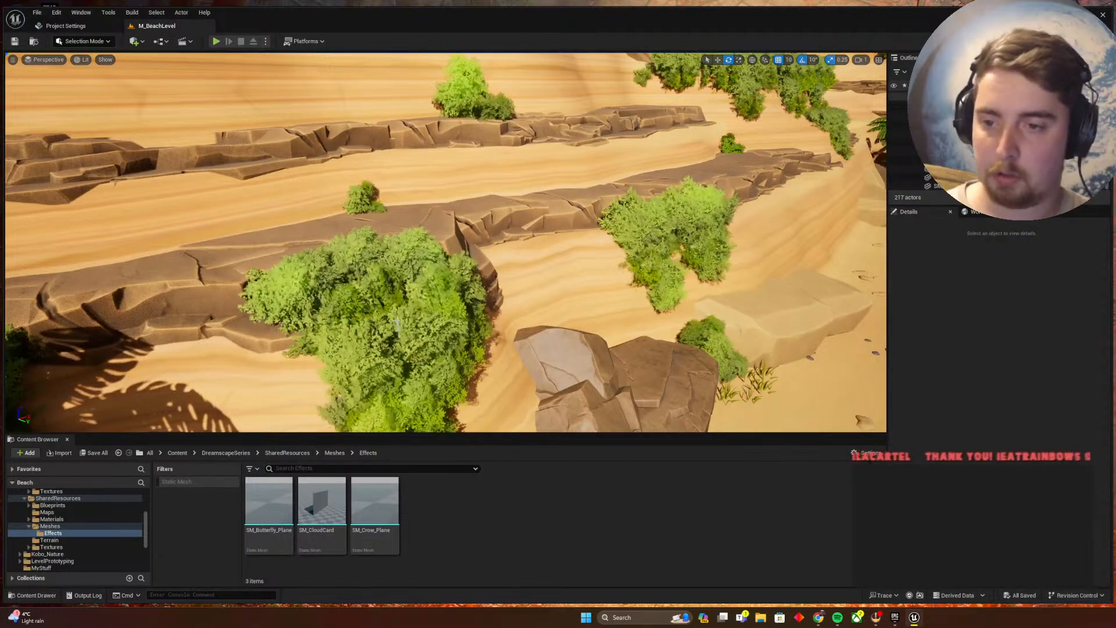
Duplicate a bush from the next cluster beyond the brown boulders and raise the copy onto the rock ledge, near X 1160, Y -490
{"action": "key", "text": "s"}
{"action": "right_click_drag", "start_coordinate": [280, 347], "coordinate": [369, 297]}
{"action": "key", "text": "a"}
{"action": "key", "text": "w"}
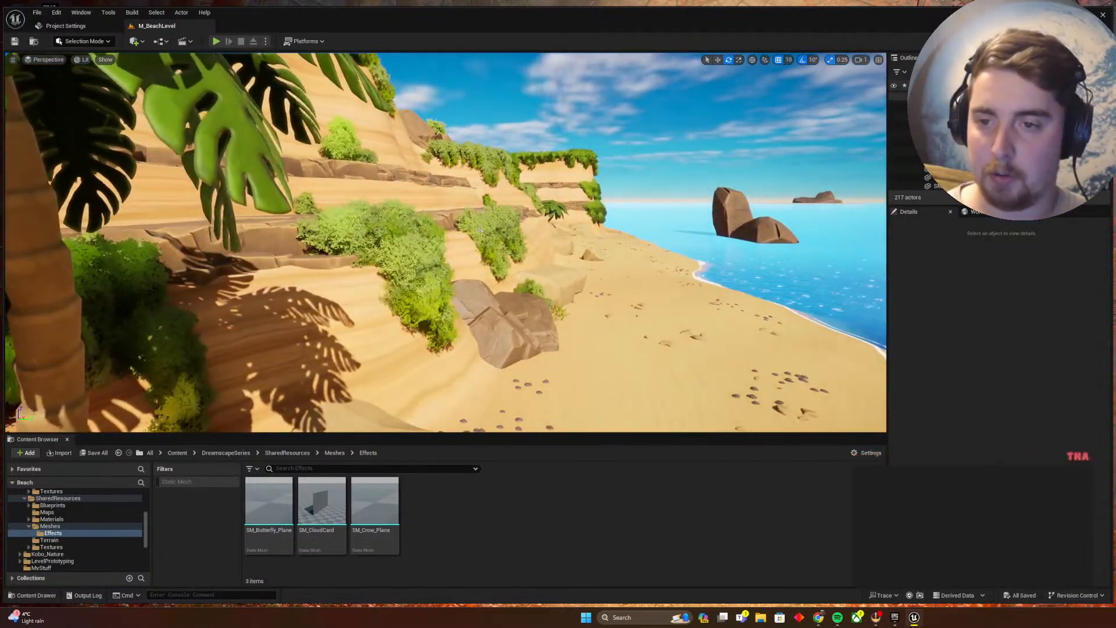
{"action": "key", "text": "w"}
{"action": "right_click_drag", "start_coordinate": [403, 212], "coordinate": [384, 273]}
{"action": "left_click", "coordinate": [404, 295]}
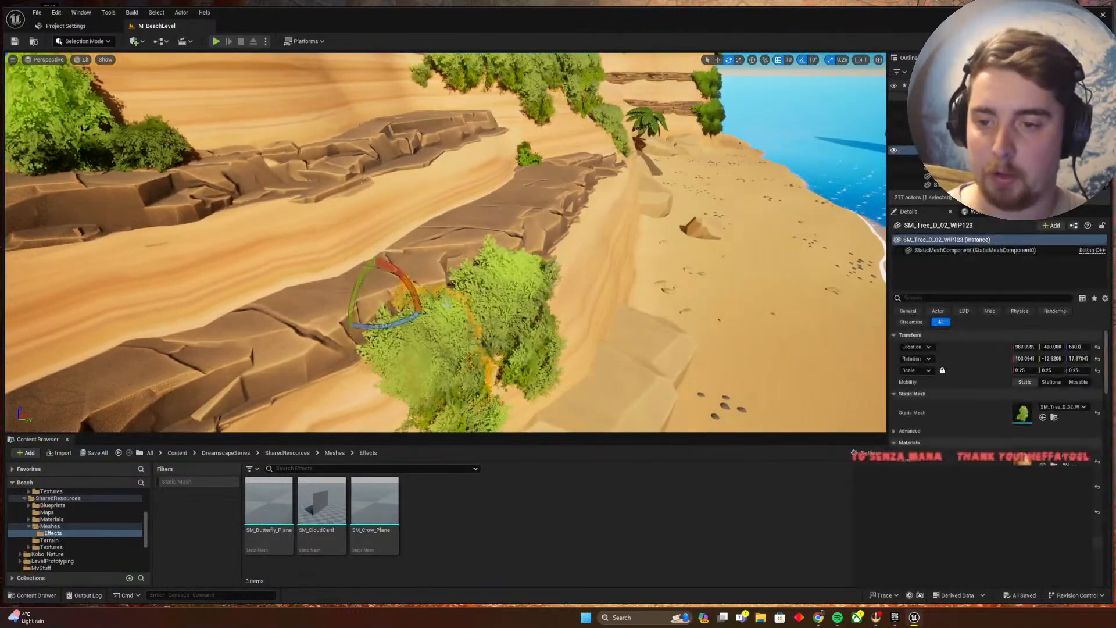
{"action": "left_click_drag", "start_coordinate": [381, 294], "coordinate": [393, 273], "text": "alt"}
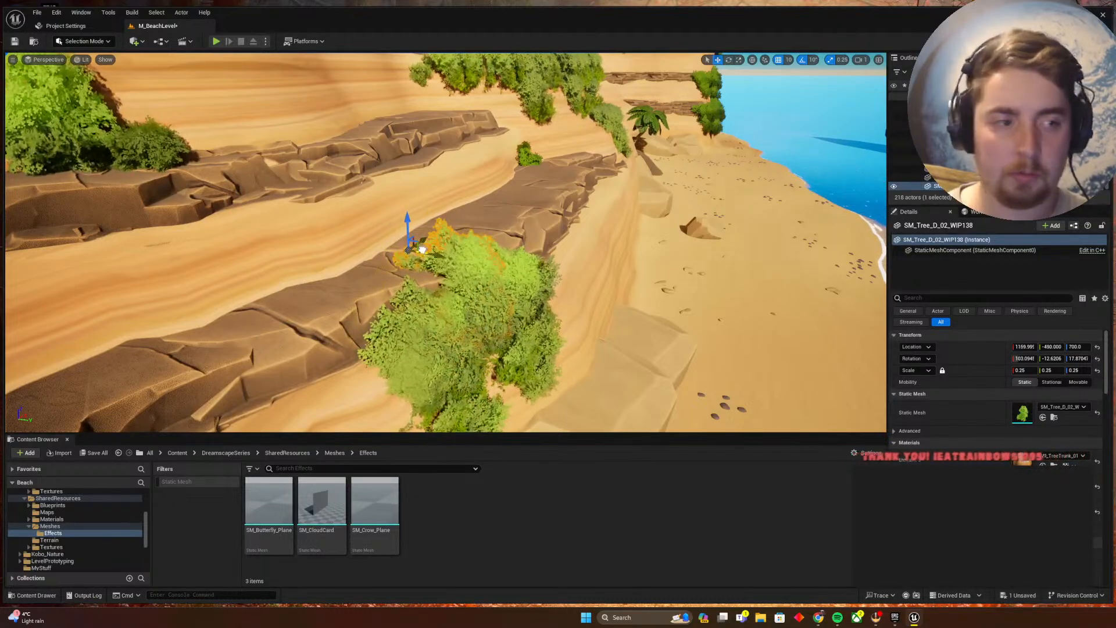
{"action": "left_click_drag", "start_coordinate": [406, 222], "coordinate": [407, 211]}
Add two more bush copies, turned differently, behind the cluster beyond the boulders at Z 720, and save the level
{"action": "right_click_drag", "start_coordinate": [407, 210], "coordinate": [417, 225]}
{"action": "key", "text": "w"}
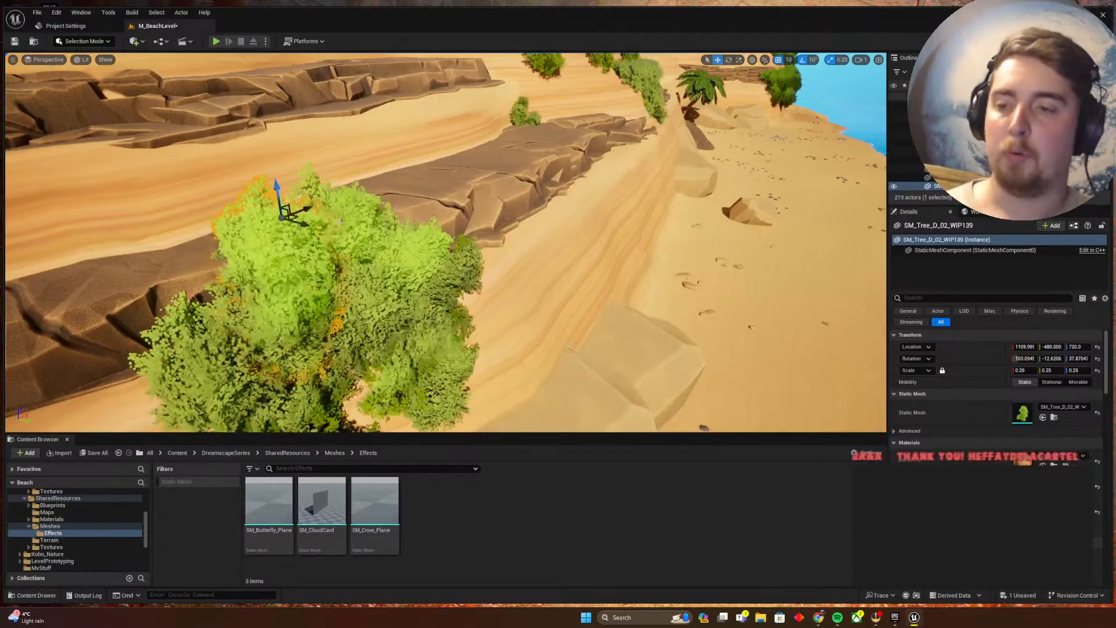
{"action": "key", "text": "s"}
{"action": "right_click_drag", "start_coordinate": [339, 221], "coordinate": [331, 213]}
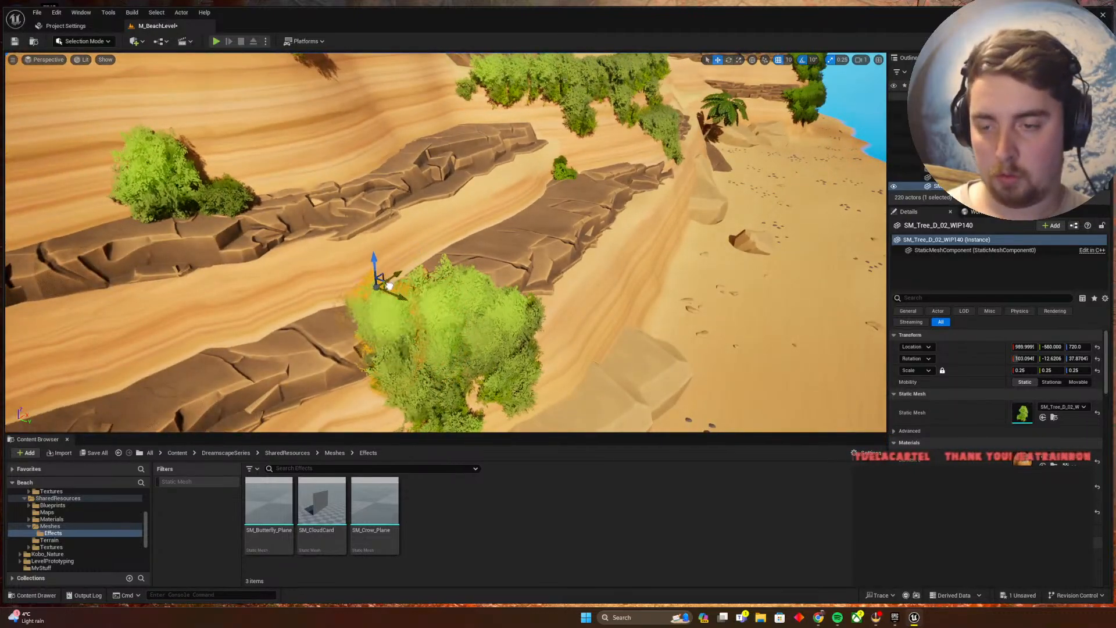
{"action": "key", "text": "Escape"}
{"action": "key", "text": "ctrl+s"}
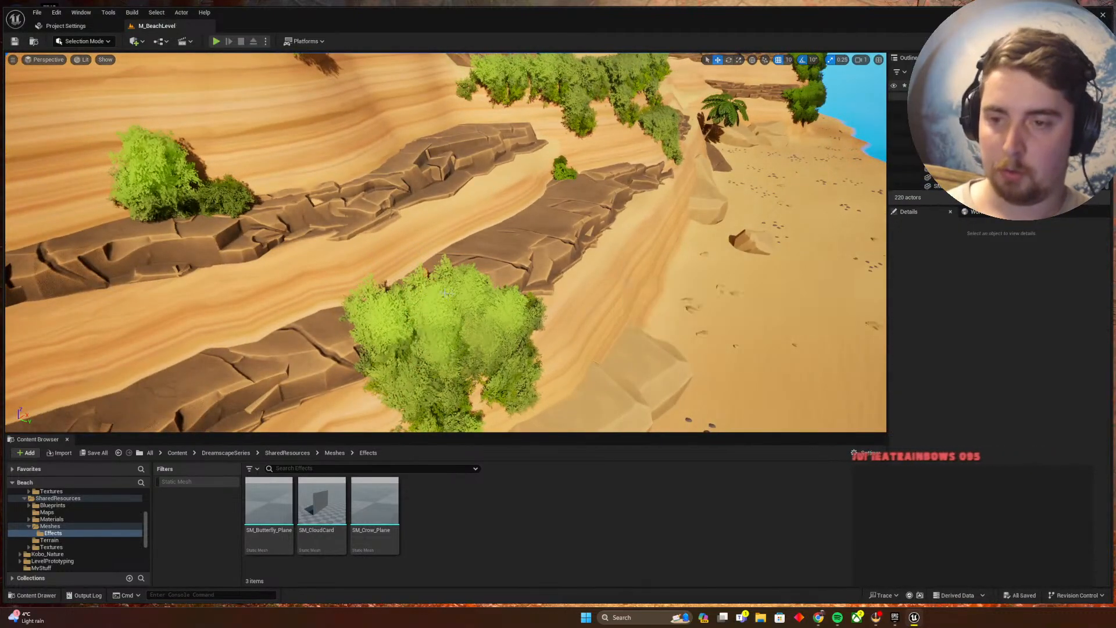
Fill out the ledge side of the cluster beyond the boulders with two further bush copies and save the level
{"action": "key", "text": "s"}
{"action": "right_click_drag", "start_coordinate": [424, 288], "coordinate": [441, 290]}
{"action": "key", "text": "w"}
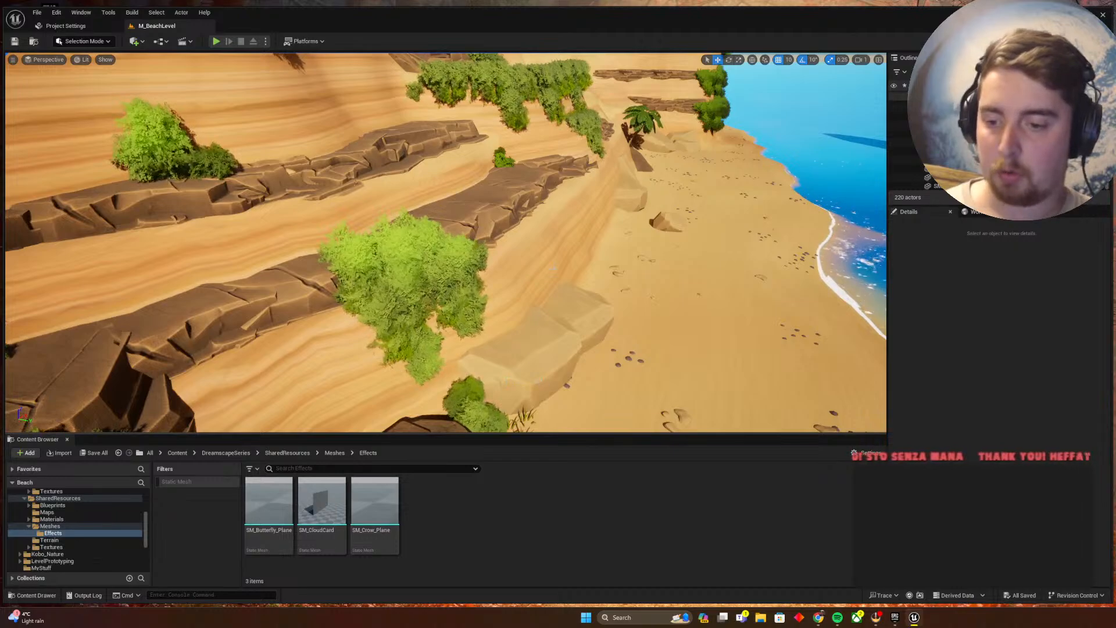
{"action": "right_click_drag", "start_coordinate": [515, 301], "coordinate": [514, 301]}
{"action": "left_click", "coordinate": [423, 203]}
{"action": "right_click_drag", "start_coordinate": [416, 176], "coordinate": [416, 176]}
{"action": "left_click_drag", "start_coordinate": [416, 177], "coordinate": [444, 172], "text": "alt"}
{"action": "right_click_drag", "start_coordinate": [444, 173], "coordinate": [444, 173]}
{"action": "left_click", "coordinate": [315, 214]}
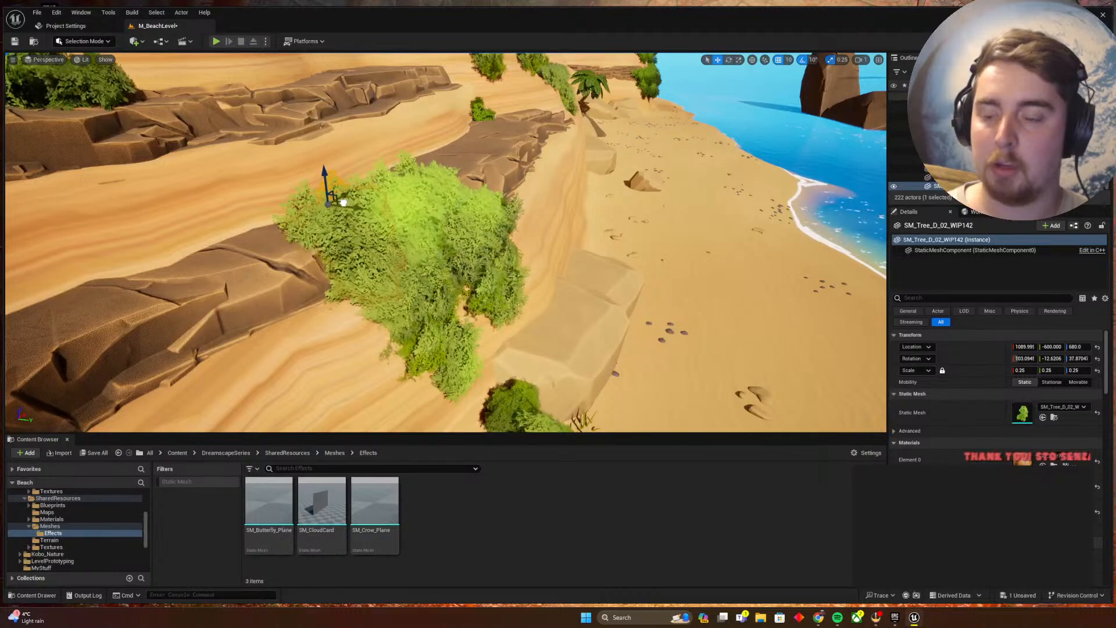
{"action": "key", "text": "Escape"}
{"action": "key", "text": "ctrl+s"}
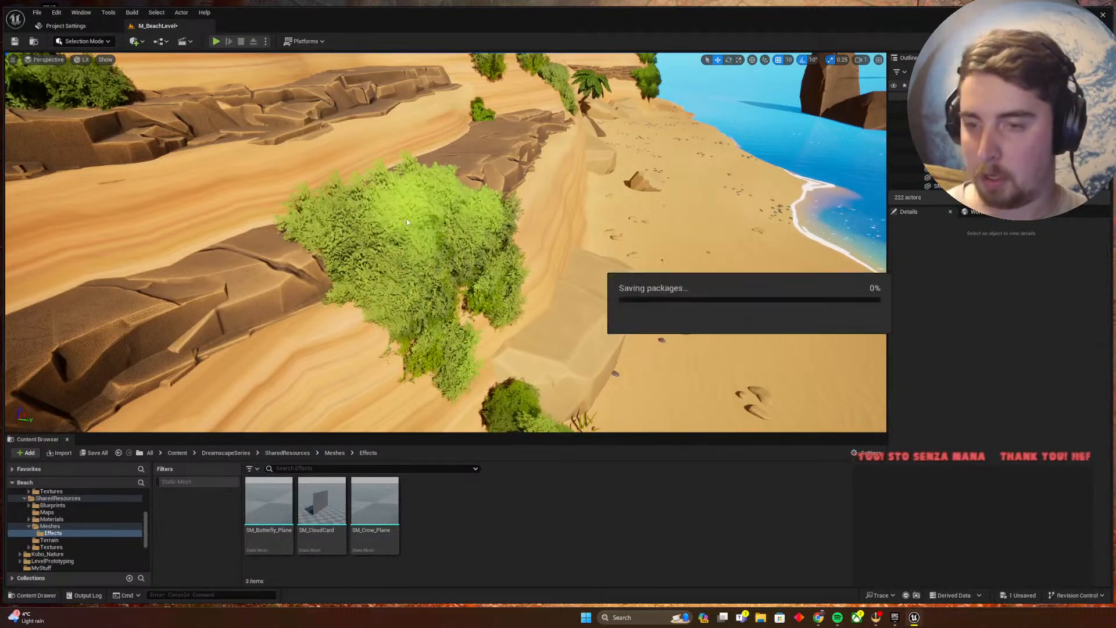
Examine the enlarged bush clusters along the cliff from beach level, near the palm and the boulders
{"action": "key", "text": "w"}
{"action": "right_click_drag", "start_coordinate": [405, 220], "coordinate": [698, 227]}
{"action": "right_click_drag", "start_coordinate": [446, 242], "coordinate": [645, 183]}
{"action": "mouse_move", "coordinate": [562, 292]}
{"action": "right_mouse_down"}
{"action": "mouse_move", "coordinate": [540, 297]}
{"action": "mouse_move", "coordinate": [580, 290]}
{"action": "right_mouse_up"}
{"action": "key", "text": "e"}
{"action": "key", "text": "s"}
{"action": "key", "text": "w"}
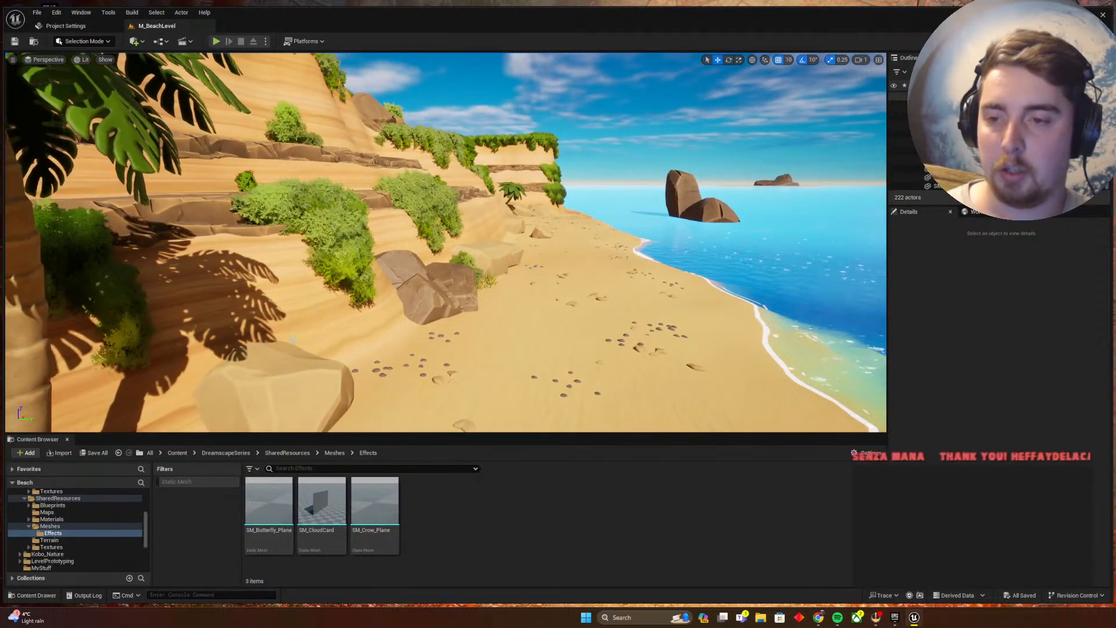
{"action": "right_click_drag", "start_coordinate": [515, 297], "coordinate": [490, 297]}
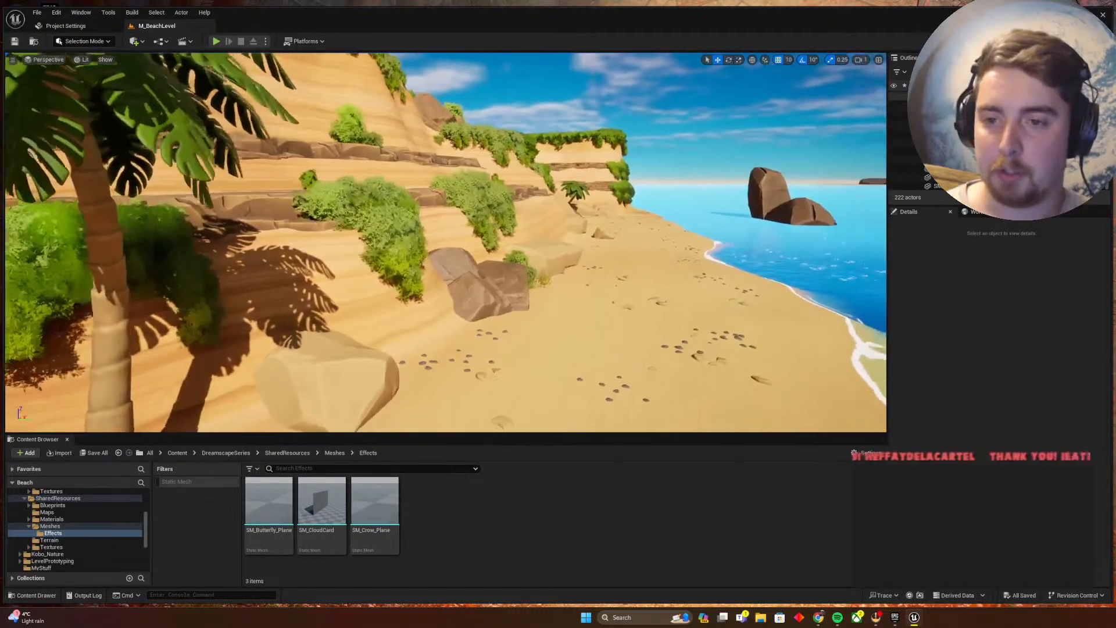
{"action": "right_click_drag", "start_coordinate": [465, 240], "coordinate": [432, 240]}
{"action": "key", "text": "w"}
{"action": "mouse_move", "coordinate": [604, 261]}
{"action": "right_mouse_down"}
{"action": "mouse_move", "coordinate": [651, 261]}
{"action": "mouse_move", "coordinate": [623, 261]}
{"action": "right_mouse_up"}
{"action": "key", "text": "w"}
{"action": "key", "text": "d"}
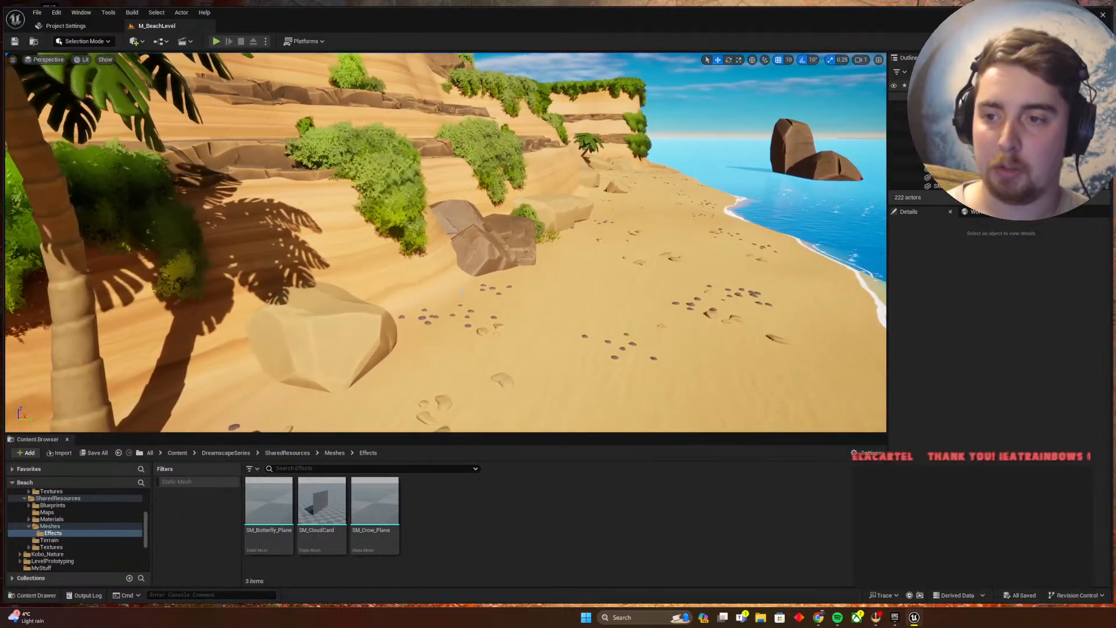
Copy the outer bush of the palm cluster to the palm-facing edge of the boulder cluster, rotate it, and duplicate it once beside itself
{"action": "right_click_drag", "start_coordinate": [279, 233], "coordinate": [252, 233]}
{"action": "left_click", "coordinate": [288, 222]}
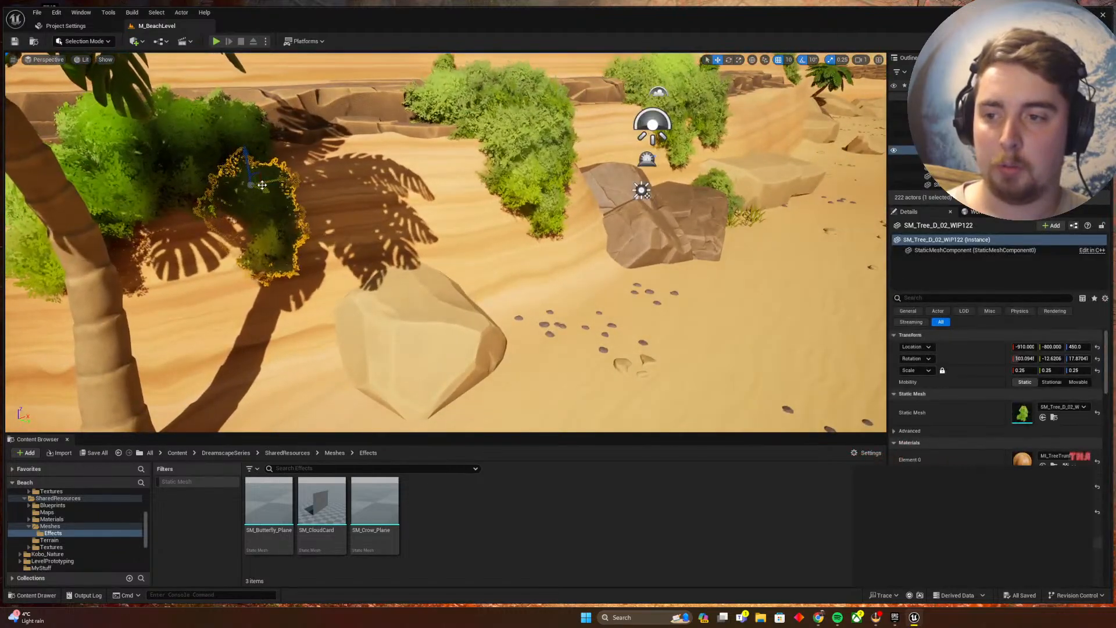
{"action": "left_click_drag", "start_coordinate": [262, 185], "coordinate": [403, 152], "text": "alt"}
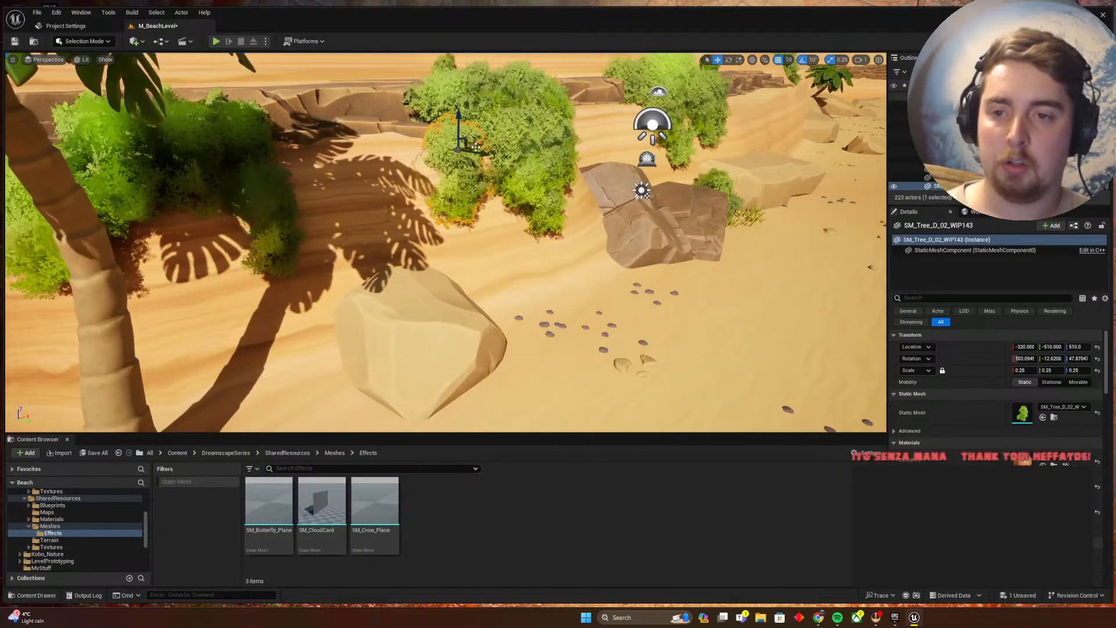
{"action": "right_click_drag", "start_coordinate": [482, 150], "coordinate": [519, 185]}
{"action": "mouse_move", "coordinate": [434, 282]}
{"action": "left_mouse_down"}
{"action": "mouse_move", "coordinate": [433, 244]}
{"action": "mouse_move", "coordinate": [436, 271]}
{"action": "left_mouse_up"}
{"action": "right_click_drag", "start_coordinate": [436, 271], "coordinate": [407, 285]}
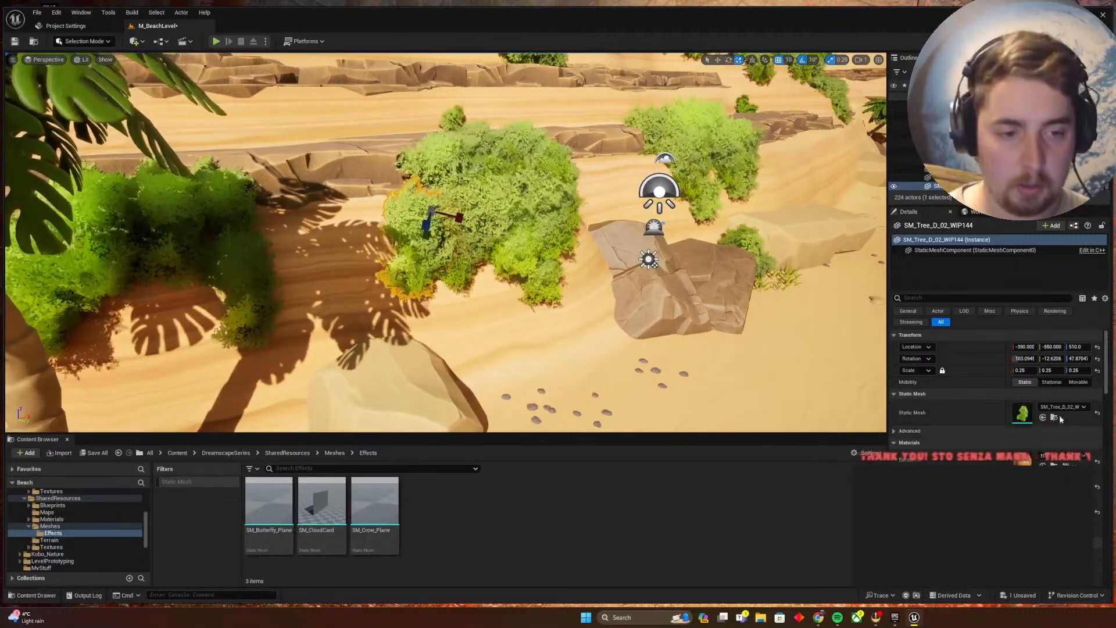
Scale the newest bush copy to 0.15 and move it down to the cluster's lower edge, at about X -490, Y -410, Z 490
{"action": "left_click", "coordinate": [1027, 372]}
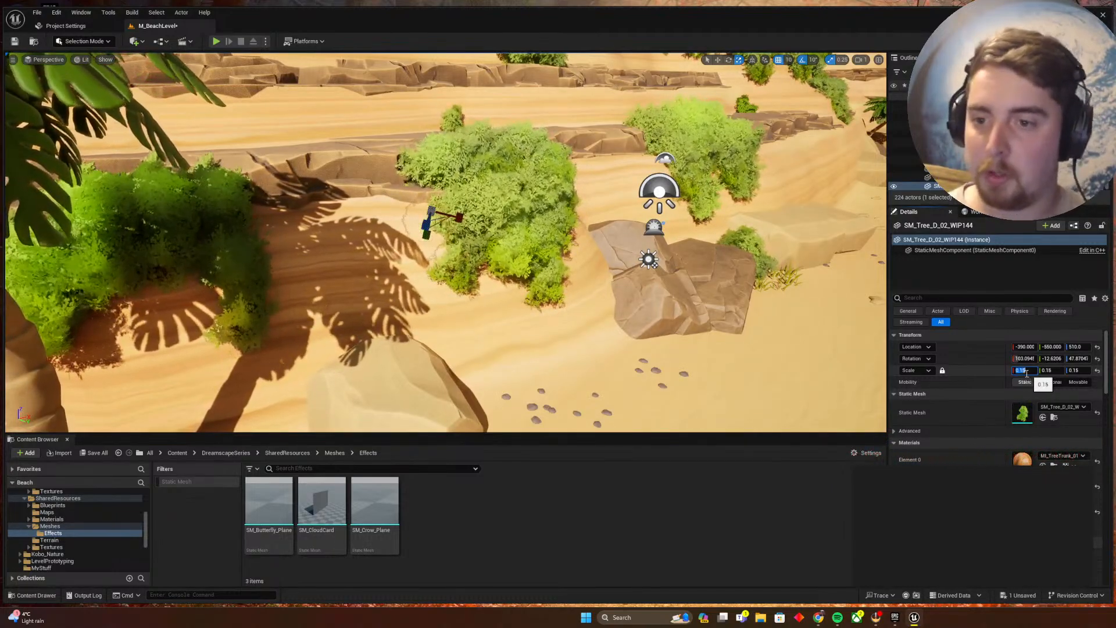
{"action": "right_click_drag", "start_coordinate": [505, 220], "coordinate": [465, 220]}
{"action": "key", "text": "w"}
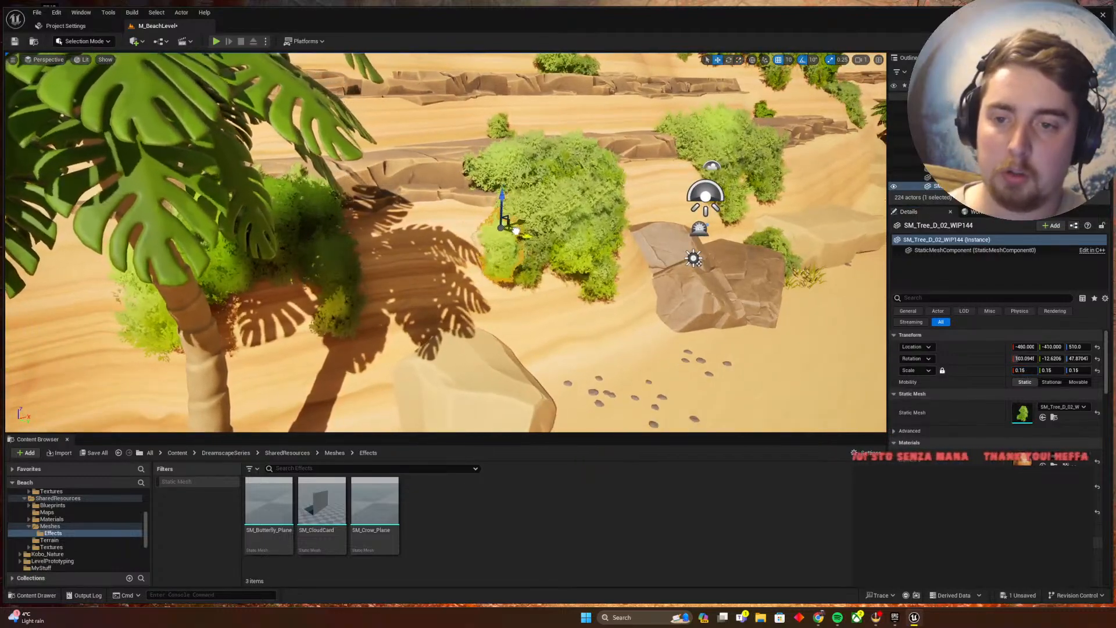
{"action": "left_click_drag", "start_coordinate": [501, 227], "coordinate": [500, 218]}
{"action": "right_click_drag", "start_coordinate": [500, 219], "coordinate": [515, 255]}
Rotate the small bush and add a differently rotated copy lower beside it, near X -530, Y -410, Z 390
{"action": "key", "text": "e"}
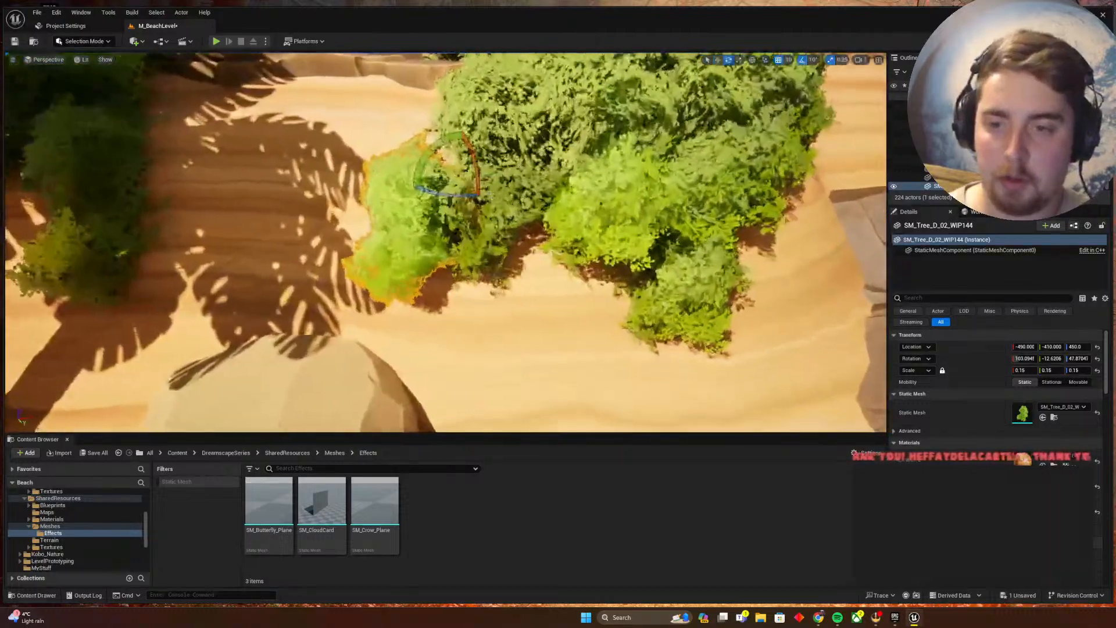
{"action": "left_click_drag", "start_coordinate": [491, 203], "coordinate": [438, 190]}
{"action": "key", "text": "w"}
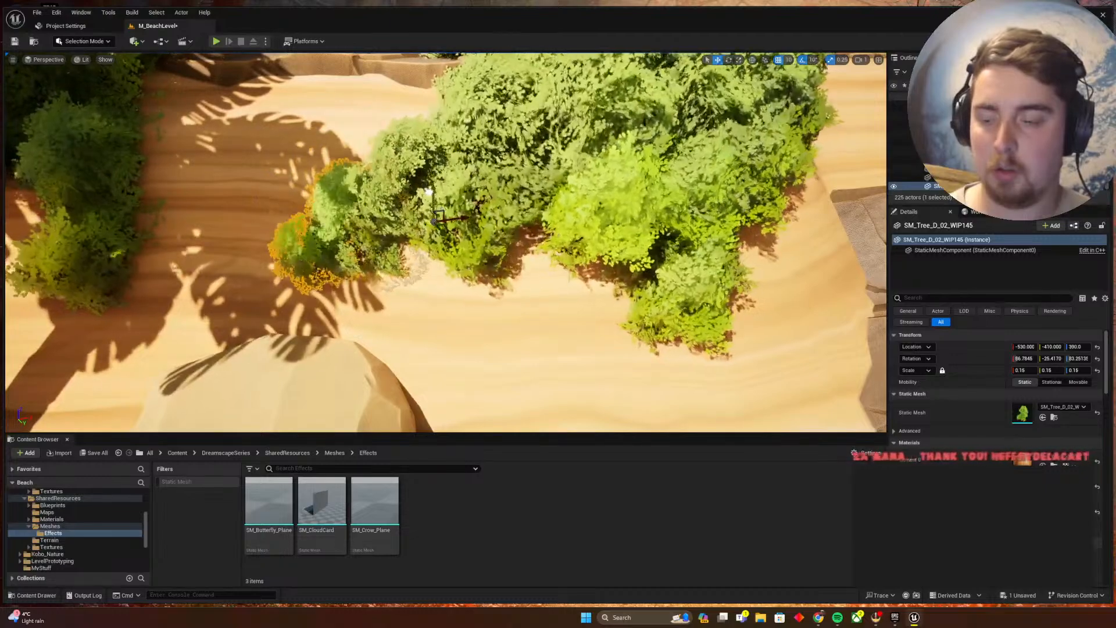
Try a small rotated bush copy at the shaded edge of the palm cluster, facing the boulder cluster
{"action": "key", "text": "s"}
{"action": "right_click_drag", "start_coordinate": [438, 190], "coordinate": [437, 191]}
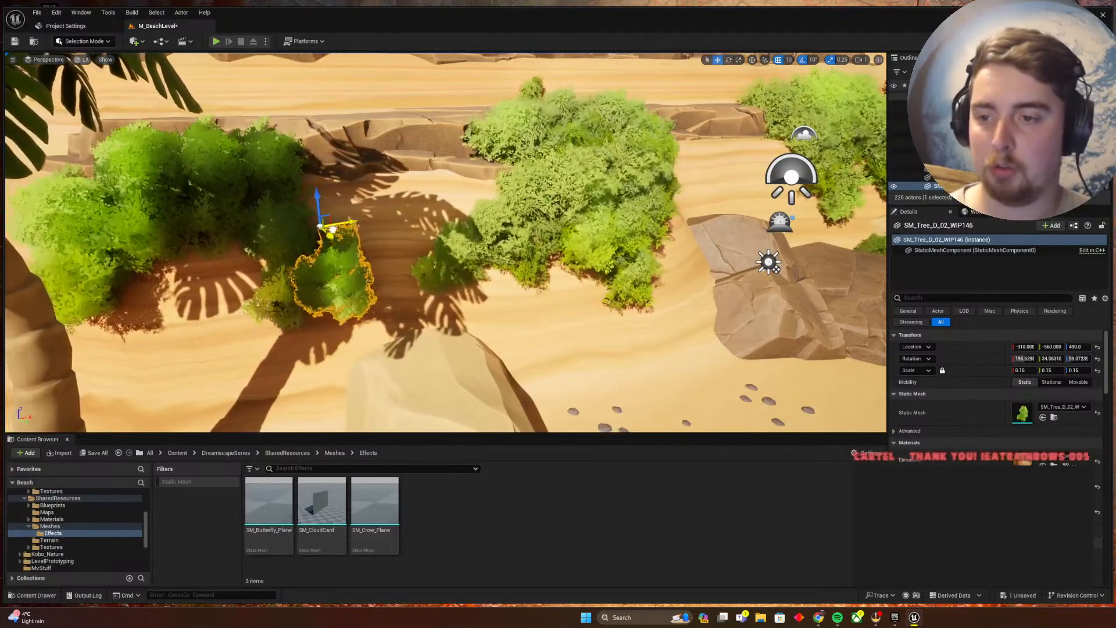
{"action": "key", "text": "s"}
{"action": "right_click_drag", "start_coordinate": [443, 234], "coordinate": [459, 198]}
{"action": "key", "text": "Escape"}
{"action": "key", "text": "g"}
{"action": "key", "text": "w"}
{"action": "right_click_drag", "start_coordinate": [443, 234], "coordinate": [474, 239]}
{"action": "key", "text": "d"}
{"action": "key", "text": "g"}
{"action": "left_click", "coordinate": [243, 291]}
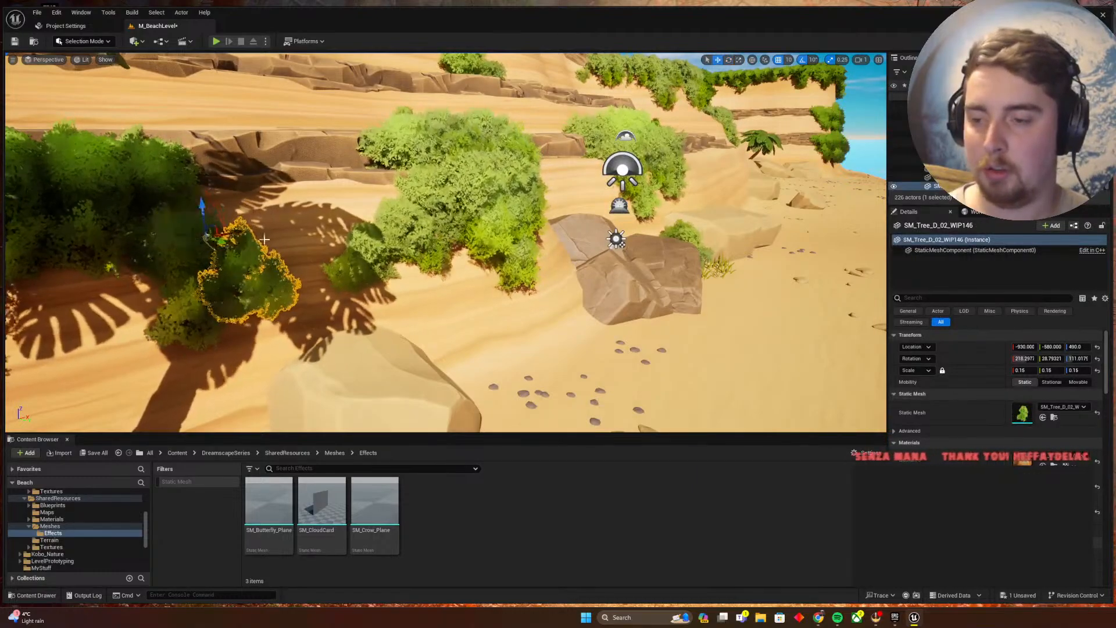
Try shifting the small bush at the palm cluster's shaded edge further into the gap between the two clusters
{"action": "key", "text": "Escape"}
{"action": "key", "text": "g"}
{"action": "key", "text": "s"}
{"action": "right_click_drag", "start_coordinate": [262, 246], "coordinate": [291, 250]}
{"action": "key", "text": "a"}
{"action": "key", "text": "w"}
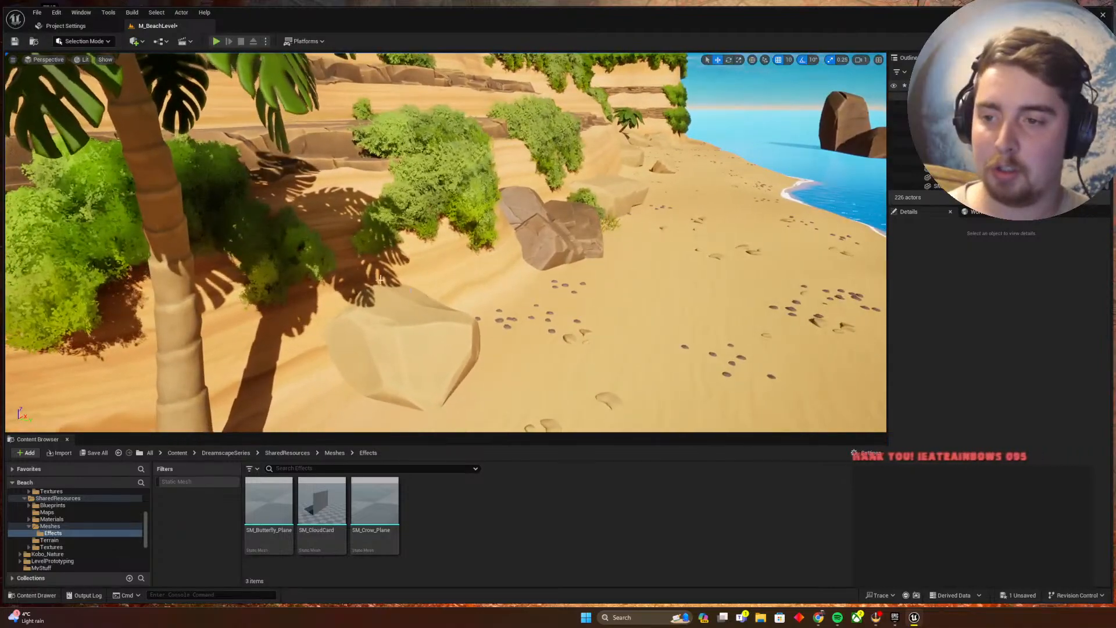
{"action": "key", "text": "g"}
{"action": "left_click", "coordinate": [276, 227]}
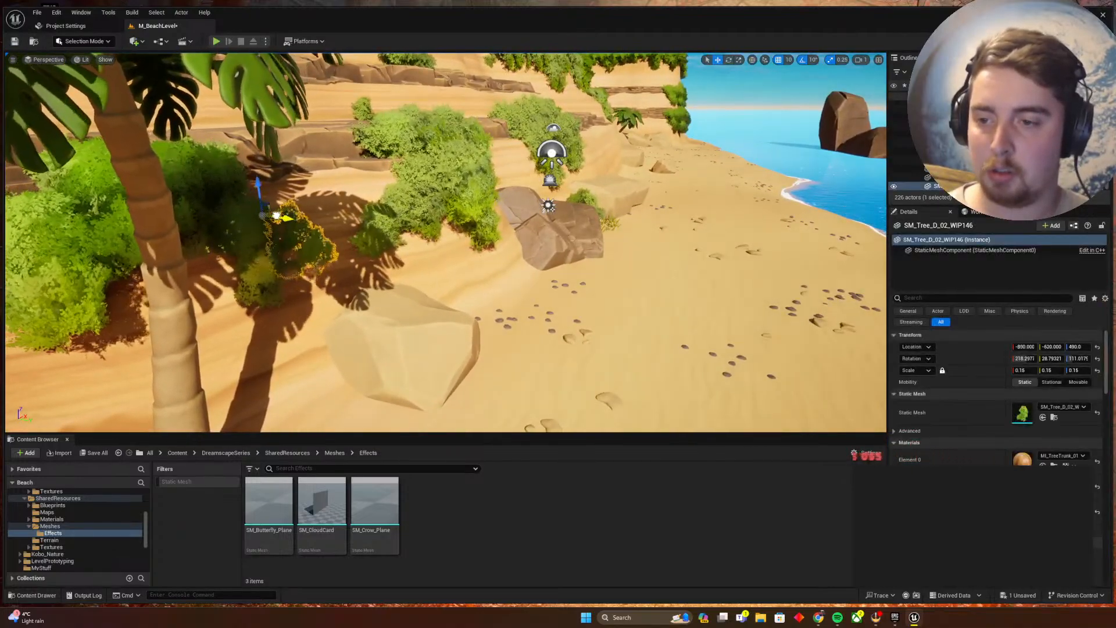
{"action": "left_click_drag", "start_coordinate": [277, 216], "coordinate": [279, 218]}
Try a second small bush copy, lowered to Z 440, to bridge the gap between the palm and boulder clusters
{"action": "key", "text": "Escape"}
{"action": "key", "text": "g"}
{"action": "key", "text": "a"}
{"action": "key", "text": "w"}
{"action": "right_click_drag", "start_coordinate": [280, 217], "coordinate": [341, 216]}
{"action": "key", "text": "s"}
{"action": "key", "text": "g"}
{"action": "left_click", "coordinate": [371, 234]}
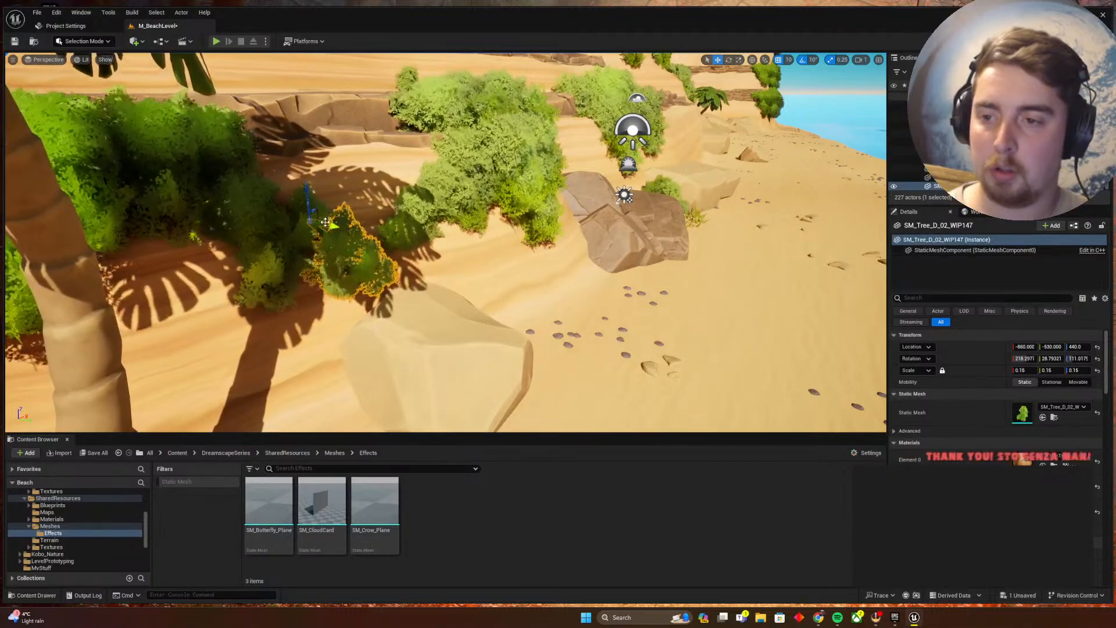
Delete the two small bush copies from the gap between the palm cluster and the boulder cluster
{"action": "key", "text": "Escape"}
{"action": "key", "text": "g"}
{"action": "key", "text": "s"}
{"action": "mouse_move", "coordinate": [327, 217]}
{"action": "right_mouse_down"}
{"action": "mouse_move", "coordinate": [296, 210]}
{"action": "mouse_move", "coordinate": [328, 208]}
{"action": "mouse_move", "coordinate": [314, 204]}
{"action": "right_mouse_up"}
{"action": "key", "text": "w"}
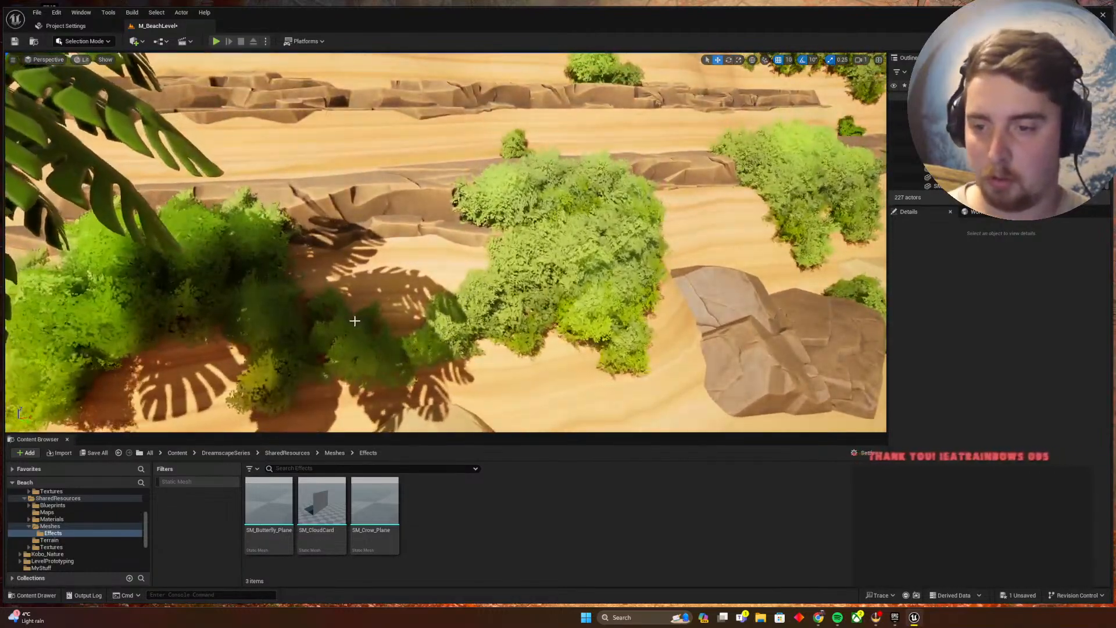
{"action": "left_click", "coordinate": [354, 319]}
{"action": "key", "text": "g"}
{"action": "key", "text": "Delete"}
{"action": "key", "text": "g"}
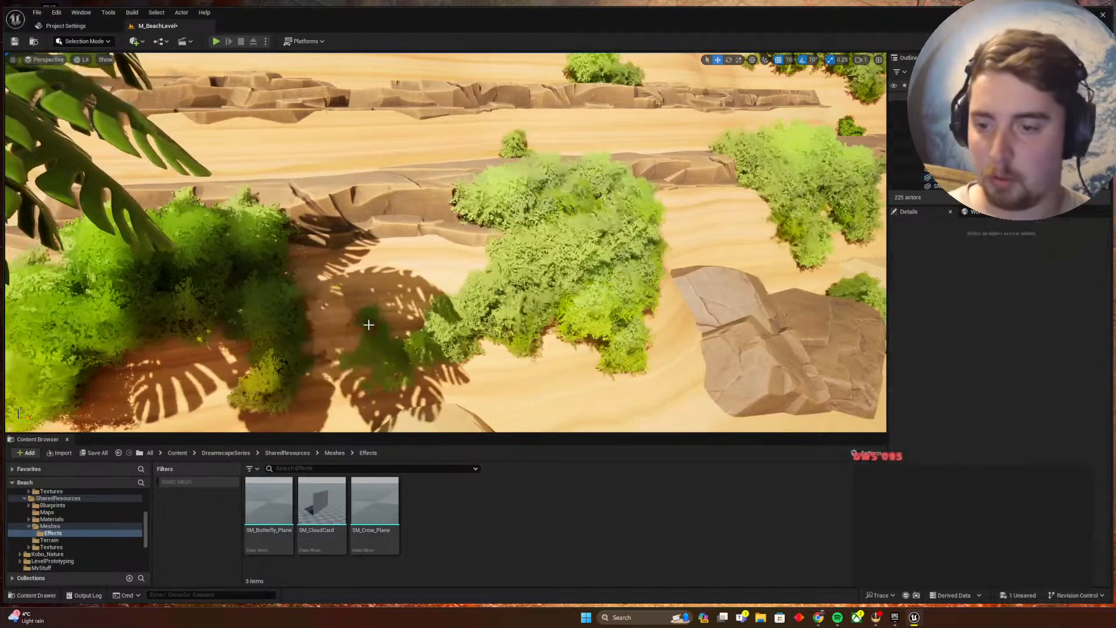
Delete the remaining small bush from the palm's shadow between the two clusters
{"action": "left_click", "coordinate": [376, 316]}
{"action": "key", "text": "g"}
{"action": "key", "text": "Delete"}
{"action": "key", "text": "g"}
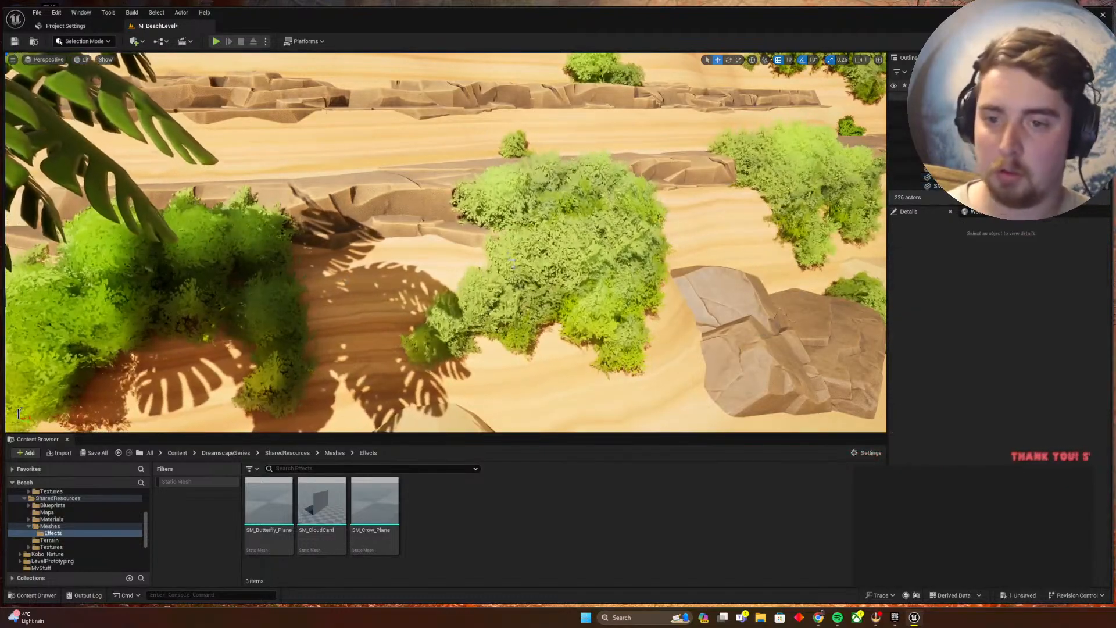
Add a 0.15-scale bush copy at the shadow-side edge of the boulder cluster, at about X -390, Y -460, Z 530
{"action": "key", "text": "s"}
{"action": "mouse_move", "coordinate": [376, 316]}
{"action": "right_mouse_down"}
{"action": "mouse_move", "coordinate": [381, 326]}
{"action": "mouse_move", "coordinate": [382, 315]}
{"action": "mouse_move", "coordinate": [398, 319]}
{"action": "mouse_move", "coordinate": [393, 310]}
{"action": "right_mouse_up"}
{"action": "key", "text": "w"}
{"action": "key", "text": "w"}
{"action": "left_click", "coordinate": [392, 370]}
{"action": "key", "text": "g"}
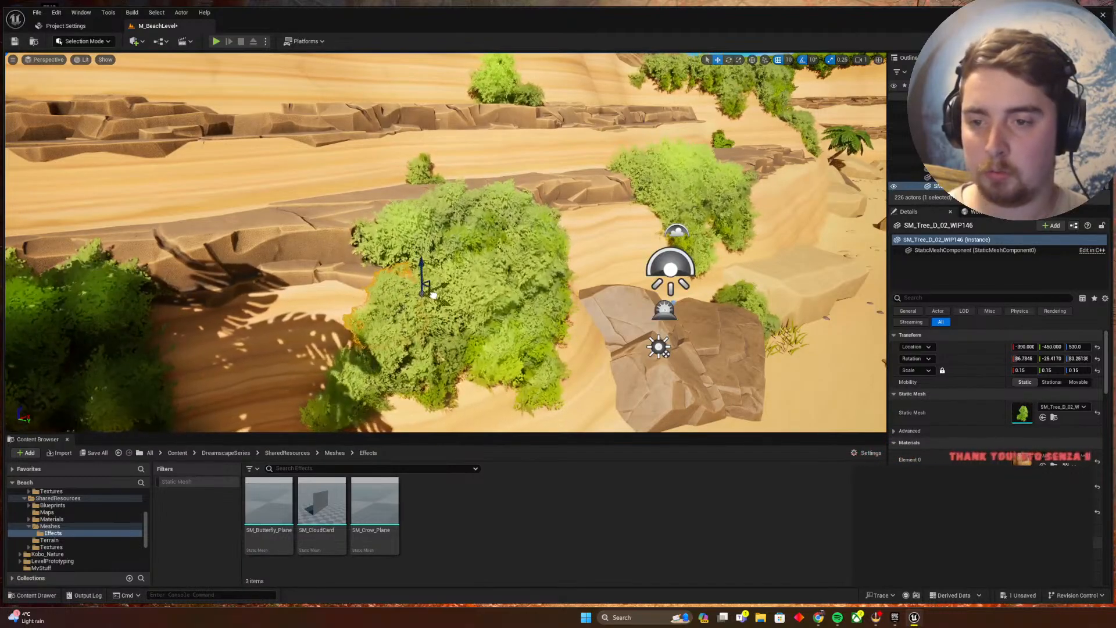
Raise the new small bush in the boulder cluster to Z 540 and save the level
{"action": "key", "text": "a"}
{"action": "mouse_move", "coordinate": [433, 296]}
{"action": "right_mouse_down"}
{"action": "mouse_move", "coordinate": [468, 298]}
{"action": "mouse_move", "coordinate": [435, 297]}
{"action": "right_mouse_up"}
{"action": "key", "text": "w"}
{"action": "key", "text": "d"}
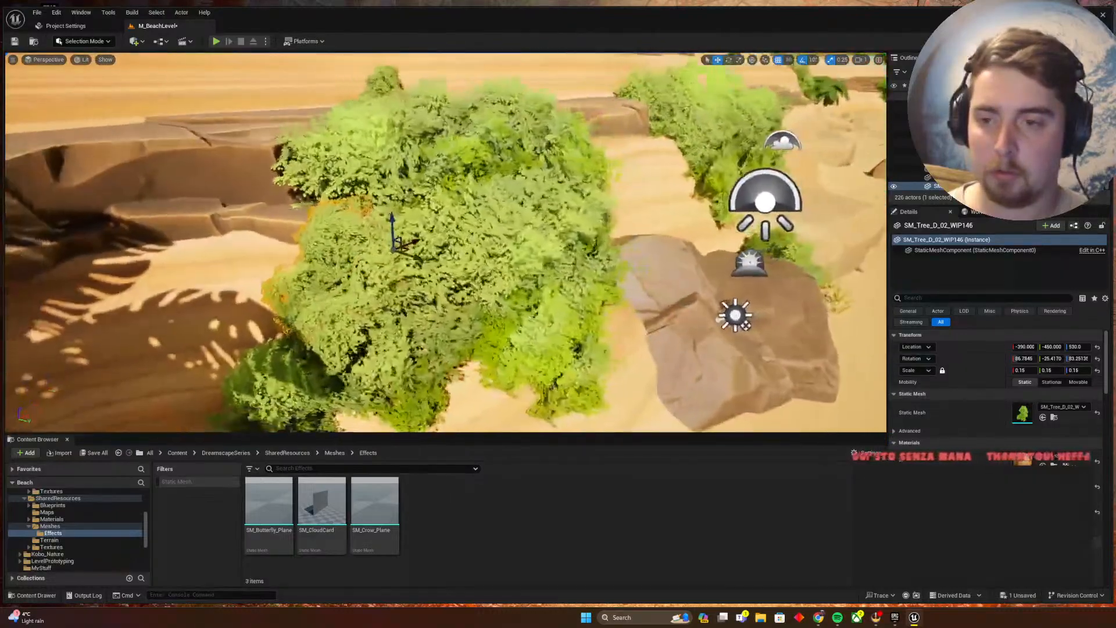
{"action": "right_click_drag", "start_coordinate": [386, 225], "coordinate": [389, 230]}
{"action": "key", "text": "s"}
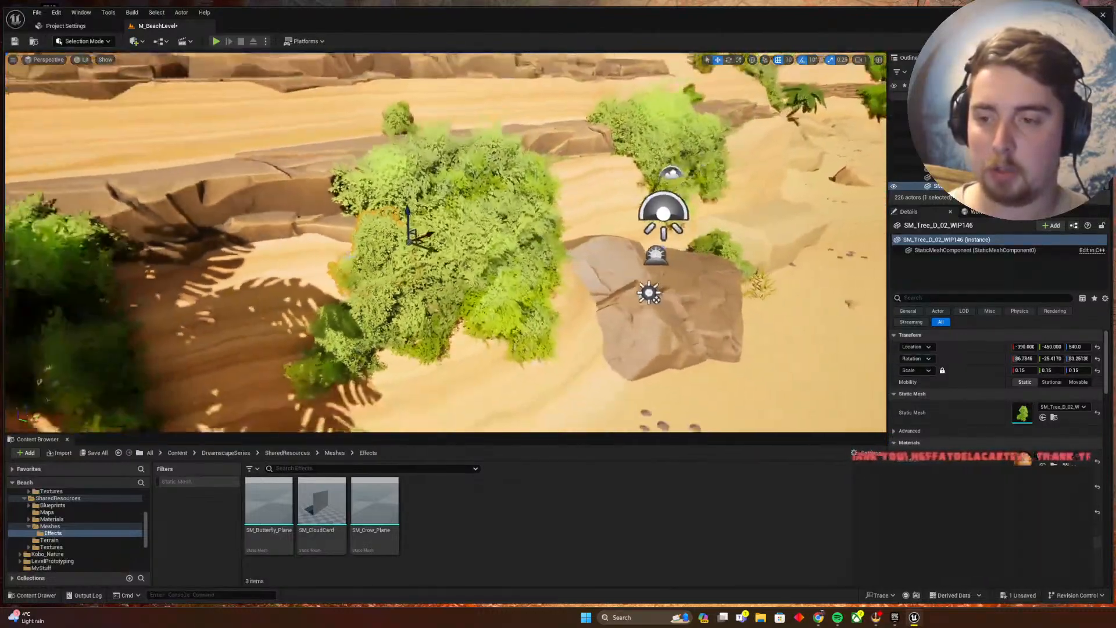
{"action": "key", "text": "Escape"}
{"action": "key", "text": "g"}
{"action": "key", "text": "ctrl+s"}
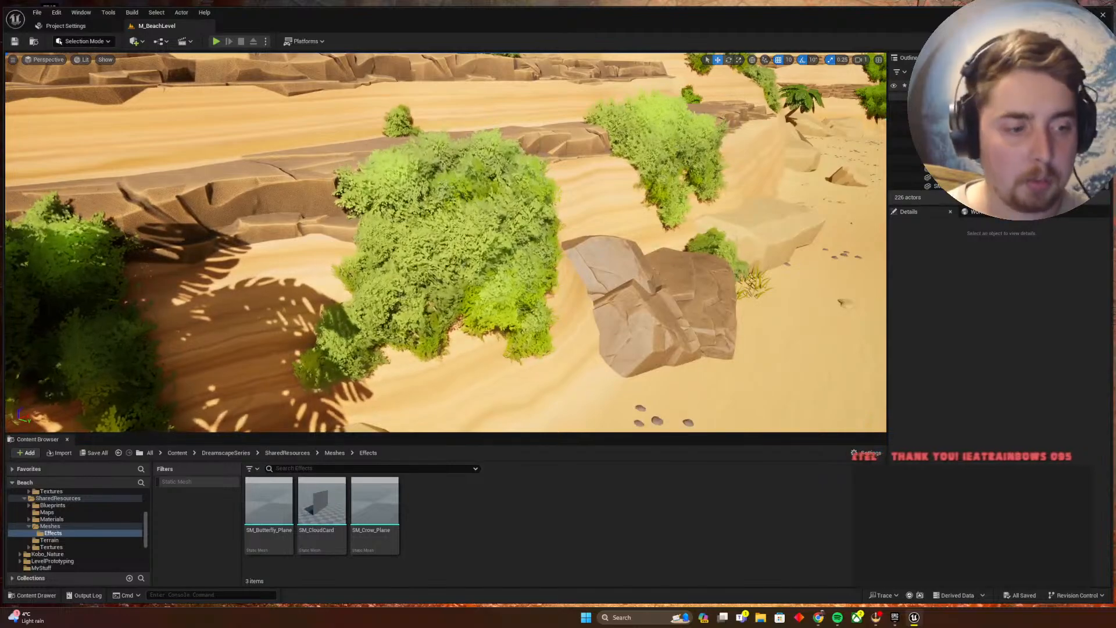
Examine the cliff foliage in the wide beach view beside the palm tree
{"action": "key", "text": "s"}
{"action": "right_click_drag", "start_coordinate": [532, 293], "coordinate": [636, 227]}
{"action": "key", "text": "w"}
{"action": "key", "text": "s"}
{"action": "key", "text": "s"}
{"action": "key", "text": "w"}
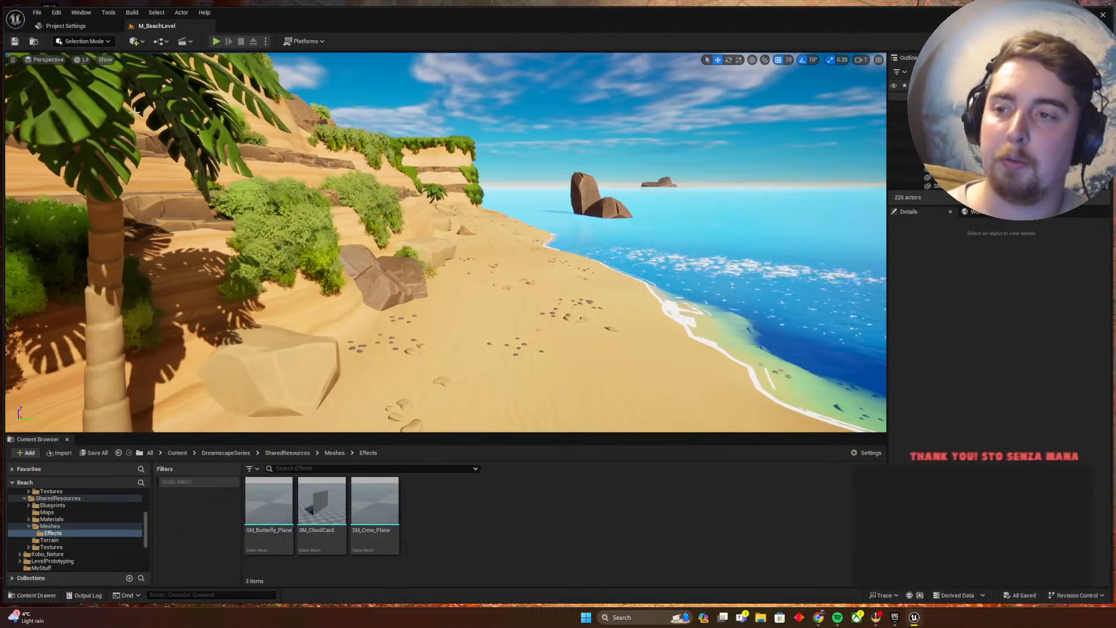
Duplicate the end bush of the upper cliff row onto the bare cliff edge at about X -40, Y -1610, Z 1710
{"action": "right_click_drag", "start_coordinate": [523, 146], "coordinate": [352, 162]}
{"action": "key", "text": "w"}
{"action": "left_click", "coordinate": [594, 184]}
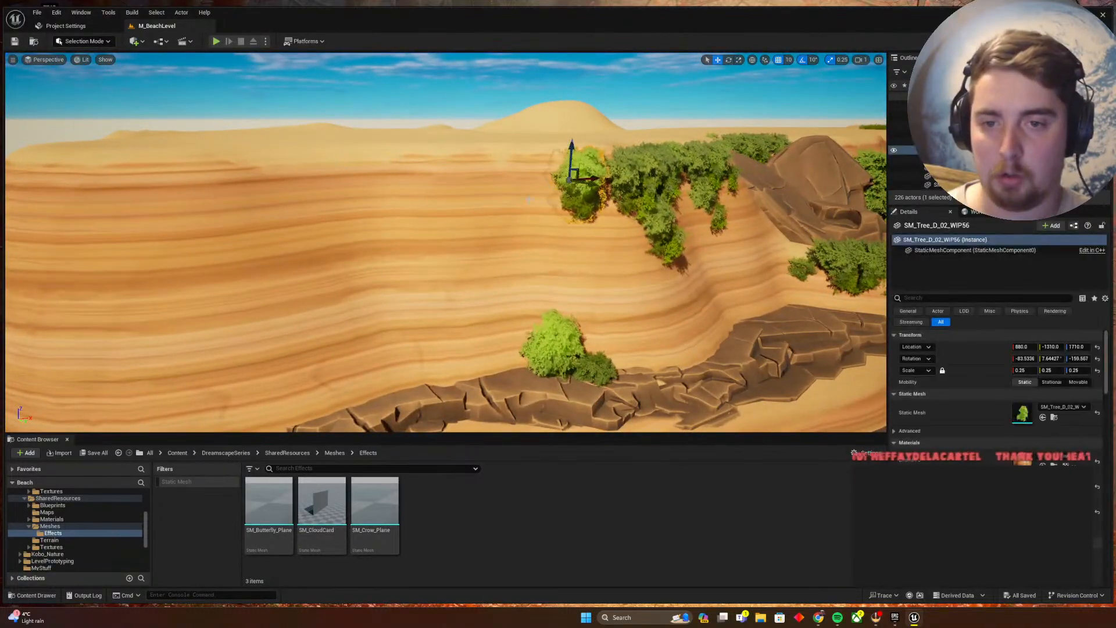
{"action": "key", "text": "w"}
{"action": "right_click_drag", "start_coordinate": [599, 192], "coordinate": [621, 206]}
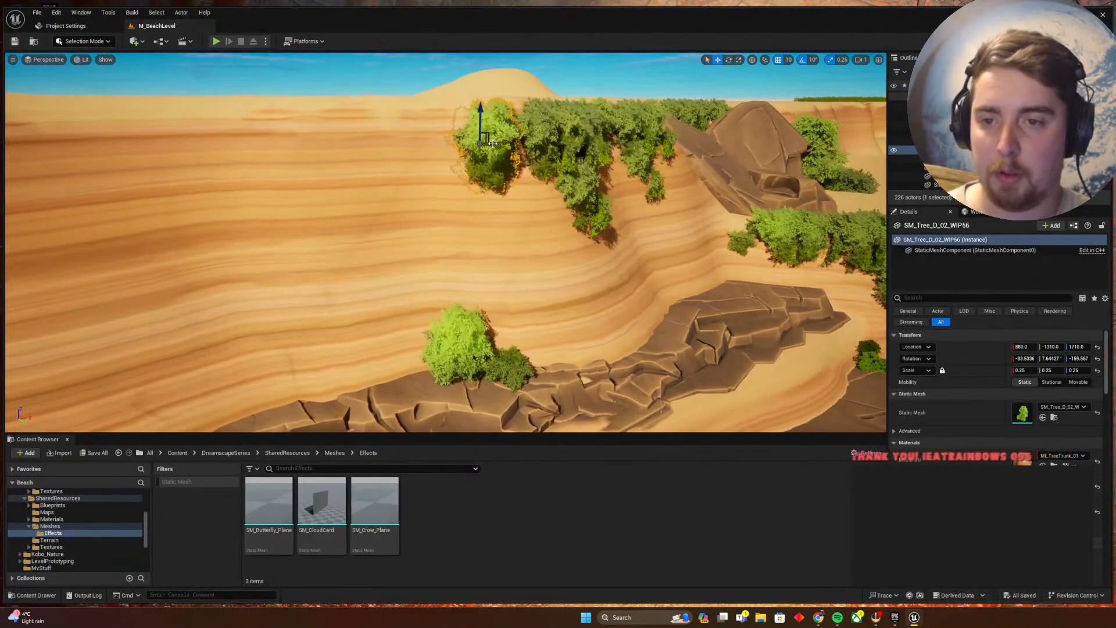
{"action": "left_click_drag", "start_coordinate": [492, 145], "coordinate": [218, 149], "text": "alt"}
{"action": "key", "text": "w"}
{"action": "right_click_drag", "start_coordinate": [219, 150], "coordinate": [182, 145]}
Build a clump around the new cliff-edge bush with two copies at Z 1590, turned to about -130° and -140°
{"action": "key", "text": "e"}
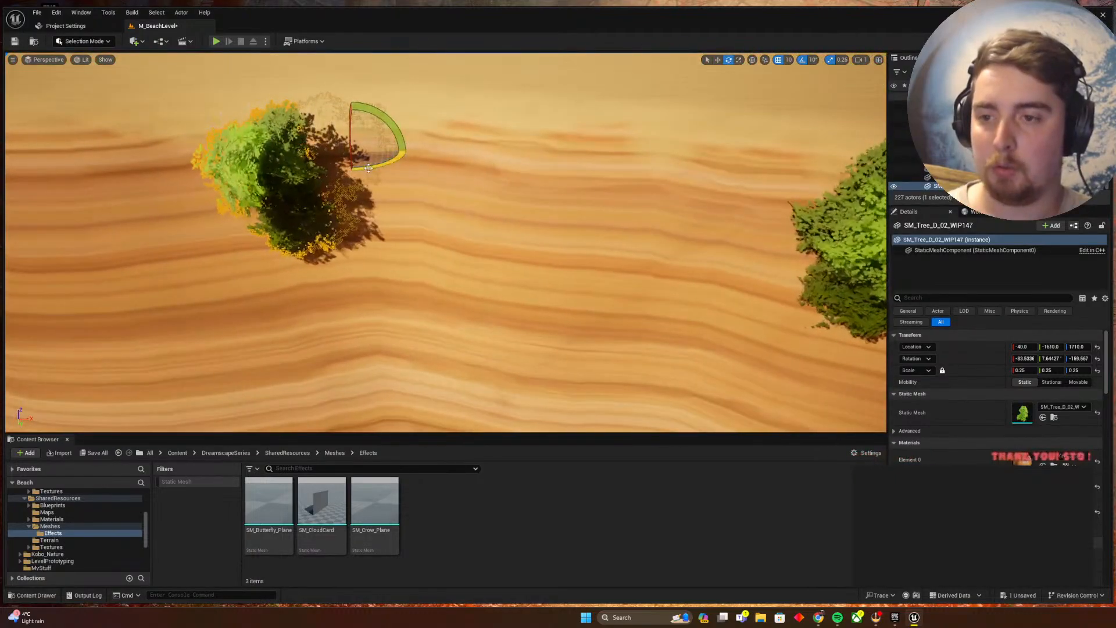
{"action": "mouse_move", "coordinate": [390, 160]}
{"action": "left_mouse_down"}
{"action": "mouse_move", "coordinate": [362, 162]}
{"action": "mouse_move", "coordinate": [404, 168]}
{"action": "left_mouse_up"}
{"action": "key", "text": "w"}
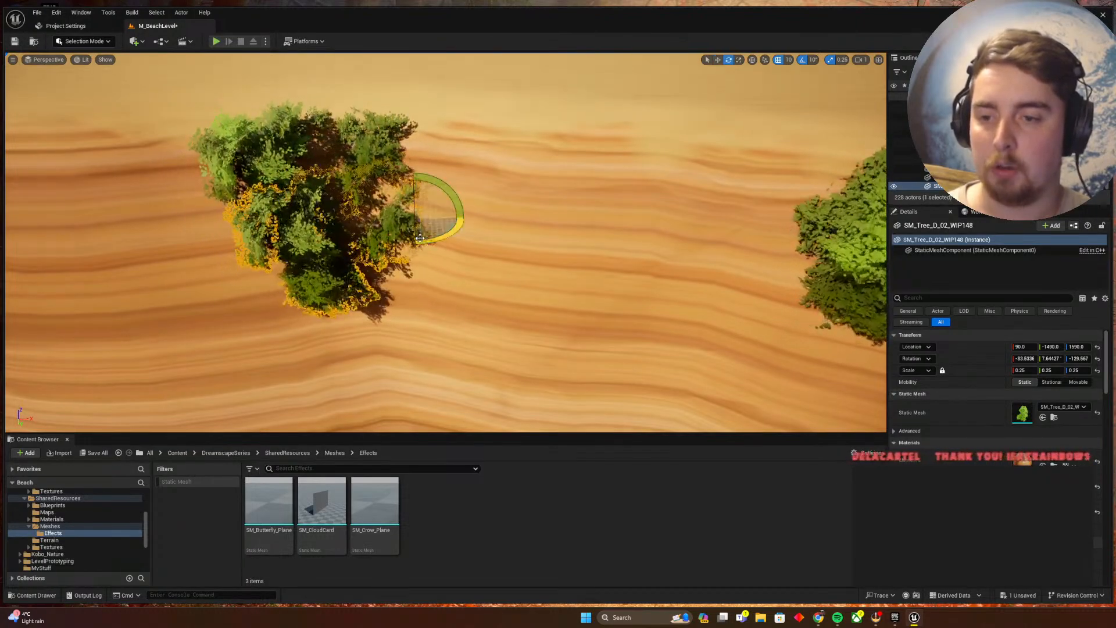
{"action": "key", "text": "w"}
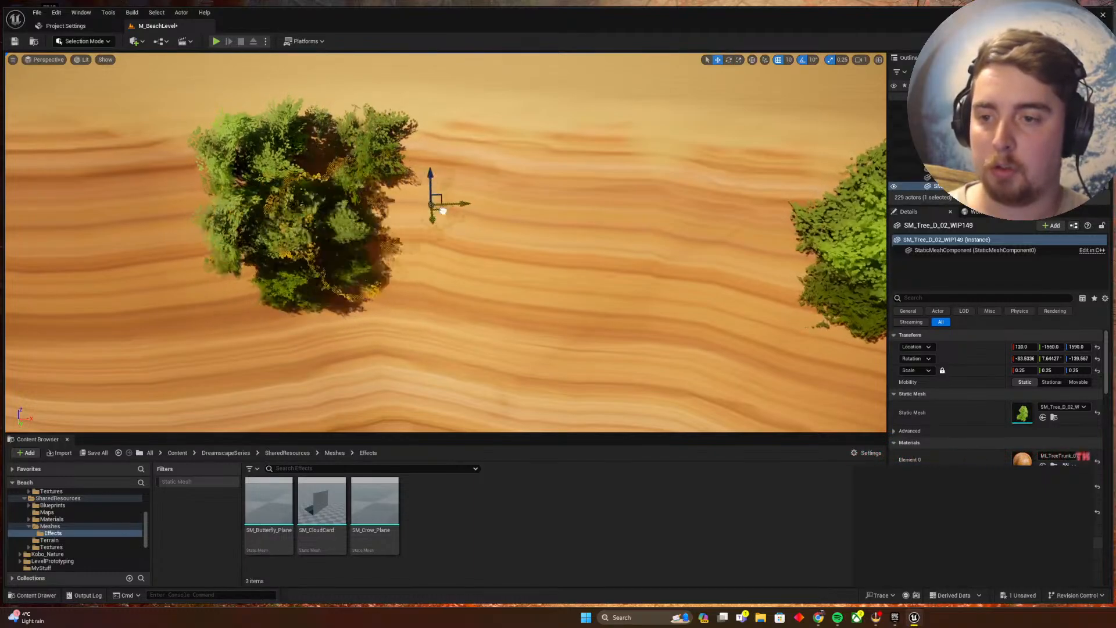
Add a bush copy beneath the new clump at about X 150, Y -1530, Z 1460
{"action": "key", "text": "s"}
{"action": "mouse_move", "coordinate": [421, 226]}
{"action": "right_mouse_down"}
{"action": "mouse_move", "coordinate": [401, 226]}
{"action": "mouse_move", "coordinate": [378, 256]}
{"action": "mouse_move", "coordinate": [403, 229]}
{"action": "right_mouse_up"}
{"action": "key", "text": "w"}
{"action": "left_click_drag", "start_coordinate": [516, 162], "coordinate": [523, 219], "text": "alt"}
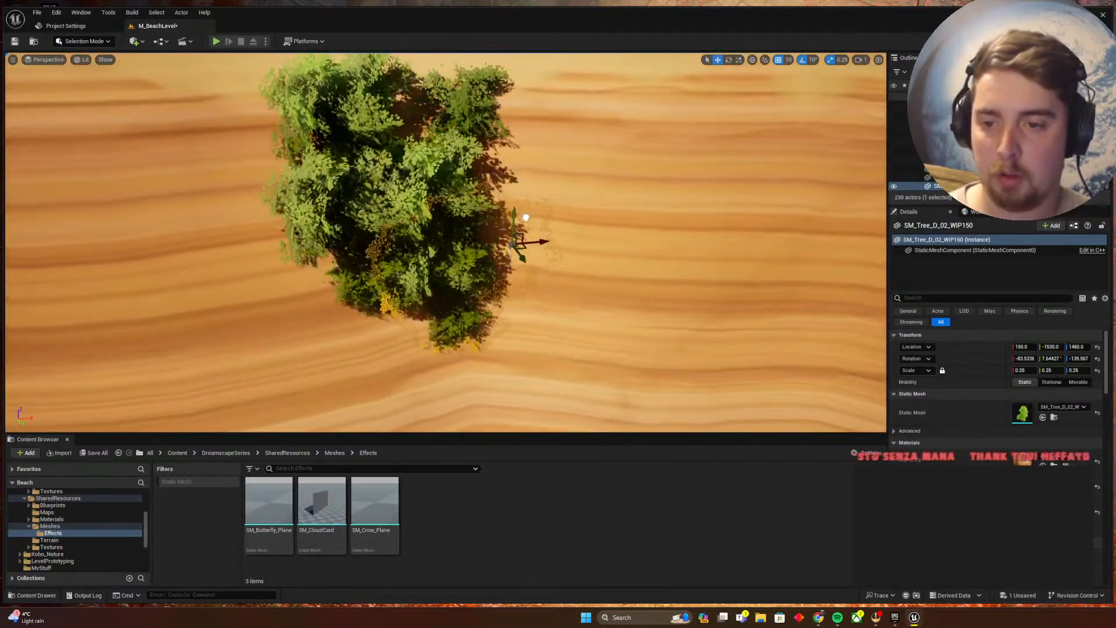
{"action": "key", "text": "Escape"}
Widen the lower part of the clump with another bush copy at about X 290, Y -1500, Z 1480
{"action": "key", "text": "s"}
{"action": "mouse_move", "coordinate": [447, 241]}
{"action": "right_mouse_down"}
{"action": "mouse_move", "coordinate": [436, 239]}
{"action": "mouse_move", "coordinate": [437, 255]}
{"action": "mouse_move", "coordinate": [544, 254]}
{"action": "mouse_move", "coordinate": [442, 249]}
{"action": "mouse_move", "coordinate": [471, 244]}
{"action": "mouse_move", "coordinate": [398, 214]}
{"action": "mouse_move", "coordinate": [429, 236]}
{"action": "mouse_move", "coordinate": [386, 235]}
{"action": "mouse_move", "coordinate": [430, 236]}
{"action": "mouse_move", "coordinate": [440, 253]}
{"action": "right_mouse_up"}
{"action": "key", "text": "s"}
{"action": "key", "text": "d"}
{"action": "key", "text": "a"}
{"action": "key", "text": "d"}
{"action": "key", "text": "w"}
{"action": "left_click", "coordinate": [323, 188]}
{"action": "key", "text": "w"}
{"action": "key", "text": "e"}
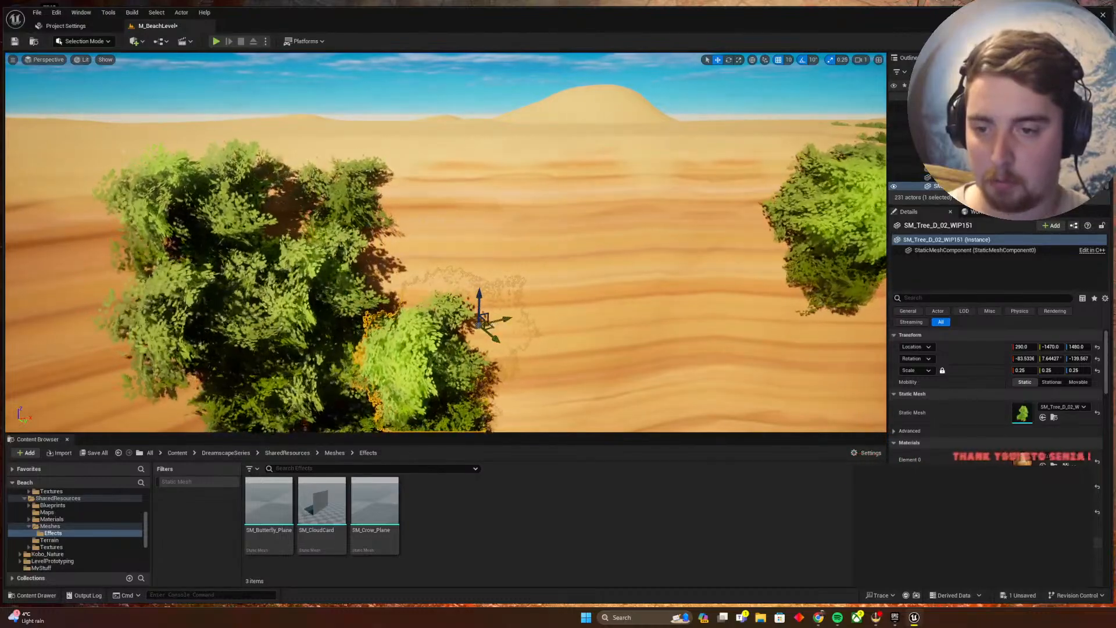
{"action": "right_click_drag", "start_coordinate": [446, 241], "coordinate": [448, 277]}
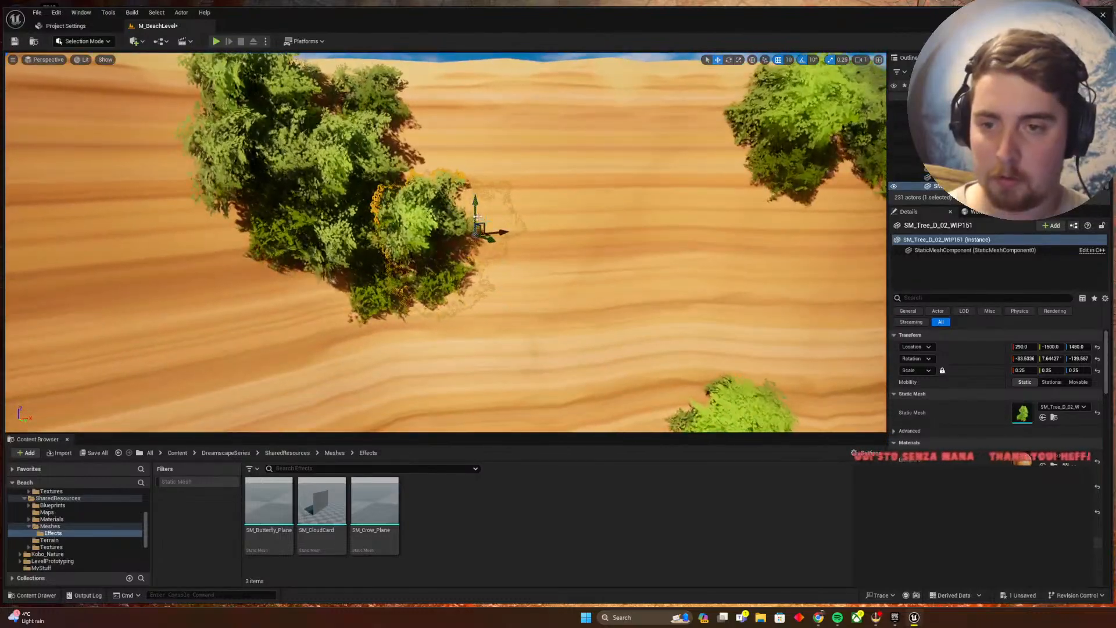
Duplicate the bush up to Z 1620, turn it to about -90° and place it at about X 360, Y -1330
{"action": "left_click_drag", "start_coordinate": [475, 169], "coordinate": [476, 155], "text": "alt"}
{"action": "mouse_move", "coordinate": [495, 262]}
{"action": "right_mouse_down"}
{"action": "mouse_move", "coordinate": [494, 244]}
{"action": "mouse_move", "coordinate": [495, 261]}
{"action": "right_mouse_up"}
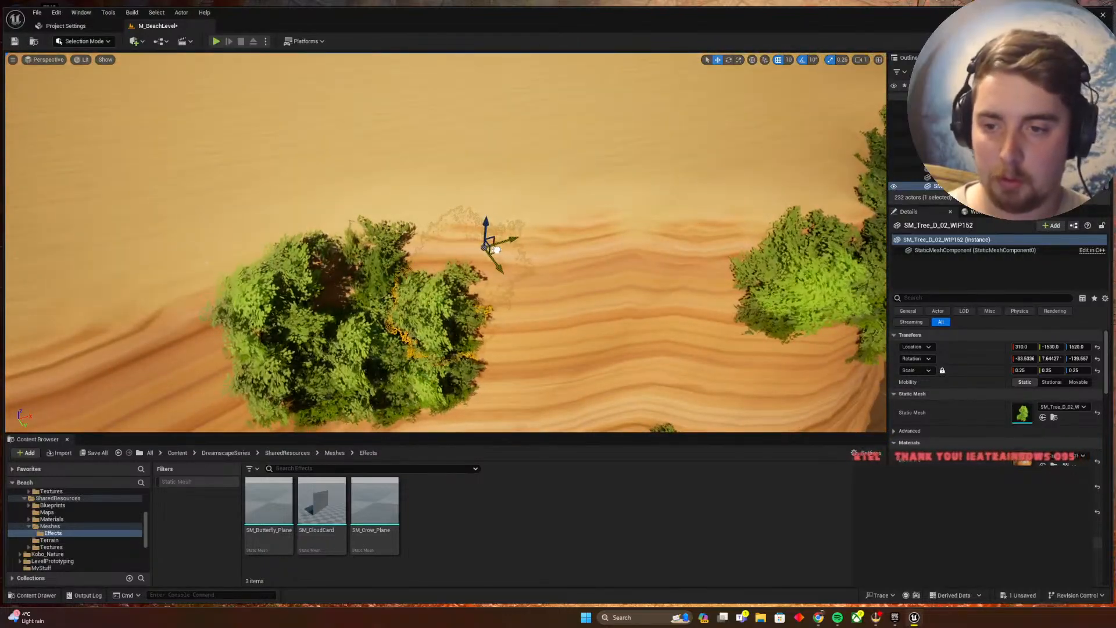
{"action": "key", "text": "e"}
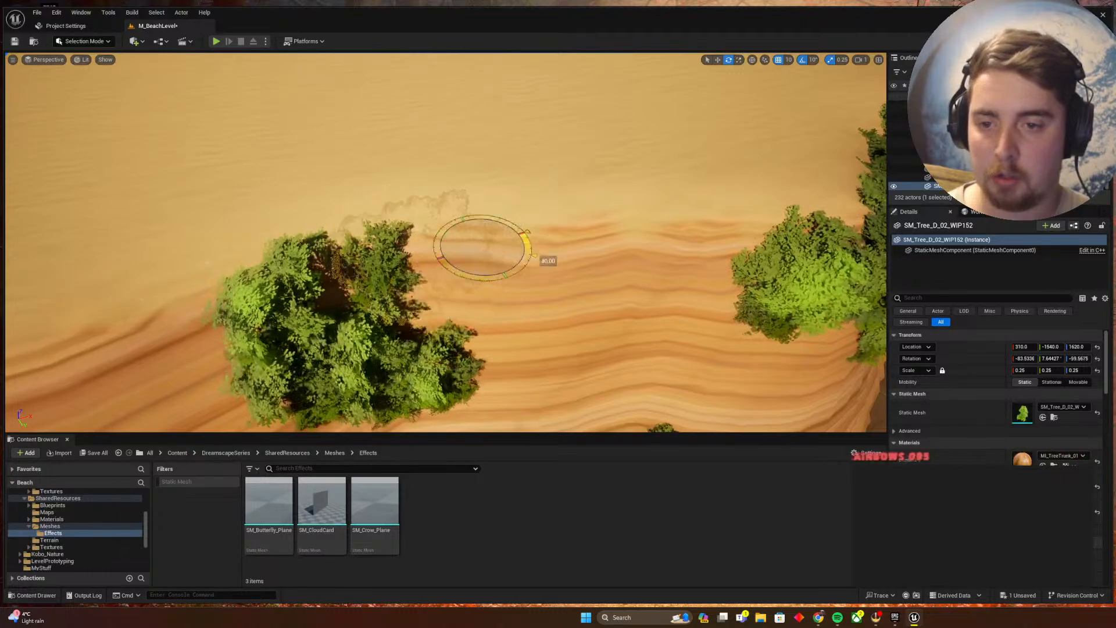
{"action": "key", "text": "w"}
{"action": "left_click_drag", "start_coordinate": [533, 255], "coordinate": [572, 304]}
{"action": "right_click_drag", "start_coordinate": [572, 305], "coordinate": [572, 323]}
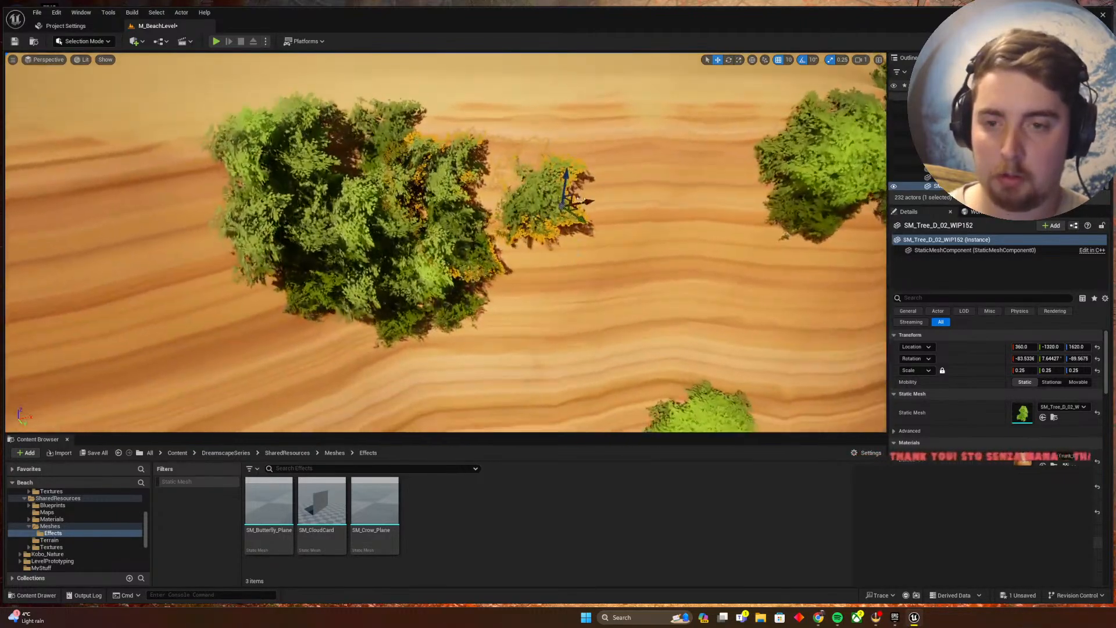
Extend the clump downward with a copy turned to about -120°, at about X 330, Y -1390, Z 1360
{"action": "left_click_drag", "start_coordinate": [566, 177], "coordinate": [522, 313], "text": "alt"}
{"action": "key", "text": "e"}
{"action": "key", "text": "w"}
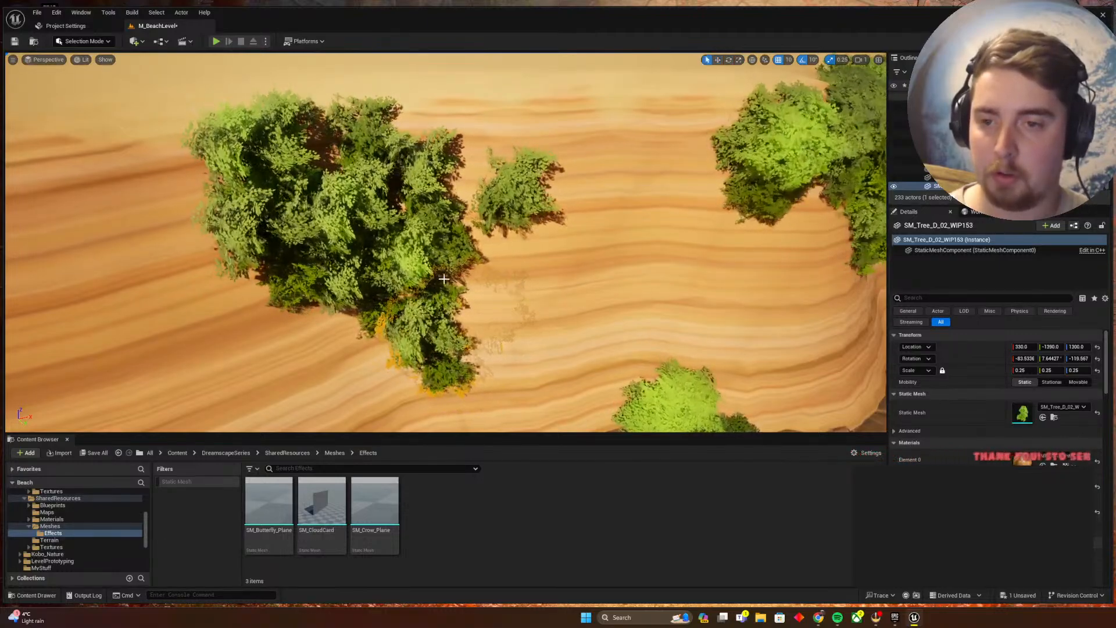
Add a bush copy on the clump's upper side toward the neighbouring row, at about X 490, Y -1350, Z 1620
{"action": "right_click_drag", "start_coordinate": [443, 279], "coordinate": [344, 290]}
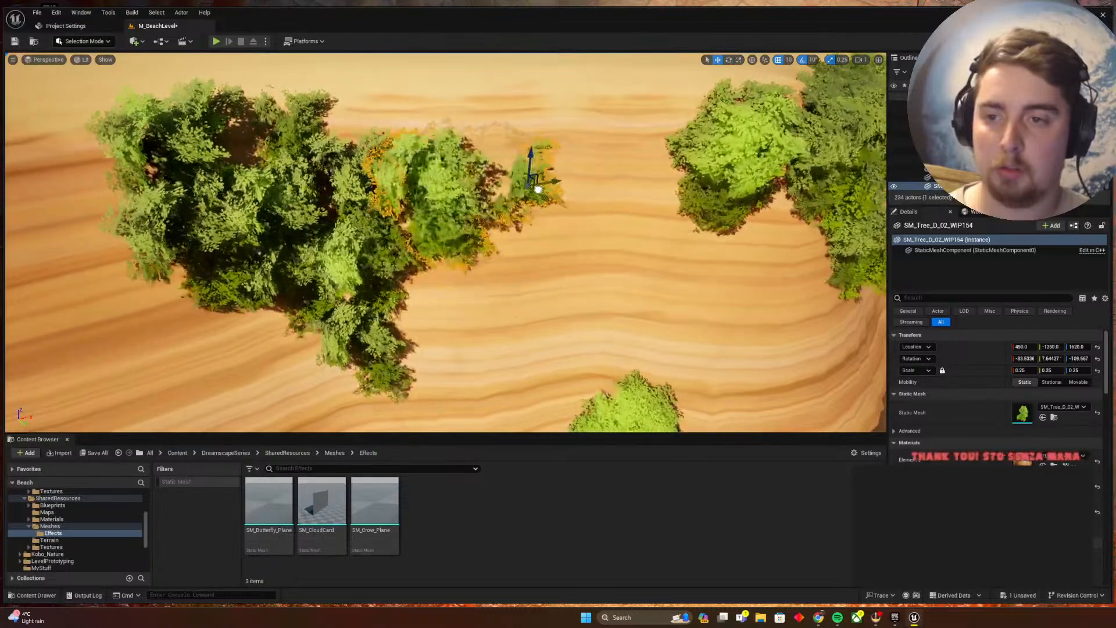
{"action": "key", "text": "Escape"}
{"action": "right_click_drag", "start_coordinate": [525, 193], "coordinate": [325, 203]}
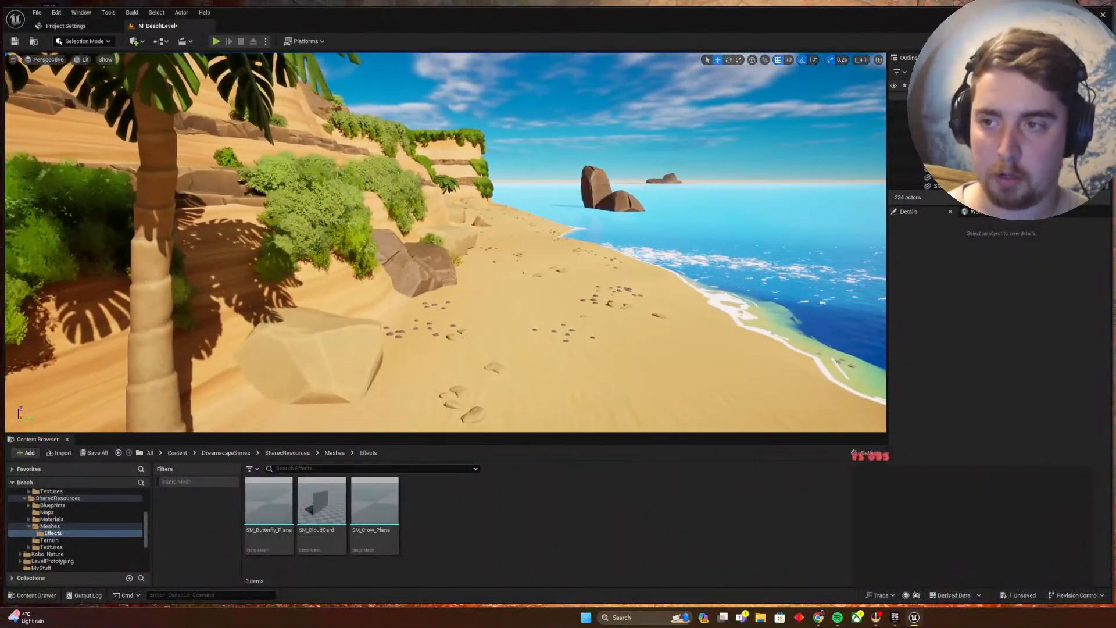
Duplicate the clump's lowest bush twice toward the bright ledge bush, the second copy at about X 690, Y -1410, Z 1320
{"action": "right_click_drag", "start_coordinate": [446, 242], "coordinate": [636, 291]}
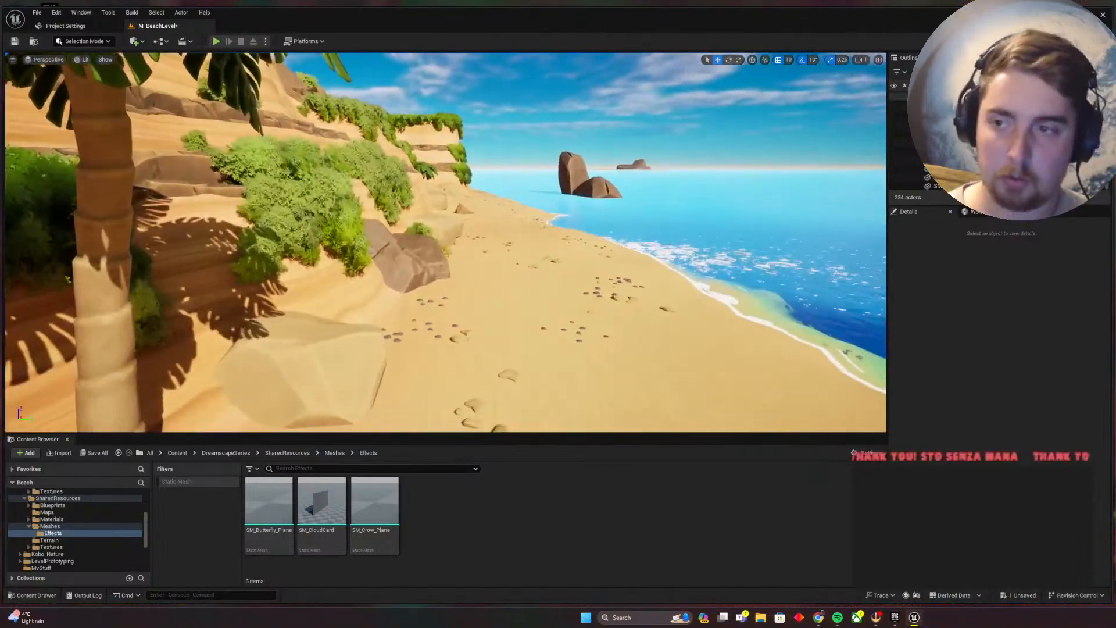
{"action": "key", "text": "w"}
{"action": "right_click_drag", "start_coordinate": [446, 242], "coordinate": [279, 224]}
{"action": "key", "text": "w"}
{"action": "right_click_drag", "start_coordinate": [541, 127], "coordinate": [544, 102]}
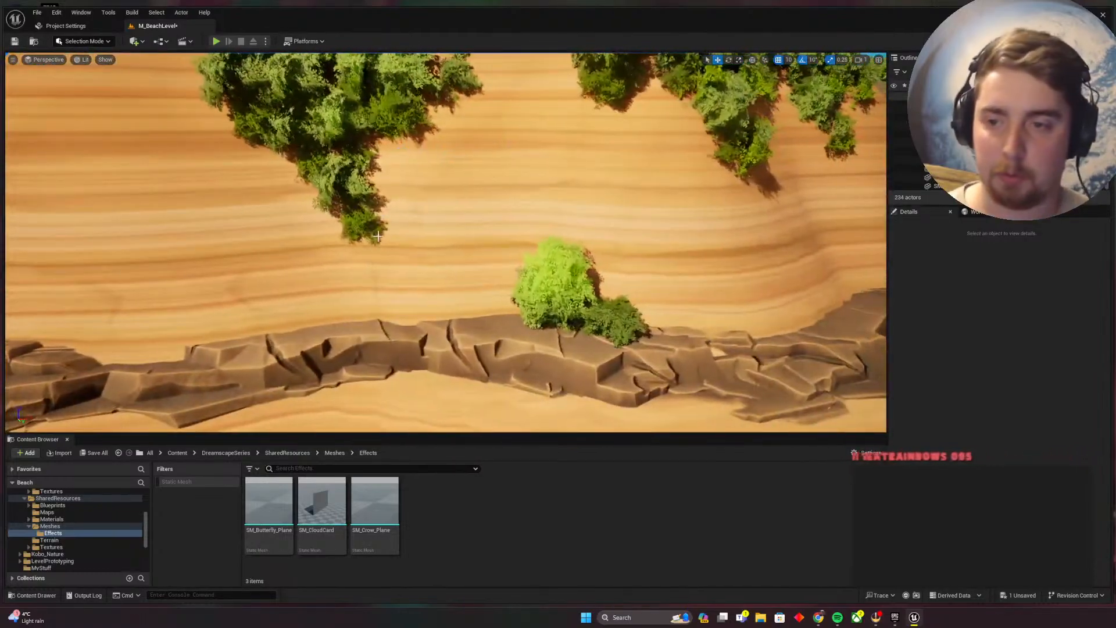
{"action": "left_click", "coordinate": [373, 224]}
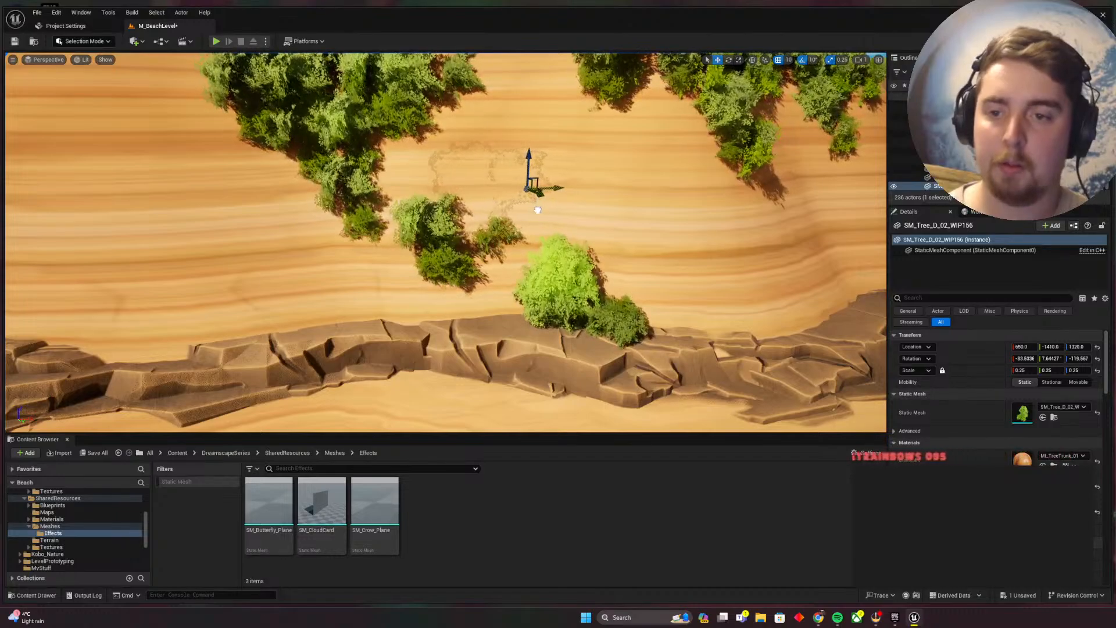
{"action": "scroll", "coordinate": [537, 210], "scroll_direction": "up", "scroll_amount": 5}
Turn the copy to about -140°, fill the clump's lower point with it and further copies, and save the level
{"action": "key", "text": "e"}
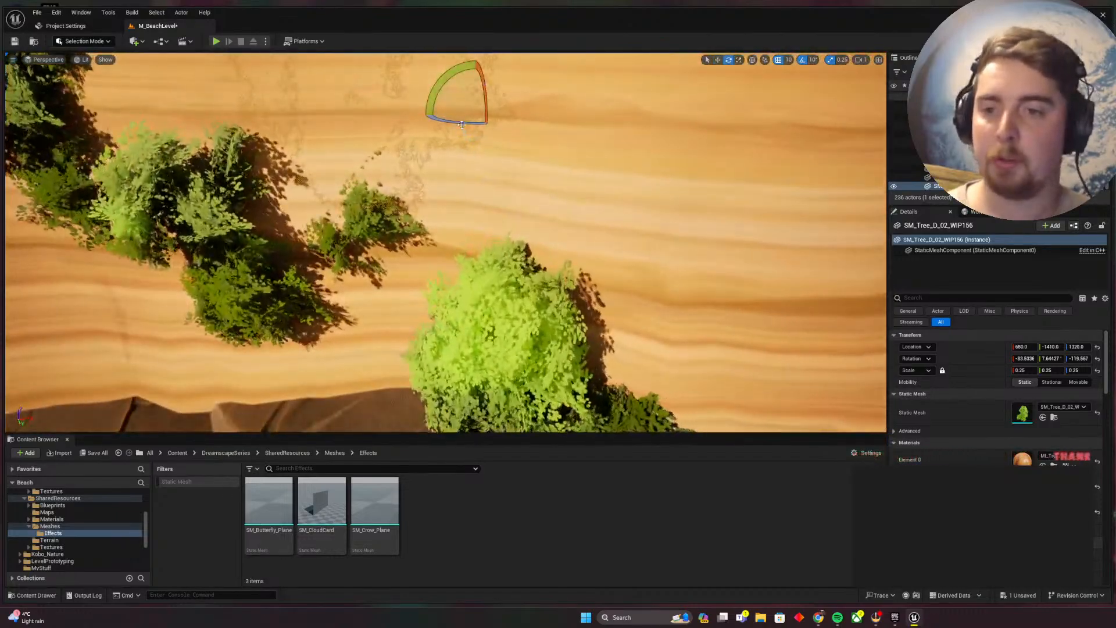
{"action": "left_click_drag", "start_coordinate": [461, 125], "coordinate": [473, 129]}
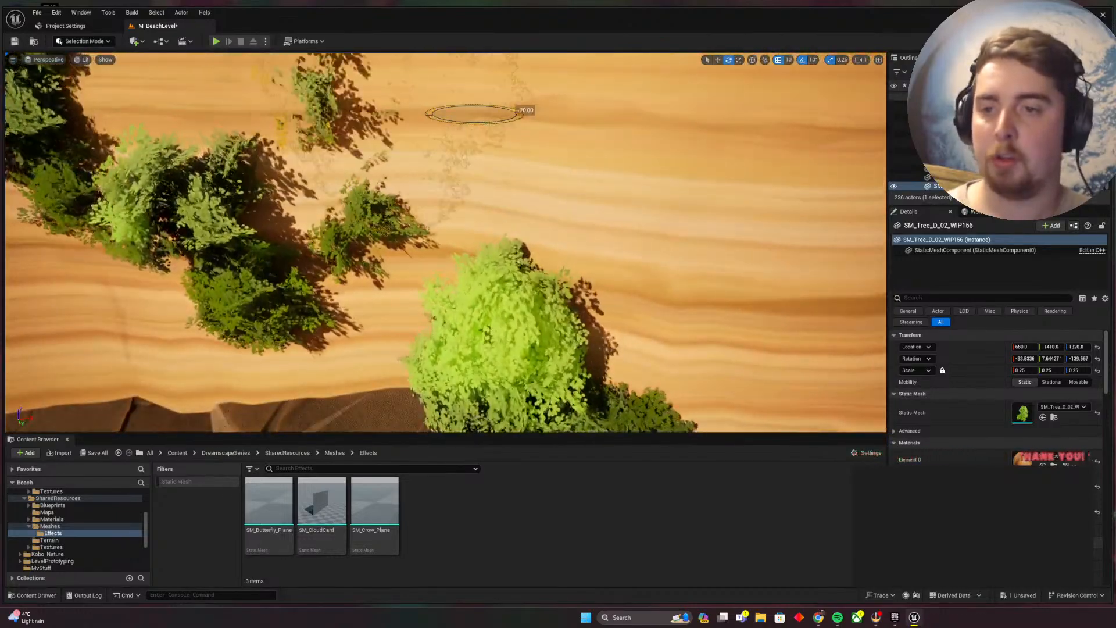
{"action": "scroll", "coordinate": [523, 174], "scroll_direction": "down", "scroll_amount": 5}
{"action": "key", "text": "w"}
{"action": "left_click_drag", "start_coordinate": [551, 219], "coordinate": [461, 212]}
{"action": "key", "text": "Escape"}
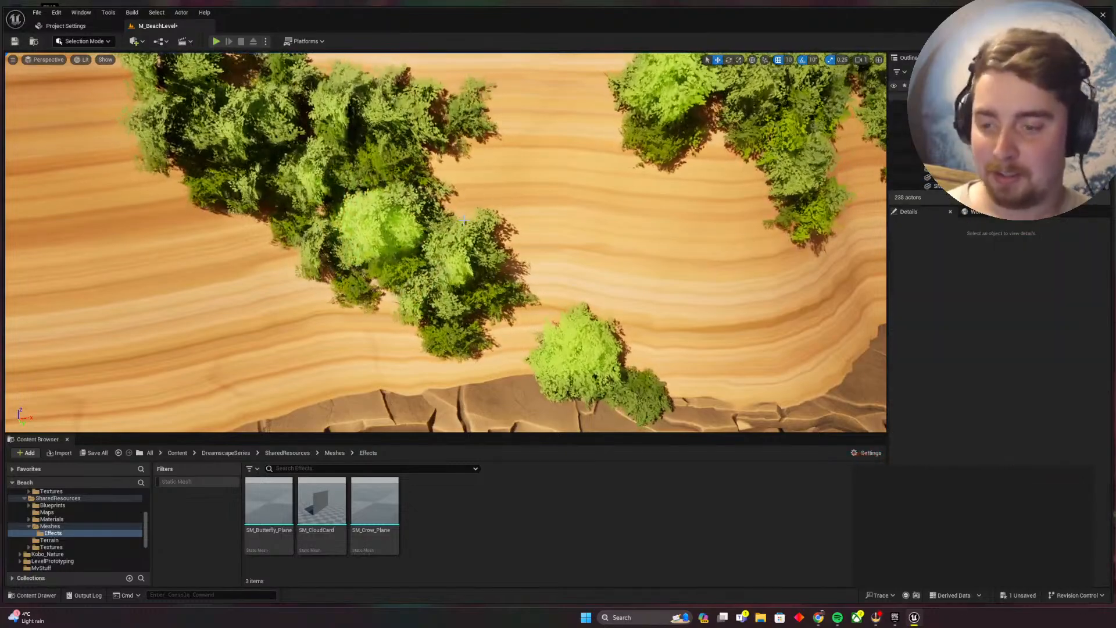
{"action": "key", "text": "ctrl+s"}
Review the new cliff-top clump and the whole beach composition from the palm-framed view
{"action": "right_click_drag", "start_coordinate": [461, 212], "coordinate": [512, 155]}
{"action": "key", "text": "w"}
{"action": "key", "text": "a"}
{"action": "key", "text": "d"}
{"action": "key", "text": "d"}
{"action": "key", "text": "a"}
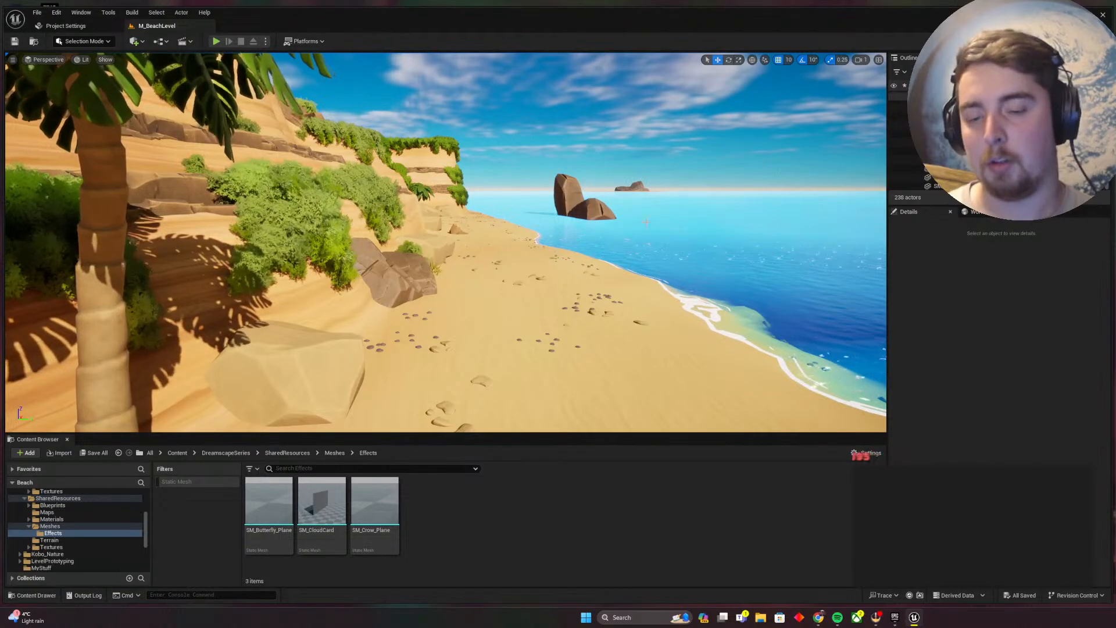
{"action": "right_click_drag", "start_coordinate": [446, 241], "coordinate": [455, 247]}
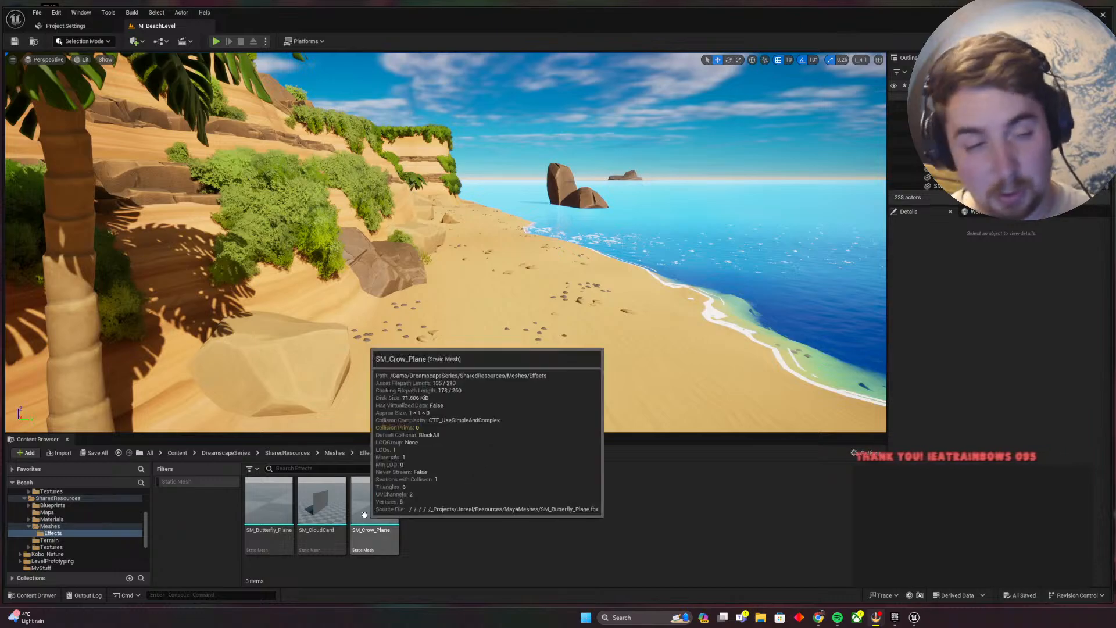
Place the SM_Crow_Plane mesh above the sea at about X -740, Y 1020, Z 700, and test-run the level with it
{"action": "left_click_drag", "start_coordinate": [365, 514], "coordinate": [706, 137]}
{"action": "right_click_drag", "start_coordinate": [707, 139], "coordinate": [696, 187]}
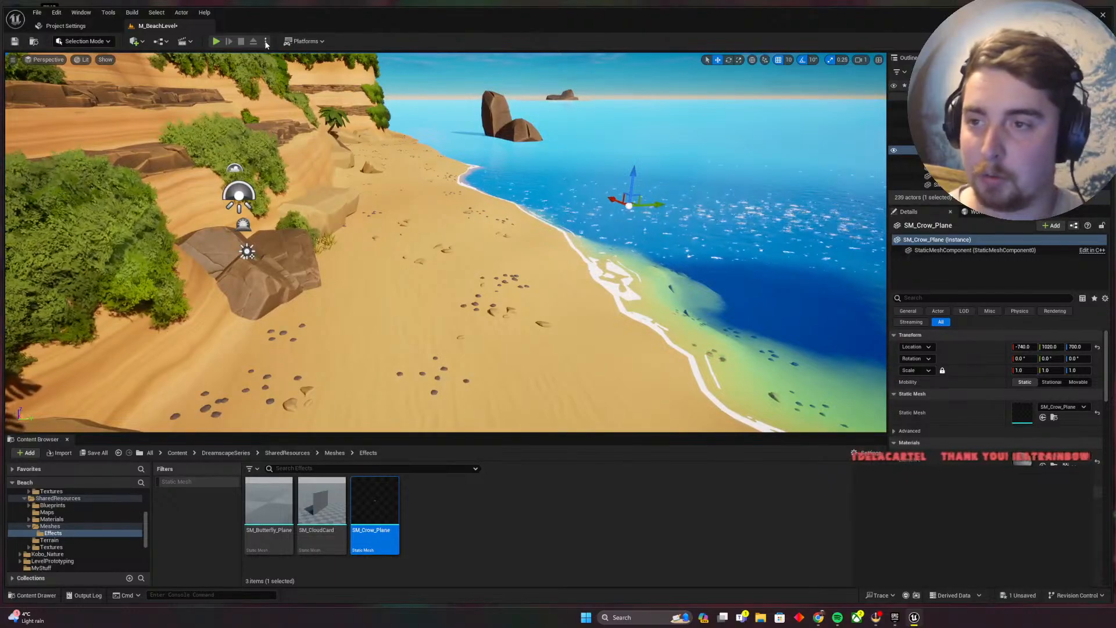
{"action": "left_click", "coordinate": [266, 43]}
{"action": "left_click", "coordinate": [304, 116]}
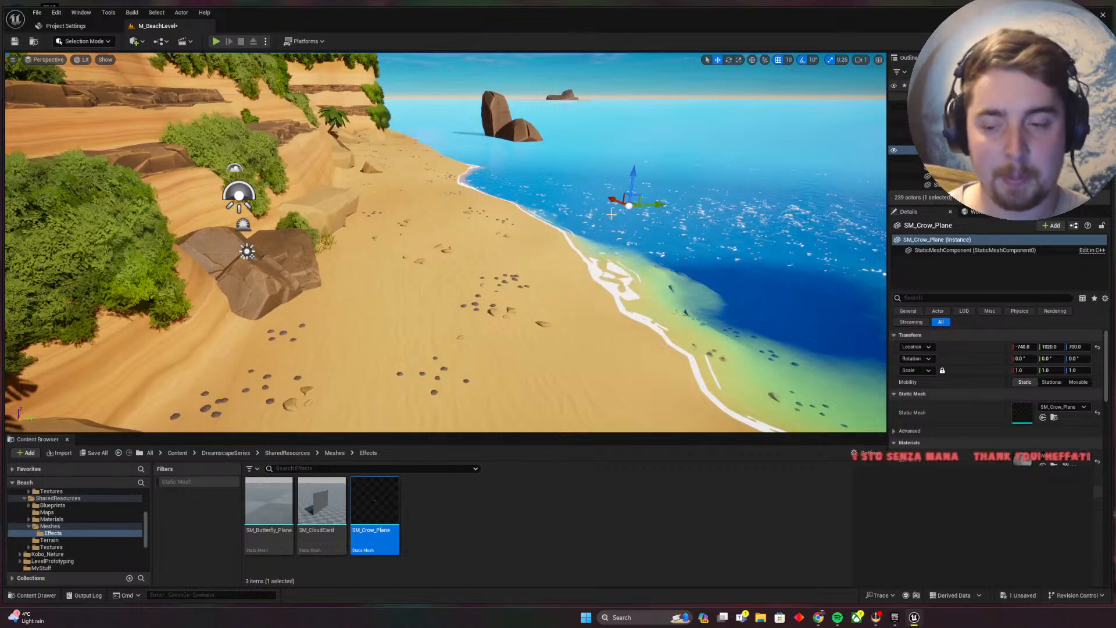
{"action": "key", "text": "s"}
{"action": "right_click_drag", "start_coordinate": [612, 218], "coordinate": [656, 206]}
{"action": "key", "text": "w"}
{"action": "key", "text": "d"}
{"action": "left_click", "coordinate": [242, 42]}
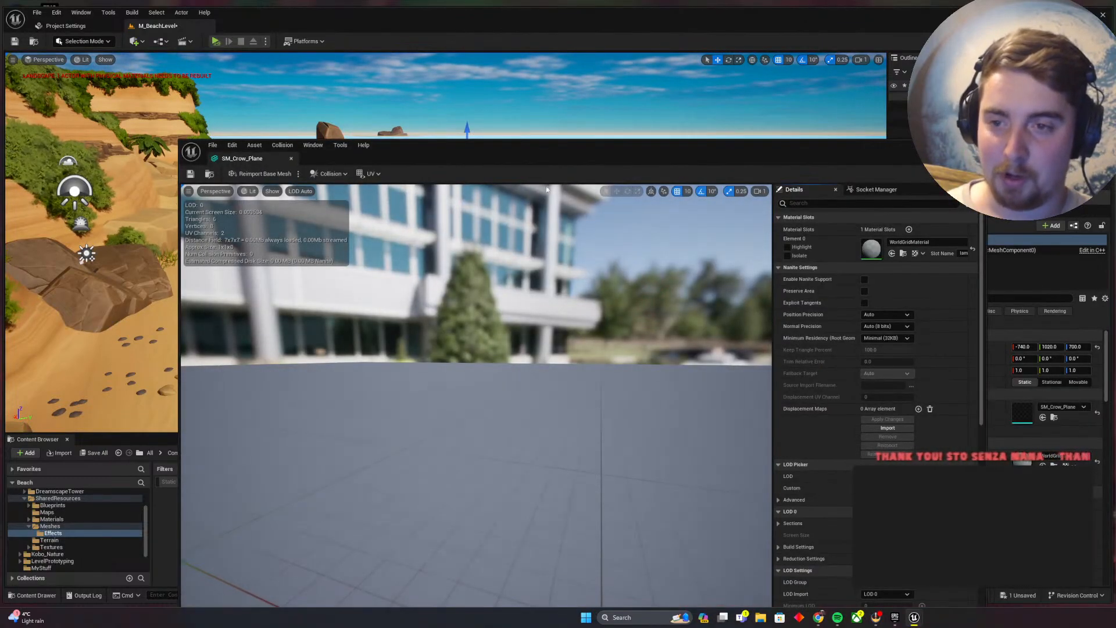
Inspect the SM_Crow_Plane mesh in its own editor window and close it
{"action": "left_click_drag", "start_coordinate": [545, 154], "coordinate": [588, 85]}
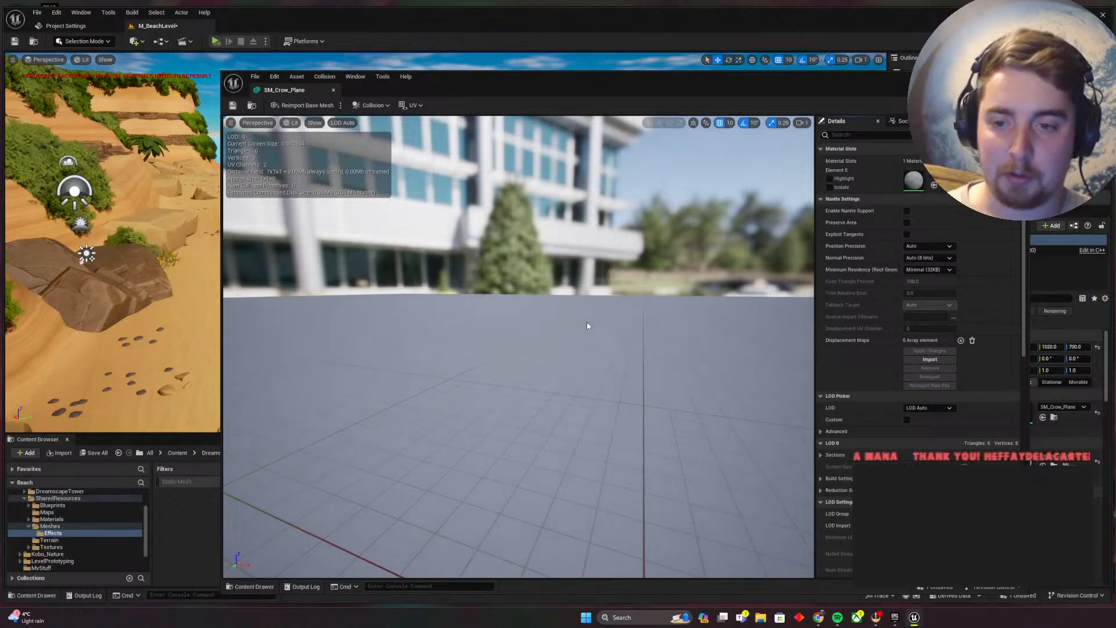
{"action": "left_click", "coordinate": [333, 91]}
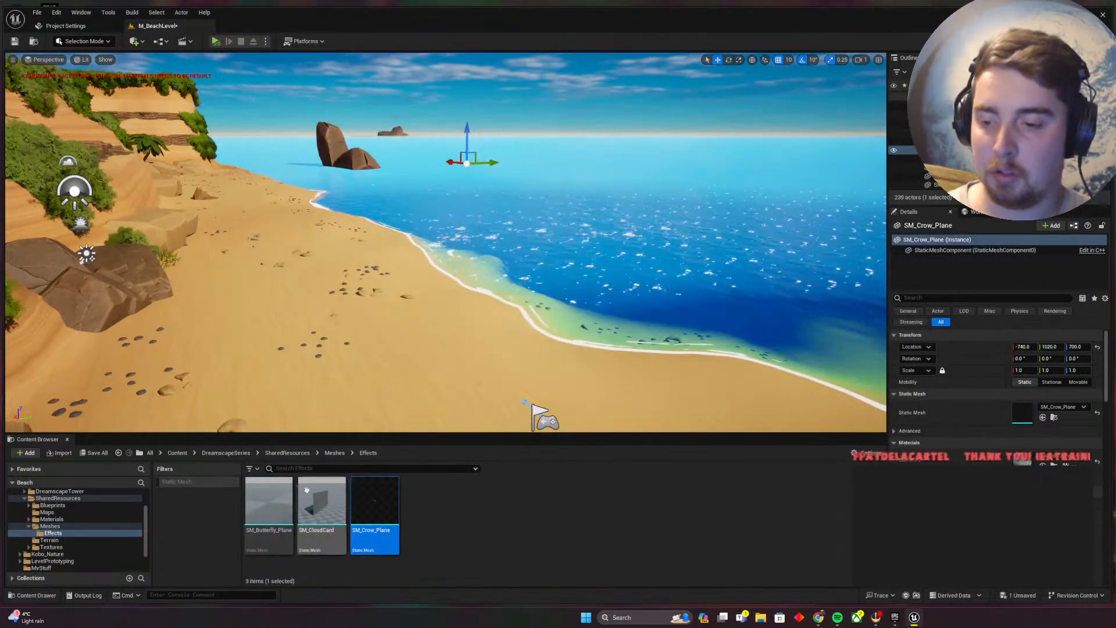
Open the Blueprints folder inside SharedResources
{"action": "left_click", "coordinate": [276, 453]}
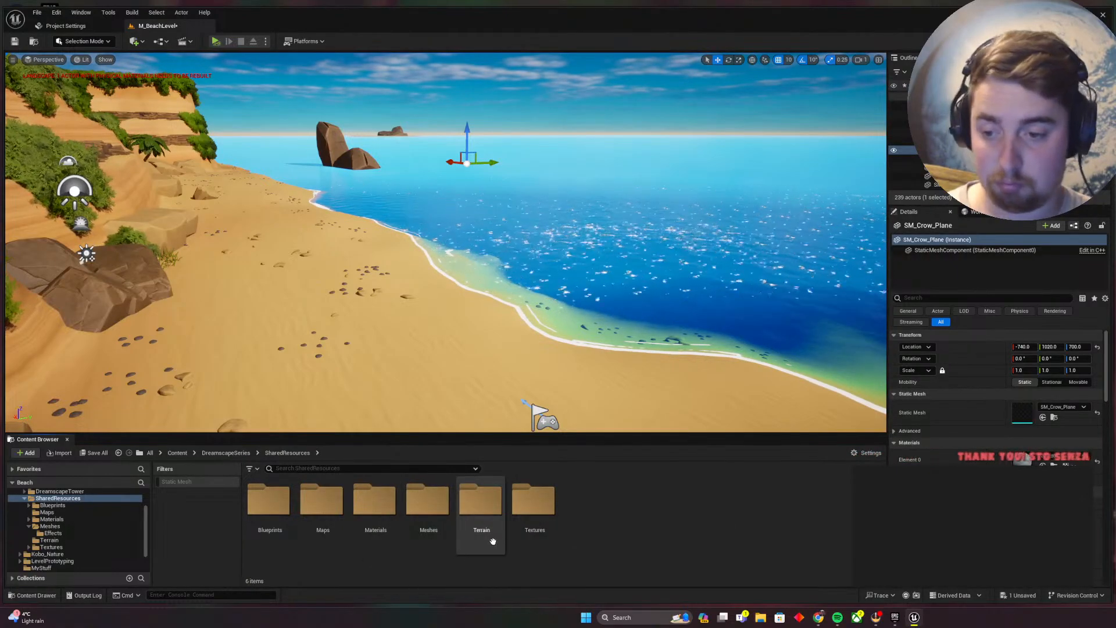
{"action": "left_click", "coordinate": [275, 519]}
{"action": "double_click", "coordinate": [274, 519]}
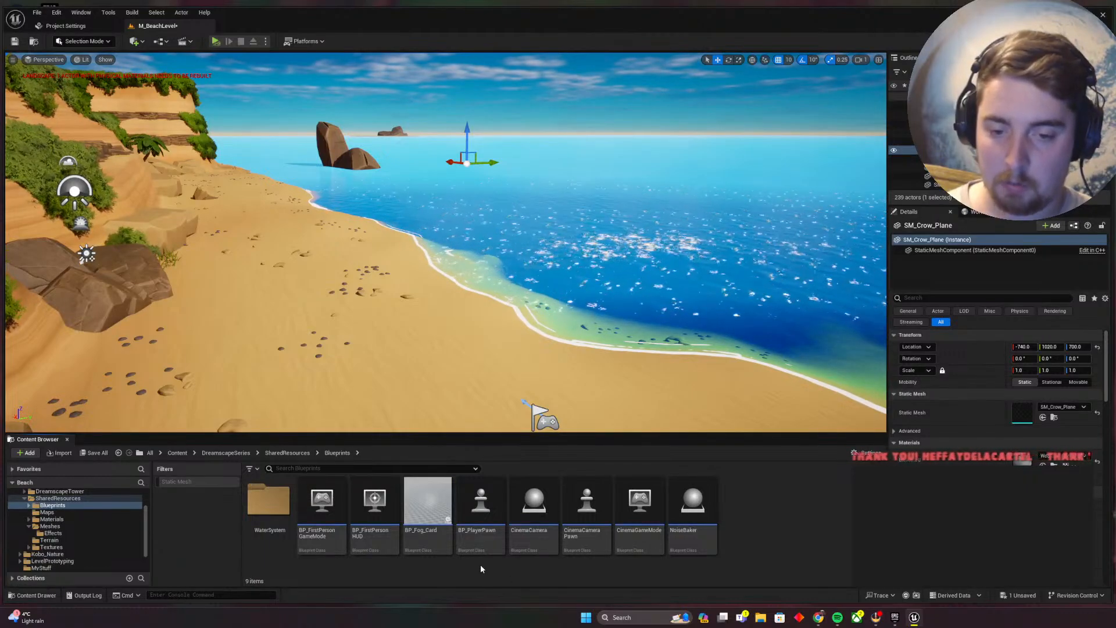
Look through the SharedResources Blueprints and WaterSystem folders and DreamscapeTower's Effects textures for bird assets
{"action": "left_click", "coordinate": [279, 516]}
{"action": "double_click", "coordinate": [279, 516]}
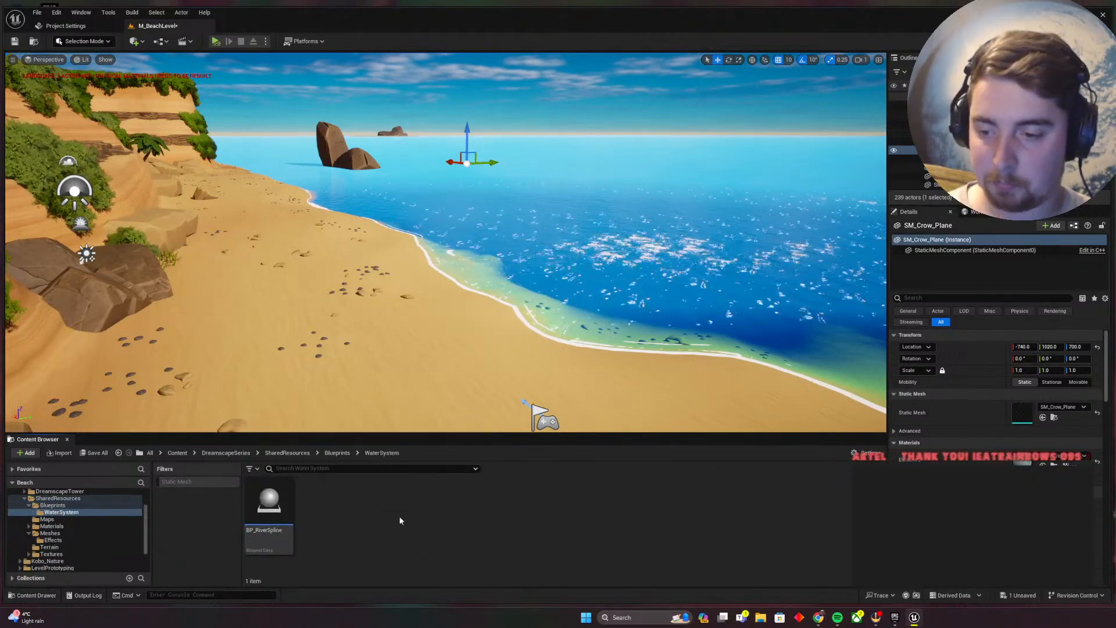
{"action": "left_click", "coordinate": [339, 454]}
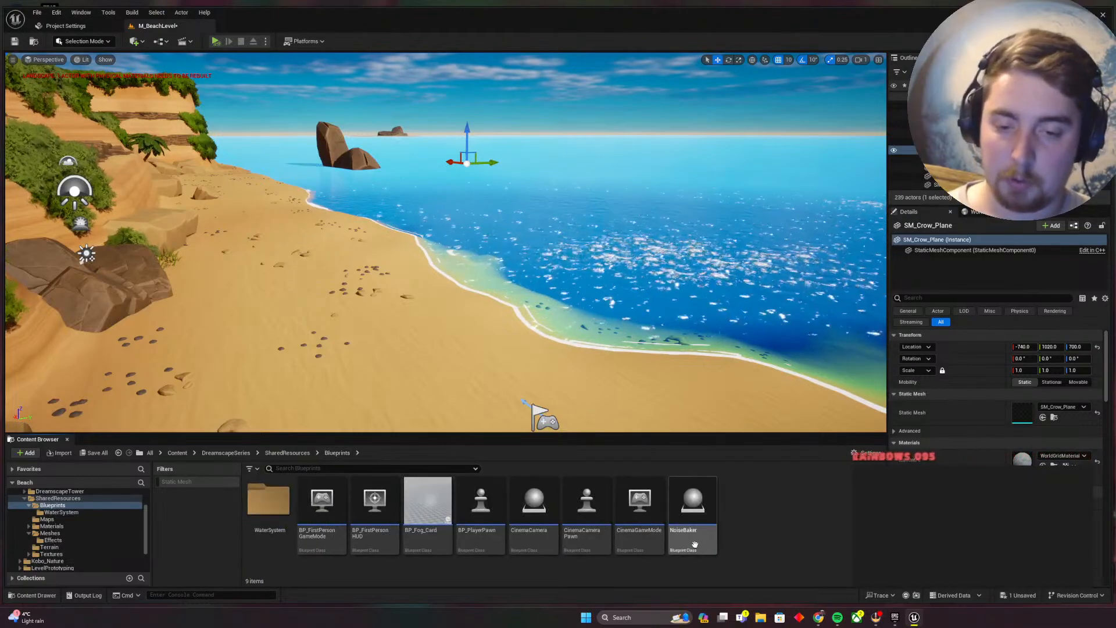
{"action": "left_click", "coordinate": [291, 454]}
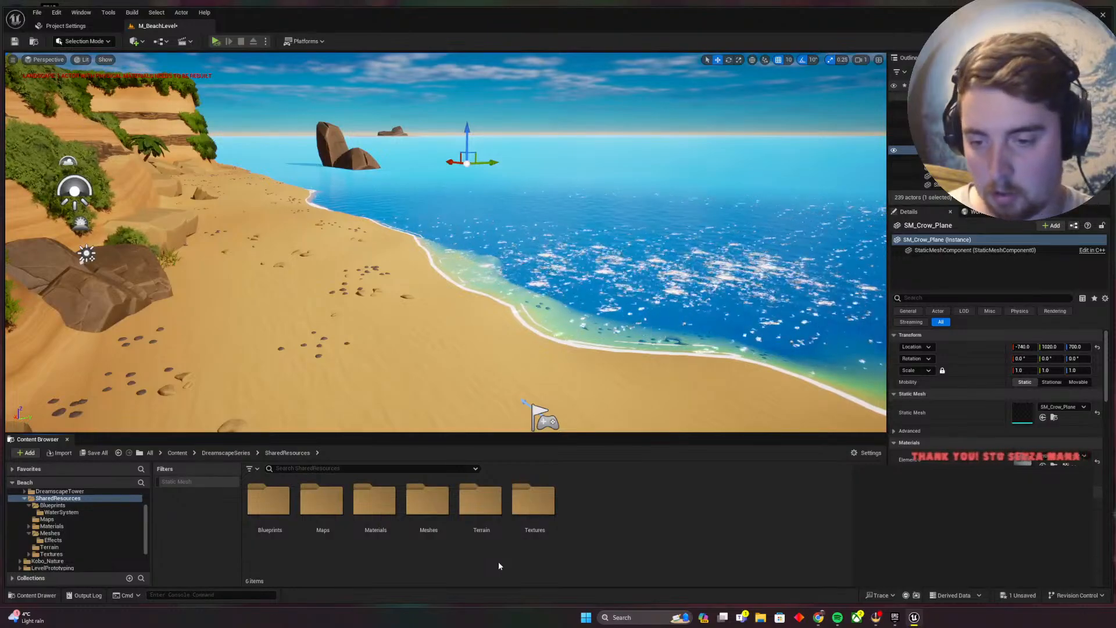
{"action": "left_click", "coordinate": [226, 452]}
{"action": "double_click", "coordinate": [343, 515]}
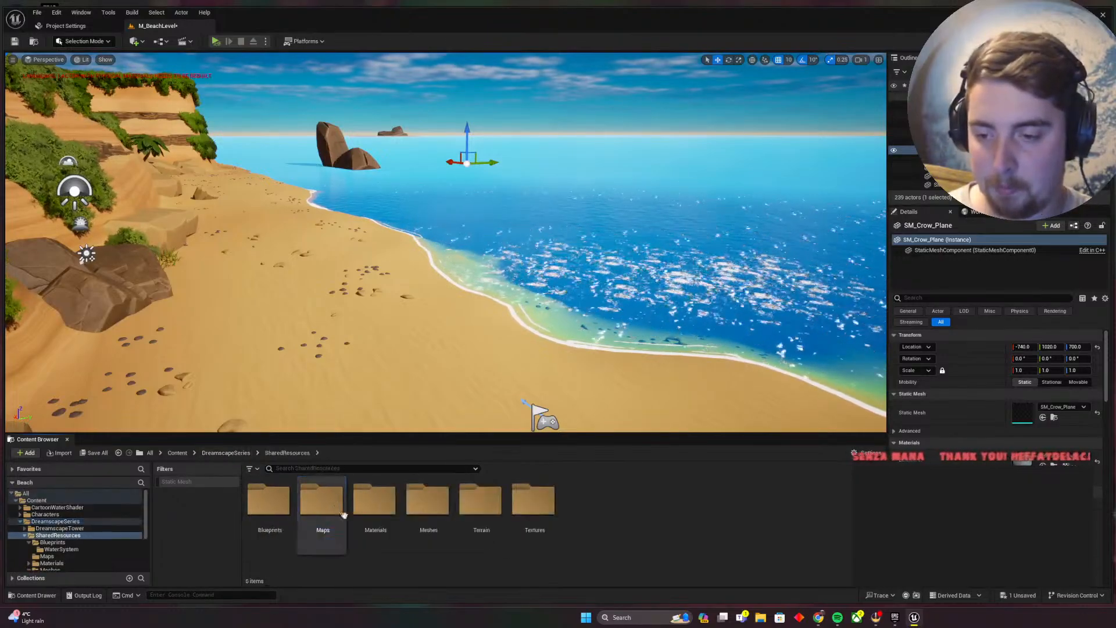
{"action": "left_click", "coordinate": [225, 453]}
{"action": "left_click", "coordinate": [261, 497]}
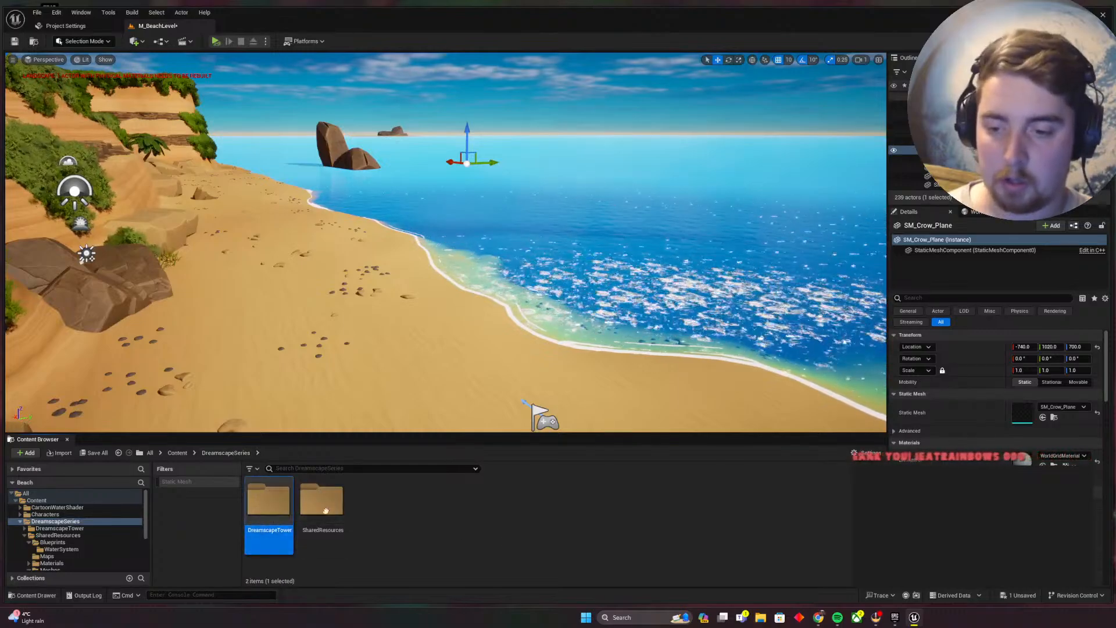
{"action": "double_click", "coordinate": [265, 499]}
{"action": "double_click", "coordinate": [568, 520]}
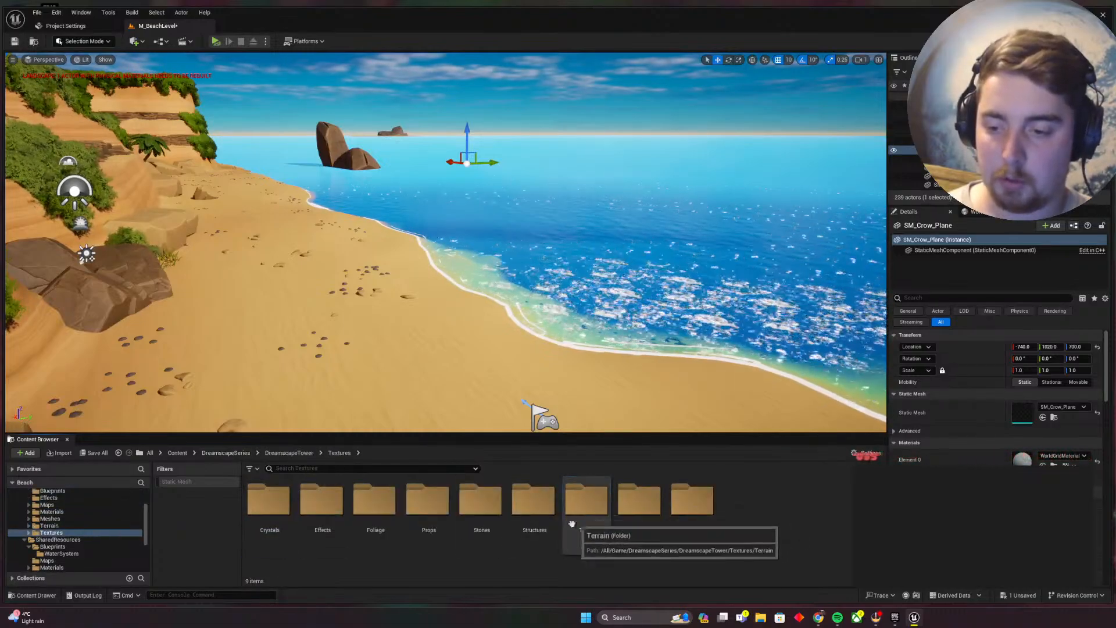
{"action": "double_click", "coordinate": [323, 511]}
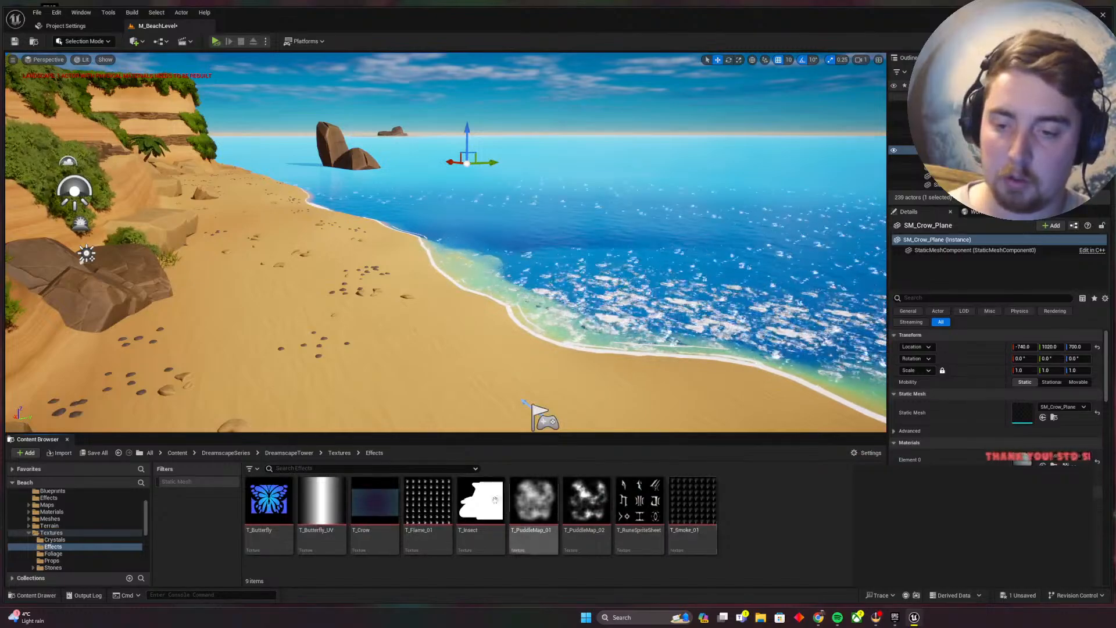
{"action": "left_click", "coordinate": [340, 453]}
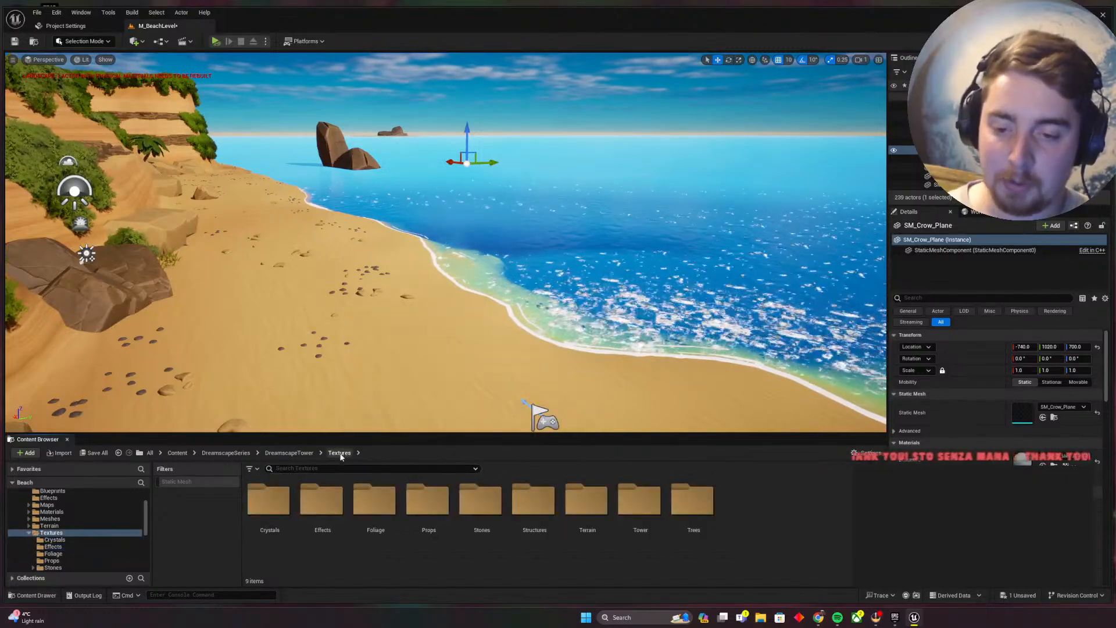
Browse the Props and Foliage mesh folders of DreamscapeTower for further assets to dress the beach
{"action": "left_click", "coordinate": [302, 453]}
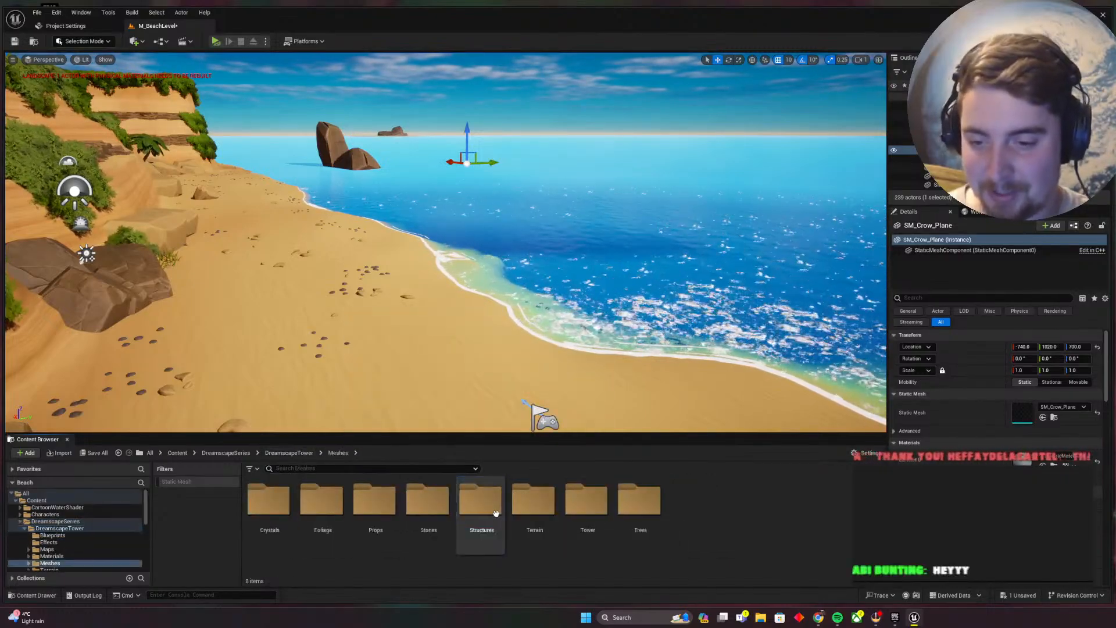
{"action": "double_click", "coordinate": [480, 500]}
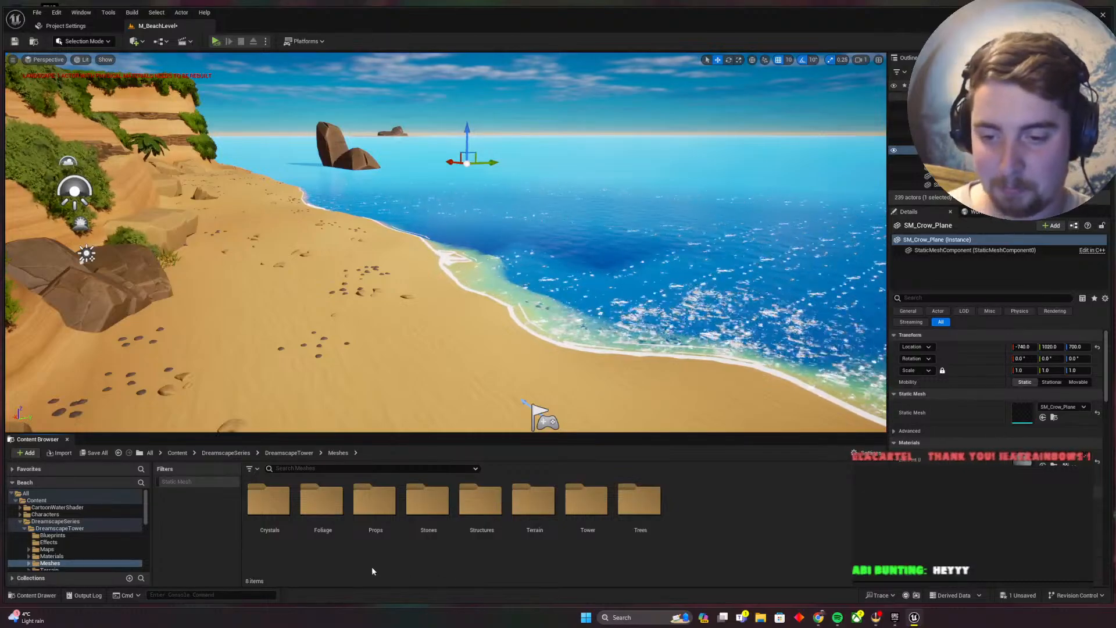
{"action": "double_click", "coordinate": [374, 526]}
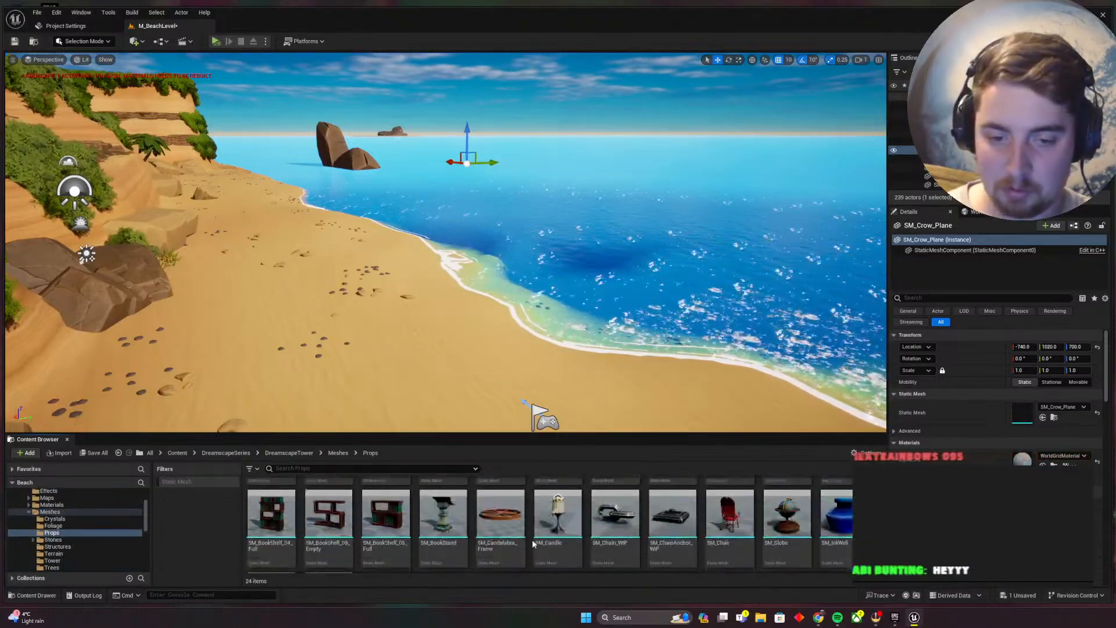
{"action": "scroll", "coordinate": [531, 539], "scroll_direction": "down", "scroll_amount": 2}
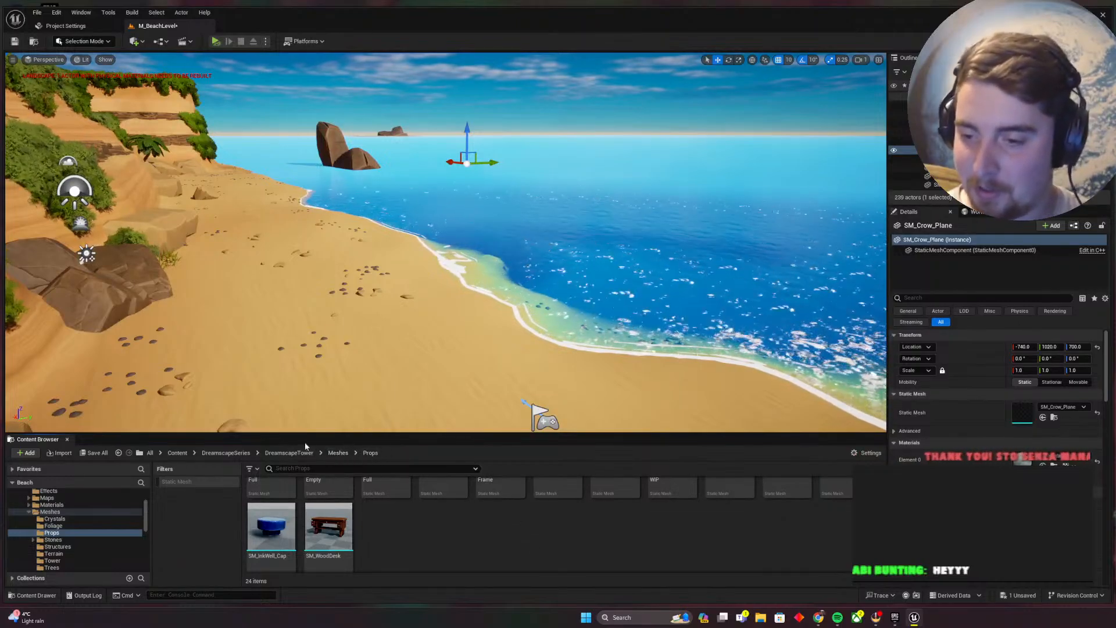
{"action": "left_click", "coordinate": [338, 453]}
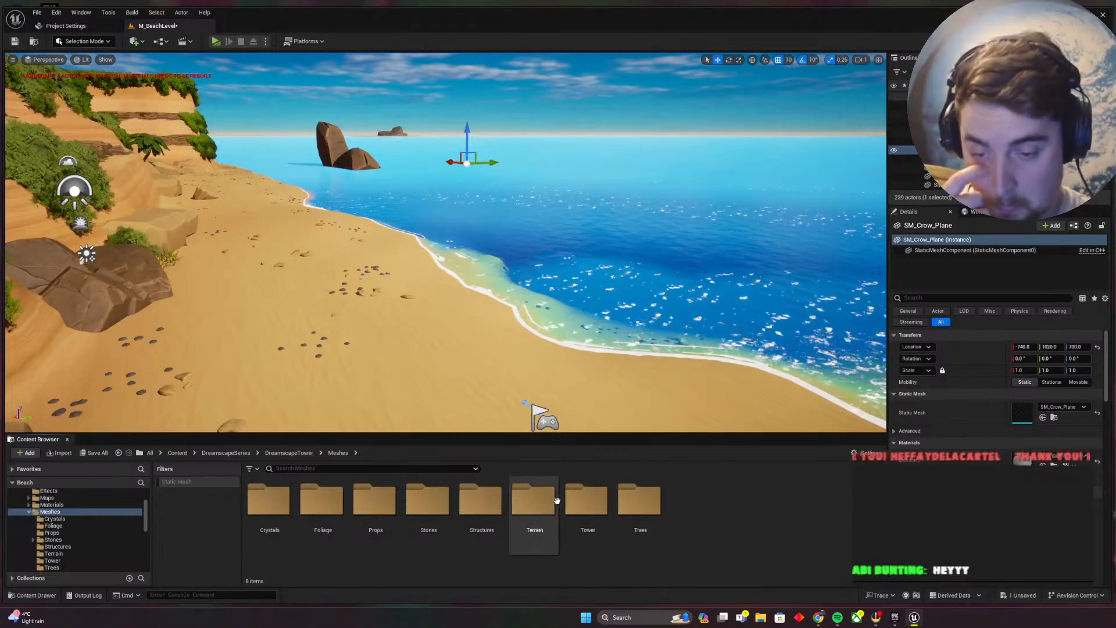
{"action": "double_click", "coordinate": [328, 504]}
{"action": "left_click", "coordinate": [328, 506]}
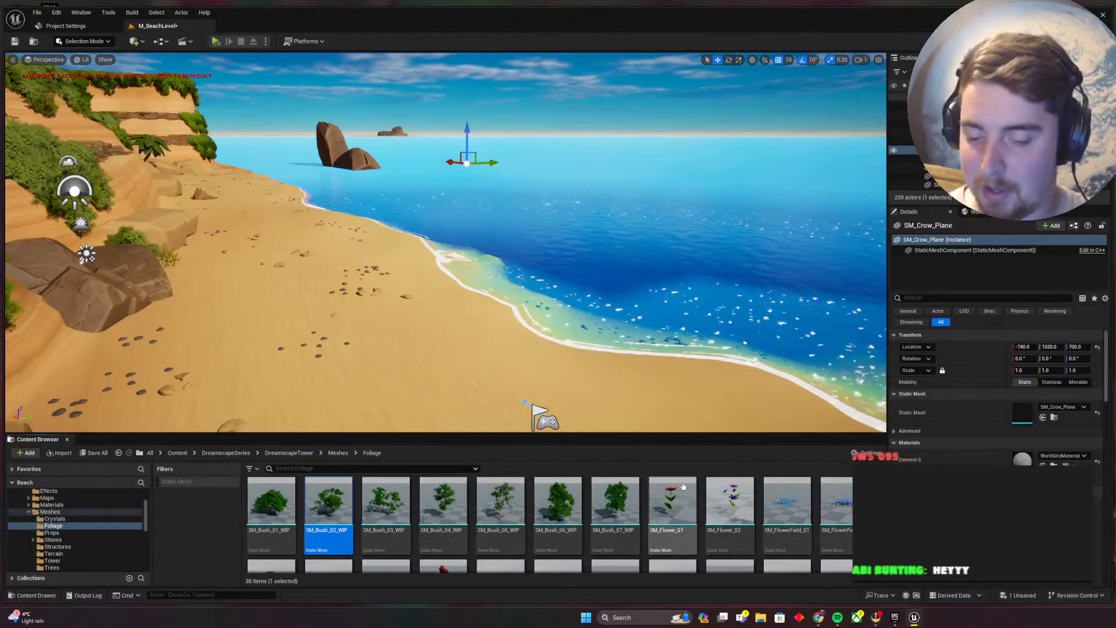
{"action": "scroll", "coordinate": [683, 486], "scroll_direction": "down", "scroll_amount": 2}
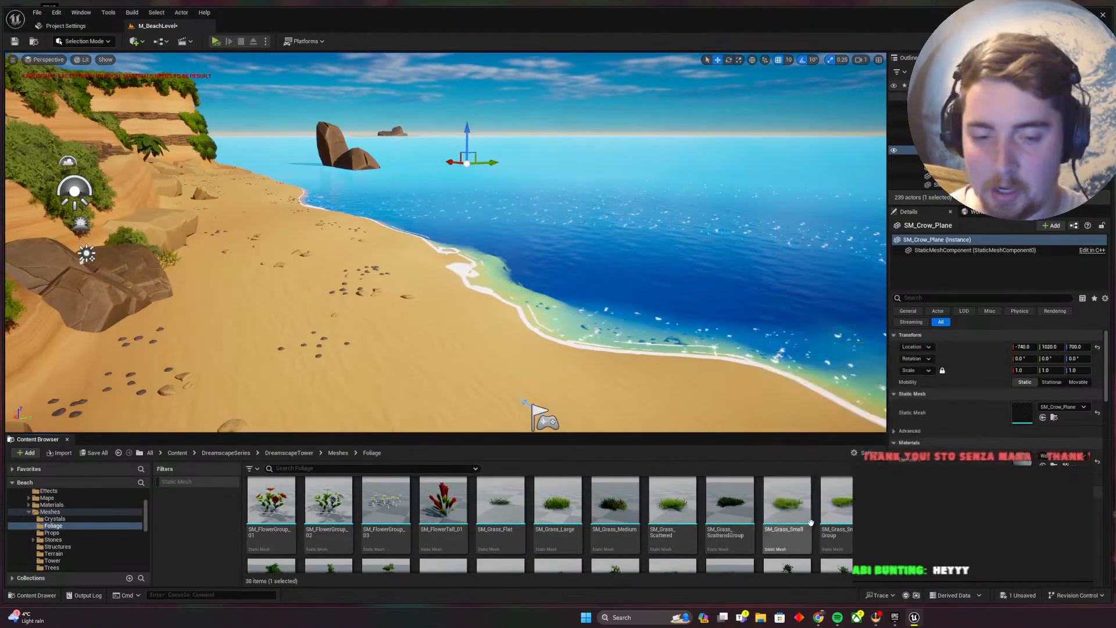
{"action": "scroll", "coordinate": [549, 523], "scroll_direction": "down", "scroll_amount": 2}
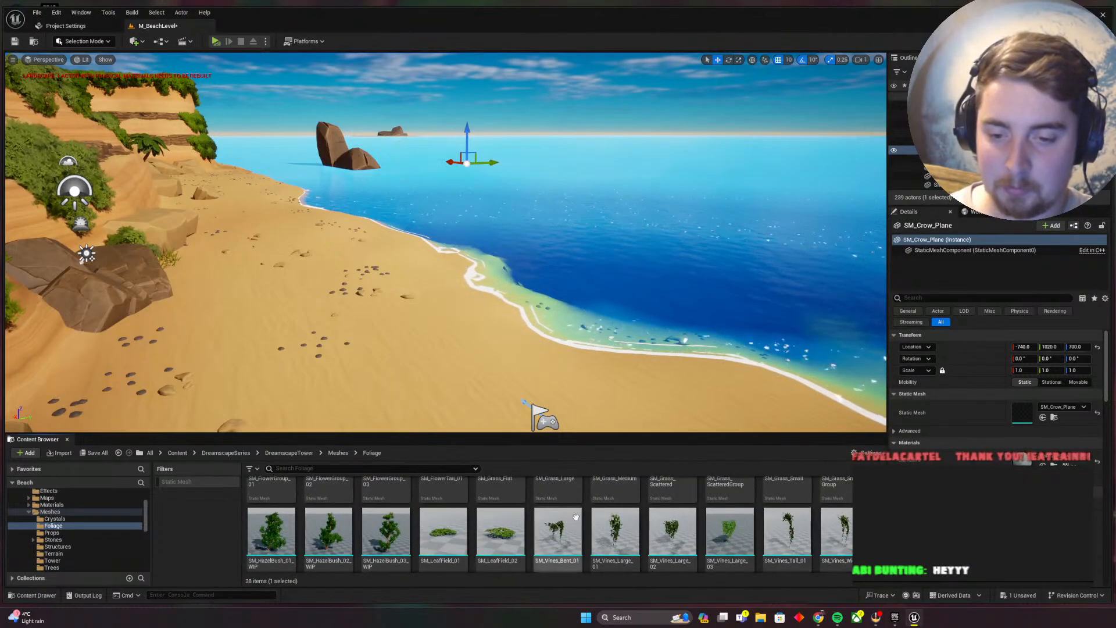
Try out the SM_Vines_Bent_01 mesh above the beach sand, raised to Z 410, and delete it
{"action": "left_click_drag", "start_coordinate": [576, 517], "coordinate": [377, 347]}
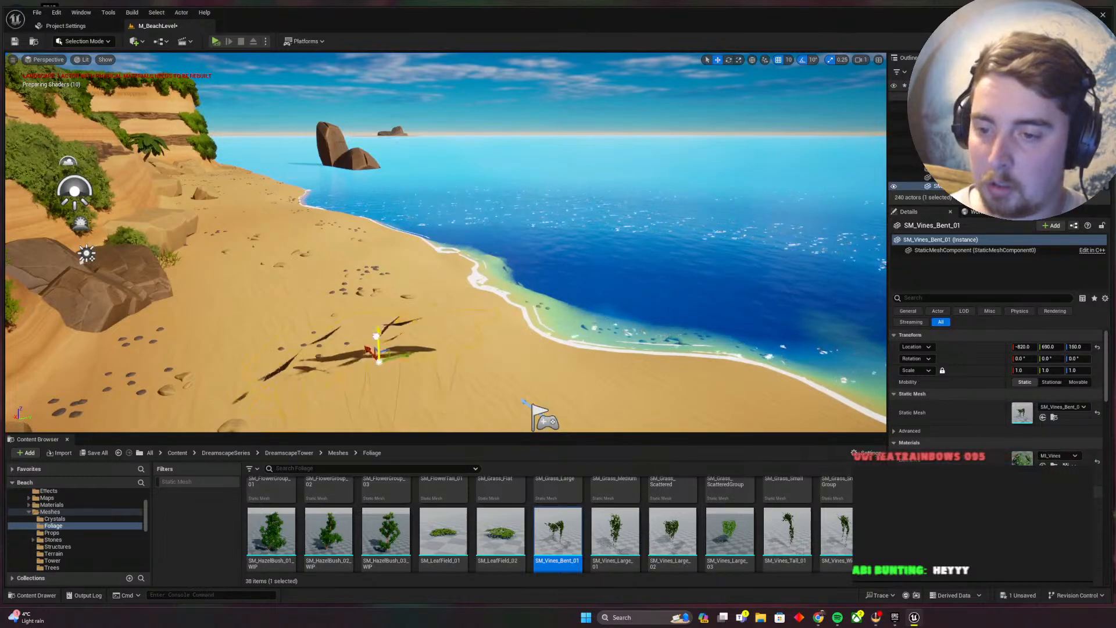
{"action": "right_click_drag", "start_coordinate": [376, 348], "coordinate": [221, 343]}
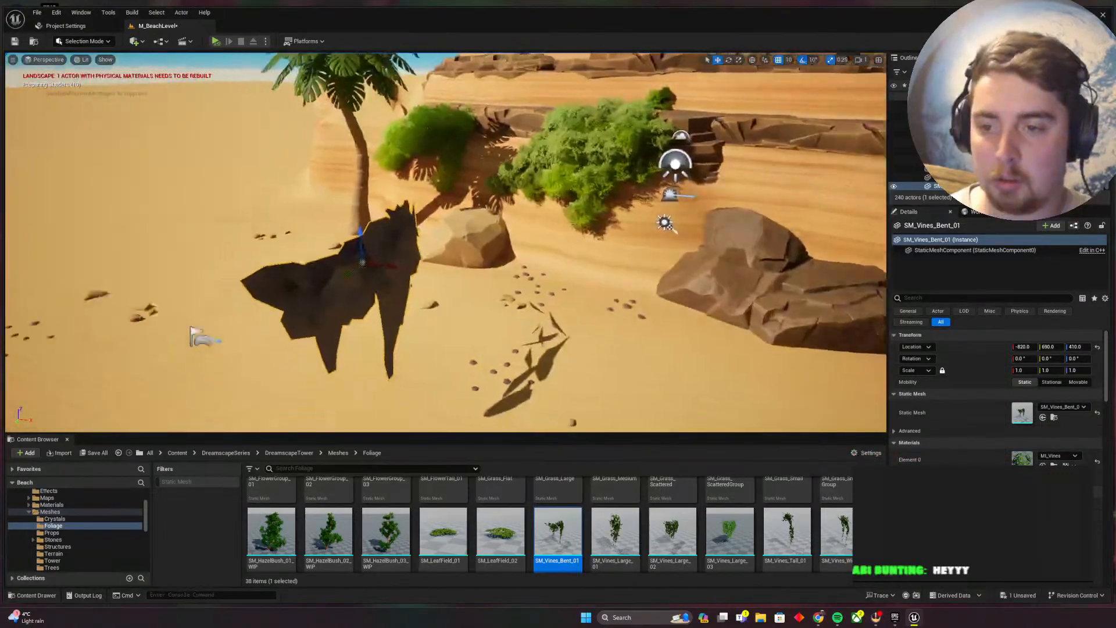
{"action": "key", "text": "f"}
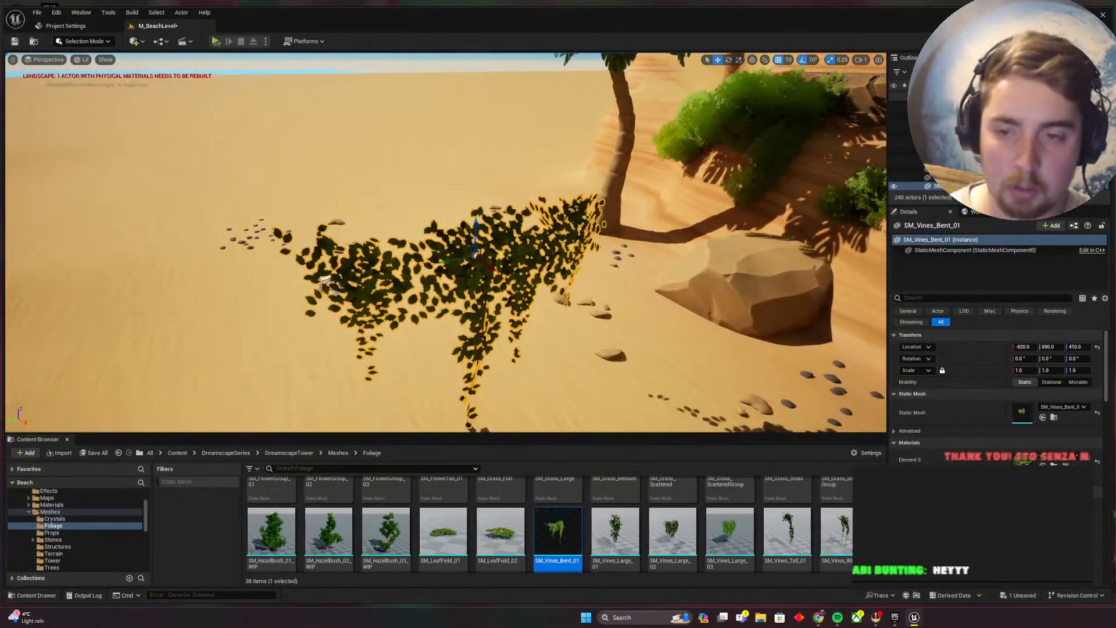
{"action": "right_click_drag", "start_coordinate": [442, 244], "coordinate": [488, 267]}
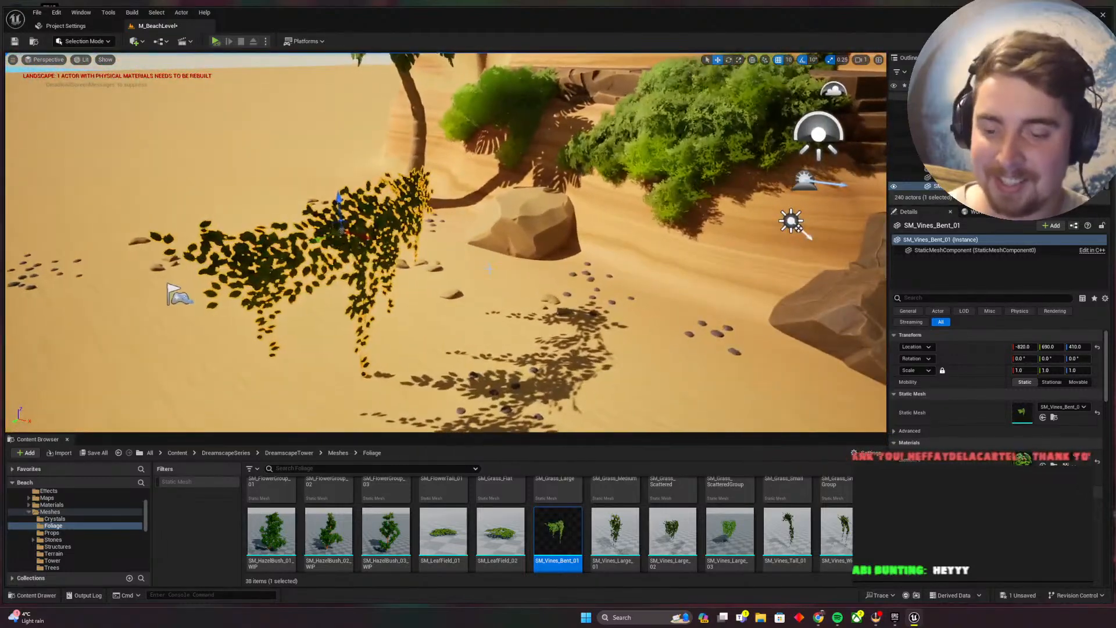
{"action": "key", "text": "Delete"}
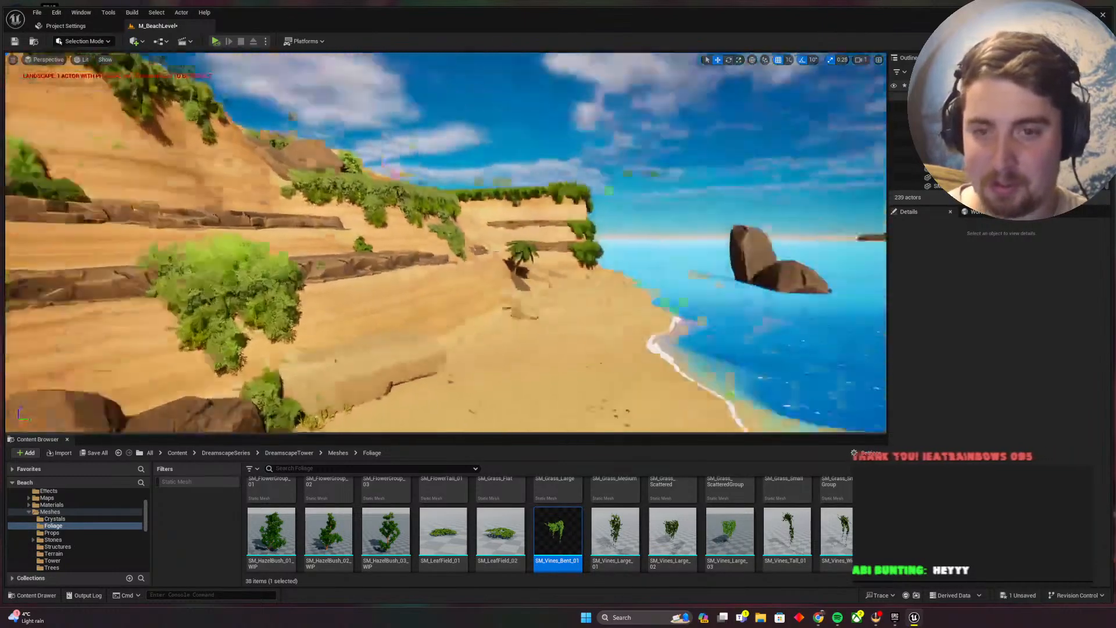
Place the SM_Vines_Large_01 mesh near the top of the far cliff corner at about X 8070, Y 460, Z 1540
{"action": "key", "text": "w"}
{"action": "right_click_drag", "start_coordinate": [445, 243], "coordinate": [517, 266]}
{"action": "key", "text": "w"}
{"action": "left_click_drag", "start_coordinate": [615, 532], "coordinate": [477, 240]}
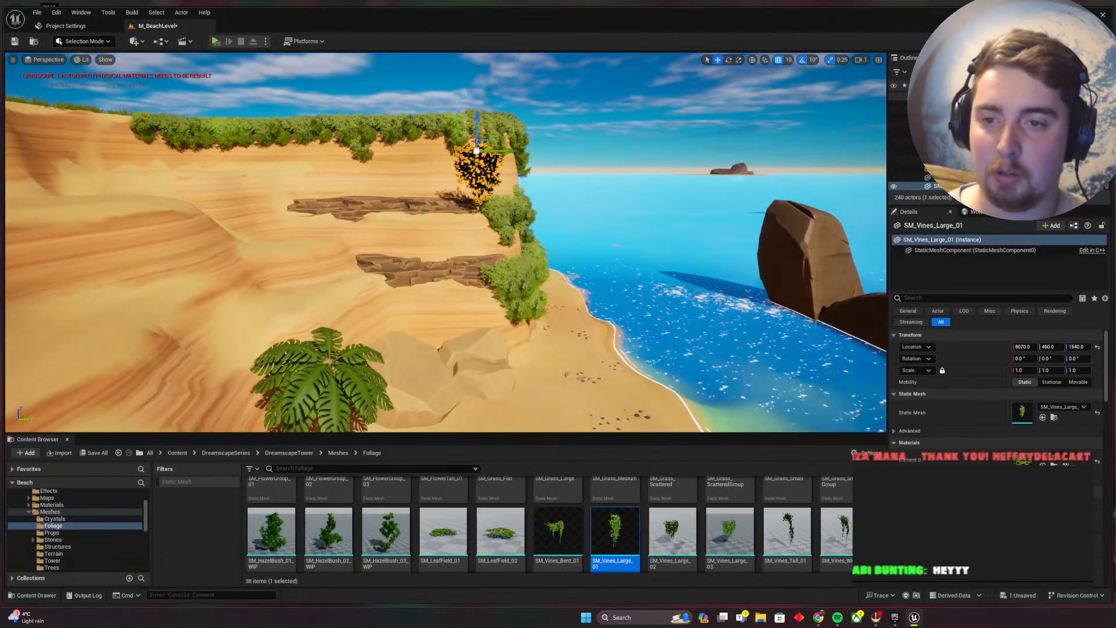
Try the vines turned 180° against the cliff below the bushes at about X 8570, Y 60, Z 1600, and delete them
{"action": "key", "text": "w"}
{"action": "right_click_drag", "start_coordinate": [476, 239], "coordinate": [381, 290]}
{"action": "key", "text": "d"}
{"action": "key", "text": "s"}
{"action": "key", "text": "e"}
{"action": "left_click_drag", "start_coordinate": [461, 335], "coordinate": [378, 327]}
{"action": "key", "text": "w"}
{"action": "left_click_drag", "start_coordinate": [493, 320], "coordinate": [639, 216]}
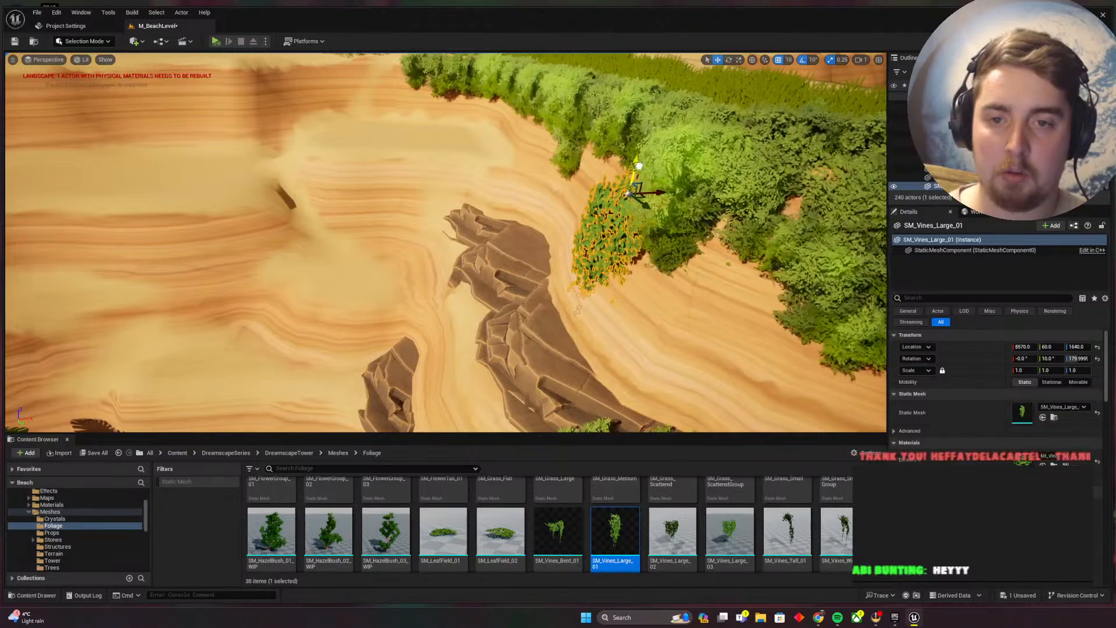
{"action": "right_click_drag", "start_coordinate": [641, 176], "coordinate": [724, 138]}
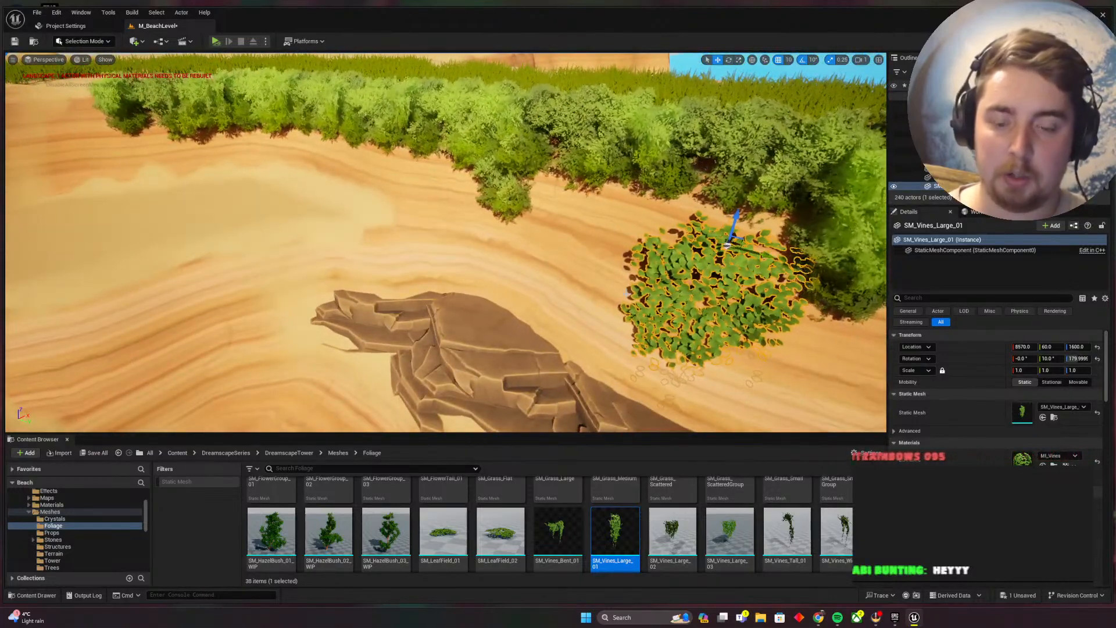
{"action": "key", "text": "Delete"}
Save the beach level and search the DreamscapeTower folder for "crow"
{"action": "right_click_drag", "start_coordinate": [673, 283], "coordinate": [494, 292]}
{"action": "key", "text": "ctrl+s"}
{"action": "left_click", "coordinate": [339, 453]}
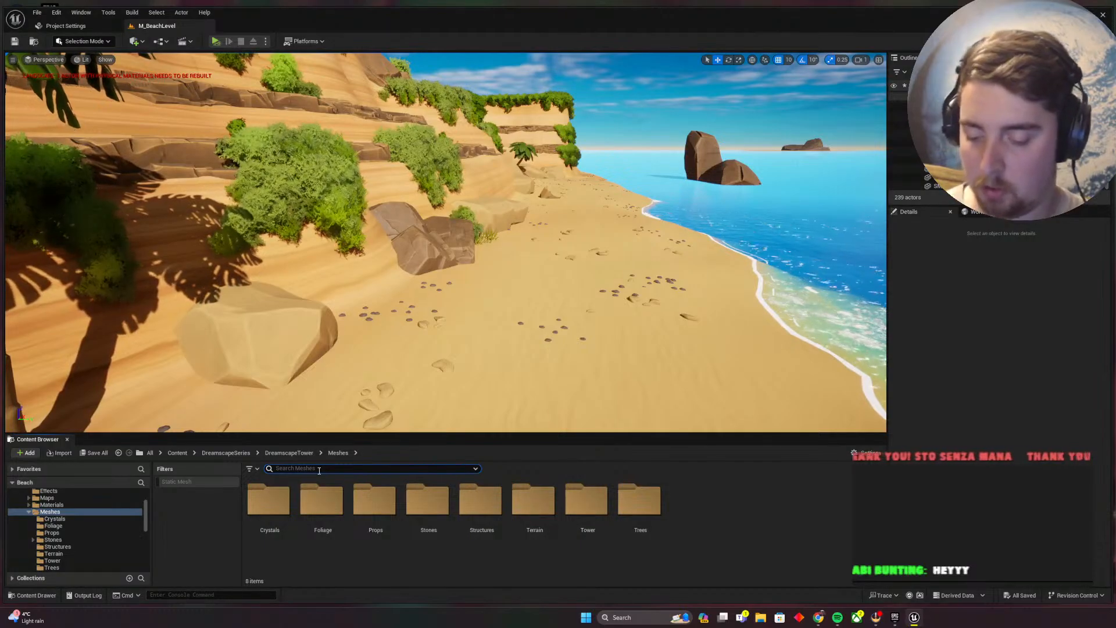
{"action": "type", "text": "crow"}
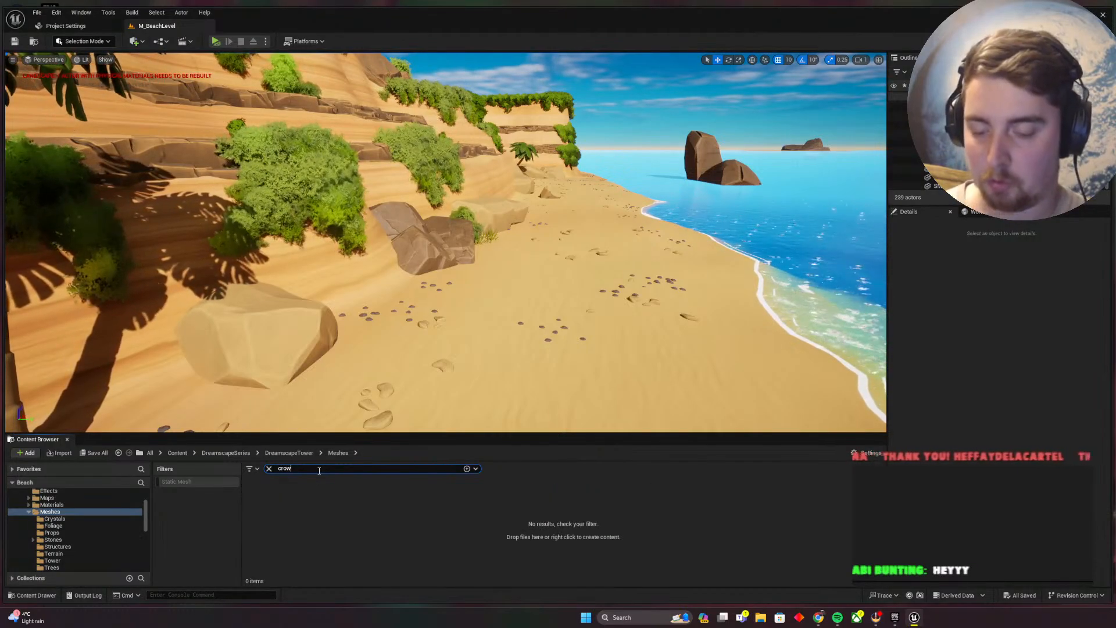
{"action": "left_click", "coordinate": [301, 453]}
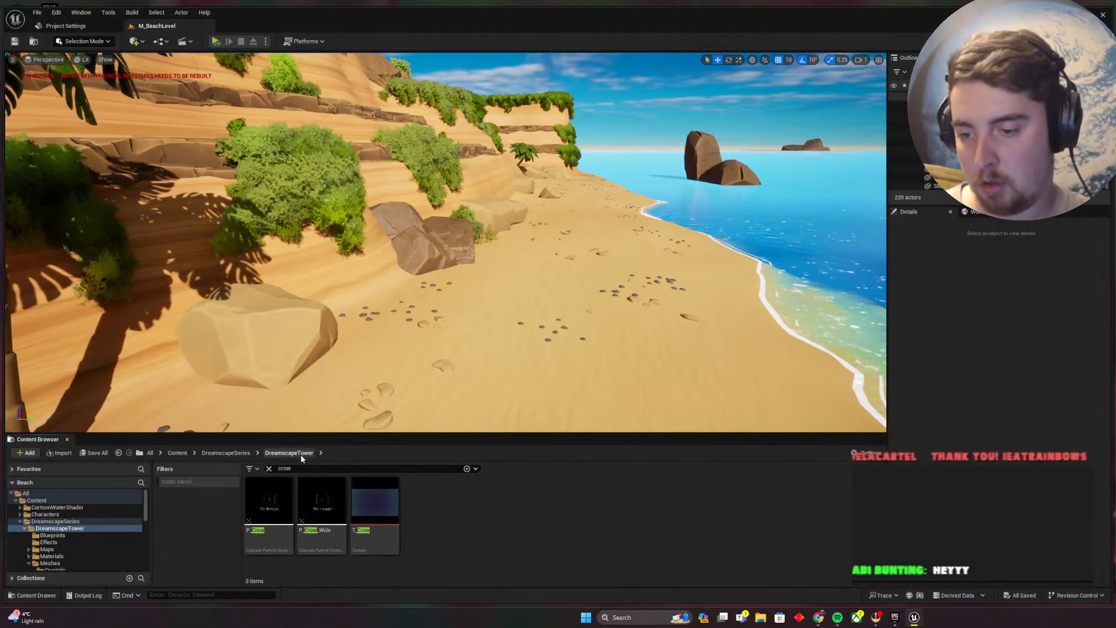
Locate the P_Crow particle system in DreamscapeTower's Effects folder and open that folder
{"action": "mouse_move", "coordinate": [279, 510]}
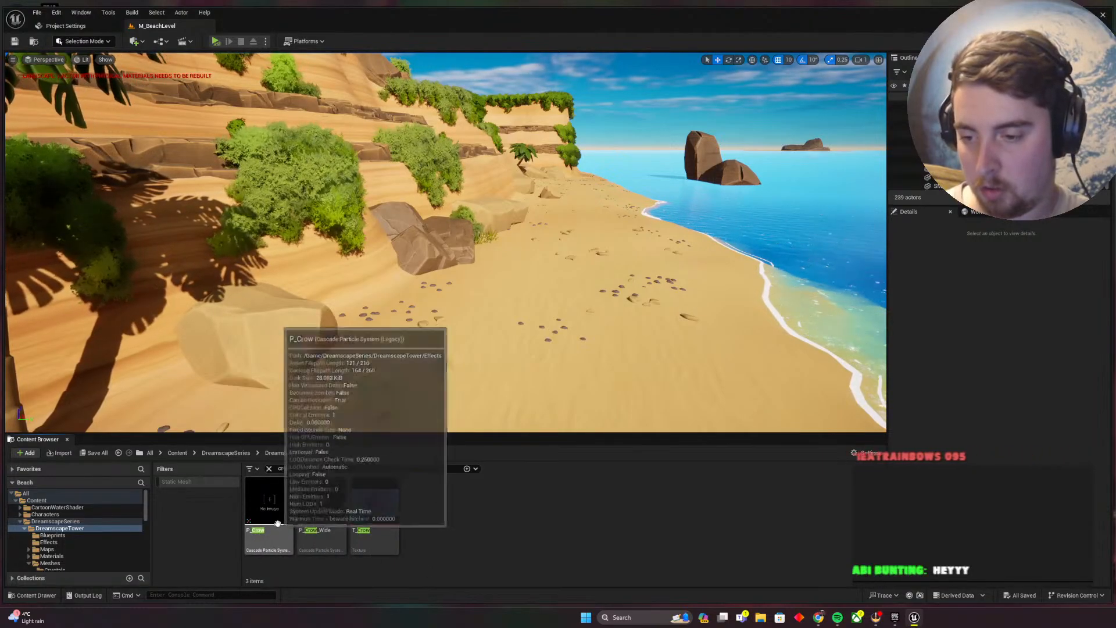
{"action": "left_click", "coordinate": [279, 511]}
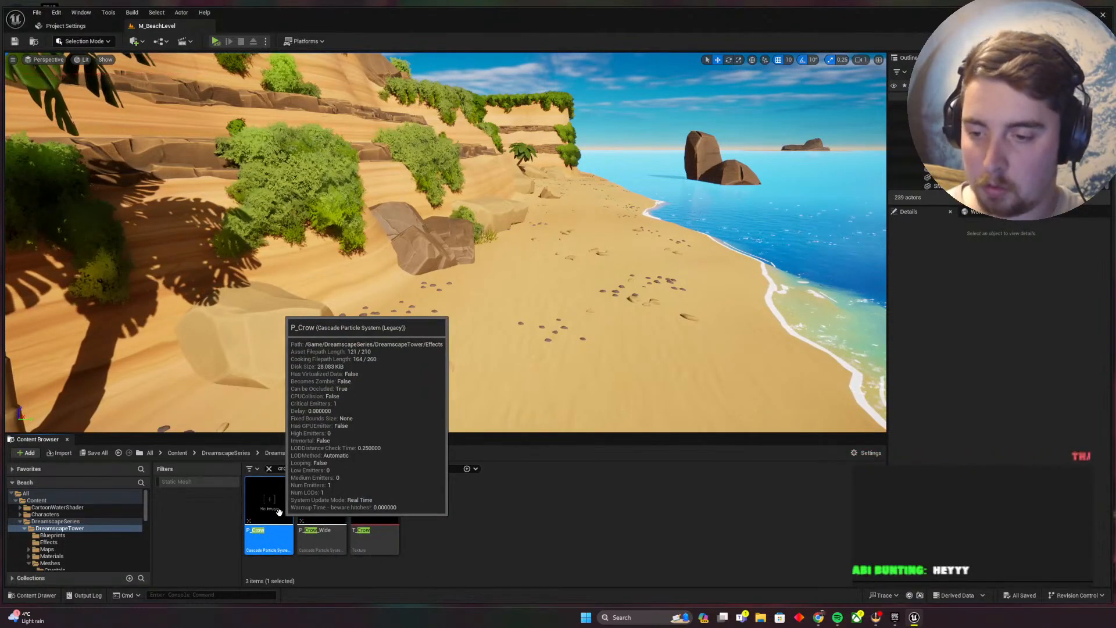
{"action": "right_click", "coordinate": [279, 512]}
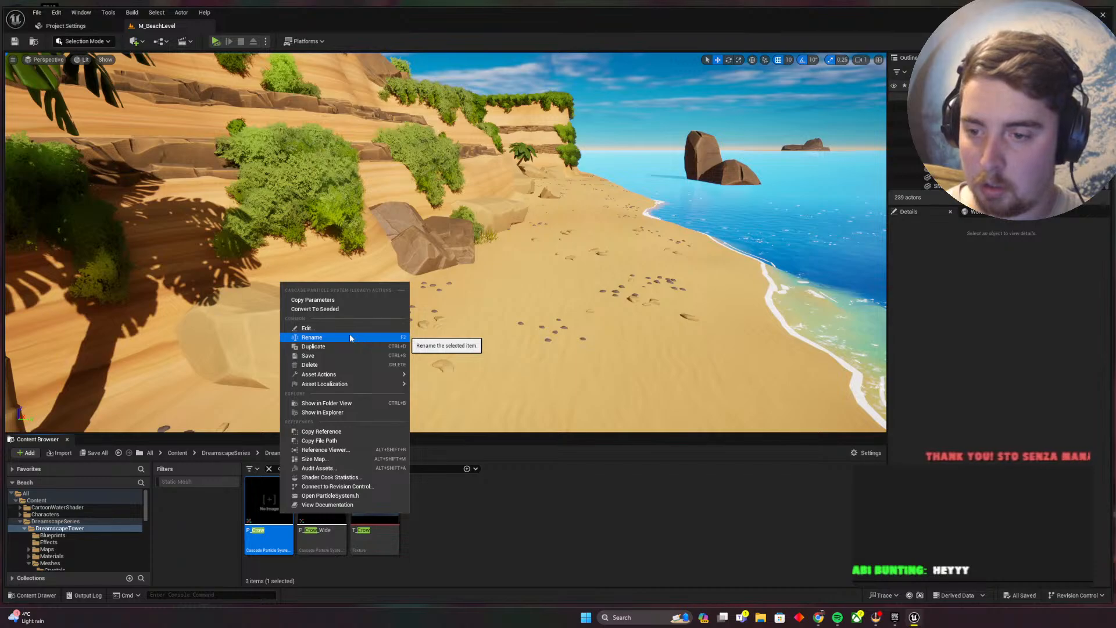
{"action": "left_click", "coordinate": [357, 403]}
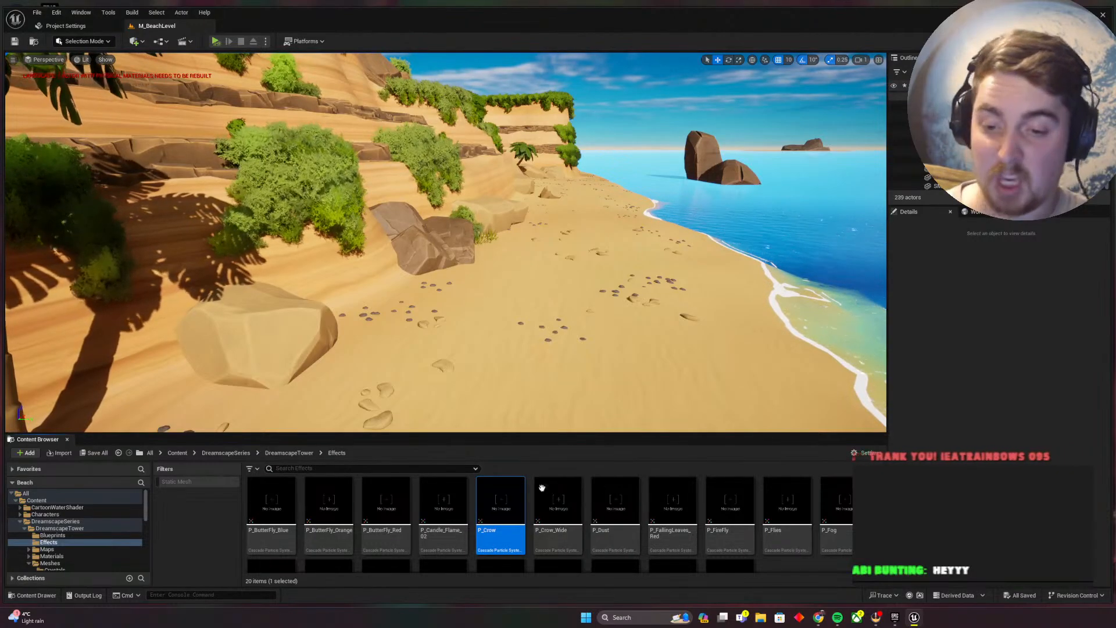
{"action": "left_click", "coordinate": [286, 453]}
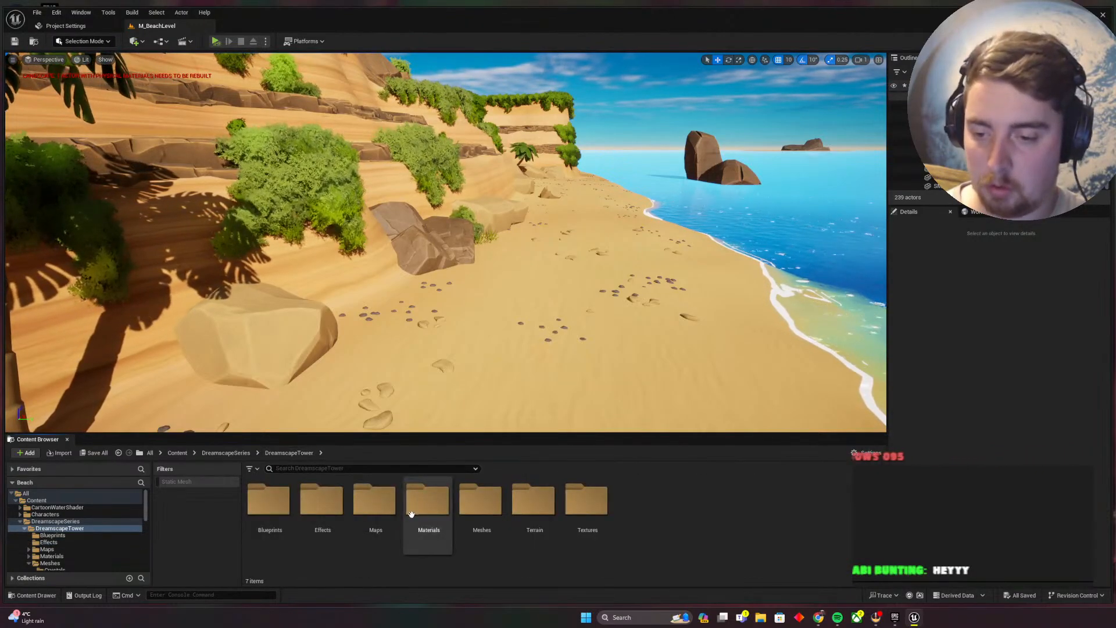
{"action": "double_click", "coordinate": [320, 504]}
Place the P_Crow particle system over the shoreline, raise it to about Z 810, and check the flying flock
{"action": "right_click_drag", "start_coordinate": [611, 360], "coordinate": [679, 354]}
{"action": "left_click_drag", "start_coordinate": [609, 367], "coordinate": [609, 365]}
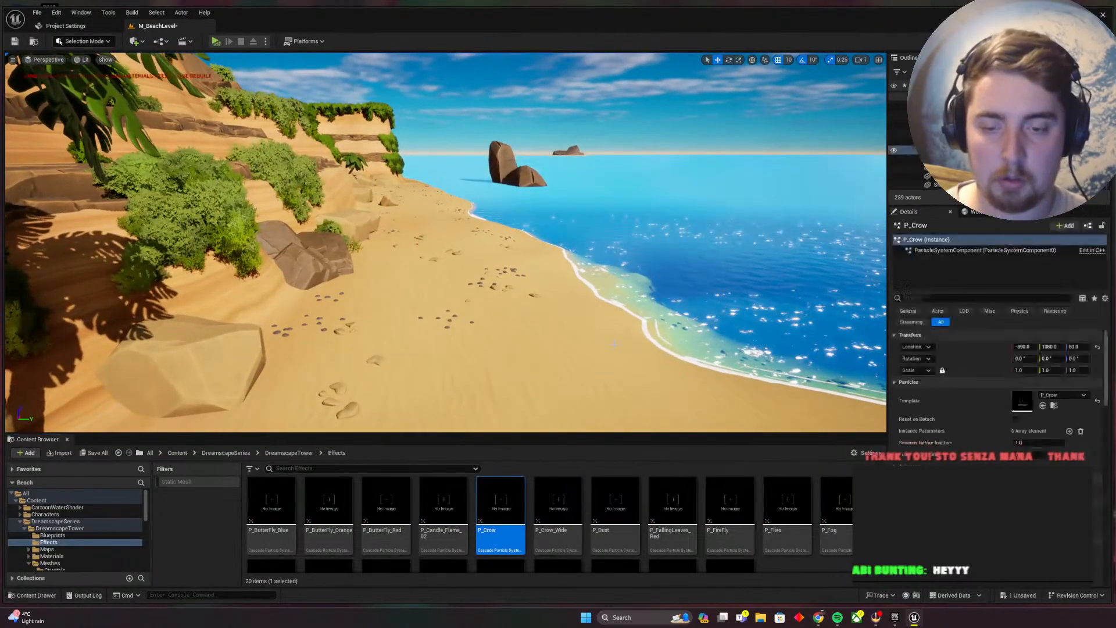
{"action": "left_click_drag", "start_coordinate": [641, 80], "coordinate": [640, 100]}
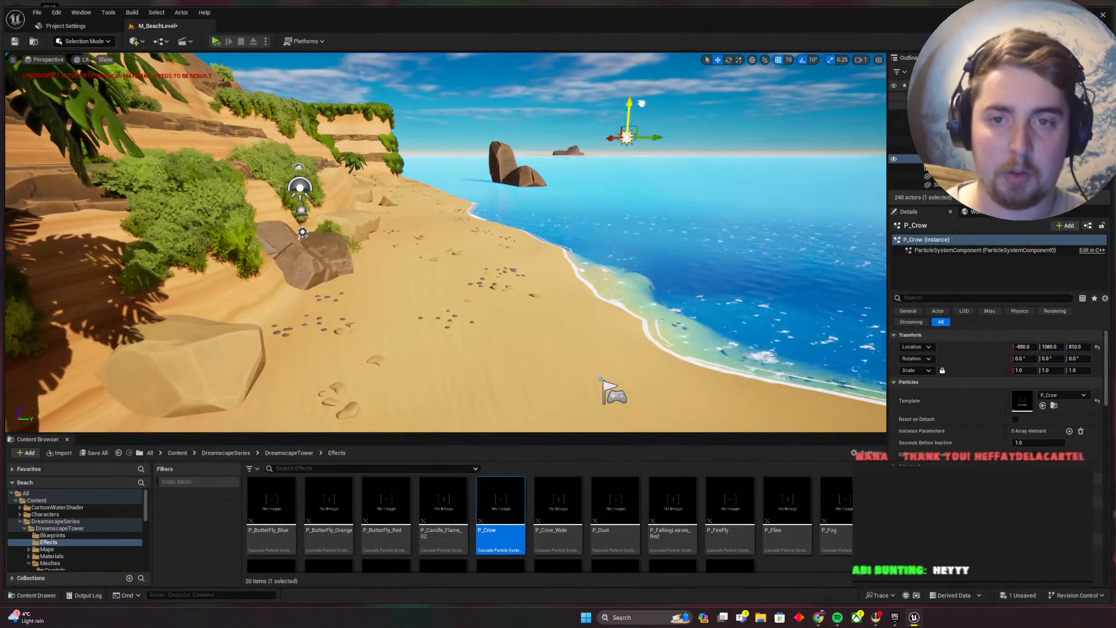
{"action": "right_click_drag", "start_coordinate": [640, 100], "coordinate": [657, 70]}
{"action": "key", "text": "s"}
{"action": "key", "text": "w"}
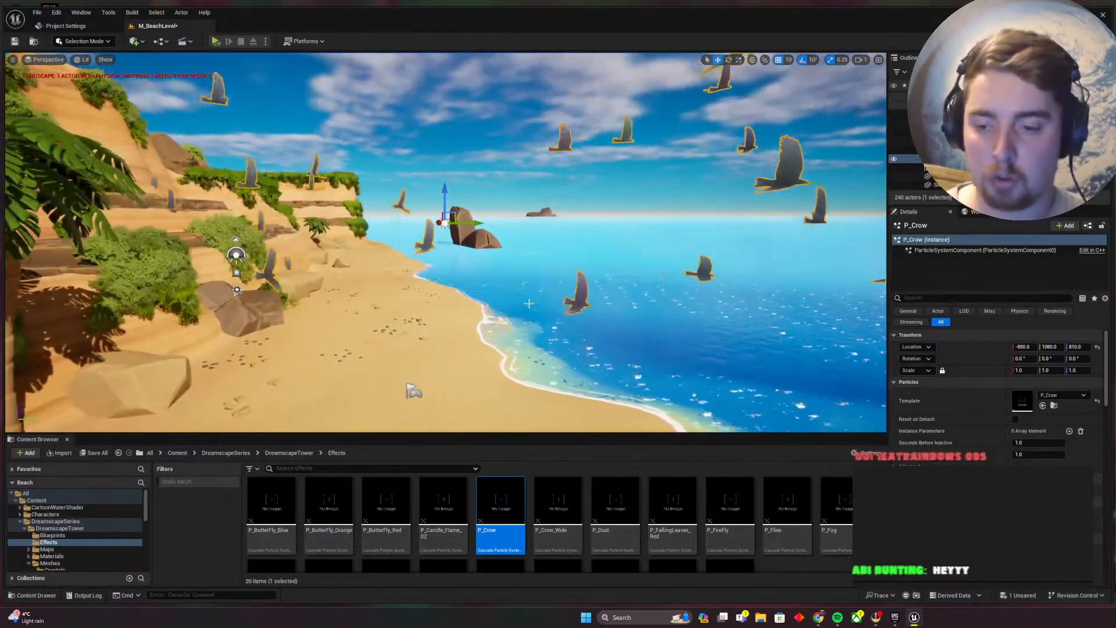
Move the P_Crow flock out over the water to about Y 3410 and look through the other particle systems in Effects
{"action": "left_click_drag", "start_coordinate": [475, 219], "coordinate": [875, 219]}
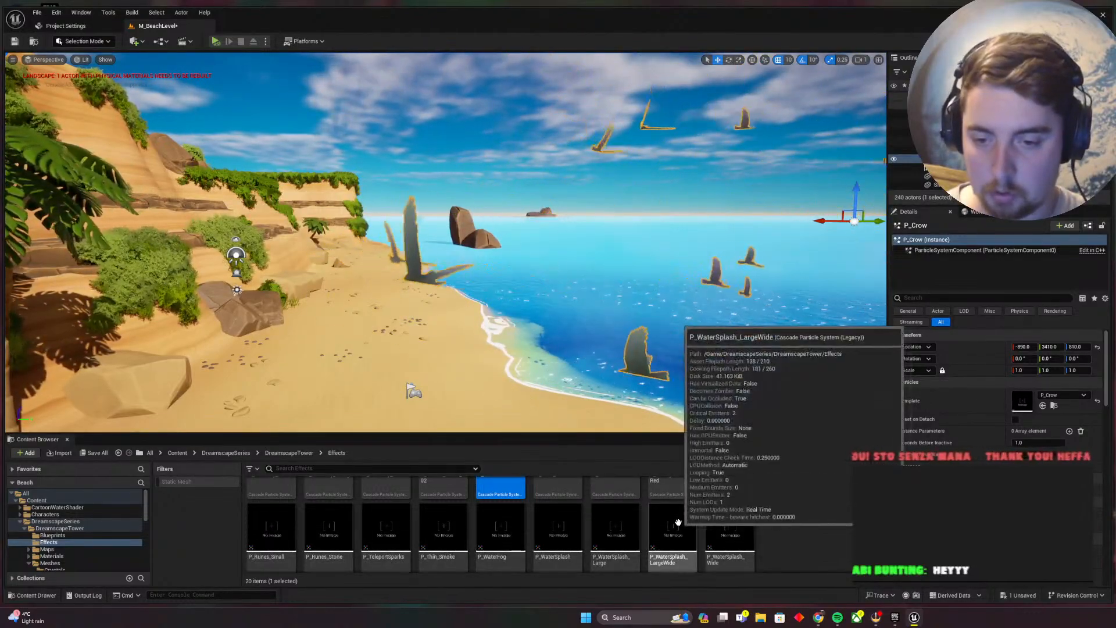
{"action": "scroll", "coordinate": [678, 520], "scroll_direction": "down", "scroll_amount": 2}
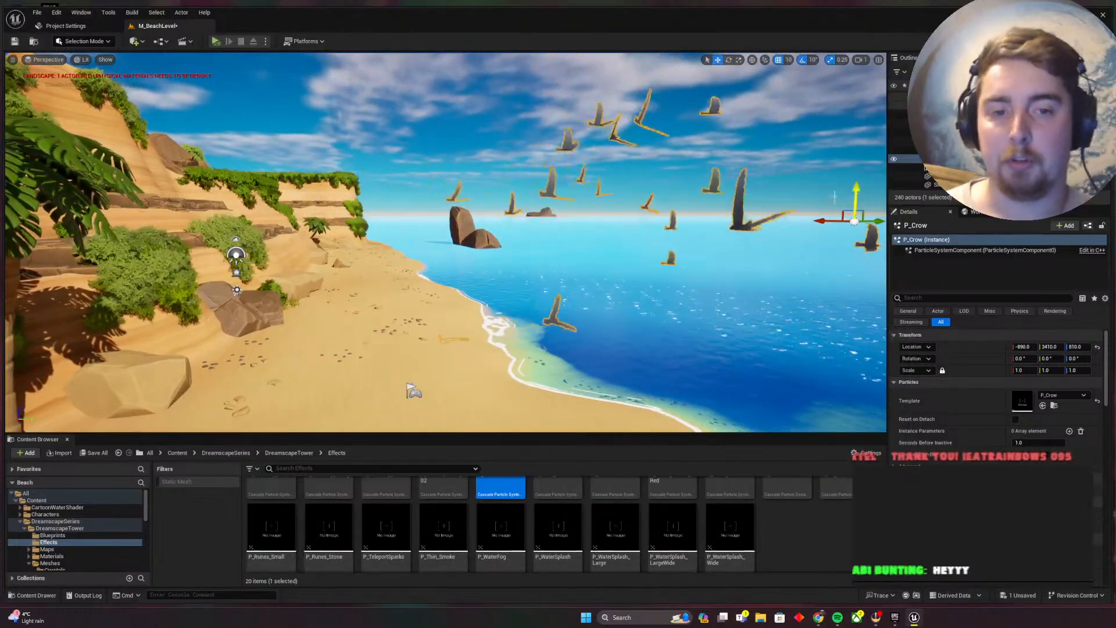
{"action": "scroll", "coordinate": [605, 535], "scroll_direction": "up", "scroll_amount": 2}
Place the P_Crow_Wide particle system over the shoreline, raise it to about Z 530, and delete the P_Crow flock
{"action": "left_click_drag", "start_coordinate": [568, 501], "coordinate": [485, 326]}
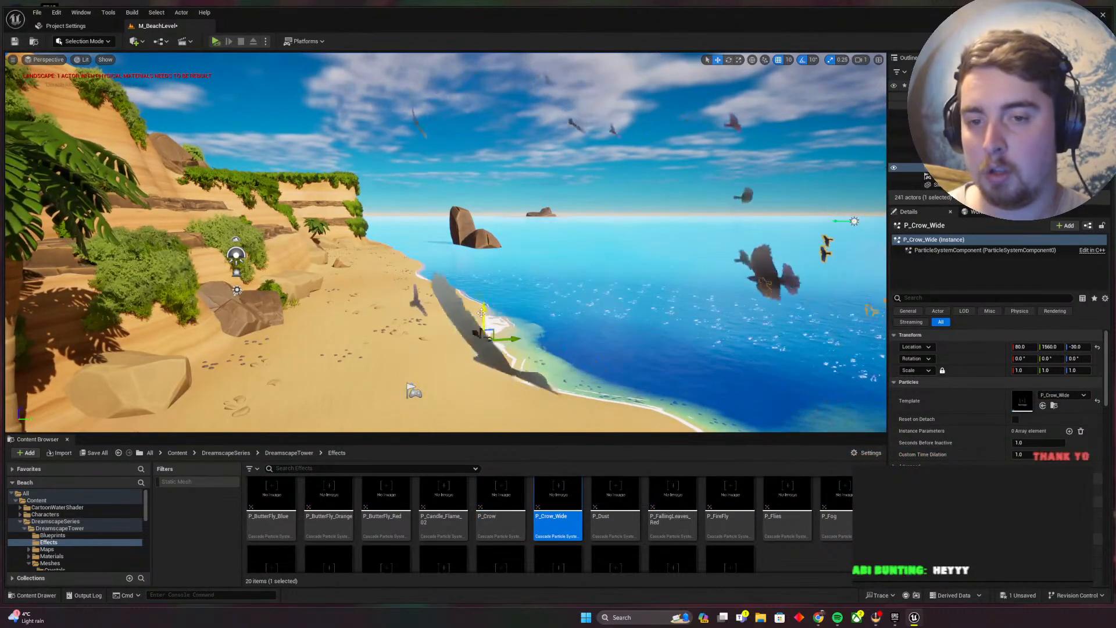
{"action": "left_click_drag", "start_coordinate": [481, 239], "coordinate": [480, 232]}
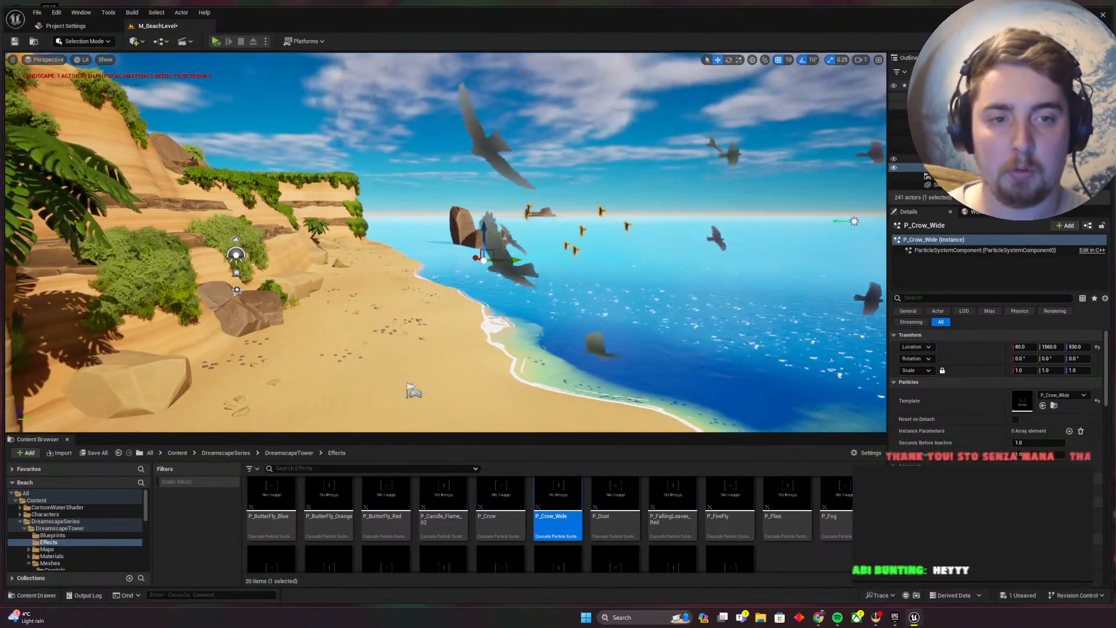
{"action": "left_click", "coordinate": [953, 159]}
{"action": "key", "text": "Delete"}
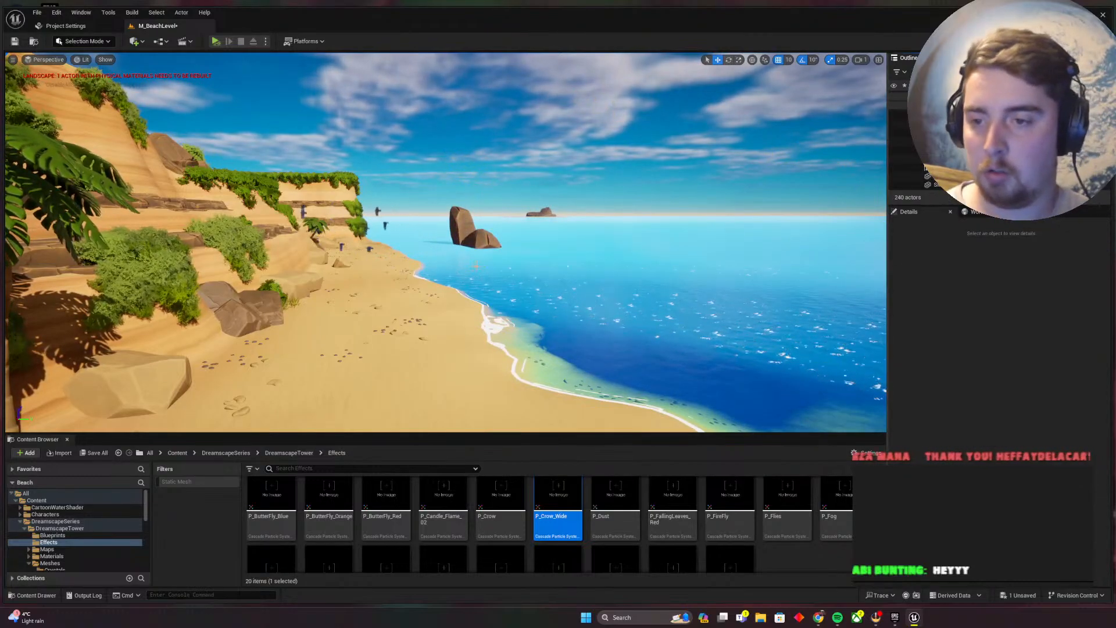
Move the P_Crow_Wide flock far out over the sea to about Y 25890
{"action": "key", "text": "s"}
{"action": "right_click_drag", "start_coordinate": [477, 266], "coordinate": [475, 299]}
{"action": "left_click", "coordinate": [954, 159]}
{"action": "key", "text": "a"}
{"action": "left_click_drag", "start_coordinate": [430, 299], "coordinate": [805, 226]}
{"action": "key", "text": "w"}
{"action": "key", "text": "d"}
{"action": "right_click_drag", "start_coordinate": [805, 226], "coordinate": [757, 233]}
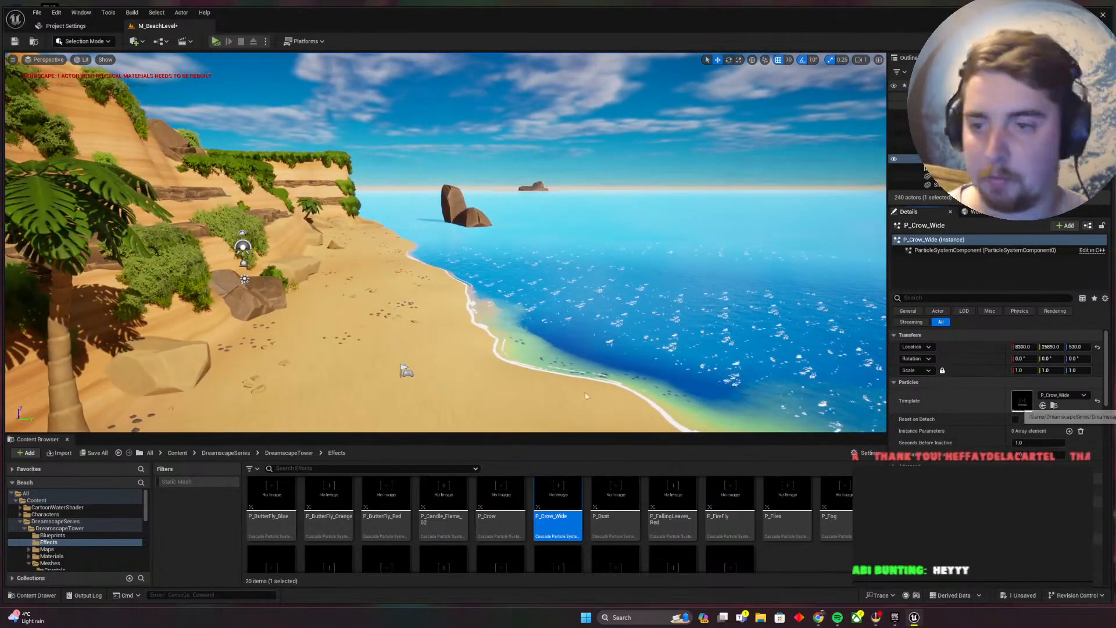
Open P_Crow_Wide in the particle editor and examine the Dynamic module's Flight parameter, including its constant curve points
{"action": "double_click", "coordinate": [558, 497]}
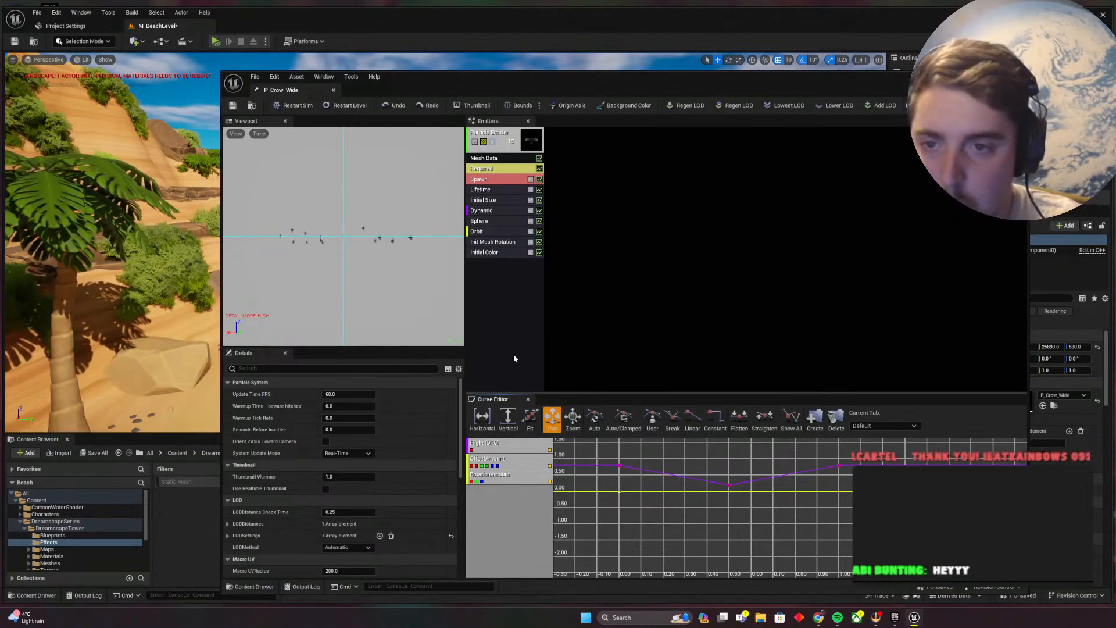
{"action": "left_click", "coordinate": [492, 213]}
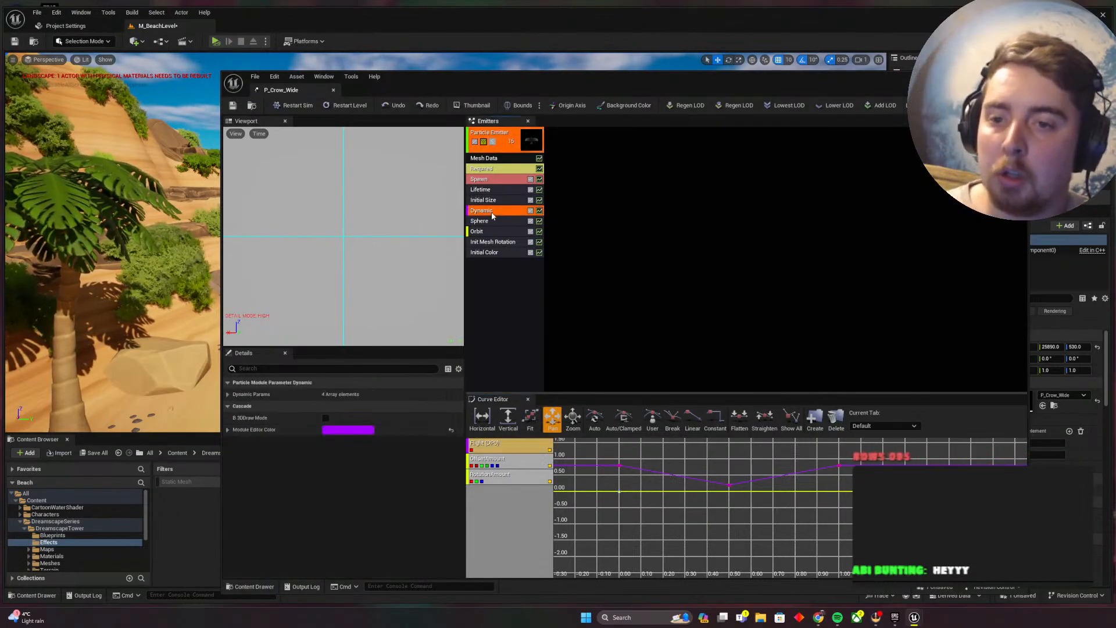
{"action": "left_click", "coordinate": [227, 394]}
{"action": "left_click", "coordinate": [235, 406]}
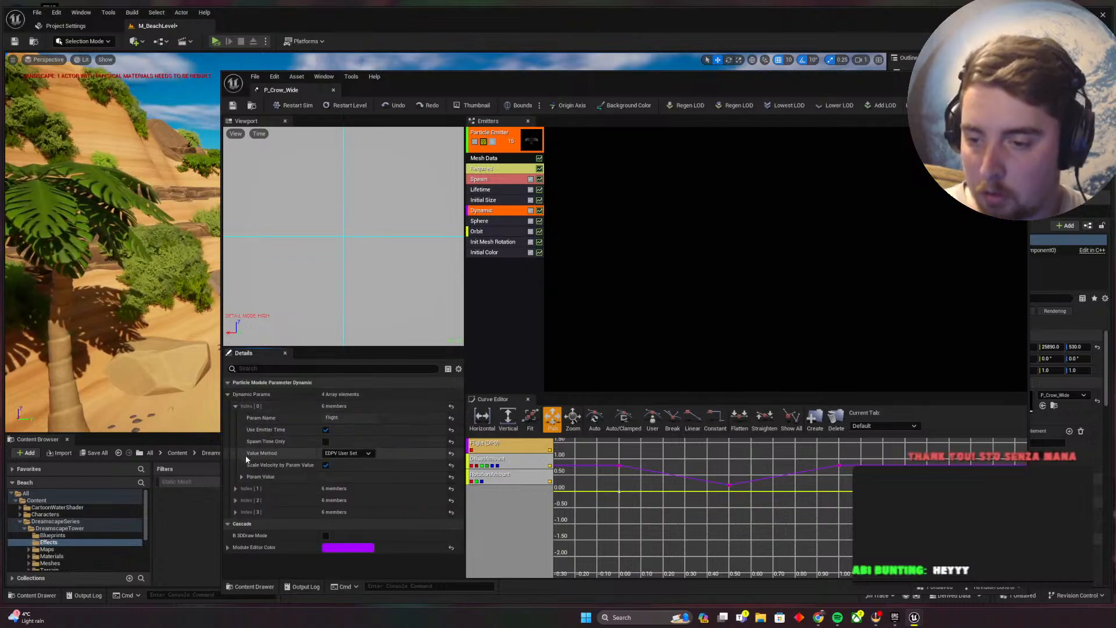
{"action": "left_click", "coordinate": [235, 489]}
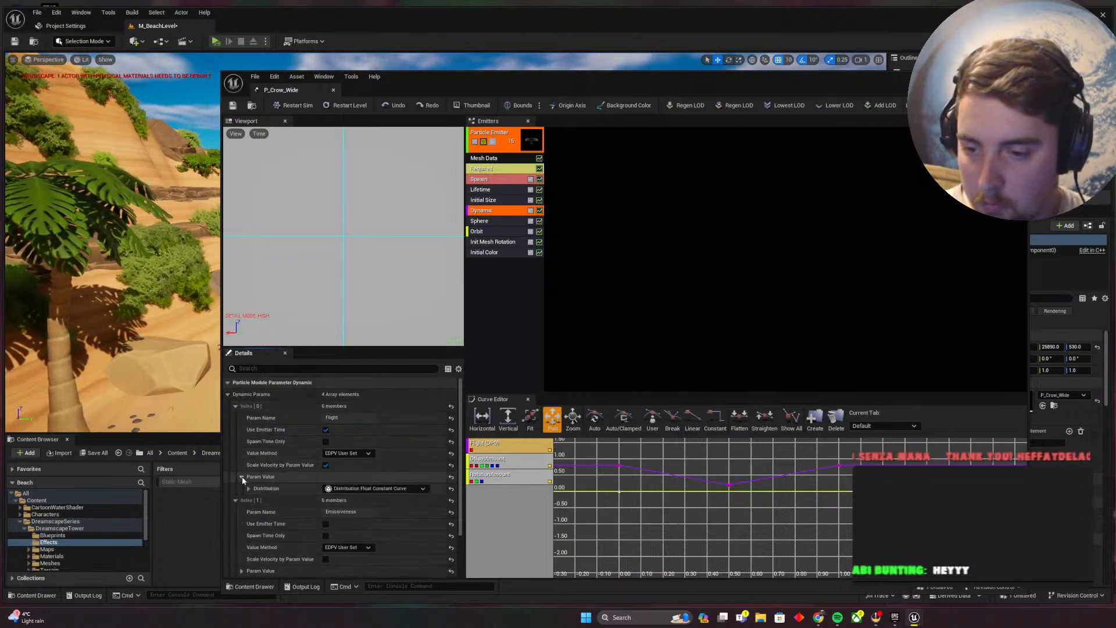
{"action": "left_click", "coordinate": [241, 477]}
{"action": "left_click", "coordinate": [248, 488]}
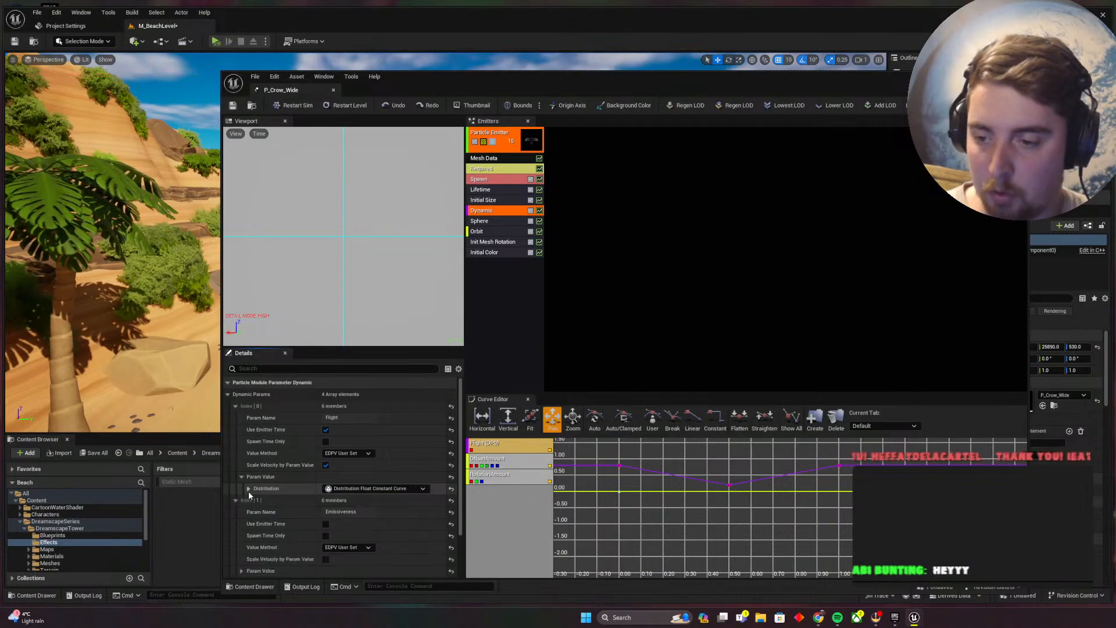
{"action": "left_click", "coordinate": [255, 500]}
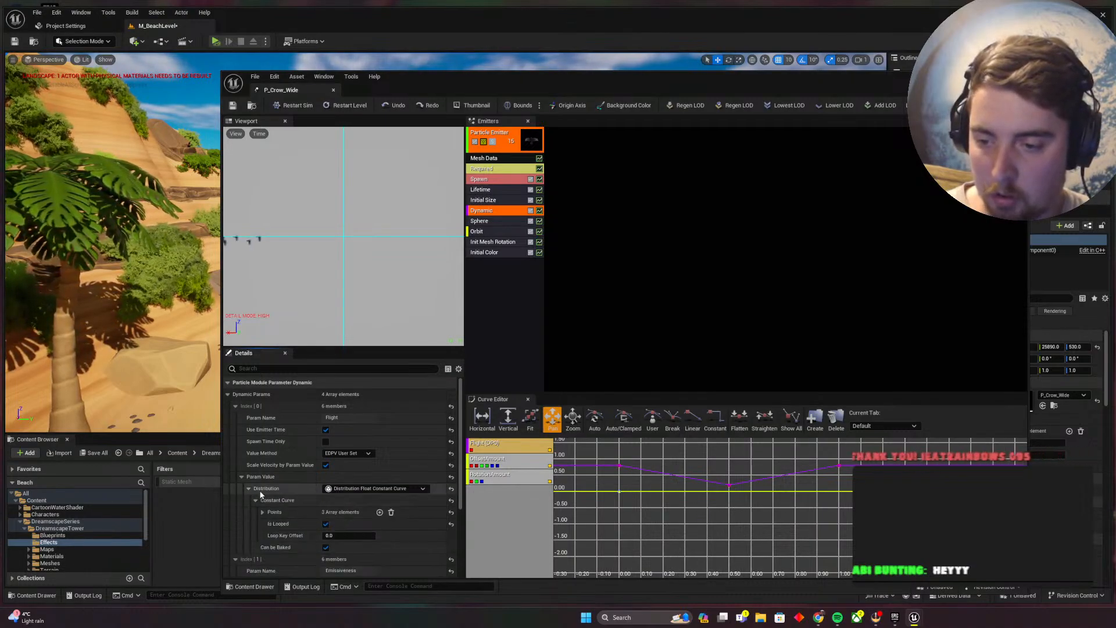
{"action": "scroll", "coordinate": [254, 499], "scroll_direction": "down", "scroll_amount": 1}
{"action": "left_click", "coordinate": [262, 498]}
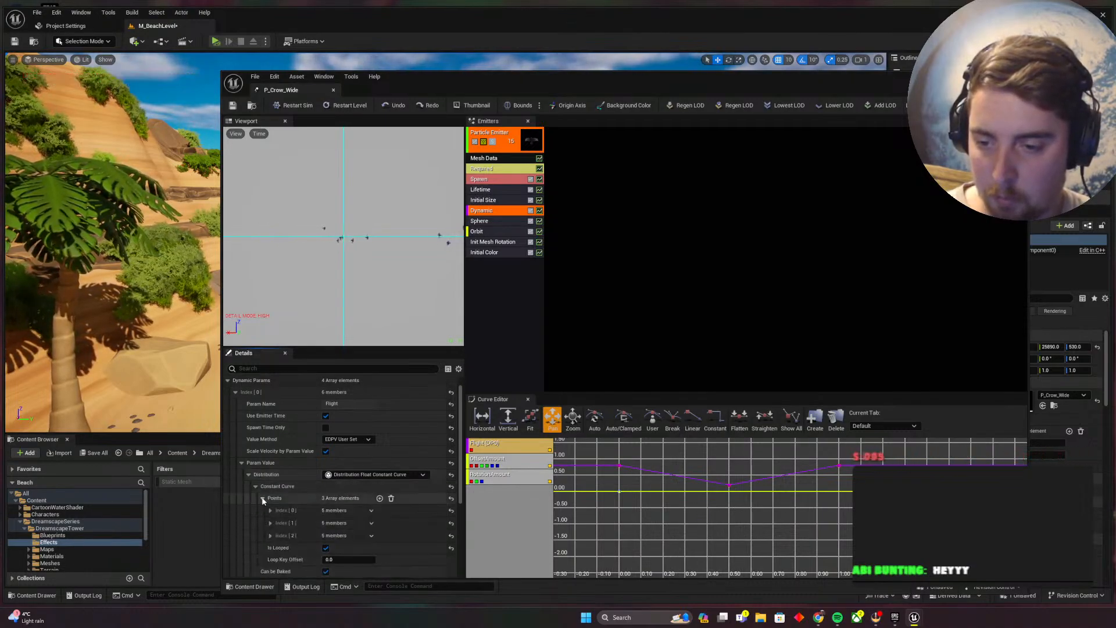
{"action": "scroll", "coordinate": [273, 497], "scroll_direction": "down", "scroll_amount": 2}
{"action": "left_click", "coordinate": [270, 482]}
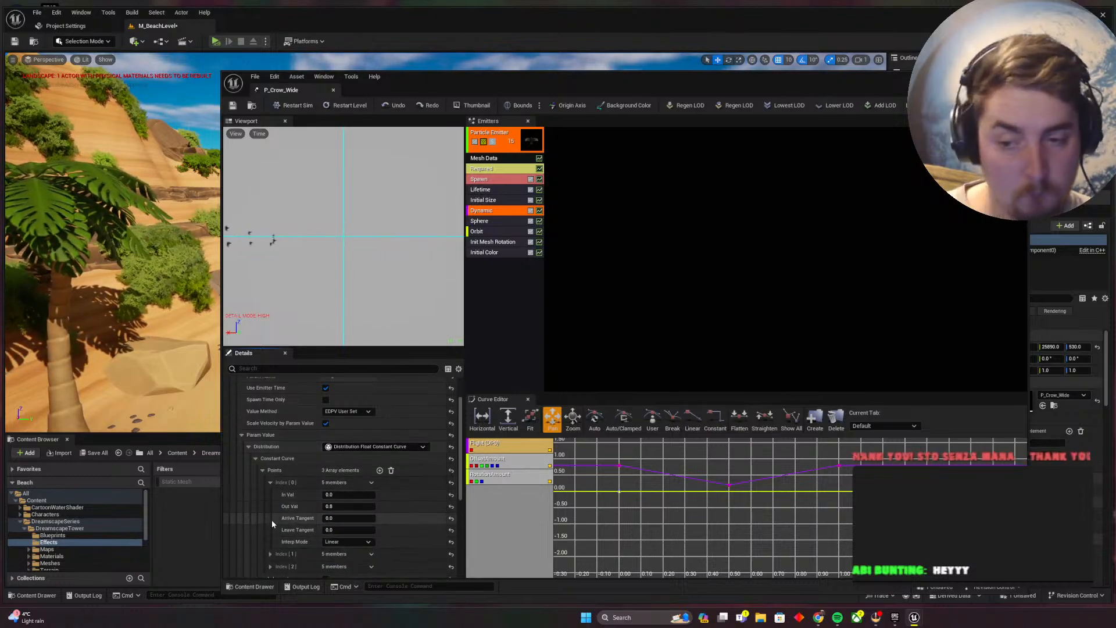
{"action": "left_click", "coordinate": [270, 482]}
{"action": "left_click", "coordinate": [262, 470]}
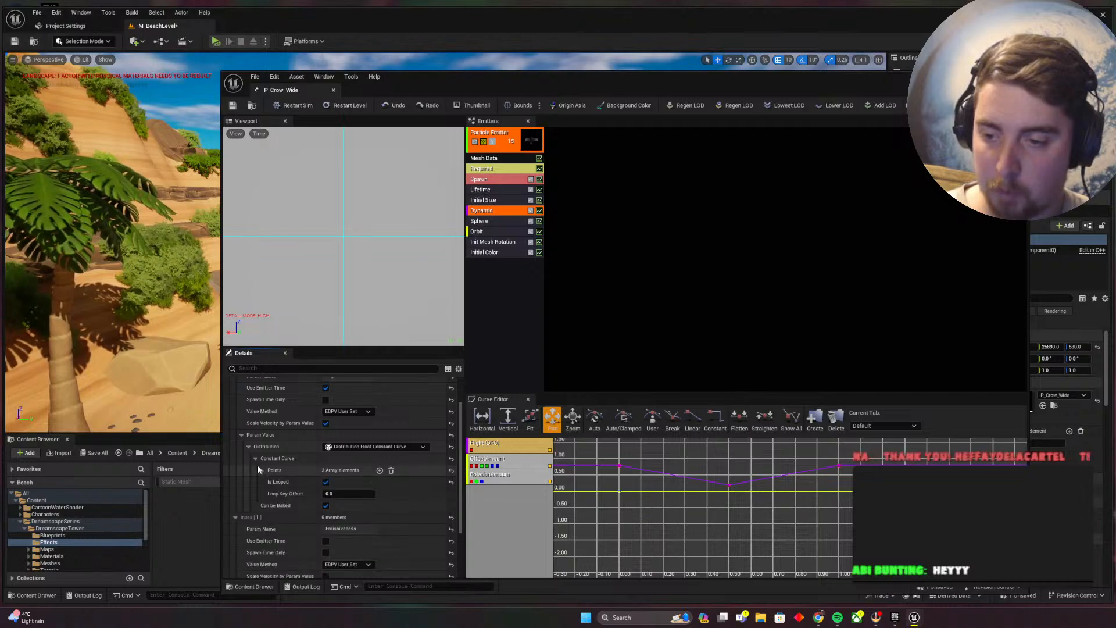
Examine the Dynamic module's remaining parameters and the Orbit module, and close the P_Crow_Wide editor
{"action": "scroll", "coordinate": [275, 490], "scroll_direction": "down", "scroll_amount": 3}
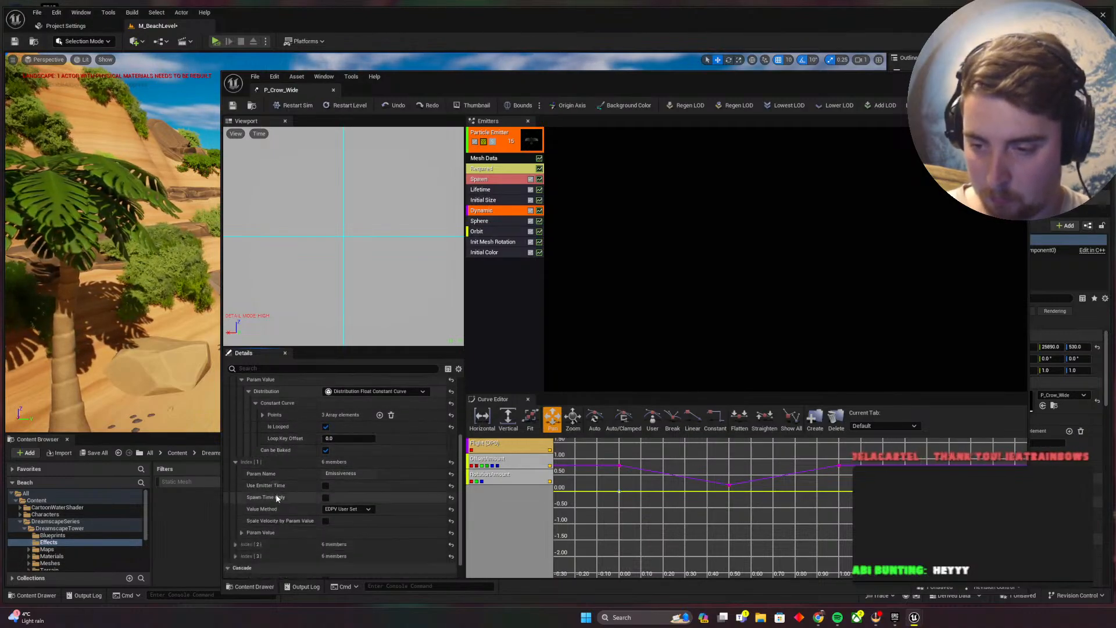
{"action": "left_click", "coordinate": [233, 525]}
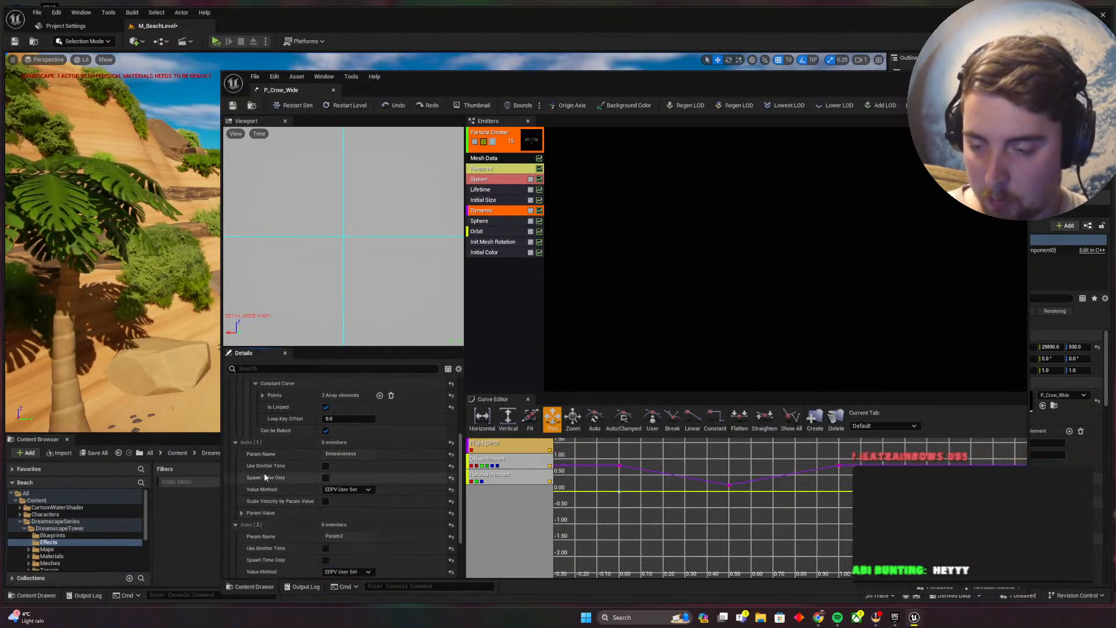
{"action": "scroll", "coordinate": [265, 473], "scroll_direction": "down", "scroll_amount": 2}
{"action": "scroll", "coordinate": [271, 477], "scroll_direction": "down", "scroll_amount": 1}
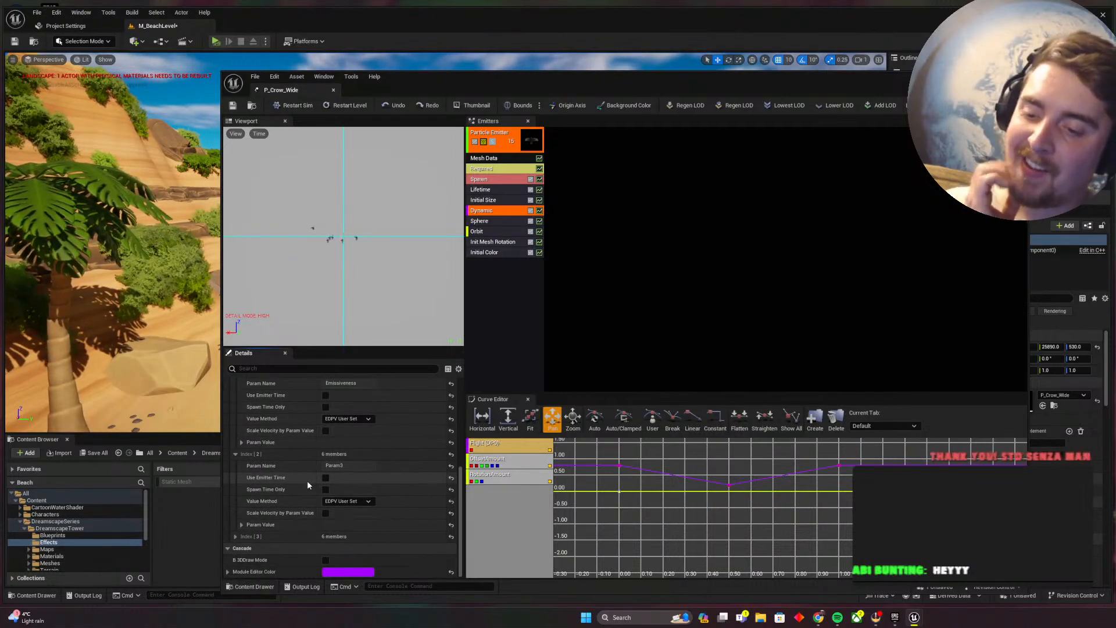
{"action": "scroll", "coordinate": [306, 482], "scroll_direction": "up", "scroll_amount": 3}
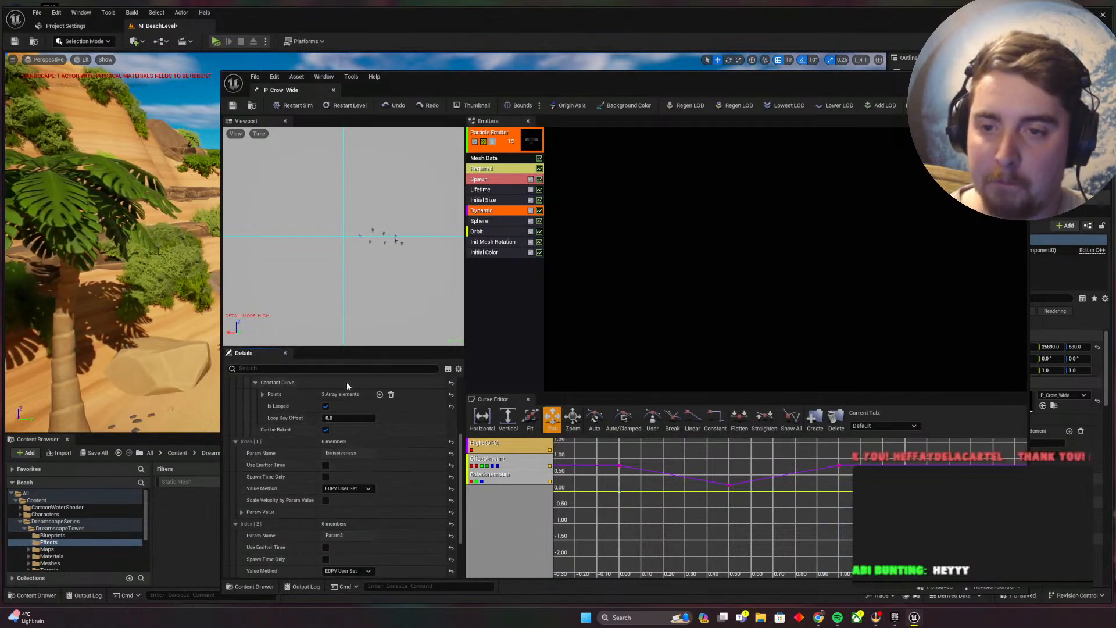
{"action": "left_click", "coordinate": [484, 231]}
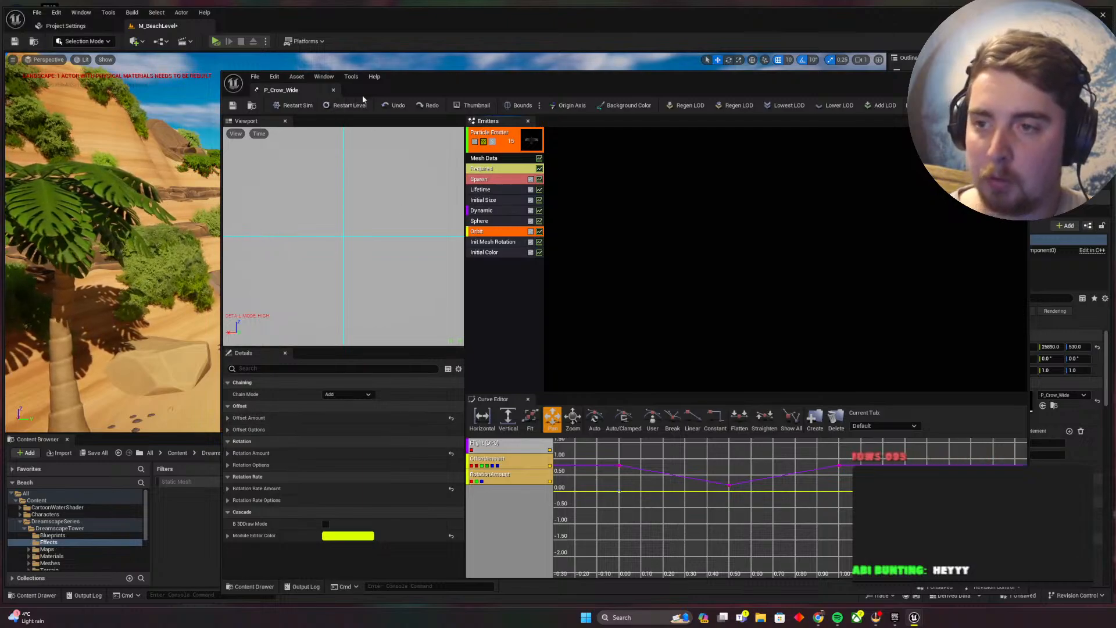
{"action": "left_click", "coordinate": [1021, 78]}
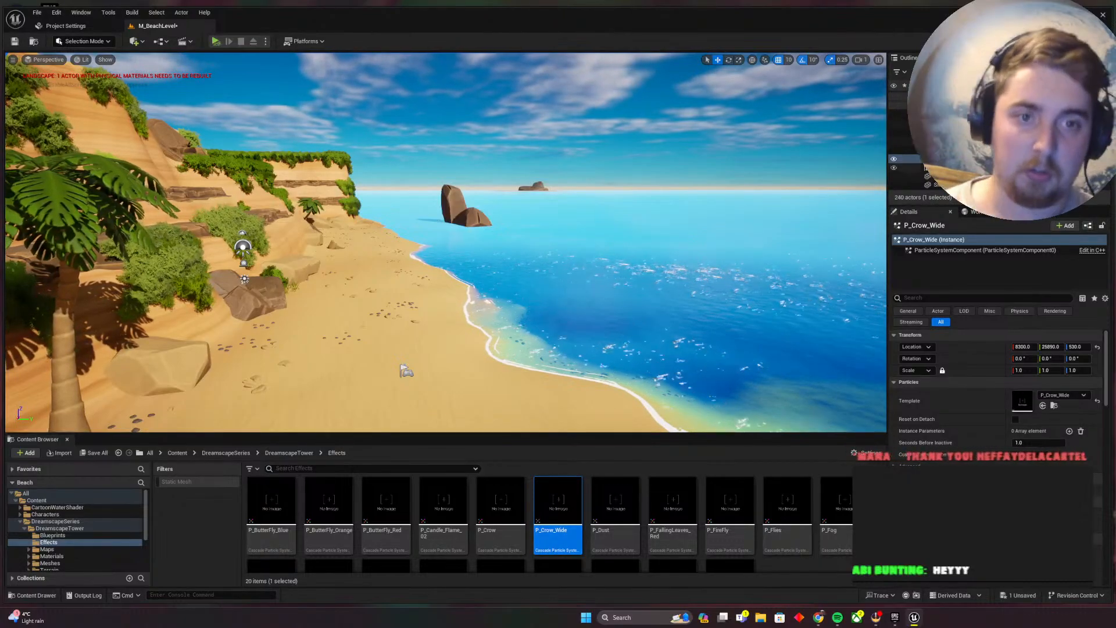
Reposition the P_Crow_Wide flock at about X 7870, Y 14190, Z 1250 and check it deselected in game view
{"action": "left_click", "coordinate": [953, 150]}
{"action": "left_click", "coordinate": [953, 159]}
{"action": "mouse_move", "coordinate": [721, 232]}
{"action": "right_mouse_down"}
{"action": "mouse_move", "coordinate": [805, 221]}
{"action": "mouse_move", "coordinate": [737, 224]}
{"action": "right_mouse_up"}
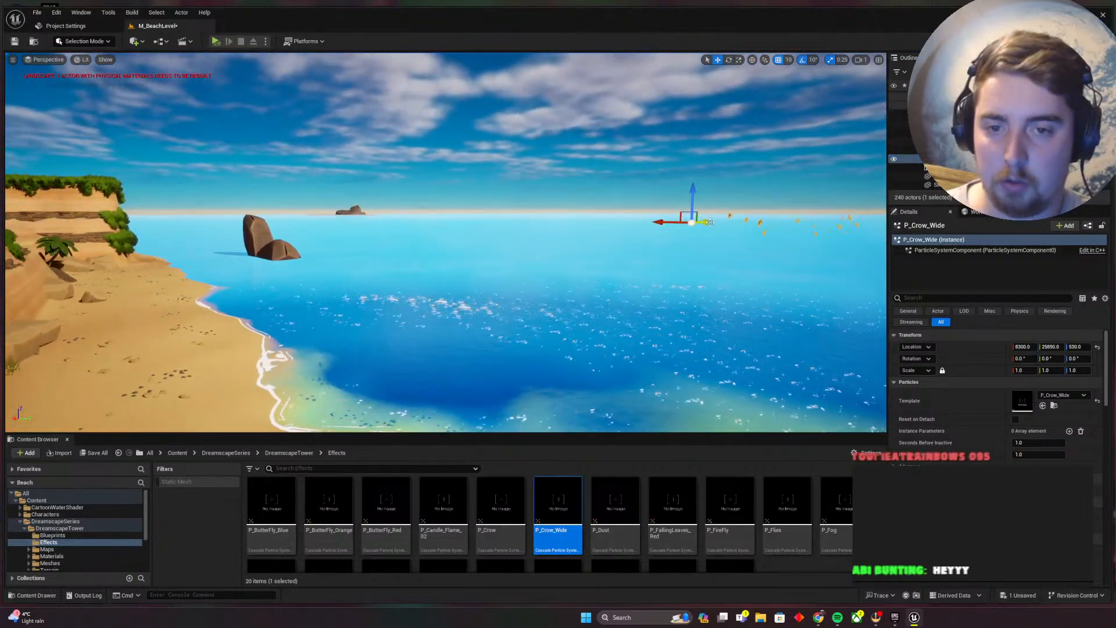
{"action": "left_click_drag", "start_coordinate": [709, 223], "coordinate": [576, 239]}
{"action": "right_click_drag", "start_coordinate": [575, 239], "coordinate": [512, 248]}
{"action": "key", "text": "w"}
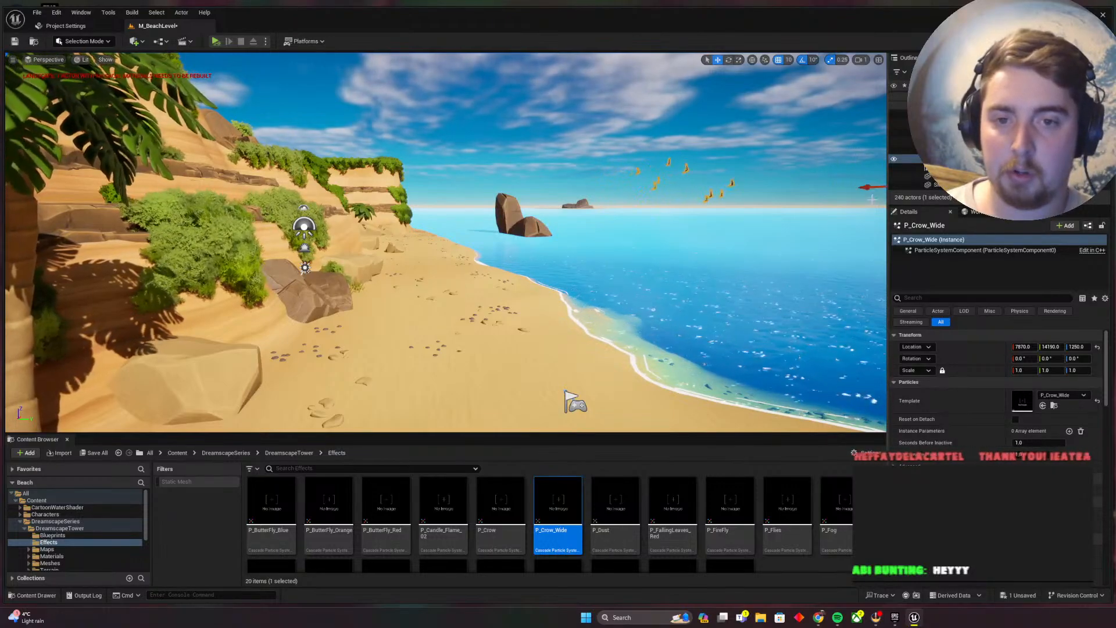
{"action": "left_click", "coordinate": [696, 193]}
{"action": "key", "text": "g"}
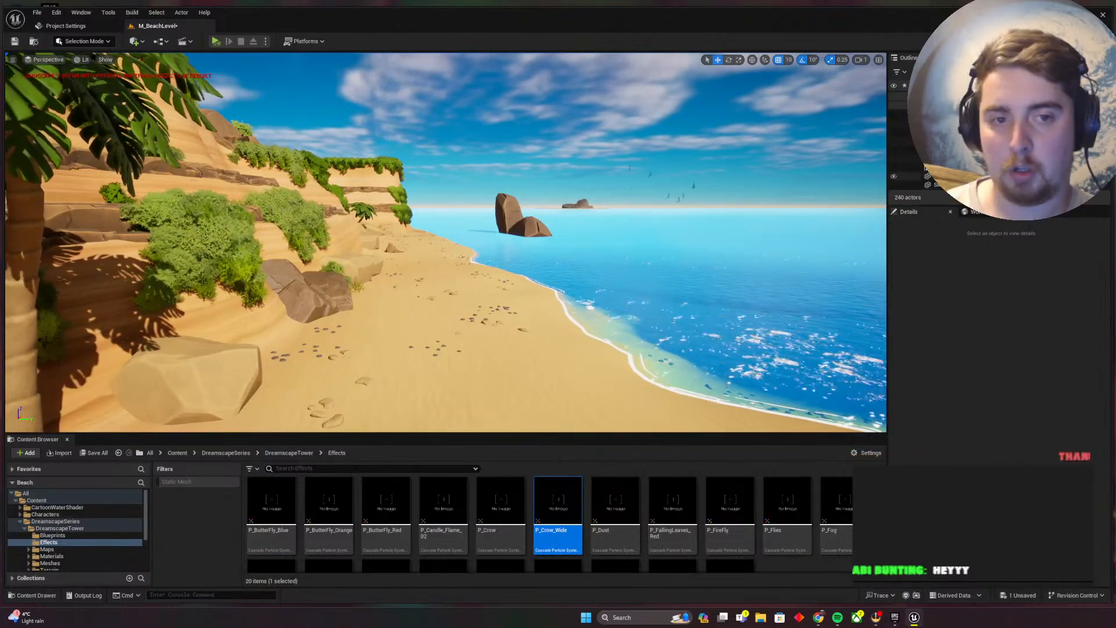
Scale the P_Crow_Wide flock uniformly to 2.0 and check the birds over the sea in game view
{"action": "left_click", "coordinate": [1033, 371]}
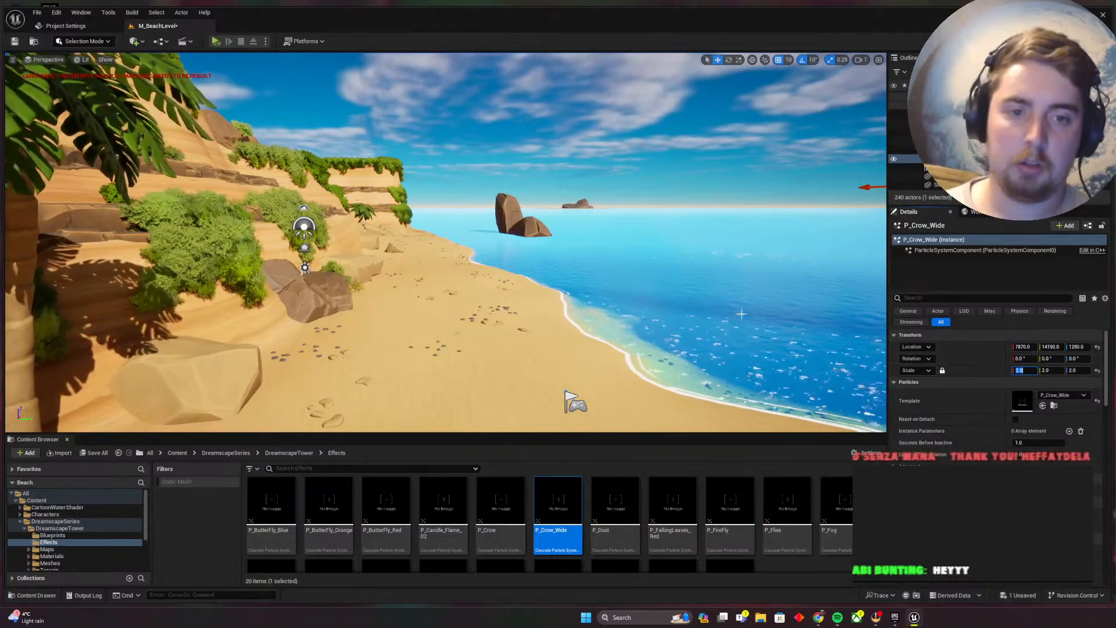
{"action": "right_click_drag", "start_coordinate": [741, 313], "coordinate": [726, 256]}
{"action": "key", "text": "g"}
{"action": "key", "text": "Escape"}
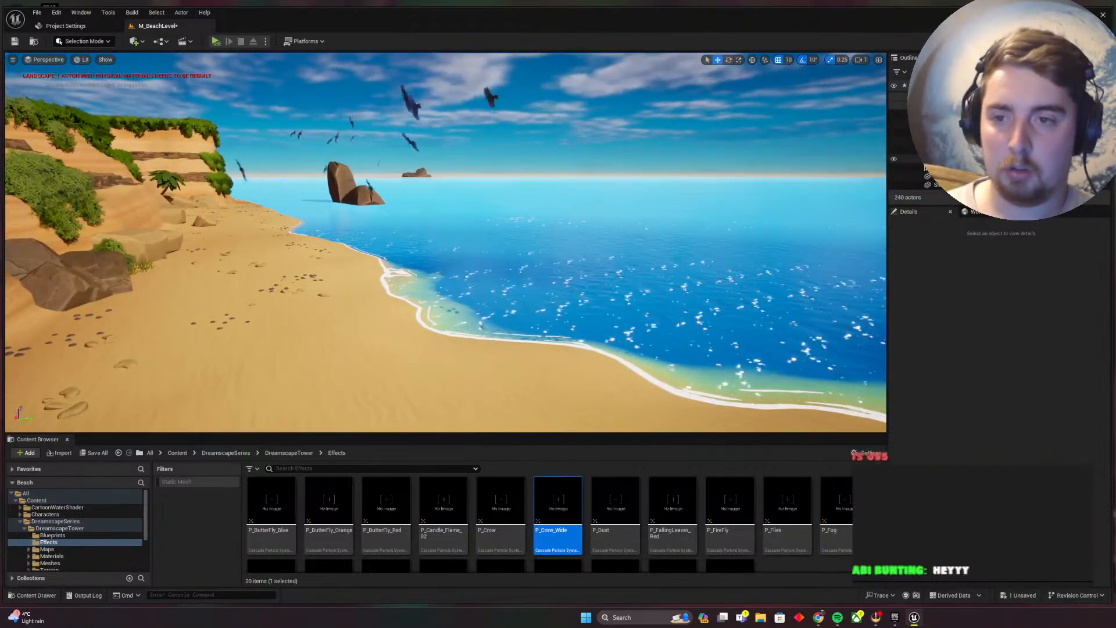
{"action": "key", "text": "g"}
Push the enlarged P_Crow_Wide flock farther out to sea to about Y 30660
{"action": "left_click", "coordinate": [907, 159]}
{"action": "left_click_drag", "start_coordinate": [672, 160], "coordinate": [858, 123]}
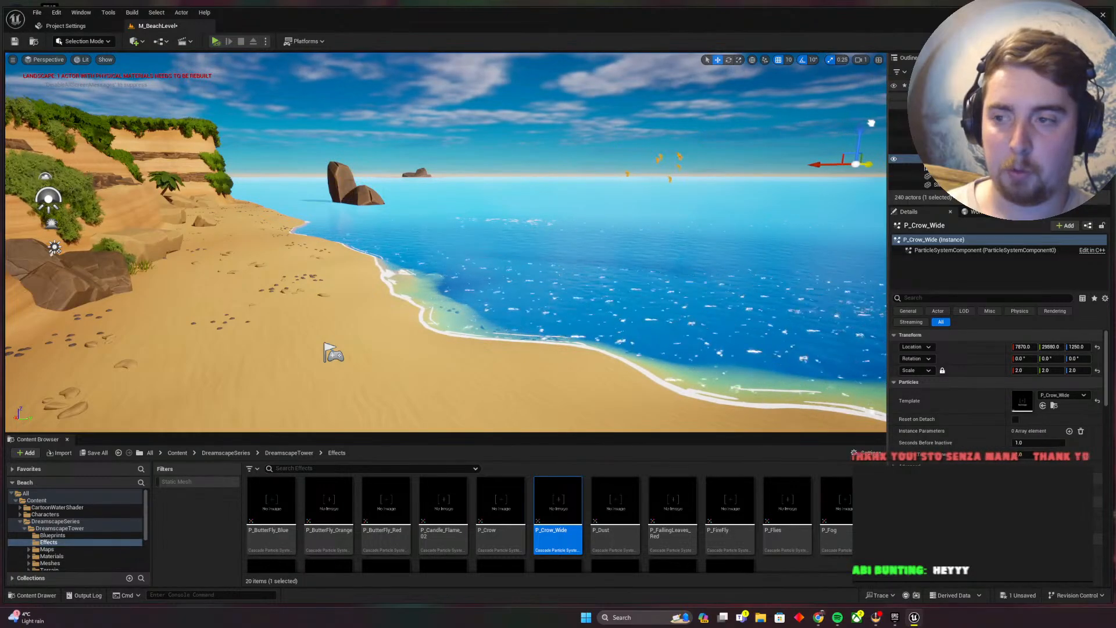
{"action": "right_click_drag", "start_coordinate": [442, 244], "coordinate": [372, 243]}
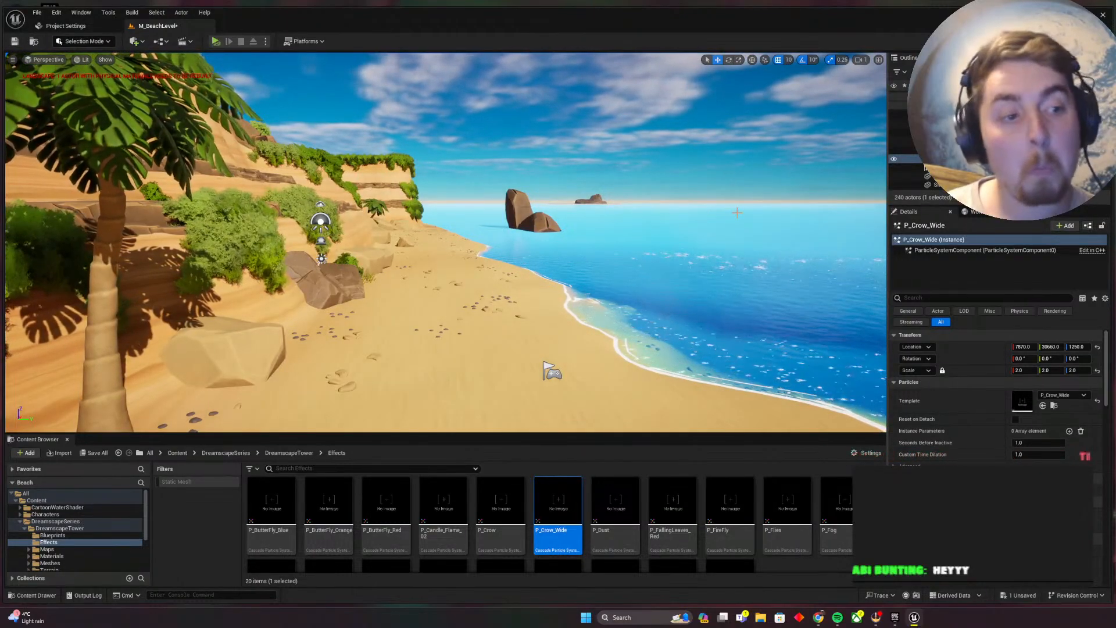
Shift the P_Crow_Wide flock along the X axis to about X 15660 and check it from the beach
{"action": "right_click_drag", "start_coordinate": [741, 178], "coordinate": [784, 183]}
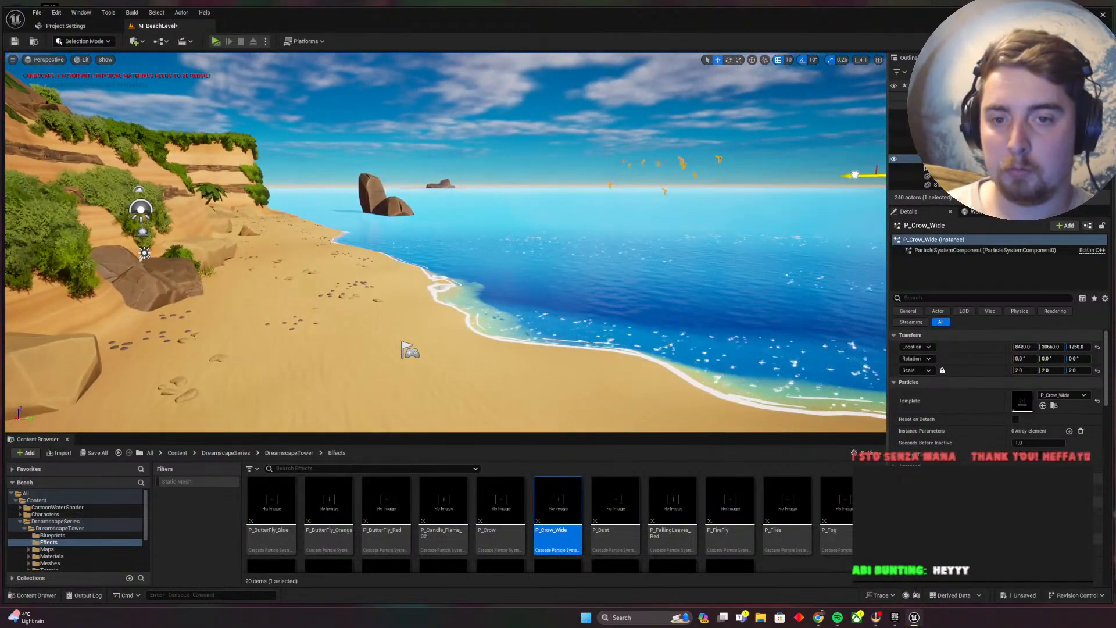
{"action": "middle_click_drag", "start_coordinate": [849, 175], "coordinate": [744, 177]}
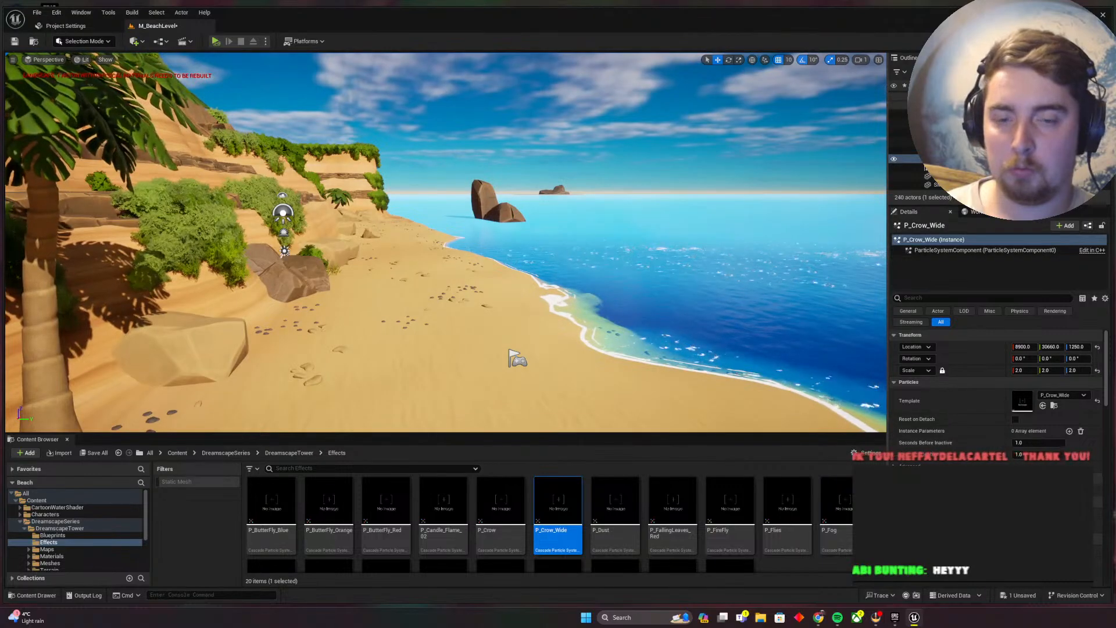
{"action": "right_click_drag", "start_coordinate": [813, 154], "coordinate": [848, 161]}
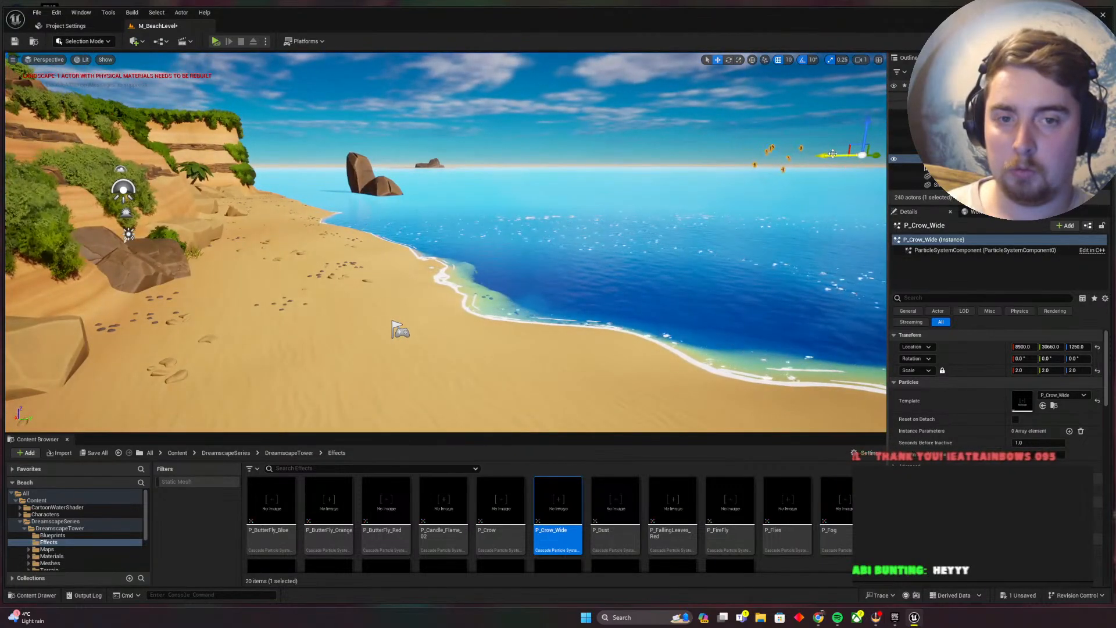
{"action": "left_click_drag", "start_coordinate": [836, 153], "coordinate": [714, 156]}
{"action": "right_click_drag", "start_coordinate": [714, 155], "coordinate": [657, 152]}
{"action": "key", "text": "w"}
{"action": "mouse_move", "coordinate": [616, 190]}
{"action": "right_mouse_down"}
{"action": "mouse_move", "coordinate": [593, 181]}
{"action": "mouse_move", "coordinate": [616, 186]}
{"action": "right_mouse_up"}
{"action": "key", "text": "a"}
{"action": "key", "text": "e"}
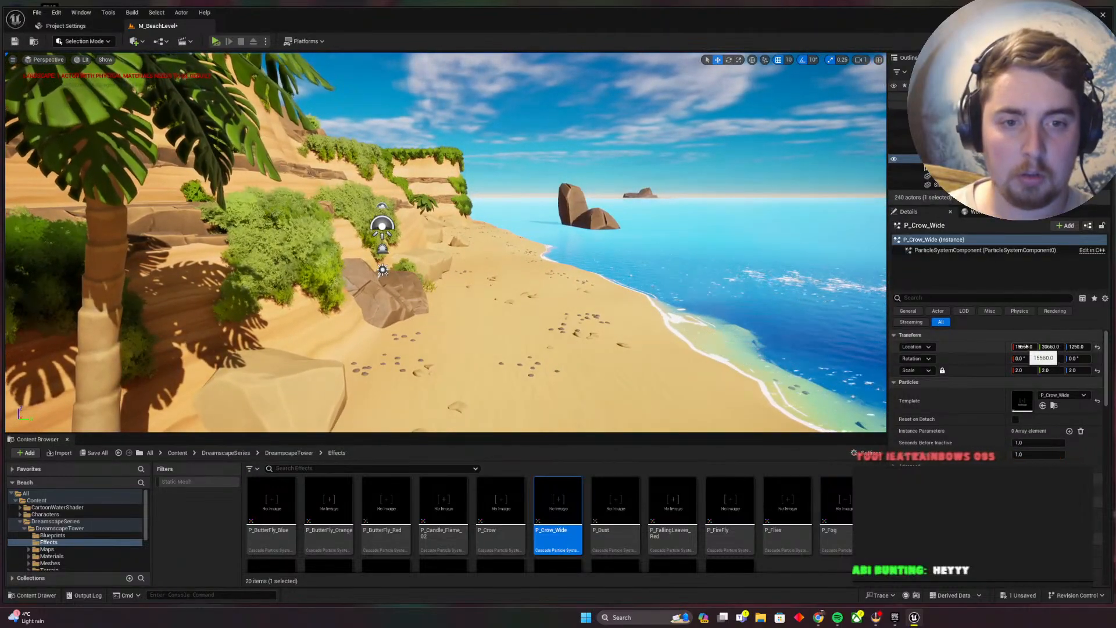
Move the P_Crow_Wide flock to about X 32573, near the distant rock, and check it from the beach
{"action": "left_click_drag", "start_coordinate": [1021, 347], "coordinate": [962, 347]}
{"action": "key", "text": "f"}
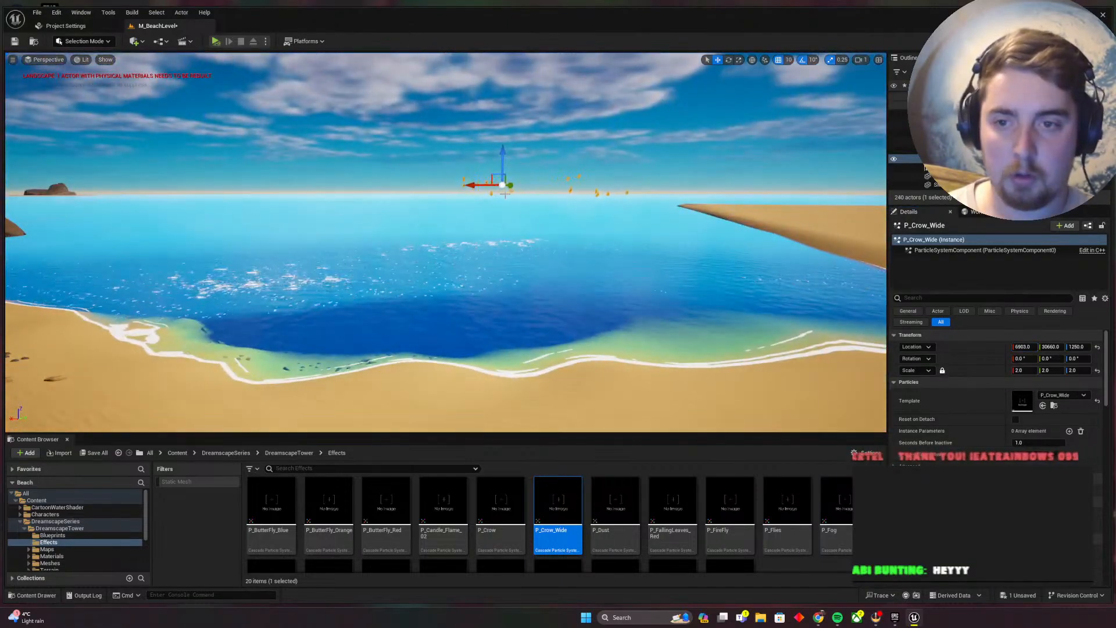
{"action": "left_click_drag", "start_coordinate": [484, 185], "coordinate": [353, 177]}
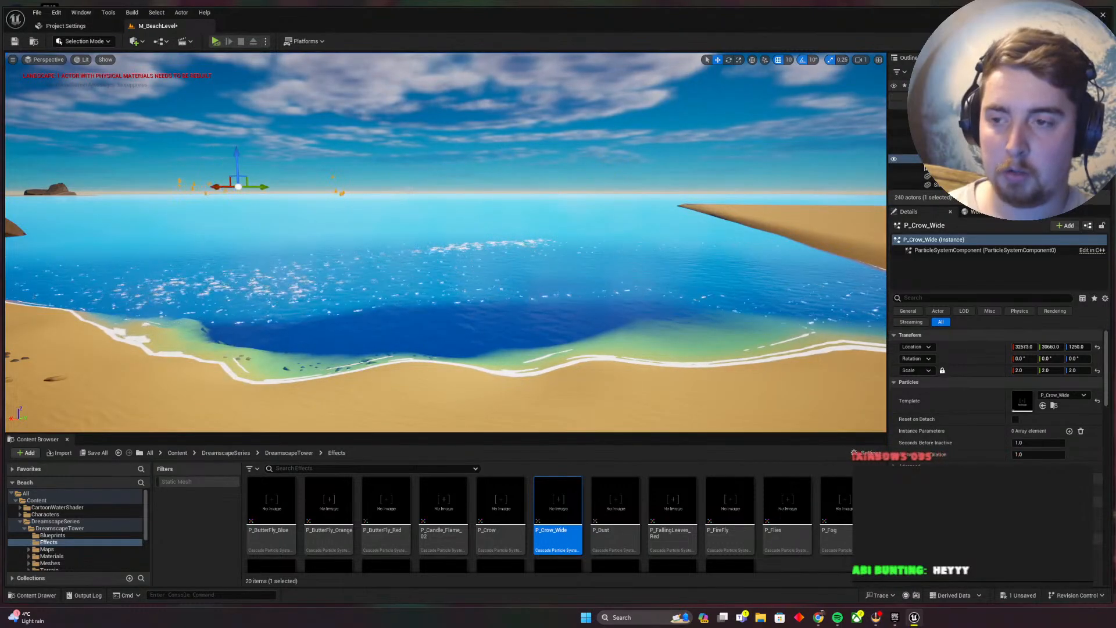
{"action": "right_click_drag", "start_coordinate": [407, 233], "coordinate": [246, 237]}
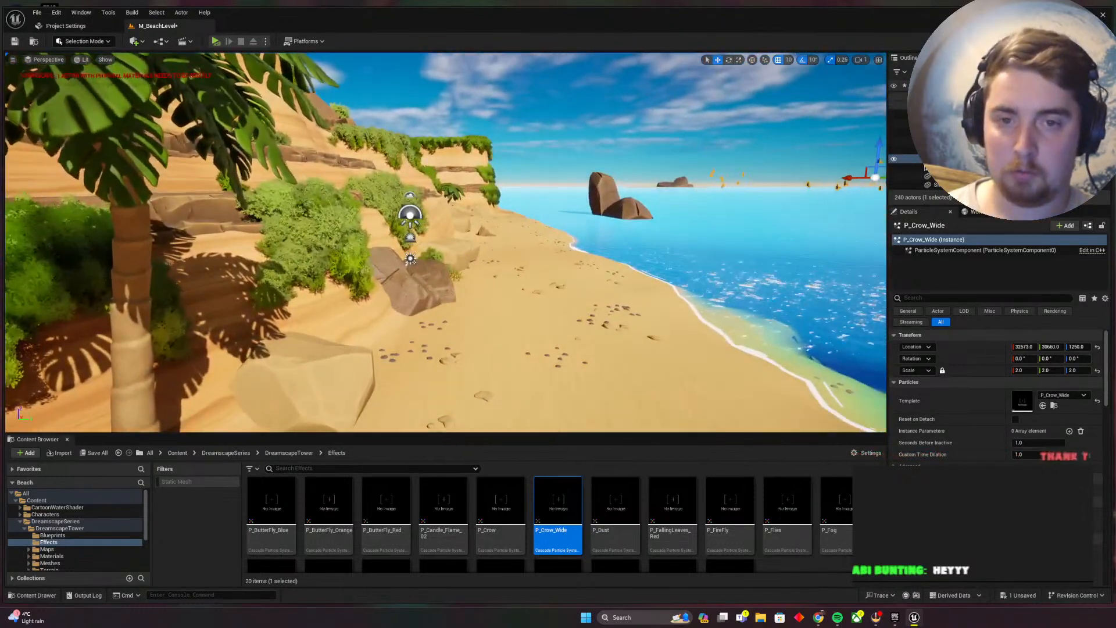
Deselect the crow flock, review it from a slightly adjusted beach viewpoint and save the level
{"action": "key", "text": "Escape"}
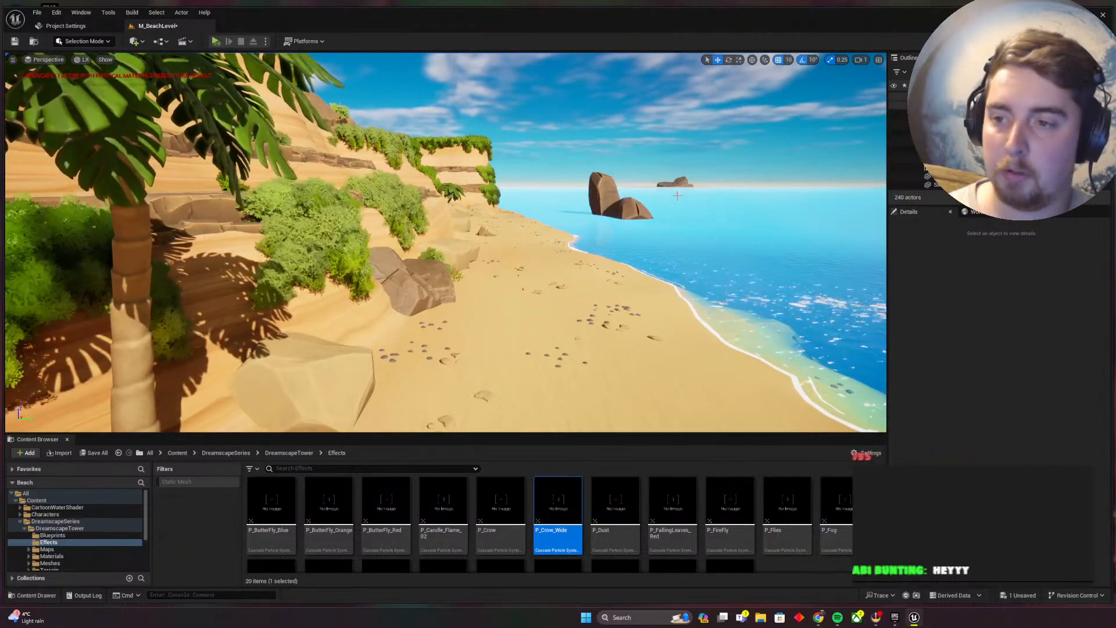
{"action": "right_click_drag", "start_coordinate": [678, 196], "coordinate": [690, 198]}
{"action": "key", "text": "w"}
{"action": "key", "text": "s"}
{"action": "key", "text": "a"}
{"action": "key", "text": "a"}
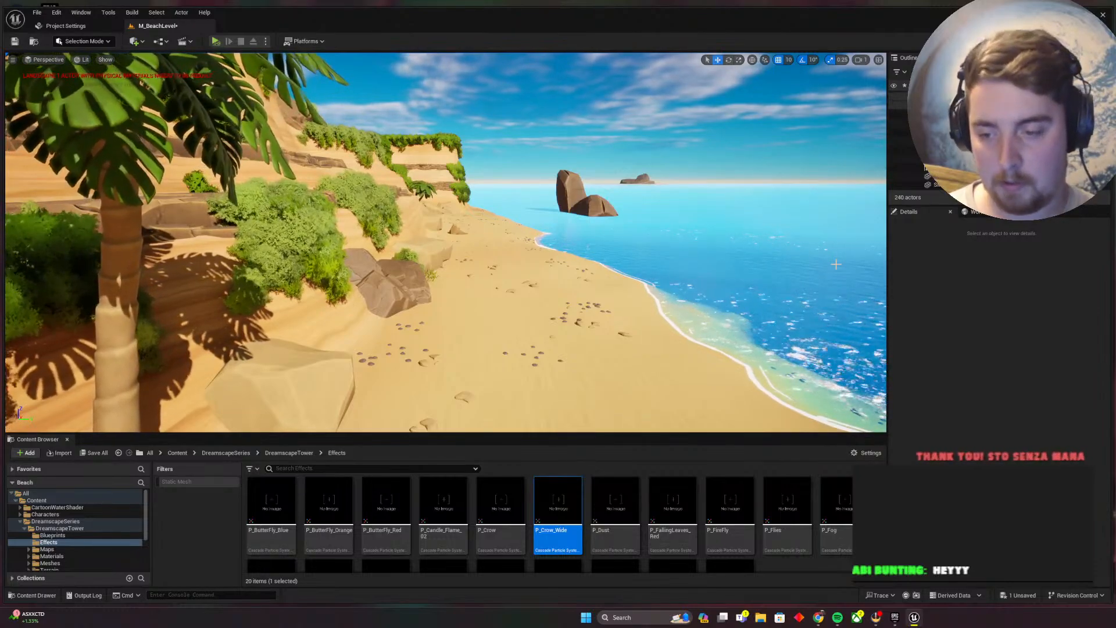
{"action": "key", "text": "ctrl+s"}
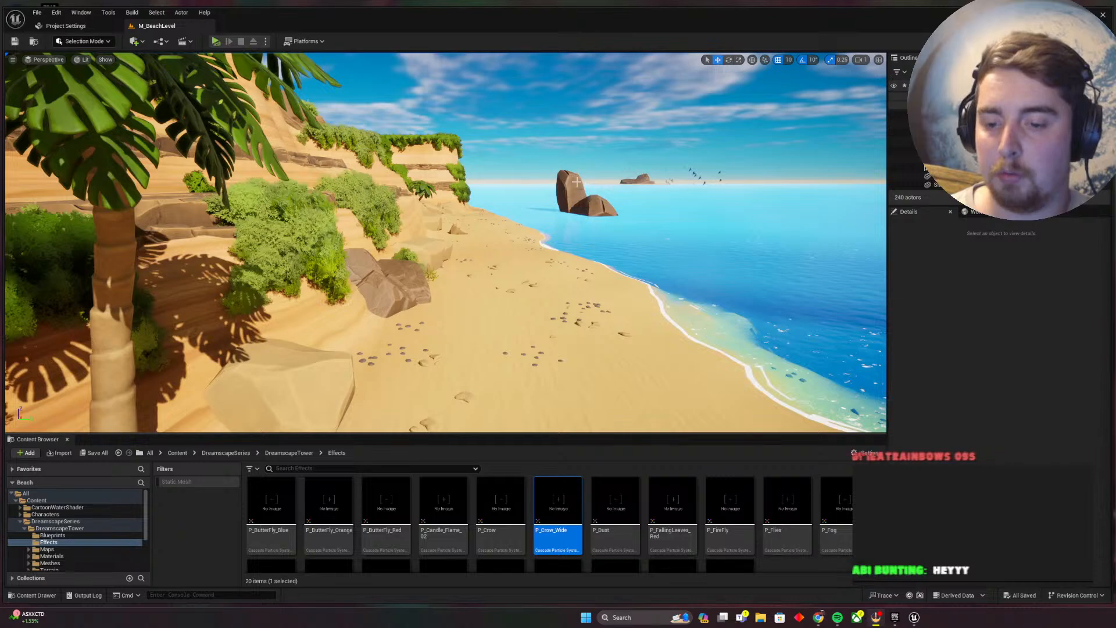
Duplicate a SM_Tree_D_02 bush from the cliff top and carry the copy over to the tall rock in the sea
{"action": "left_click", "coordinate": [272, 453]}
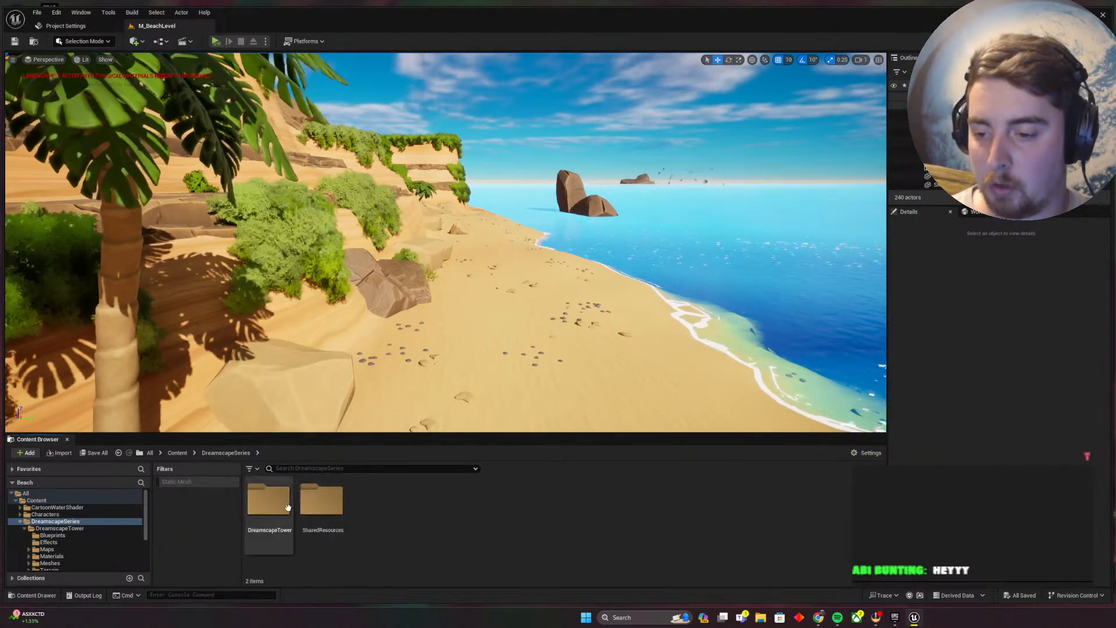
{"action": "mouse_move", "coordinate": [448, 302]}
{"action": "right_mouse_down"}
{"action": "mouse_move", "coordinate": [478, 308]}
{"action": "mouse_move", "coordinate": [469, 307]}
{"action": "right_mouse_up"}
{"action": "key", "text": "w"}
{"action": "key", "text": "w"}
{"action": "left_click", "coordinate": [92, 158]}
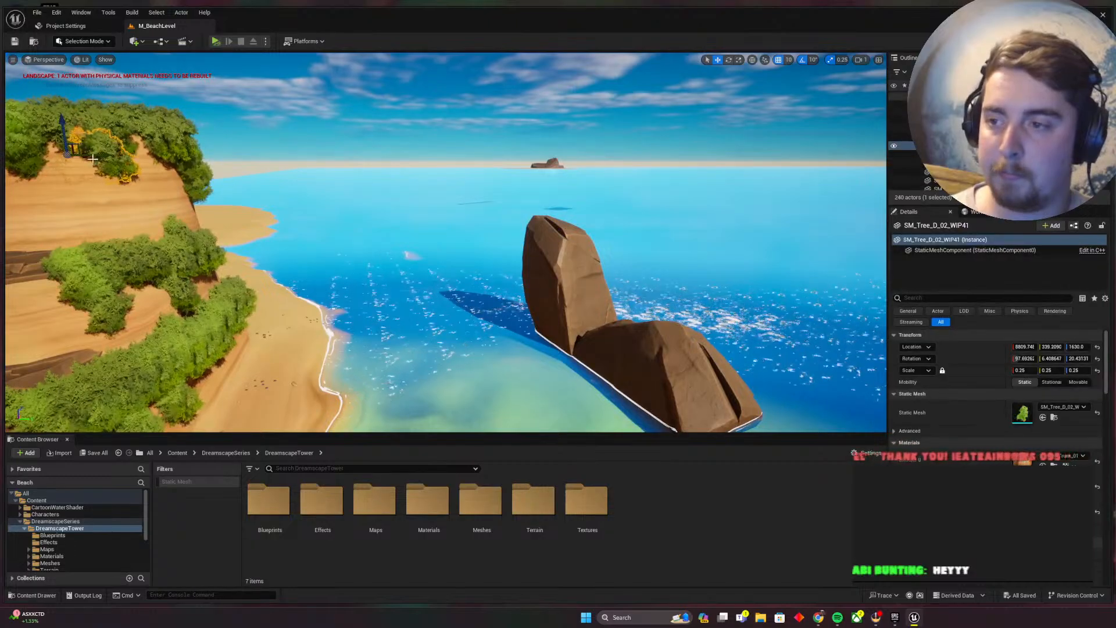
{"action": "left_click_drag", "start_coordinate": [99, 157], "coordinate": [538, 237], "text": "alt"}
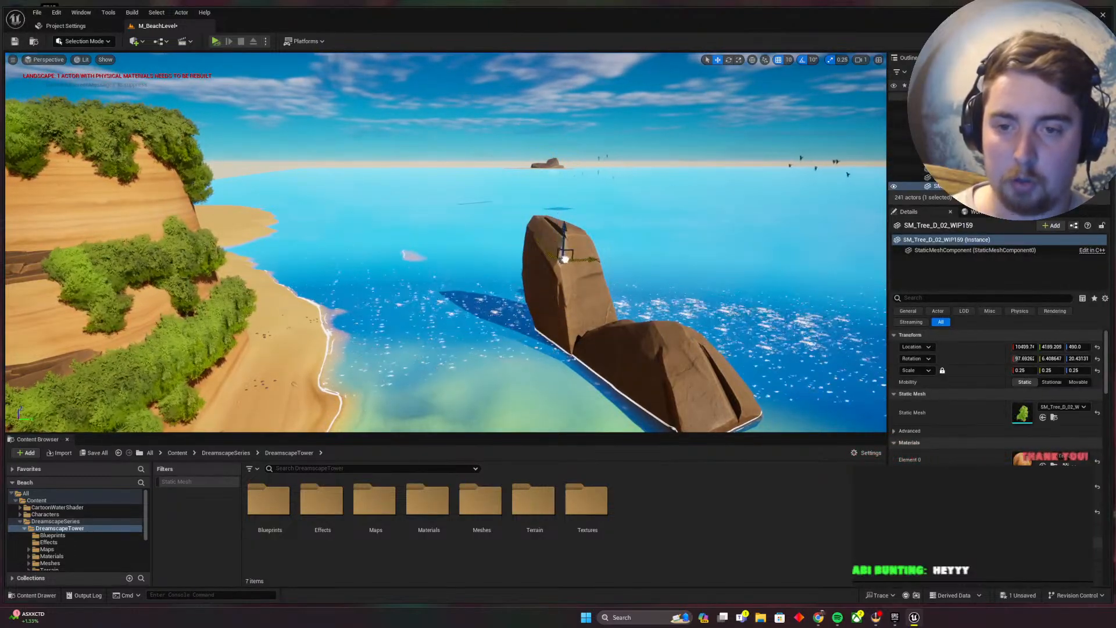
Move the copied bush onto the face of the tall sea rock, at about X 9579, Z 730
{"action": "left_click_drag", "start_coordinate": [566, 228], "coordinate": [565, 234]}
{"action": "key", "text": "w"}
{"action": "right_click_drag", "start_coordinate": [566, 234], "coordinate": [526, 303]}
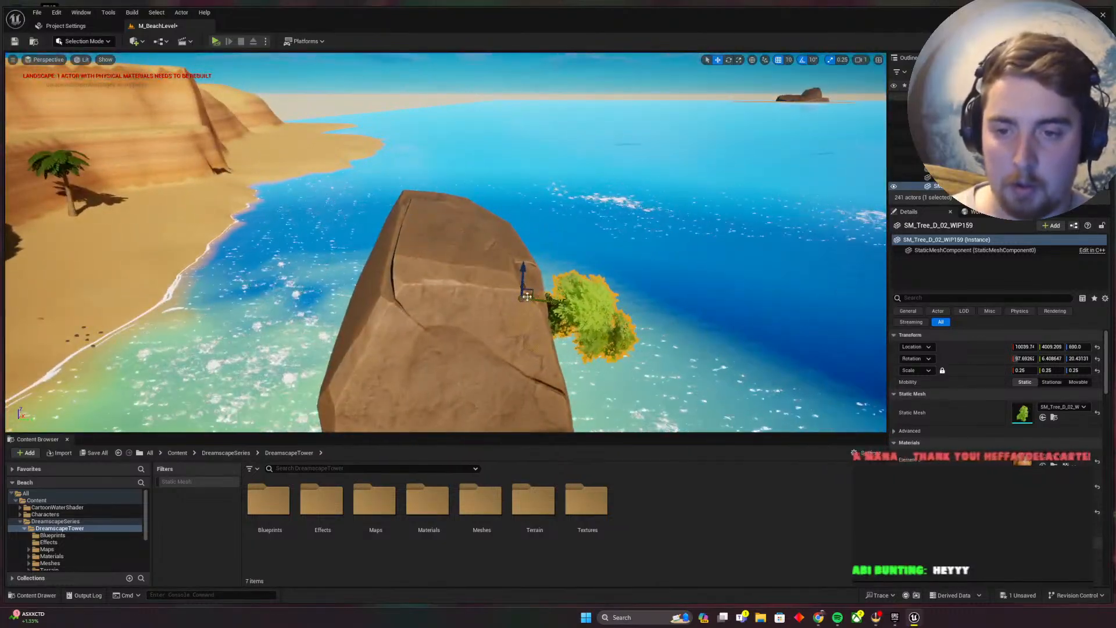
{"action": "left_click_drag", "start_coordinate": [433, 345], "coordinate": [424, 328]}
{"action": "key", "text": "q"}
{"action": "right_click_drag", "start_coordinate": [425, 328], "coordinate": [405, 312]}
{"action": "key", "text": "d"}
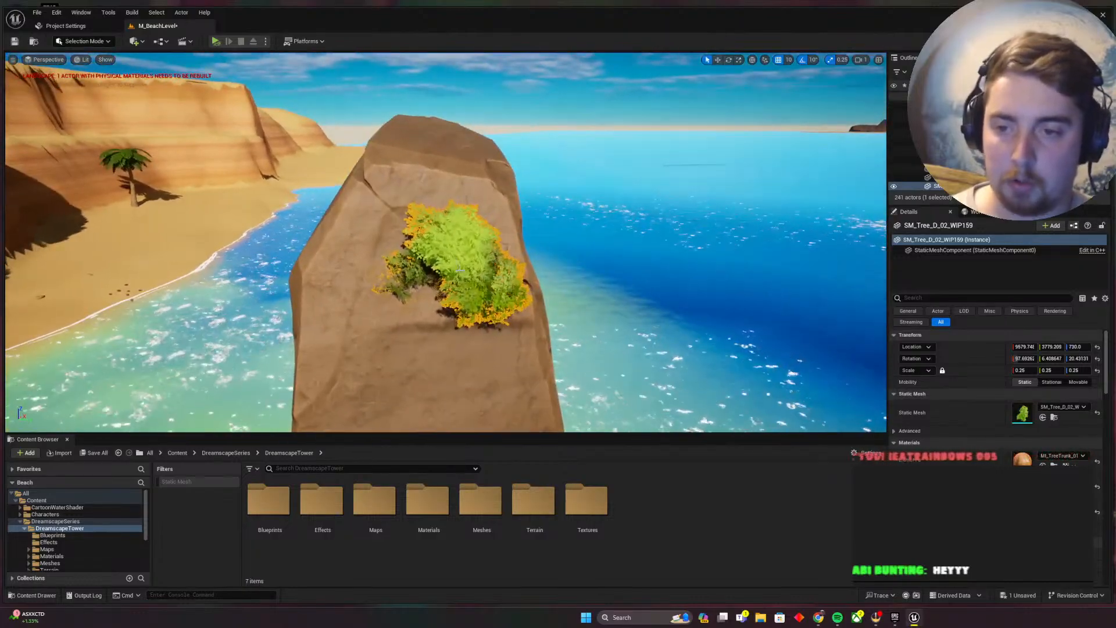
Rotate the bush about Z to about 50°, tuck it against the rock's seaward edge at about X 9719, and save the level
{"action": "key", "text": "e"}
{"action": "left_click_drag", "start_coordinate": [430, 254], "coordinate": [480, 232]}
{"action": "key", "text": "w"}
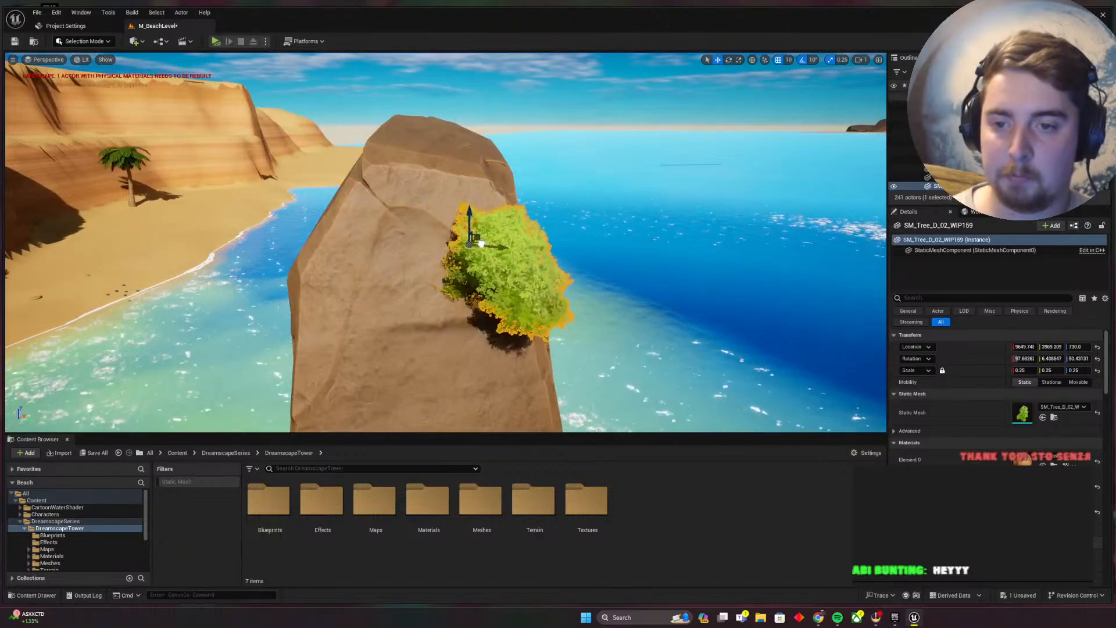
{"action": "key", "text": "Escape"}
{"action": "left_click", "coordinate": [504, 262]}
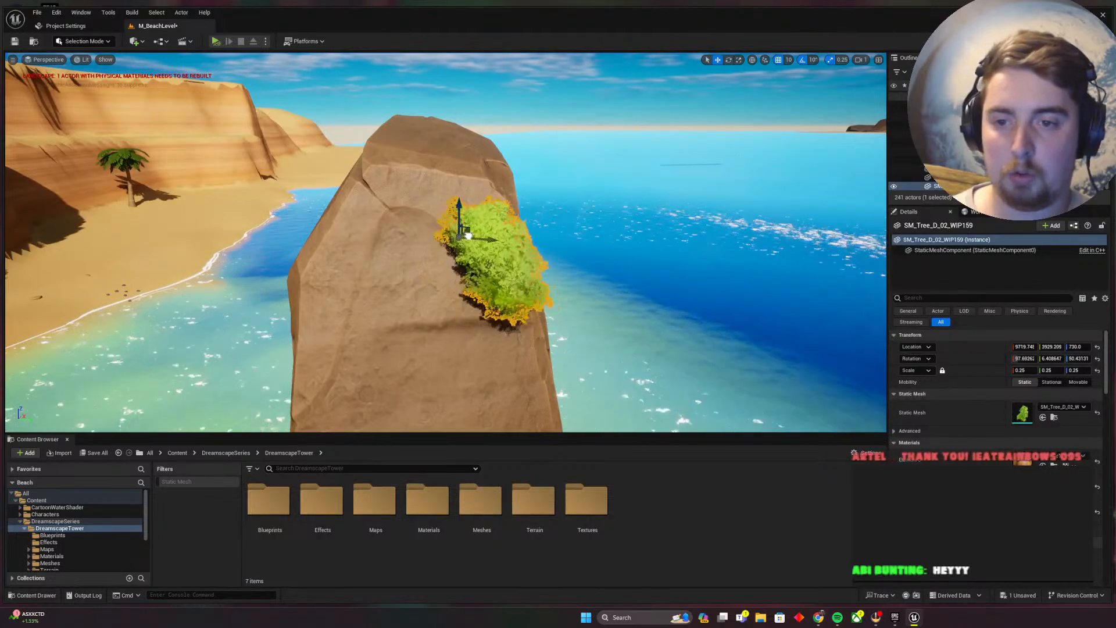
{"action": "key", "text": "Escape"}
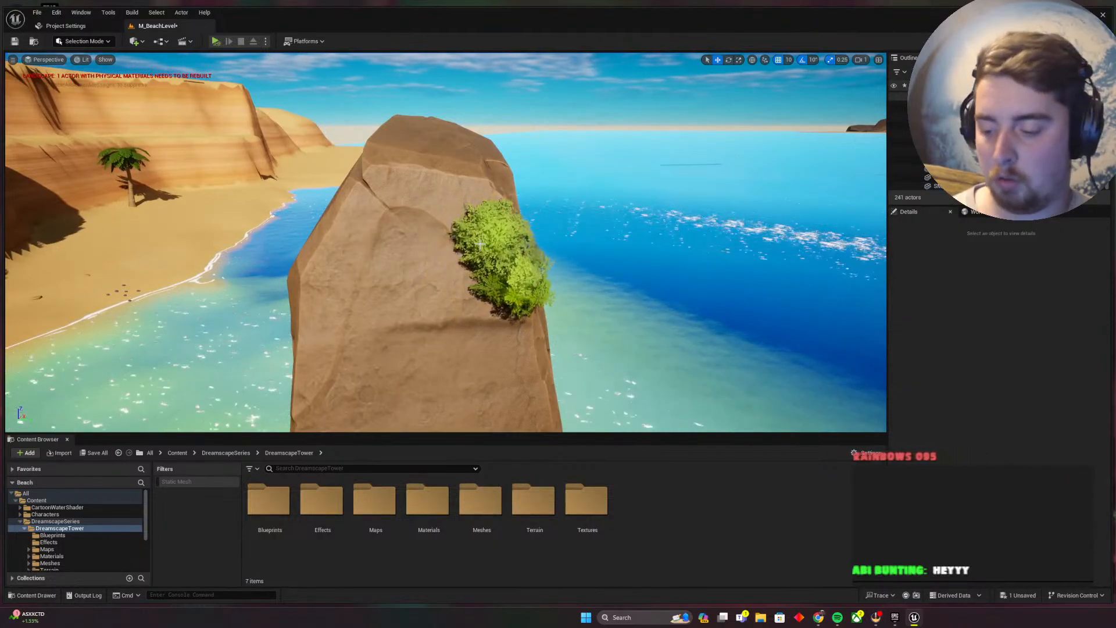
{"action": "key", "text": "ctrl+s"}
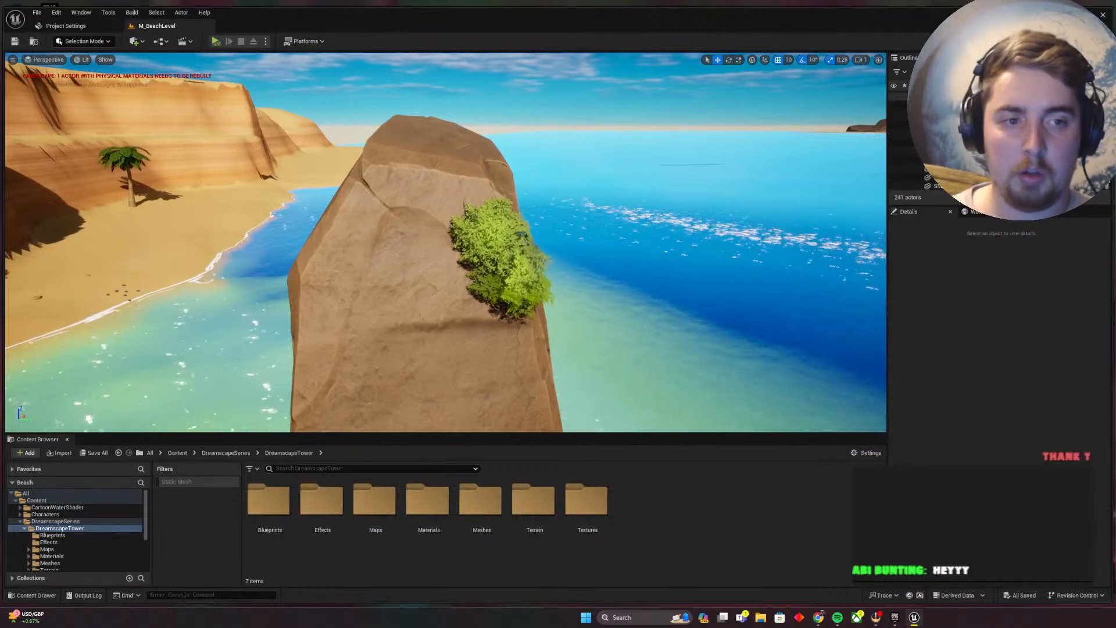
Return to the beach by focusing on the DirectionalLight and check the bush on the sea rock in game view
{"action": "left_click", "coordinate": [899, 114]}
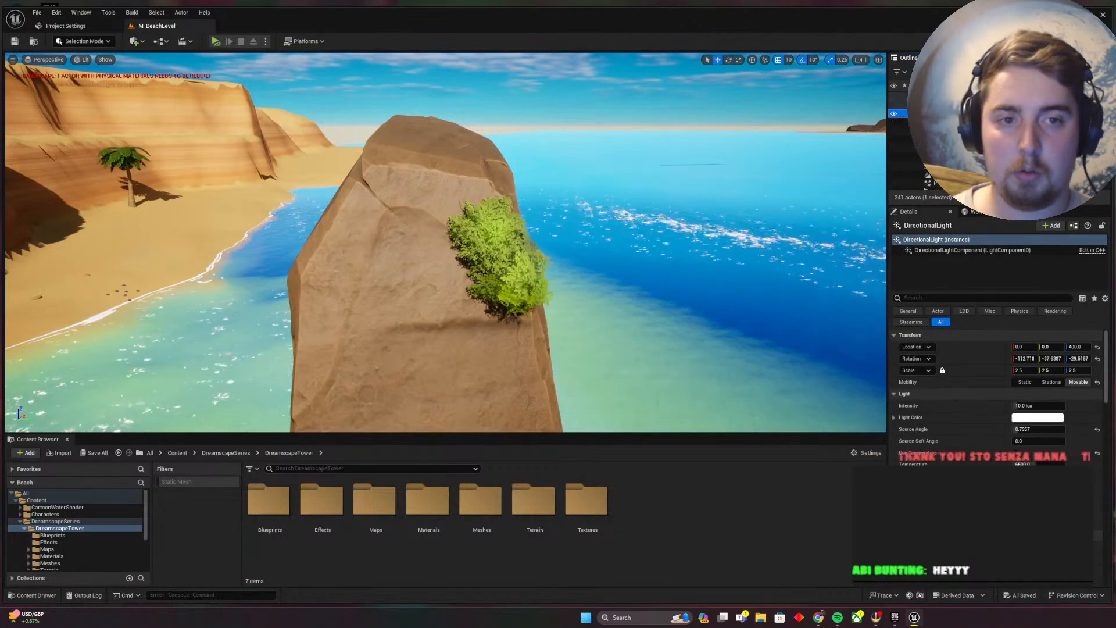
{"action": "key", "text": "f"}
{"action": "key", "text": "s"}
{"action": "right_click_drag", "start_coordinate": [446, 243], "coordinate": [489, 230]}
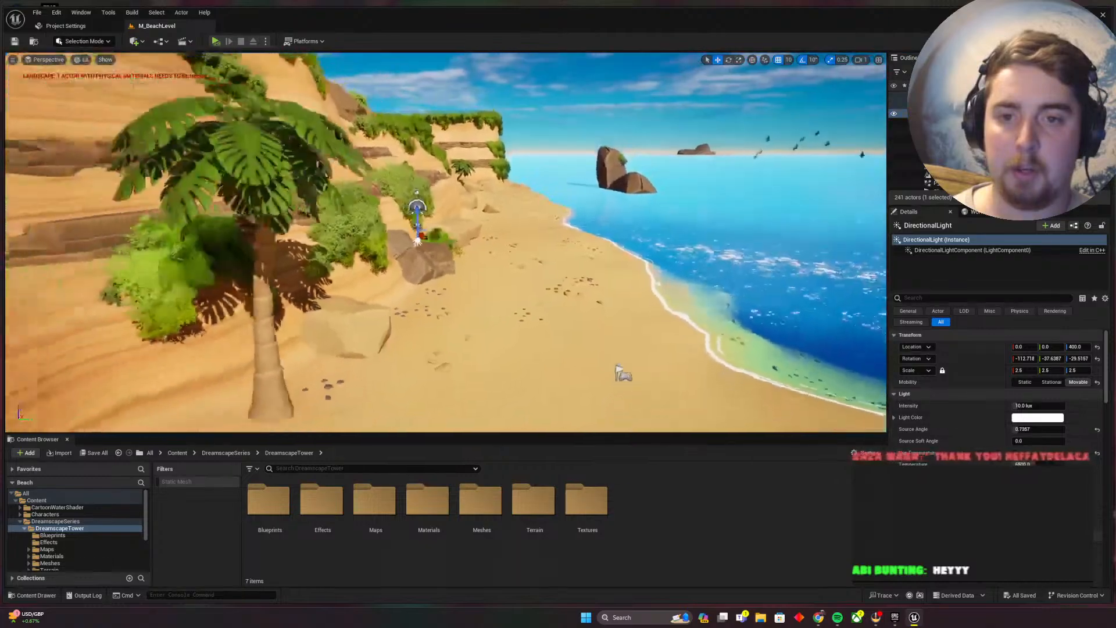
{"action": "right_click_drag", "start_coordinate": [616, 201], "coordinate": [616, 202]}
{"action": "key", "text": "w"}
{"action": "key", "text": "Escape"}
{"action": "key", "text": "g"}
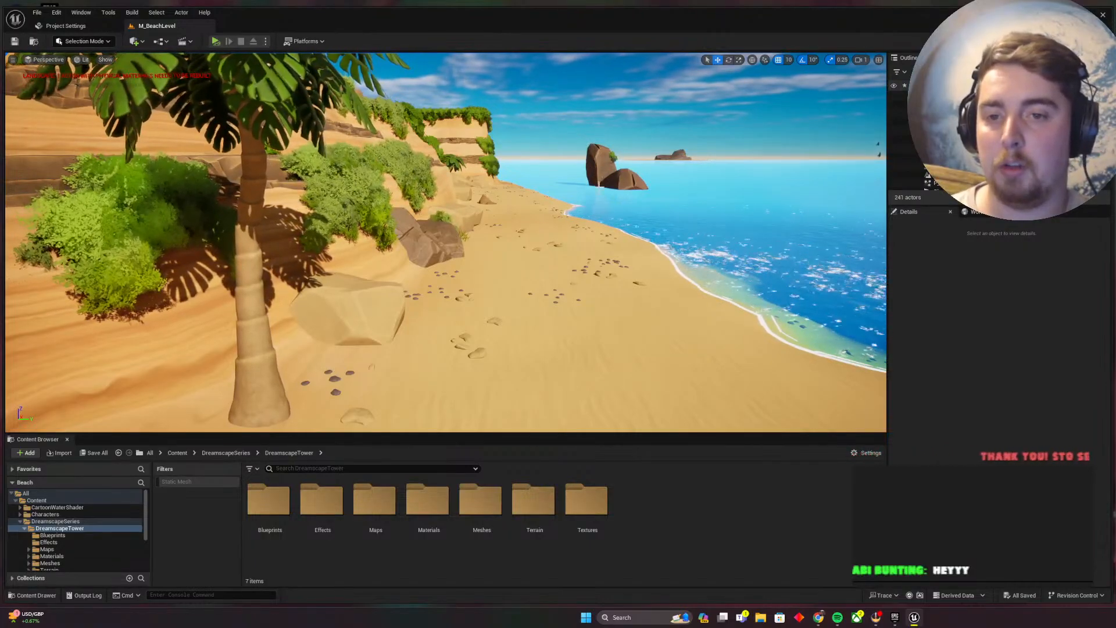
Duplicate the sea rock's bush and place the copy lower down, toward the rock's shore-side edge
{"action": "key", "text": "w"}
{"action": "mouse_move", "coordinate": [600, 184]}
{"action": "right_mouse_down"}
{"action": "mouse_move", "coordinate": [632, 195]}
{"action": "mouse_move", "coordinate": [619, 196]}
{"action": "right_mouse_up"}
{"action": "key", "text": "e"}
{"action": "key", "text": "w"}
{"action": "key", "text": "w"}
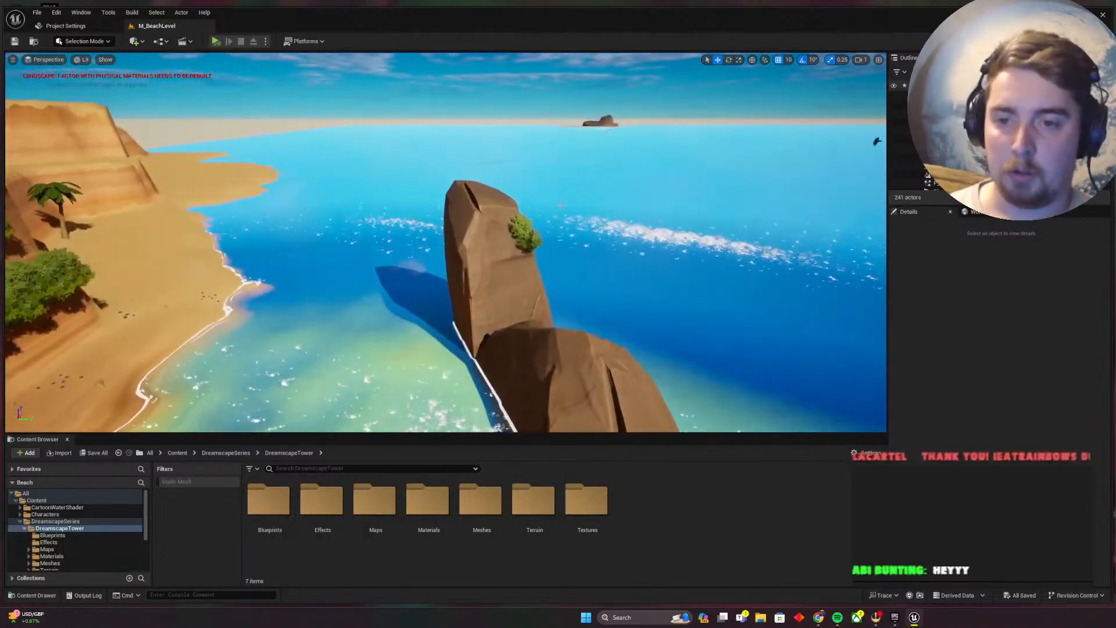
{"action": "left_click", "coordinate": [525, 234]}
{"action": "left_click_drag", "start_coordinate": [507, 217], "coordinate": [458, 253], "text": "alt"}
Rotate the lower bush about Z to about 110° and settle it against the rock's shore-side edge at about X 9569
{"action": "key", "text": "w"}
{"action": "right_click_drag", "start_coordinate": [461, 229], "coordinate": [432, 230]}
{"action": "key", "text": "e"}
{"action": "left_click_drag", "start_coordinate": [432, 230], "coordinate": [483, 212]}
{"action": "key", "text": "w"}
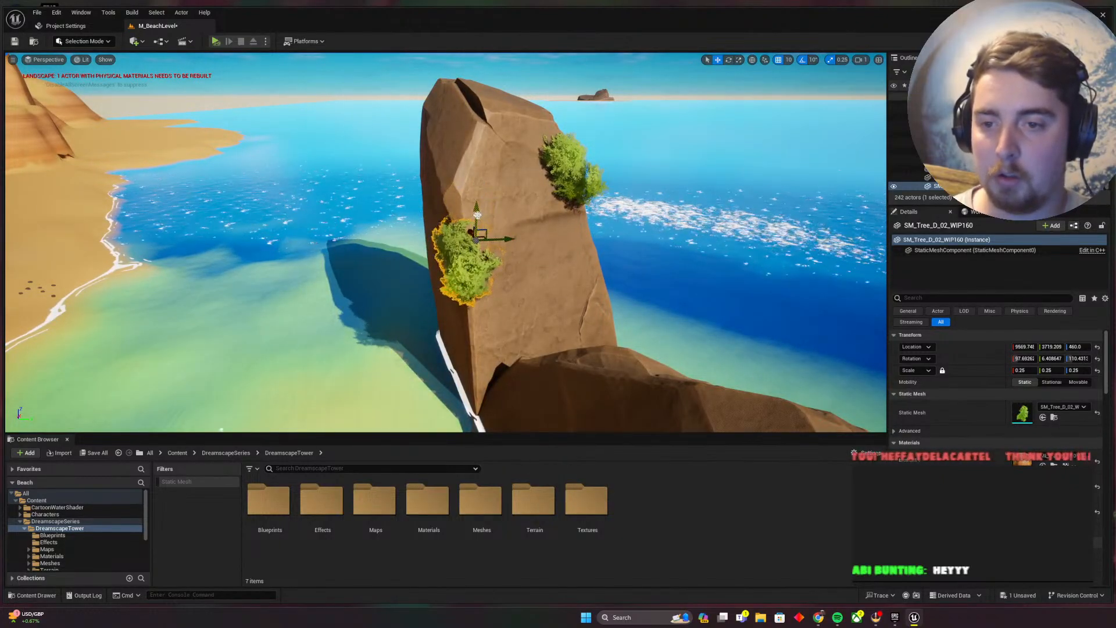
{"action": "key", "text": "Escape"}
{"action": "left_click", "coordinate": [474, 262]}
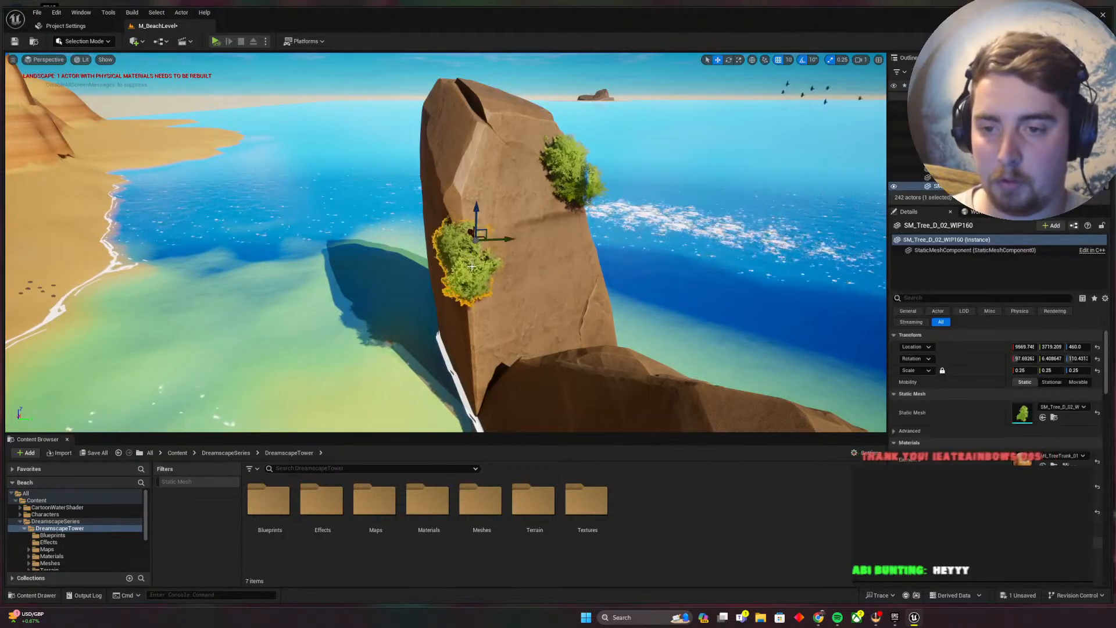
Scale the lower bush uniformly to 0.2 and shift it out of the rock to about X 9499
{"action": "left_click", "coordinate": [1024, 370]}
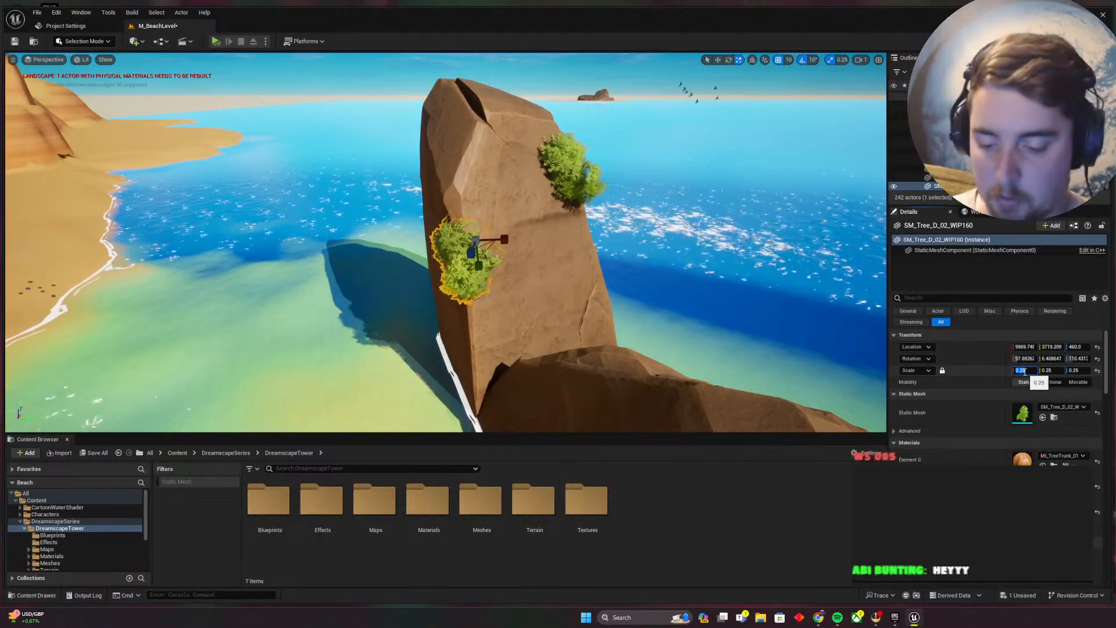
{"action": "type", "text": "0.2"}
{"action": "key", "text": "Return"}
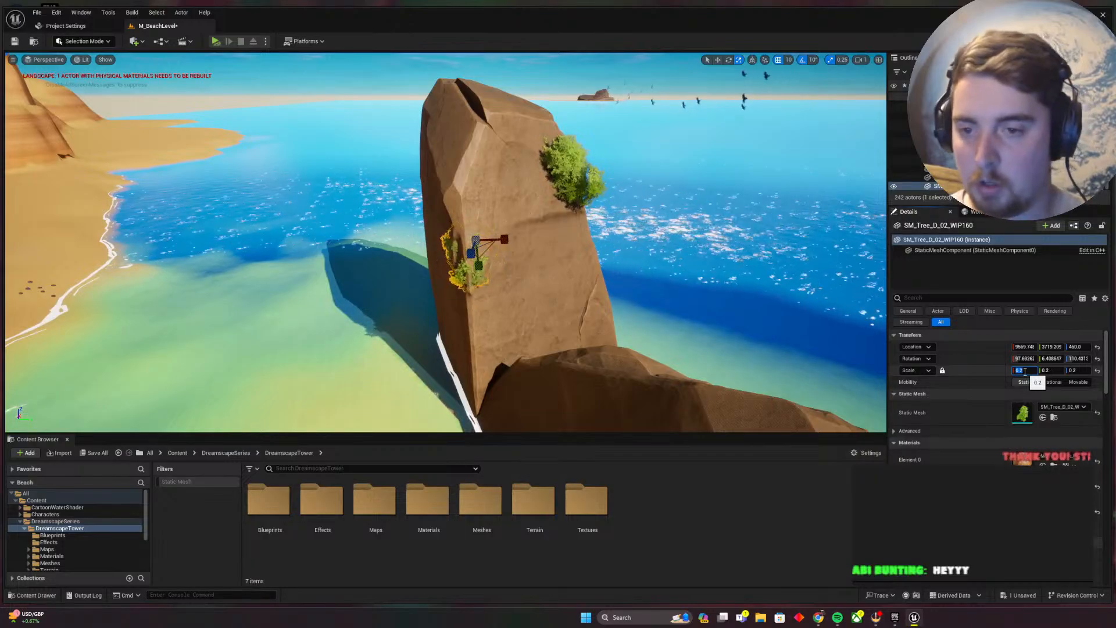
{"action": "right_click_drag", "start_coordinate": [579, 268], "coordinate": [570, 303]}
{"action": "key", "text": "w"}
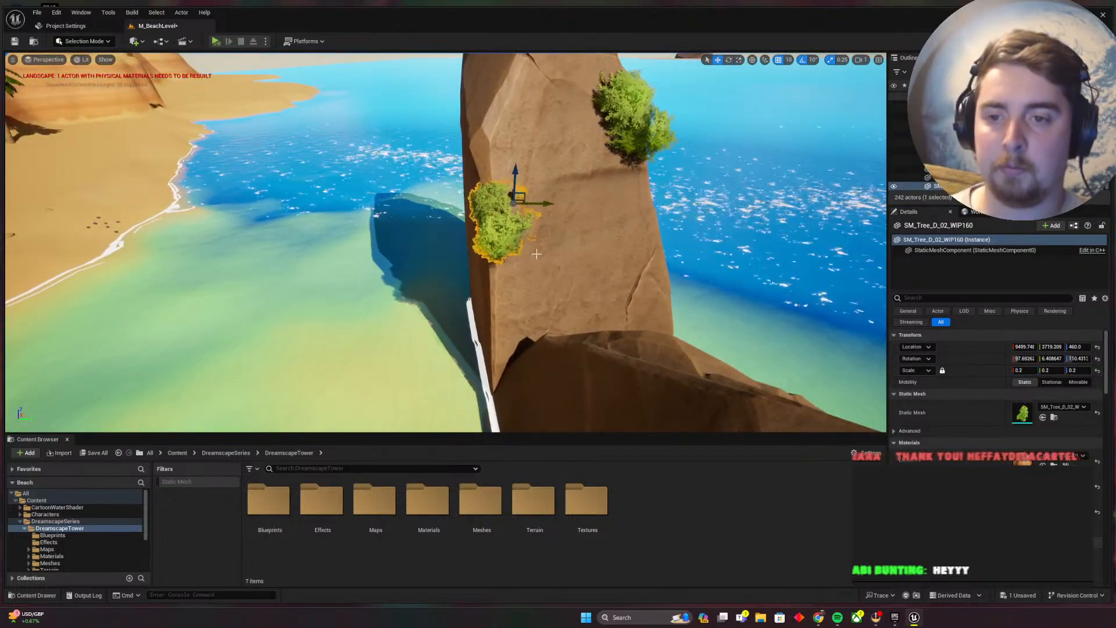
{"action": "key", "text": "Escape"}
Rotate the lower bush by -10° about Z to follow the rock face and save the level
{"action": "left_click", "coordinate": [633, 292]}
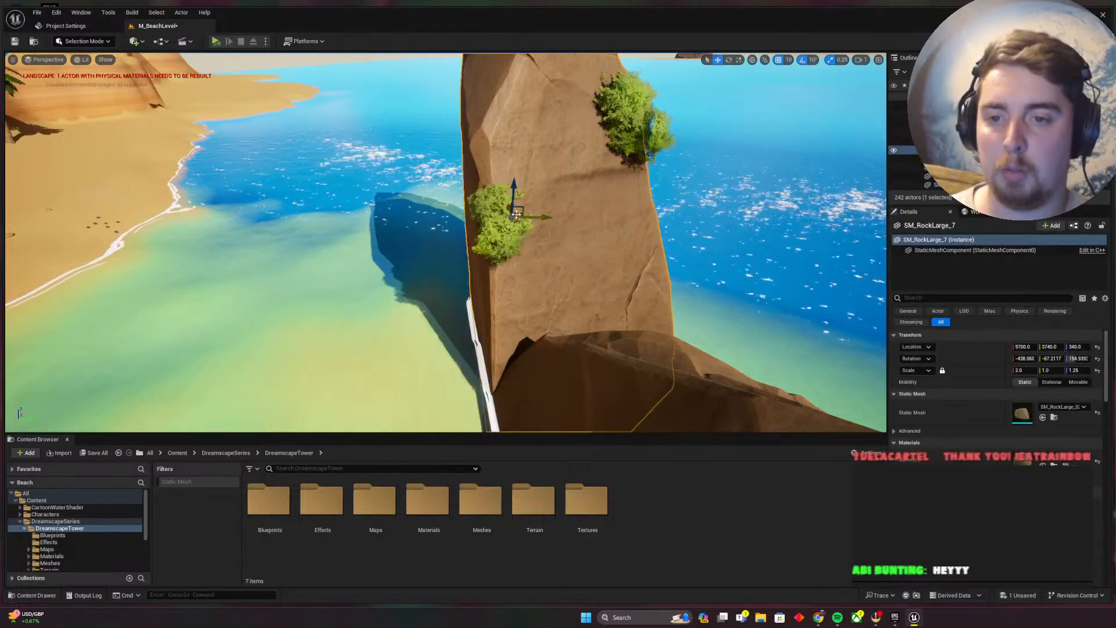
{"action": "left_click", "coordinate": [498, 228]}
{"action": "key", "text": "e"}
{"action": "left_click_drag", "start_coordinate": [517, 219], "coordinate": [505, 219]}
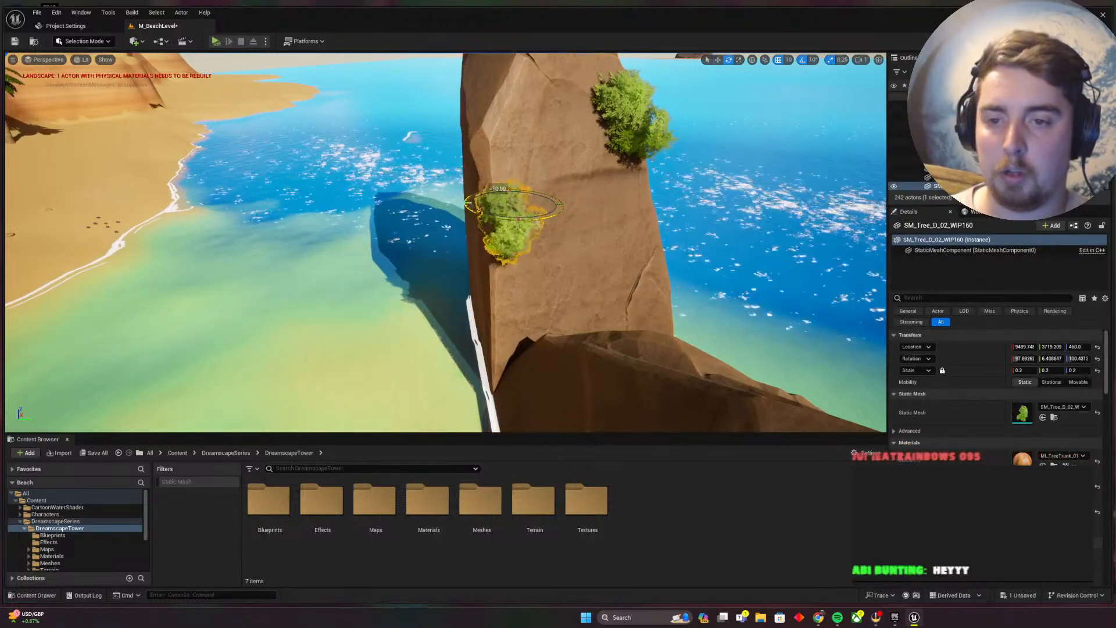
{"action": "key", "text": "w"}
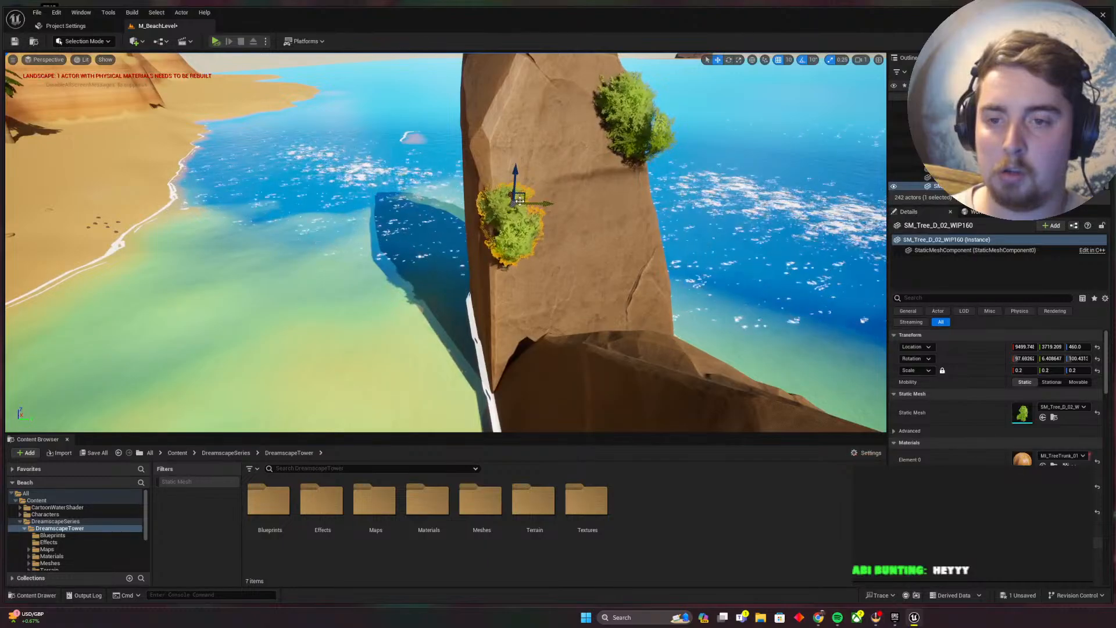
{"action": "right_click_drag", "start_coordinate": [498, 226], "coordinate": [514, 222]}
{"action": "key", "text": "Escape"}
{"action": "key", "text": "ctrl+s"}
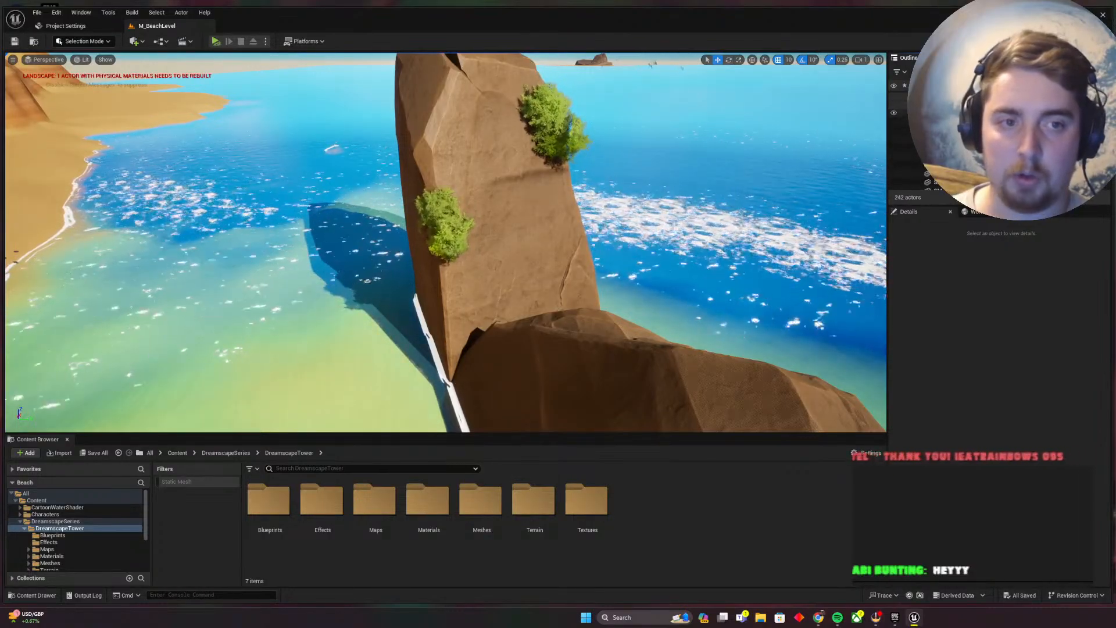
Go back to the beach by focusing on the DirectionalLight and check both bushes on the sea rock in game view
{"action": "double_click", "coordinate": [945, 113]}
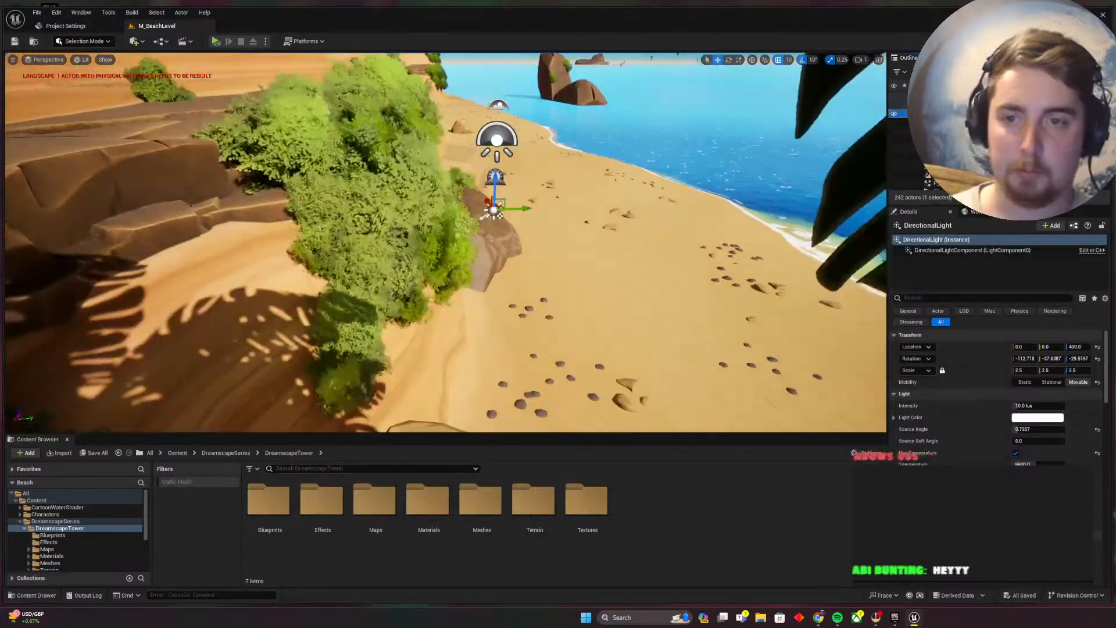
{"action": "right_click_drag", "start_coordinate": [726, 244], "coordinate": [802, 224]}
{"action": "key", "text": "s"}
{"action": "key", "text": "w"}
{"action": "key", "text": "Escape"}
{"action": "key", "text": "g"}
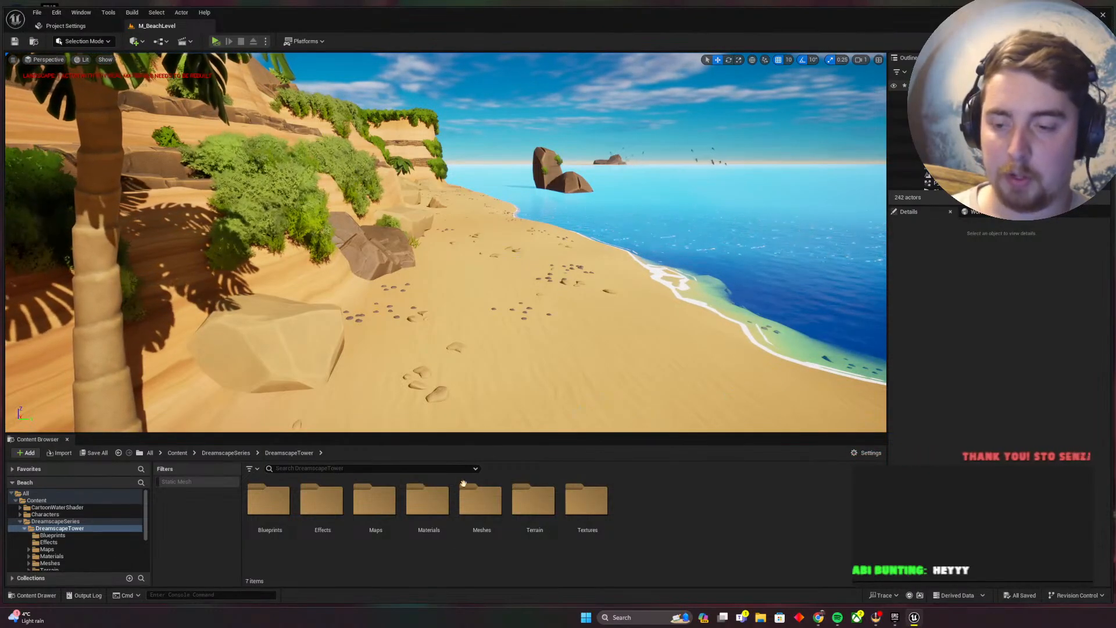
Add P_ButterFly_Blue from the Effects folder beside the cliff, move it to about X -360, Y 140, Z 500, and check it in game view
{"action": "double_click", "coordinate": [321, 500]}
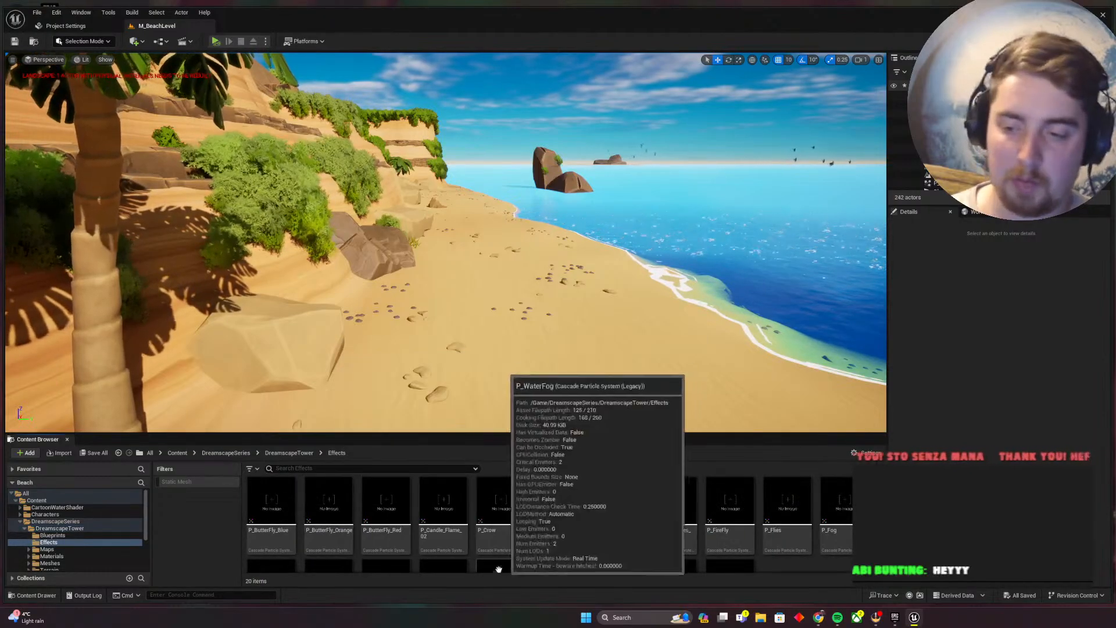
{"action": "left_click_drag", "start_coordinate": [271, 506], "coordinate": [439, 182]}
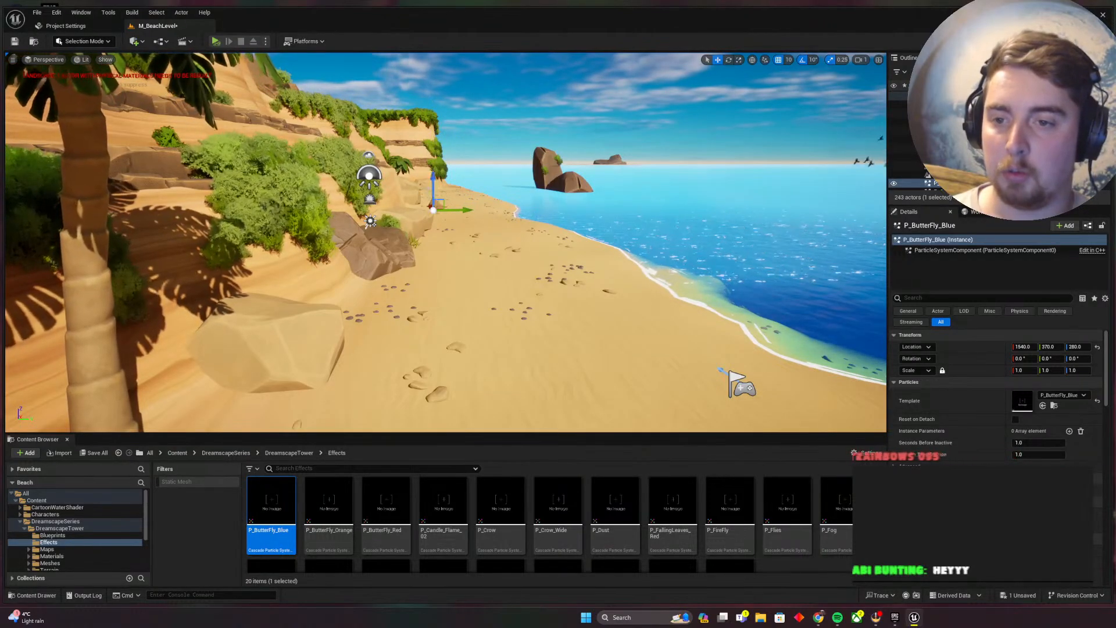
{"action": "right_click_drag", "start_coordinate": [439, 182], "coordinate": [453, 182]}
{"action": "left_click_drag", "start_coordinate": [419, 206], "coordinate": [389, 218]}
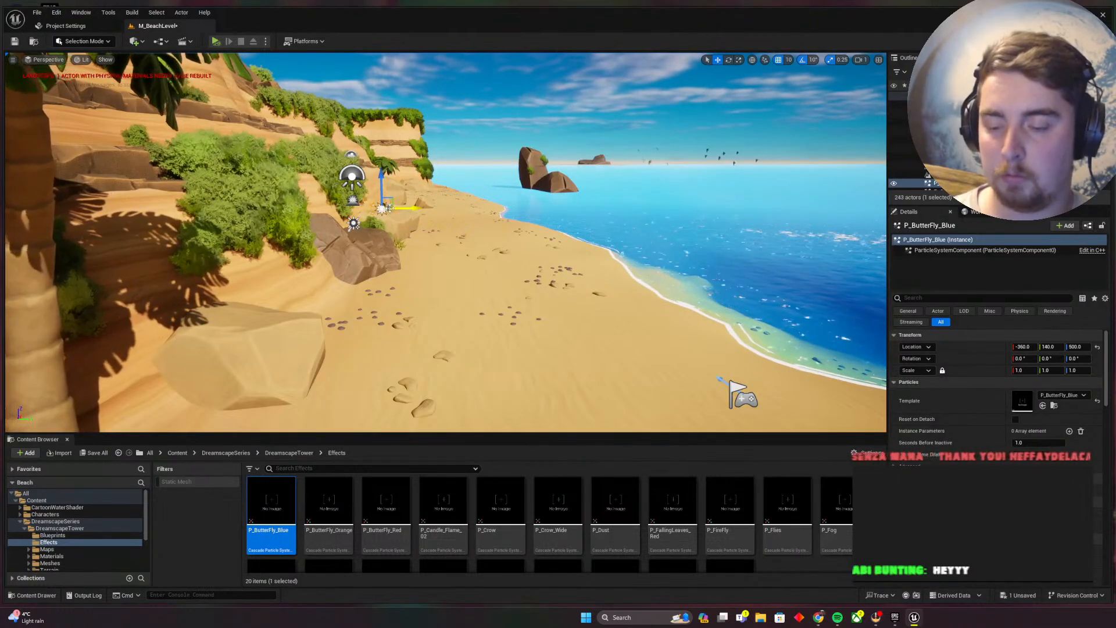
{"action": "key", "text": "Escape"}
{"action": "key", "text": "g"}
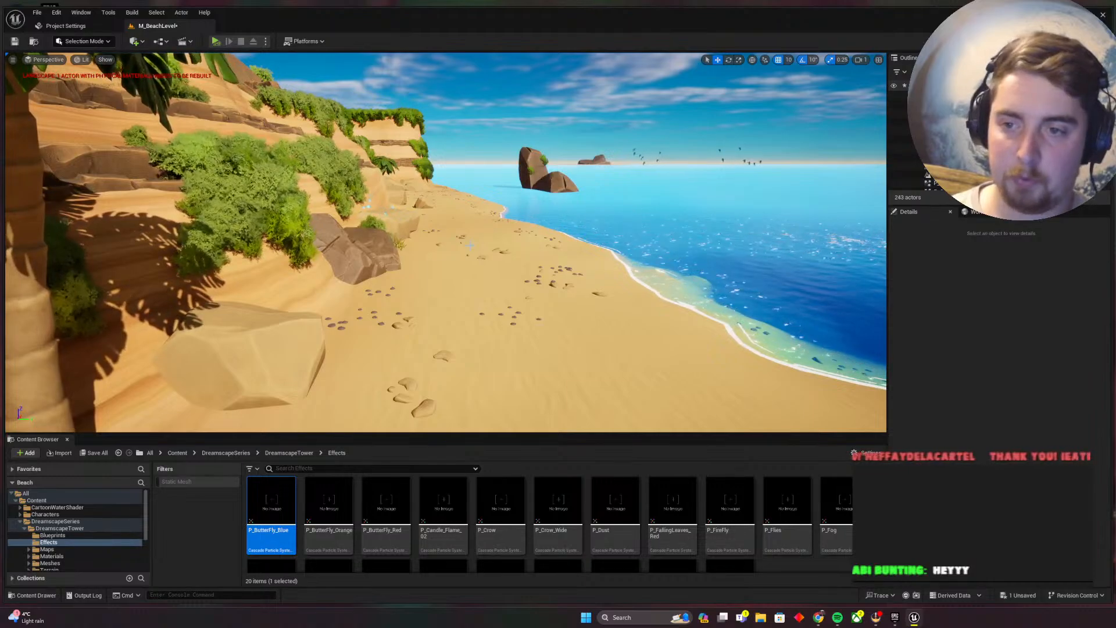
Examine the blue butterflies up close around the cliff bush in game view
{"action": "key", "text": "w"}
{"action": "right_click_drag", "start_coordinate": [470, 246], "coordinate": [358, 265]}
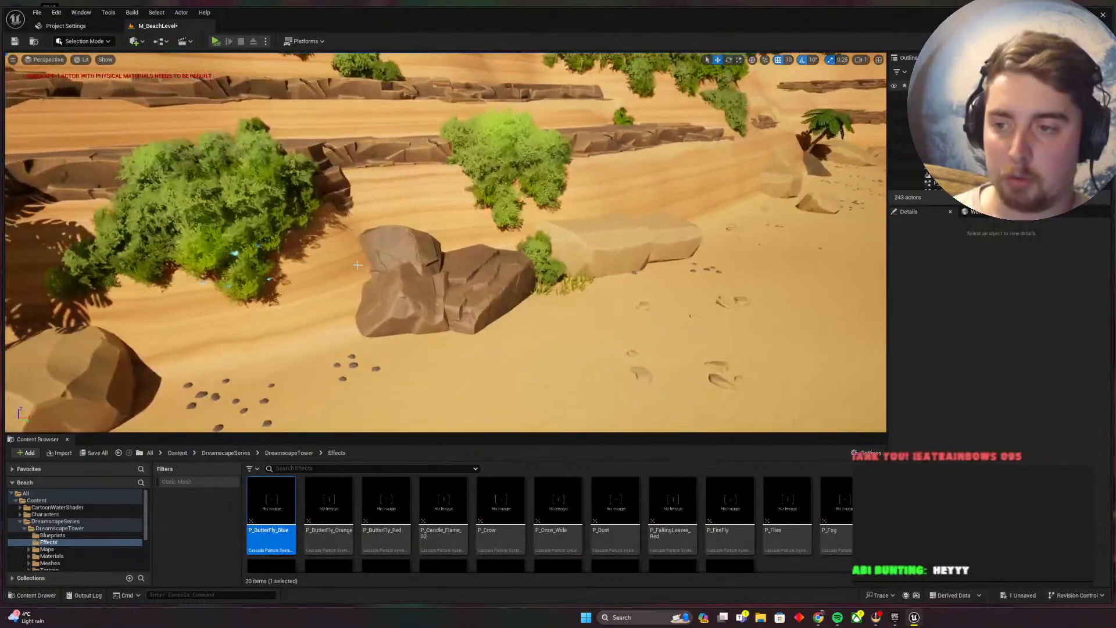
{"action": "left_click", "coordinate": [231, 257]}
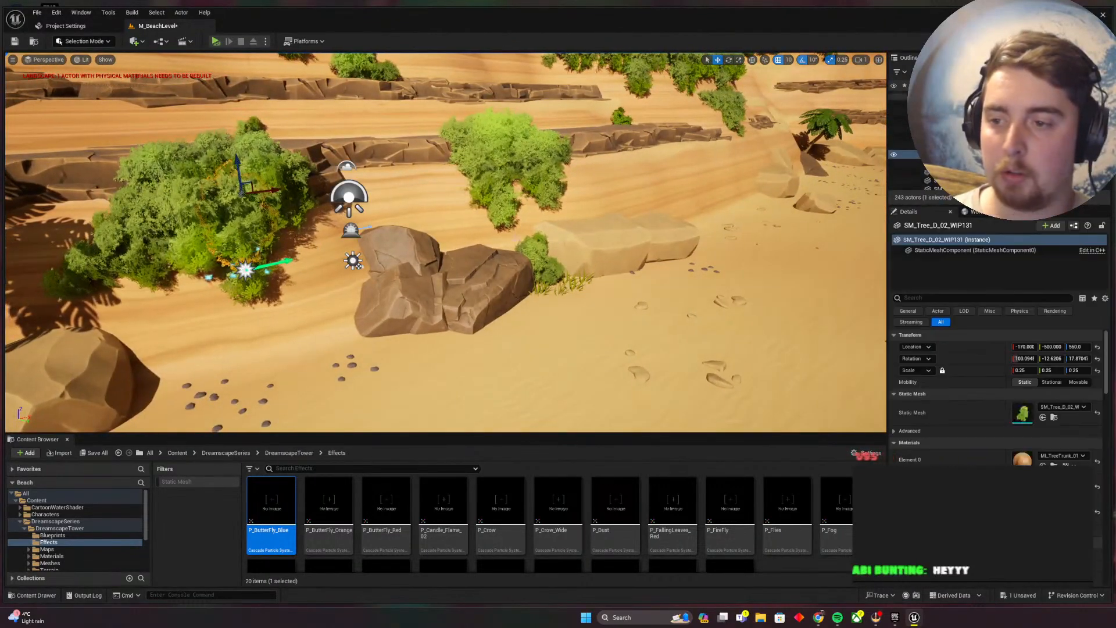
{"action": "key", "text": "Escape"}
{"action": "key", "text": "g"}
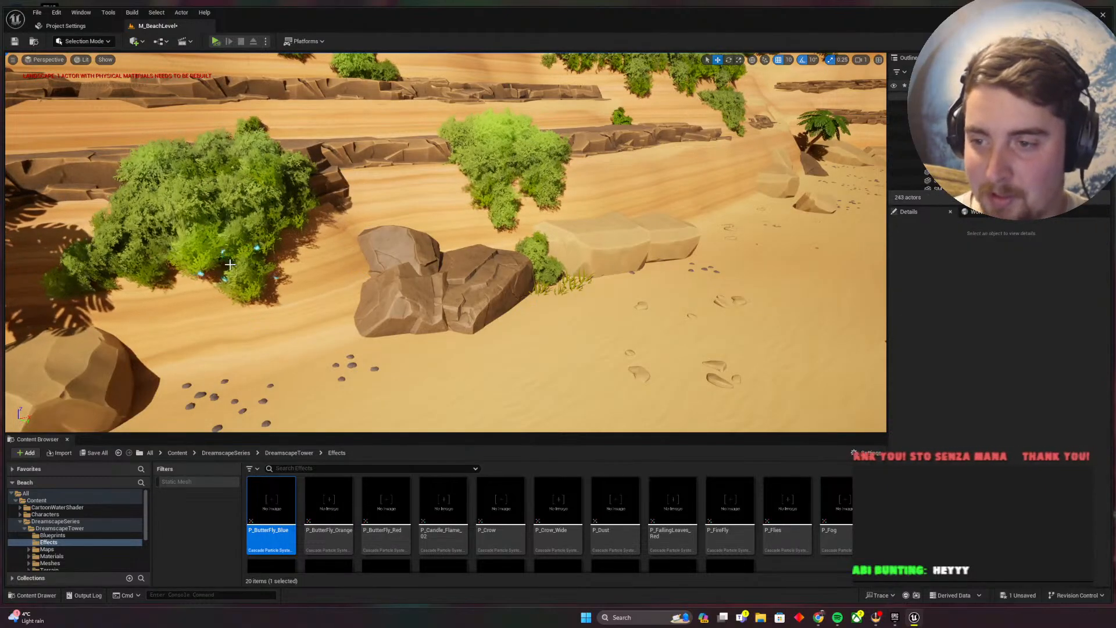
{"action": "right_click_drag", "start_coordinate": [236, 255], "coordinate": [234, 255]}
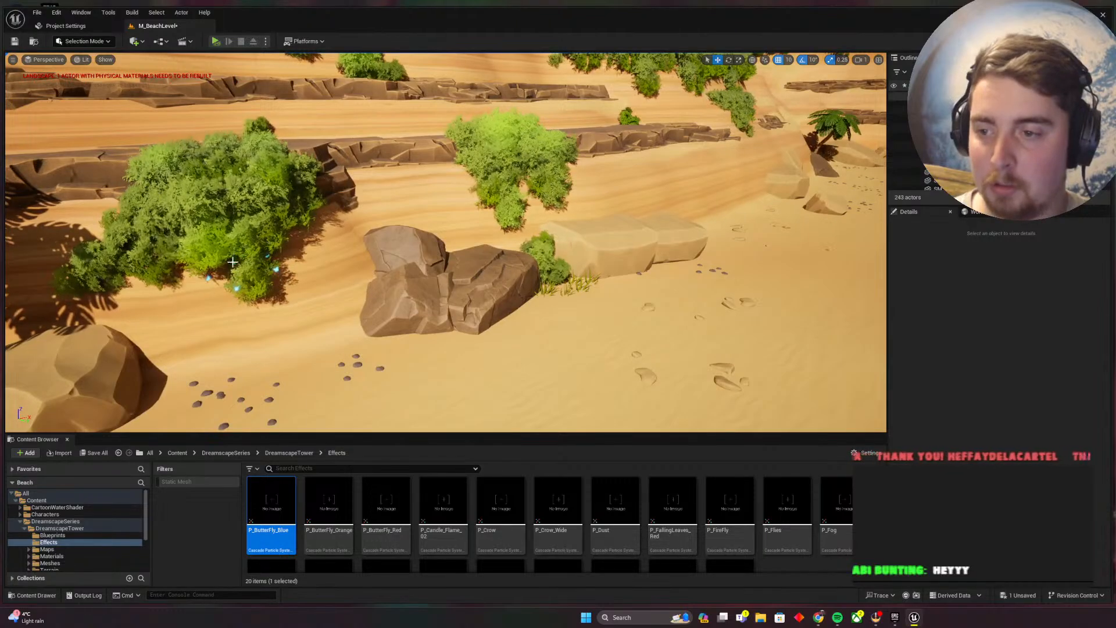
Move the blue butterfly effect from the near bush to the cliff beside the farther rocks and check it from down the beach
{"action": "left_click", "coordinate": [234, 263]}
{"action": "left_click", "coordinate": [251, 268]}
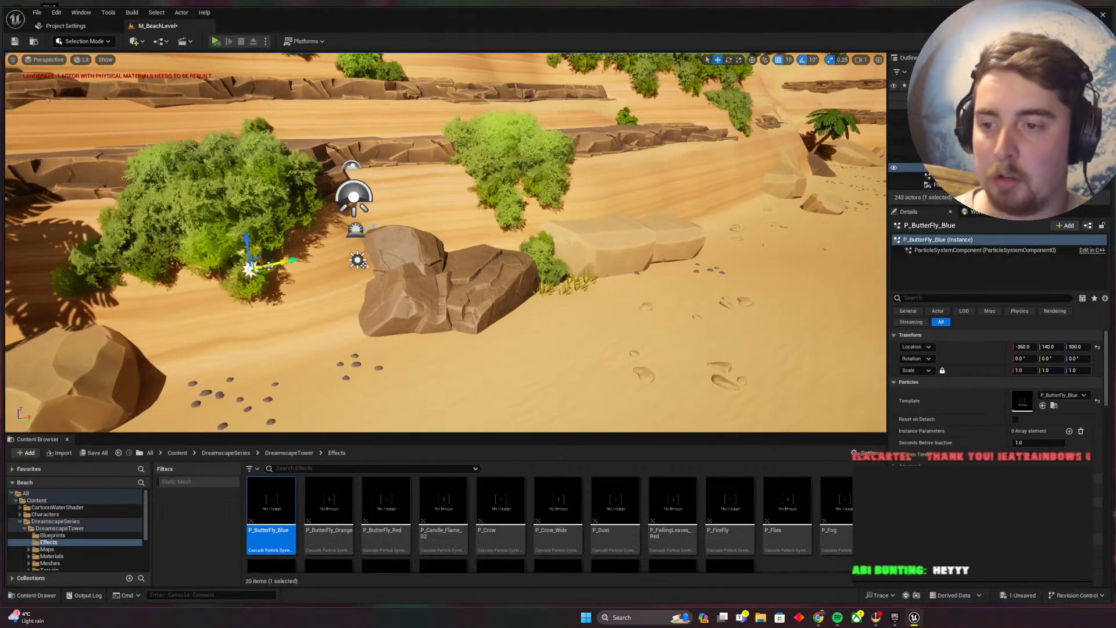
{"action": "key", "text": "w"}
{"action": "right_click_drag", "start_coordinate": [551, 207], "coordinate": [509, 233]}
{"action": "left_click_drag", "start_coordinate": [348, 204], "coordinate": [438, 297]}
{"action": "key", "text": "s"}
{"action": "right_click_drag", "start_coordinate": [437, 297], "coordinate": [534, 261]}
{"action": "key", "text": "Escape"}
{"action": "key", "text": "d"}
{"action": "right_click_drag", "start_coordinate": [527, 372], "coordinate": [525, 362]}
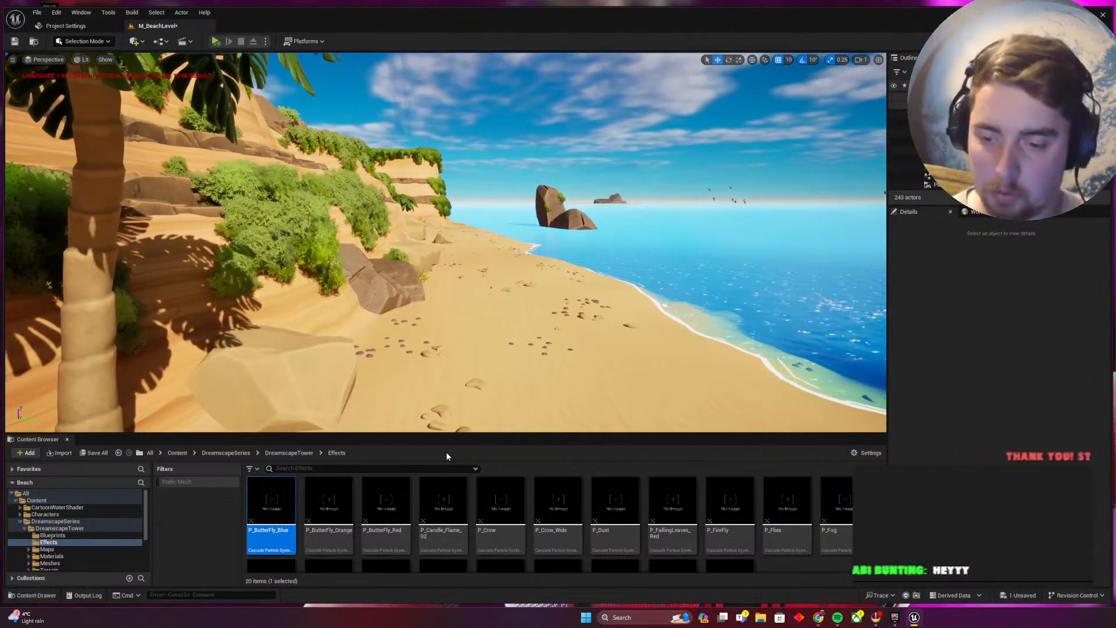
Add P_ButterFly_Orange beside the farther cliff rocks at X 790, Y 80, Z 380, and check it in game view
{"action": "left_click", "coordinate": [328, 511]}
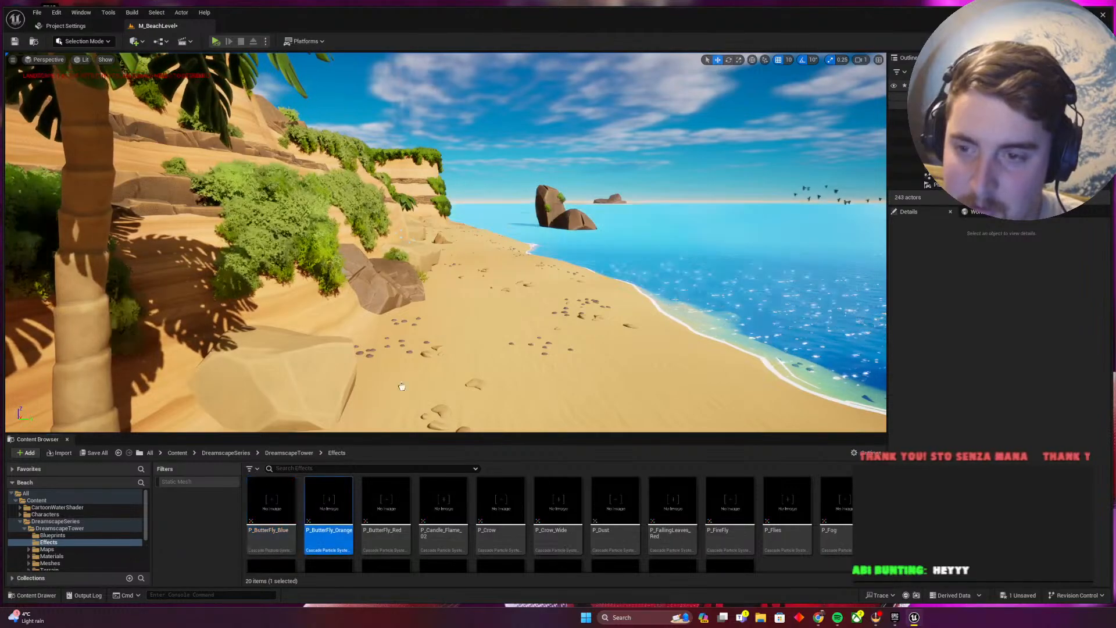
{"action": "left_click_drag", "start_coordinate": [402, 253], "coordinate": [402, 253]}
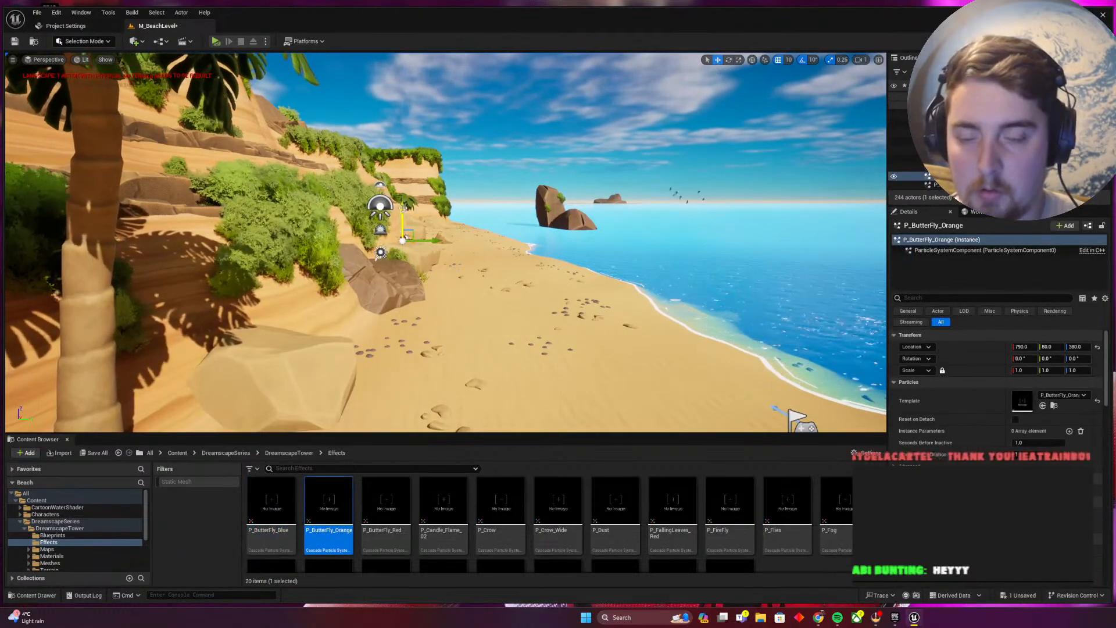
{"action": "key", "text": "Escape"}
{"action": "key", "text": "g"}
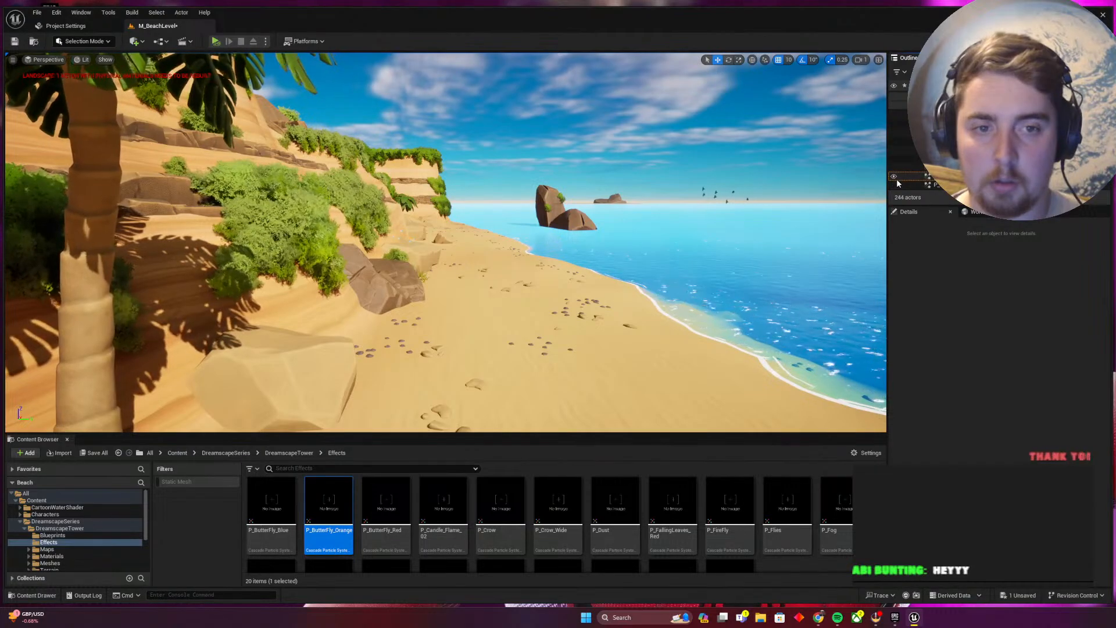
Scale the P_ButterFly_Blue effect uniformly to 2.0
{"action": "left_click", "coordinate": [912, 167]}
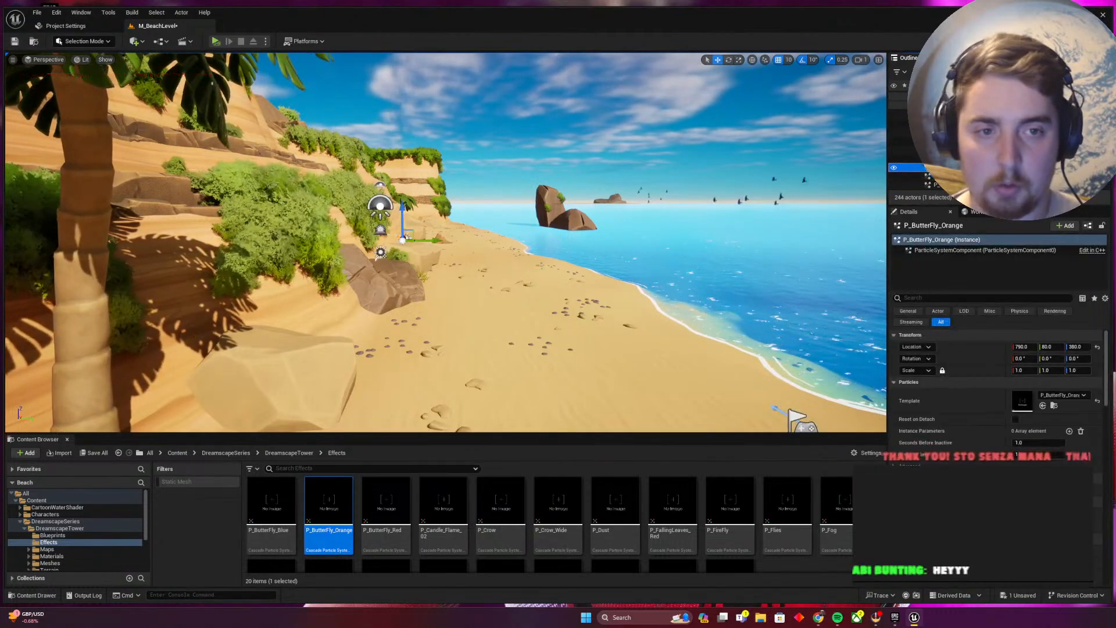
{"action": "left_click", "coordinate": [1023, 370]}
{"action": "type", "text": "2"}
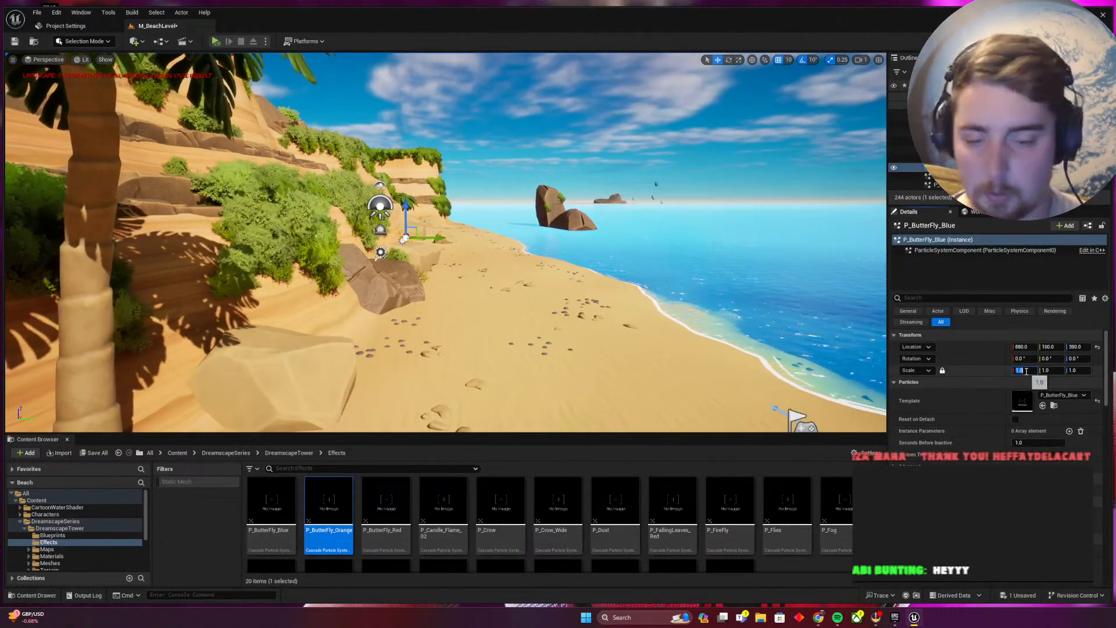
{"action": "key", "text": "Return"}
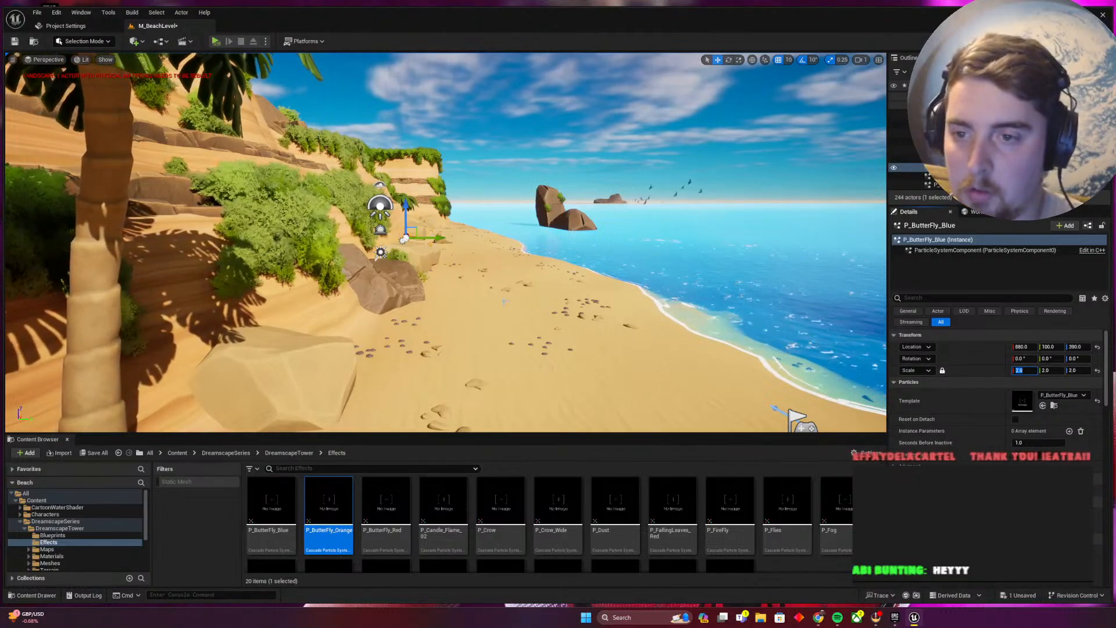
Delete the P_ButterFly_Orange effect from the beach and save the level
{"action": "right_click_drag", "start_coordinate": [814, 261], "coordinate": [805, 273]}
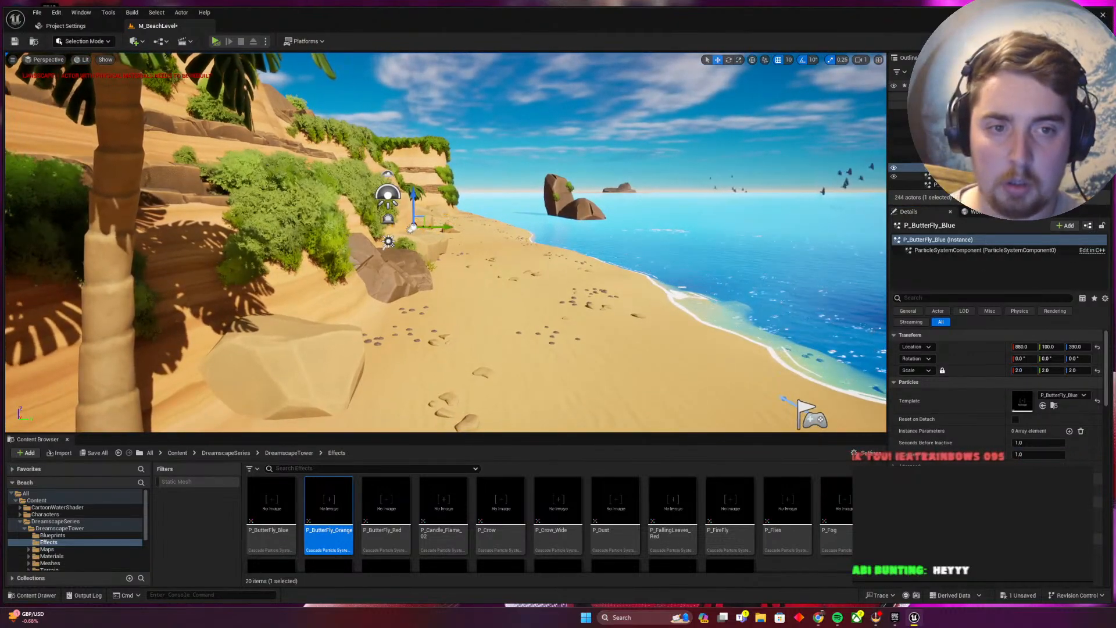
{"action": "key", "text": "Delete"}
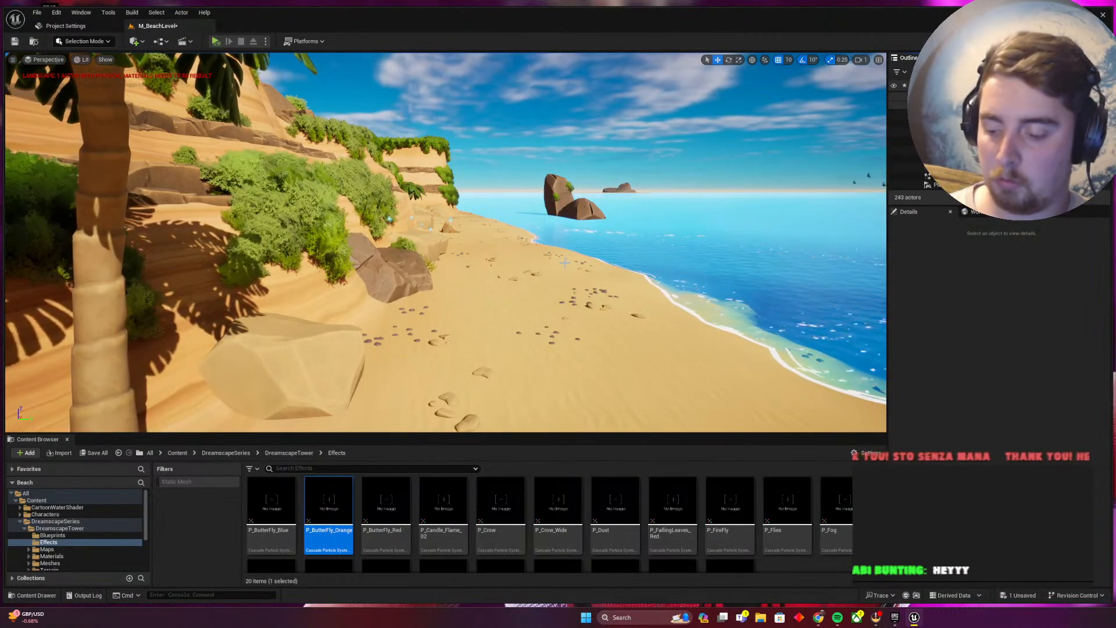
{"action": "key", "text": "ctrl+s"}
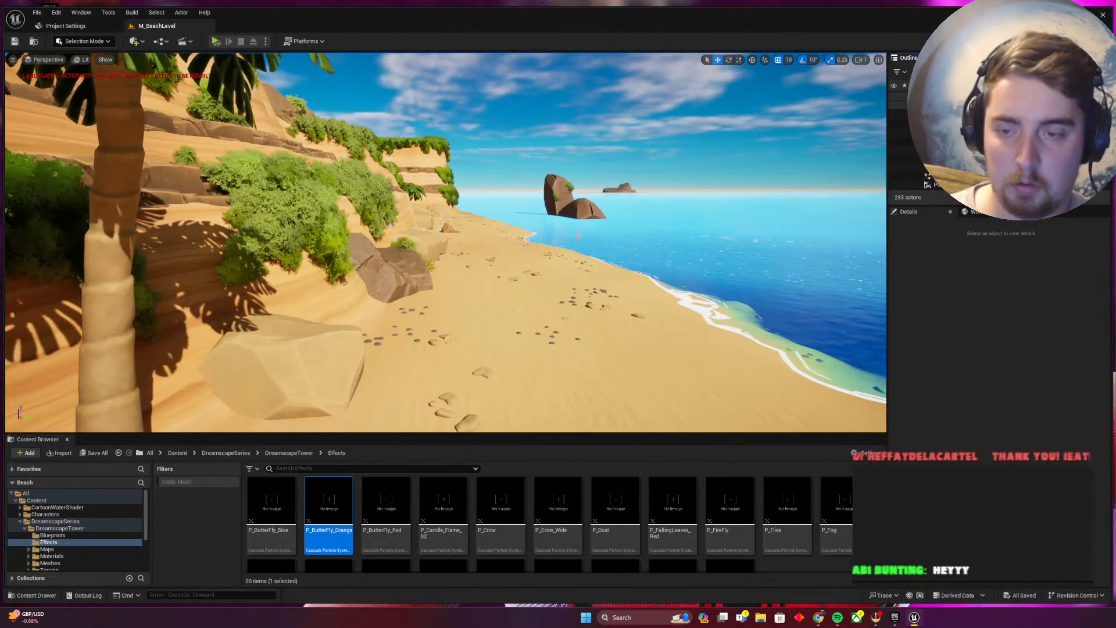
Rotate the directional light through different sun angles over the beach, ending with a low sun above the sea horizon
{"action": "right_click_drag", "start_coordinate": [643, 243], "coordinate": [611, 279]}
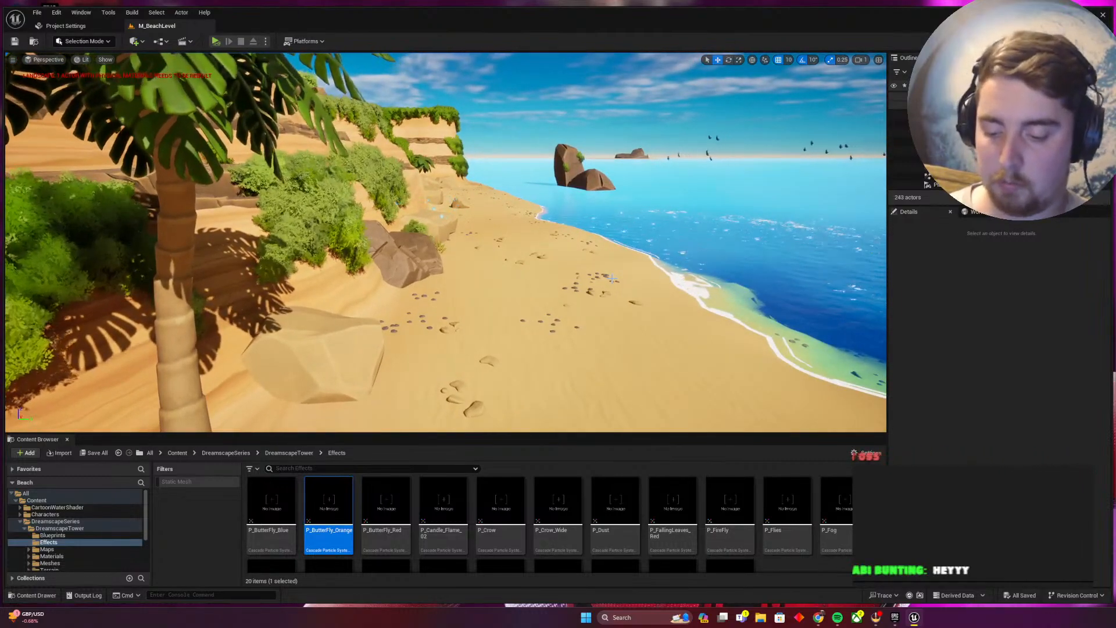
{"action": "key", "text": "ctrl+l"}
{"action": "key", "text": "ctrl+l"}
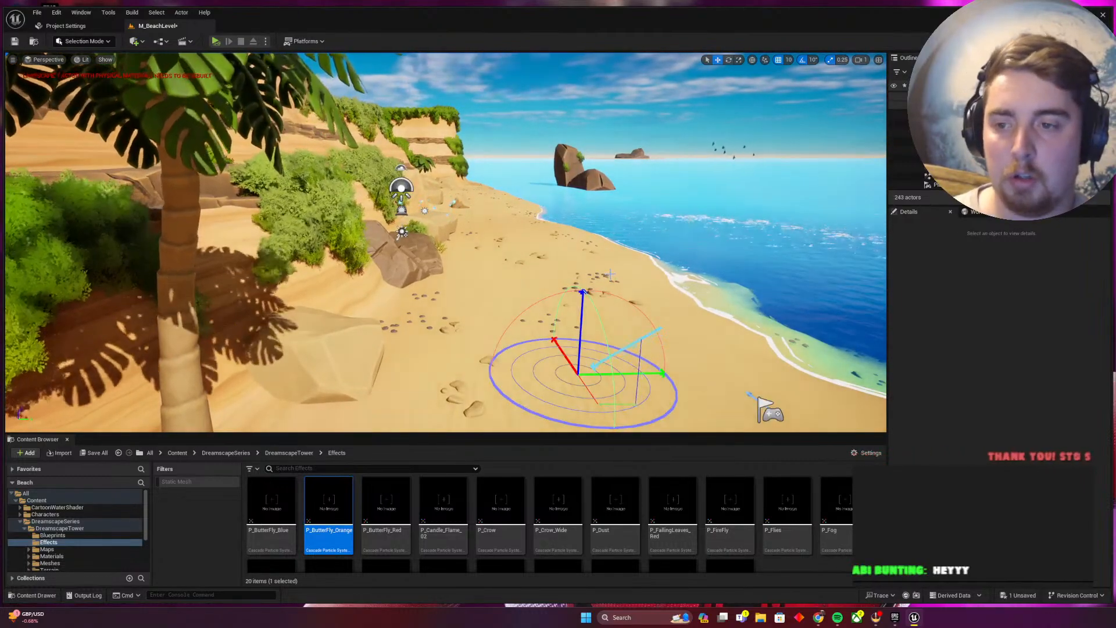
{"action": "key", "text": "ctrl+l"}
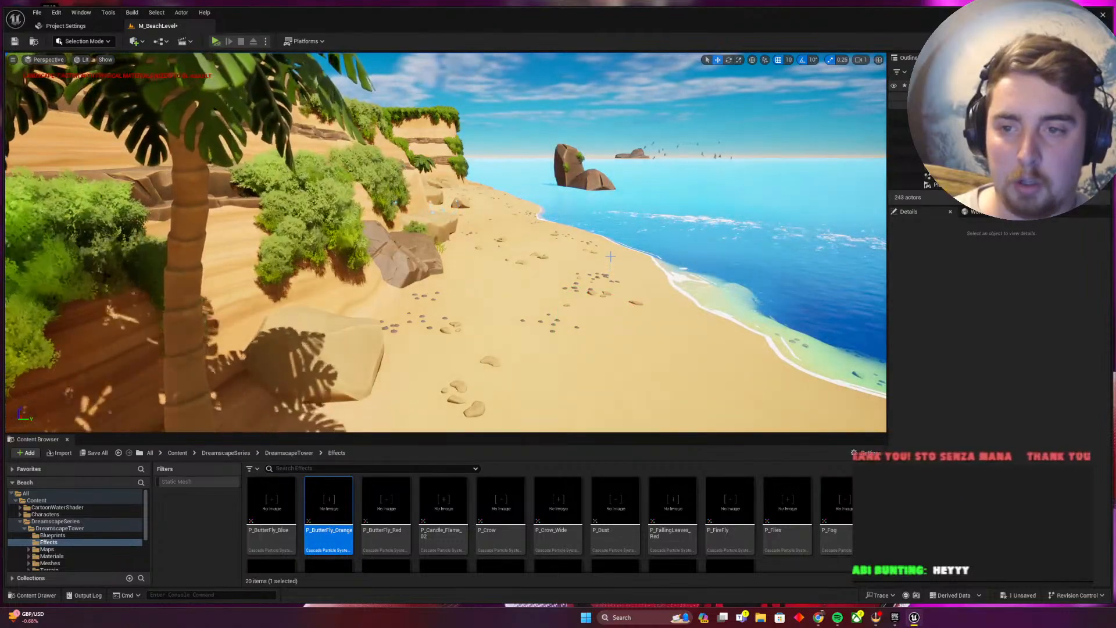
{"action": "key", "text": "ctrl+l"}
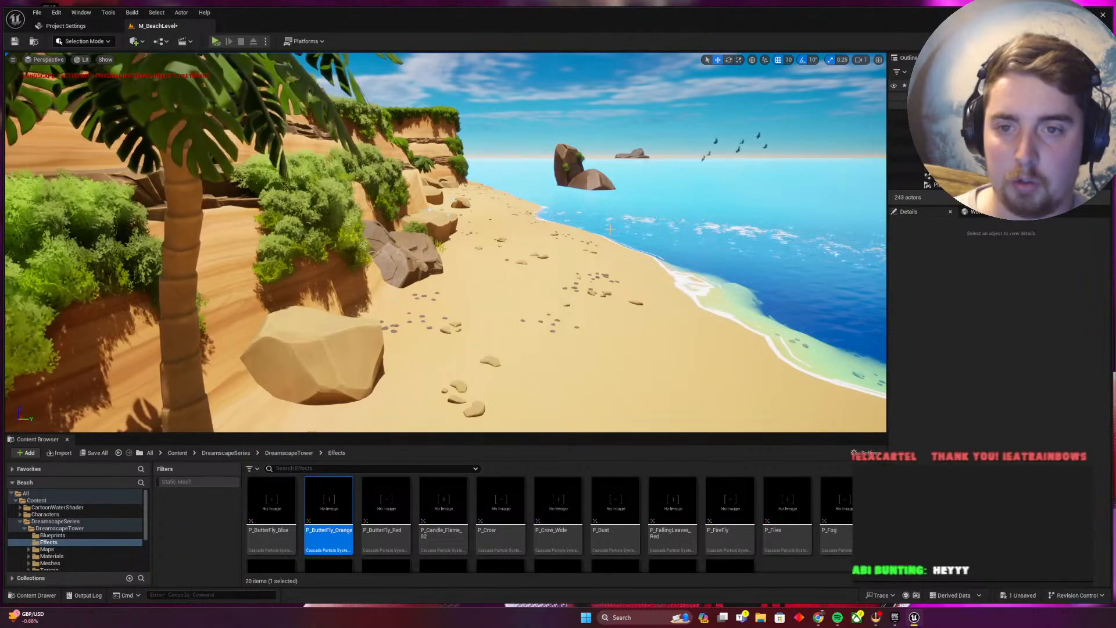
{"action": "key", "text": "ctrl+l"}
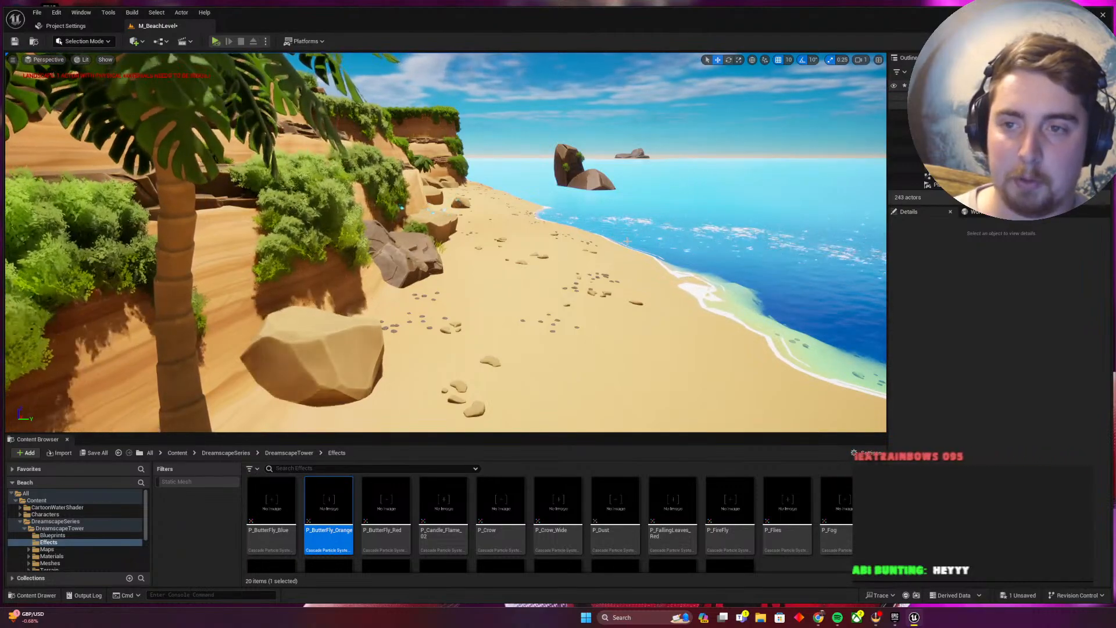
{"action": "key", "text": "ctrl+l"}
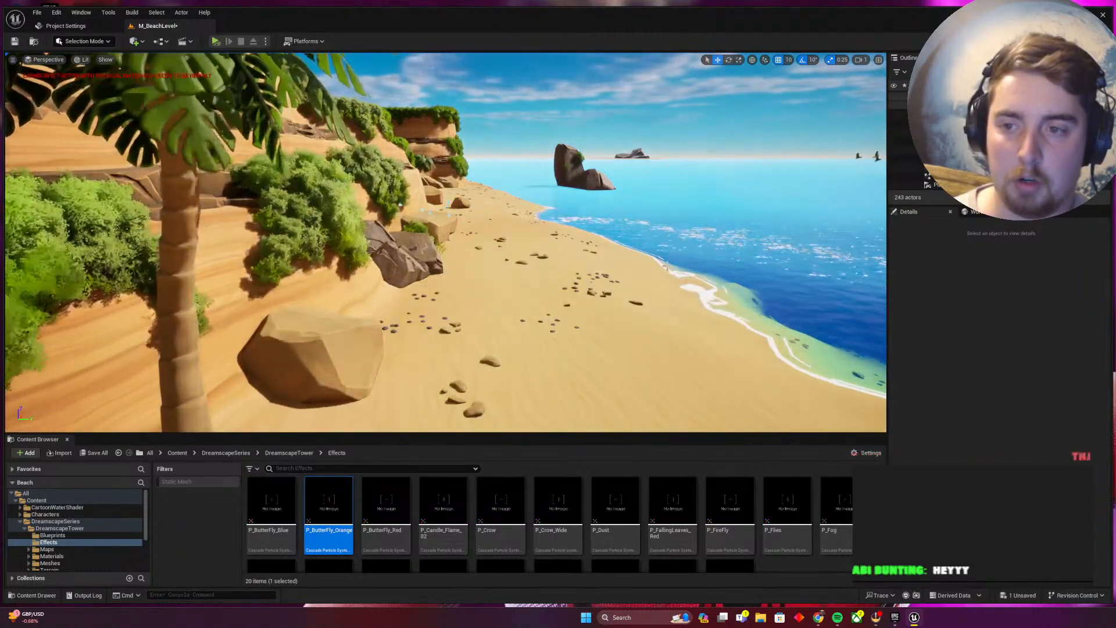
{"action": "key", "text": "ctrl+l"}
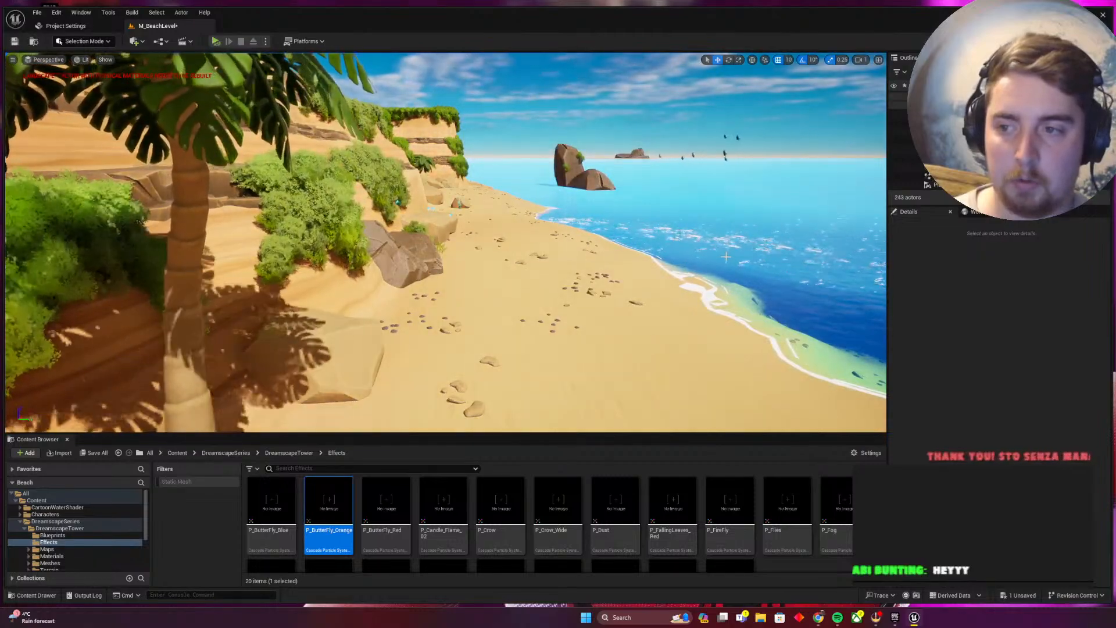
{"action": "key", "text": "ctrl+l"}
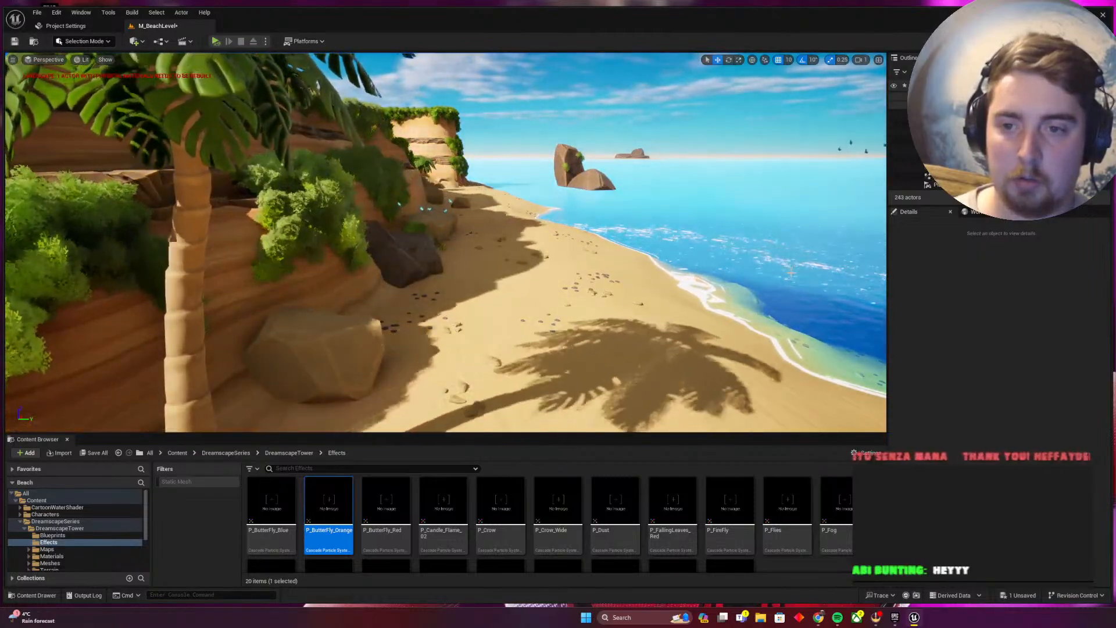
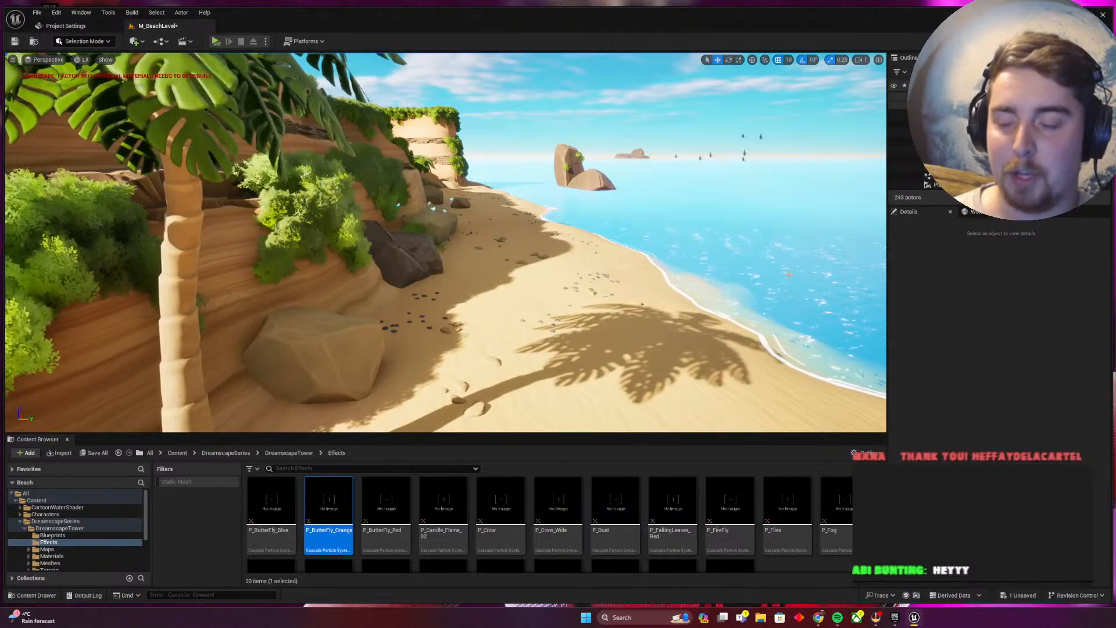
{"action": "key", "text": "ctrl+l"}
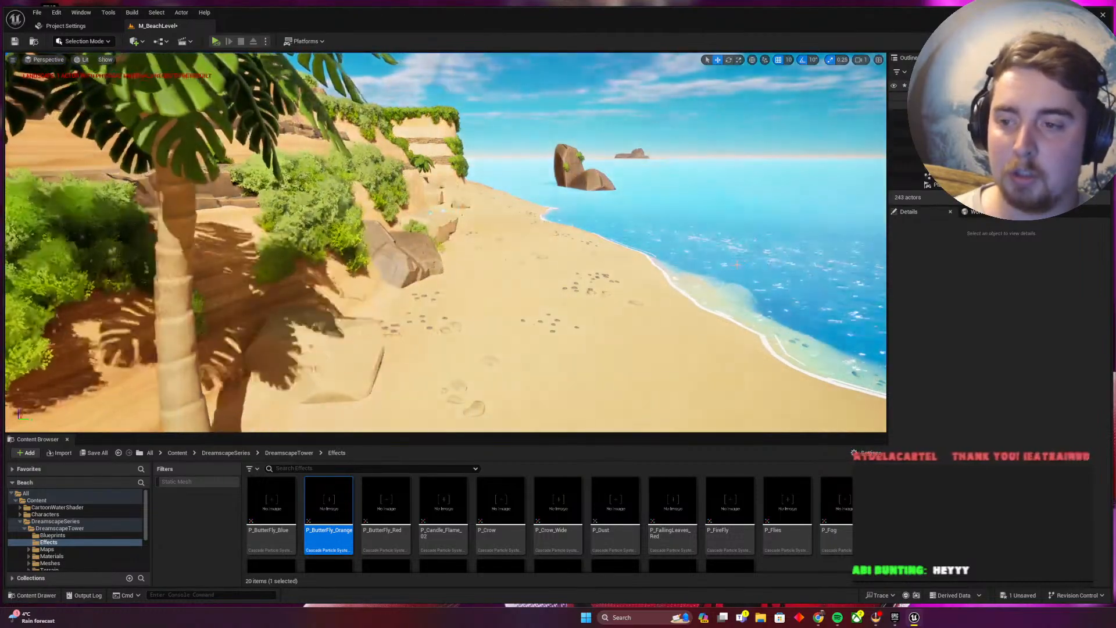
{"action": "key", "text": "ctrl+l"}
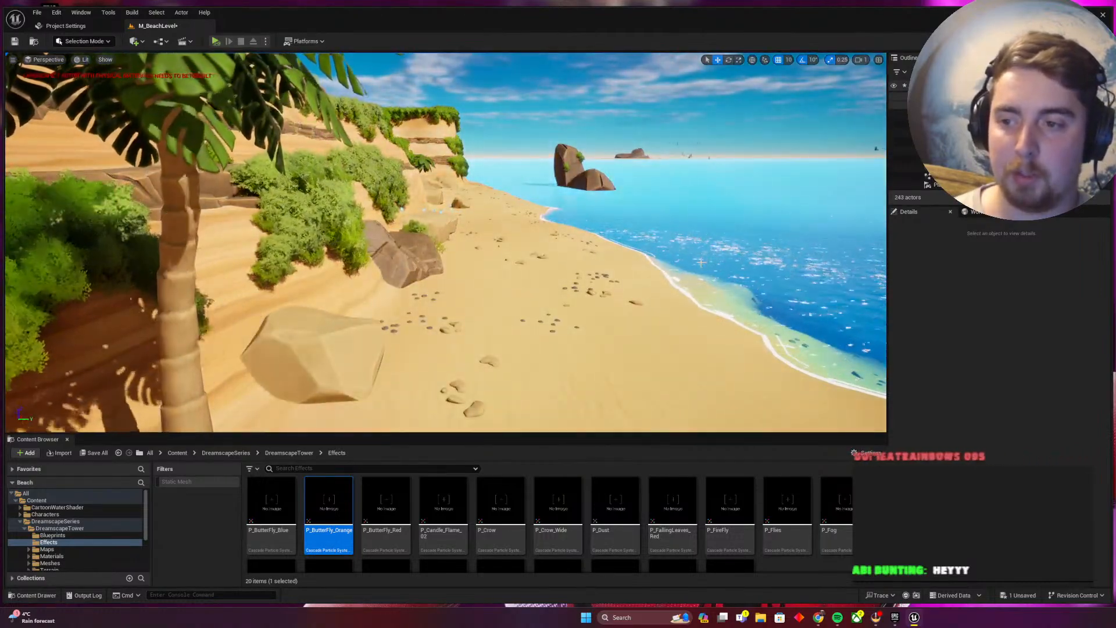
{"action": "key", "text": "ctrl+l"}
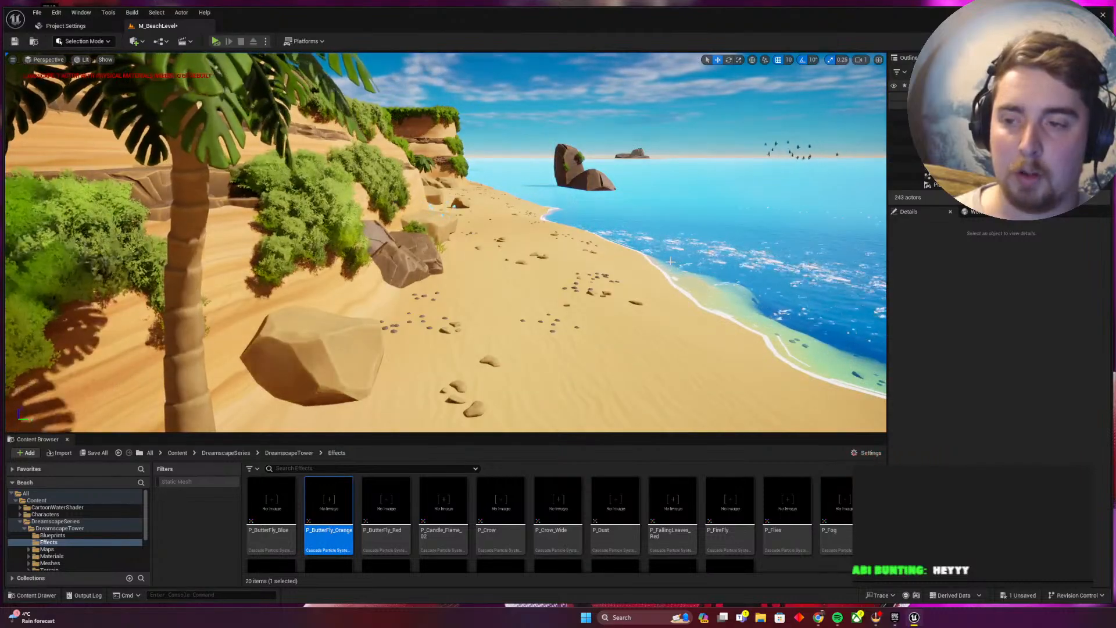
{"action": "key", "text": "ctrl+l"}
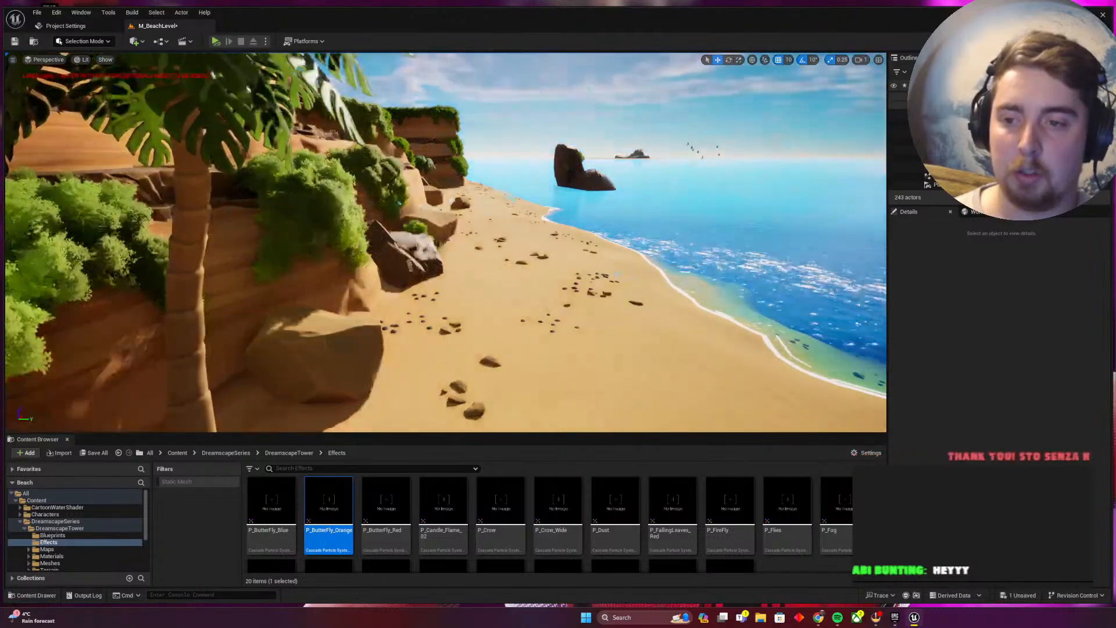
{"action": "key", "text": "ctrl+l"}
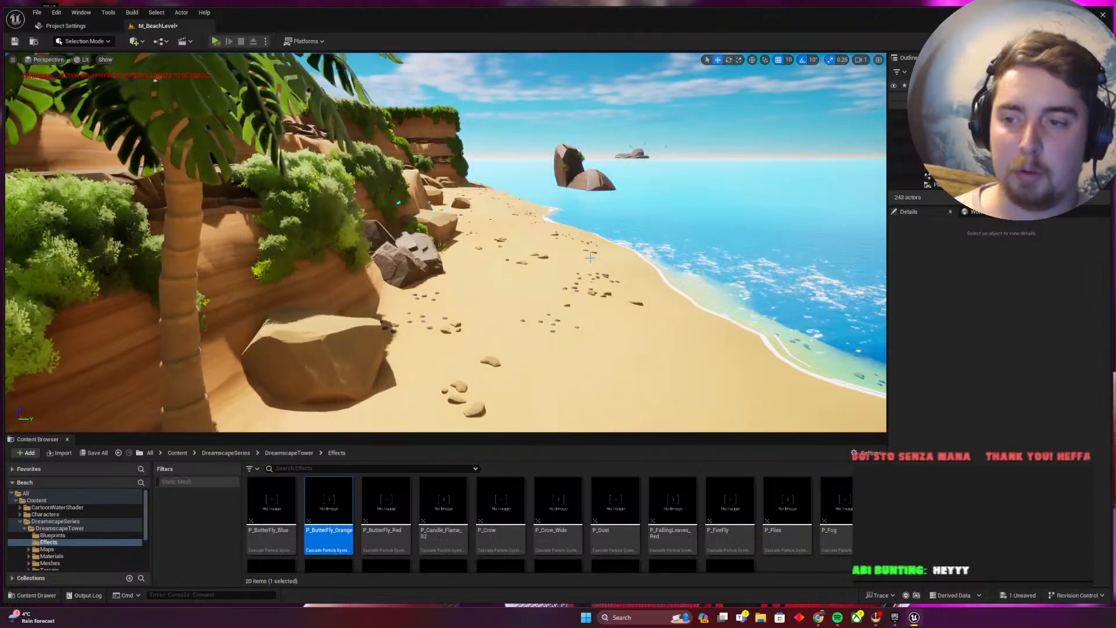
{"action": "key", "text": "ctrl+l"}
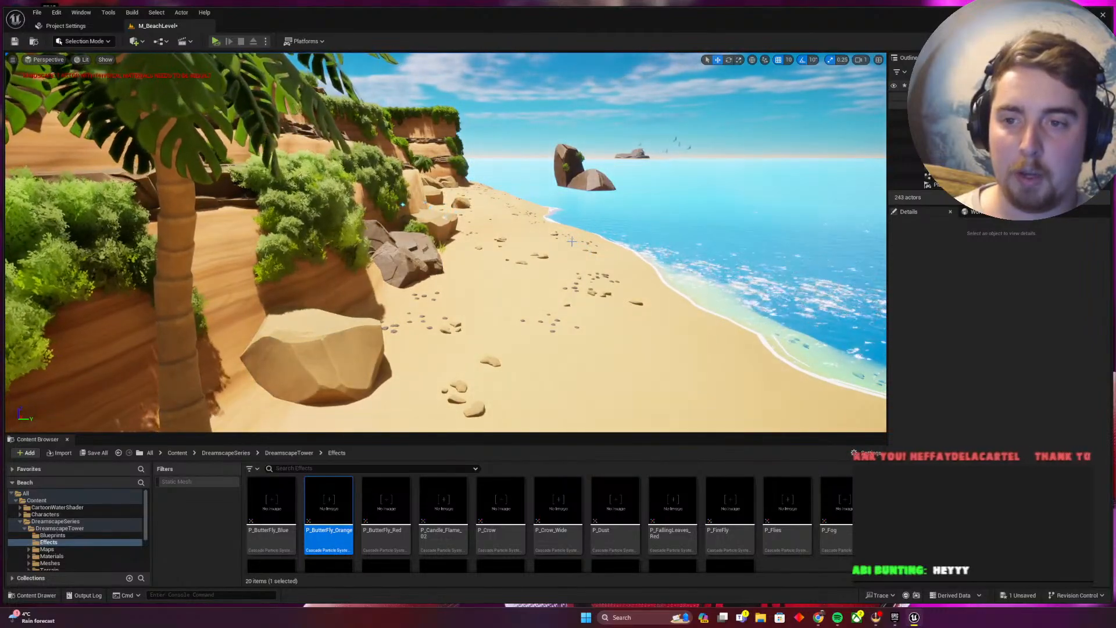
{"action": "key", "text": "ctrl+l"}
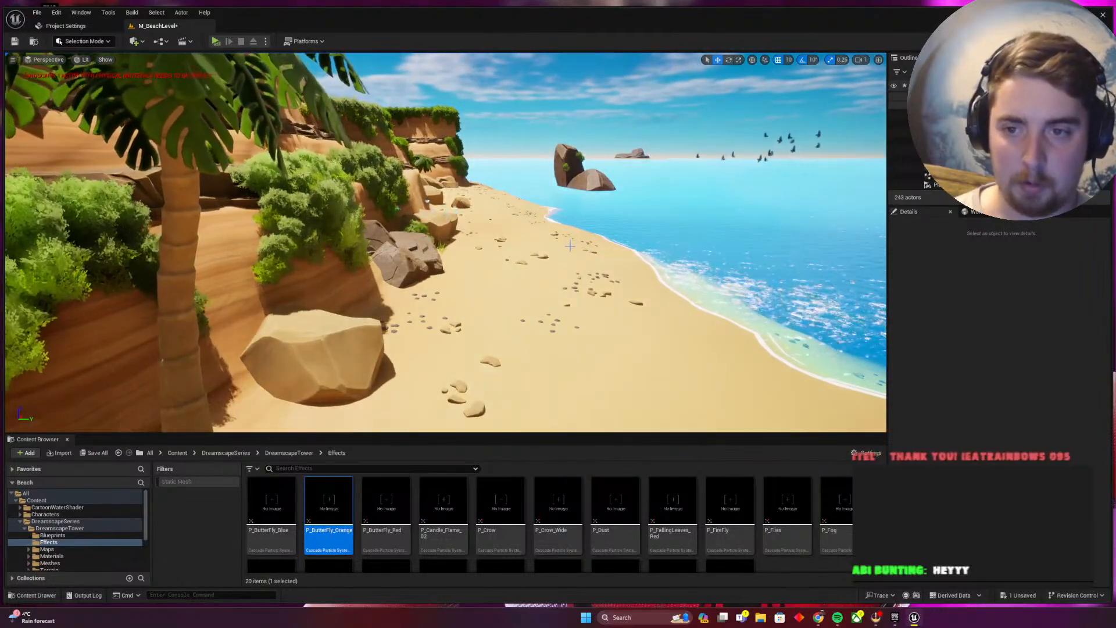
{"action": "key", "text": "ctrl+l"}
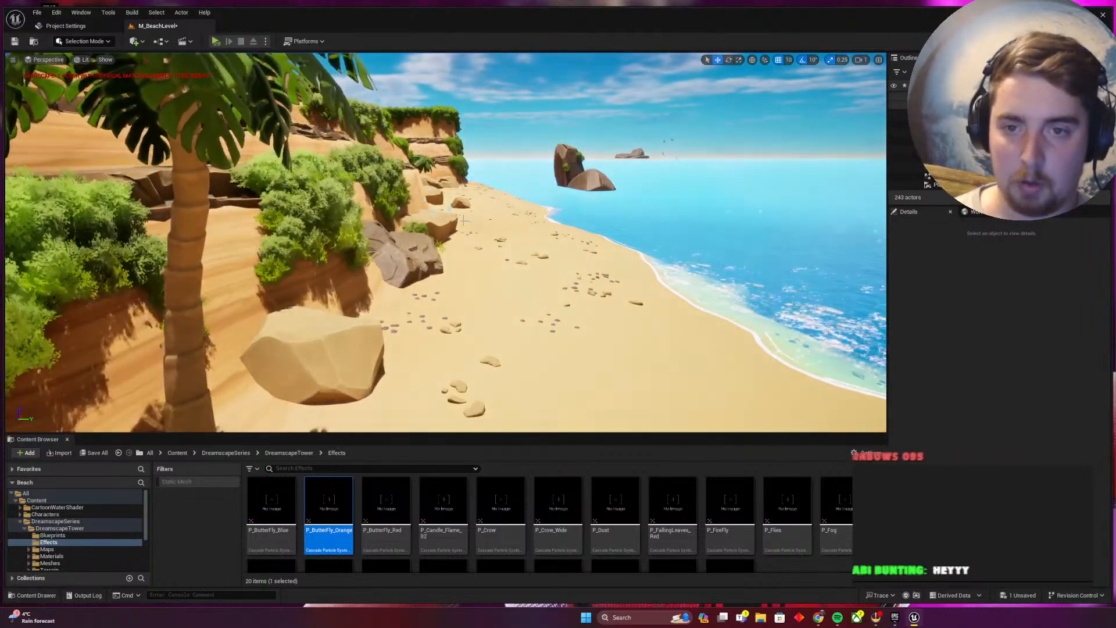
{"action": "key", "text": "ctrl+l"}
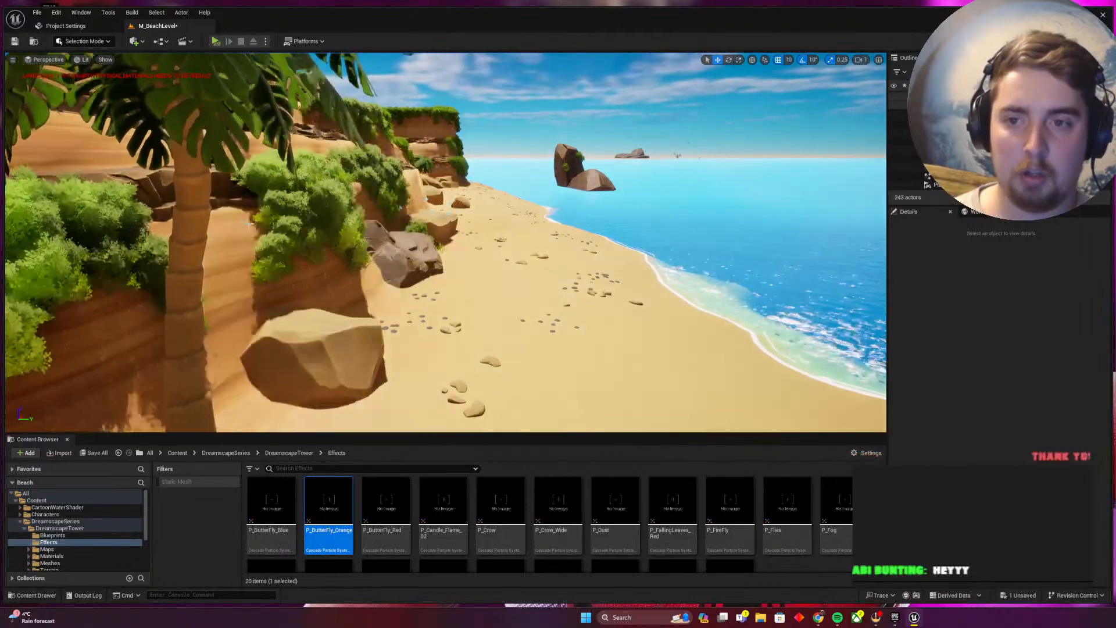
{"action": "key", "text": "ctrl+l"}
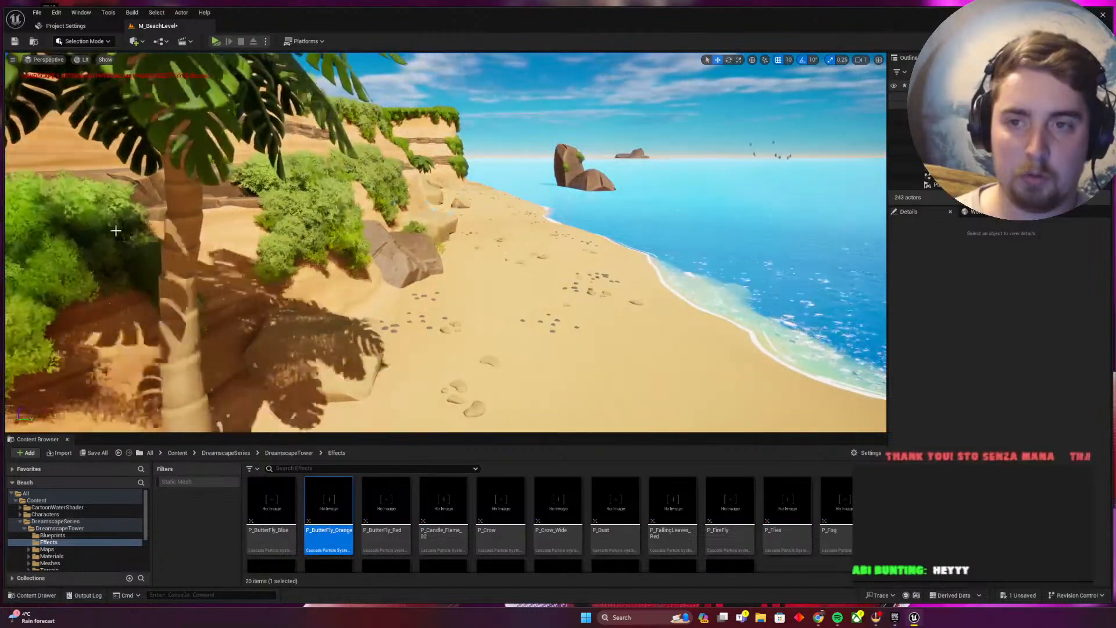
{"action": "key", "text": "ctrl+l"}
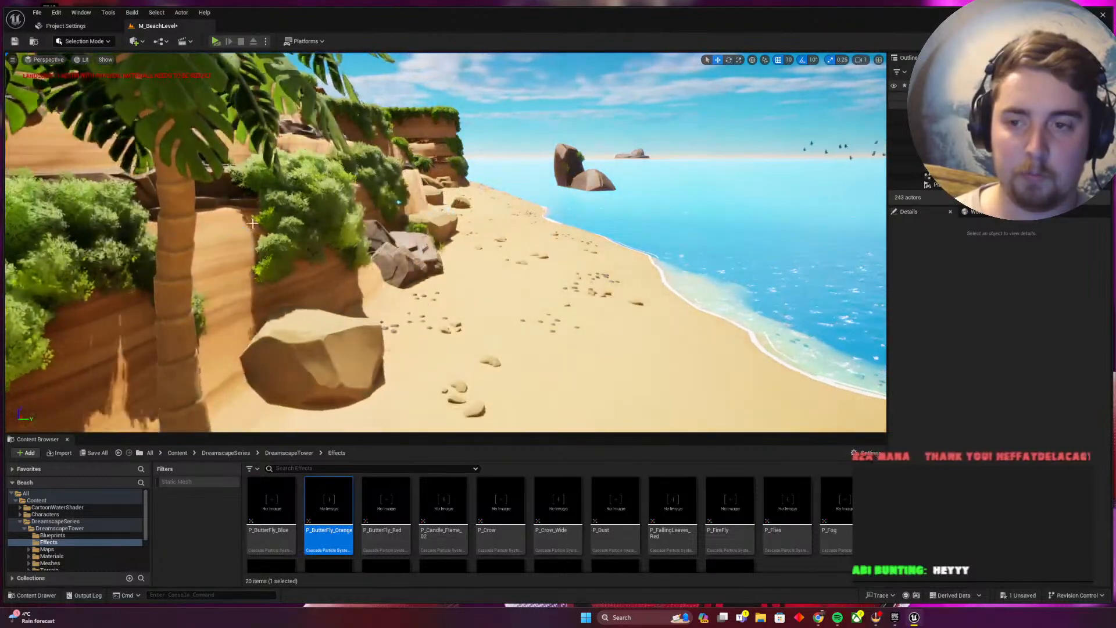
{"action": "key", "text": "ctrl+l"}
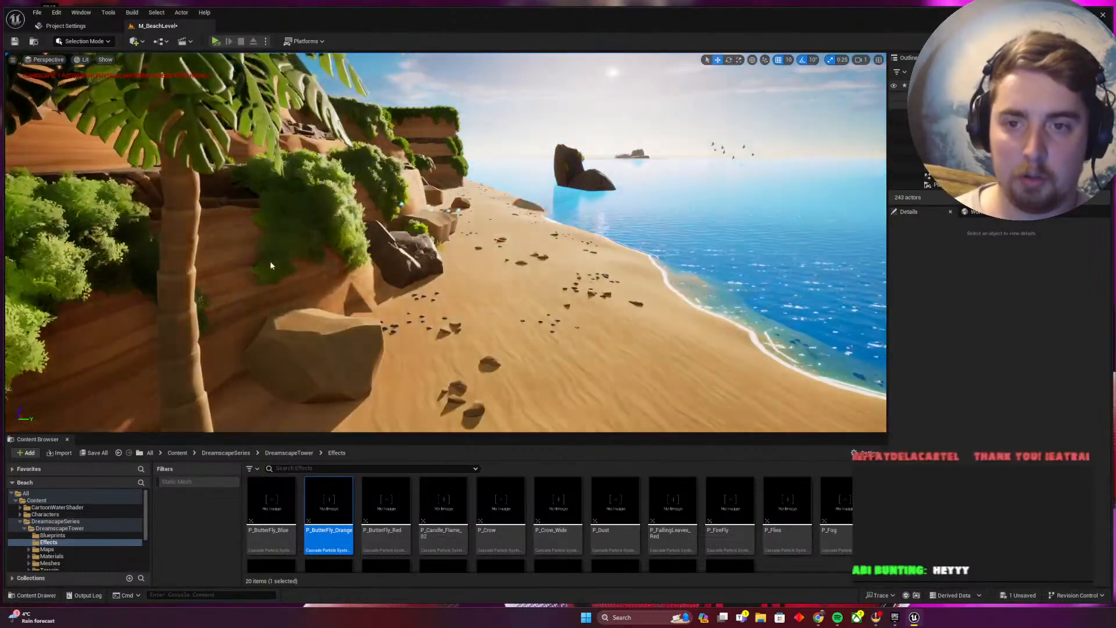
Rotate the directional light through several sun angles over the beach, ending with a low golden sun above the sea
{"action": "left_click", "coordinate": [271, 267]}
{"action": "key", "text": "Escape"}
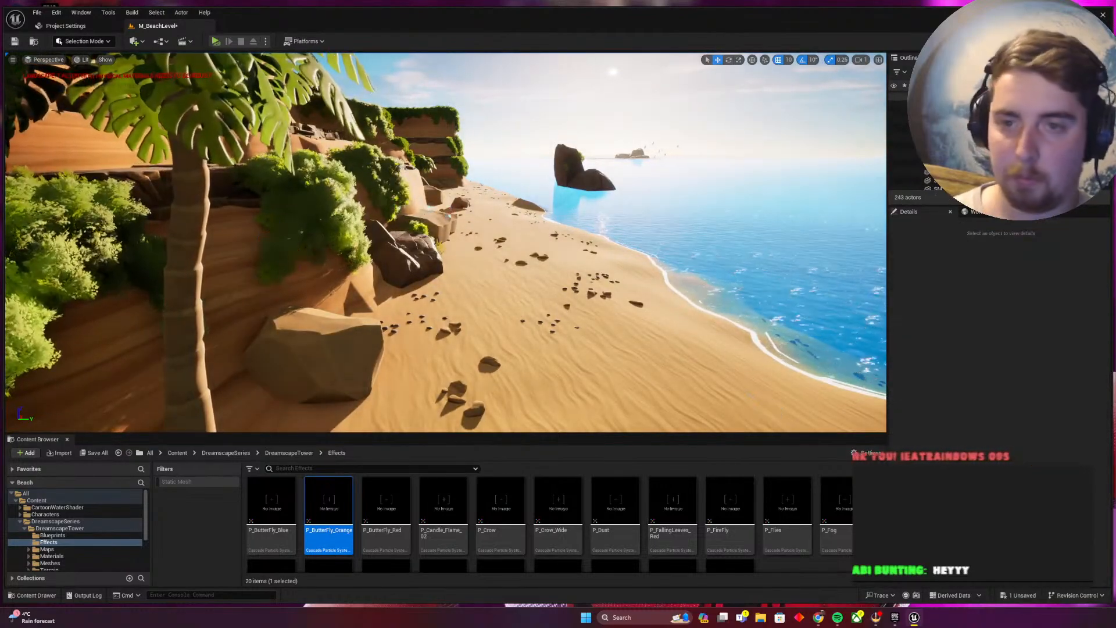
{"action": "key", "text": "g"}
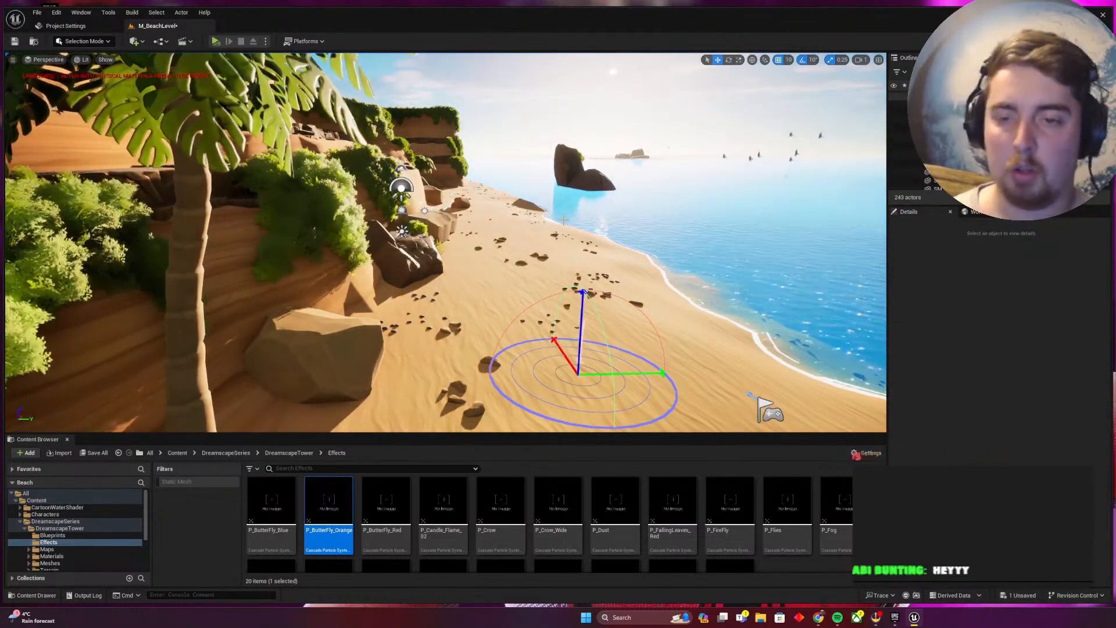
{"action": "key", "text": "ctrl+l"}
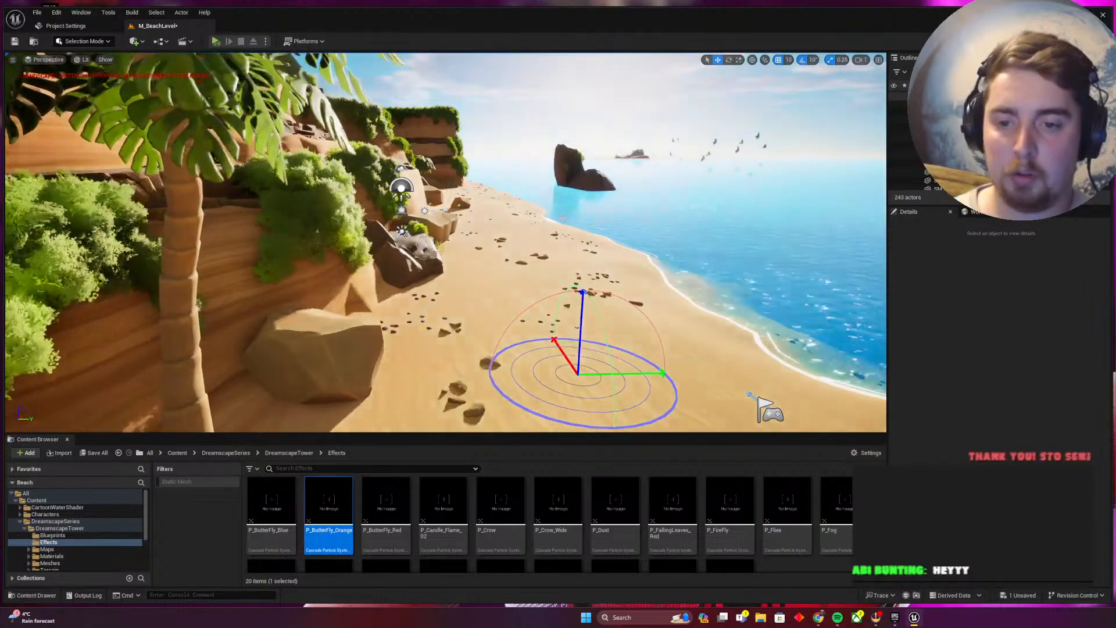
{"action": "key", "text": "g"}
{"action": "key", "text": "ctrl+l"}
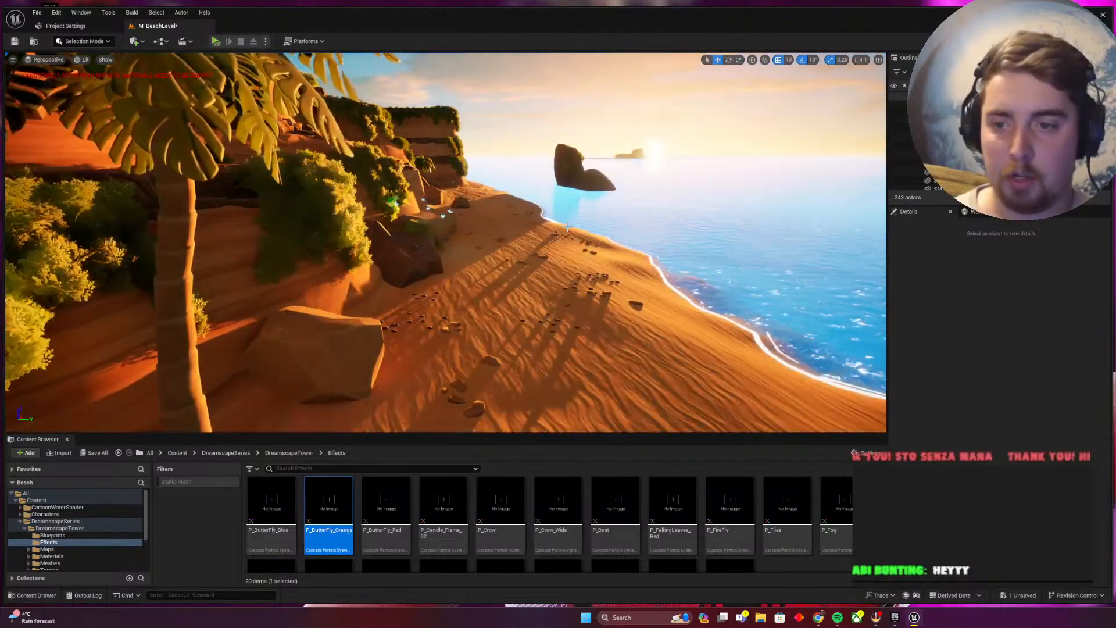
{"action": "key", "text": "ctrl+l"}
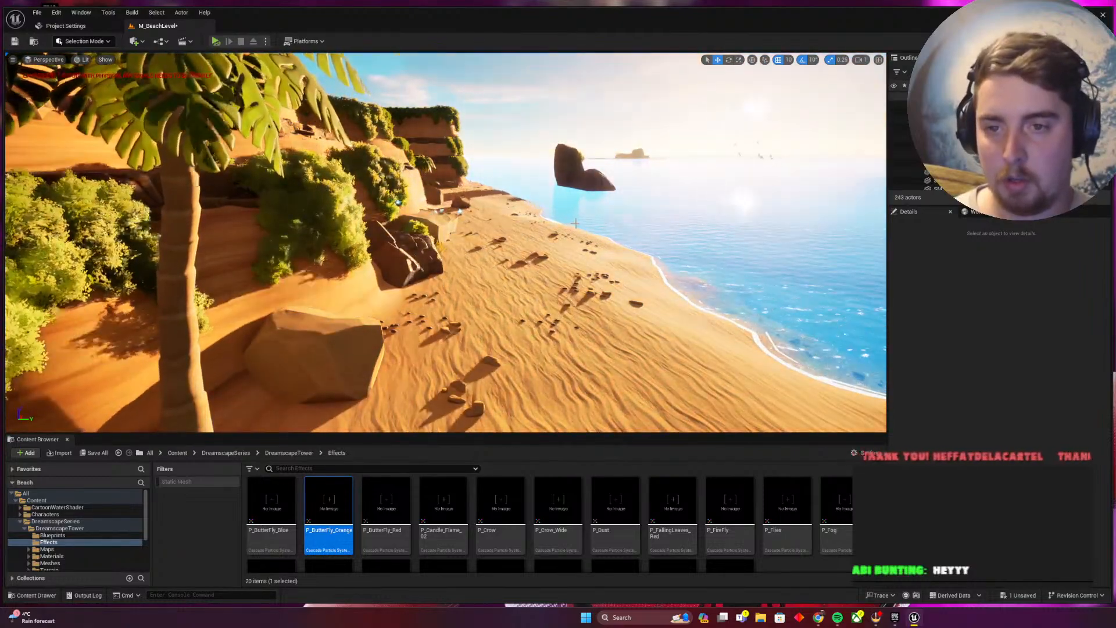
{"action": "key", "text": "ctrl+l"}
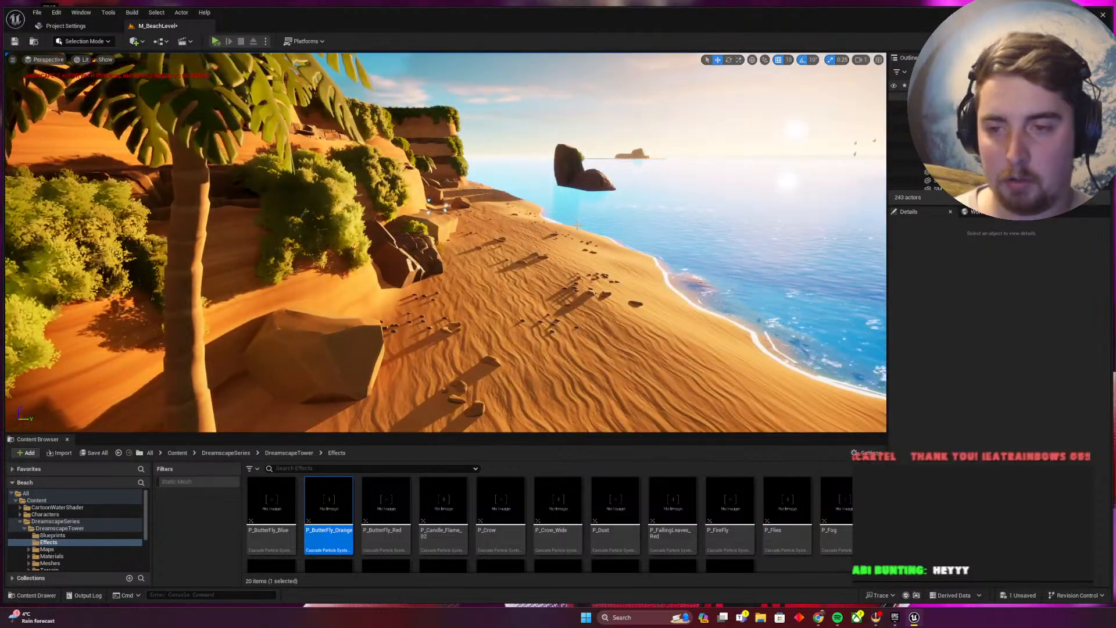
{"action": "key", "text": "ctrl+l"}
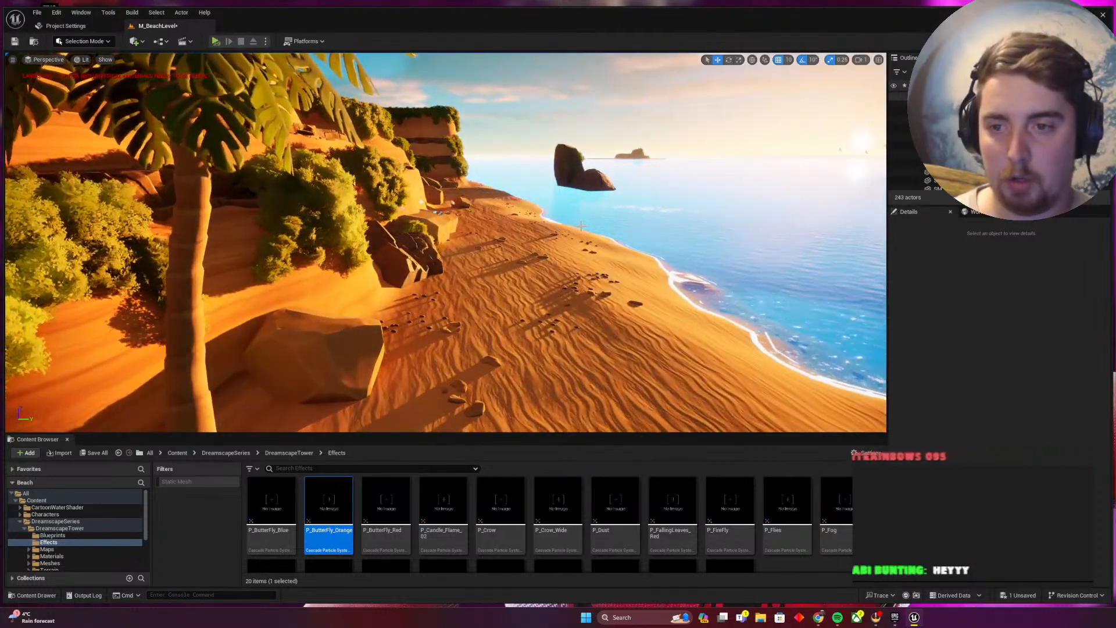
{"action": "key", "text": "ctrl+l"}
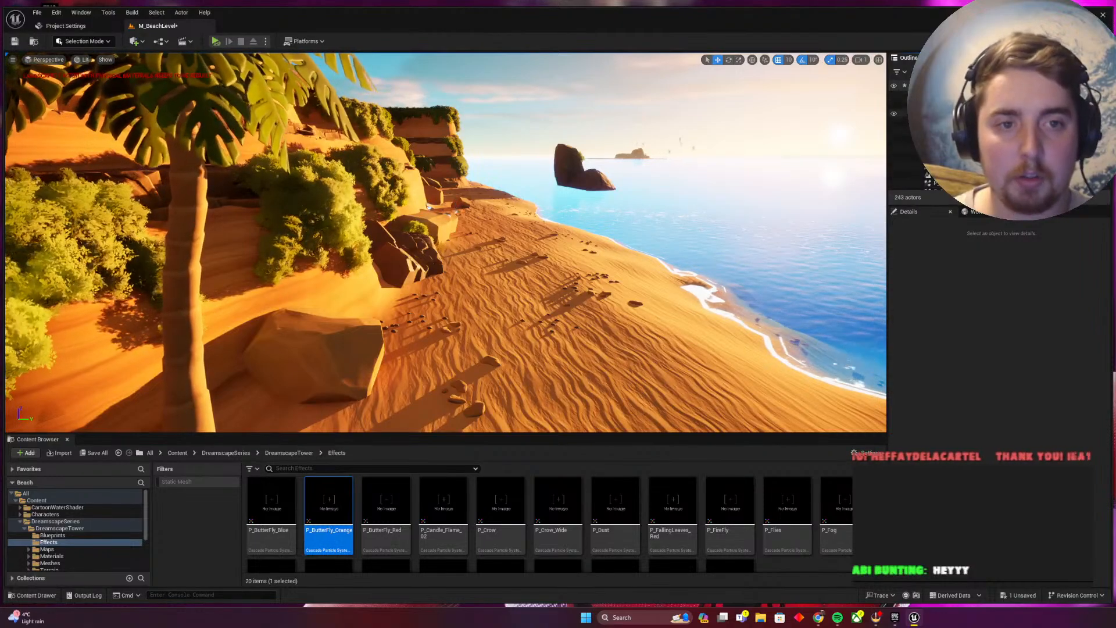
Set the directional light's intensity to 2.0 lux and its light colour to pale yellow
{"action": "left_click", "coordinate": [959, 113]}
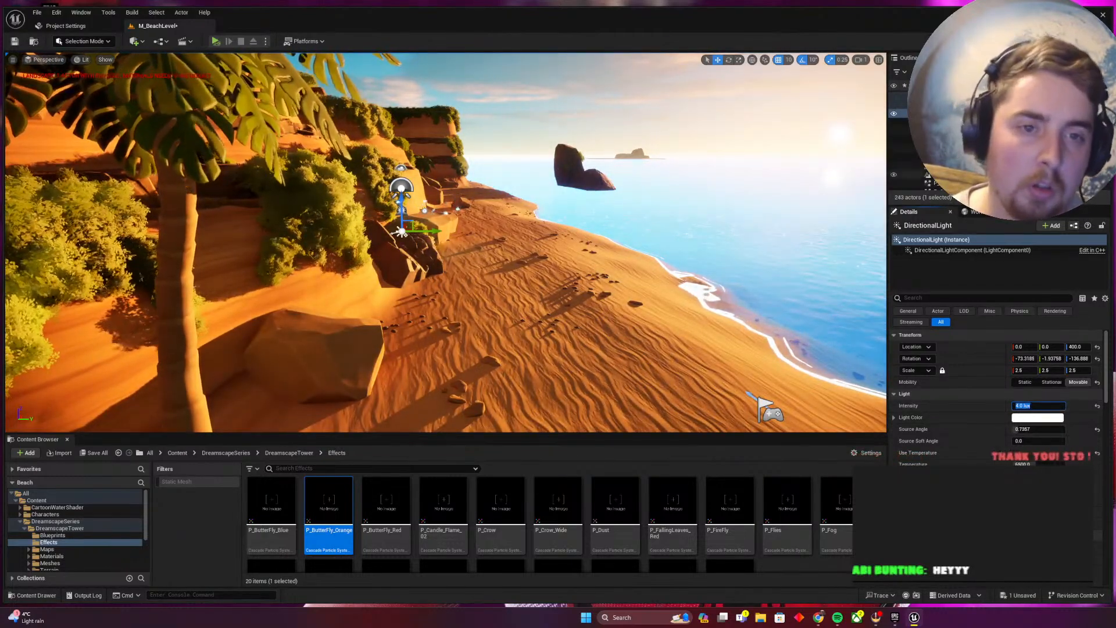
{"action": "key", "text": "Return"}
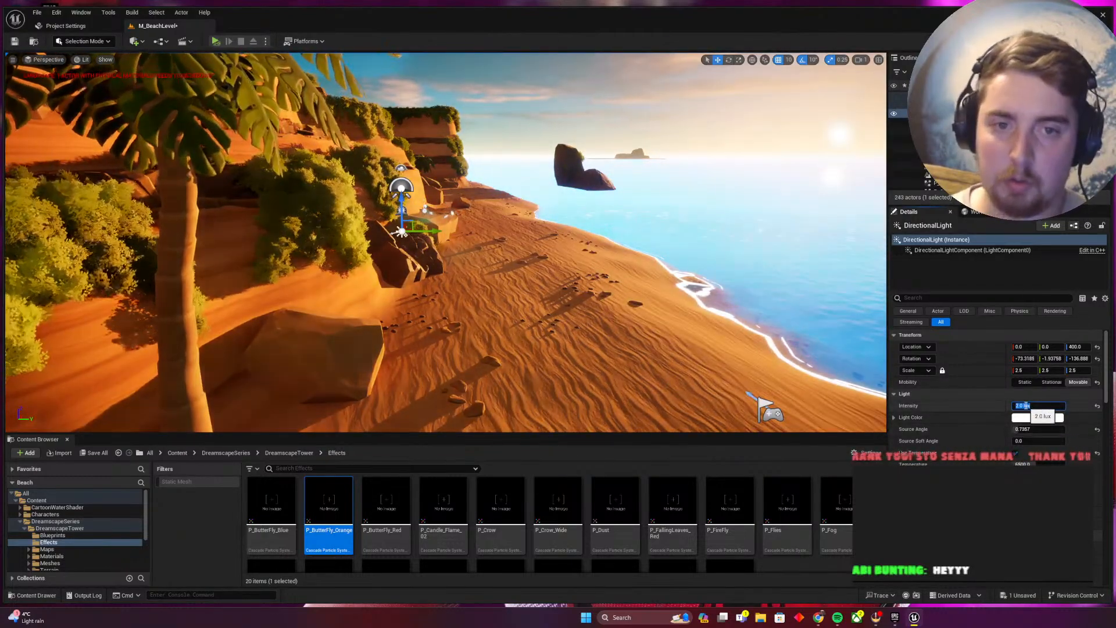
{"action": "left_click", "coordinate": [1056, 417]}
{"action": "left_click_drag", "start_coordinate": [1092, 454], "coordinate": [1113, 469]}
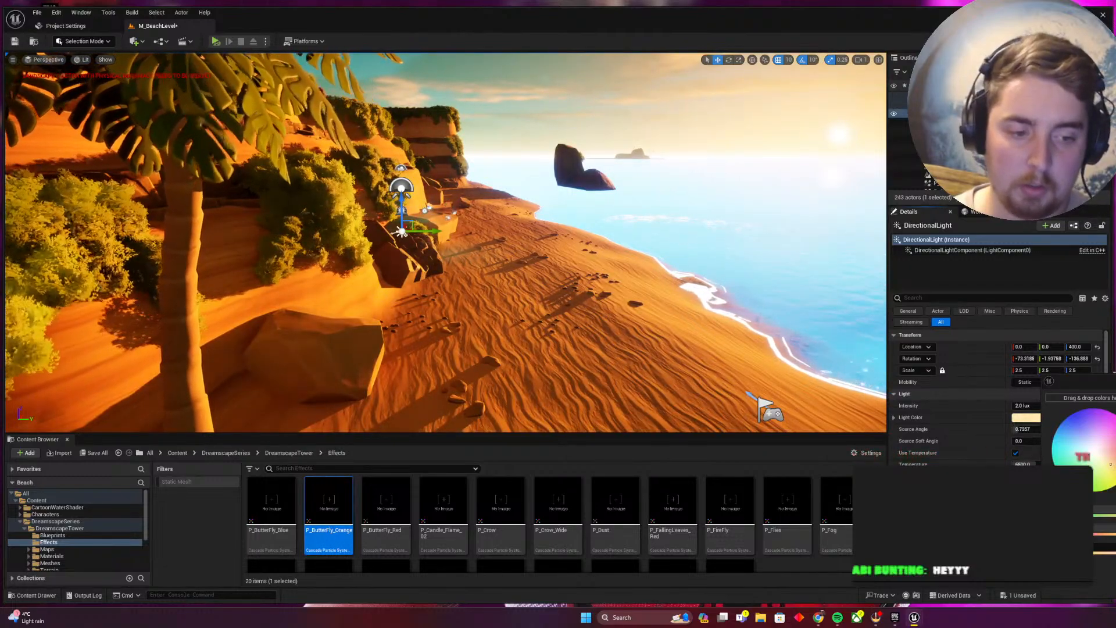
{"action": "left_click", "coordinate": [943, 459]}
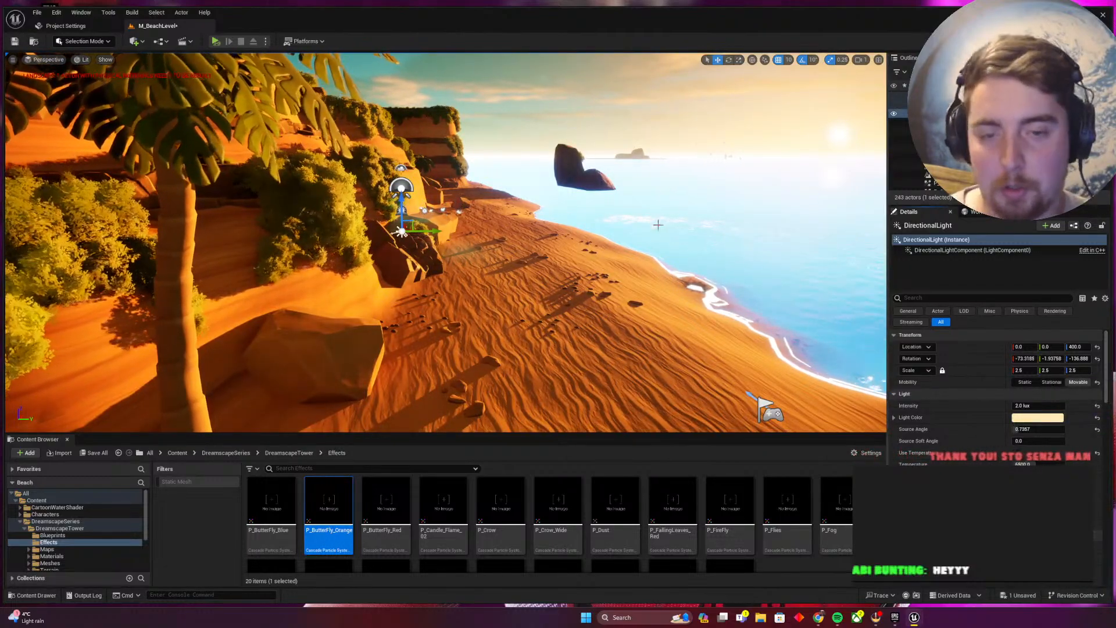
Reset the directional light's intensity and source angle to their defaults
{"action": "left_click", "coordinate": [954, 140]}
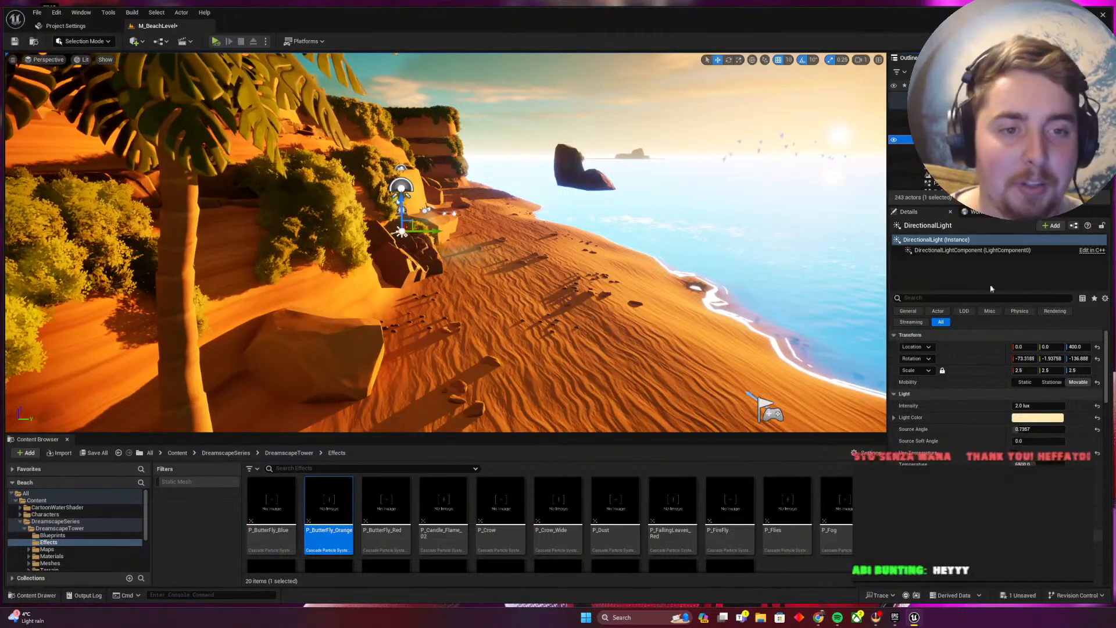
{"action": "left_click", "coordinate": [953, 113]}
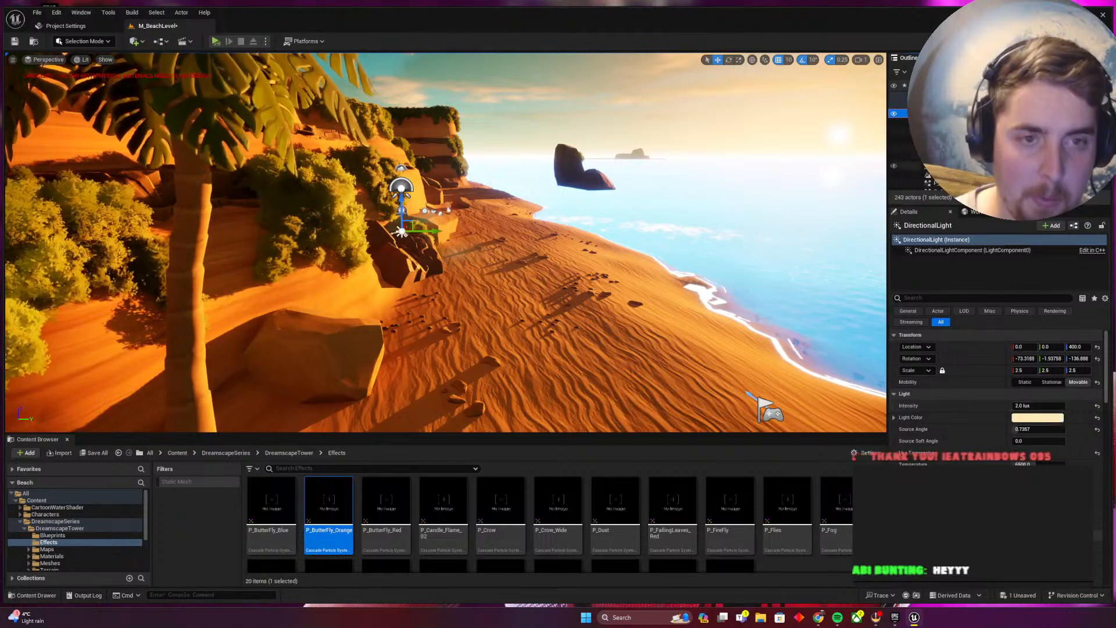
{"action": "left_click", "coordinate": [953, 139]}
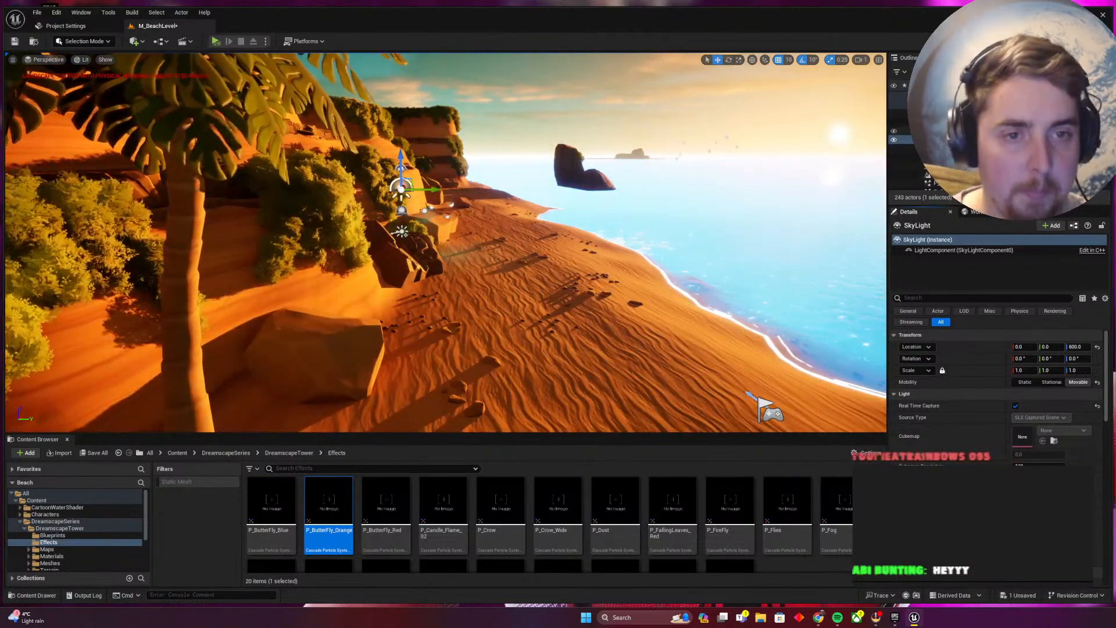
{"action": "left_click", "coordinate": [930, 114]}
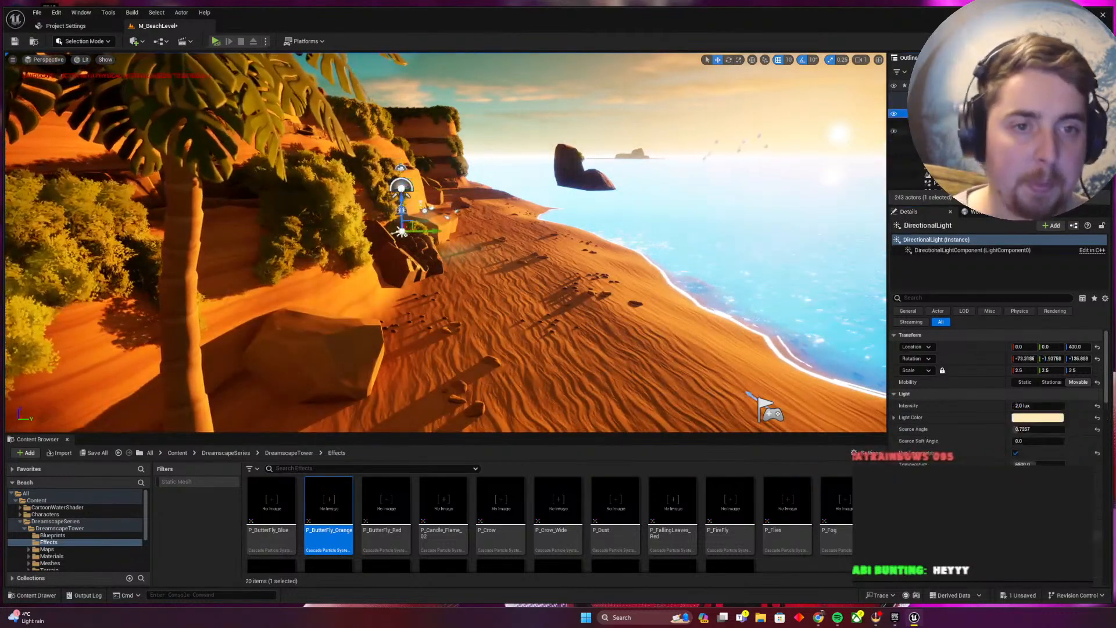
{"action": "left_click", "coordinate": [1098, 406]}
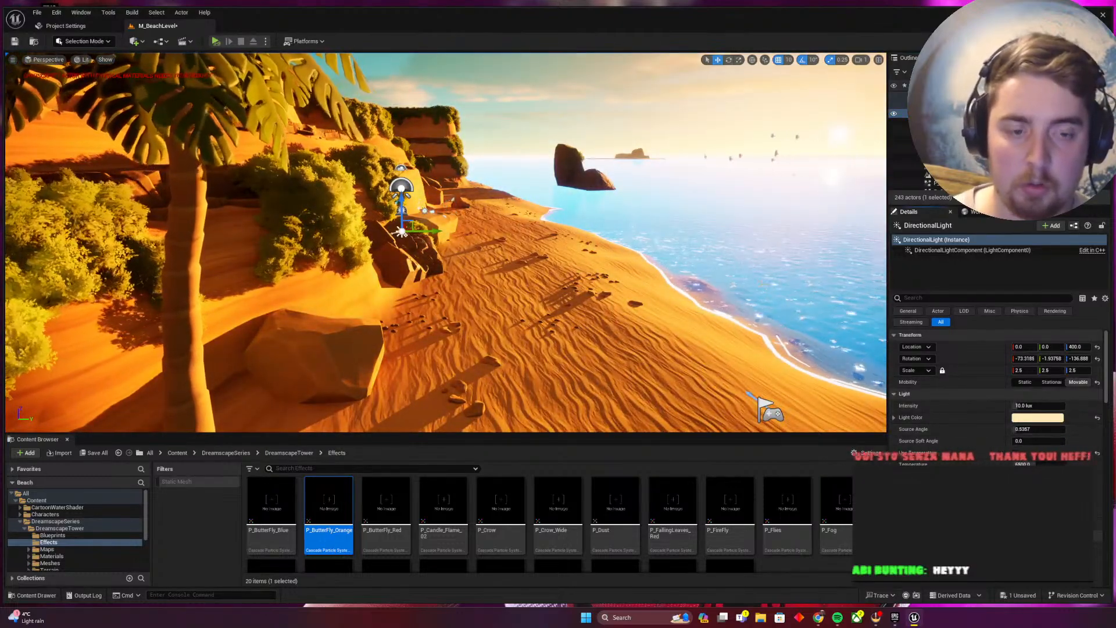
{"action": "right_click_drag", "start_coordinate": [687, 223], "coordinate": [731, 246]}
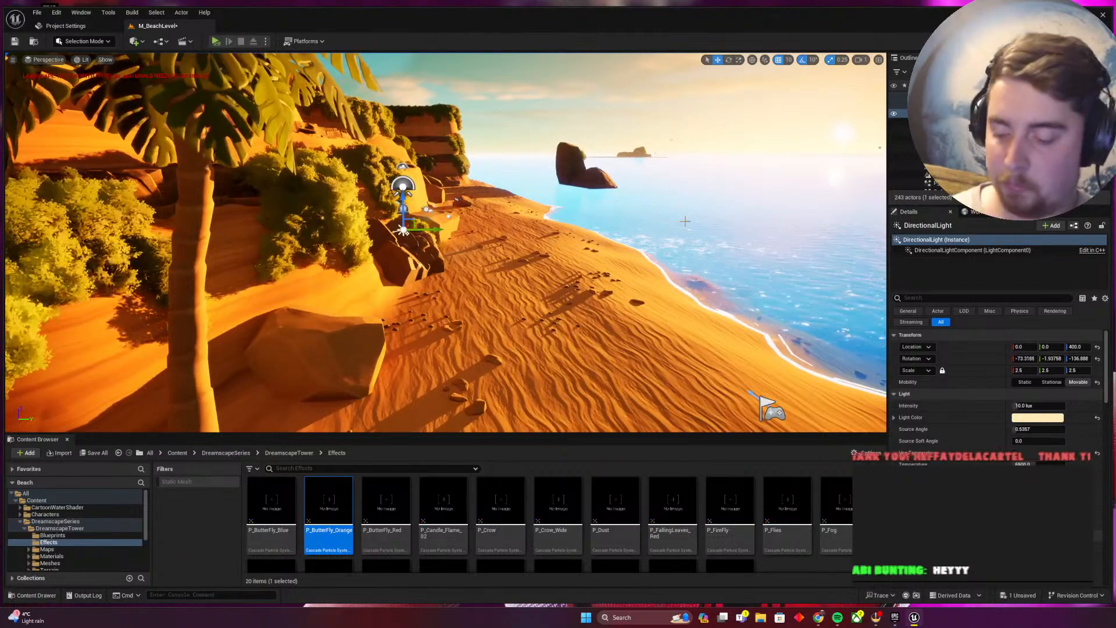
Undo the directional light's intensity and source angle resets and its pale yellow colour, redoing some changes to compare
{"action": "key", "text": "ctrl+z"}
{"action": "key", "text": "ctrl+z"}
{"action": "key", "text": "ctrl+z"}
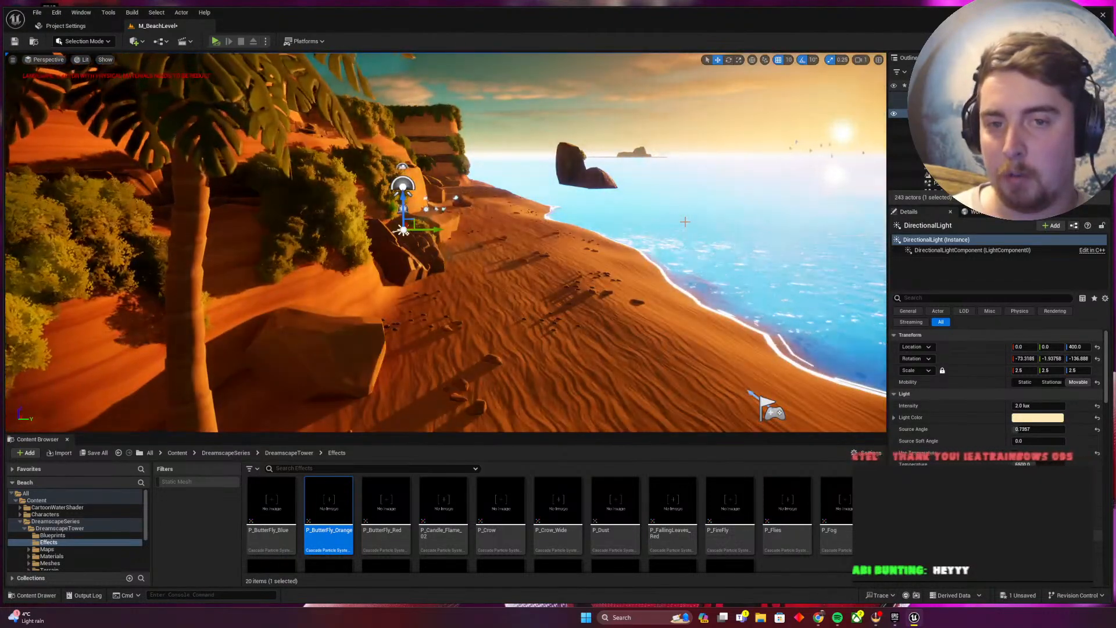
{"action": "key", "text": "ctrl+y"}
{"action": "key", "text": "ctrl+y"}
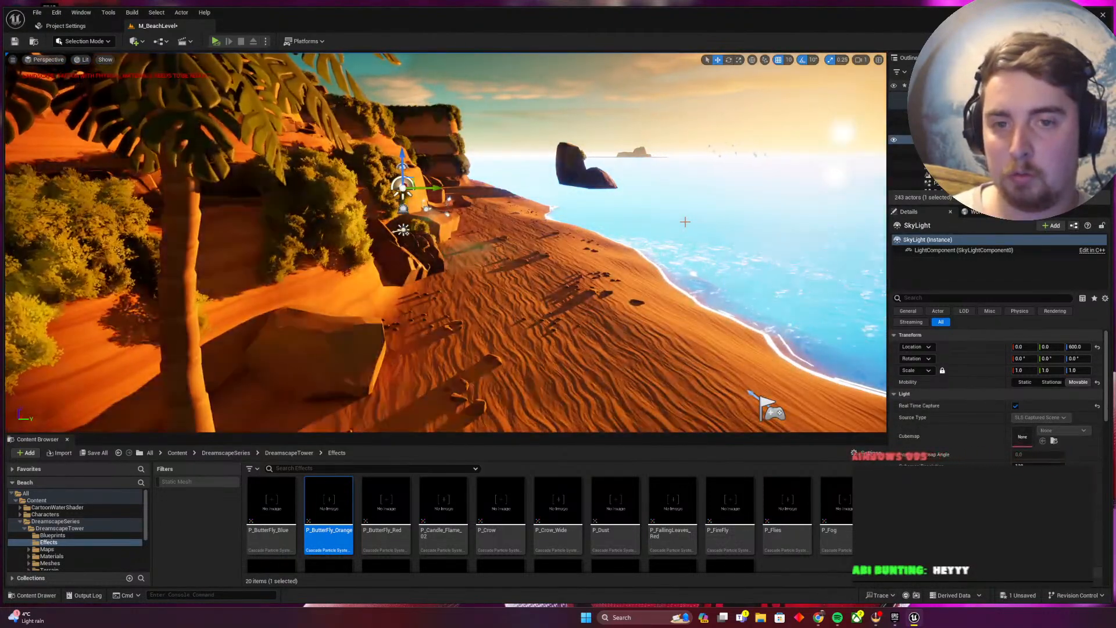
{"action": "key", "text": "ctrl+y"}
{"action": "key", "text": "ctrl+z"}
{"action": "key", "text": "ctrl+z"}
{"action": "key", "text": "ctrl+z"}
{"action": "key", "text": "ctrl+z"}
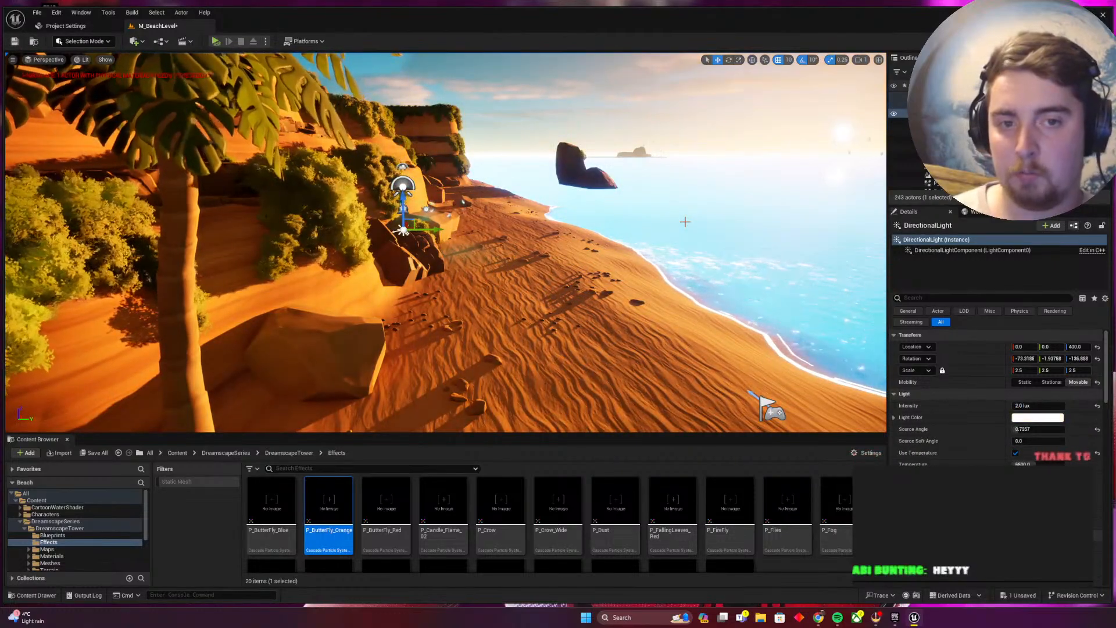
Undo the directional light's intensity change and sun rotations, back to the high daytime sun of the saved level
{"action": "key", "text": "ctrl+z"}
{"action": "key", "text": "ctrl+z"}
{"action": "key", "text": "ctrl+z"}
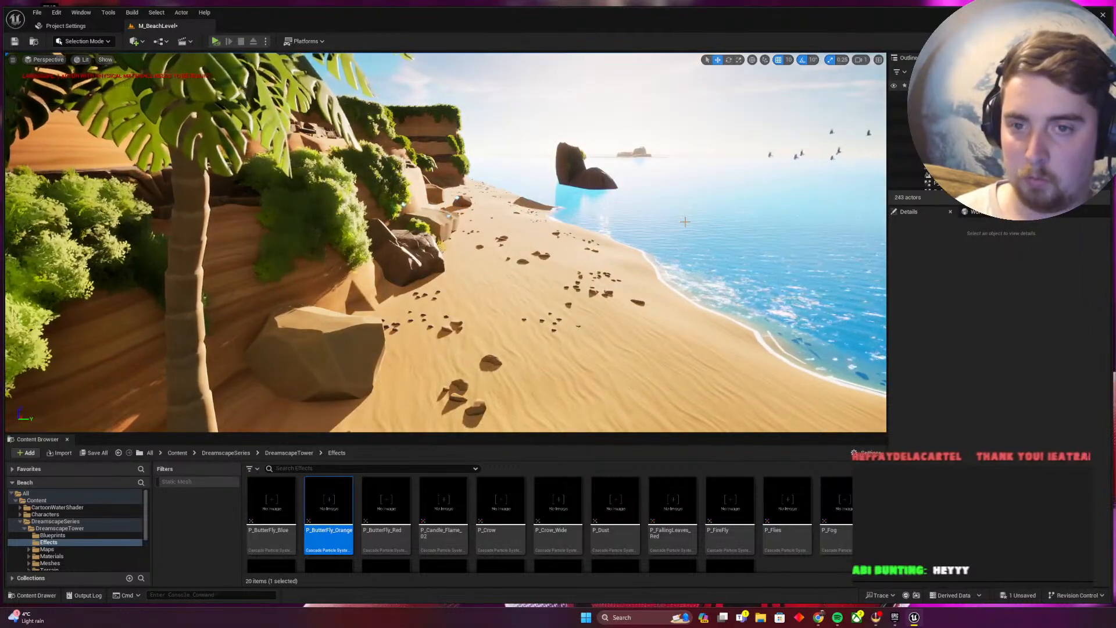
{"action": "key", "text": "ctrl+z"}
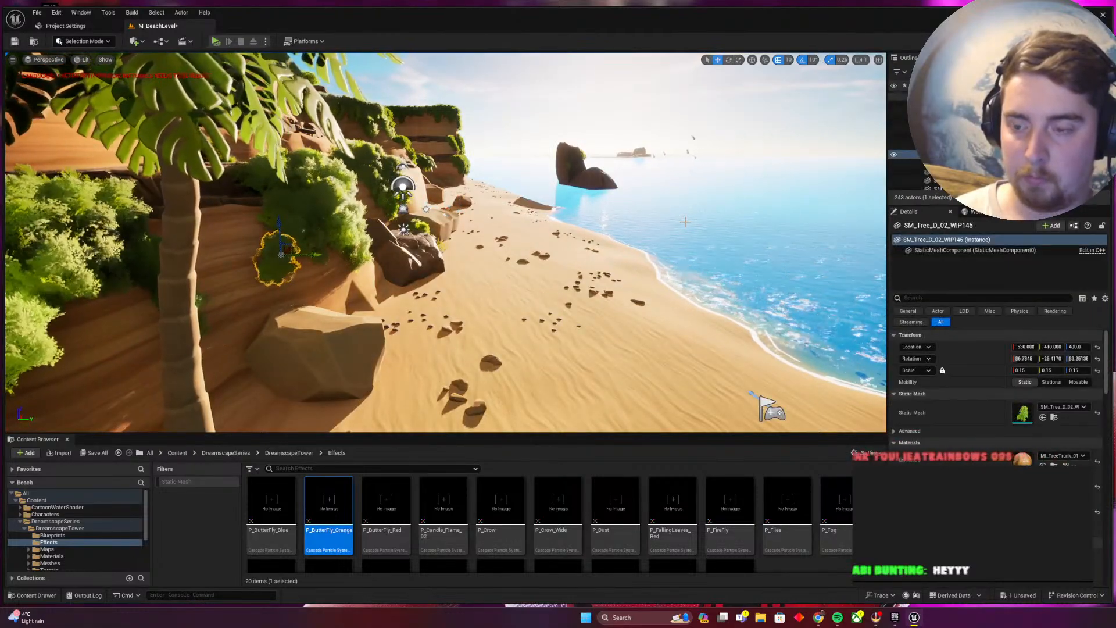
{"action": "key", "text": "ctrl+z"}
{"action": "key", "text": "ctrl+z"}
{"action": "key", "text": "ctrl+z"}
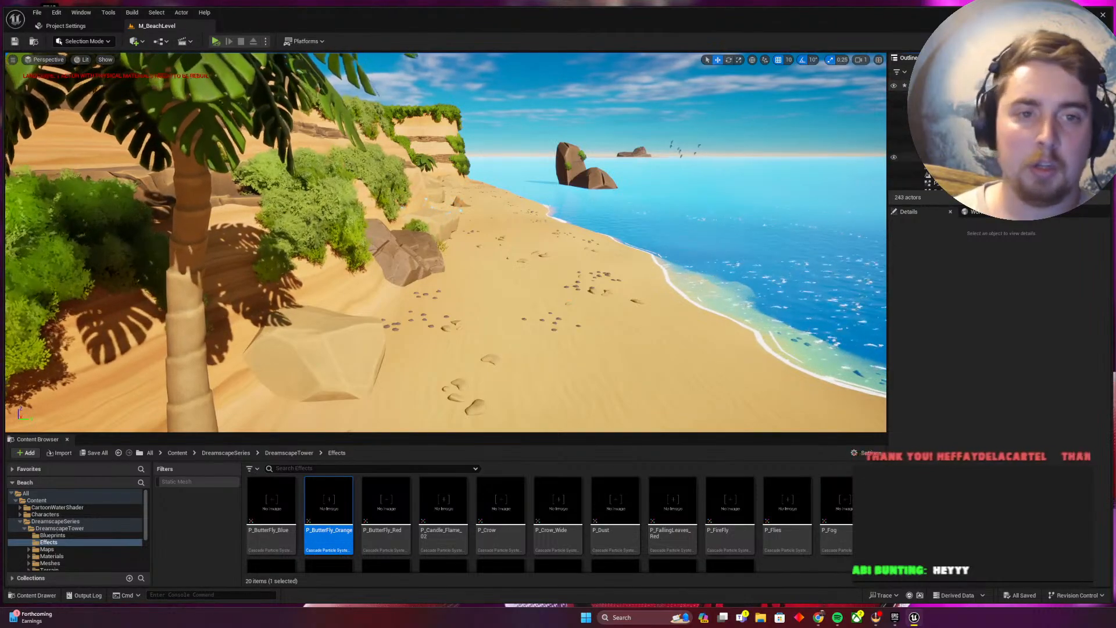
Try a different intensity for the SkyLight
{"action": "left_click", "coordinate": [953, 139]}
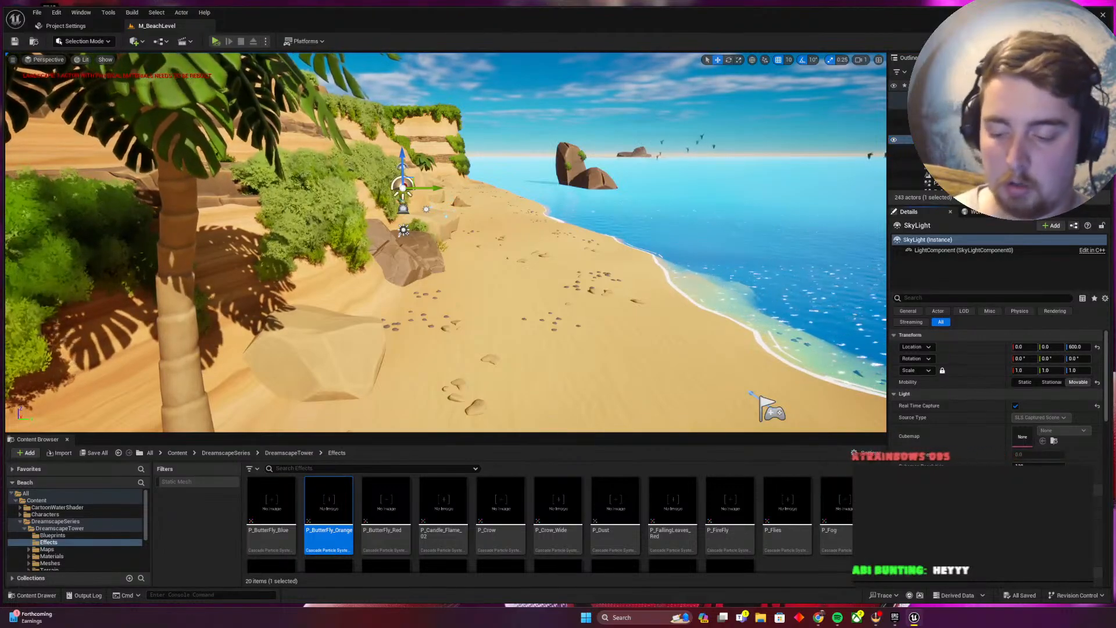
{"action": "left_click_drag", "start_coordinate": [1038, 490], "coordinate": [1047, 490]}
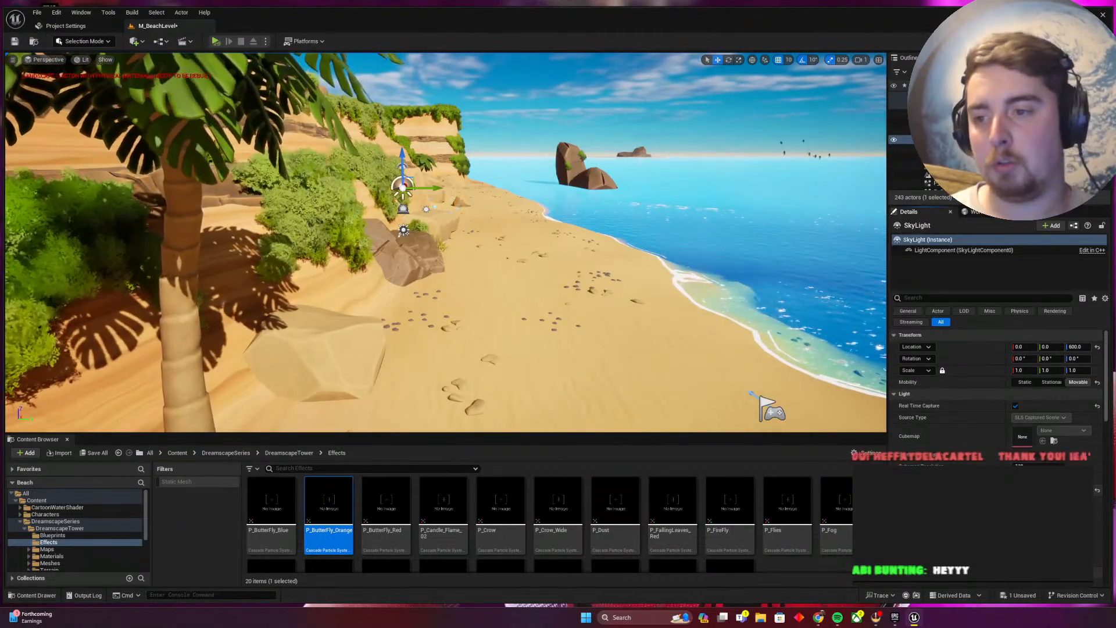
Try pale yellow light colours on the directional light, return its colour to white and save the level
{"action": "left_click", "coordinate": [953, 113]}
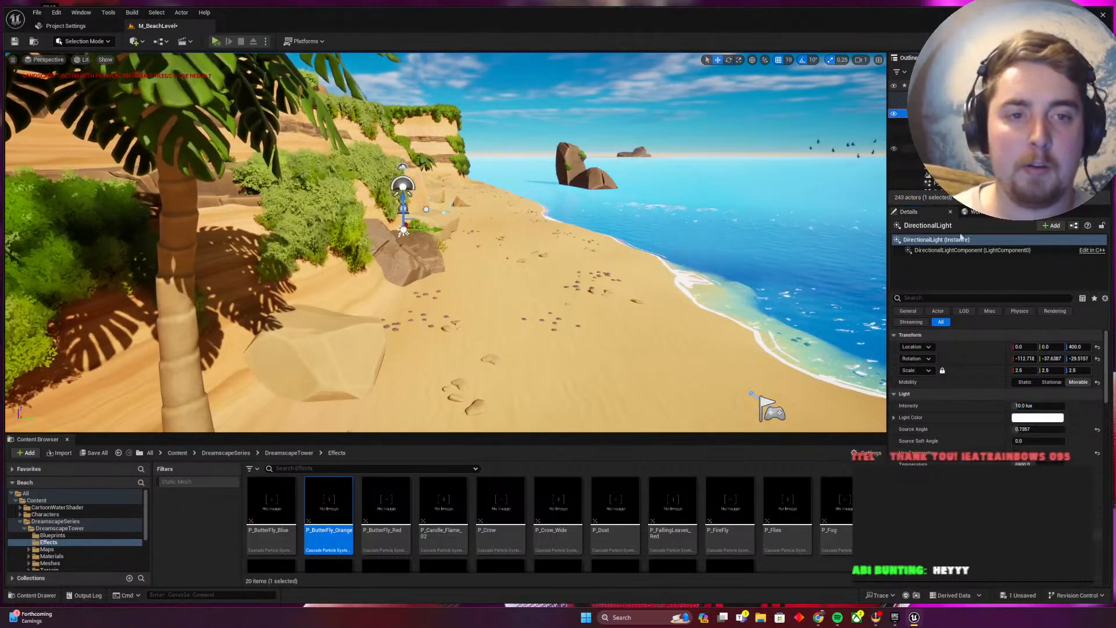
{"action": "left_click", "coordinate": [1027, 418]}
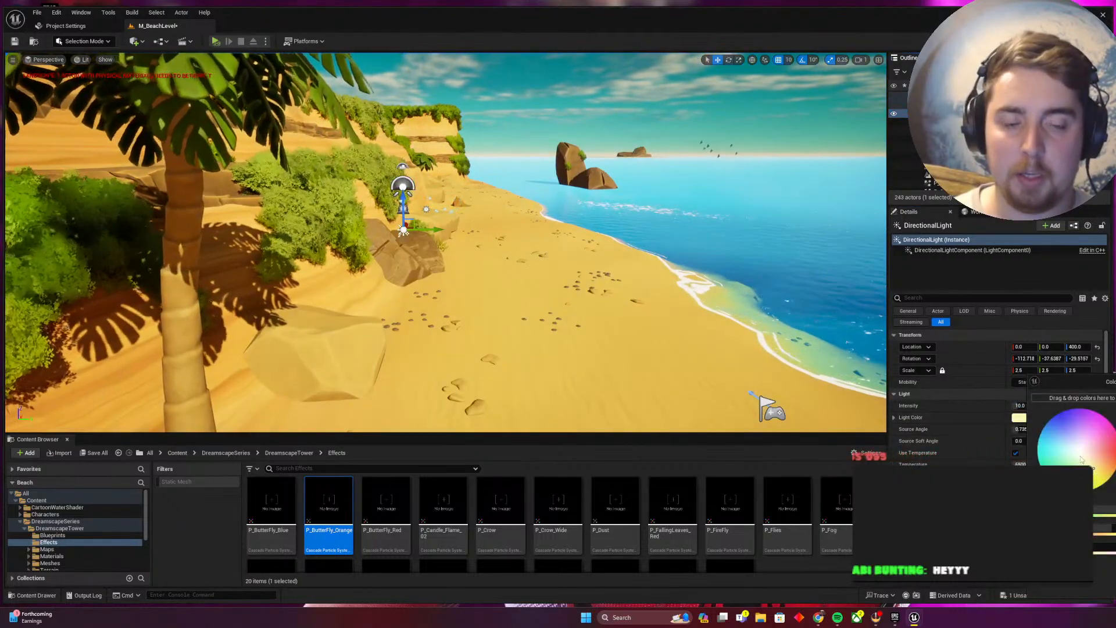
{"action": "left_click_drag", "start_coordinate": [1081, 460], "coordinate": [1094, 465]}
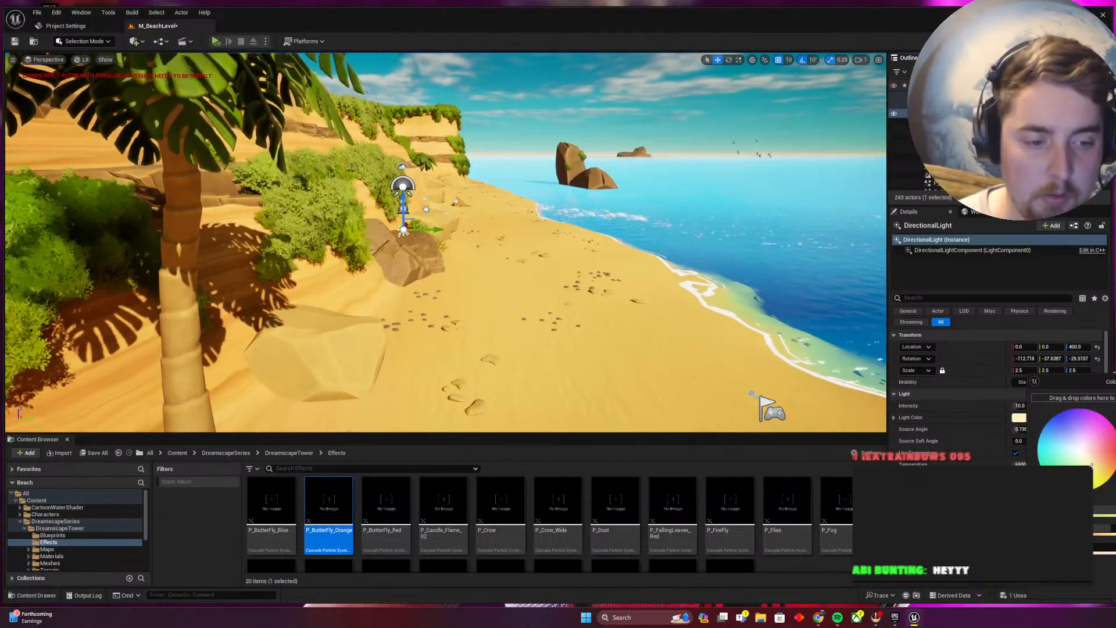
{"action": "left_click_drag", "start_coordinate": [1091, 464], "coordinate": [1079, 449]}
{"action": "mouse_move", "coordinate": [639, 250]}
{"action": "right_mouse_down"}
{"action": "mouse_move", "coordinate": [627, 238]}
{"action": "mouse_move", "coordinate": [643, 247]}
{"action": "right_mouse_up"}
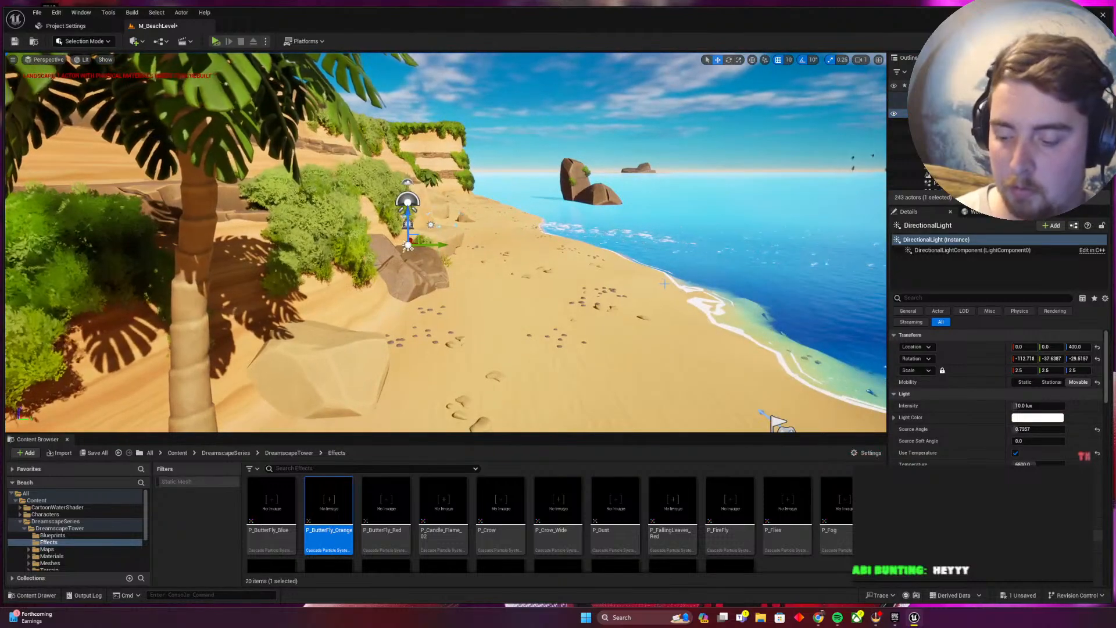
{"action": "key", "text": "ctrl+s"}
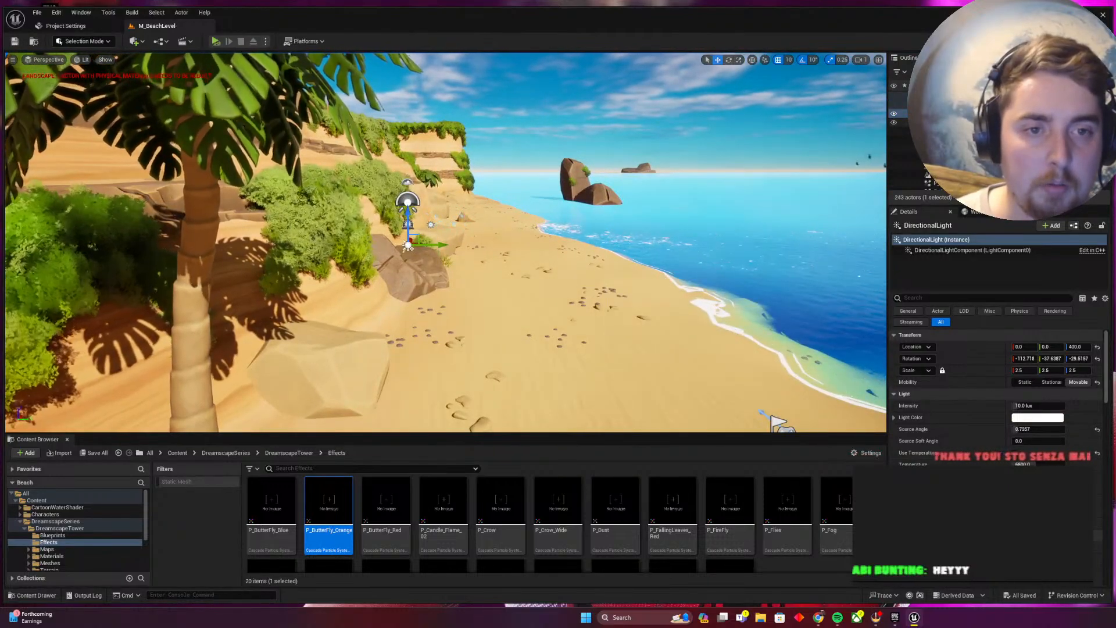
Place a Lightmass Importance Volume on the beach
{"action": "left_click", "coordinate": [936, 131]}
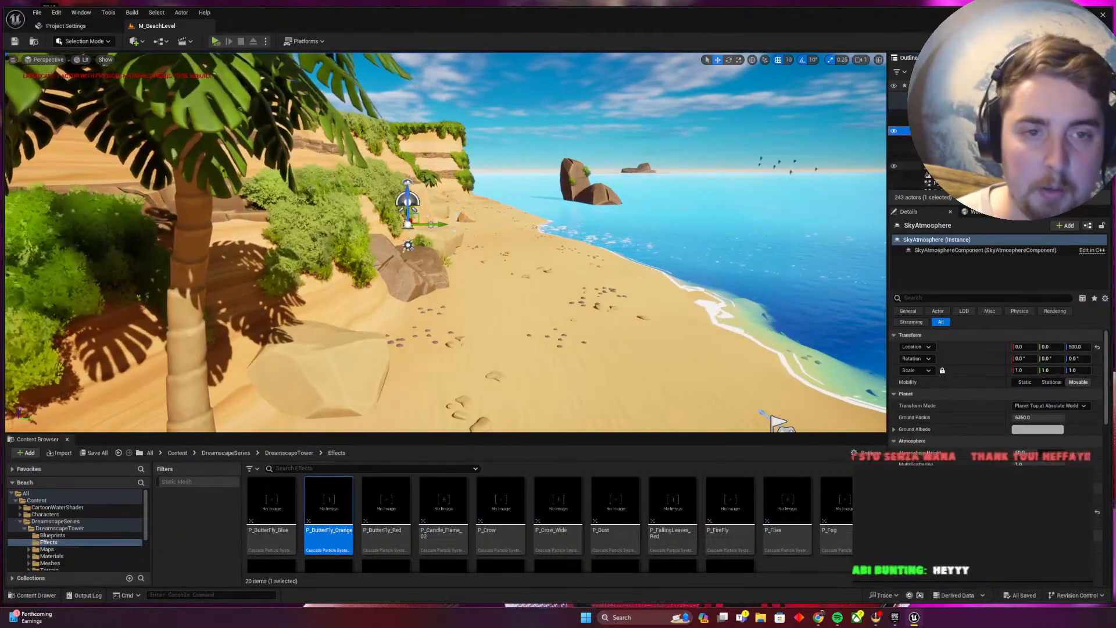
{"action": "left_click", "coordinate": [899, 113]}
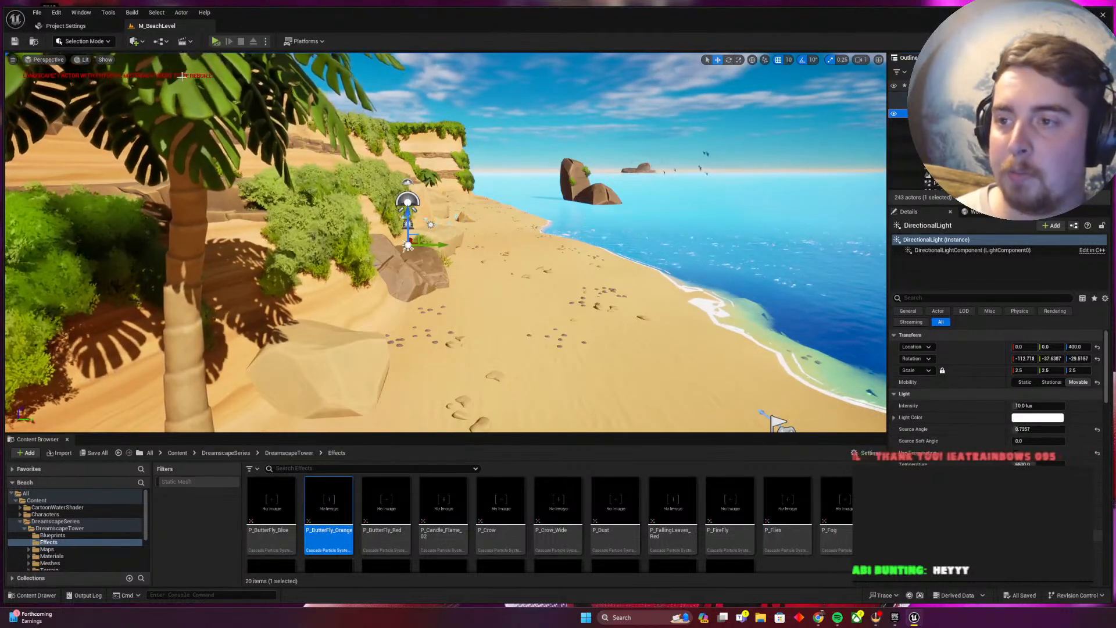
{"action": "left_click", "coordinate": [146, 43]}
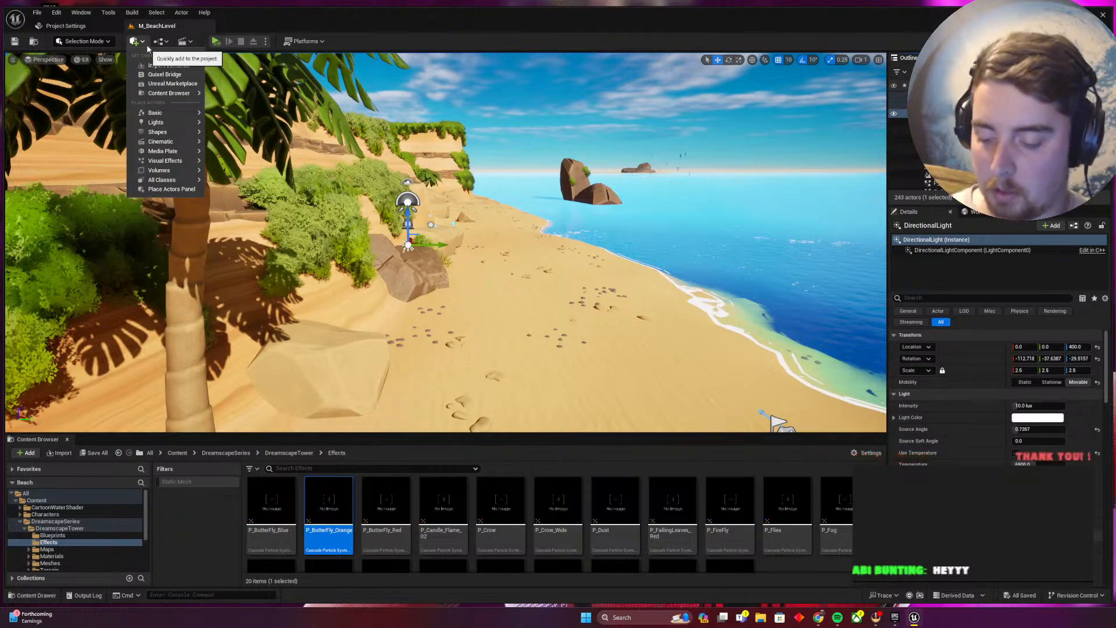
{"action": "type", "text": "importance"}
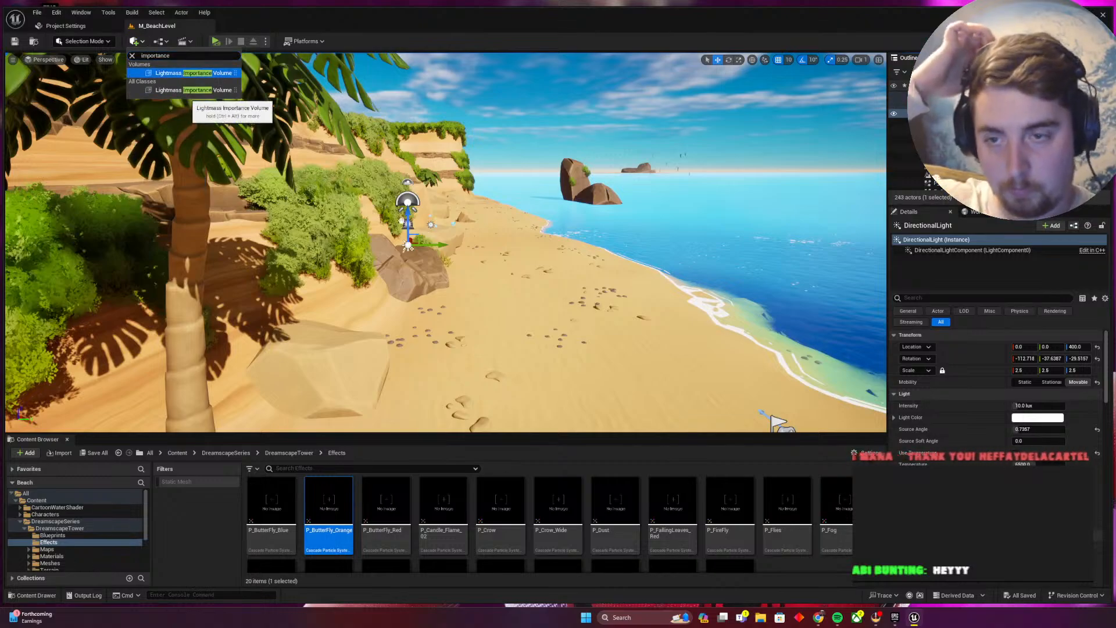
{"action": "left_click_drag", "start_coordinate": [194, 82], "coordinate": [522, 301]}
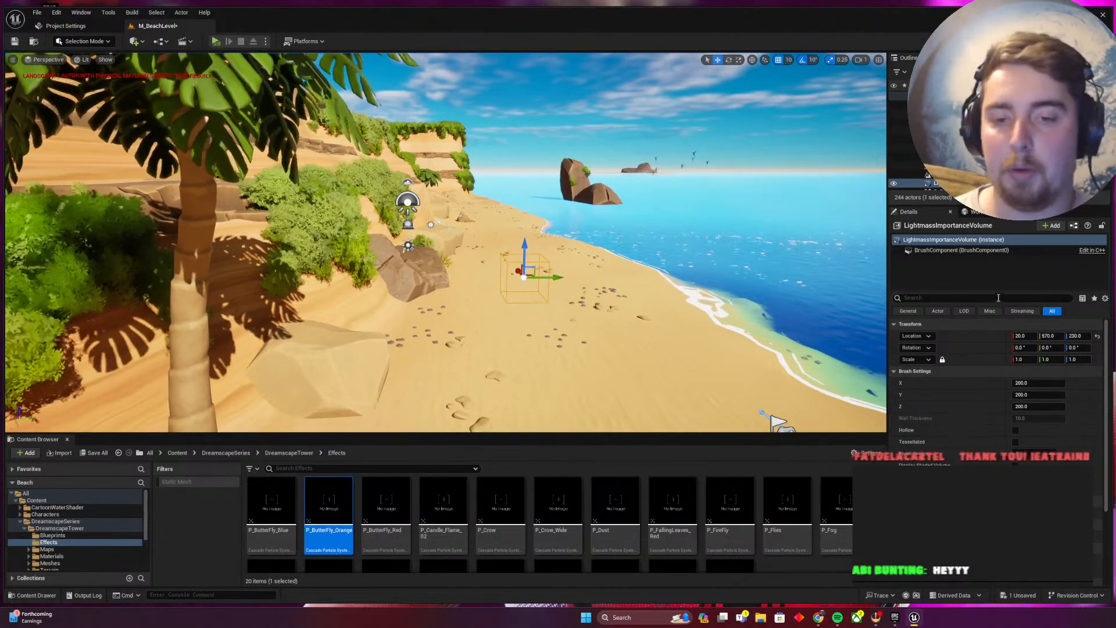
Scale the Lightmass Importance Volume up to about 126.5 in X and Y and 13.5 in Z
{"action": "right_click_drag", "start_coordinate": [640, 274], "coordinate": [604, 292]}
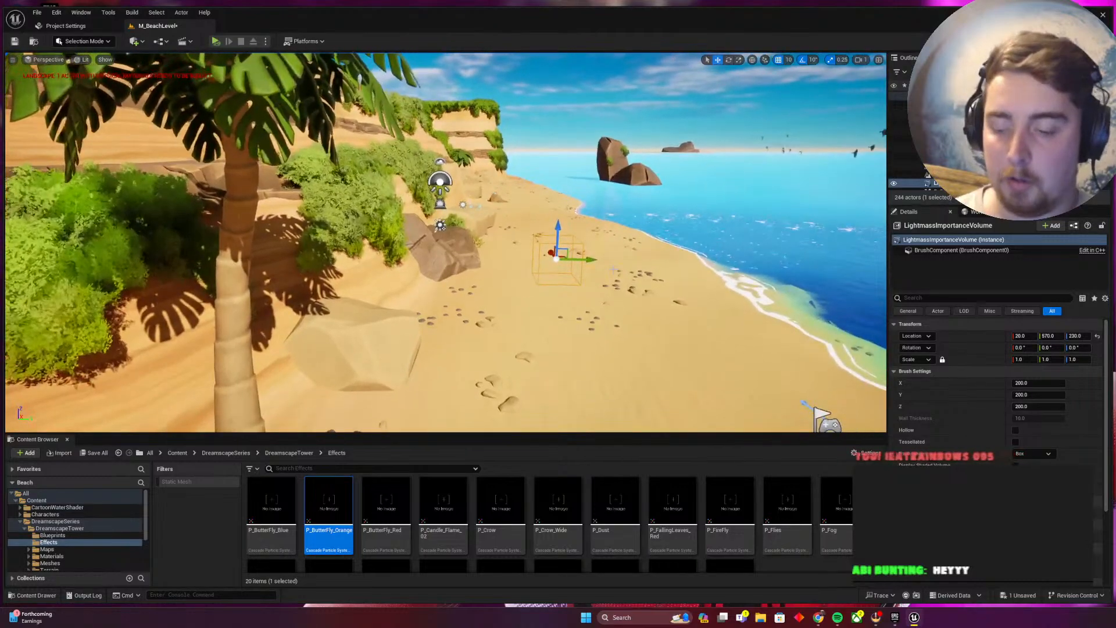
{"action": "key", "text": "r"}
{"action": "left_click_drag", "start_coordinate": [557, 260], "coordinate": [817, 201]}
{"action": "key", "text": "e"}
{"action": "mouse_move", "coordinate": [572, 257]}
{"action": "right_mouse_down"}
{"action": "mouse_move", "coordinate": [685, 256]}
{"action": "mouse_move", "coordinate": [564, 295]}
{"action": "mouse_move", "coordinate": [566, 273]}
{"action": "right_mouse_up"}
{"action": "key", "text": "q"}
{"action": "left_click_drag", "start_coordinate": [570, 251], "coordinate": [756, 208]}
{"action": "right_click_drag", "start_coordinate": [573, 256], "coordinate": [656, 172]}
{"action": "key", "text": "q"}
{"action": "right_click_drag", "start_coordinate": [564, 227], "coordinate": [550, 250]}
{"action": "key", "text": "q"}
Raise the Lightmass Importance Volume to a Z location of 790 and save the level
{"action": "key", "text": "w"}
{"action": "left_click_drag", "start_coordinate": [477, 254], "coordinate": [476, 140]}
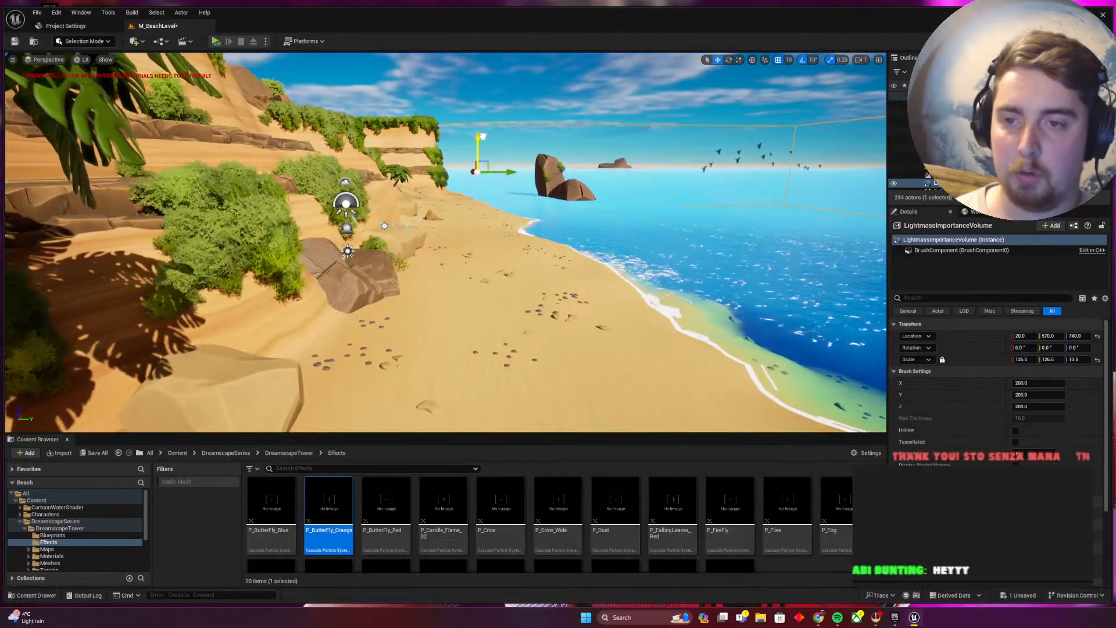
{"action": "key", "text": "s"}
{"action": "mouse_move", "coordinate": [476, 140]}
{"action": "right_mouse_down"}
{"action": "mouse_move", "coordinate": [448, 160]}
{"action": "mouse_move", "coordinate": [474, 140]}
{"action": "right_mouse_up"}
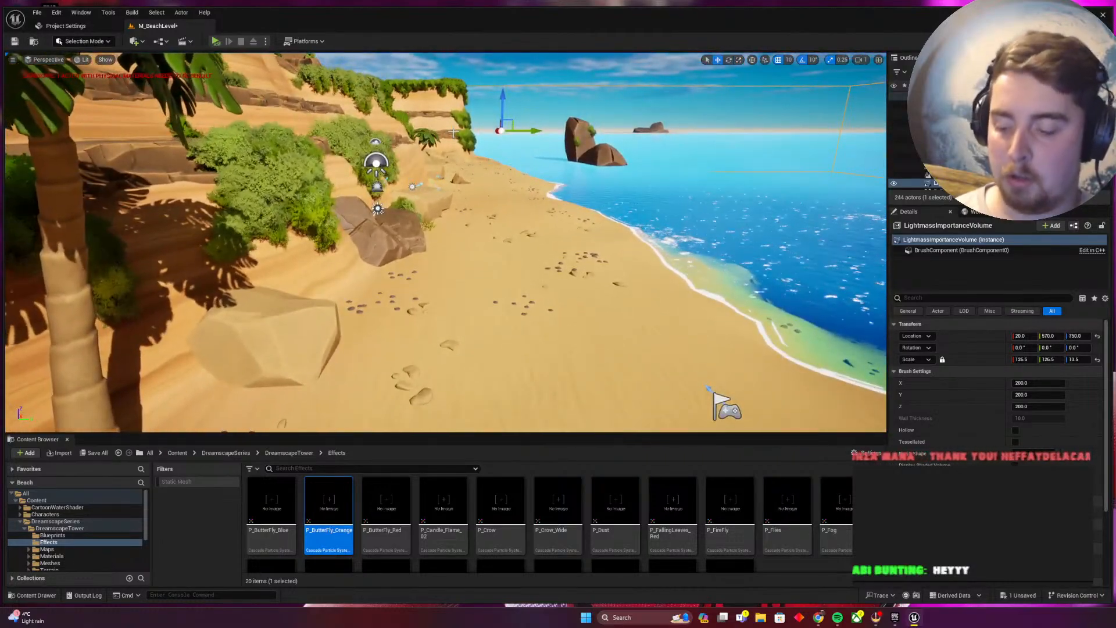
{"action": "key", "text": "ctrl+s"}
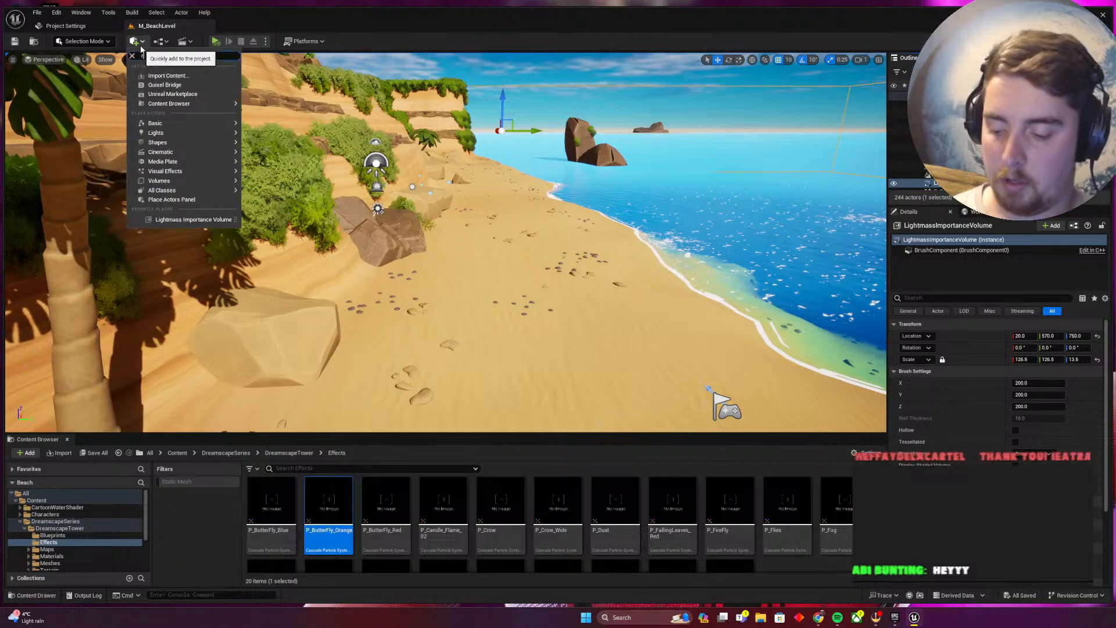
Place a Sphere Reflection Capture on the beach, enlarge its influence radius to about 14453 and save the level
{"action": "type", "text": "ref"}
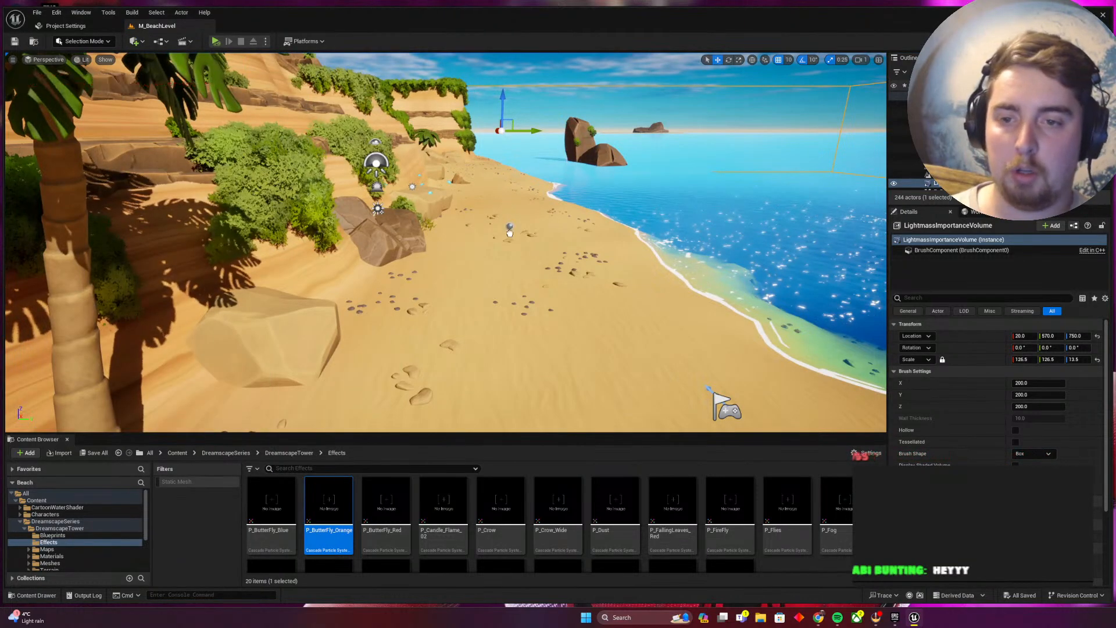
{"action": "left_click_drag", "start_coordinate": [509, 232], "coordinate": [510, 230]}
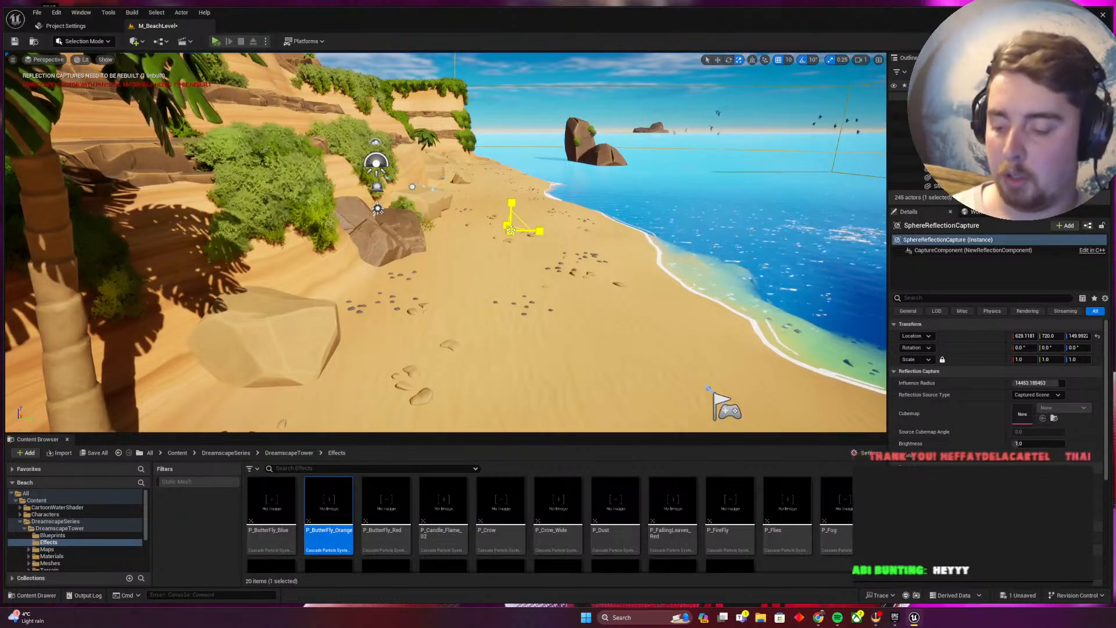
{"action": "key", "text": "ctrl+s"}
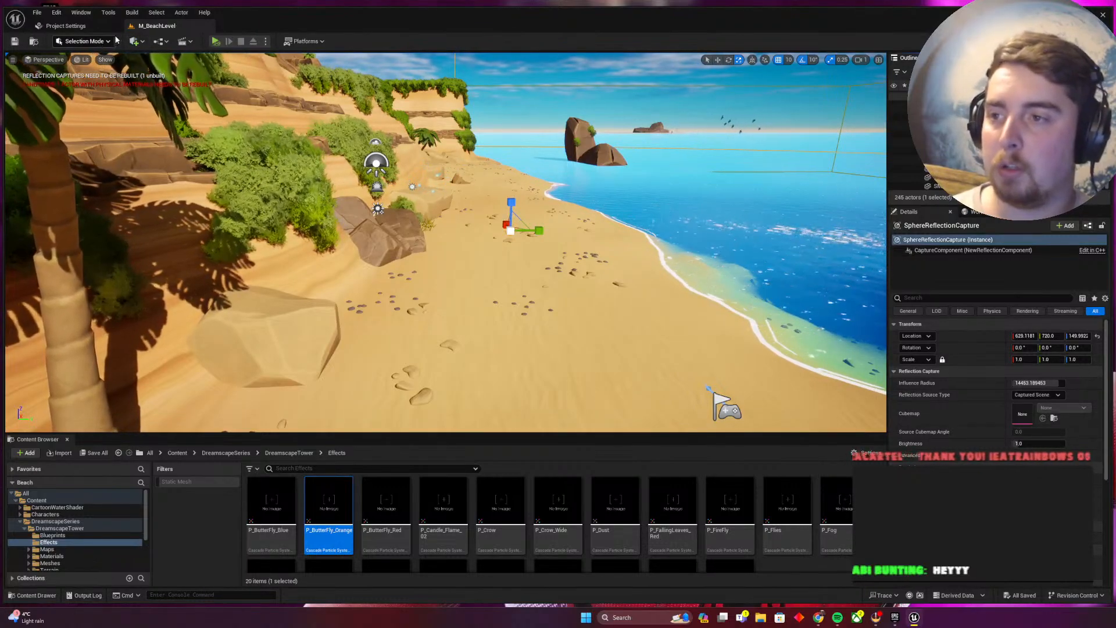
Place a Post Process Volume on the beach and enable its infinite extent
{"action": "left_click", "coordinate": [137, 41]}
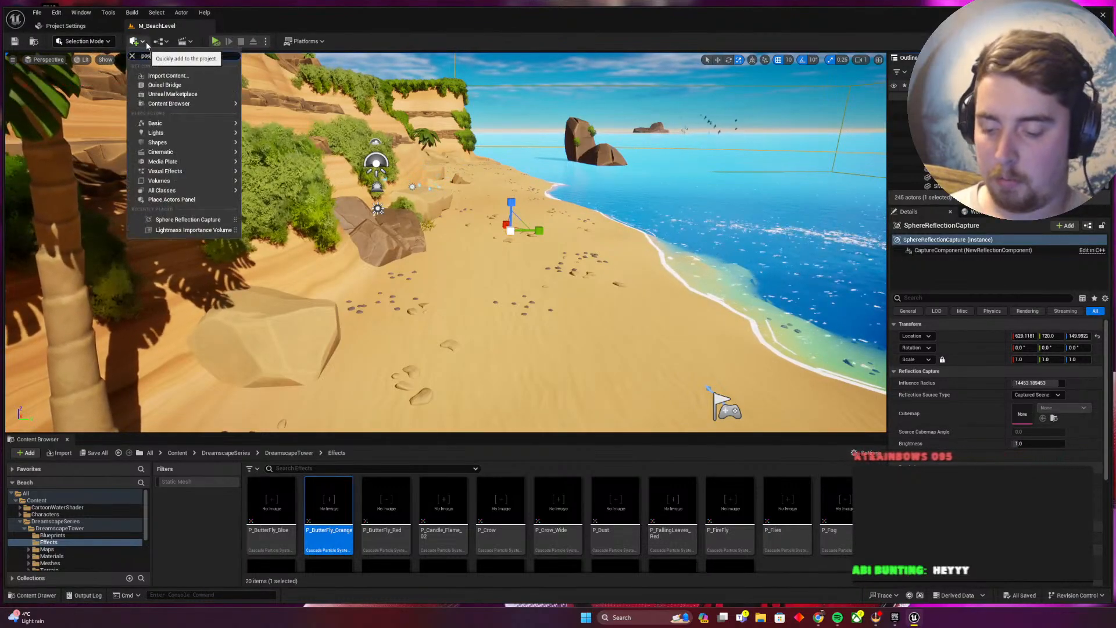
{"action": "left_click", "coordinate": [195, 72]}
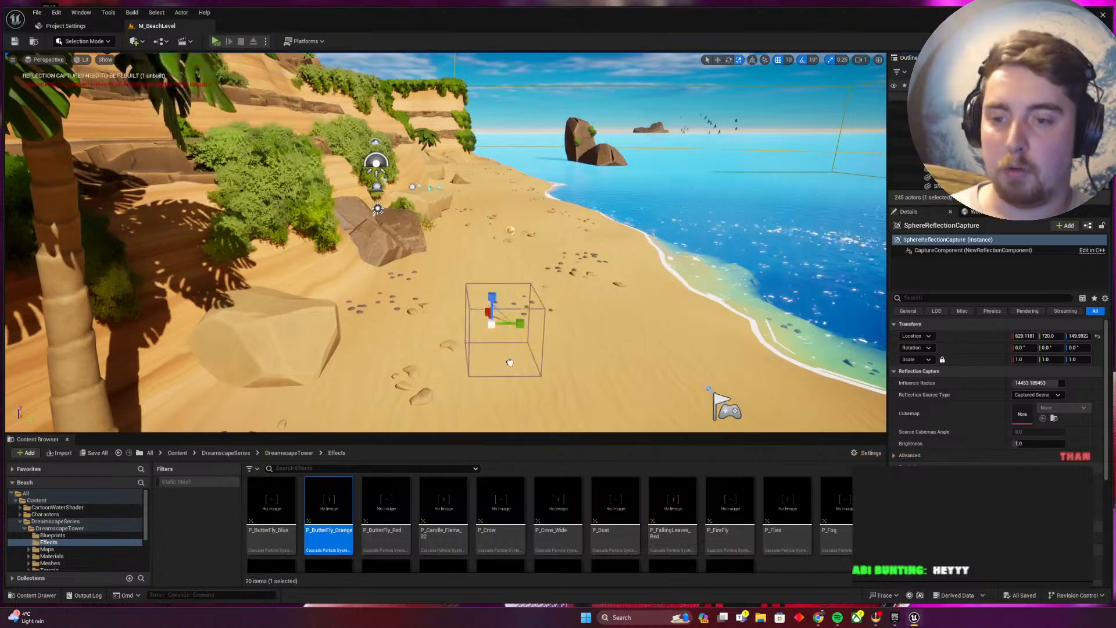
{"action": "left_click_drag", "start_coordinate": [1103, 337], "coordinate": [1100, 482]}
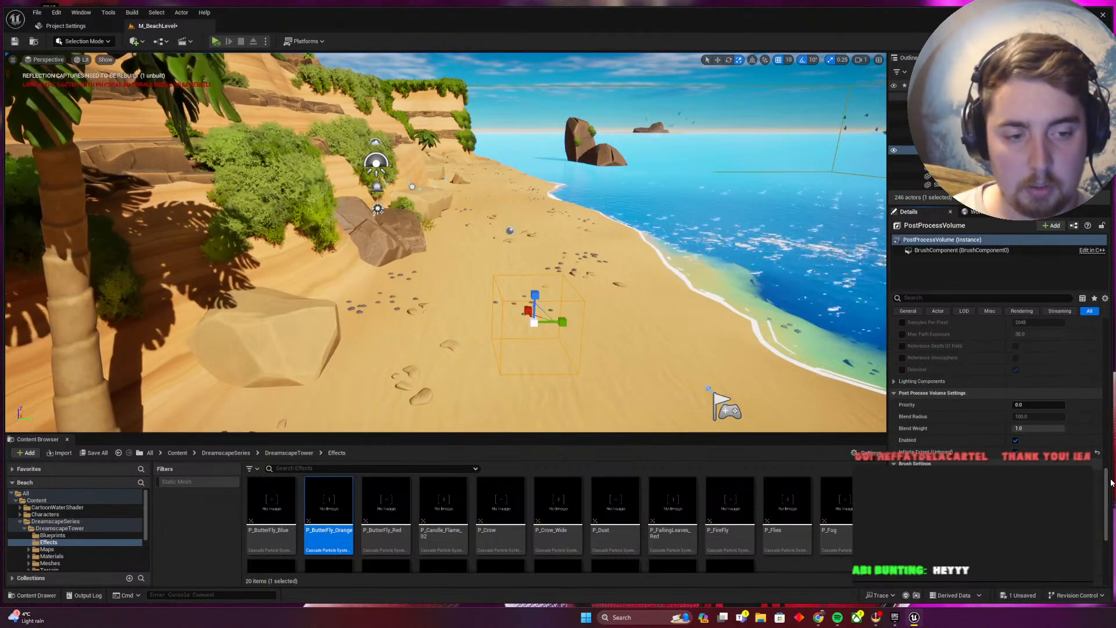
{"action": "scroll", "coordinate": [906, 401], "scroll_direction": "up", "scroll_amount": 15}
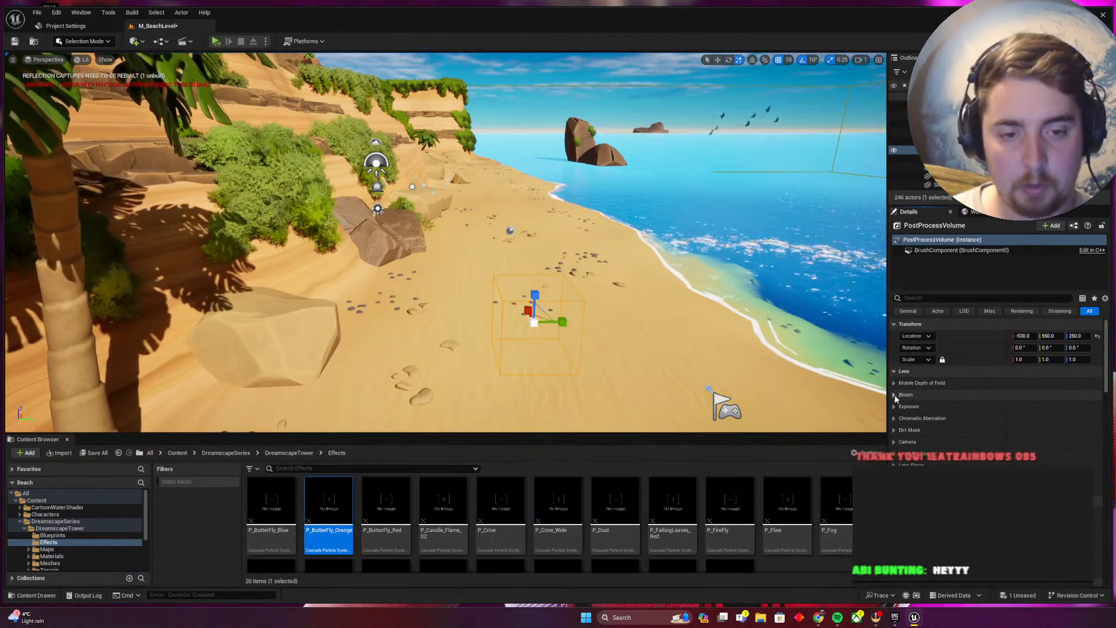
Enable the Post Process Volume's bloom intensity override and try intensities of 3 and 5
{"action": "left_click", "coordinate": [894, 395]}
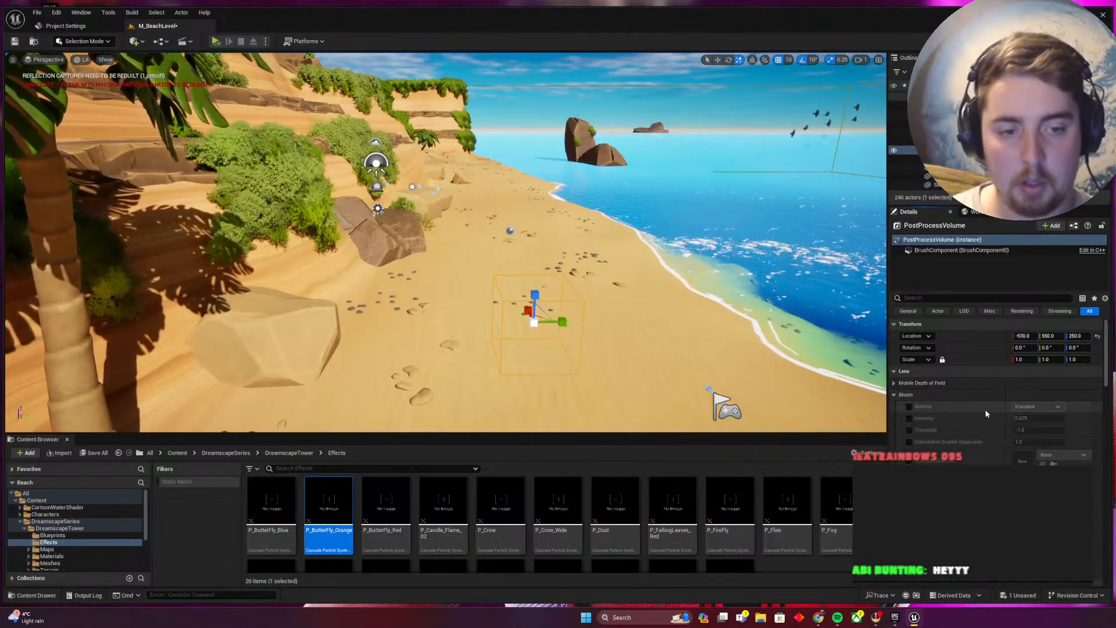
{"action": "left_click", "coordinate": [908, 418]}
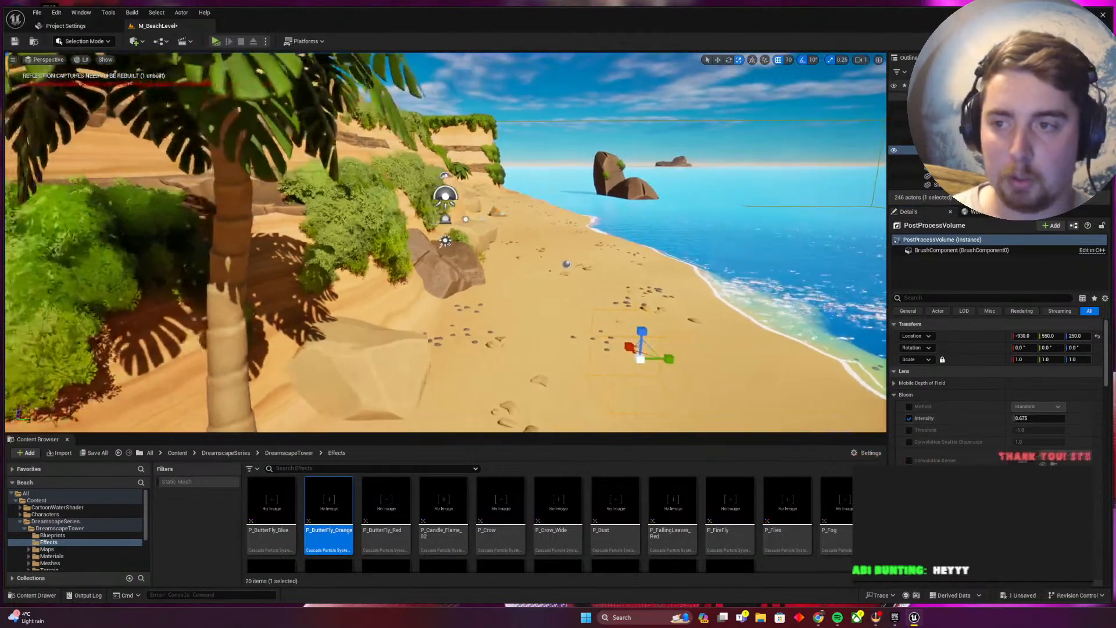
{"action": "right_click_drag", "start_coordinate": [447, 242], "coordinate": [465, 229]}
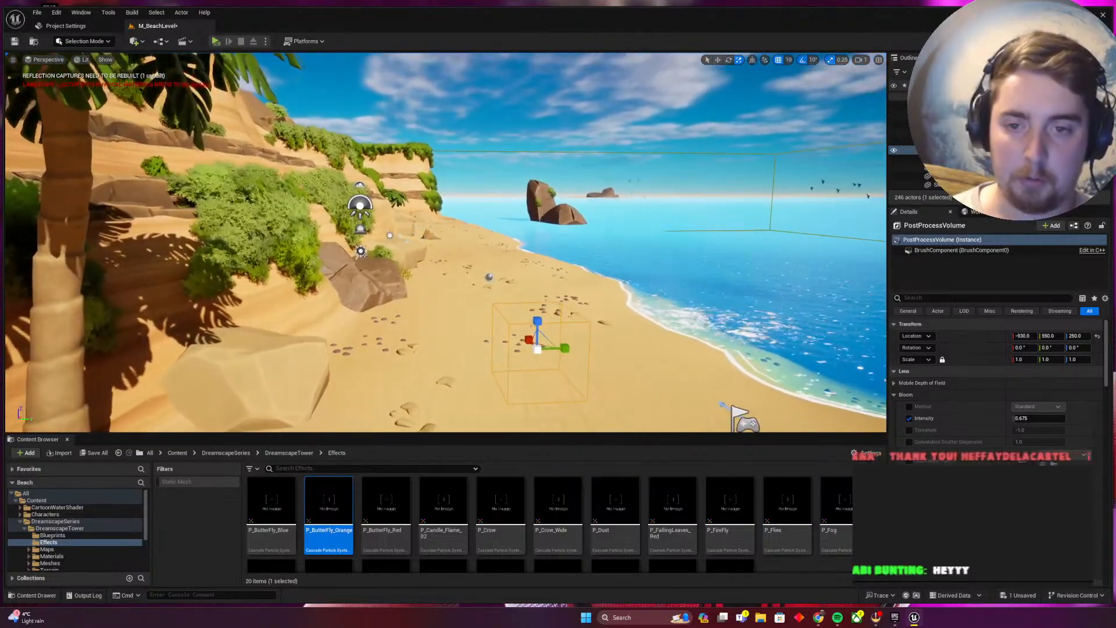
{"action": "left_click", "coordinate": [1041, 419]}
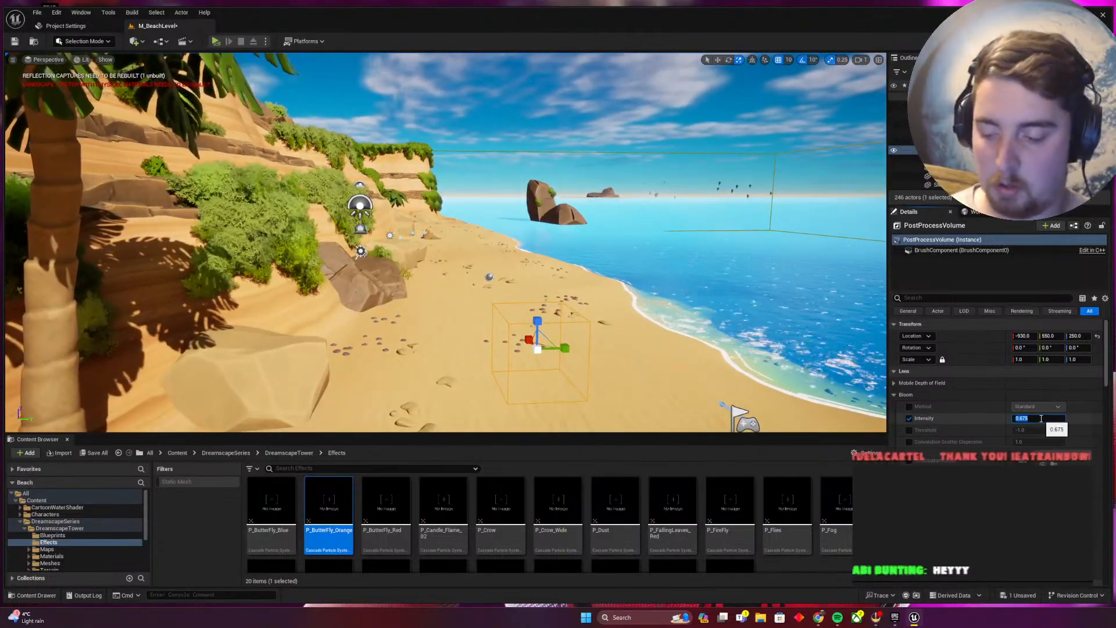
{"action": "type", "text": "3"}
{"action": "key", "text": "Return"}
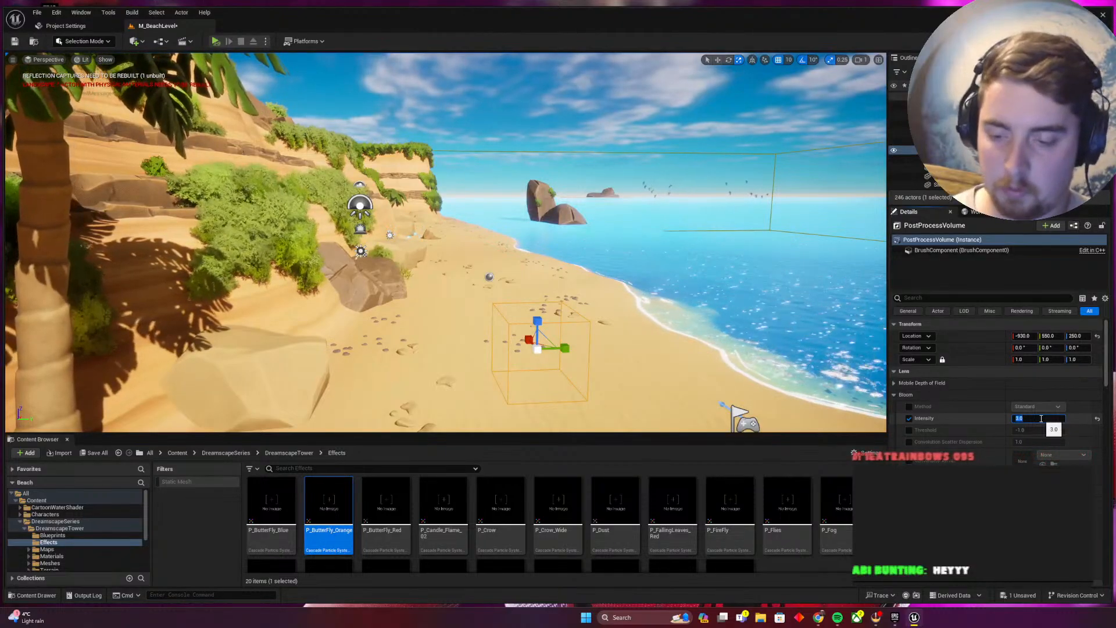
{"action": "type", "text": "5"}
{"action": "key", "text": "Return"}
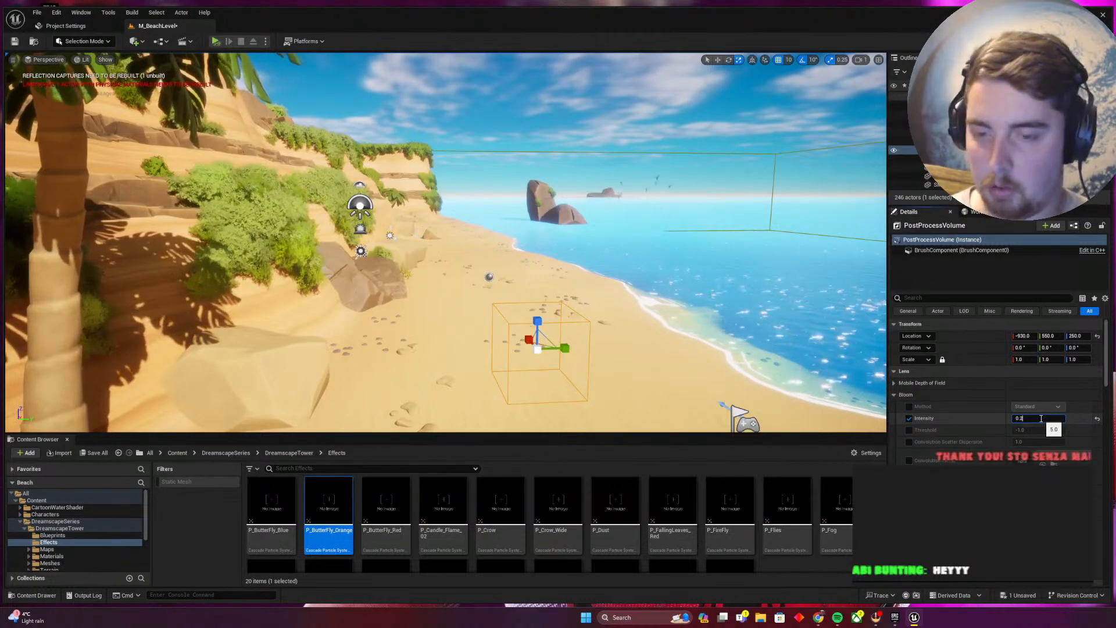
Try bloom intensities of 0.2 and 0.3, settle on 0.4 and save the level
{"action": "type", "text": "0.2"}
{"action": "key", "text": "Return"}
{"action": "type", "text": "0.3"}
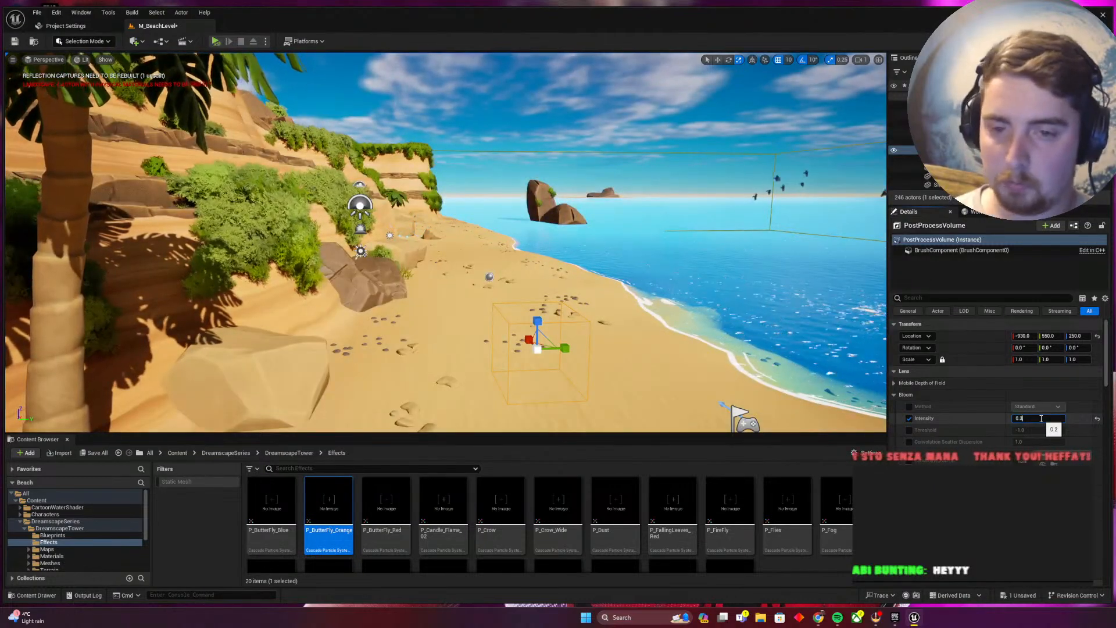
{"action": "key", "text": "Return"}
{"action": "type", "text": "0.4"}
{"action": "key", "text": "Return"}
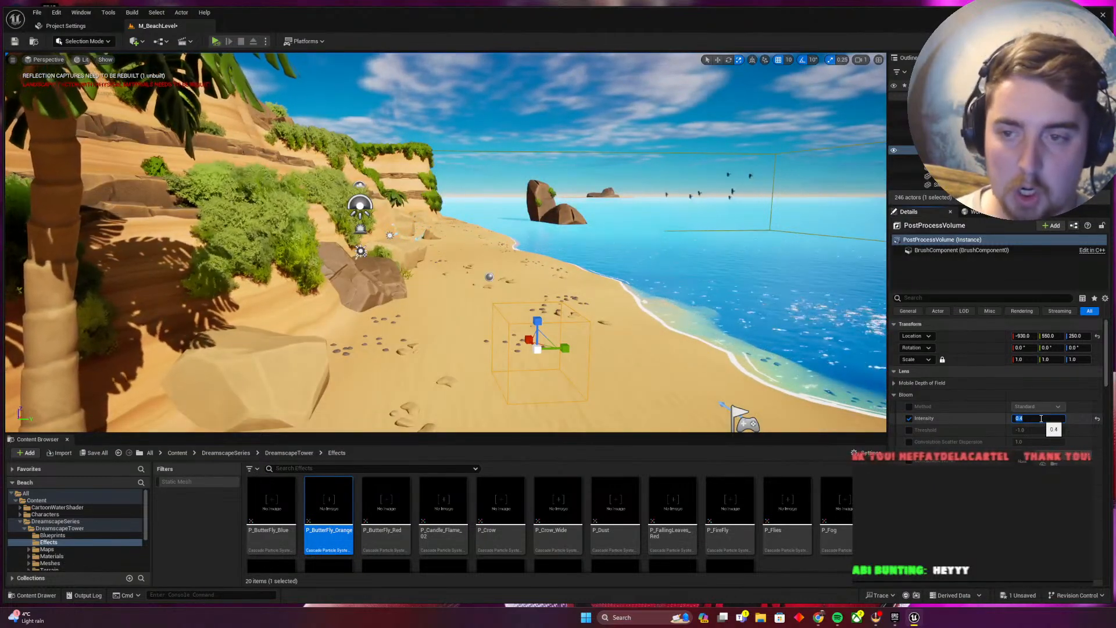
{"action": "key", "text": "ctrl+s"}
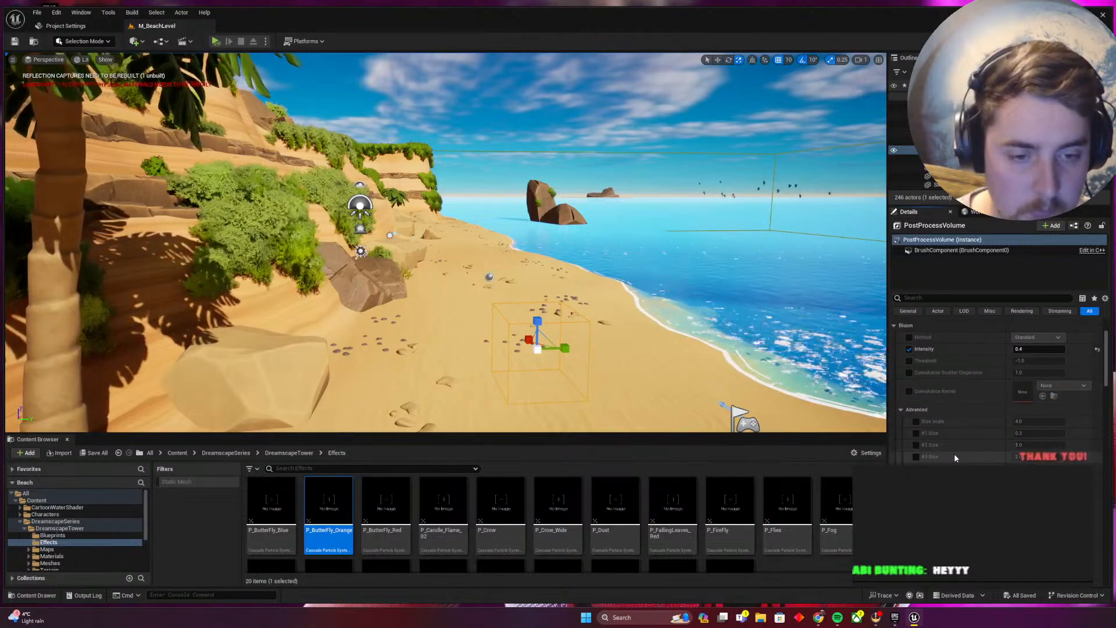
Enable the Post Process Volume's exposure compensation override and set it to 1.2
{"action": "scroll", "coordinate": [954, 453], "scroll_direction": "down", "scroll_amount": 3}
{"action": "left_click", "coordinate": [907, 396]}
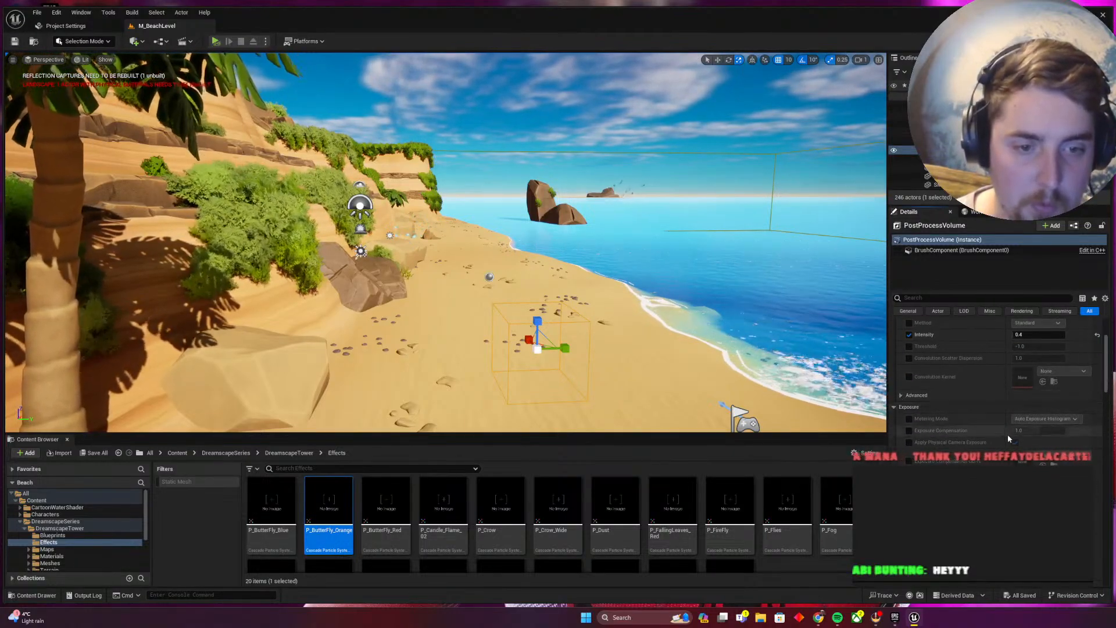
{"action": "left_click", "coordinate": [909, 431]}
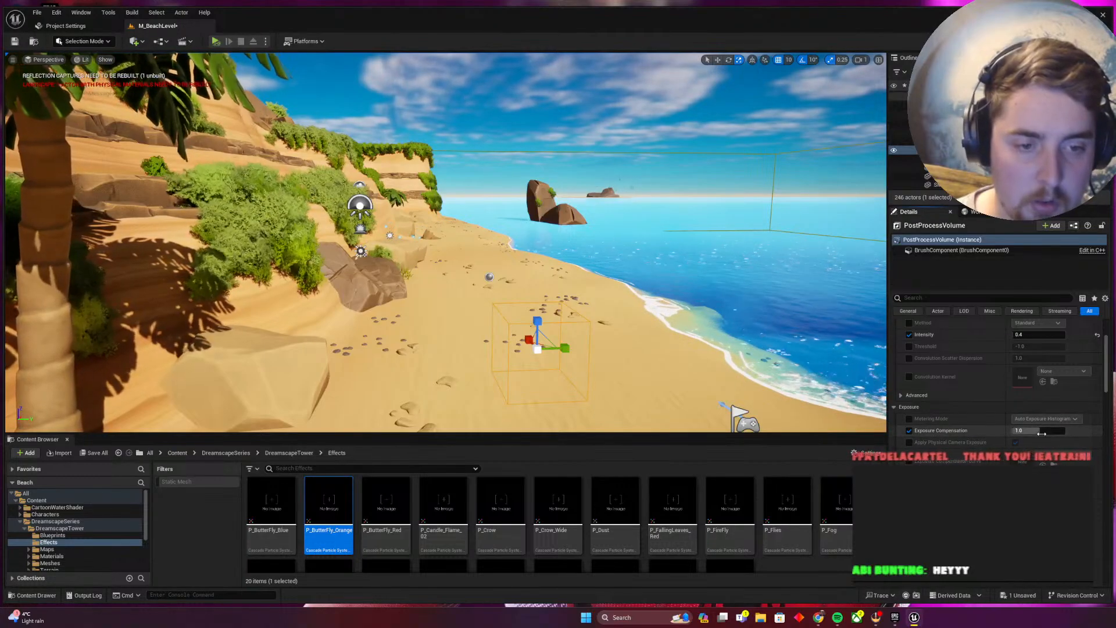
{"action": "left_click", "coordinate": [1040, 431]}
{"action": "type", "text": "1.2"}
{"action": "key", "text": "Return"}
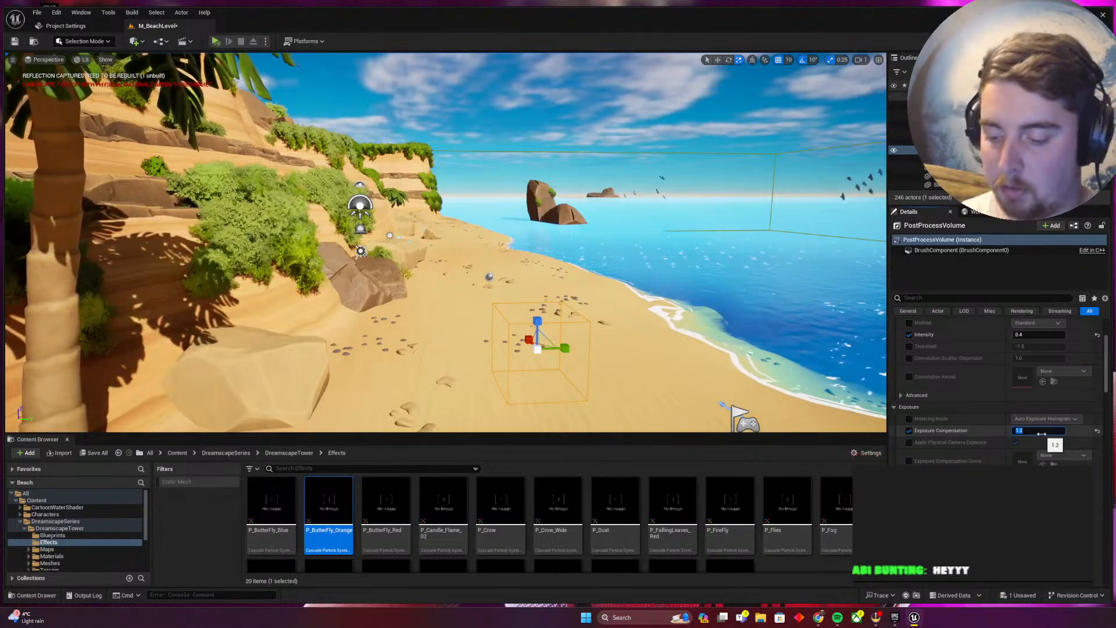
Try exposure compensation values of 0.18, 1.8, 0.2 and 0.8 on the Post Process Volume
{"action": "type", "text": ".18"}
{"action": "key", "text": "Return"}
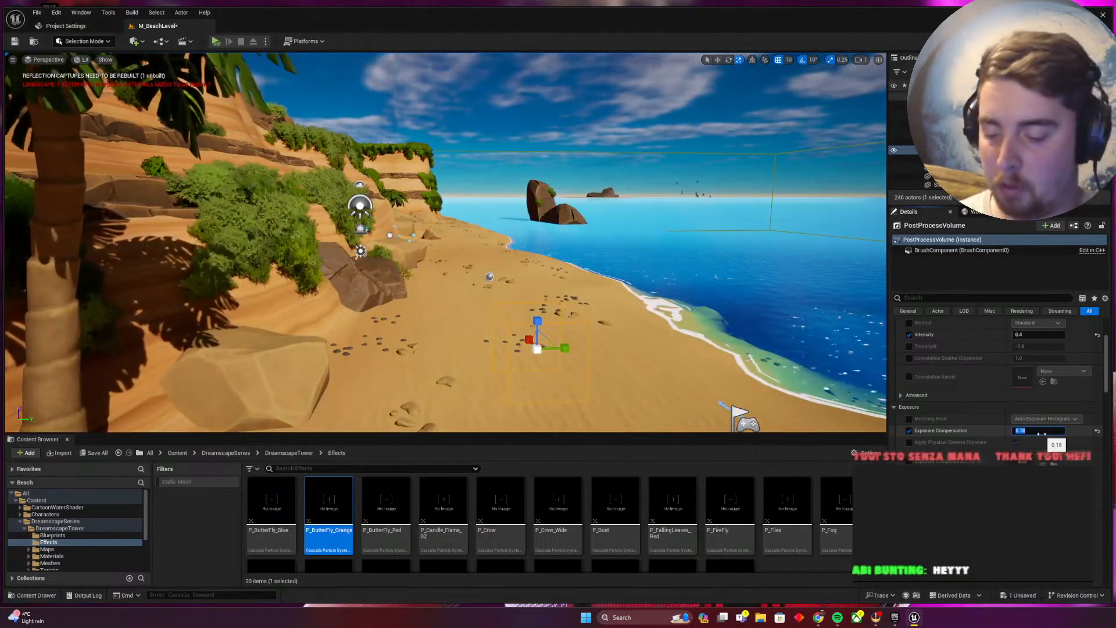
{"action": "type", "text": "1.8"}
{"action": "key", "text": "Return"}
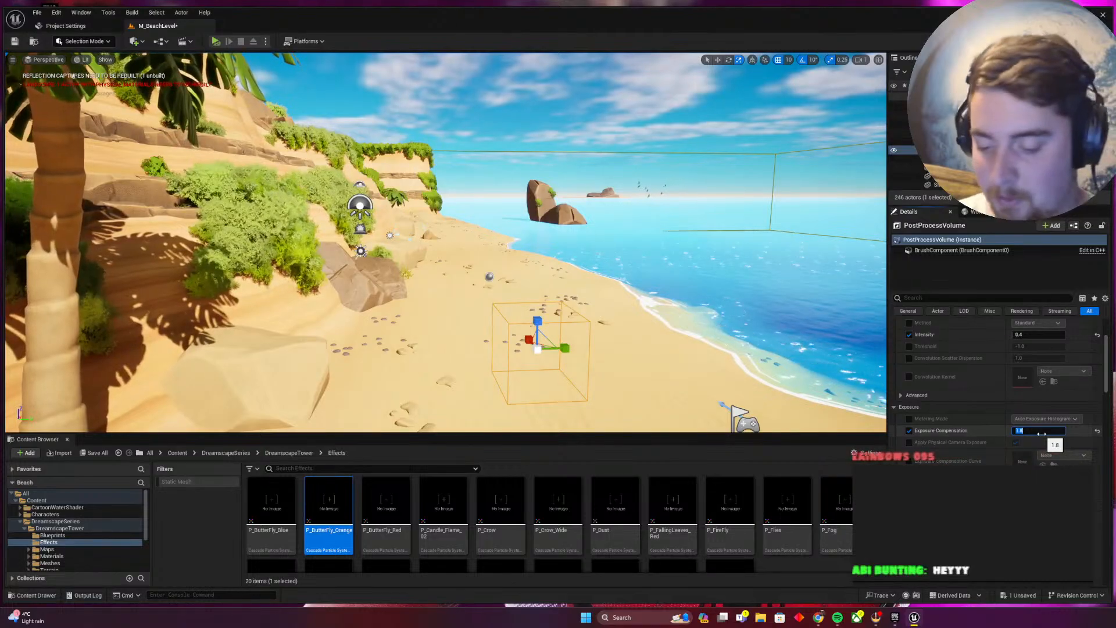
{"action": "type", "text": "0.2"}
{"action": "key", "text": "Return"}
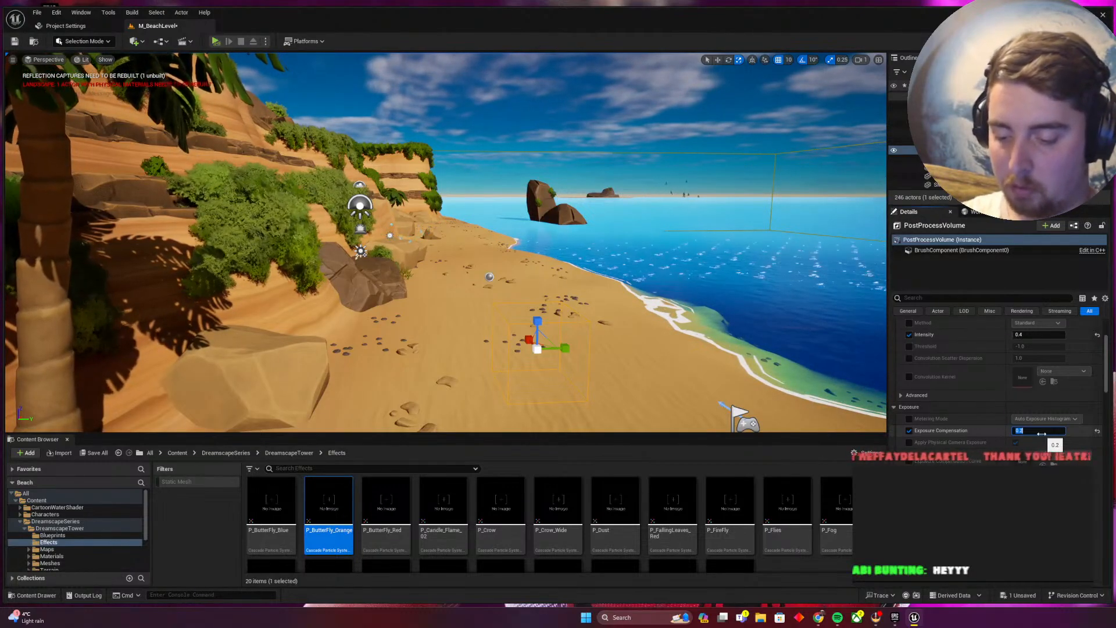
{"action": "type", "text": "0.8"}
{"action": "key", "text": "Return"}
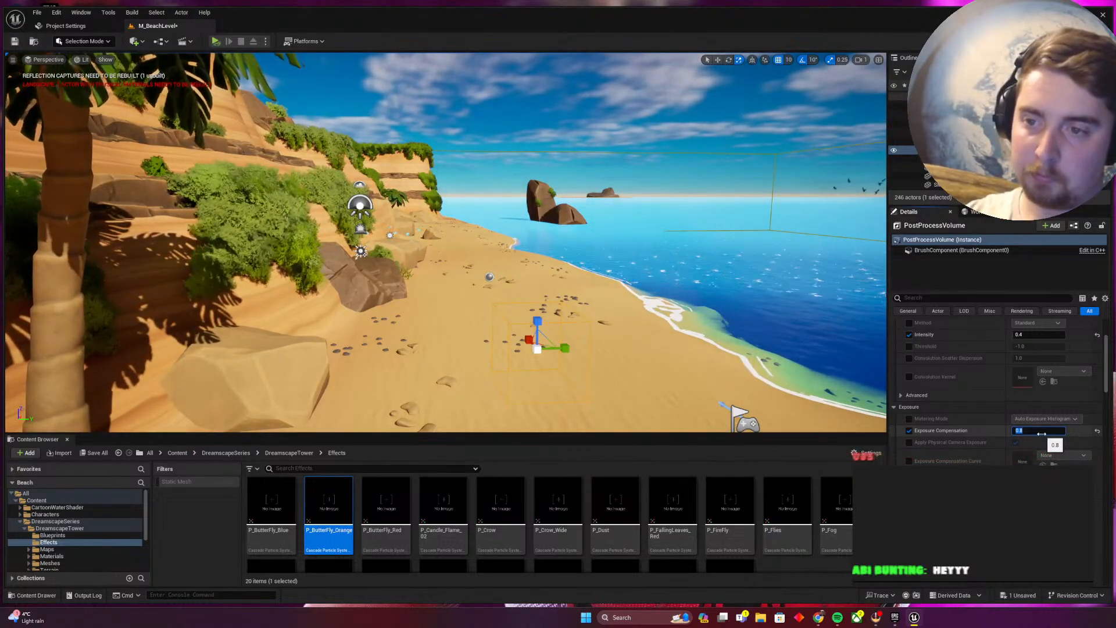
Compare an exposure compensation of 1.2, settle on 0.9 and save the level
{"action": "type", "text": "1"}
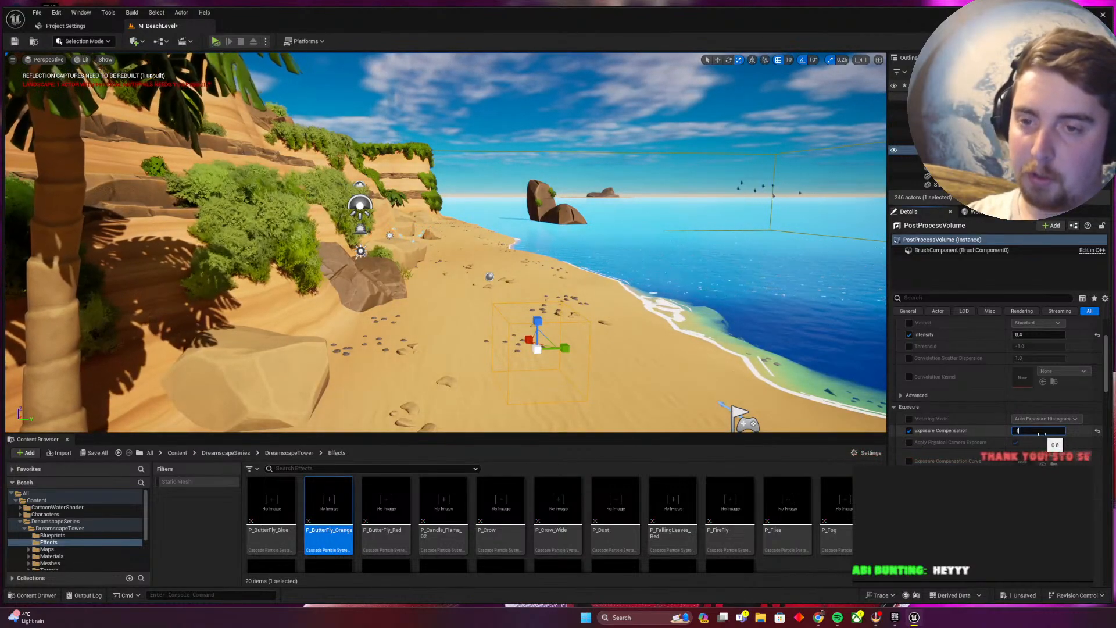
{"action": "type", "text": ".2"}
{"action": "key", "text": "Return"}
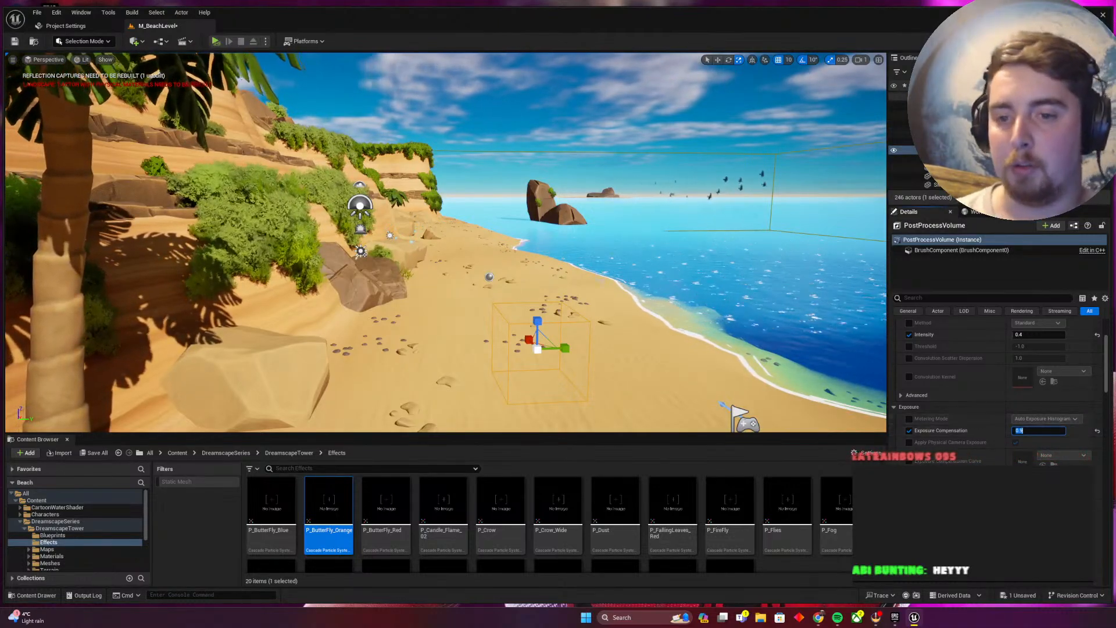
{"action": "mouse_move", "coordinate": [442, 244]}
{"action": "right_mouse_down"}
{"action": "mouse_move", "coordinate": [415, 244]}
{"action": "mouse_move", "coordinate": [427, 251]}
{"action": "right_mouse_up"}
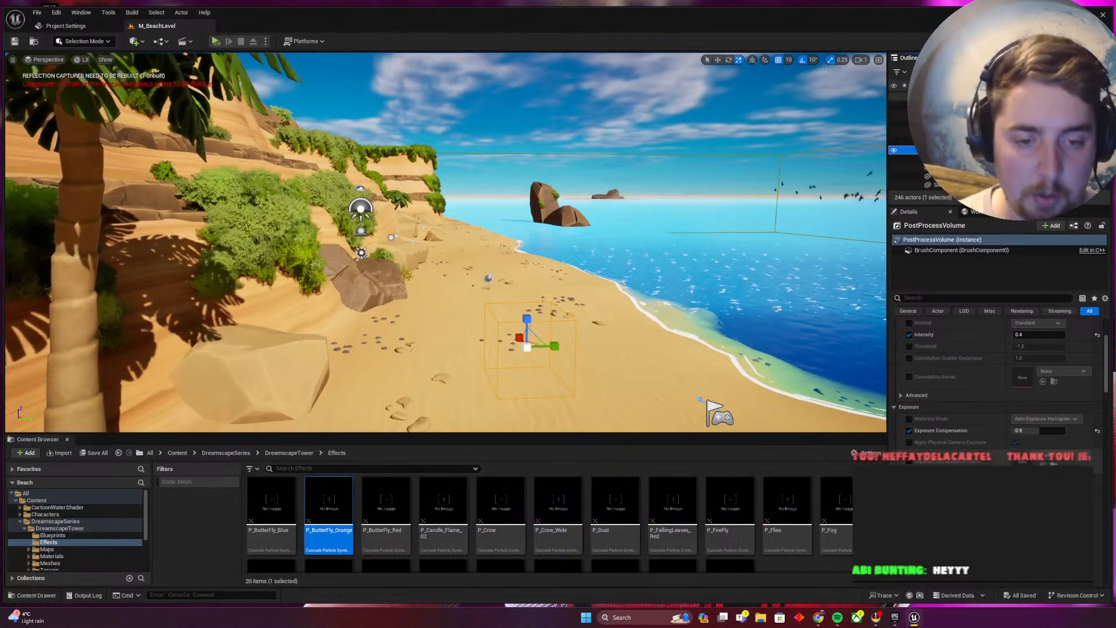
Enable the Post Process Volume's lens flare intensity override, set it to 6.0 and save the level
{"action": "scroll", "coordinate": [997, 378], "scroll_direction": "down", "scroll_amount": 2}
{"action": "scroll", "coordinate": [997, 378], "scroll_direction": "down", "scroll_amount": 2}
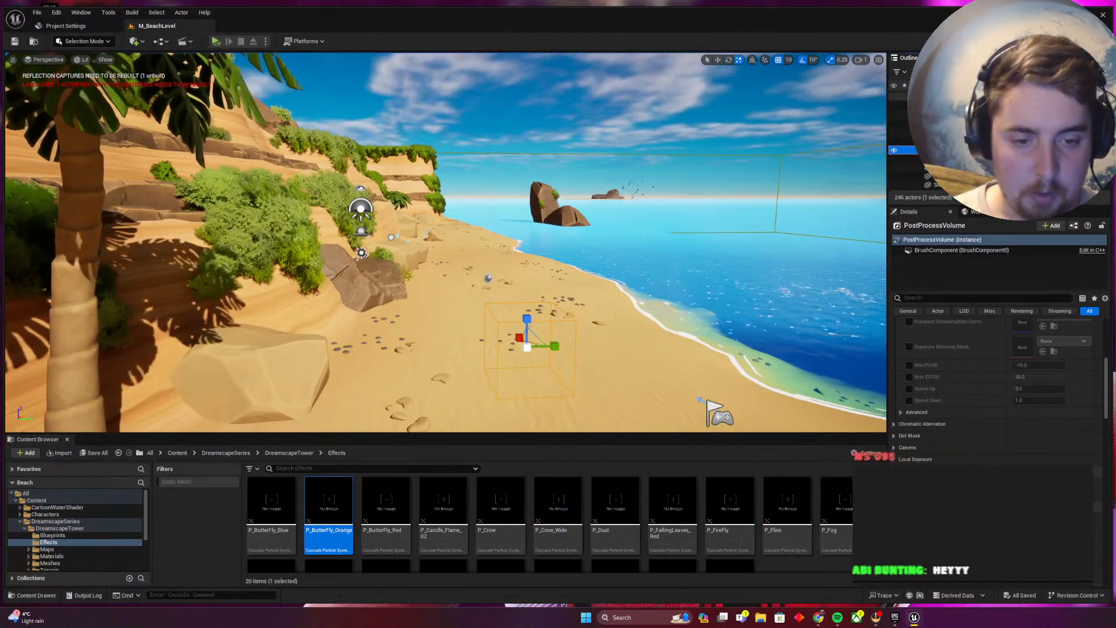
{"action": "scroll", "coordinate": [997, 378], "scroll_direction": "down", "scroll_amount": 1}
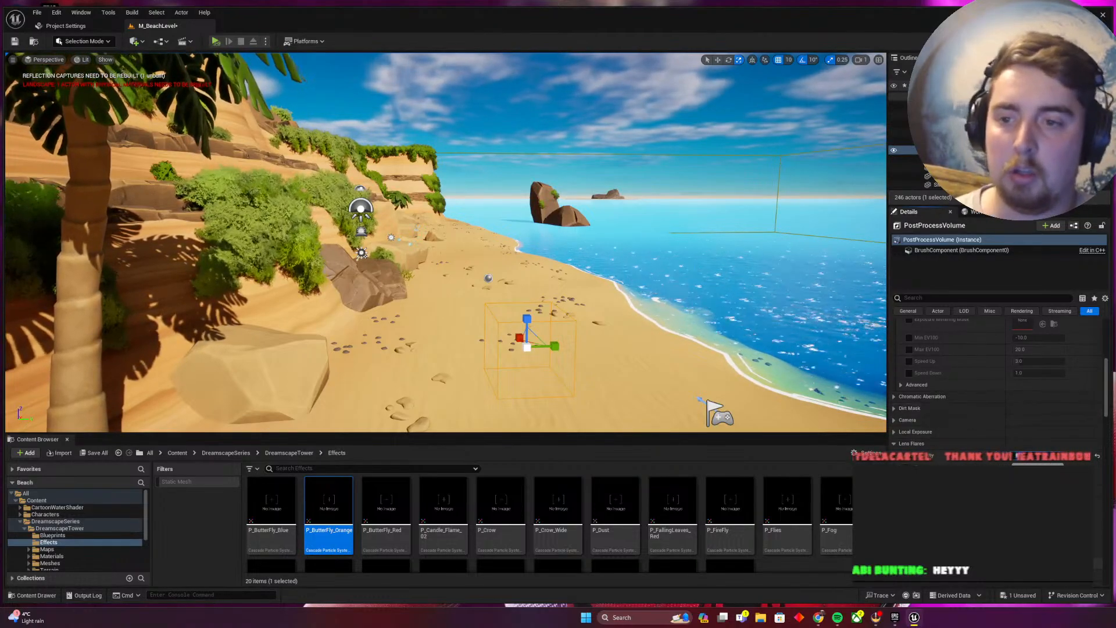
{"action": "right_click_drag", "start_coordinate": [669, 279], "coordinate": [705, 418]}
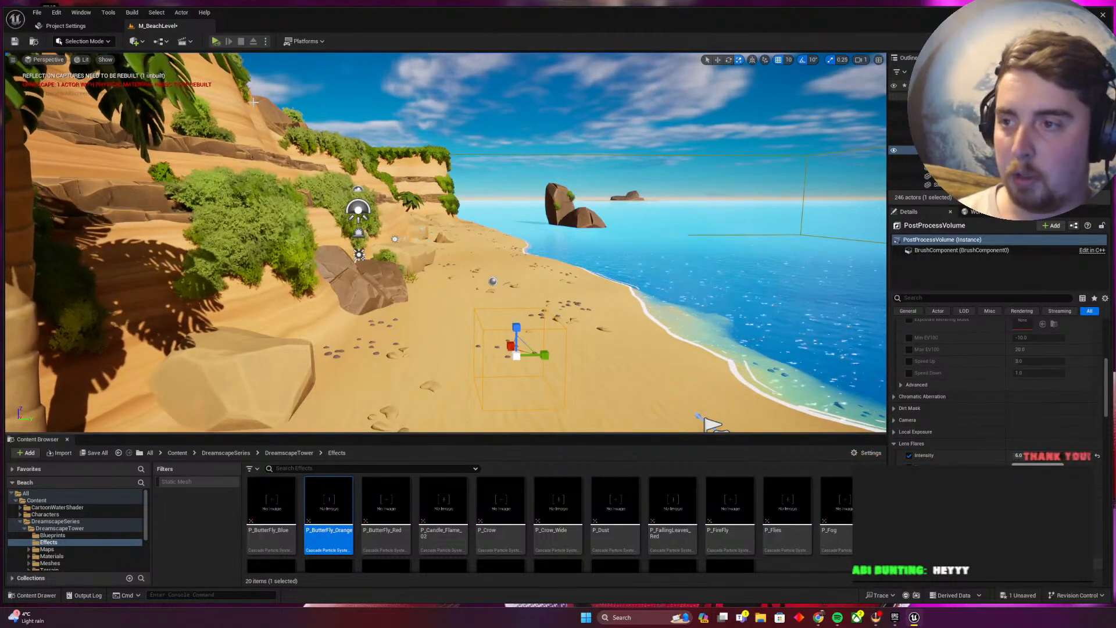
{"action": "key", "text": "ctrl+s"}
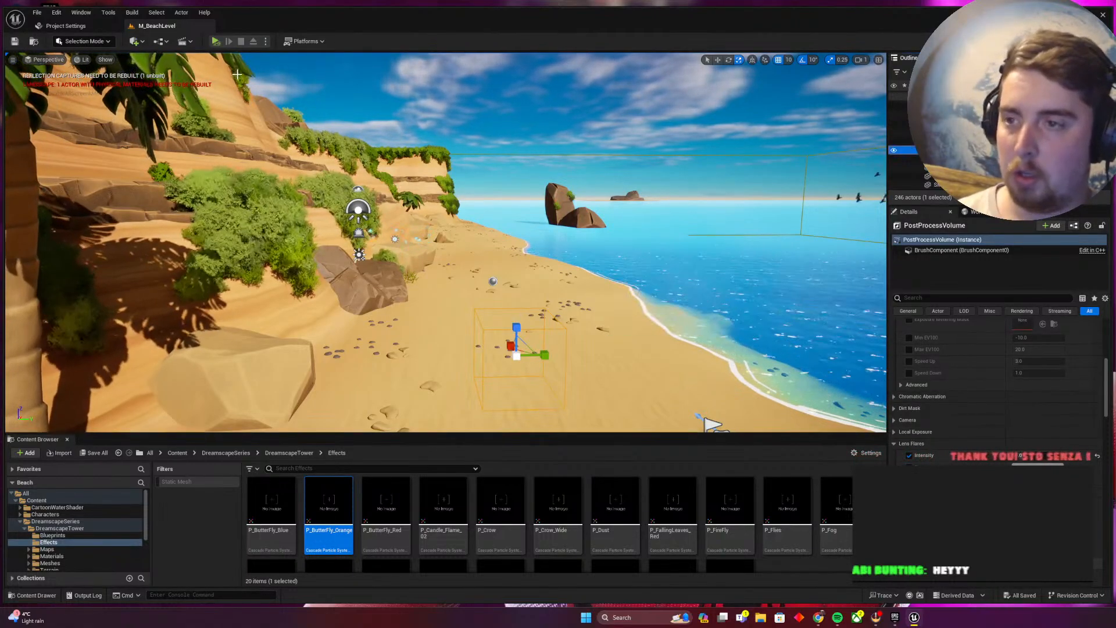
Build only the lighting for the beach level
{"action": "left_click", "coordinate": [140, 13]}
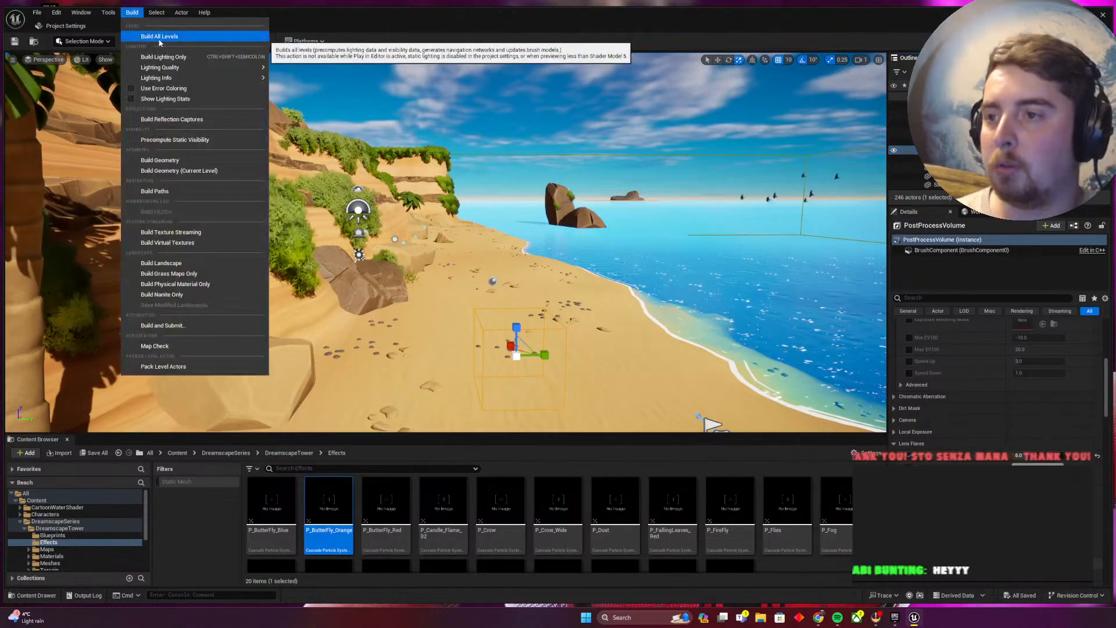
{"action": "left_click", "coordinate": [197, 58]}
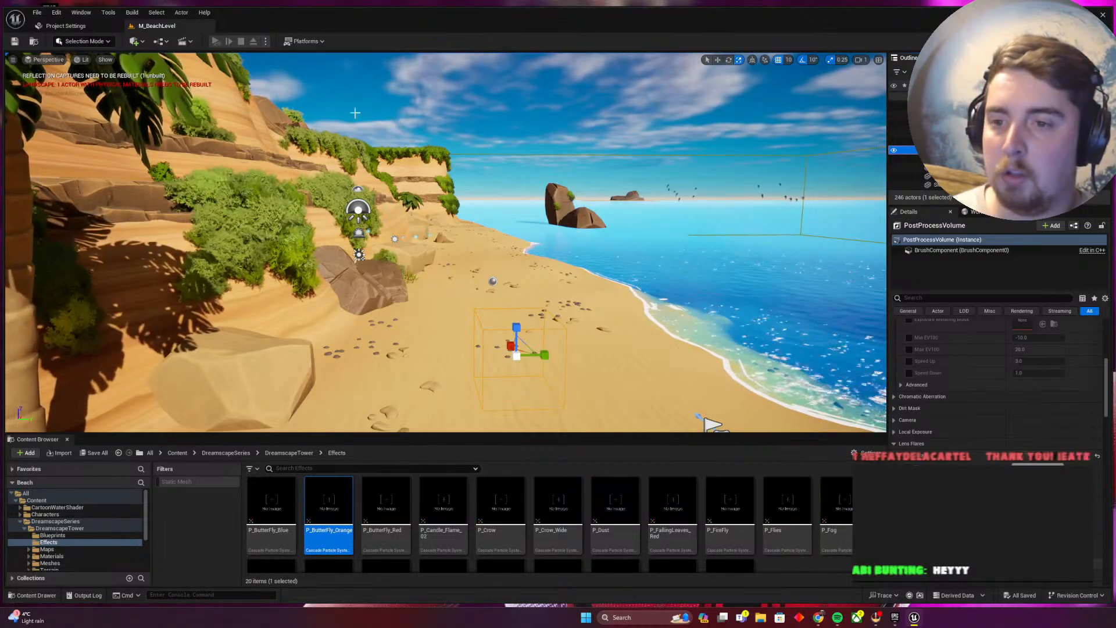
{"action": "mouse_move", "coordinate": [445, 242]}
{"action": "right_mouse_down"}
{"action": "mouse_move", "coordinate": [406, 258]}
{"action": "mouse_move", "coordinate": [457, 245]}
{"action": "right_mouse_up"}
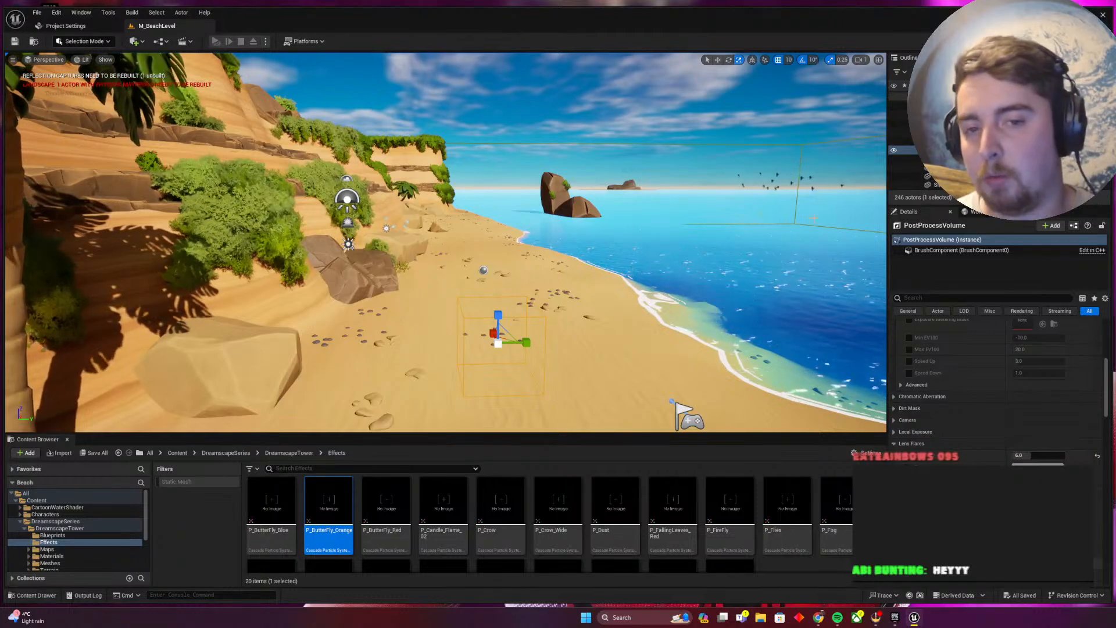
Try the P_WaterSplash_Large effect from the DreamscapeTower Effects folder near the shoreline, and delete it again
{"action": "left_click", "coordinate": [286, 453]}
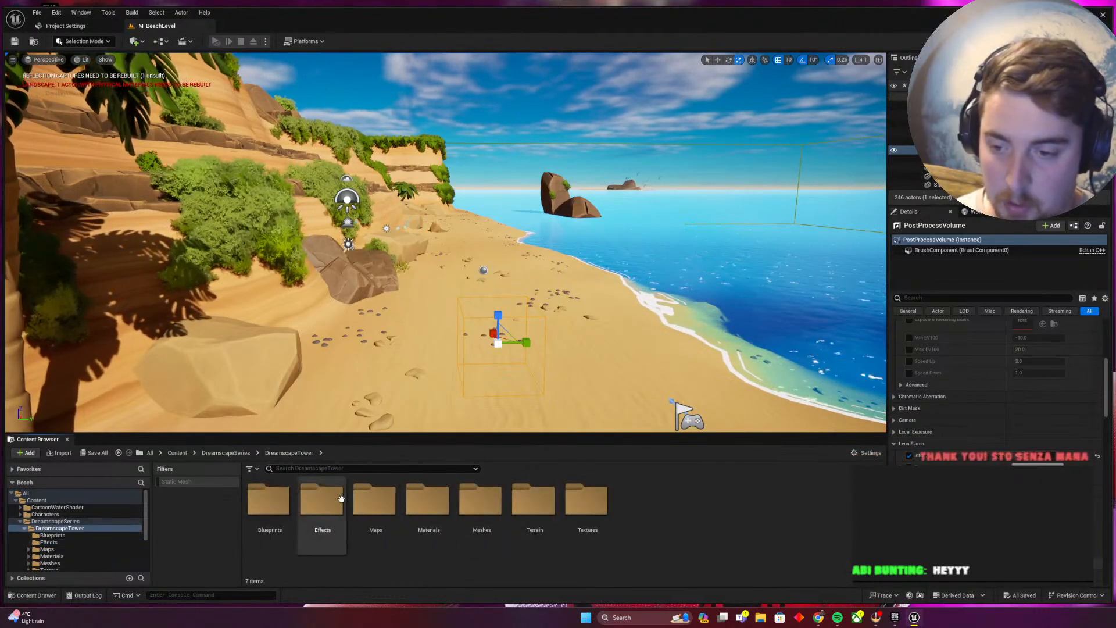
{"action": "double_click", "coordinate": [322, 501]}
{"action": "scroll", "coordinate": [669, 530], "scroll_direction": "down", "scroll_amount": 2}
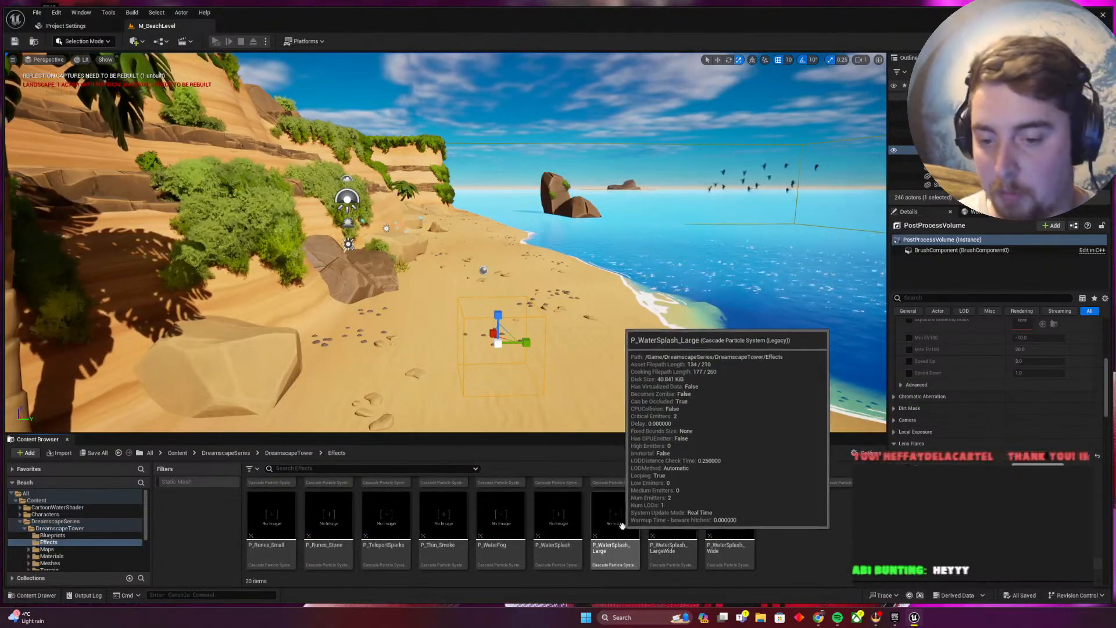
{"action": "left_click_drag", "start_coordinate": [609, 523], "coordinate": [637, 362]}
{"action": "key", "text": "w"}
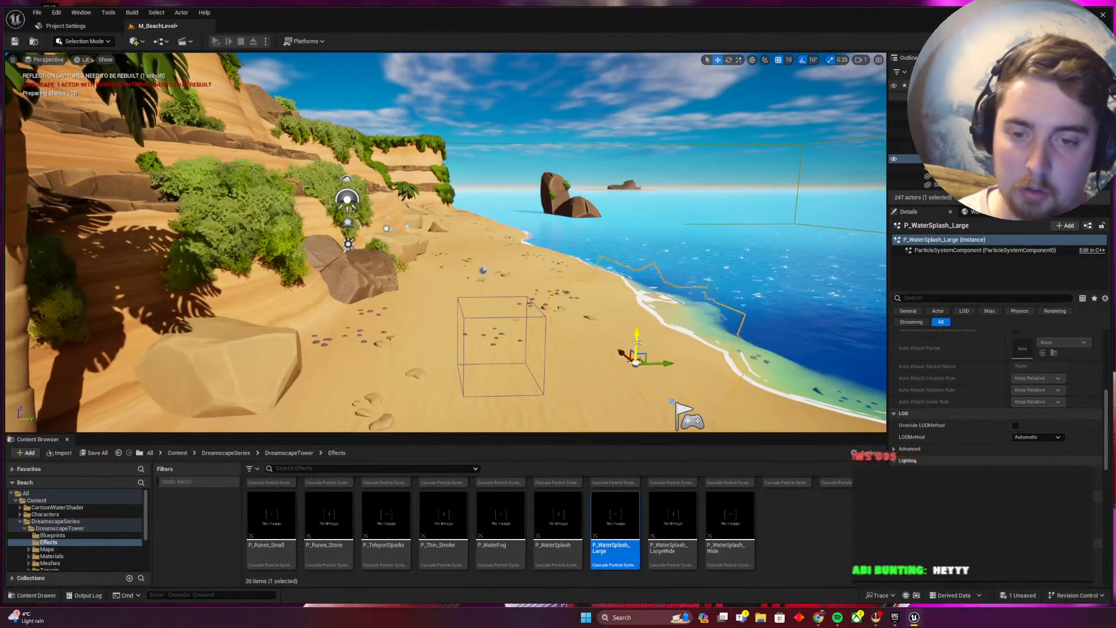
{"action": "key", "text": "f"}
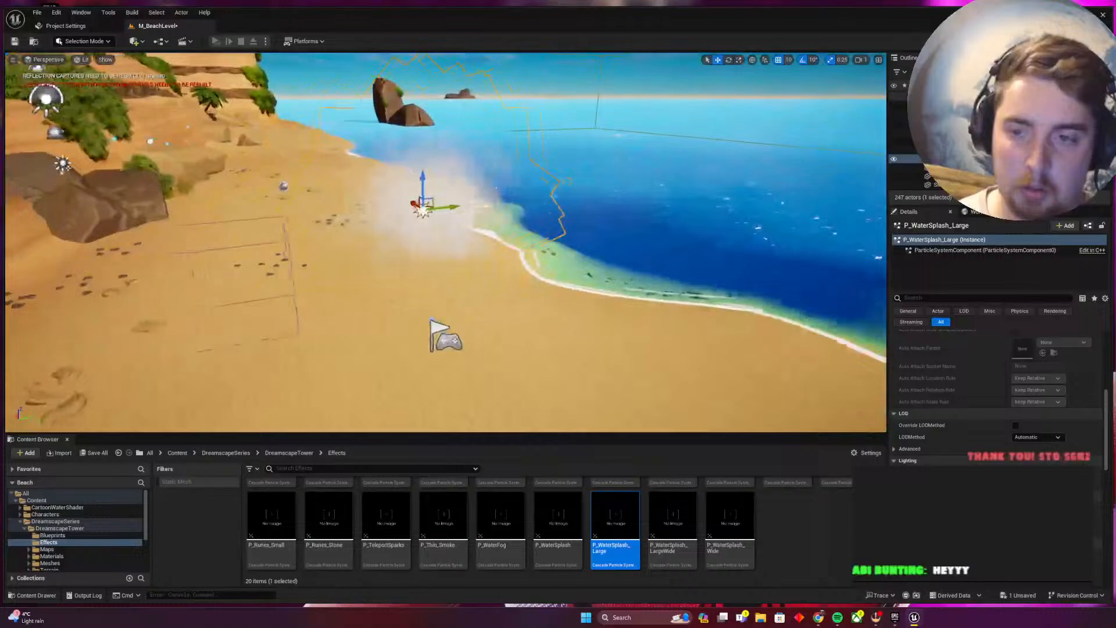
{"action": "right_click_drag", "start_coordinate": [637, 361], "coordinate": [526, 335]}
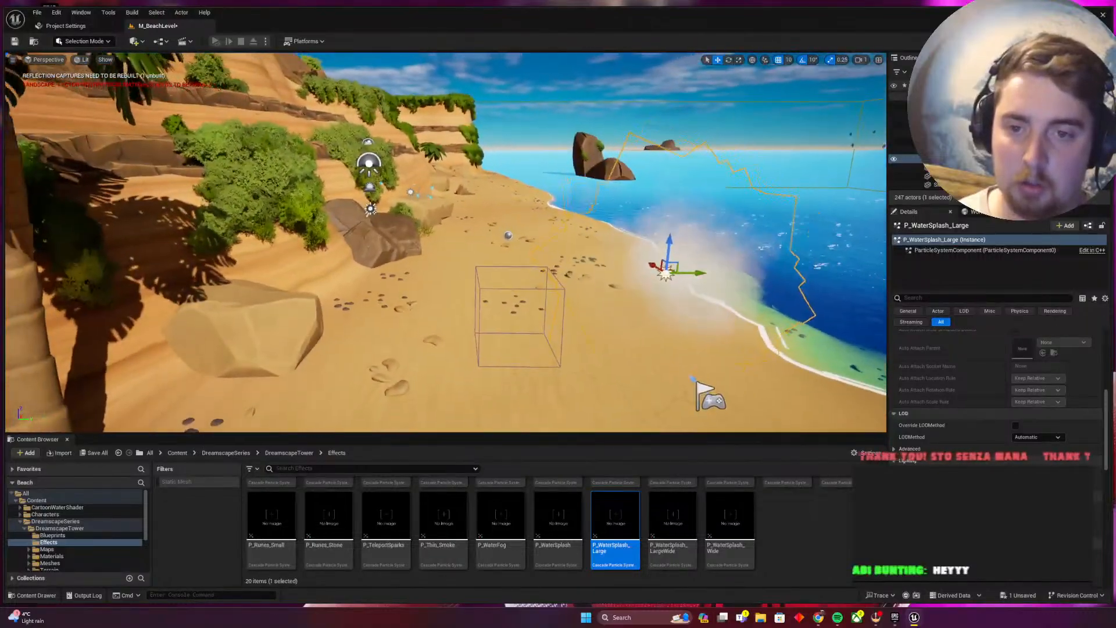
{"action": "key", "text": "Delete"}
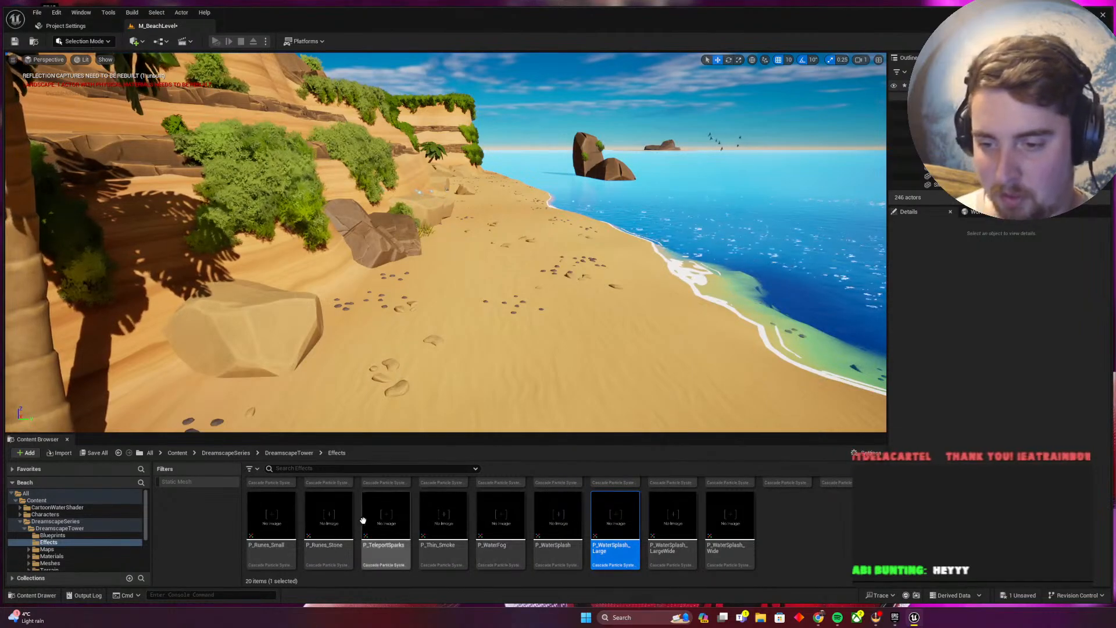
Look through the Structures and Props mesh folders of DreamscapeTower for usable assets
{"action": "scroll", "coordinate": [312, 507], "scroll_direction": "up", "scroll_amount": 1}
{"action": "left_click", "coordinate": [289, 452]}
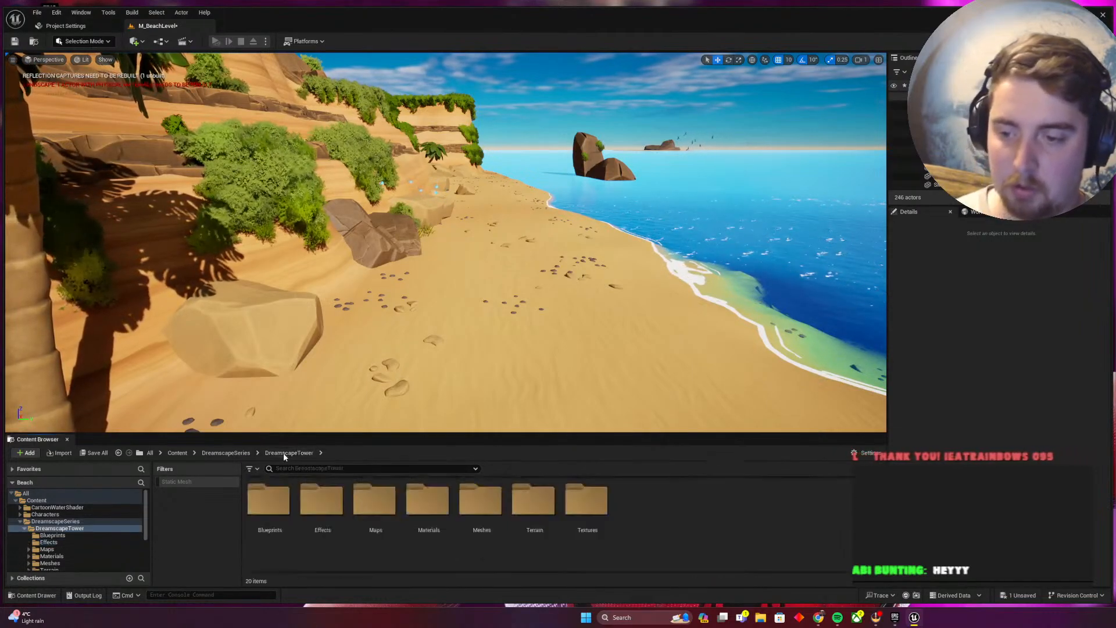
{"action": "left_click", "coordinate": [478, 492]}
{"action": "double_click", "coordinate": [478, 492]}
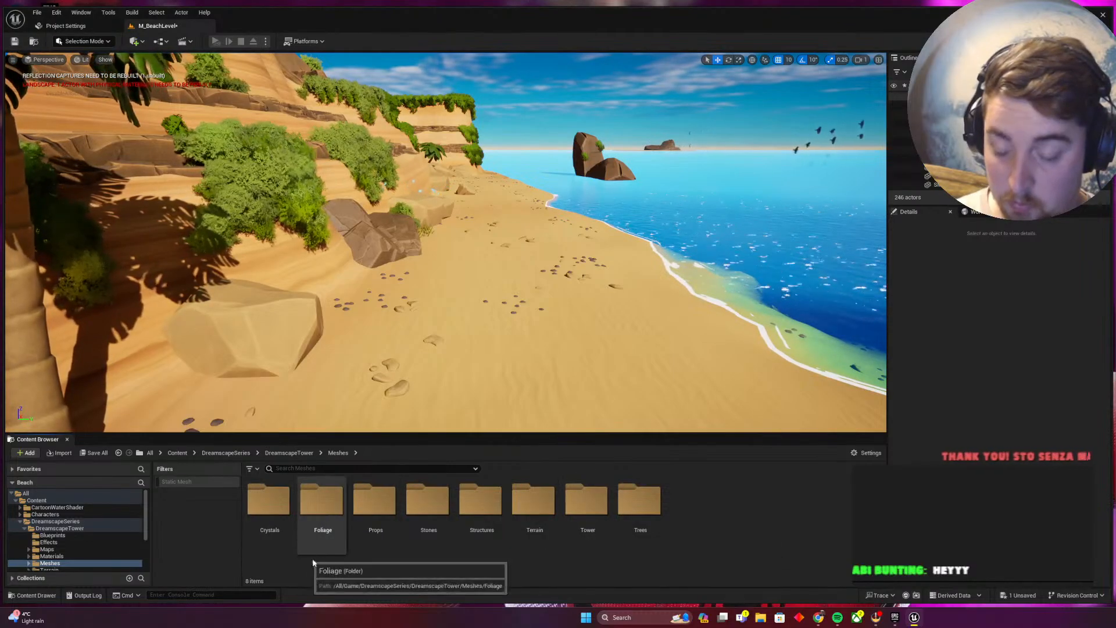
{"action": "double_click", "coordinate": [488, 523]}
{"action": "scroll", "coordinate": [493, 529], "scroll_direction": "down", "scroll_amount": 3}
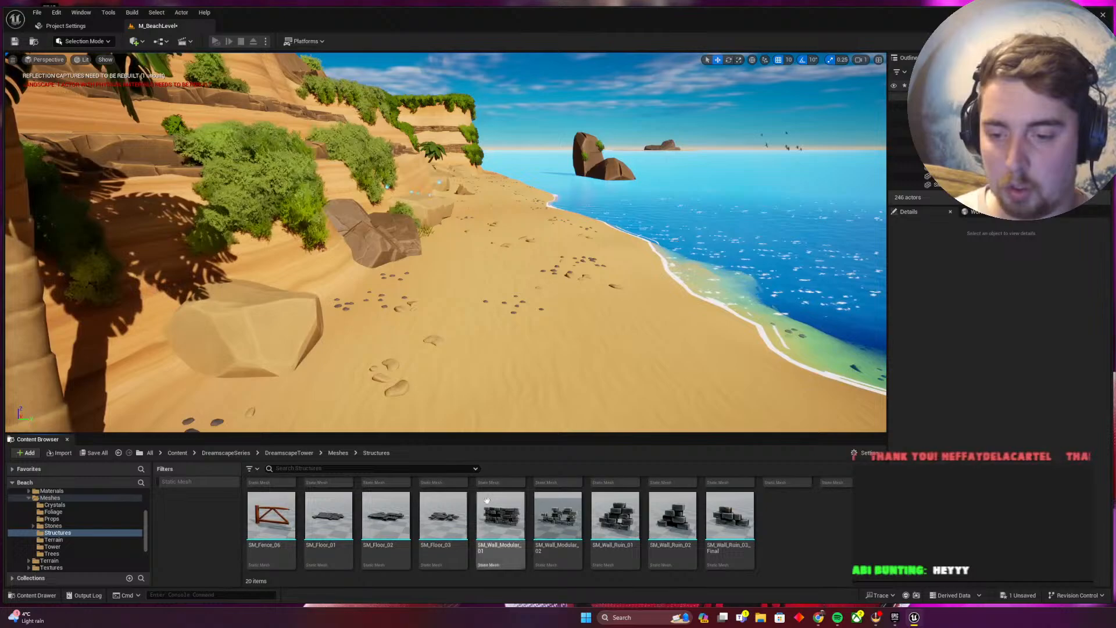
{"action": "left_click", "coordinate": [343, 454]}
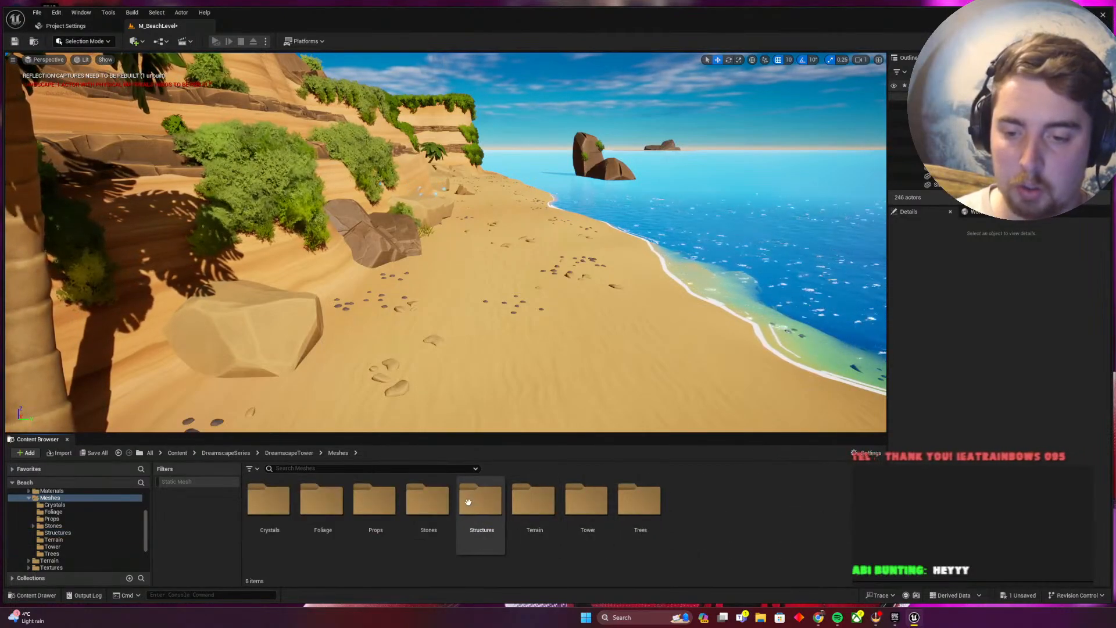
{"action": "double_click", "coordinate": [381, 508]}
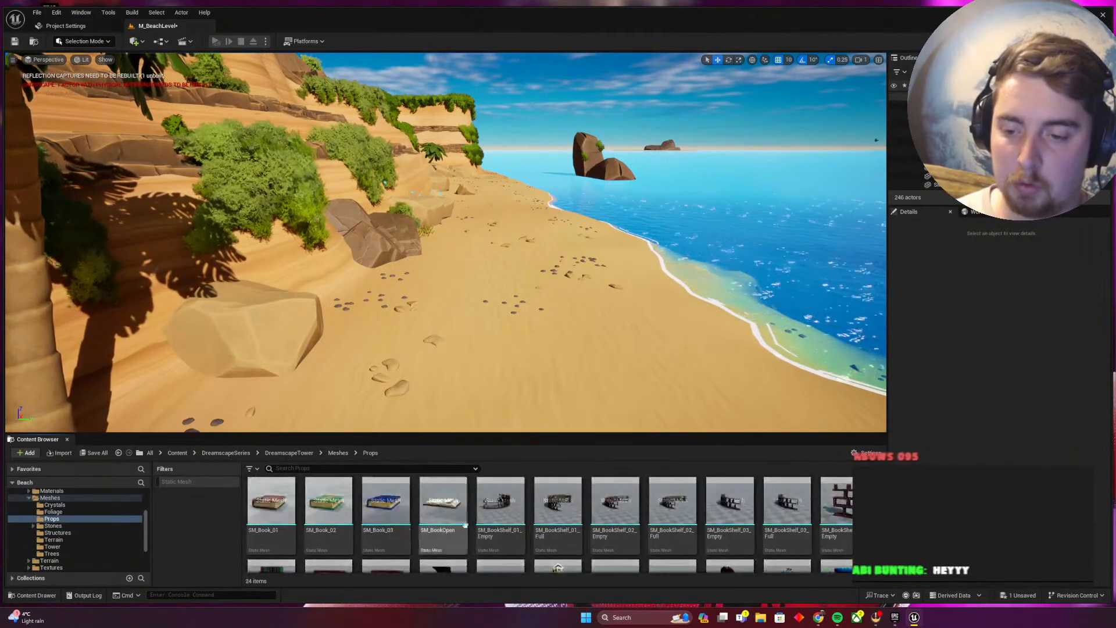
{"action": "left_click", "coordinate": [226, 452]}
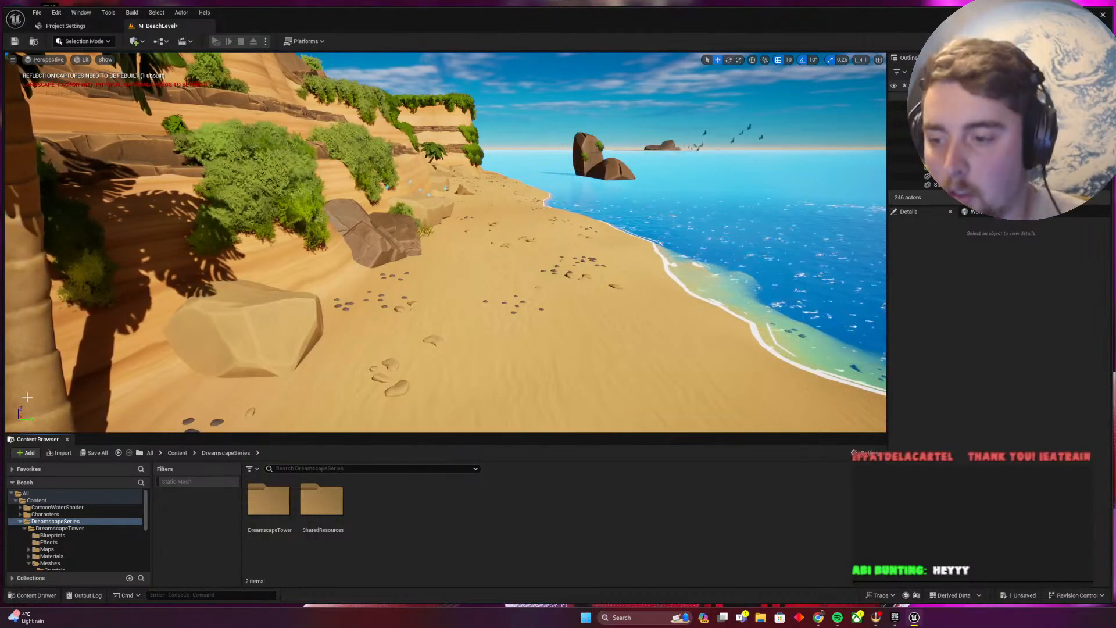
Create a folder named Sounds inside the MyStuff content folder and open it
{"action": "left_click", "coordinate": [178, 452]}
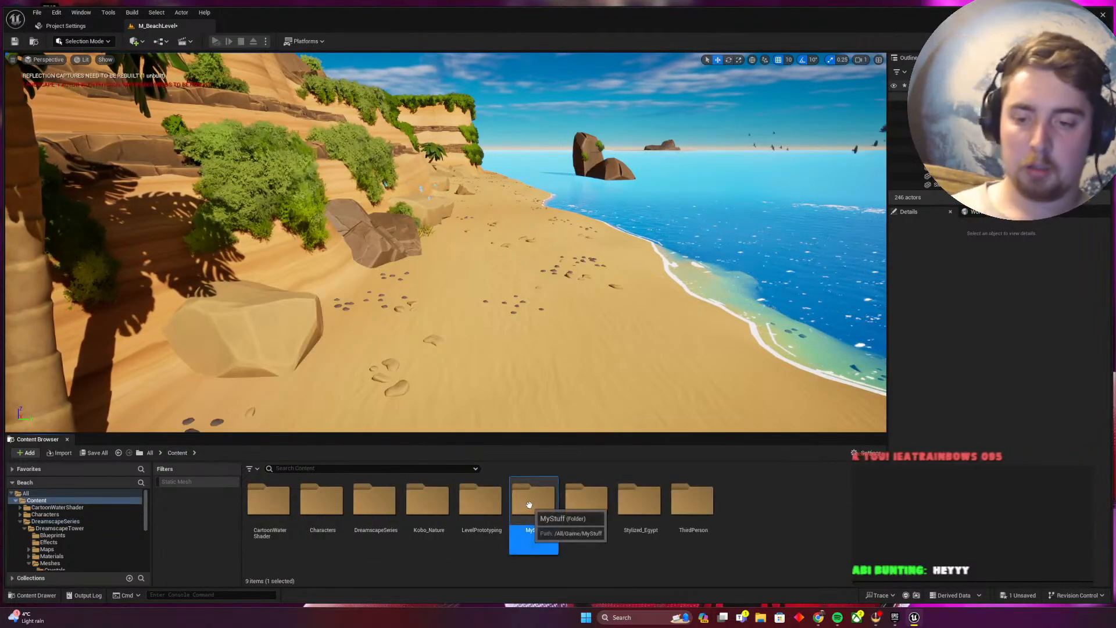
{"action": "double_click", "coordinate": [533, 501]}
{"action": "right_click", "coordinate": [400, 532]}
{"action": "left_click", "coordinate": [433, 259]}
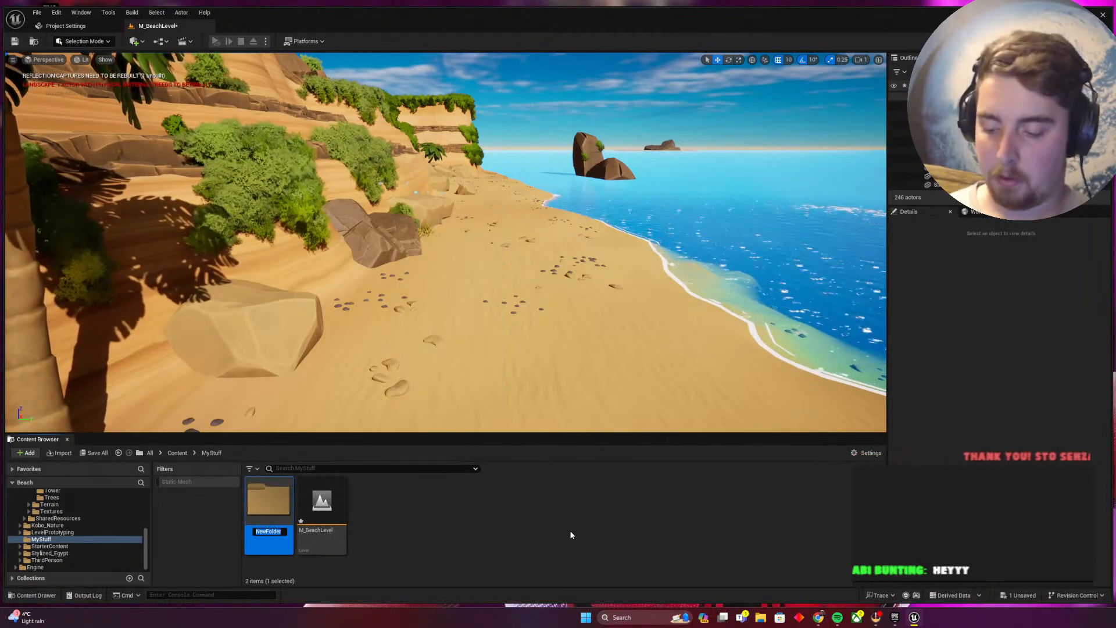
{"action": "type", "text": "Sounds"}
{"action": "key", "text": "Return"}
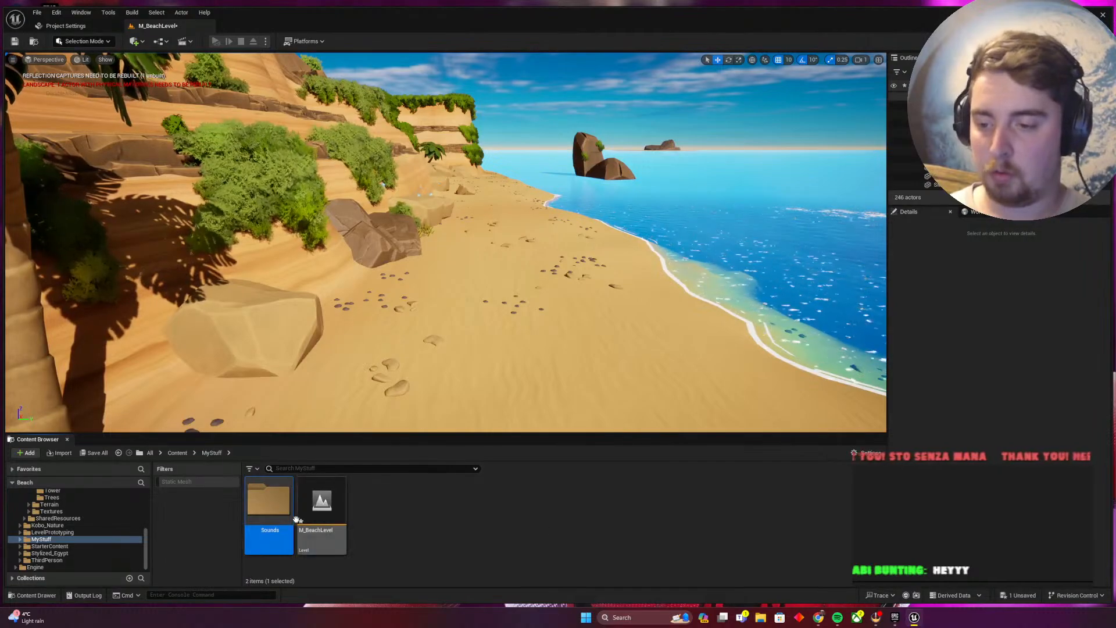
{"action": "double_click", "coordinate": [281, 509]}
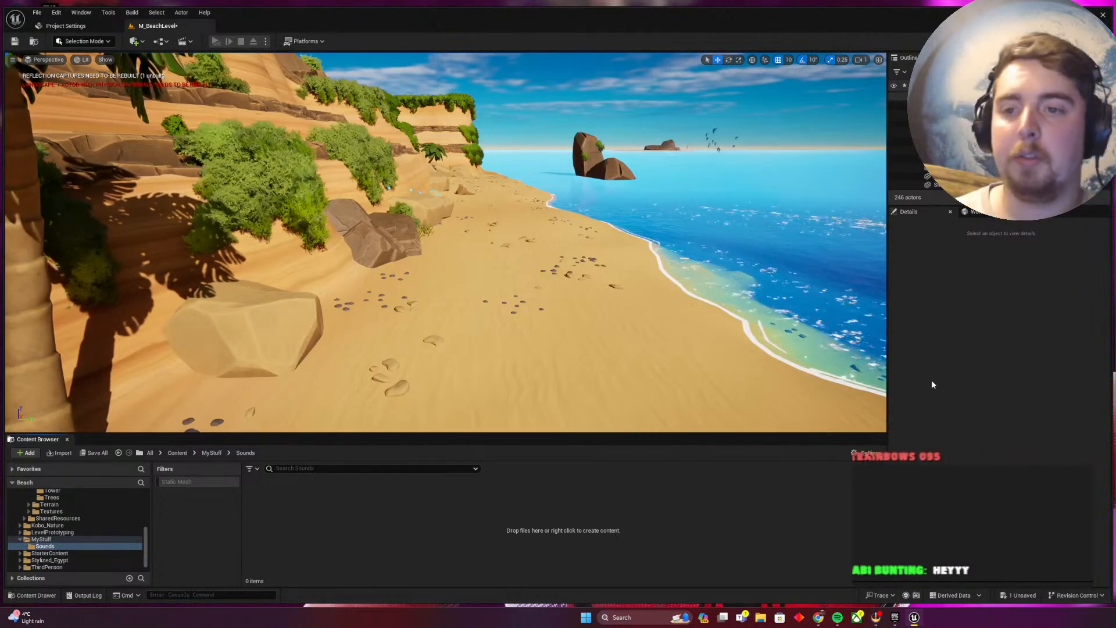
Select the P_Crow_Wide birds, open their M_Crow material for editing and dismiss the lighting message log
{"action": "mouse_move", "coordinate": [668, 291]}
{"action": "right_mouse_down"}
{"action": "mouse_move", "coordinate": [642, 262]}
{"action": "mouse_move", "coordinate": [677, 274]}
{"action": "right_mouse_up"}
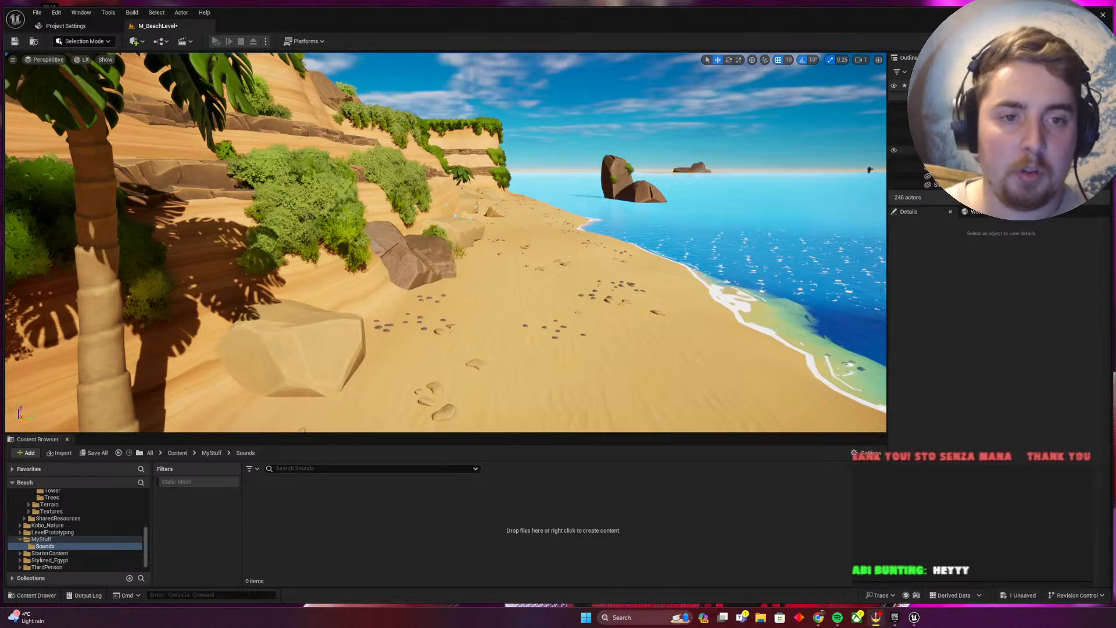
{"action": "left_click", "coordinate": [870, 170]}
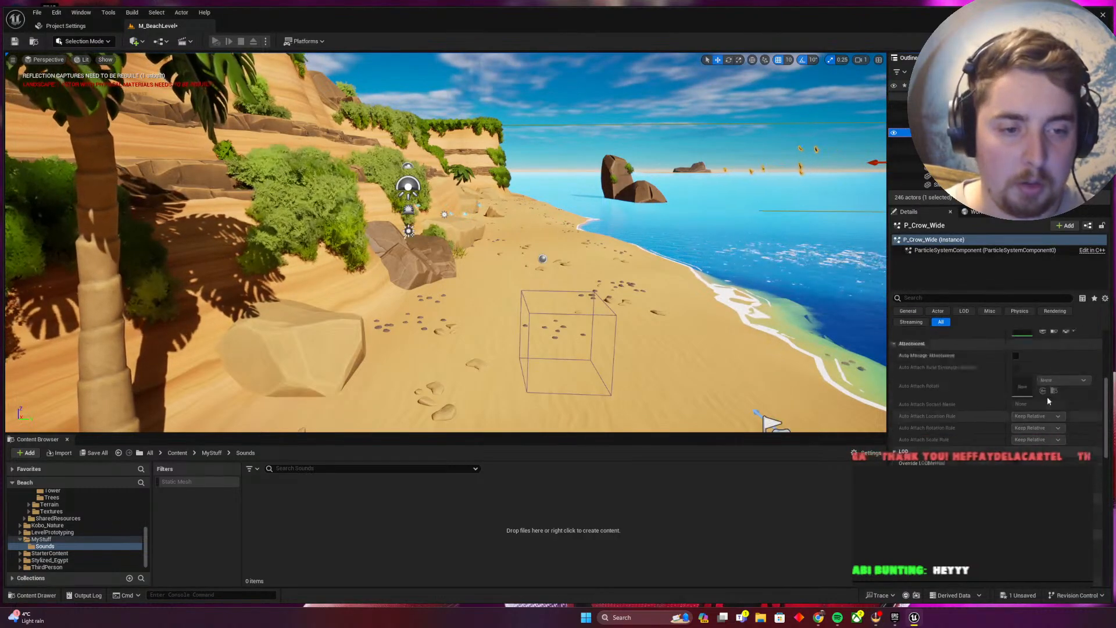
{"action": "scroll", "coordinate": [1048, 396], "scroll_direction": "up", "scroll_amount": 3}
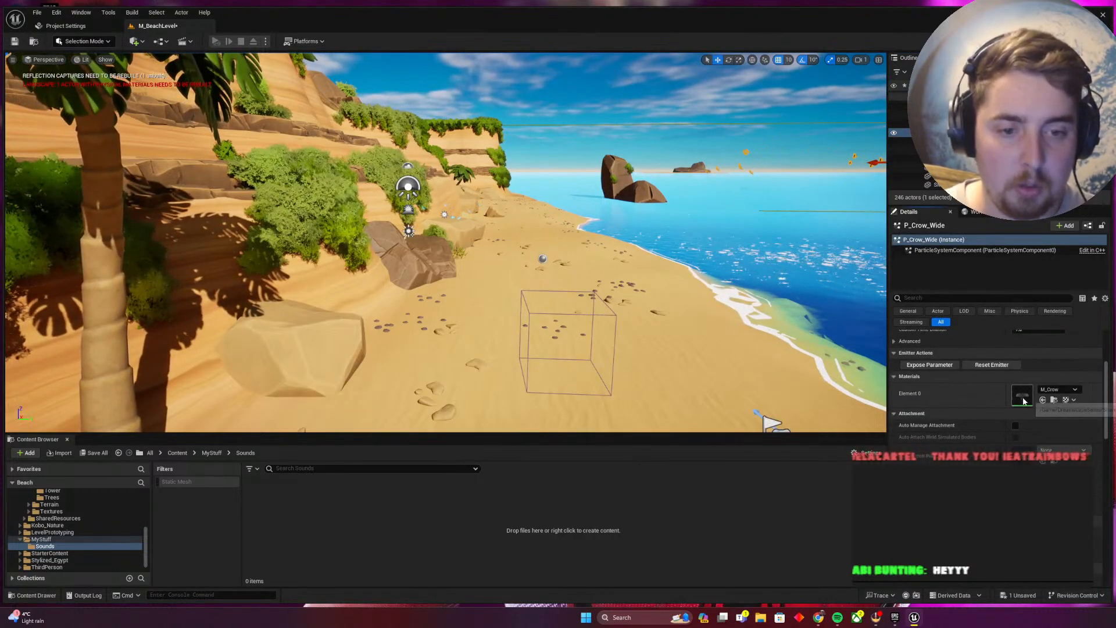
{"action": "double_click", "coordinate": [1022, 397]}
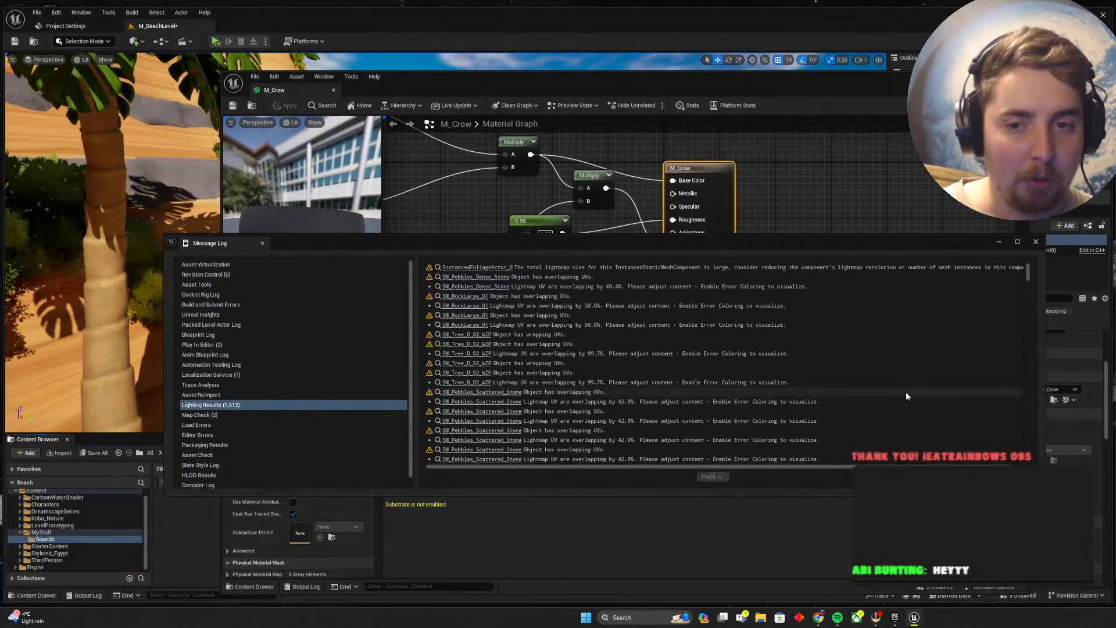
{"action": "left_click", "coordinate": [1035, 242]}
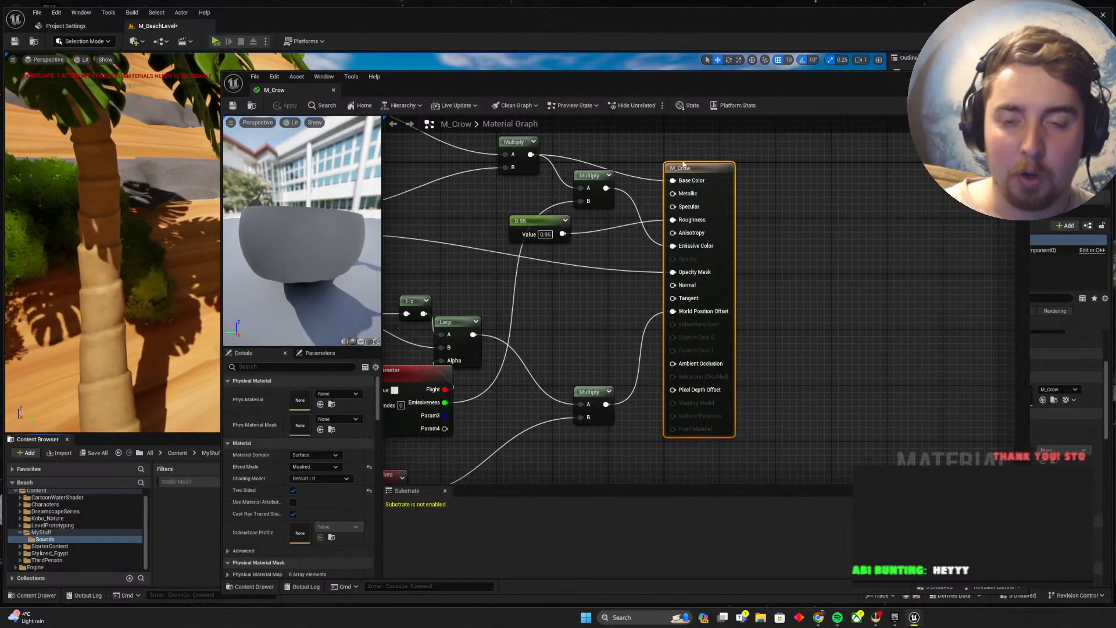
Examine the M_Crow graph and move the material output node farther from the Multiply nodes to make room
{"action": "scroll", "coordinate": [628, 317], "scroll_direction": "down", "scroll_amount": 4}
{"action": "right_click_drag", "start_coordinate": [522, 287], "coordinate": [644, 345]}
{"action": "scroll", "coordinate": [595, 324], "scroll_direction": "up", "scroll_amount": 4}
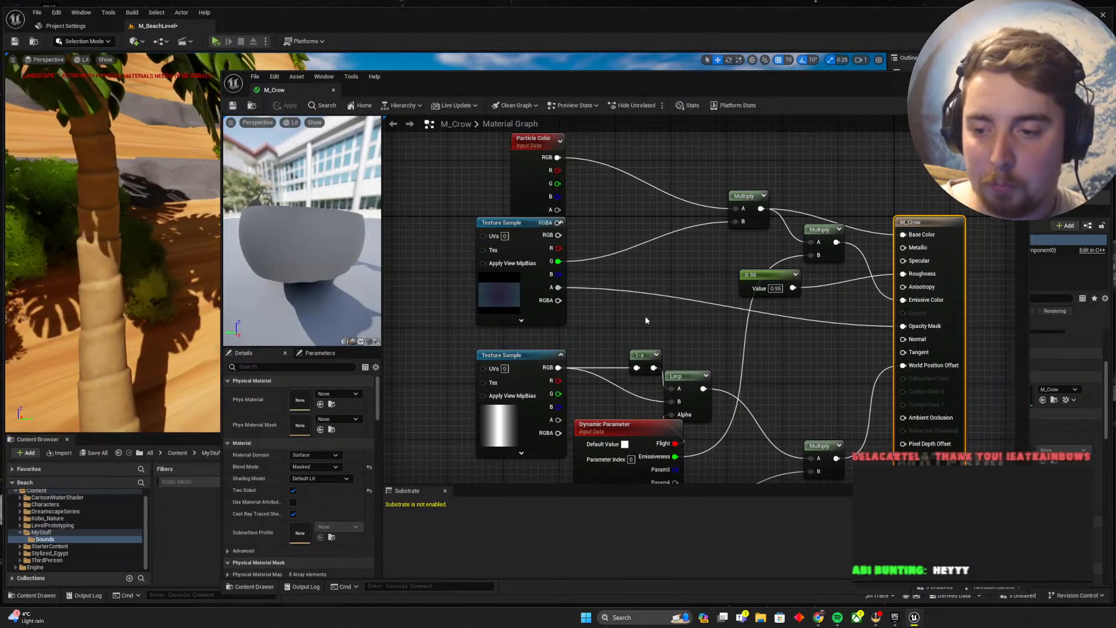
{"action": "right_click_drag", "start_coordinate": [655, 333], "coordinate": [516, 323]}
{"action": "left_click_drag", "start_coordinate": [758, 228], "coordinate": [966, 236]}
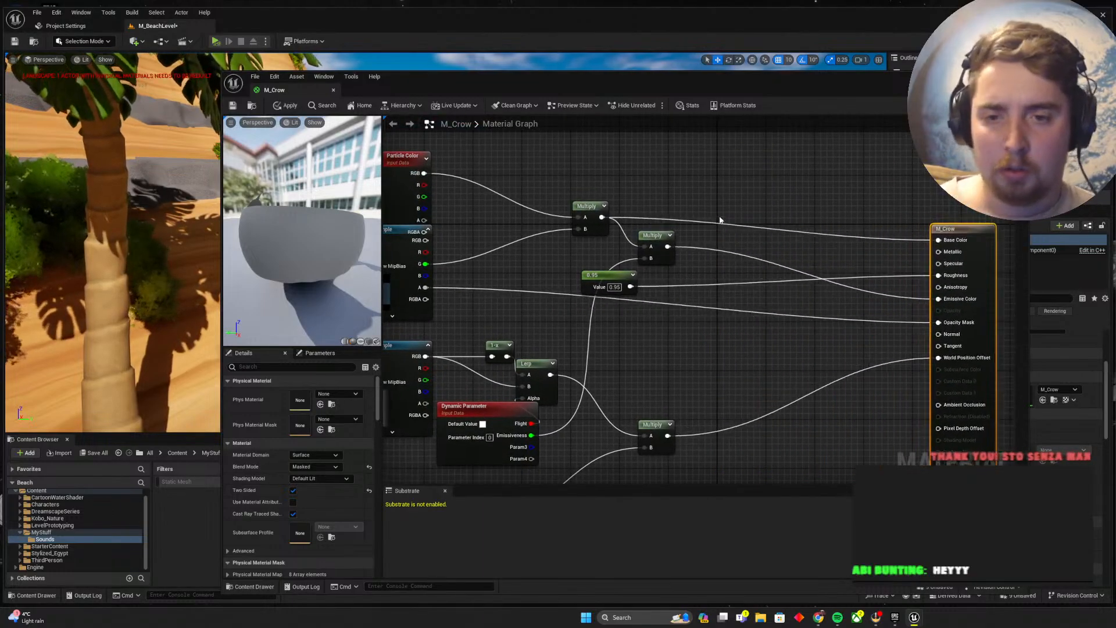
Add a Multiply node fed by the colour Multiply's output and place it above the Base Color connection
{"action": "left_click_drag", "start_coordinate": [602, 218], "coordinate": [762, 190]}
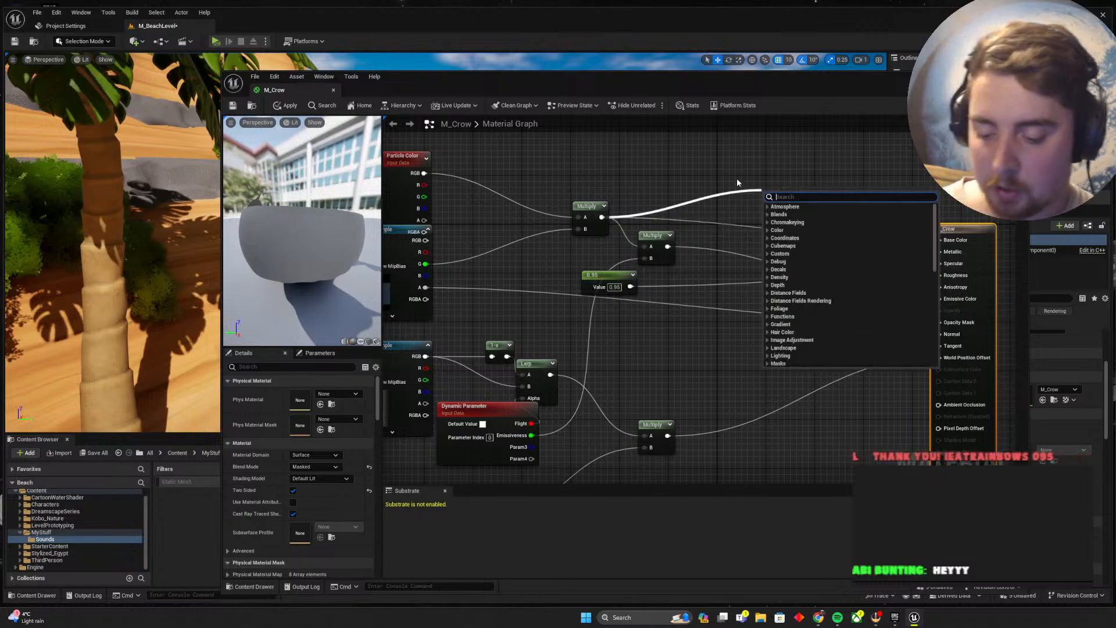
{"action": "type", "text": "multiply"}
{"action": "key", "text": "Return"}
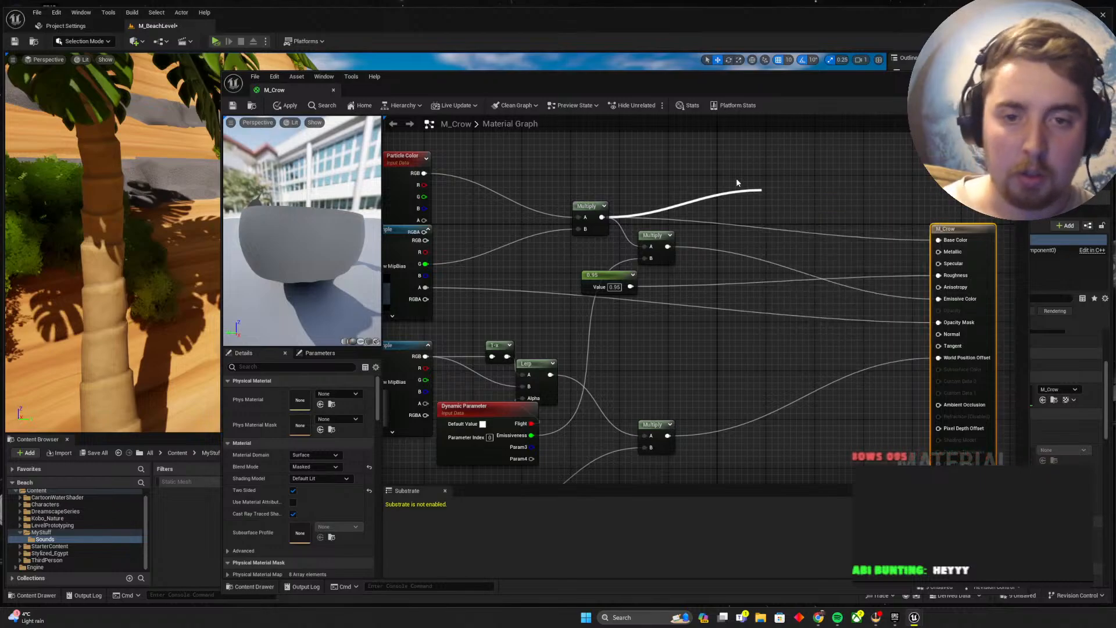
{"action": "left_click_drag", "start_coordinate": [788, 203], "coordinate": [824, 169]}
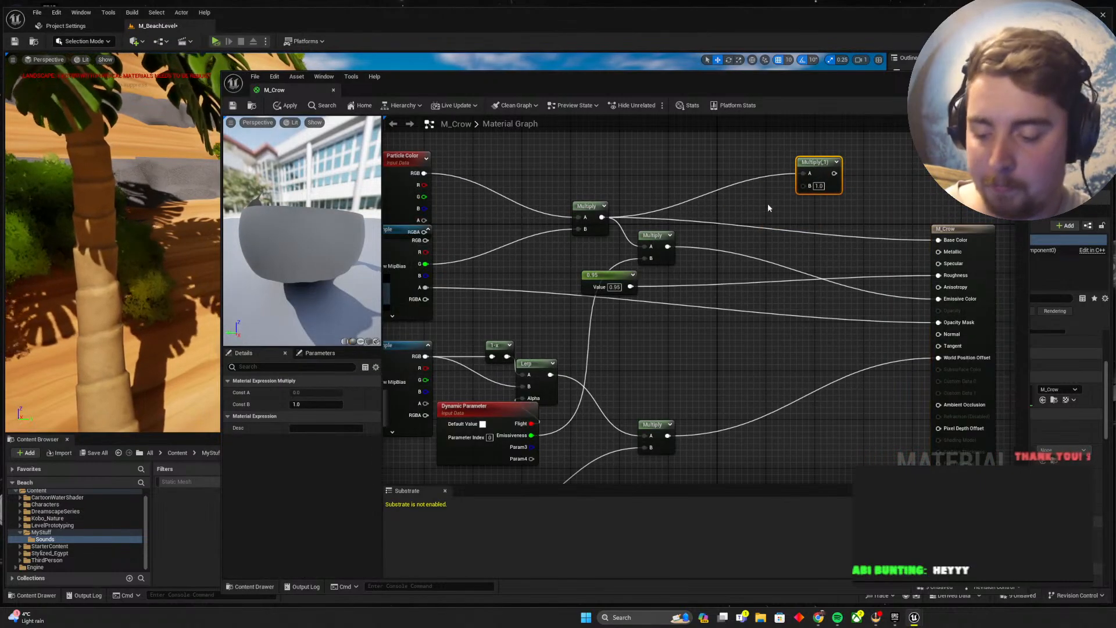
Add a Constant3Vector beneath the new Multiply node and set its colour to near-white, 0.901042 in all channels
{"action": "left_click", "coordinate": [746, 207]}
{"action": "double_click", "coordinate": [776, 244]}
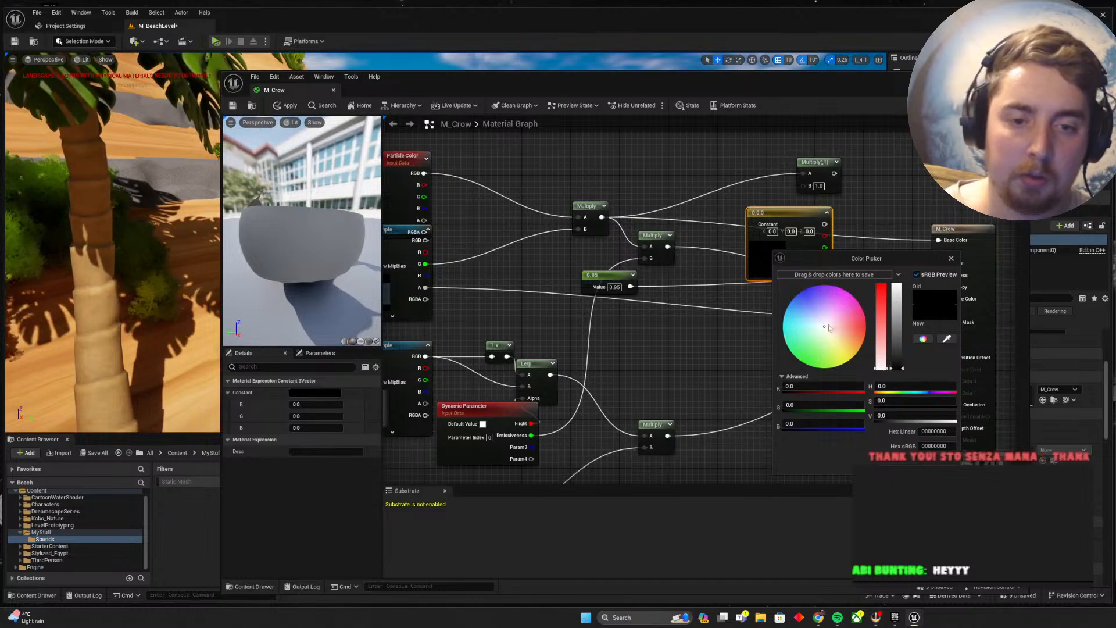
{"action": "left_click_drag", "start_coordinate": [897, 314], "coordinate": [896, 292]}
{"action": "left_click", "coordinate": [901, 462]}
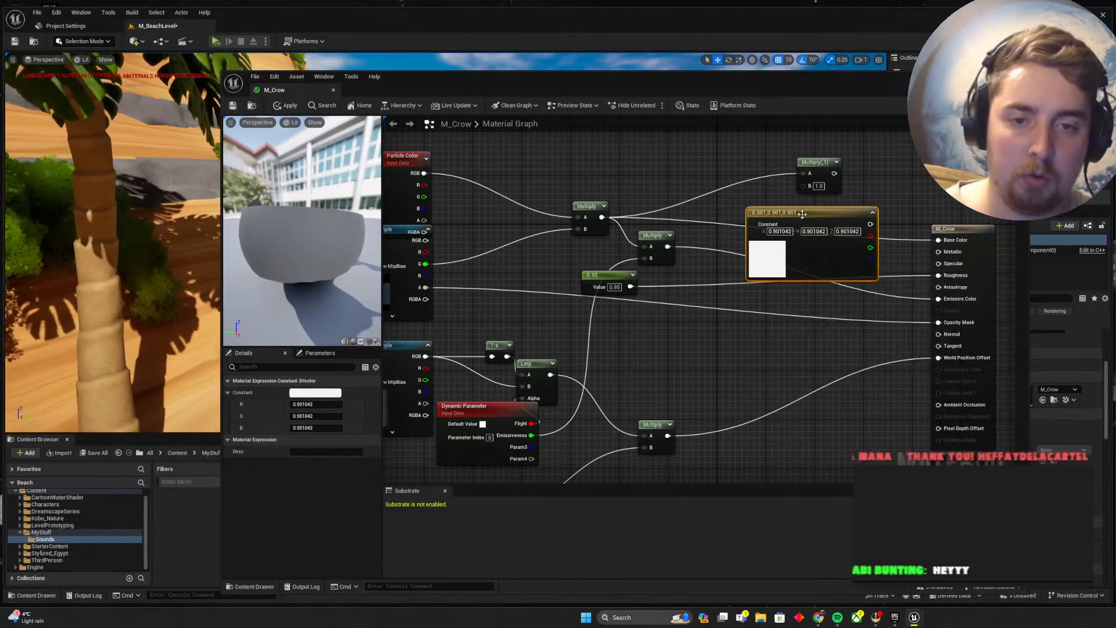
Connect the near-white constant to the new Multiply's B input and that Multiply to Base Color, save M_Crow and dock its editor
{"action": "left_click_drag", "start_coordinate": [870, 224], "coordinate": [938, 240]}
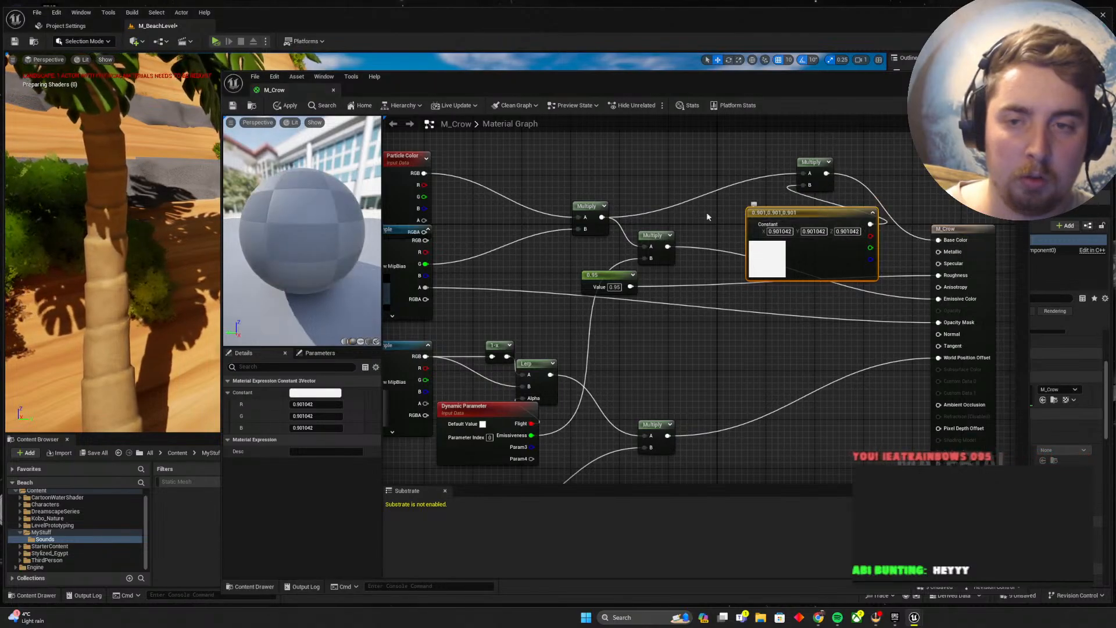
{"action": "key", "text": "ctrl+s"}
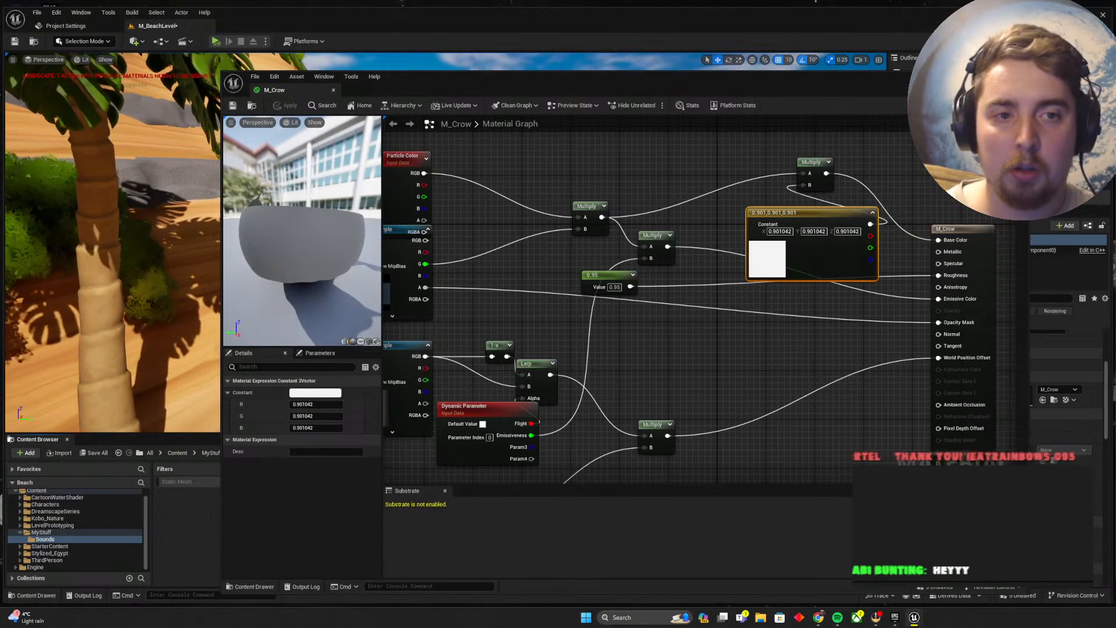
{"action": "left_click_drag", "start_coordinate": [280, 88], "coordinate": [259, 27]}
Return to M_BeachLevel, deselect the birds, view them over the sea in game view, and save the level
{"action": "left_click", "coordinate": [158, 26]}
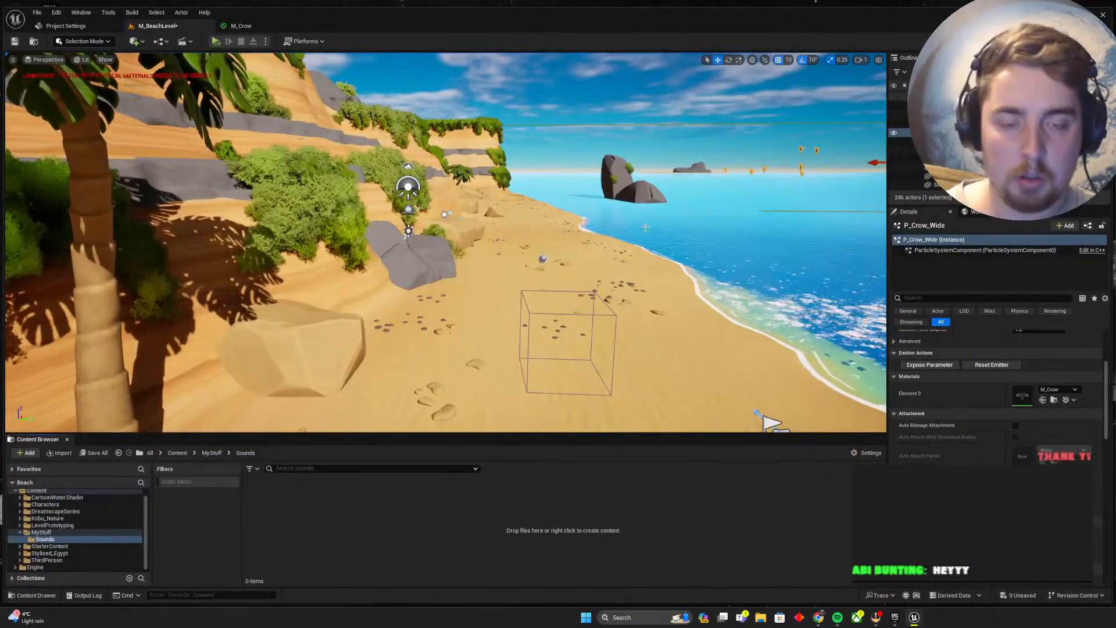
{"action": "right_click_drag", "start_coordinate": [640, 234], "coordinate": [650, 237]}
{"action": "key", "text": "Escape"}
{"action": "key", "text": "g"}
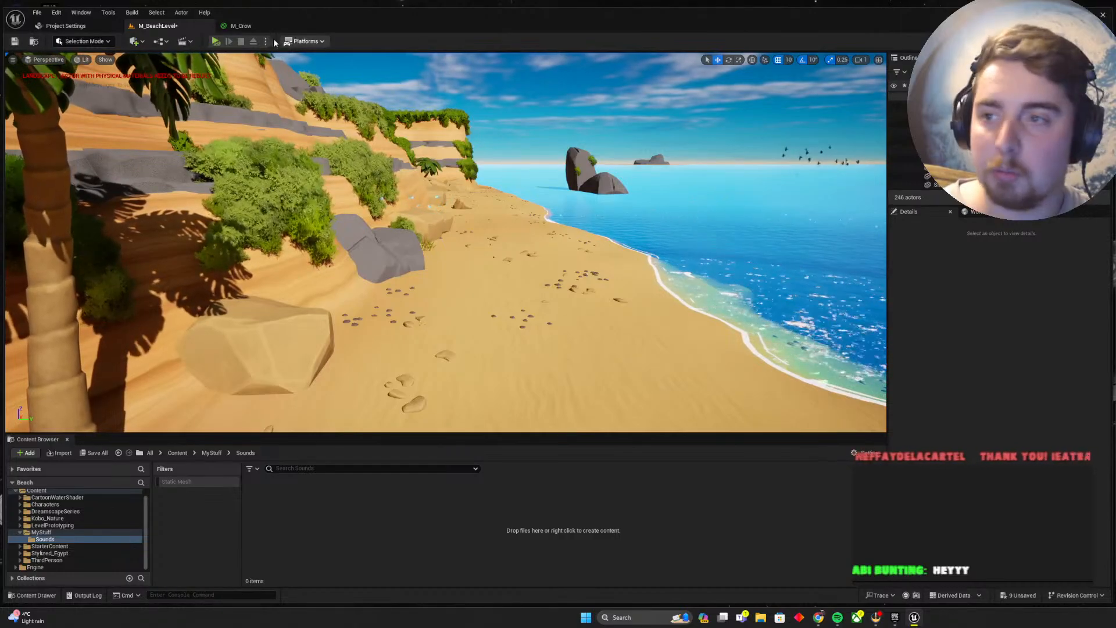
{"action": "key", "text": "ctrl+s"}
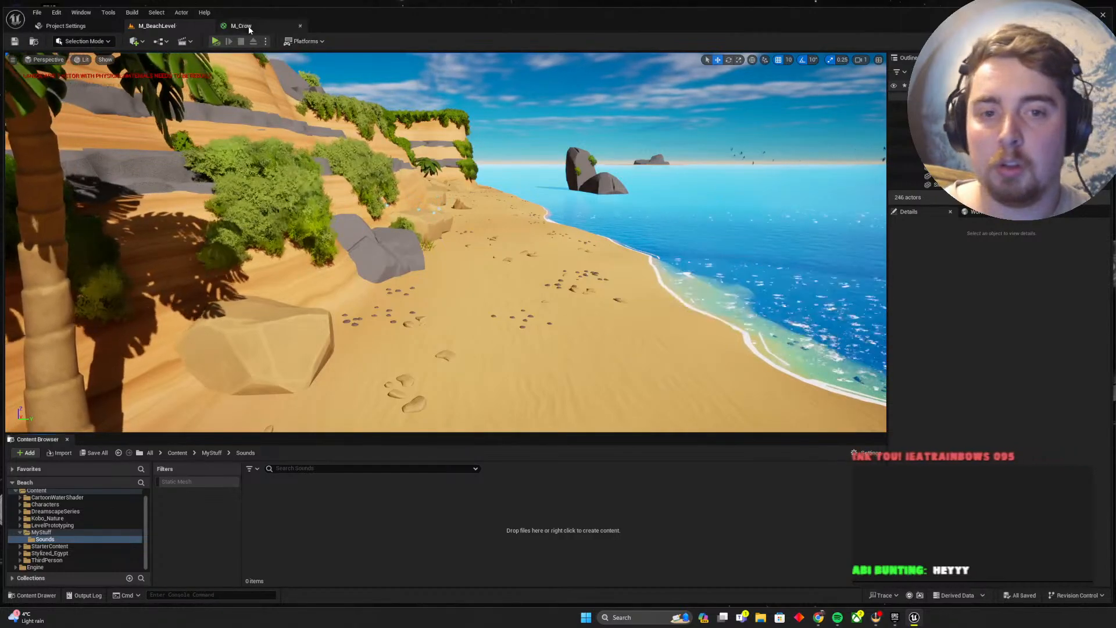
Go back to the M_Crow graph and open the T_Crow texture used by the upper Texture Sample
{"action": "left_click", "coordinate": [249, 25]}
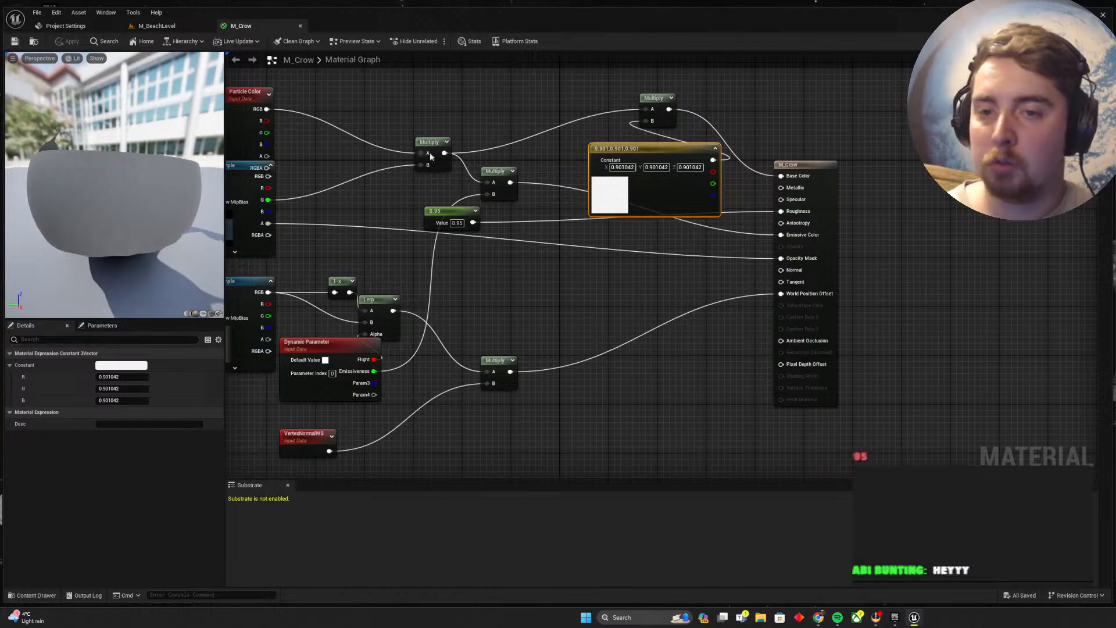
{"action": "right_click_drag", "start_coordinate": [496, 292], "coordinate": [624, 289]}
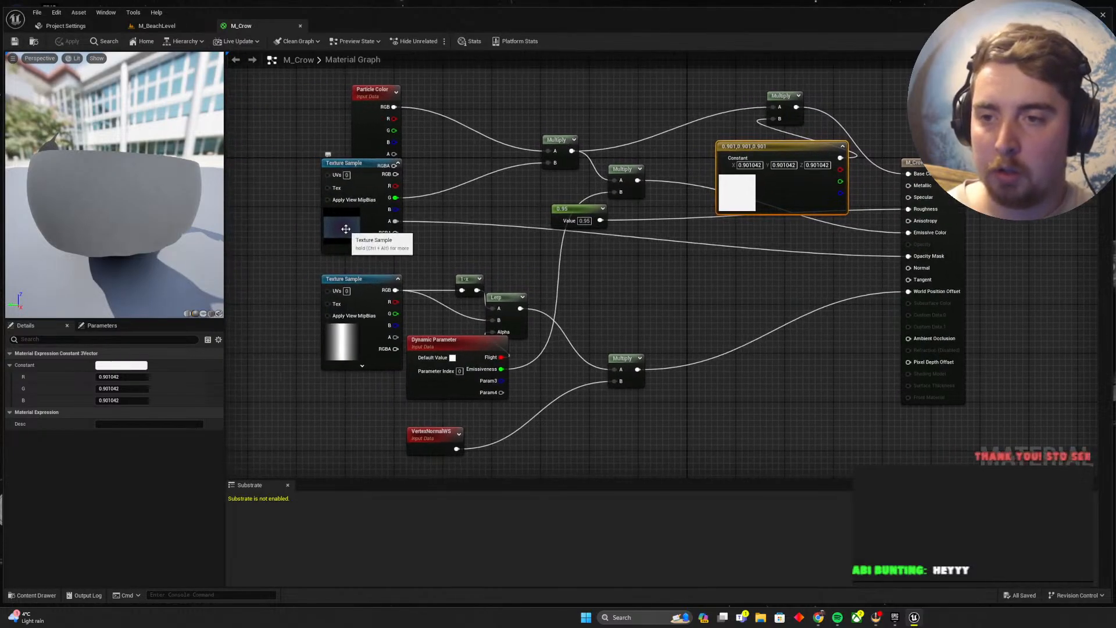
{"action": "left_click", "coordinate": [378, 96]}
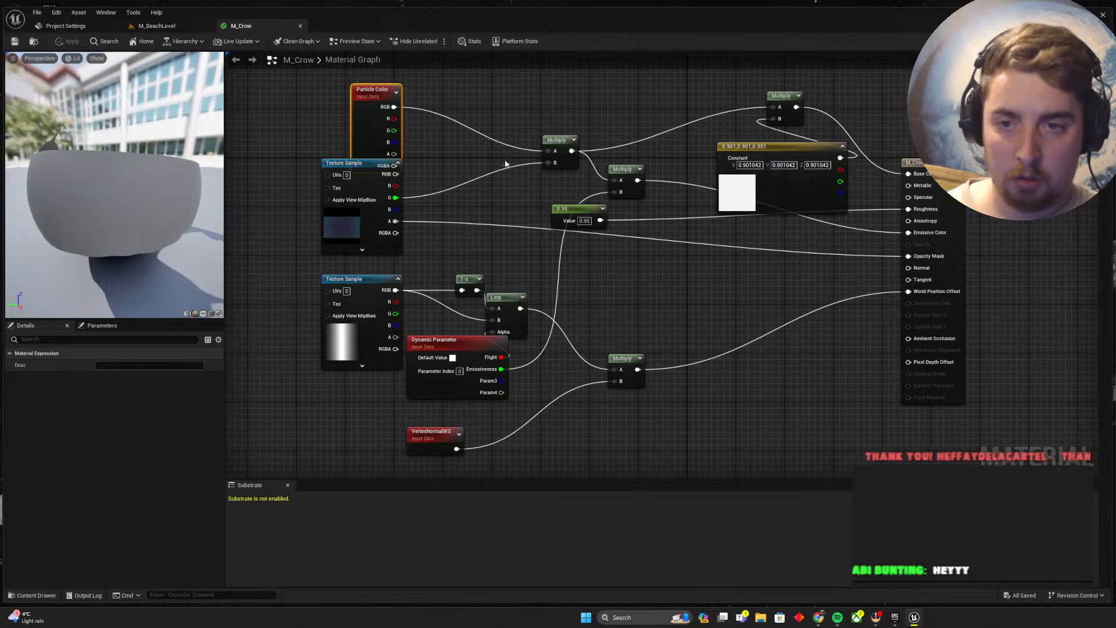
{"action": "double_click", "coordinate": [353, 225]}
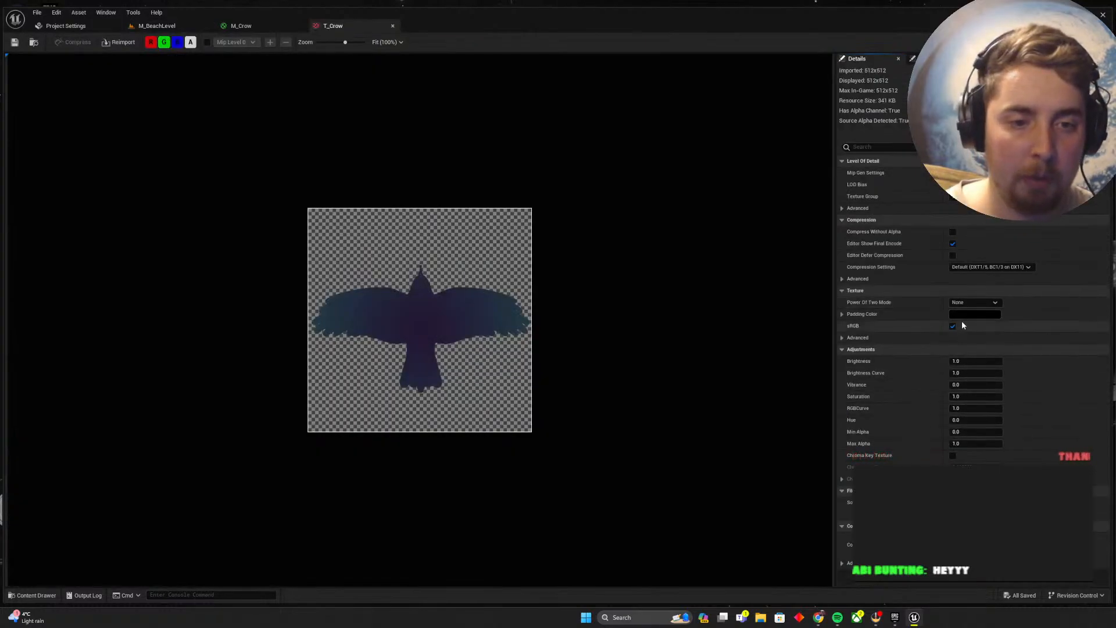
Try a white Padding Color on the T_Crow texture
{"action": "left_click", "coordinate": [962, 315]}
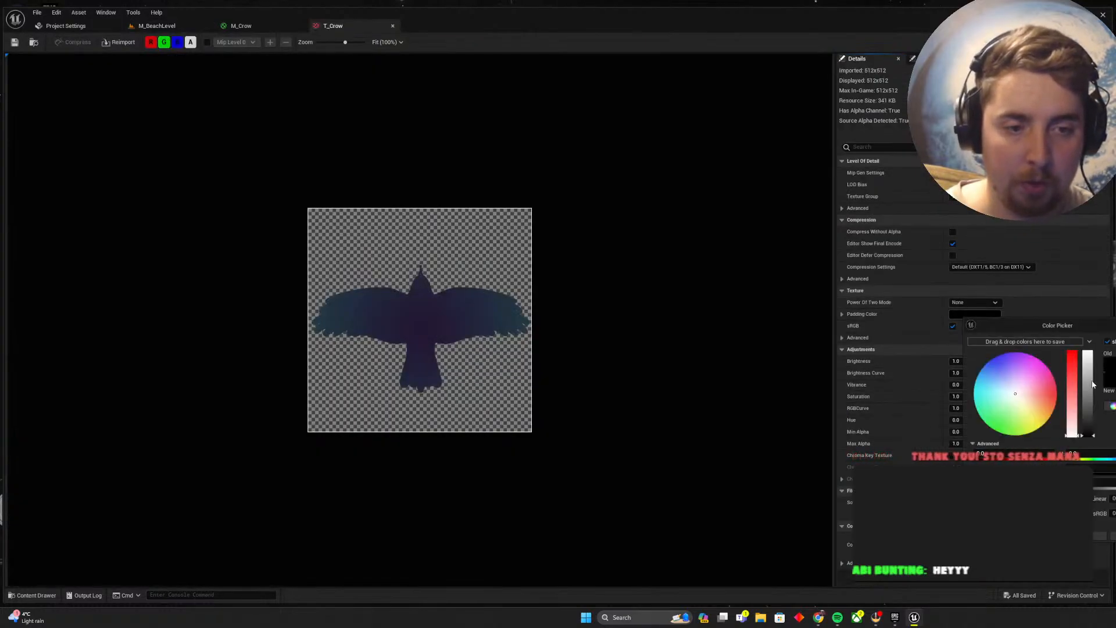
{"action": "left_click_drag", "start_coordinate": [1093, 384], "coordinate": [1090, 348]}
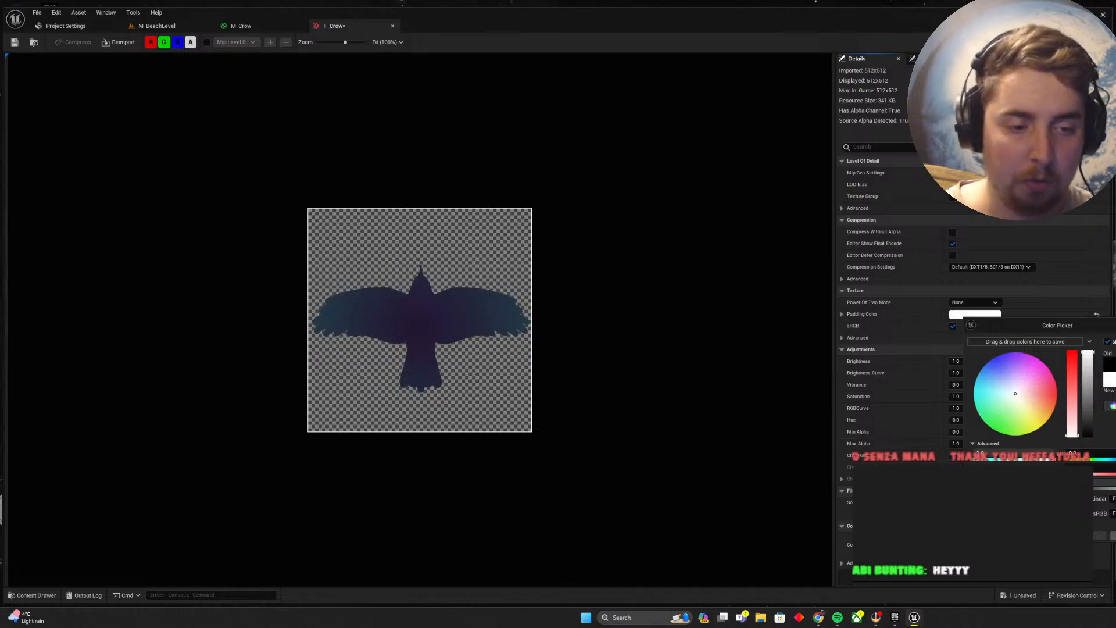
{"action": "left_click", "coordinate": [902, 296]}
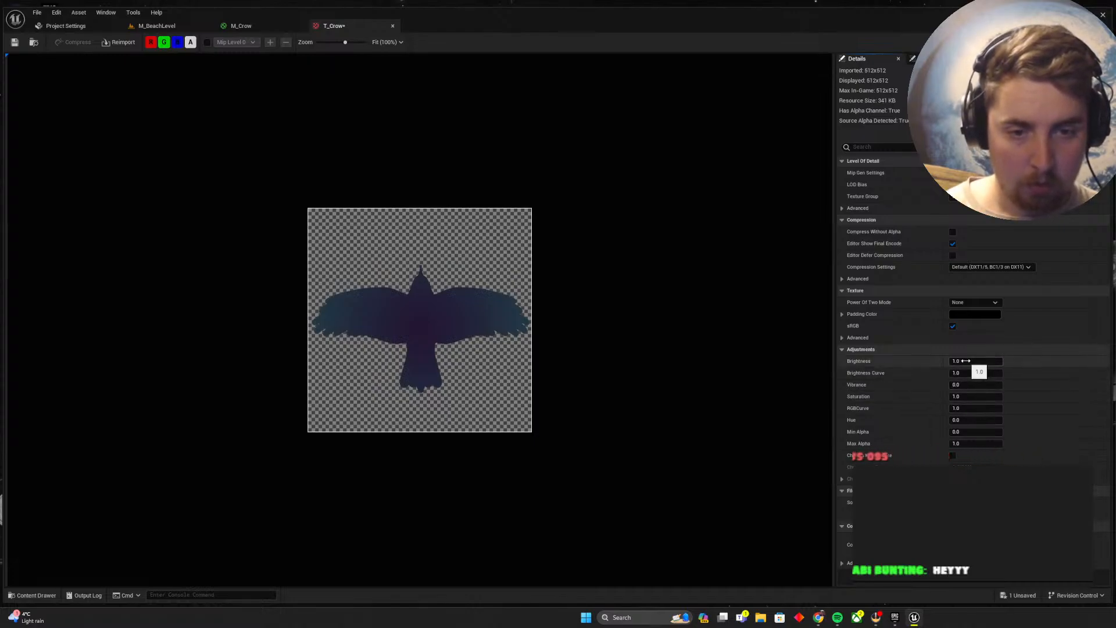
Try raising the T_Crow texture's Brightness to about 1198 and reset it to its default
{"action": "key", "text": "Return"}
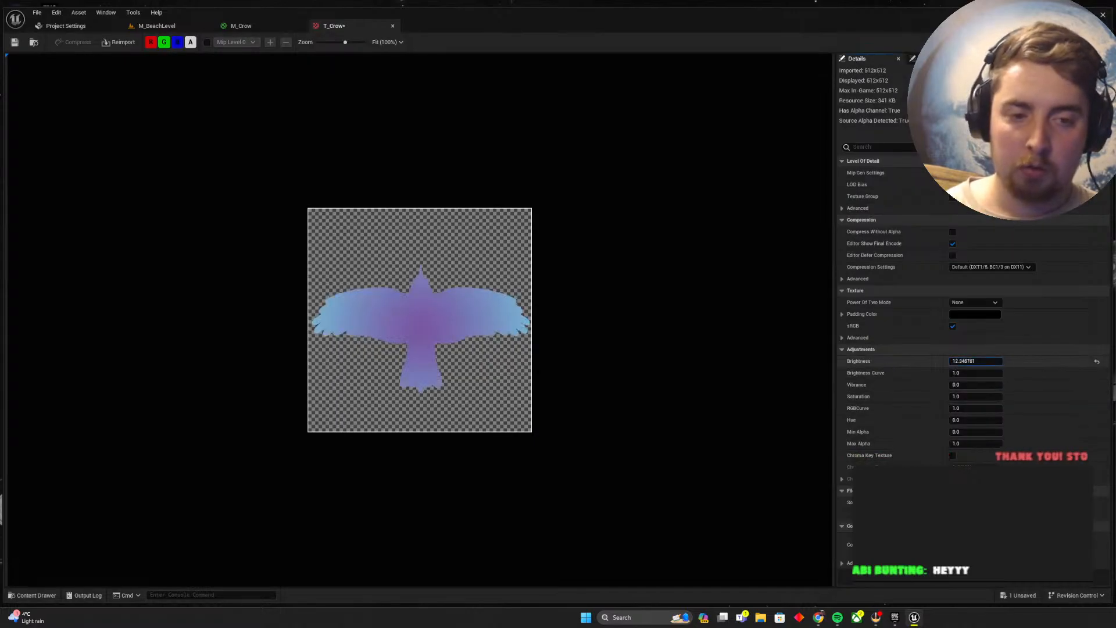
{"action": "left_click_drag", "start_coordinate": [973, 361], "coordinate": [992, 361]}
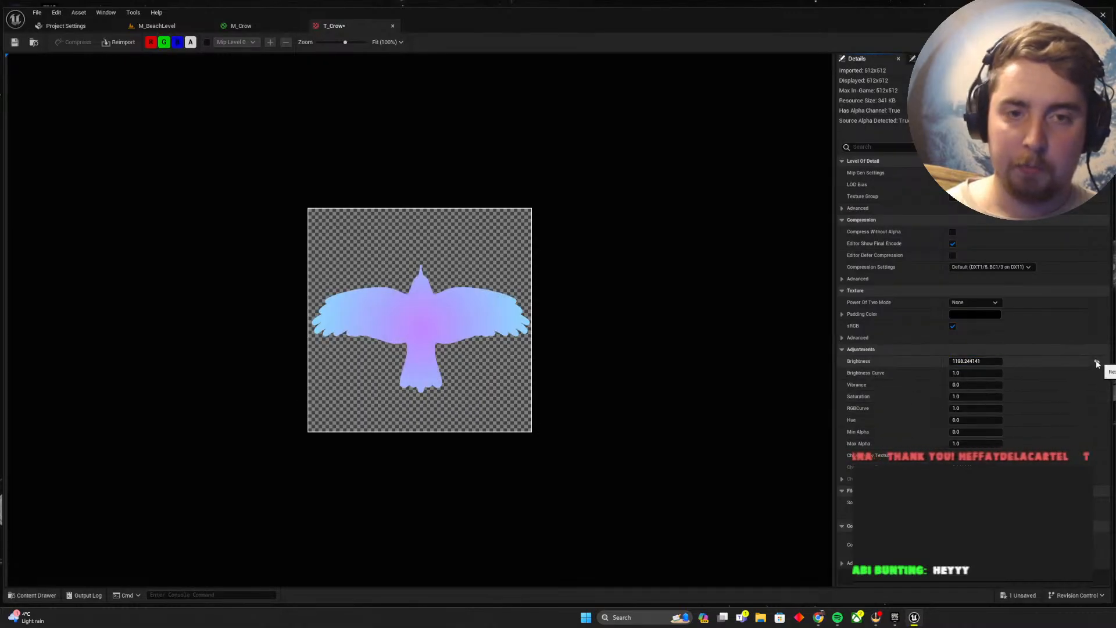
{"action": "left_click", "coordinate": [1096, 364]}
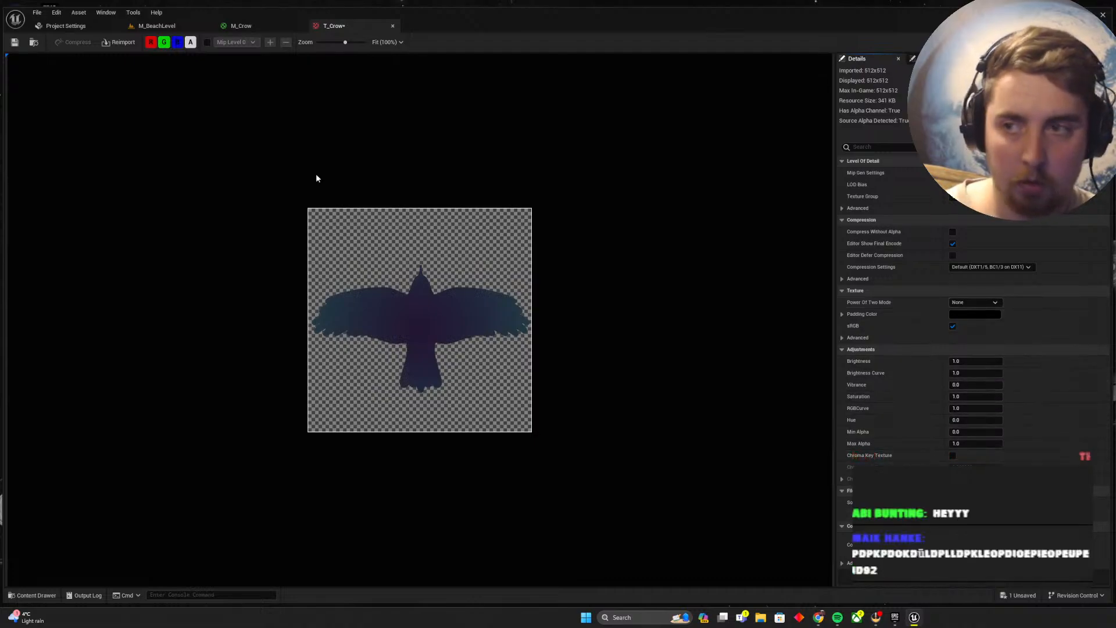
Preview only the alpha channel of T_Crow, save the texture and the M_Crow material, and return to the texture
{"action": "left_click", "coordinate": [165, 43]}
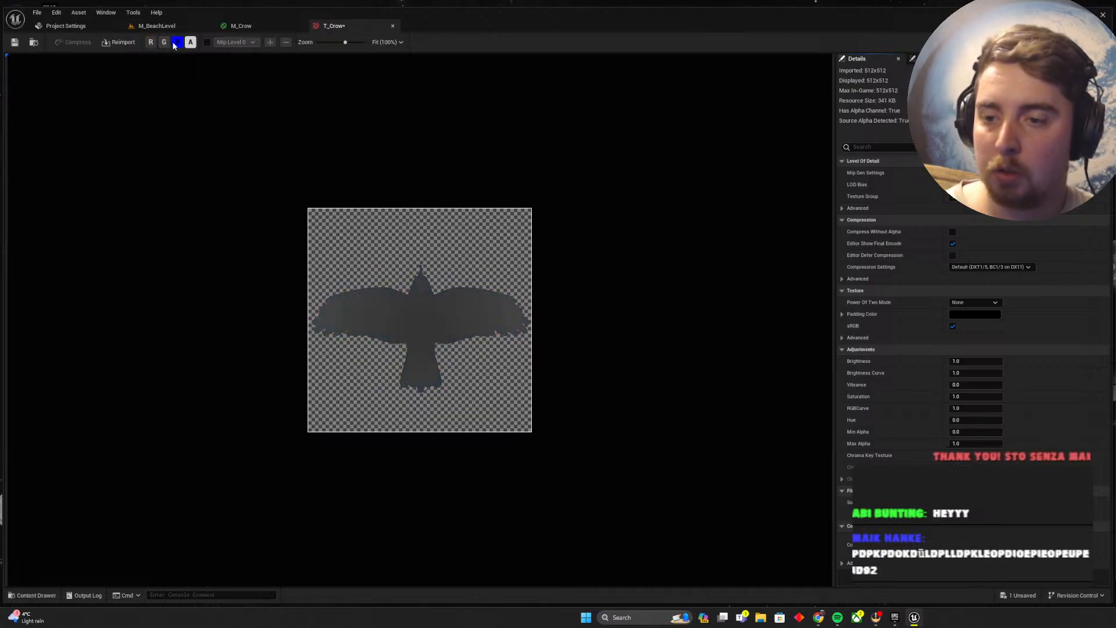
{"action": "left_click", "coordinate": [175, 43]}
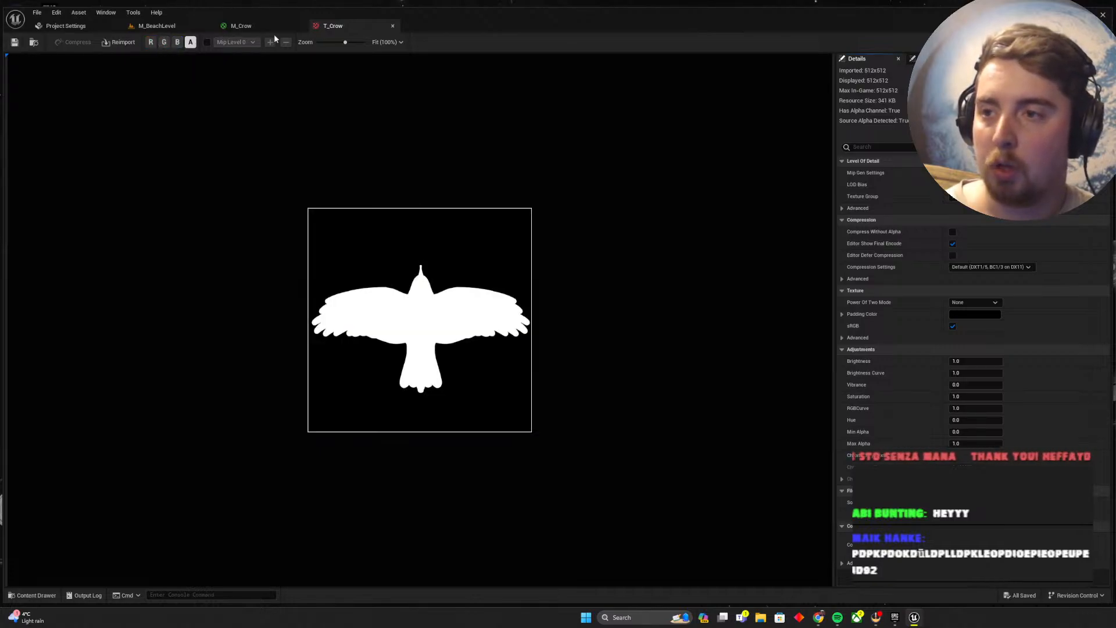
{"action": "left_click", "coordinate": [250, 26]}
{"action": "left_click", "coordinate": [14, 42]}
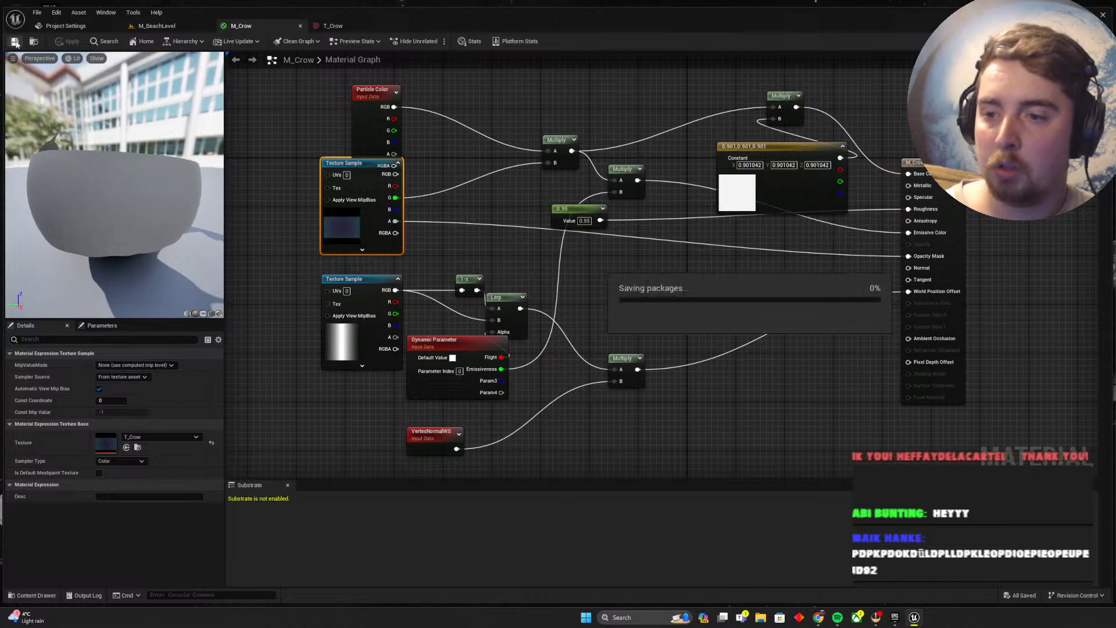
{"action": "left_click", "coordinate": [334, 26]}
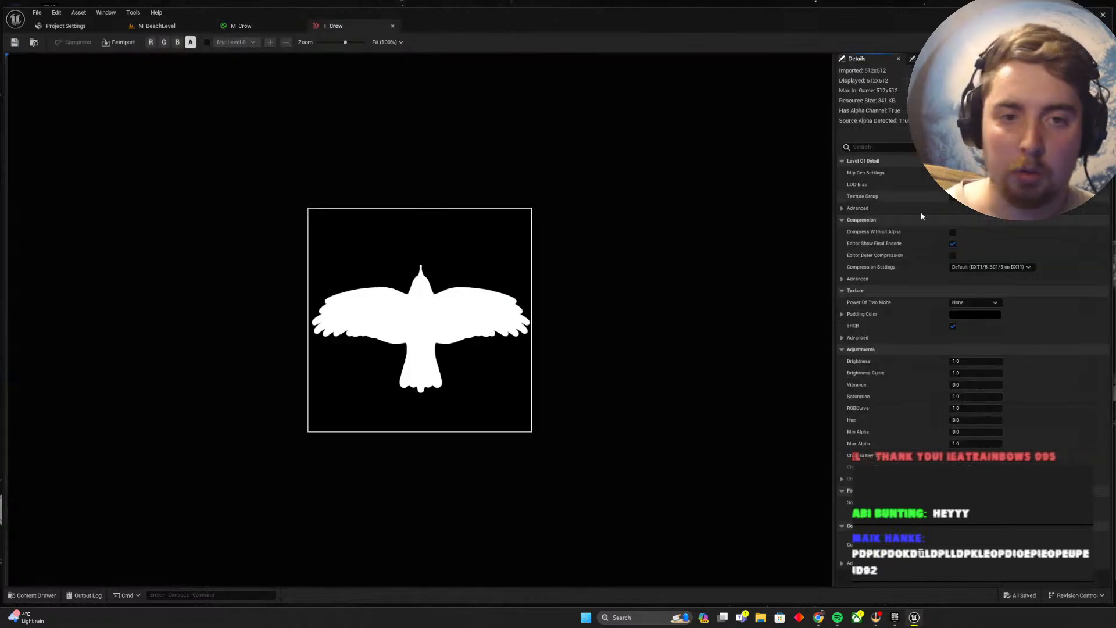
Disconnect the crow texture's green output from the Multiply node in M_Crow, save the material, and move the constant colour node lower
{"action": "left_click", "coordinate": [242, 25]}
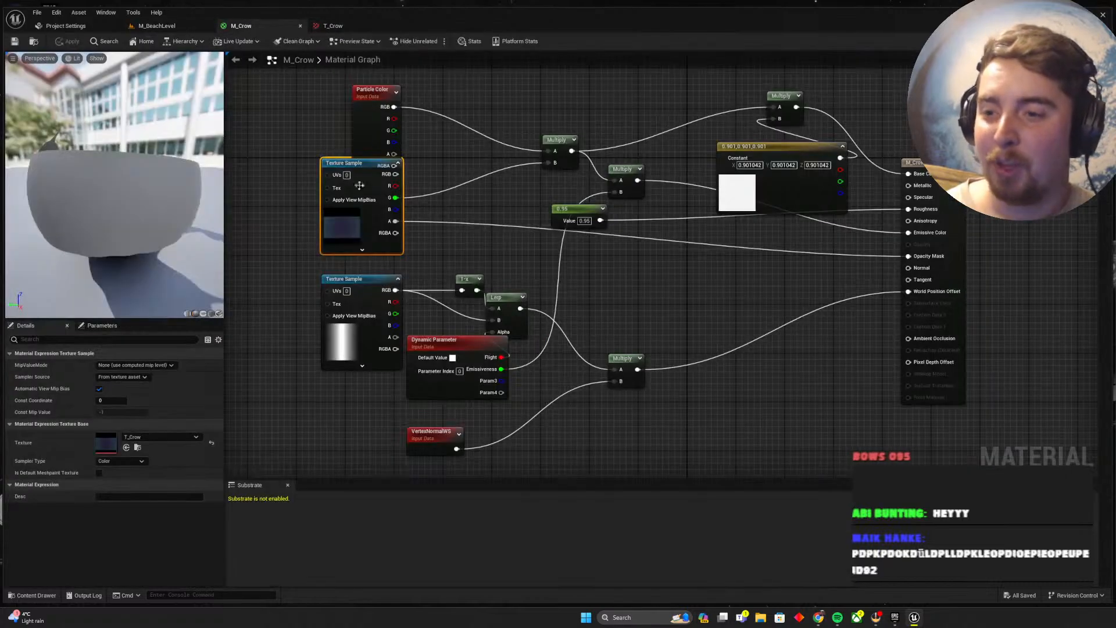
{"action": "left_click", "coordinate": [396, 198], "text": "alt"}
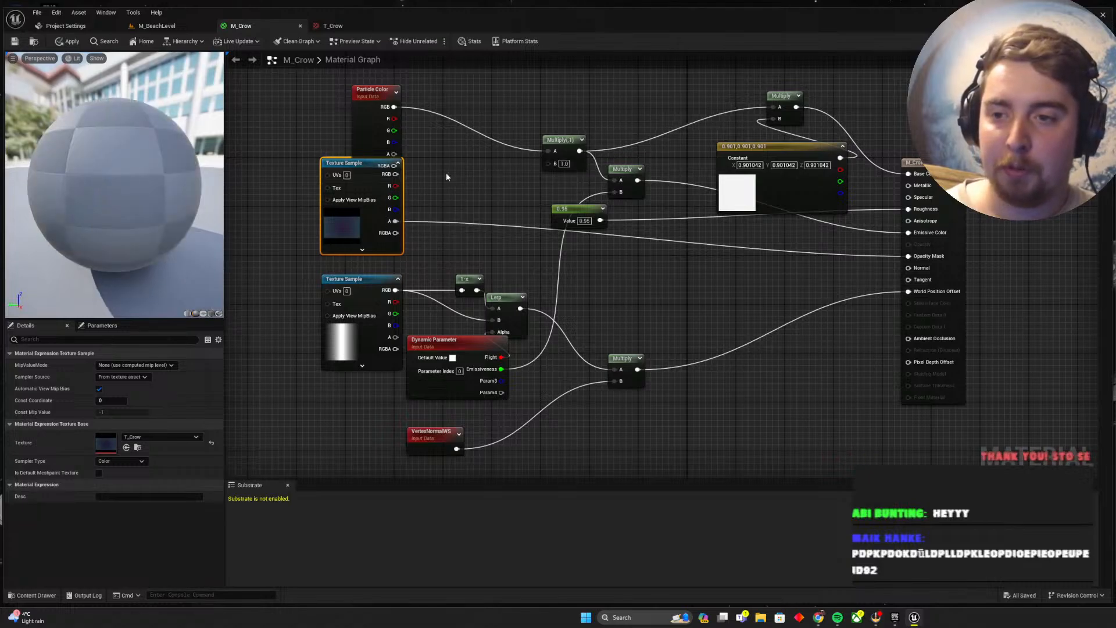
{"action": "left_click", "coordinate": [14, 41]}
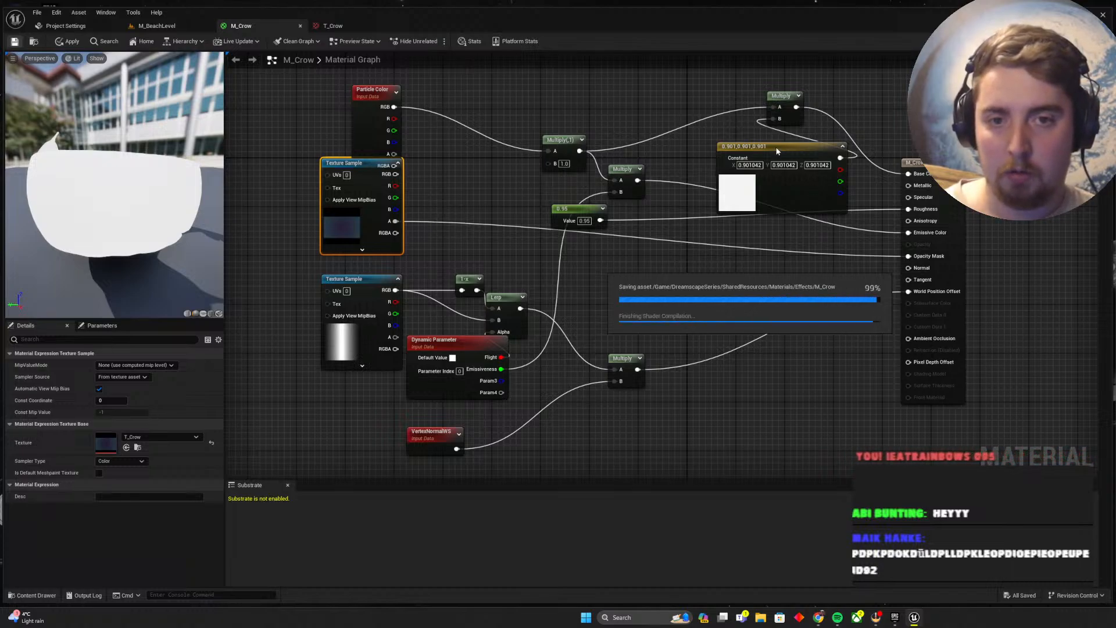
{"action": "left_click_drag", "start_coordinate": [775, 152], "coordinate": [713, 224]}
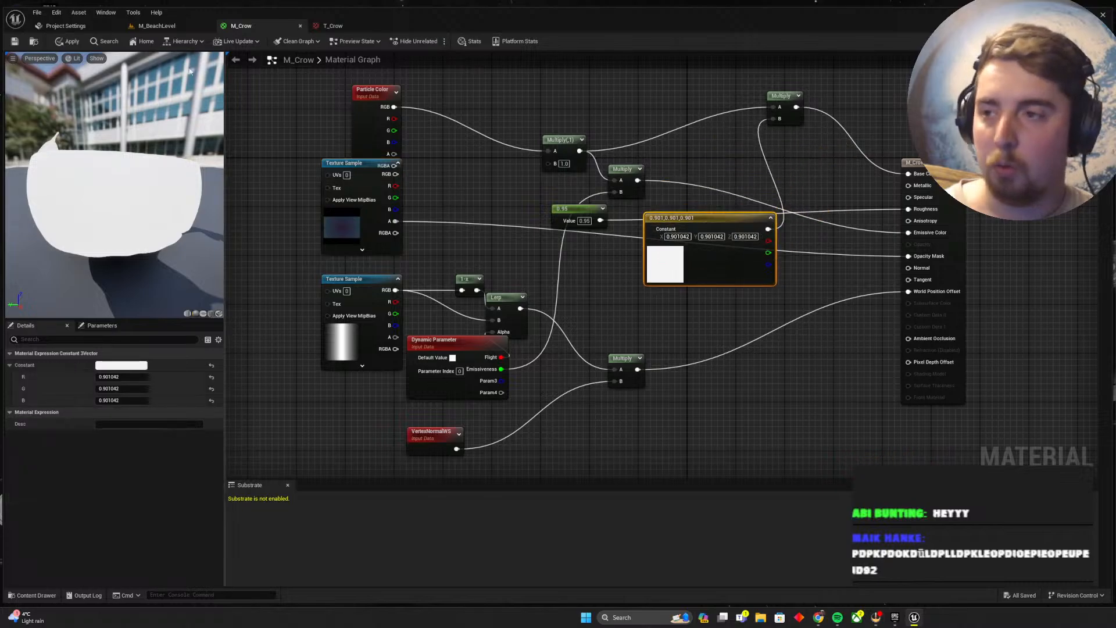
View the beach level from around the palm tree and shoreline to check the birds over the sea
{"action": "left_click", "coordinate": [158, 27]}
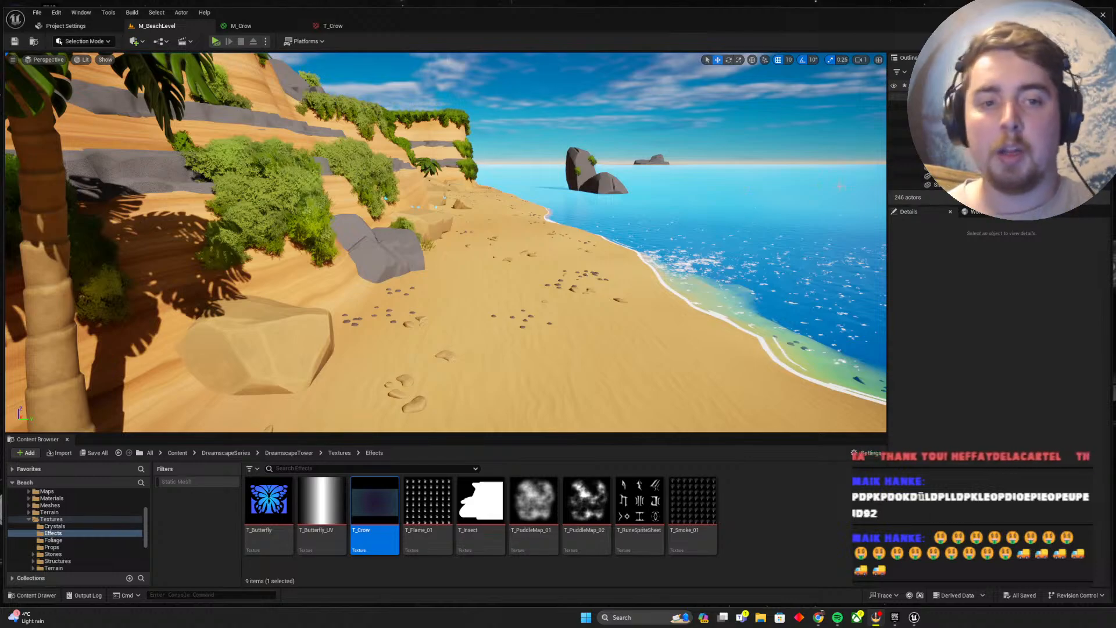
{"action": "right_click_drag", "start_coordinate": [446, 242], "coordinate": [480, 230]}
{"action": "key", "text": "s"}
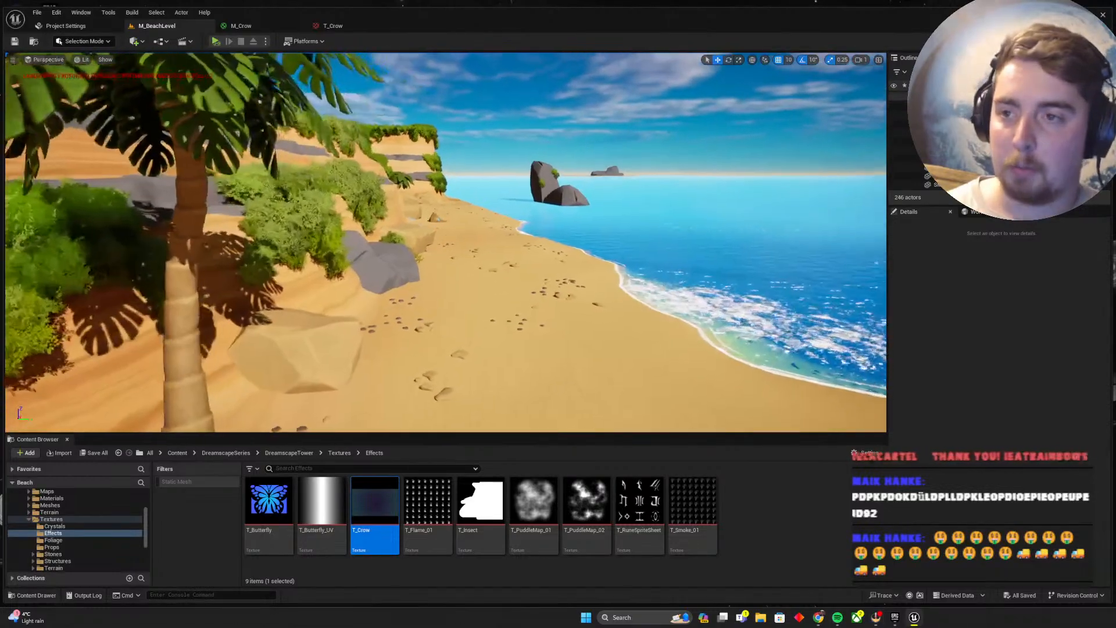
{"action": "key", "text": "d"}
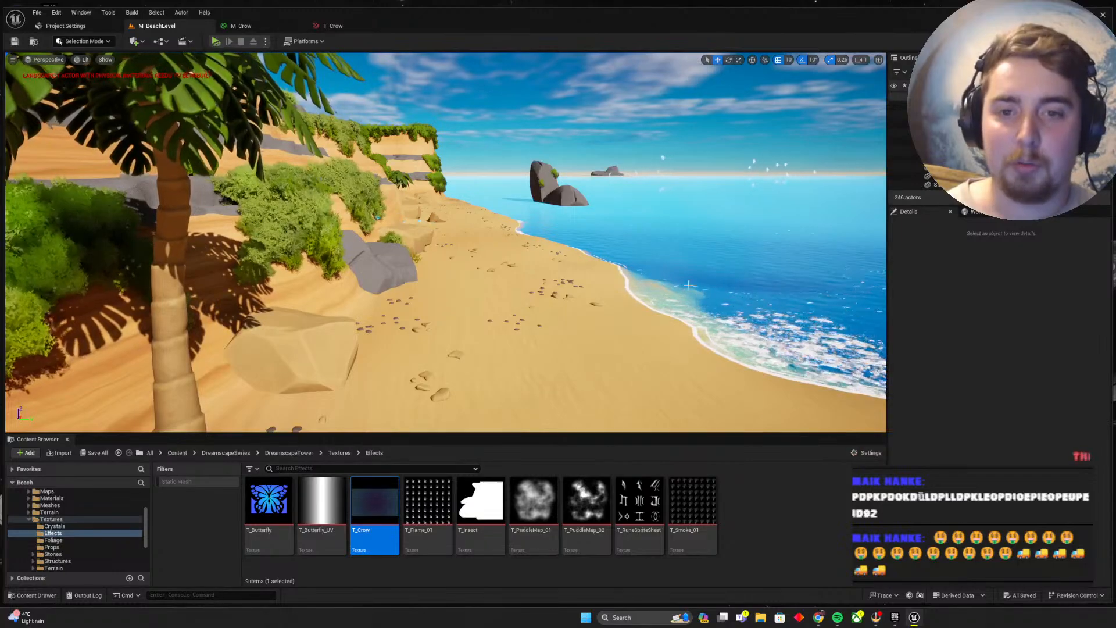
{"action": "key", "text": "w"}
{"action": "key", "text": "d"}
{"action": "mouse_move", "coordinate": [689, 284]}
{"action": "right_mouse_down"}
{"action": "mouse_move", "coordinate": [669, 278]}
{"action": "mouse_move", "coordinate": [692, 286]}
{"action": "mouse_move", "coordinate": [668, 277]}
{"action": "mouse_move", "coordinate": [680, 279]}
{"action": "right_mouse_up"}
Select the grey cliff rock behind the palm tree and check its static mesh and material assignments
{"action": "left_click", "coordinate": [289, 177]}
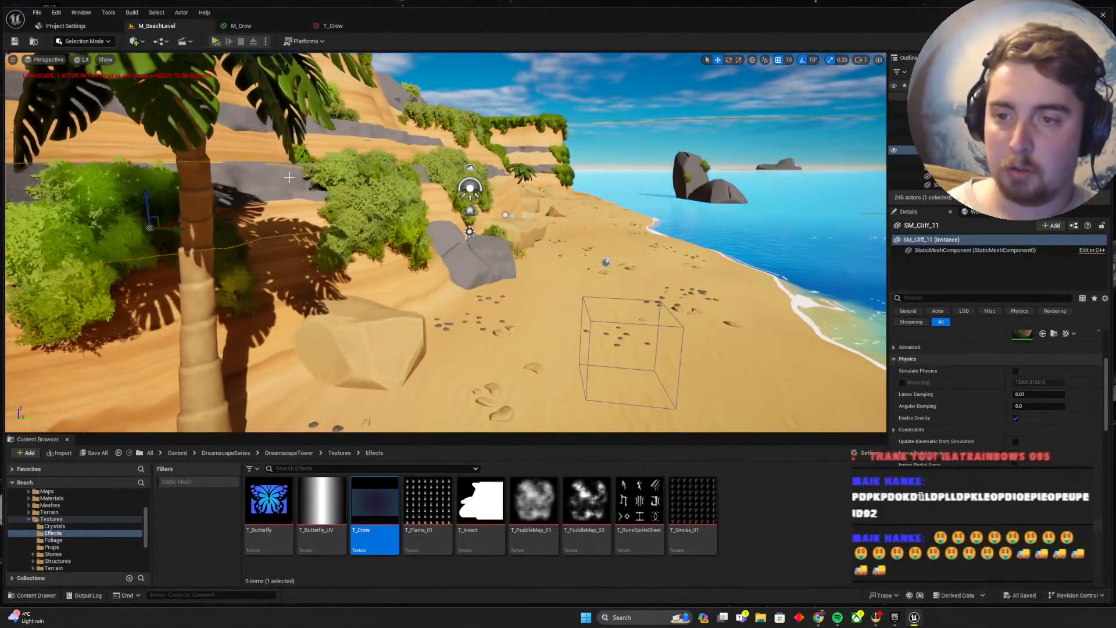
{"action": "scroll", "coordinate": [1040, 406], "scroll_direction": "up", "scroll_amount": 3}
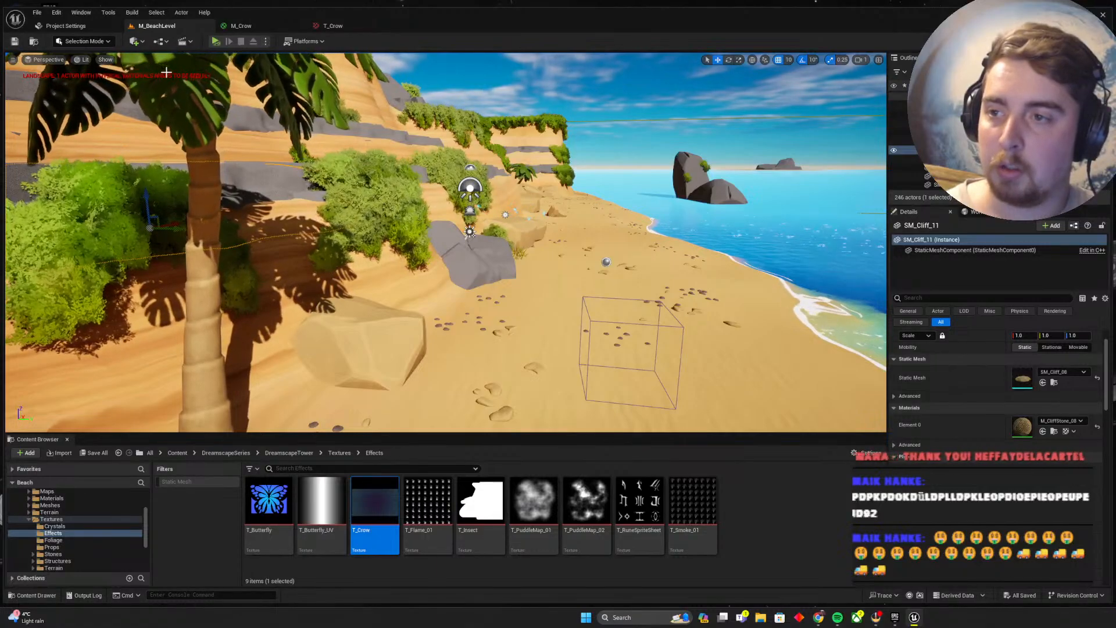
{"action": "key", "text": "w"}
{"action": "right_click_drag", "start_coordinate": [166, 72], "coordinate": [168, 131]}
{"action": "key", "text": "s"}
Open the DemoMap level from DreamscapeSeries/DreamscapeTower/Maps and dismiss the message log
{"action": "left_click", "coordinate": [232, 453]}
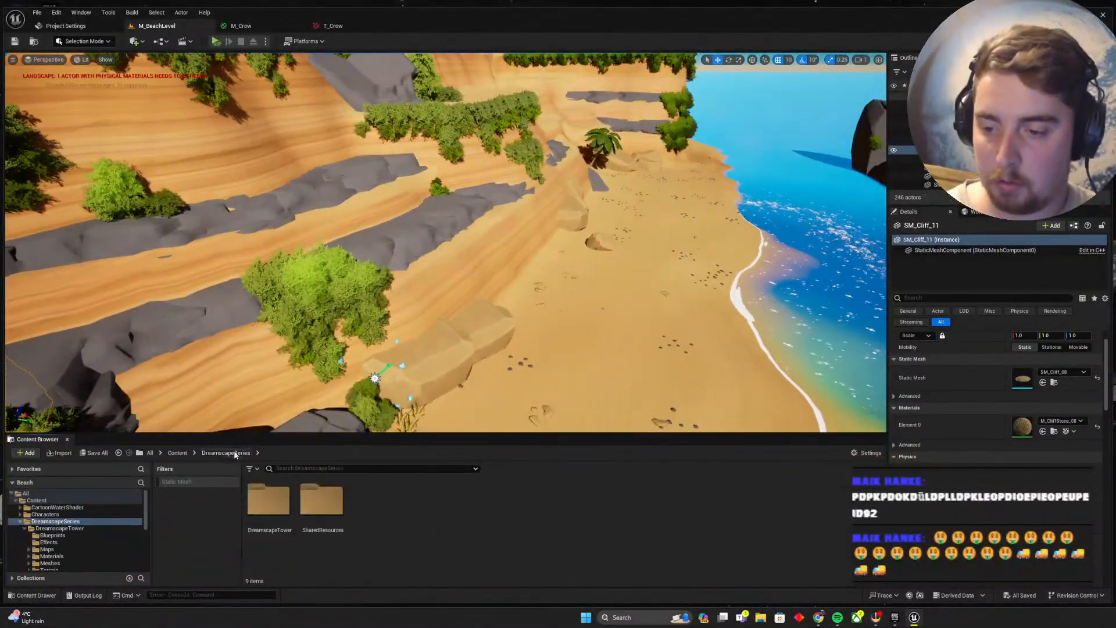
{"action": "double_click", "coordinate": [268, 500]}
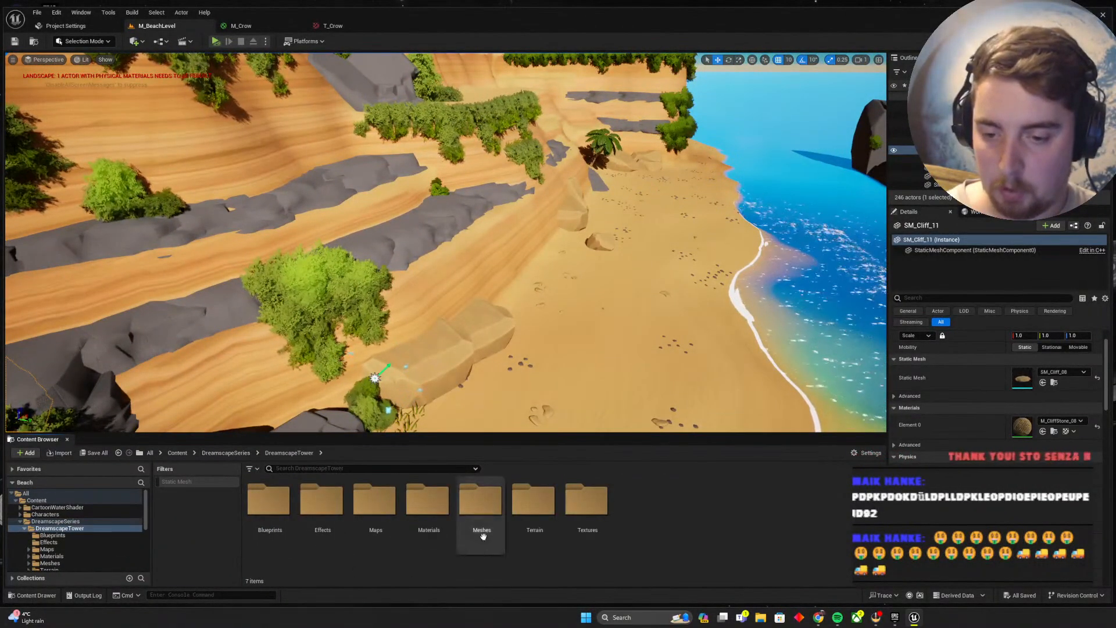
{"action": "double_click", "coordinate": [375, 506]}
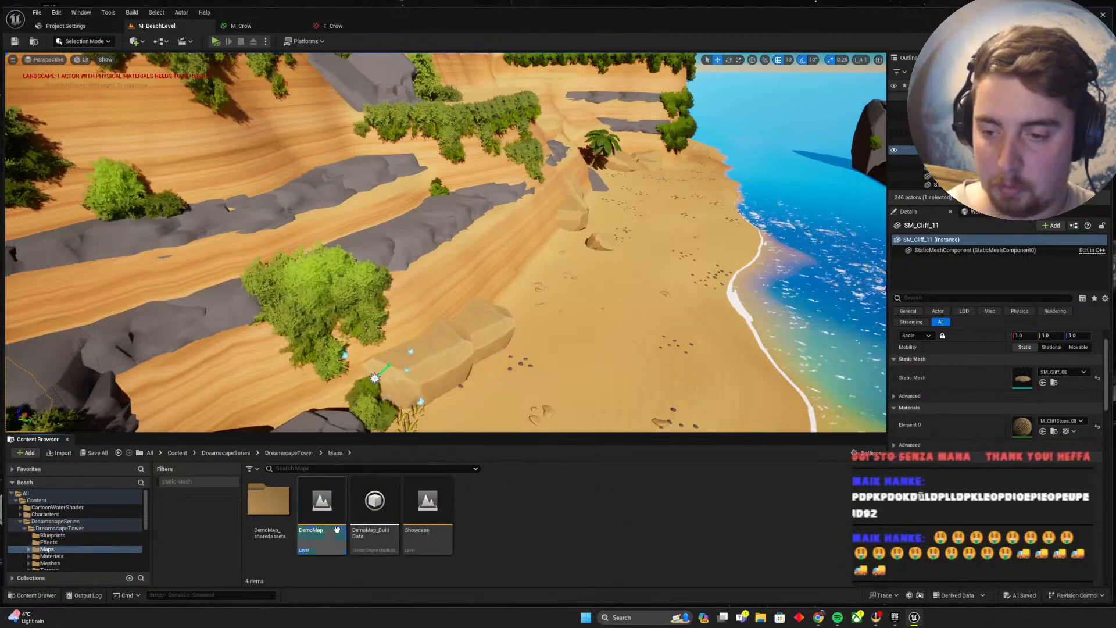
{"action": "double_click", "coordinate": [337, 531]}
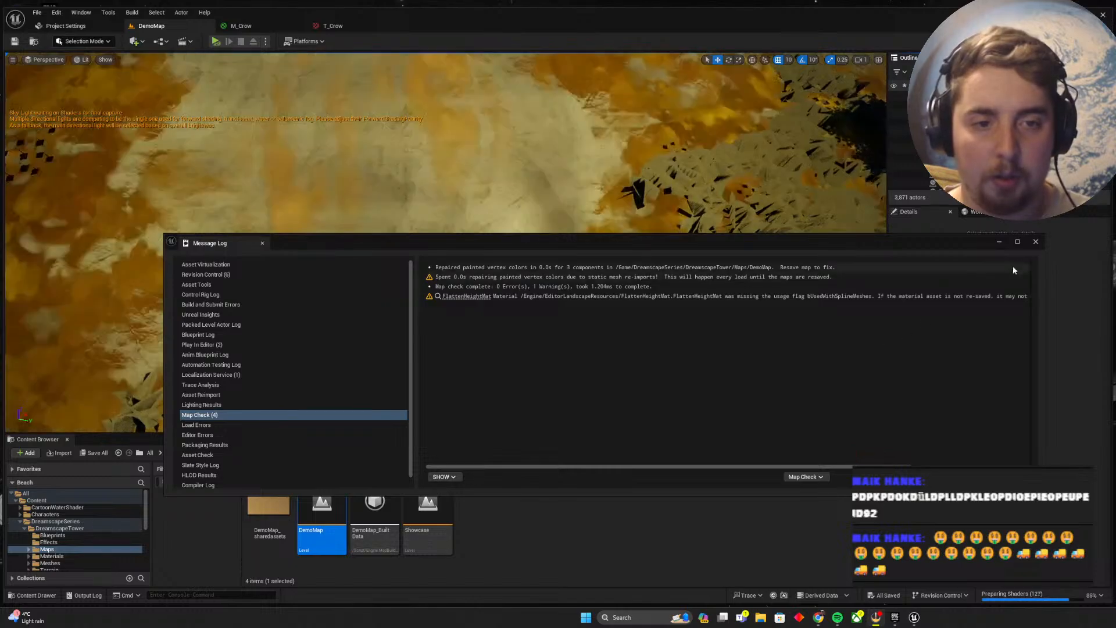
{"action": "left_click", "coordinate": [1034, 243]}
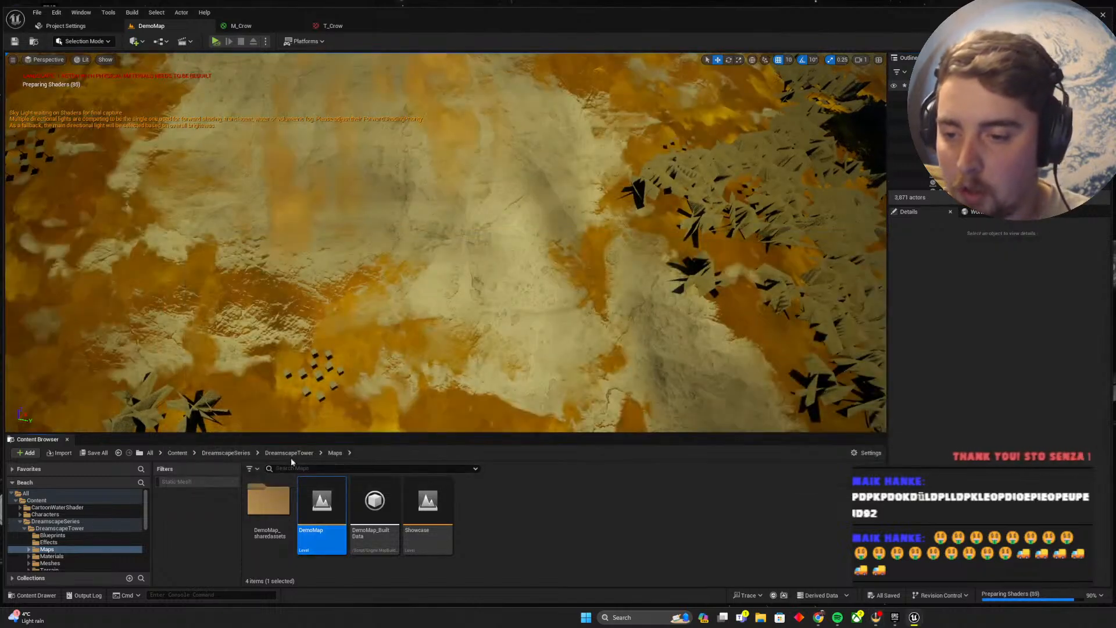
Reopen the M_BeachLevel level from the MyStuff content folder
{"action": "left_click", "coordinate": [177, 453]}
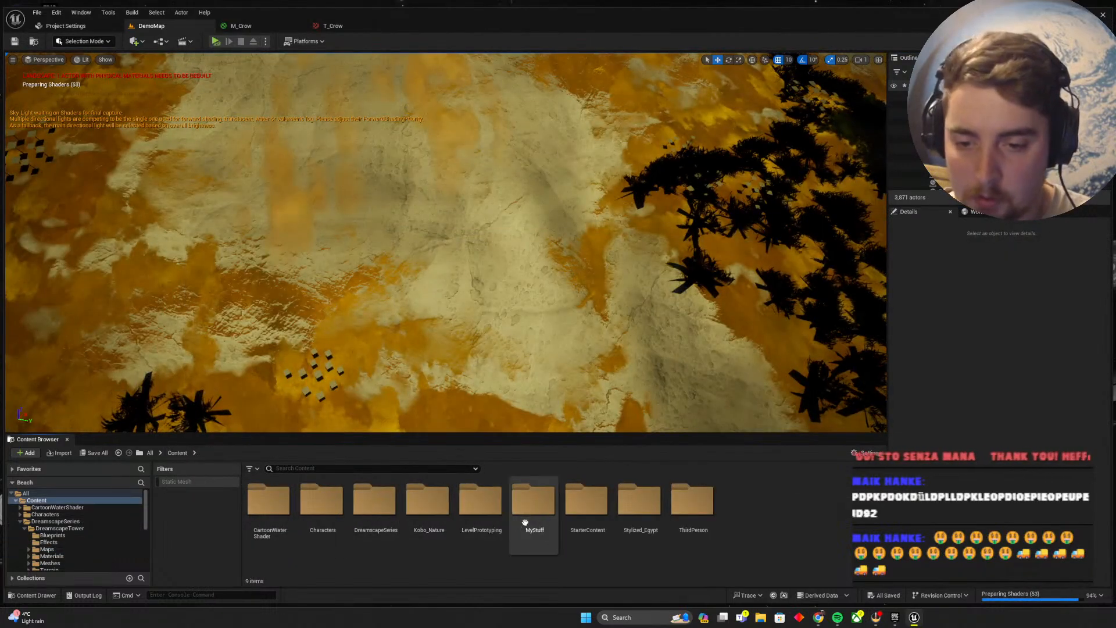
{"action": "double_click", "coordinate": [532, 512]}
{"action": "double_click", "coordinate": [322, 503]}
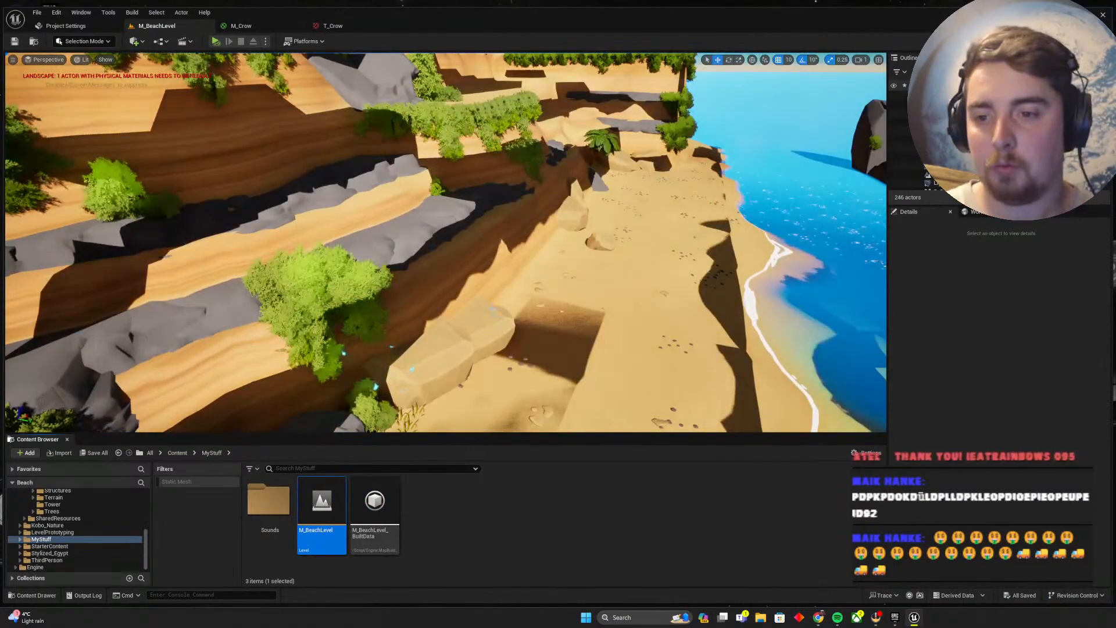
Select the large grey rock at the foot of the cliff and inspect its static mesh in the mesh editor
{"action": "right_click_drag", "start_coordinate": [407, 244], "coordinate": [843, 244]}
{"action": "right_click_drag", "start_coordinate": [441, 244], "coordinate": [515, 256]}
{"action": "key", "text": "w"}
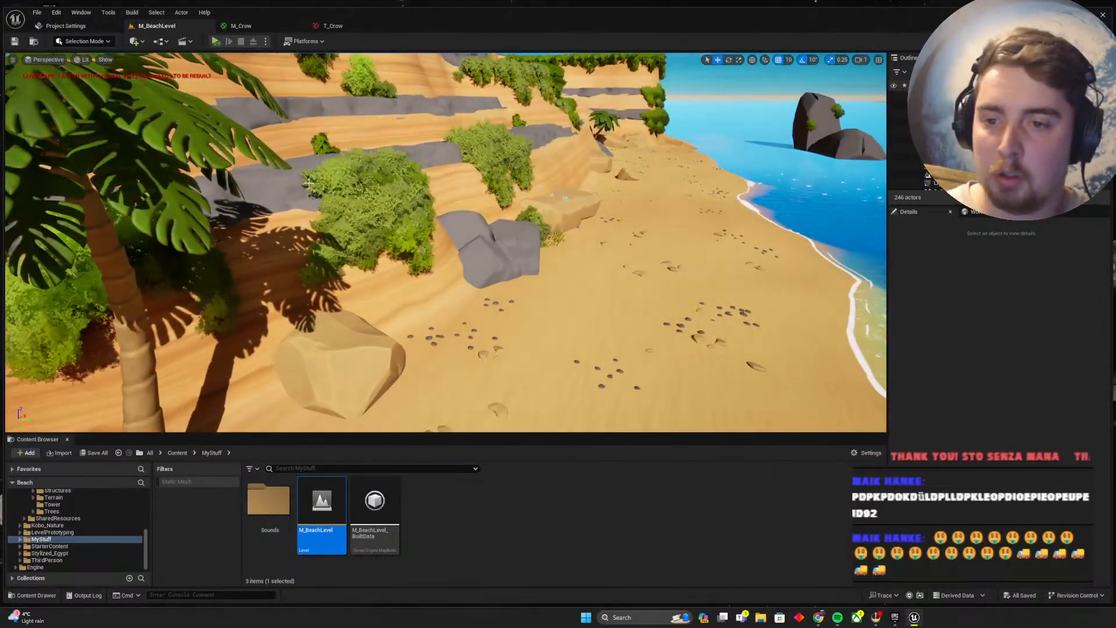
{"action": "left_click", "coordinate": [494, 256]}
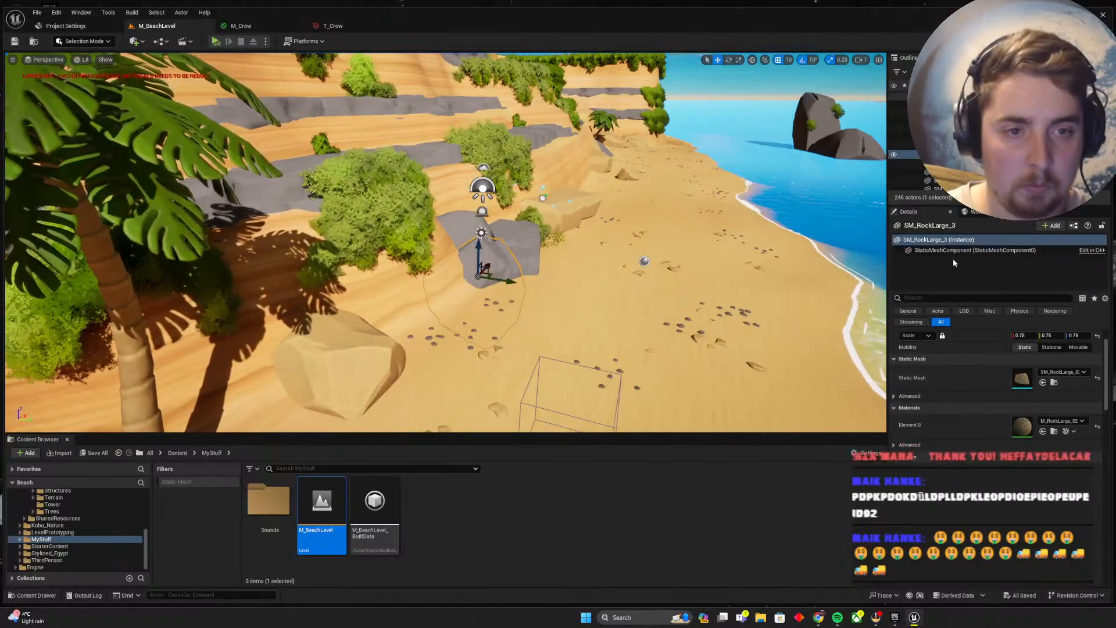
{"action": "double_click", "coordinate": [1021, 379]}
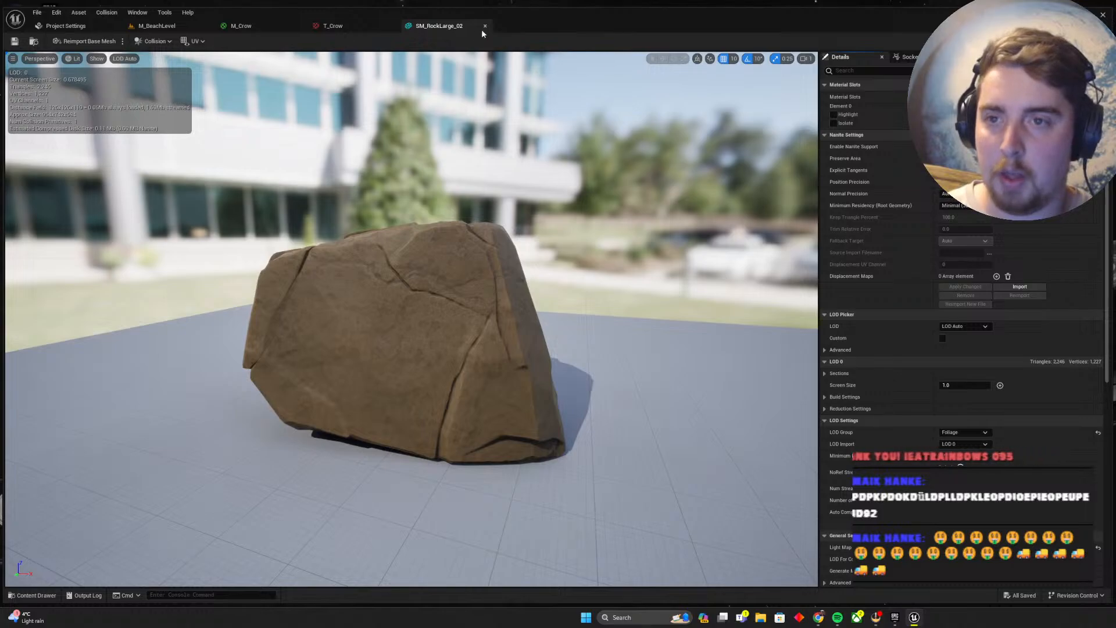
{"action": "left_click", "coordinate": [485, 27]}
{"action": "left_click", "coordinate": [157, 25]}
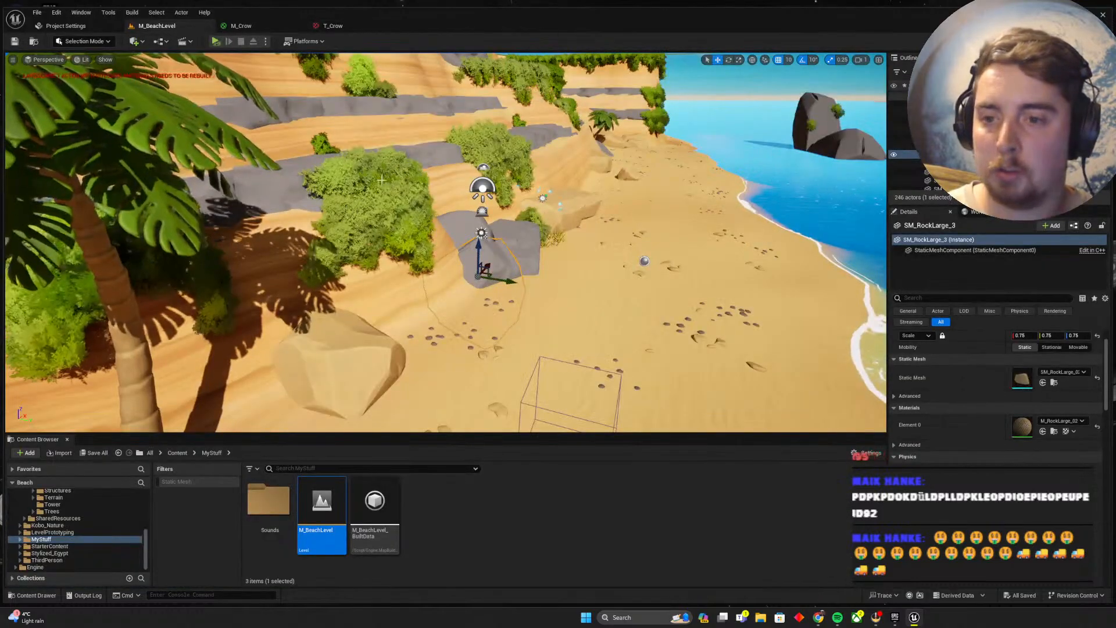
Inspect the parameters of the material instance M_RockLarge_02 used by the selected grey rock
{"action": "right_click_drag", "start_coordinate": [510, 227], "coordinate": [560, 251]}
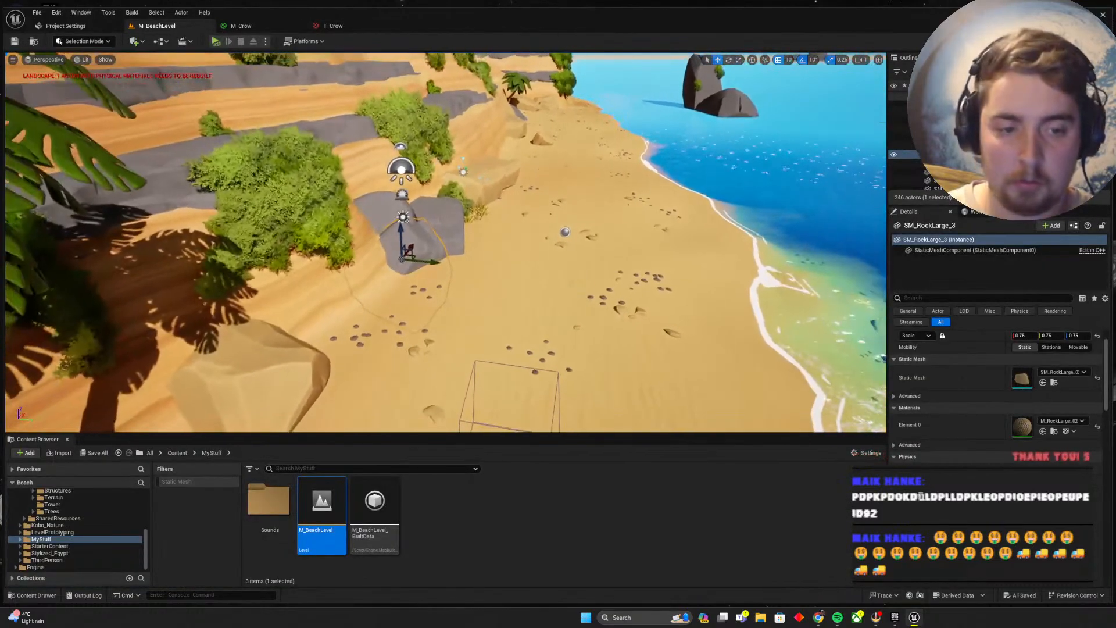
{"action": "double_click", "coordinate": [1022, 426]}
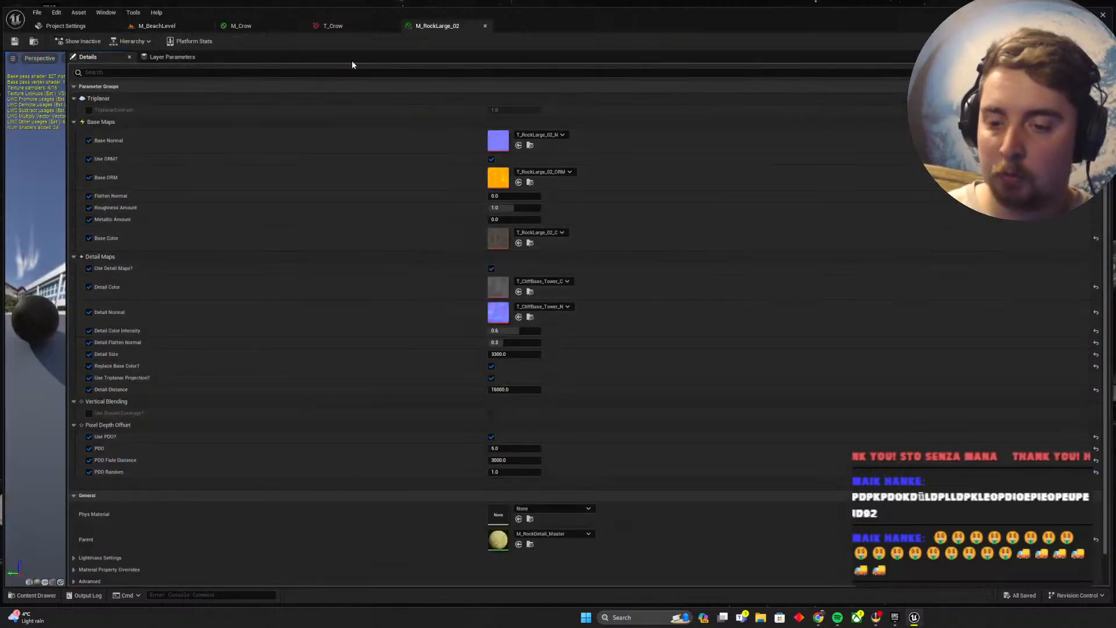
{"action": "left_click", "coordinate": [485, 26]}
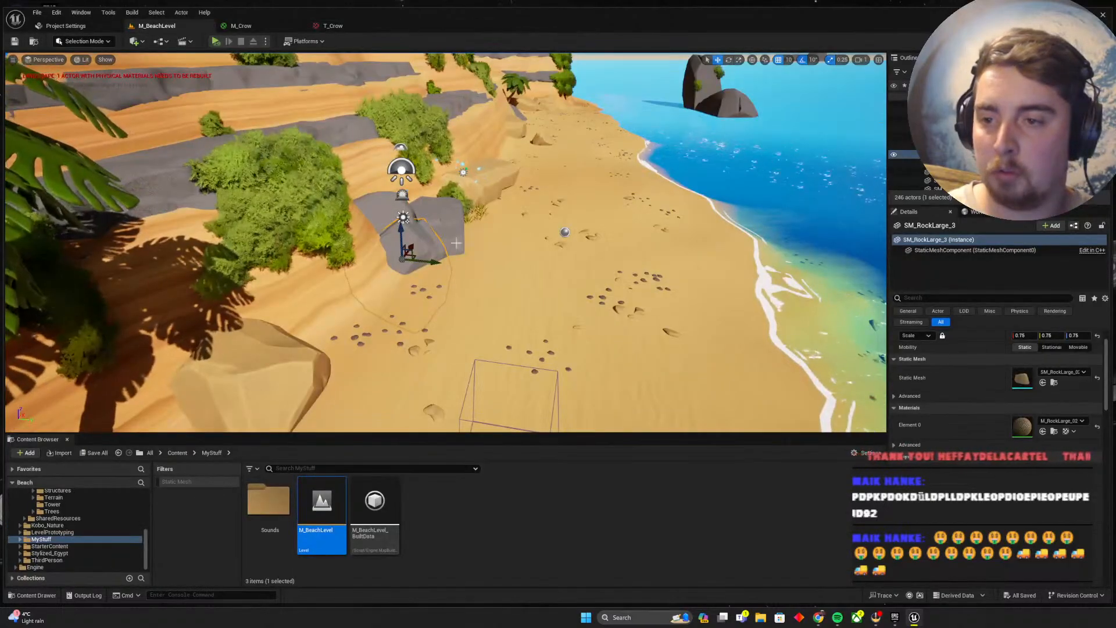
Build the reflection captures for the beach level
{"action": "key", "text": "s"}
{"action": "right_click_drag", "start_coordinate": [465, 244], "coordinate": [504, 212]}
{"action": "key", "text": "w"}
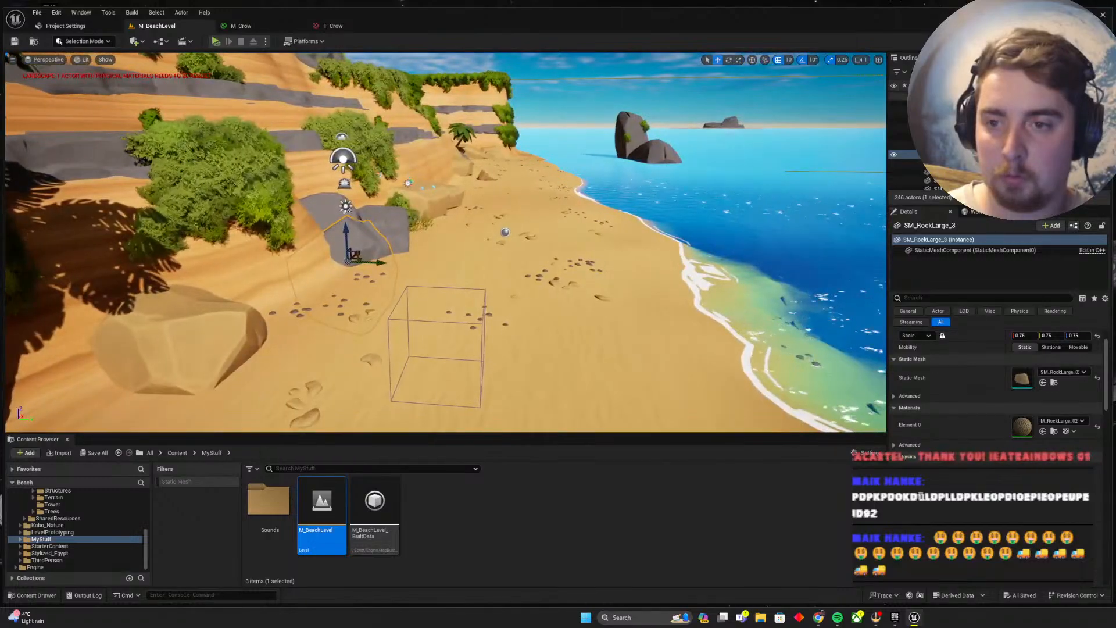
{"action": "left_click", "coordinate": [132, 12]}
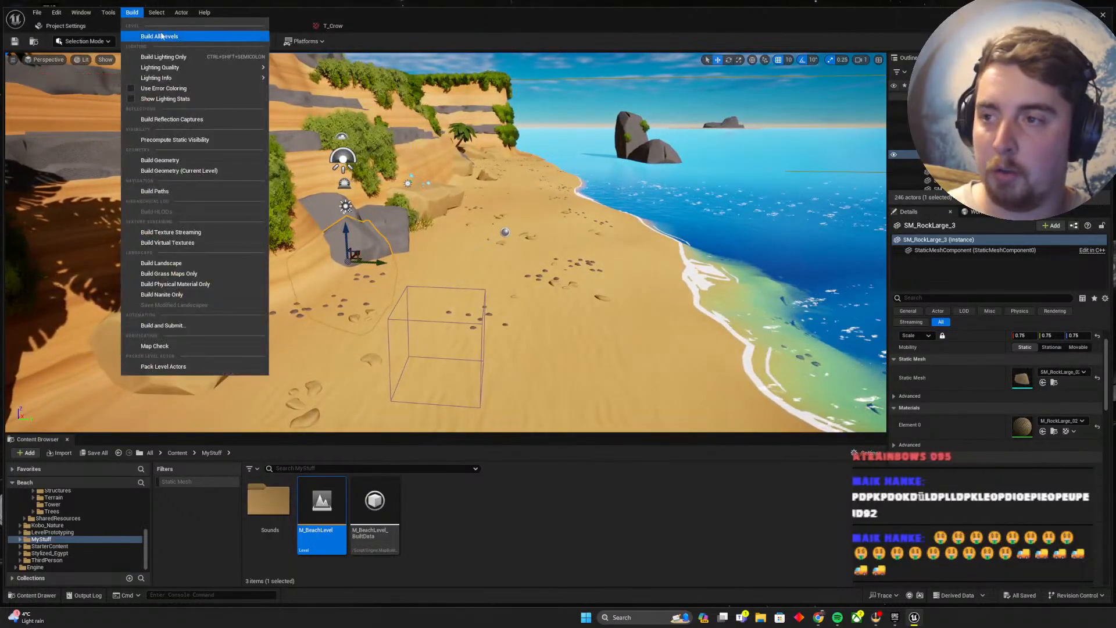
{"action": "mouse_move", "coordinate": [176, 67]}
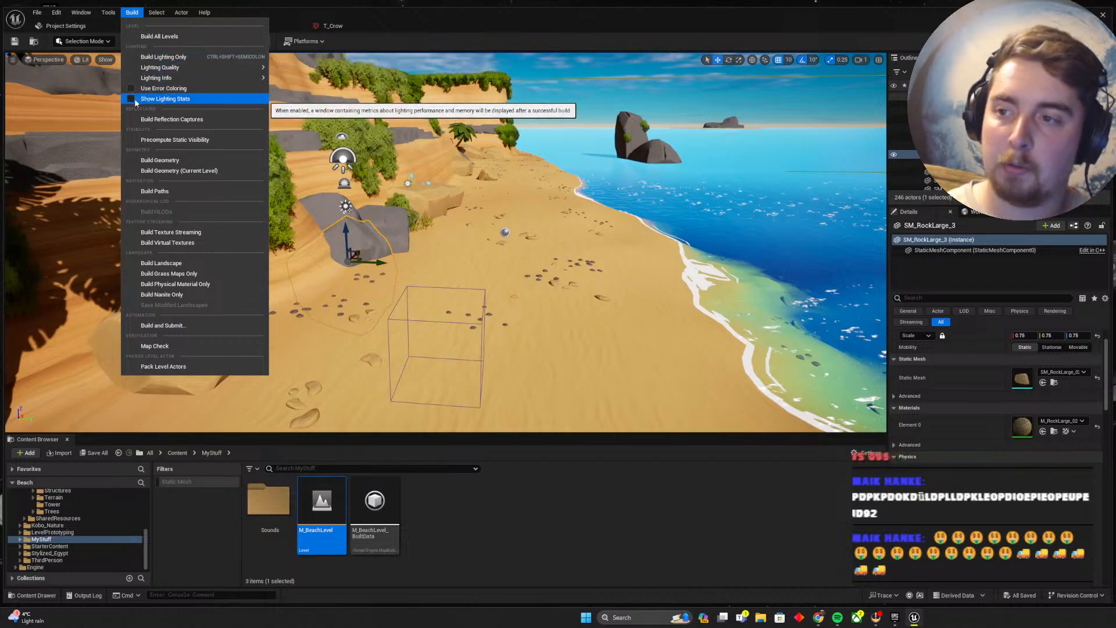
{"action": "left_click", "coordinate": [133, 12]}
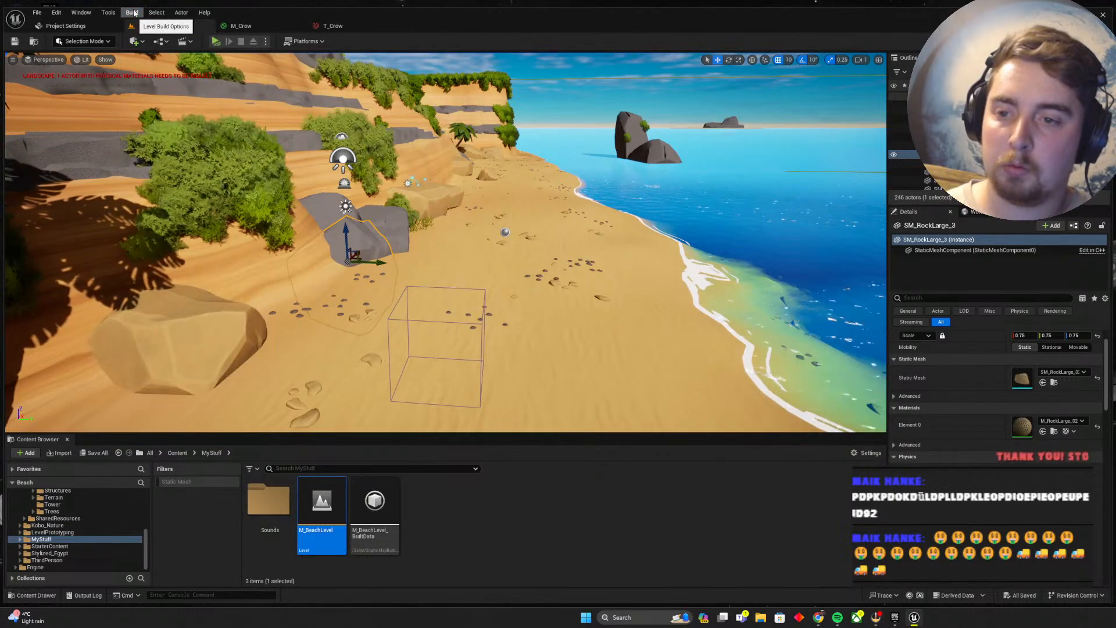
{"action": "left_click", "coordinate": [134, 12]}
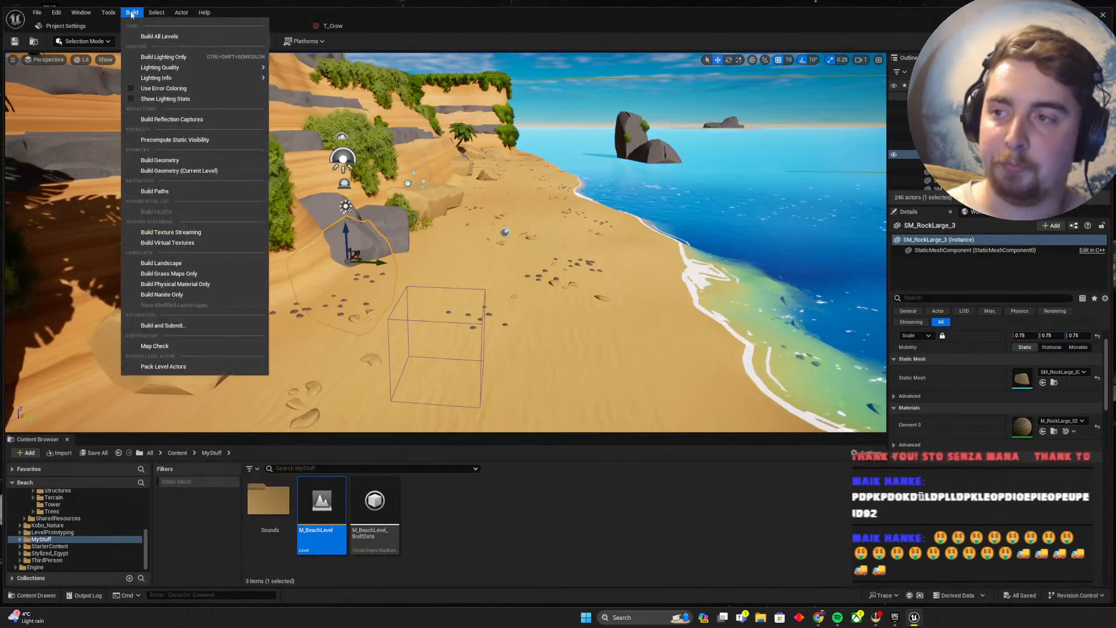
{"action": "left_click", "coordinate": [132, 12]}
{"action": "left_click", "coordinate": [133, 12]}
{"action": "left_click", "coordinate": [186, 120]}
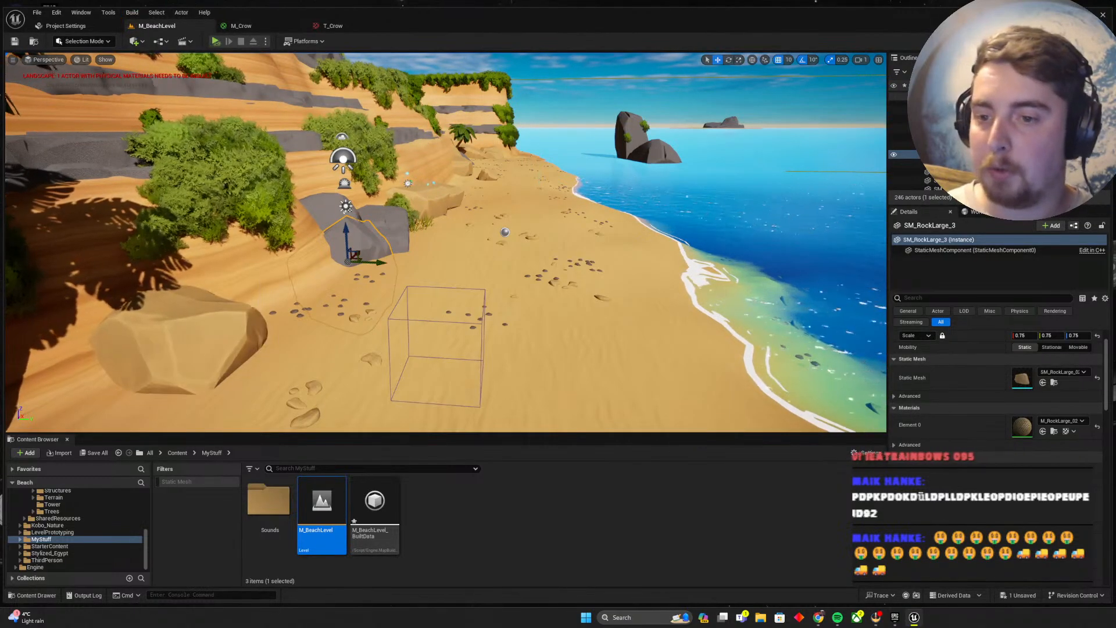
Turn off the bloom intensity override of the post process volume and review its exposure and lens flare settings
{"action": "right_click_drag", "start_coordinate": [445, 241], "coordinate": [618, 271]}
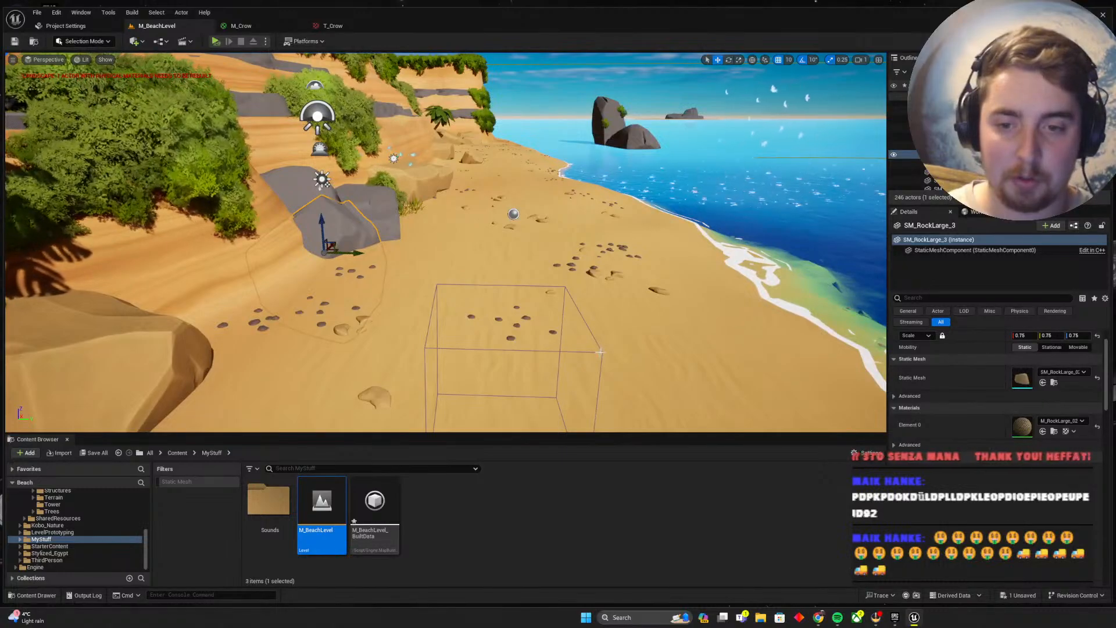
{"action": "left_click", "coordinate": [600, 351]}
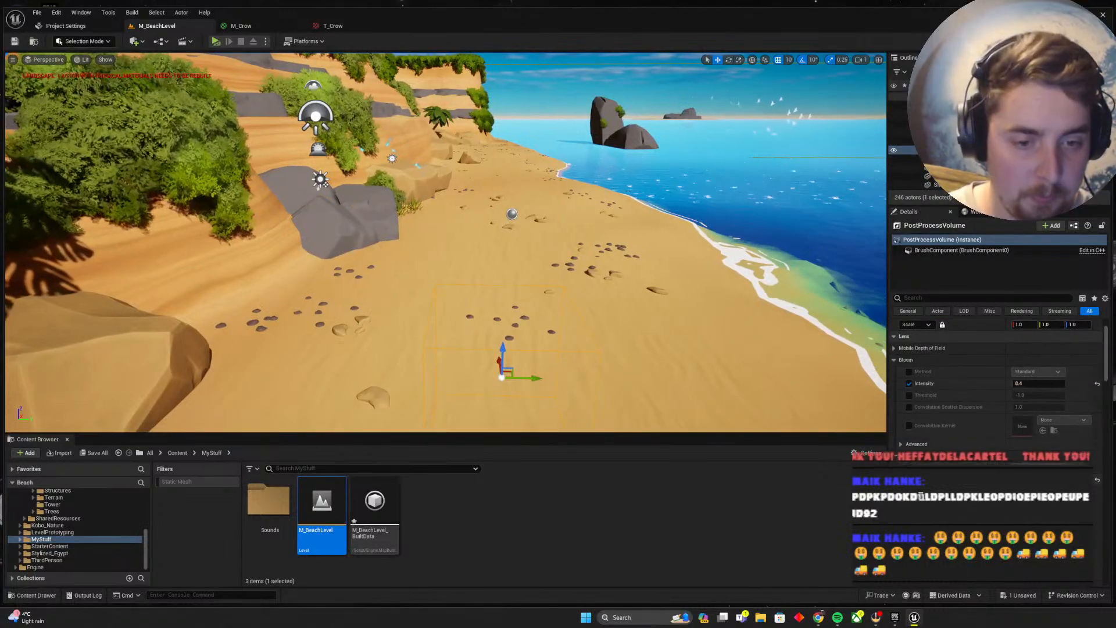
{"action": "left_click", "coordinate": [909, 383]}
{"action": "scroll", "coordinate": [923, 410], "scroll_direction": "down", "scroll_amount": 5}
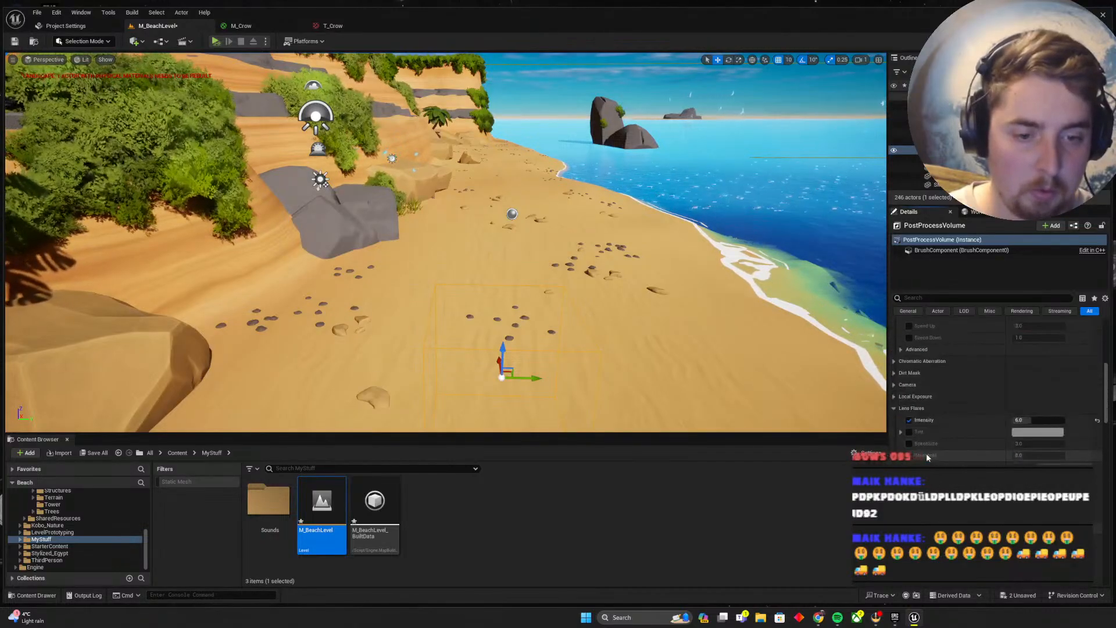
{"action": "scroll", "coordinate": [933, 420], "scroll_direction": "up", "scroll_amount": 4}
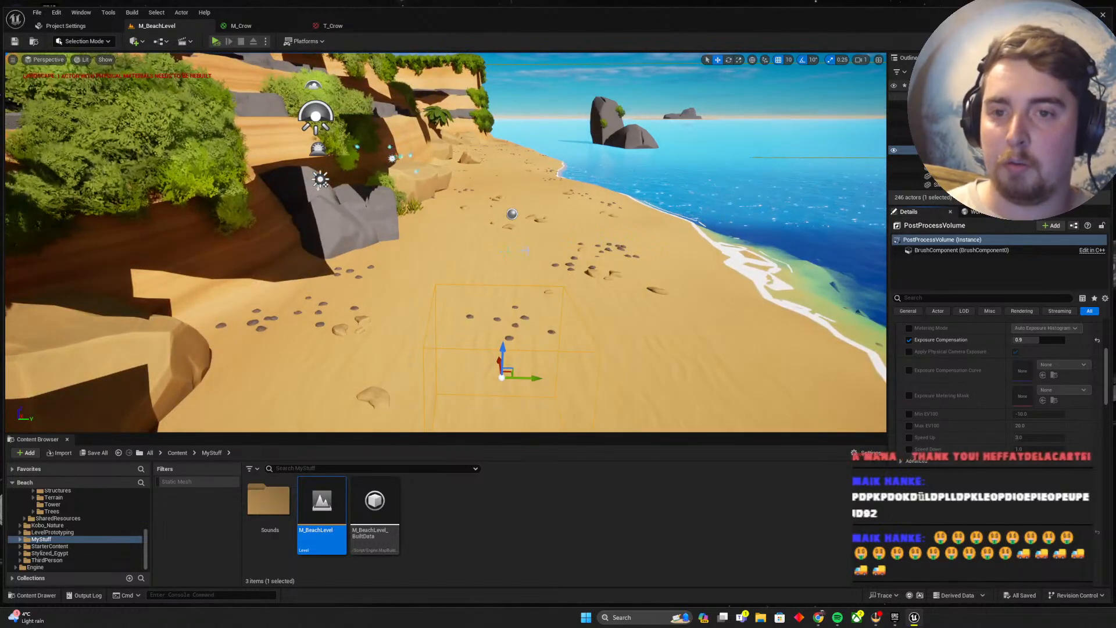
Build all levels for the beach map
{"action": "right_click_drag", "start_coordinate": [446, 242], "coordinate": [500, 239]}
{"action": "left_click", "coordinate": [132, 12]}
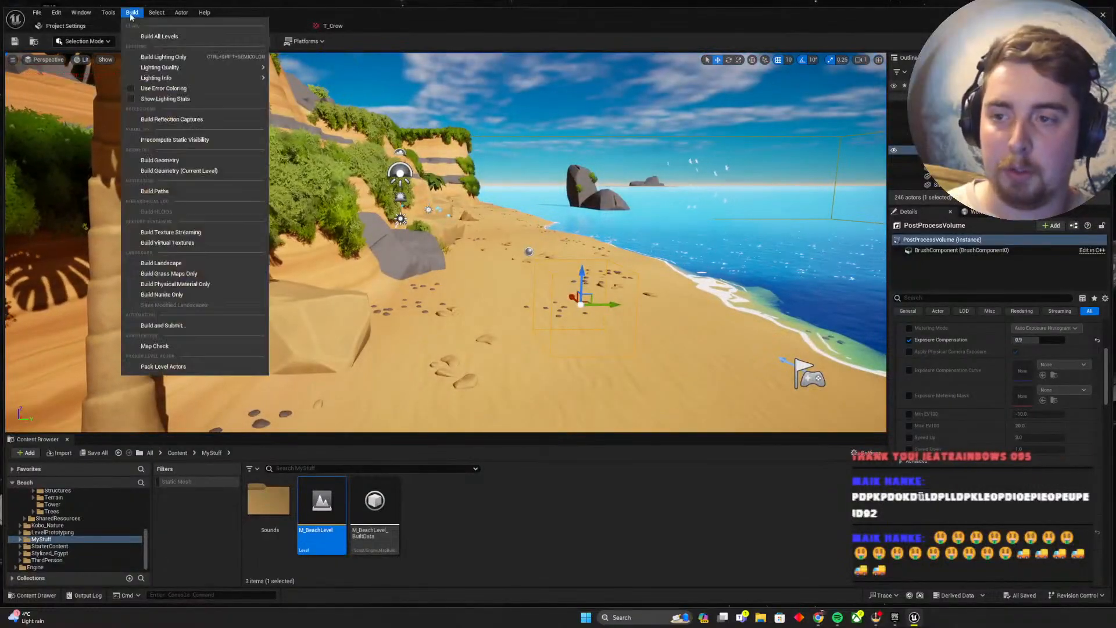
{"action": "left_click", "coordinate": [151, 36]}
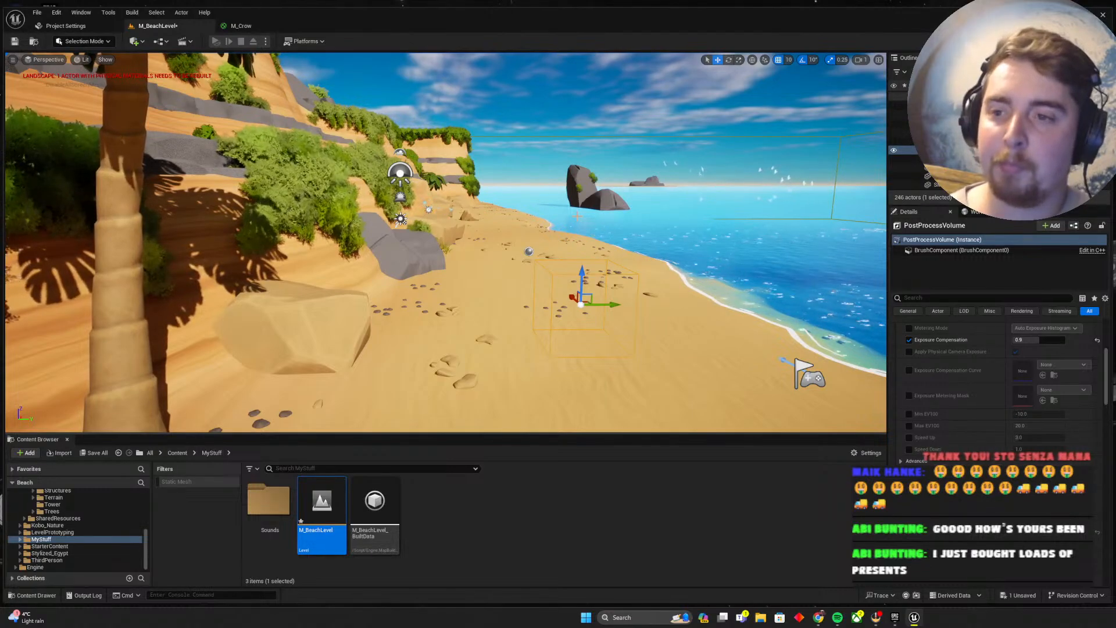
Save the level and review the lighting build warnings in the message log, locating the SM_Pebbles_Dense_Stone asset from its entry
{"action": "key", "text": "ctrl+s"}
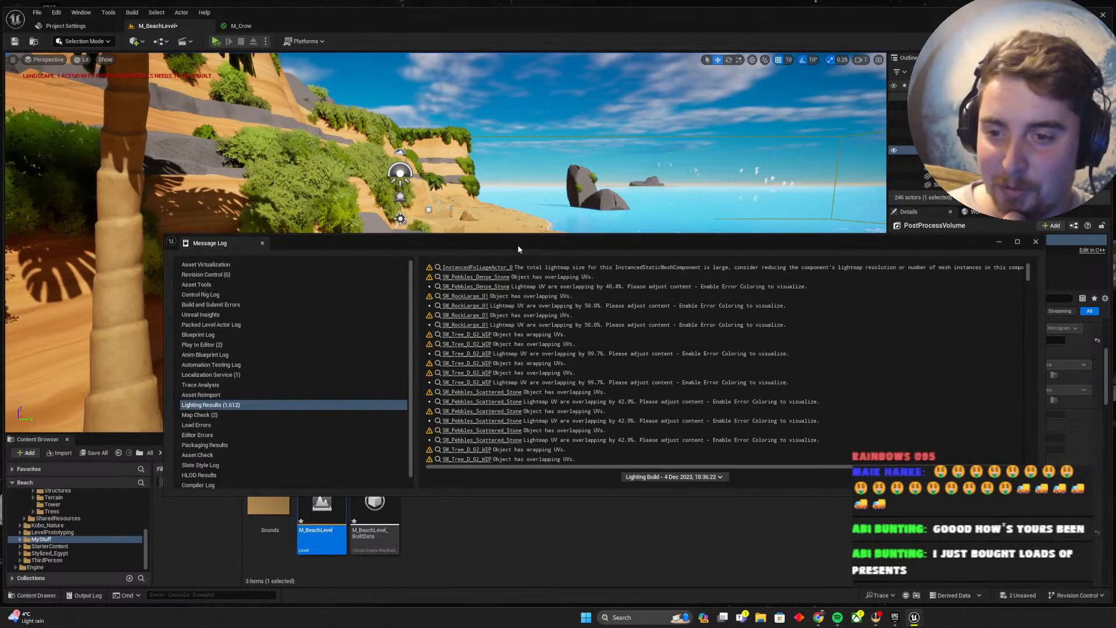
{"action": "left_click_drag", "start_coordinate": [517, 244], "coordinate": [565, 235]}
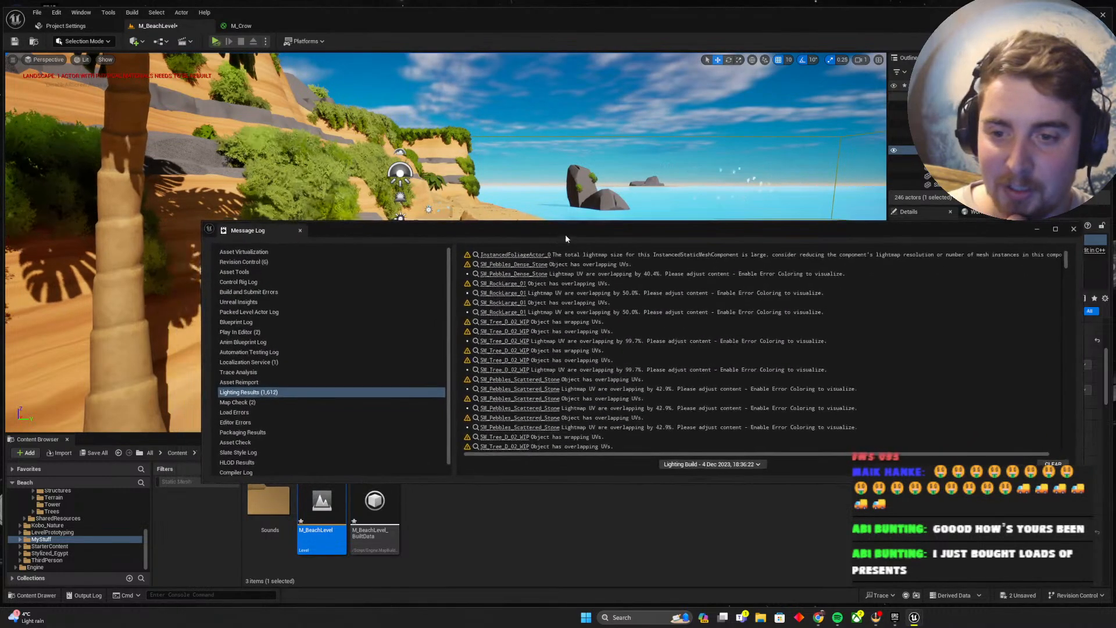
{"action": "left_click", "coordinate": [514, 263]}
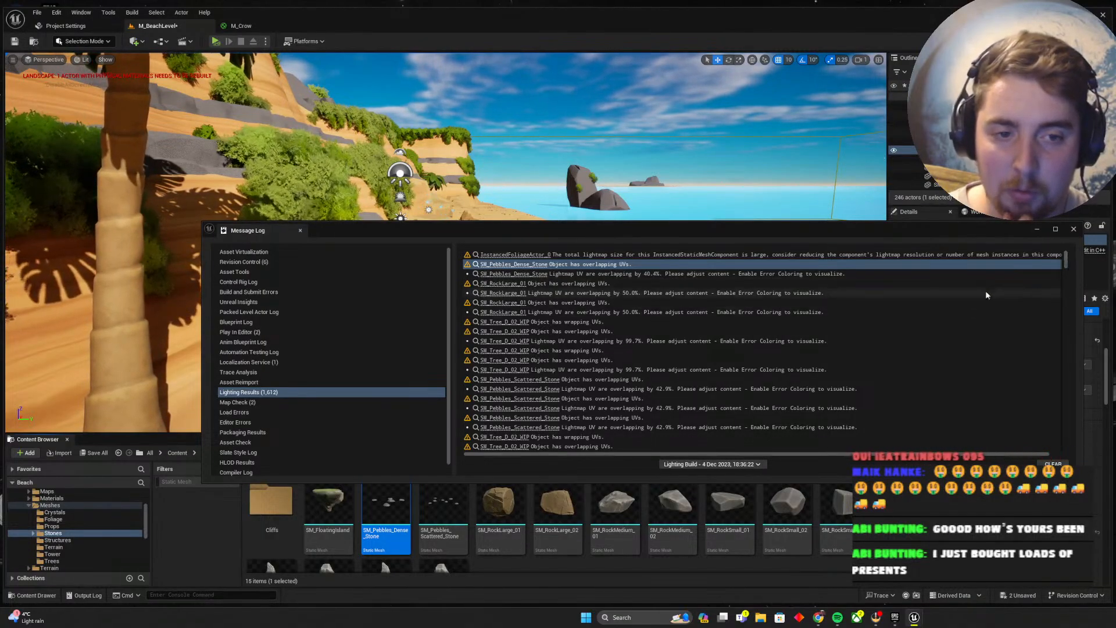
{"action": "left_click_drag", "start_coordinate": [1066, 262], "coordinate": [1069, 298]}
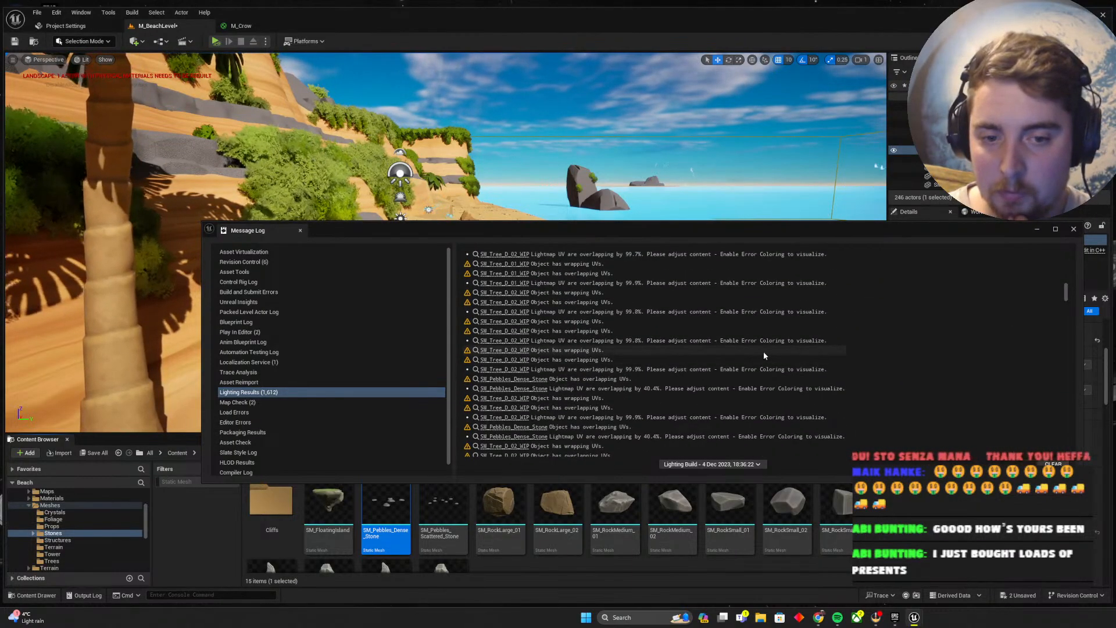
{"action": "left_click", "coordinate": [727, 465]}
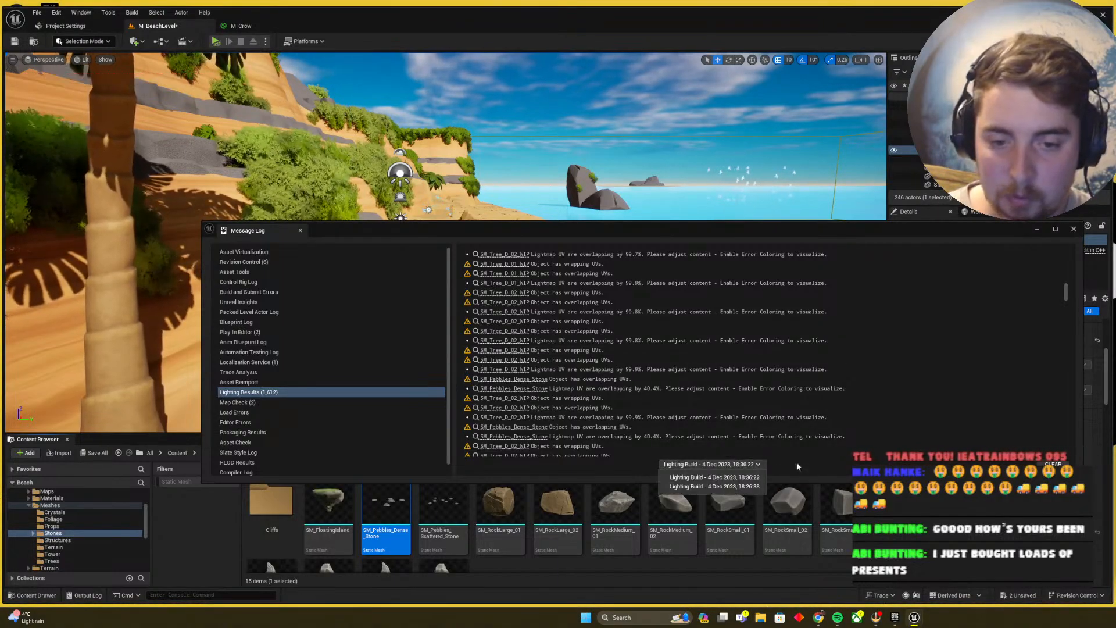
{"action": "left_click", "coordinate": [757, 468]}
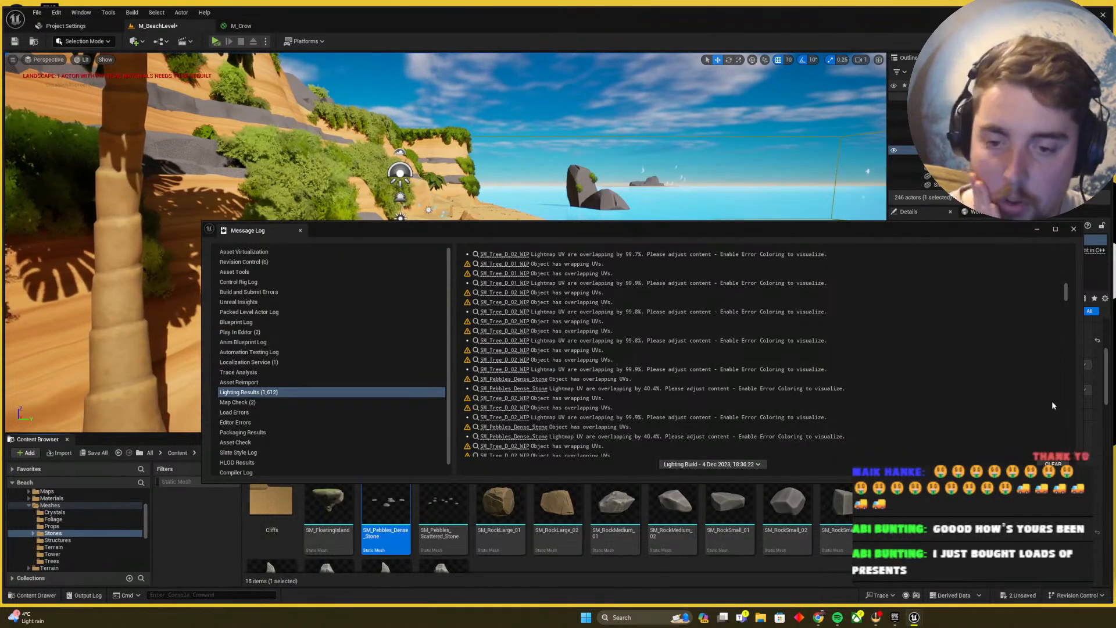
{"action": "left_click", "coordinate": [1073, 229]}
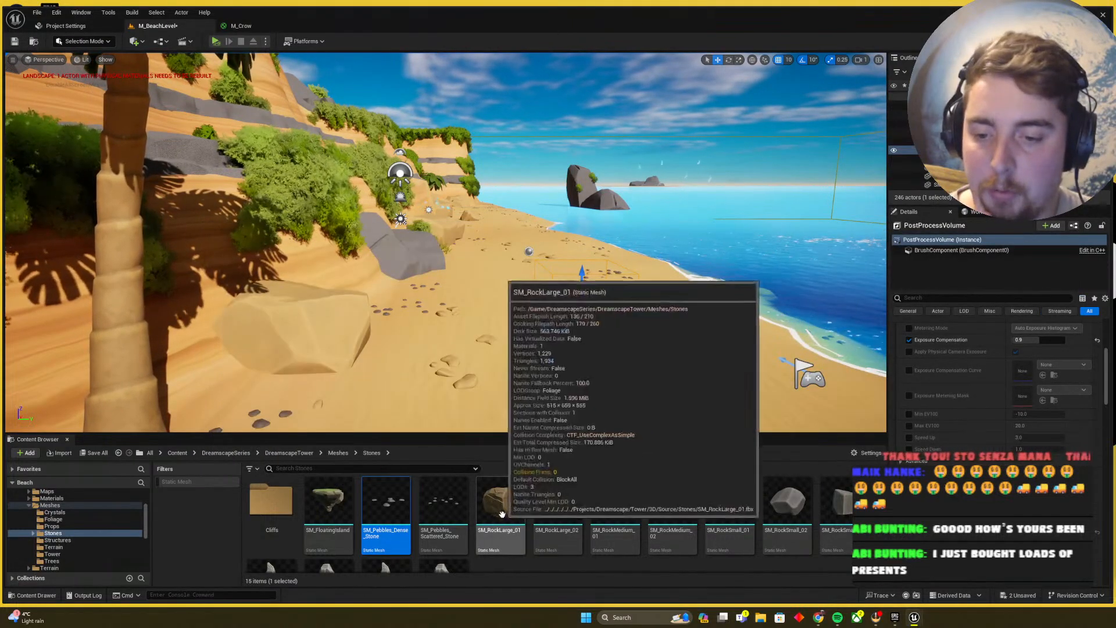
Test rock shading by duplicating the grey rock and placing SM_RockLarge_01 on the sand, deleting each test rock
{"action": "left_click", "coordinate": [408, 280]}
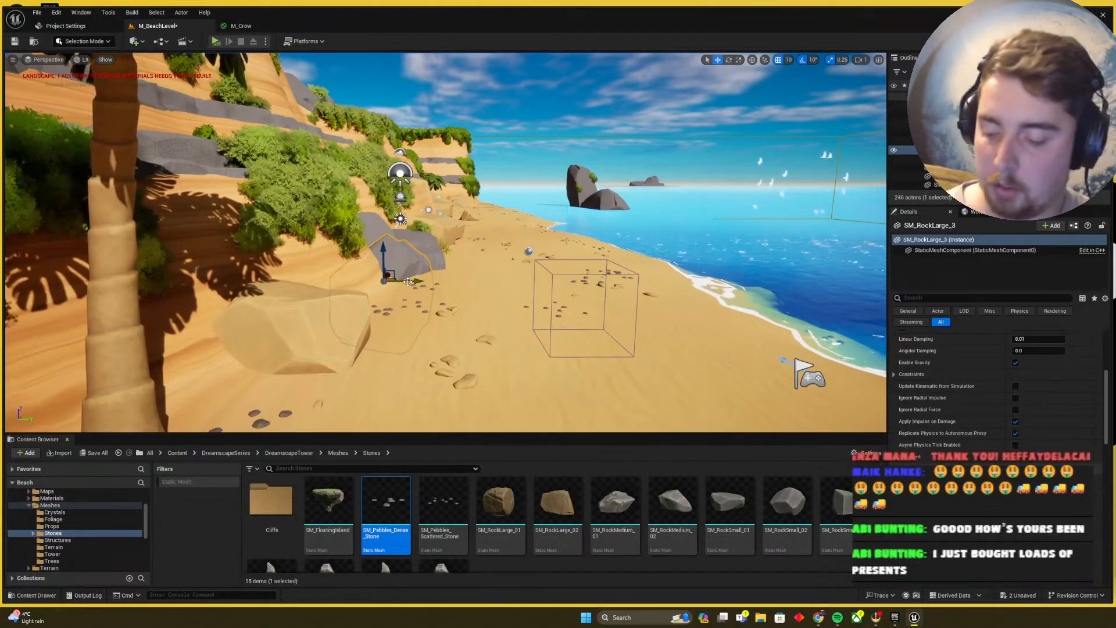
{"action": "left_click_drag", "start_coordinate": [389, 276], "coordinate": [568, 370], "text": "alt"}
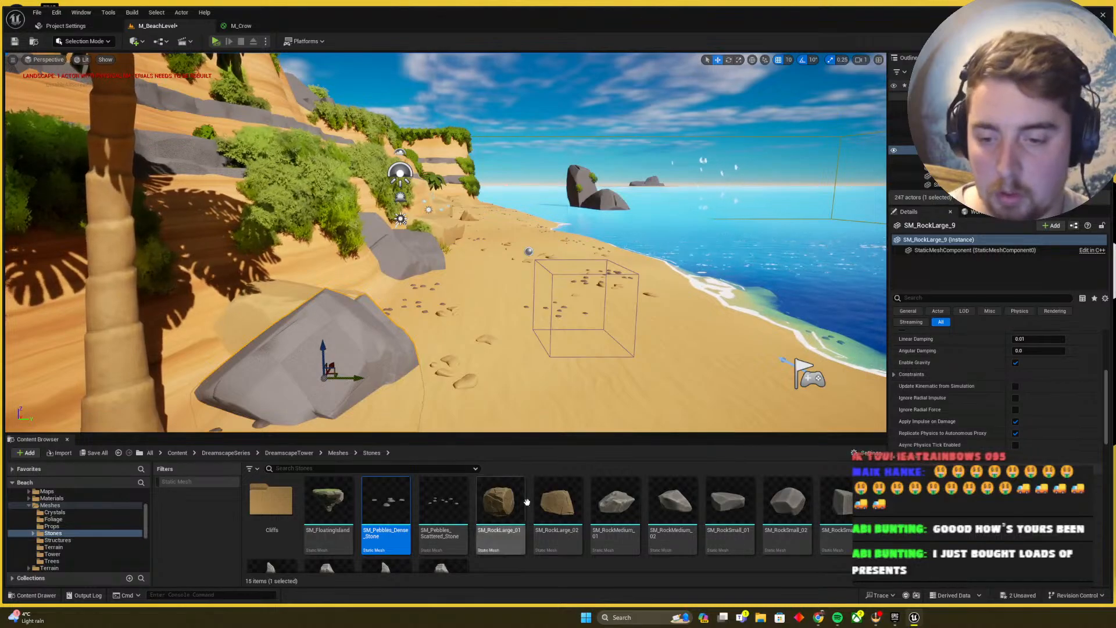
{"action": "key", "text": "Delete"}
{"action": "left_click_drag", "start_coordinate": [515, 503], "coordinate": [542, 326]}
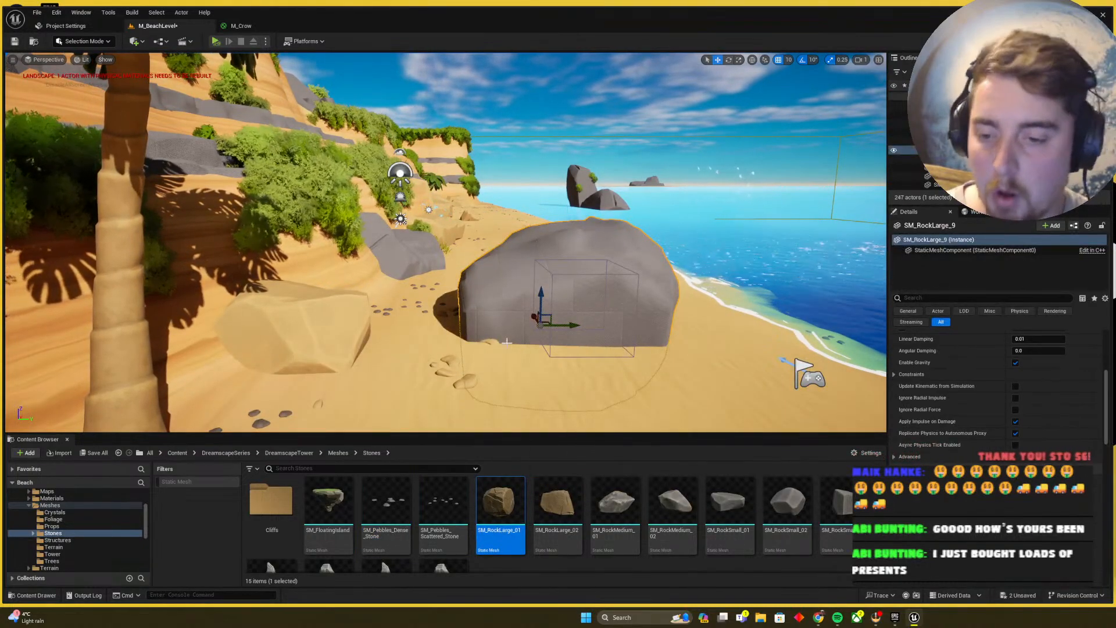
{"action": "key", "text": "Delete"}
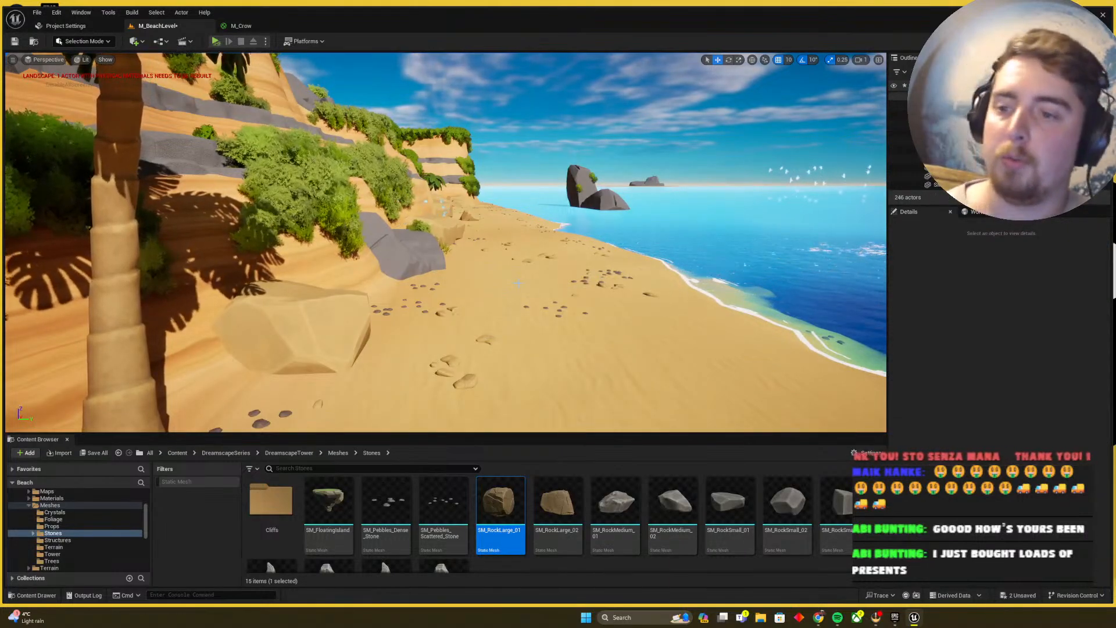
Save the beach level and close the editor, applying and saving the pending changes to the M_Crow material
{"action": "right_click_drag", "start_coordinate": [518, 283], "coordinate": [437, 300]}
{"action": "key", "text": "w"}
{"action": "key", "text": "ctrl+s"}
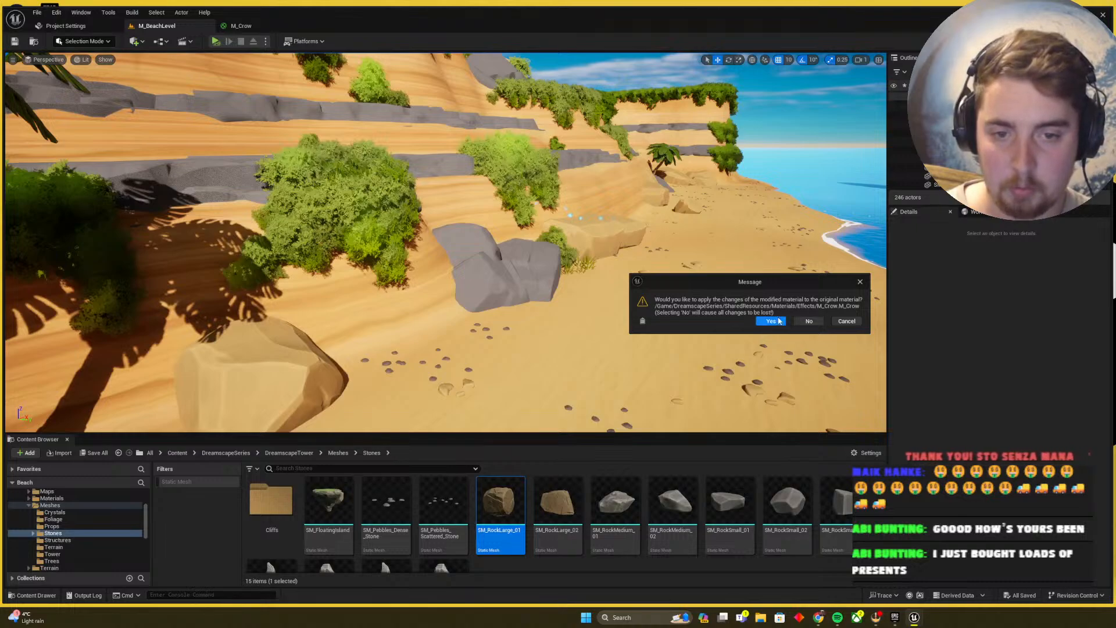
{"action": "left_click", "coordinate": [770, 320]}
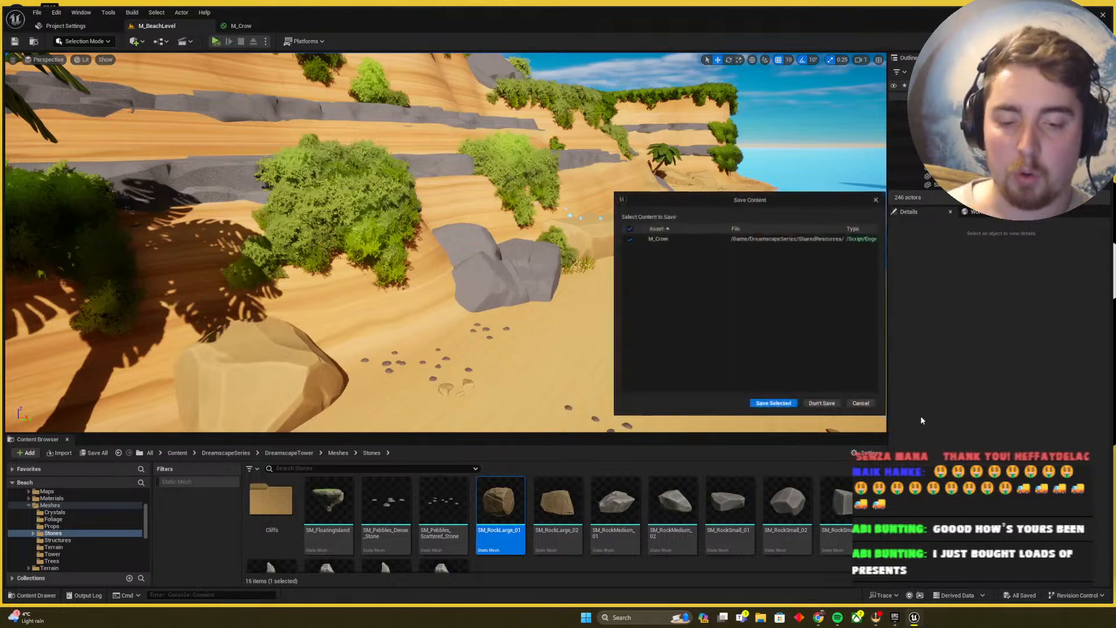
{"action": "left_click", "coordinate": [779, 407]}
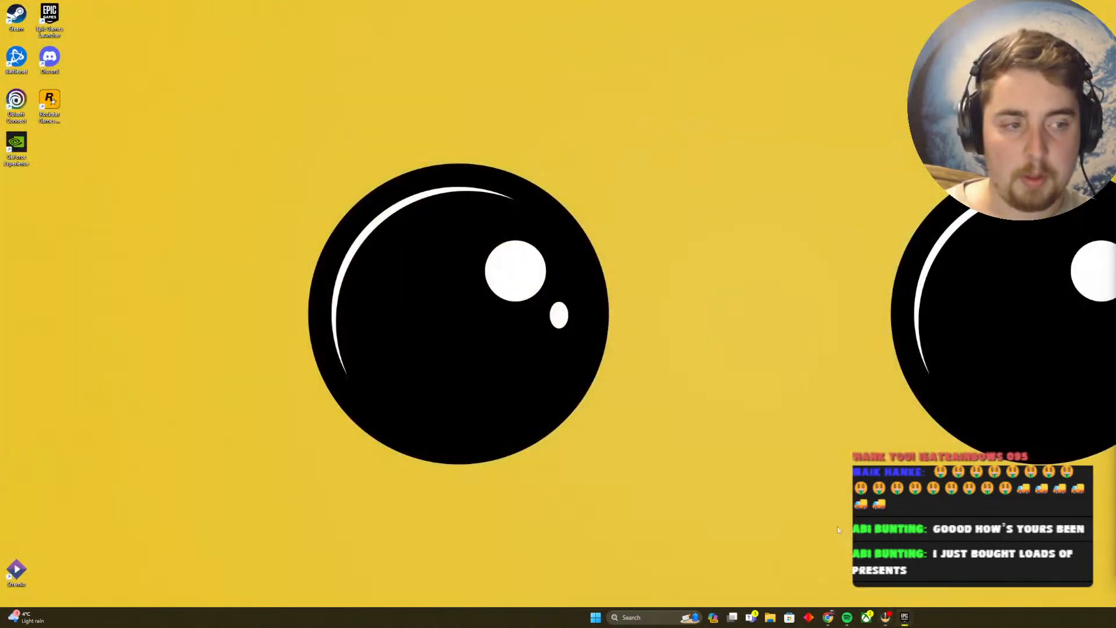
Switch to the Epic Games Launcher, reopen the Beach project from the library and minimize the launcher
{"action": "scroll", "coordinate": [816, 393], "scroll_direction": "up", "scroll_amount": 5}
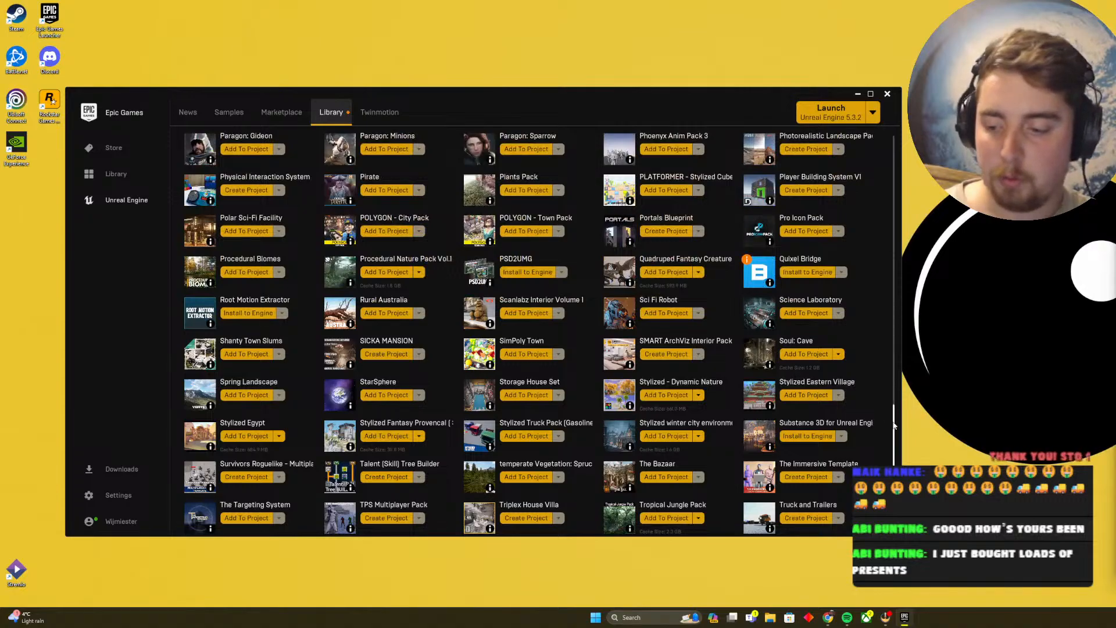
{"action": "left_click_drag", "start_coordinate": [894, 426], "coordinate": [874, 133]}
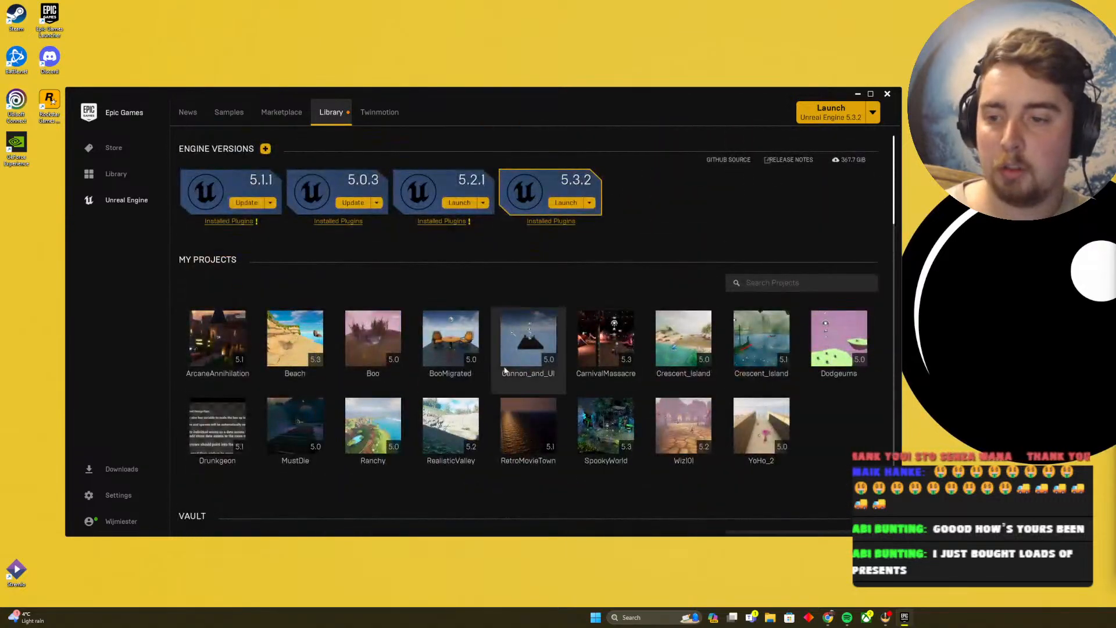
{"action": "double_click", "coordinate": [290, 324]}
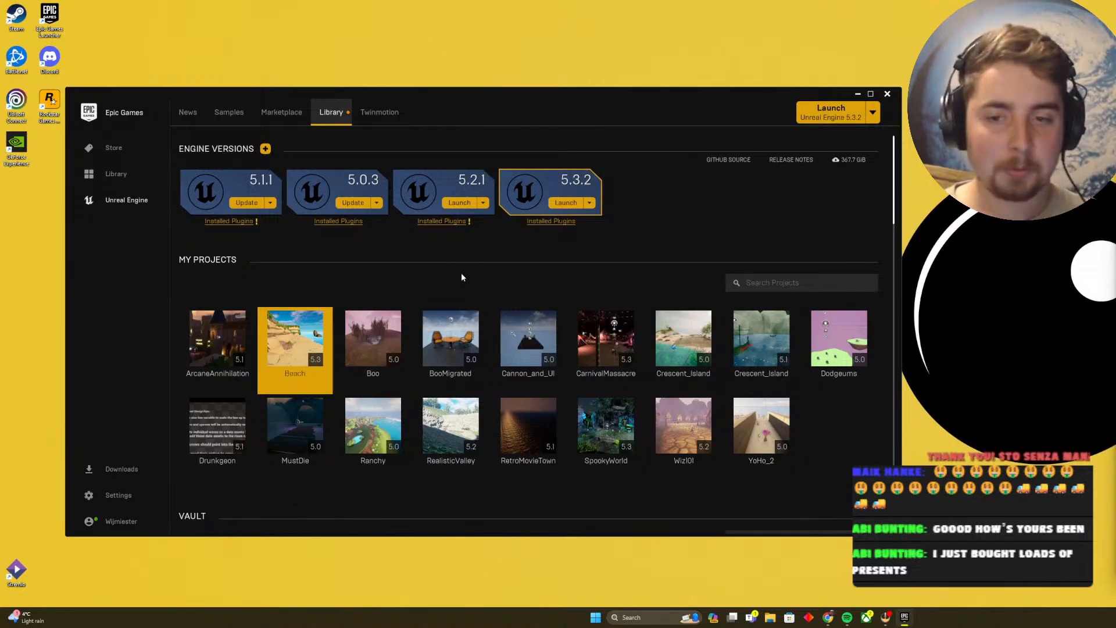
{"action": "mouse_move", "coordinate": [674, 315]}
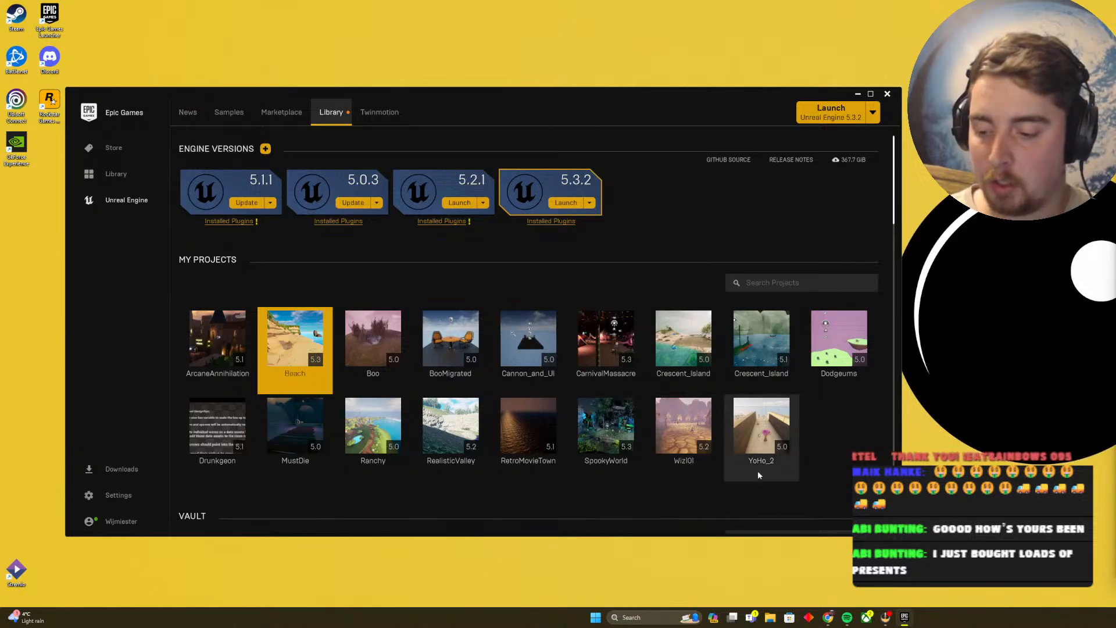
{"action": "left_click", "coordinate": [858, 94]}
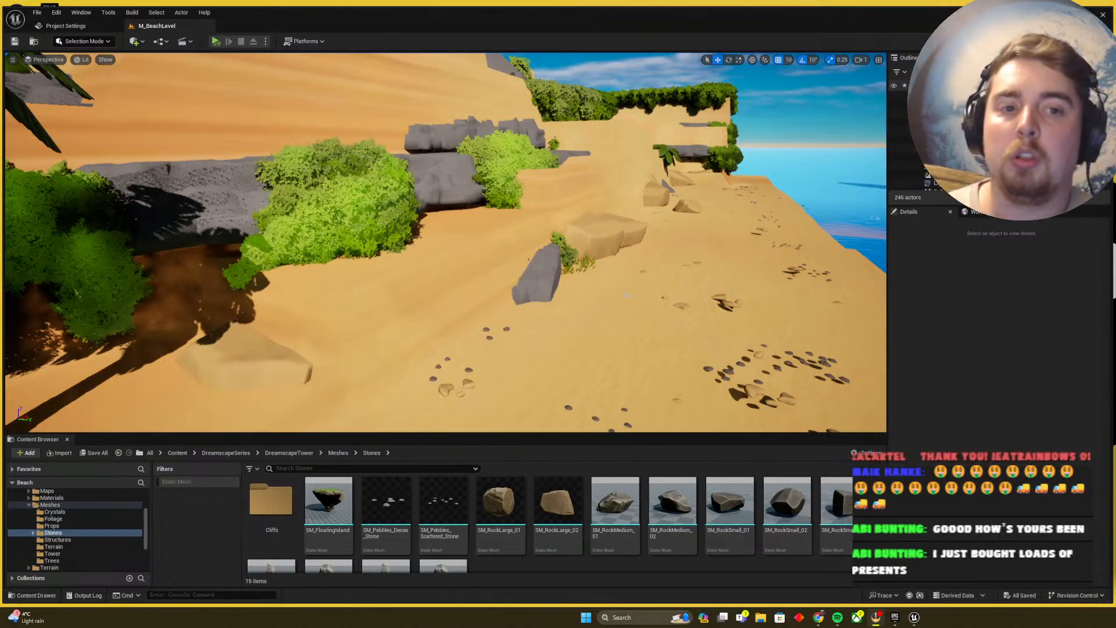
Select the grey rock SM_RockLarge_3 beside the cliff, review its details and open its static mesh SM_RockLarge_02 for editing
{"action": "right_click_drag", "start_coordinate": [610, 250], "coordinate": [846, 208]}
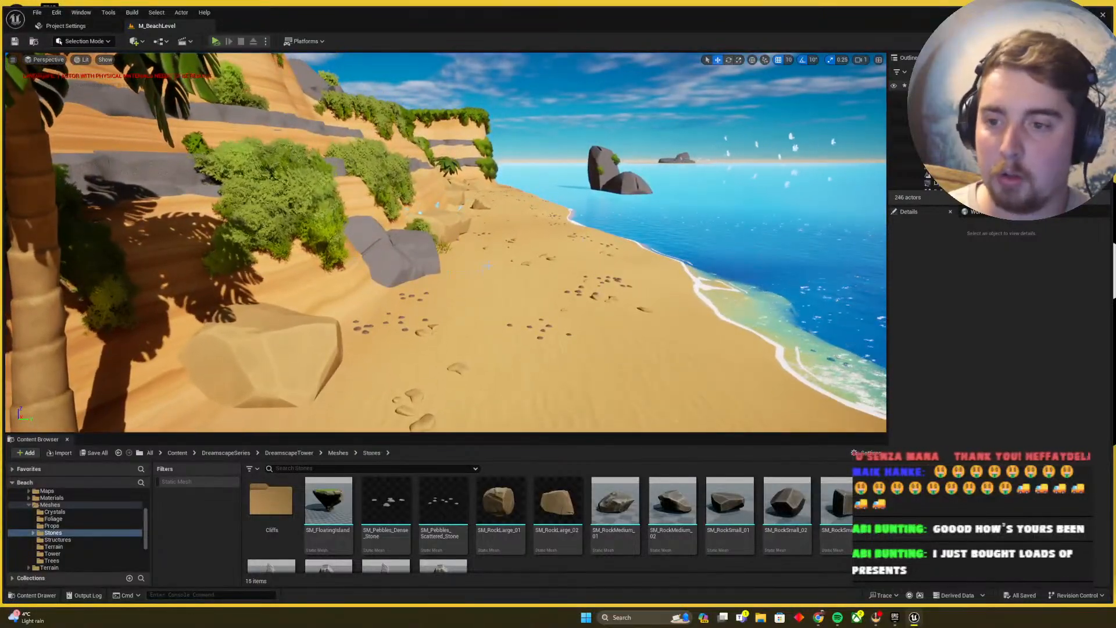
{"action": "left_click", "coordinate": [409, 258]}
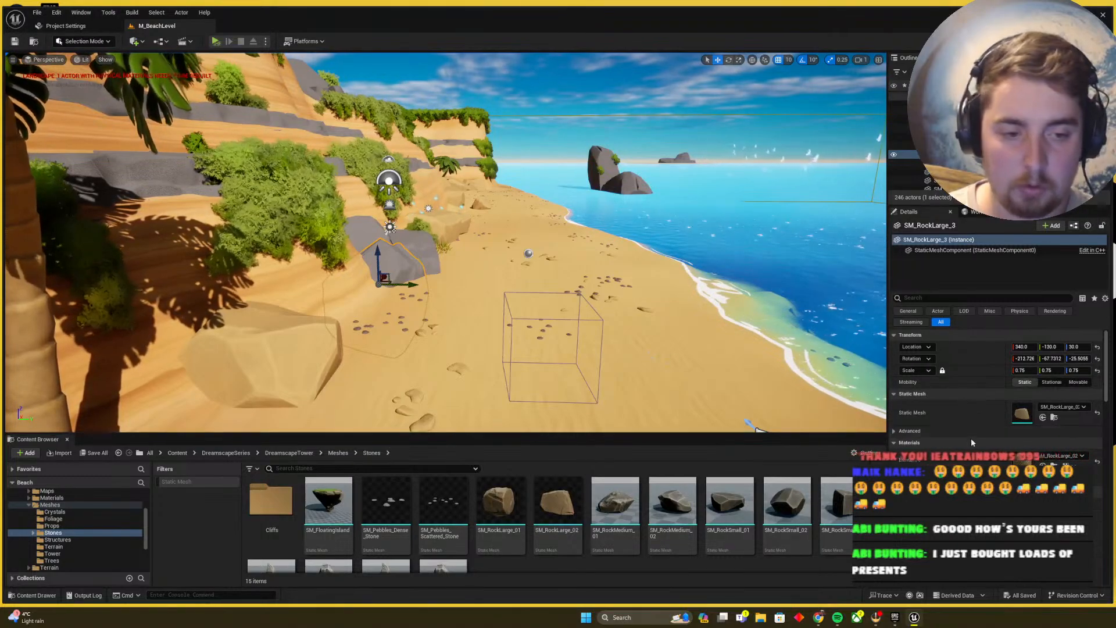
{"action": "scroll", "coordinate": [972, 437], "scroll_direction": "down", "scroll_amount": 5}
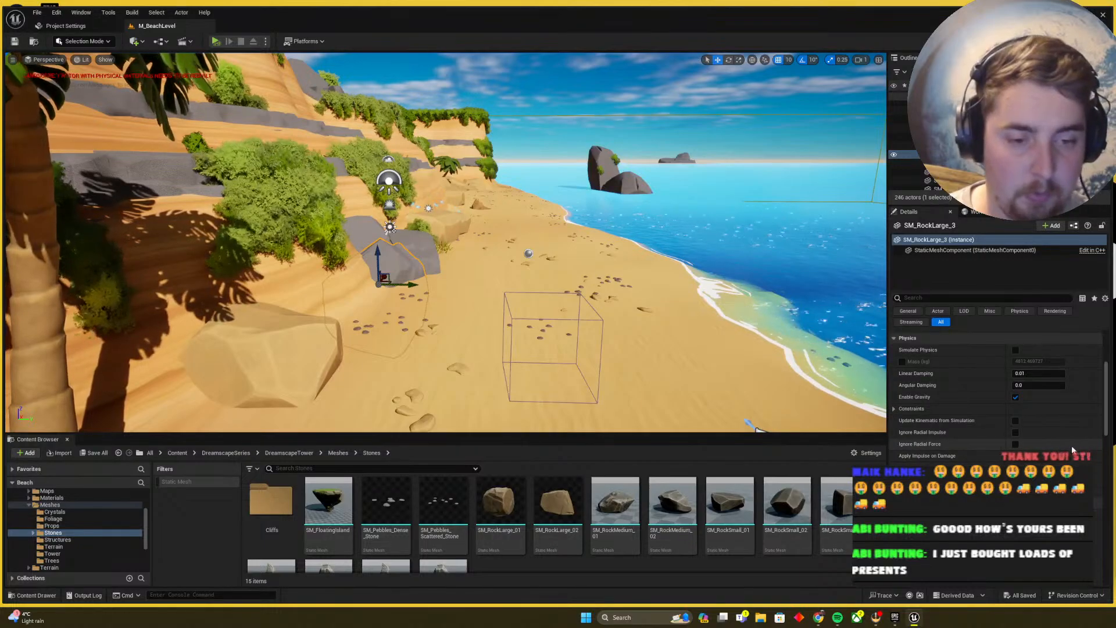
{"action": "scroll", "coordinate": [1047, 442], "scroll_direction": "up", "scroll_amount": 5}
{"action": "double_click", "coordinate": [1022, 413]}
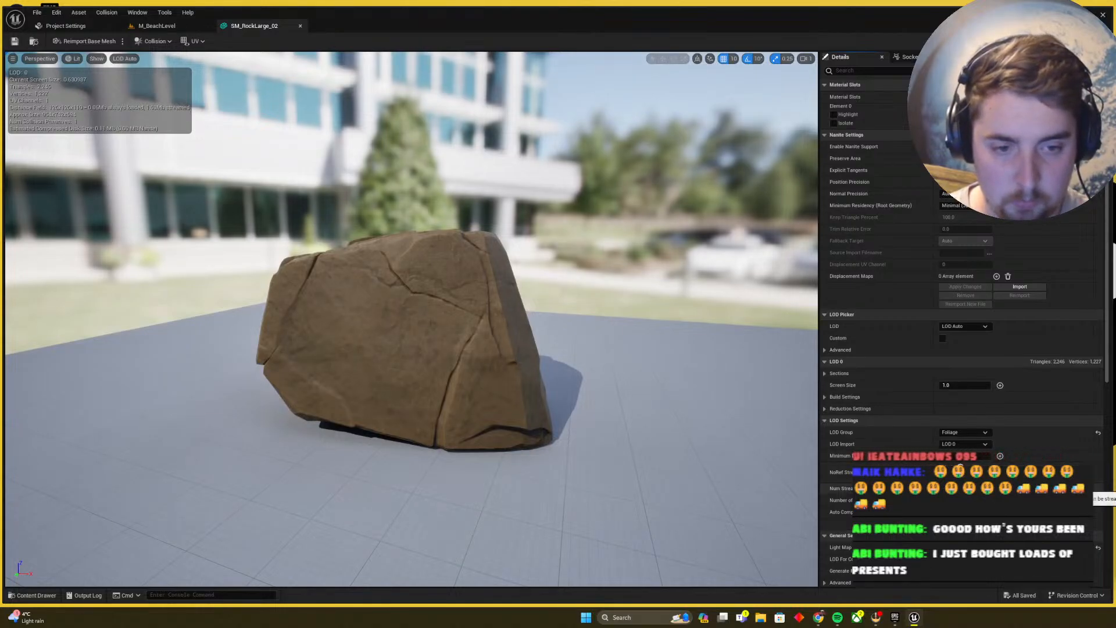
Change the LOD group of SM_RockLarge_02 to LargeProp, accept overwriting its settings, and save the mesh before returning to the beach level
{"action": "left_click", "coordinate": [977, 434]}
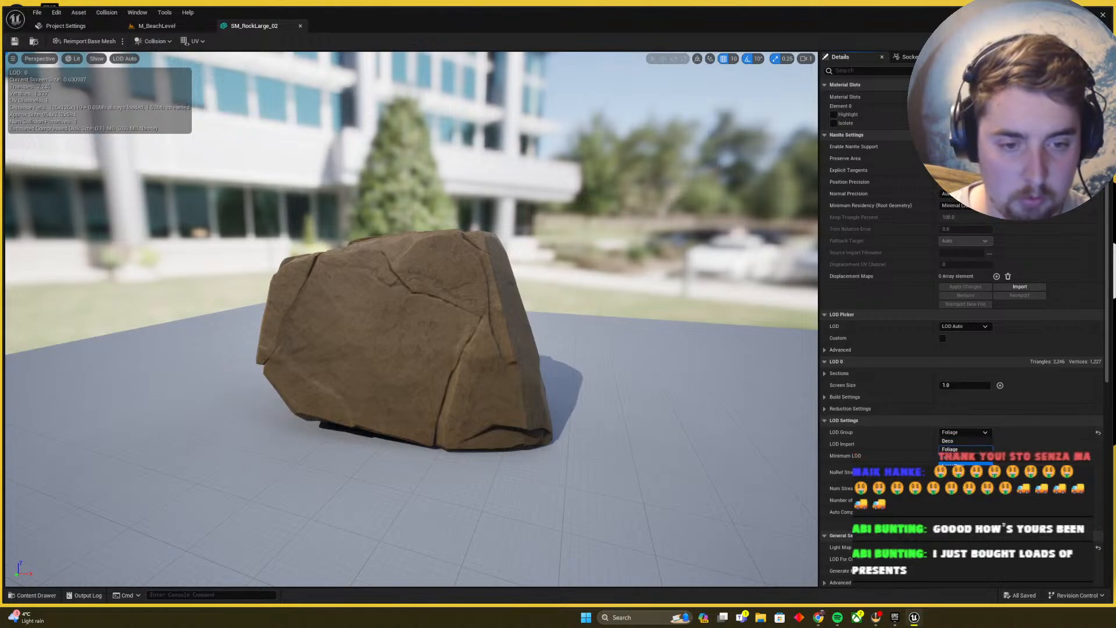
{"action": "left_click", "coordinate": [969, 465]}
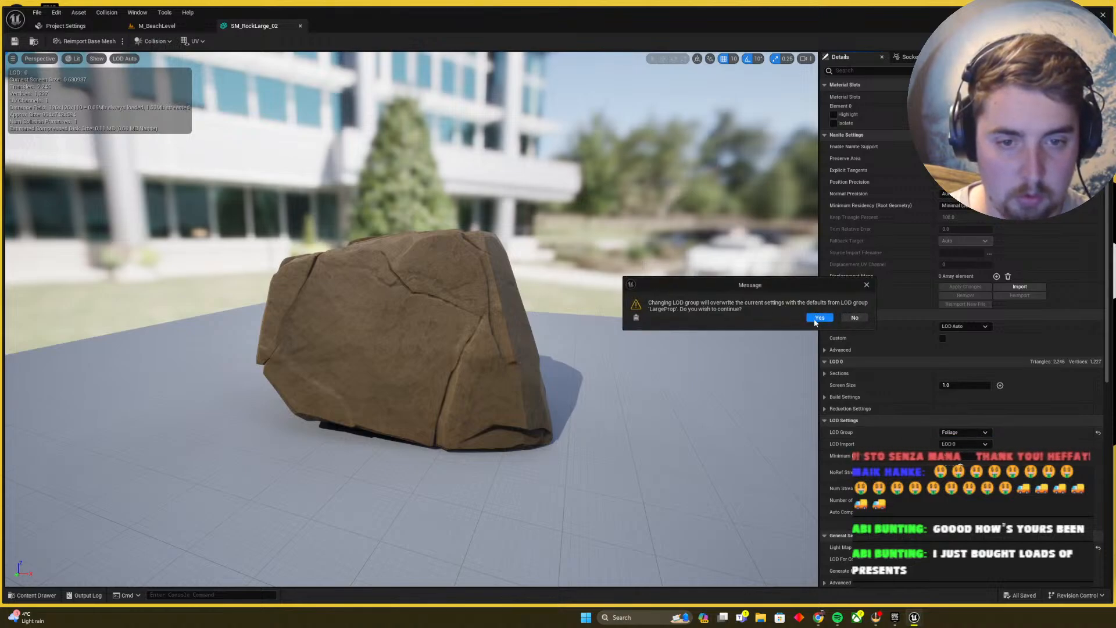
{"action": "left_click", "coordinate": [817, 318]}
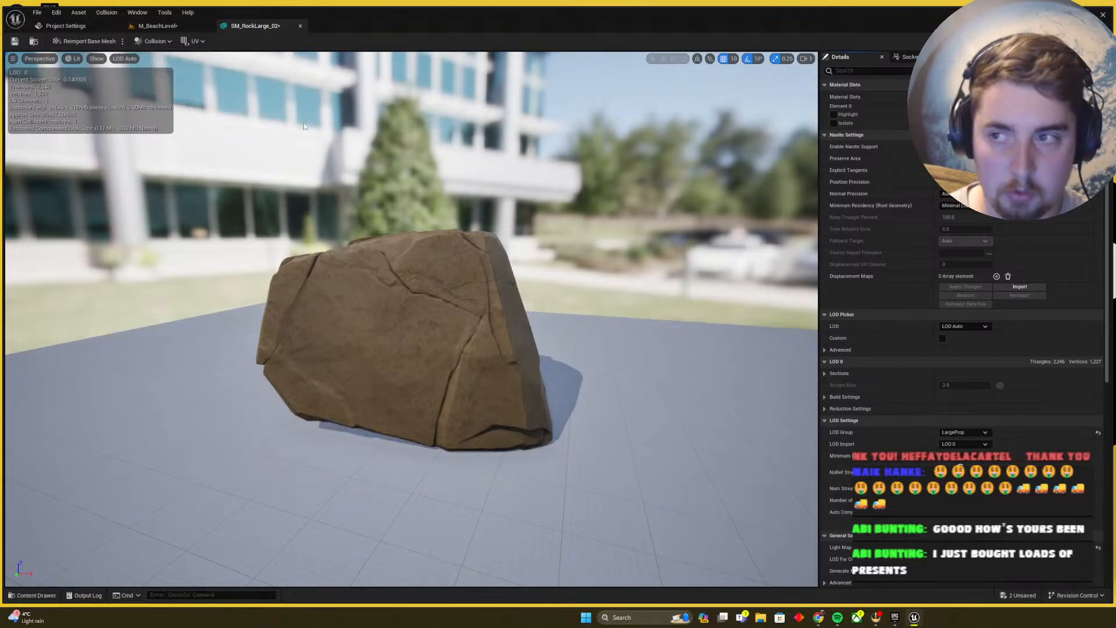
{"action": "left_click", "coordinate": [15, 41]}
{"action": "left_click", "coordinate": [167, 27]}
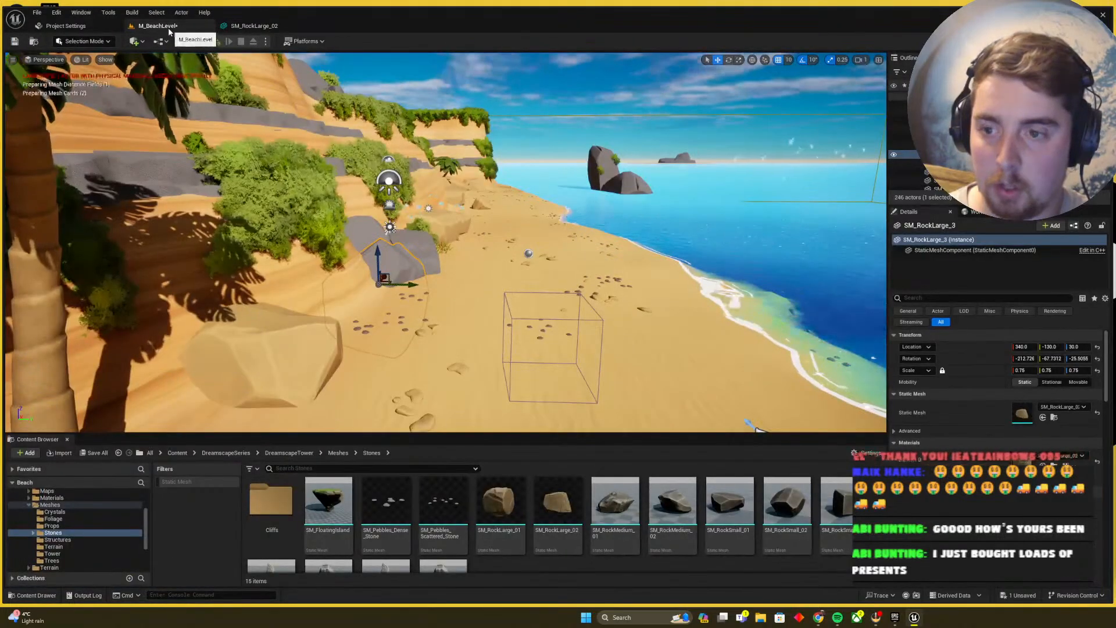
Recheck the LOD settings of the SM_RockLarge_02 mesh, and return to the beach level and save it
{"action": "left_click", "coordinate": [254, 26]}
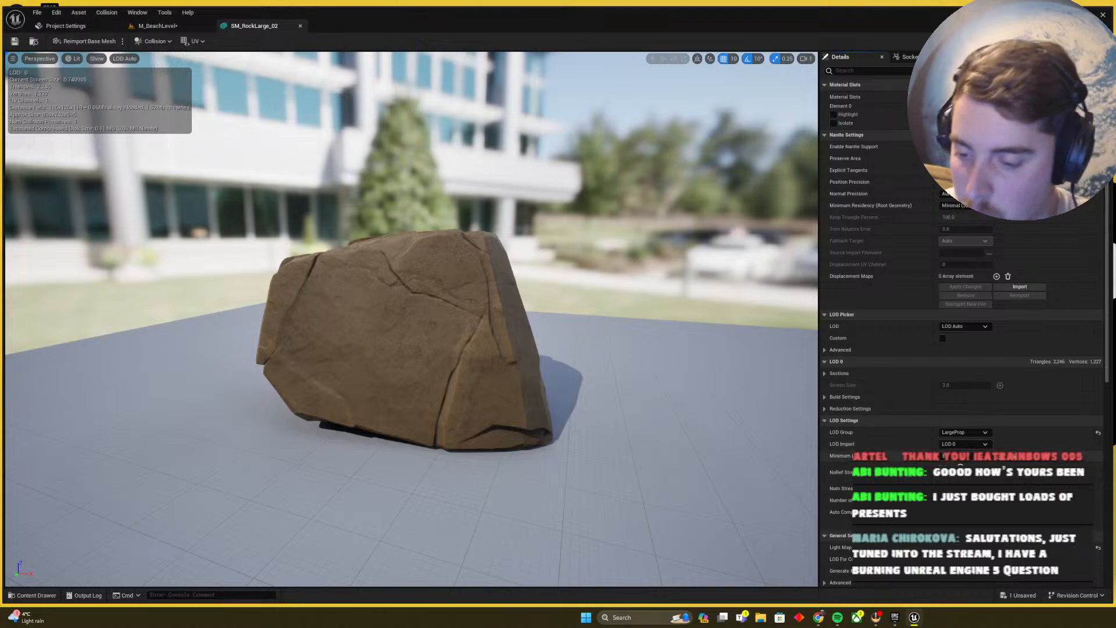
{"action": "scroll", "coordinate": [933, 455], "scroll_direction": "down", "scroll_amount": 2}
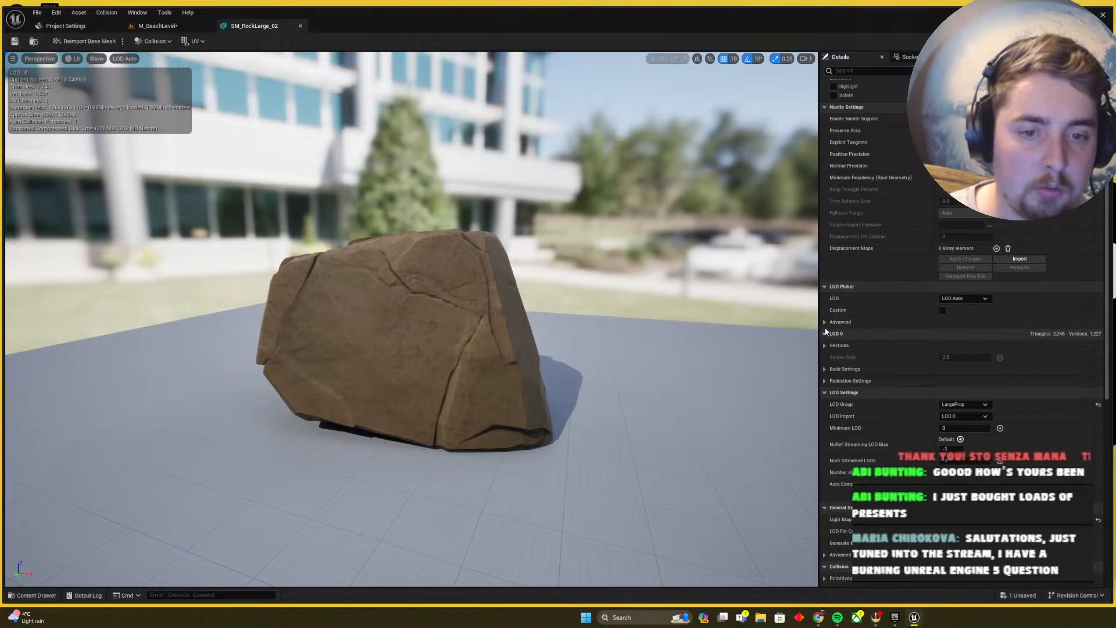
{"action": "scroll", "coordinate": [872, 286], "scroll_direction": "up", "scroll_amount": 2}
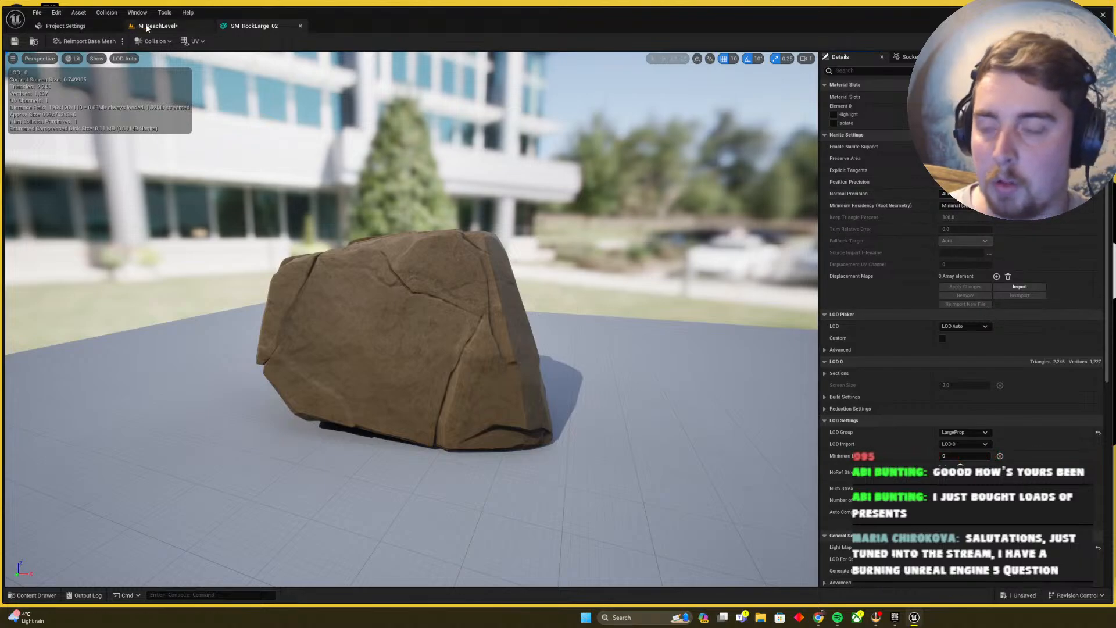
{"action": "left_click", "coordinate": [170, 27]}
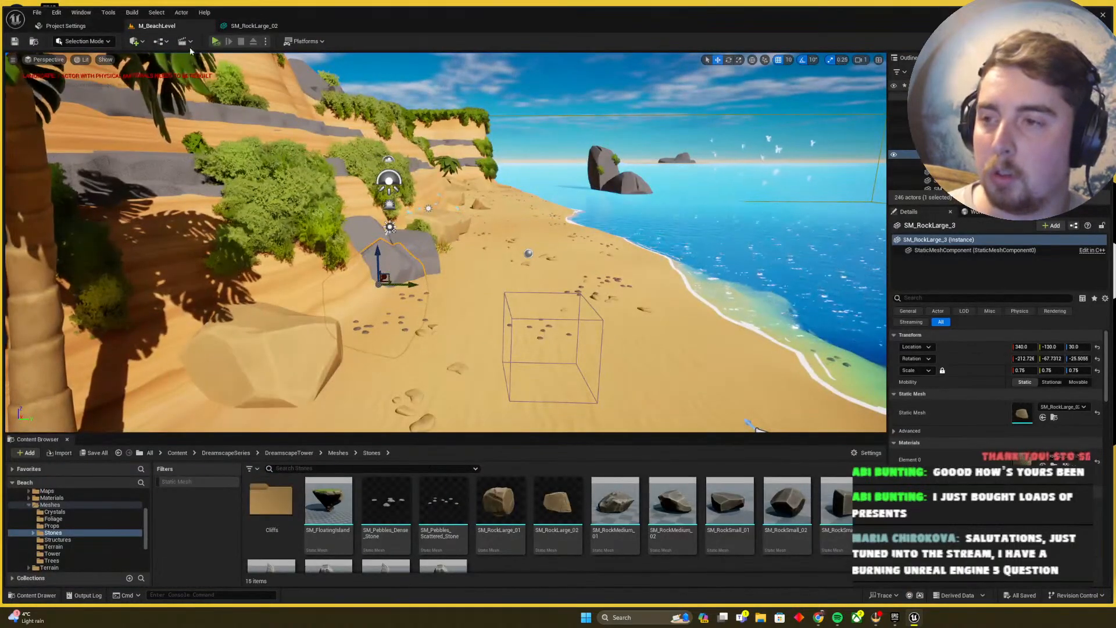
Check the output log for recent mesh build and save messages, and close it again
{"action": "left_click", "coordinate": [81, 597]}
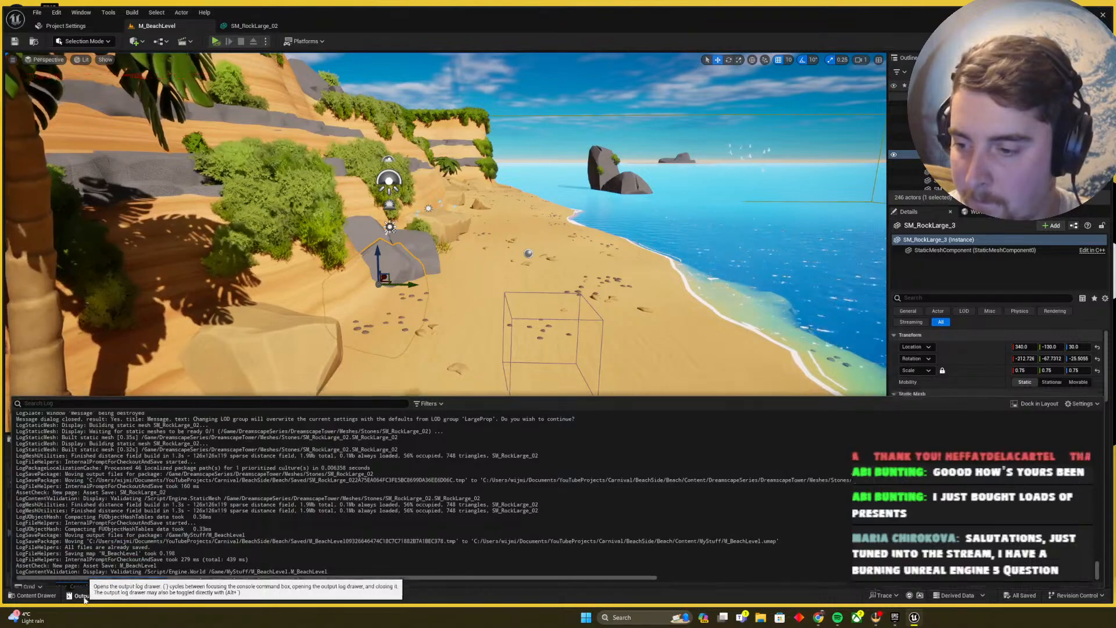
{"action": "left_click", "coordinate": [82, 596]}
{"action": "left_click", "coordinate": [132, 595]}
{"action": "left_click", "coordinate": [133, 600]}
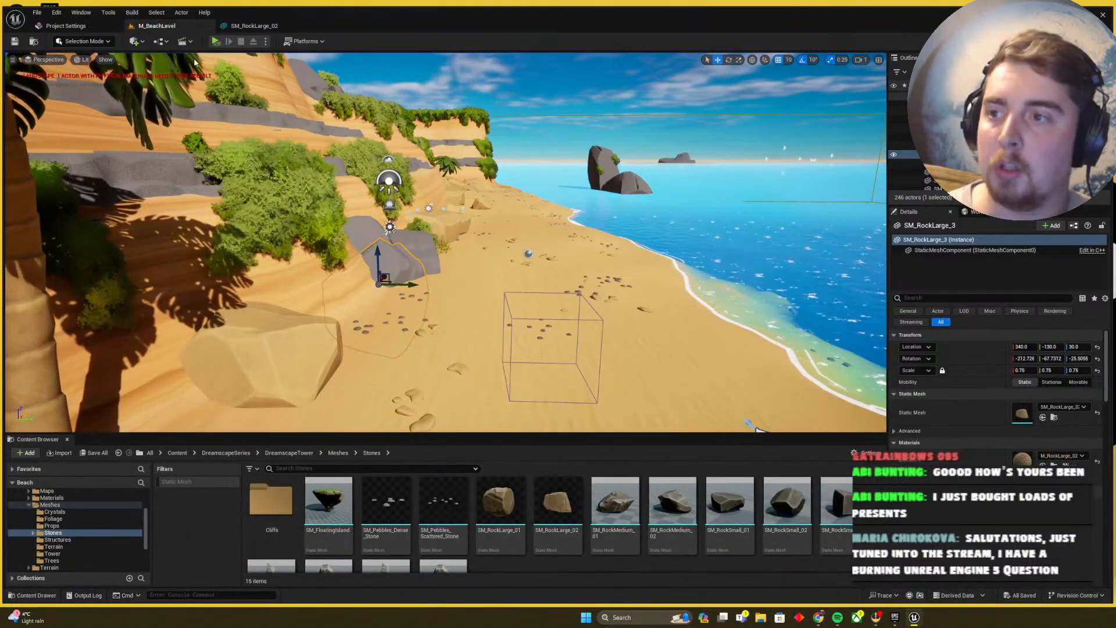
Set the lighting build quality to High and build only the lighting for the beach level
{"action": "left_click", "coordinate": [132, 12]}
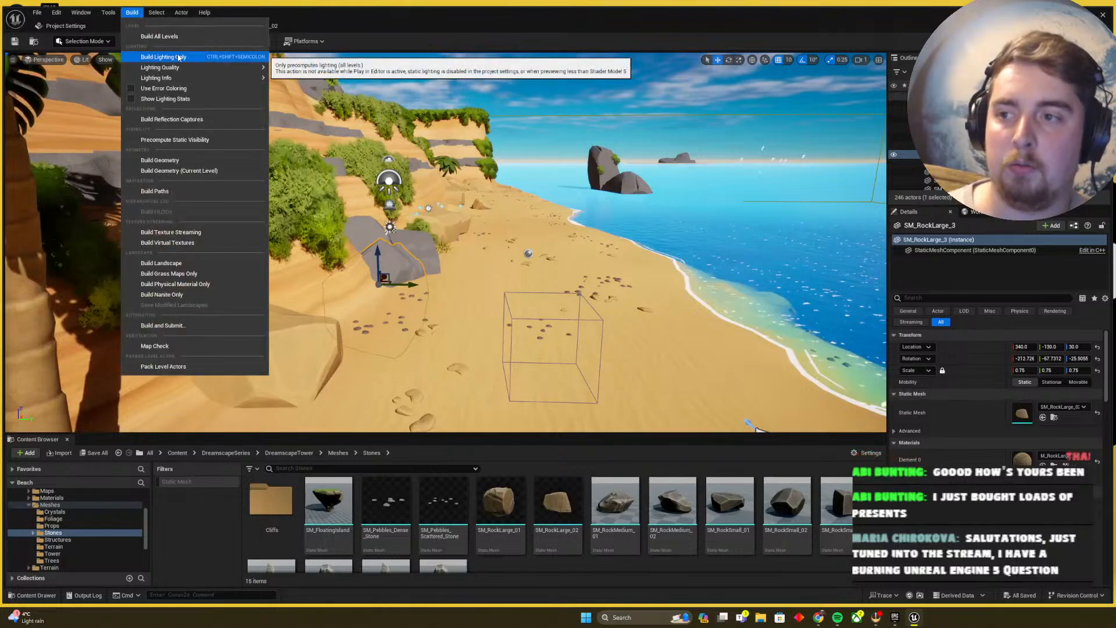
{"action": "mouse_move", "coordinate": [192, 66]}
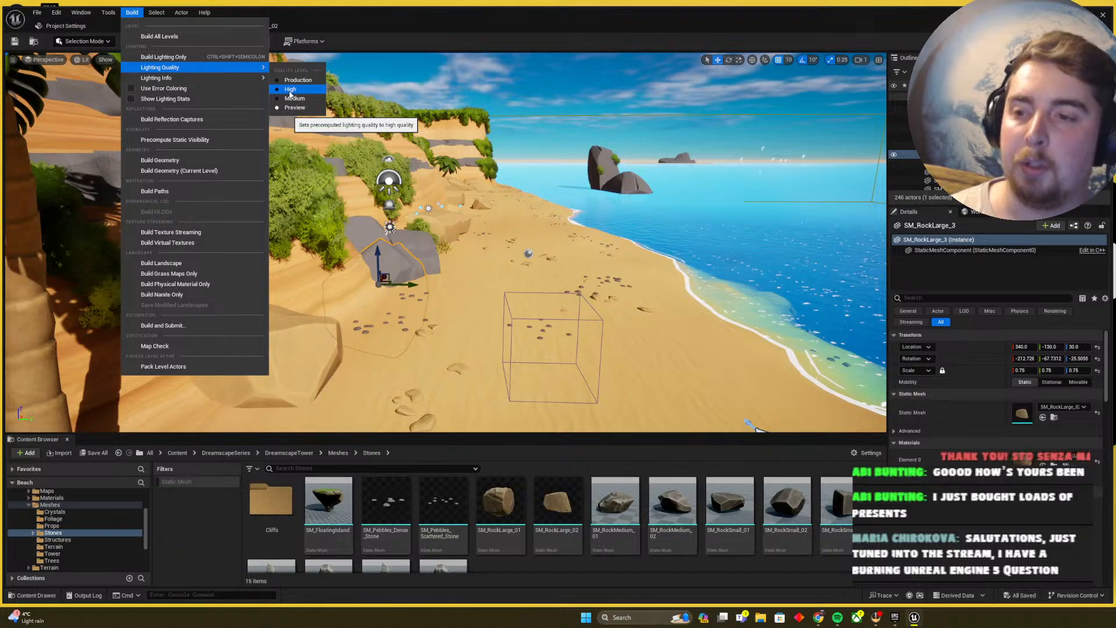
{"action": "left_click", "coordinate": [290, 90]}
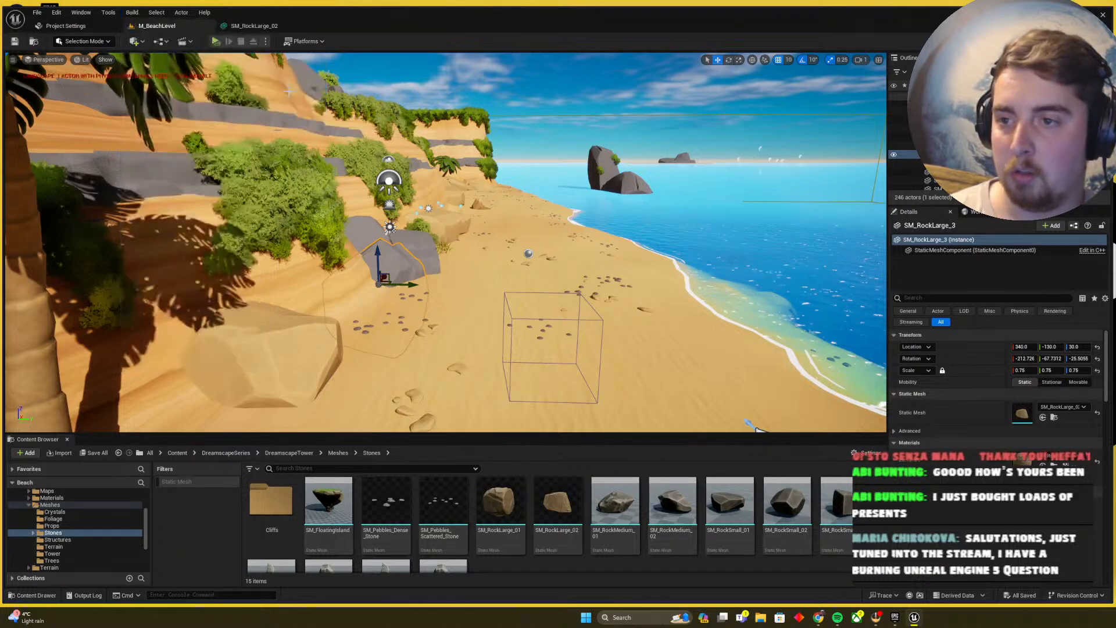
{"action": "left_click", "coordinate": [136, 41]}
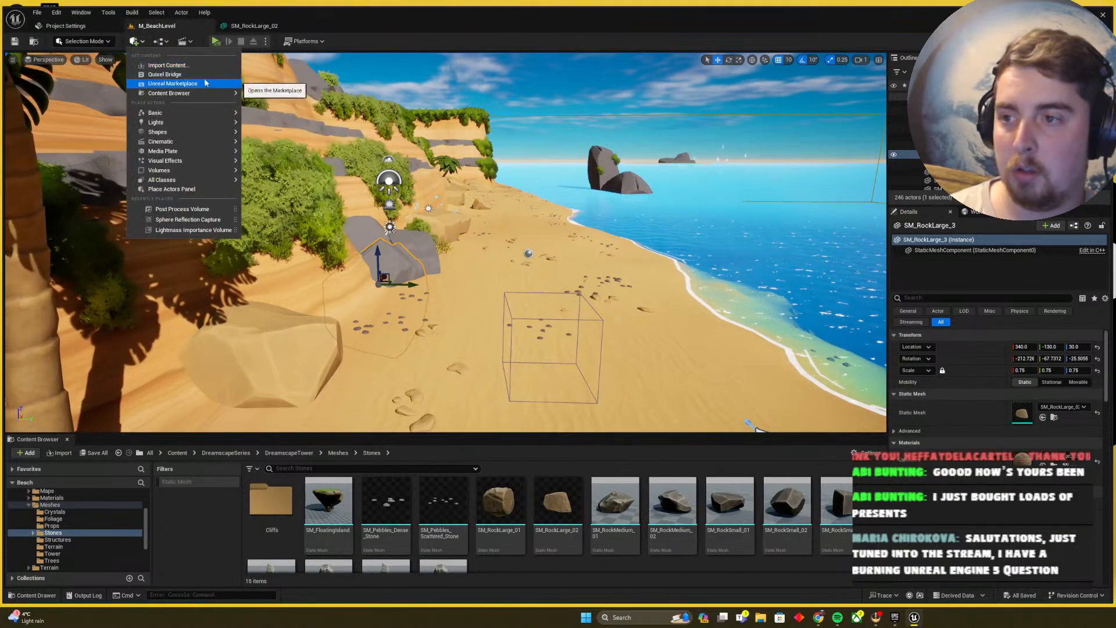
{"action": "left_click", "coordinate": [132, 29]}
{"action": "left_click", "coordinate": [132, 13]}
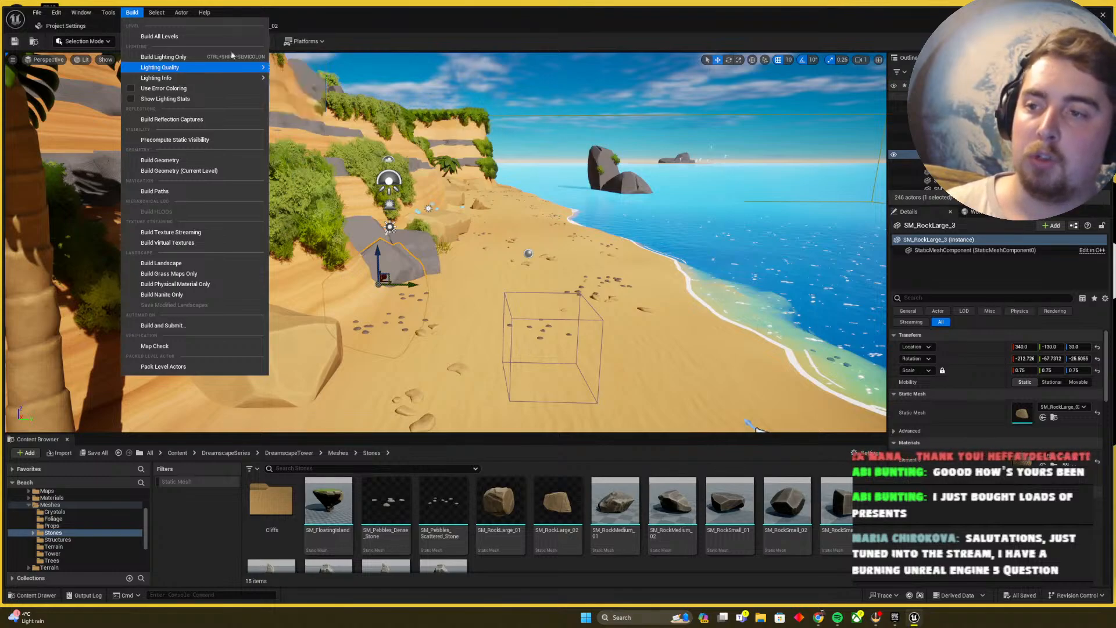
{"action": "left_click", "coordinate": [168, 57]}
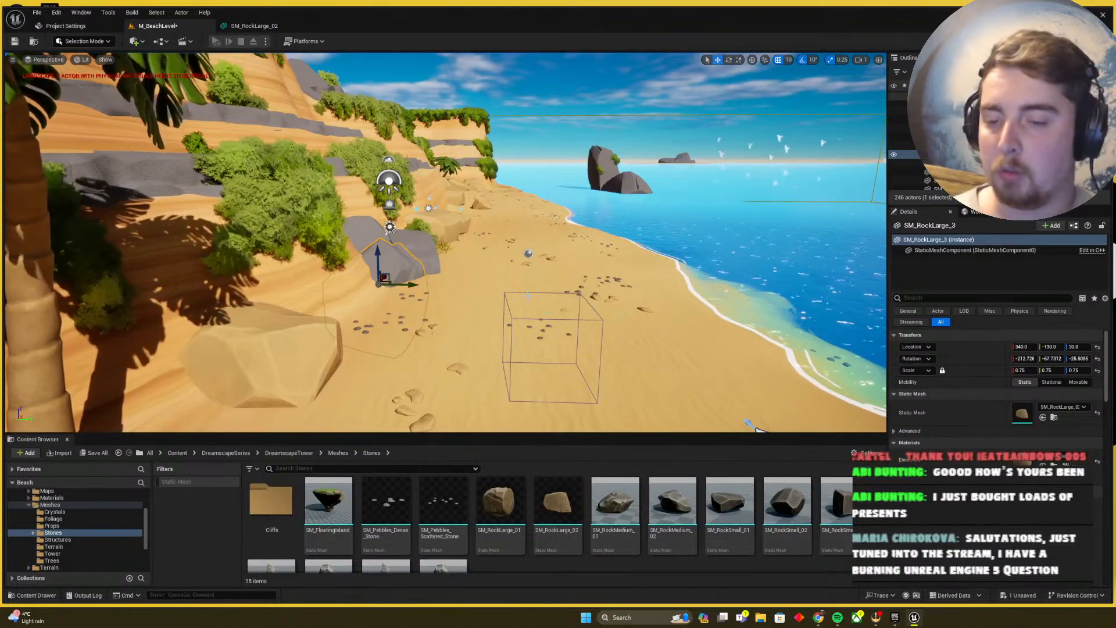
Place the SM_RockMedium_01 mesh on the sand near the shoreline as a test, and delete it again
{"action": "left_click", "coordinate": [615, 502]}
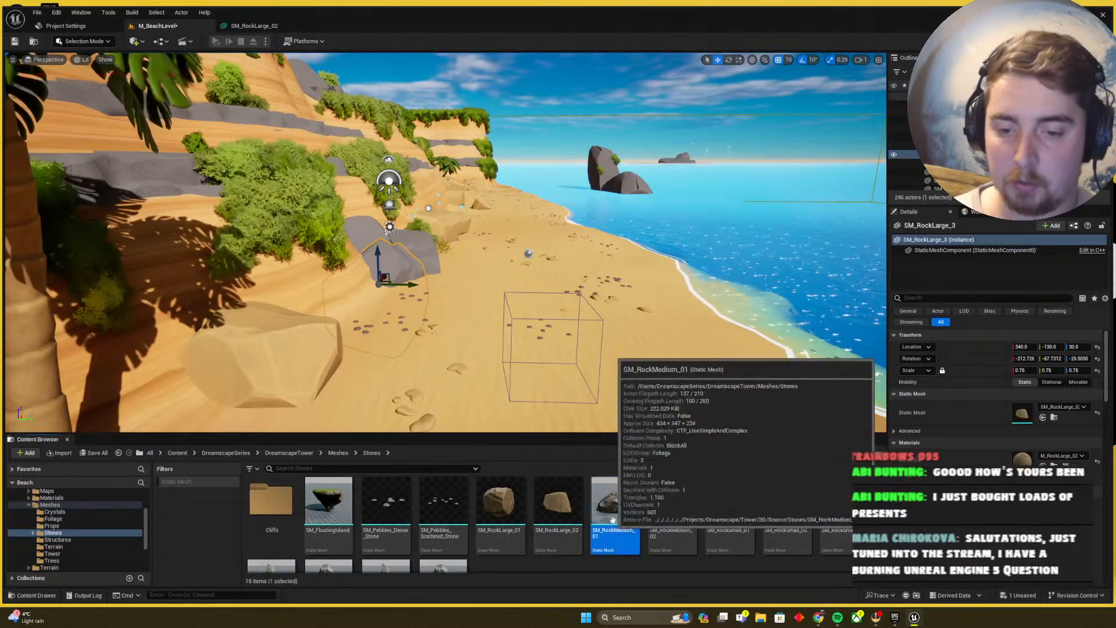
{"action": "left_click_drag", "start_coordinate": [614, 503], "coordinate": [664, 347]}
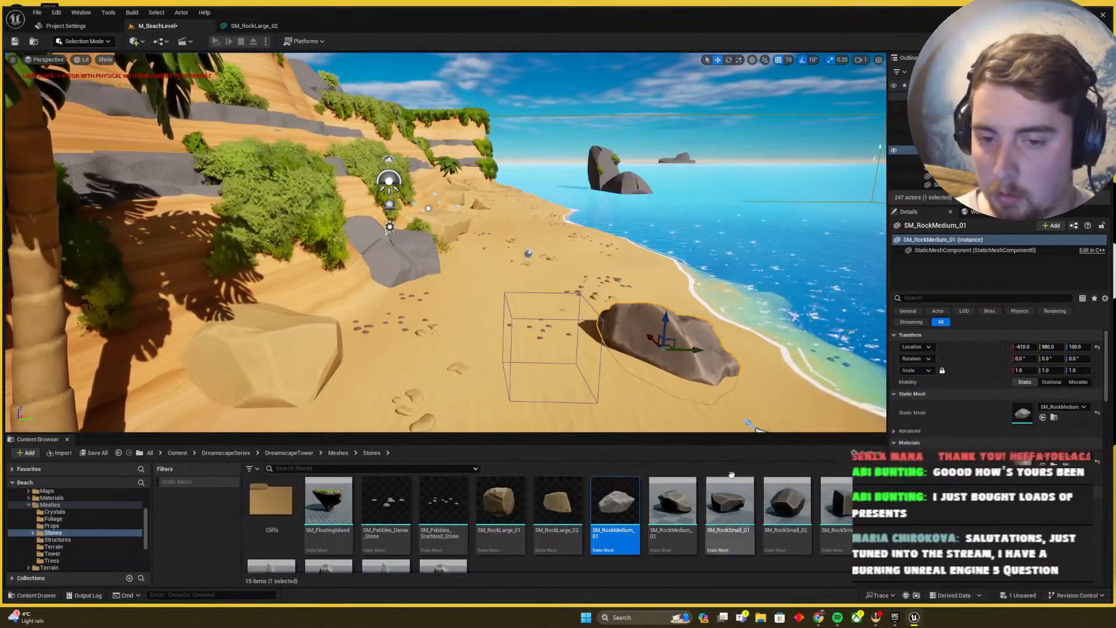
{"action": "key", "text": "Delete"}
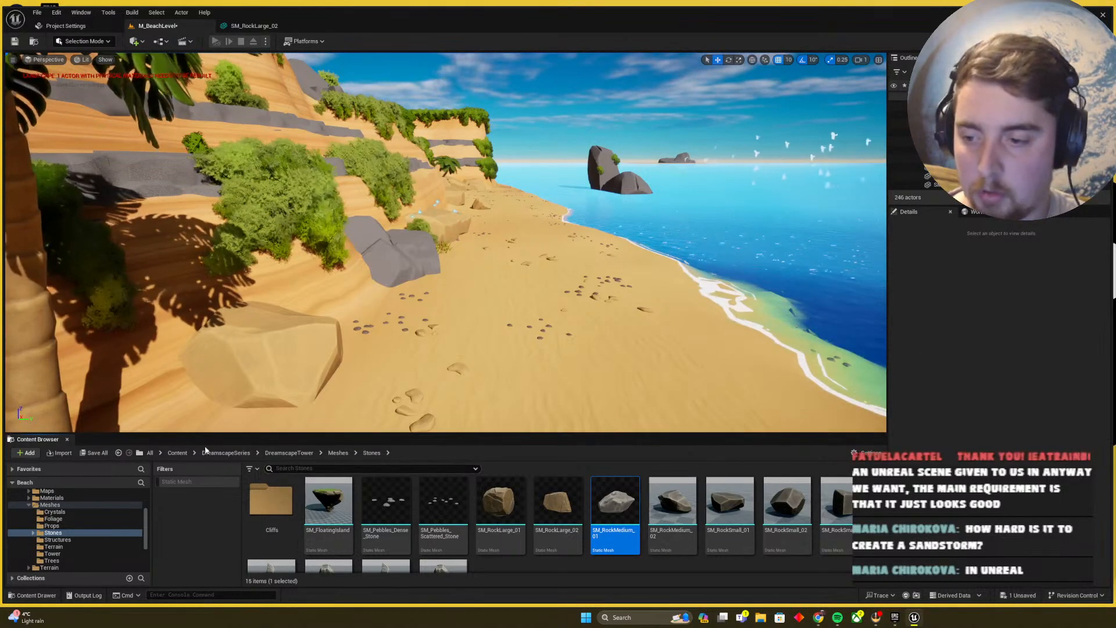
Go to the MyStuff content folder and start creating a Niagara emitter there, using the New emitter starting point
{"action": "left_click", "coordinate": [176, 453]}
{"action": "double_click", "coordinate": [543, 519]}
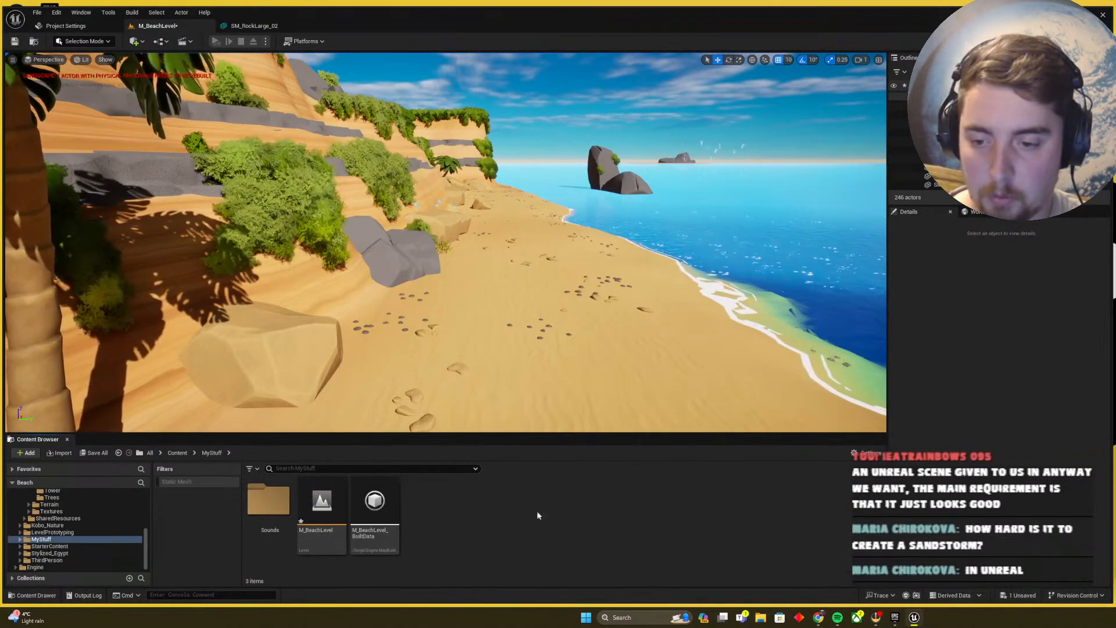
{"action": "right_click", "coordinate": [544, 517]}
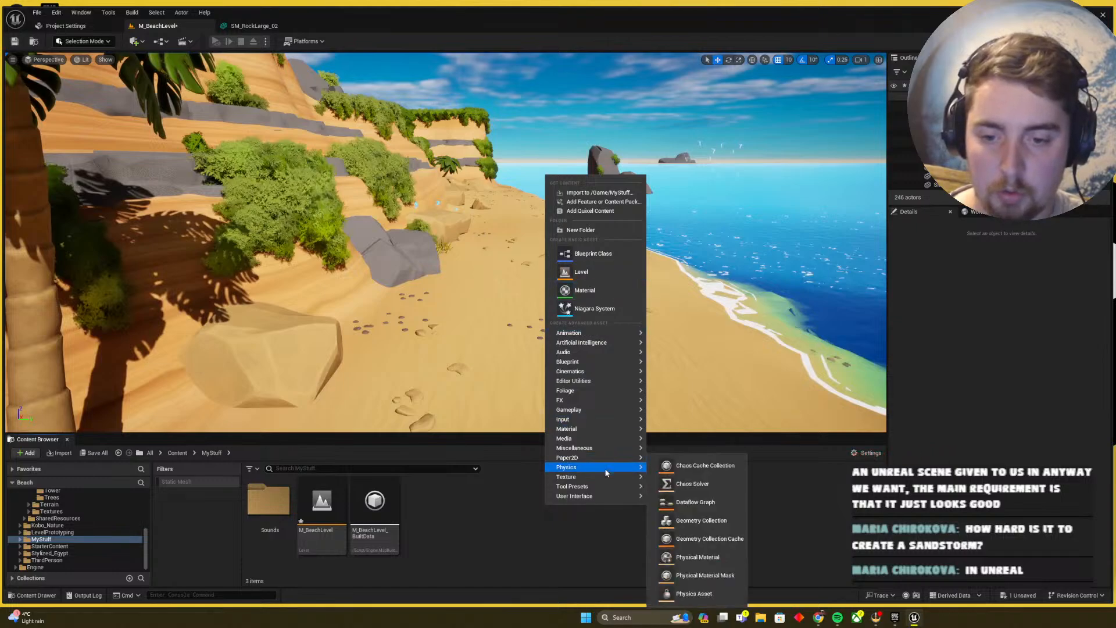
{"action": "mouse_move", "coordinate": [598, 400]}
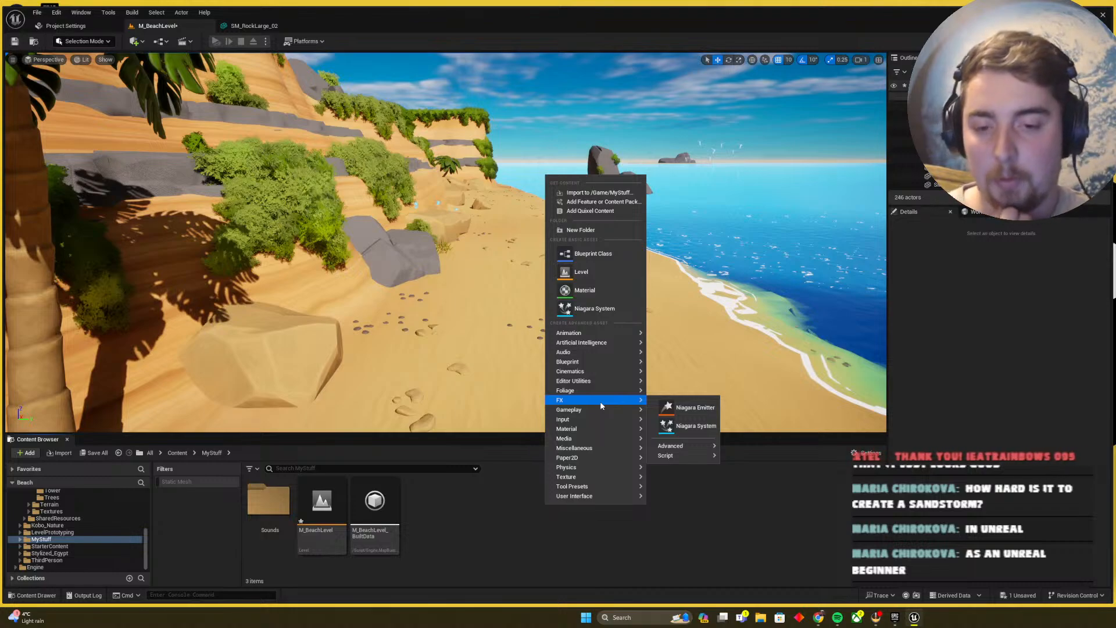
{"action": "left_click", "coordinate": [693, 425]}
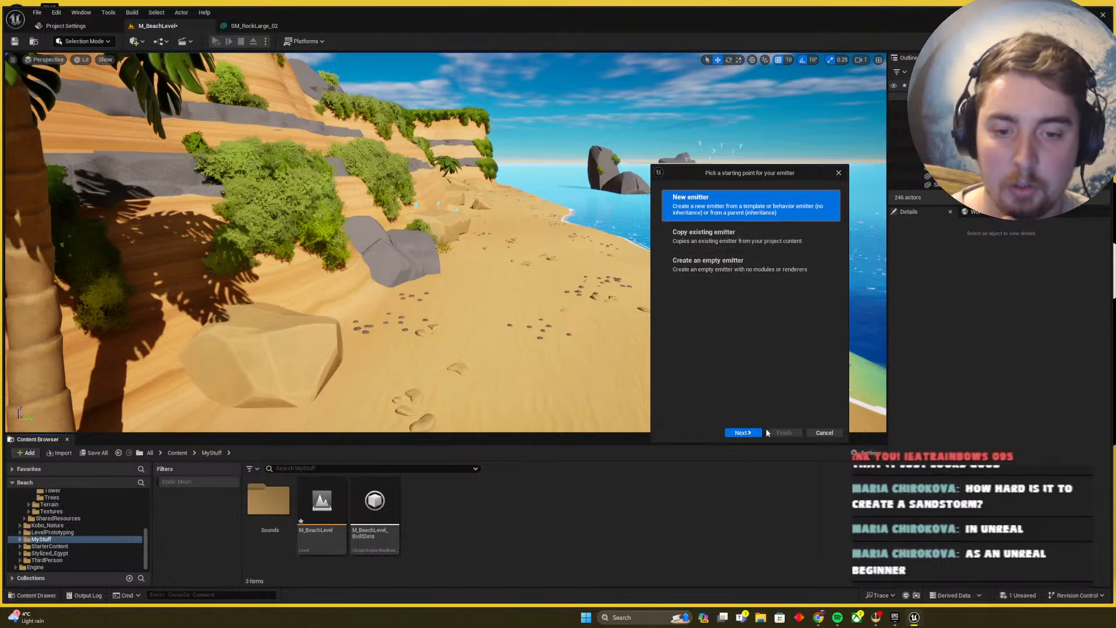
{"action": "left_click", "coordinate": [742, 433]}
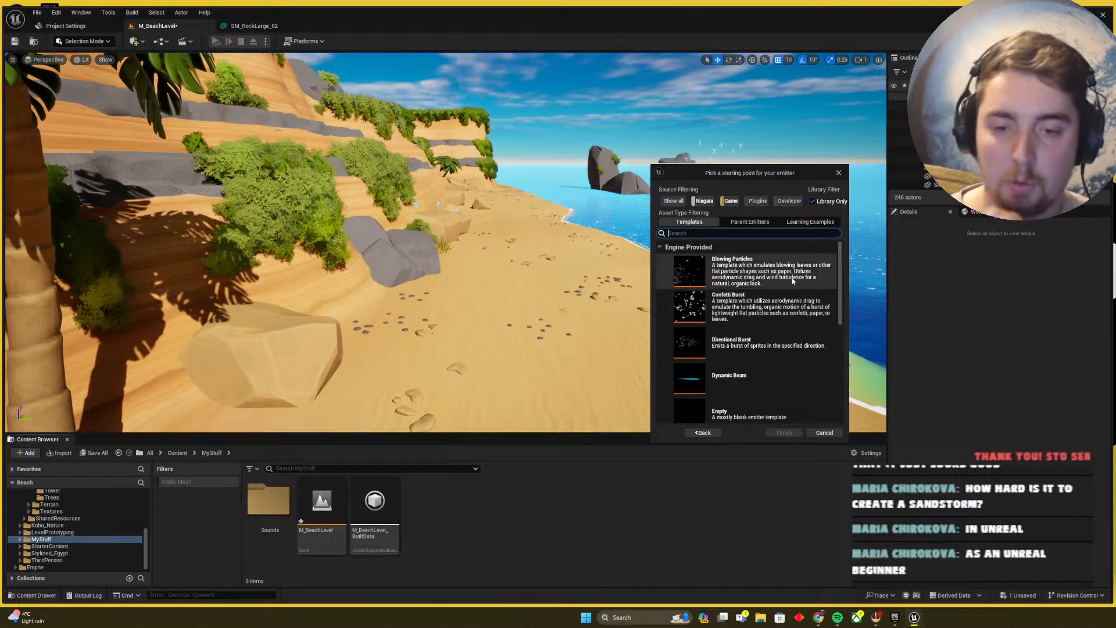
Look through the engine-provided emitter templates, comparing Blowing Particles, Fountain and the other options for a sandstorm
{"action": "scroll", "coordinate": [739, 344], "scroll_direction": "down", "scroll_amount": 1}
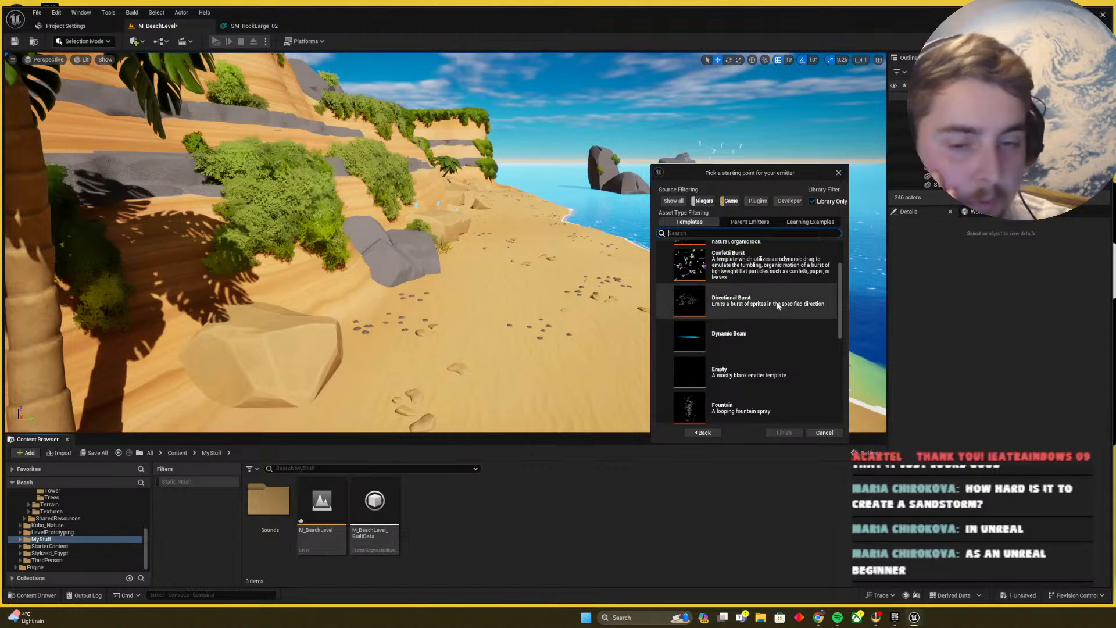
{"action": "scroll", "coordinate": [778, 314], "scroll_direction": "down", "scroll_amount": 2}
{"action": "scroll", "coordinate": [786, 338], "scroll_direction": "down", "scroll_amount": 1}
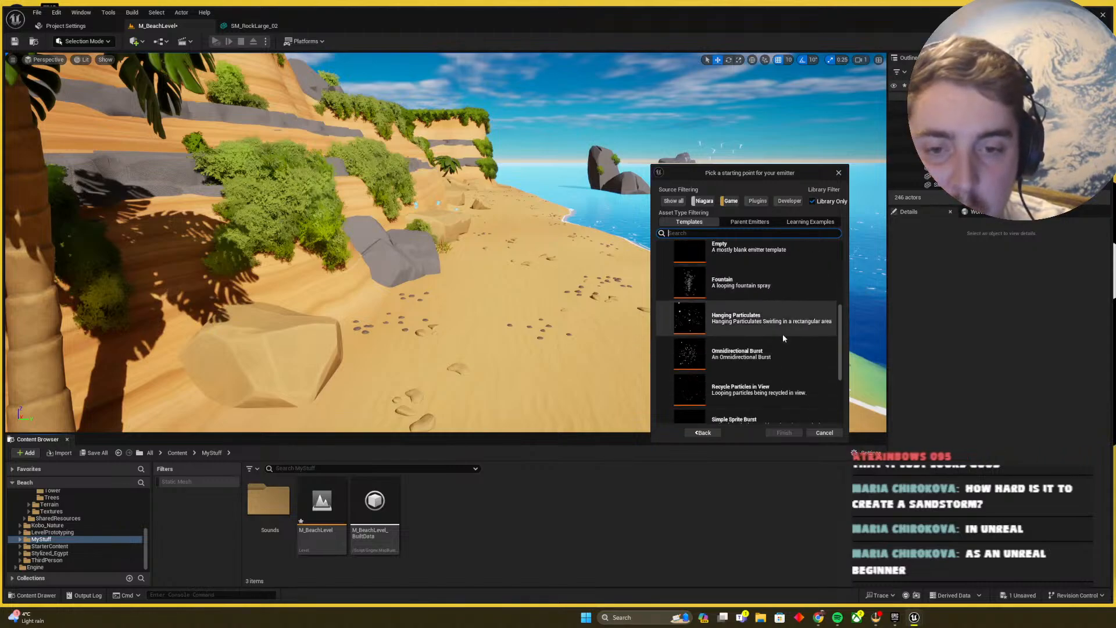
{"action": "left_click", "coordinate": [773, 286]}
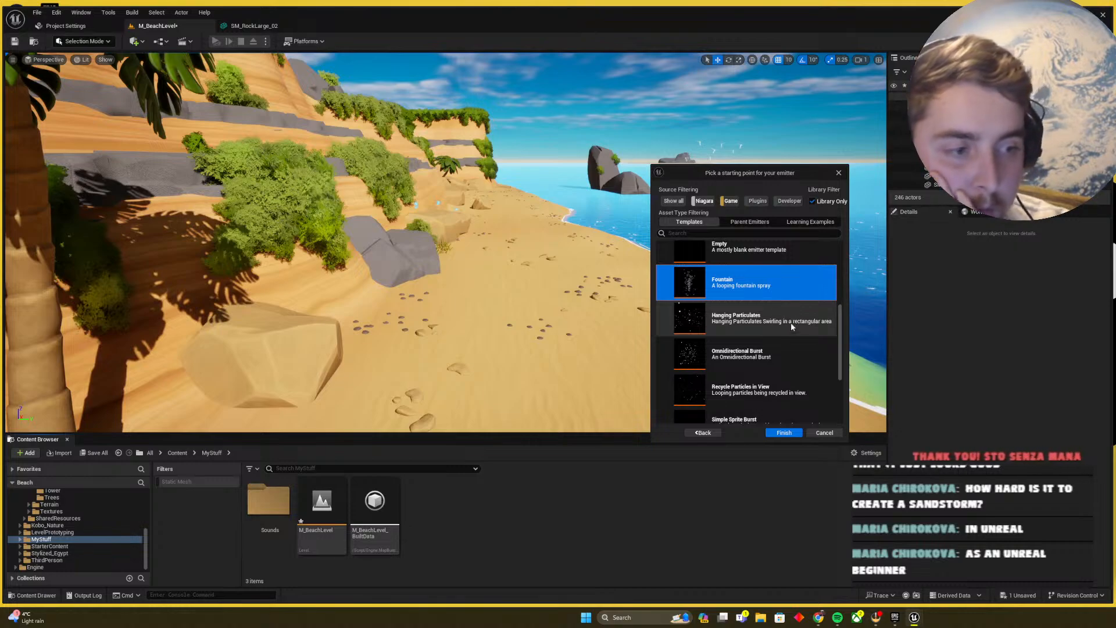
{"action": "scroll", "coordinate": [793, 324], "scroll_direction": "down", "scroll_amount": 4}
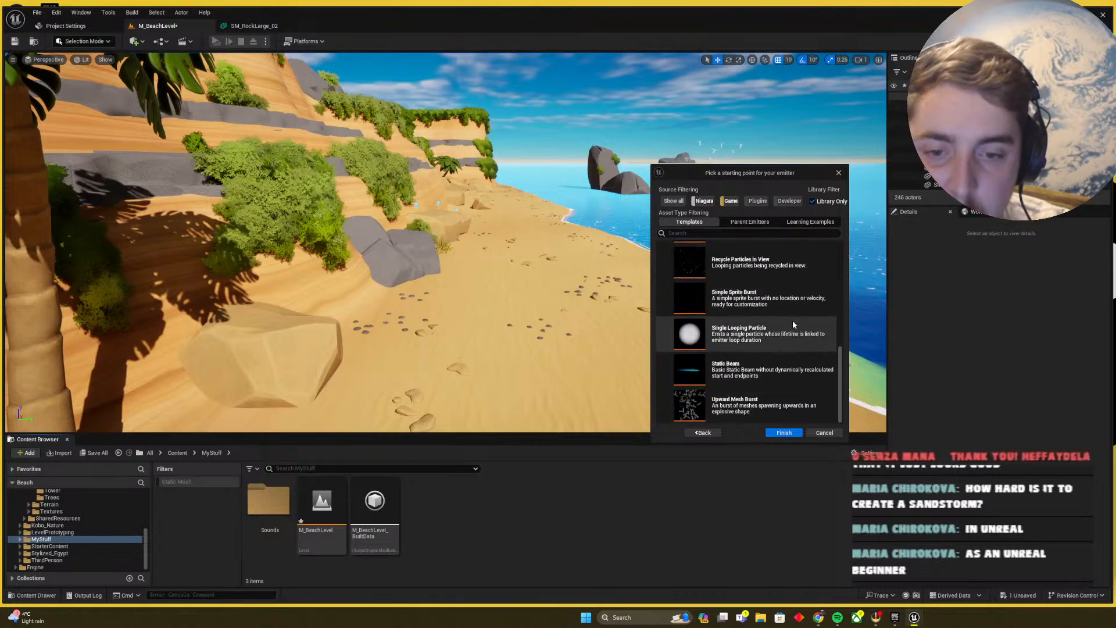
{"action": "scroll", "coordinate": [793, 324], "scroll_direction": "up", "scroll_amount": 9}
{"action": "scroll", "coordinate": [792, 324], "scroll_direction": "up", "scroll_amount": 1}
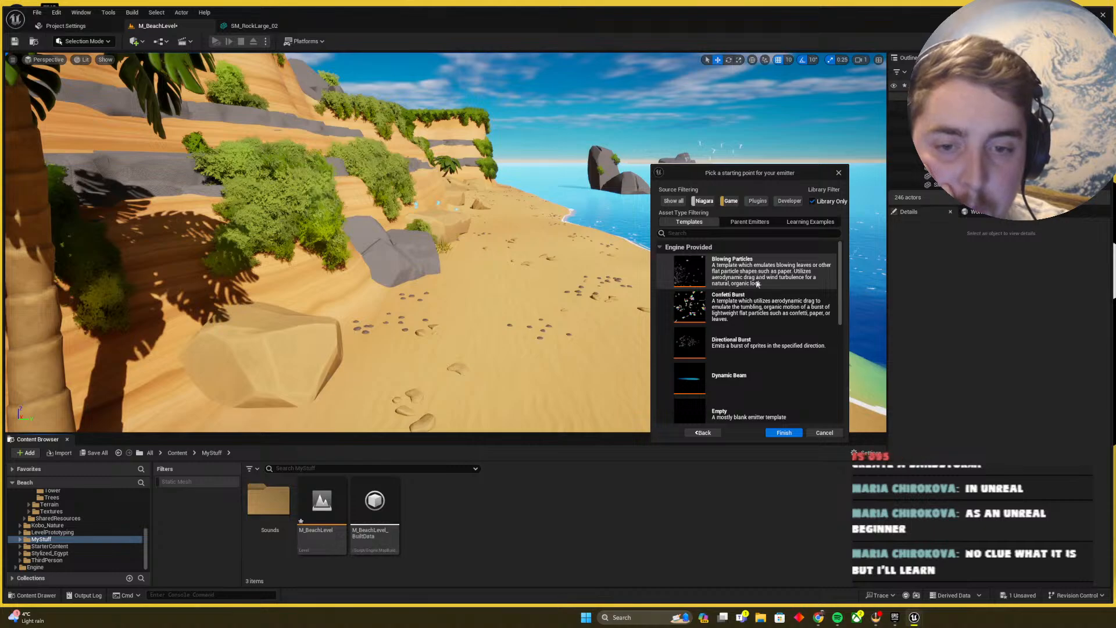
{"action": "scroll", "coordinate": [754, 300], "scroll_direction": "down", "scroll_amount": 2}
{"action": "scroll", "coordinate": [755, 309], "scroll_direction": "up", "scroll_amount": 2}
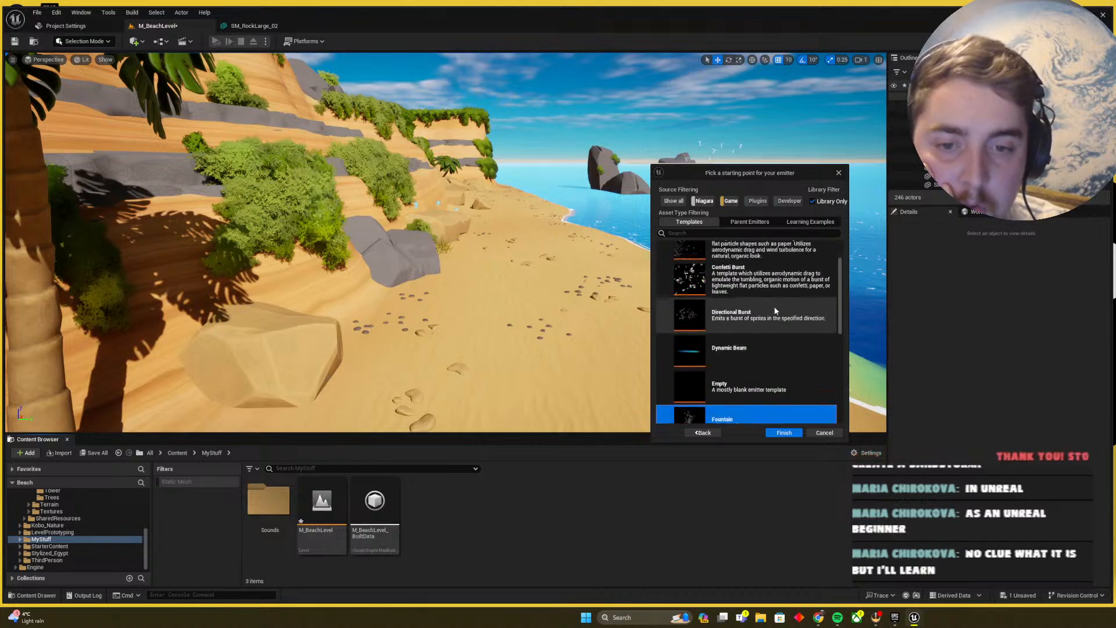
{"action": "left_click", "coordinate": [761, 280]}
{"action": "scroll", "coordinate": [760, 302], "scroll_direction": "down", "scroll_amount": 4}
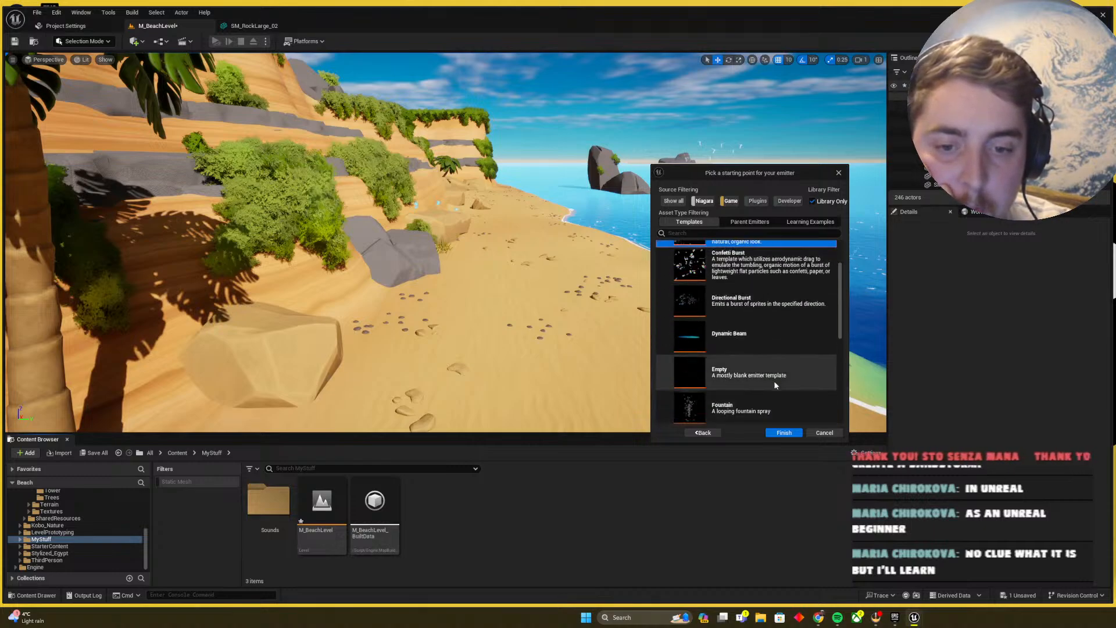
{"action": "left_click", "coordinate": [758, 346]}
{"action": "scroll", "coordinate": [761, 347], "scroll_direction": "up", "scroll_amount": 2}
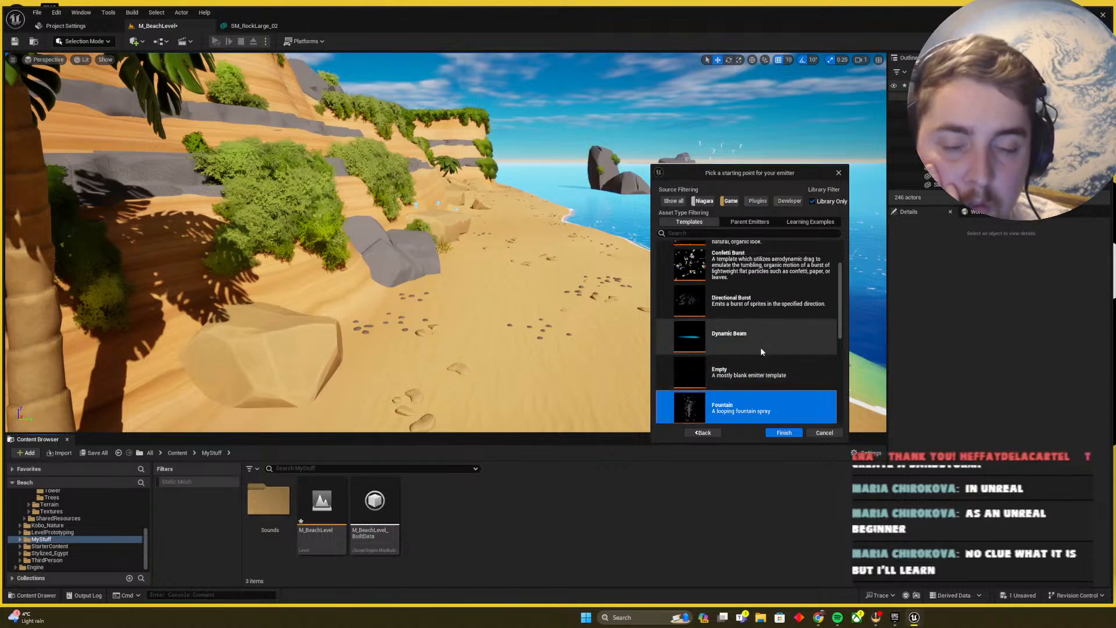
{"action": "scroll", "coordinate": [761, 347], "scroll_direction": "down", "scroll_amount": 2}
{"action": "scroll", "coordinate": [770, 334], "scroll_direction": "up", "scroll_amount": 4}
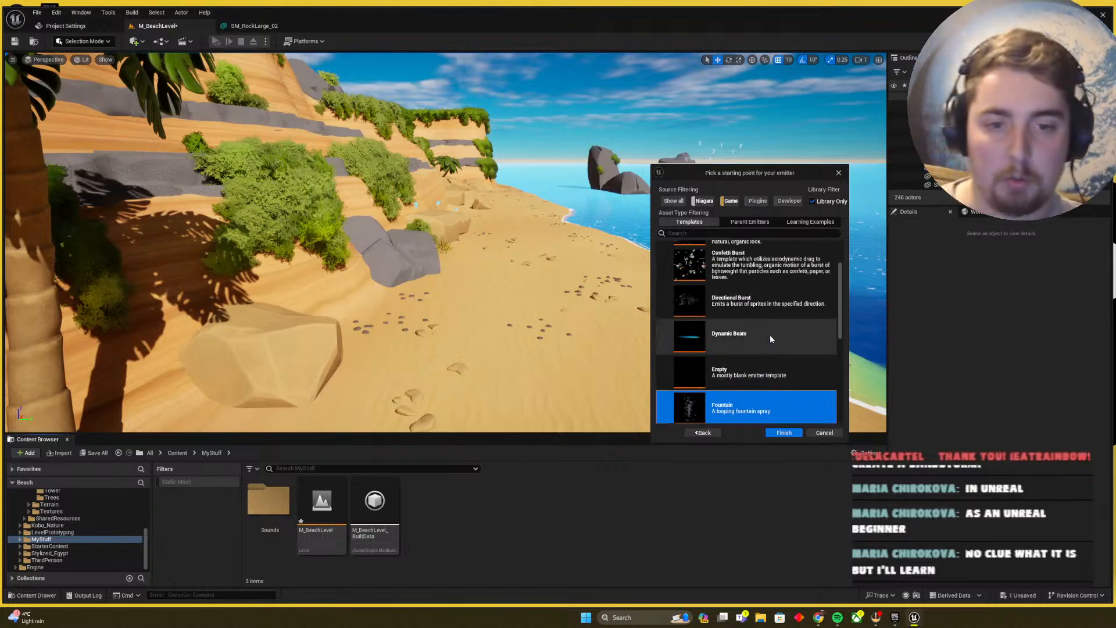
{"action": "scroll", "coordinate": [754, 301], "scroll_direction": "down", "scroll_amount": 3}
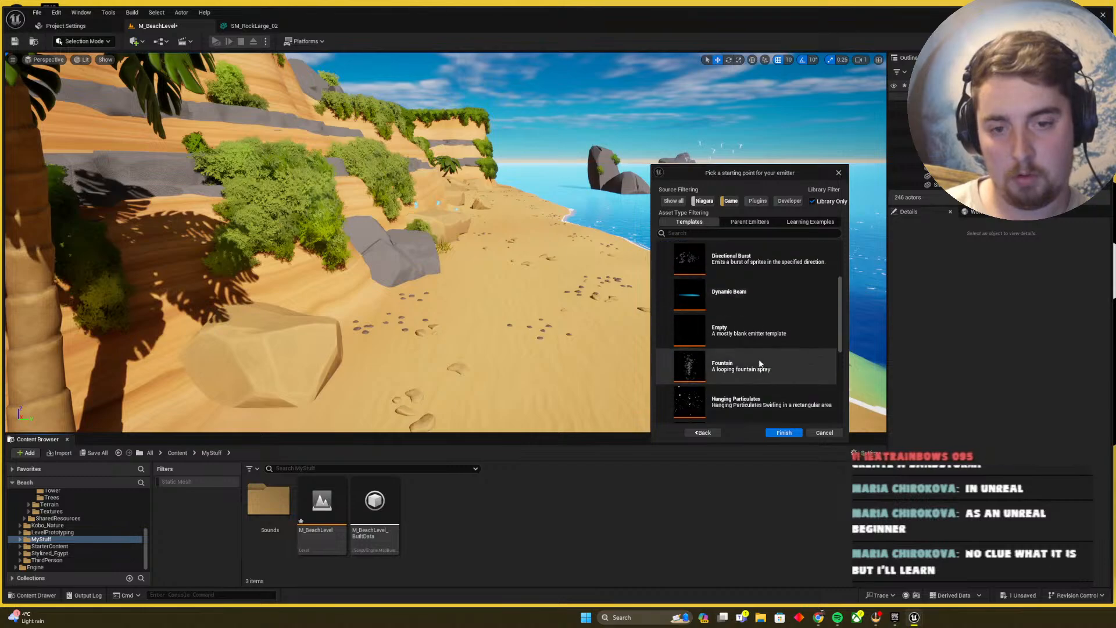
Create the emitter from the Fountain template and name it S_Sandstorm
{"action": "double_click", "coordinate": [796, 374]}
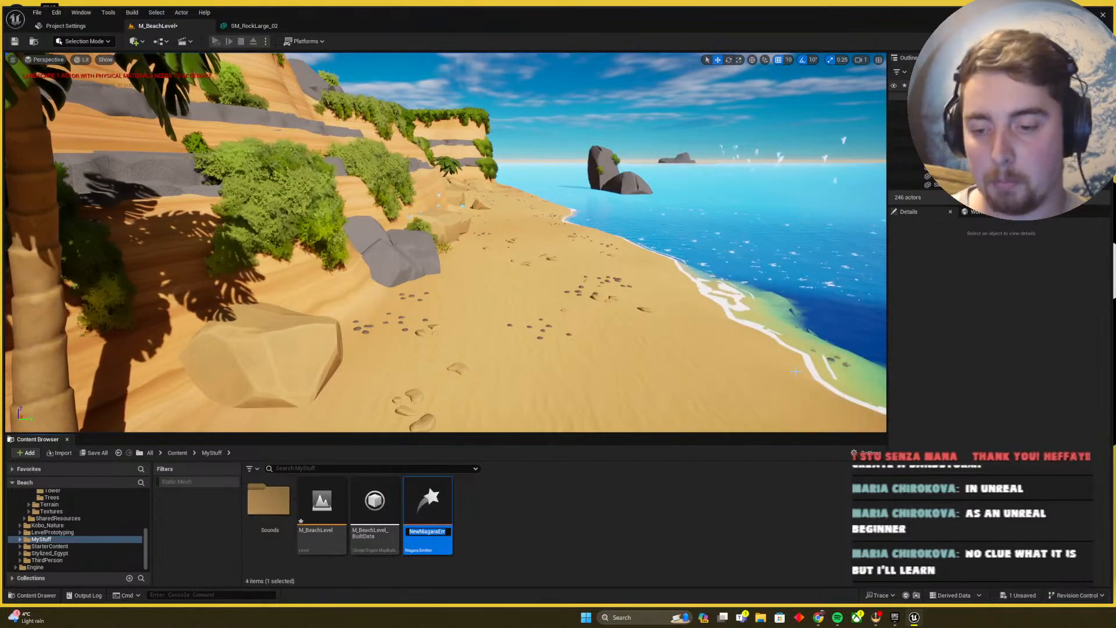
{"action": "type", "text": "S"}
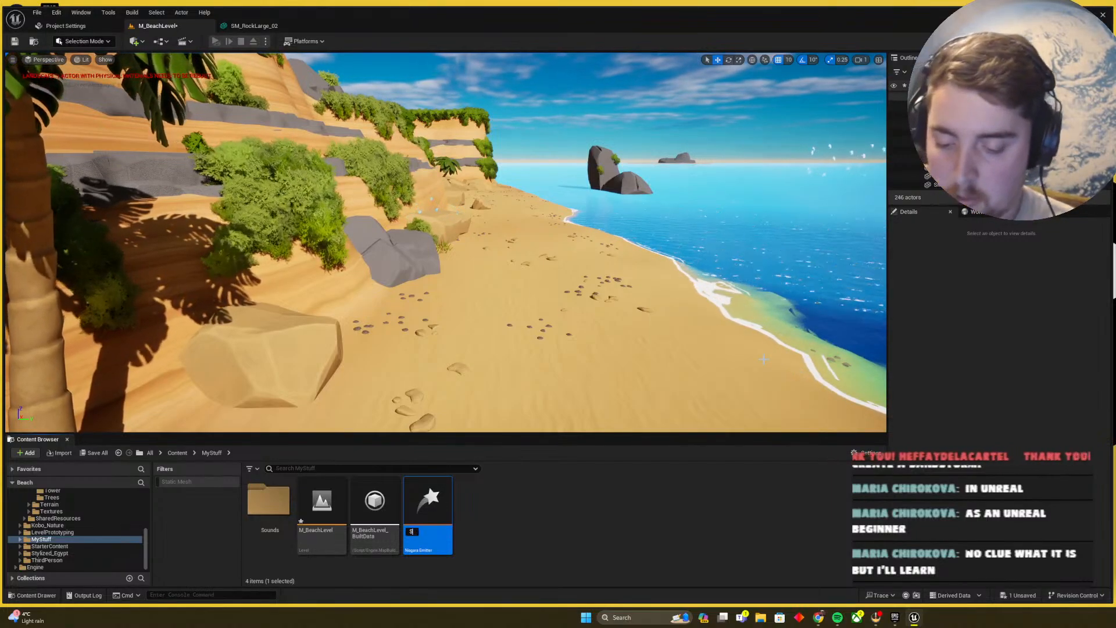
{"action": "type", "text": "_Sandstorm"}
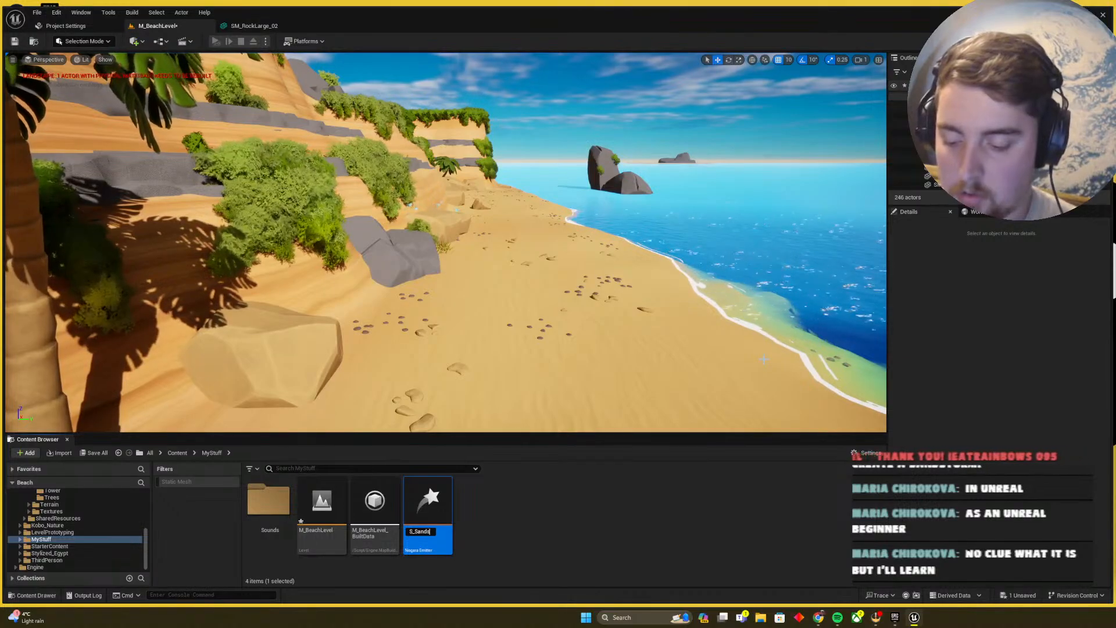
{"action": "key", "text": "Return"}
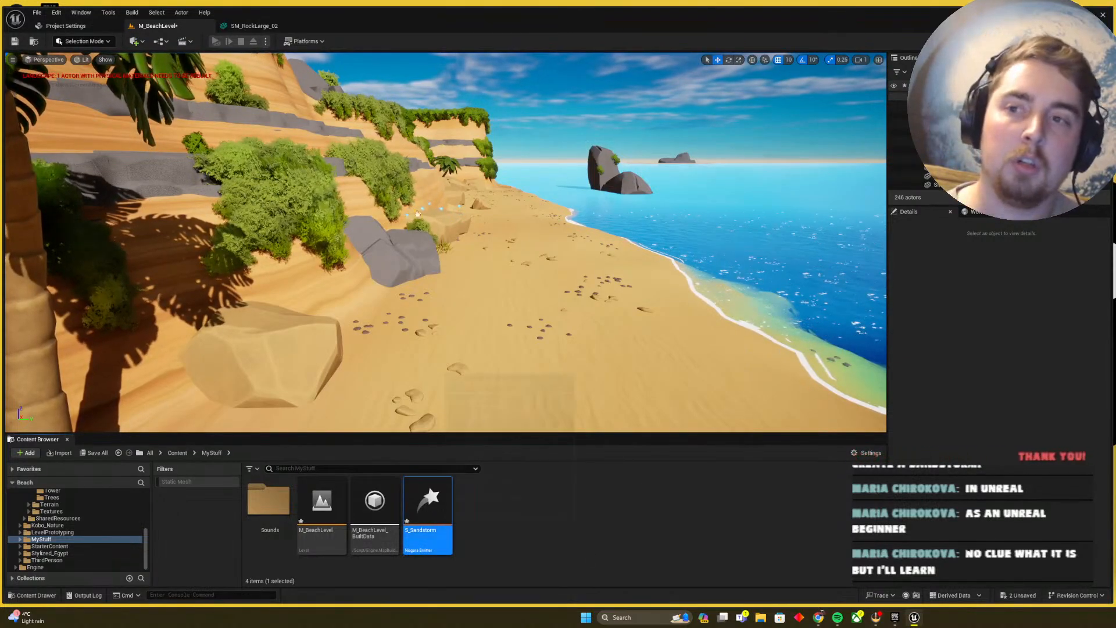
Open the S_Sandstorm emitter, show its Sprite Renderer settings, and move the emitter editor so part of the level stays visible beside it
{"action": "left_click_drag", "start_coordinate": [529, 301], "coordinate": [540, 292]}
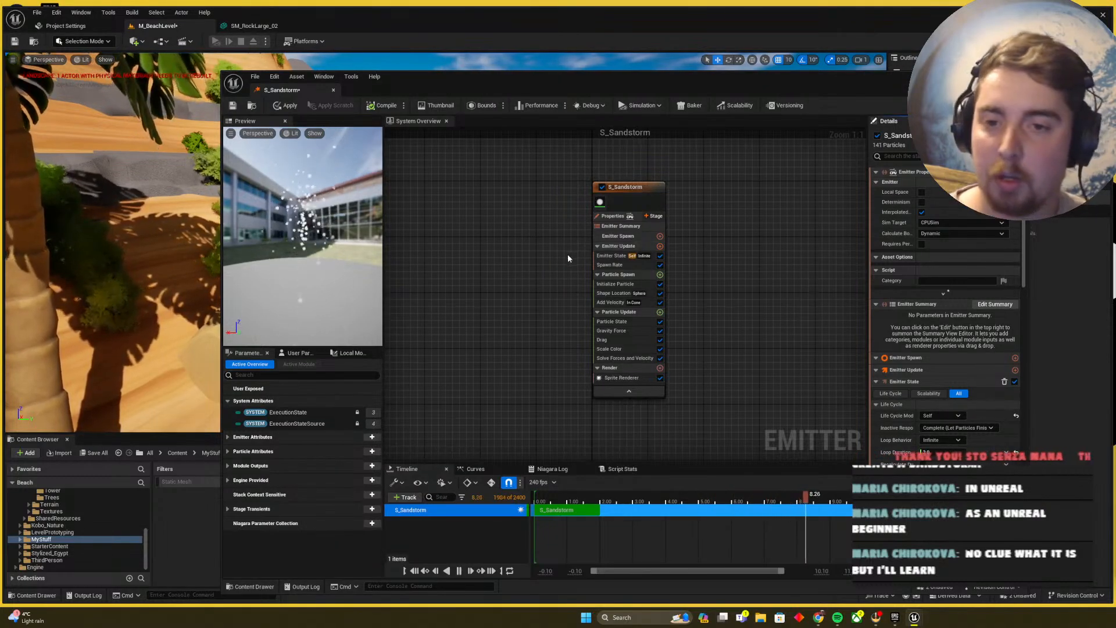
{"action": "left_click", "coordinate": [615, 378]}
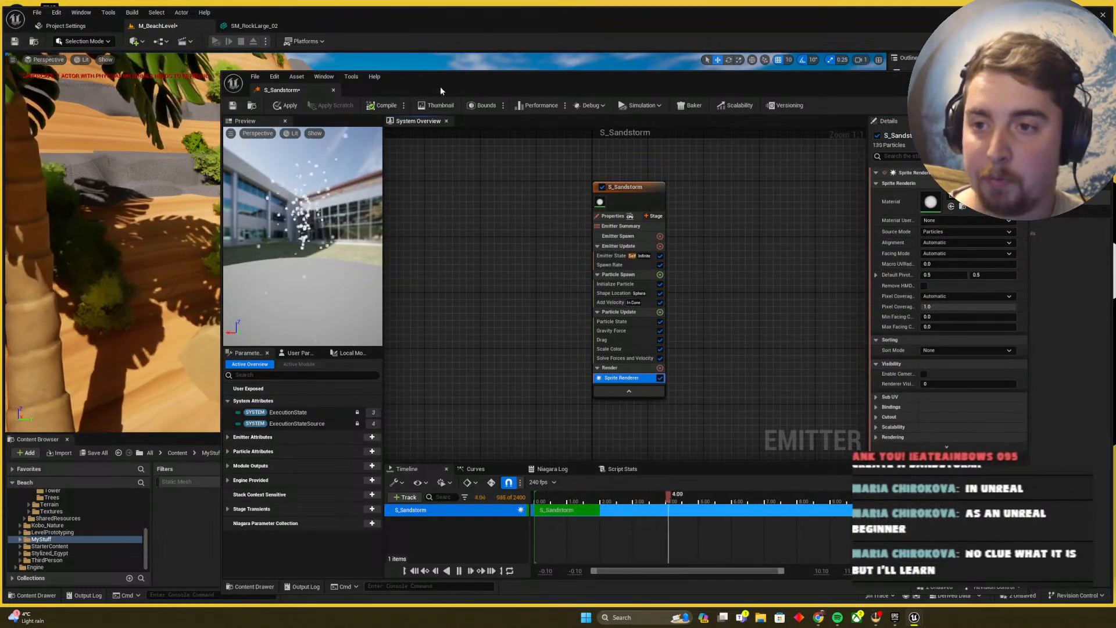
{"action": "left_click_drag", "start_coordinate": [441, 88], "coordinate": [228, 49]}
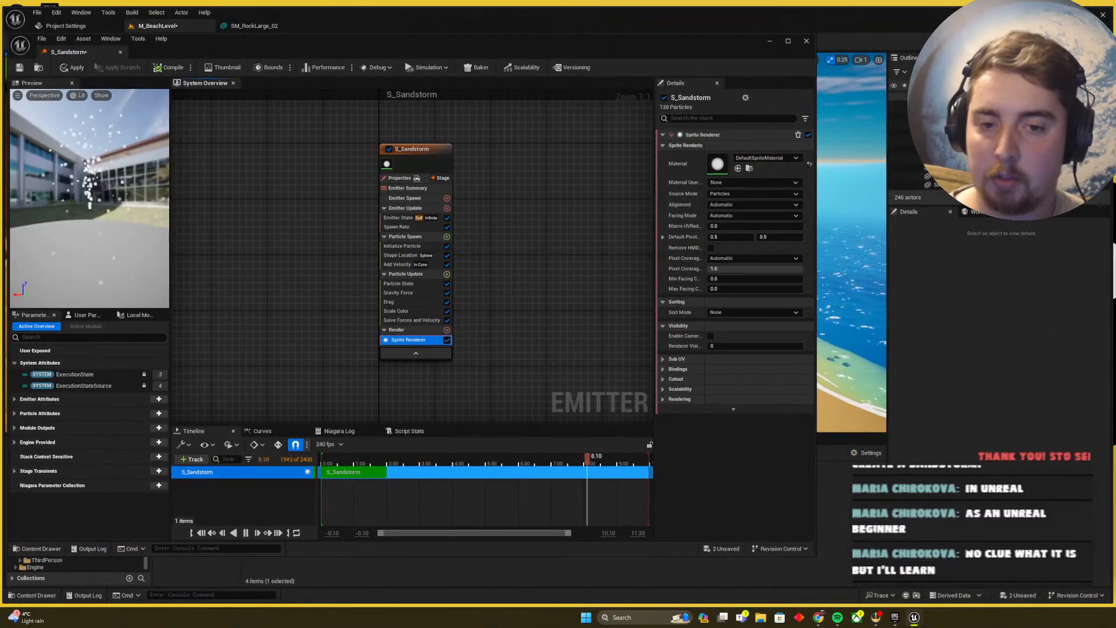
{"action": "left_click_drag", "start_coordinate": [401, 40], "coordinate": [737, 58]}
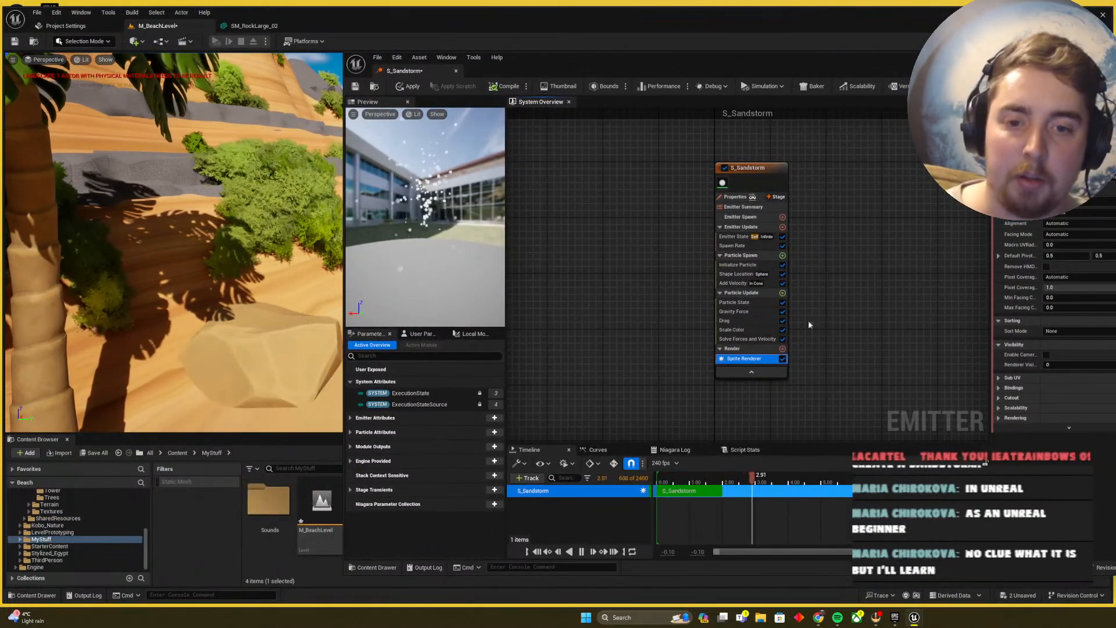
Review the Add Velocity, Particle State and Gravity Force modules of the S_Sandstorm emitter
{"action": "left_click", "coordinate": [733, 283]}
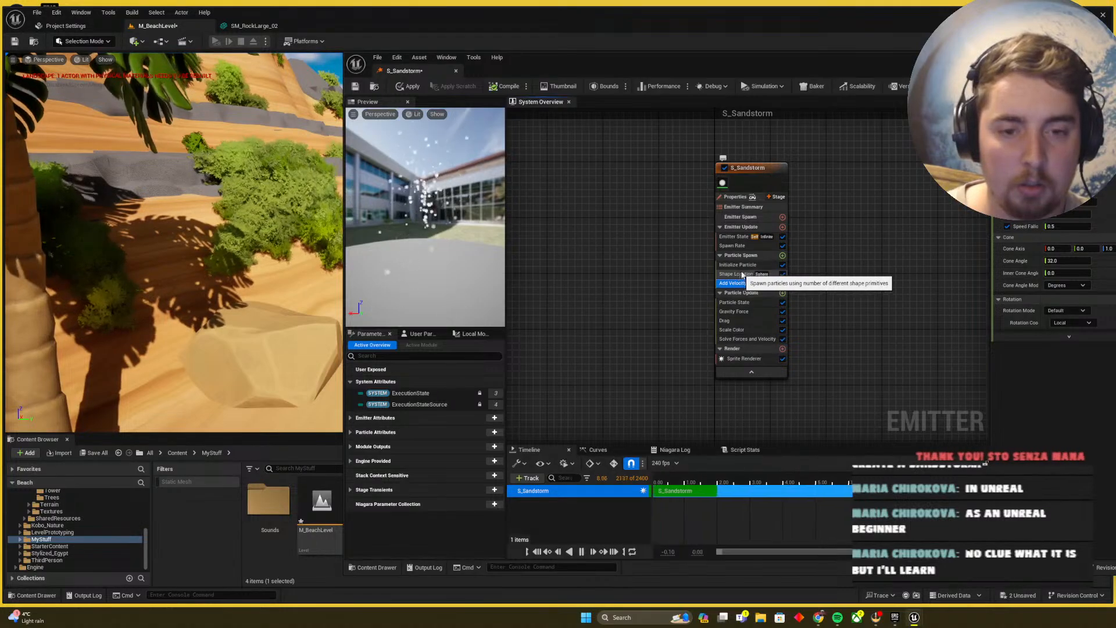
{"action": "left_click", "coordinate": [755, 303]}
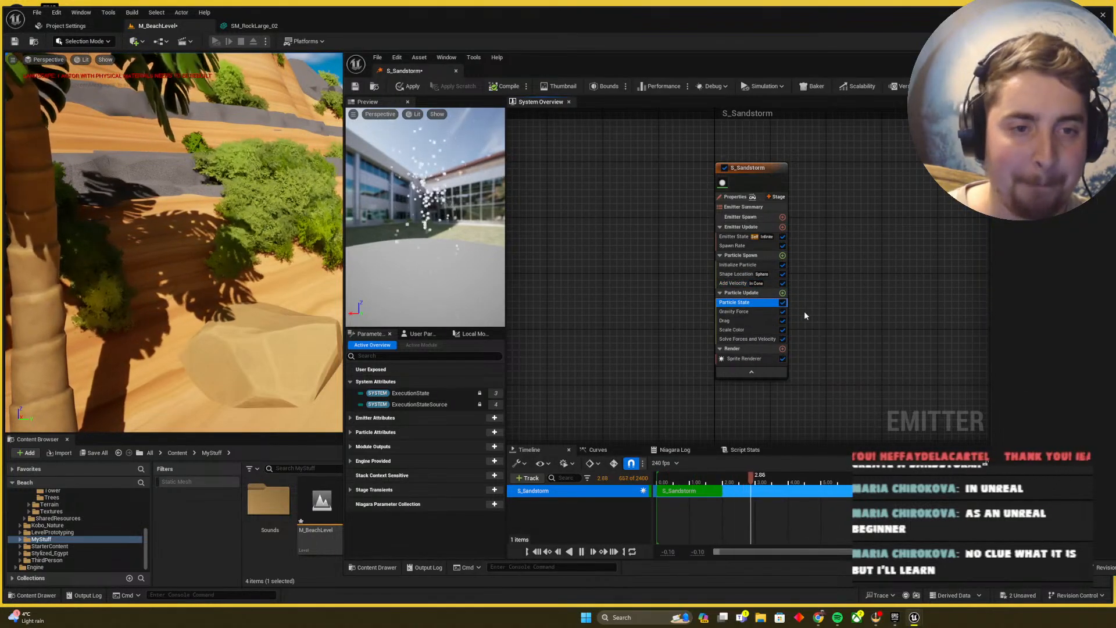
{"action": "left_click", "coordinate": [750, 311]}
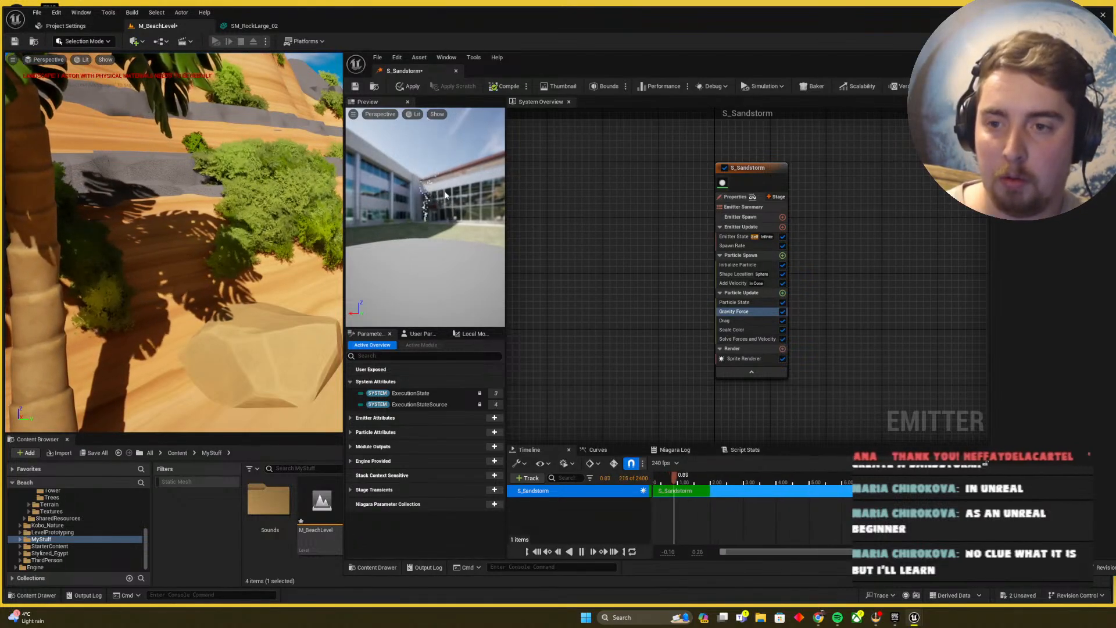
Close the Message Log and set the Add Velocity module's Rotation Mode to Yaw / Pitch / Roll in the S_Sandstorm emitter
{"action": "left_click", "coordinate": [737, 245]}
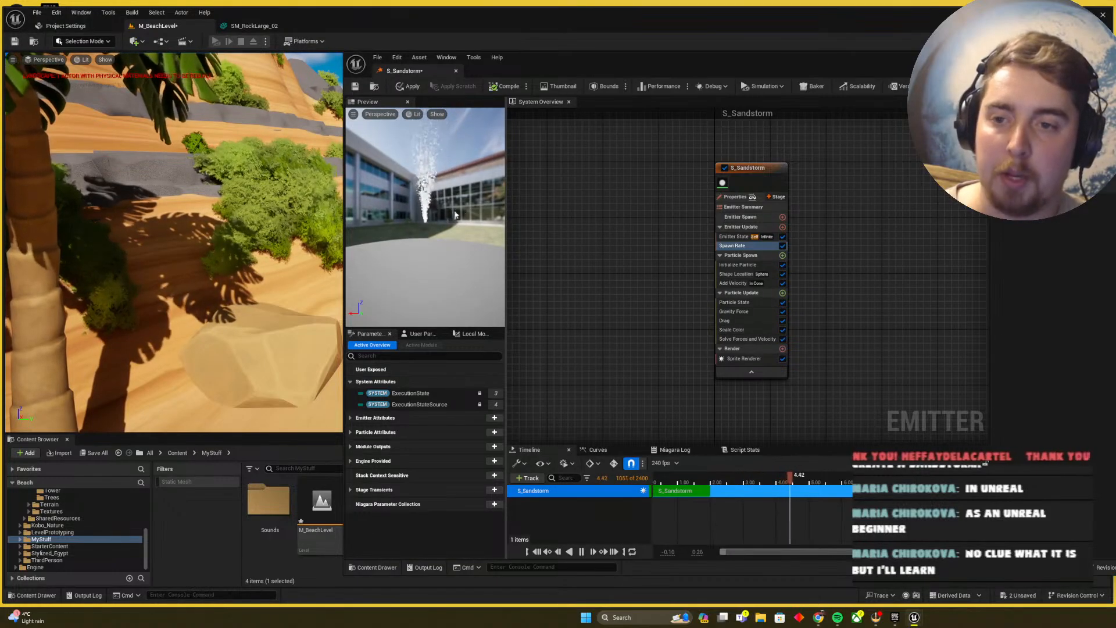
{"action": "left_click", "coordinate": [740, 283]}
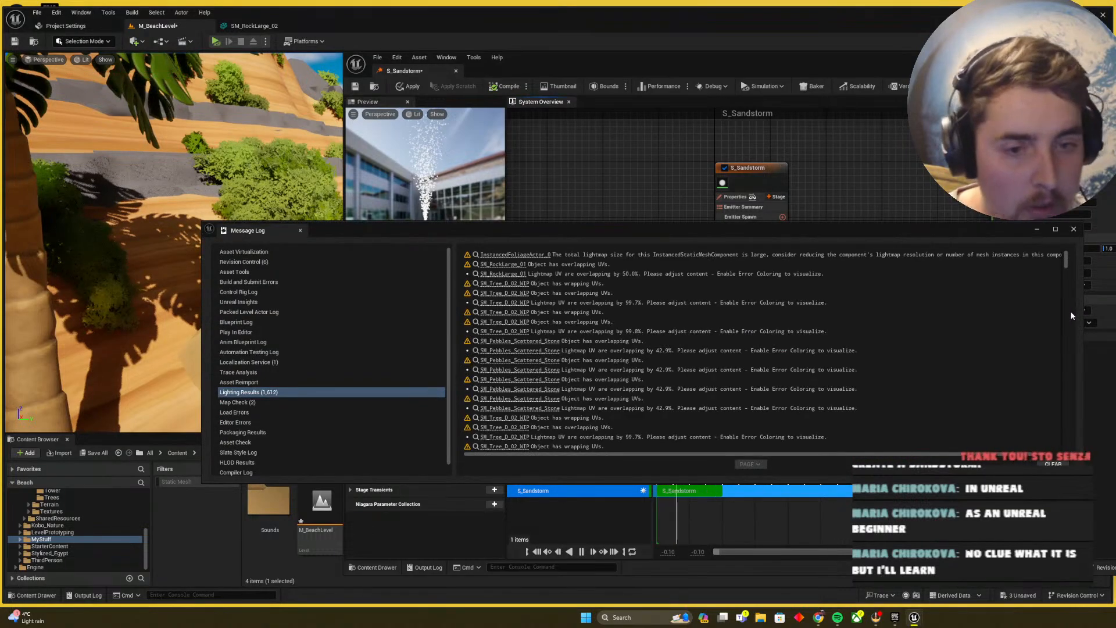
{"action": "left_click", "coordinate": [1073, 229]}
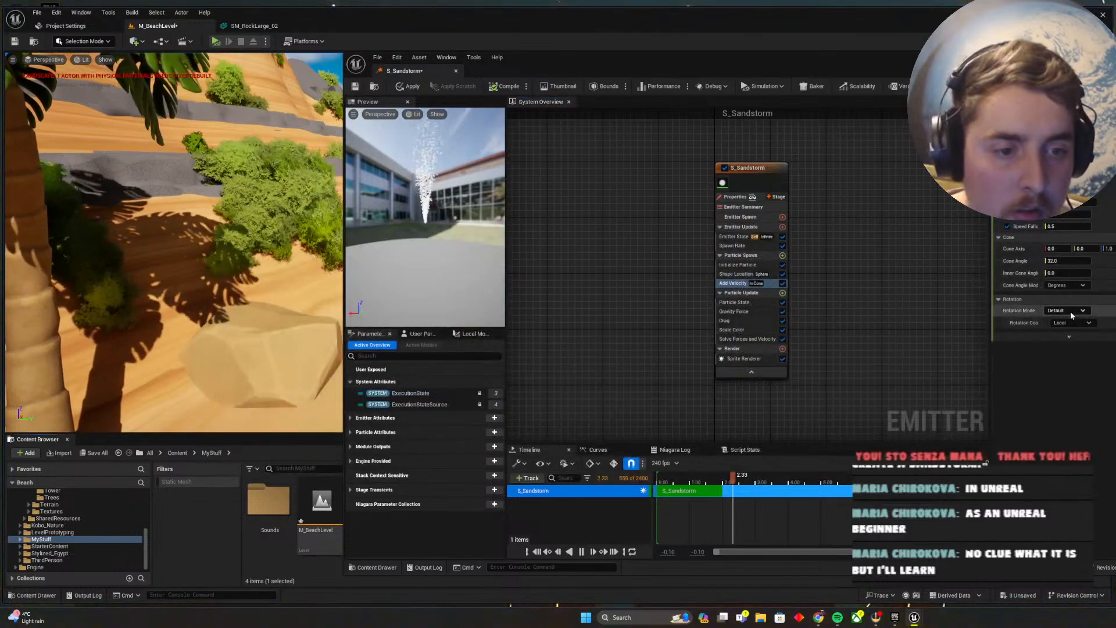
{"action": "left_click", "coordinate": [1070, 312]}
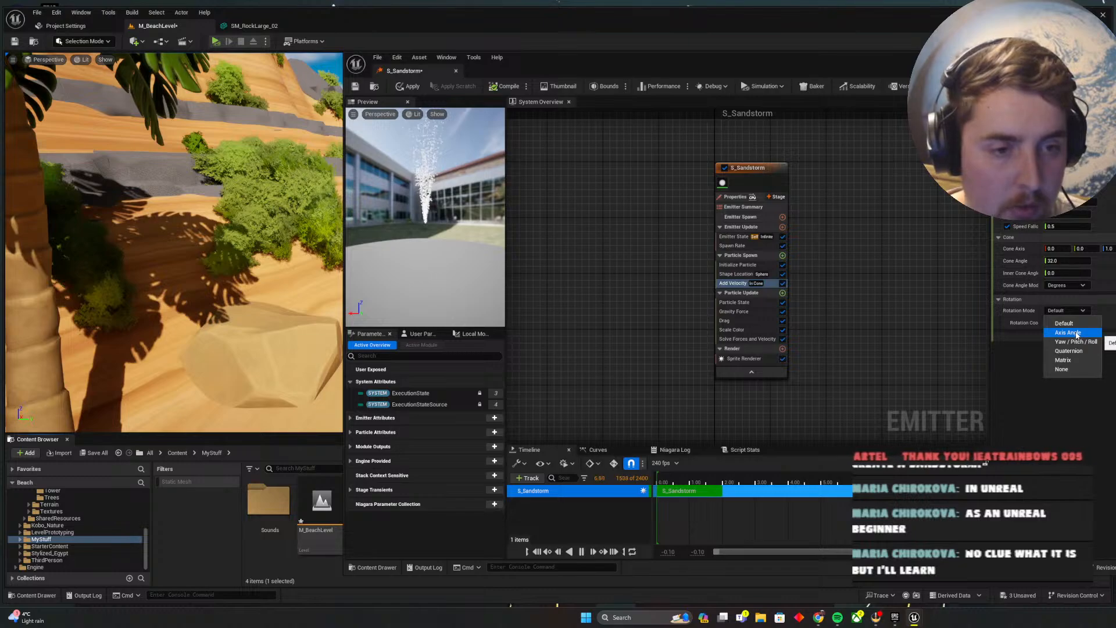
{"action": "left_click", "coordinate": [1076, 341]}
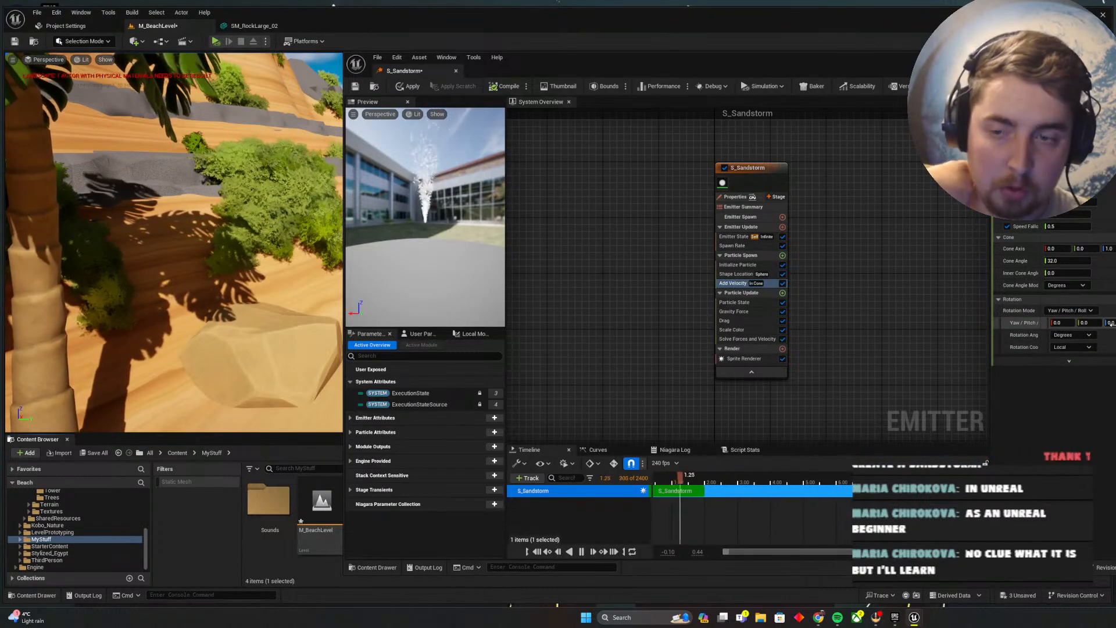
Try an Add Velocity pitch rotation of 10, reset it to 0, and set the roll rotation to 20
{"action": "left_click", "coordinate": [1084, 323]}
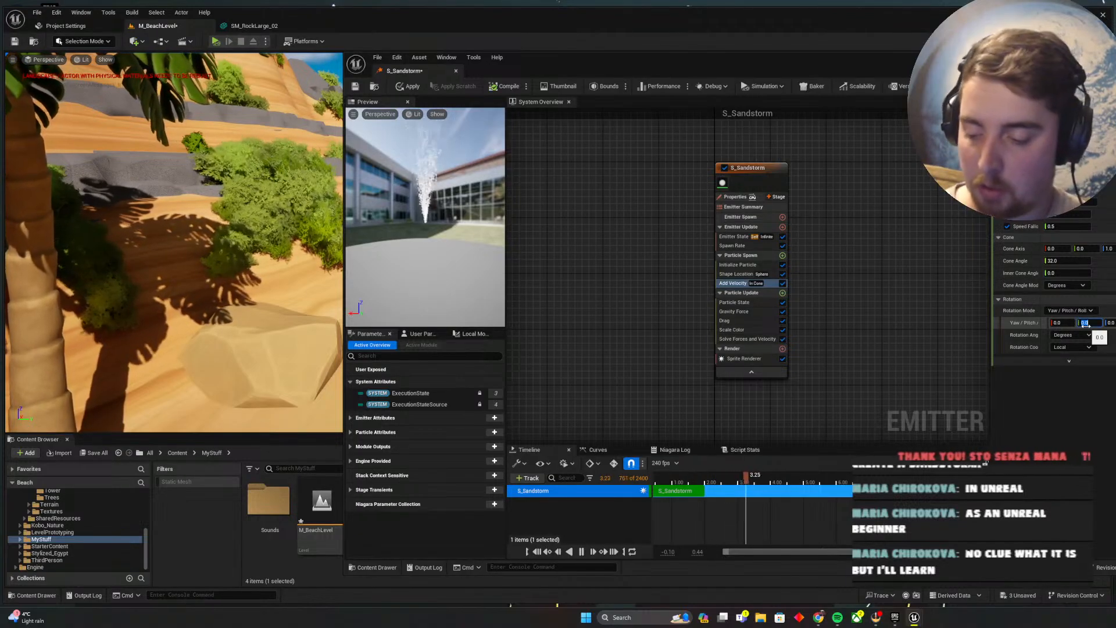
{"action": "type", "text": "10"}
{"action": "key", "text": "Return"}
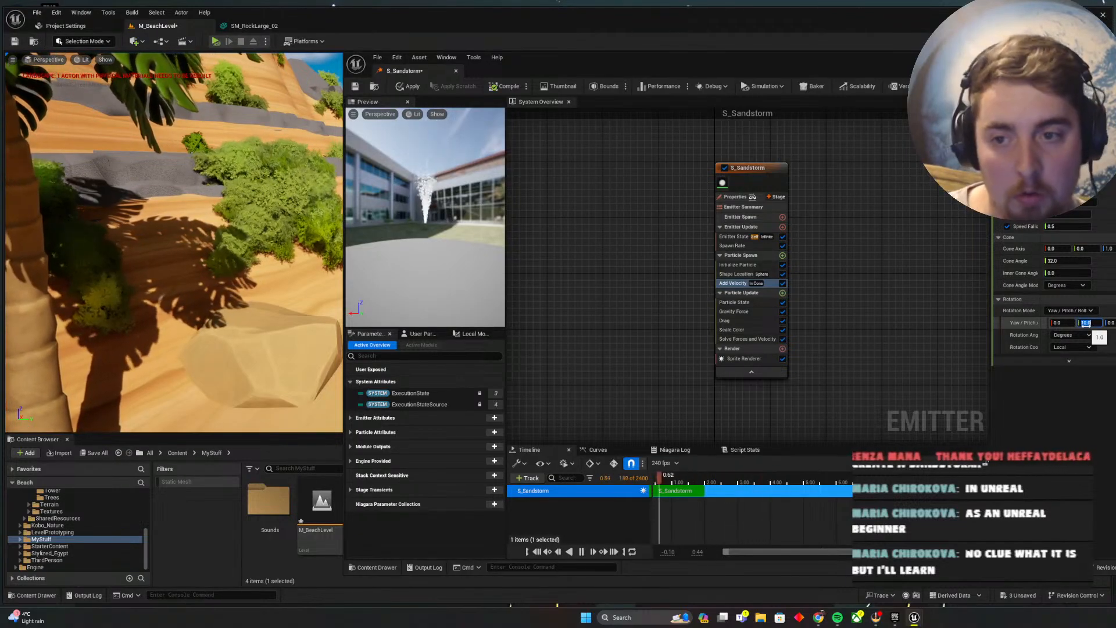
{"action": "type", "text": "0"}
{"action": "key", "text": "Return"}
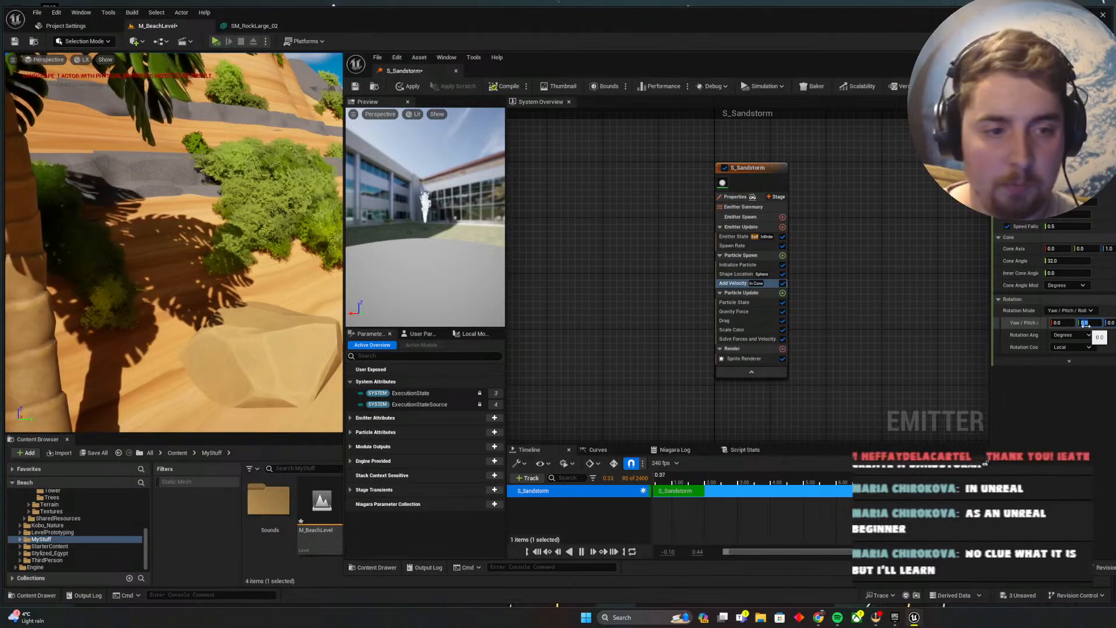
{"action": "key", "text": "Tab"}
{"action": "type", "text": "20"}
{"action": "key", "text": "Return"}
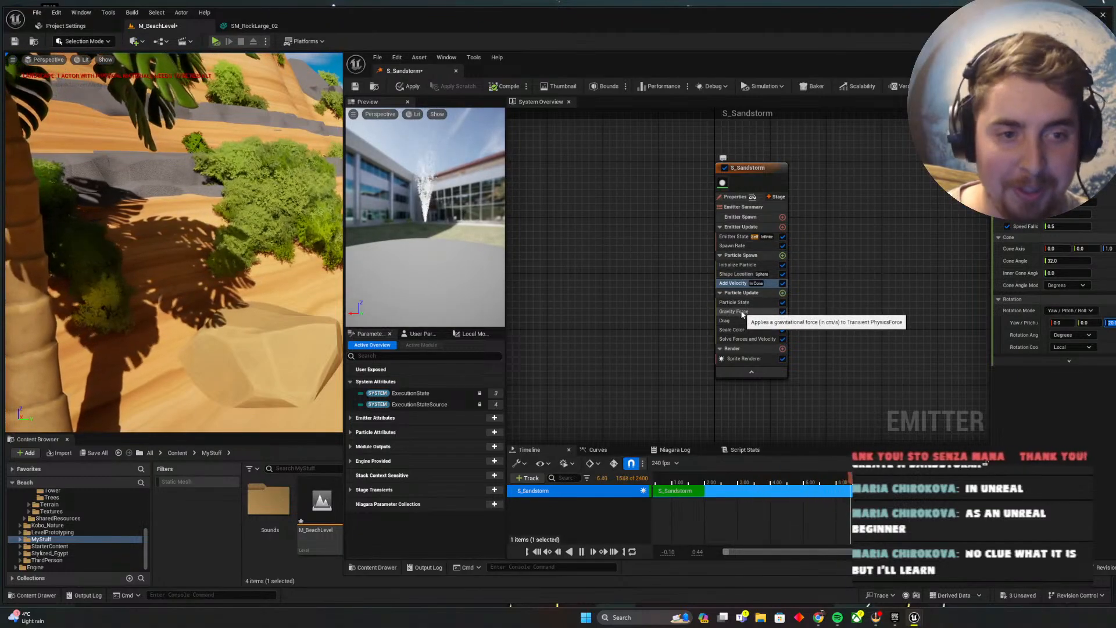
Set the first lifetime value in the S_Sandstorm emitter's Initialize Particle module to 5
{"action": "left_click", "coordinate": [738, 264]}
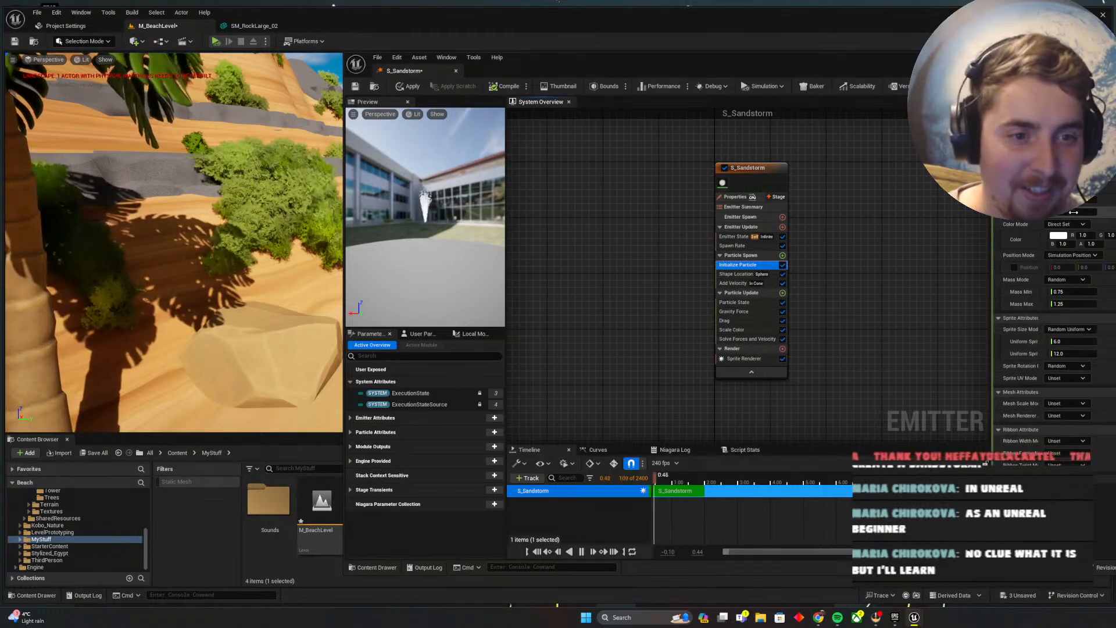
{"action": "left_click", "coordinate": [750, 247]}
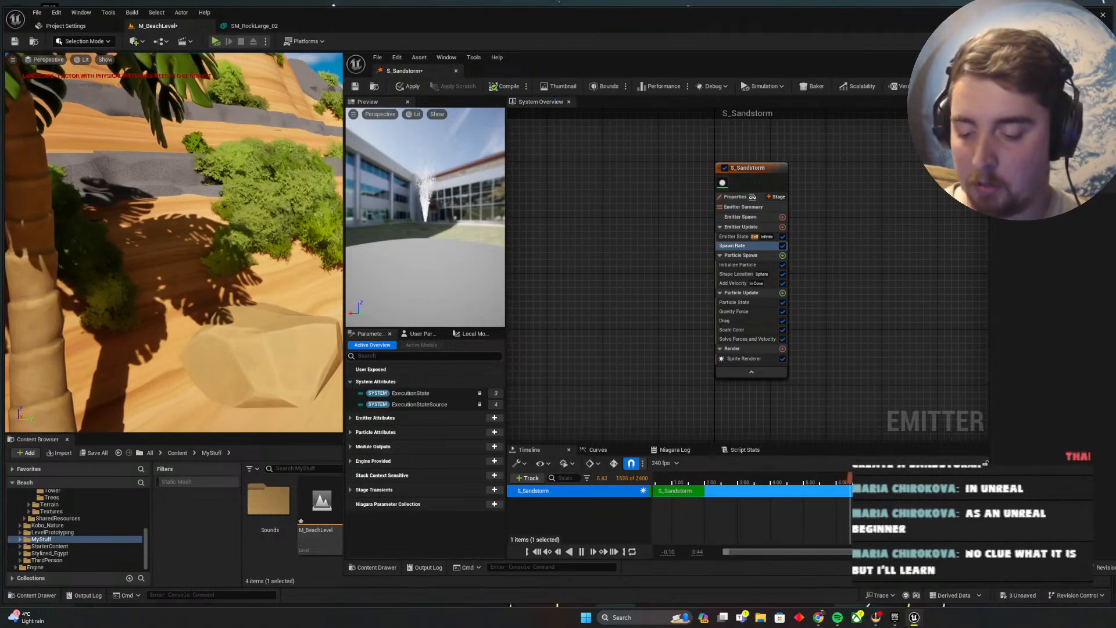
{"action": "left_click", "coordinate": [750, 265]}
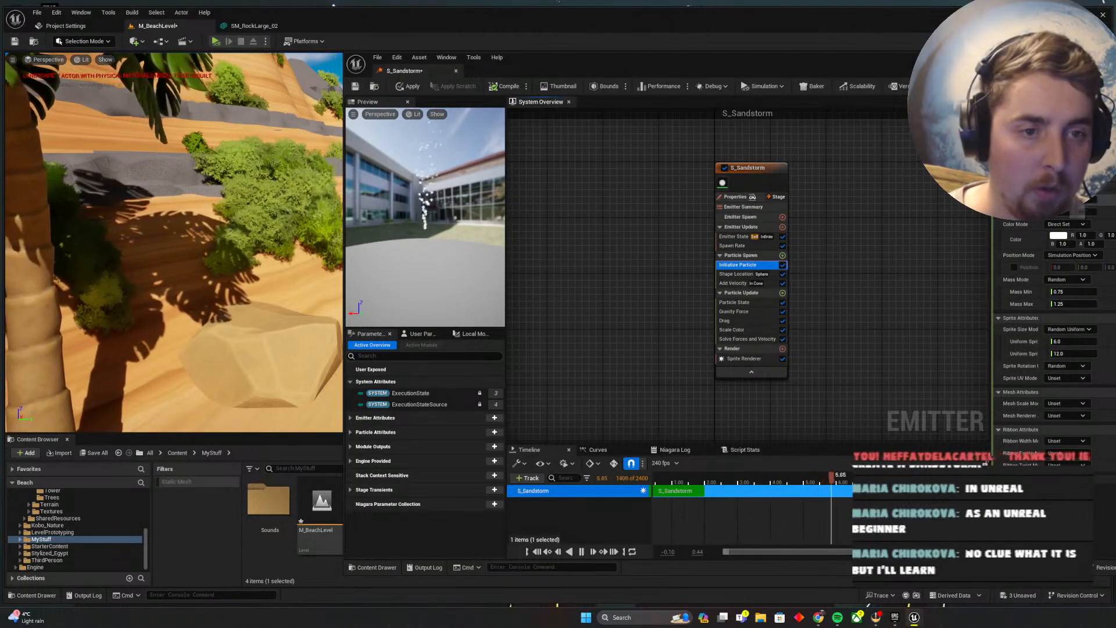
{"action": "left_click", "coordinate": [1070, 200]}
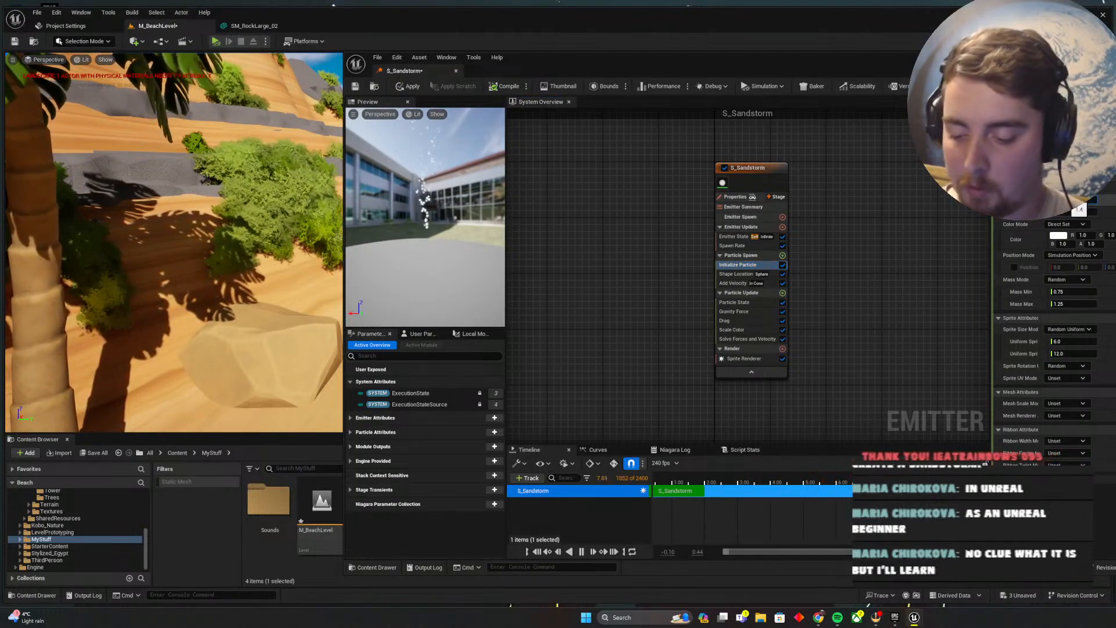
{"action": "type", "text": "5"}
{"action": "key", "text": "Tab"}
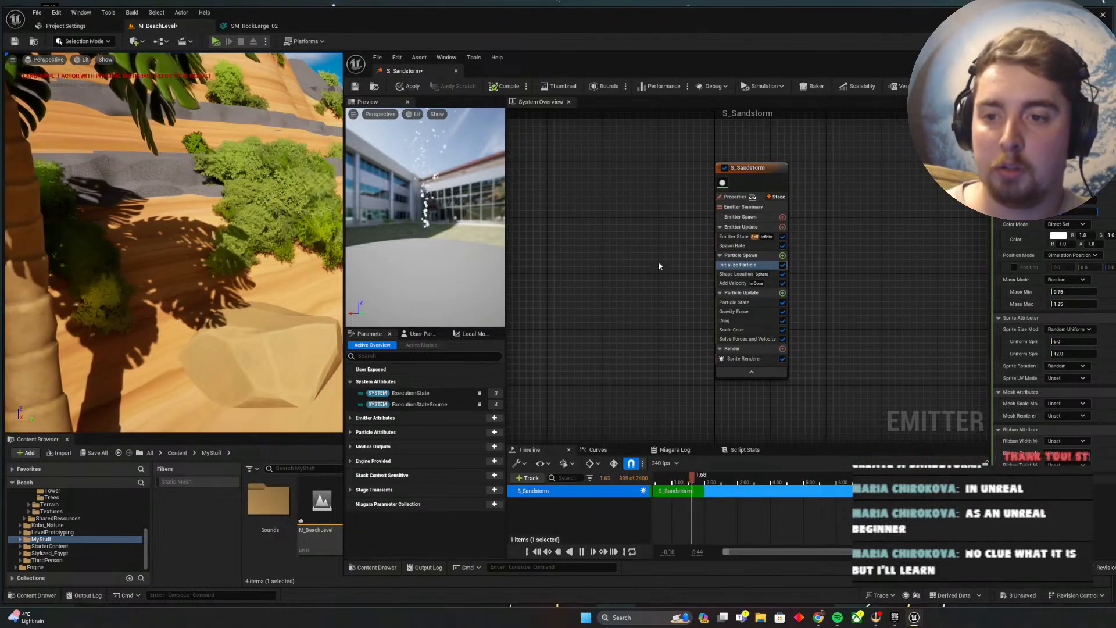
Disable the S_Sandstorm emitter and close its editor without applying the changes to the original emitter
{"action": "left_click", "coordinate": [750, 282]}
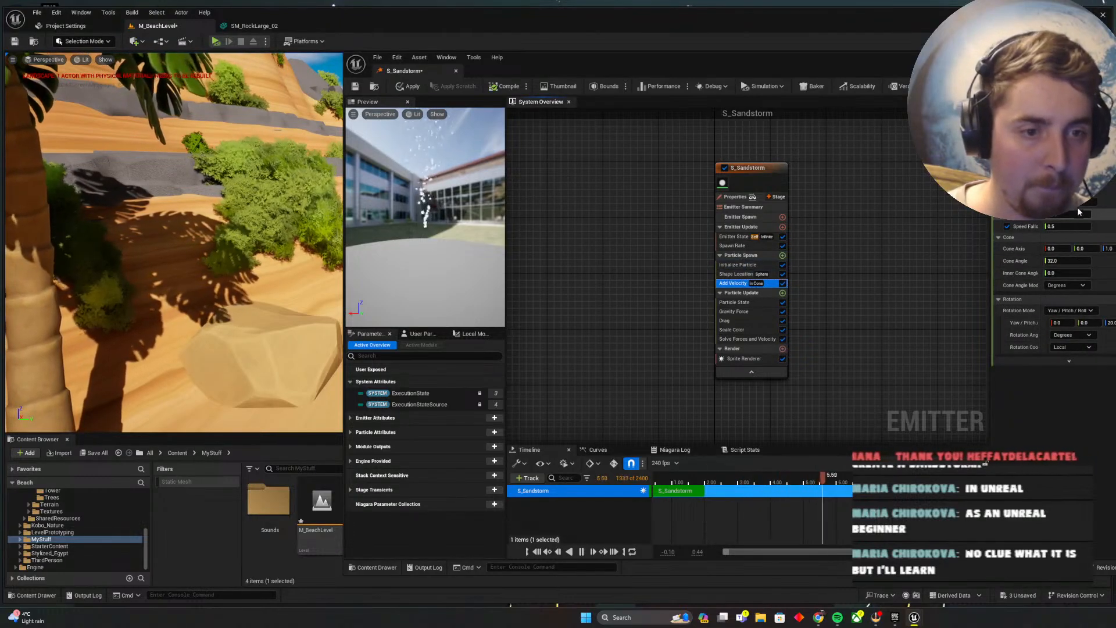
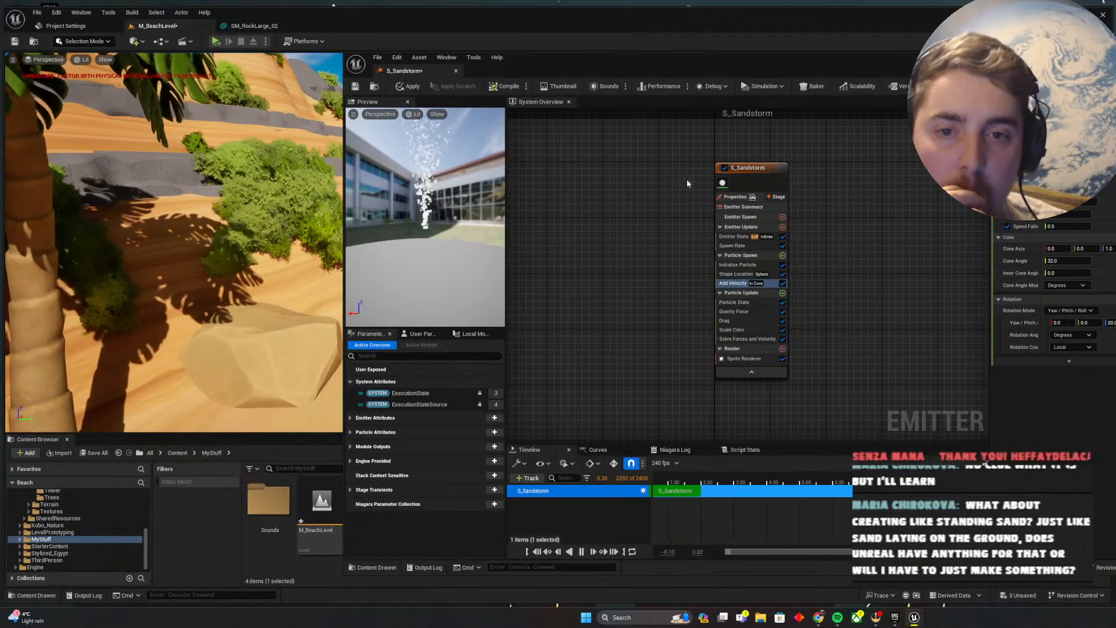
{"action": "left_click", "coordinate": [724, 167]}
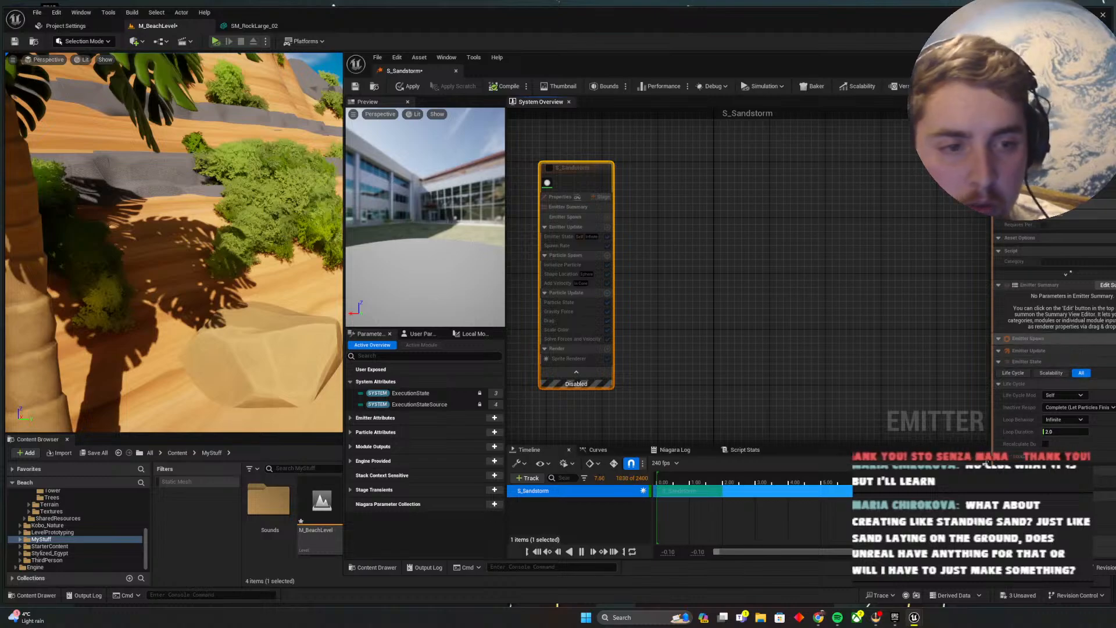
{"action": "left_click", "coordinate": [1054, 339]}
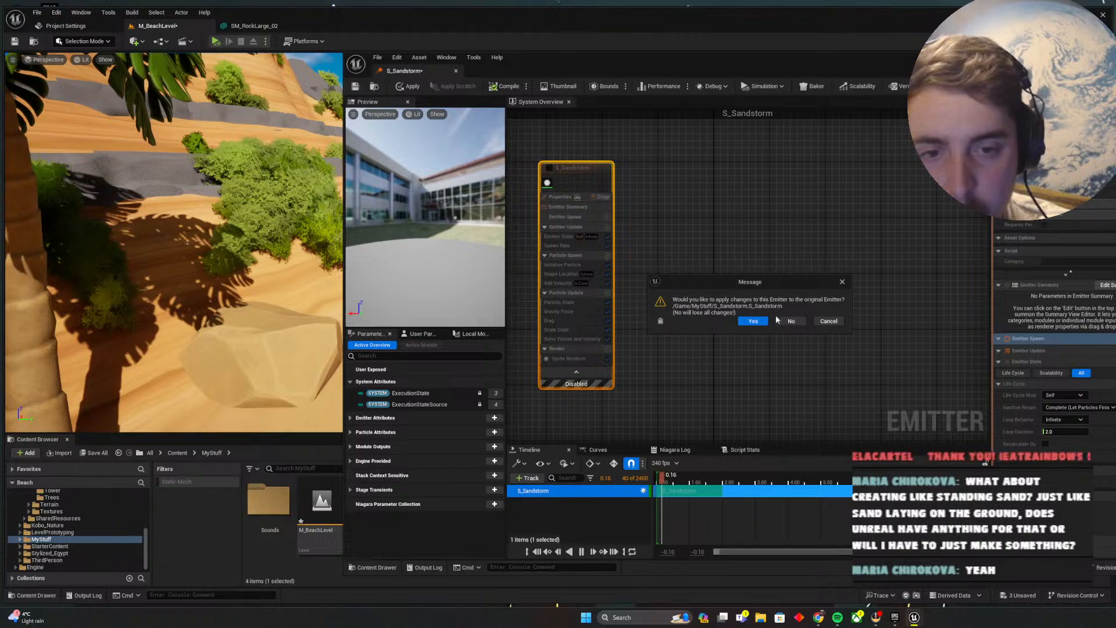
{"action": "left_click", "coordinate": [789, 321]}
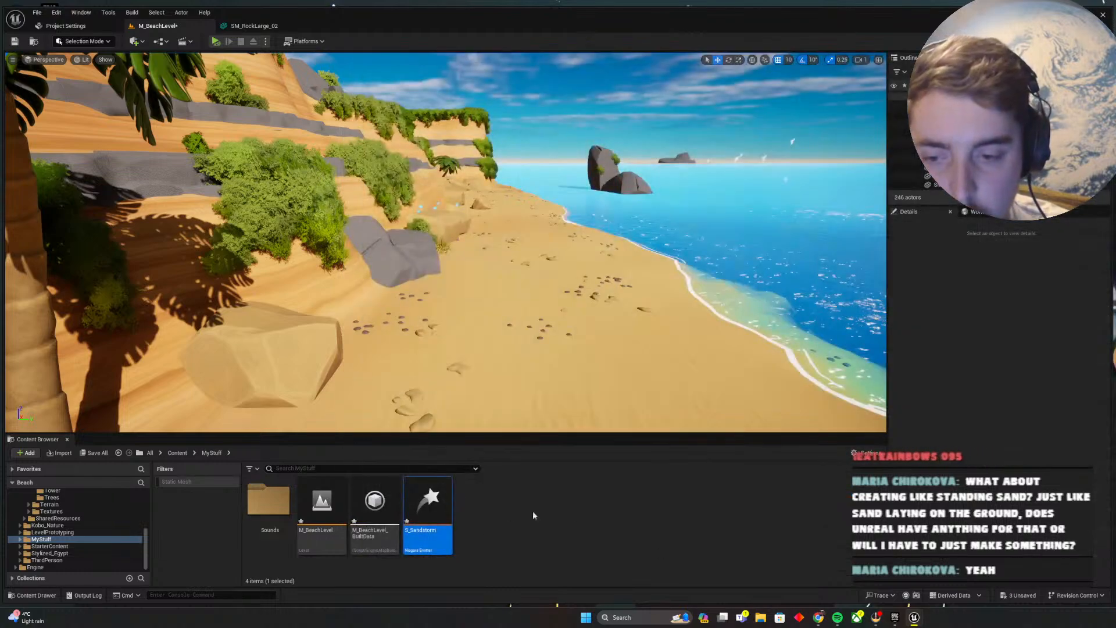
Create another Niagara emitter in the MyStuff folder from the Hanging Particulates template and open it for editing
{"action": "right_click", "coordinate": [574, 510]}
{"action": "mouse_move", "coordinate": [642, 399]}
{"action": "left_click", "coordinate": [718, 414]}
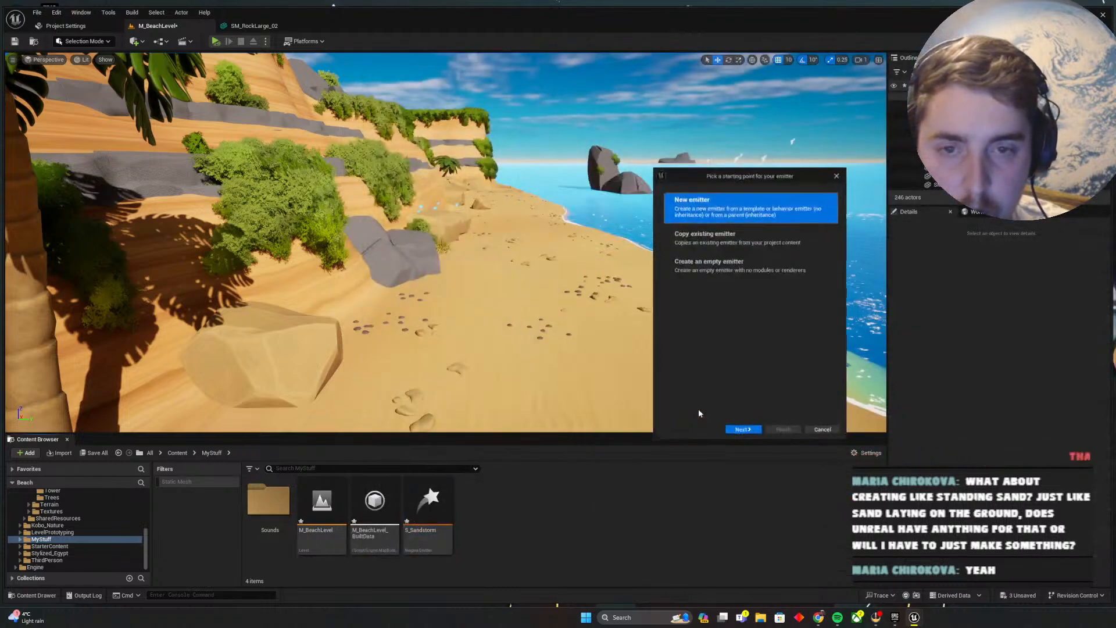
{"action": "left_click", "coordinate": [742, 433]}
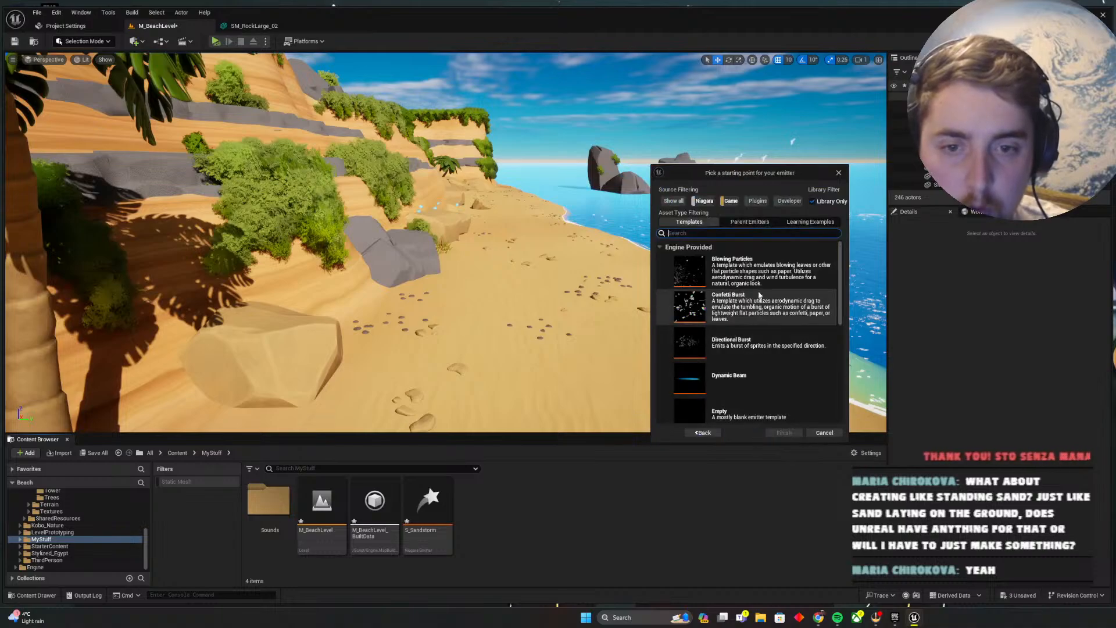
{"action": "scroll", "coordinate": [778, 325], "scroll_direction": "down", "scroll_amount": 2}
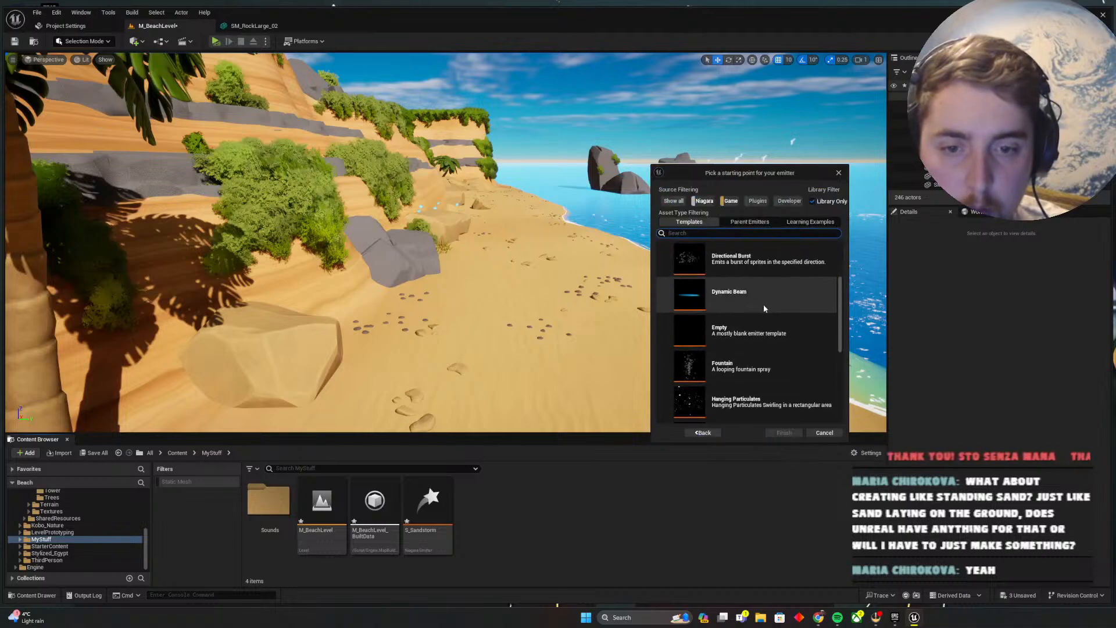
{"action": "left_click", "coordinate": [763, 401]}
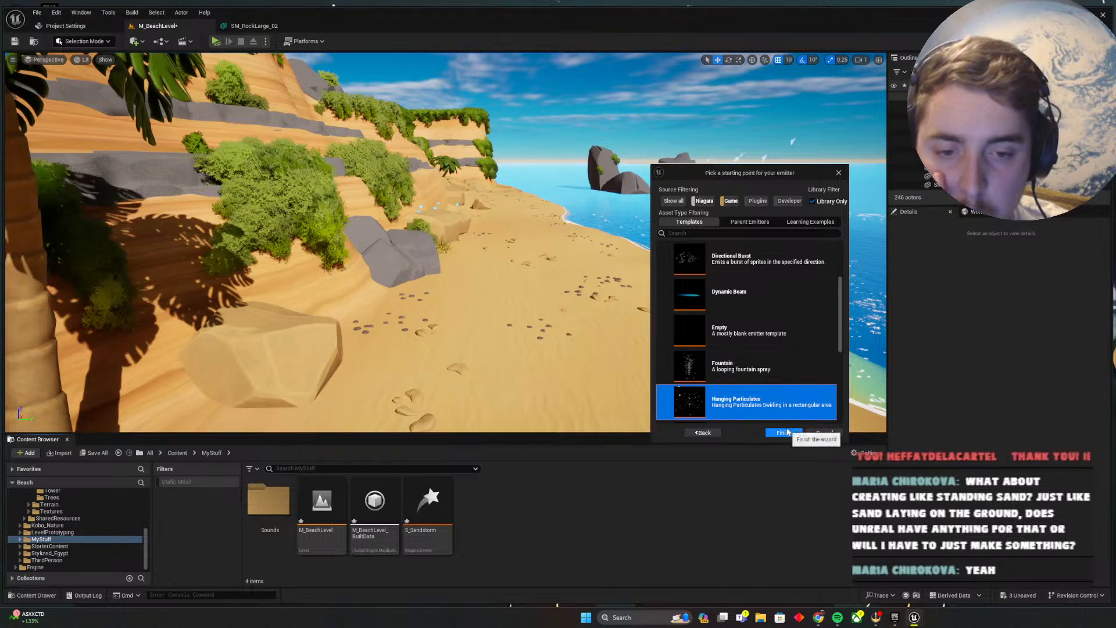
{"action": "left_click", "coordinate": [785, 433]}
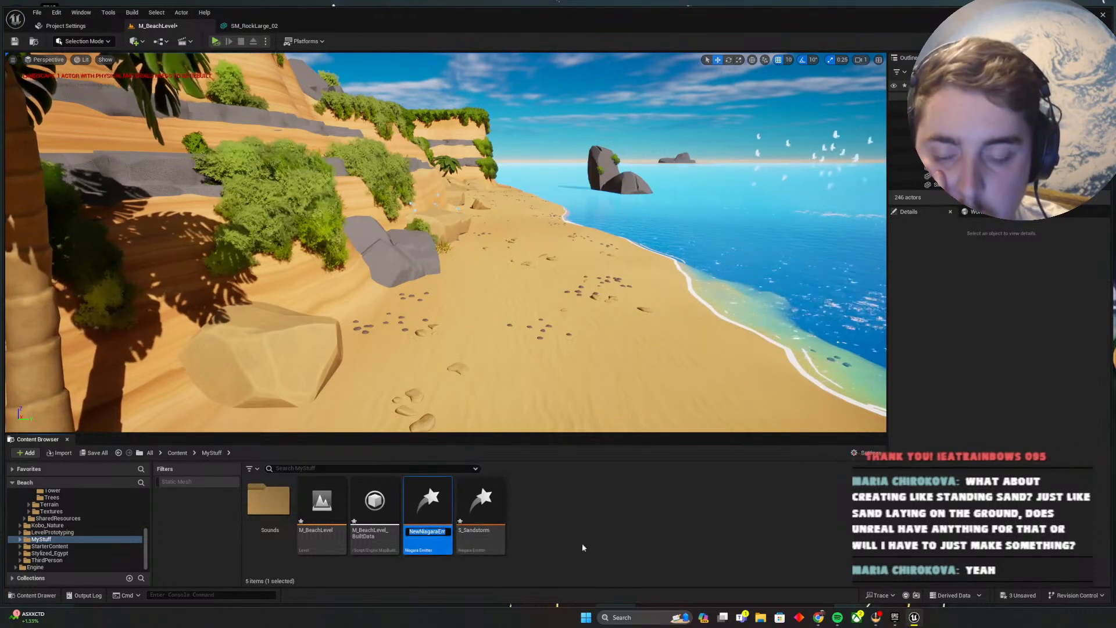
{"action": "double_click", "coordinate": [427, 501]}
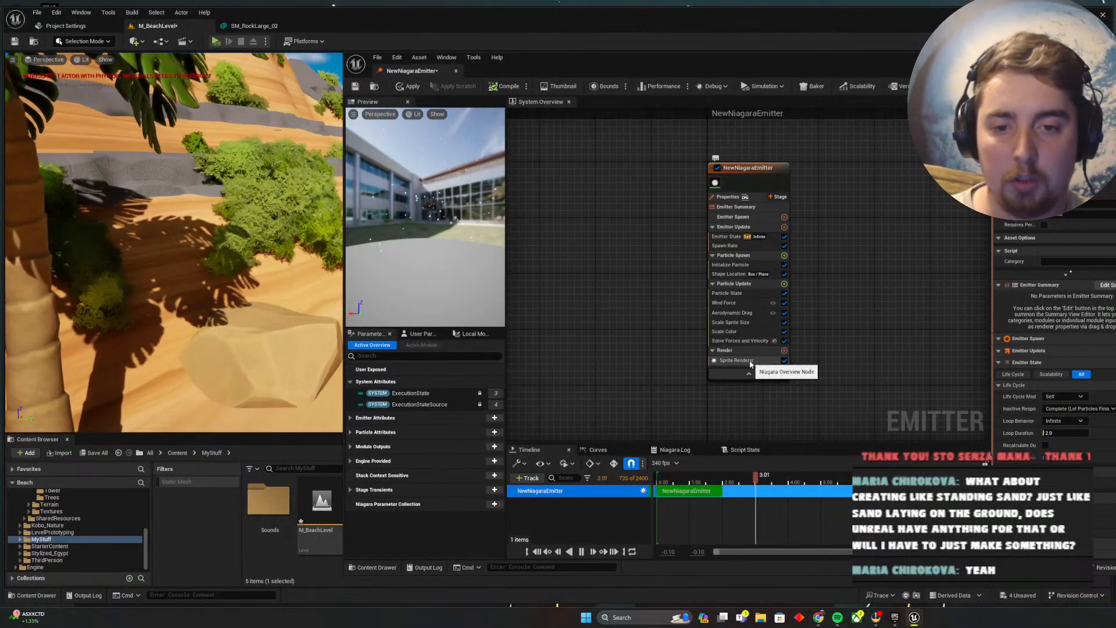
Look through the new emitter's modules and set the Initialize Particle uniform sprite size range to 3 minimum and 40 maximum
{"action": "left_click", "coordinate": [742, 325]}
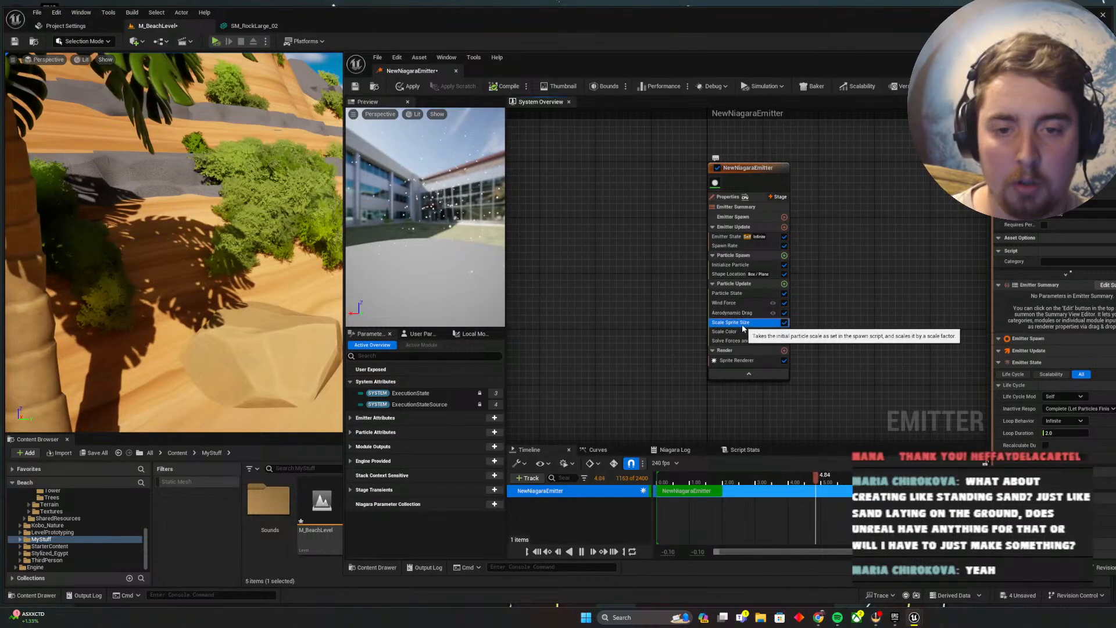
{"action": "left_click", "coordinate": [745, 324]}
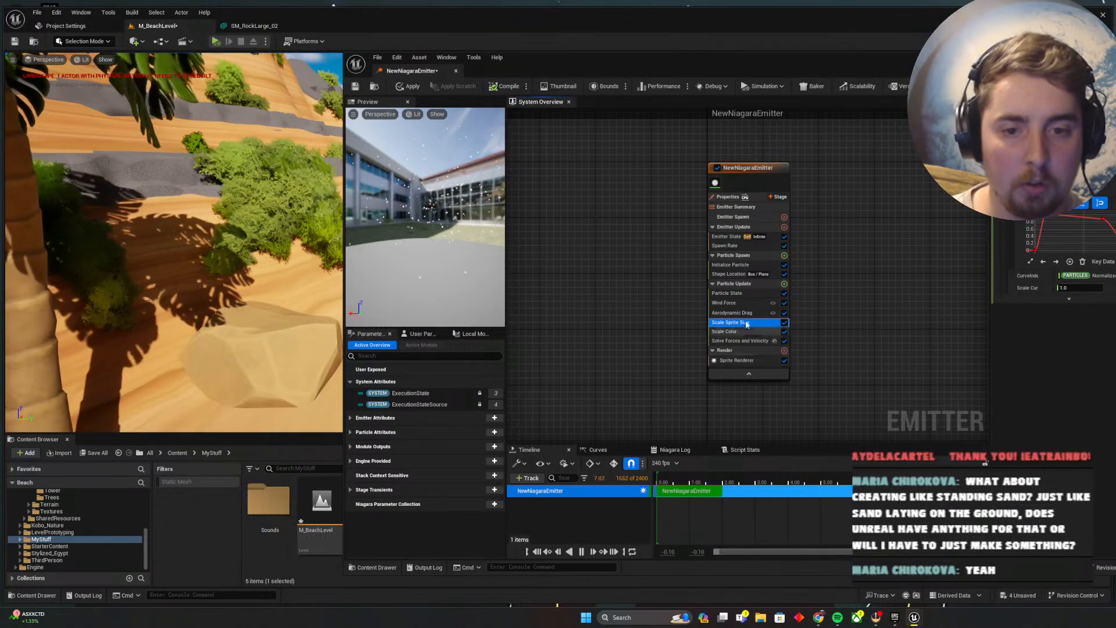
{"action": "left_click", "coordinate": [771, 295]}
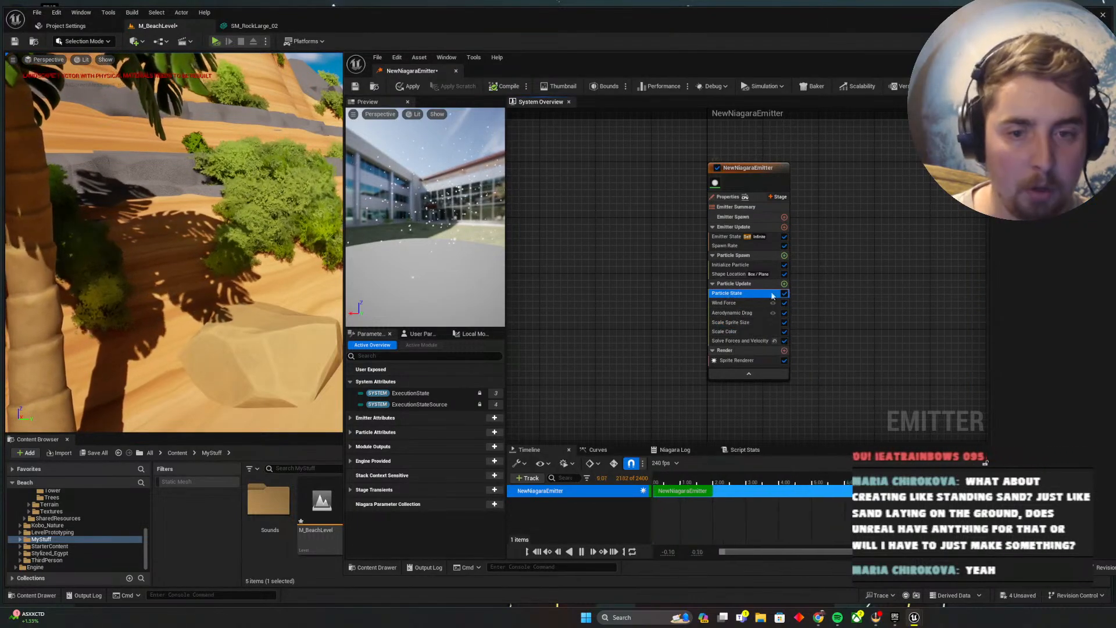
{"action": "left_click", "coordinate": [729, 274]}
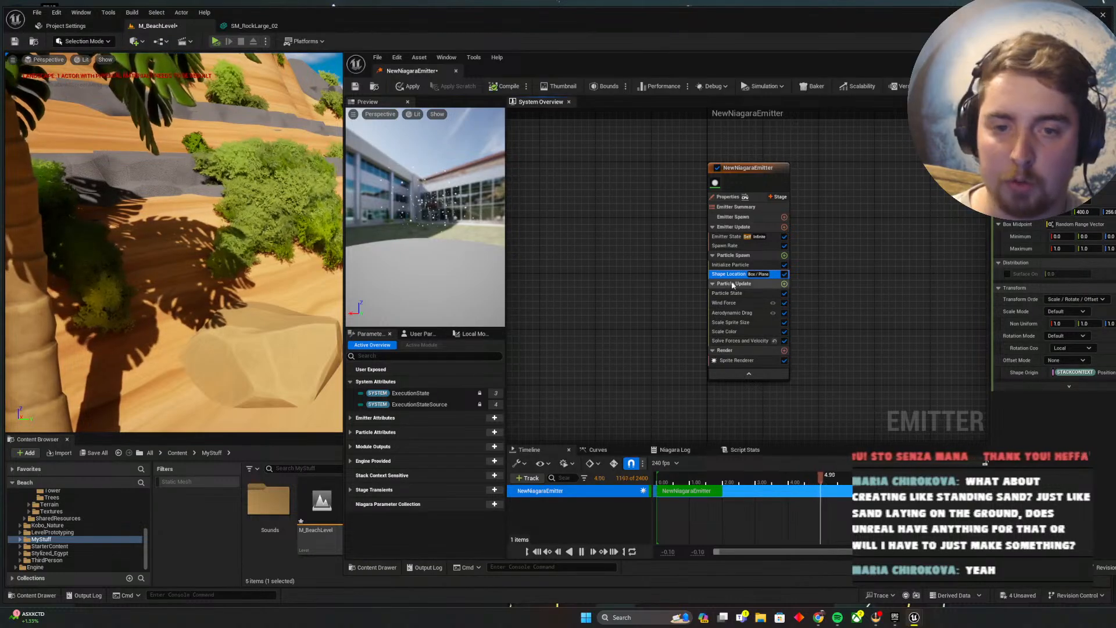
{"action": "left_click", "coordinate": [730, 264]}
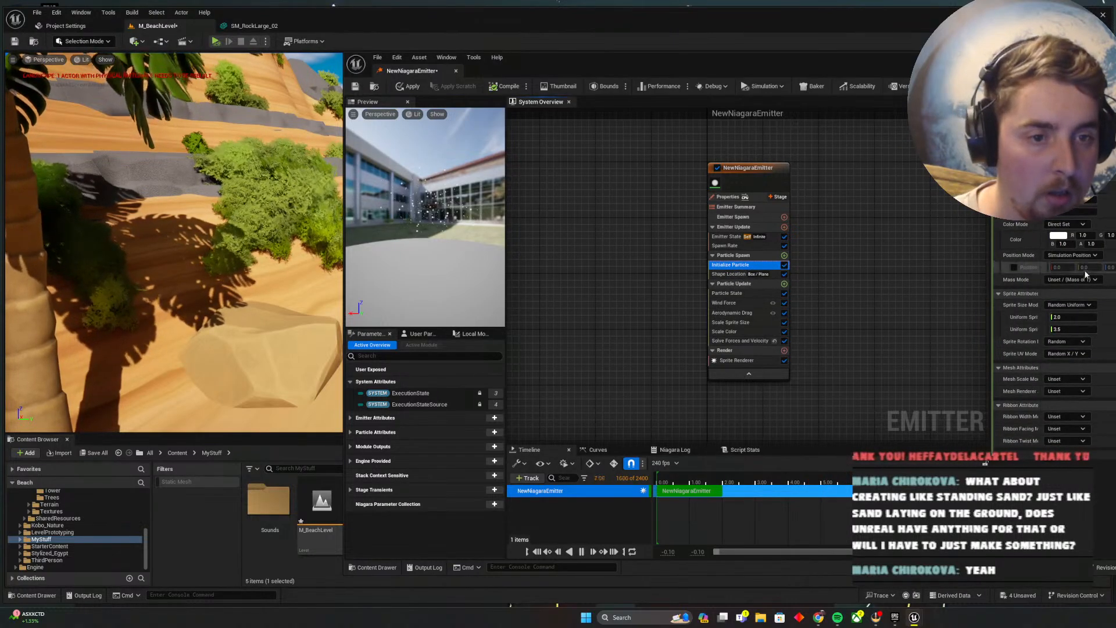
{"action": "left_click", "coordinate": [1087, 319]}
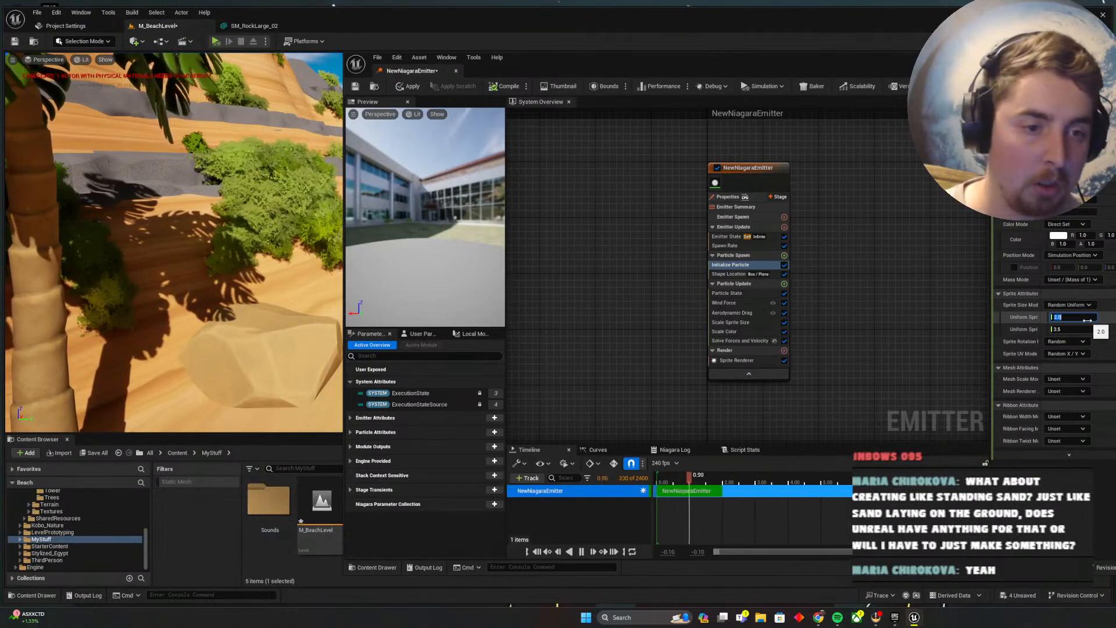
{"action": "type", "text": "3"}
{"action": "key", "text": "Tab"}
{"action": "type", "text": "40"}
{"action": "key", "text": "Return"}
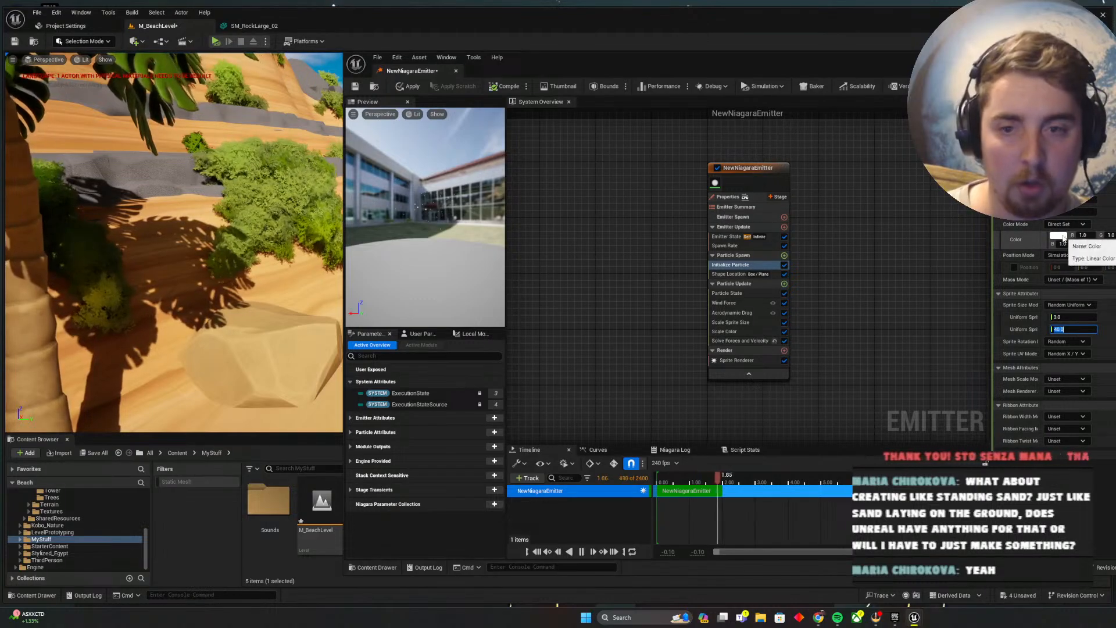
Set the particle color to a sandy tone (red 1.0, green 0.700093, blue 0.397902) and reposition the emitter node in the System Overview
{"action": "left_click", "coordinate": [1063, 237]}
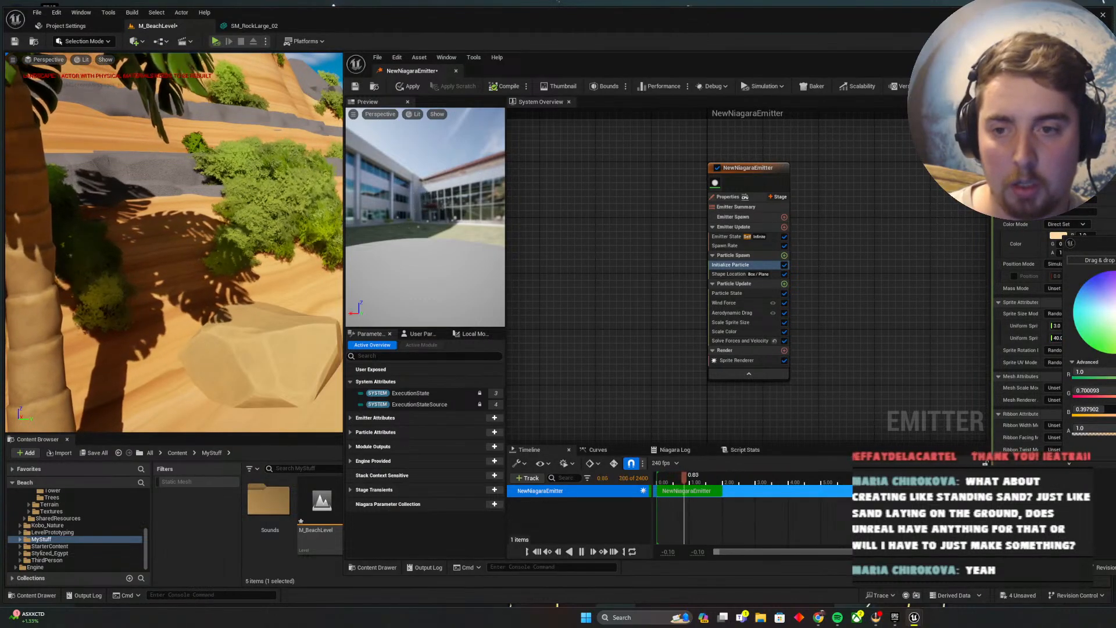
{"action": "key", "text": "Return"}
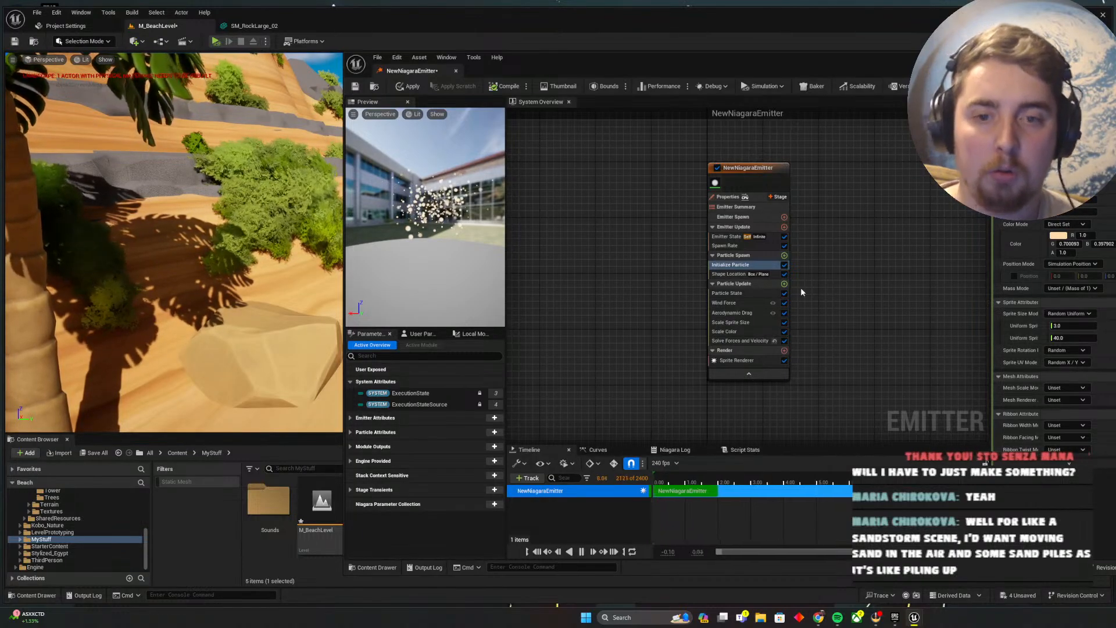
{"action": "left_click_drag", "start_coordinate": [755, 169], "coordinate": [651, 166]}
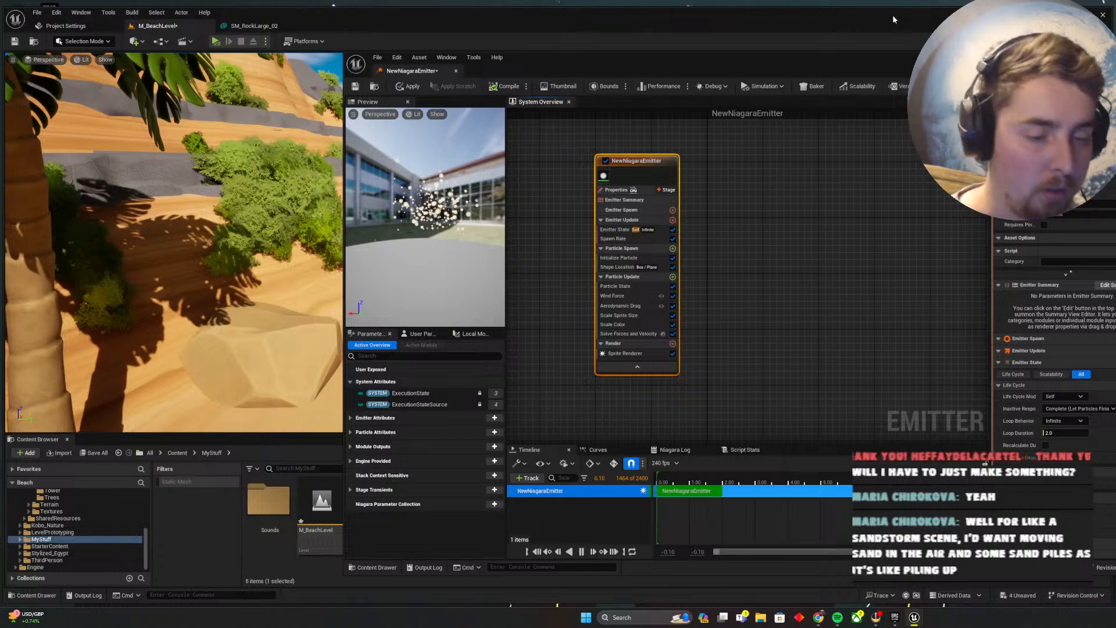
Close the new Niagara emitter's editor without applying the changes to the original emitter, and check the output log
{"action": "left_click", "coordinate": [471, 86]}
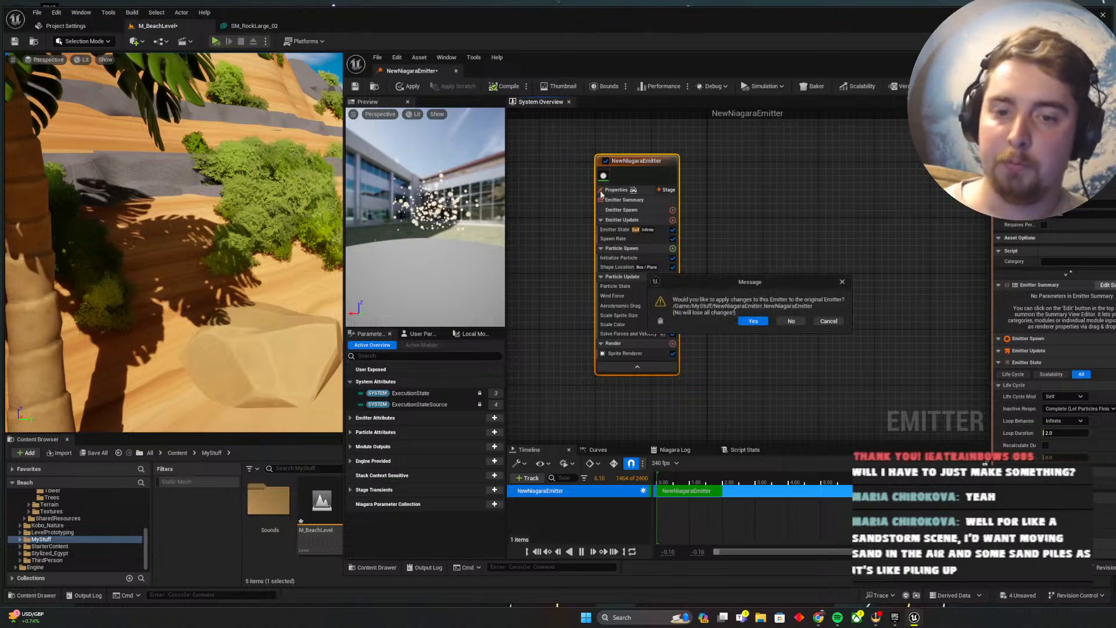
{"action": "left_click", "coordinate": [793, 321]}
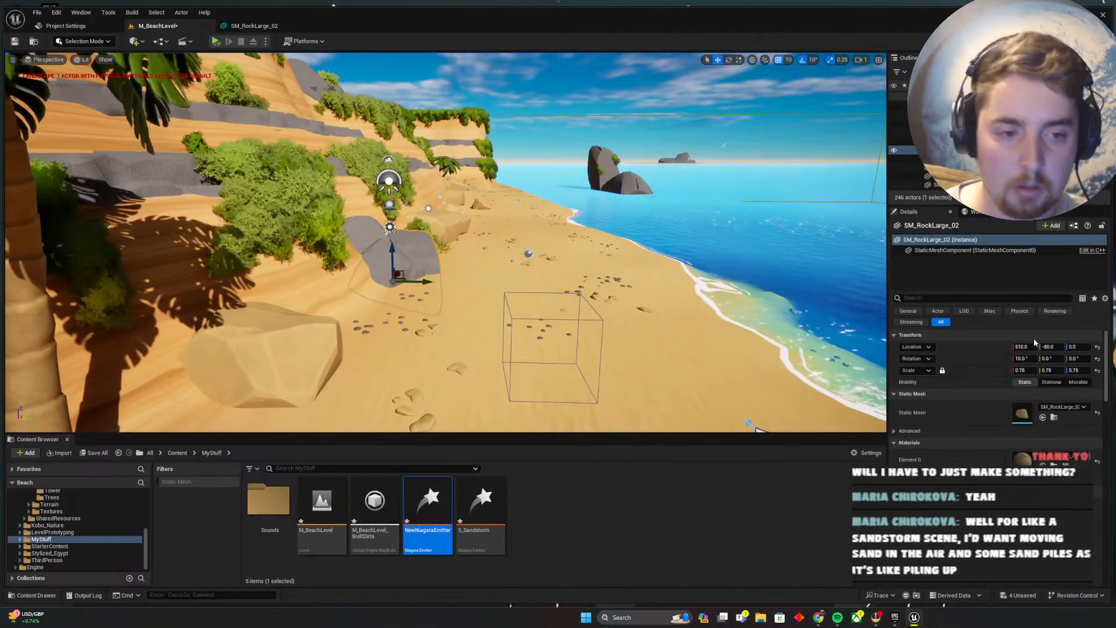
{"action": "left_click", "coordinate": [82, 595]}
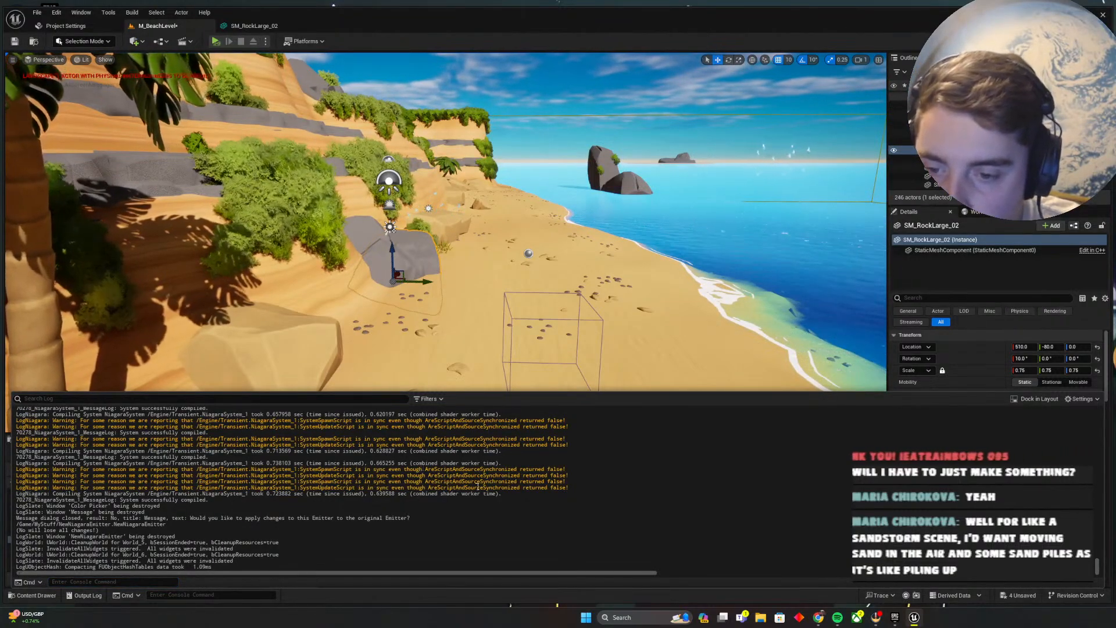
{"action": "scroll", "coordinate": [477, 486], "scroll_direction": "up", "scroll_amount": 2}
{"action": "left_click", "coordinate": [488, 337]}
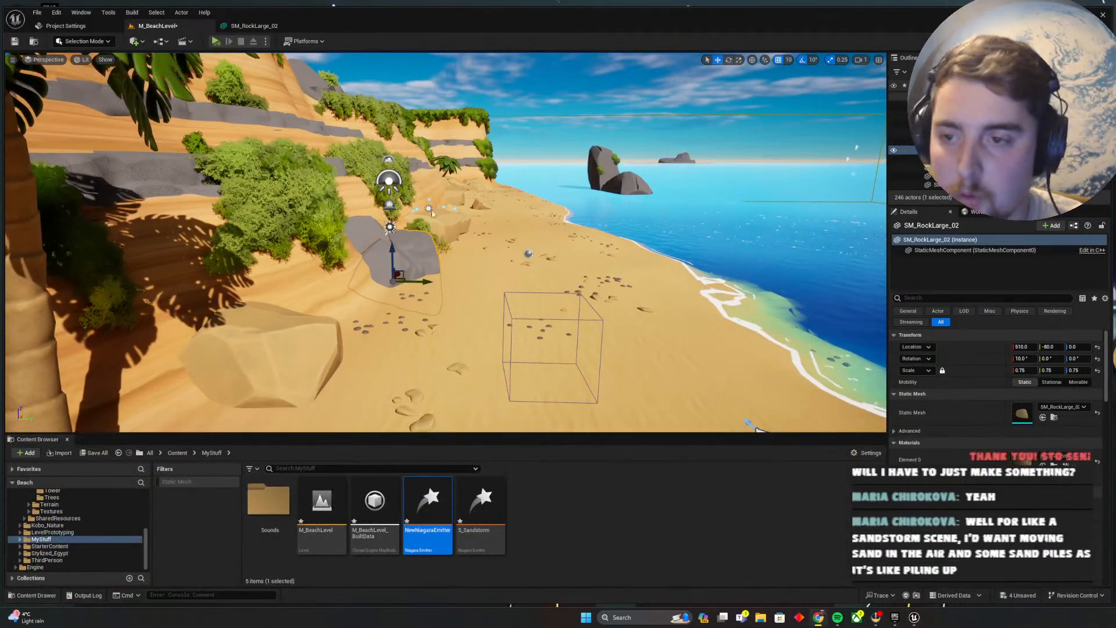
Switch to the Chrome browser and search Google in a new tab for "uv on assets losing their material ue5"
{"action": "key", "text": "alt+Tab"}
{"action": "left_click", "coordinate": [235, 16]}
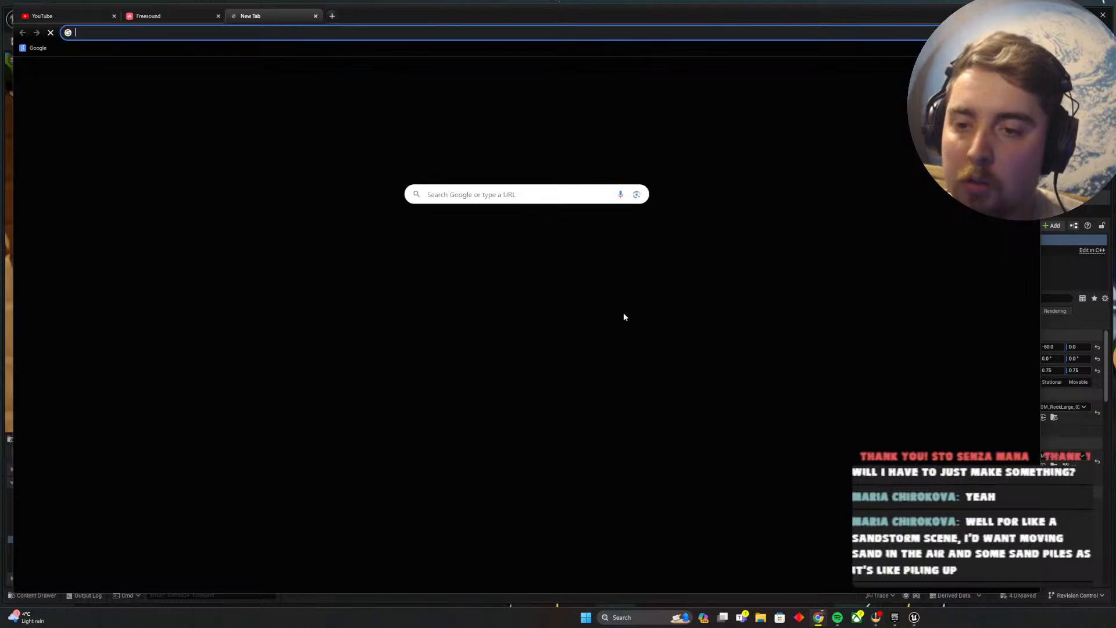
{"action": "left_click", "coordinate": [562, 195]}
{"action": "type", "text": "uv "}
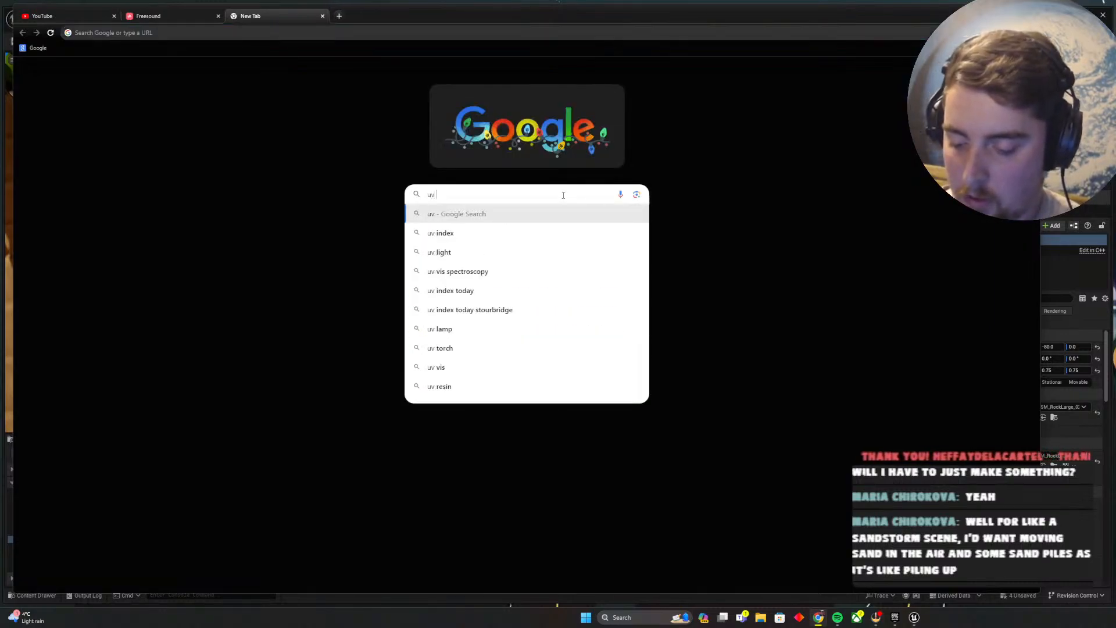
{"action": "type", "text": "on assets"}
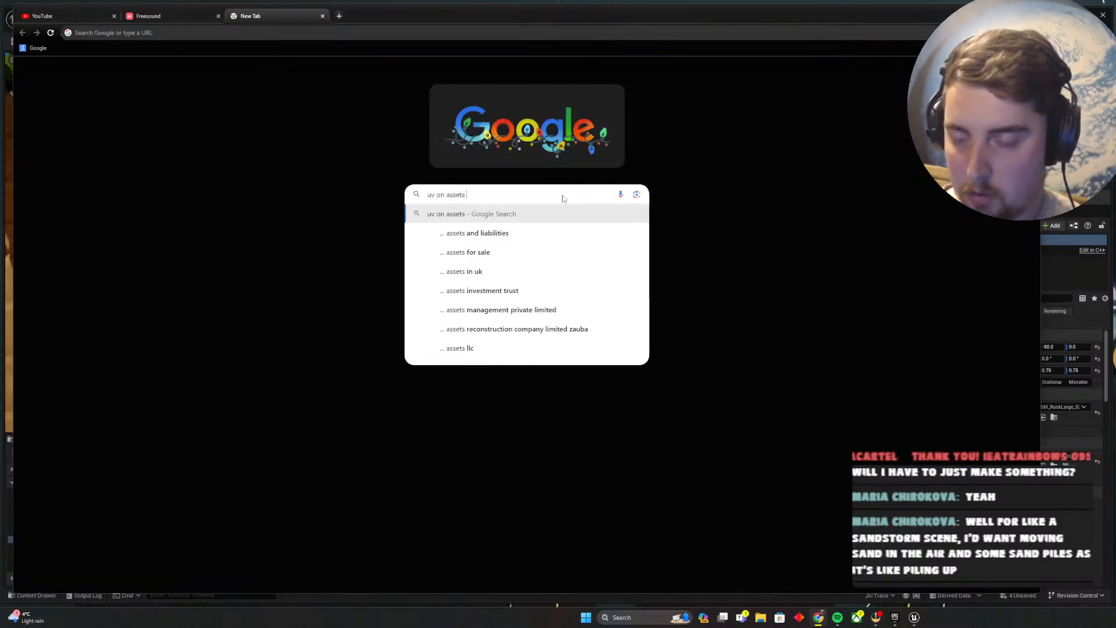
{"action": "type", "text": " losing th"}
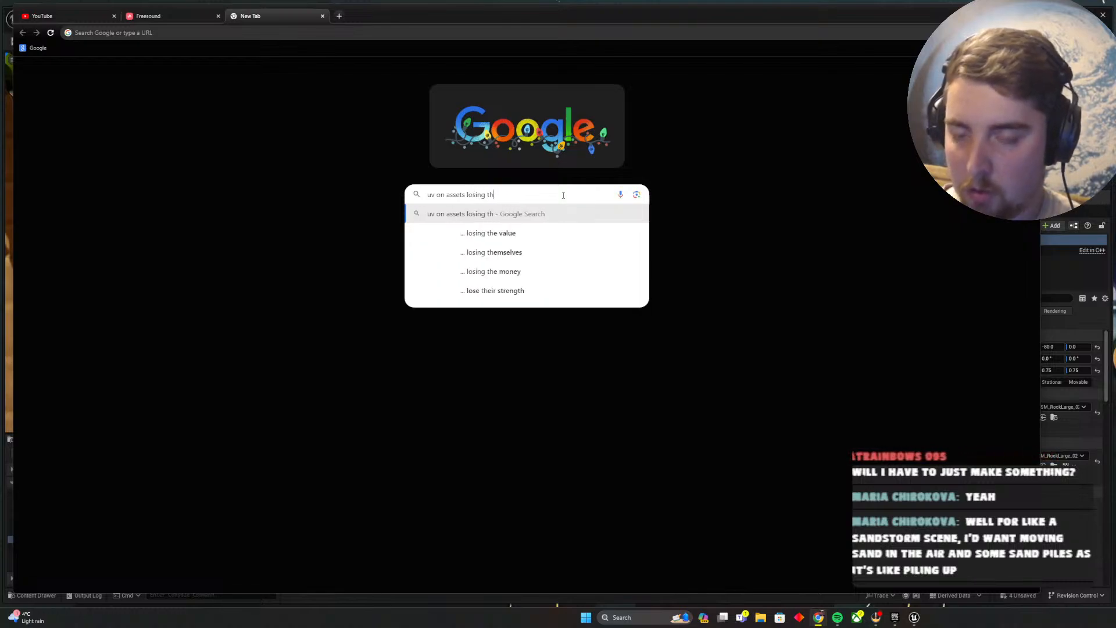
{"action": "type", "text": "eir ma"}
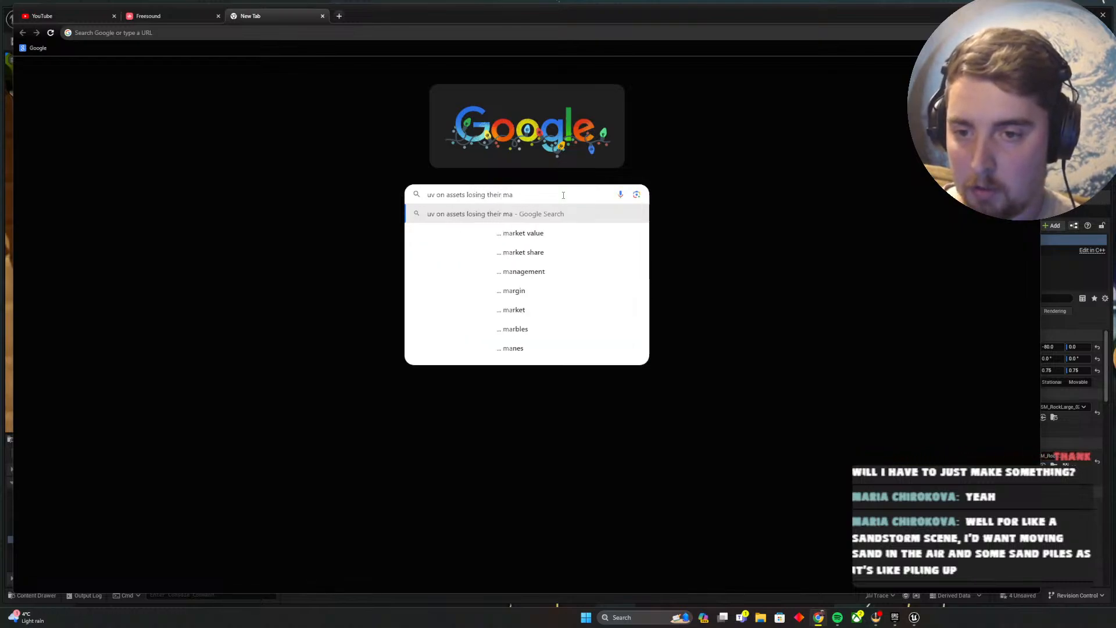
{"action": "type", "text": "terial ue5"}
{"action": "key", "text": "Return"}
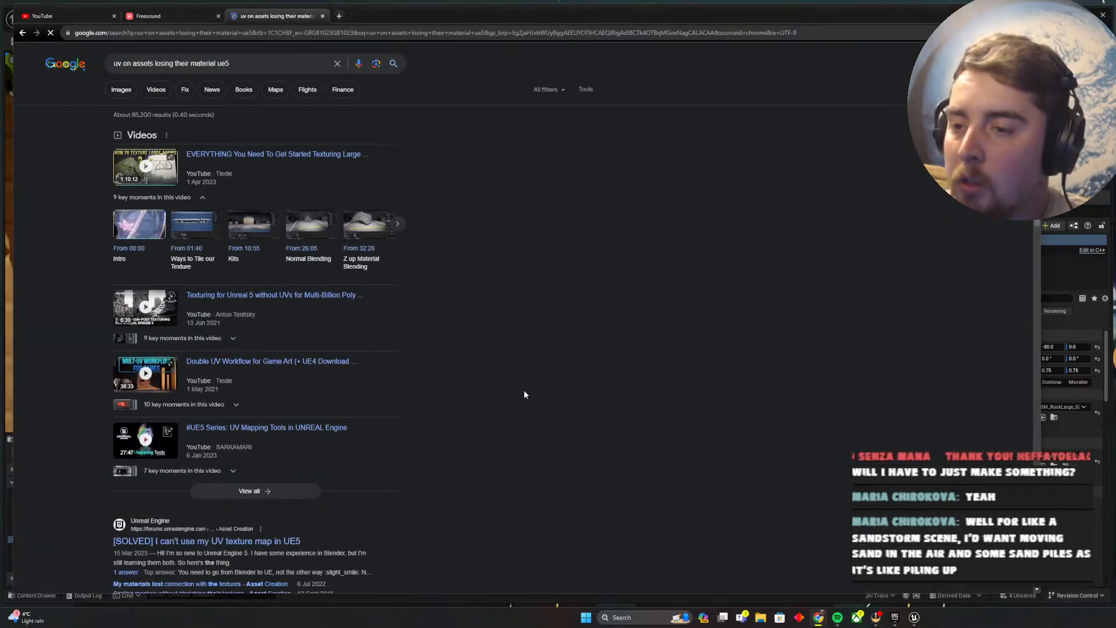
Open the forum result "[SOLVED] I can't use my UV texture map in UE5" and read the replies about checking UV channels
{"action": "scroll", "coordinate": [524, 394], "scroll_direction": "down", "scroll_amount": 3}
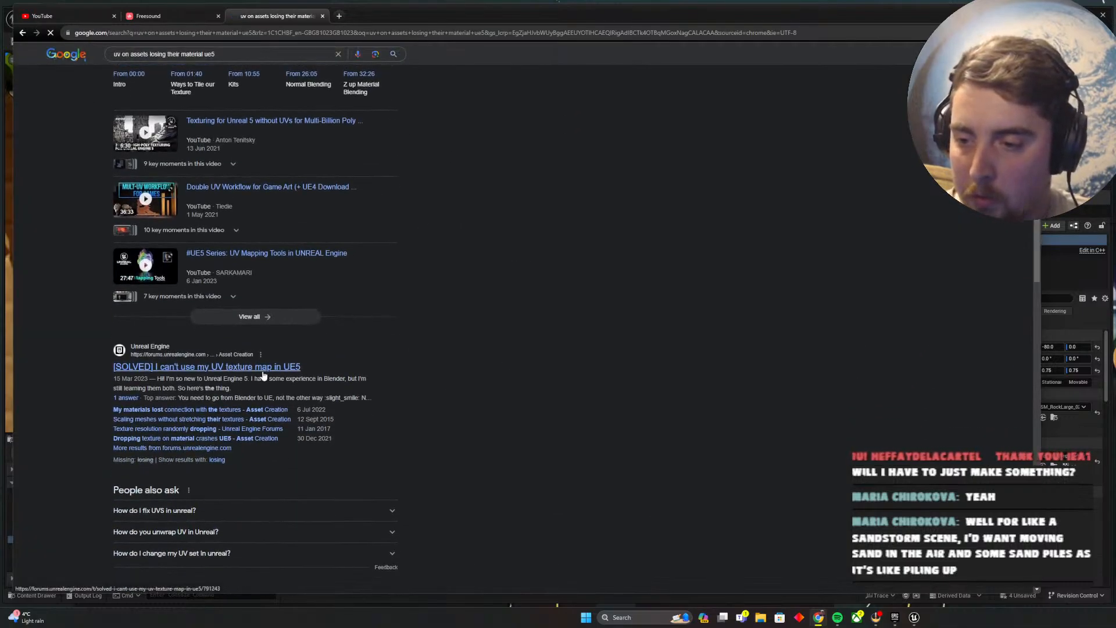
{"action": "left_click", "coordinate": [263, 372]}
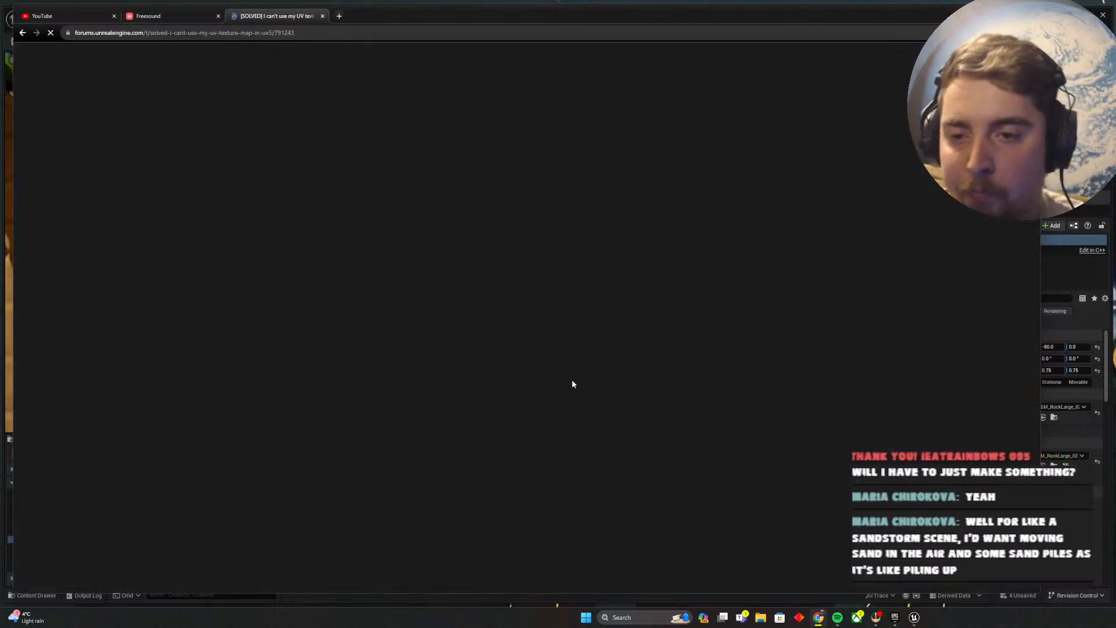
{"action": "scroll", "coordinate": [577, 369], "scroll_direction": "down", "scroll_amount": 5}
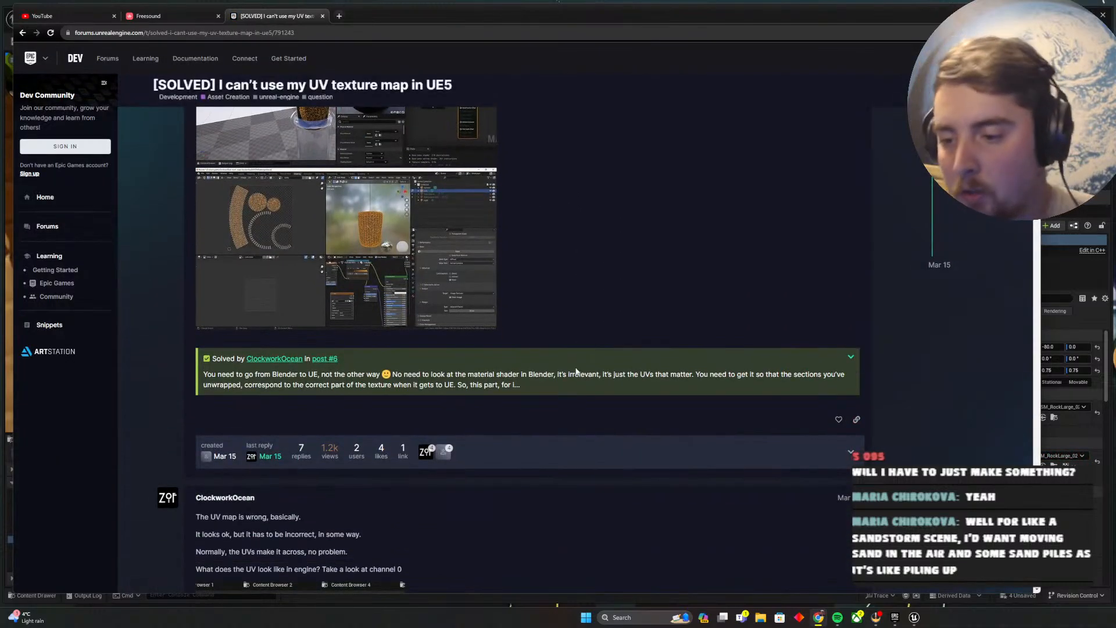
{"action": "scroll", "coordinate": [576, 372], "scroll_direction": "down", "scroll_amount": 6}
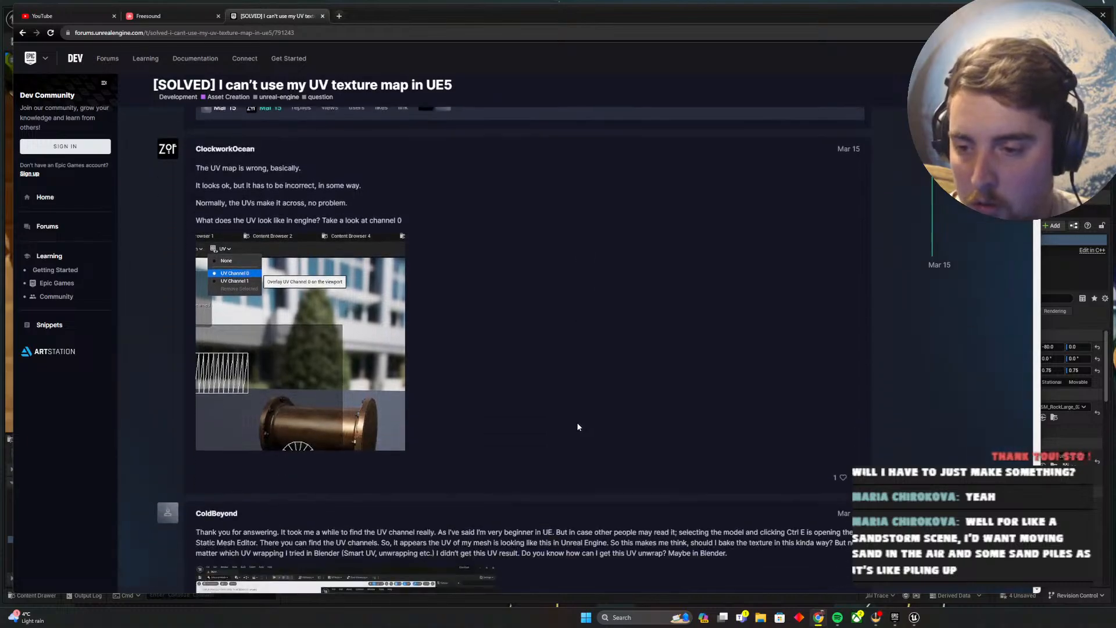
{"action": "scroll", "coordinate": [578, 426], "scroll_direction": "down", "scroll_amount": 4}
{"action": "scroll", "coordinate": [616, 359], "scroll_direction": "up", "scroll_amount": 4}
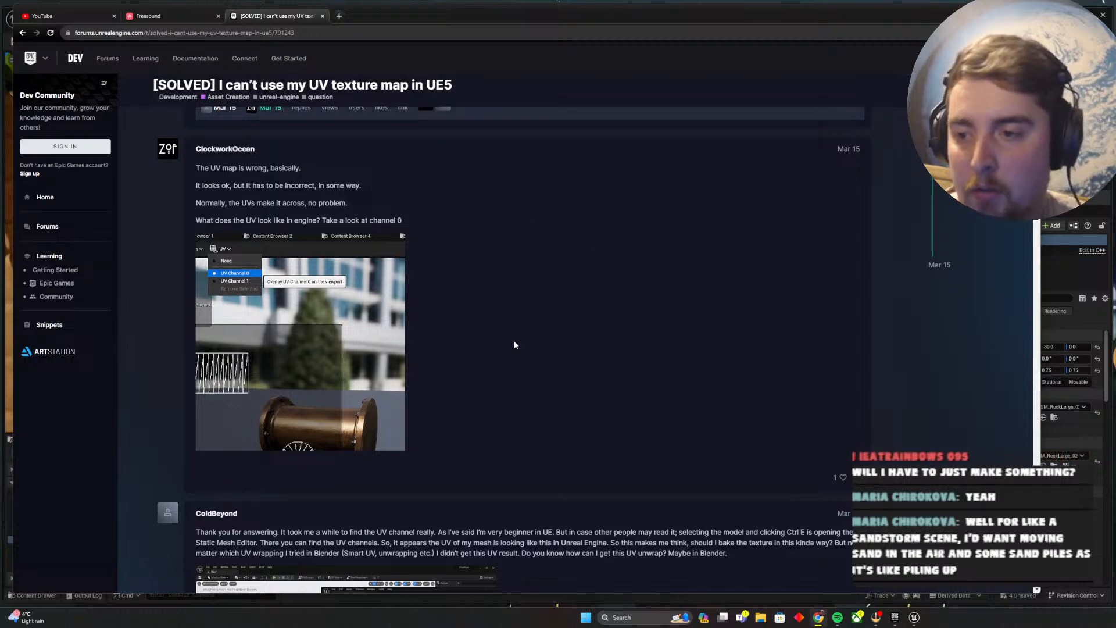
{"action": "scroll", "coordinate": [514, 344], "scroll_direction": "up", "scroll_amount": 4}
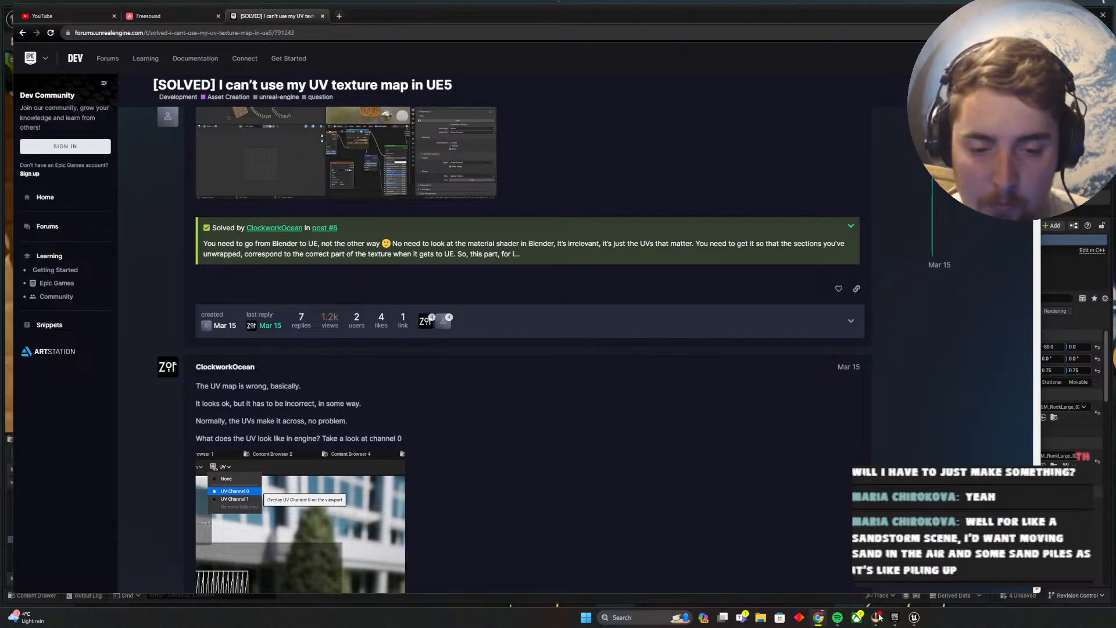
Switch back to Unreal Editor and overlay UV Channel 0 on the SM_RockLarge_02 mesh for inspection
{"action": "left_click", "coordinate": [913, 621]}
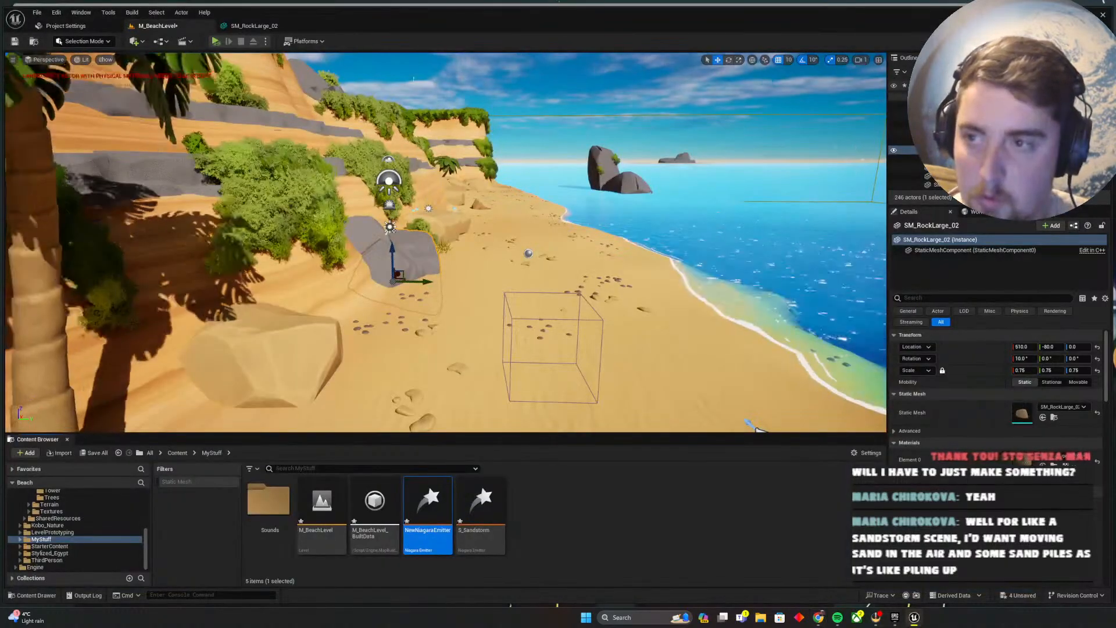
{"action": "left_click", "coordinate": [260, 27]}
{"action": "left_click", "coordinate": [200, 41]}
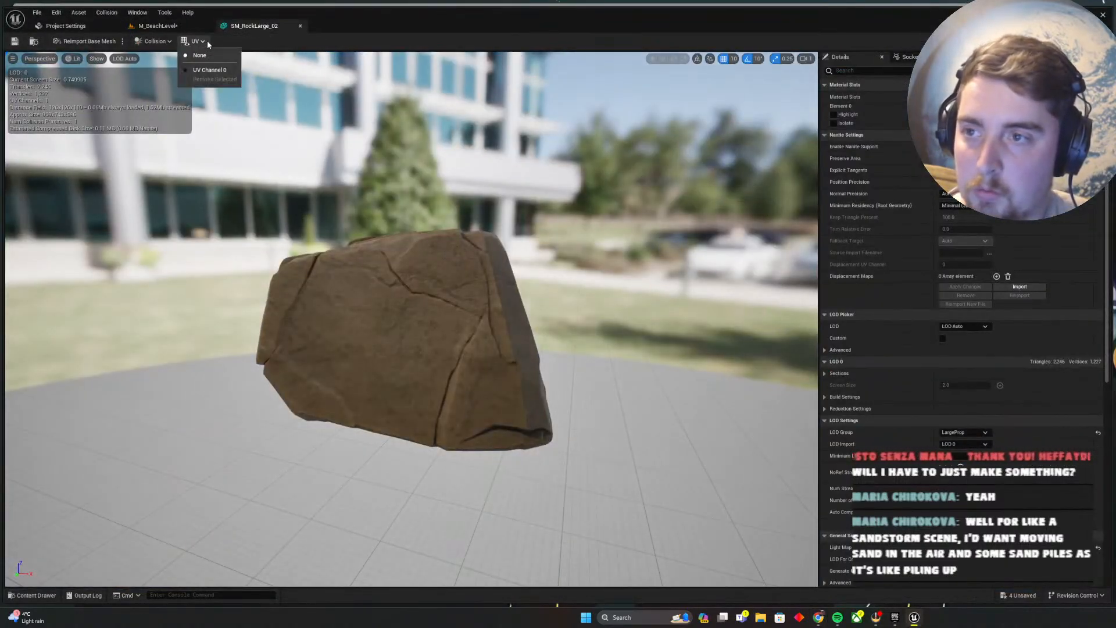
{"action": "left_click", "coordinate": [214, 73]}
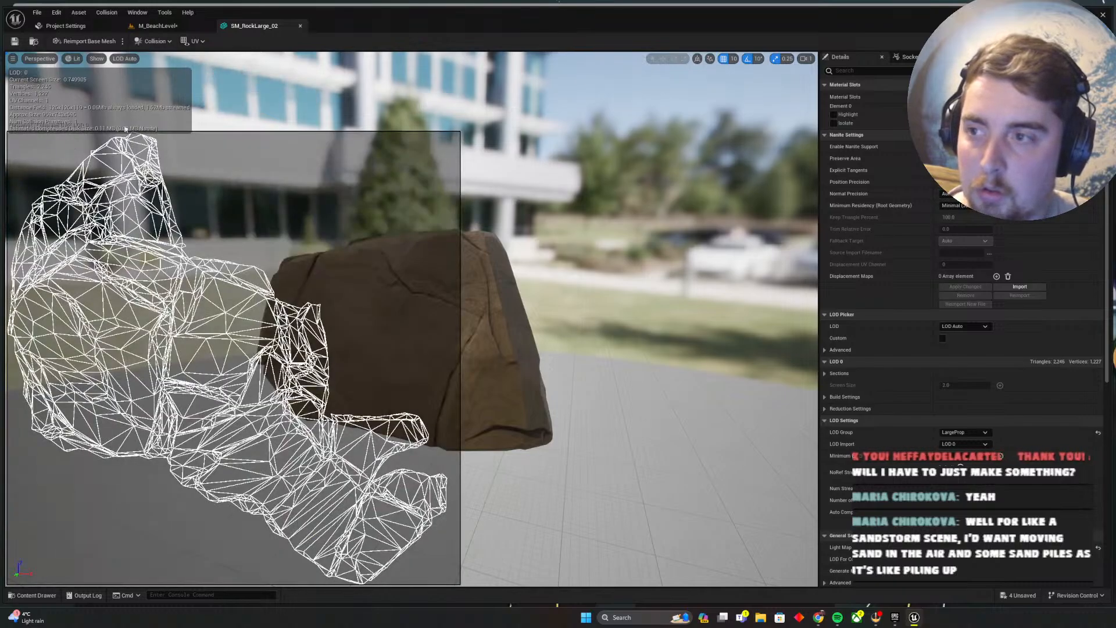
{"action": "scroll", "coordinate": [255, 133], "scroll_direction": "down", "scroll_amount": 2}
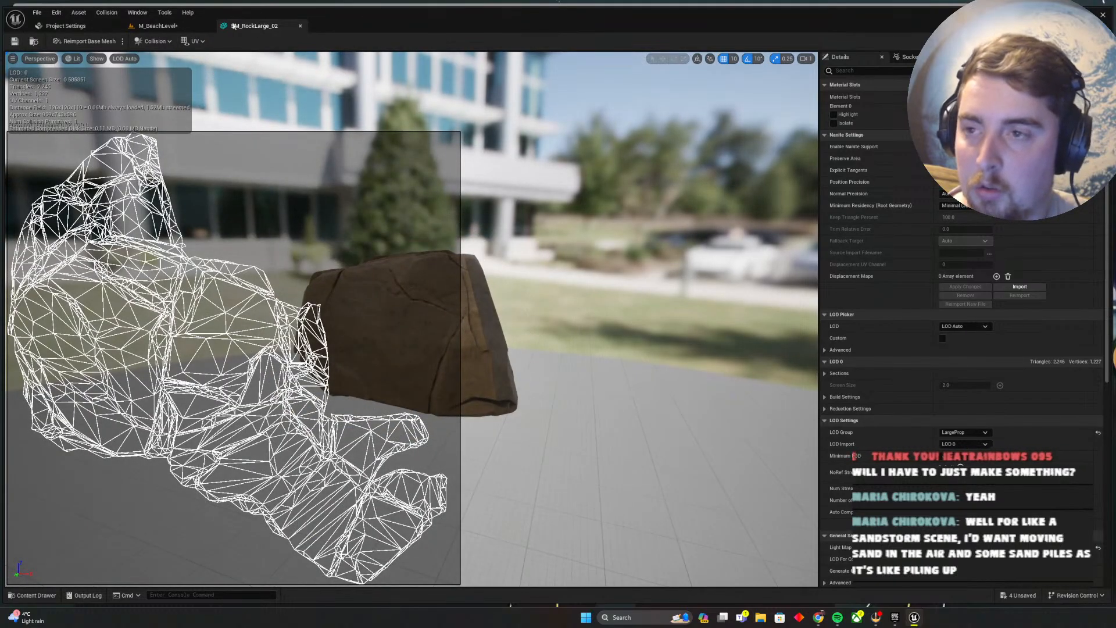
Reread the forum reply on UV channels in the browser, return to M_BeachLevel in Unreal Editor and save the unsaved work
{"action": "left_click", "coordinate": [824, 620]}
{"action": "scroll", "coordinate": [393, 376], "scroll_direction": "down", "scroll_amount": 3}
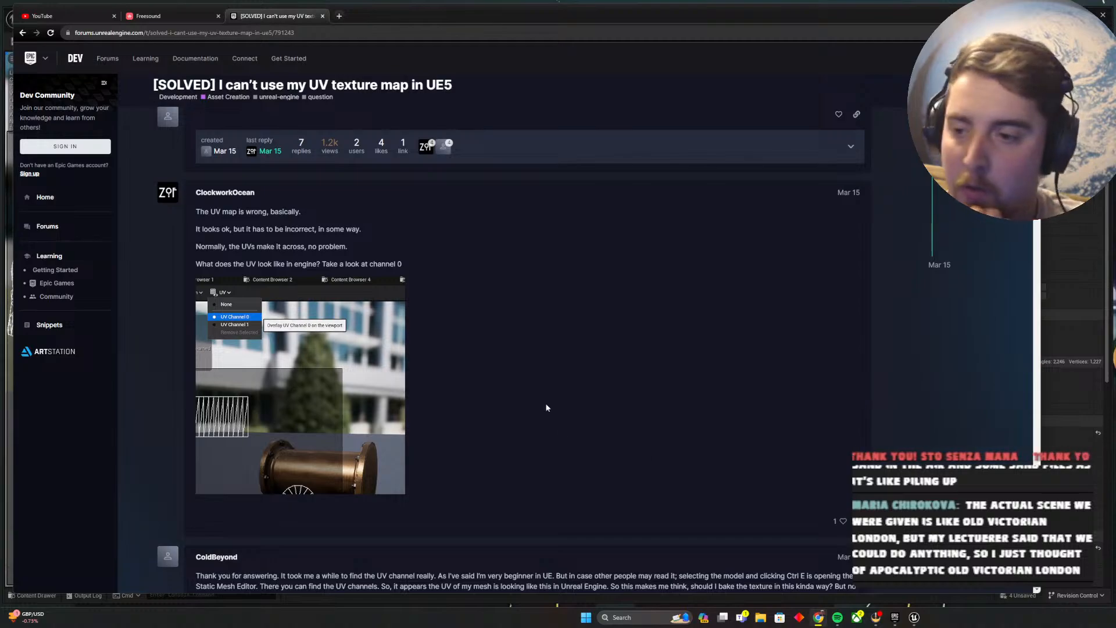
{"action": "left_click", "coordinate": [914, 616]}
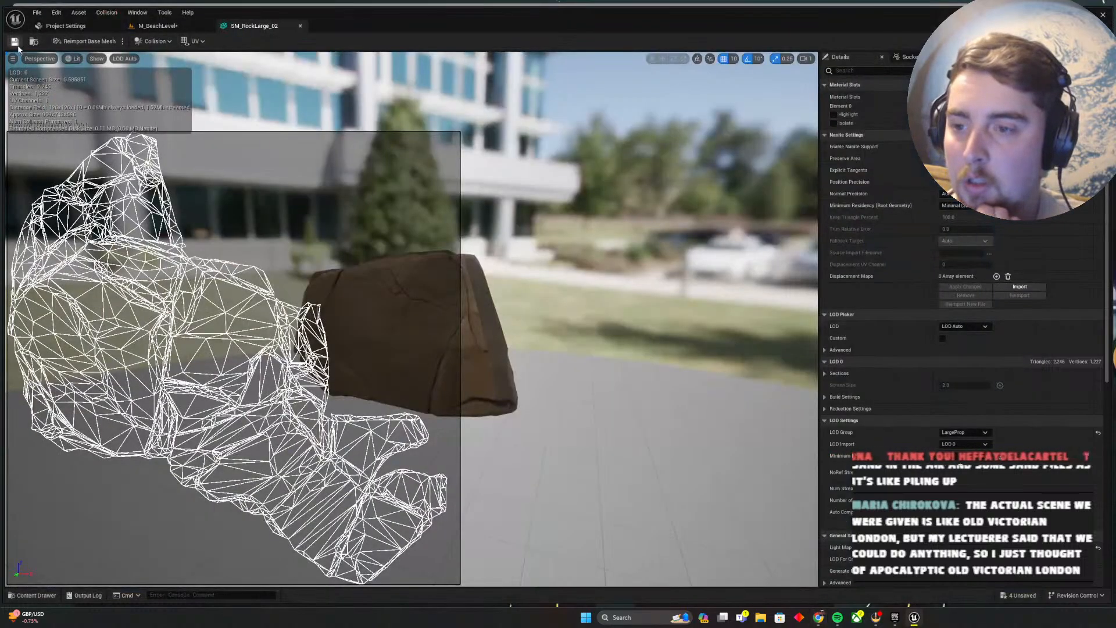
{"action": "left_click", "coordinate": [158, 26]}
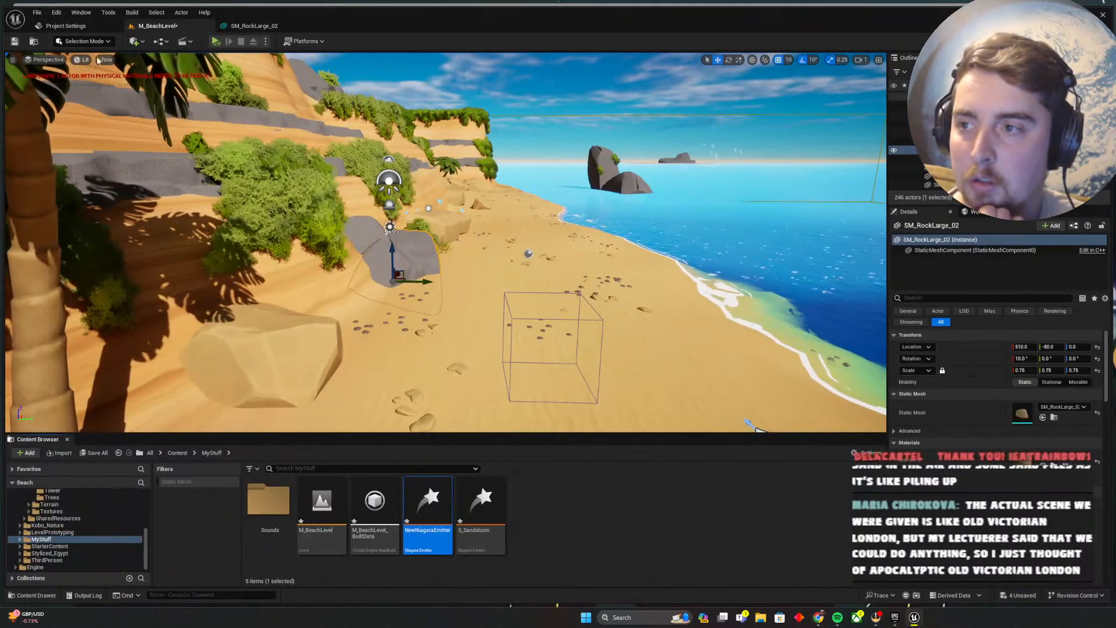
{"action": "key", "text": "ctrl+s"}
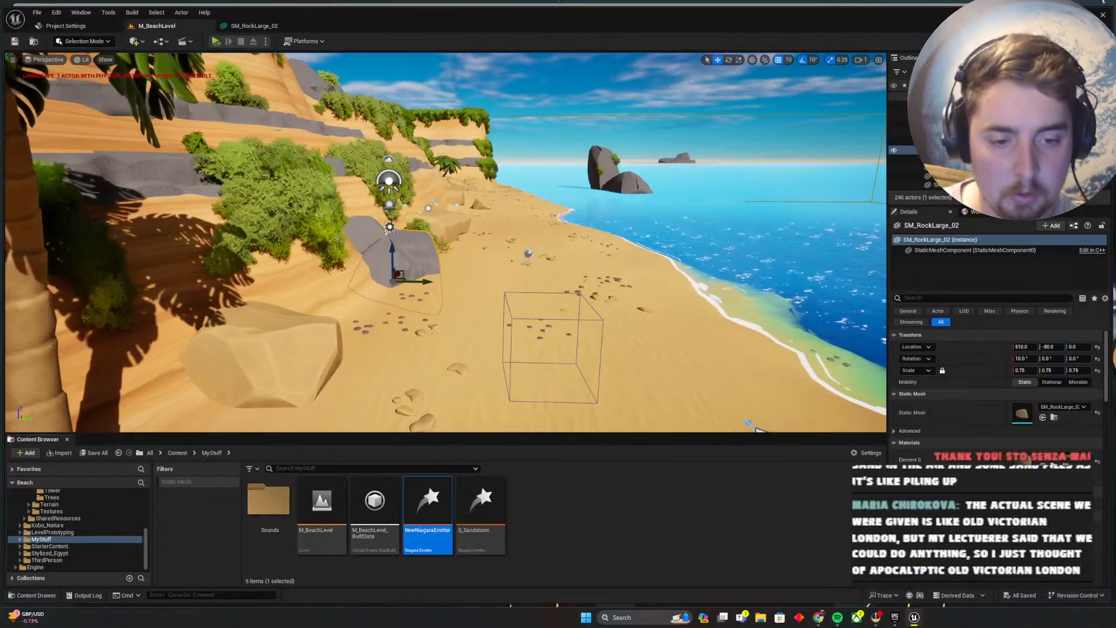
{"action": "scroll", "coordinate": [996, 363], "scroll_direction": "down", "scroll_amount": 2}
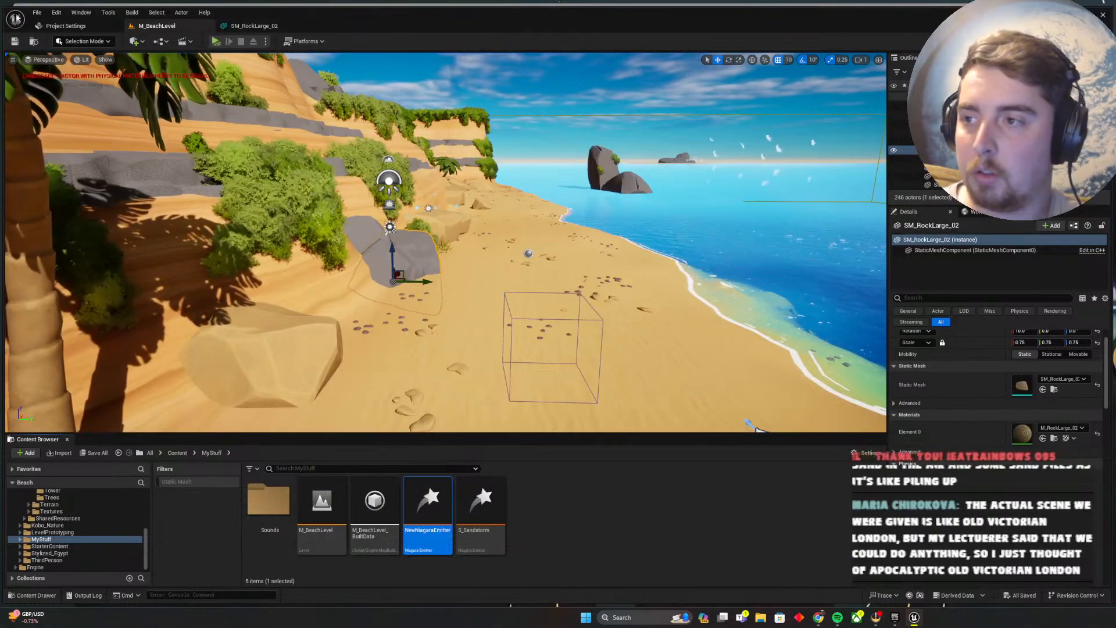
{"action": "left_click", "coordinate": [44, 15]}
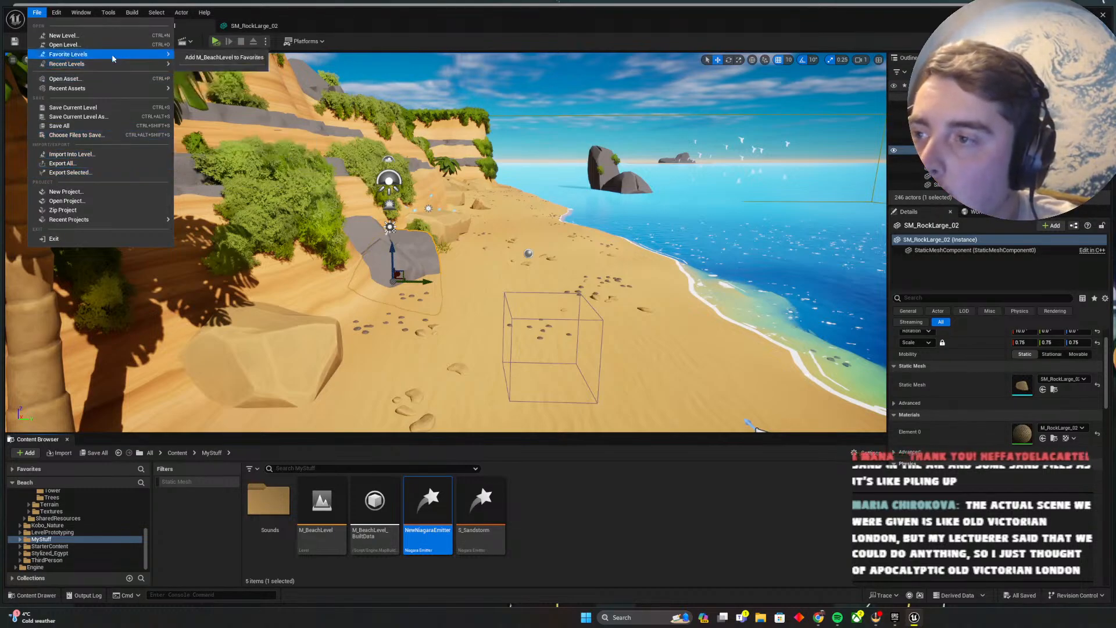
{"action": "mouse_move", "coordinate": [109, 56]}
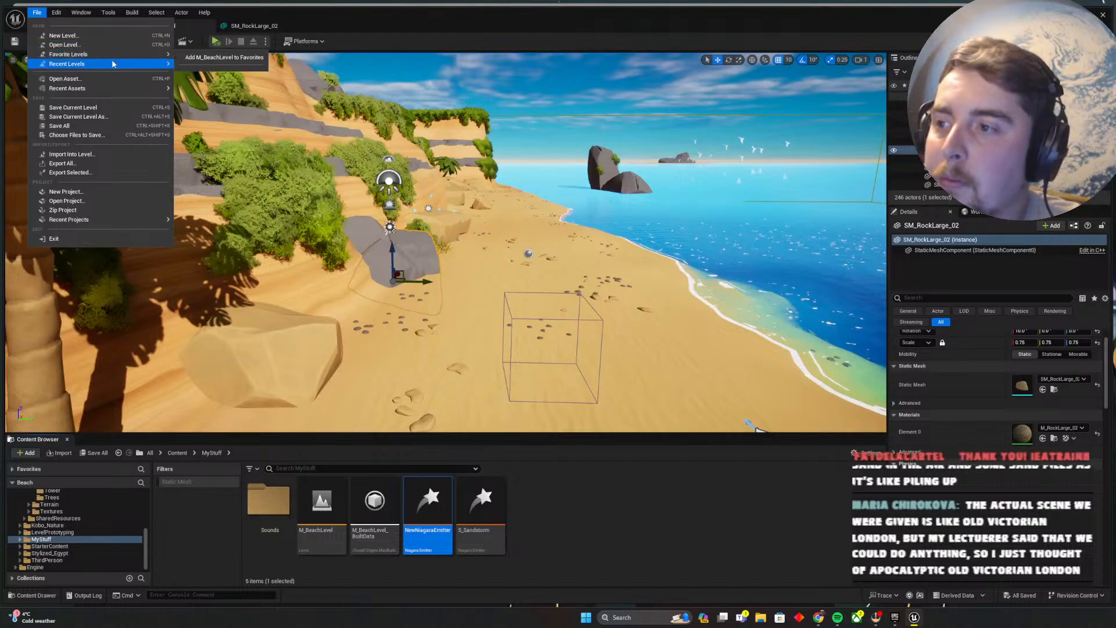
{"action": "left_click", "coordinate": [56, 13]}
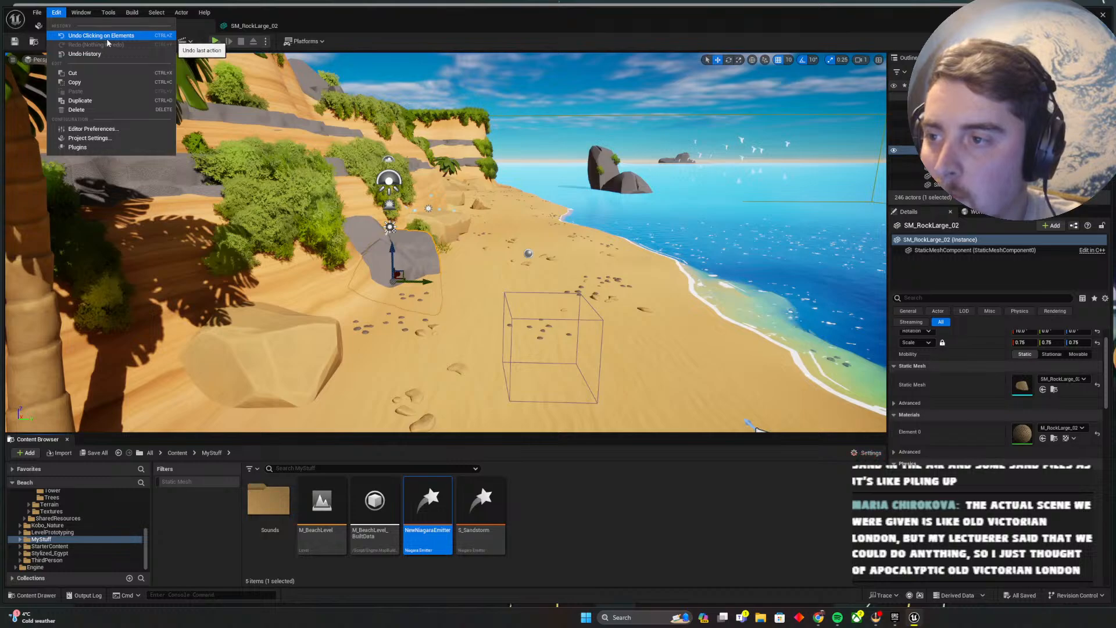
{"action": "left_click", "coordinate": [119, 138]}
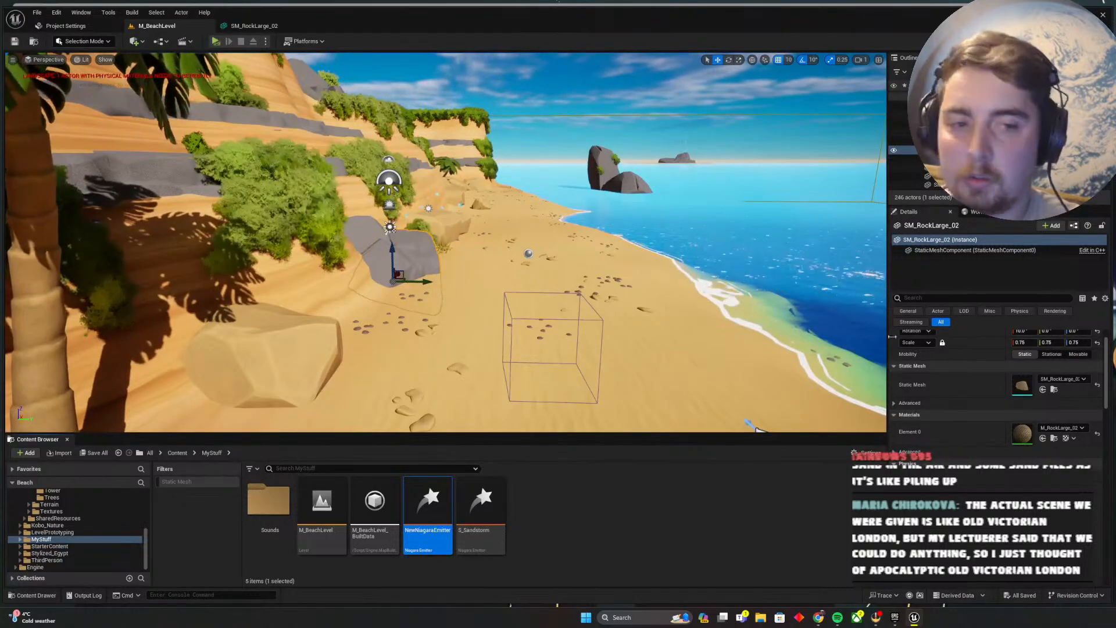
Open the selected rock's static mesh SM_RockLarge_02, reset its LOD Group to None and save the mesh
{"action": "double_click", "coordinate": [1023, 386]}
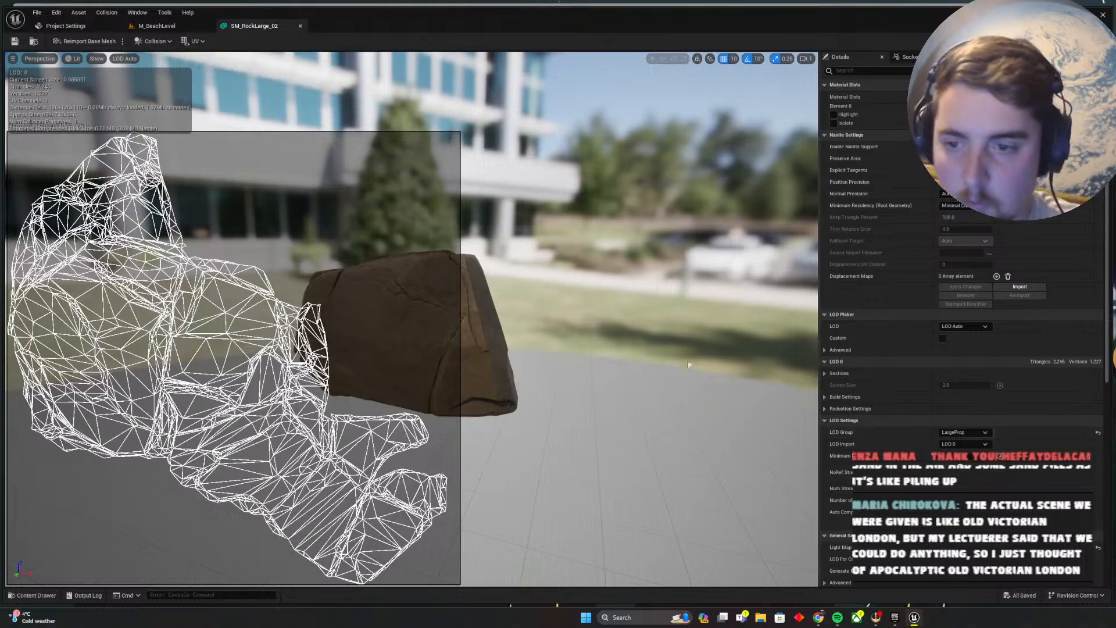
{"action": "left_click", "coordinate": [977, 432]}
{"action": "left_click", "coordinate": [1099, 432]}
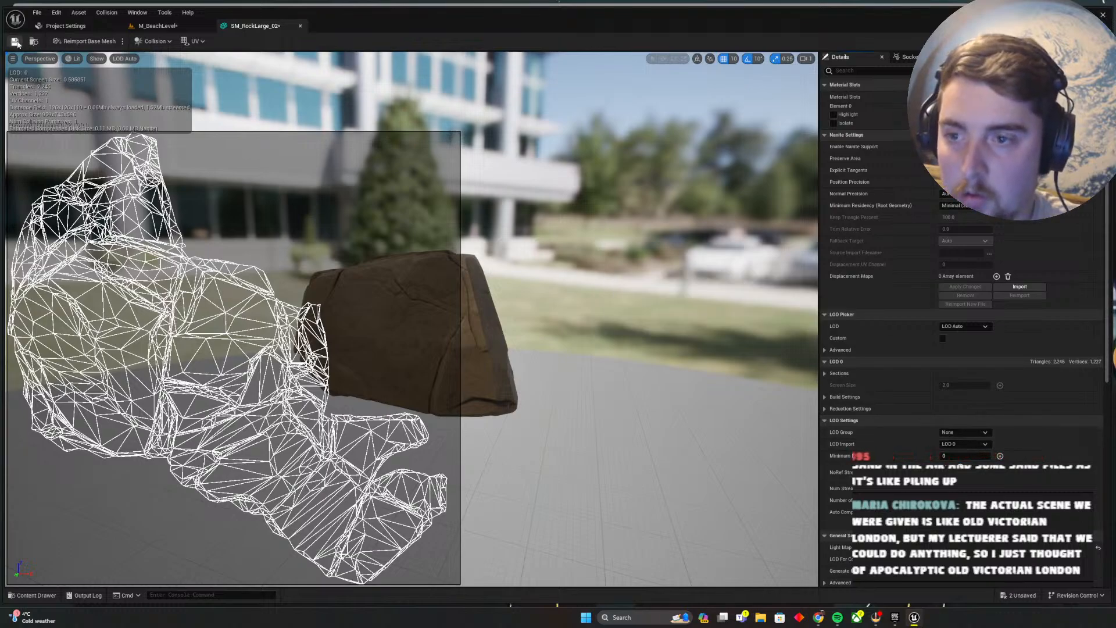
{"action": "key", "text": "ctrl+s"}
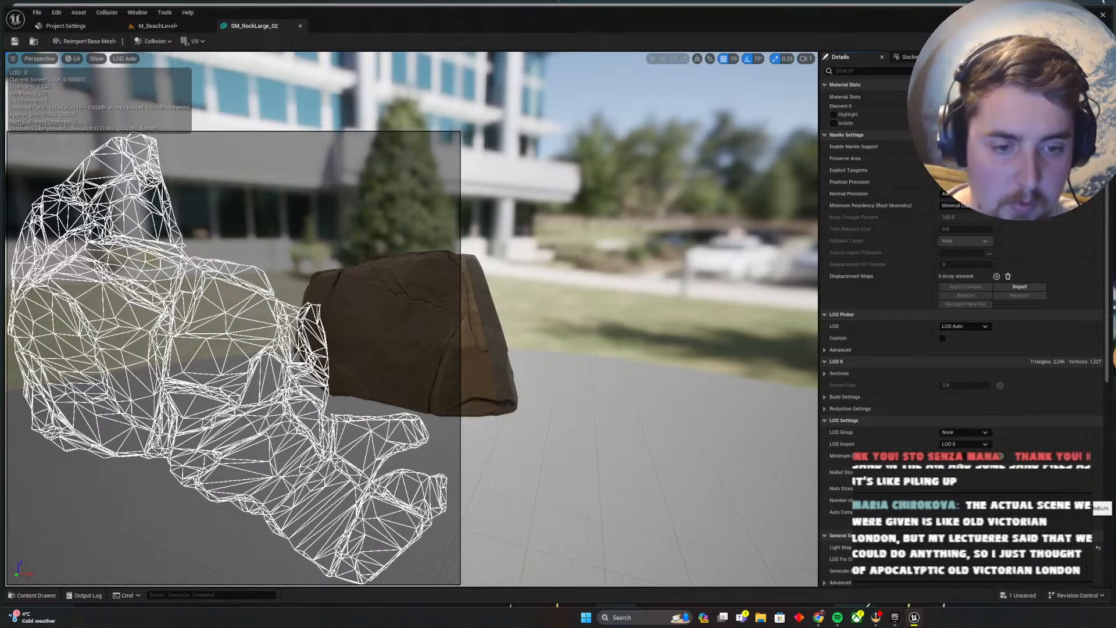
Add an override to the NoRef streaming setting in SM_RockLarge_02's LOD settings and save the mesh again
{"action": "left_click", "coordinate": [1009, 477]}
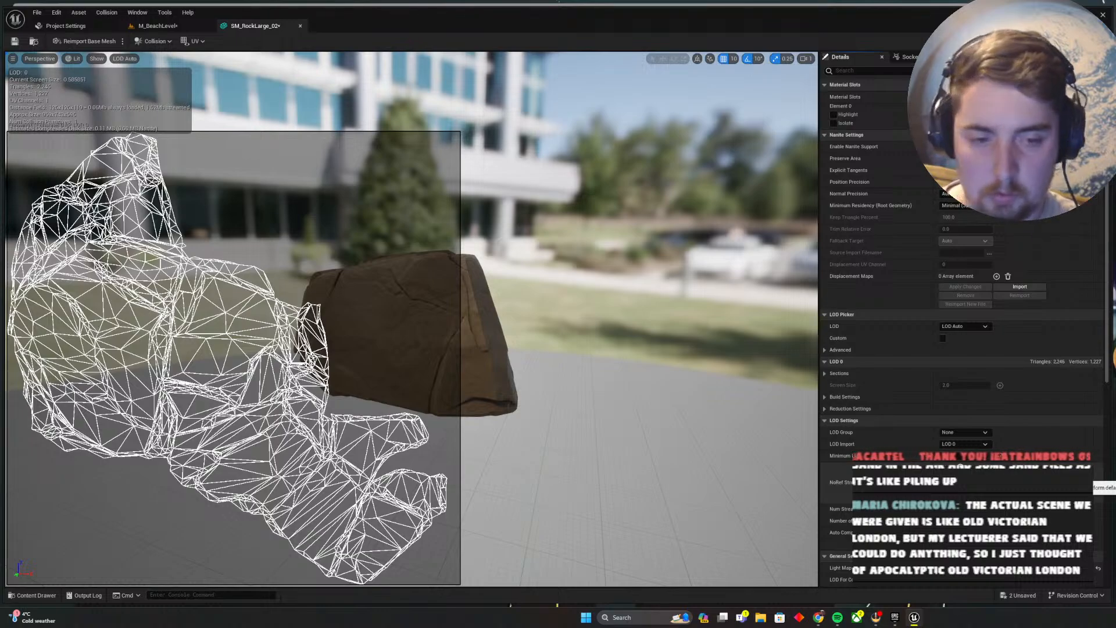
{"action": "key", "text": "ctrl+s"}
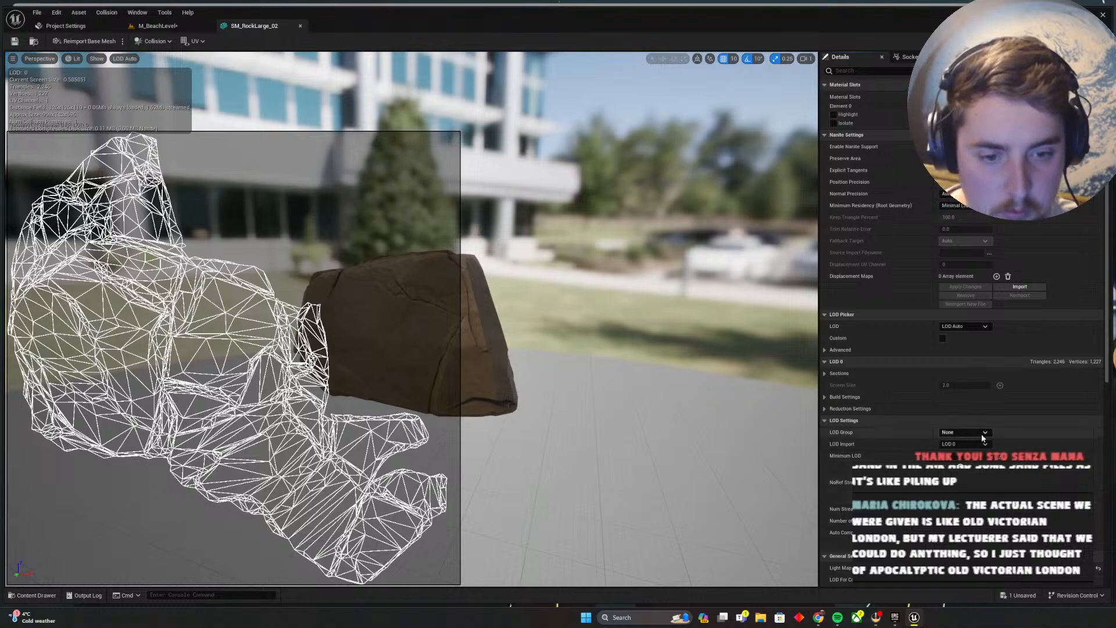
{"action": "left_click", "coordinate": [948, 70]}
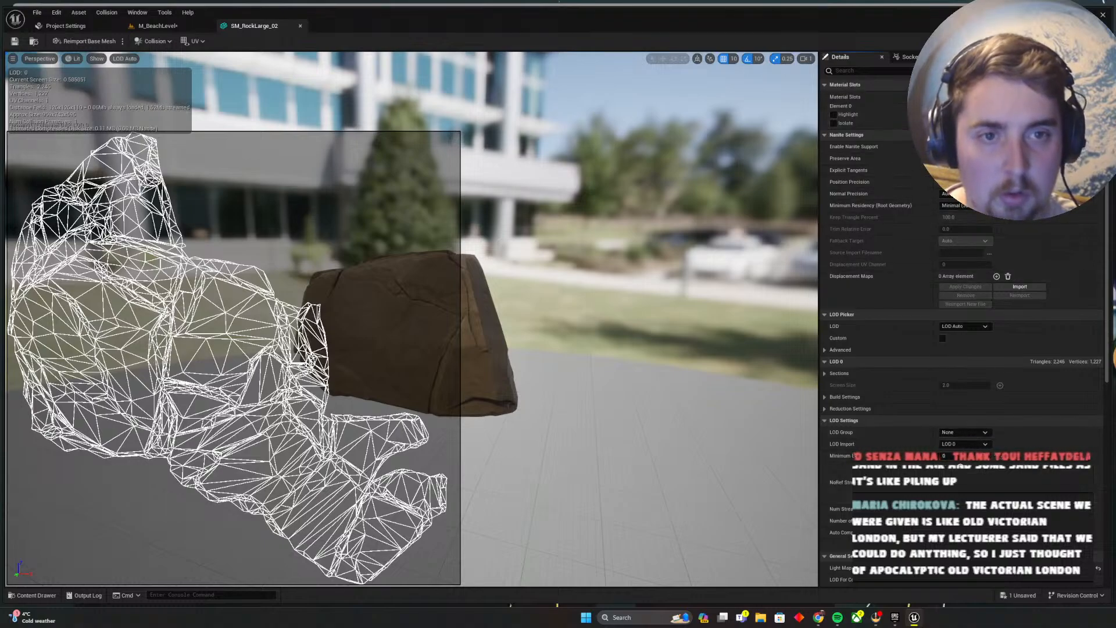
Filter SM_RockLarge_02's details for "uv", clear the filter and expand the LOD 0 Sections group
{"action": "type", "text": "uv"}
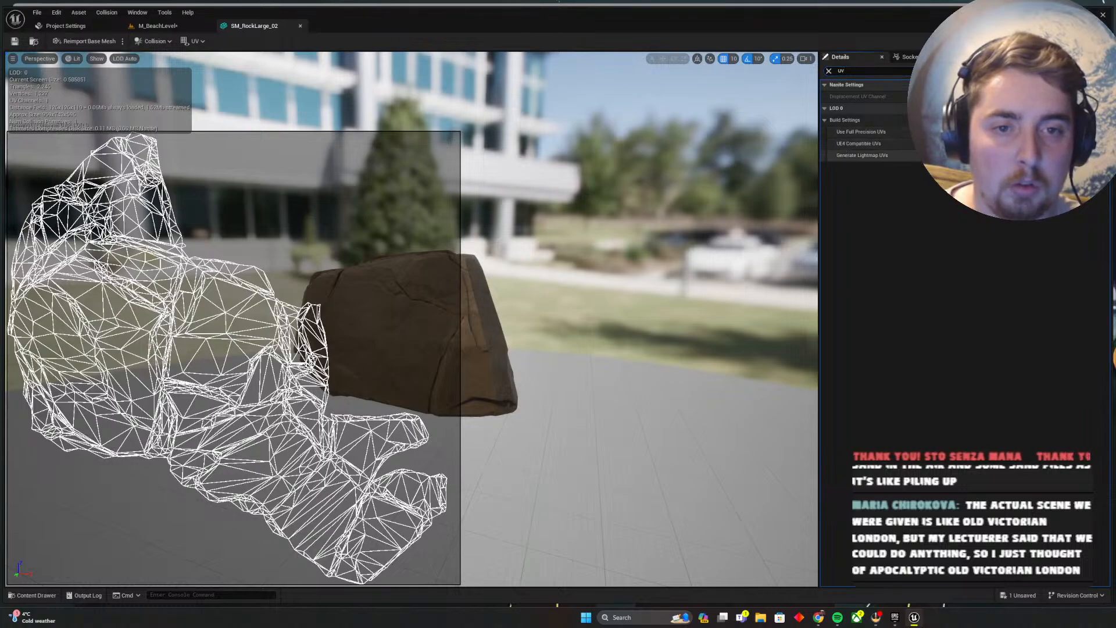
{"action": "left_click", "coordinate": [829, 70]}
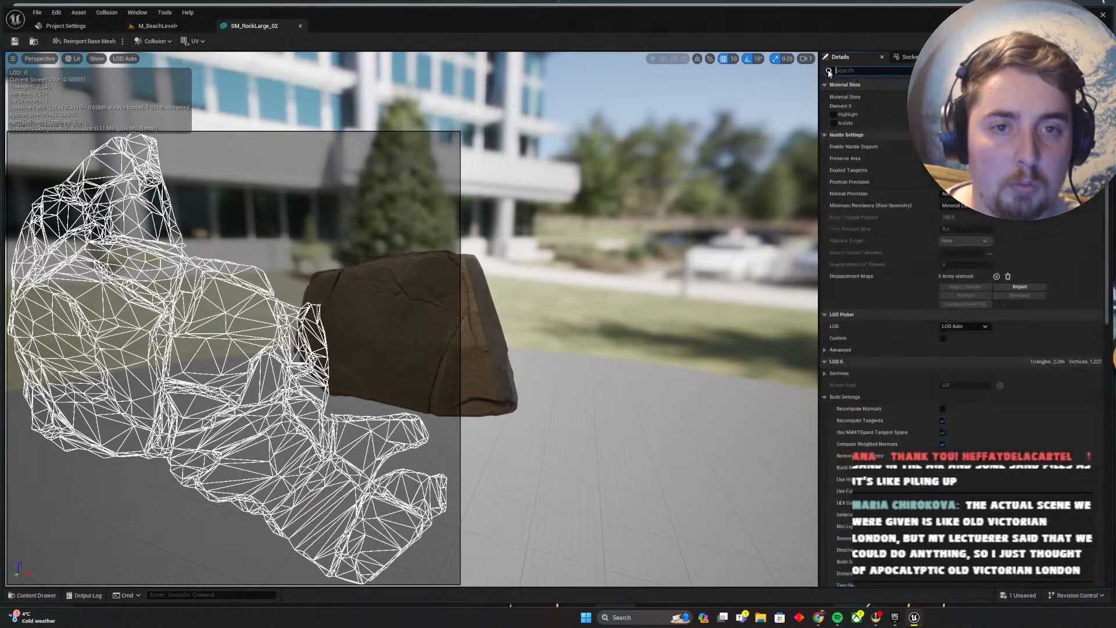
{"action": "left_click", "coordinate": [825, 374]}
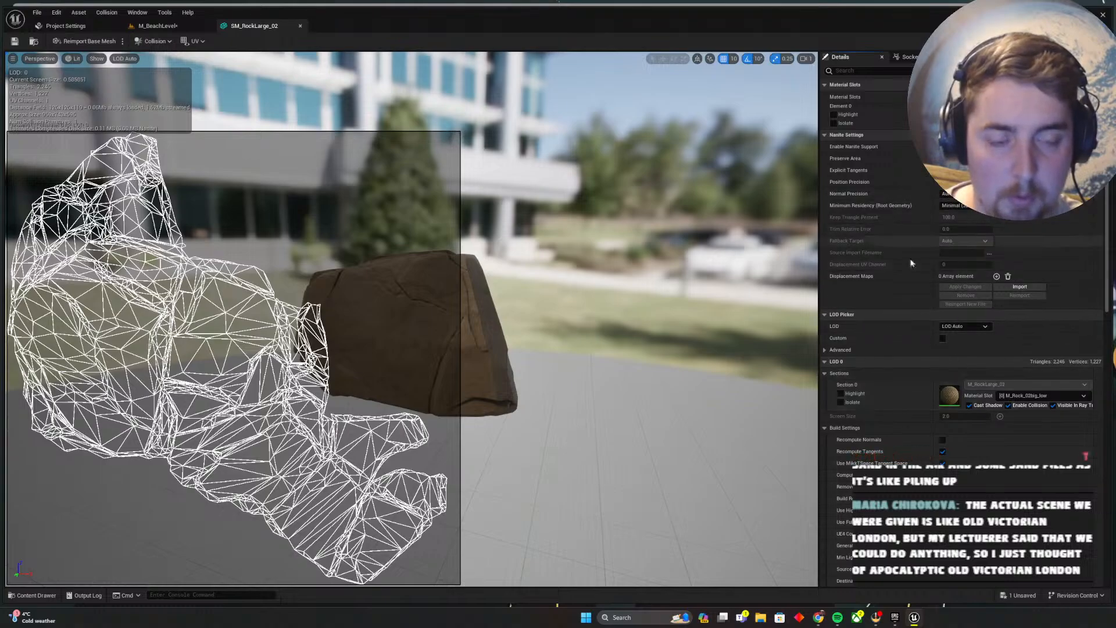
Collapse the LOD 0 category and remove the Medium override from the NoRef Streaming LOD Bias setting
{"action": "scroll", "coordinate": [930, 274], "scroll_direction": "down", "scroll_amount": 5}
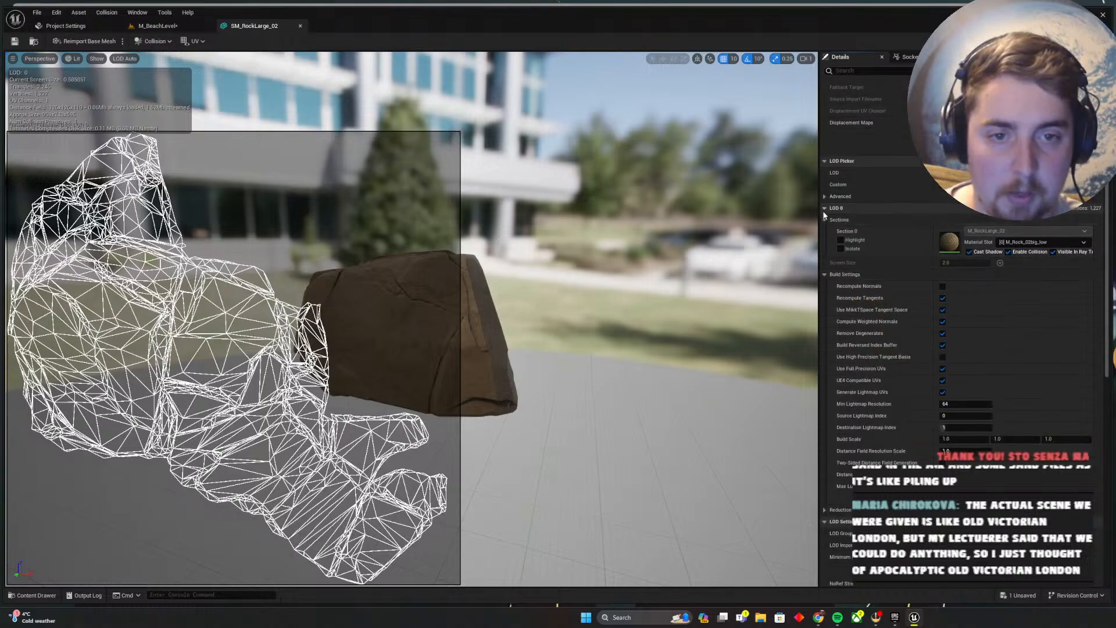
{"action": "left_click", "coordinate": [824, 208]}
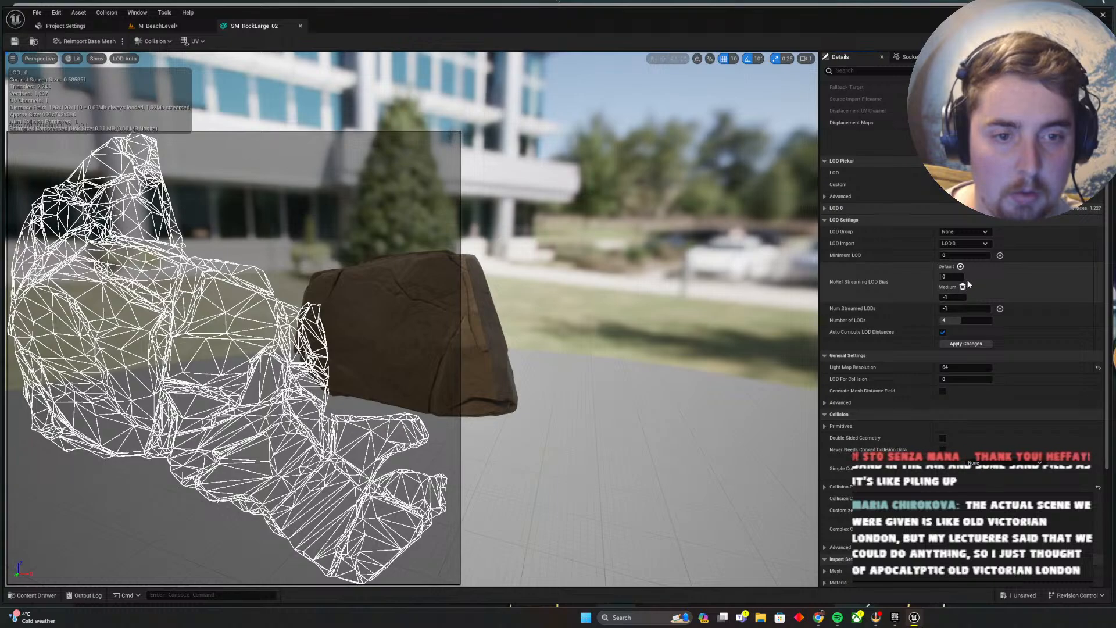
{"action": "left_click", "coordinate": [963, 286]}
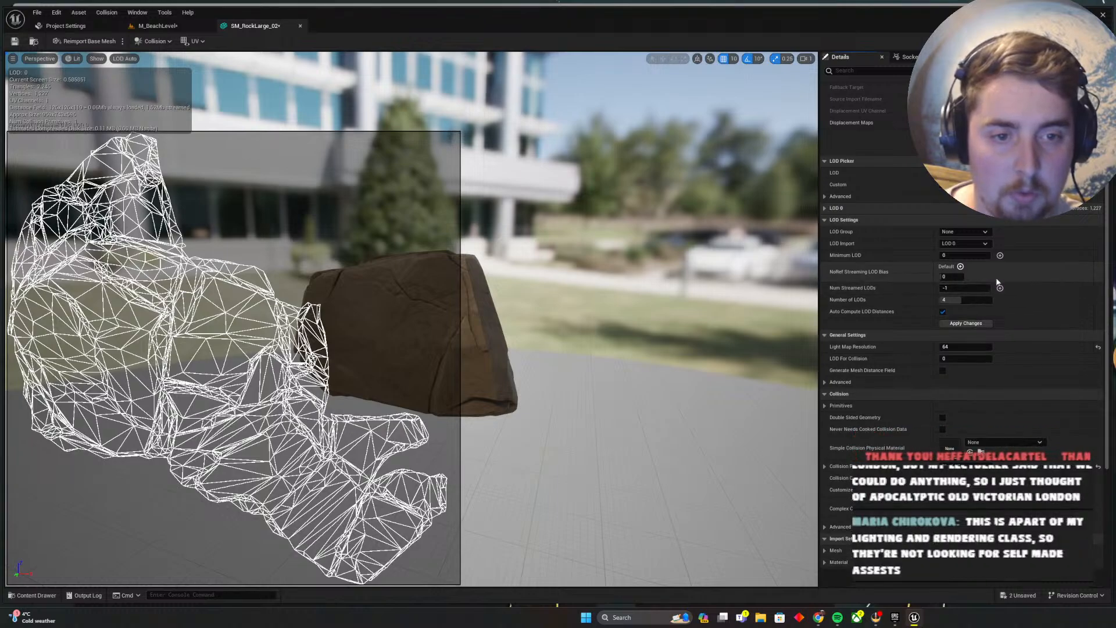
Set SM_RockLarge_02's LOD Group to Foliage and save the mesh
{"action": "left_click", "coordinate": [964, 232]}
{"action": "left_click", "coordinate": [964, 251]}
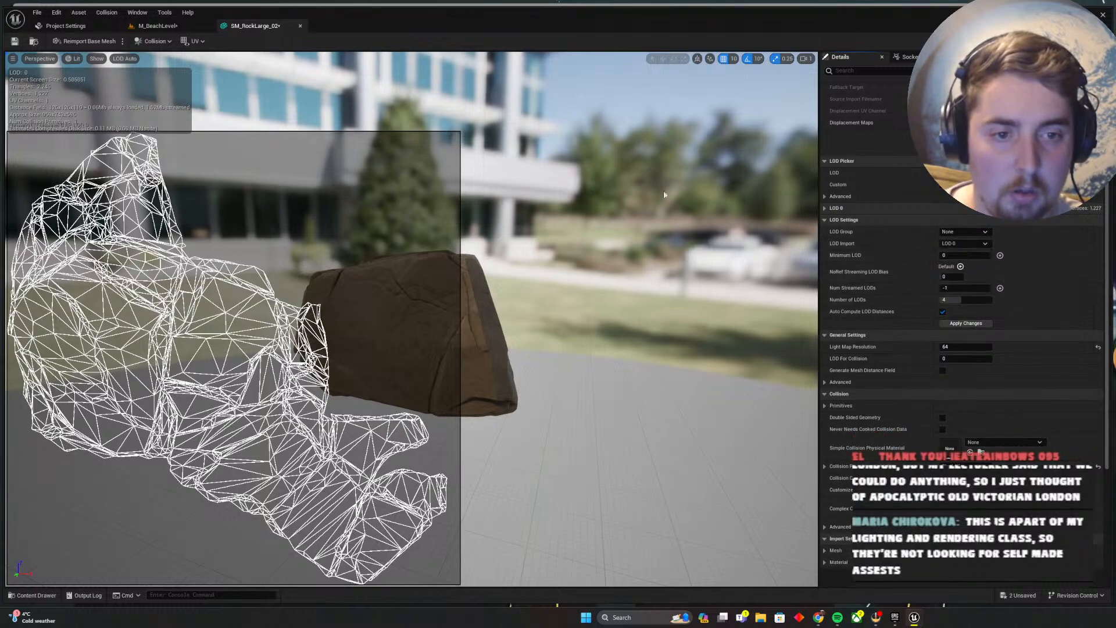
{"action": "left_click", "coordinate": [820, 318]}
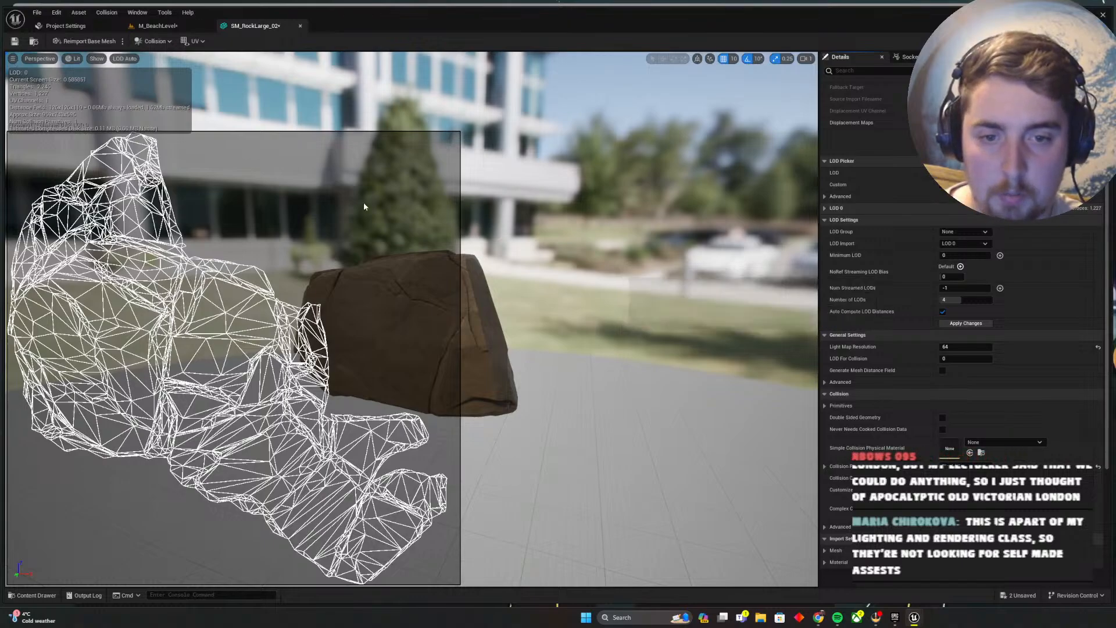
{"action": "key", "text": "ctrl+s"}
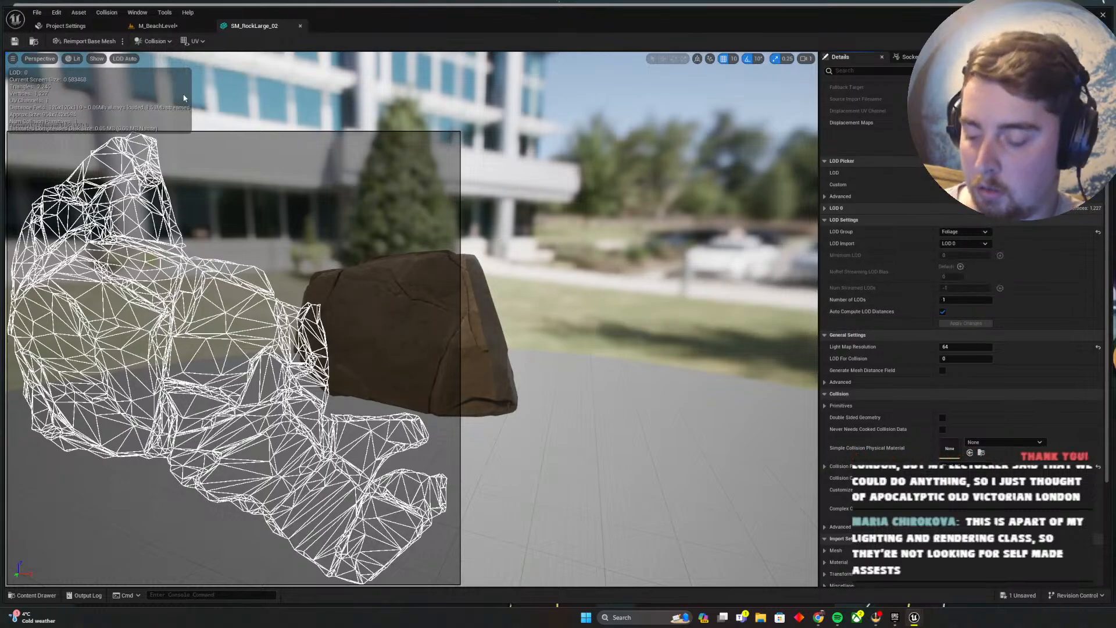
Return to M_BeachLevel and save all unsaved work
{"action": "left_click", "coordinate": [166, 27]}
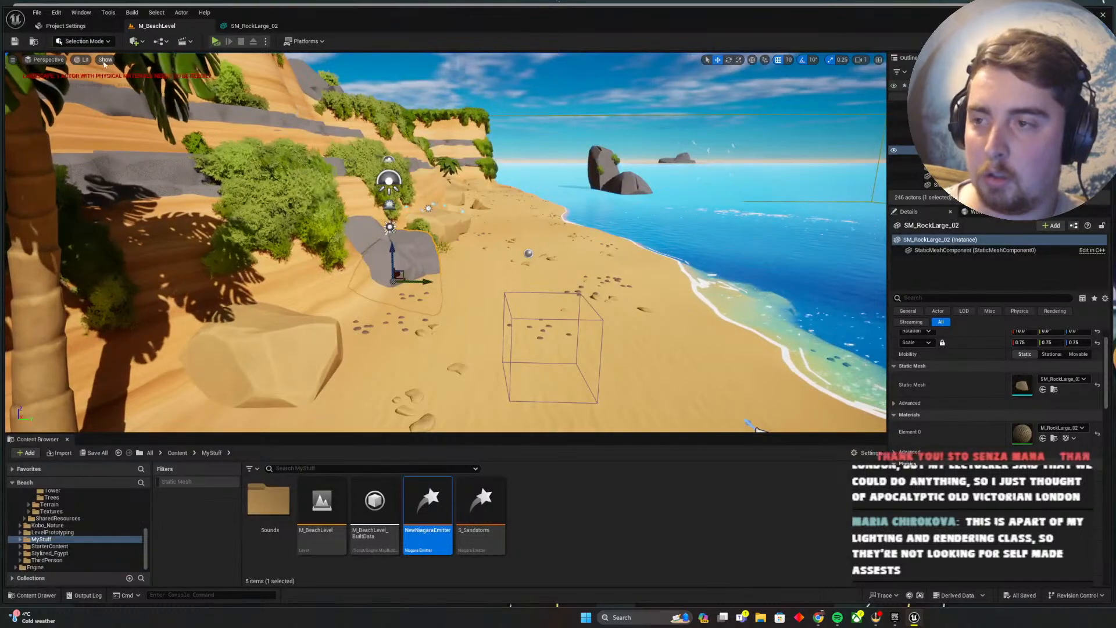
{"action": "left_click", "coordinate": [36, 12]}
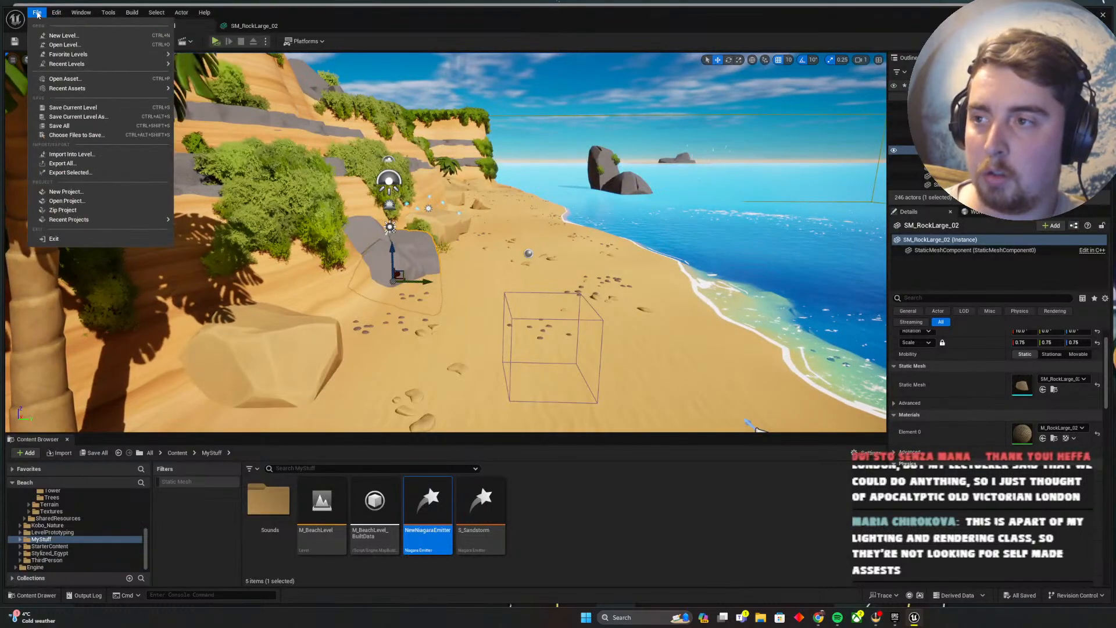
{"action": "left_click", "coordinate": [79, 127]}
Go back to the SM_RockLarge_02 mesh and filter its details for "uv"
{"action": "left_click", "coordinate": [271, 28]}
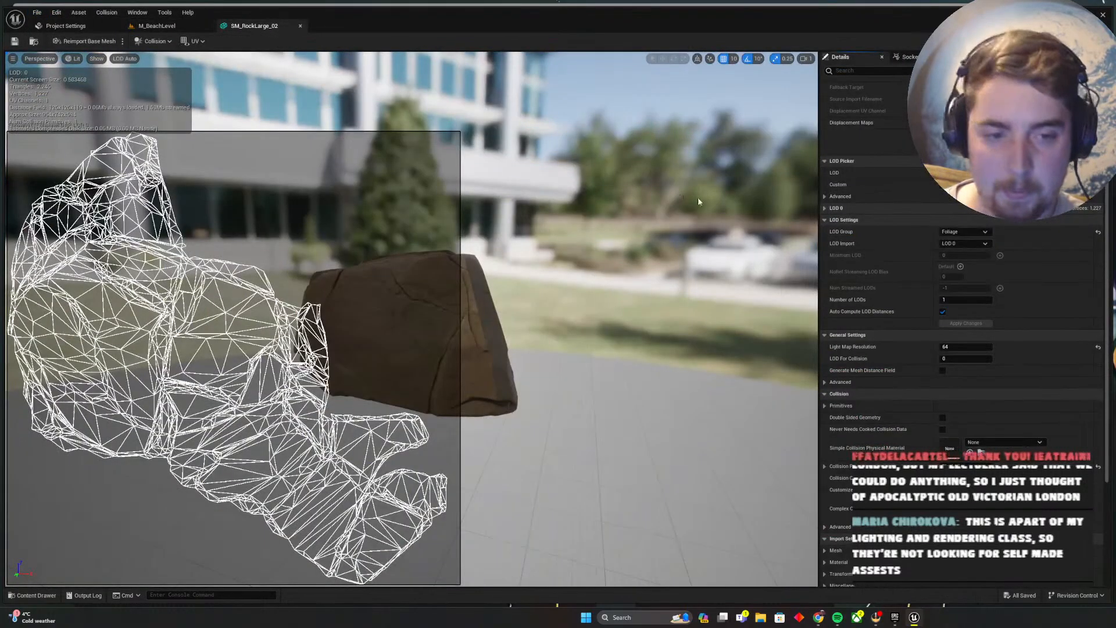
{"action": "left_click", "coordinate": [898, 72]}
{"action": "type", "text": "uv"}
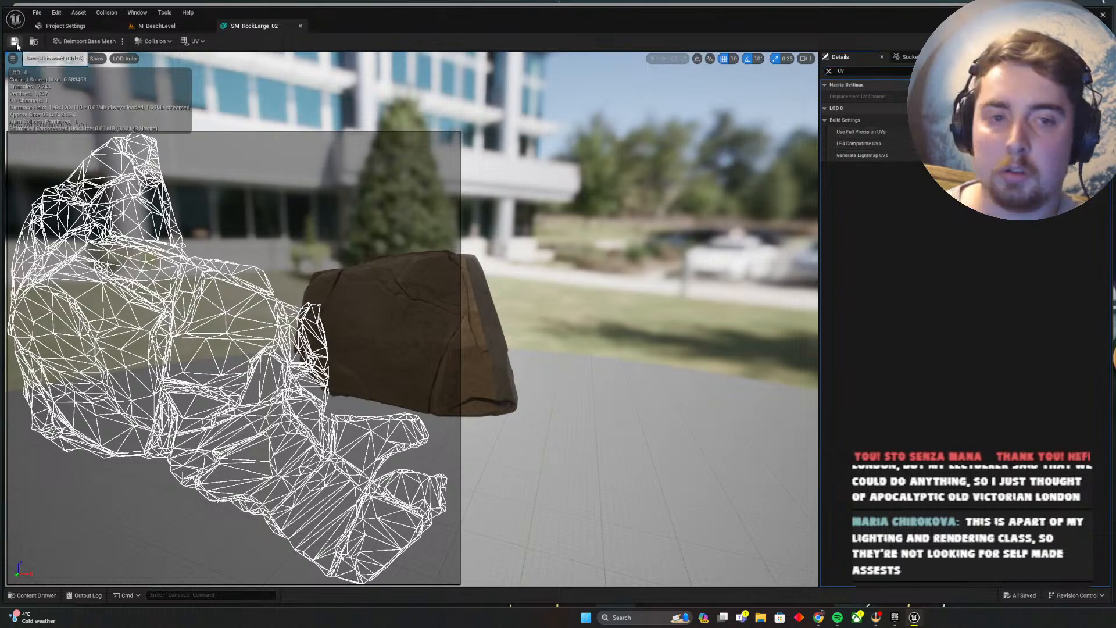
Open the static mesh SM_Cliff_08 of the grey cliff in M_BeachLevel, then close it and apply its level of detail changes
{"action": "left_click", "coordinate": [158, 25]}
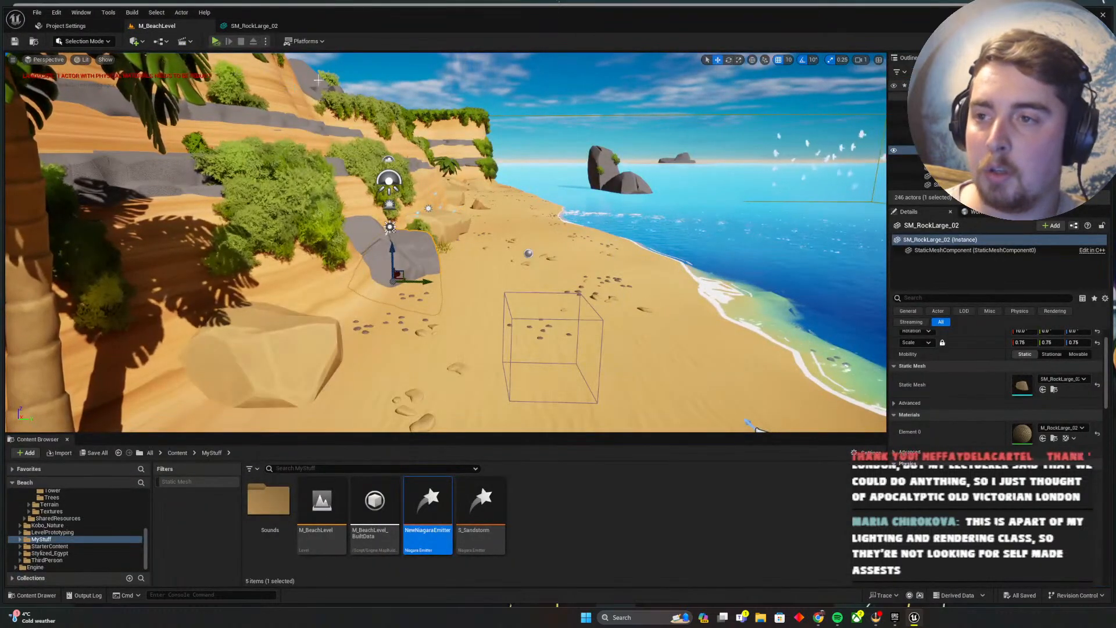
{"action": "left_click", "coordinate": [134, 166]}
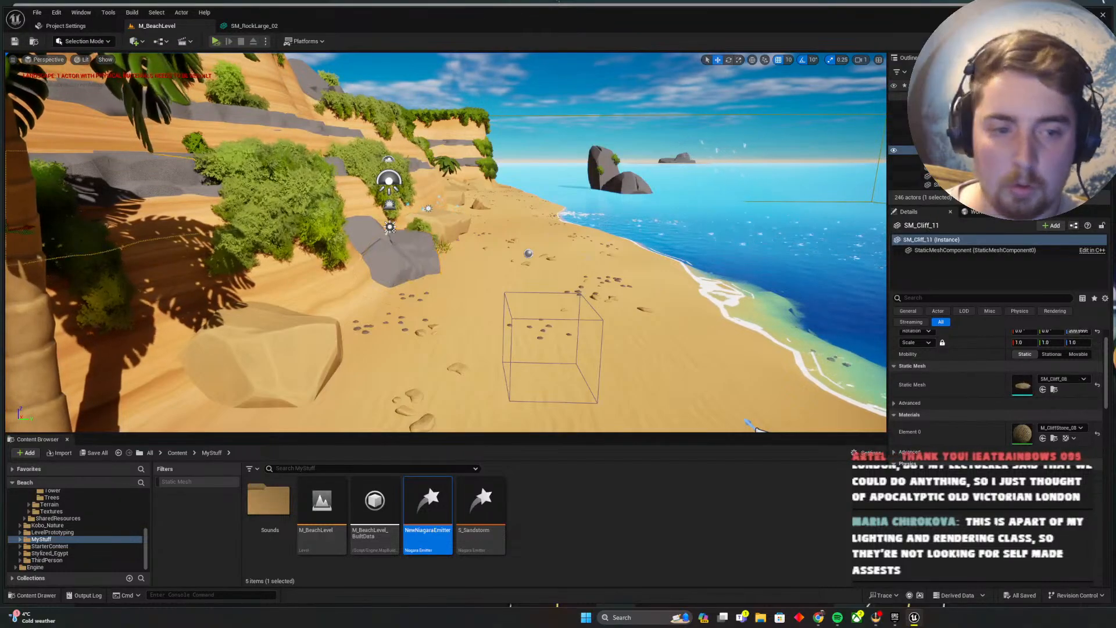
{"action": "double_click", "coordinate": [1021, 385]}
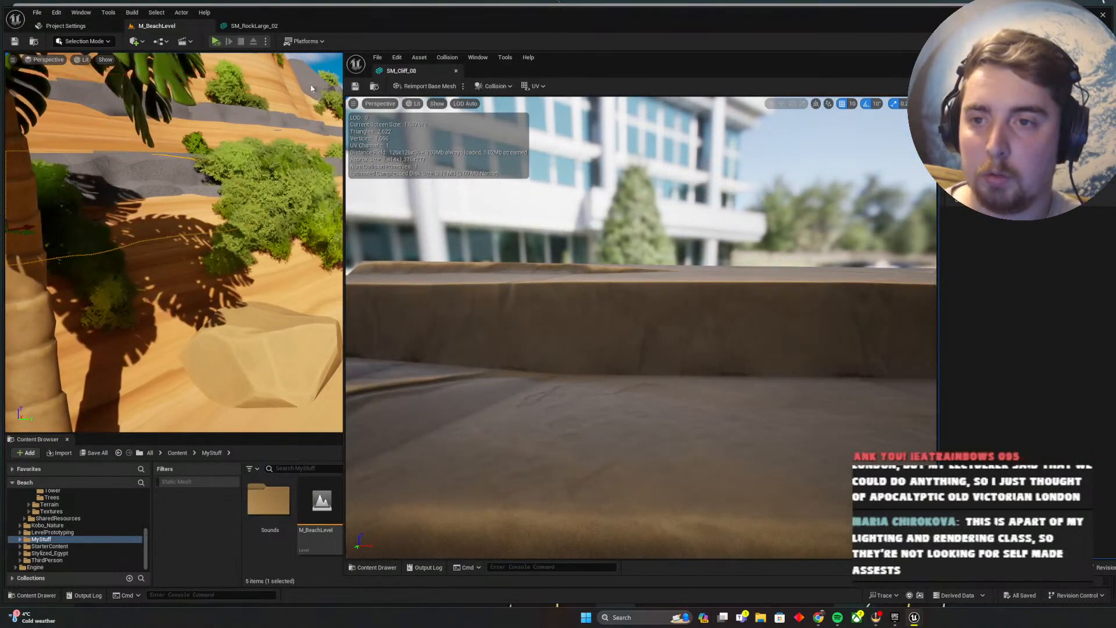
{"action": "left_click", "coordinate": [456, 70]}
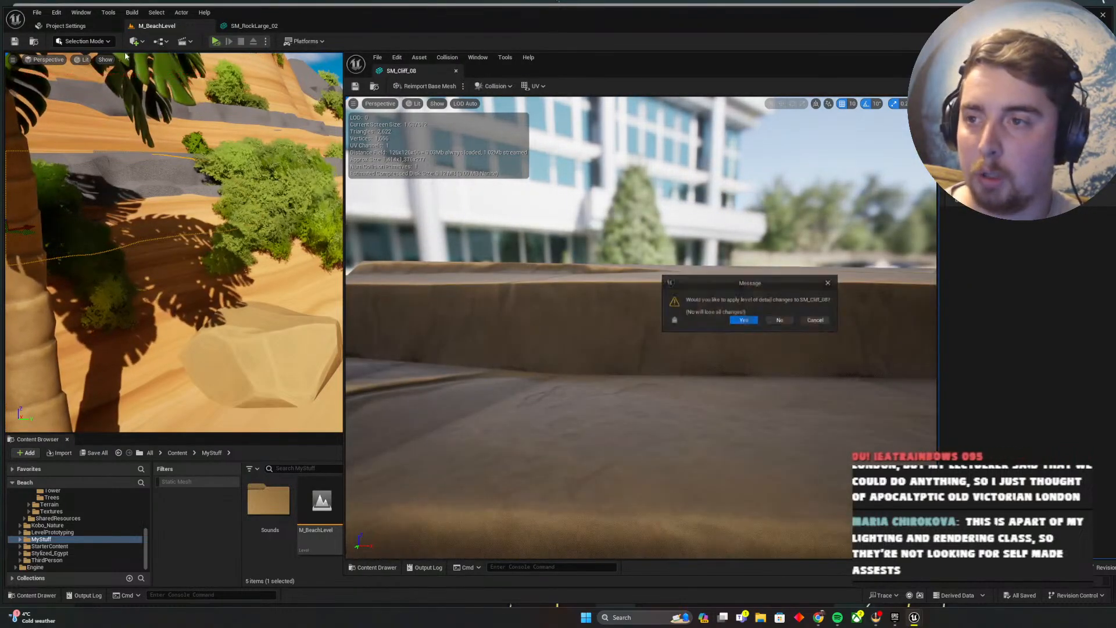
{"action": "left_click", "coordinate": [743, 321]}
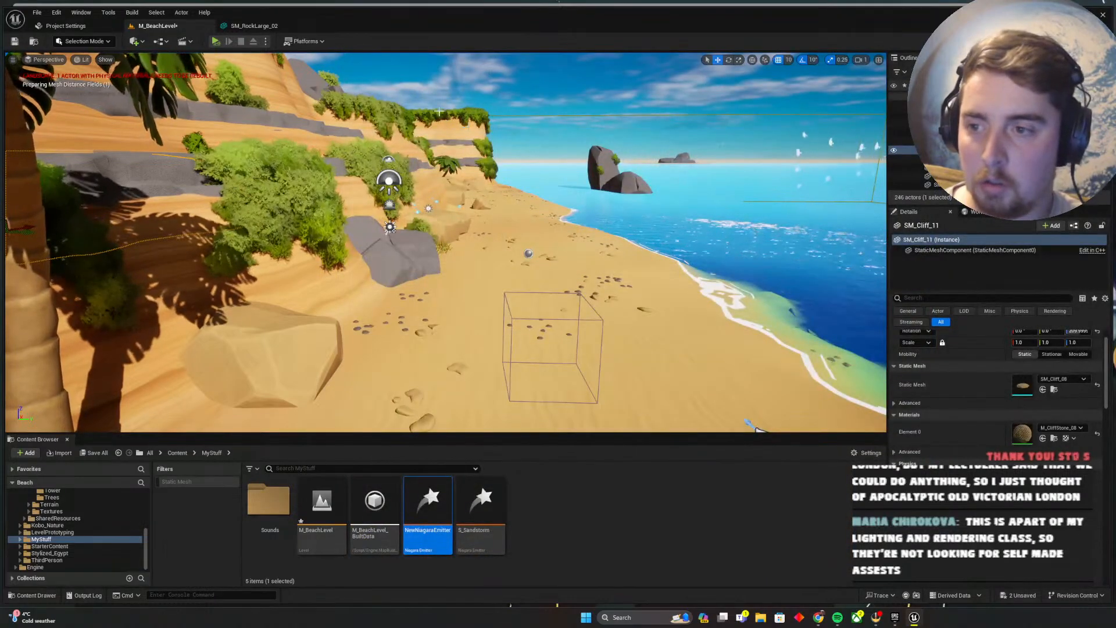
Close the SM_RockLarge_02 mesh, applying its level of detail changes, and save all unsaved work
{"action": "left_click", "coordinate": [282, 26]}
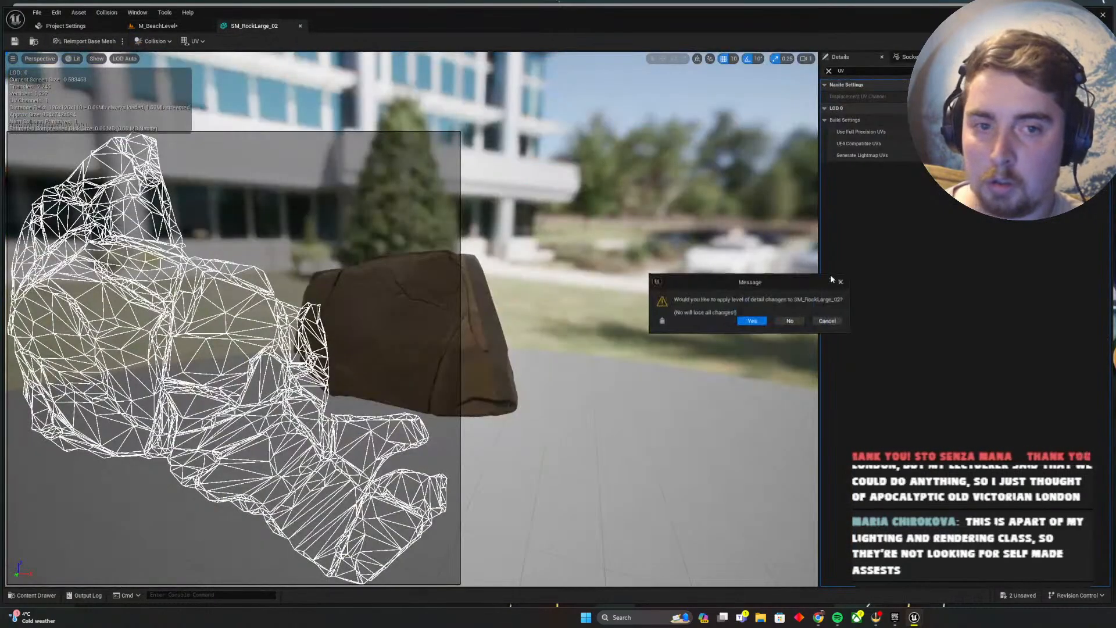
{"action": "left_click", "coordinate": [756, 320]}
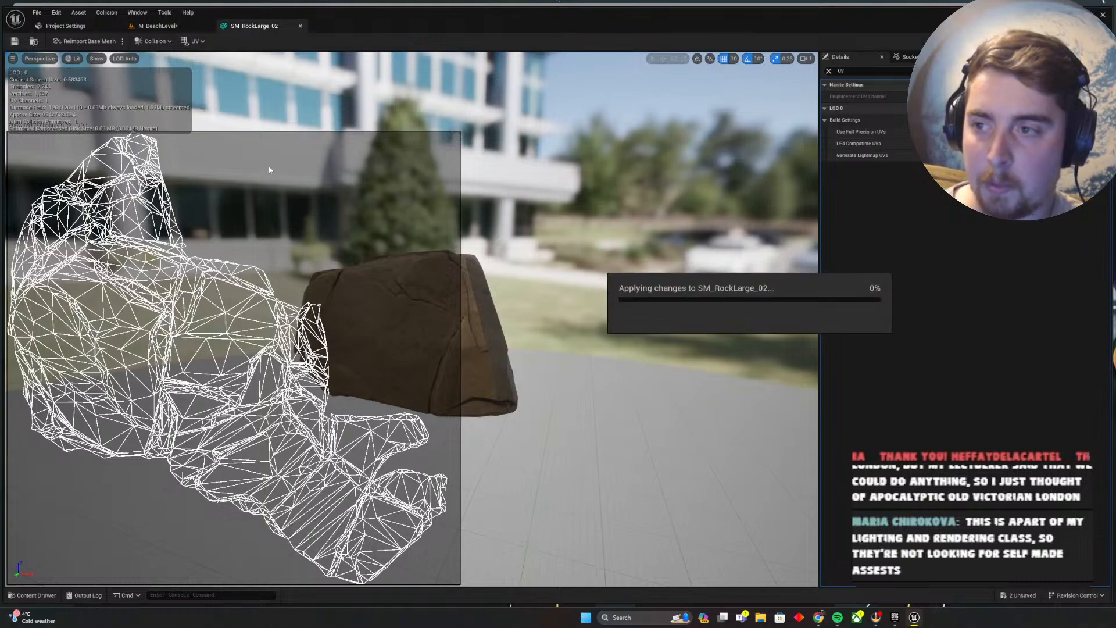
{"action": "key", "text": "ctrl+shift+s"}
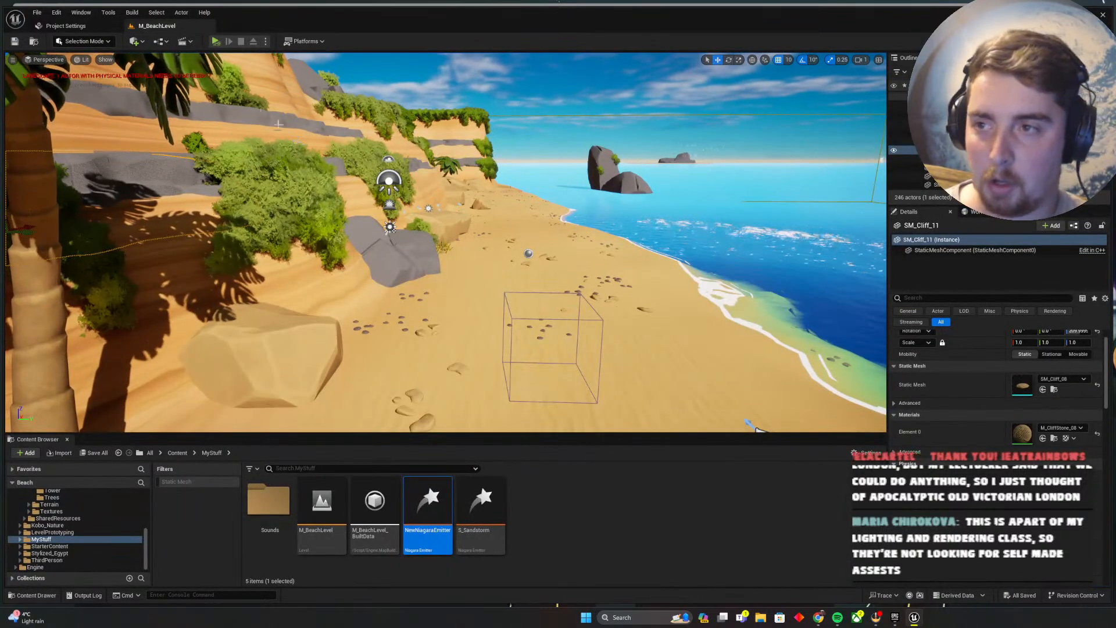
Build the beach level's lighting and look over the rocks and cliffs in the viewport
{"action": "left_click", "coordinate": [132, 12]}
{"action": "left_click", "coordinate": [163, 60]}
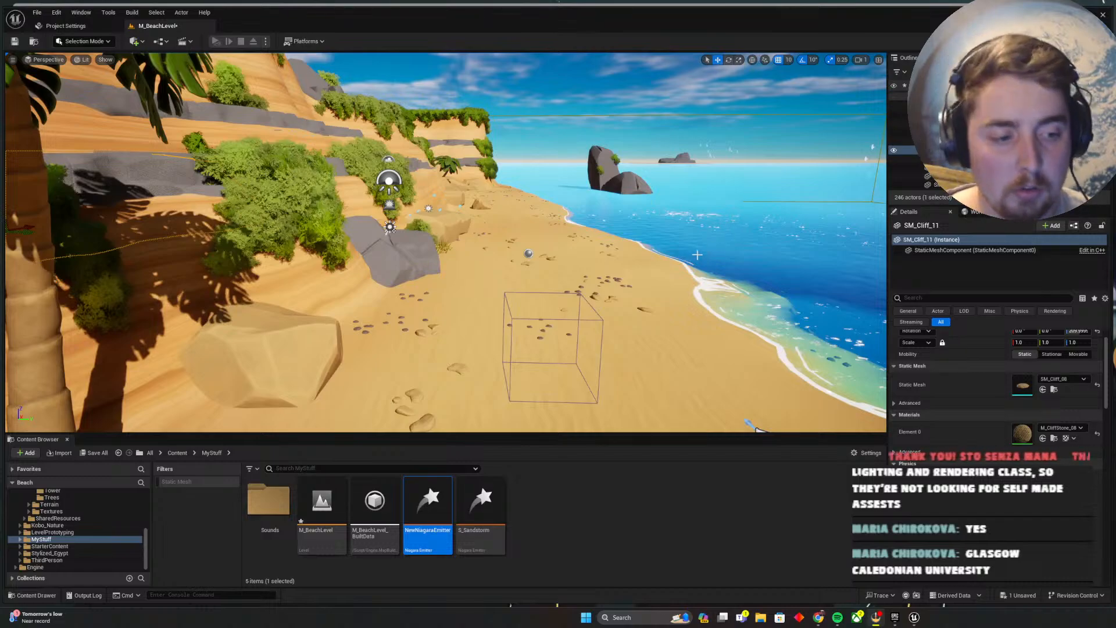
{"action": "right_click_drag", "start_coordinate": [727, 252], "coordinate": [636, 262]}
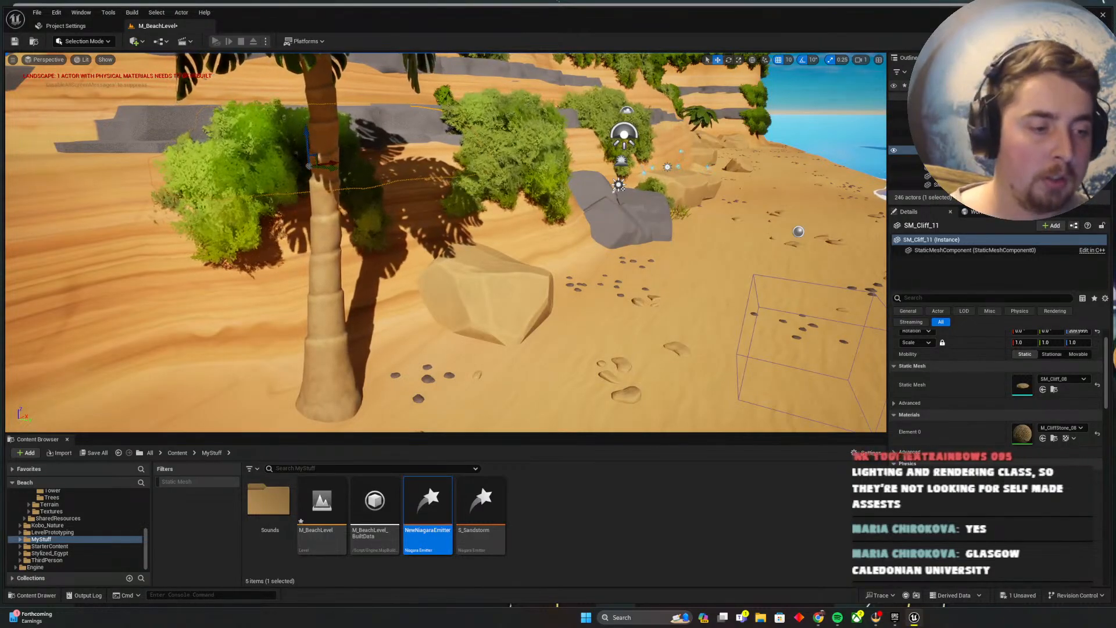
{"action": "right_click_drag", "start_coordinate": [468, 229], "coordinate": [511, 240]}
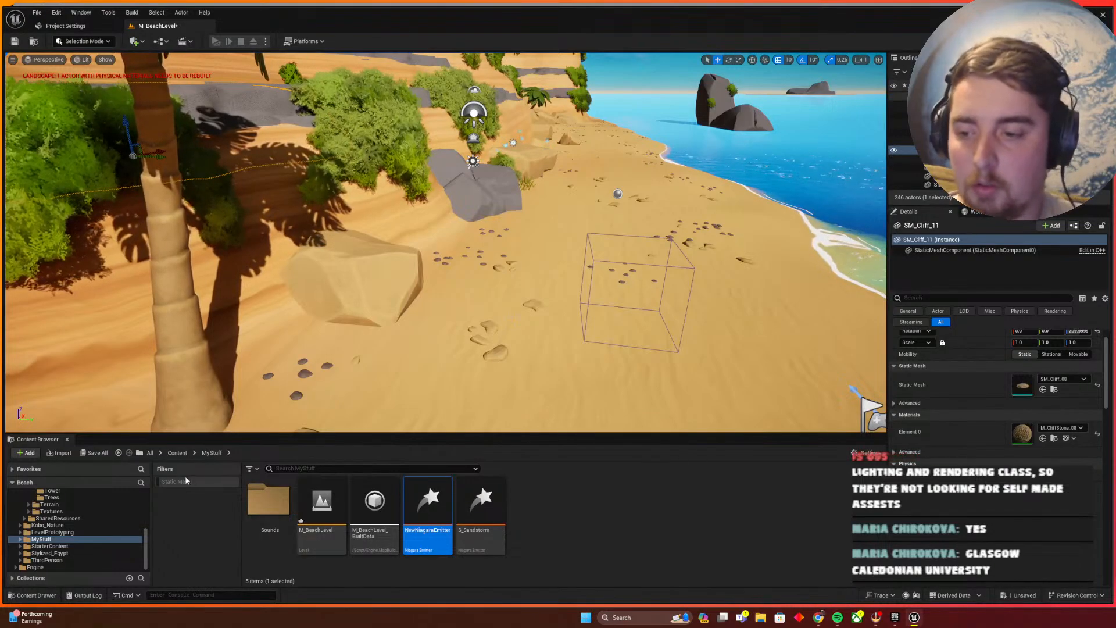
Browse the project content to the DreamscapeSeries/DreamscapeTower/Meshes/Stones folder
{"action": "left_click", "coordinate": [177, 452]}
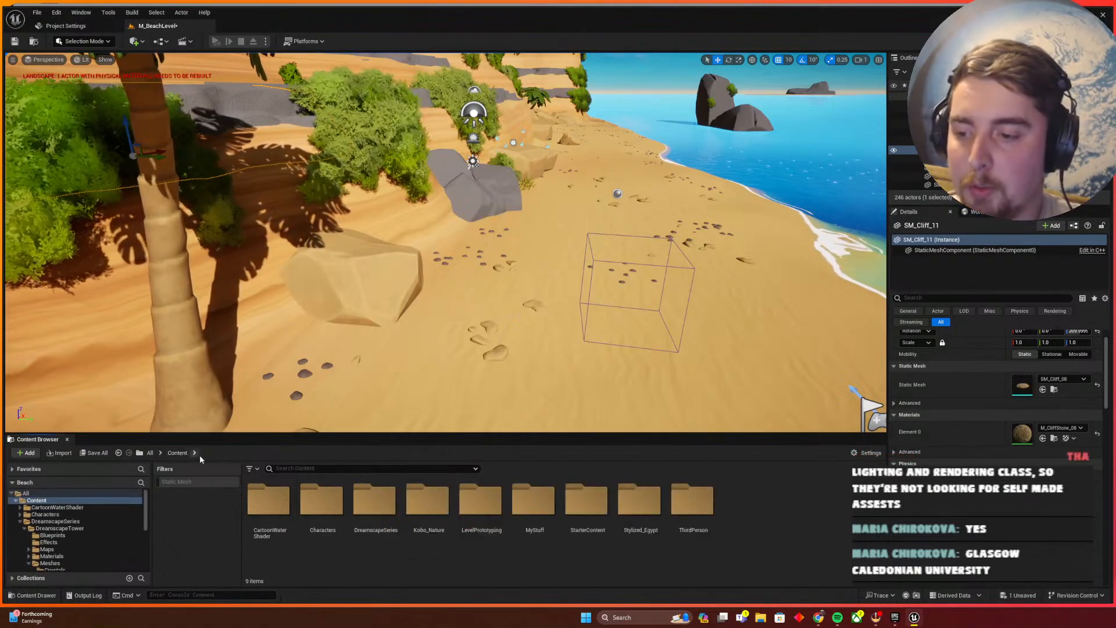
{"action": "double_click", "coordinate": [384, 511]}
{"action": "double_click", "coordinate": [284, 543]}
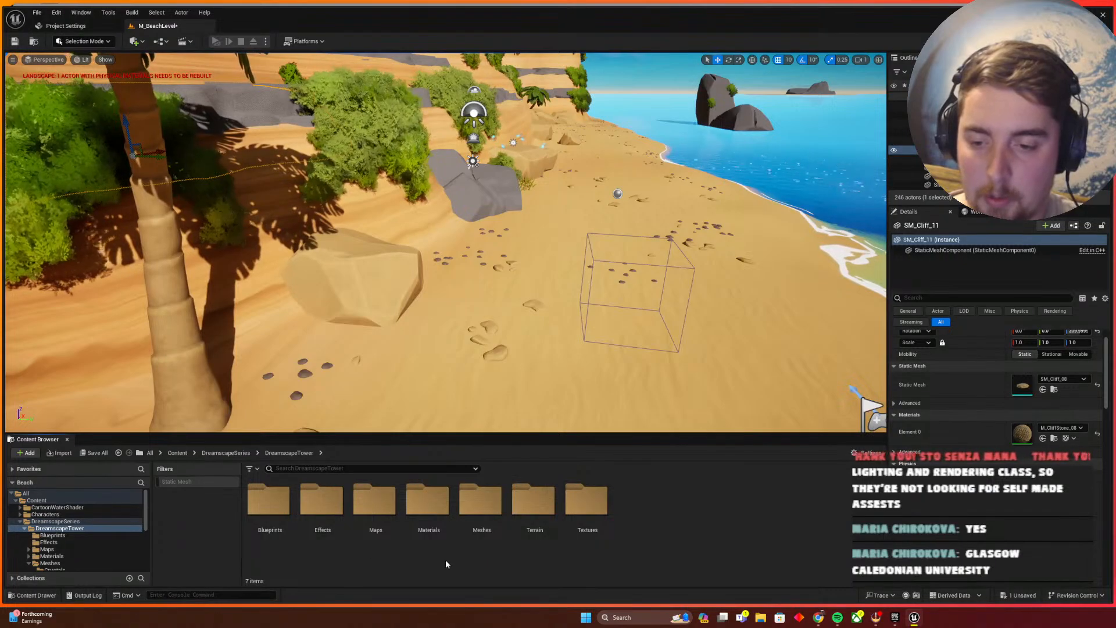
{"action": "double_click", "coordinate": [462, 553]}
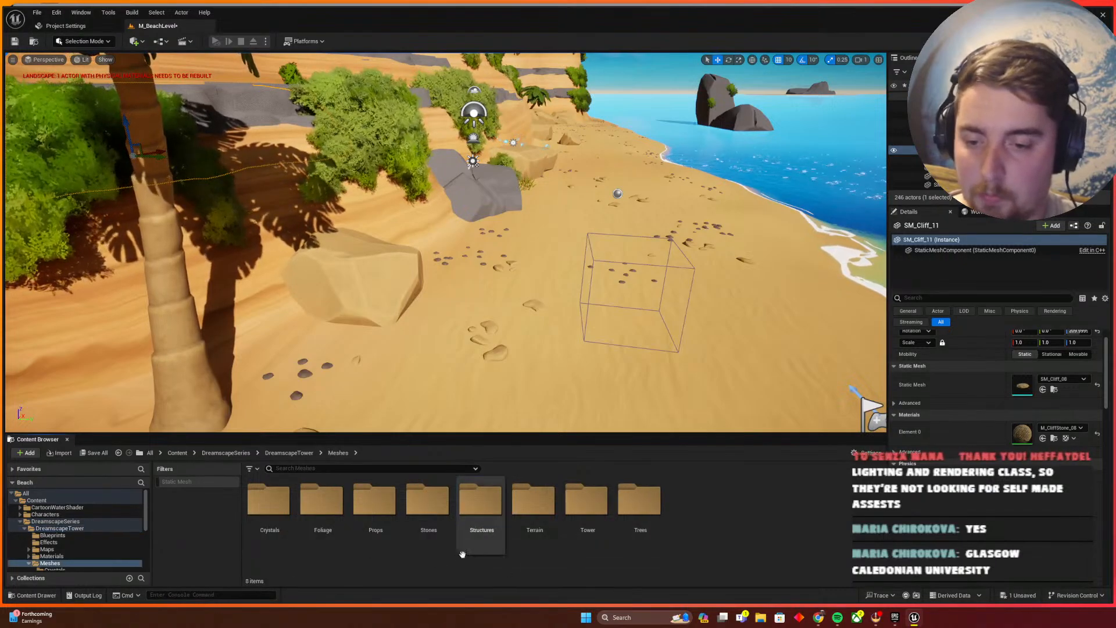
{"action": "double_click", "coordinate": [428, 523]}
View the beach from farther along the cliff, then select the LightmassImportanceVolume to examine its settings
{"action": "right_click_drag", "start_coordinate": [536, 398], "coordinate": [640, 328]}
{"action": "key", "text": "s"}
{"action": "key", "text": "w"}
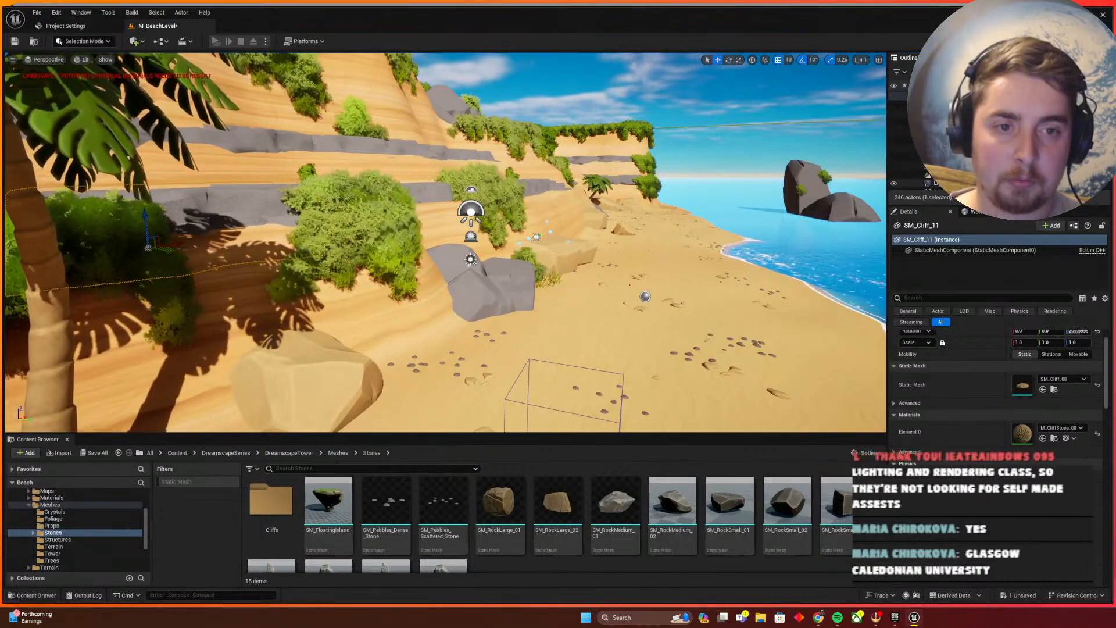
{"action": "left_click", "coordinate": [977, 183]}
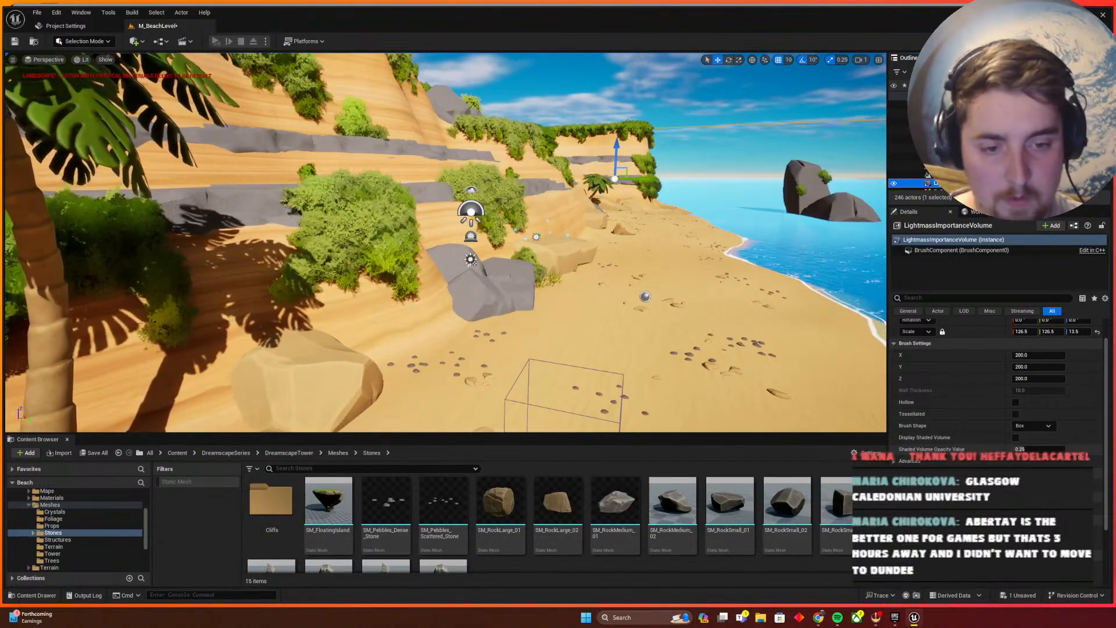
{"action": "scroll", "coordinate": [1001, 157], "scroll_direction": "down", "scroll_amount": 2}
{"action": "scroll", "coordinate": [925, 173], "scroll_direction": "up", "scroll_amount": 1}
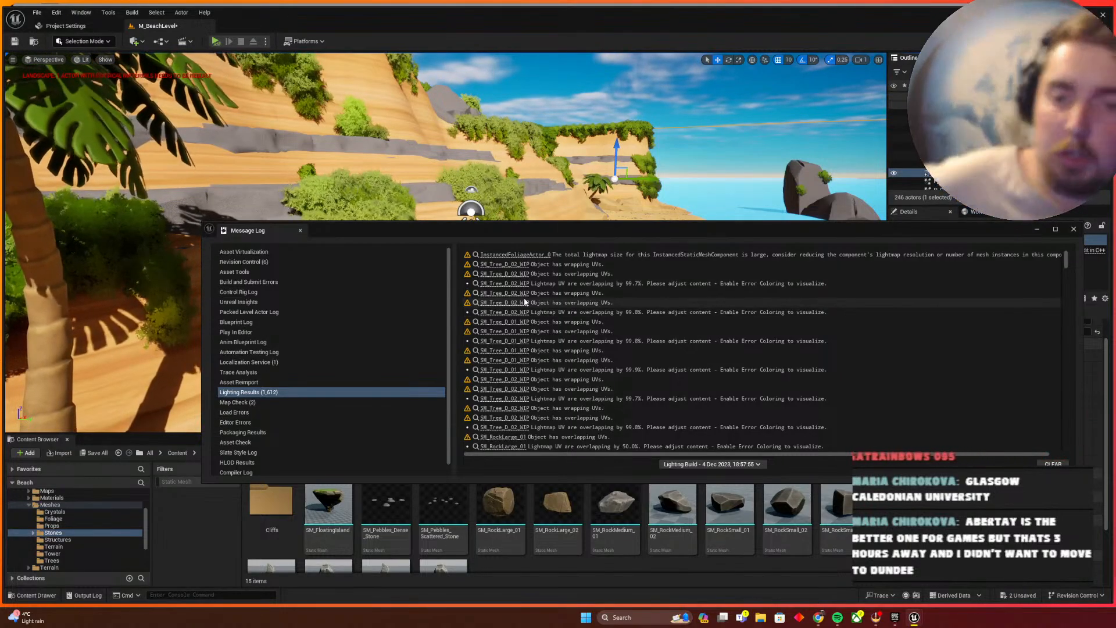
Switch to the browser, search the web for "objects have overlapping uvs ue5" and open the "Object has overlapping UVs error" forum thread
{"action": "key", "text": "alt+Tab"}
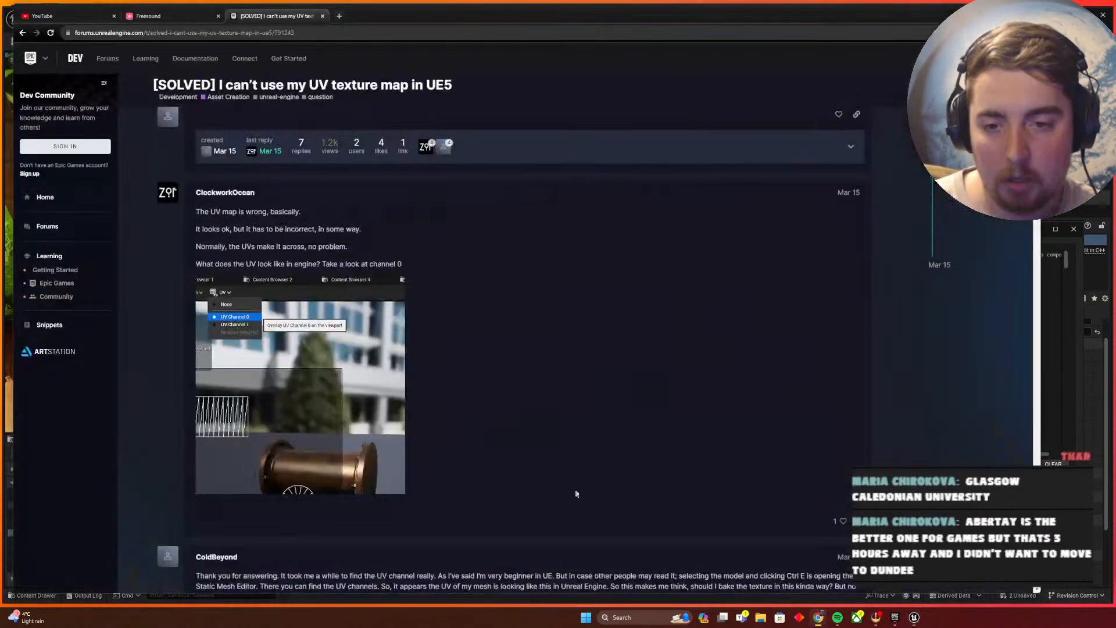
{"action": "left_click", "coordinate": [292, 33]}
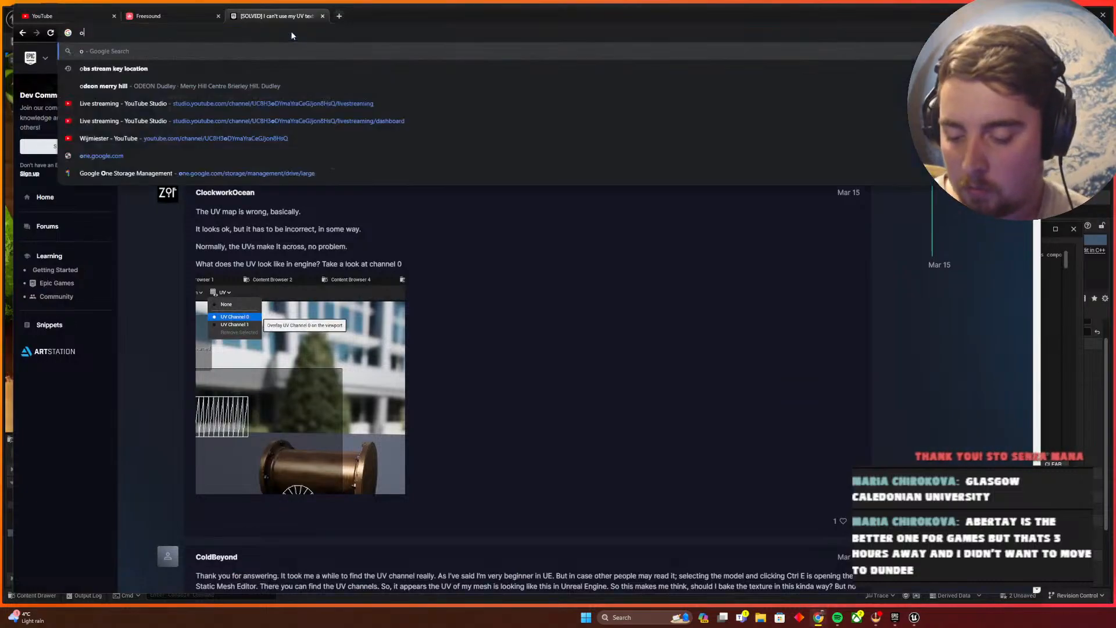
{"action": "type", "text": "objects "}
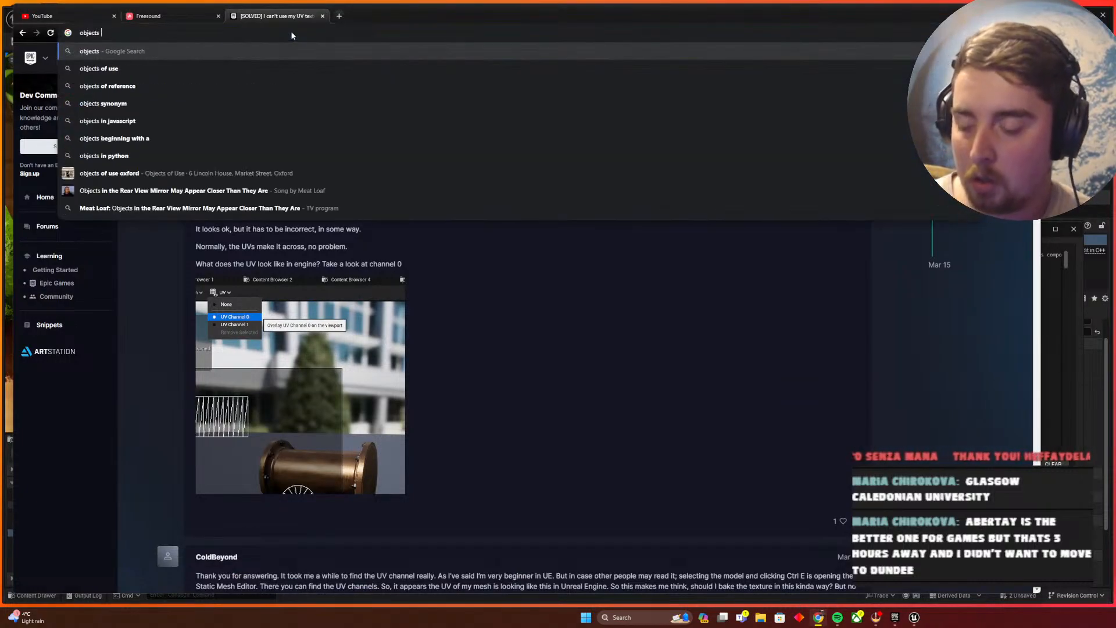
{"action": "type", "text": "have overlap"}
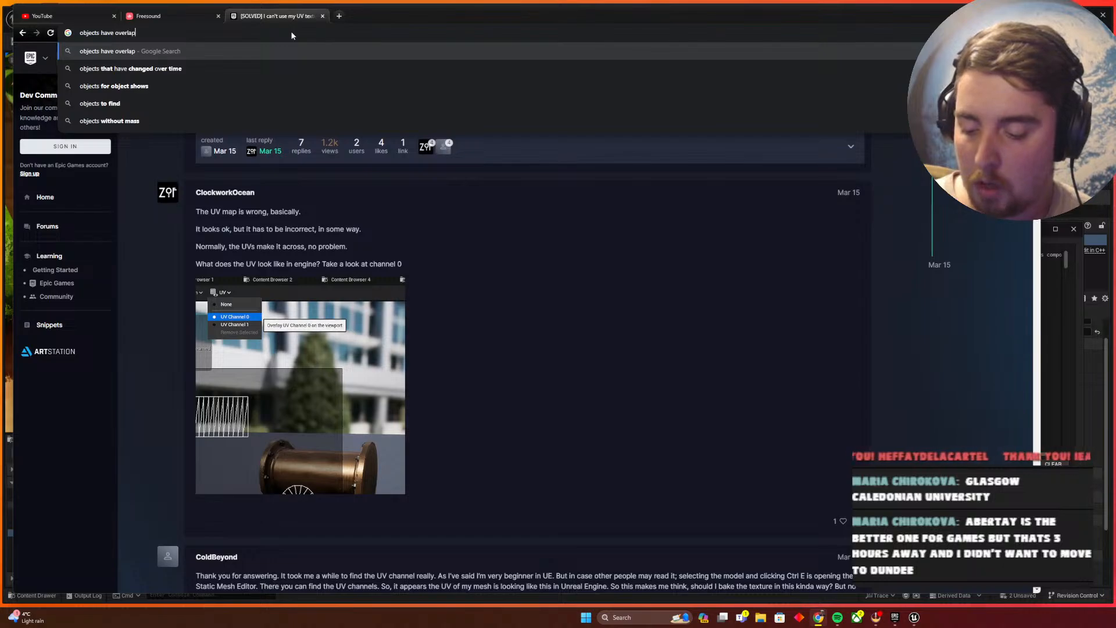
{"action": "type", "text": "ping uvs ue5]"}
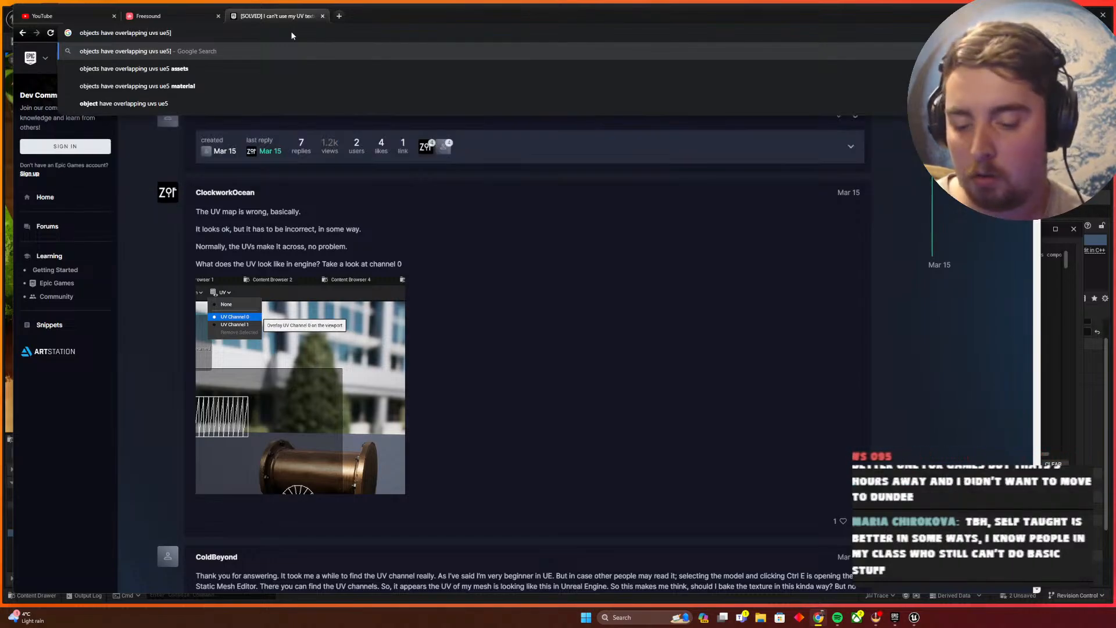
{"action": "key", "text": "BackSpace"}
{"action": "key", "text": "Return"}
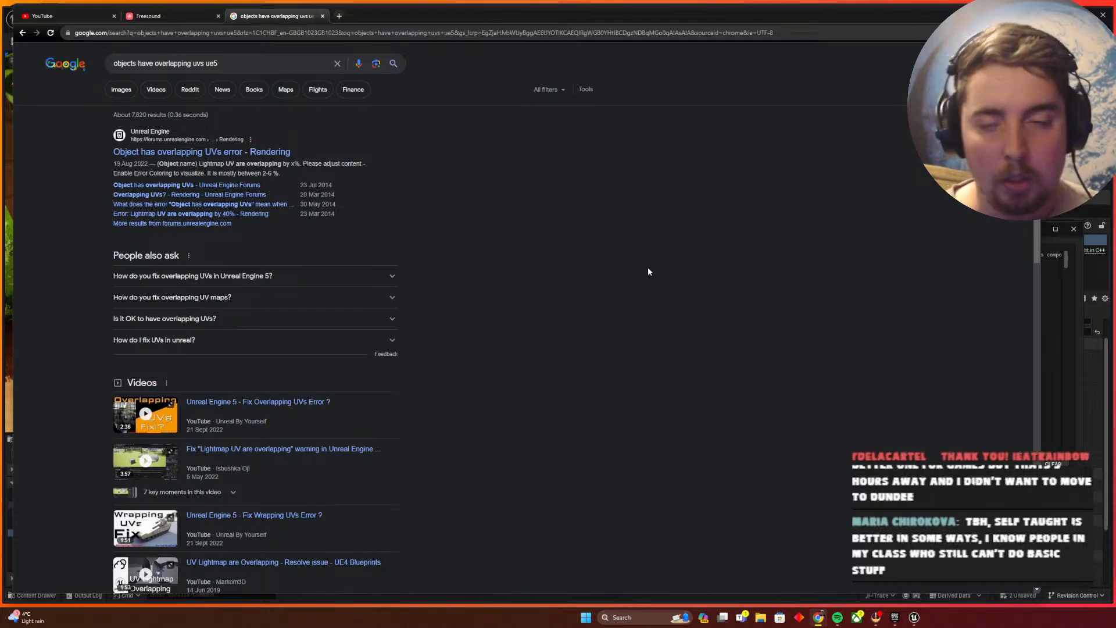
{"action": "left_click", "coordinate": [244, 154]}
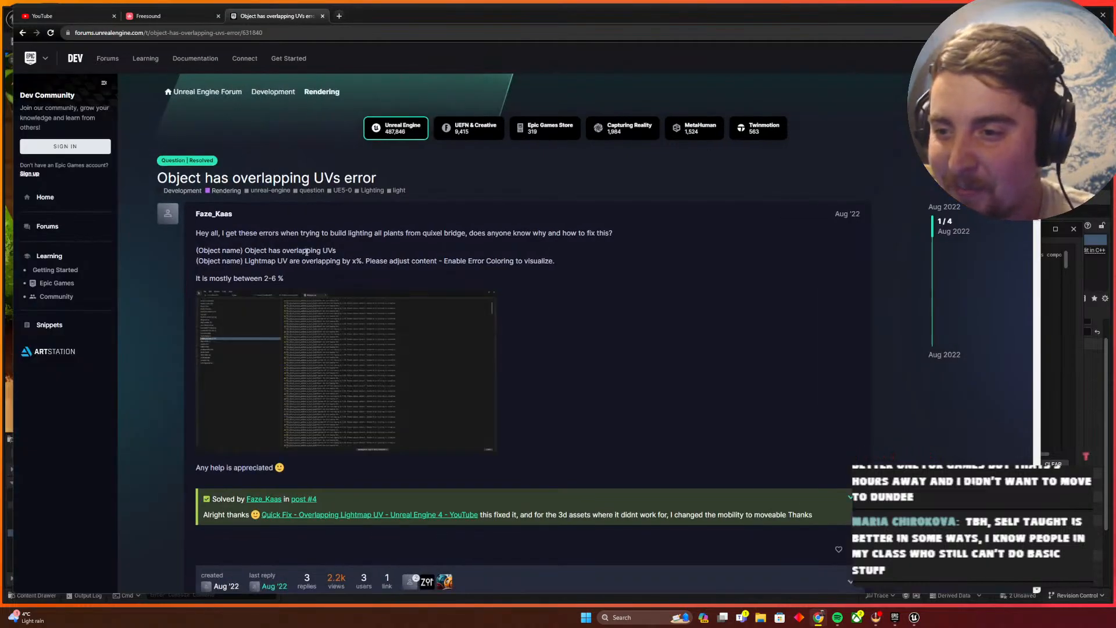
Read the forum thread's question, screenshot and replies, expanding the quoted explanation of overlapping lightmap UVs
{"action": "scroll", "coordinate": [706, 257], "scroll_direction": "down", "scroll_amount": 2}
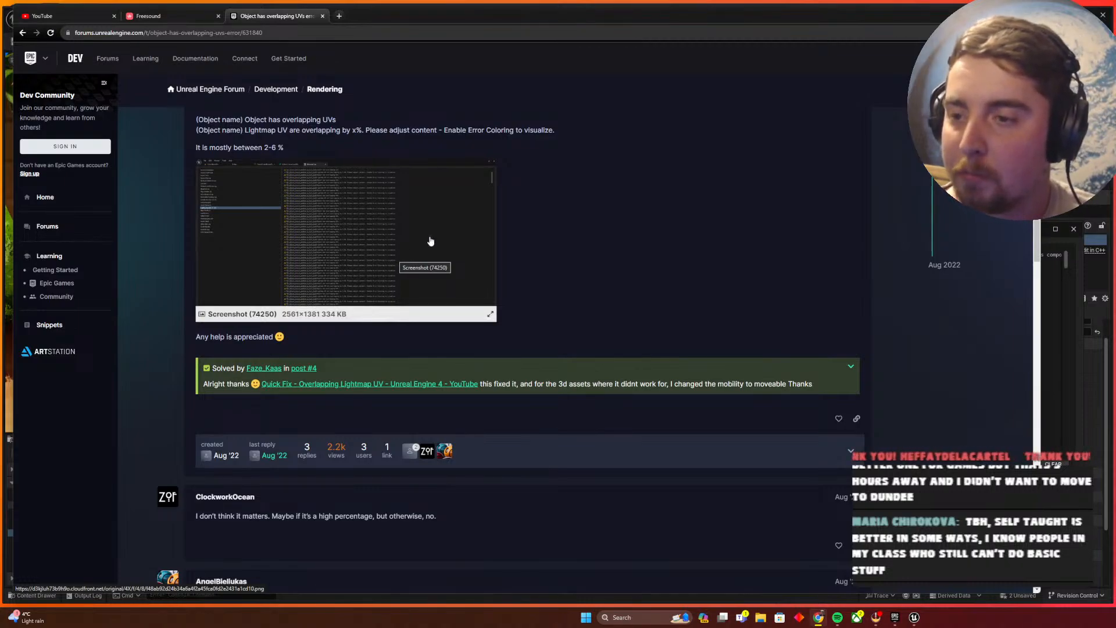
{"action": "scroll", "coordinate": [616, 216], "scroll_direction": "up", "scroll_amount": 3}
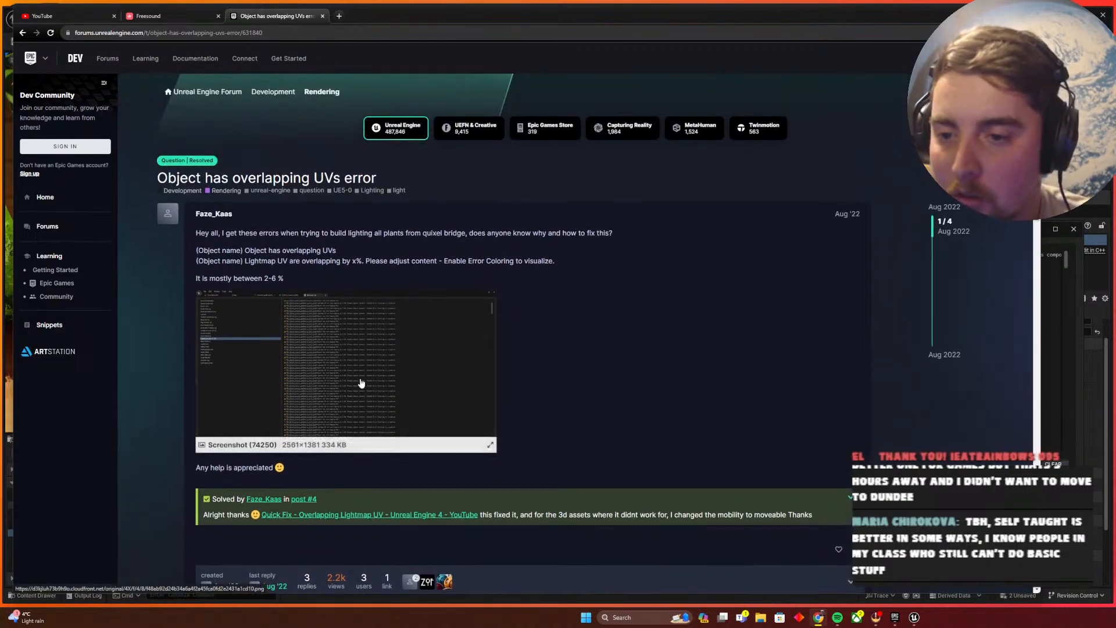
{"action": "left_click", "coordinate": [360, 378]}
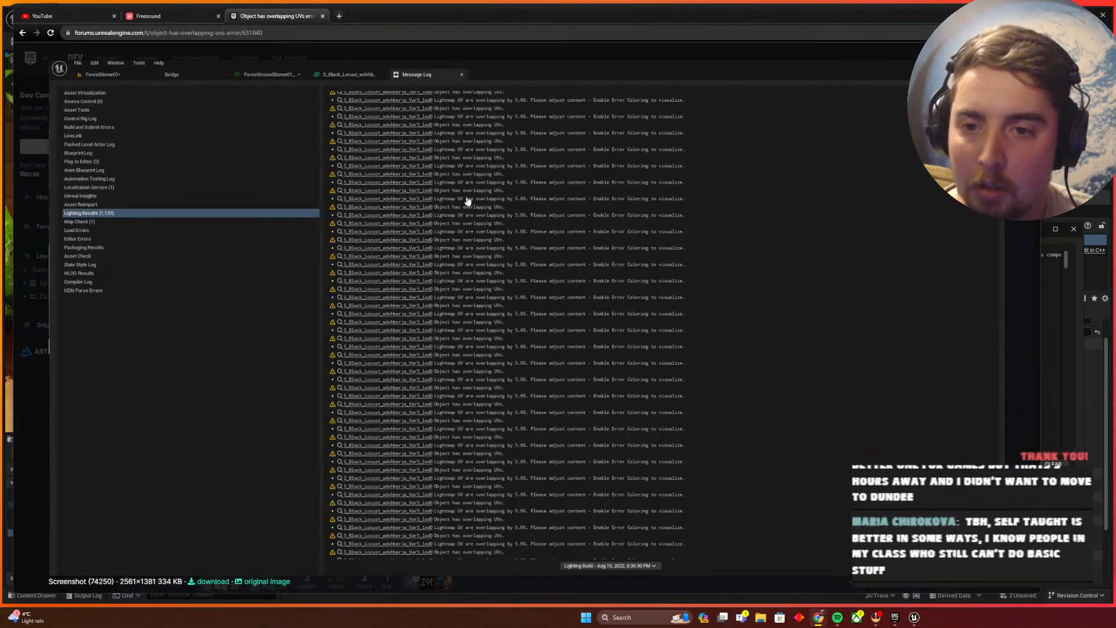
{"action": "left_click", "coordinate": [560, 362]}
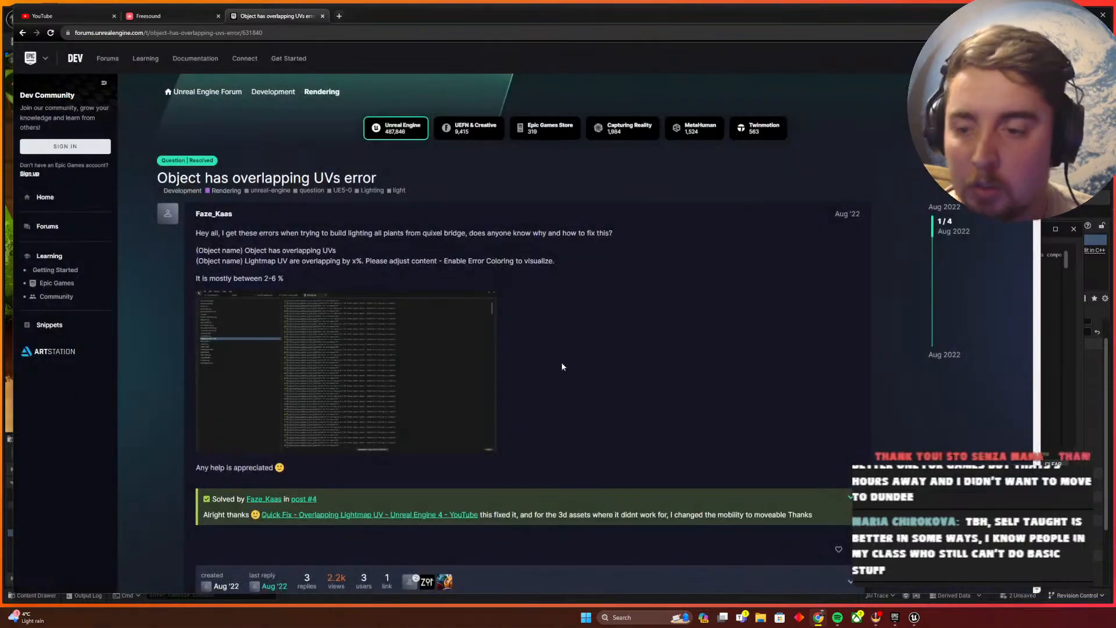
{"action": "scroll", "coordinate": [492, 365], "scroll_direction": "down", "scroll_amount": 3}
{"action": "scroll", "coordinate": [494, 357], "scroll_direction": "down", "scroll_amount": 3}
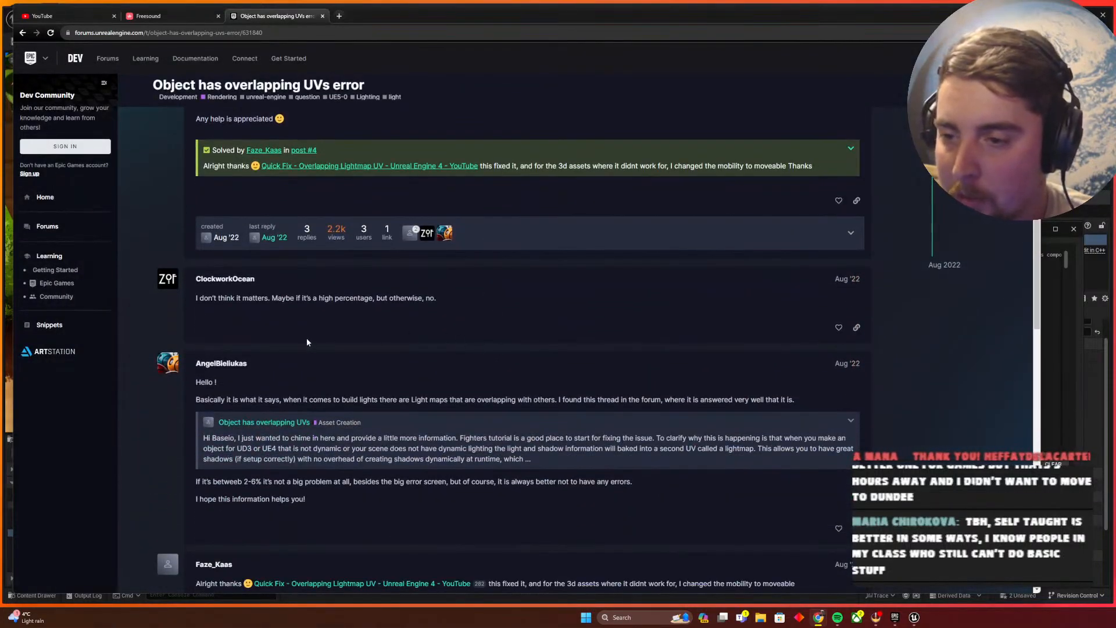
{"action": "scroll", "coordinate": [366, 328], "scroll_direction": "down", "scroll_amount": 2}
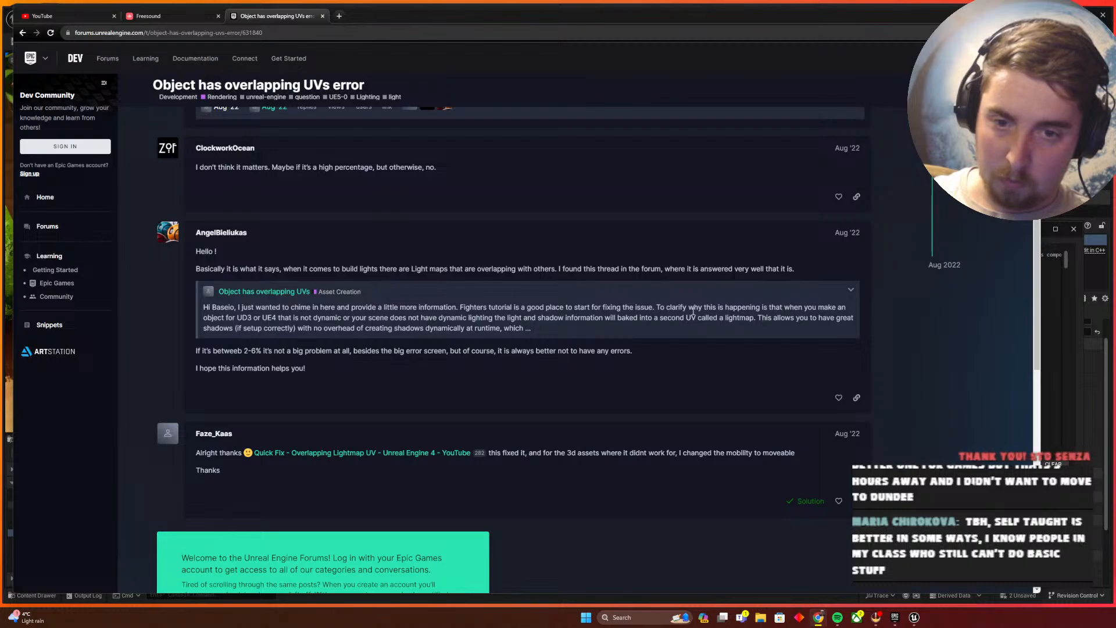
{"action": "left_click", "coordinate": [850, 294]}
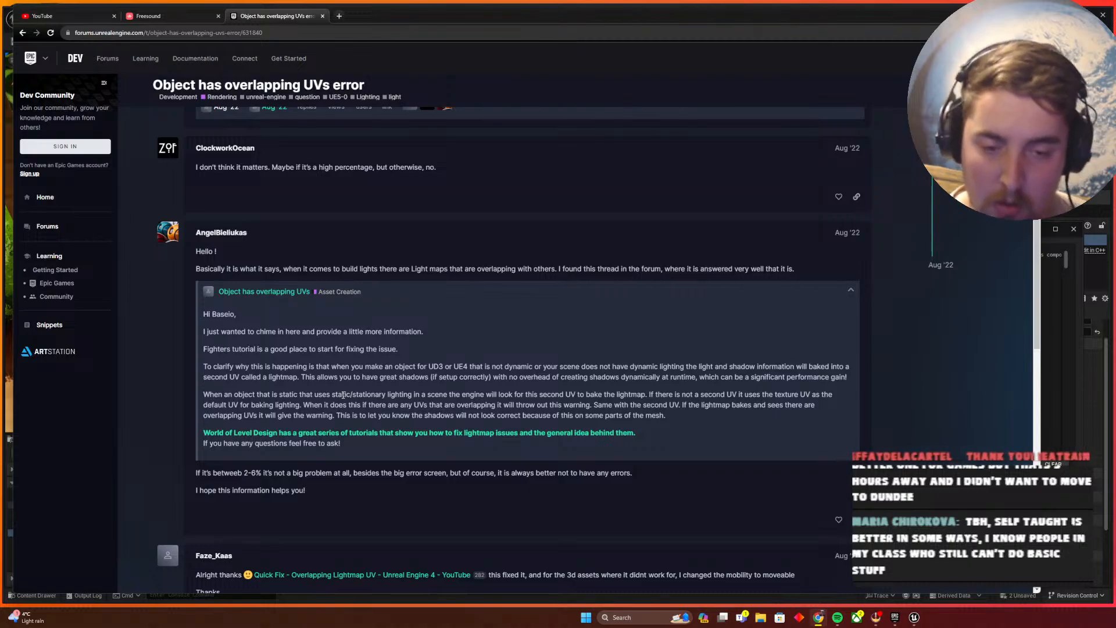
Return to Unreal Editor and locate the flagged SM_Tree_D_01_WIP and SM_RockLarge_01 meshes from the lighting build warnings
{"action": "left_click", "coordinate": [916, 616]}
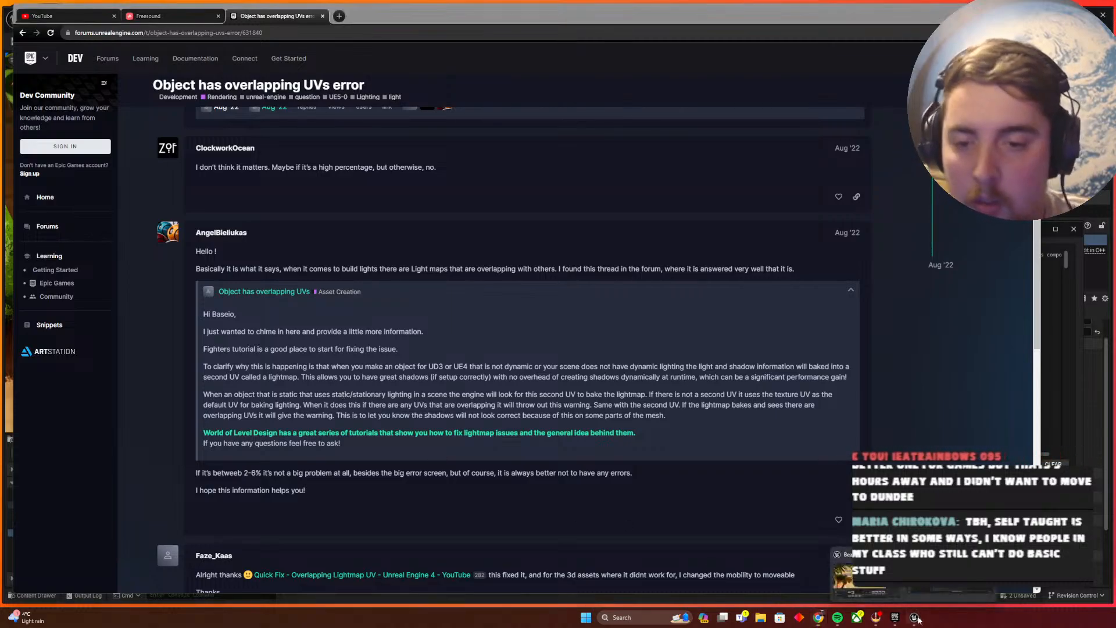
{"action": "left_click", "coordinate": [898, 569]}
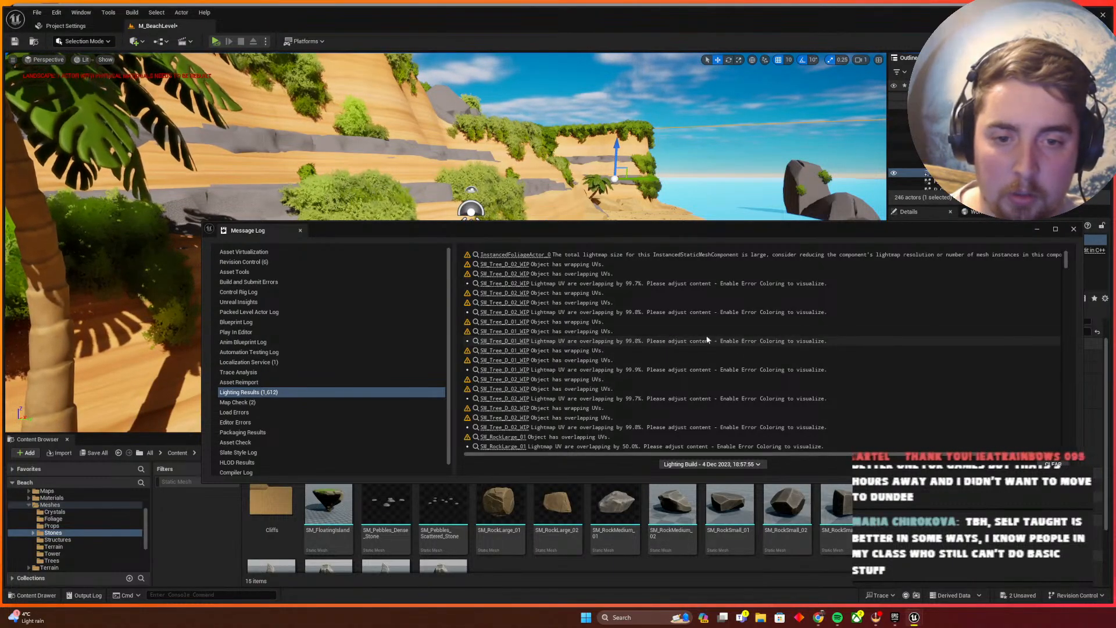
{"action": "left_click", "coordinate": [526, 343]}
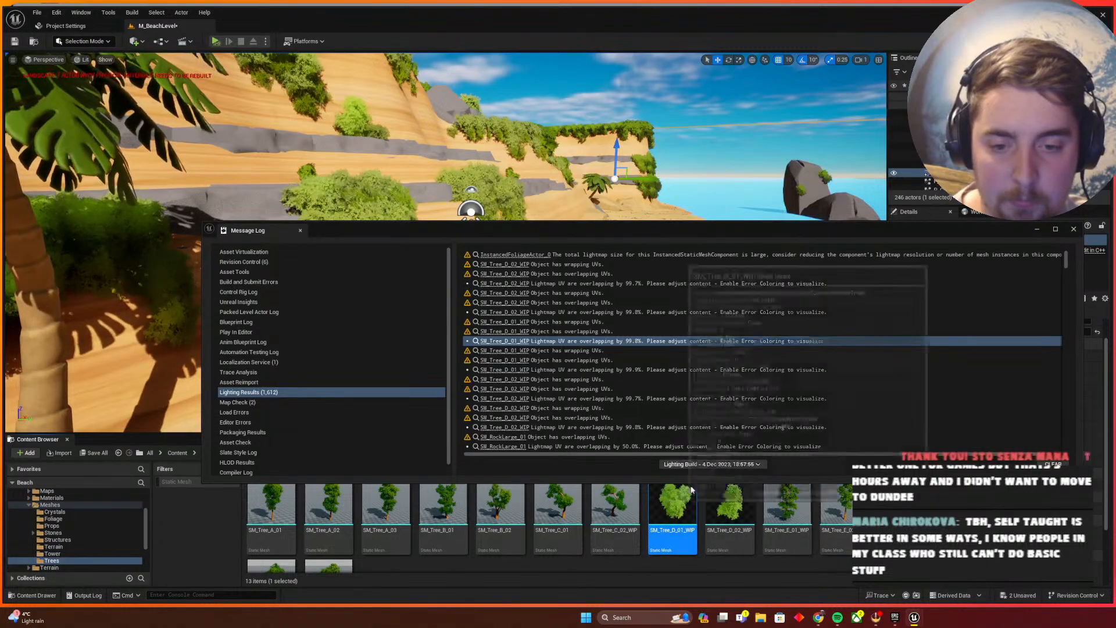
{"action": "left_click_drag", "start_coordinate": [794, 229], "coordinate": [602, 142]}
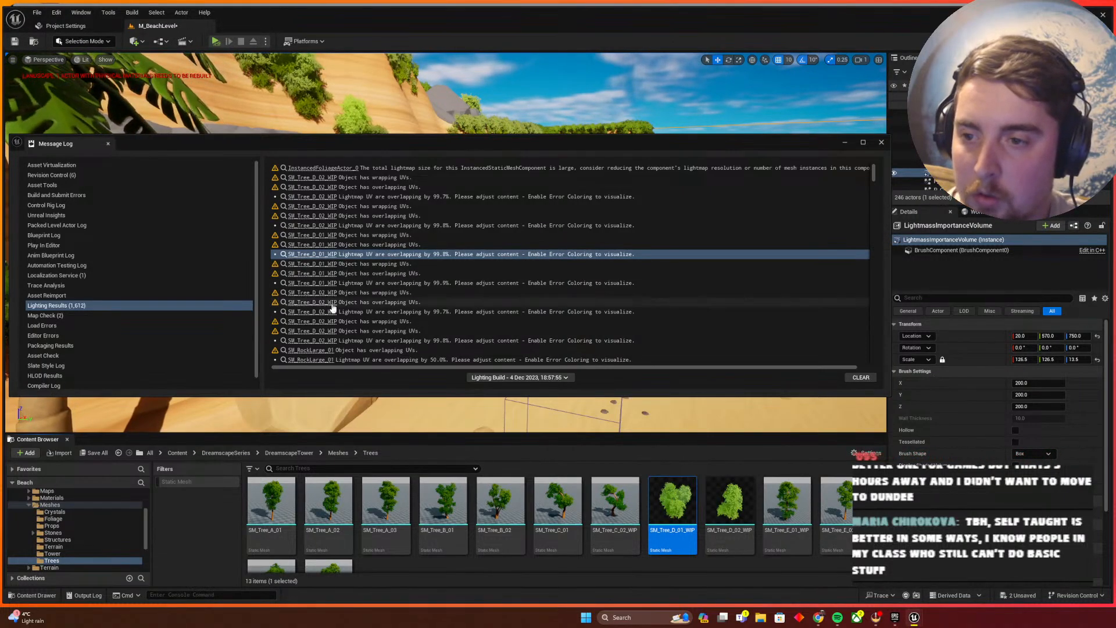
{"action": "scroll", "coordinate": [331, 294], "scroll_direction": "down", "scroll_amount": 5}
{"action": "scroll", "coordinate": [328, 301], "scroll_direction": "up", "scroll_amount": 2}
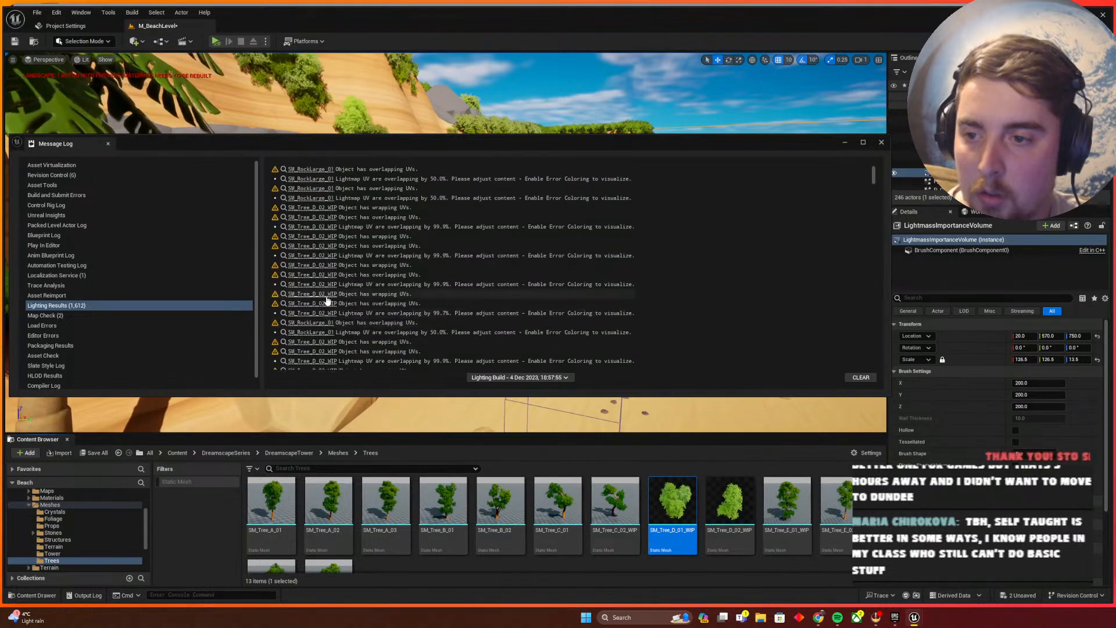
{"action": "left_click", "coordinate": [314, 197]}
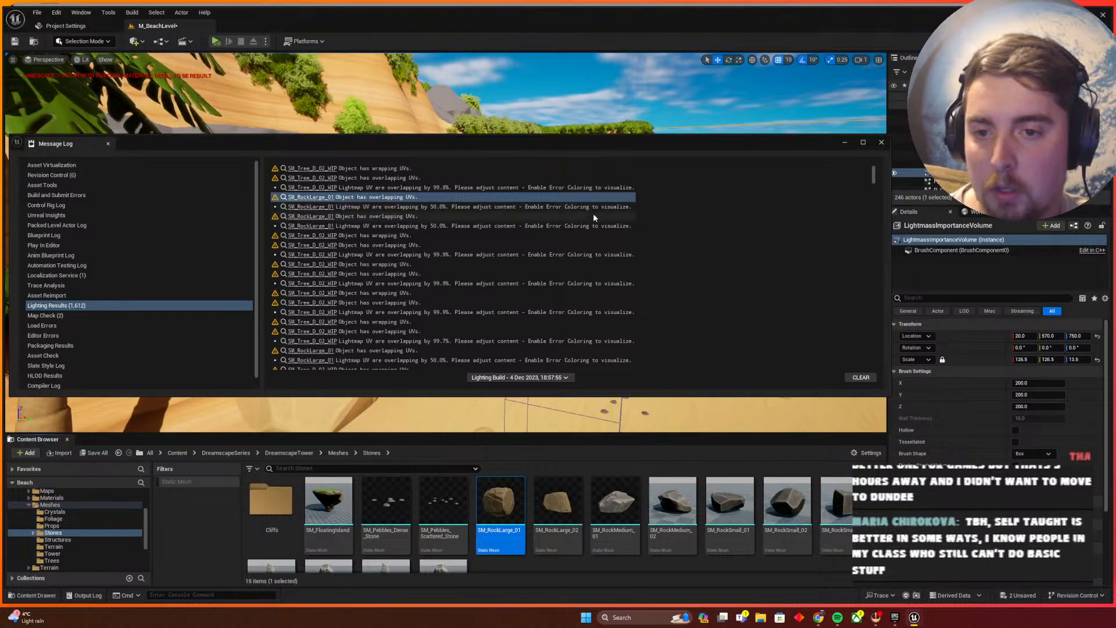
Open the SM_RockLarge_01 mesh, check its available UV channels, and close it with its pending changes applied
{"action": "double_click", "coordinate": [501, 512]}
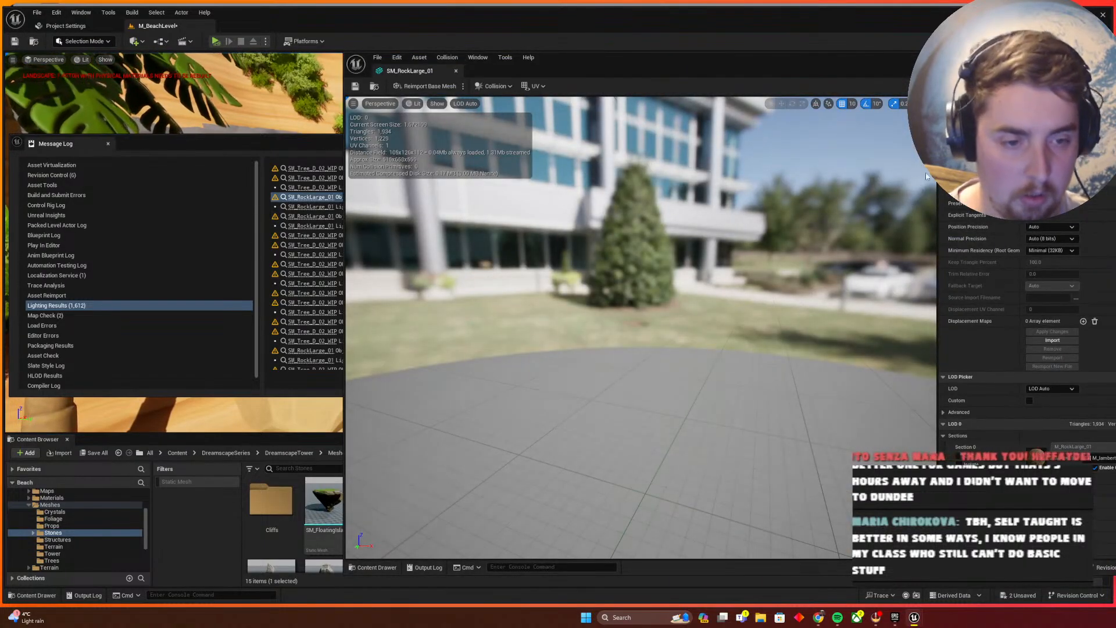
{"action": "left_click_drag", "start_coordinate": [726, 72], "coordinate": [1049, 89]}
{"action": "left_click_drag", "start_coordinate": [937, 92], "coordinate": [867, 79]}
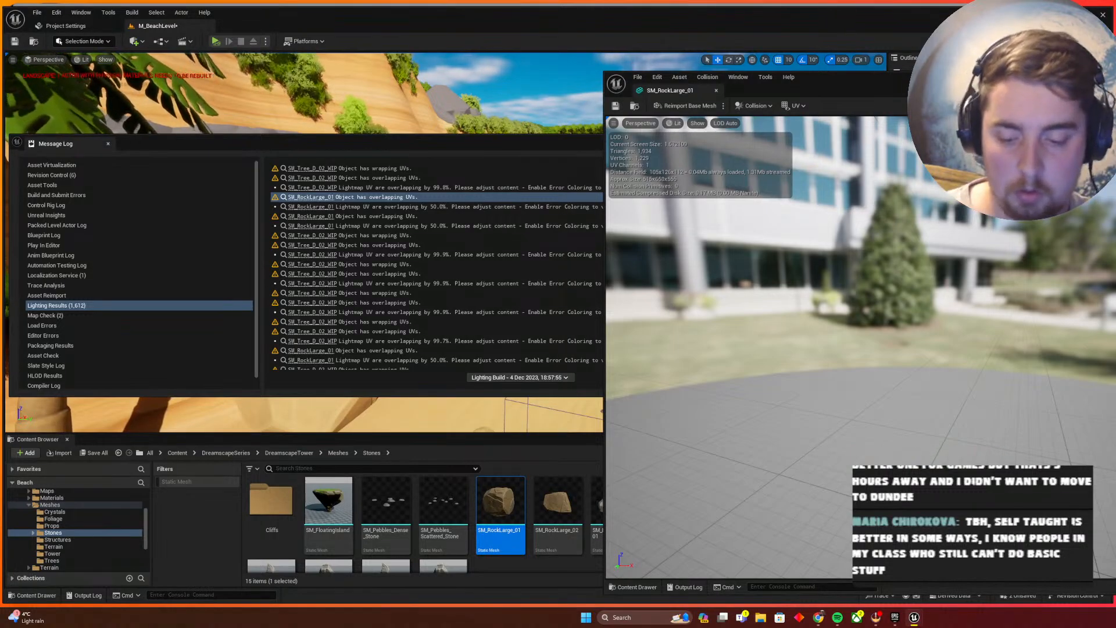
{"action": "scroll", "coordinate": [845, 304], "scroll_direction": "down", "scroll_amount": 5}
{"action": "scroll", "coordinate": [1019, 279], "scroll_direction": "down", "scroll_amount": 2}
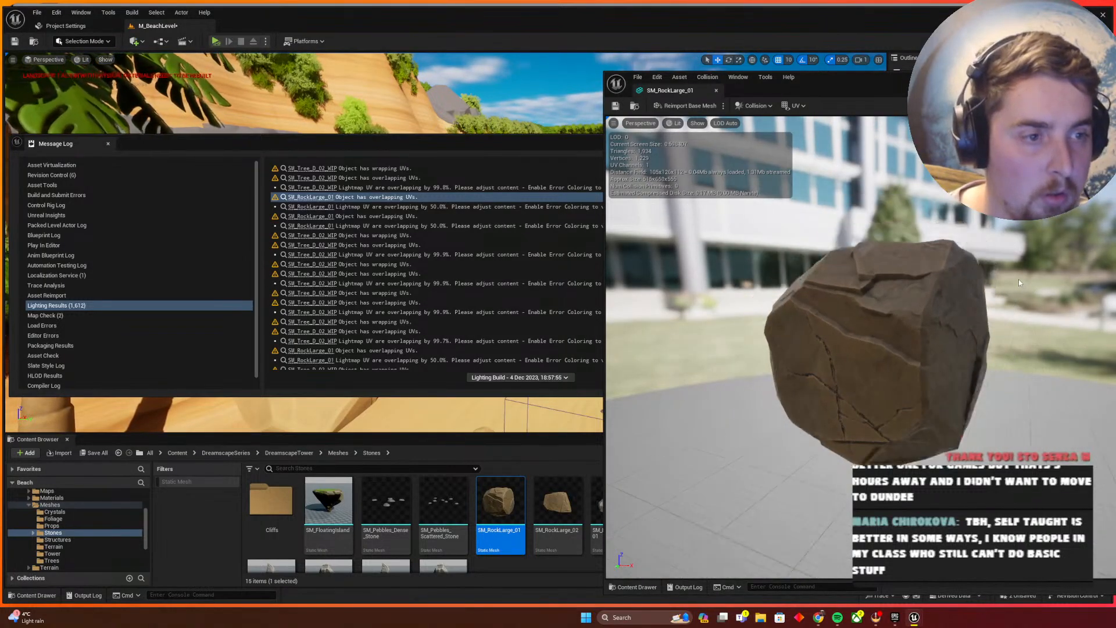
{"action": "scroll", "coordinate": [1032, 279], "scroll_direction": "down", "scroll_amount": 1}
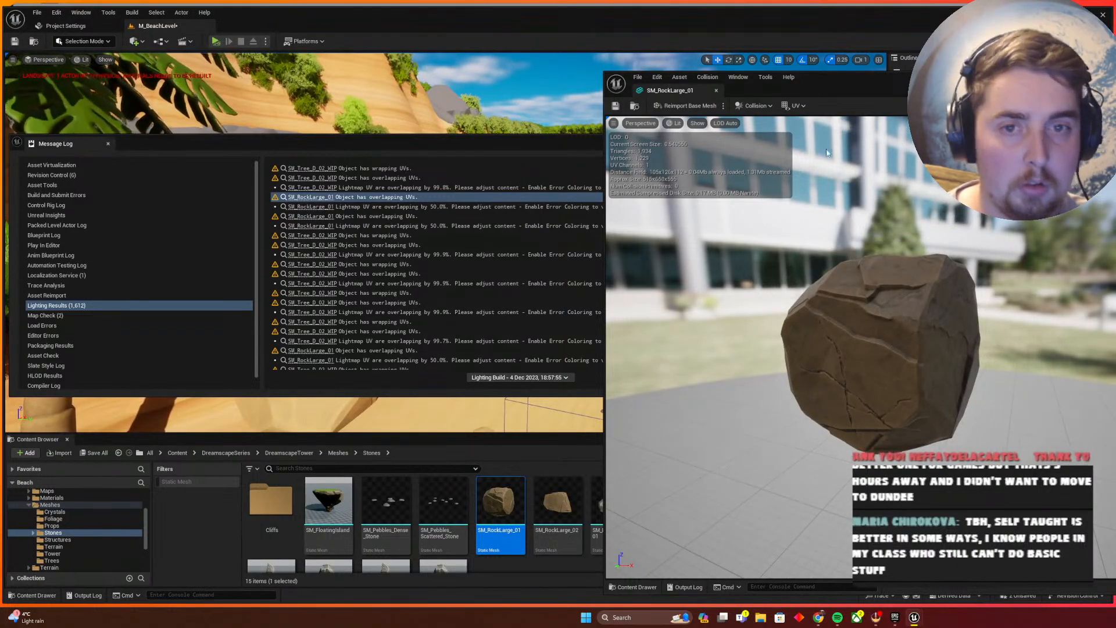
{"action": "left_click", "coordinate": [799, 106]}
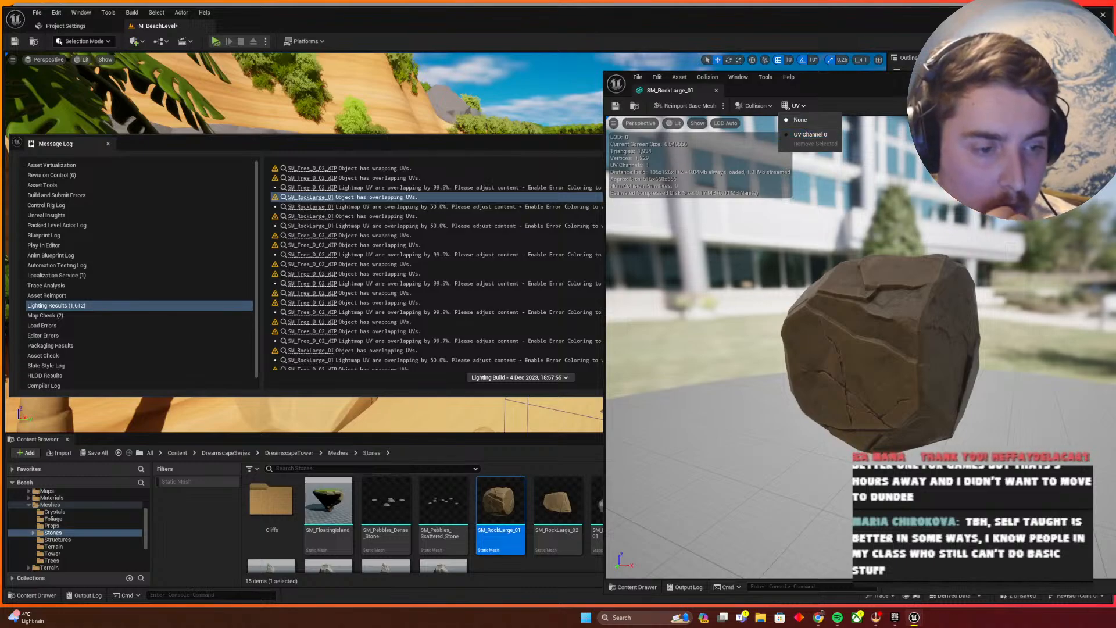
{"action": "left_click", "coordinate": [794, 107]}
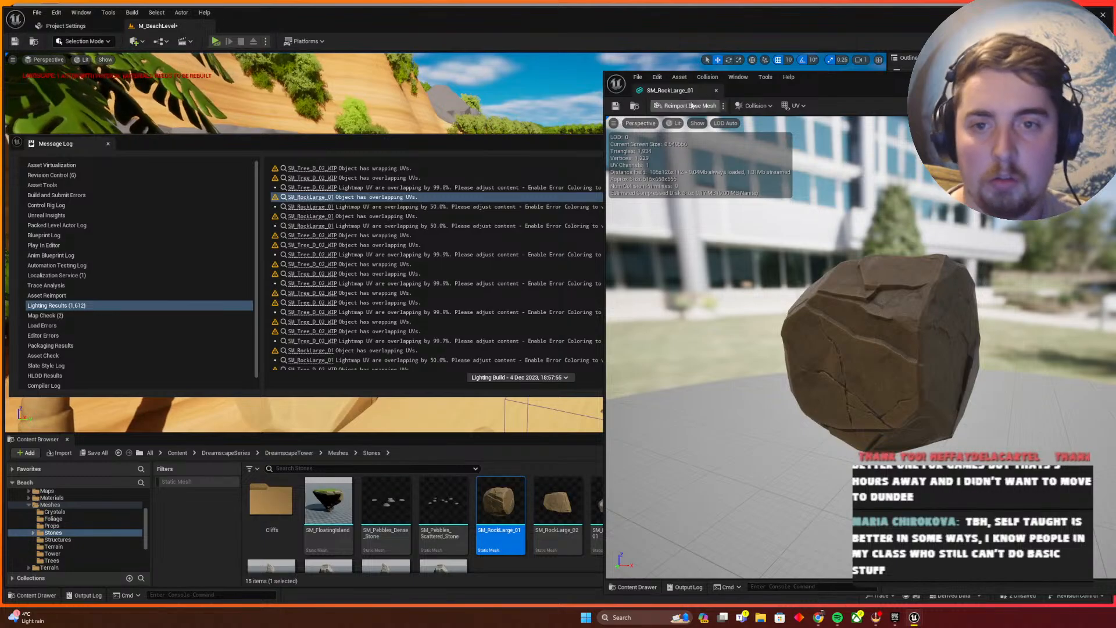
{"action": "left_click", "coordinate": [716, 90]}
{"action": "left_click", "coordinate": [752, 322]}
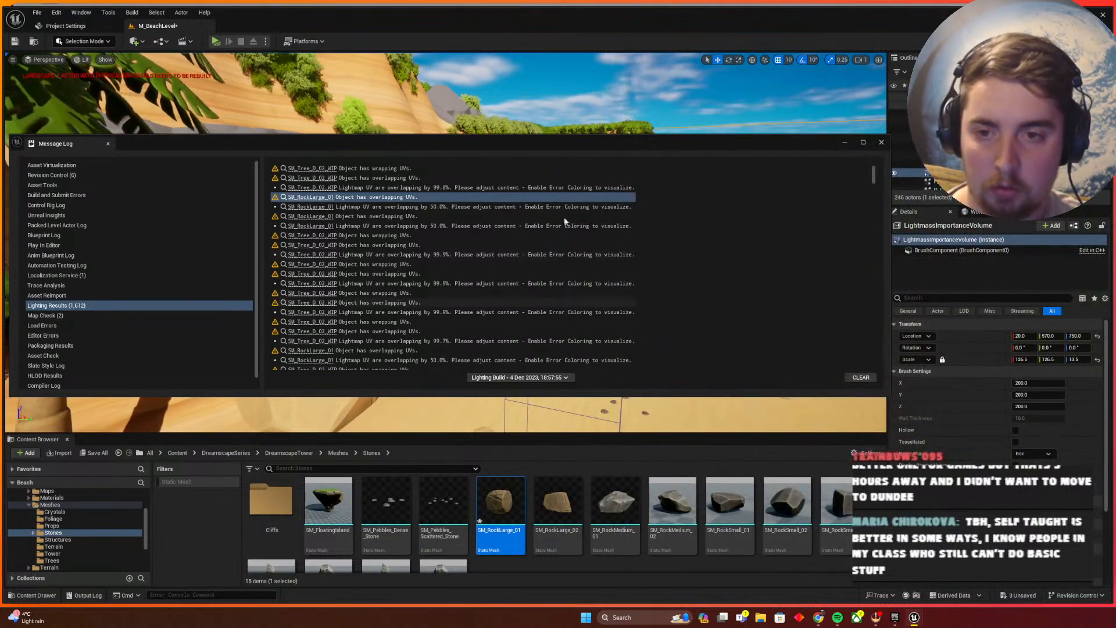
Briefly reopen the SM_RockLarge_01 mesh, close it along with the lighting results, and save all unsaved work
{"action": "left_click_drag", "start_coordinate": [579, 141], "coordinate": [568, 199]}
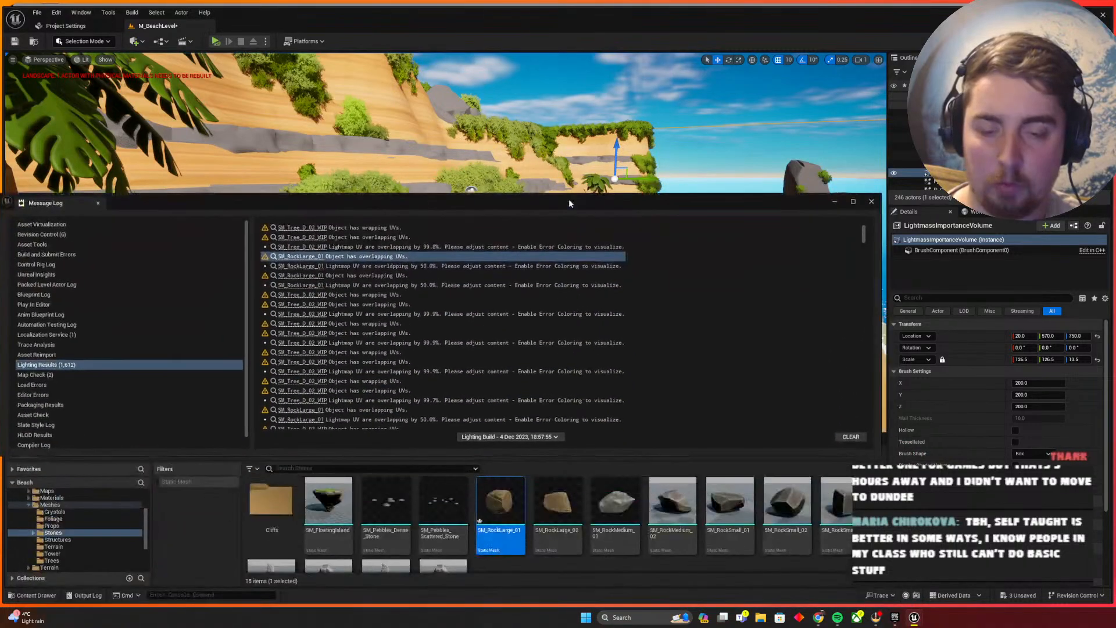
{"action": "double_click", "coordinate": [499, 502]}
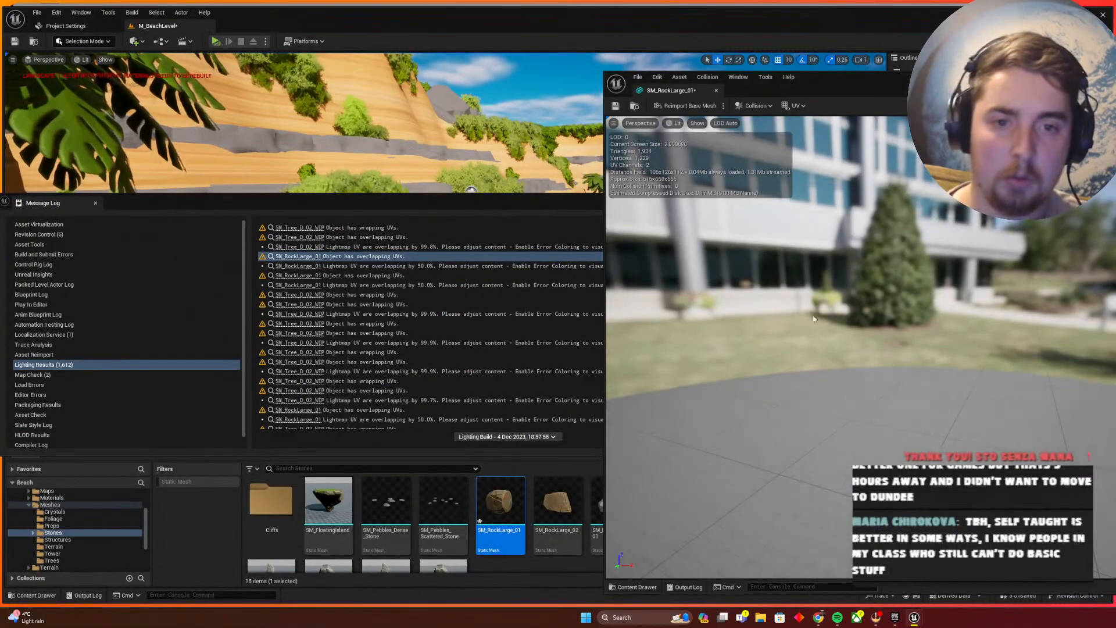
{"action": "left_click", "coordinate": [716, 91]}
{"action": "left_click", "coordinate": [868, 201]}
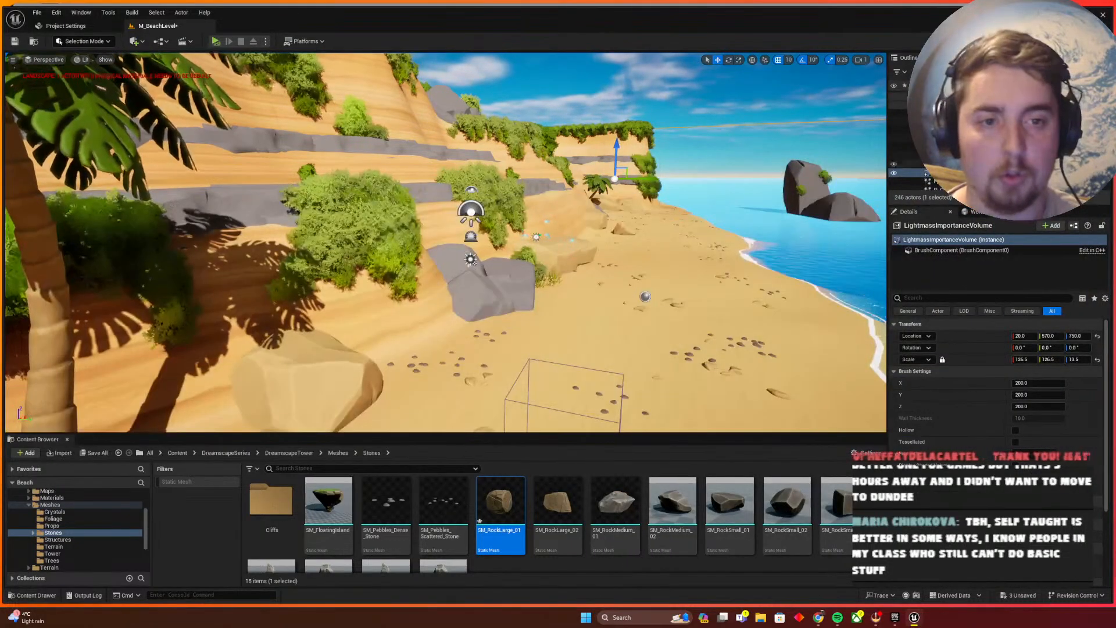
{"action": "key", "text": "Escape"}
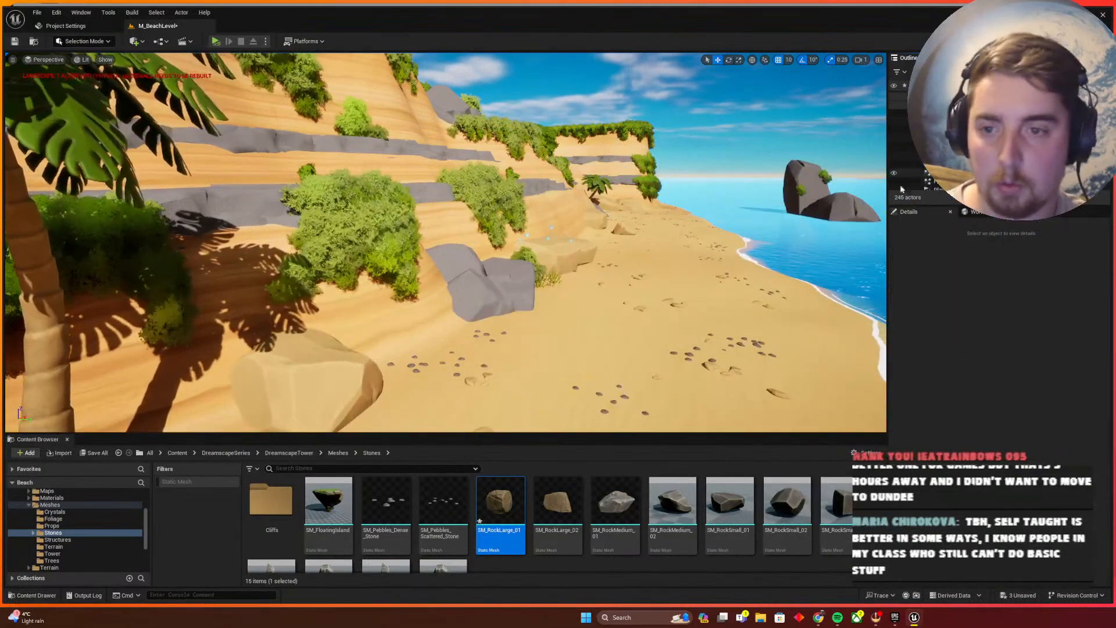
{"action": "key", "text": "ctrl+s"}
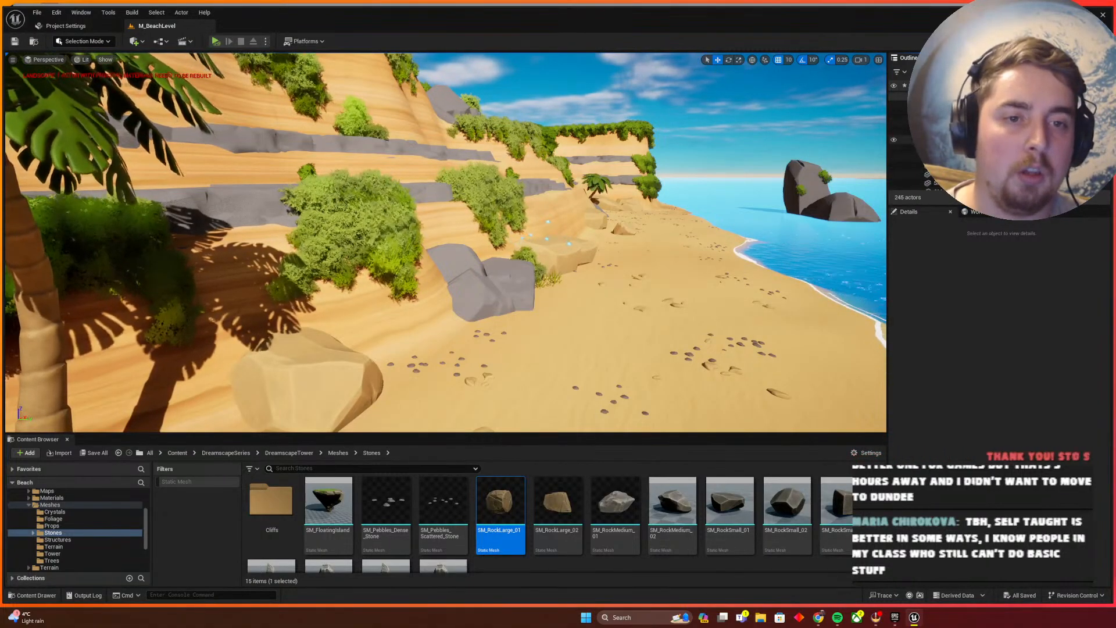
Select an actor in the beach level's Outliner and delete it, toggling the viewport's game view
{"action": "left_click", "coordinate": [953, 151]}
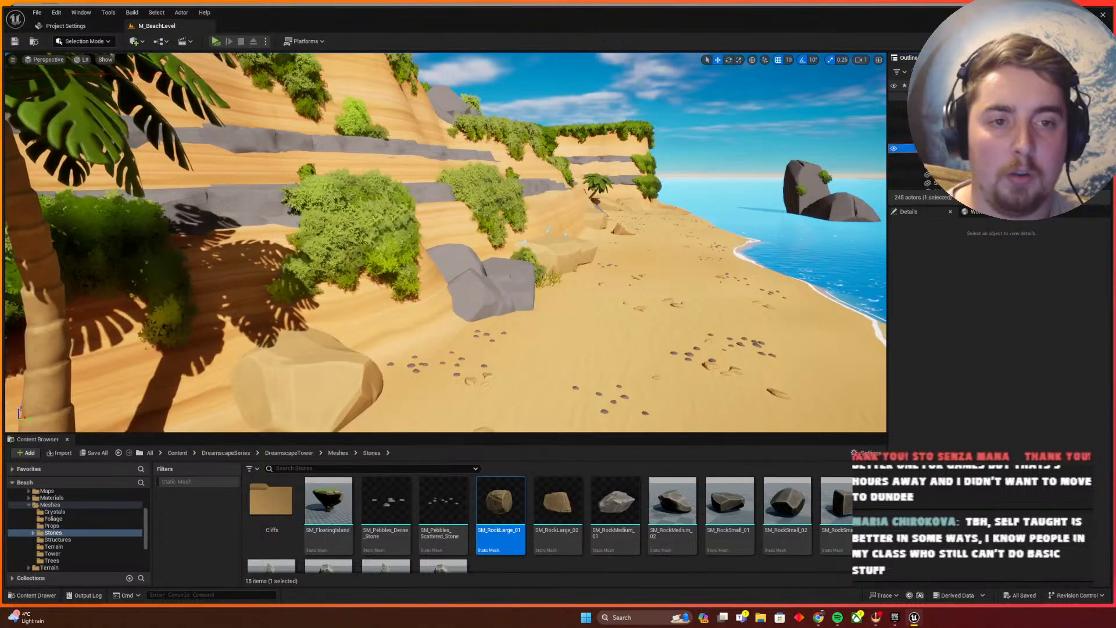
{"action": "key", "text": "g"}
{"action": "key", "text": "Delete"}
{"action": "key", "text": "g"}
Filter the beach level's Outliner for "post", delete the matching post-process actor, and save the level
{"action": "left_click", "coordinate": [976, 72]}
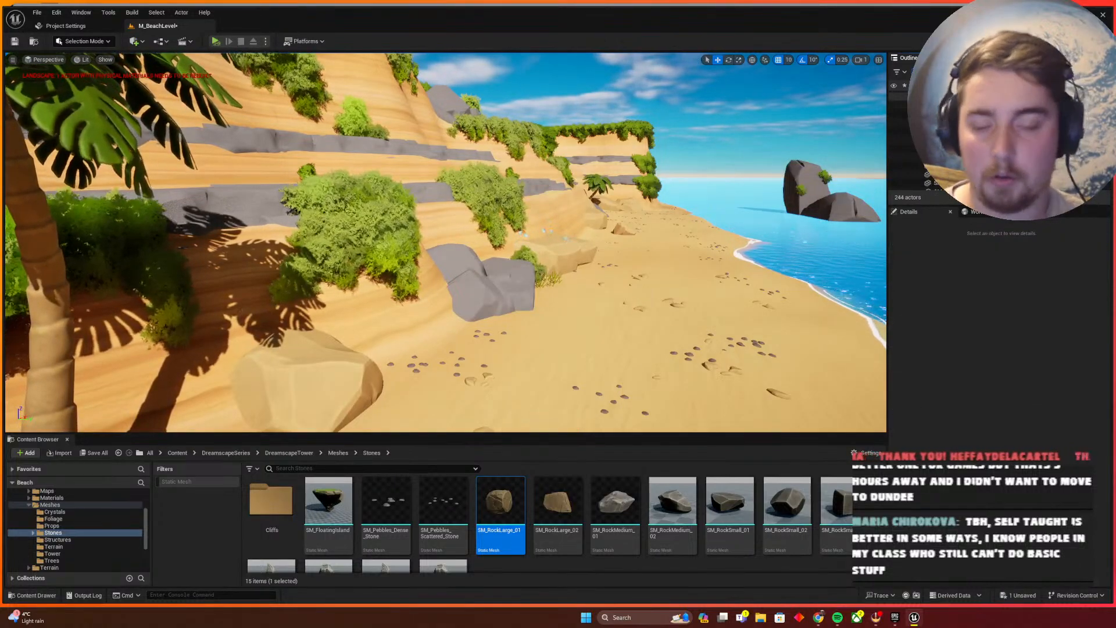
{"action": "type", "text": "post"}
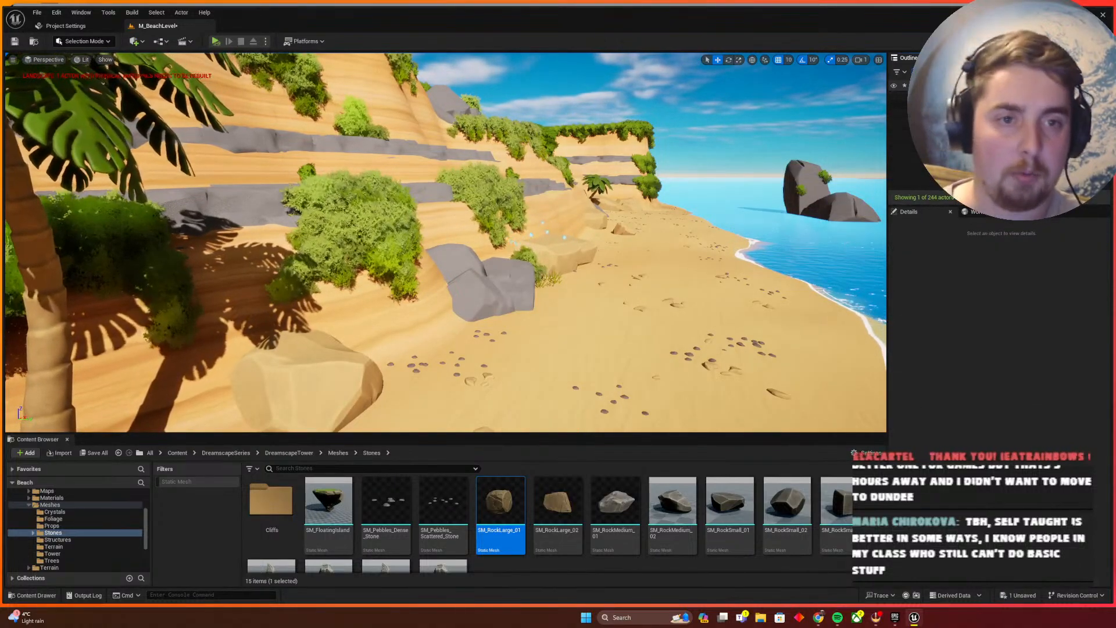
{"action": "left_click", "coordinate": [953, 108]}
{"action": "key", "text": "Delete"}
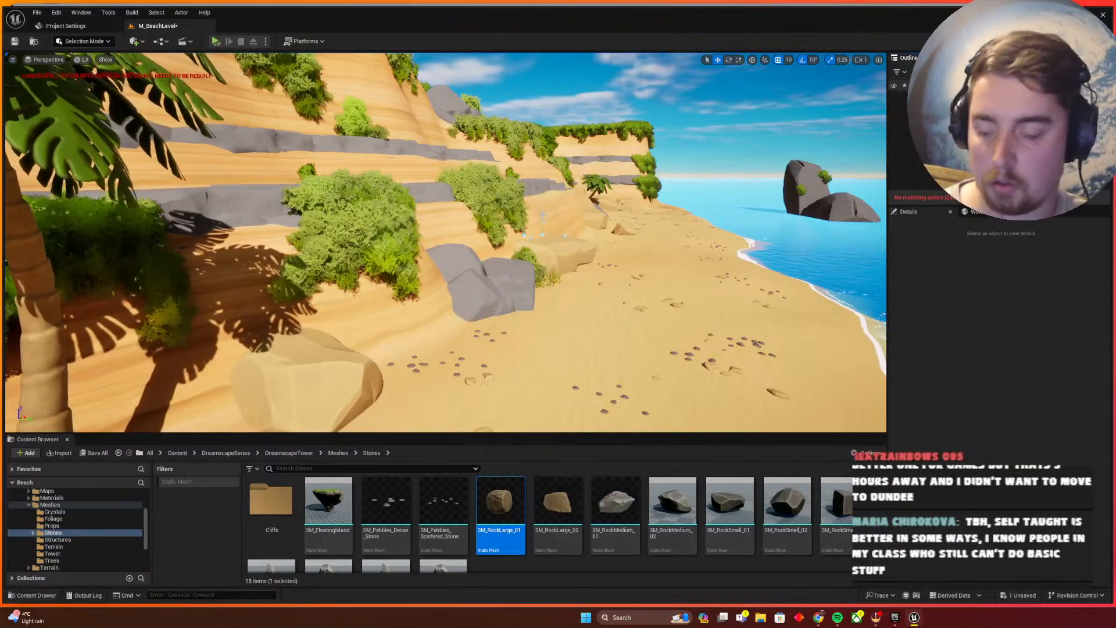
{"action": "key", "text": "ctrl+s"}
{"action": "right_click_drag", "start_coordinate": [794, 114], "coordinate": [860, 140]}
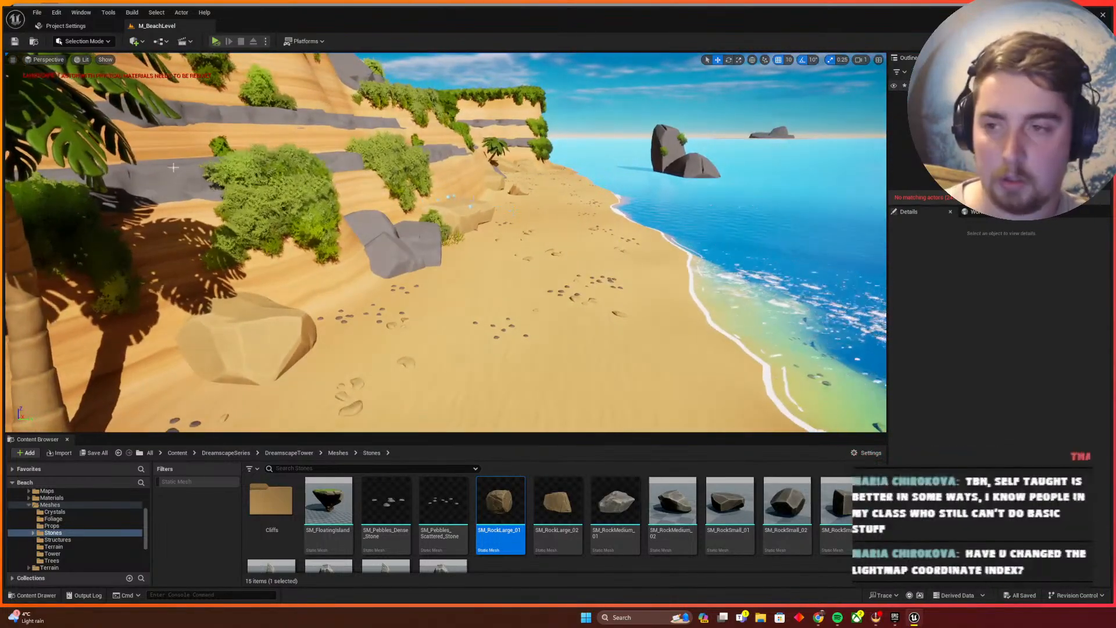
Build the beach level's lighting only, and build the landscape's physical materials only
{"action": "left_click", "coordinate": [131, 13]}
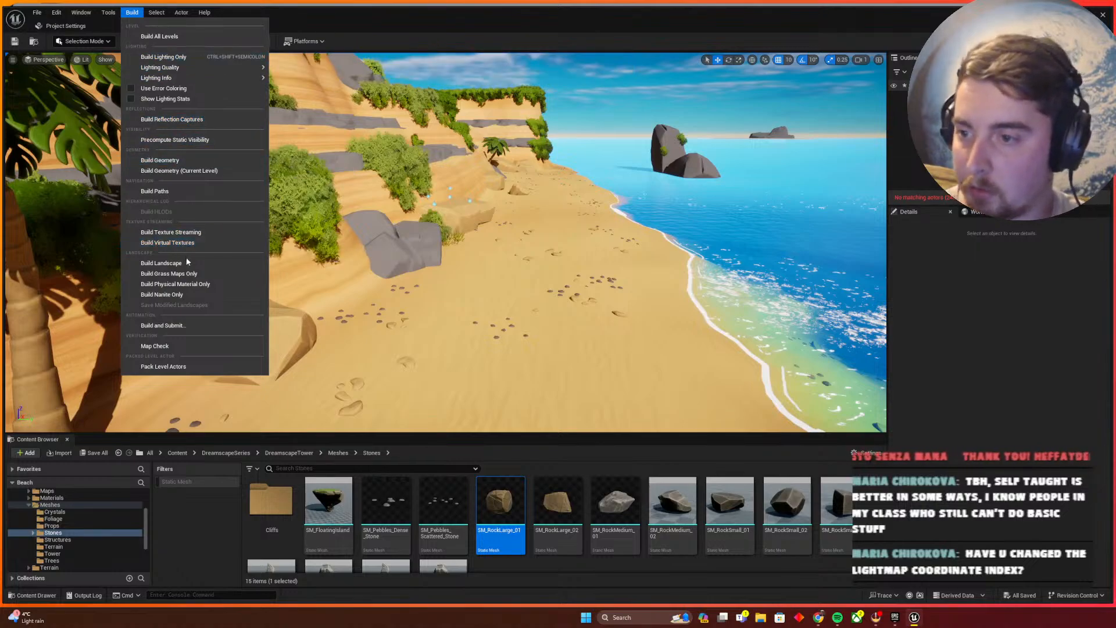
{"action": "left_click", "coordinate": [152, 56]}
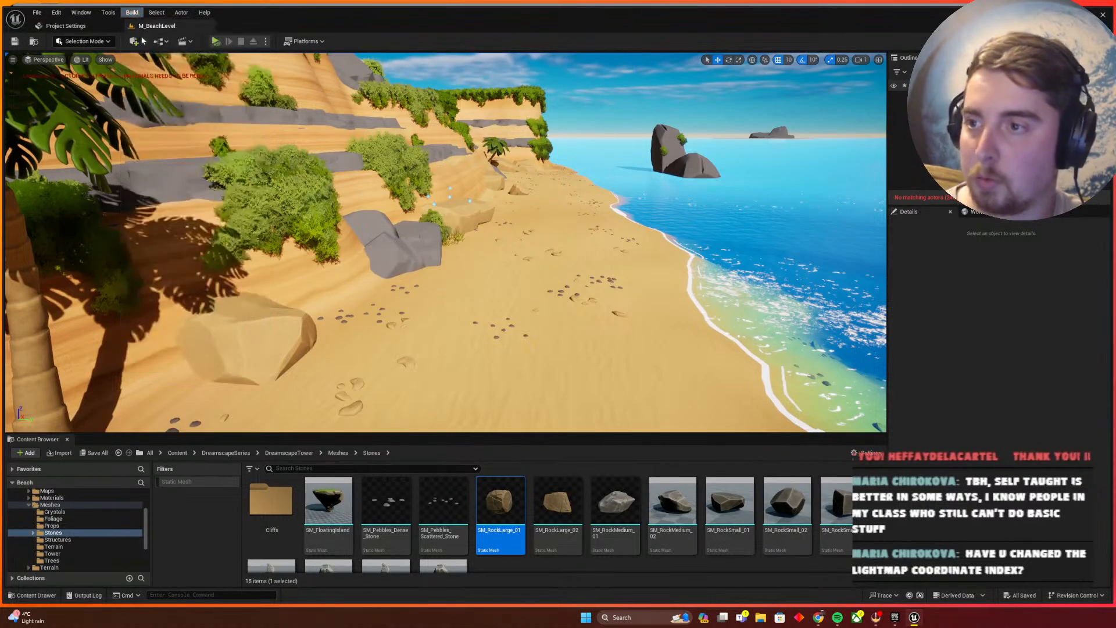
{"action": "left_click", "coordinate": [137, 13]}
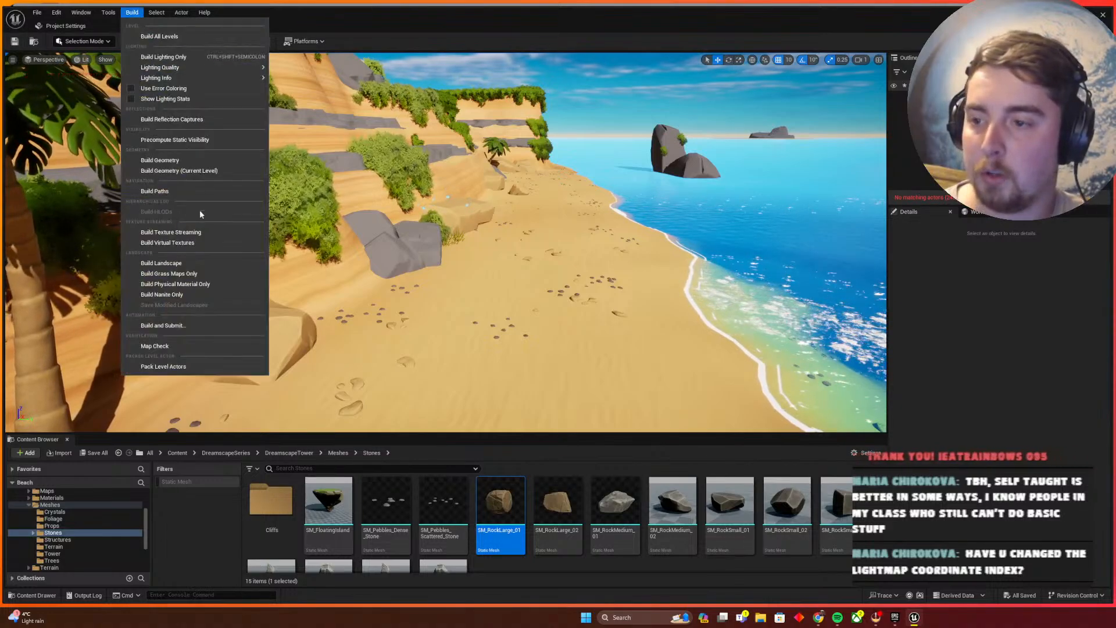
{"action": "left_click", "coordinate": [192, 284]}
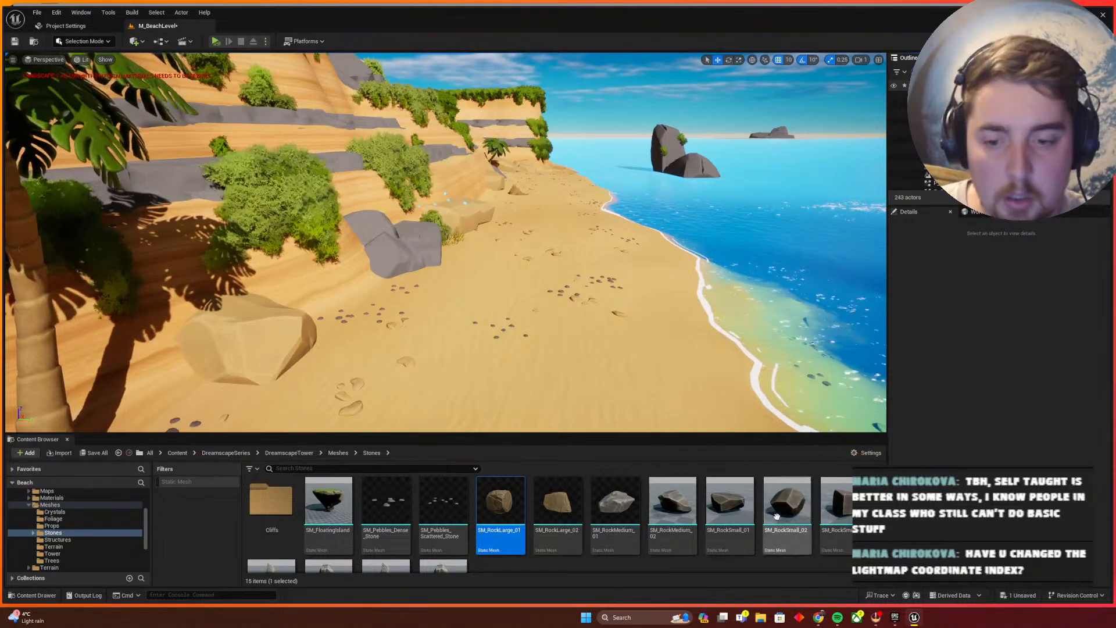
Open the SM_RockLarge_01 mesh, filter its details for "lightm", and dock its editor beside the M_BeachLevel tab
{"action": "double_click", "coordinate": [515, 507]}
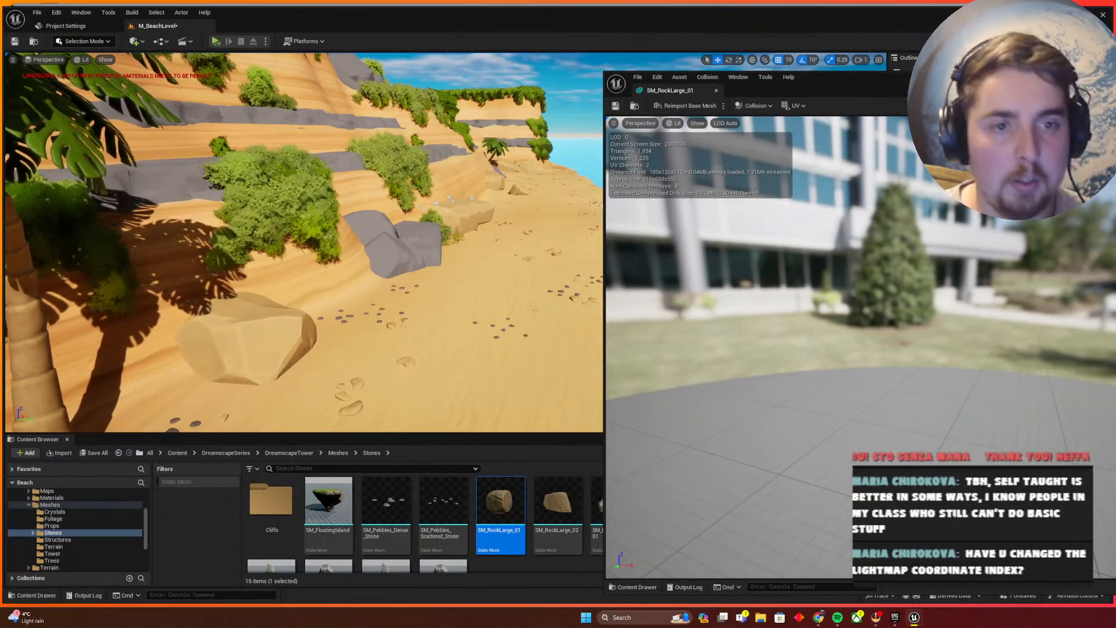
{"action": "left_click_drag", "start_coordinate": [999, 86], "coordinate": [589, 67]}
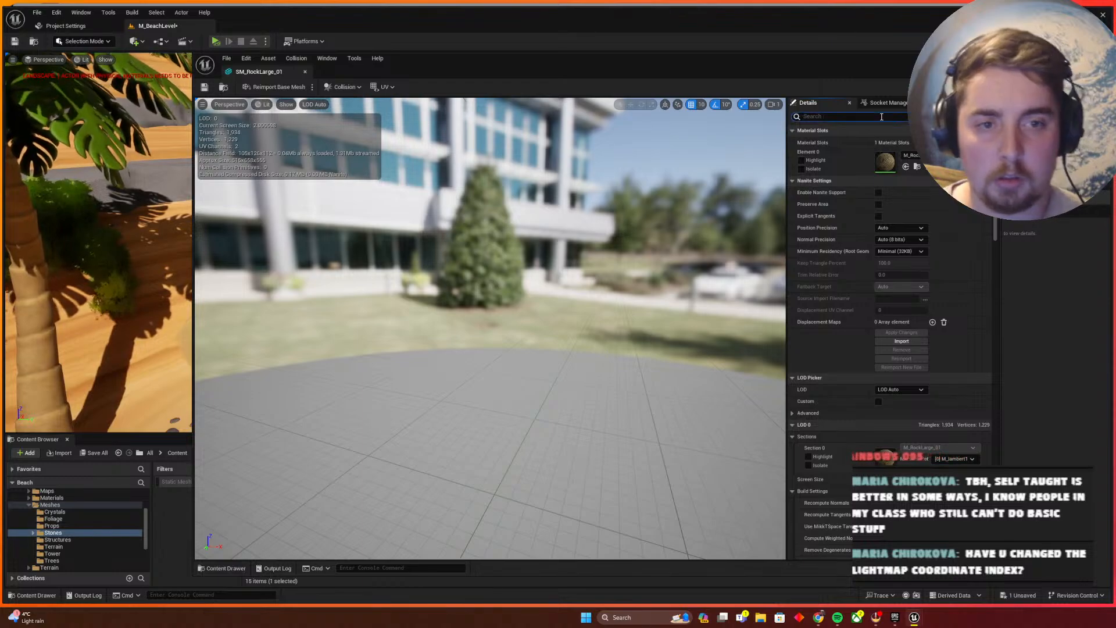
{"action": "type", "text": "htm"}
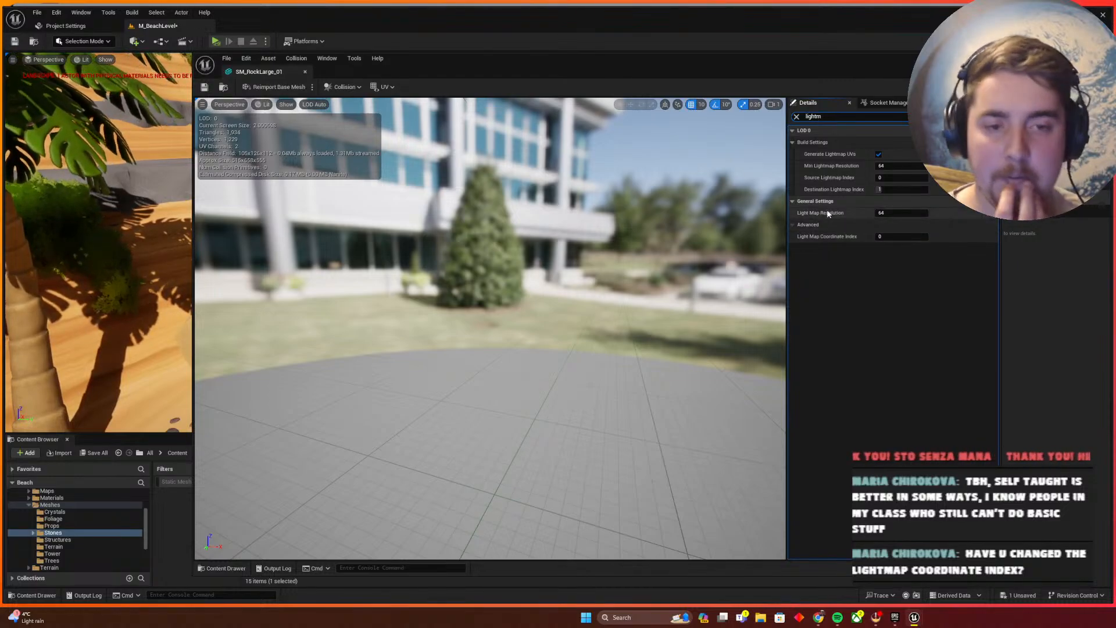
{"action": "left_click_drag", "start_coordinate": [887, 62], "coordinate": [742, 390]}
{"action": "left_click_drag", "start_coordinate": [1111, 200], "coordinate": [904, 78]}
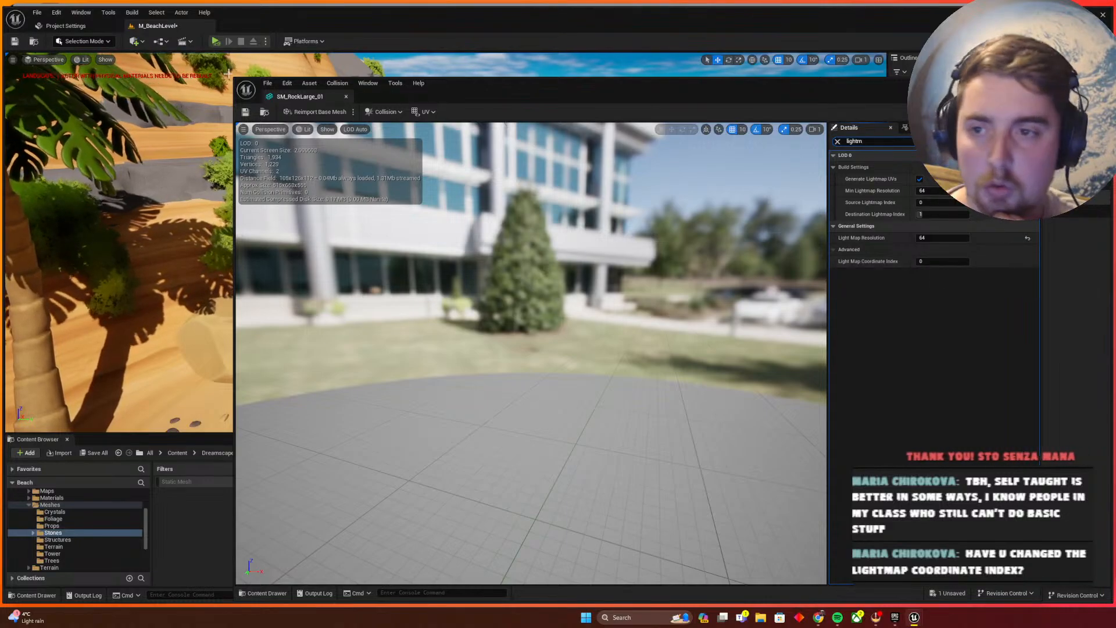
{"action": "left_click_drag", "start_coordinate": [300, 96], "coordinate": [283, 29]}
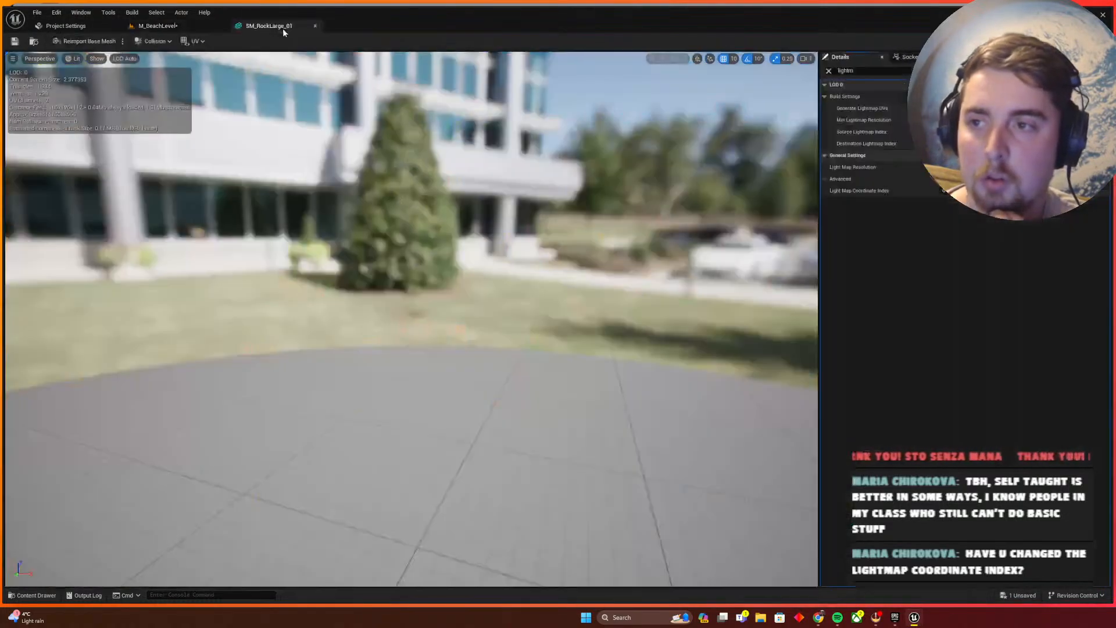
Return to the beach level, save it, and rebuild the landscape's physical materials only
{"action": "left_click", "coordinate": [178, 27]}
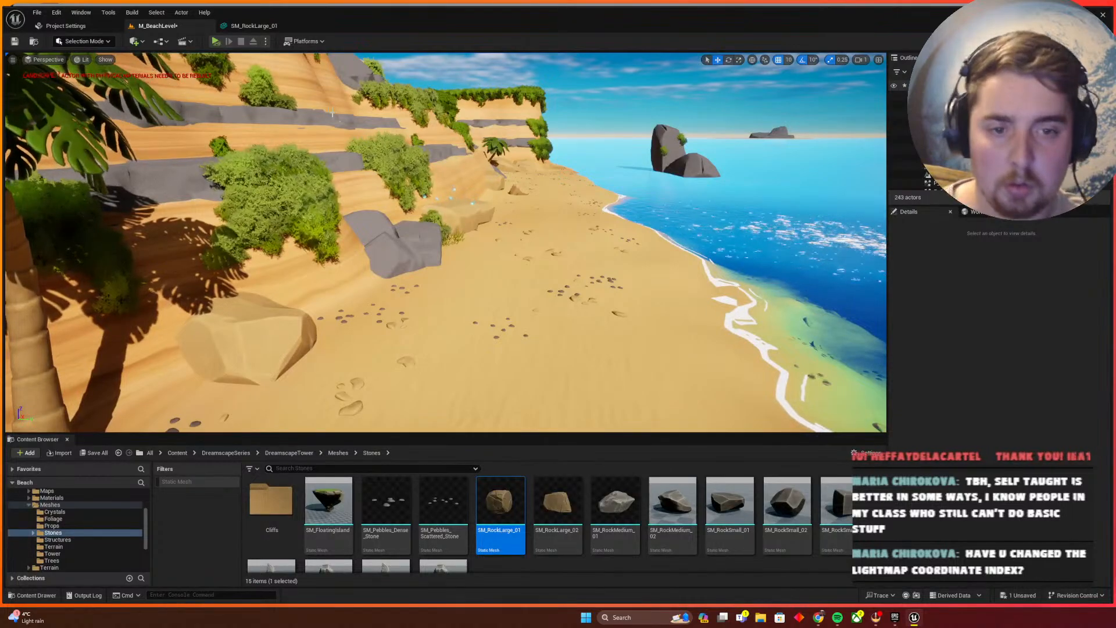
{"action": "key", "text": "ctrl+s"}
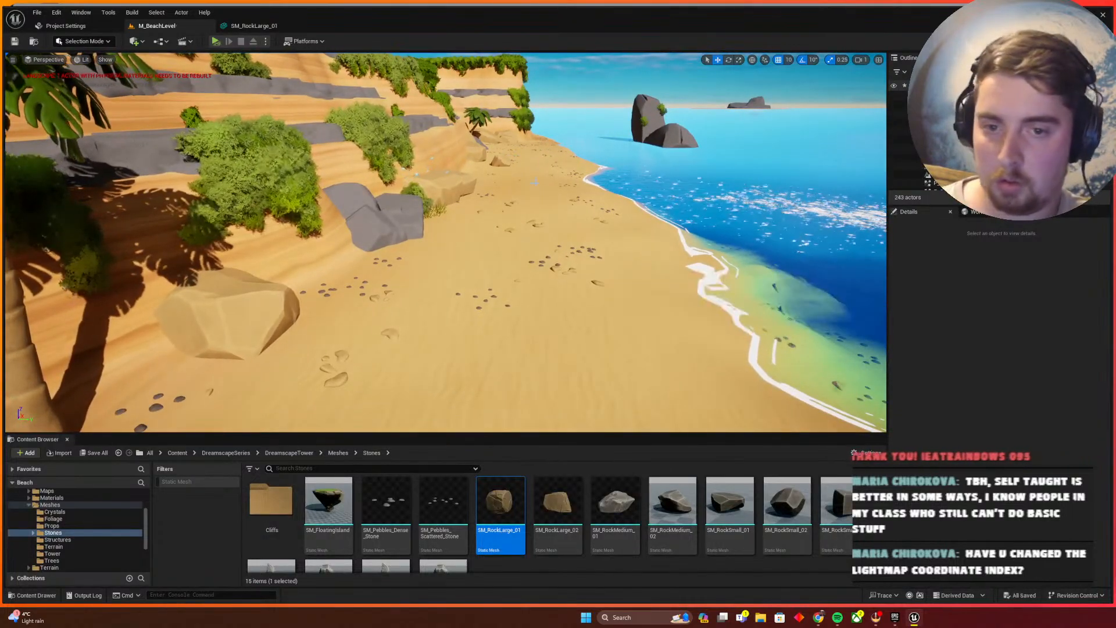
{"action": "left_click", "coordinate": [132, 12]}
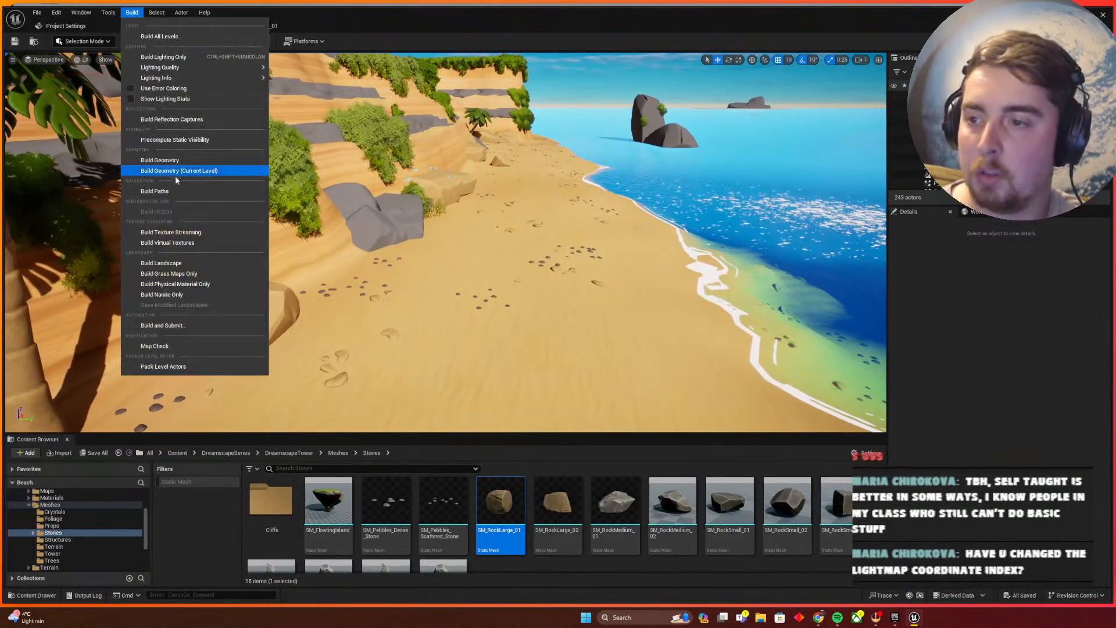
{"action": "left_click", "coordinate": [204, 285]}
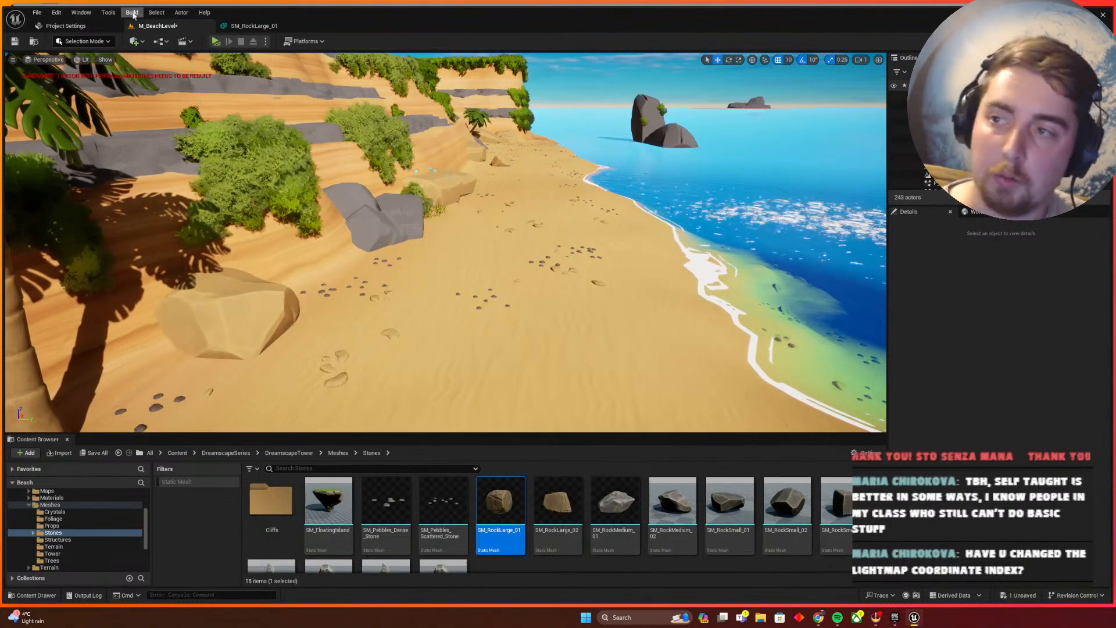
Compare the beach level with the SM_RockLarge_01 mesh, check the mesh's Light Map Coordinate Index, and save the mesh
{"action": "left_click", "coordinate": [254, 26]}
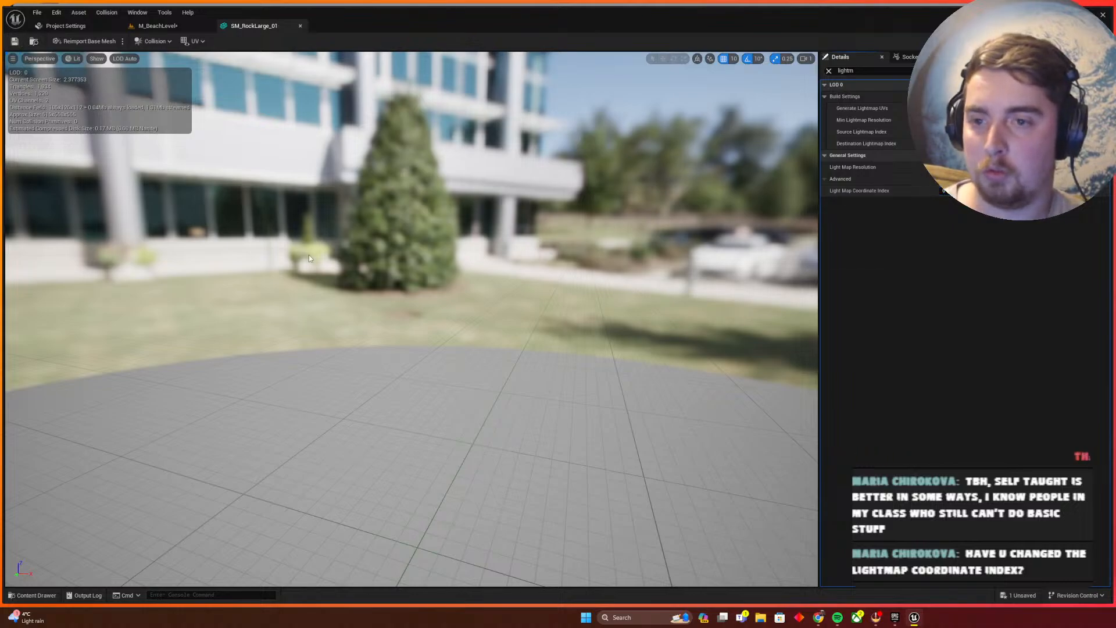
{"action": "left_click", "coordinate": [183, 26]}
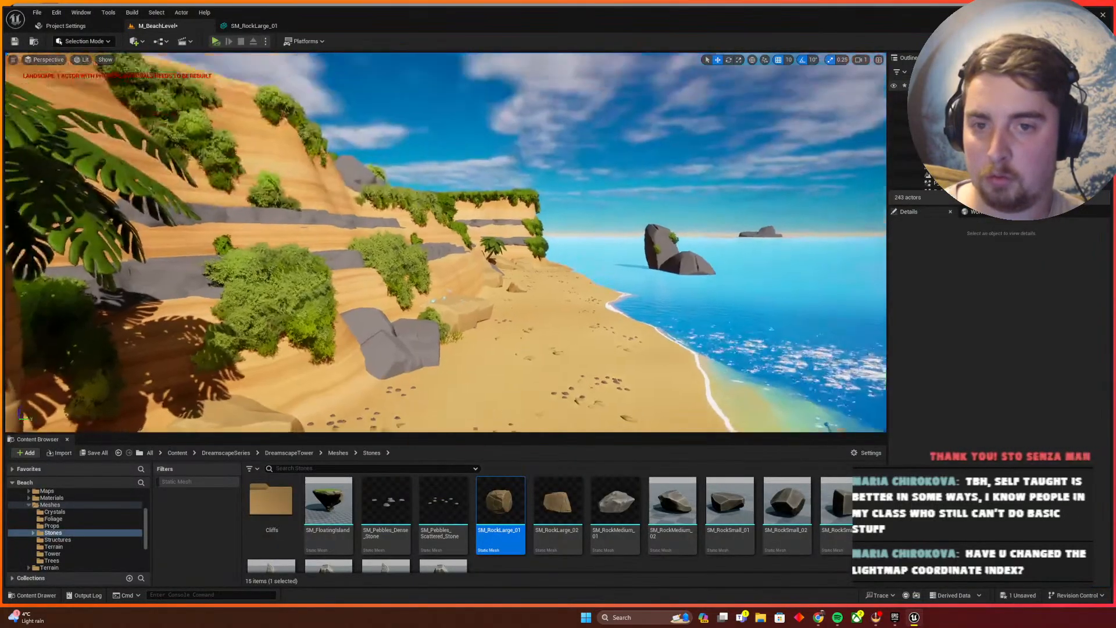
{"action": "right_click_drag", "start_coordinate": [521, 303], "coordinate": [549, 337]}
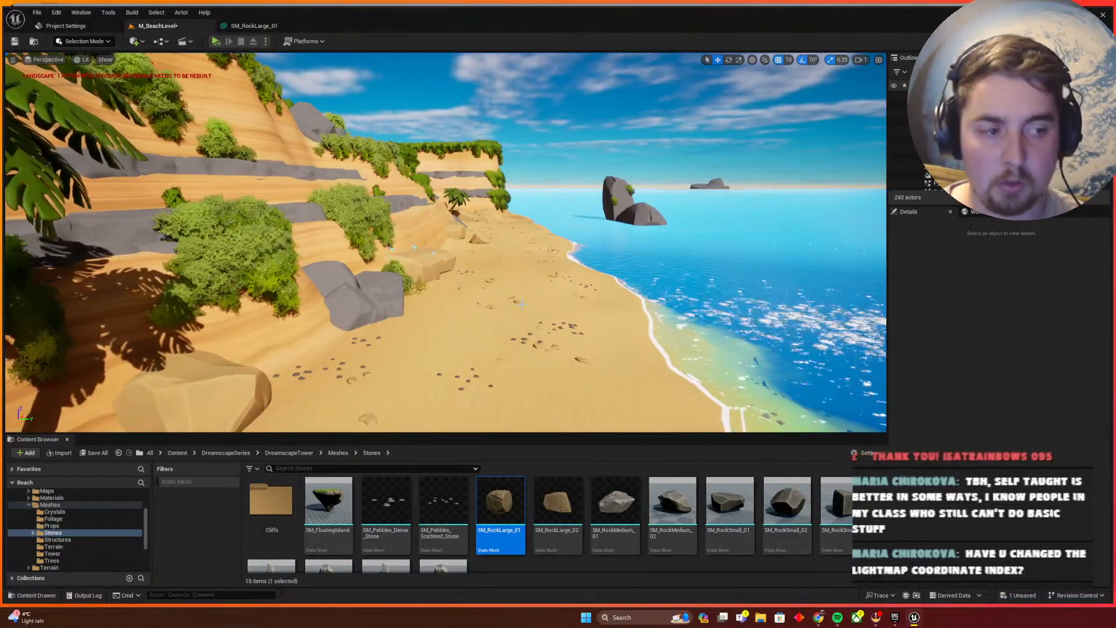
{"action": "left_click", "coordinate": [280, 29]}
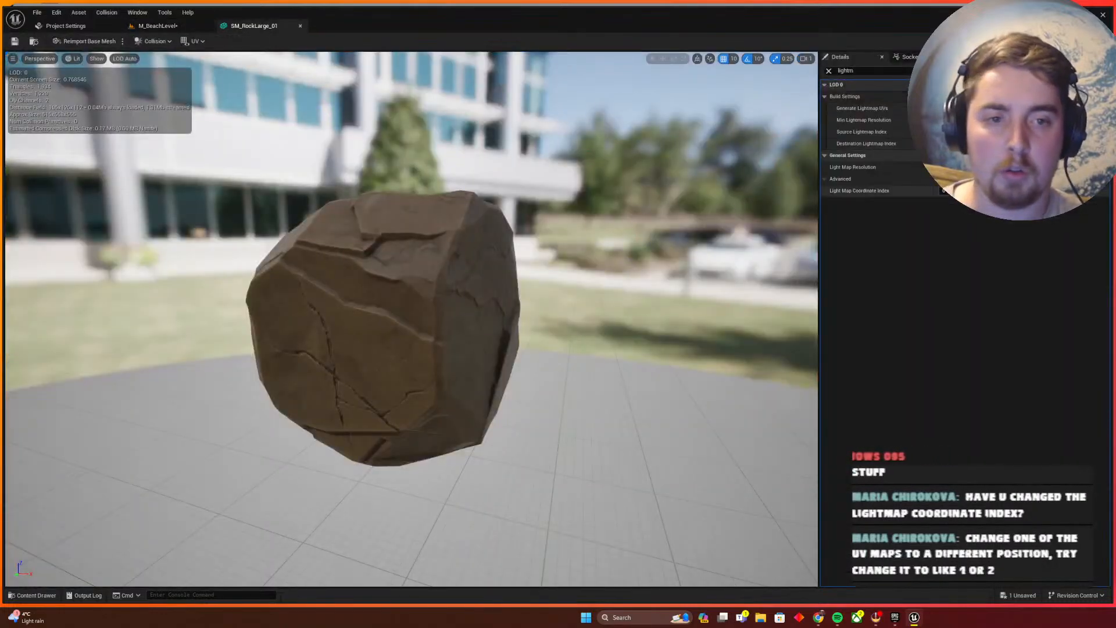
{"action": "key", "text": "Return"}
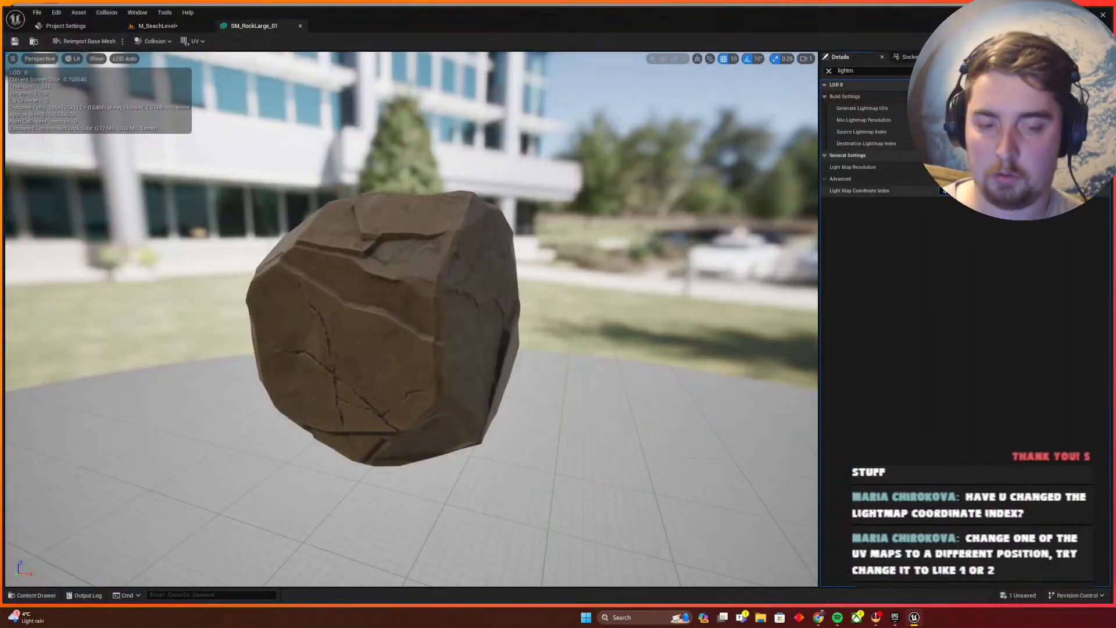
{"action": "left_click", "coordinate": [15, 41]}
{"action": "left_click", "coordinate": [174, 26]}
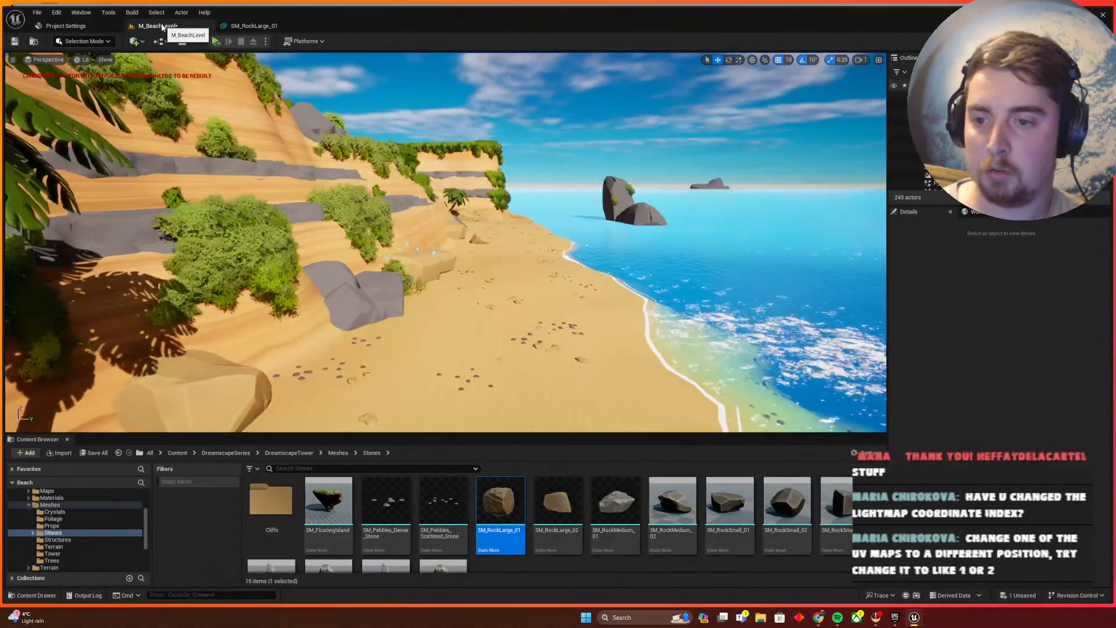
Check which UV channels SM_RockLarge_01 offers, and return to the beach level to save it
{"action": "left_click", "coordinate": [254, 26]}
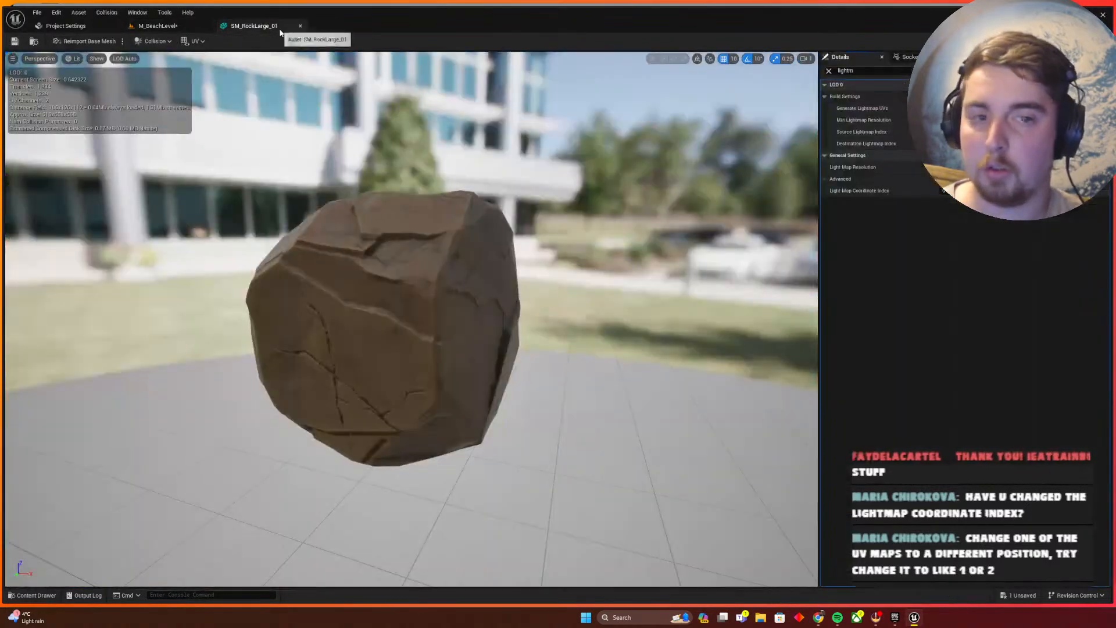
{"action": "left_click", "coordinate": [197, 41]}
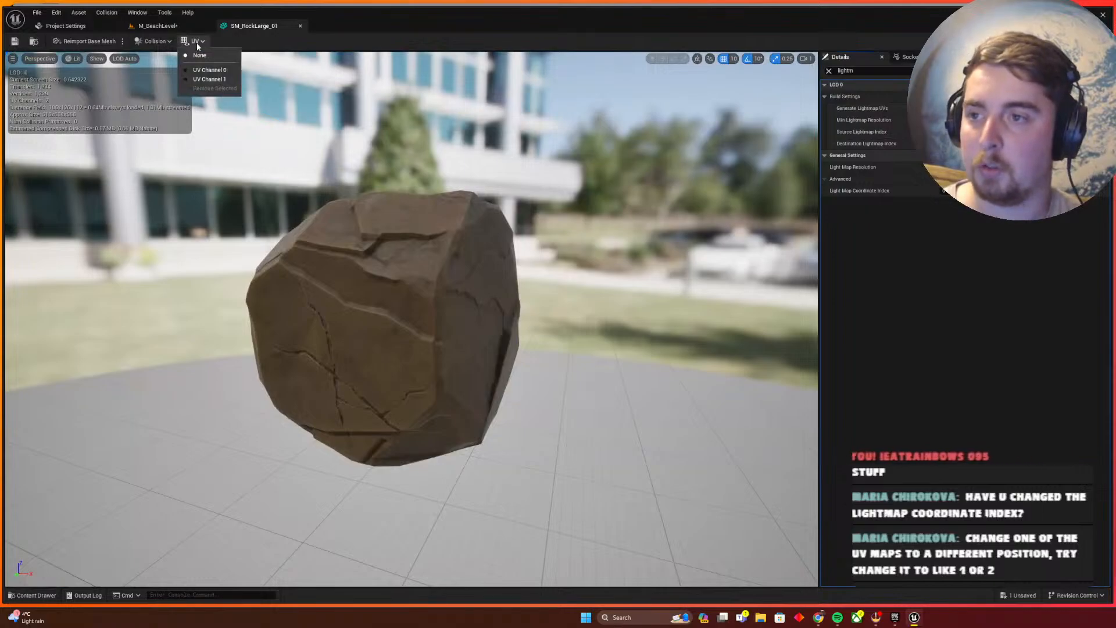
{"action": "left_click", "coordinate": [150, 26]}
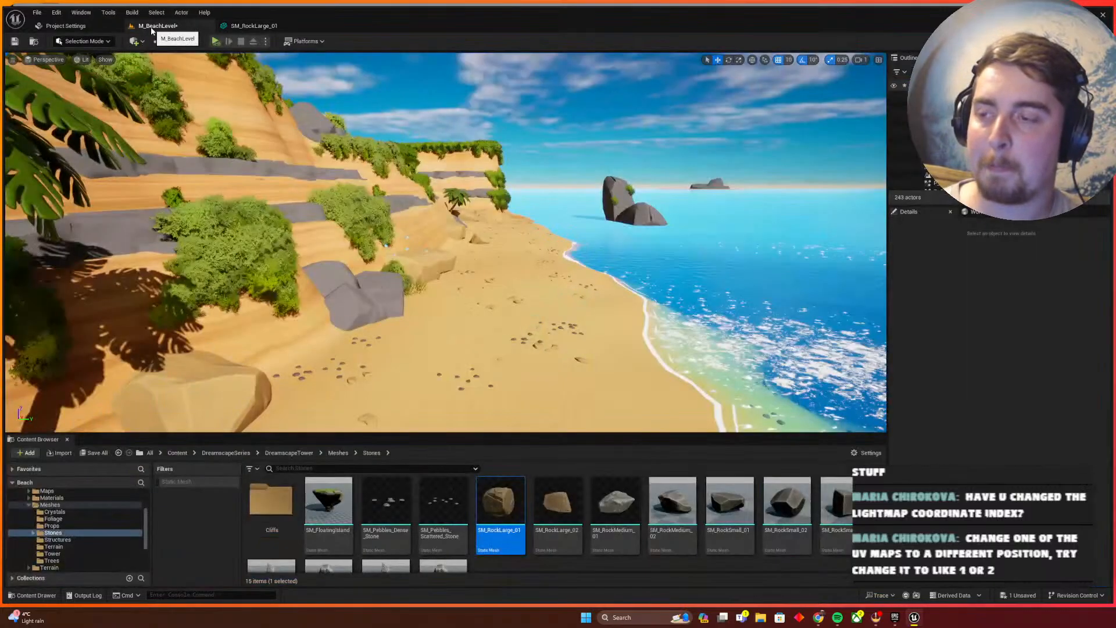
{"action": "key", "text": "ctrl+s"}
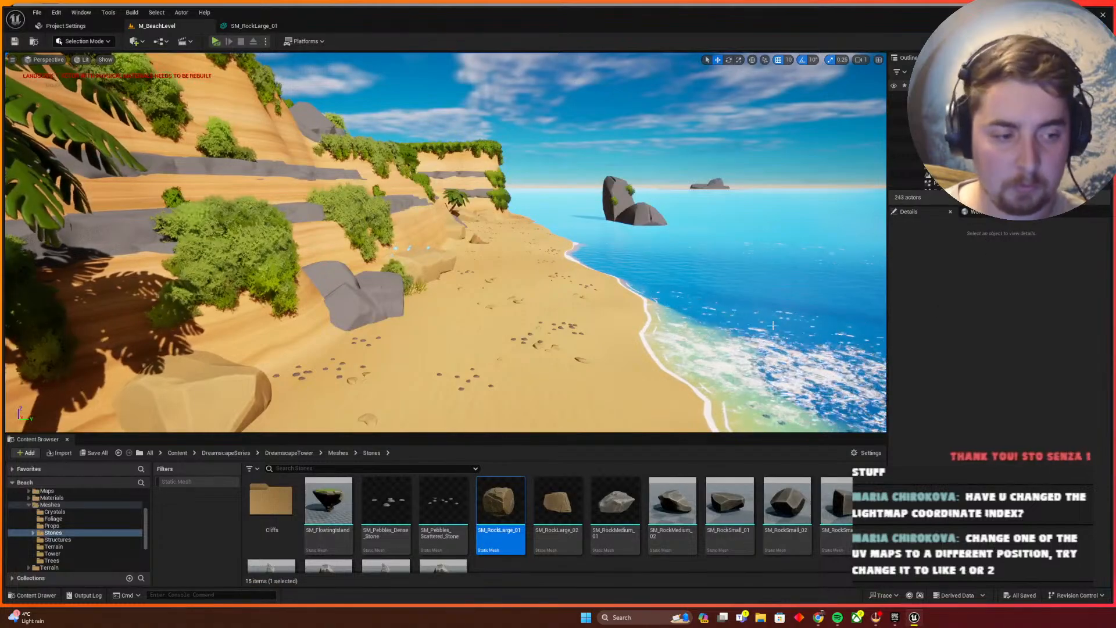
Display UV Channel 1 on SM_RockLarge_01, set its Light Map Coordinate Index to 1, and save the mesh
{"action": "left_click", "coordinate": [251, 26]}
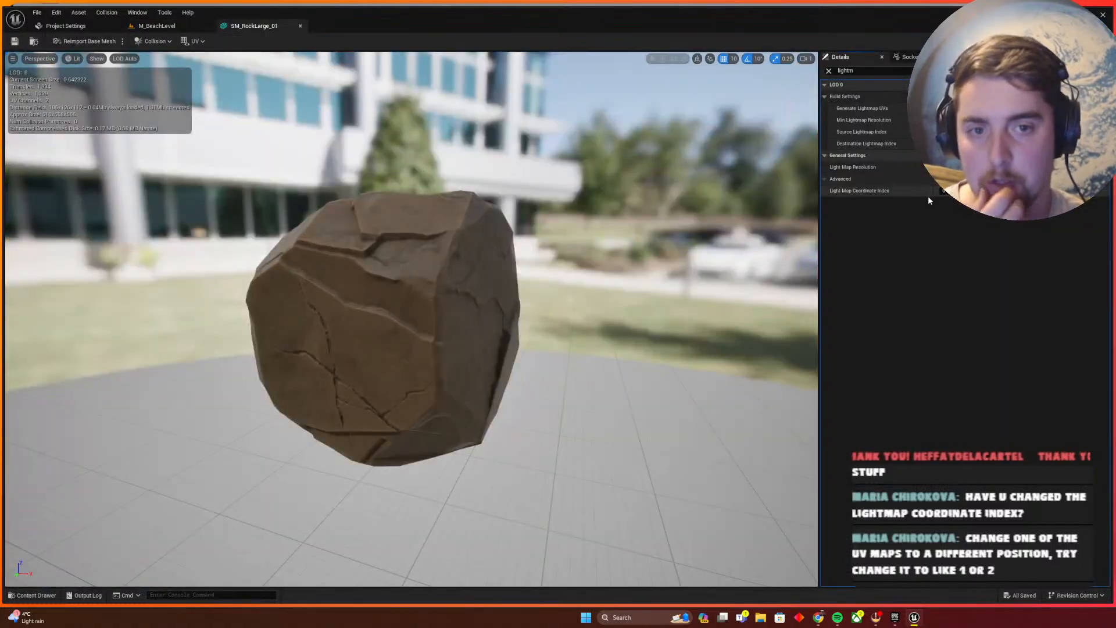
{"action": "left_click", "coordinate": [194, 40]}
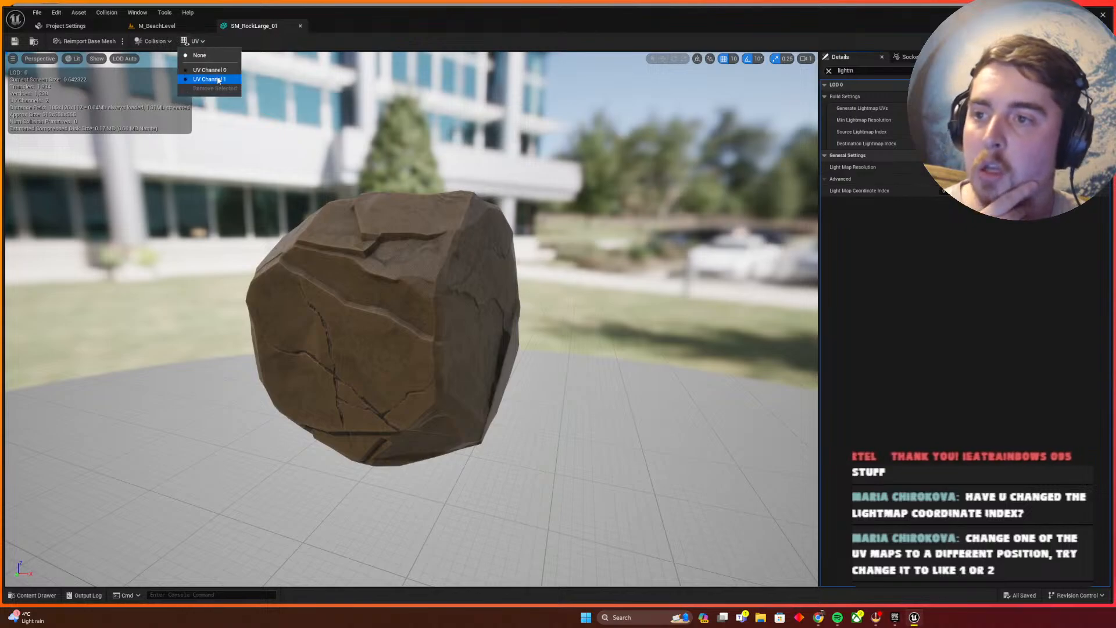
{"action": "left_click", "coordinate": [204, 79]}
{"action": "left_click", "coordinate": [961, 192]}
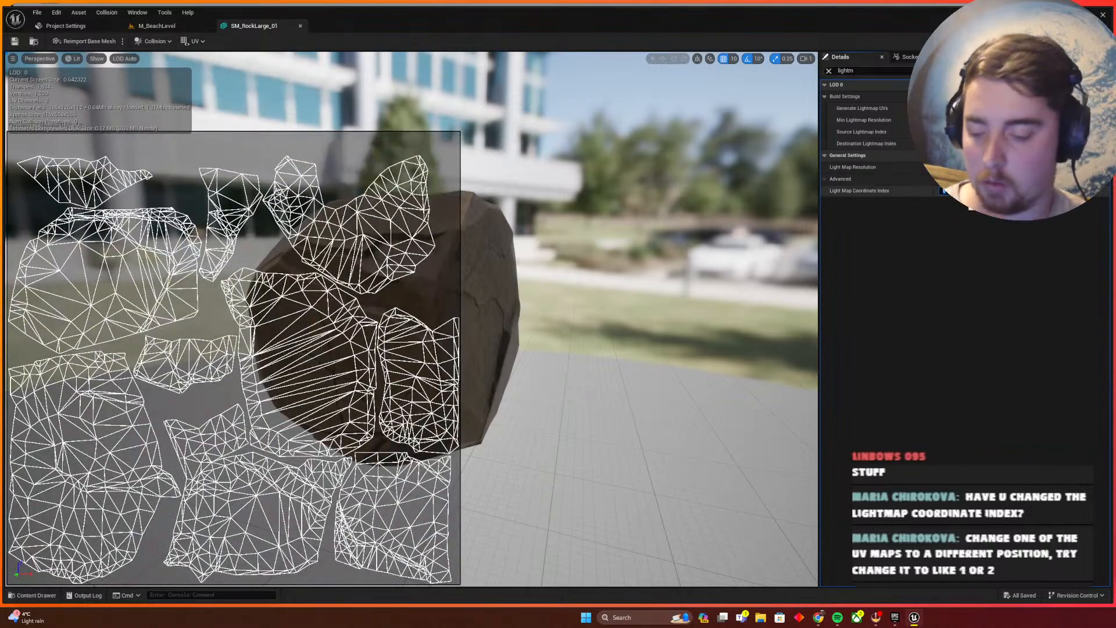
{"action": "type", "text": "1"}
{"action": "key", "text": "Return"}
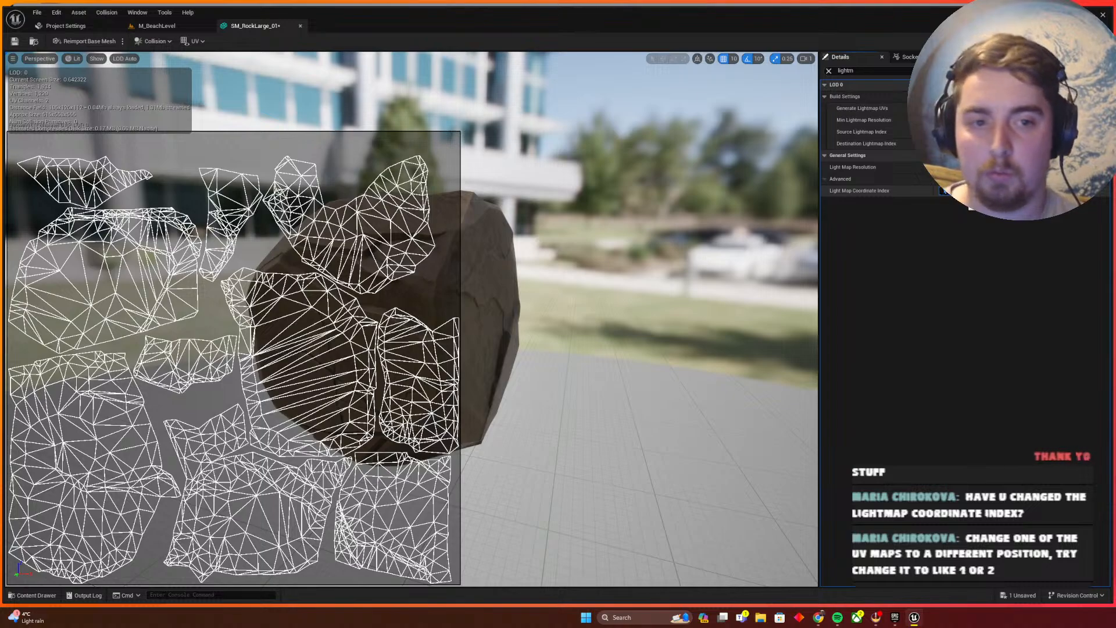
{"action": "left_click", "coordinate": [935, 191]}
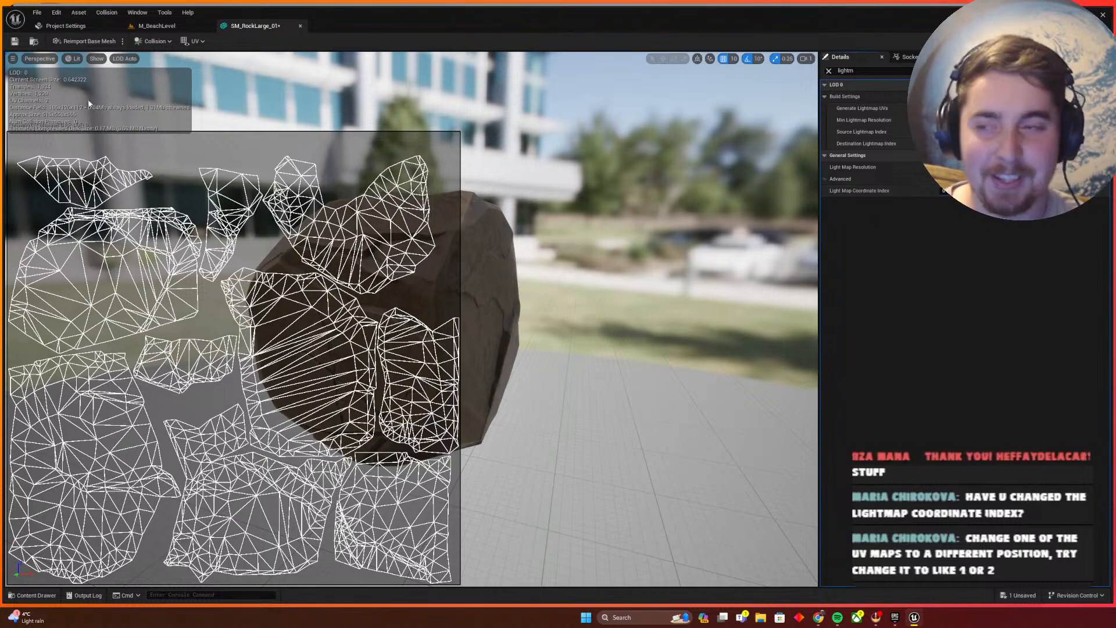
{"action": "key", "text": "ctrl+s"}
Return to the beach level and build its lighting only
{"action": "left_click", "coordinate": [160, 26]}
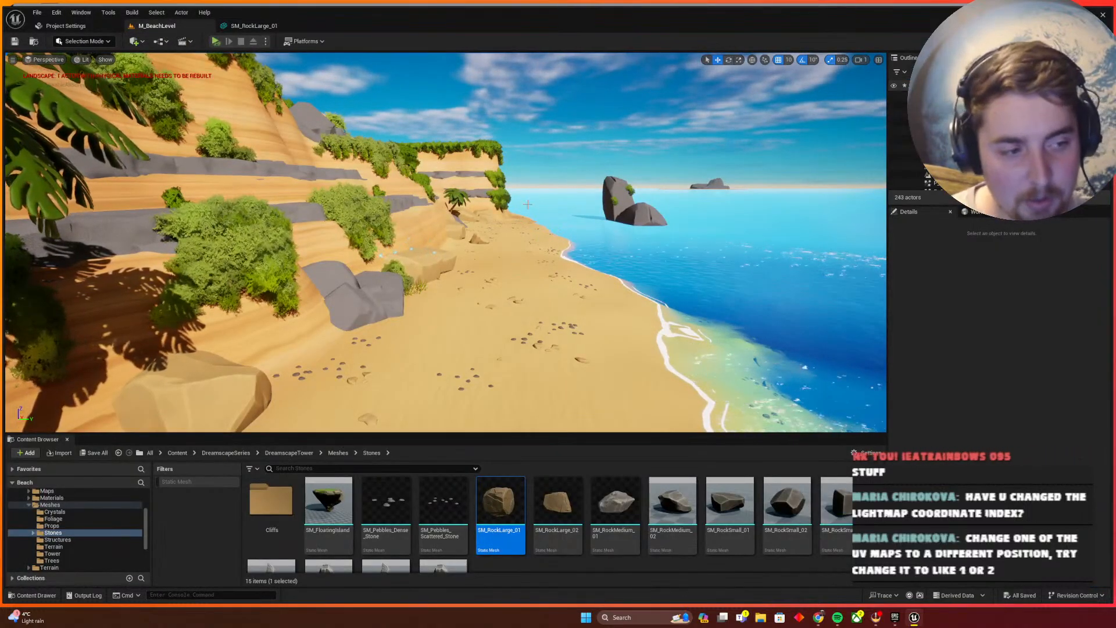
{"action": "left_click", "coordinate": [132, 12]}
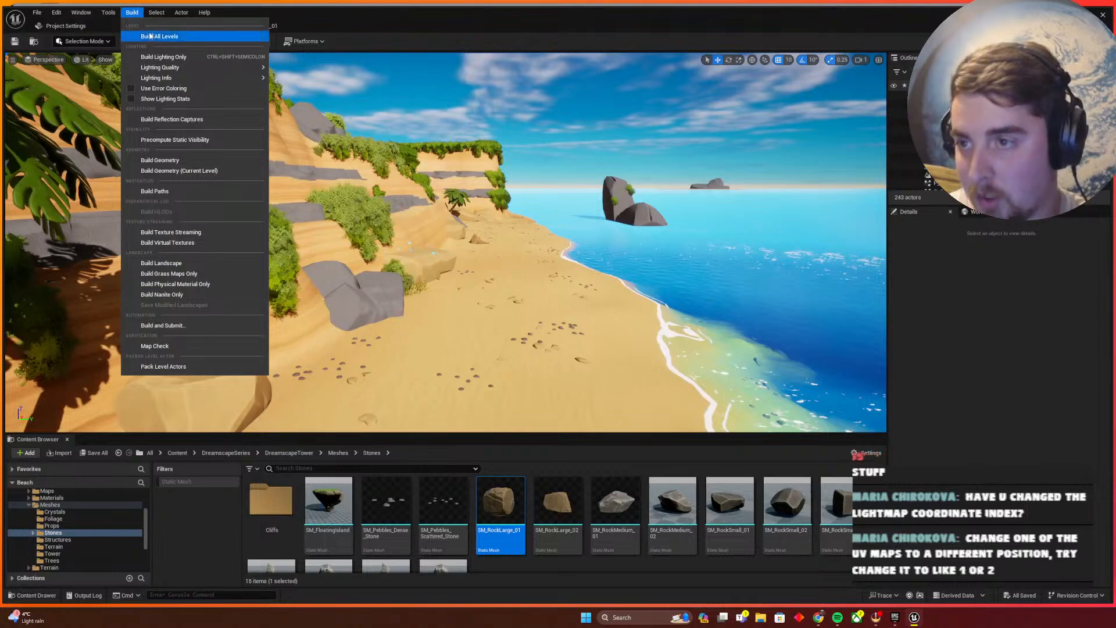
{"action": "left_click", "coordinate": [175, 54]}
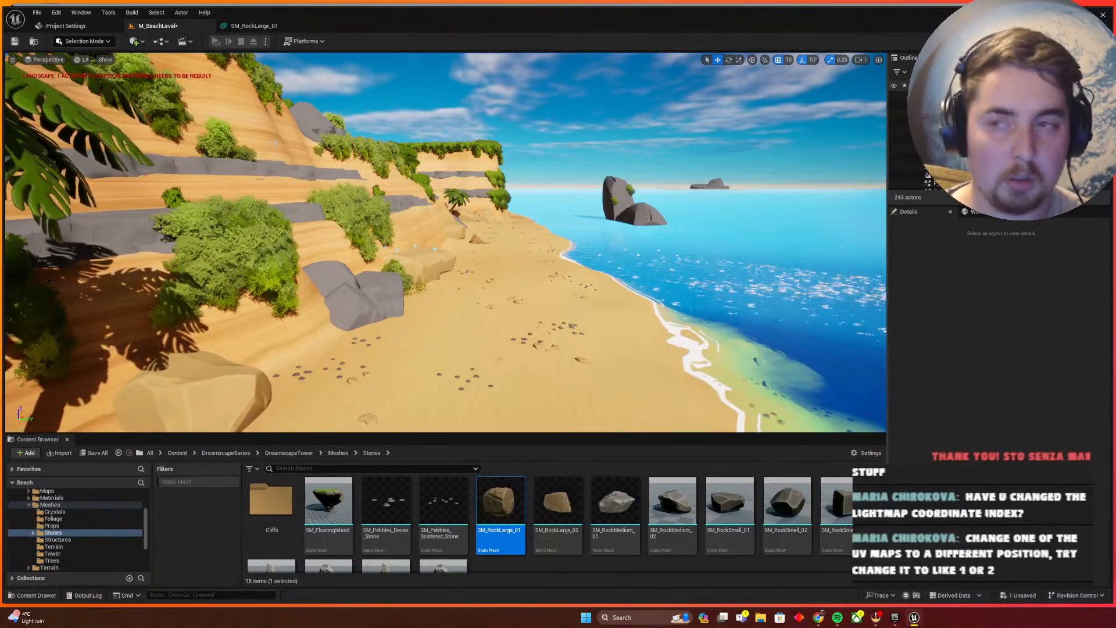
Compare the UV layout of the SM_RockLarge_01 mesh with the grey rocks and cliffs in the beach level
{"action": "left_click", "coordinate": [254, 25]}
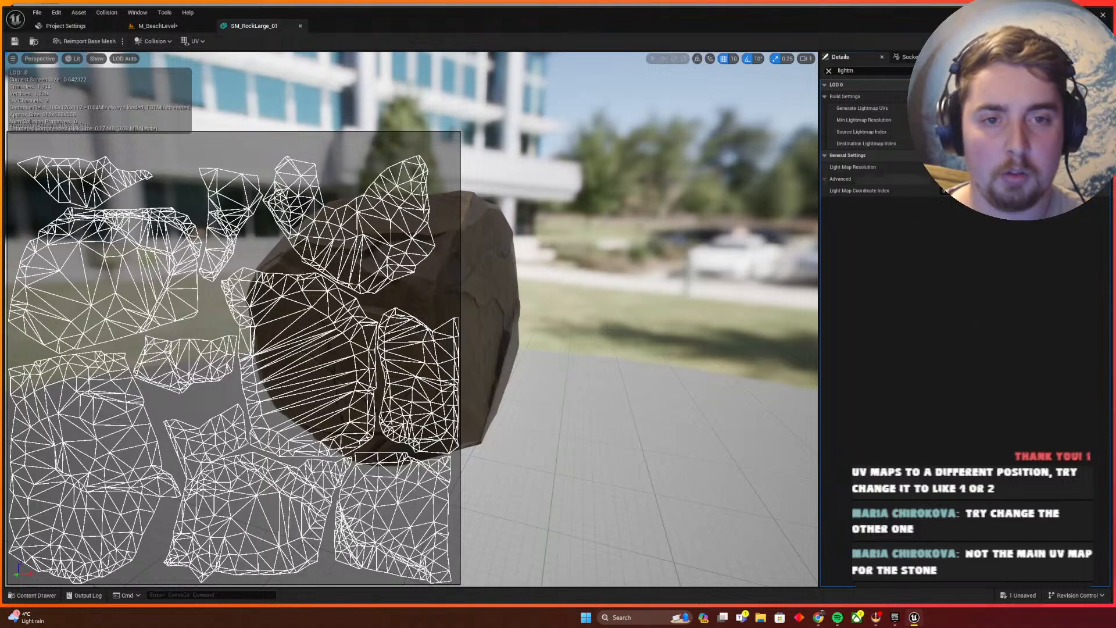
{"action": "left_click", "coordinate": [166, 25]}
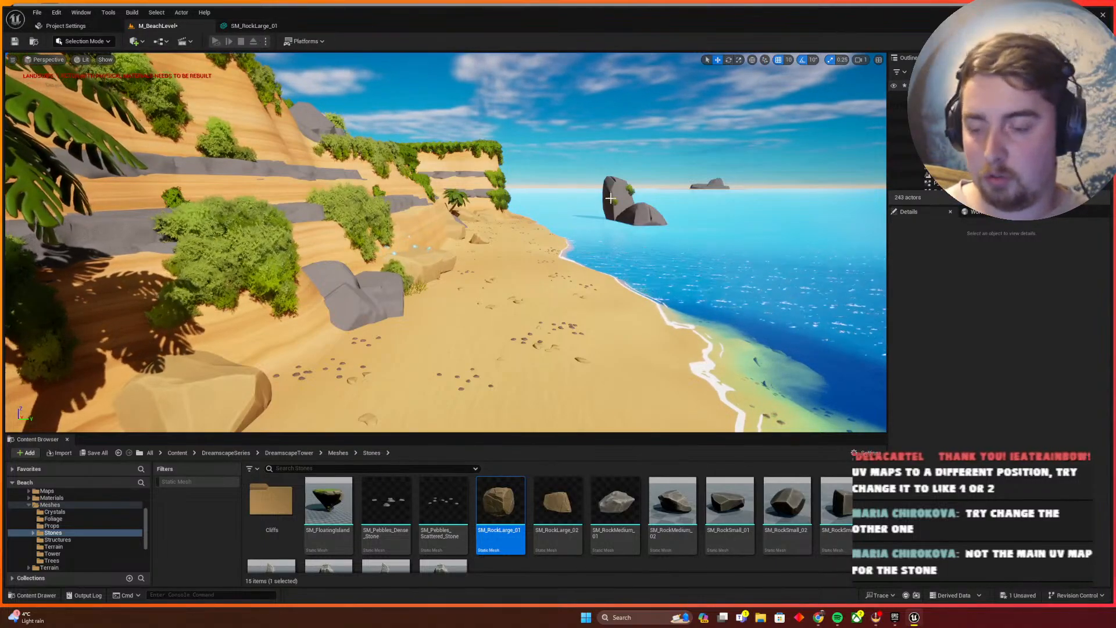
{"action": "right_click_drag", "start_coordinate": [610, 199], "coordinate": [575, 199]}
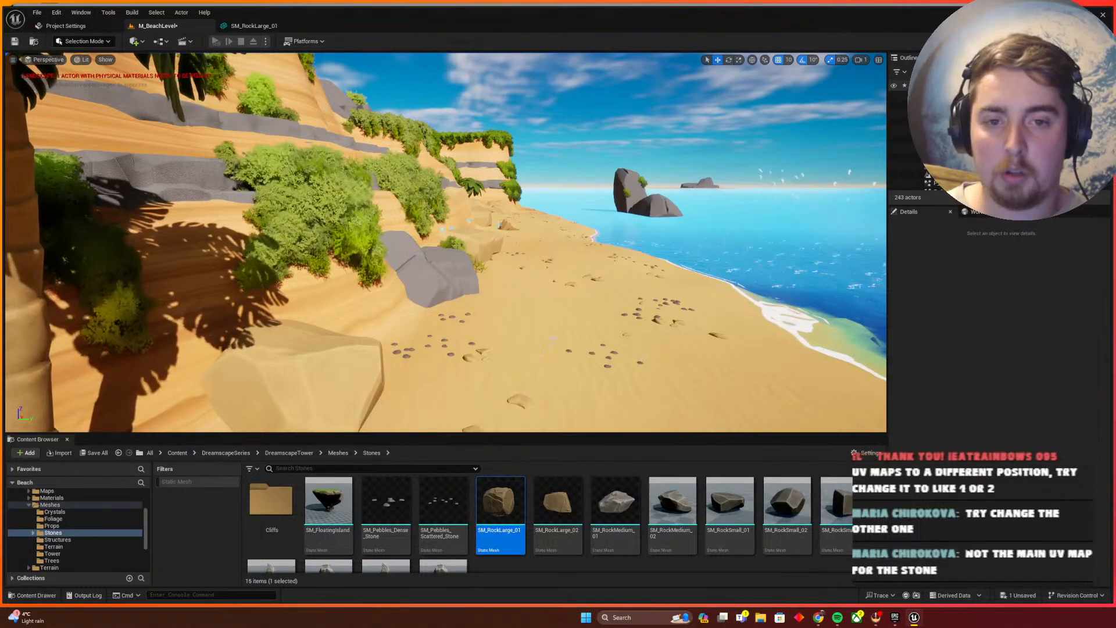
{"action": "mouse_move", "coordinate": [534, 283]}
{"action": "right_mouse_down"}
{"action": "mouse_move", "coordinate": [575, 281]}
{"action": "mouse_move", "coordinate": [524, 284]}
{"action": "right_mouse_up"}
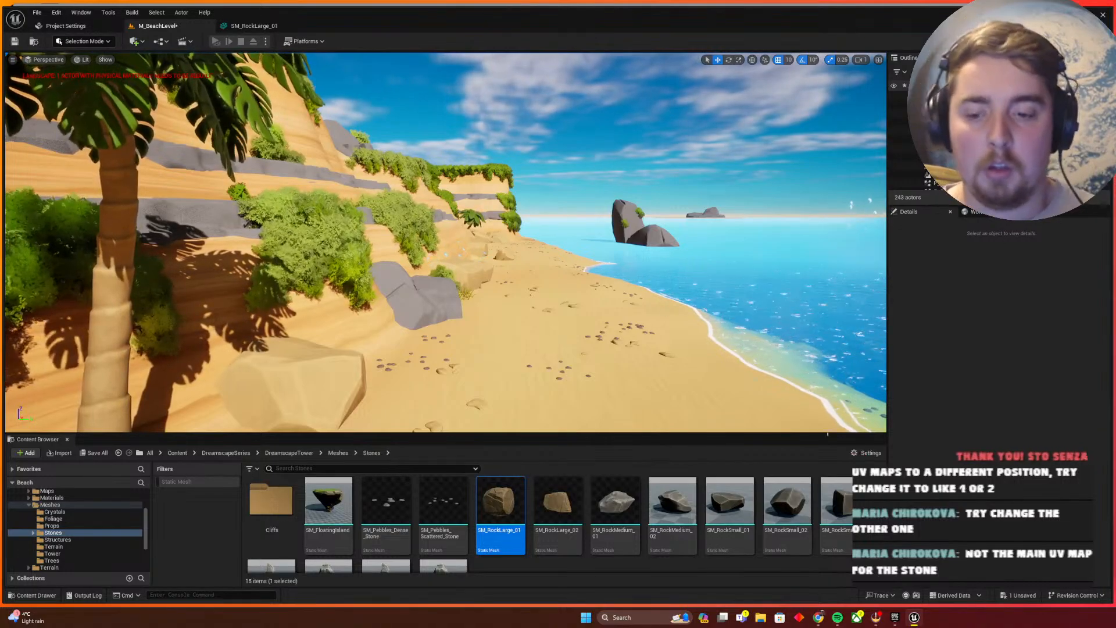
{"action": "left_click", "coordinate": [254, 26]}
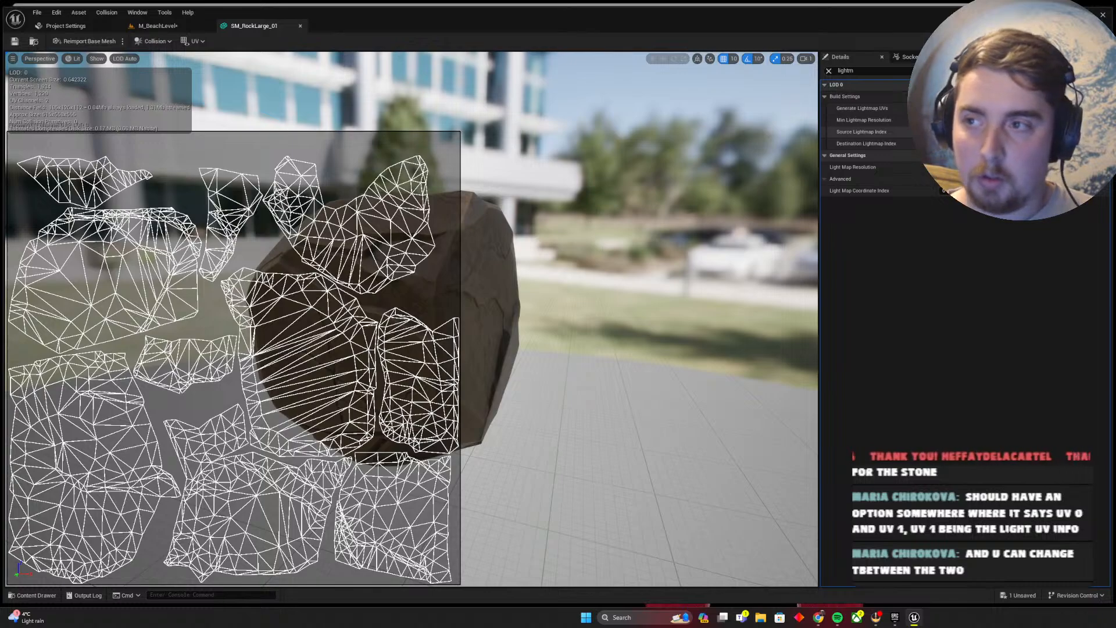
{"action": "left_click", "coordinate": [158, 26]}
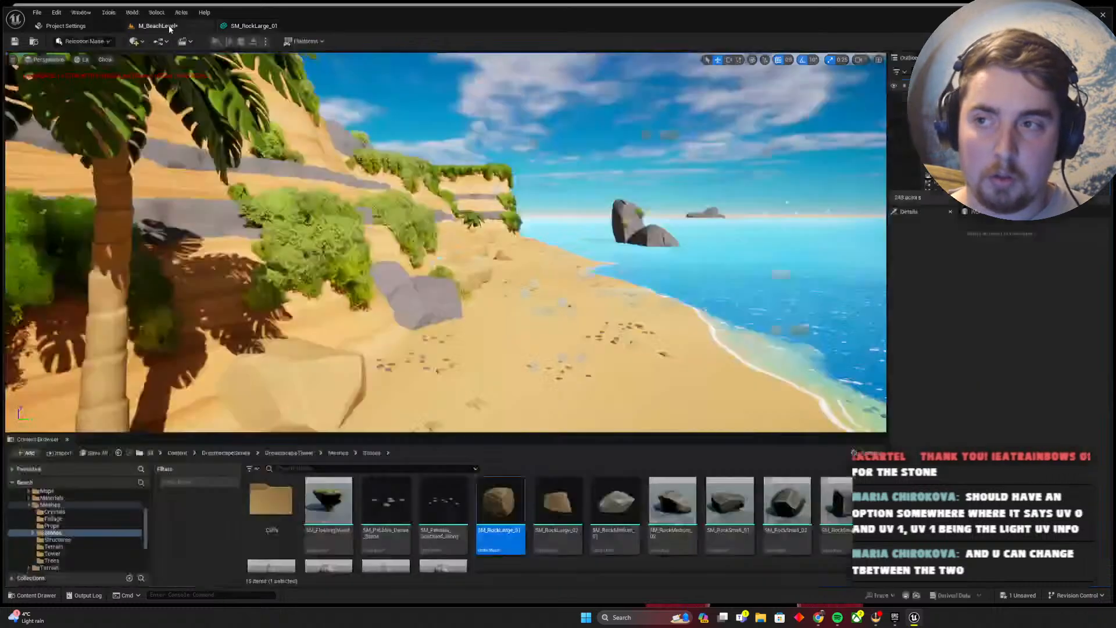
Select the large grey rock beside the cliff in the beach level and examine its details for a UV channel option
{"action": "left_click", "coordinate": [387, 279]}
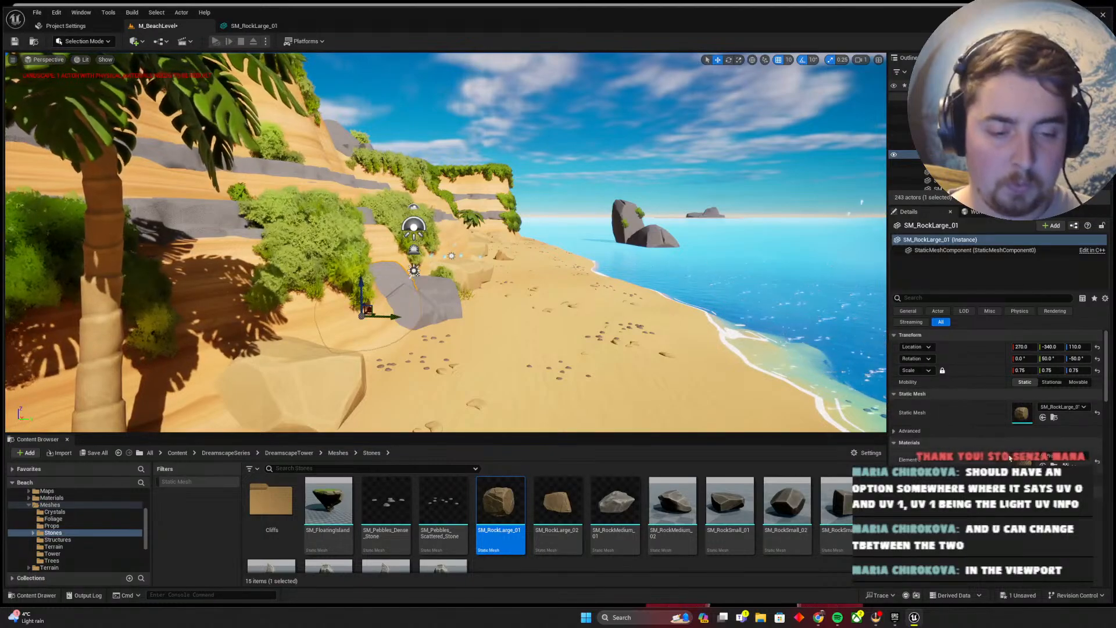
{"action": "scroll", "coordinate": [1009, 459], "scroll_direction": "down", "scroll_amount": 10}
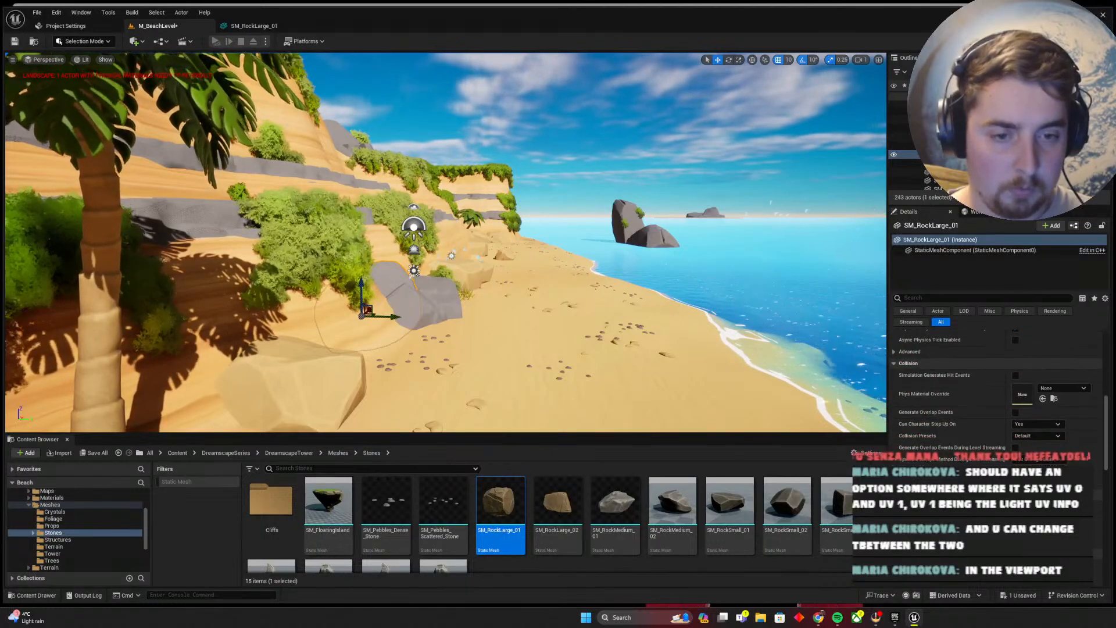
{"action": "scroll", "coordinate": [1009, 406], "scroll_direction": "down", "scroll_amount": 5}
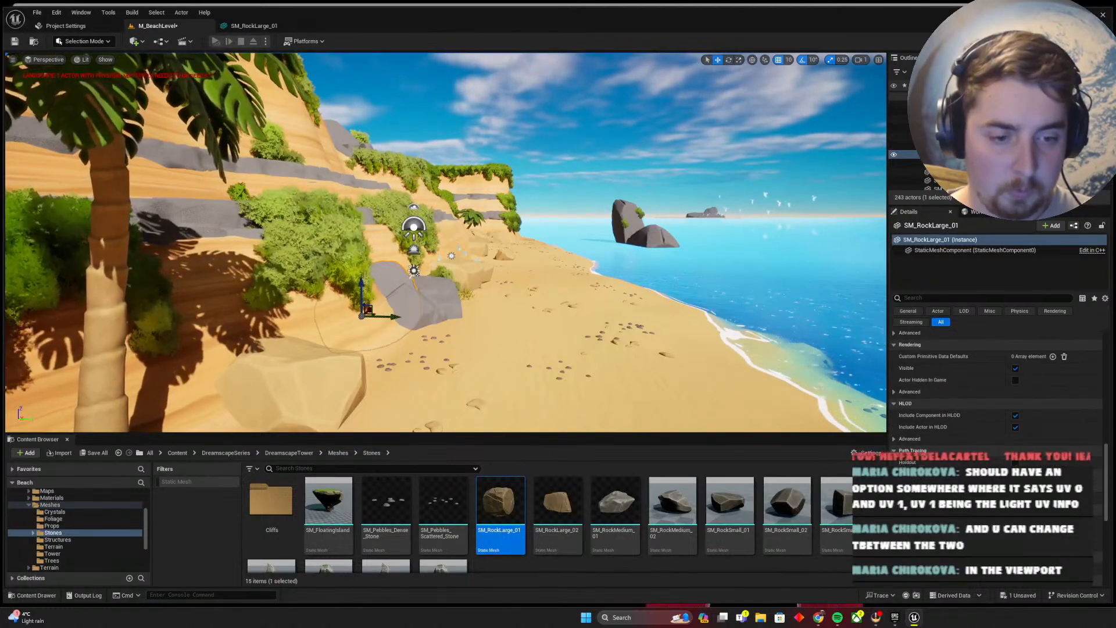
{"action": "scroll", "coordinate": [1009, 396], "scroll_direction": "down", "scroll_amount": 6}
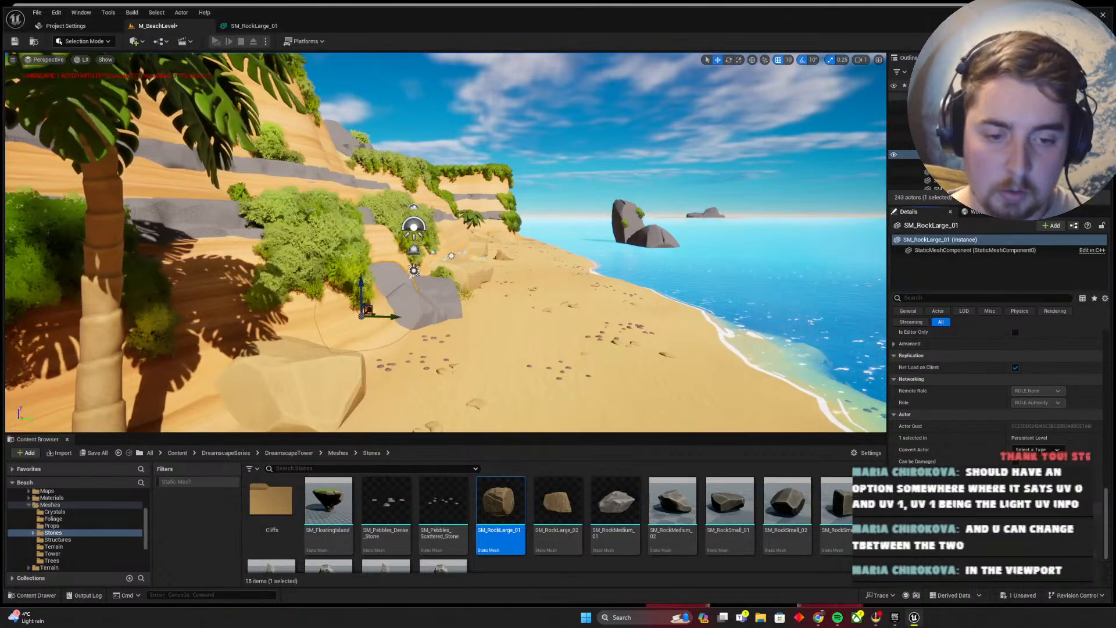
{"action": "scroll", "coordinate": [997, 395], "scroll_direction": "down", "scroll_amount": 3}
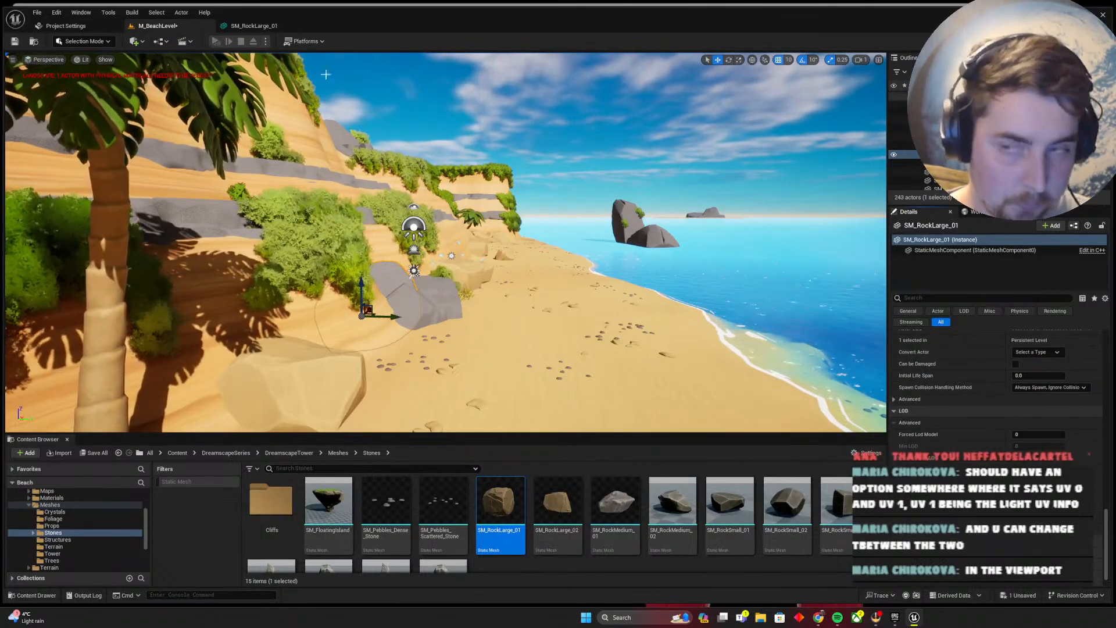
Clear the details filter on the SM_RockLarge_01 mesh, look through its full settings, and return to the beach level
{"action": "left_click", "coordinate": [261, 26]}
{"action": "left_click", "coordinate": [828, 70]}
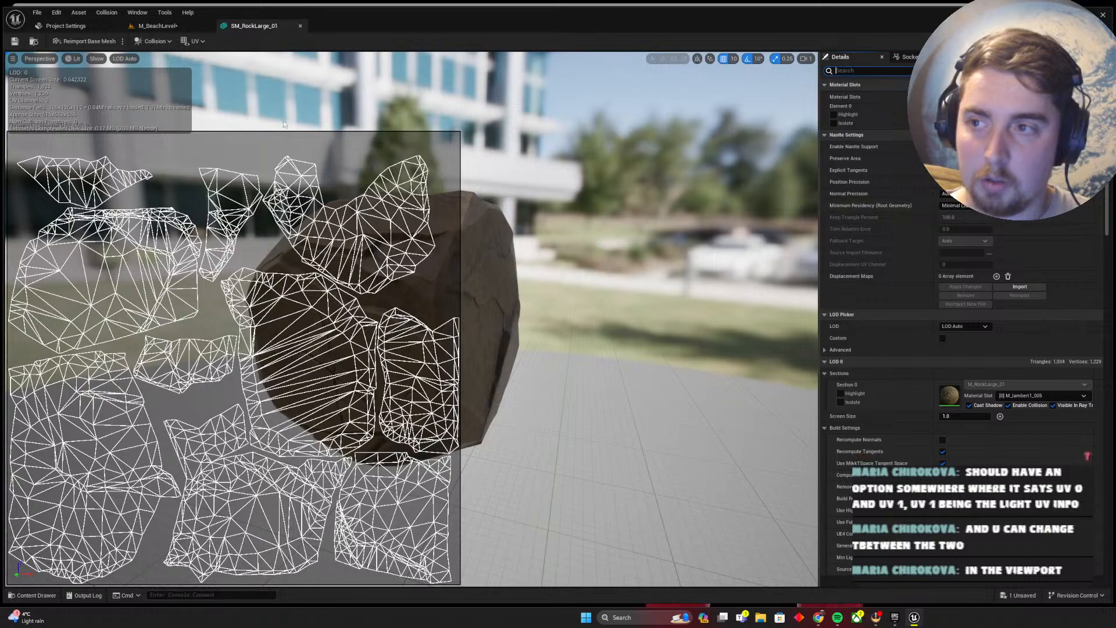
{"action": "scroll", "coordinate": [1034, 352], "scroll_direction": "down", "scroll_amount": 1}
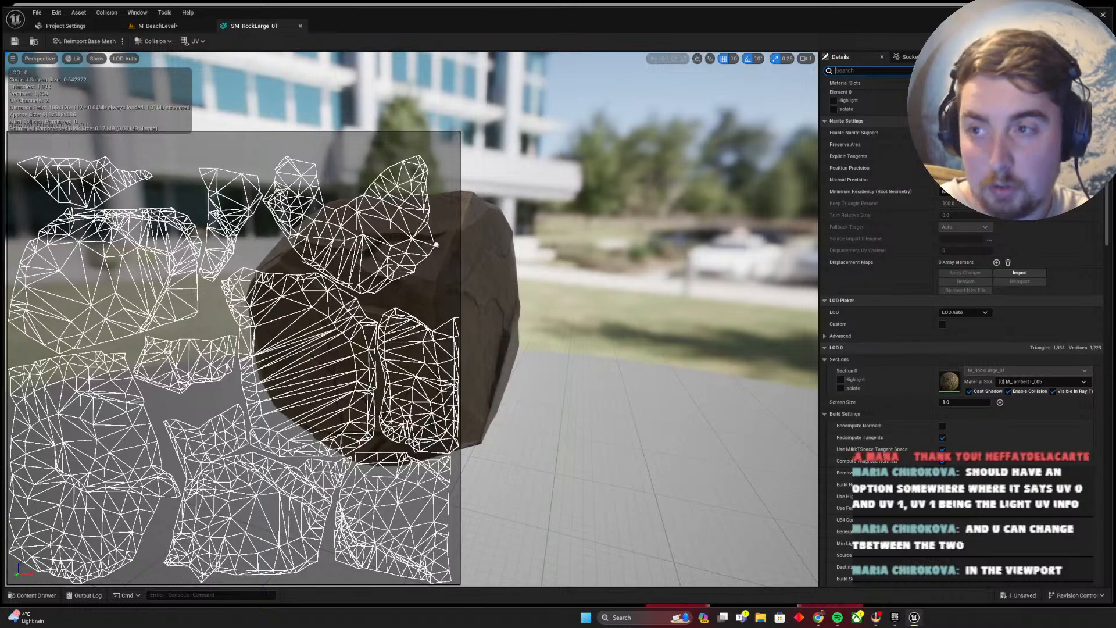
{"action": "left_click", "coordinate": [156, 26]}
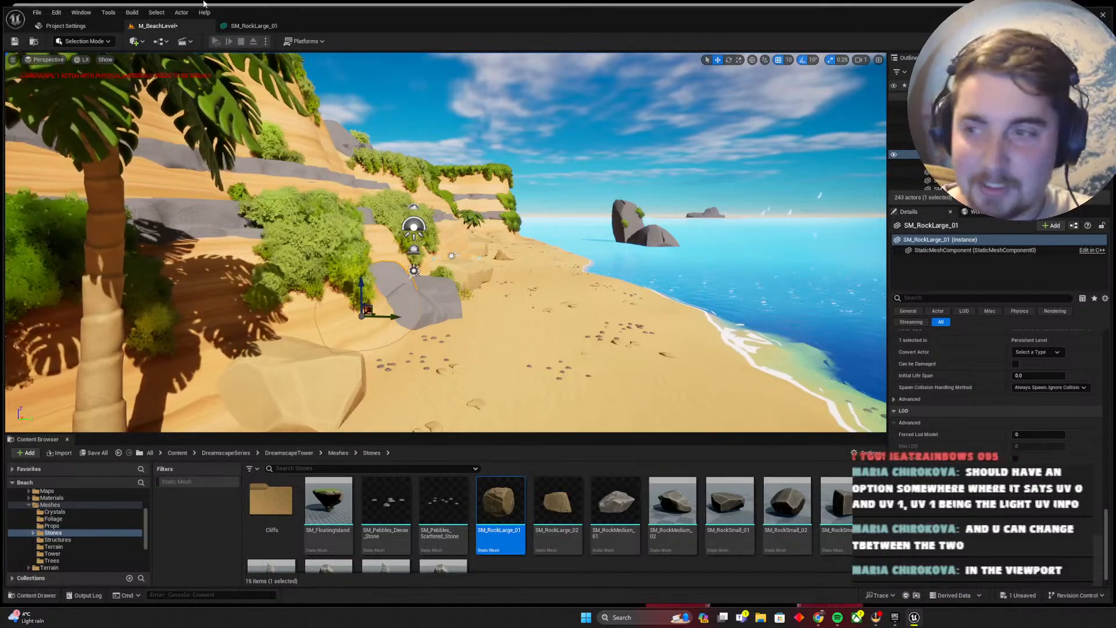
Review the beach level's lighting build results, locate SM_Tree_D_02_WIP from its overlapping-UVs warning, and open that mesh
{"action": "left_click", "coordinate": [247, 26]}
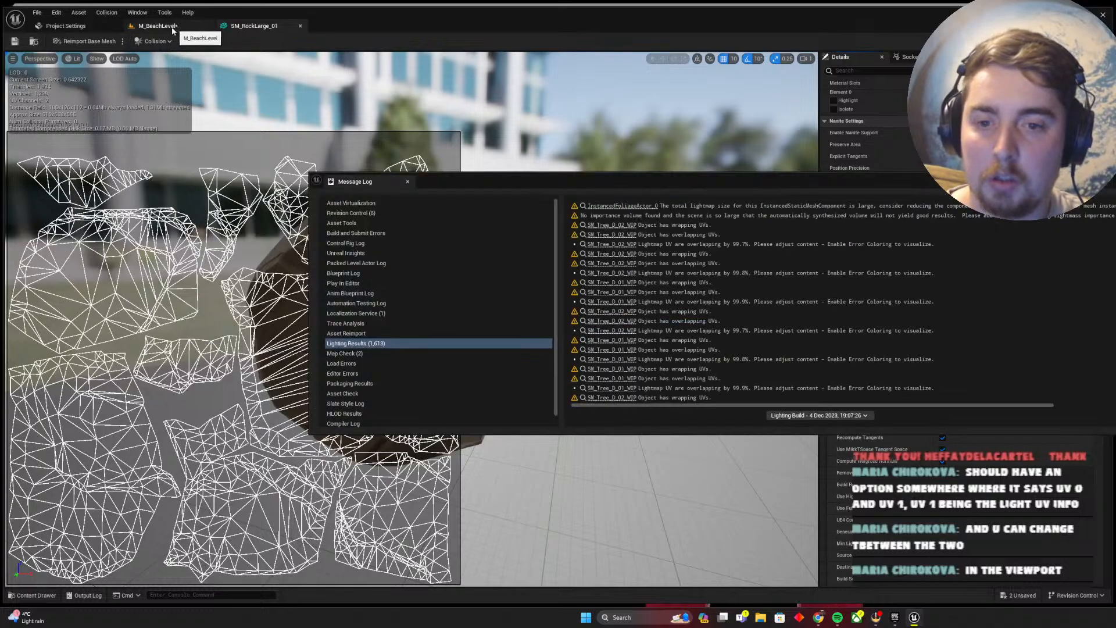
{"action": "left_click", "coordinate": [194, 29]}
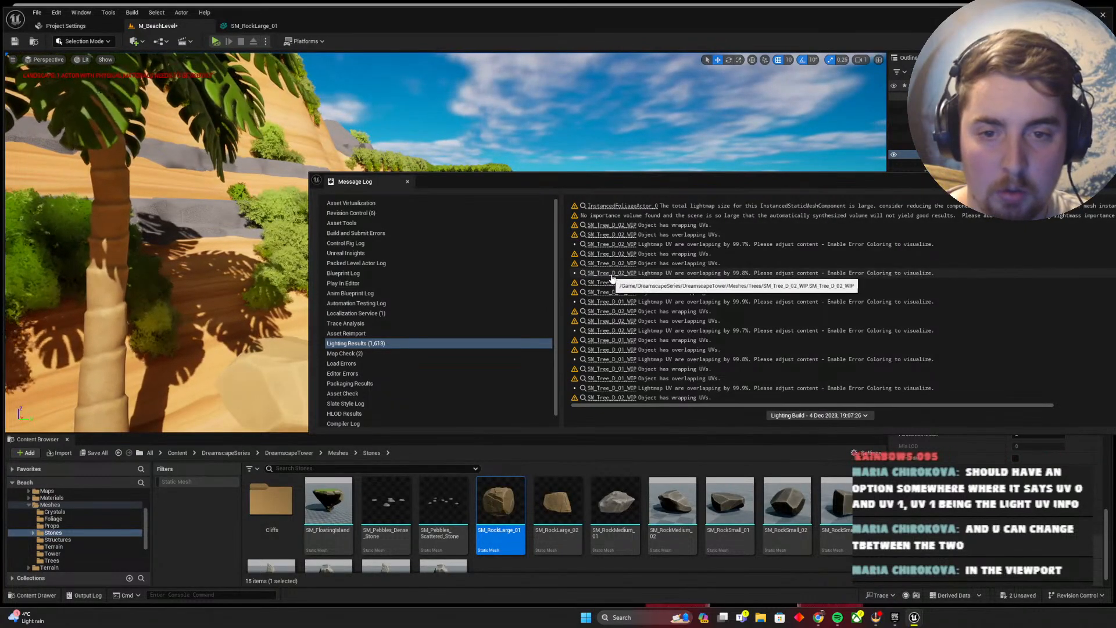
{"action": "left_click_drag", "start_coordinate": [737, 184], "coordinate": [591, 188]}
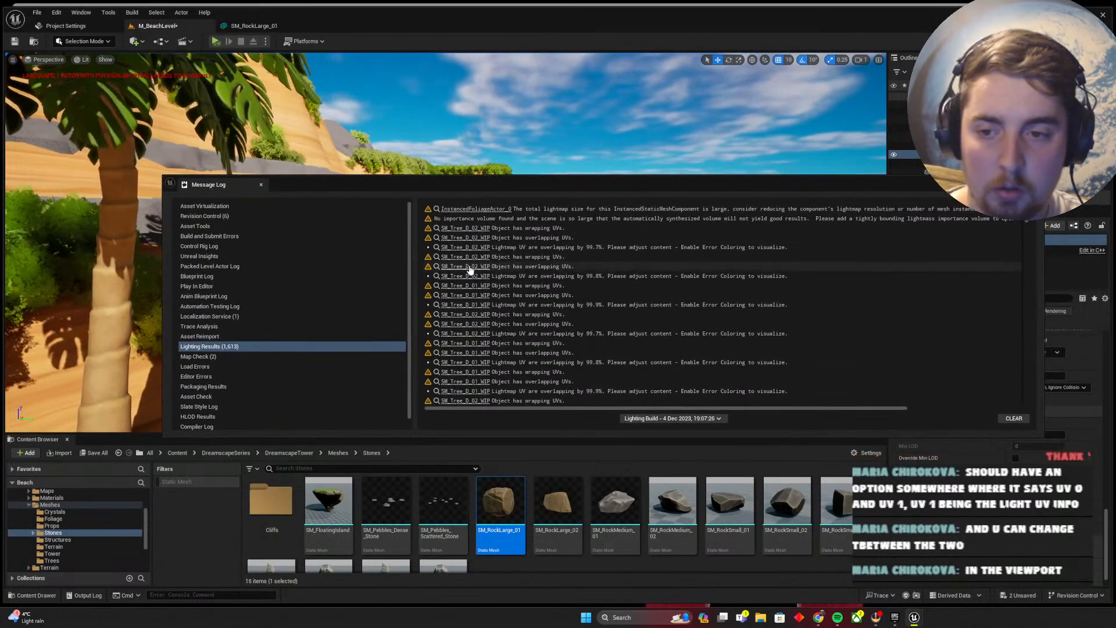
{"action": "left_click", "coordinate": [469, 268]}
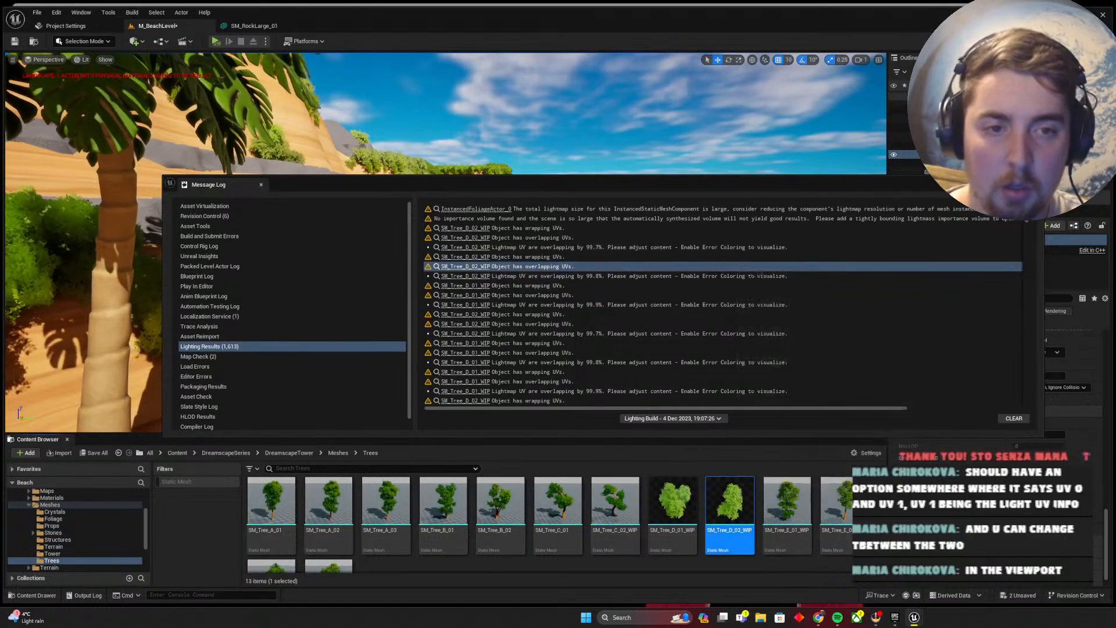
{"action": "double_click", "coordinate": [730, 504]}
{"action": "left_click", "coordinate": [1035, 184]}
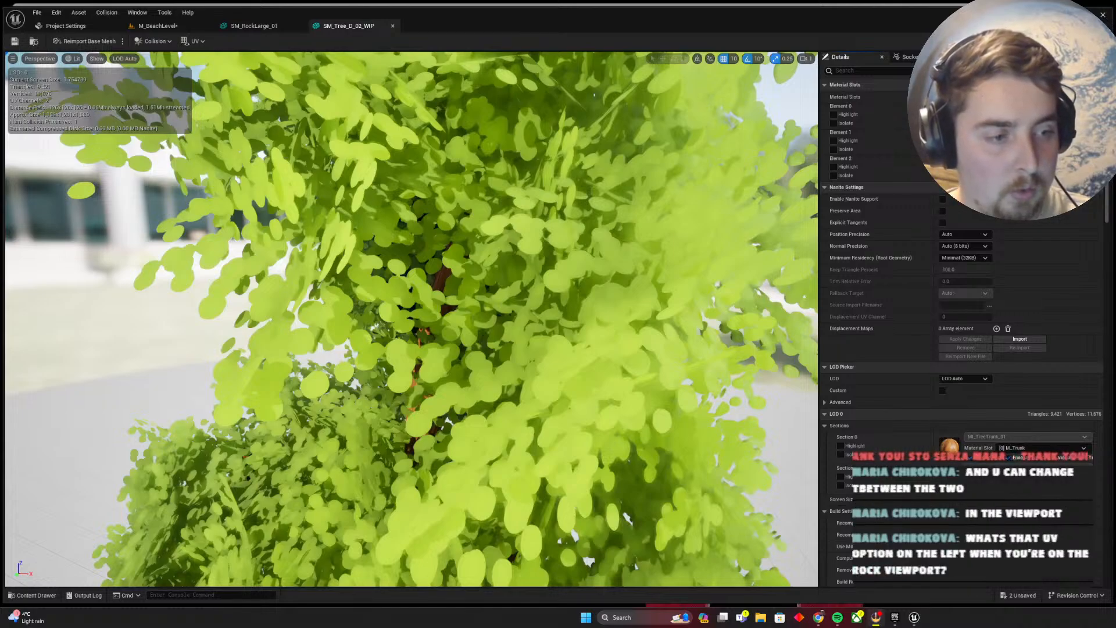
Overlay UV Channel 1 on SM_Tree_D_02_WIP and compare its UV channel choice with that of SM_RockLarge_01
{"action": "left_click", "coordinate": [194, 42]}
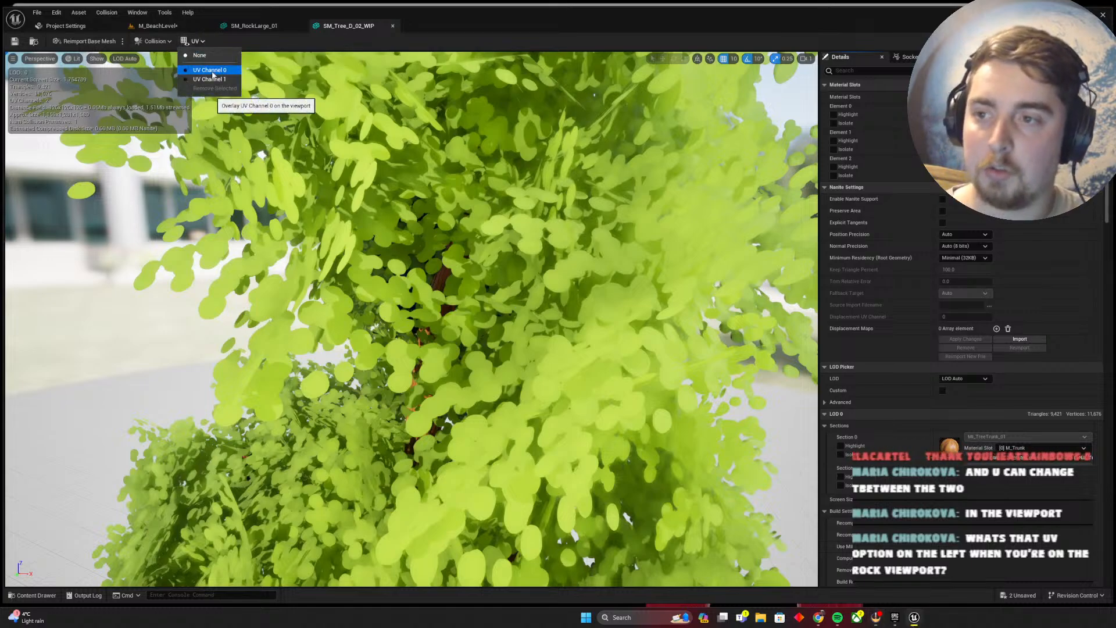
{"action": "left_click", "coordinate": [210, 71]}
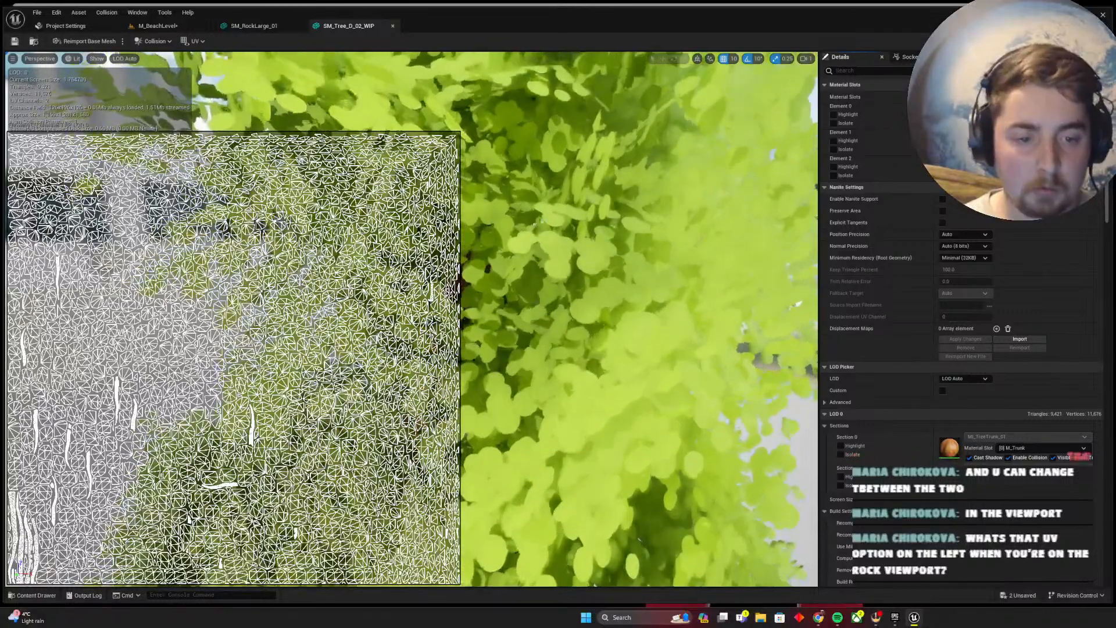
{"action": "left_click", "coordinate": [254, 26]}
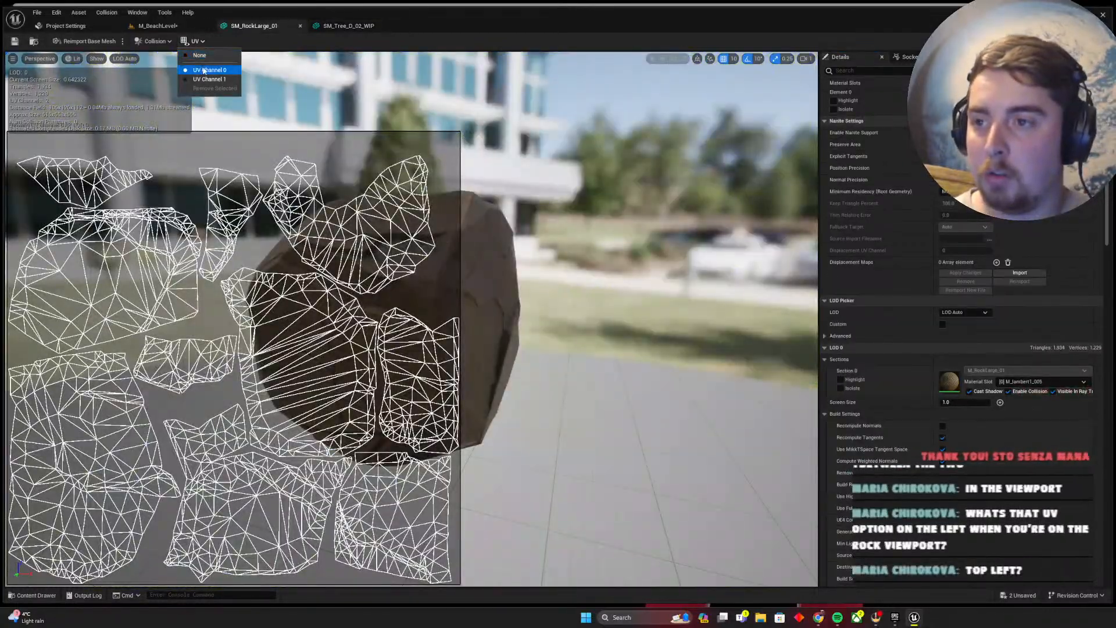
{"action": "left_click", "coordinate": [348, 25]}
{"action": "left_click", "coordinate": [195, 40]}
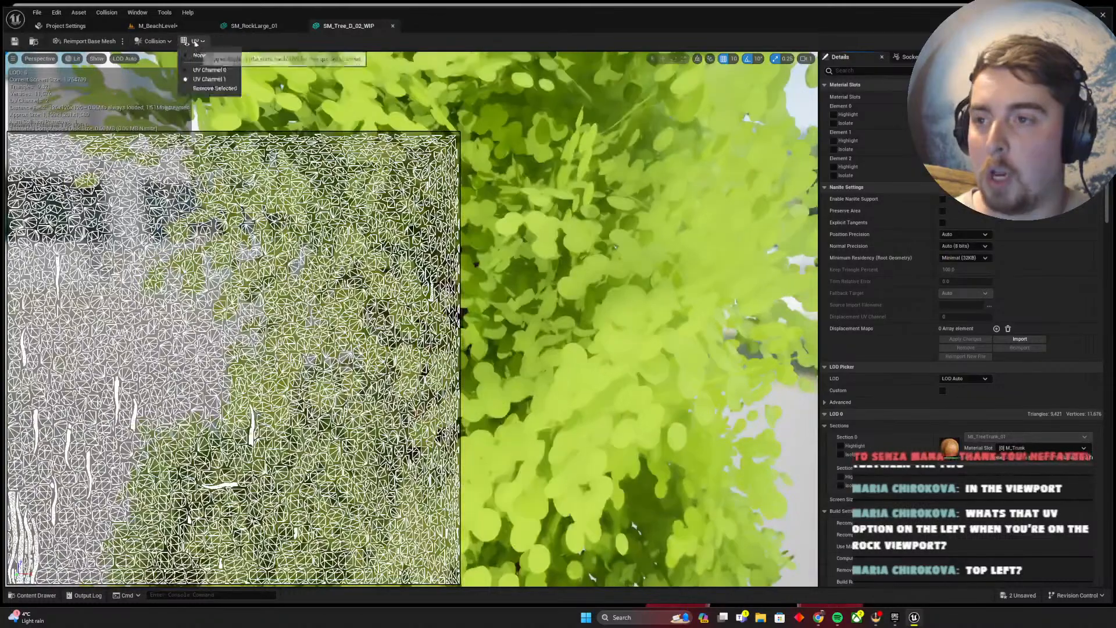
Save the beach level and examine the lightmap build settings of the SM_Tree_D_02_WIP mesh
{"action": "left_click", "coordinate": [138, 27]}
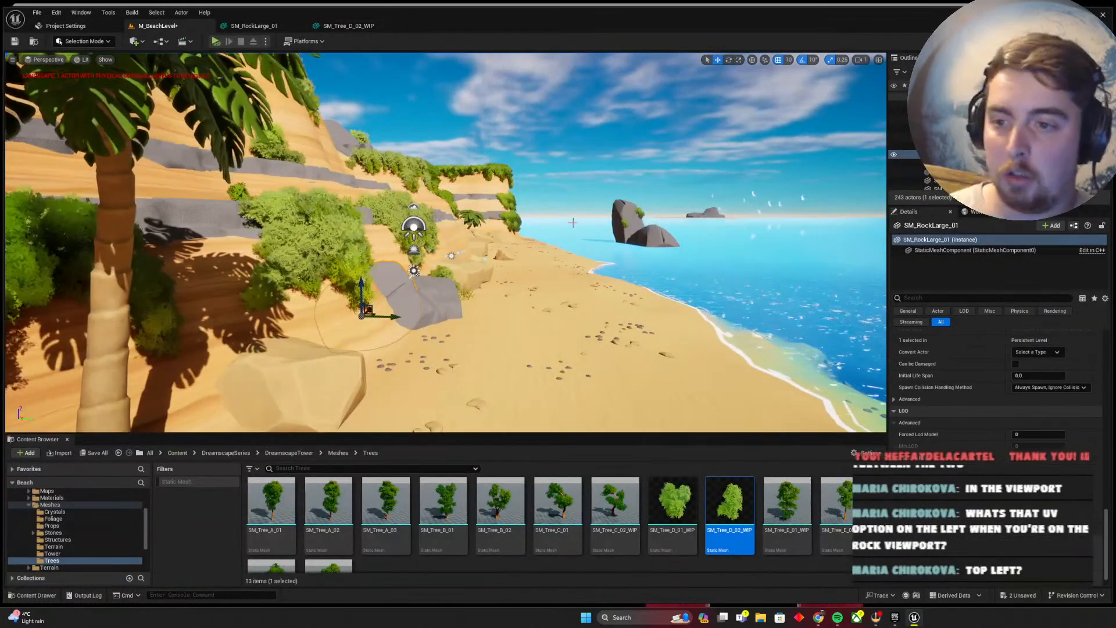
{"action": "key", "text": "ctrl+s"}
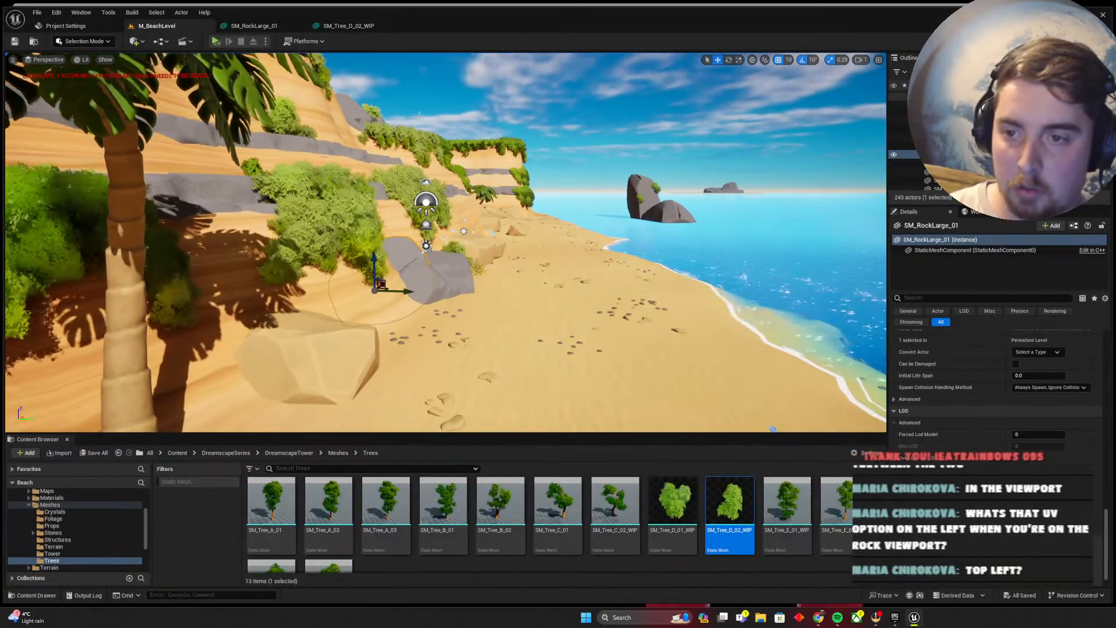
{"action": "left_click", "coordinate": [356, 27]}
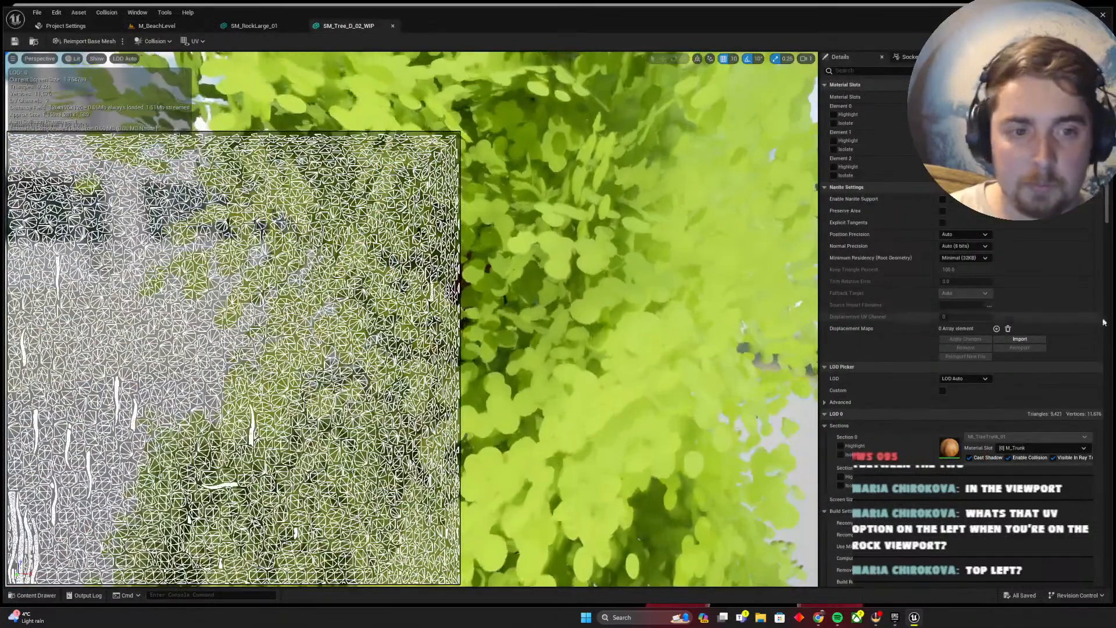
{"action": "scroll", "coordinate": [959, 349], "scroll_direction": "down", "scroll_amount": 10}
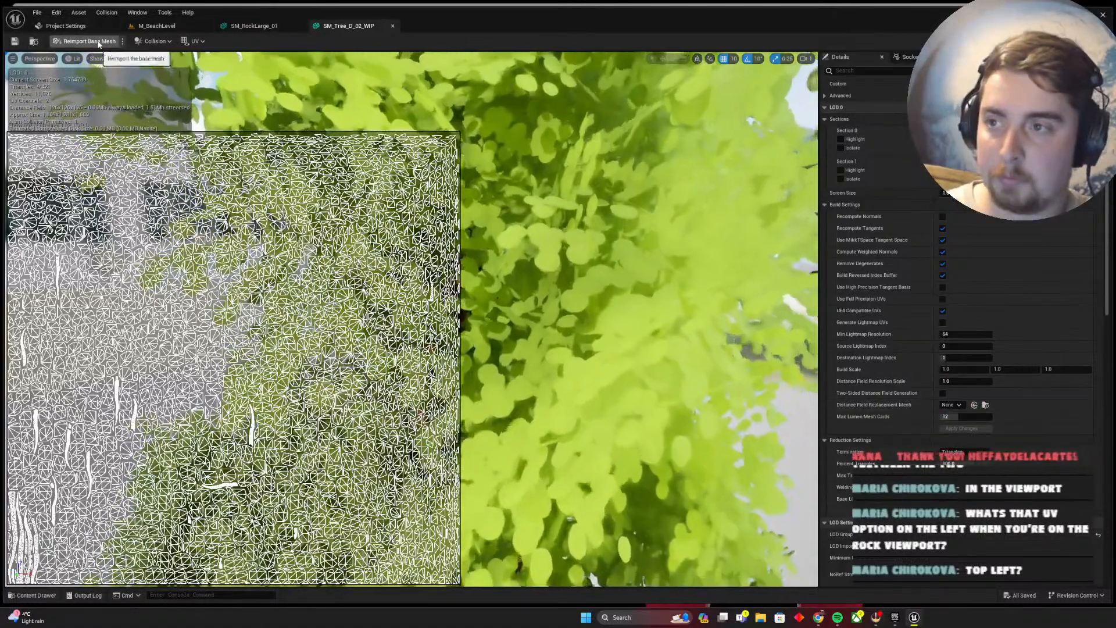
{"action": "left_click", "coordinate": [254, 26]}
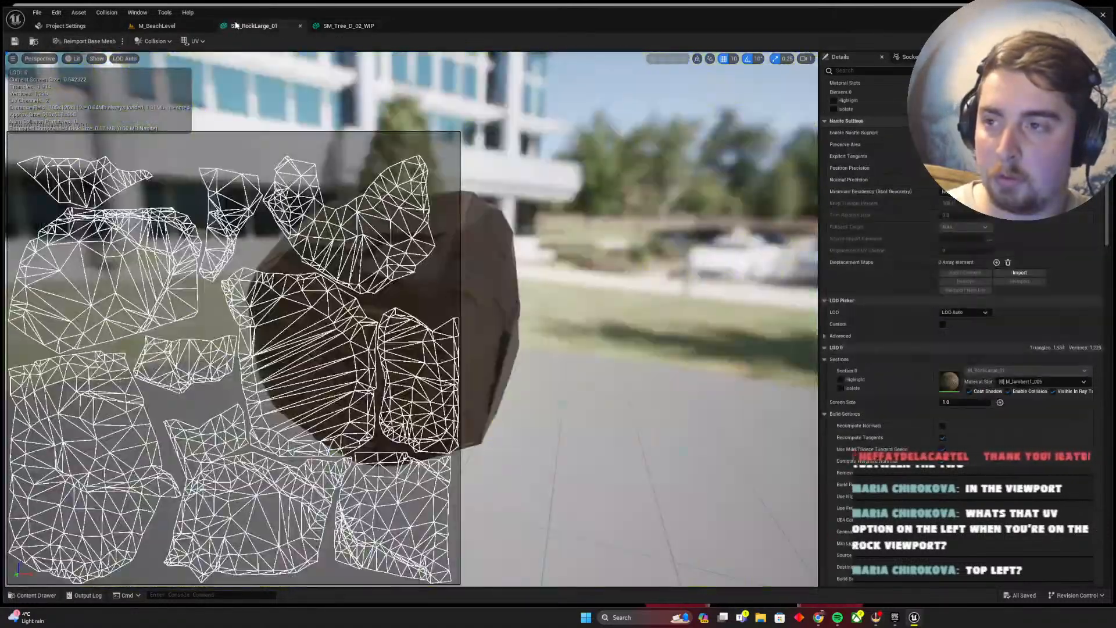
{"action": "left_click", "coordinate": [110, 42]}
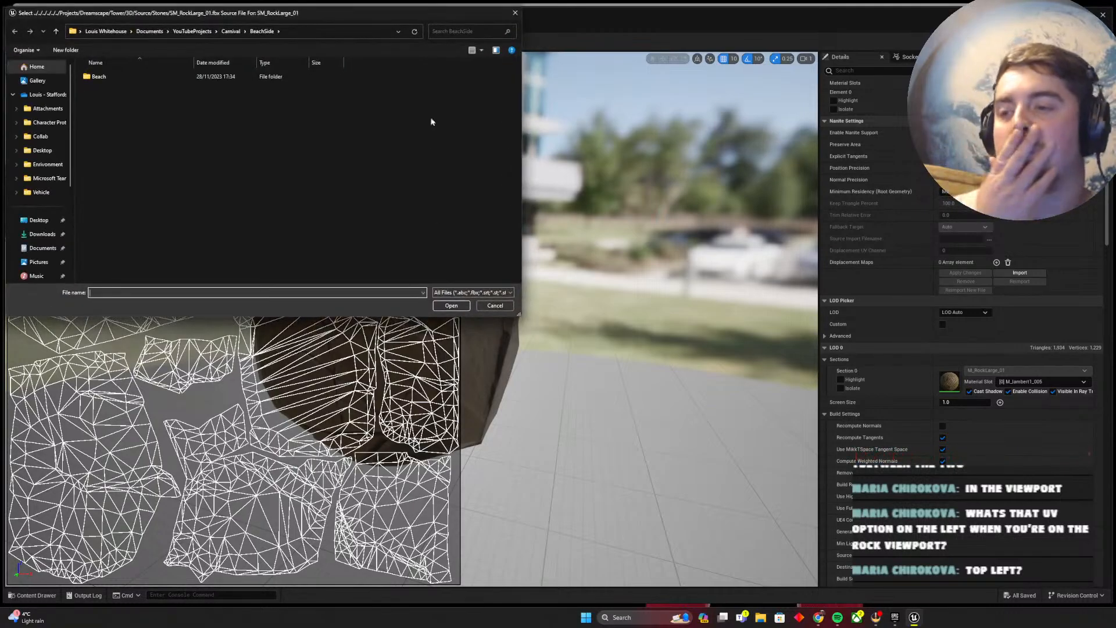
{"action": "left_click", "coordinate": [515, 13]}
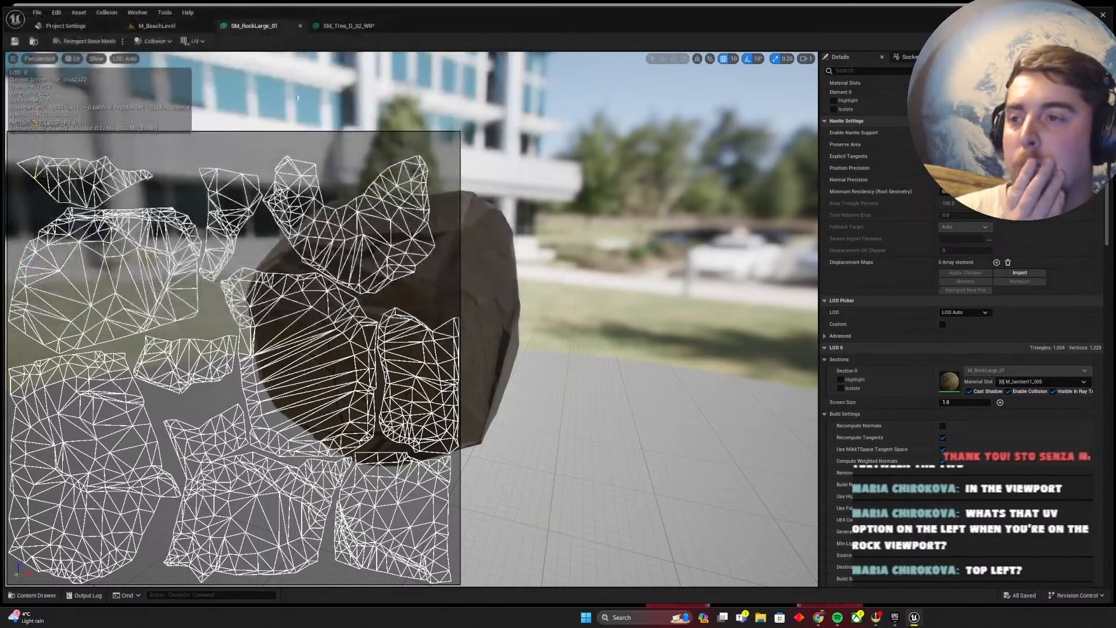
{"action": "left_click", "coordinate": [116, 42]}
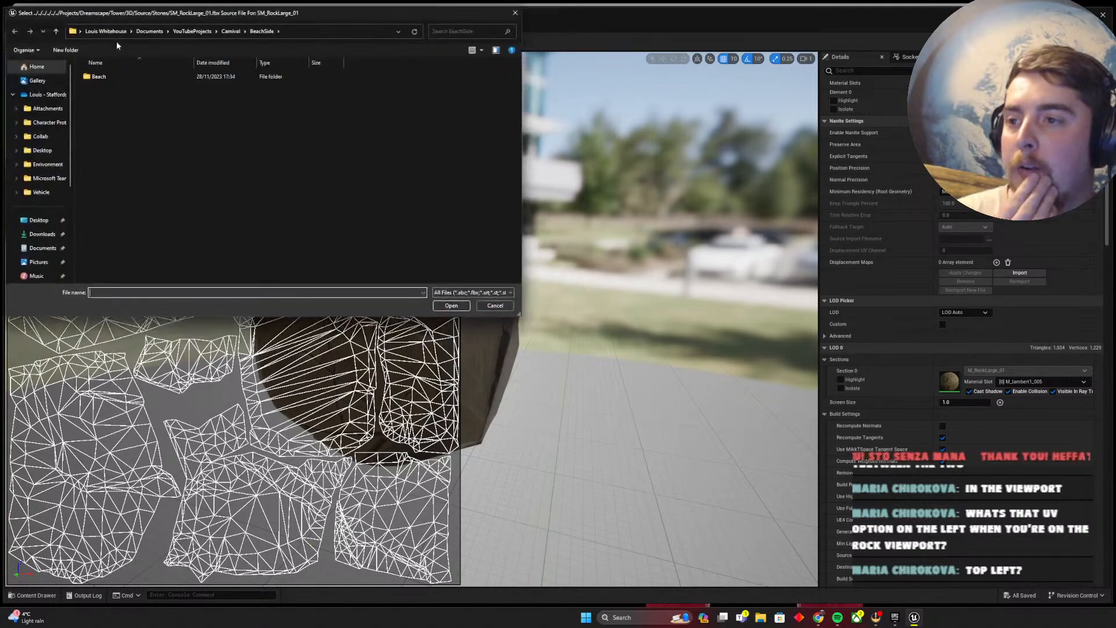
{"action": "left_click", "coordinate": [515, 13]}
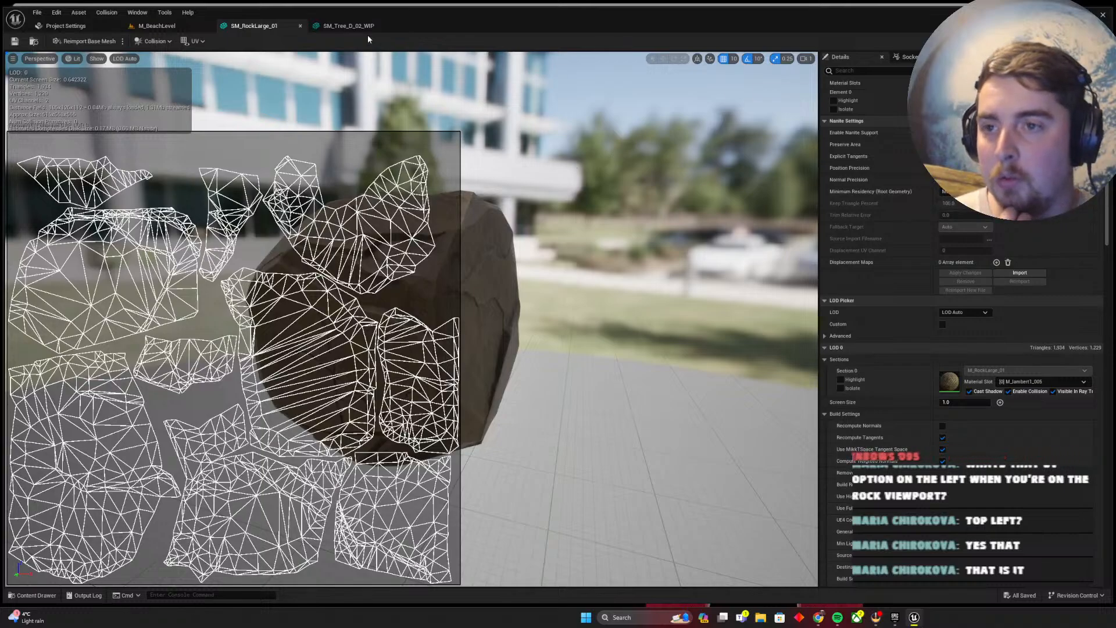
Check the UV channels of SM_Tree_D_02_WIP, overlay UV Channel 1 on SM_RockLarge_01, and return to the beach level
{"action": "left_click", "coordinate": [349, 25]}
{"action": "left_click", "coordinate": [195, 41]}
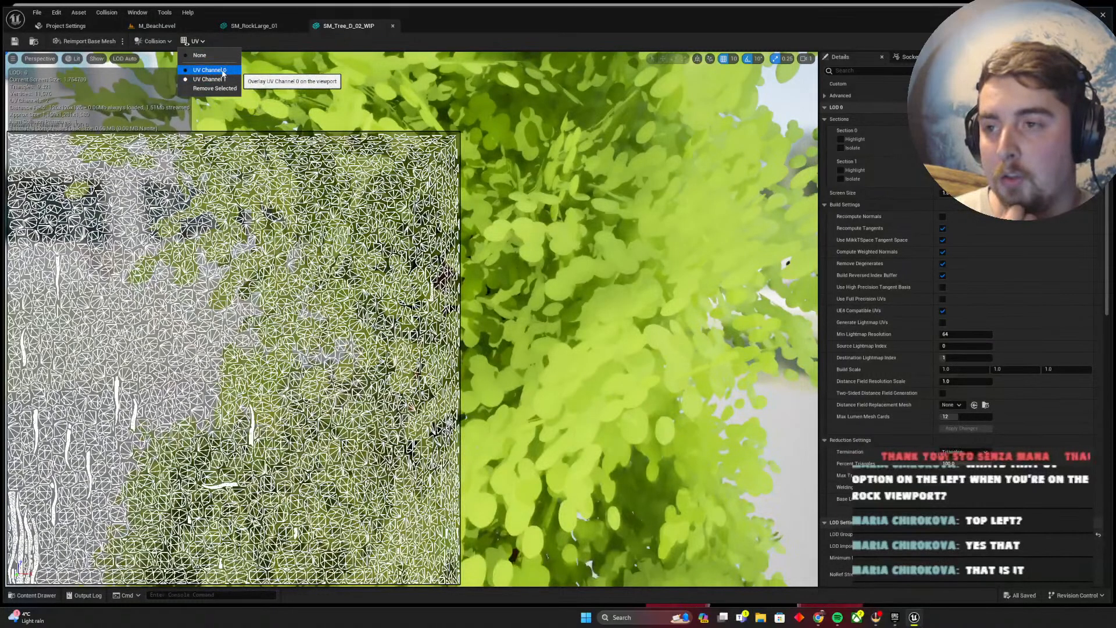
{"action": "left_click", "coordinate": [256, 26]}
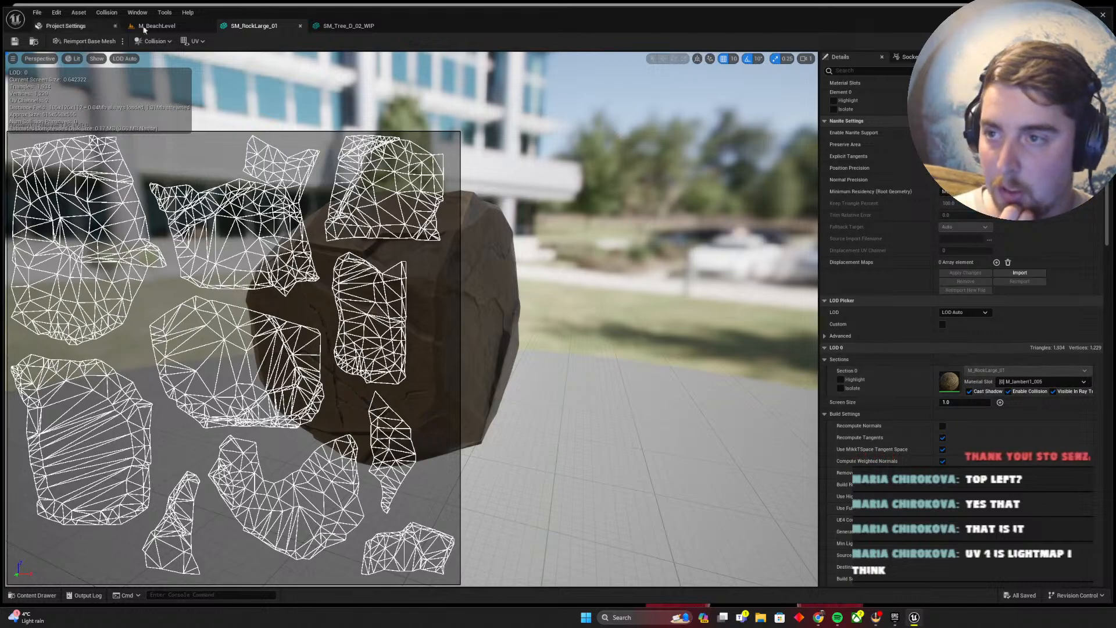
{"action": "left_click", "coordinate": [187, 12]}
{"action": "left_click", "coordinate": [156, 25]}
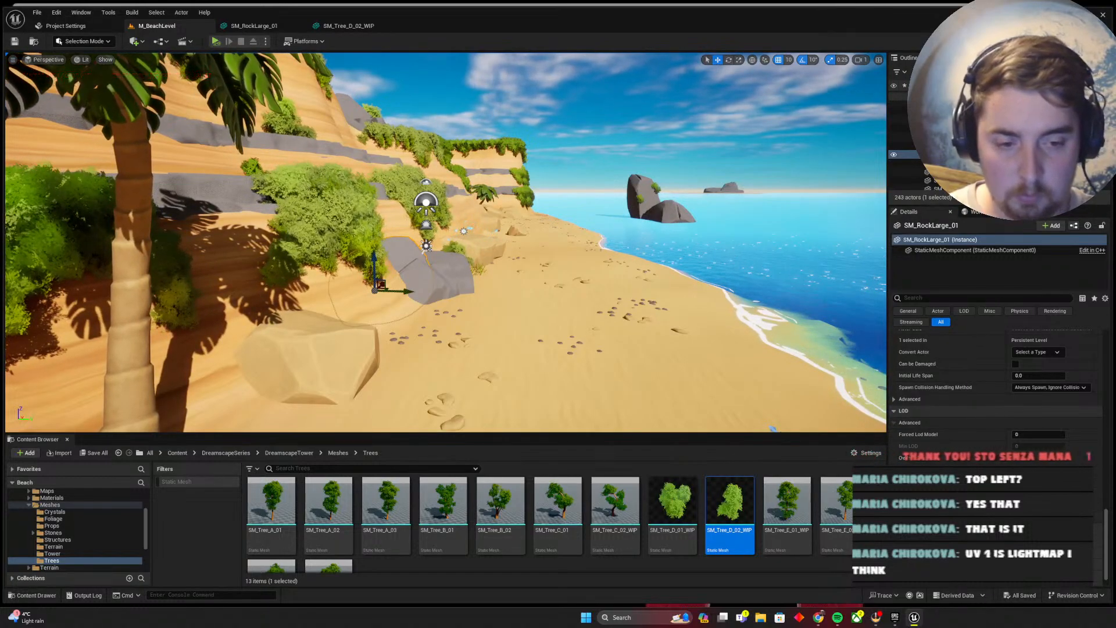
Toggle an instance option below the LOD settings of the selected SM_RockLarge_01 and save the beach level
{"action": "left_click", "coordinate": [1015, 529]}
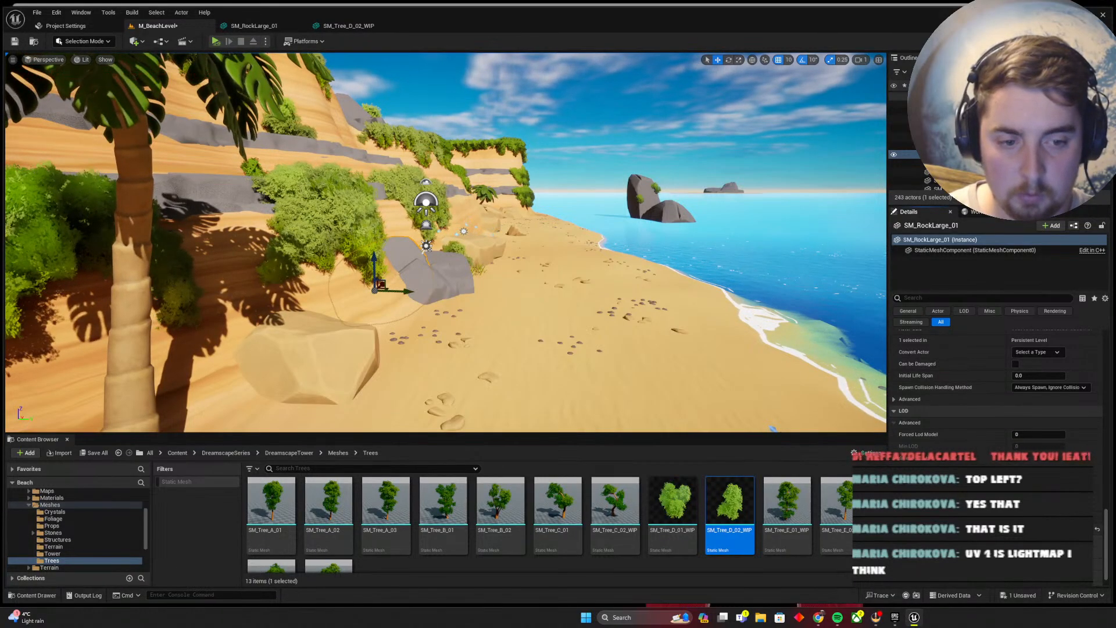
{"action": "scroll", "coordinate": [446, 242], "scroll_direction": "up", "scroll_amount": 5}
{"action": "key", "text": "ctrl+s"}
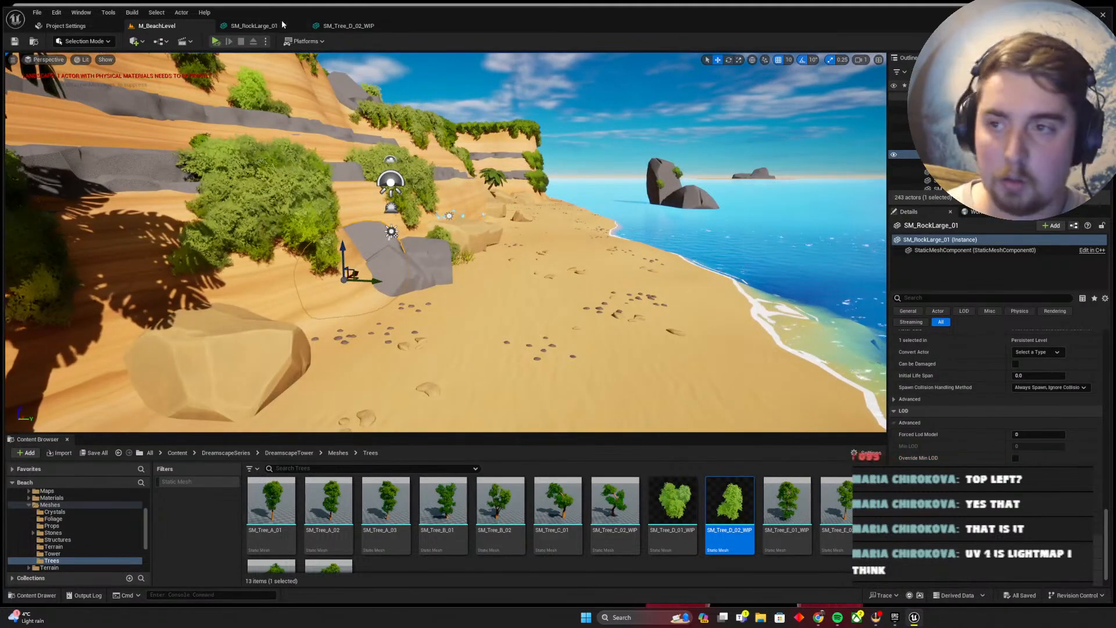
Return to the SM_RockLarge_01 mesh and check its LOD 0 build settings and available UV channels
{"action": "left_click", "coordinate": [254, 25]}
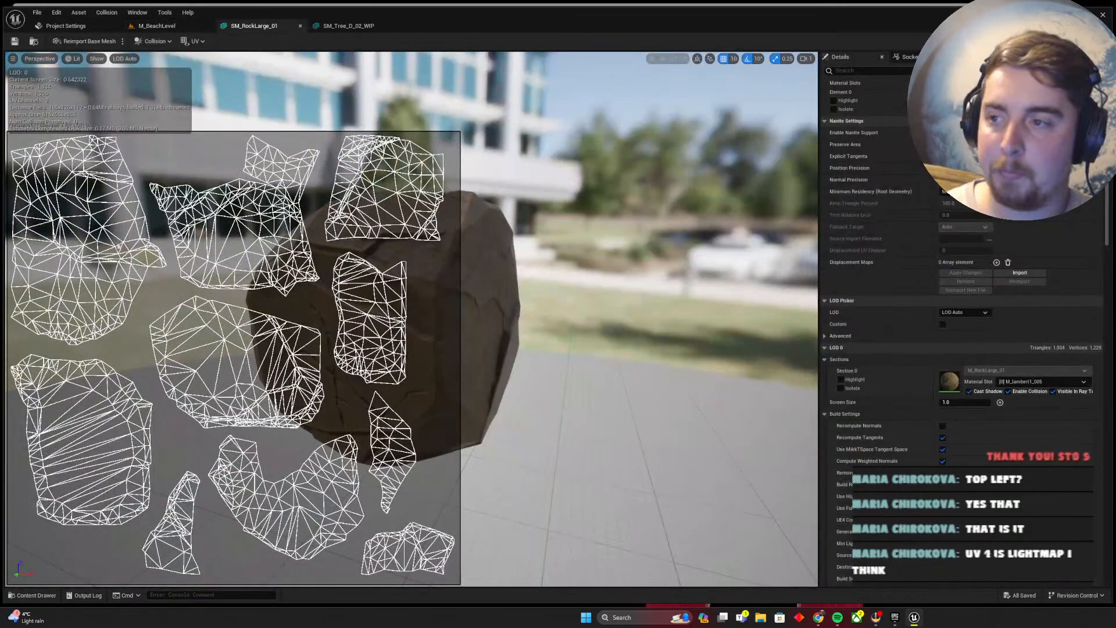
{"action": "scroll", "coordinate": [959, 359], "scroll_direction": "down", "scroll_amount": 3}
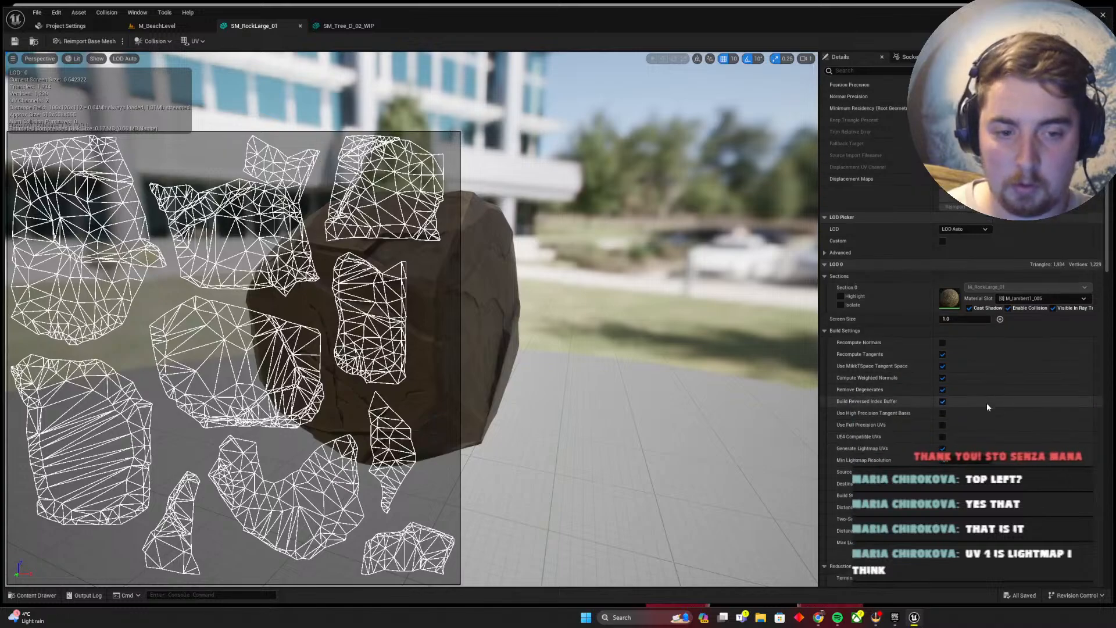
{"action": "left_click", "coordinate": [193, 41]}
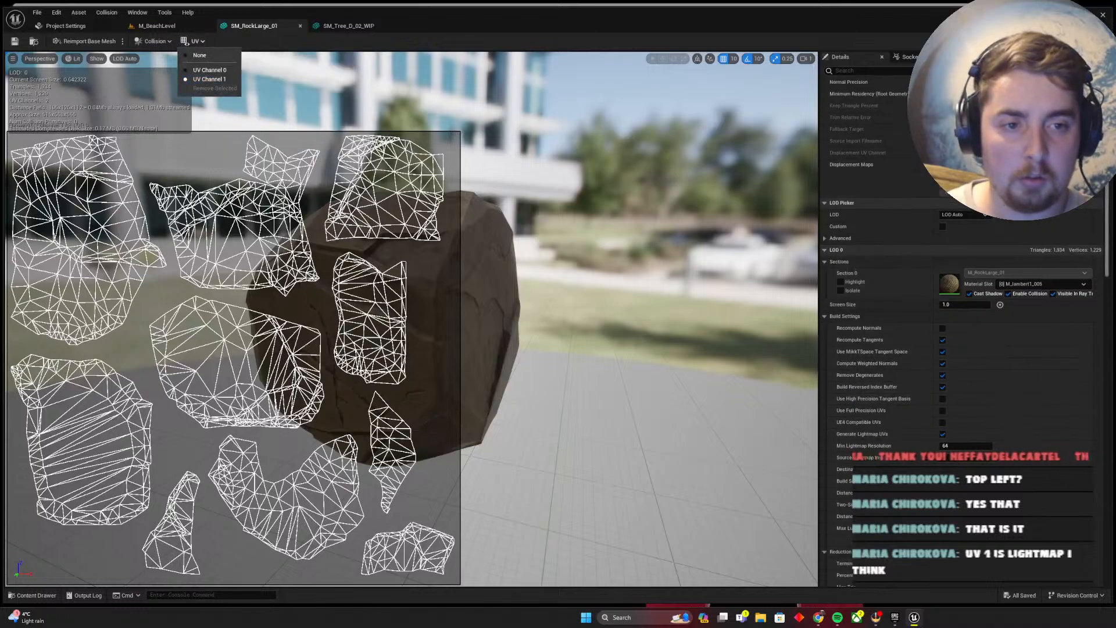
{"action": "scroll", "coordinate": [959, 348], "scroll_direction": "up", "scroll_amount": 3}
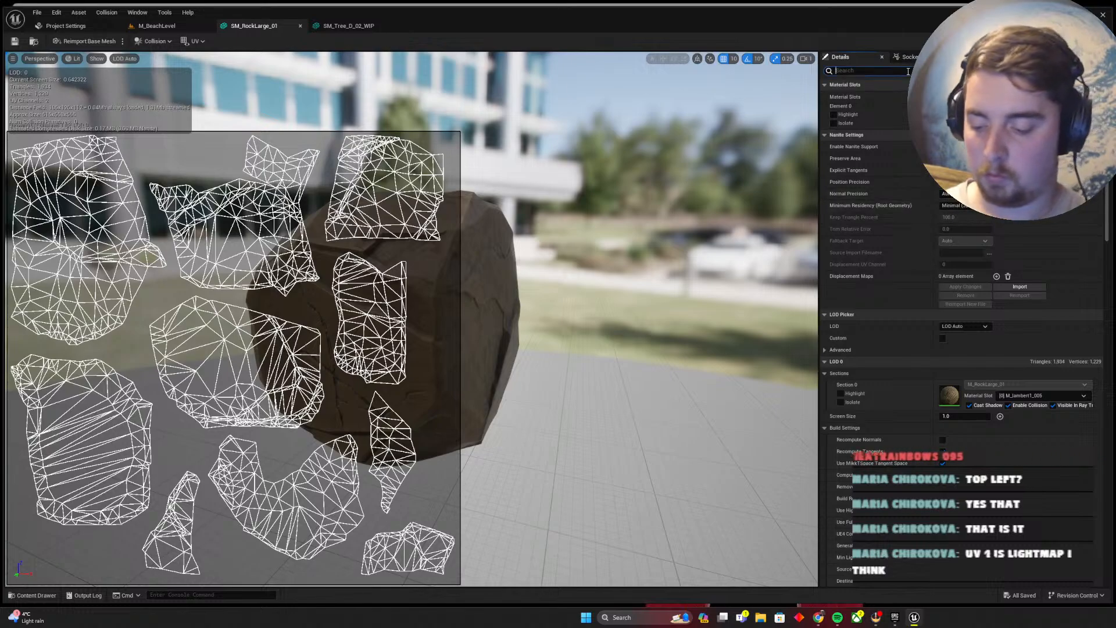
Search the details of SM_RockLarge_01 for uv and coor, set its Light Map Coordinate Index, and save the mesh
{"action": "type", "text": "uv"}
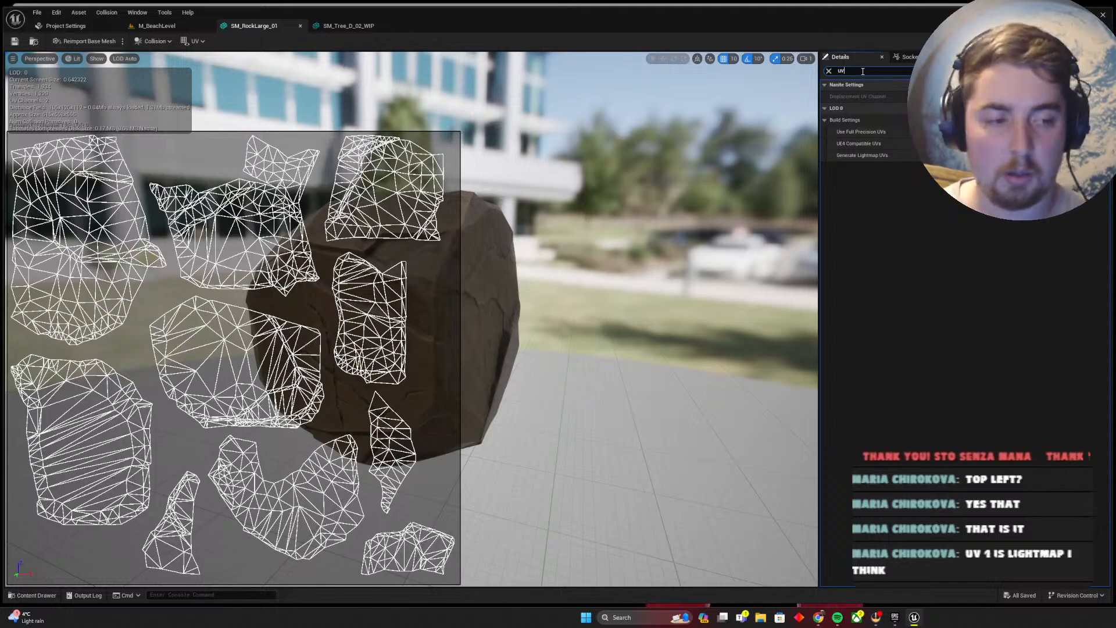
{"action": "key", "text": "BackSpace"}
{"action": "key", "text": "BackSpace"}
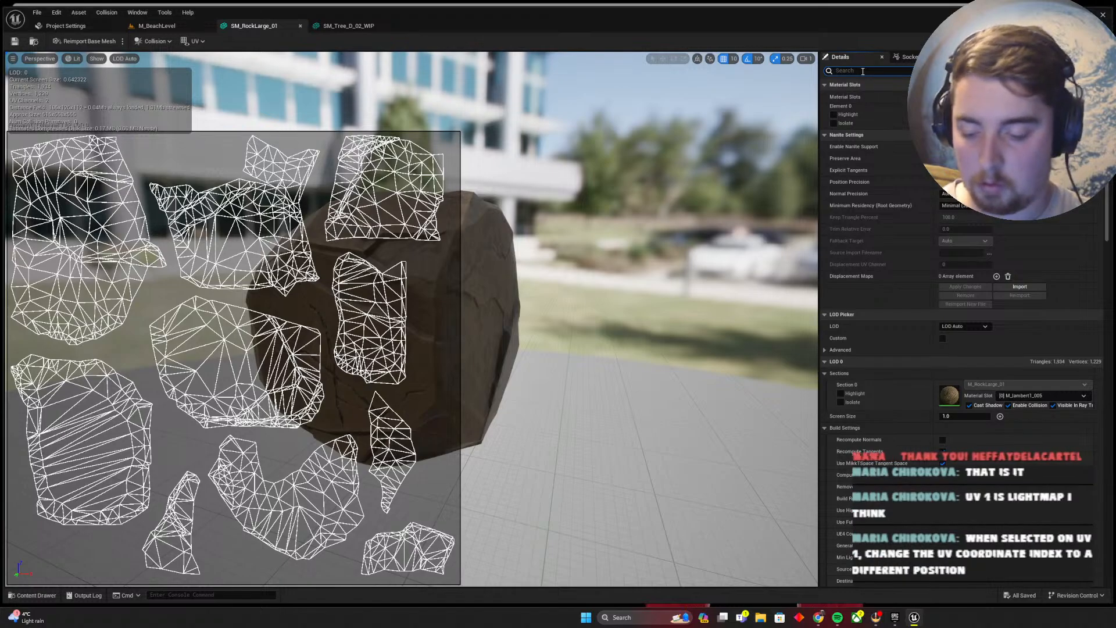
{"action": "type", "text": "coor"}
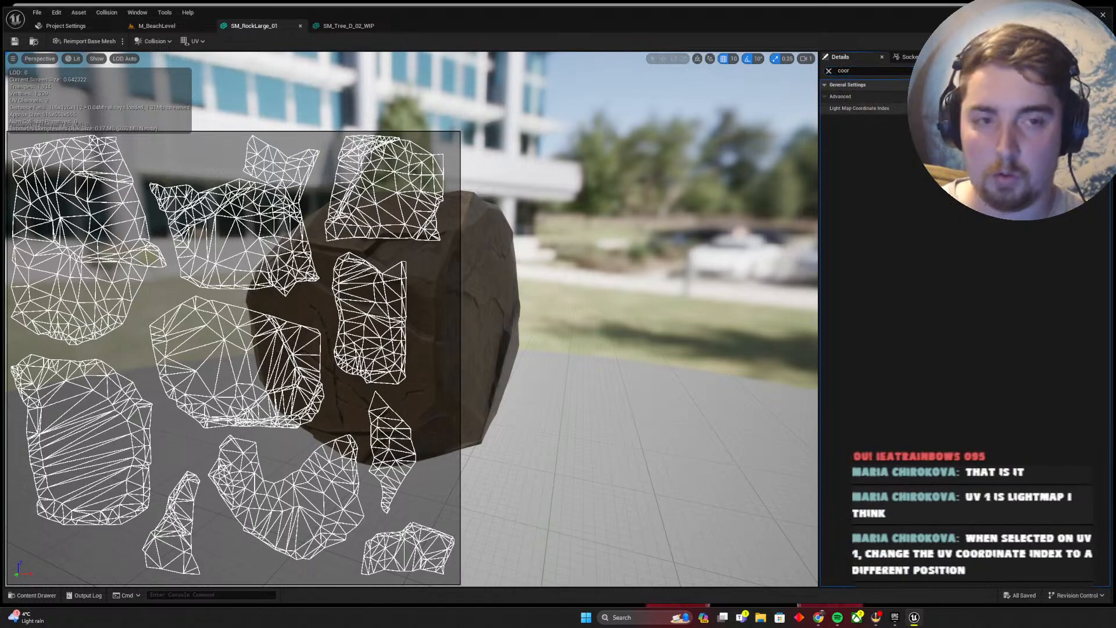
{"action": "key", "text": "Return"}
{"action": "key", "text": "ctrl+s"}
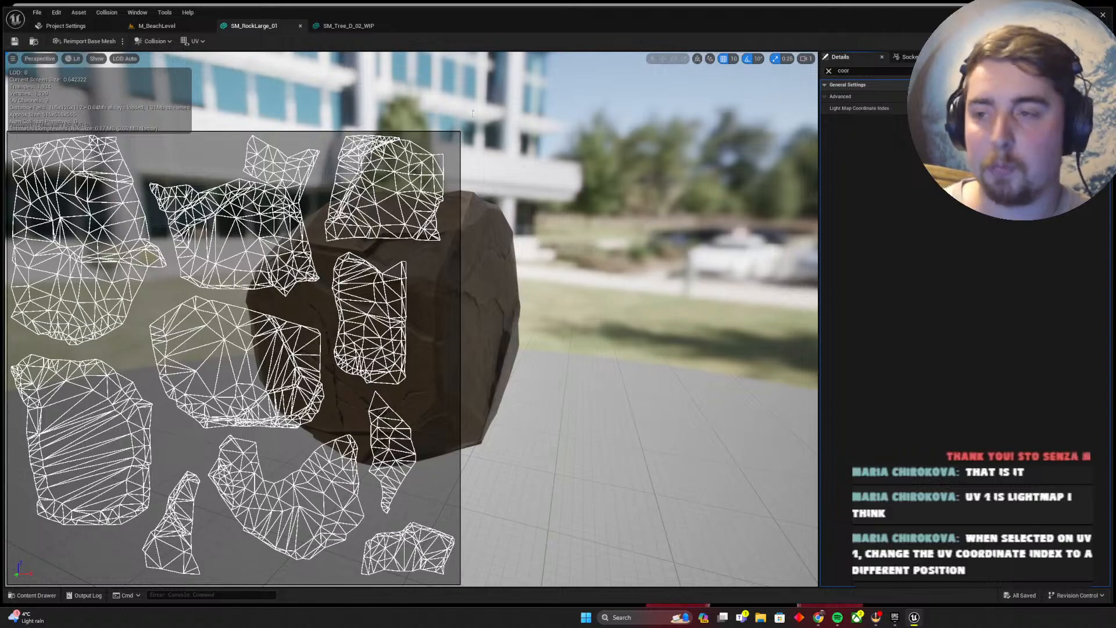
Overlay UV Channel 0 on SM_RockLarge_01 for comparison and switch the overlay back to UV Channel 1
{"action": "left_click", "coordinate": [189, 42]}
{"action": "left_click", "coordinate": [209, 70]}
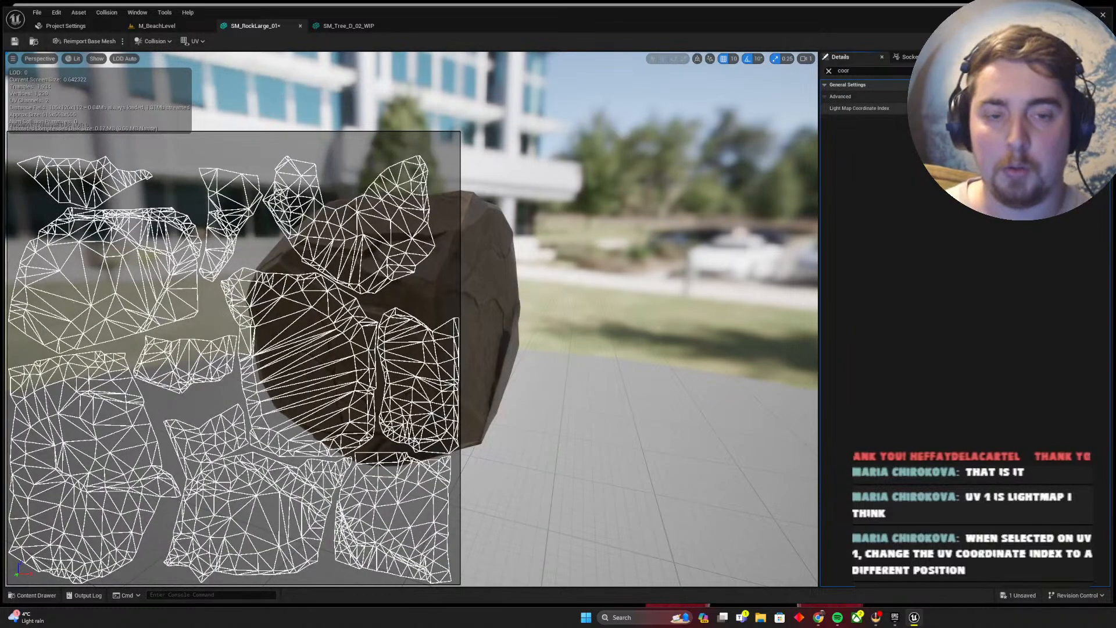
{"action": "left_click", "coordinate": [171, 43]}
{"action": "left_click", "coordinate": [196, 44]}
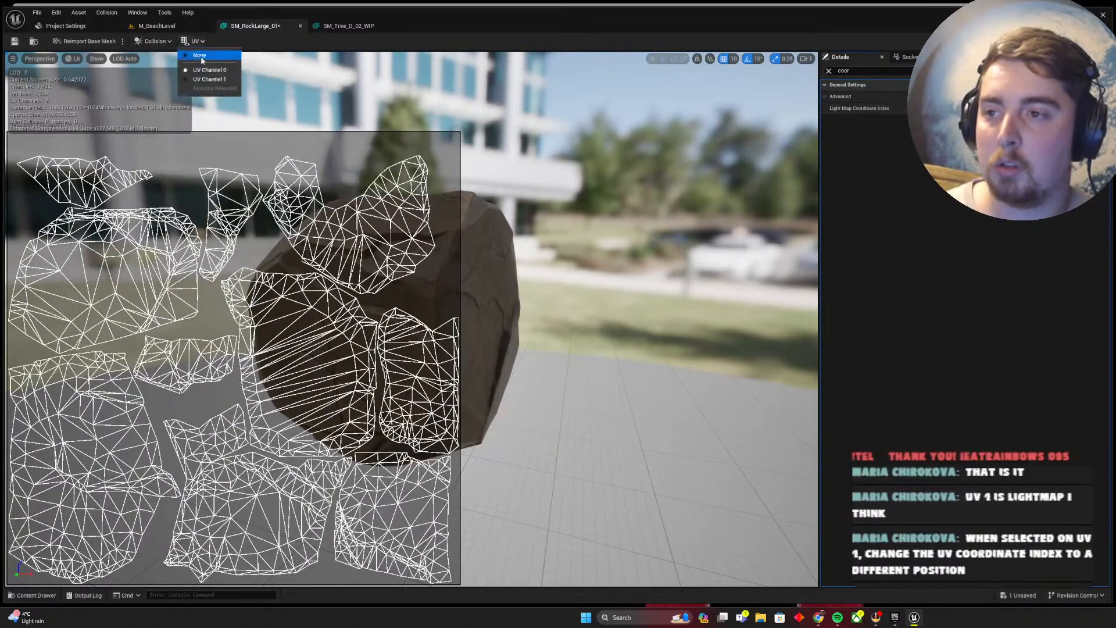
{"action": "left_click", "coordinate": [209, 78]}
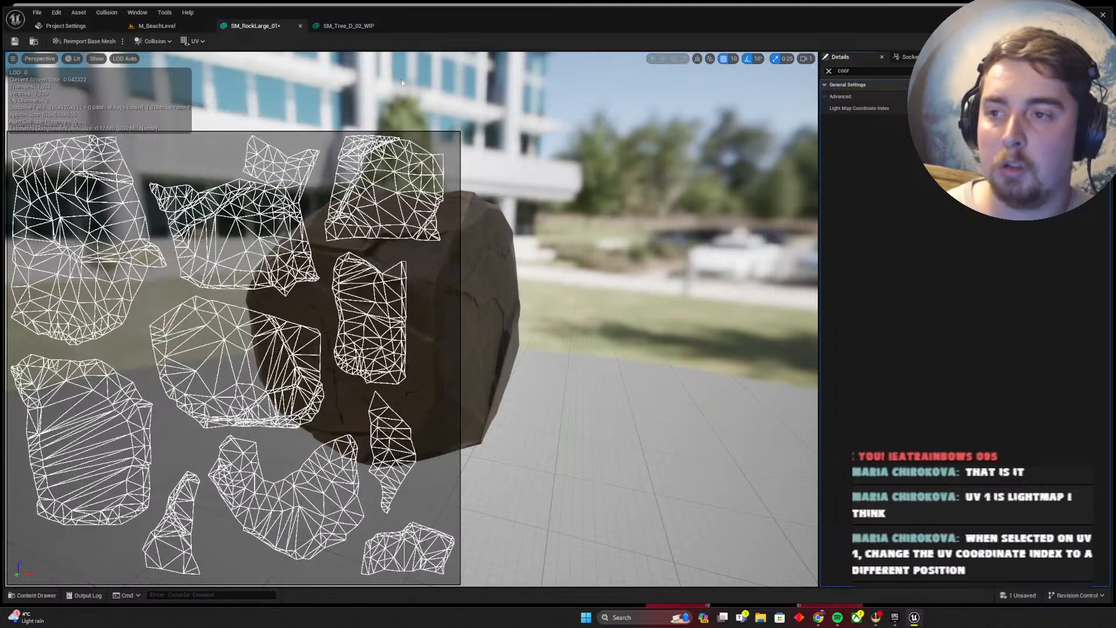
Search the details of SM_RockLarge_01 for uv, save the mesh, and run the same search on SM_Tree_D_02_WIP
{"action": "left_click", "coordinate": [829, 70]}
{"action": "type", "text": "uv"}
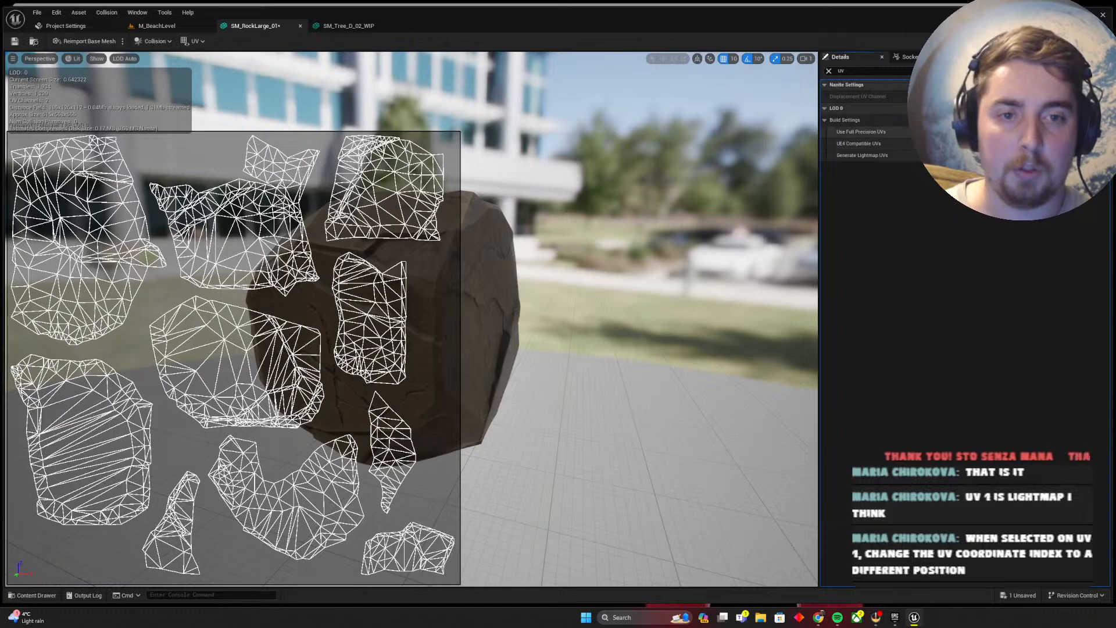
{"action": "left_click", "coordinate": [14, 41]}
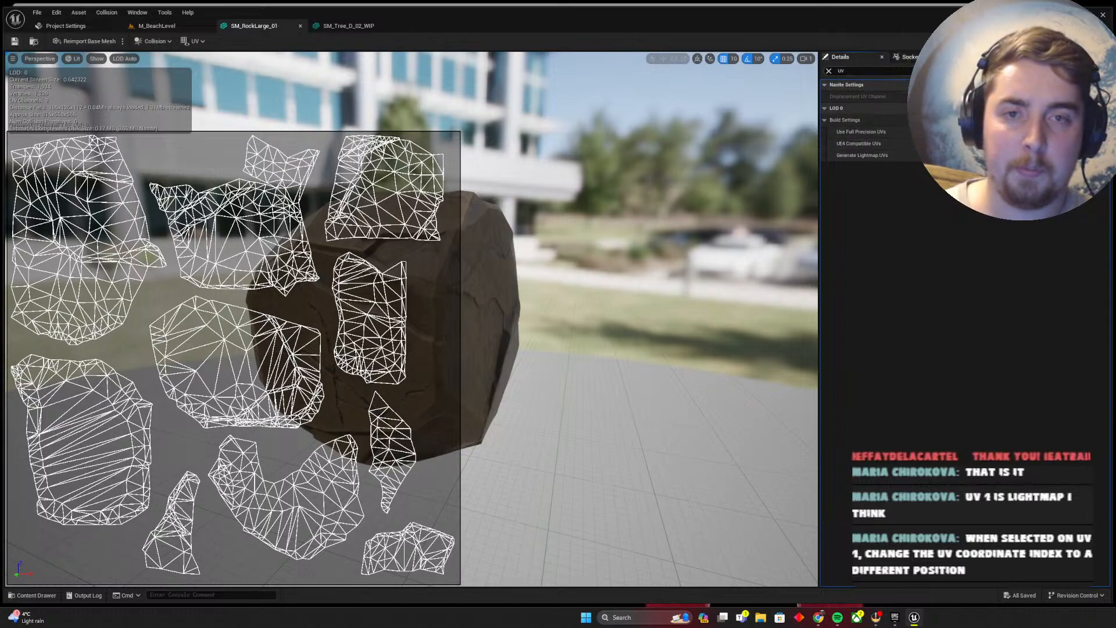
{"action": "left_click", "coordinate": [349, 26]}
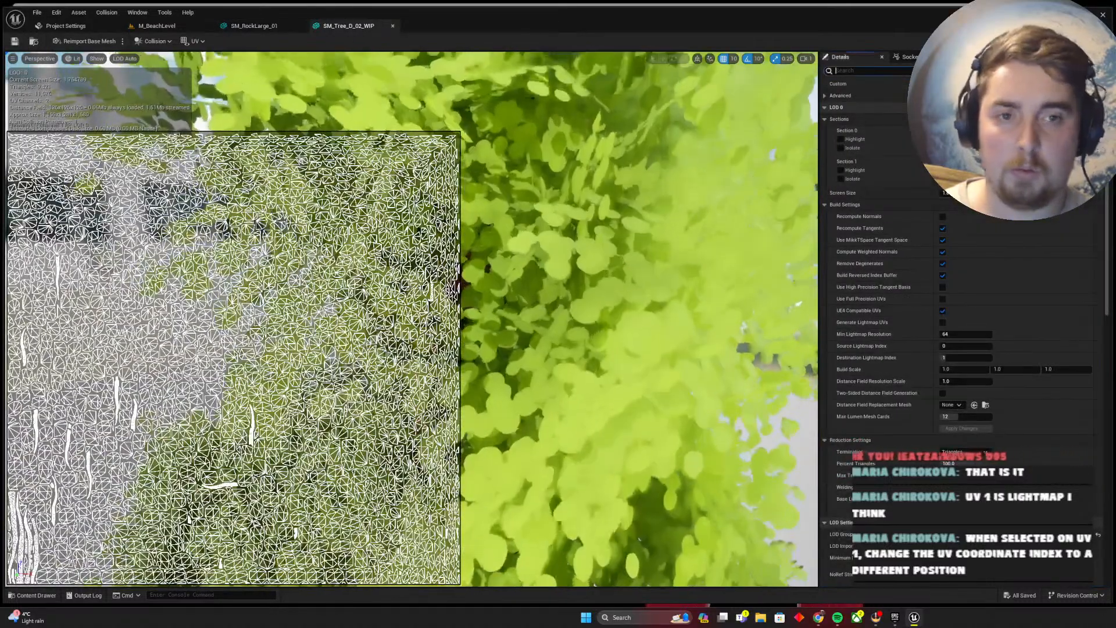
{"action": "type", "text": "uv"}
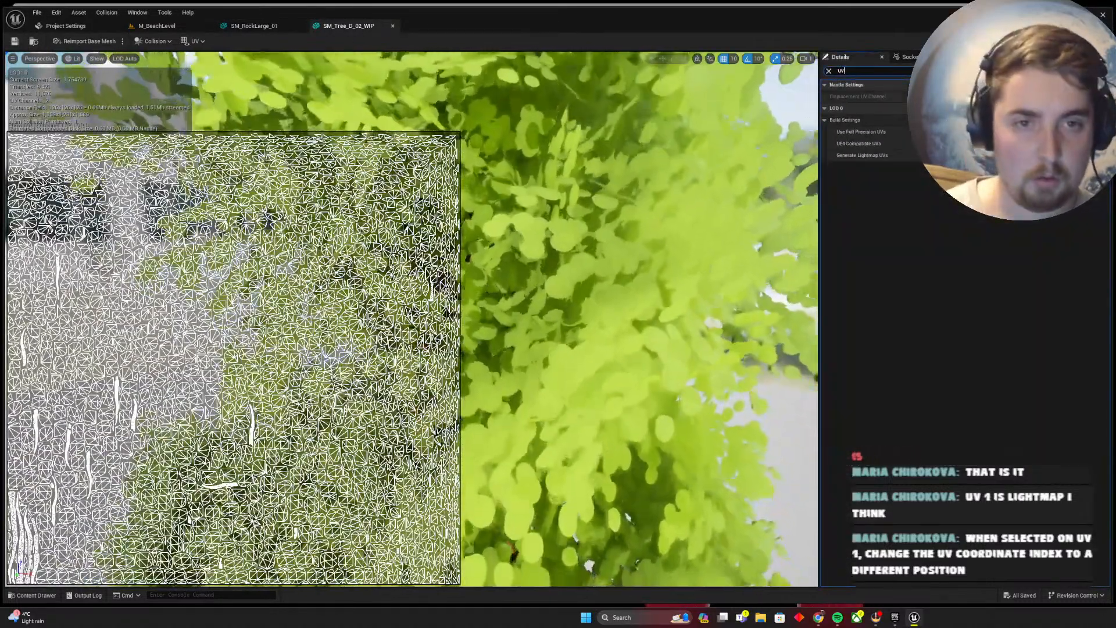
Search the details of SM_RockLarge_01 for coo and change its Light Map Coordinate Index
{"action": "left_click", "coordinate": [287, 23]}
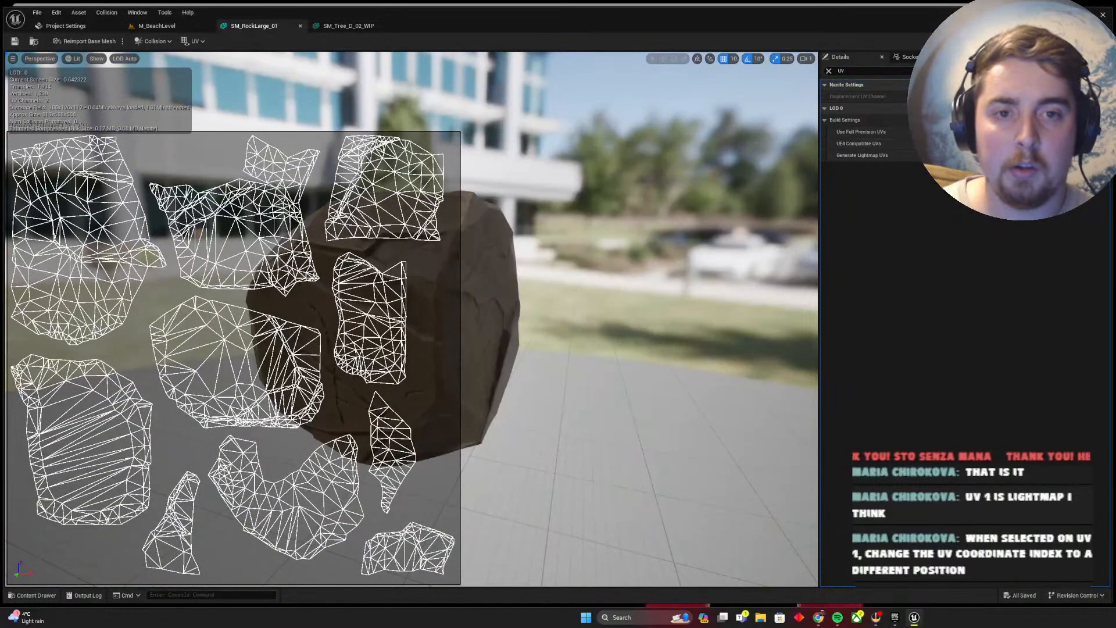
{"action": "left_click", "coordinate": [884, 70]}
{"action": "key", "text": "BackSpace"}
{"action": "type", "text": "coo"}
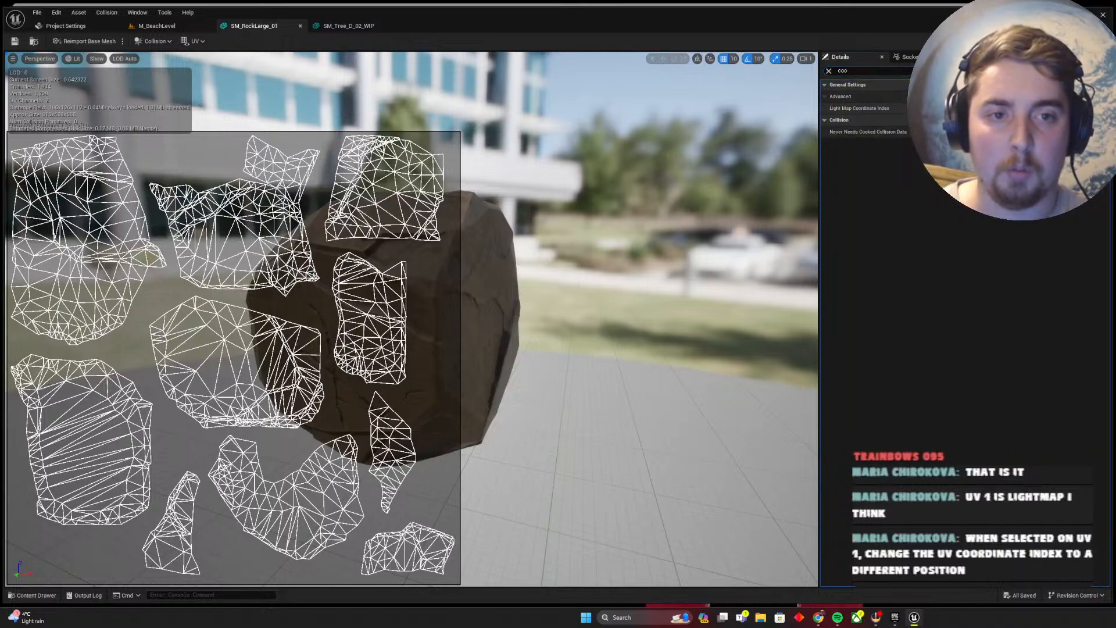
{"action": "left_click", "coordinate": [953, 108]}
{"action": "key", "text": "Return"}
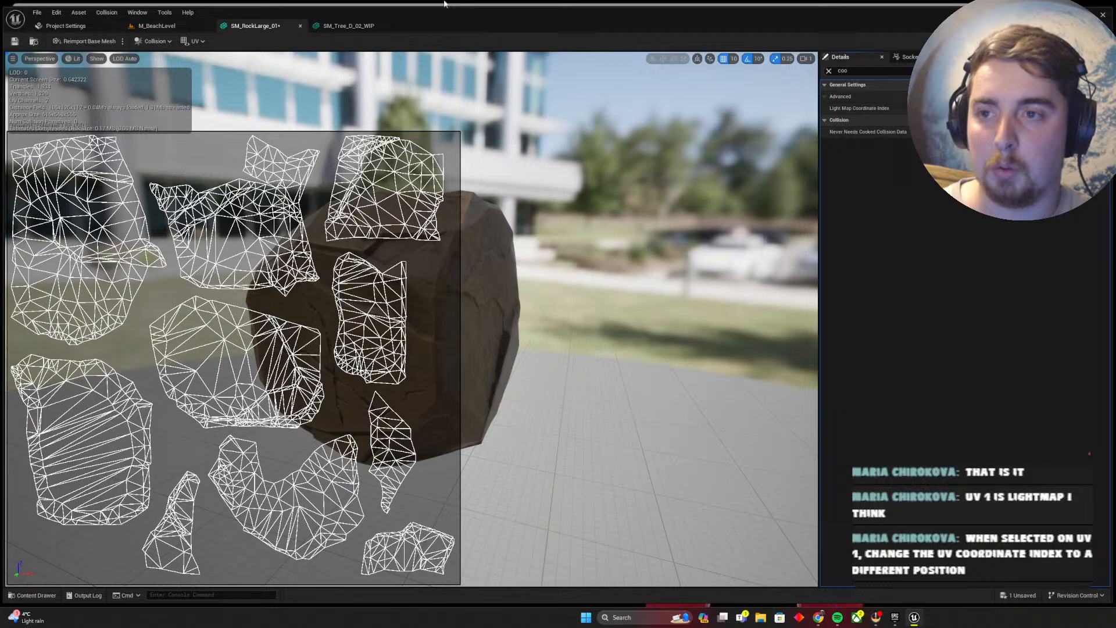
Search the details of SM_Tree_D_02_WIP for coo to check its Light Map Coordinate Index
{"action": "left_click", "coordinate": [343, 25]}
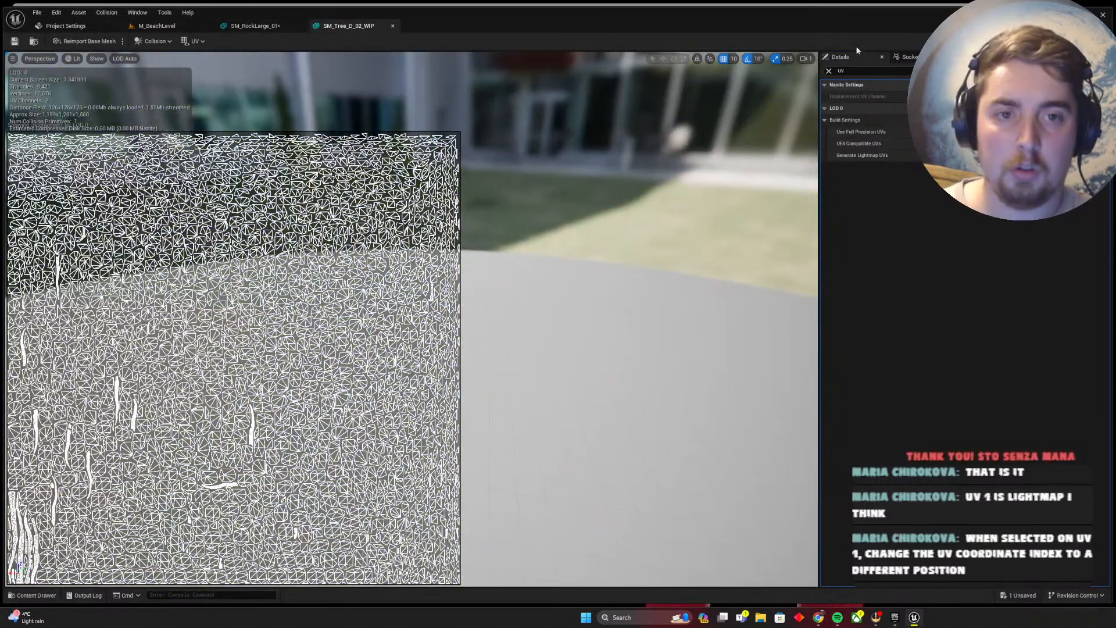
{"action": "left_click_drag", "start_coordinate": [853, 71], "coordinate": [817, 75]}
{"action": "type", "text": "coo"}
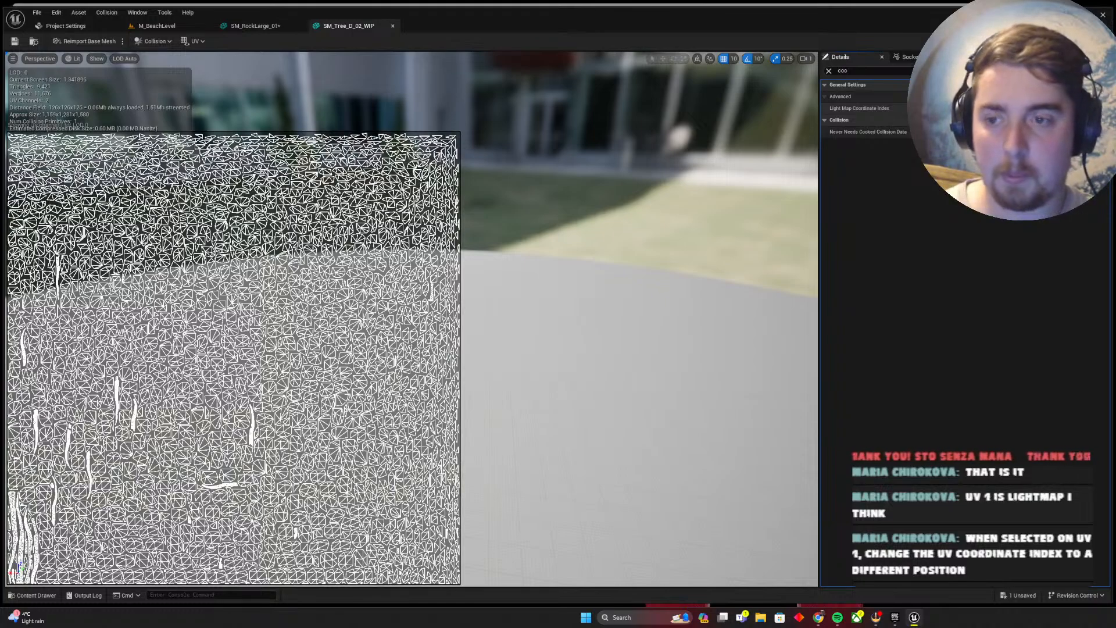
{"action": "key", "text": "alt+Tab"}
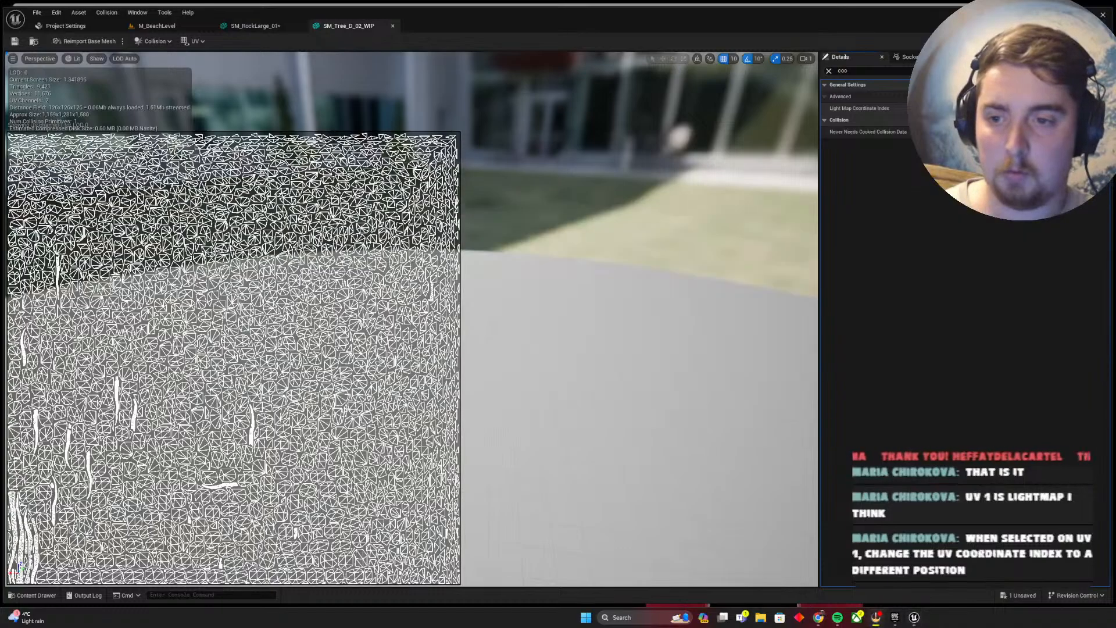
{"action": "key", "text": "alt+Tab"}
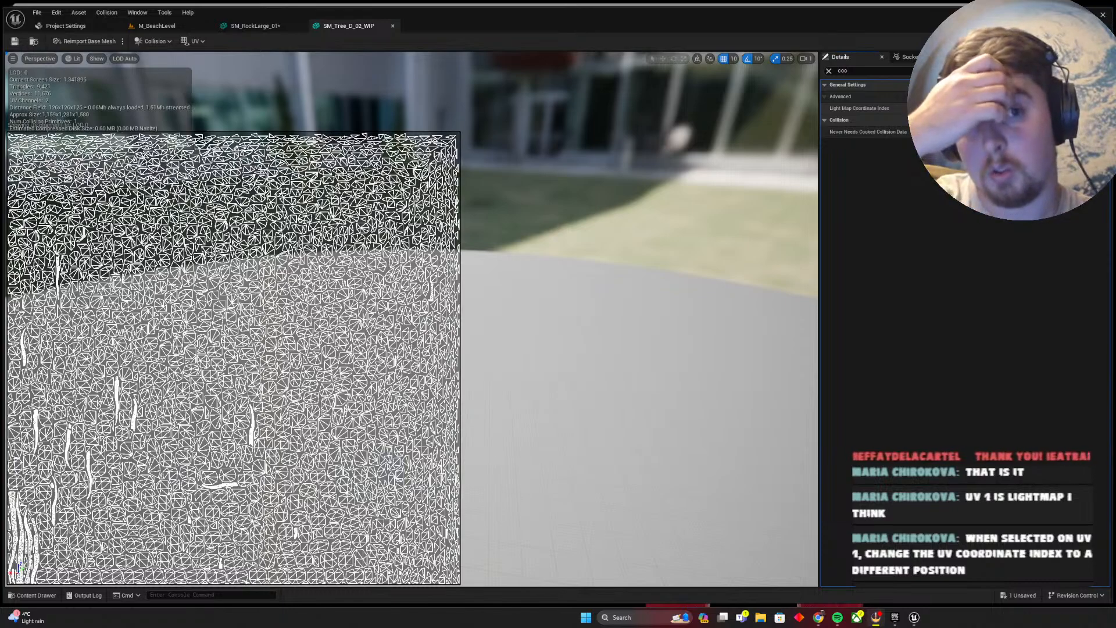
{"action": "left_click", "coordinate": [634, 617]}
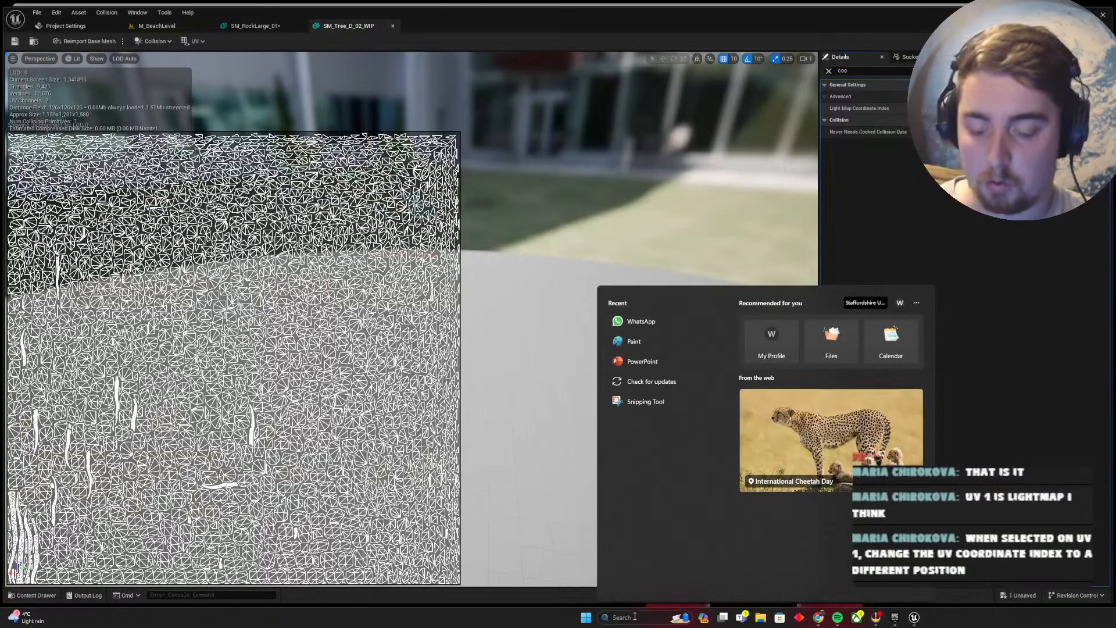
{"action": "type", "text": "contr"}
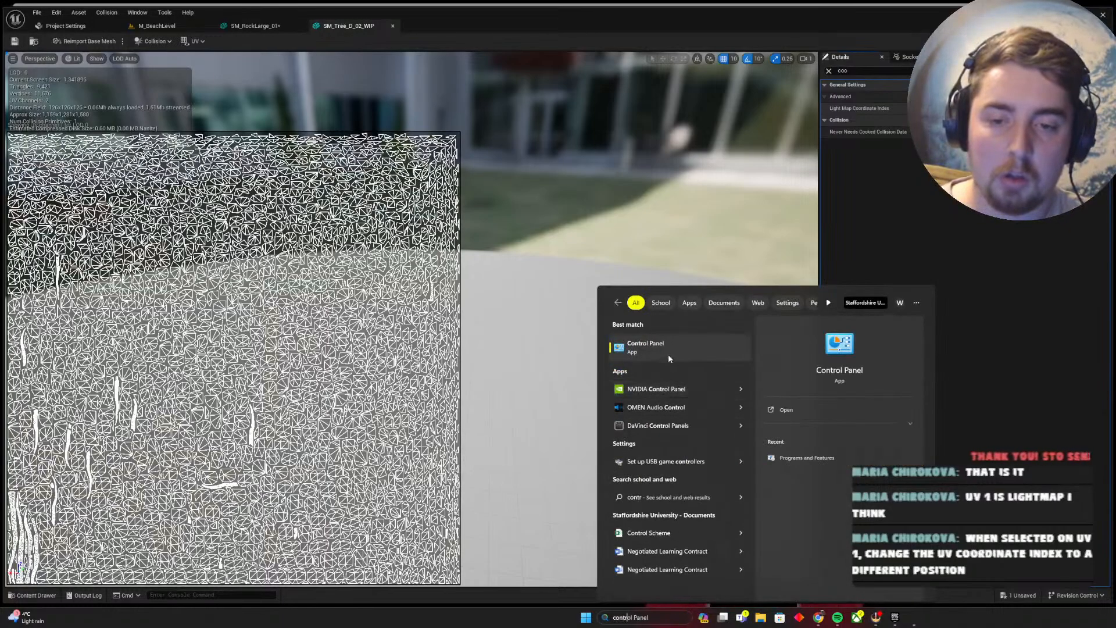
{"action": "left_click", "coordinate": [668, 354]}
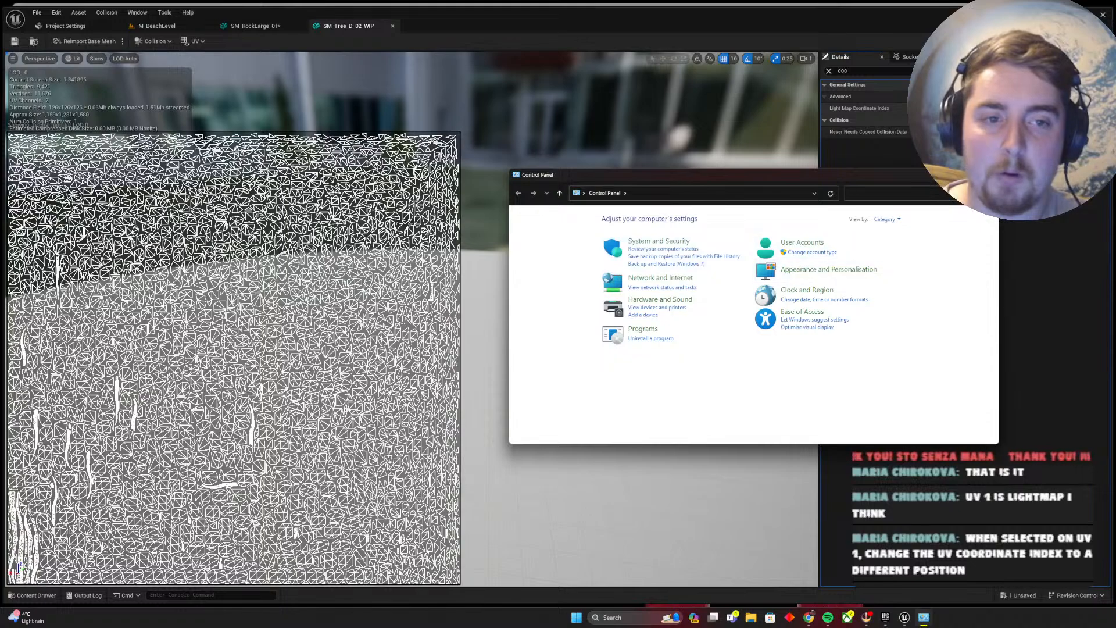
{"action": "left_click", "coordinate": [986, 172]}
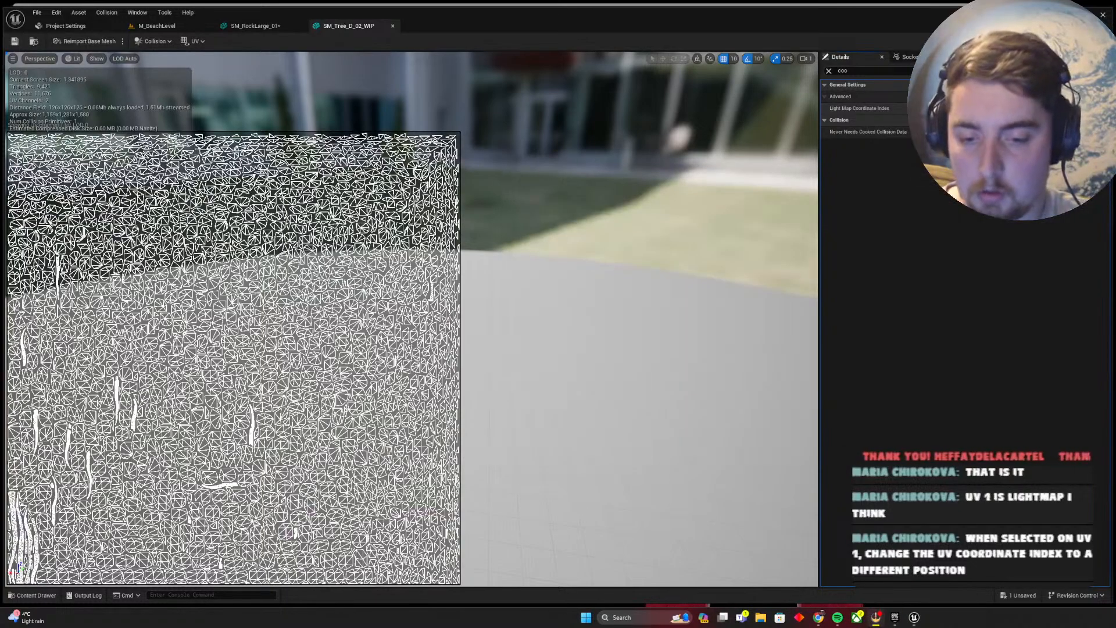
Open Task Manager, end the UnrealEditor process, and close Task Manager
{"action": "key", "text": "super"}
{"action": "type", "text": "task"}
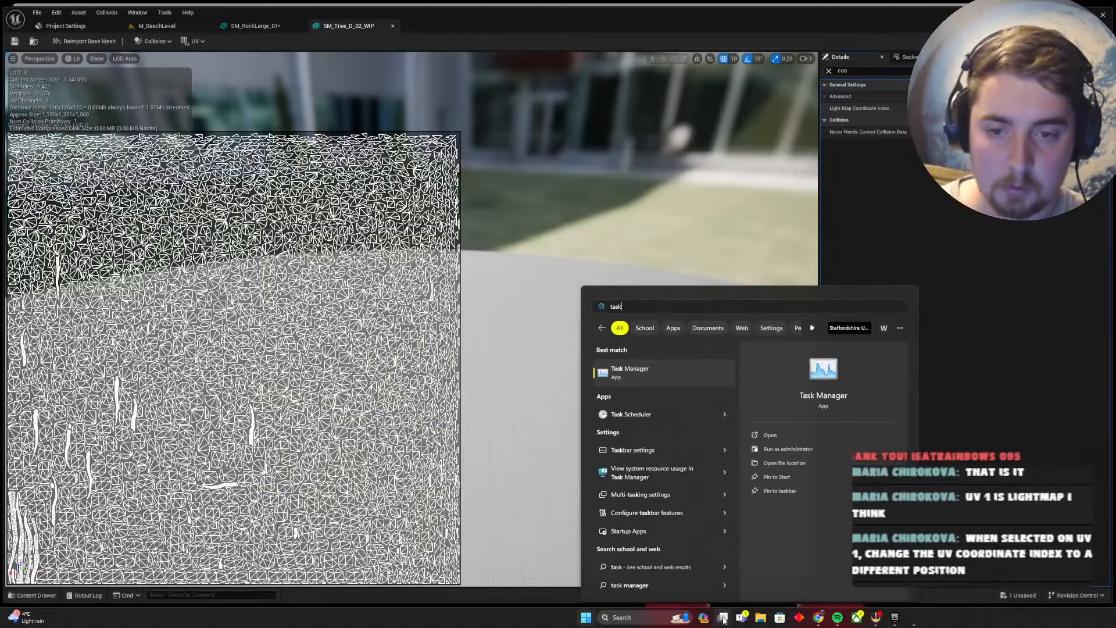
{"action": "key", "text": "Return"}
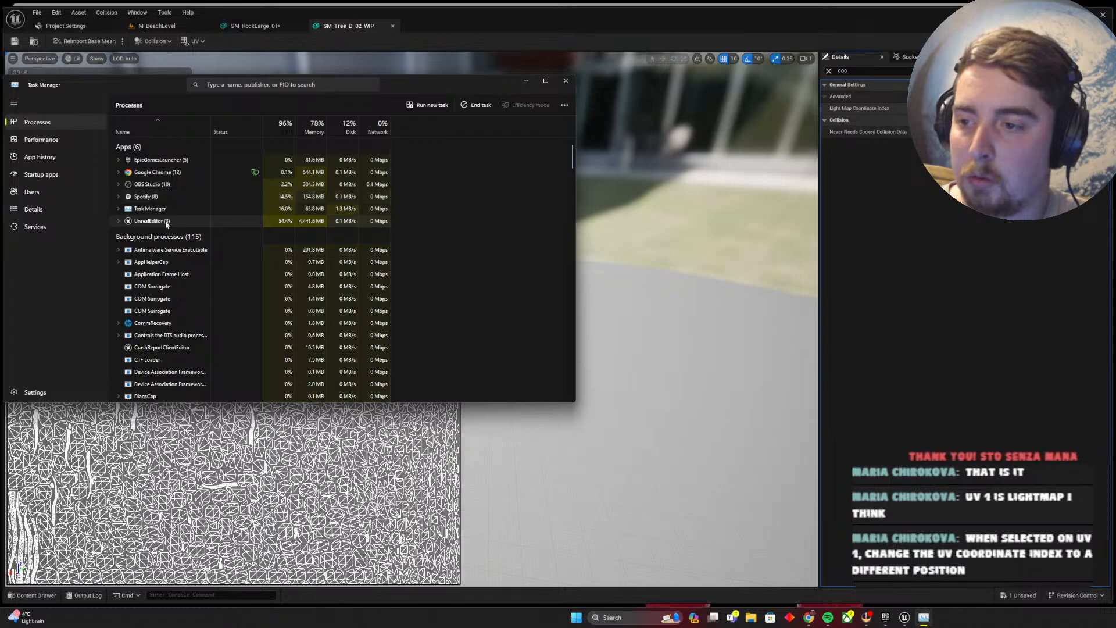
{"action": "right_click", "coordinate": [166, 222]}
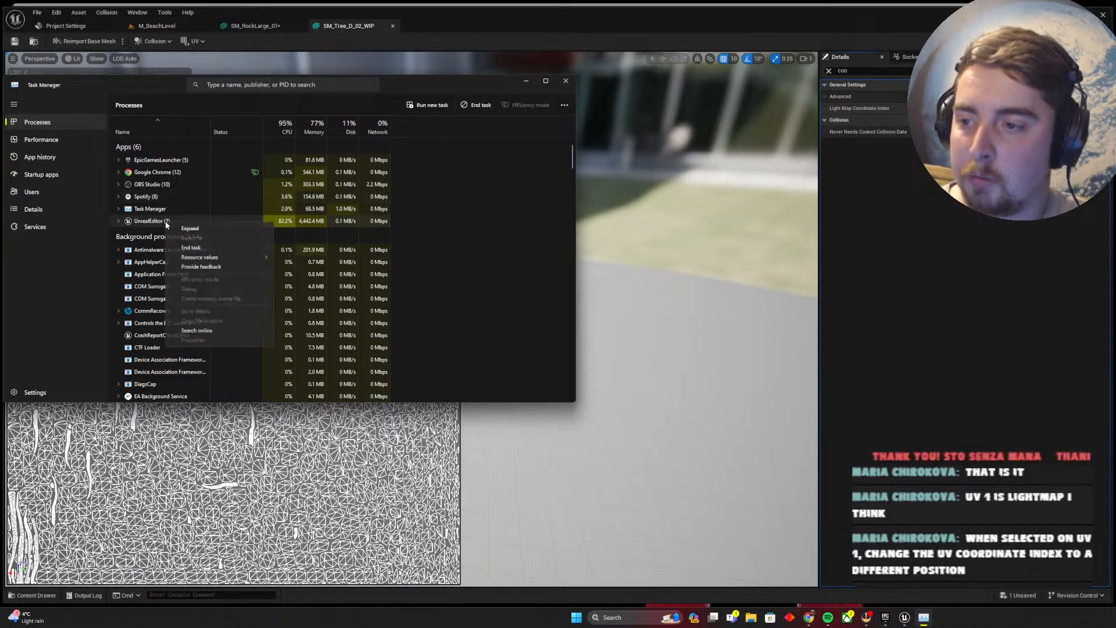
{"action": "left_click", "coordinate": [212, 248]}
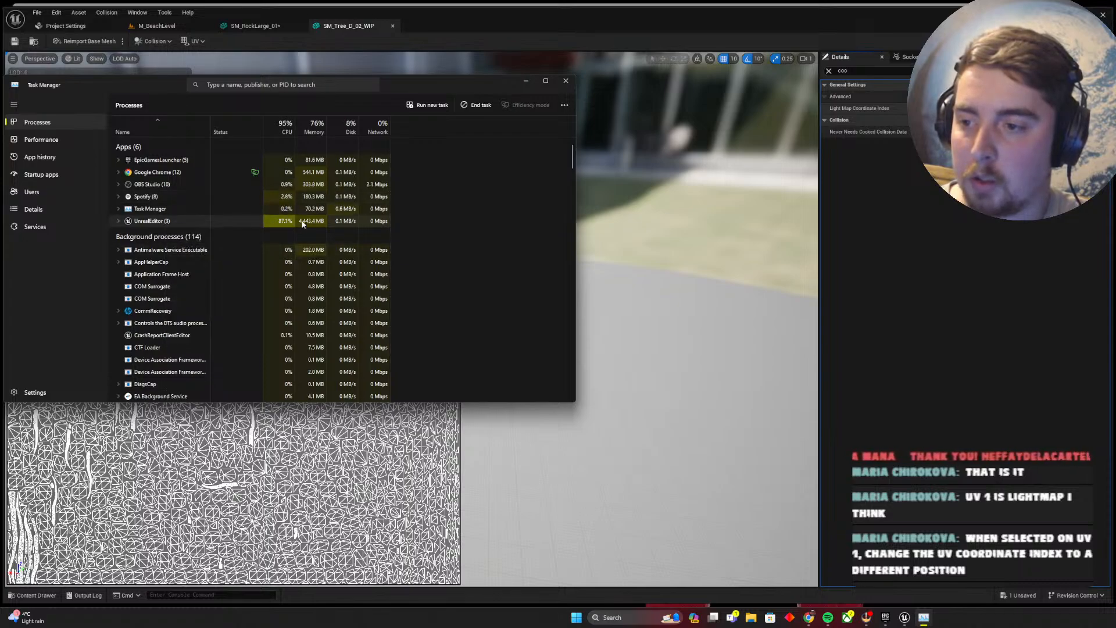
{"action": "right_click", "coordinate": [179, 223]}
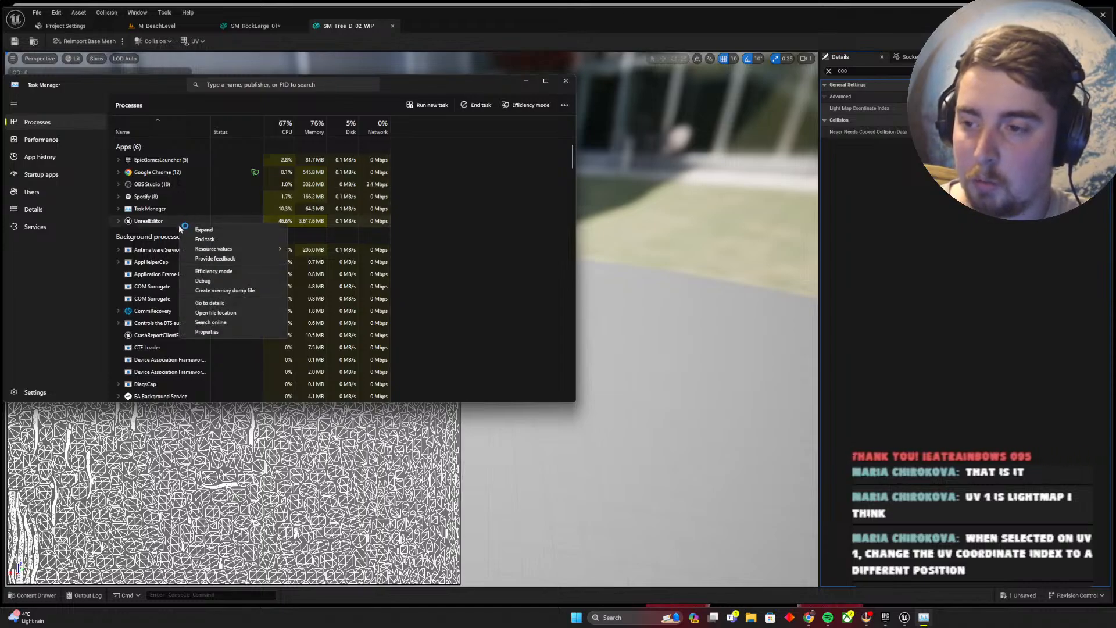
{"action": "left_click", "coordinate": [225, 240]}
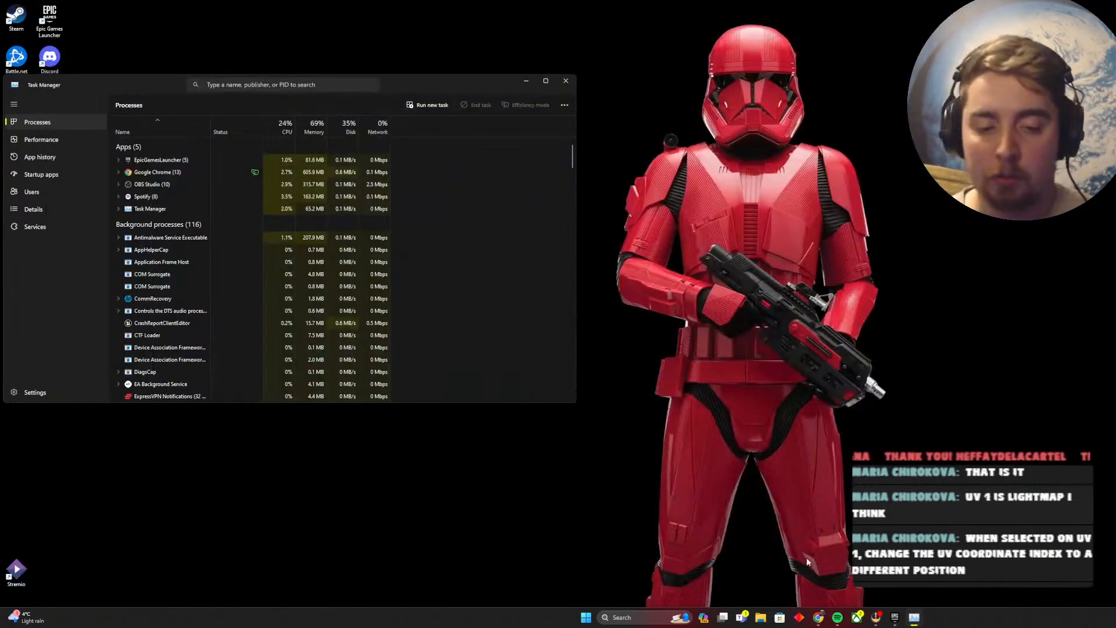
{"action": "left_click", "coordinate": [566, 81]}
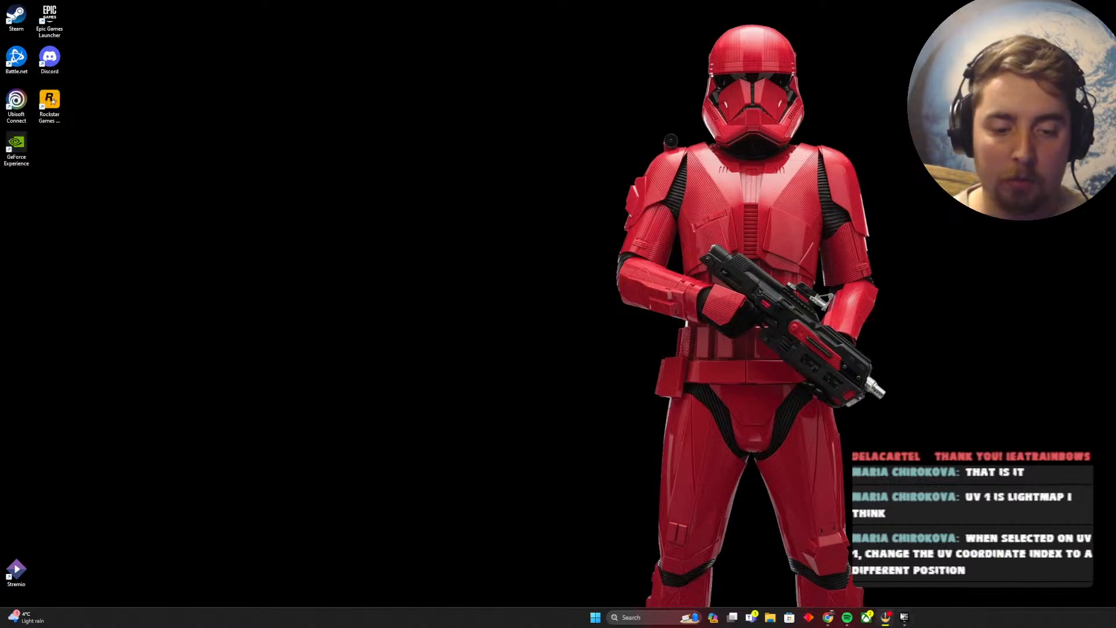
Reopen the Beach project from the Epic Games Launcher library and minimize the launcher
{"action": "left_click", "coordinate": [904, 618]}
{"action": "double_click", "coordinate": [295, 343]}
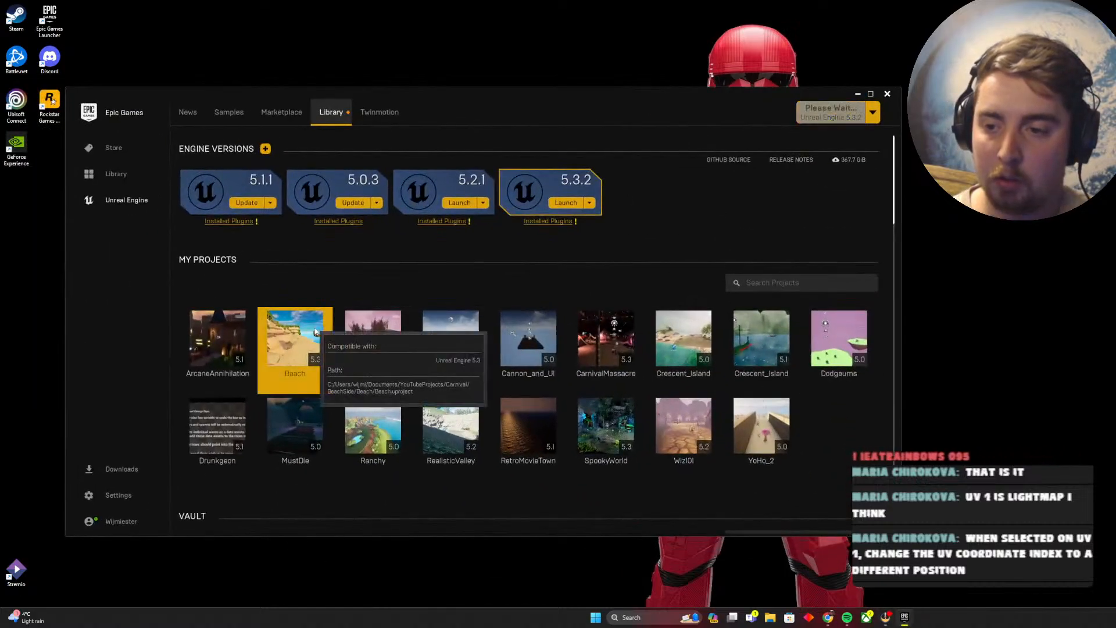
{"action": "left_click", "coordinate": [860, 94]}
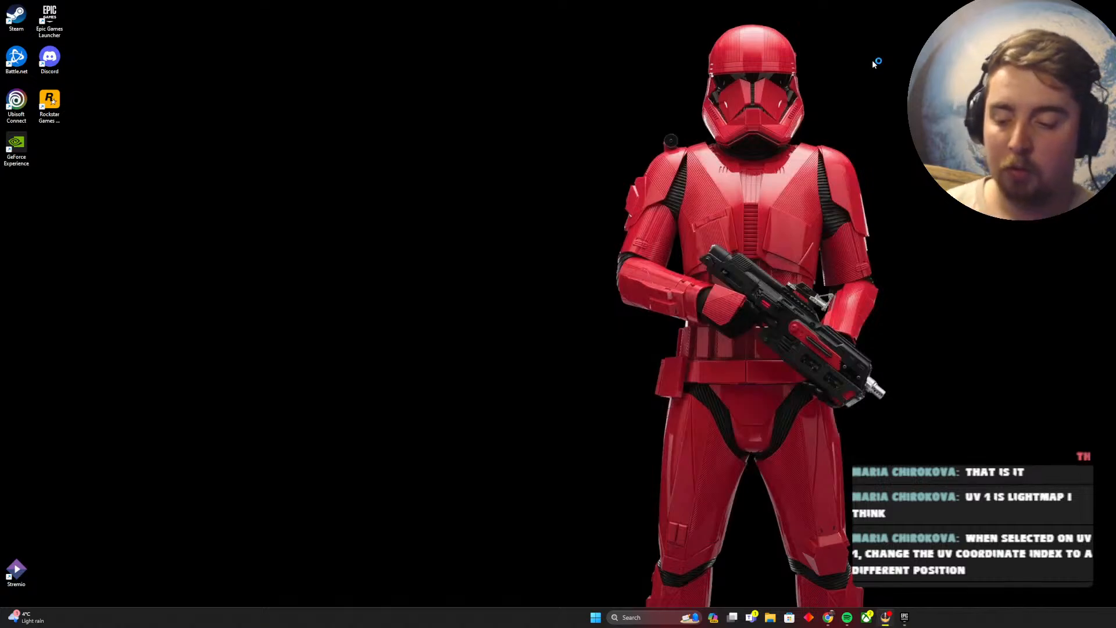
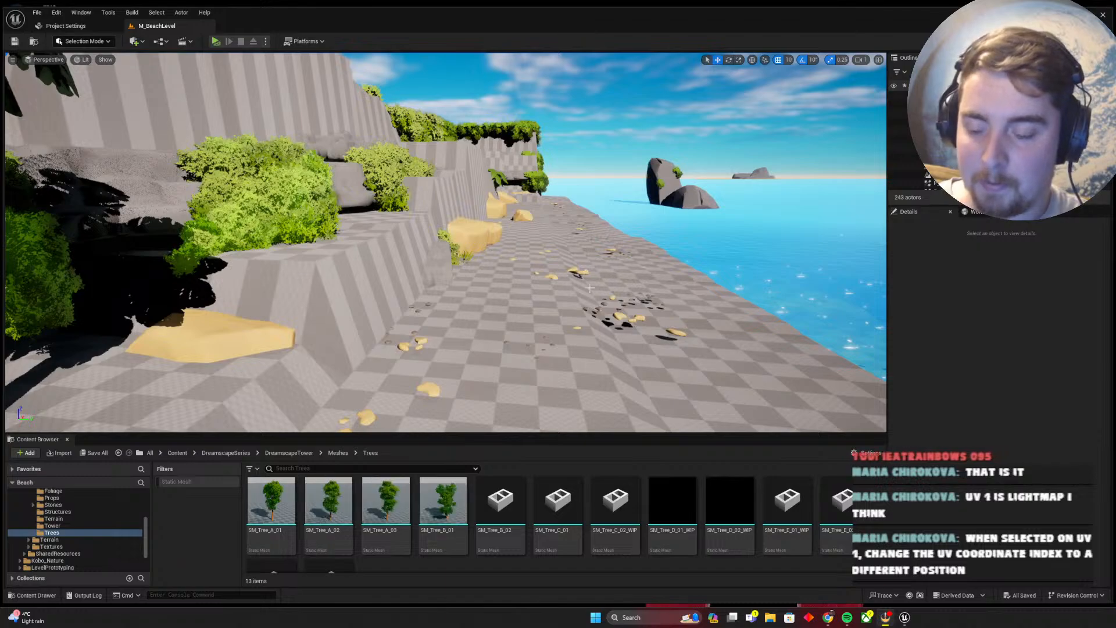
Delete the three large grey rocks on the sand between the sandstone boulder and the long tan rock
{"action": "right_click_drag", "start_coordinate": [507, 254], "coordinate": [372, 300]}
{"action": "key", "text": "d"}
{"action": "left_click", "coordinate": [509, 273]}
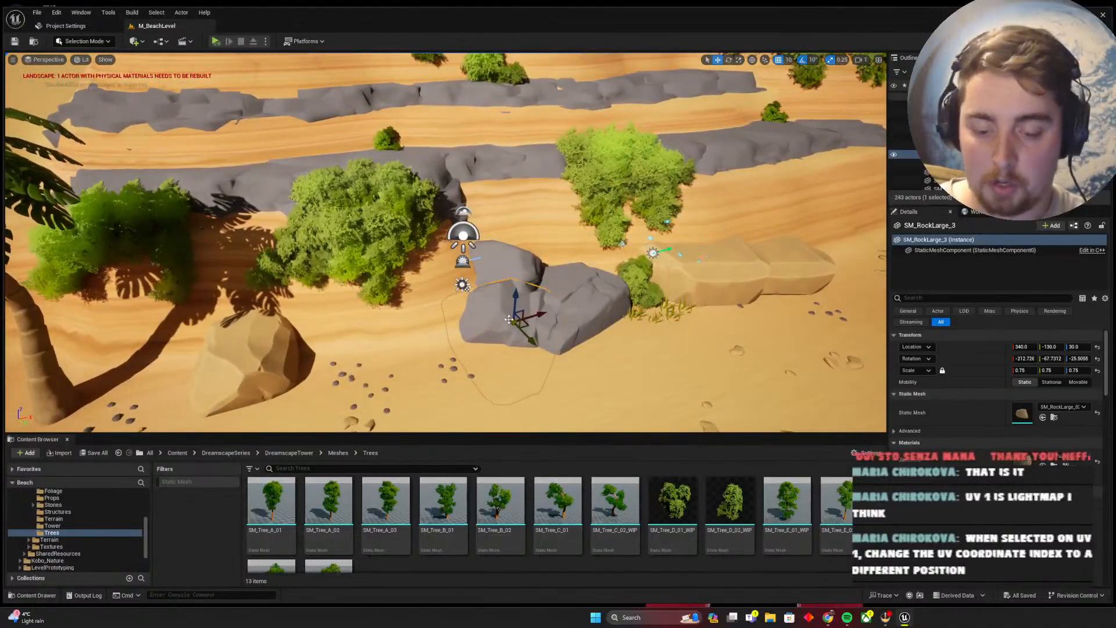
{"action": "key", "text": "Delete"}
{"action": "left_click", "coordinate": [510, 273]}
{"action": "key", "text": "Delete"}
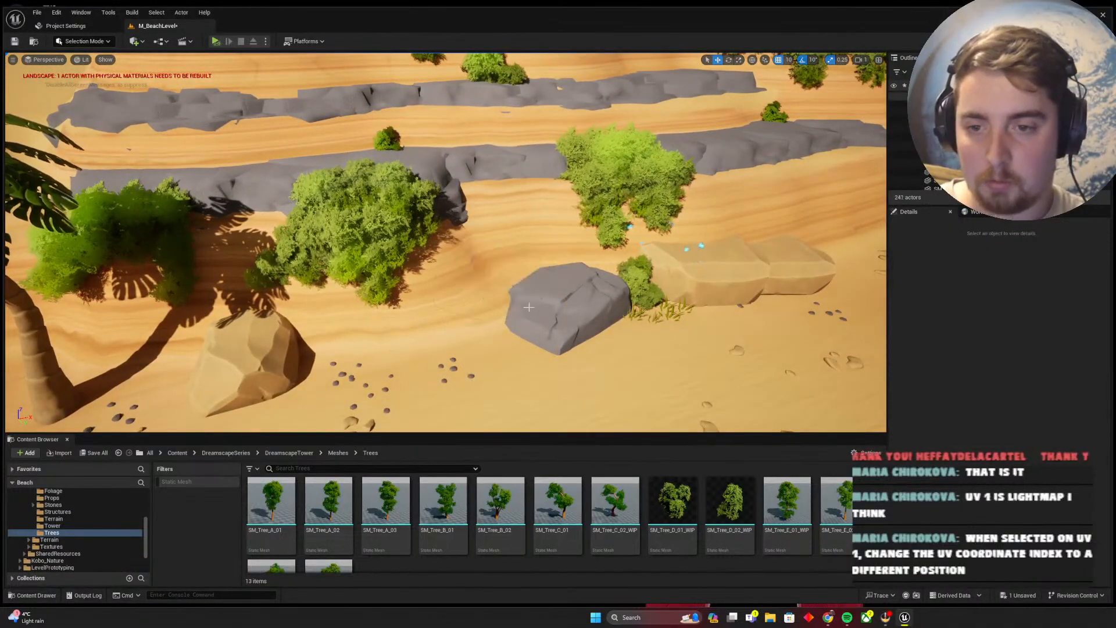
{"action": "left_click", "coordinate": [561, 308]}
{"action": "key", "text": "Delete"}
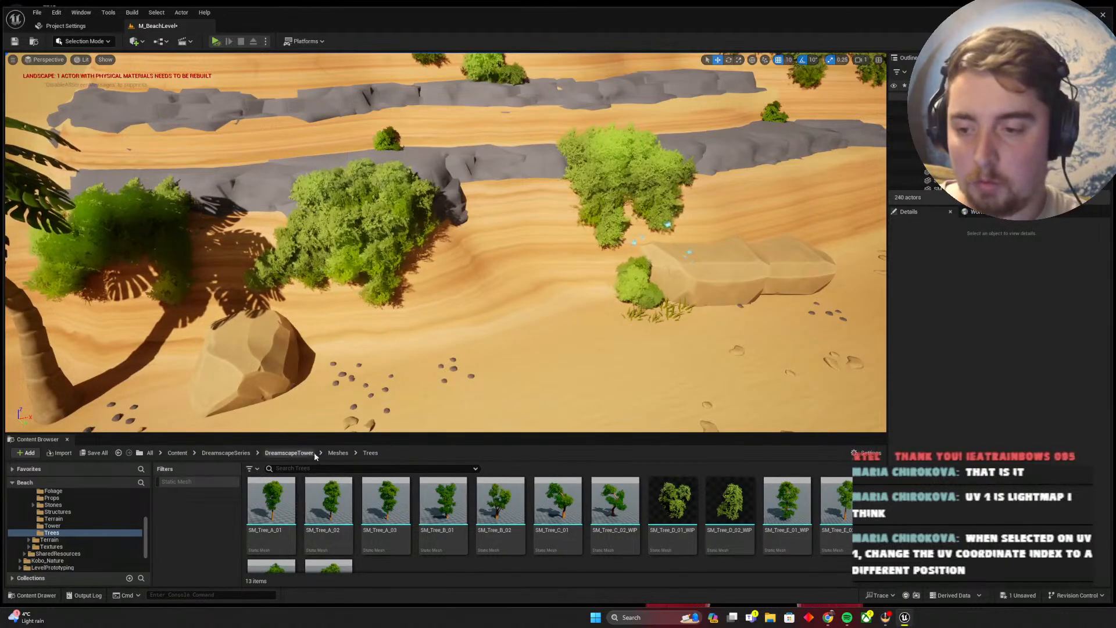
Open the Stones meshes folder and place SM_RockMedium_01 rocks on the sand at the foot of the cliff
{"action": "left_click", "coordinate": [337, 452]}
{"action": "left_click", "coordinate": [426, 516]}
{"action": "double_click", "coordinate": [426, 516]}
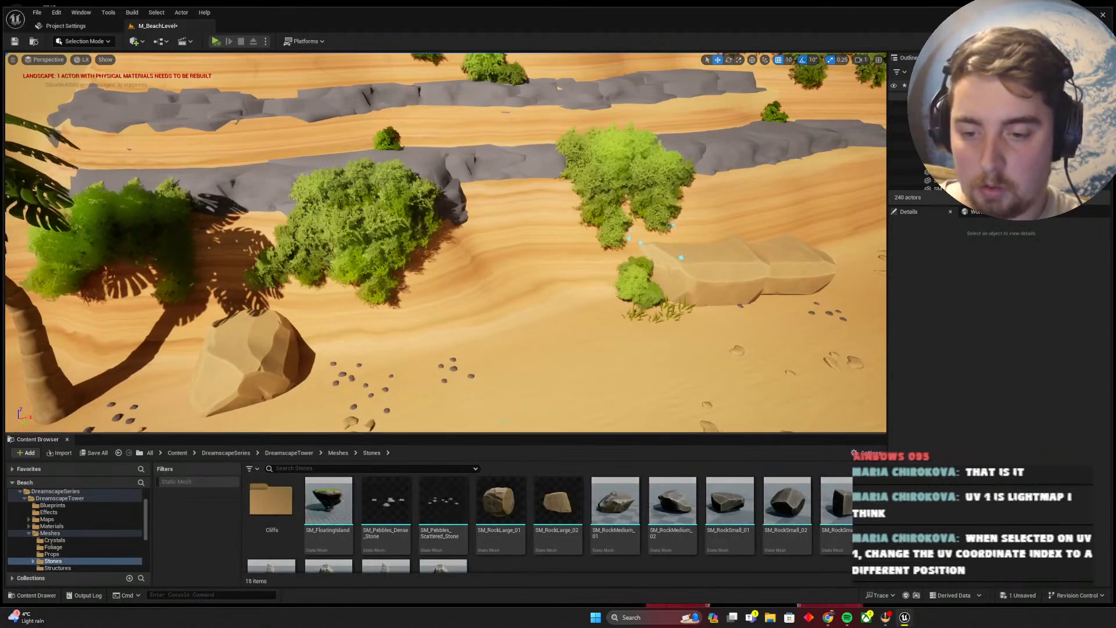
{"action": "right_click_drag", "start_coordinate": [511, 343], "coordinate": [513, 384]}
{"action": "left_click_drag", "start_coordinate": [617, 512], "coordinate": [541, 230]}
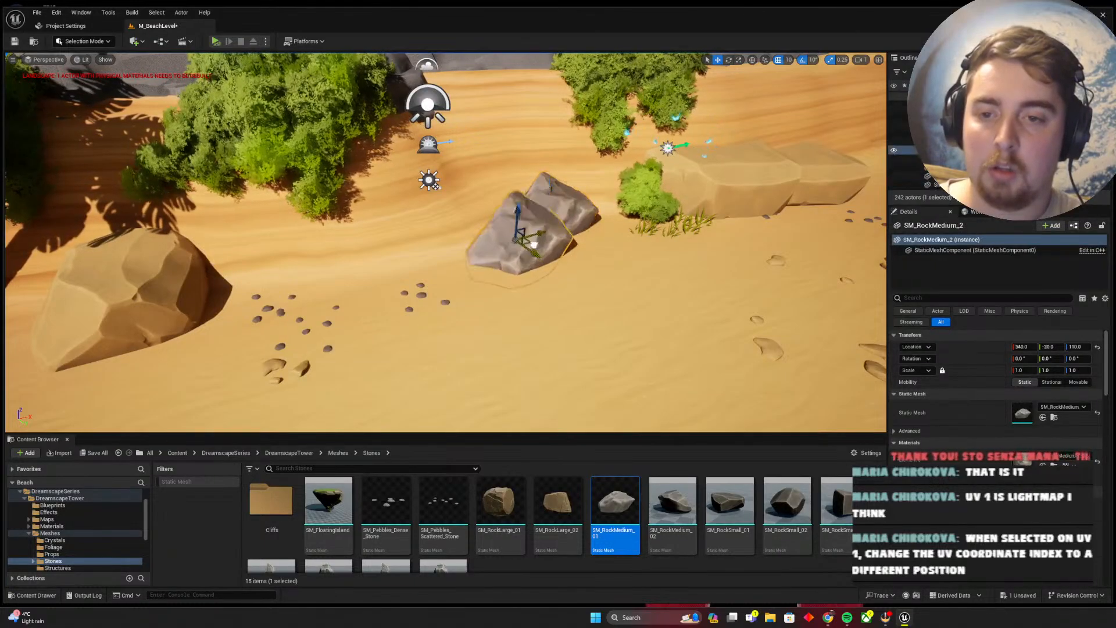
Try scaling the front medium rock up to 1.25 and undo the scaling
{"action": "key", "text": "r"}
{"action": "left_click_drag", "start_coordinate": [549, 214], "coordinate": [581, 191]}
{"action": "key", "text": "ctrl+z"}
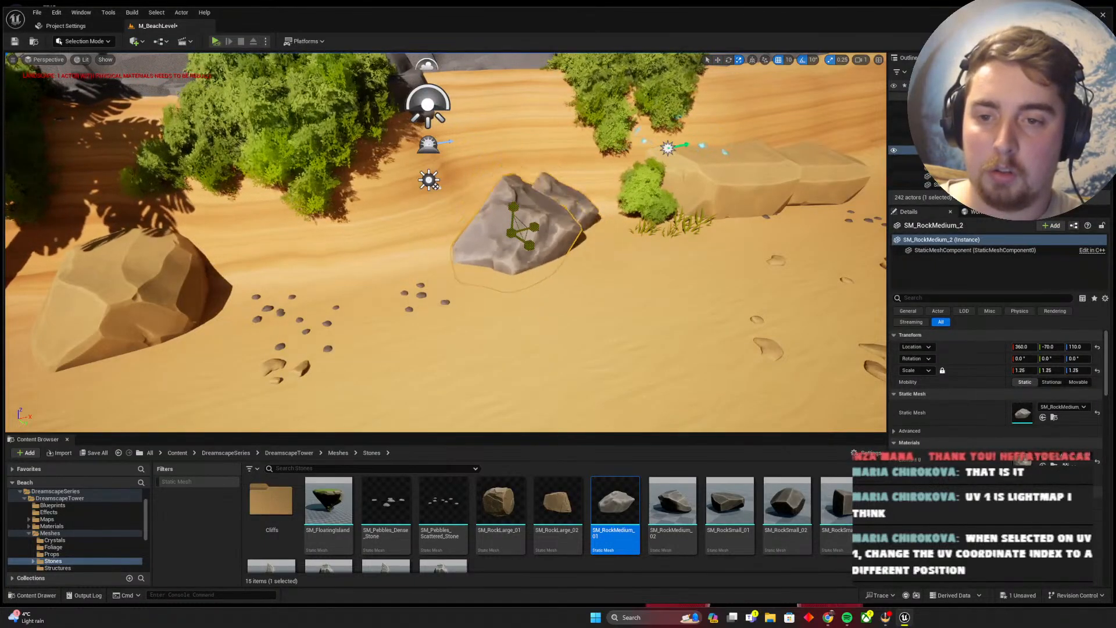
Rotate the front medium rock and move it against its neighbour, then clear the selection and hide the editor icons
{"action": "key", "text": "e"}
{"action": "left_click_drag", "start_coordinate": [514, 194], "coordinate": [534, 281]}
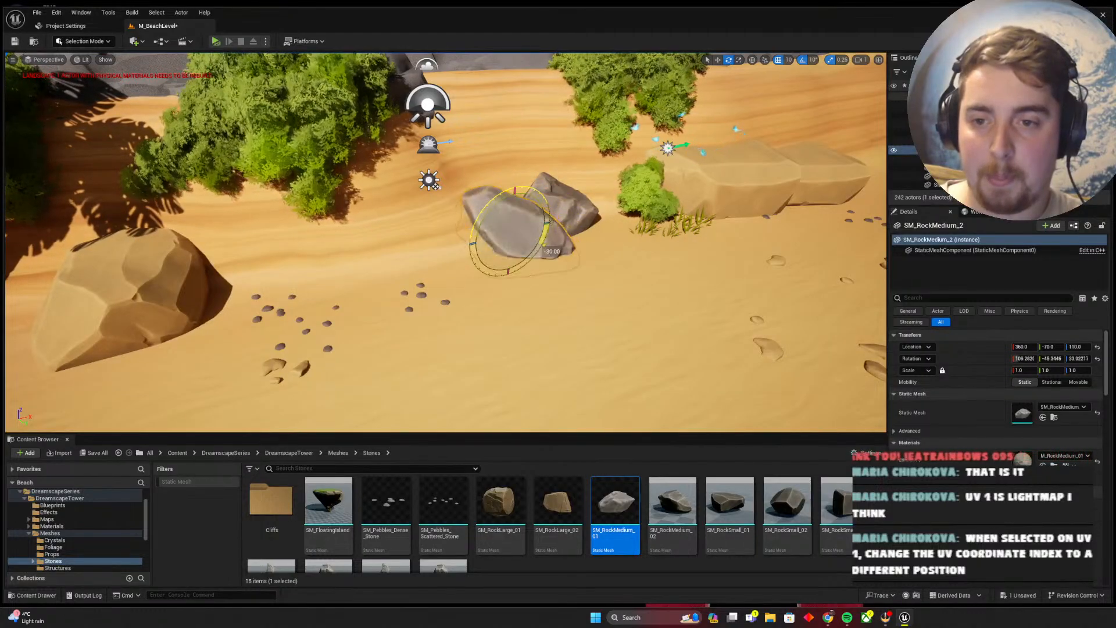
{"action": "left_click_drag", "start_coordinate": [526, 235], "coordinate": [522, 229]}
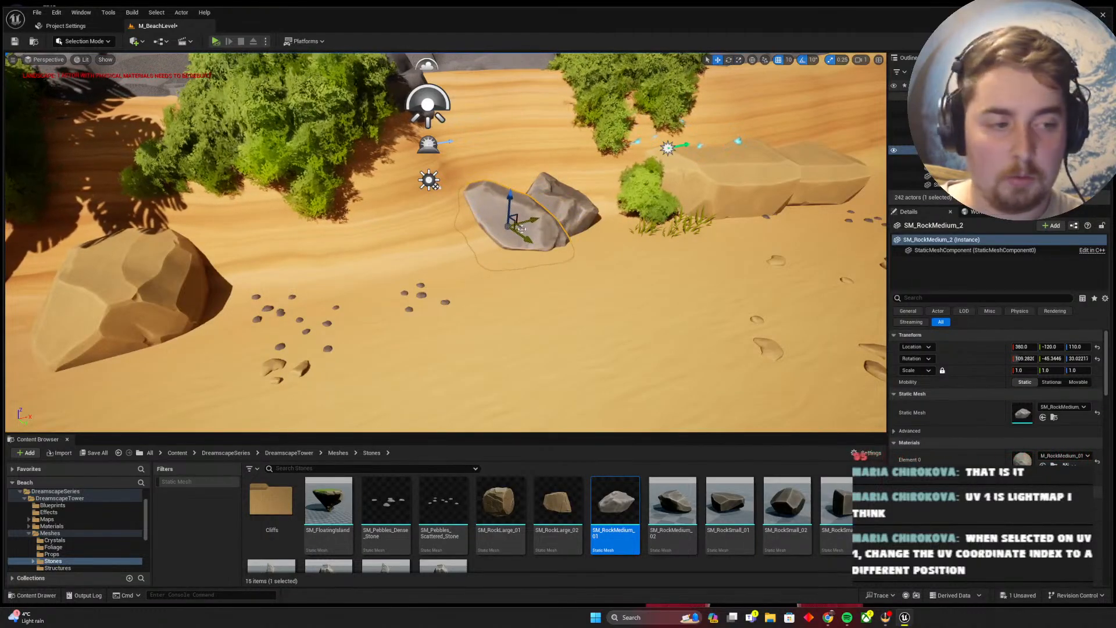
{"action": "key", "text": "Escape"}
{"action": "key", "text": "g"}
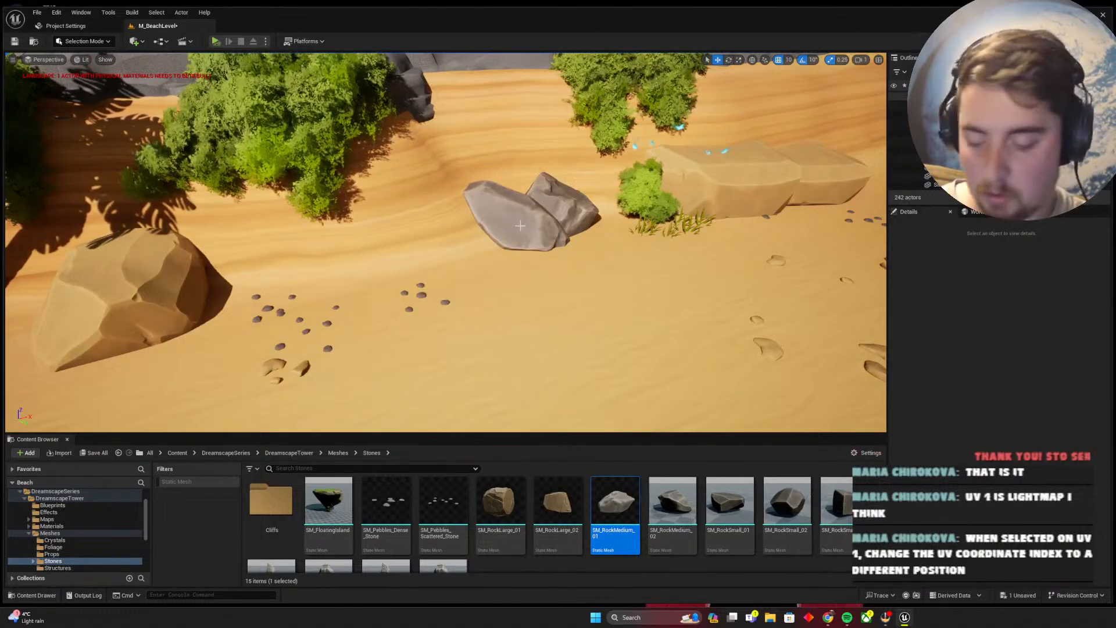
Delete the grey cliff stones one by one along the lower and upper ledges behind the bushes
{"action": "mouse_move", "coordinate": [520, 226]}
{"action": "right_mouse_down"}
{"action": "mouse_move", "coordinate": [651, 224]}
{"action": "mouse_move", "coordinate": [500, 227]}
{"action": "right_mouse_up"}
{"action": "key", "text": "a"}
{"action": "mouse_move", "coordinate": [495, 268]}
{"action": "right_mouse_down"}
{"action": "mouse_move", "coordinate": [454, 267]}
{"action": "mouse_move", "coordinate": [481, 259]}
{"action": "right_mouse_up"}
{"action": "key", "text": "w"}
{"action": "left_click", "coordinate": [481, 255]}
{"action": "key", "text": "s"}
{"action": "key", "text": "Delete"}
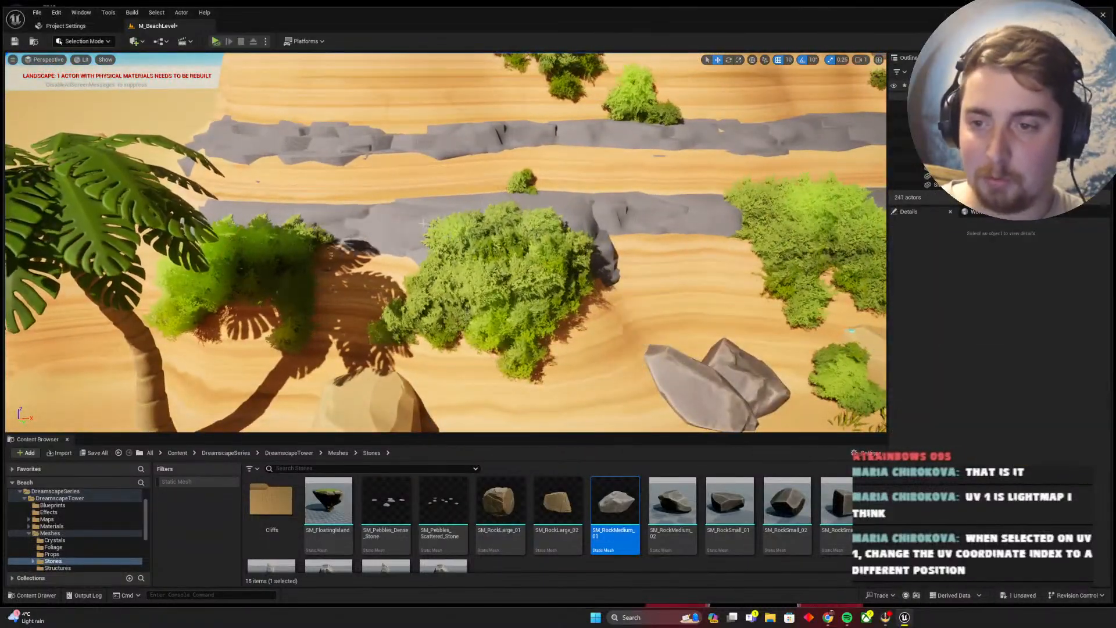
{"action": "left_click", "coordinate": [681, 214]}
{"action": "key", "text": "Delete"}
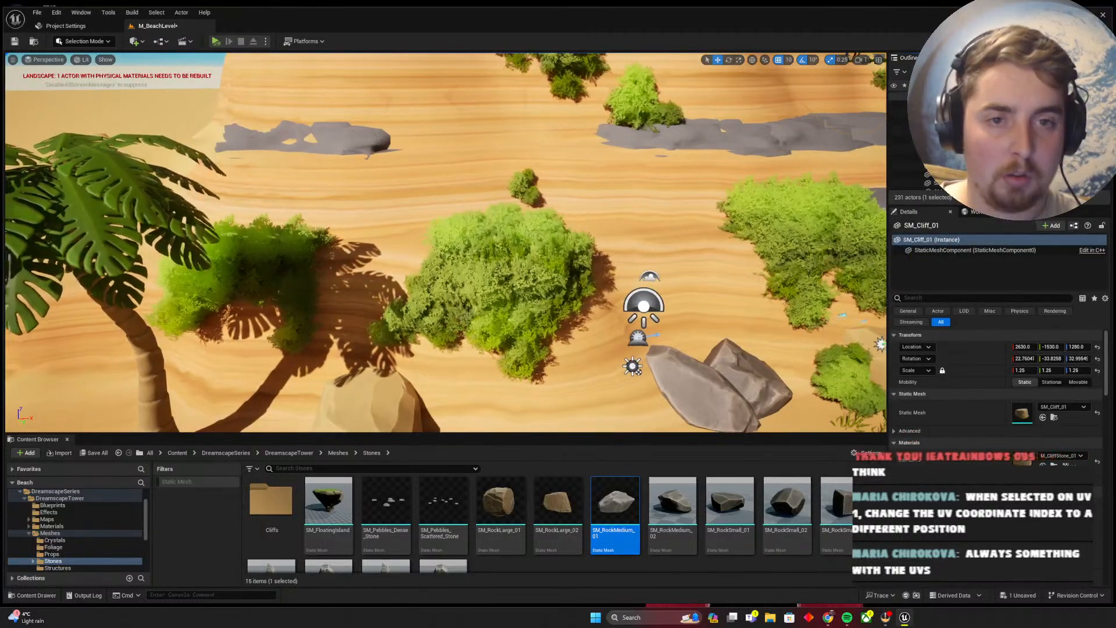
Select all remaining grey cliff stones as a range in the actor list, starting from SM_Cliff_01, and delete them together
{"action": "right_click_drag", "start_coordinate": [446, 243], "coordinate": [670, 247]}
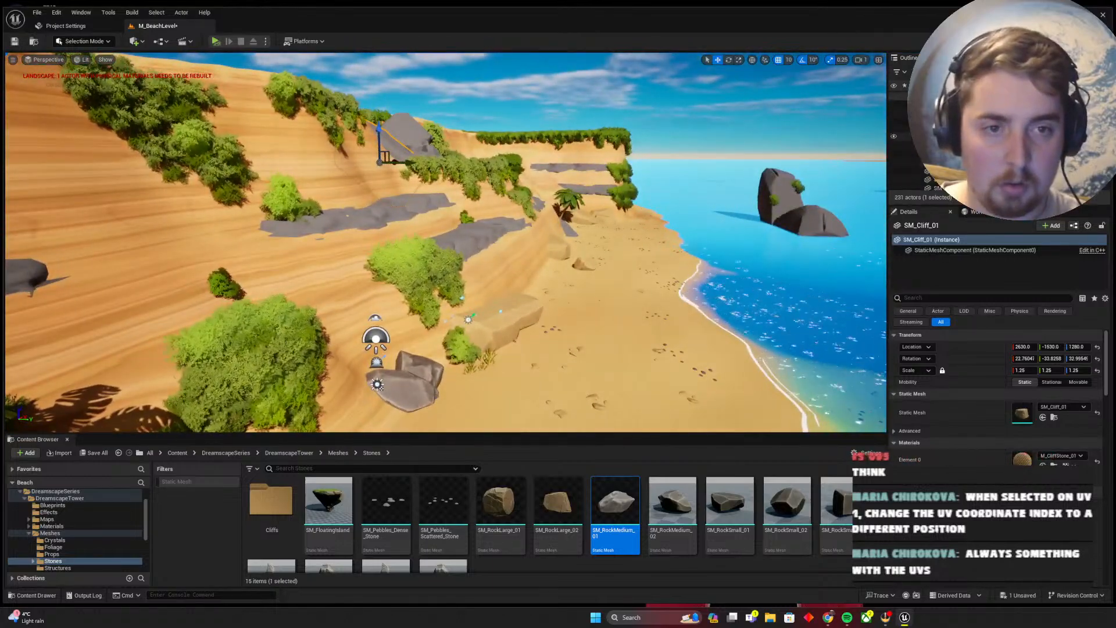
{"action": "left_click", "coordinate": [943, 154], "text": "shift"}
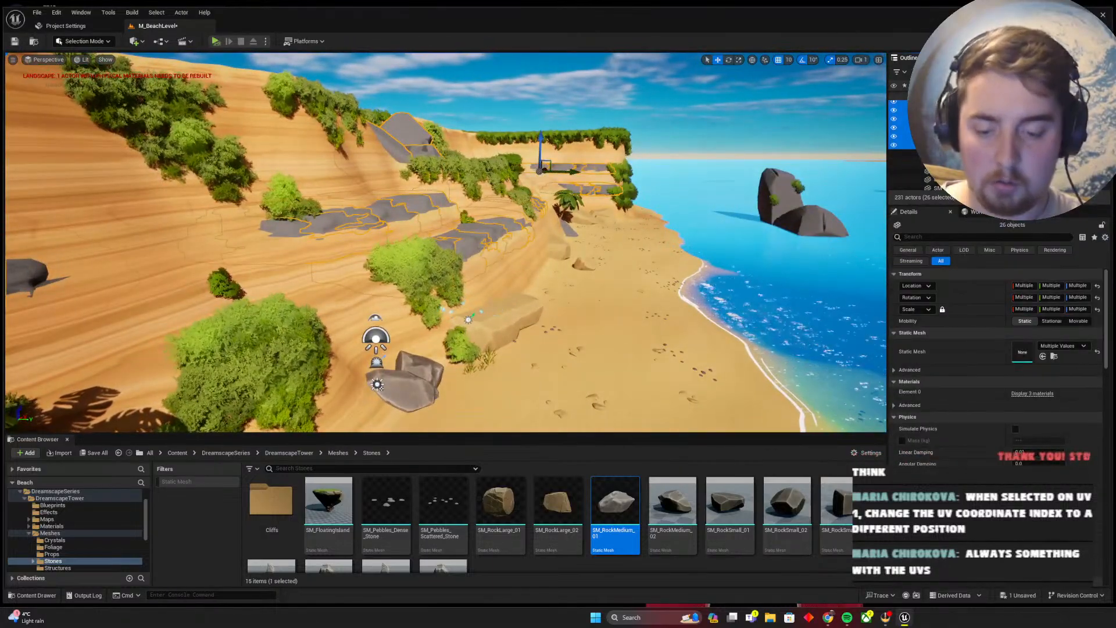
{"action": "key", "text": "Delete"}
Select the tall grey rock standing in the sea off the beach
{"action": "right_click_drag", "start_coordinate": [581, 244], "coordinate": [536, 256]}
{"action": "left_click", "coordinate": [535, 256]}
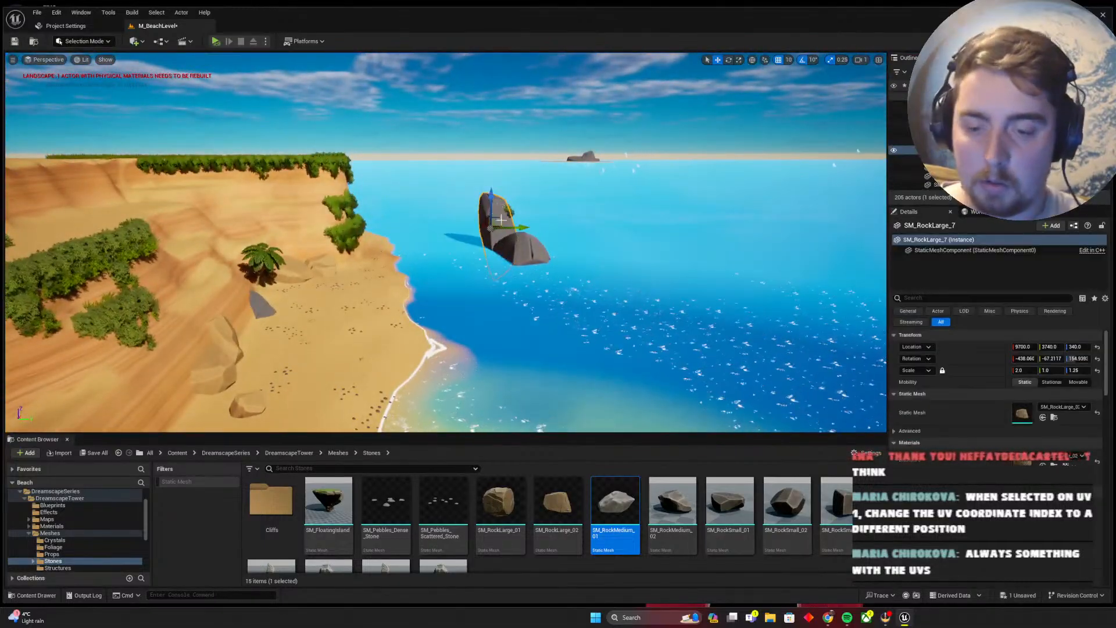
Delete the selected large rocks in the sea and place SM_RockSmall_01 in the water beneath the floating bushes
{"action": "key", "text": "Delete"}
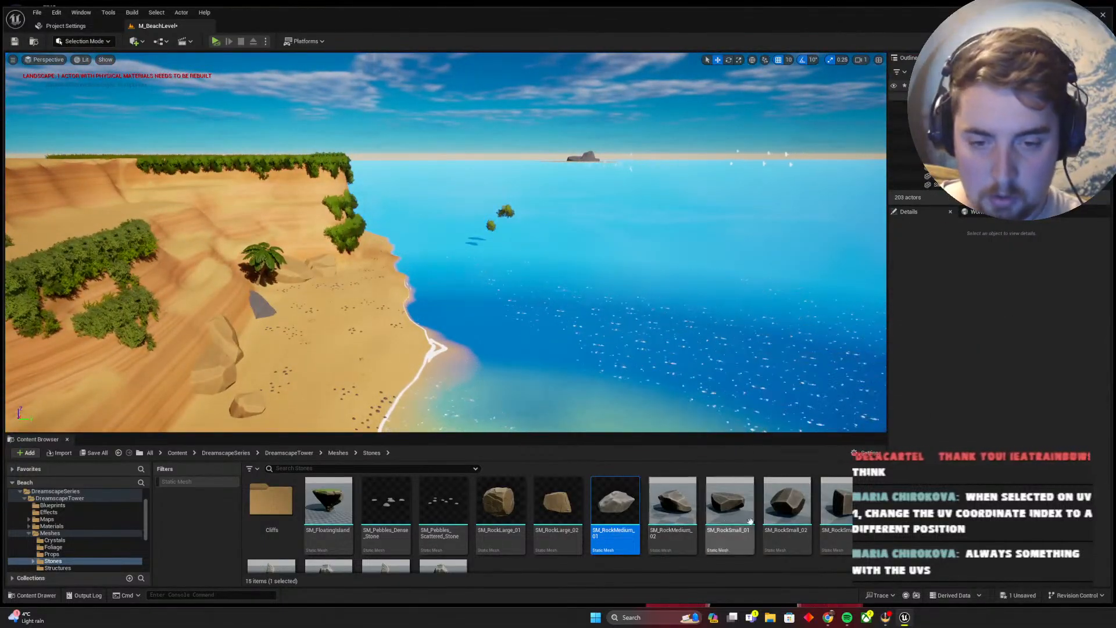
{"action": "left_click", "coordinate": [730, 503]}
{"action": "left_click_drag", "start_coordinate": [730, 503], "coordinate": [486, 251]}
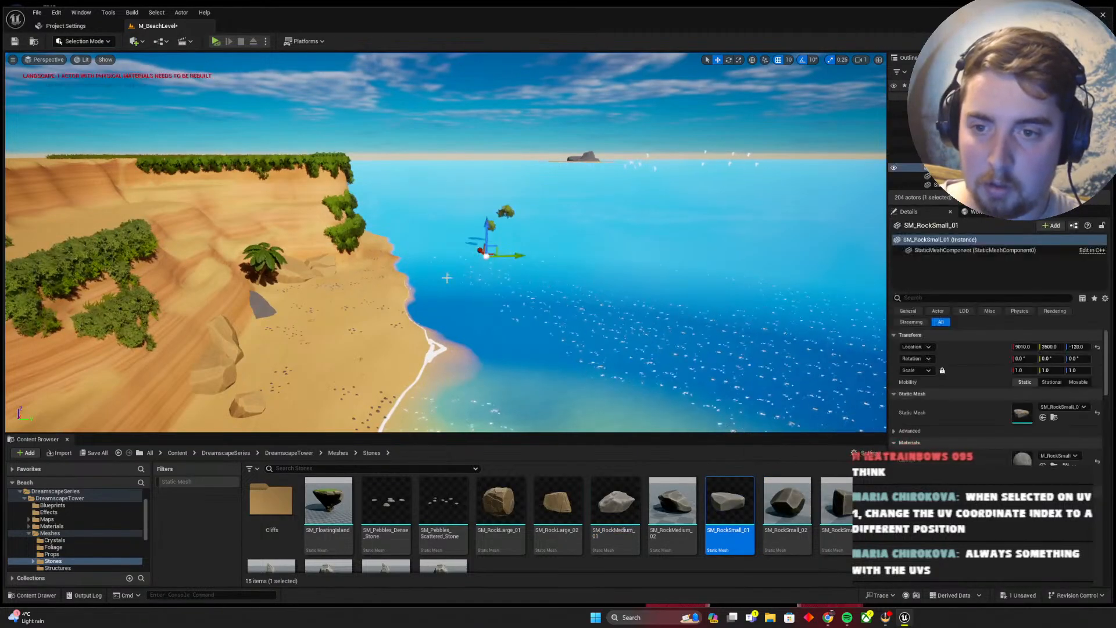
Scale the new sea rock uniformly to 16.75, turn it upright with a -30° yaw, and position it against the two floating bushes
{"action": "right_click_drag", "start_coordinate": [486, 252], "coordinate": [507, 259]}
{"action": "key", "text": "r"}
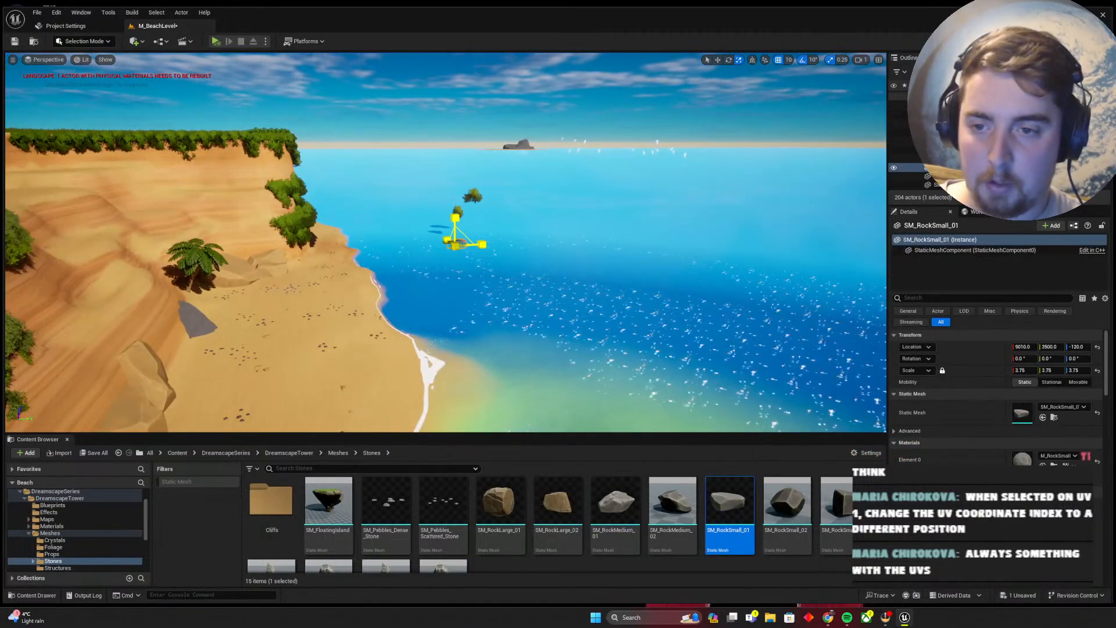
{"action": "right_click_drag", "start_coordinate": [444, 213], "coordinate": [416, 231]}
{"action": "key", "text": "w"}
{"action": "key", "text": "w"}
{"action": "right_click_drag", "start_coordinate": [362, 328], "coordinate": [390, 313]}
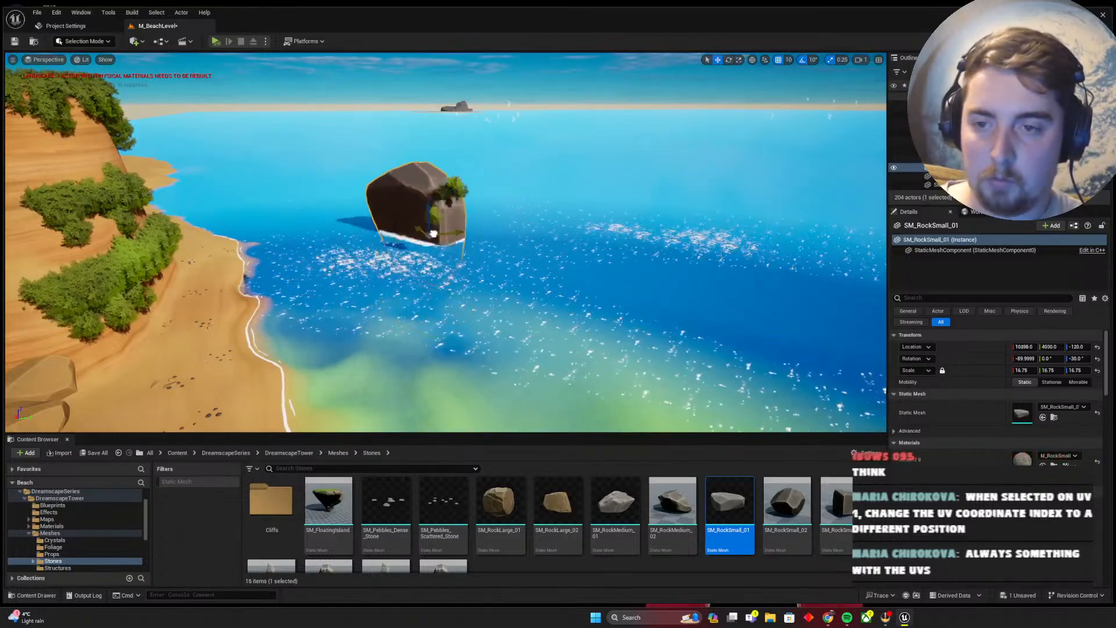
{"action": "key", "text": "w"}
{"action": "key", "text": "d"}
{"action": "right_click_drag", "start_coordinate": [444, 242], "coordinate": [375, 255]}
{"action": "right_click_drag", "start_coordinate": [501, 271], "coordinate": [498, 270]}
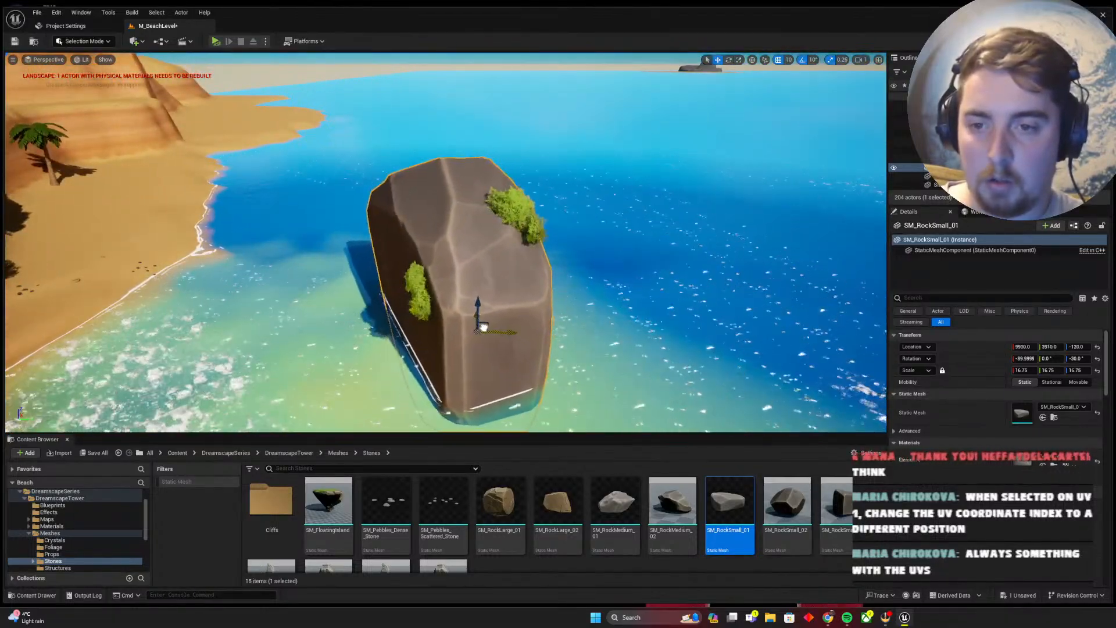
{"action": "key", "text": "Escape"}
Place SM_RockMedium_02 in the water in front of the tall sea rock, scaled to 3.25 and yawed -20°
{"action": "right_click_drag", "start_coordinate": [485, 324], "coordinate": [516, 324]}
{"action": "key", "text": "s"}
{"action": "key", "text": "a"}
{"action": "left_click_drag", "start_coordinate": [673, 503], "coordinate": [476, 289]}
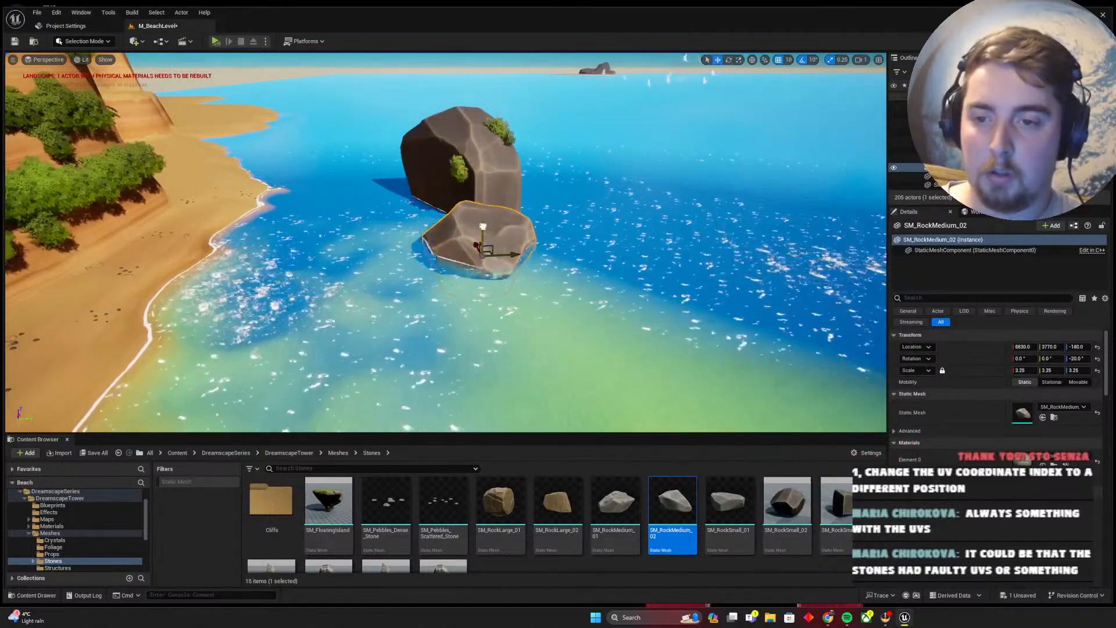
{"action": "left_click", "coordinate": [595, 282]}
Replace the rock on the sand near the palm with SM_RockMedium_02 scaled to 1.5 and rotated, and save the level
{"action": "right_click_drag", "start_coordinate": [595, 283], "coordinate": [583, 344]}
{"action": "left_click", "coordinate": [581, 340]}
{"action": "key", "text": "Delete"}
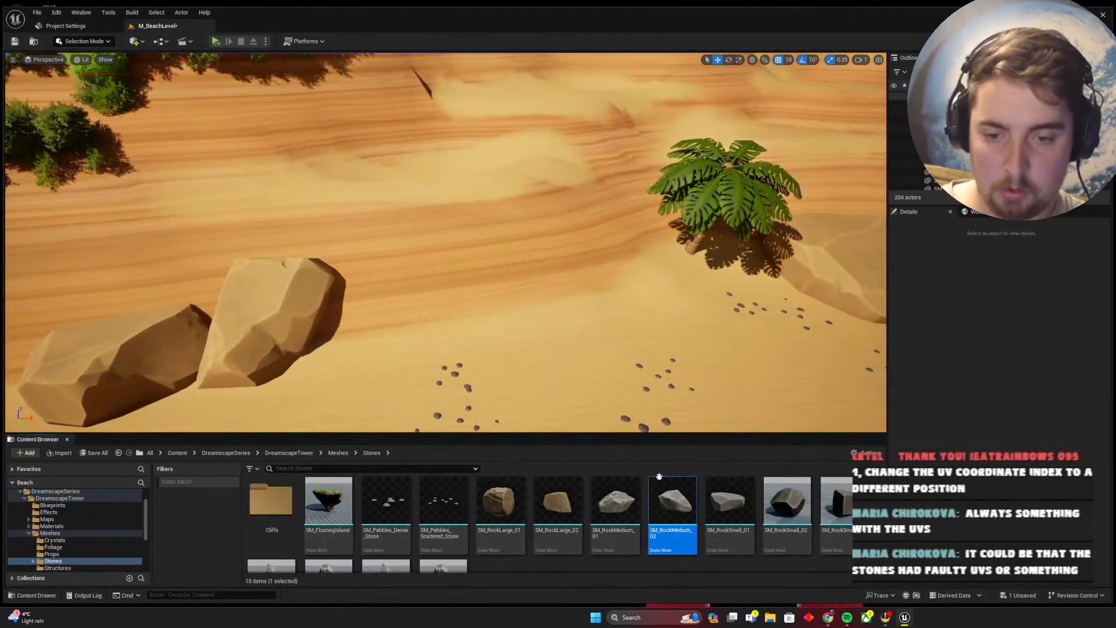
{"action": "left_click_drag", "start_coordinate": [658, 476], "coordinate": [579, 329]}
{"action": "key", "text": "e"}
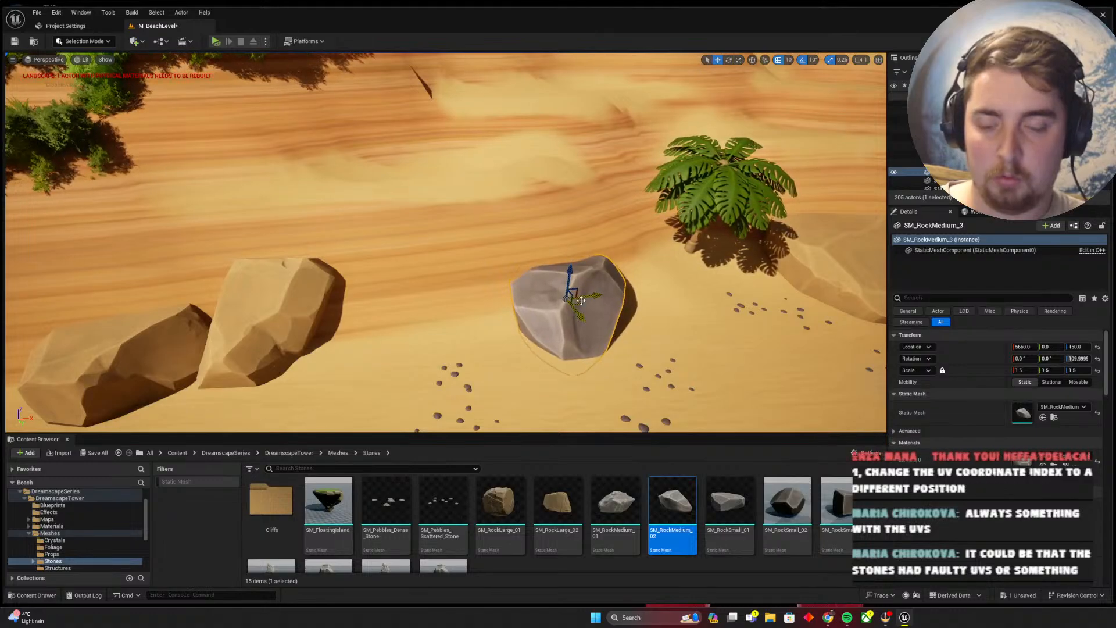
{"action": "key", "text": "Escape"}
{"action": "key", "text": "s"}
{"action": "right_click_drag", "start_coordinate": [567, 326], "coordinate": [565, 282]}
{"action": "key", "text": "ctrl+s"}
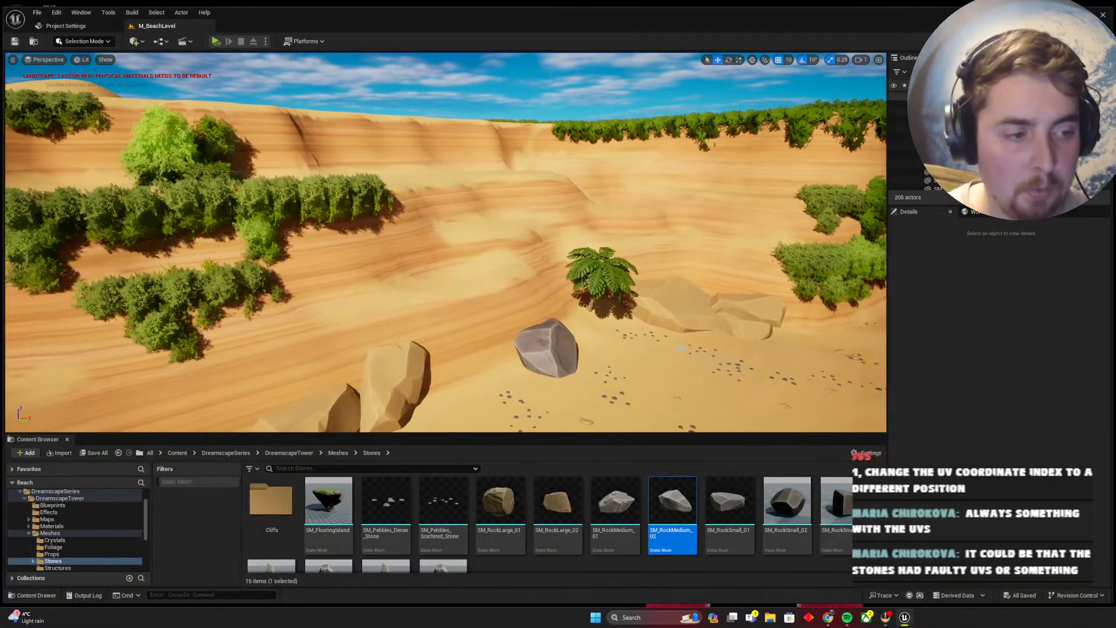
Unwrap the UVs of SM_Pebbles_Dense_Stone in the UV Editor using existing UV islands and the Spectral Conformal type
{"action": "right_click_drag", "start_coordinate": [681, 347], "coordinate": [623, 389]}
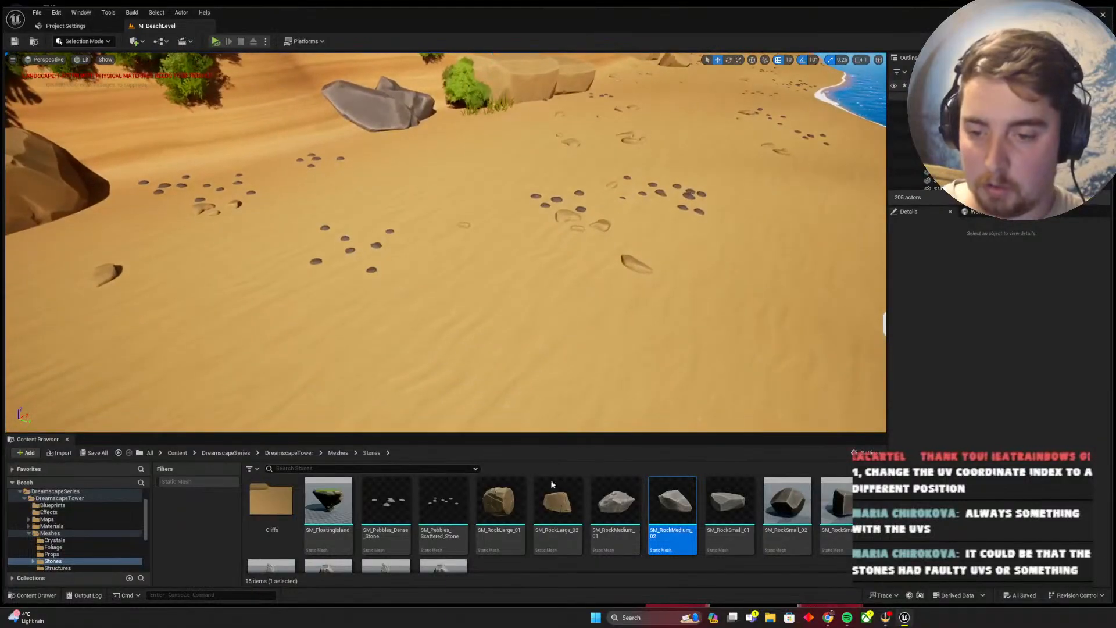
{"action": "left_click", "coordinate": [388, 498]}
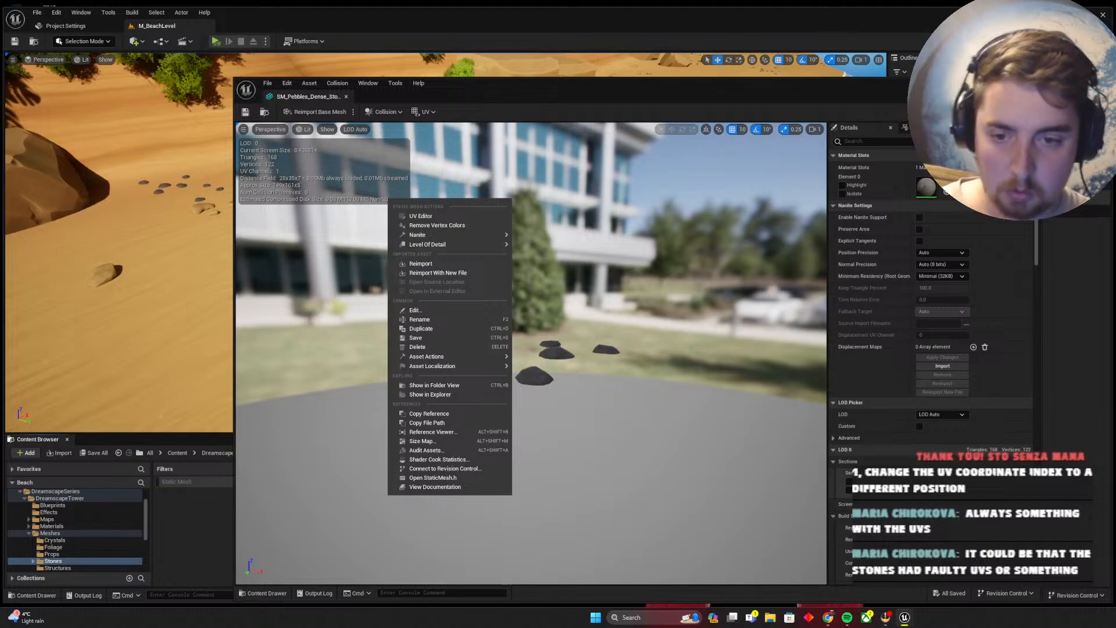
{"action": "left_click", "coordinate": [504, 217]}
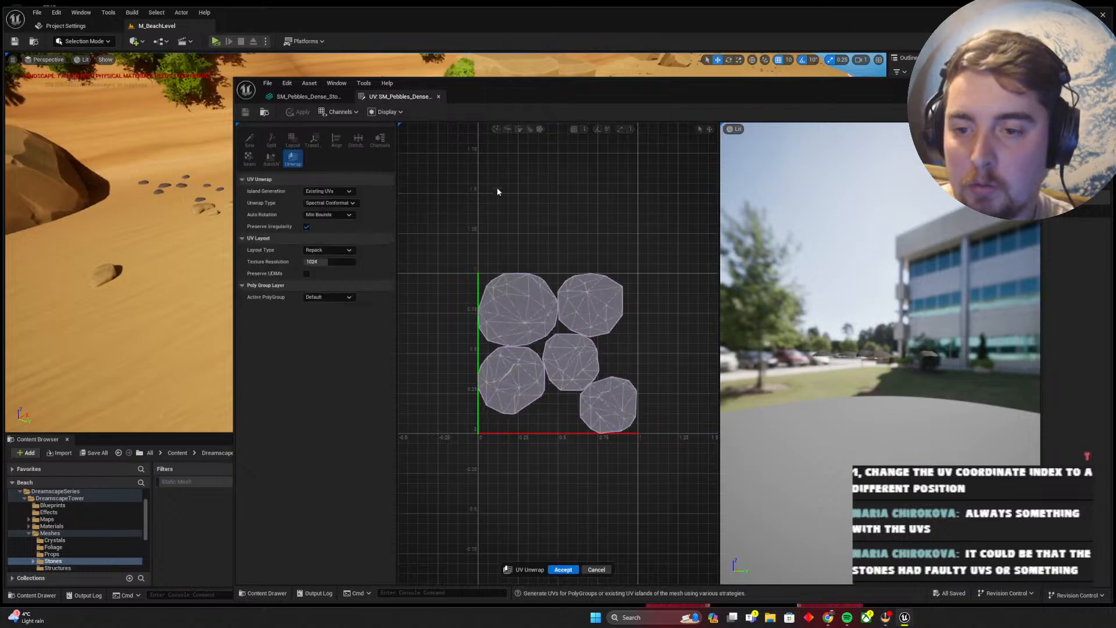
{"action": "left_click", "coordinate": [561, 569]}
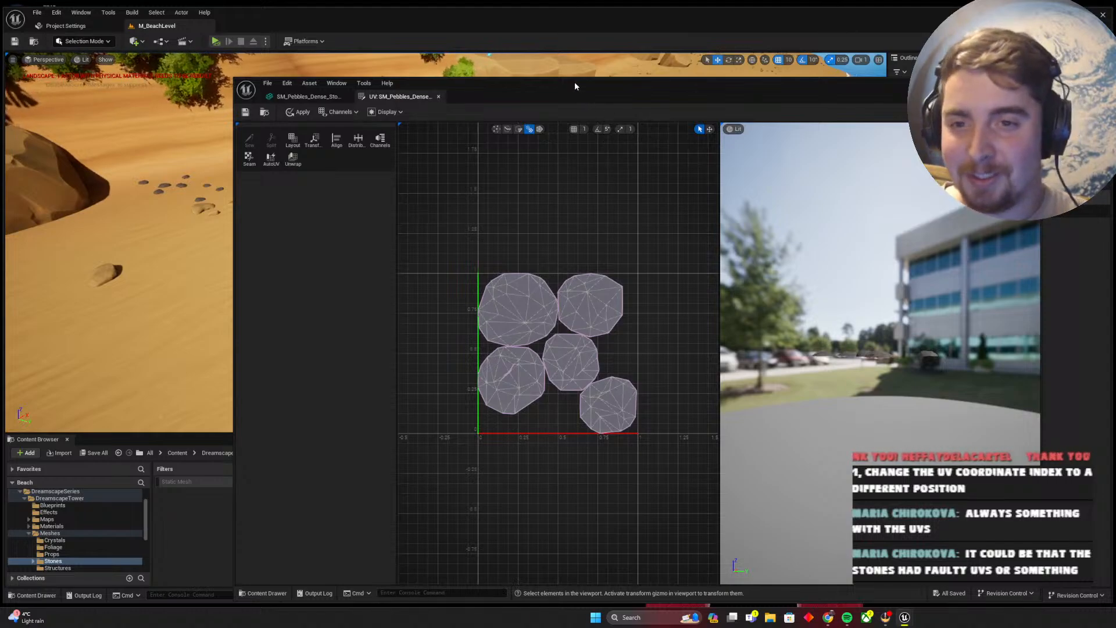
Close the pebble mesh's UV editor, applying the UV changes, and close its static mesh editor
{"action": "left_click_drag", "start_coordinate": [575, 83], "coordinate": [1115, 331]}
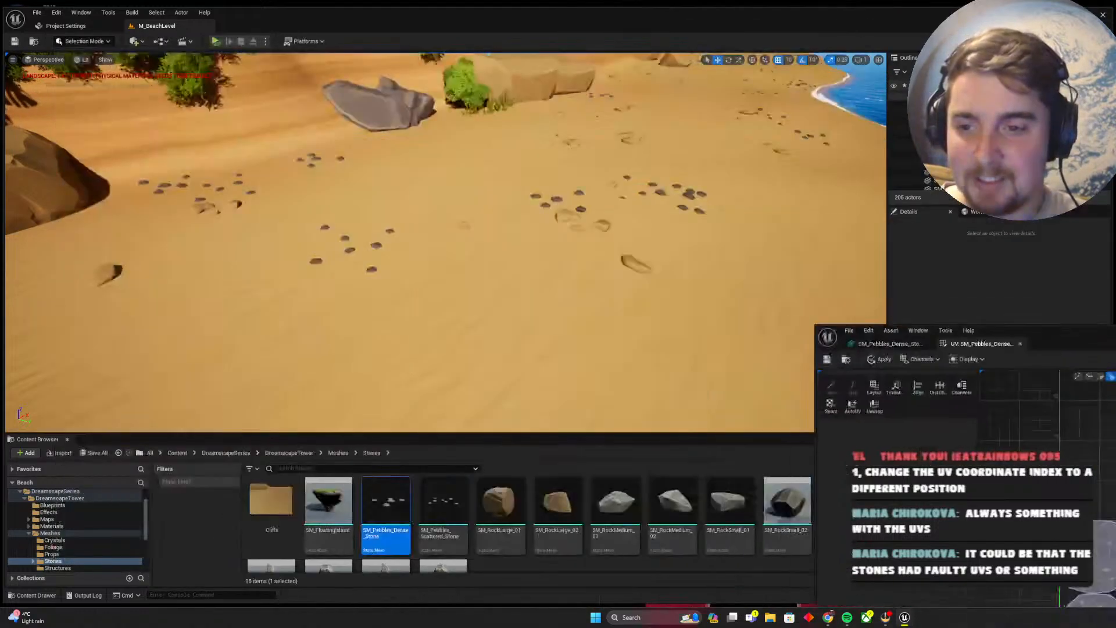
{"action": "left_click_drag", "start_coordinate": [1042, 351], "coordinate": [670, 184]}
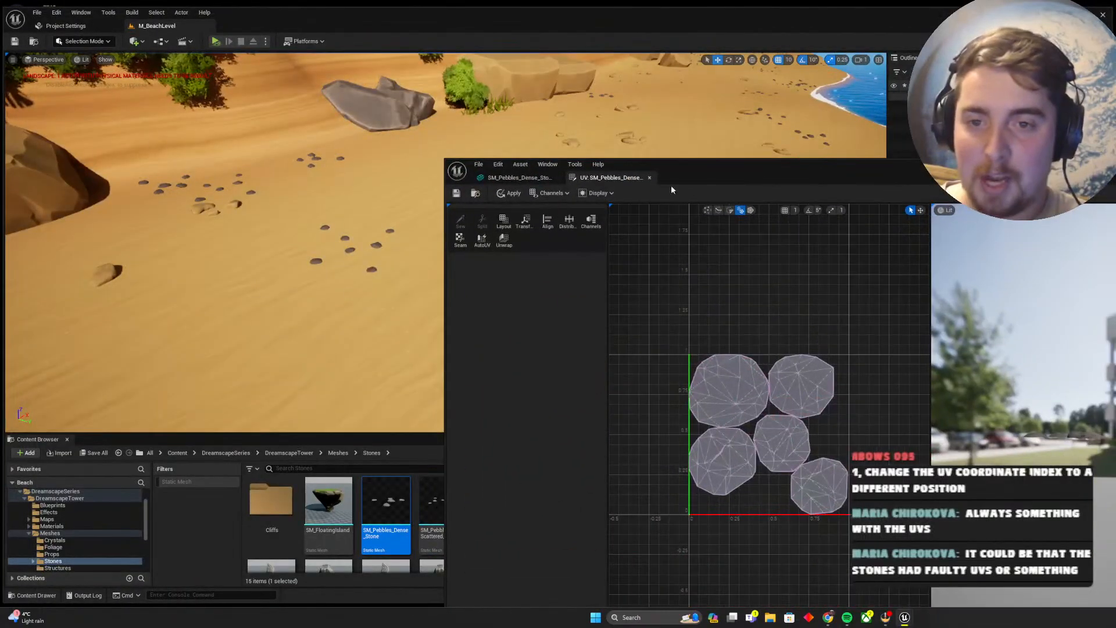
{"action": "left_click", "coordinate": [649, 178]}
{"action": "left_click", "coordinate": [791, 320]}
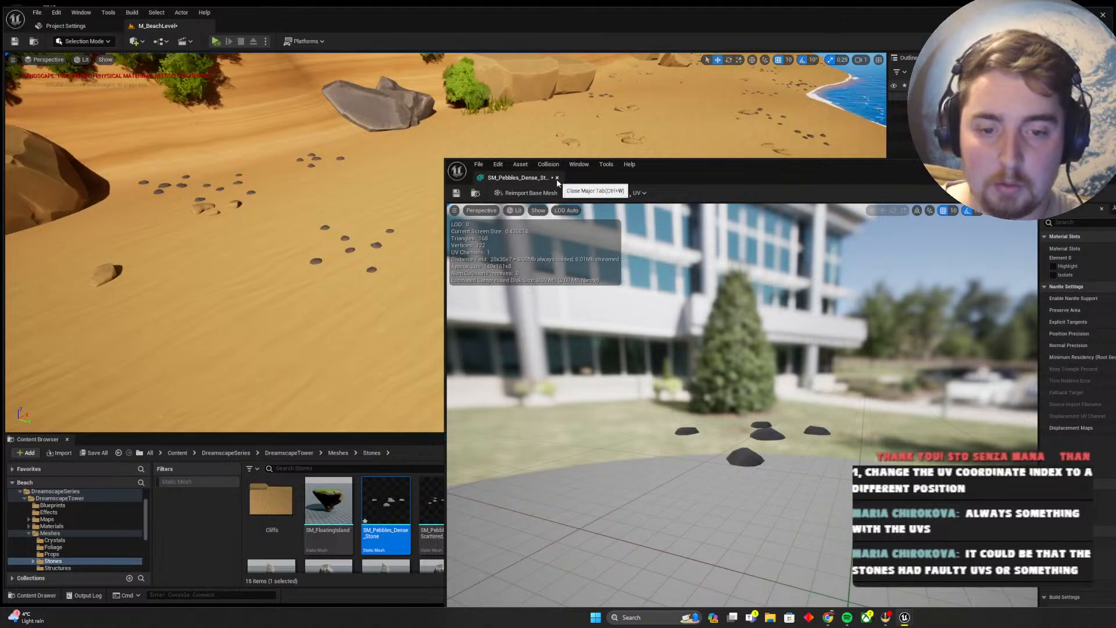
{"action": "left_click", "coordinate": [557, 178]}
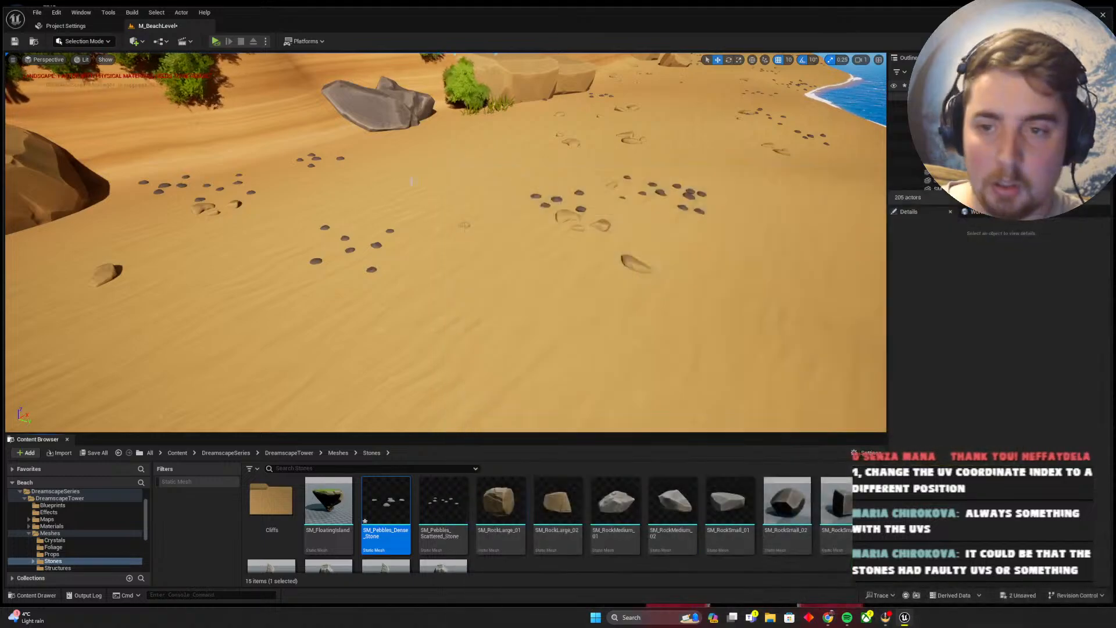
In Foliage mode, erase all dense and scattered pebble instances from the beach with a brush size of 8192
{"action": "left_click", "coordinate": [103, 41]}
{"action": "left_click", "coordinate": [86, 74]}
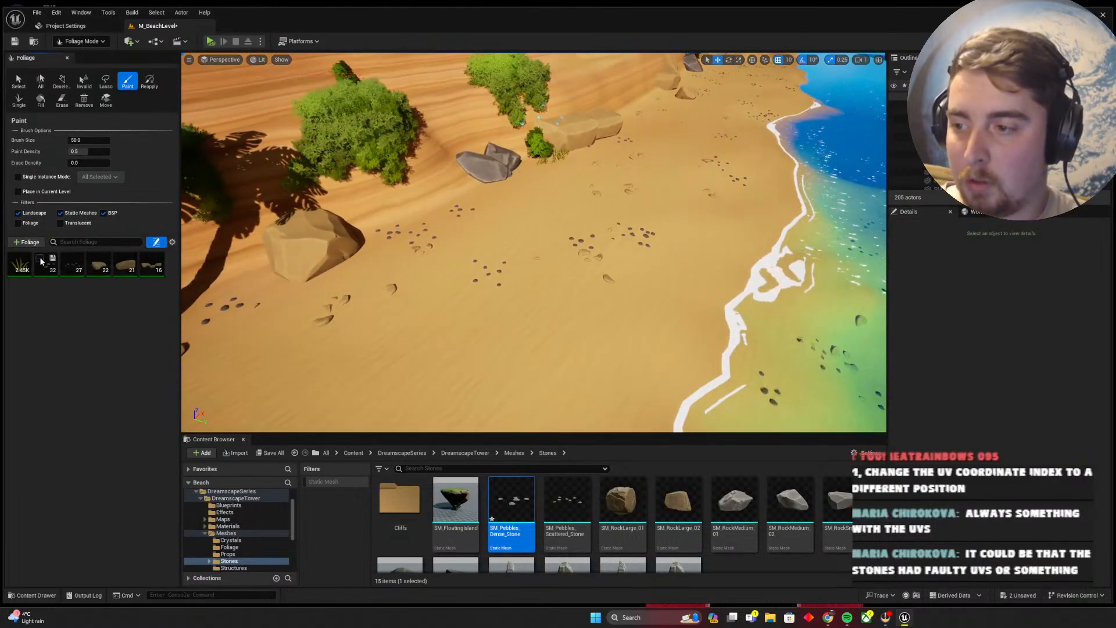
{"action": "left_click_drag", "start_coordinate": [85, 140], "coordinate": [110, 140]}
{"action": "key", "text": "e"}
{"action": "right_click_drag", "start_coordinate": [465, 233], "coordinate": [456, 220]}
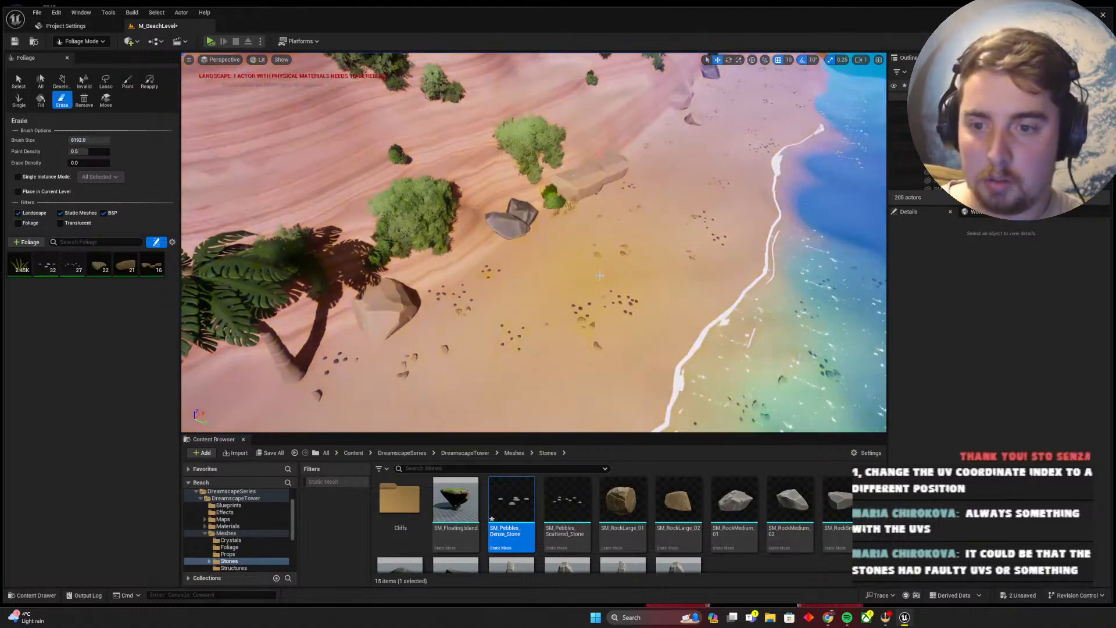
{"action": "mouse_move", "coordinate": [634, 230]}
{"action": "left_mouse_down", "text": "shift"}
{"action": "mouse_move", "coordinate": [698, 186]}
{"action": "mouse_move", "coordinate": [744, 119]}
{"action": "mouse_move", "coordinate": [683, 249]}
{"action": "left_mouse_up", "text": "shift"}
Set the foliage brush size to 300 and paint small rocks onto the bare sand near the shoreline
{"action": "mouse_move", "coordinate": [683, 248]}
{"action": "right_mouse_down"}
{"action": "mouse_move", "coordinate": [599, 256]}
{"action": "mouse_move", "coordinate": [597, 245]}
{"action": "mouse_move", "coordinate": [669, 236]}
{"action": "mouse_move", "coordinate": [677, 275]}
{"action": "right_mouse_up"}
{"action": "key", "text": "w"}
{"action": "left_click_drag", "start_coordinate": [107, 140], "coordinate": [80, 140]}
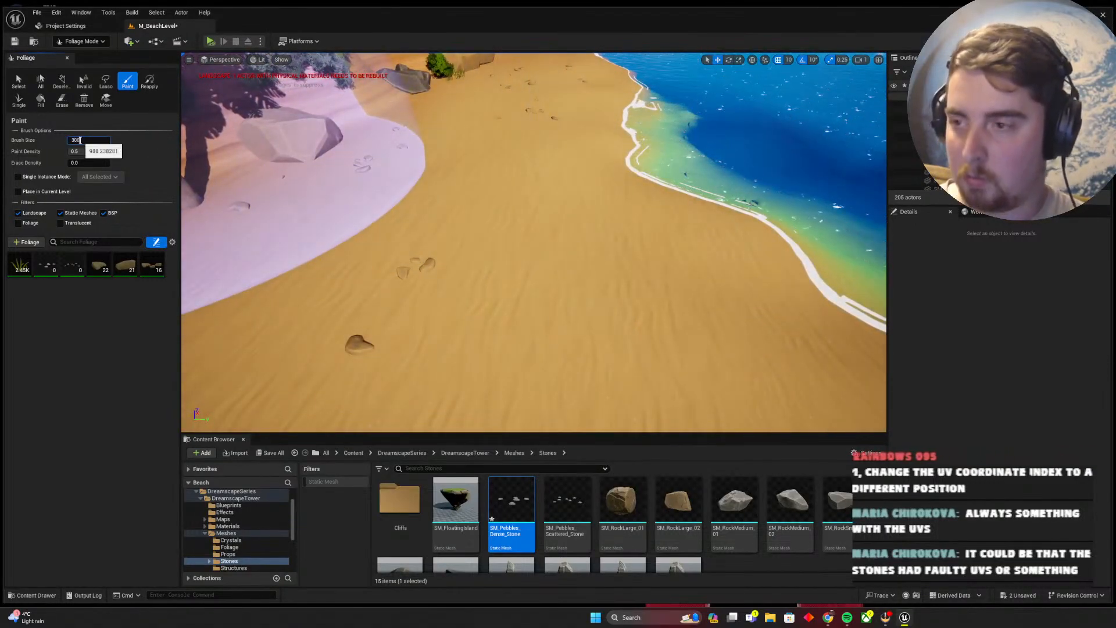
{"action": "type", "text": "300"}
{"action": "key", "text": "Return"}
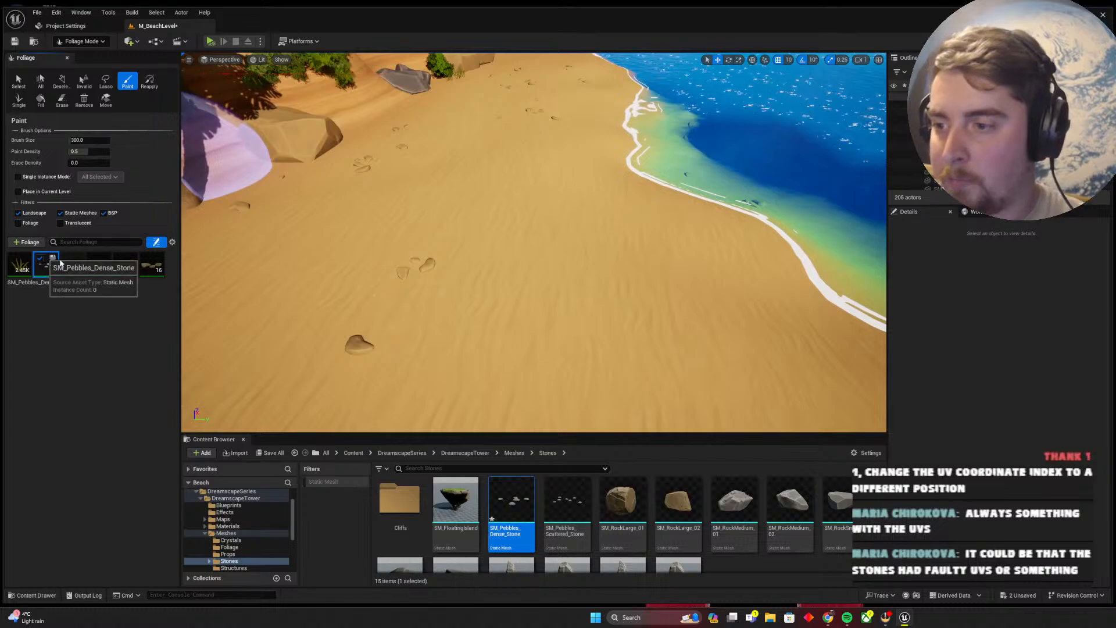
{"action": "left_click", "coordinate": [42, 259]}
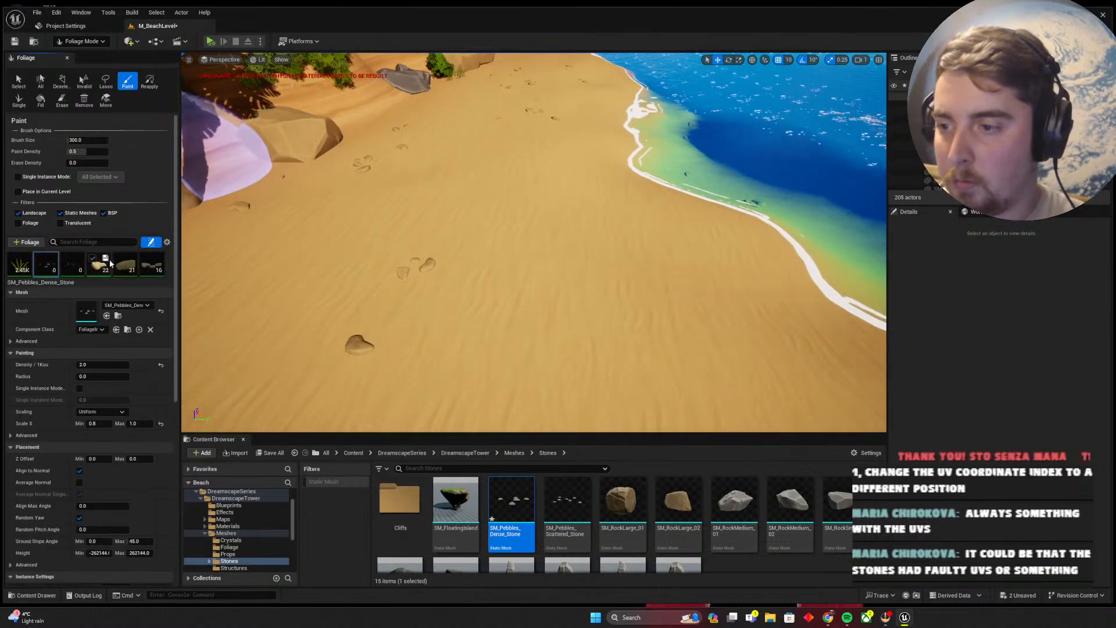
{"action": "left_click", "coordinate": [580, 250]}
{"action": "left_click", "coordinate": [478, 165]}
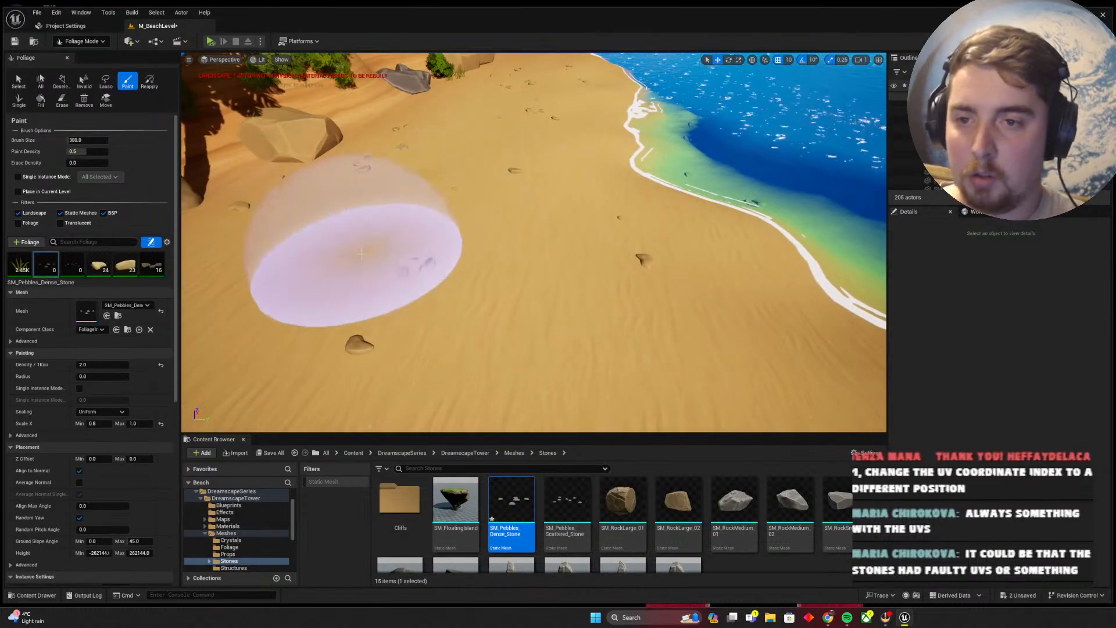
Paint more small rock foliage along the stretch of beach between the cliff and the water
{"action": "right_click_drag", "start_coordinate": [355, 254], "coordinate": [349, 226]}
{"action": "key", "text": "w"}
{"action": "left_click", "coordinate": [533, 167]}
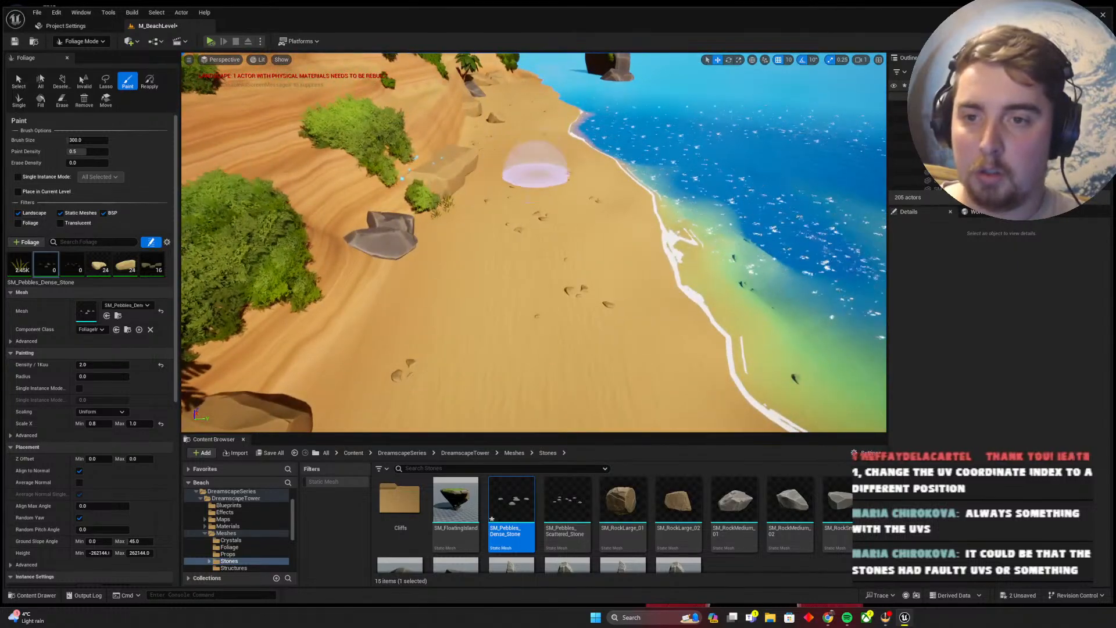
{"action": "left_click", "coordinate": [581, 365]}
{"action": "key", "text": "s"}
{"action": "right_click_drag", "start_coordinate": [580, 365], "coordinate": [589, 285]}
{"action": "key", "text": "w"}
{"action": "left_click", "coordinate": [530, 312]}
{"action": "left_click", "coordinate": [593, 305]}
{"action": "key", "text": "w"}
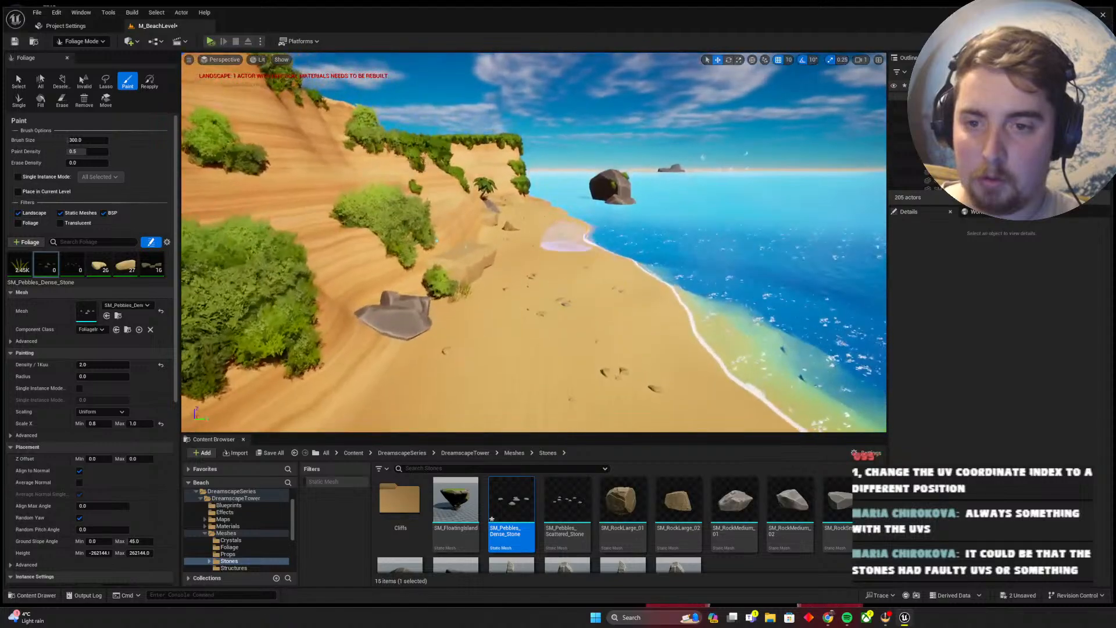
{"action": "key", "text": "w"}
{"action": "right_click_drag", "start_coordinate": [544, 214], "coordinate": [509, 219]}
Save the level and switch from Foliage mode back to Selection mode
{"action": "key", "text": "shift"}
{"action": "key", "text": "ctrl+s"}
{"action": "left_click", "coordinate": [82, 40]}
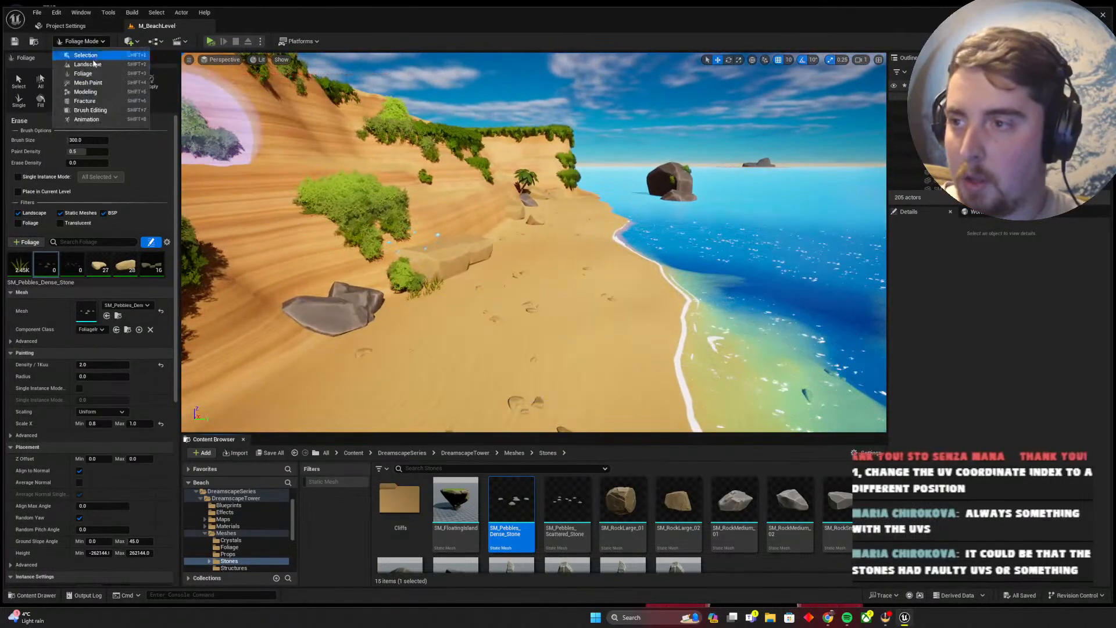
{"action": "left_click", "coordinate": [91, 64]}
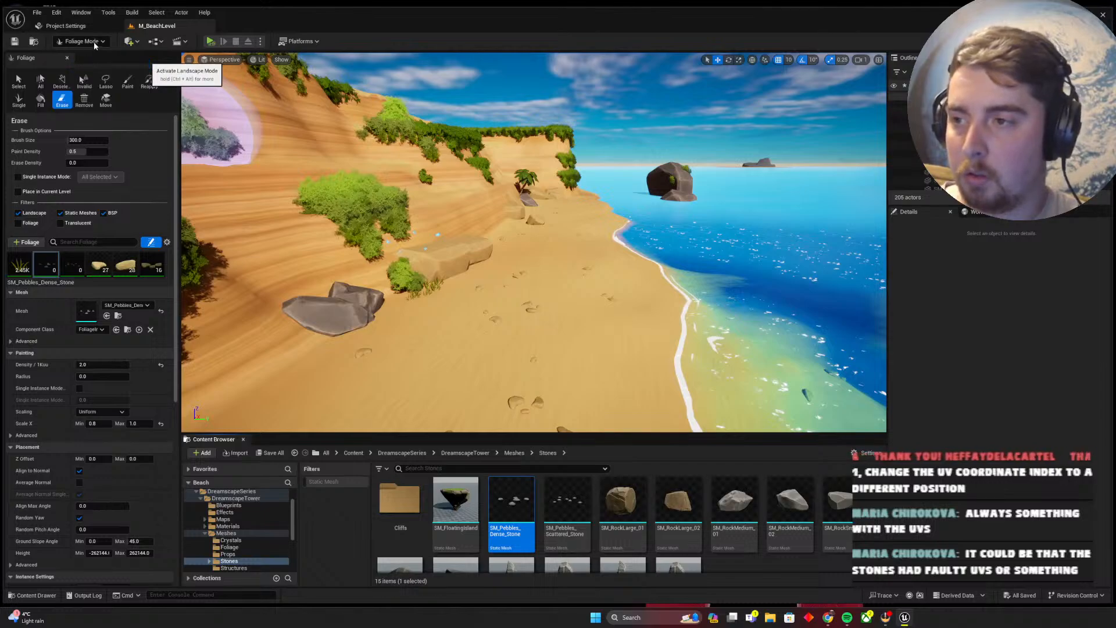
{"action": "left_click", "coordinate": [90, 41]}
{"action": "left_click", "coordinate": [87, 52]}
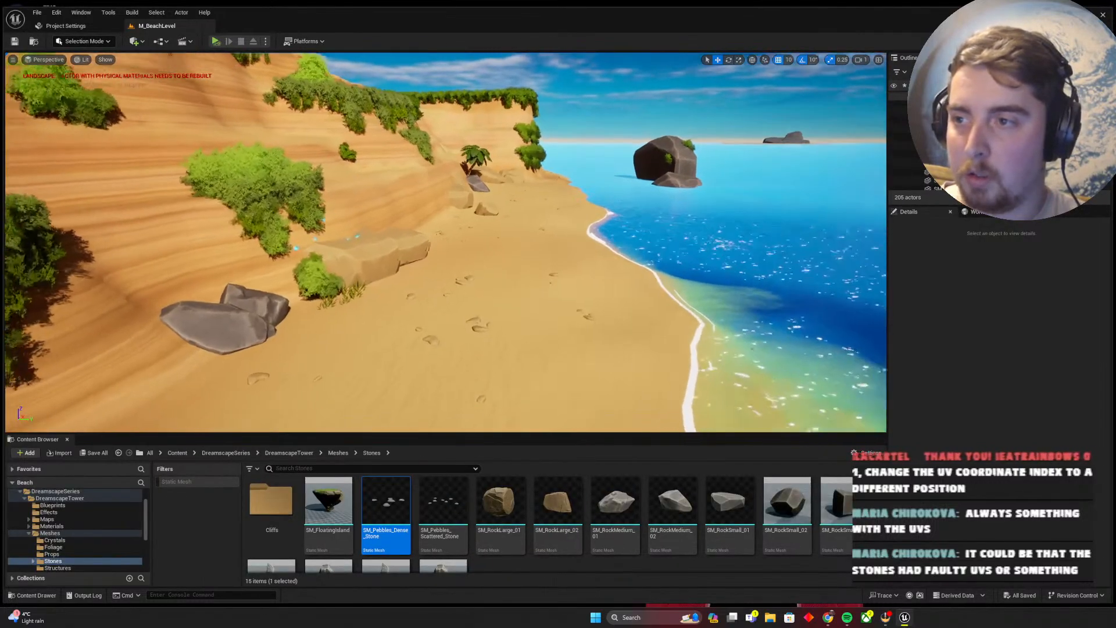
Build a short row of SM_RockSmall_01 copies on the sand slope, yawed -90° and scaled to 3.25, 3.25, 1.5
{"action": "right_click_drag", "start_coordinate": [445, 243], "coordinate": [291, 261]}
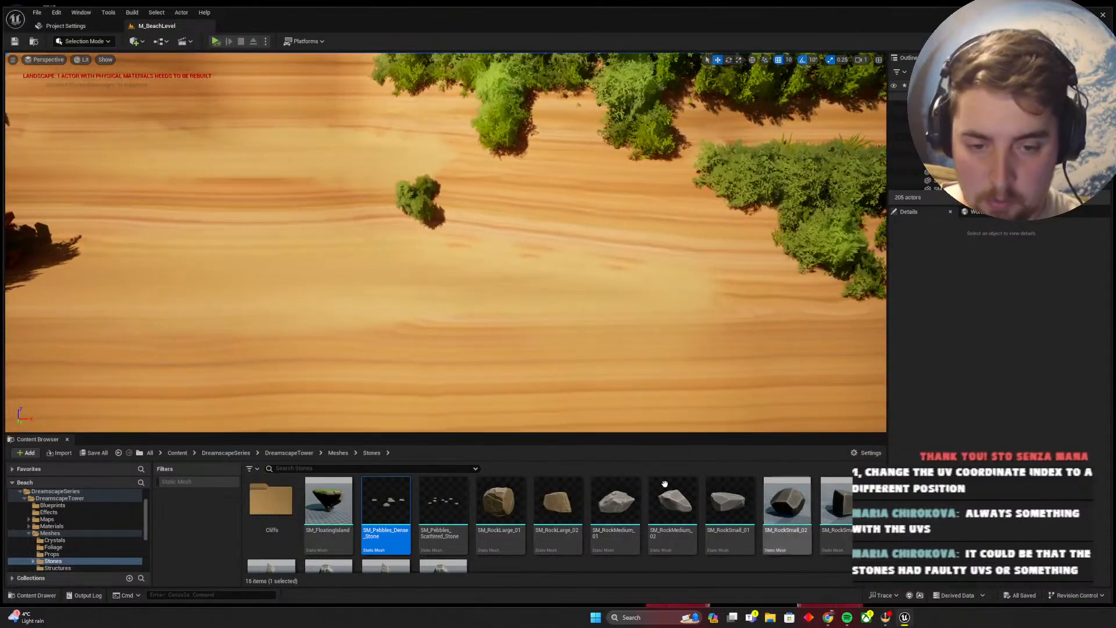
{"action": "scroll", "coordinate": [643, 498], "scroll_direction": "down", "scroll_amount": 1}
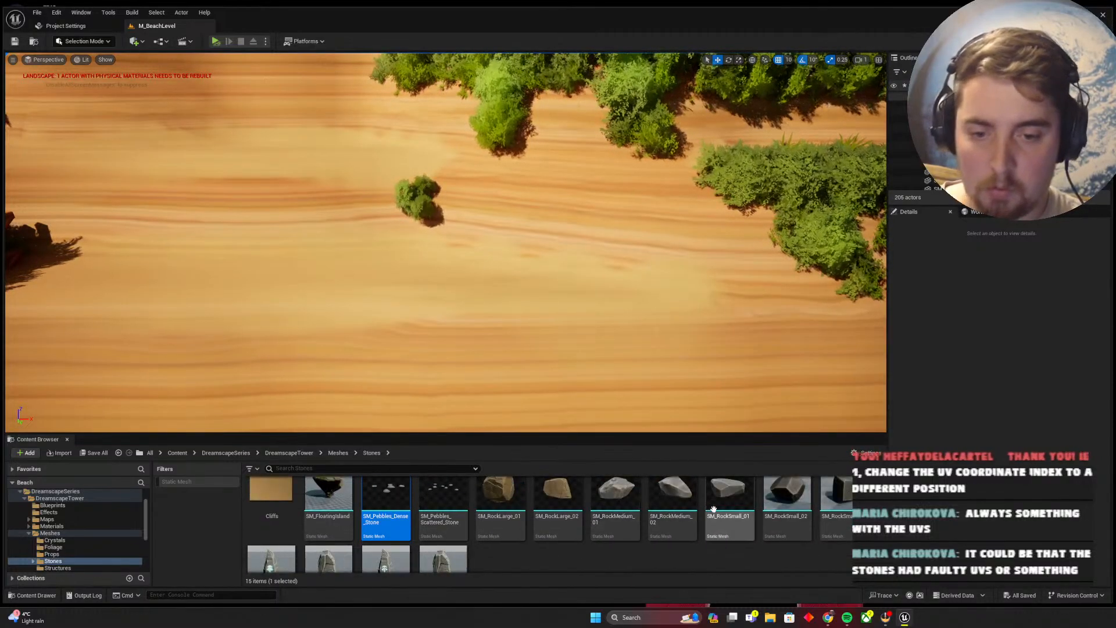
{"action": "left_click_drag", "start_coordinate": [728, 500], "coordinate": [569, 296]}
{"action": "key", "text": "w"}
{"action": "right_click_drag", "start_coordinate": [569, 296], "coordinate": [610, 293]}
{"action": "key", "text": "e"}
{"action": "left_click_drag", "start_coordinate": [355, 306], "coordinate": [319, 273]}
{"action": "right_click_drag", "start_coordinate": [323, 273], "coordinate": [346, 257]}
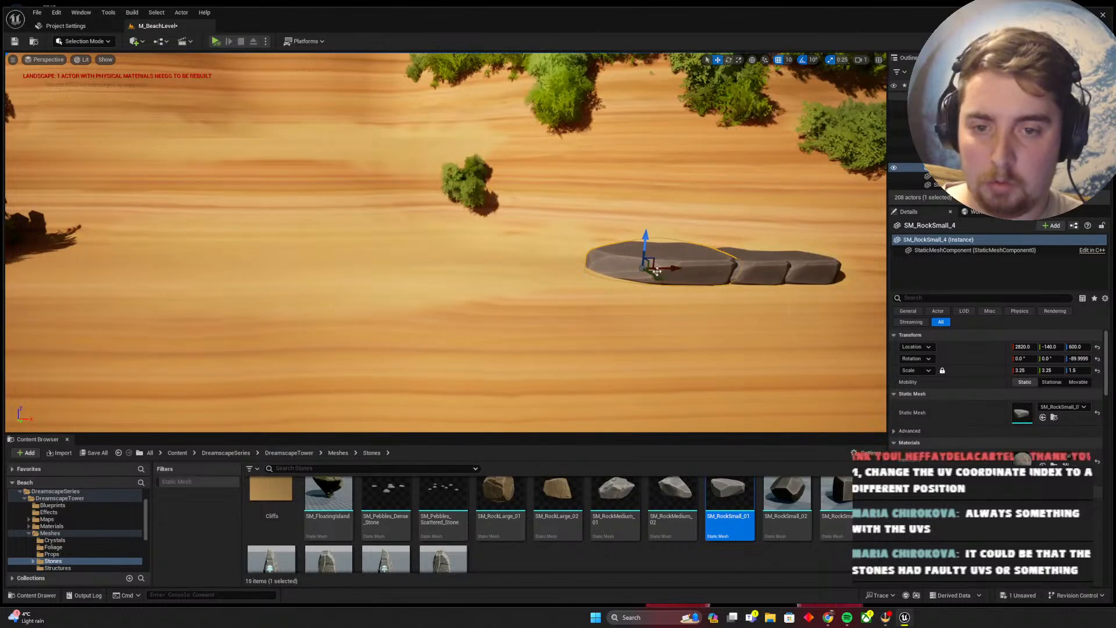
Duplicate the small rocks along the row and stack copies behind and in front to extend and widen the ledge
{"action": "left_click_drag", "start_coordinate": [657, 265], "coordinate": [565, 263], "text": "alt"}
{"action": "right_click_drag", "start_coordinate": [554, 263], "coordinate": [563, 337]}
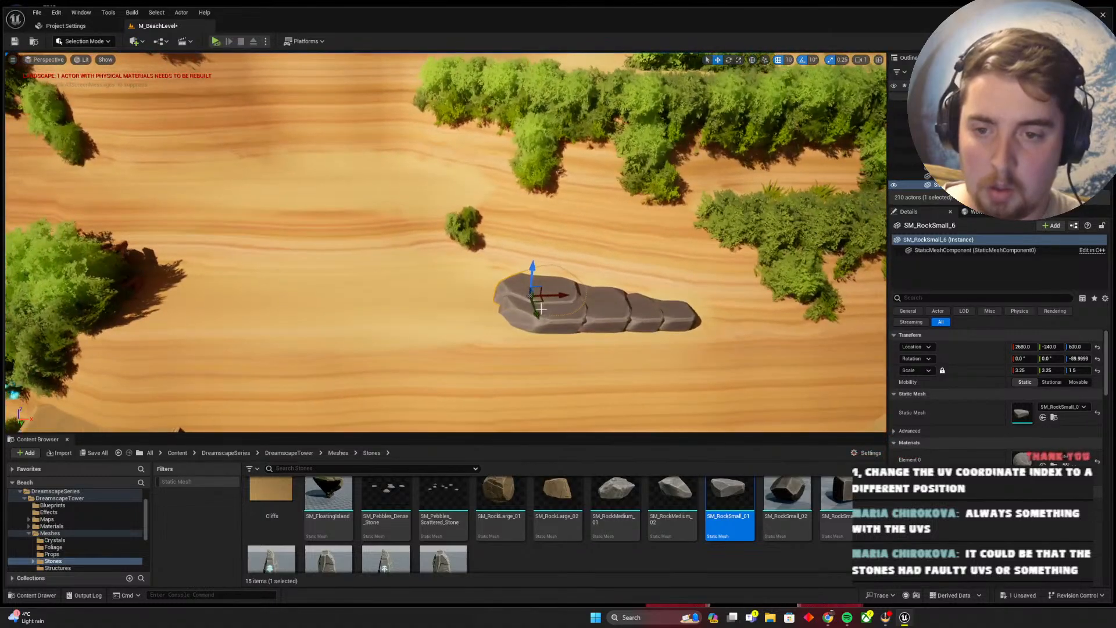
{"action": "left_click", "coordinate": [559, 311], "text": "ctrl"}
{"action": "left_click_drag", "start_coordinate": [558, 310], "coordinate": [471, 306], "text": "alt"}
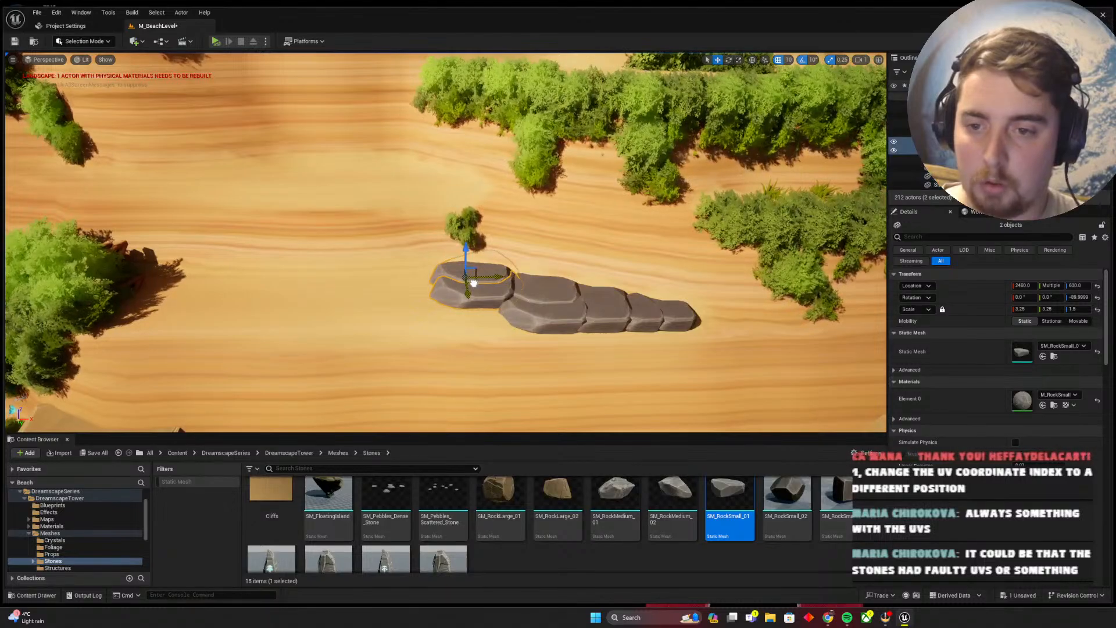
{"action": "left_click", "coordinate": [541, 318]}
{"action": "left_click_drag", "start_coordinate": [531, 311], "coordinate": [492, 323], "text": "alt"}
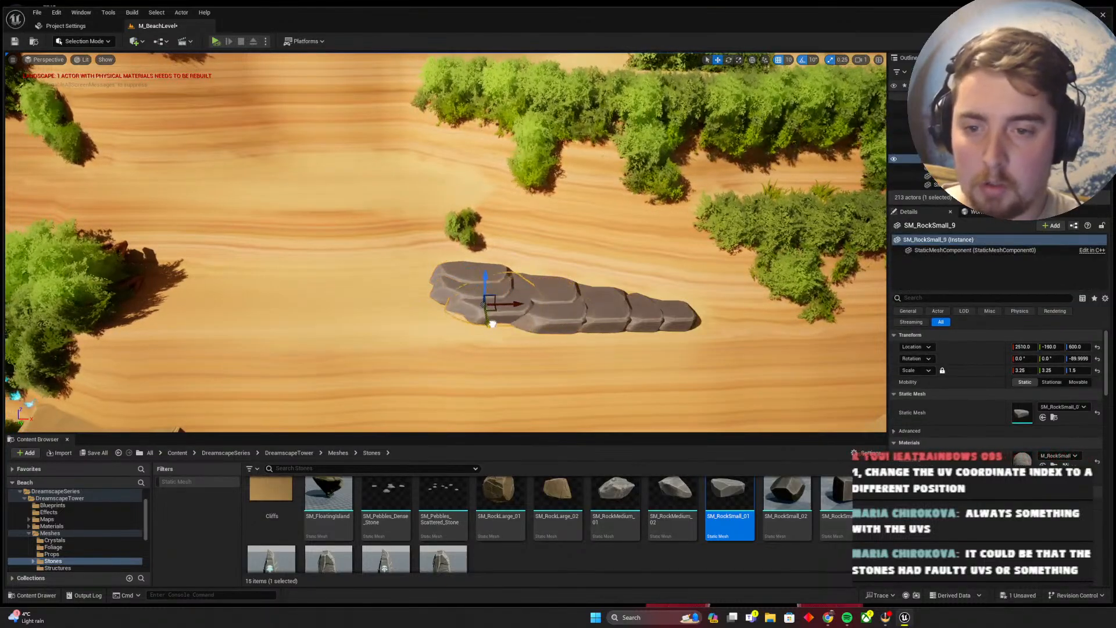
{"action": "left_click", "coordinate": [546, 319]}
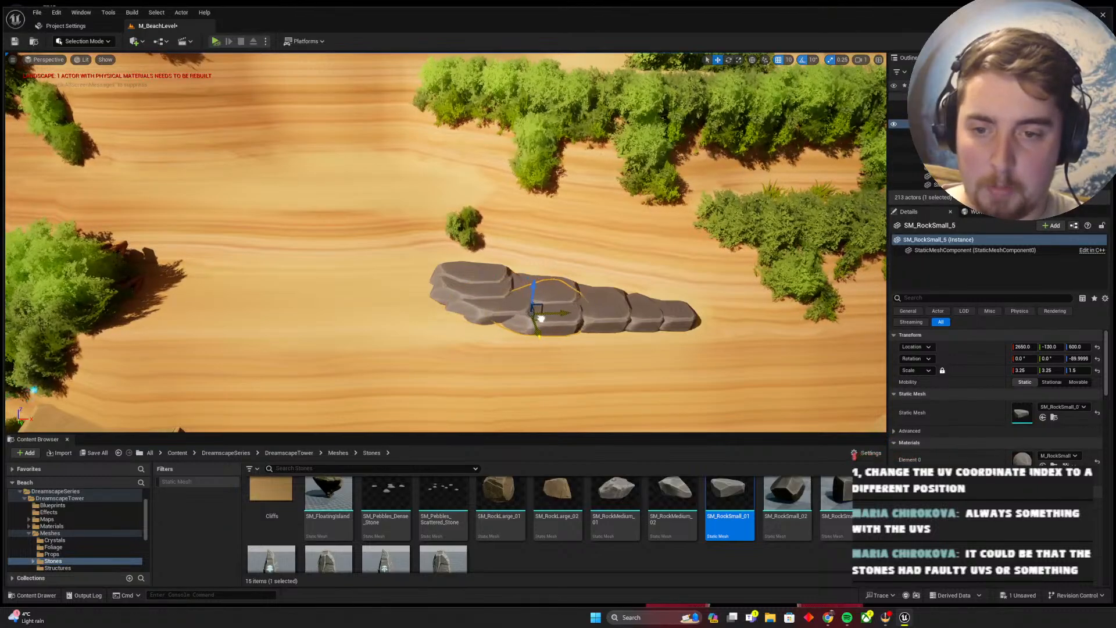
{"action": "key", "text": "Escape"}
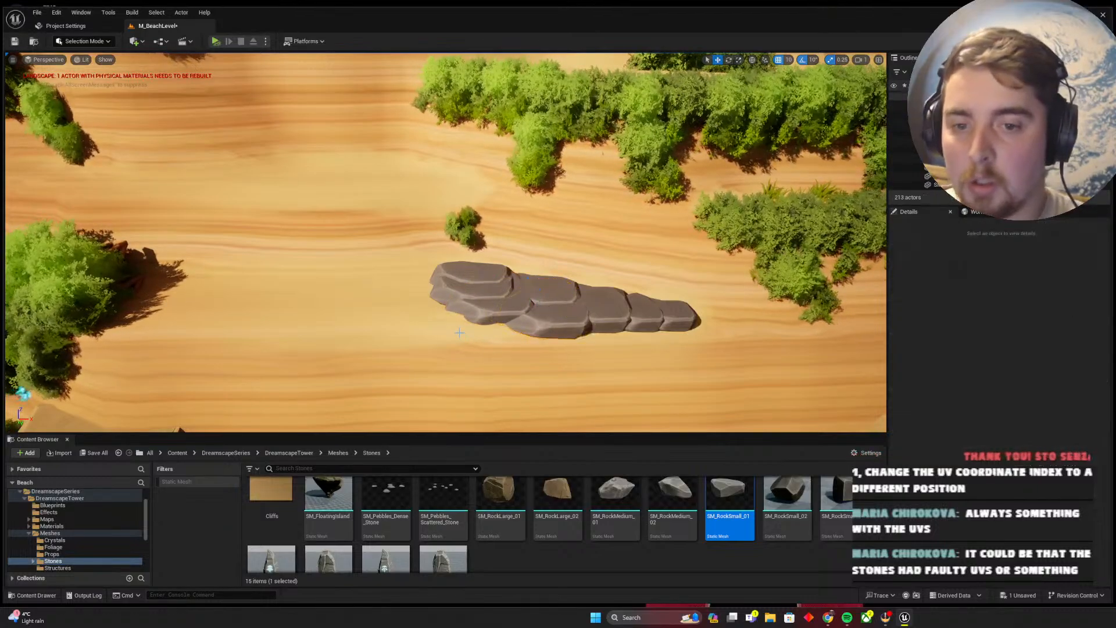
{"action": "right_click_drag", "start_coordinate": [459, 330], "coordinate": [421, 354]}
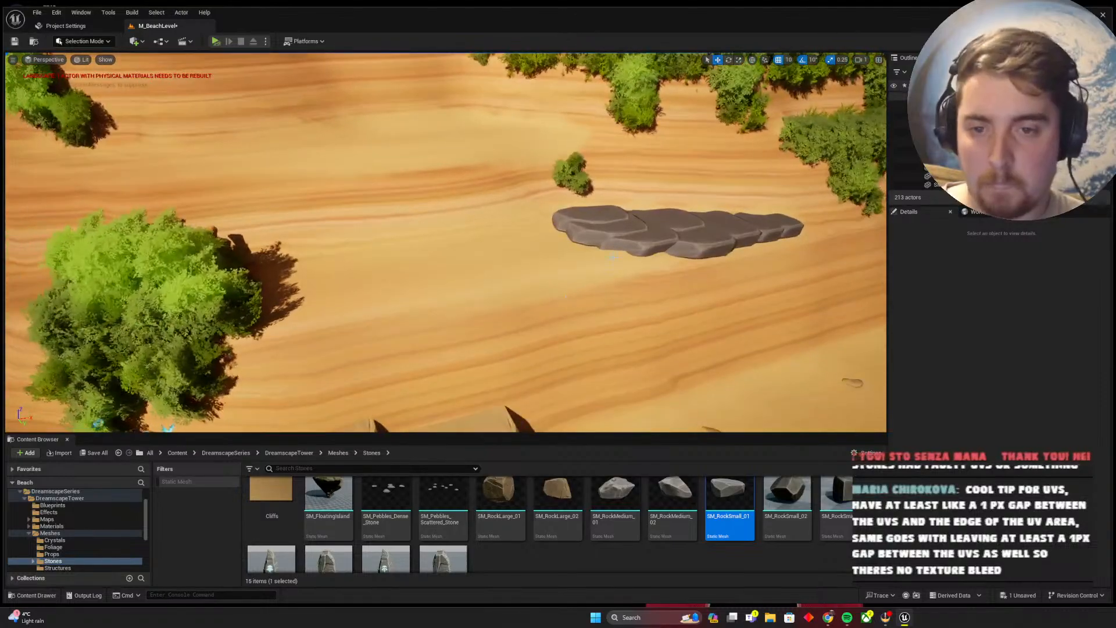
Save the level, duplicate the ledge's three end rocks, rotate the copies and line them up as its continuation
{"action": "left_click", "coordinate": [630, 243]}
{"action": "left_click", "coordinate": [589, 230], "text": "ctrl"}
{"action": "left_click", "coordinate": [569, 213], "text": "ctrl"}
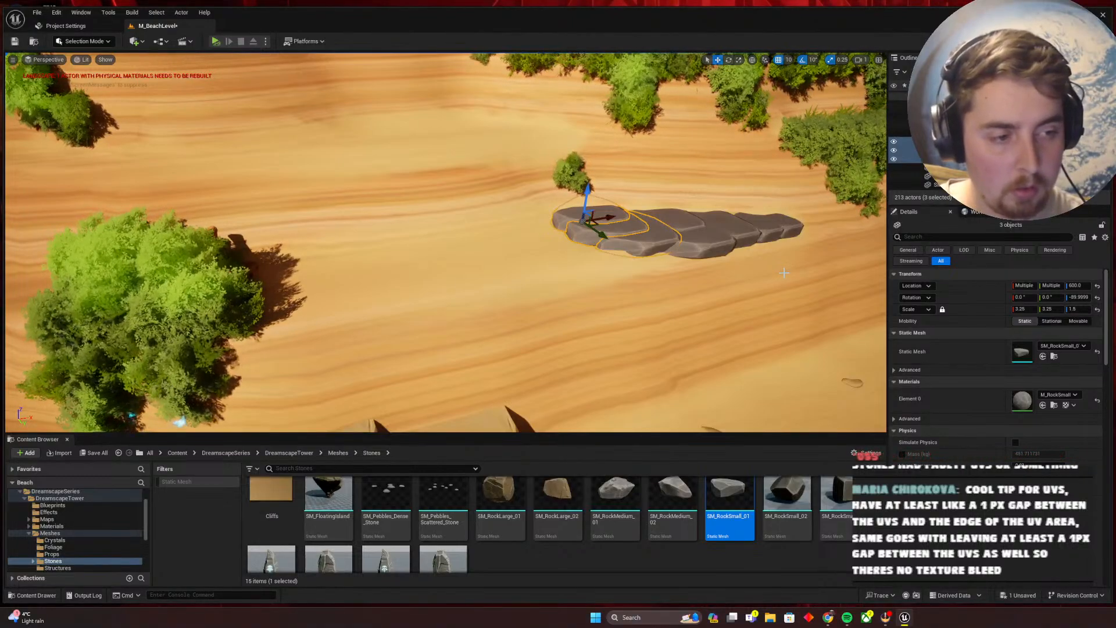
{"action": "key", "text": "ctrl+s"}
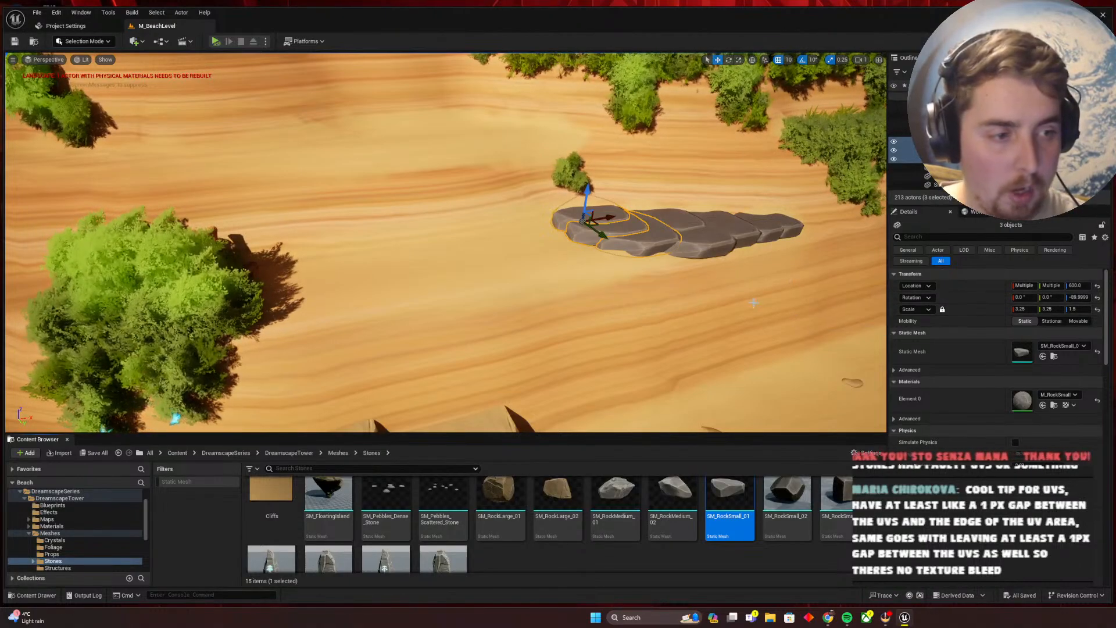
{"action": "right_click_drag", "start_coordinate": [809, 314], "coordinate": [837, 302]}
{"action": "mouse_move", "coordinate": [621, 284]}
{"action": "right_mouse_down"}
{"action": "mouse_move", "coordinate": [651, 270]}
{"action": "mouse_move", "coordinate": [631, 305]}
{"action": "mouse_move", "coordinate": [620, 284]}
{"action": "right_mouse_up"}
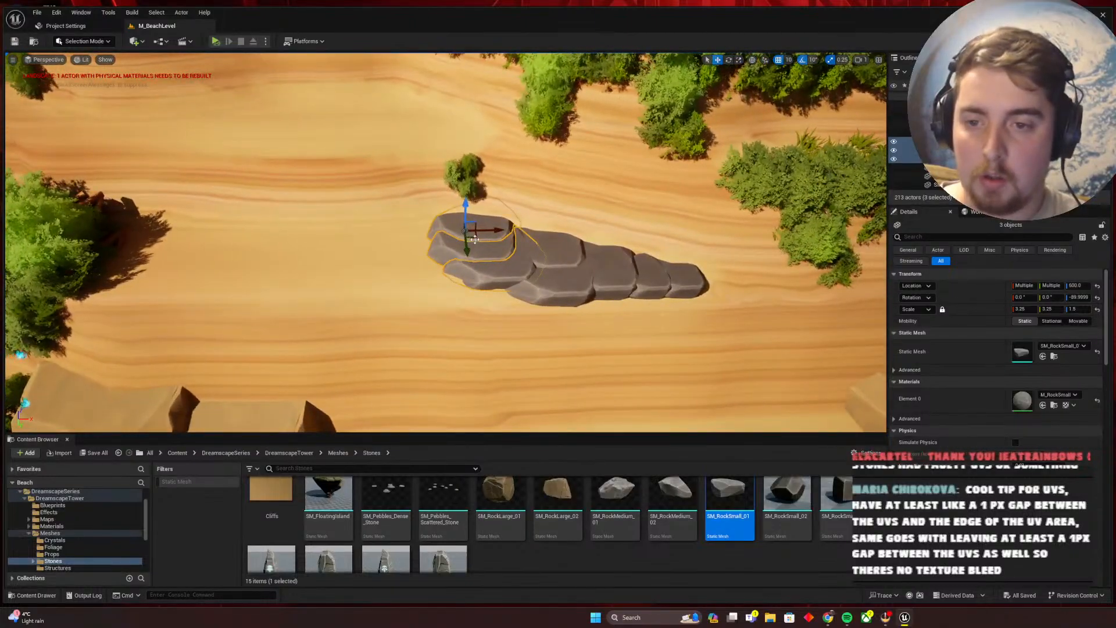
{"action": "left_click_drag", "start_coordinate": [471, 241], "coordinate": [333, 233], "text": "alt"}
{"action": "key", "text": "e"}
{"action": "key", "text": "w"}
{"action": "left_click", "coordinate": [365, 235]}
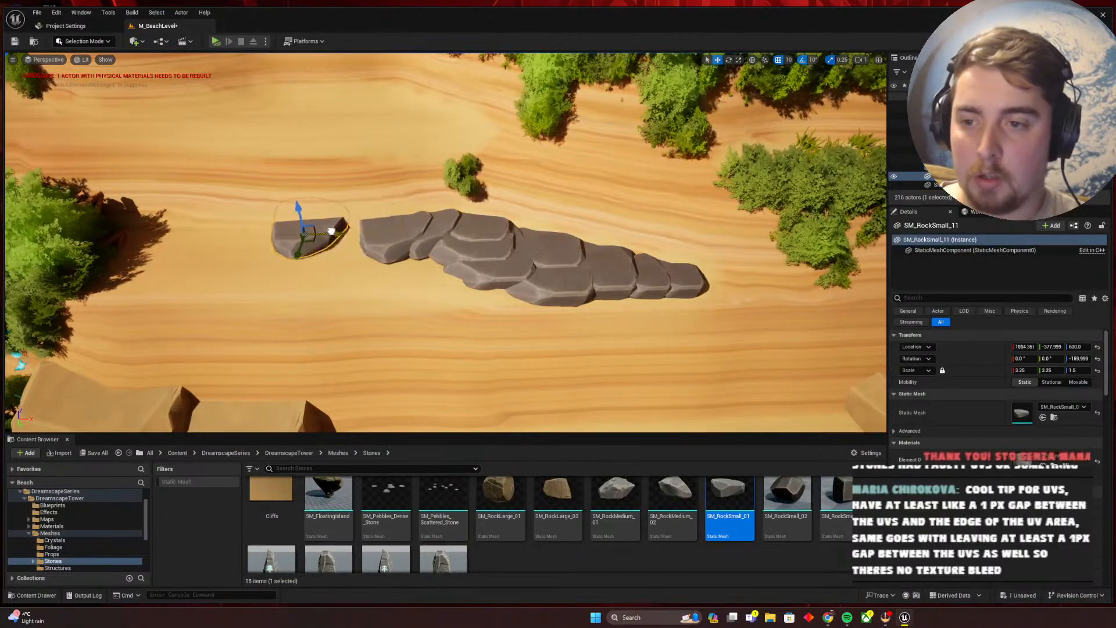
{"action": "left_click", "coordinate": [388, 241]}
{"action": "left_click_drag", "start_coordinate": [426, 239], "coordinate": [359, 256]}
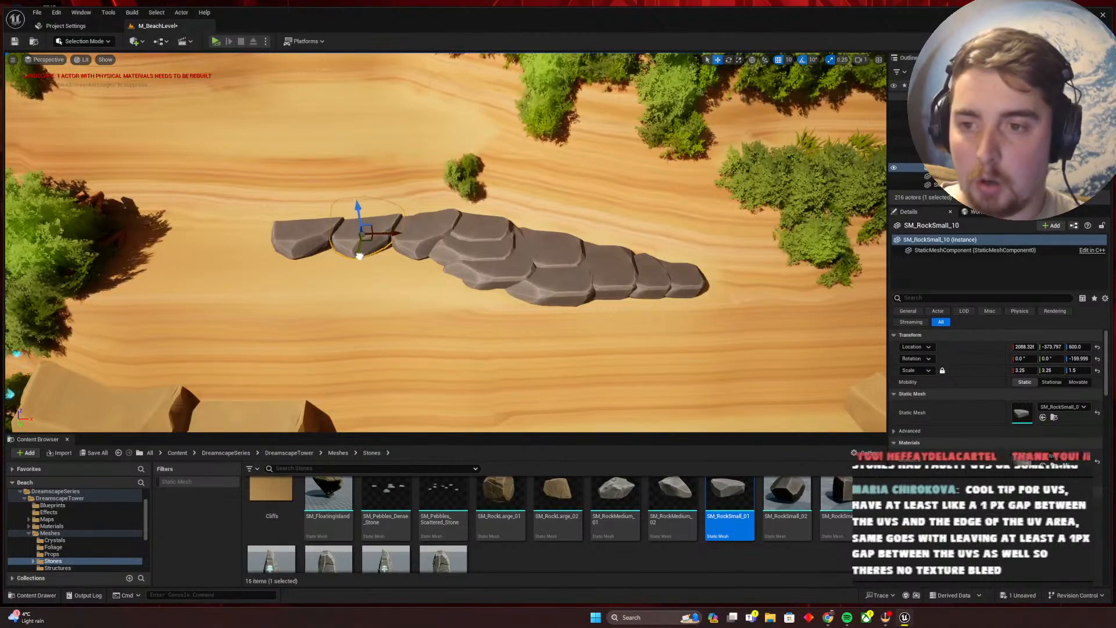
Add rotated rock copies along the front of the ledge, leaving the end one level with a yaw of -230°
{"action": "right_click_drag", "start_coordinate": [422, 252], "coordinate": [442, 251]}
{"action": "left_click_drag", "start_coordinate": [456, 250], "coordinate": [544, 279], "text": "alt"}
{"action": "key", "text": "e"}
{"action": "left_click_drag", "start_coordinate": [490, 305], "coordinate": [407, 292]}
{"action": "key", "text": "w"}
{"action": "key", "text": "e"}
{"action": "key", "text": "w"}
{"action": "key", "text": "e"}
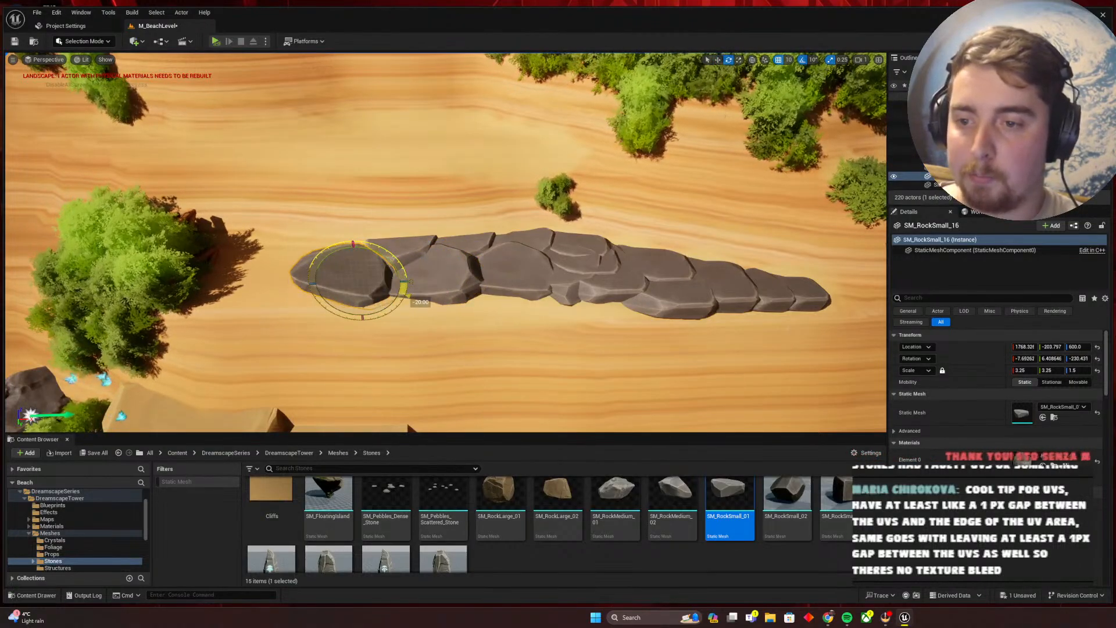
{"action": "right_click_drag", "start_coordinate": [409, 294], "coordinate": [424, 270]}
{"action": "left_click_drag", "start_coordinate": [452, 152], "coordinate": [465, 161]}
{"action": "right_click_drag", "start_coordinate": [540, 222], "coordinate": [541, 273]}
{"action": "key", "text": "w"}
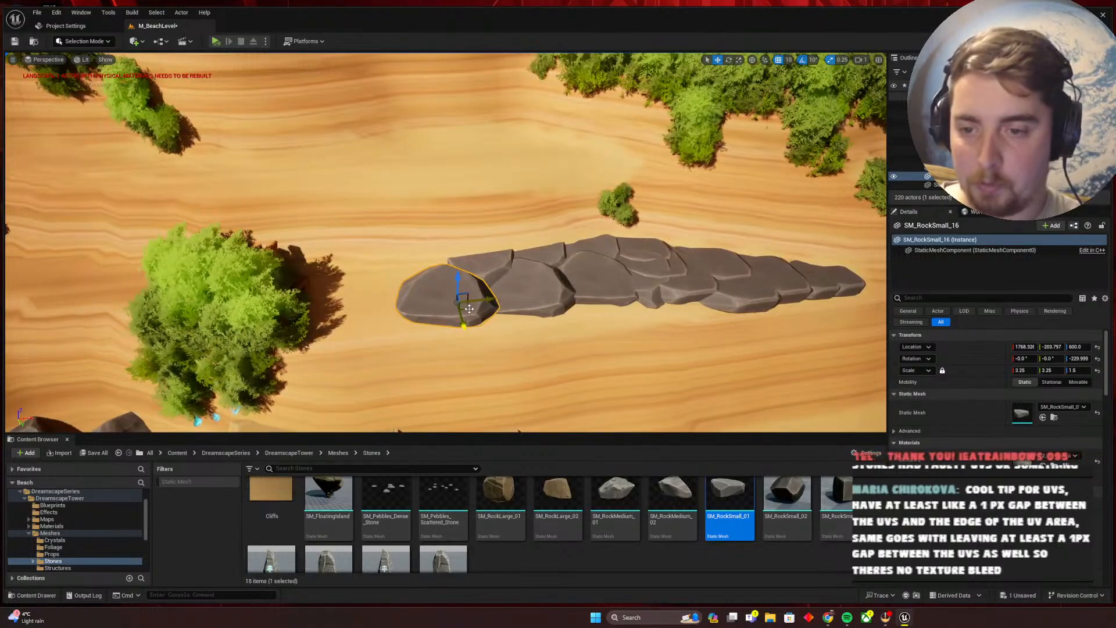
Continue the ledge up to the large bush with more duplicated and rotated small rocks, and save the level
{"action": "left_click_drag", "start_coordinate": [469, 308], "coordinate": [407, 312], "text": "alt"}
{"action": "key", "text": "e"}
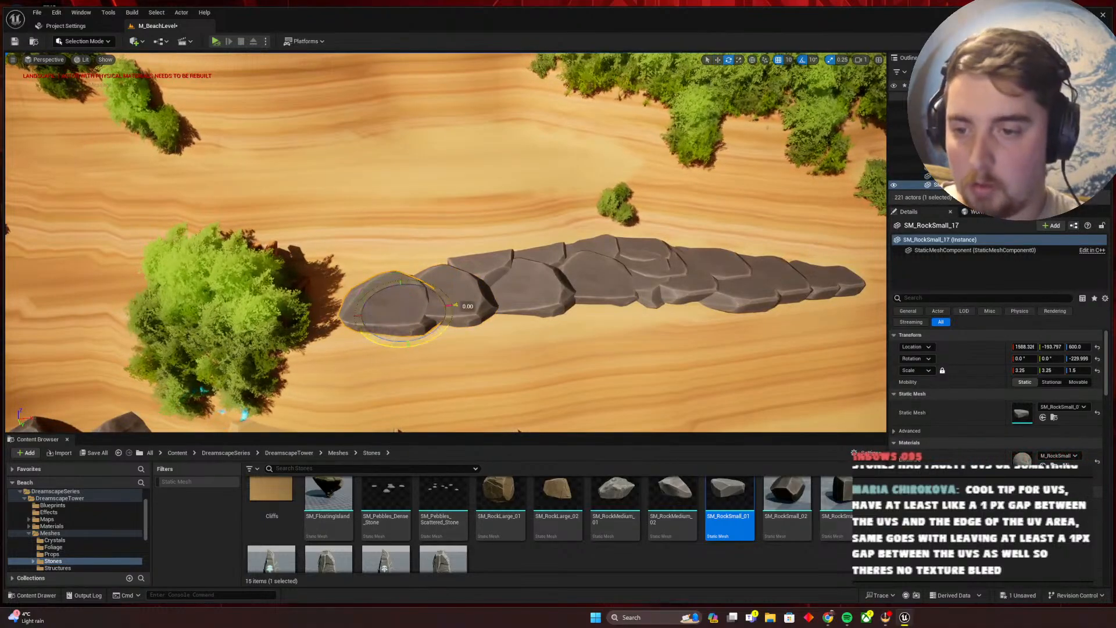
{"action": "key", "text": "w"}
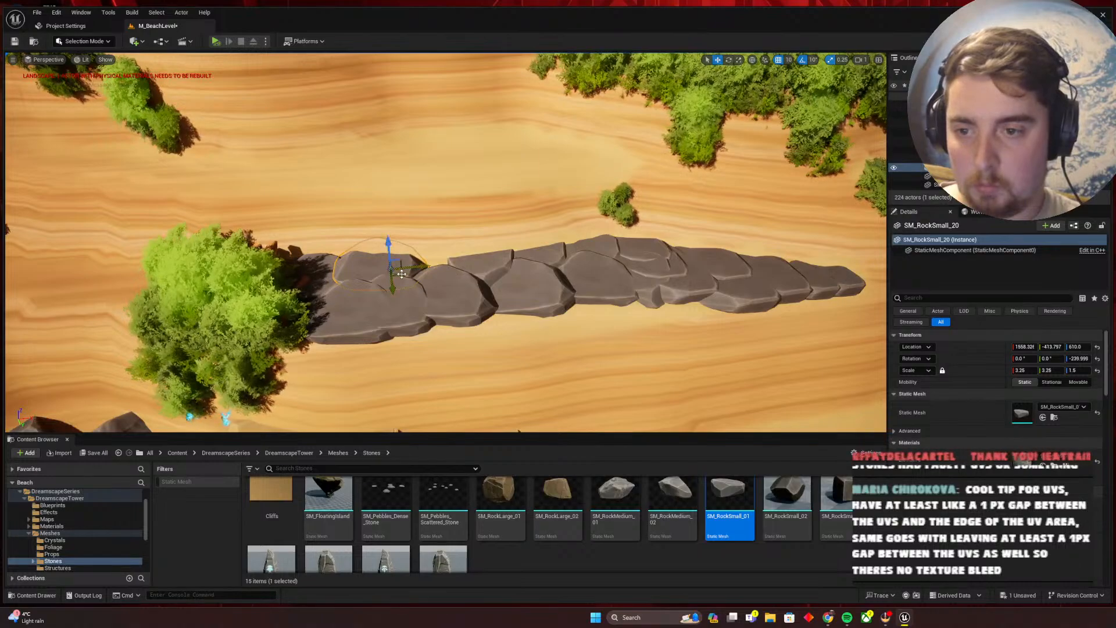
{"action": "key", "text": "Escape"}
{"action": "key", "text": "ctrl+s"}
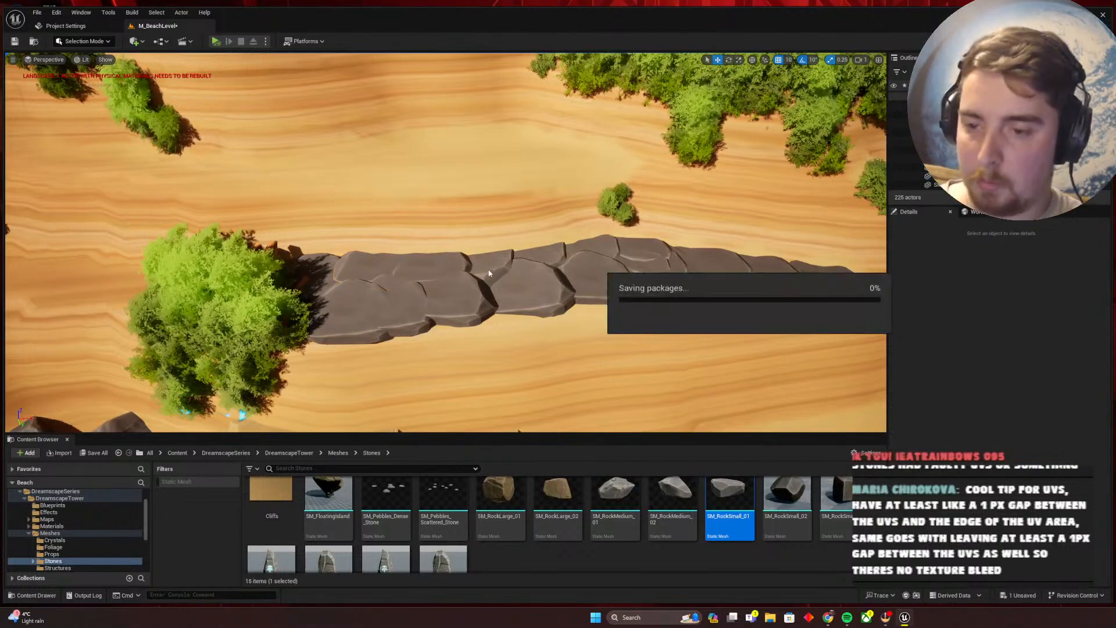
Place two rock copies scaled to 6, 6, 1.5 on the far side of the large bush to continue the ledge
{"action": "right_click_drag", "start_coordinate": [449, 271], "coordinate": [435, 323]}
{"action": "key", "text": "w"}
{"action": "key", "text": "s"}
{"action": "key", "text": "w"}
{"action": "key", "text": "w"}
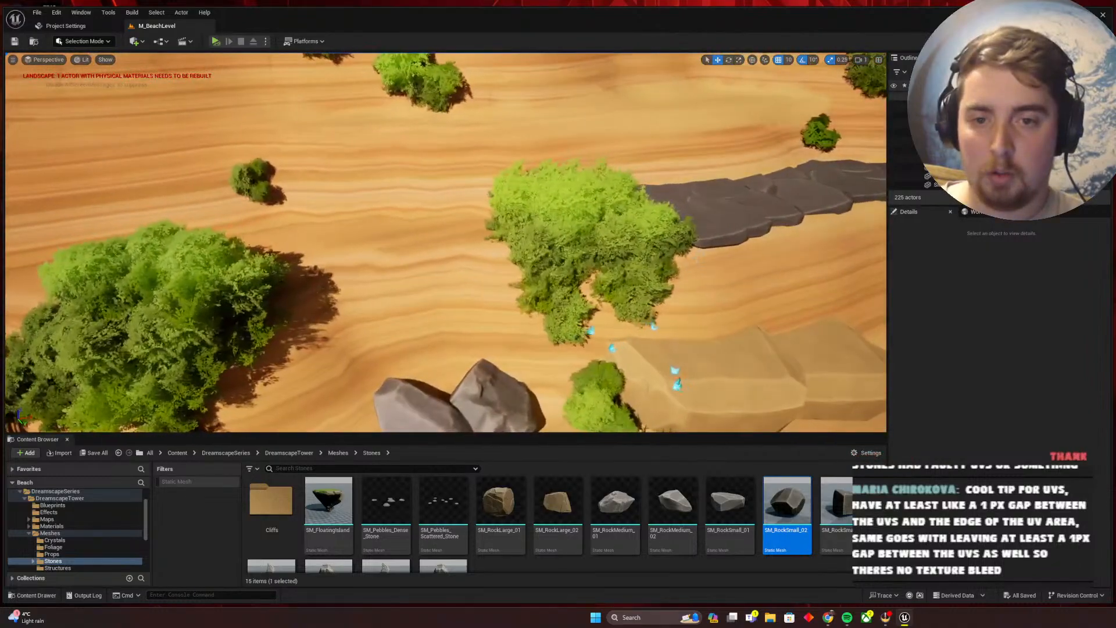
{"action": "left_click", "coordinate": [746, 230]}
{"action": "left_click_drag", "start_coordinate": [748, 226], "coordinate": [456, 247], "text": "alt"}
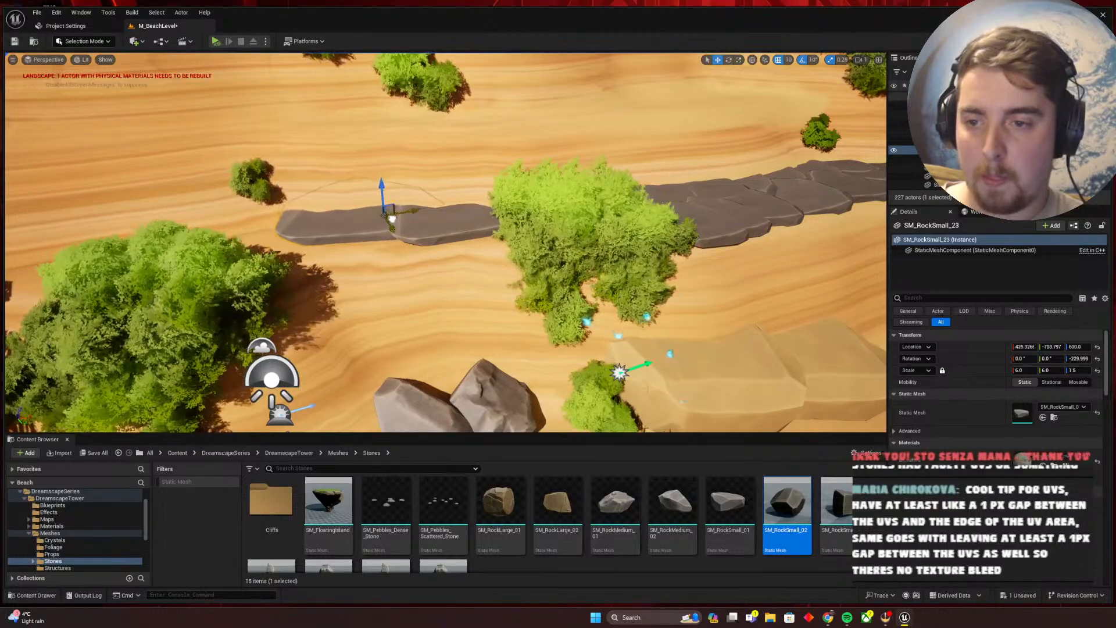
Review the rock ledge from the beach in game view and save the level
{"action": "key", "text": "Escape"}
{"action": "key", "text": "g"}
{"action": "key", "text": "s"}
{"action": "right_click_drag", "start_coordinate": [394, 225], "coordinate": [501, 179]}
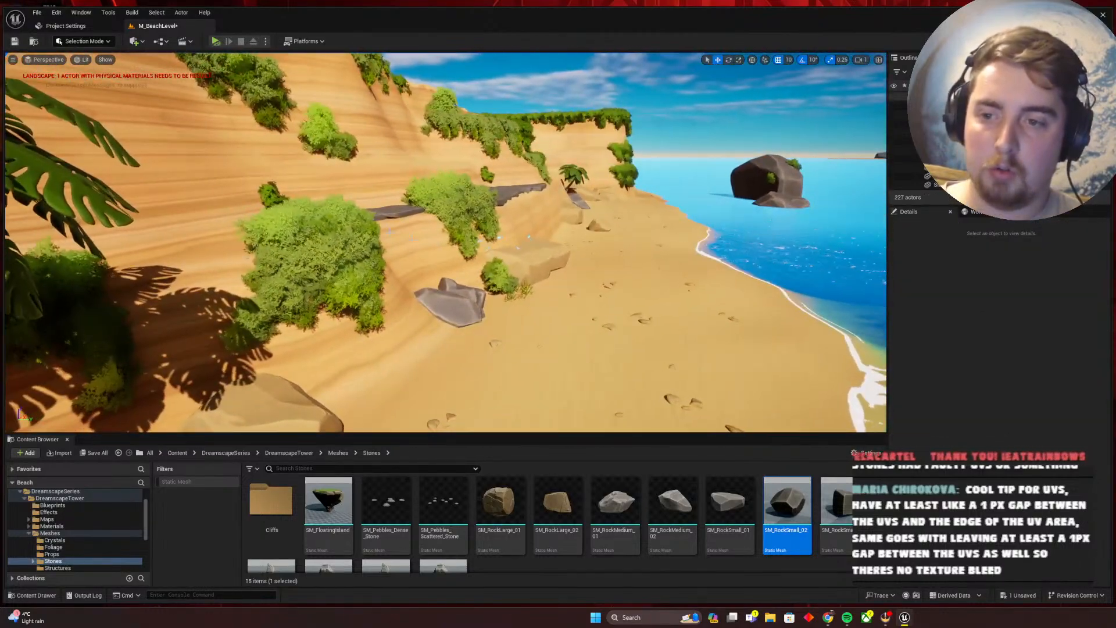
{"action": "left_click", "coordinate": [414, 213]}
{"action": "key", "text": "g"}
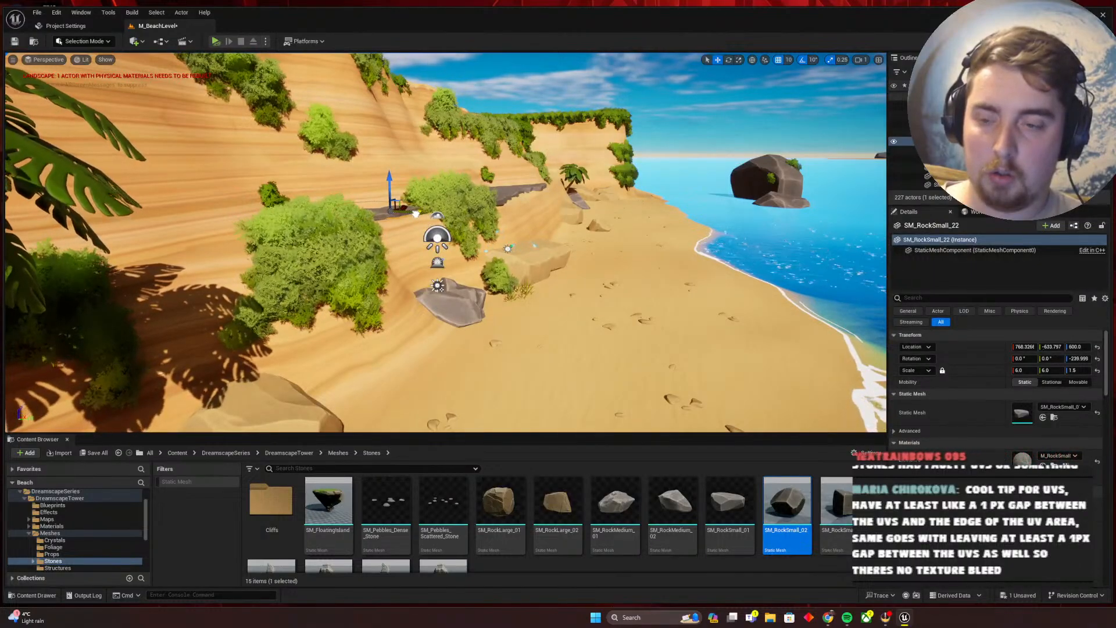
{"action": "key", "text": "Escape"}
{"action": "key", "text": "g"}
{"action": "key", "text": "ctrl+s"}
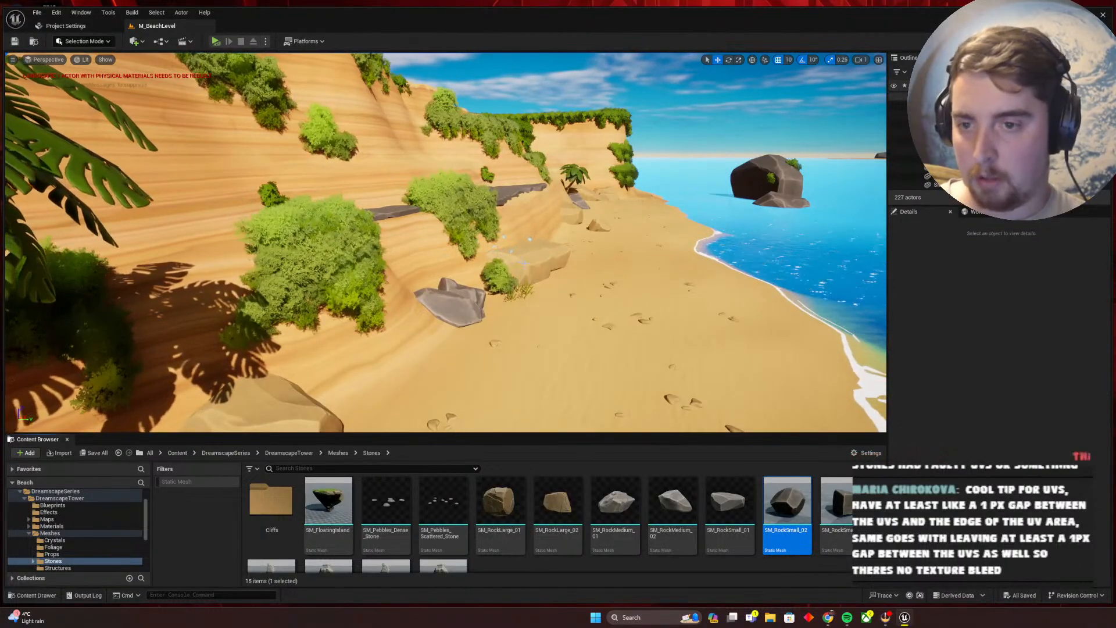
Delete five of the small rocks in the middle of the ledge to the right of the large bush
{"action": "key", "text": "w"}
{"action": "mouse_move", "coordinate": [501, 277]}
{"action": "right_mouse_down"}
{"action": "mouse_move", "coordinate": [442, 308]}
{"action": "mouse_move", "coordinate": [501, 276]}
{"action": "right_mouse_up"}
{"action": "left_click", "coordinate": [455, 279]}
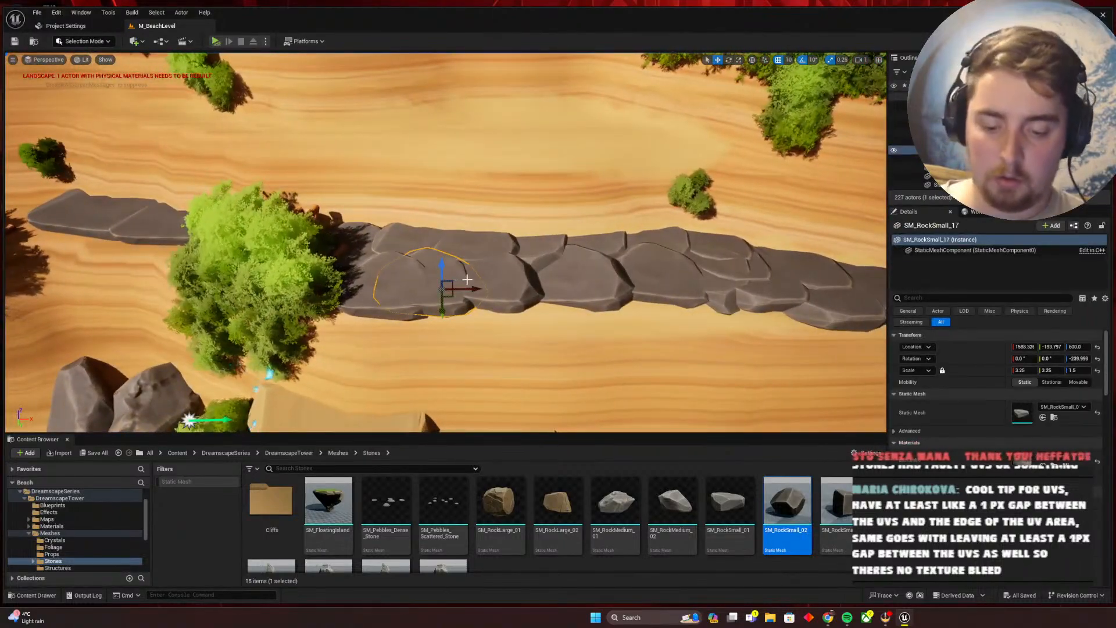
{"action": "key", "text": "Delete"}
{"action": "left_click", "coordinate": [510, 281]}
{"action": "key", "text": "Delete"}
{"action": "left_click", "coordinate": [586, 280]}
{"action": "key", "text": "Delete"}
{"action": "left_click", "coordinate": [493, 250]}
{"action": "key", "text": "Delete"}
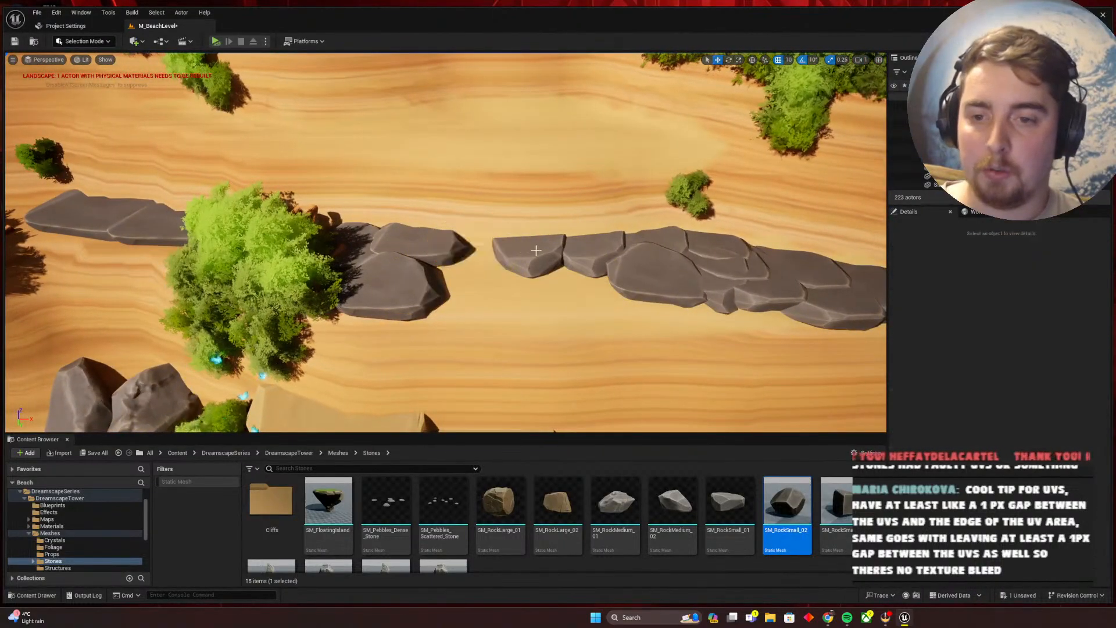
{"action": "left_click", "coordinate": [536, 250]}
{"action": "key", "text": "Delete"}
Enlarge the remaining front rock beside the large bush and move it toward the gap in the ledge
{"action": "left_click", "coordinate": [413, 274]}
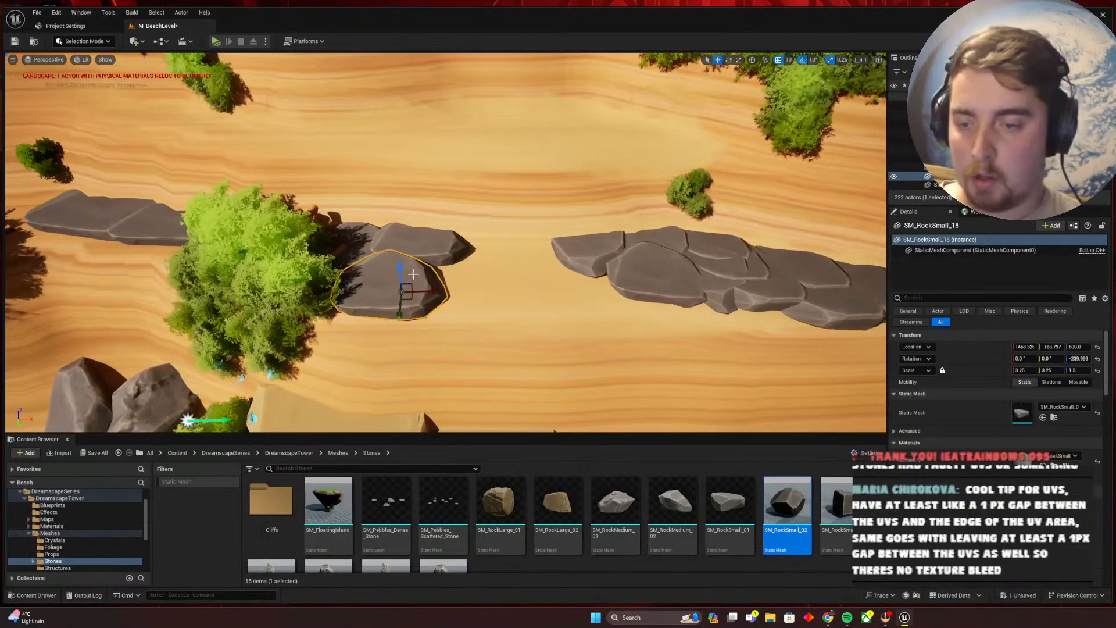
{"action": "left_click_drag", "start_coordinate": [386, 296], "coordinate": [465, 273]}
{"action": "key", "text": "w"}
{"action": "right_click_drag", "start_coordinate": [465, 274], "coordinate": [465, 273]}
Delete six more small rocks from the section of ledge beyond the gap
{"action": "left_click", "coordinate": [421, 262]}
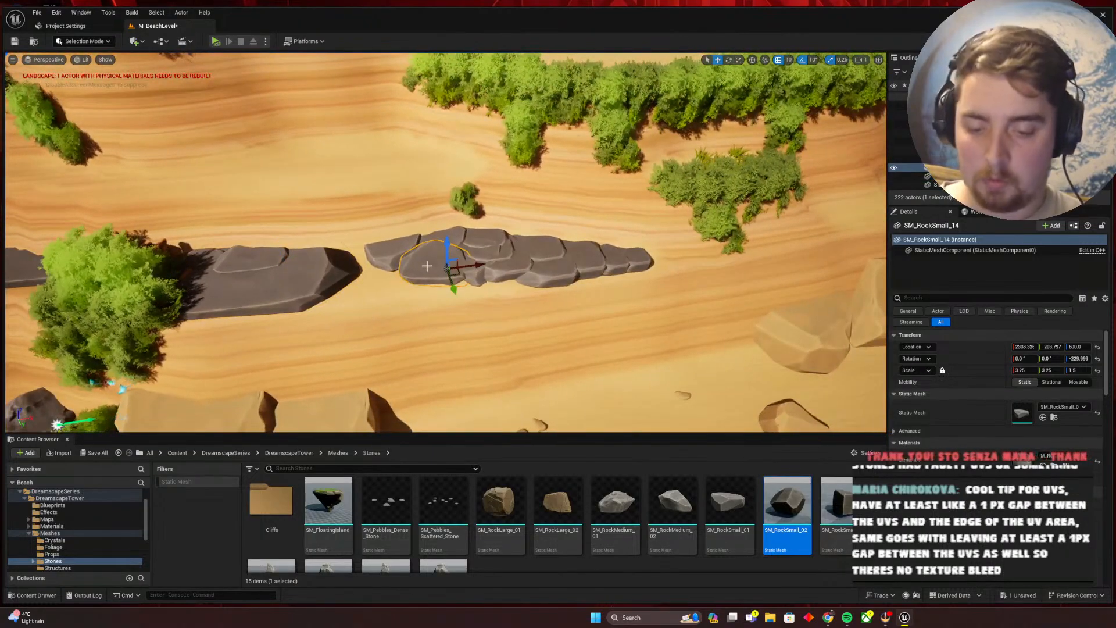
{"action": "key", "text": "Delete"}
{"action": "left_click", "coordinate": [390, 254]}
{"action": "key", "text": "Delete"}
{"action": "left_click", "coordinate": [474, 276]}
{"action": "key", "text": "Delete"}
{"action": "left_click", "coordinate": [505, 261]}
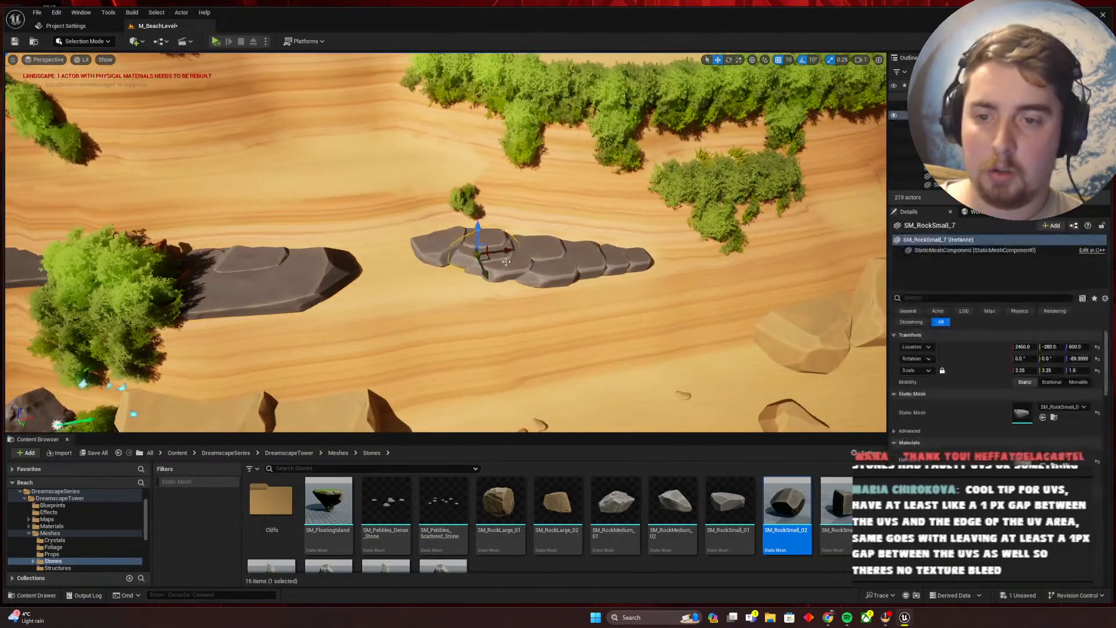
{"action": "key", "text": "Delete"}
{"action": "left_click", "coordinate": [509, 265]}
{"action": "key", "text": "Delete"}
{"action": "left_click", "coordinate": [548, 258]}
{"action": "key", "text": "Delete"}
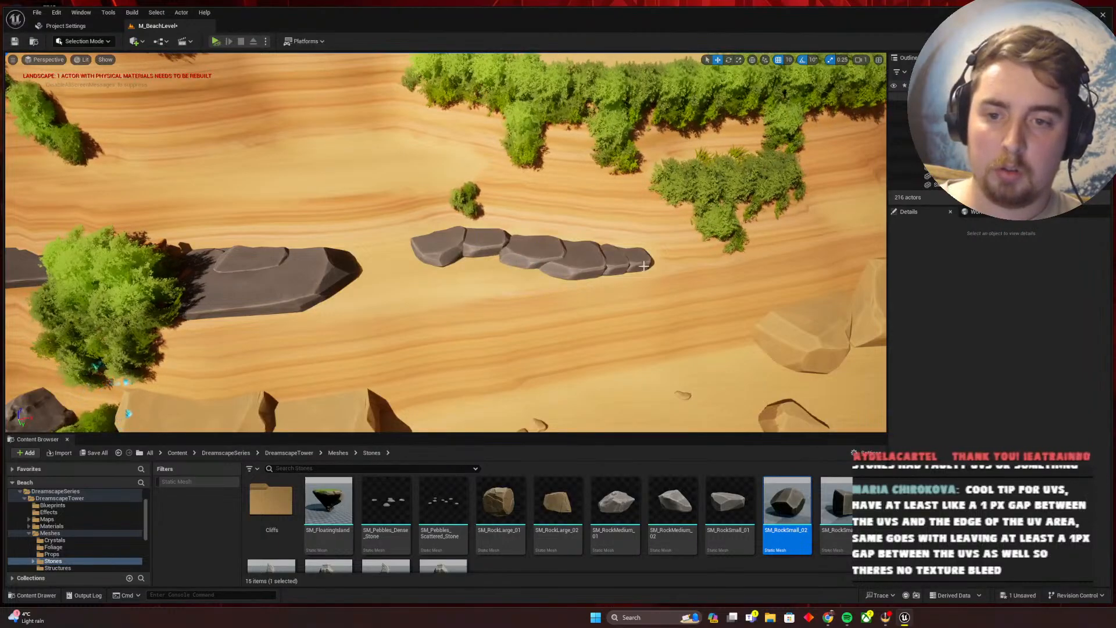
Duplicate the large flat rock into the gap, scale it to 9, 9, 1.5 and butt it against the remaining rocks
{"action": "left_click", "coordinate": [280, 279]}
{"action": "left_click_drag", "start_coordinate": [295, 278], "coordinate": [429, 226], "text": "alt"}
{"action": "key", "text": "r"}
{"action": "key", "text": "w"}
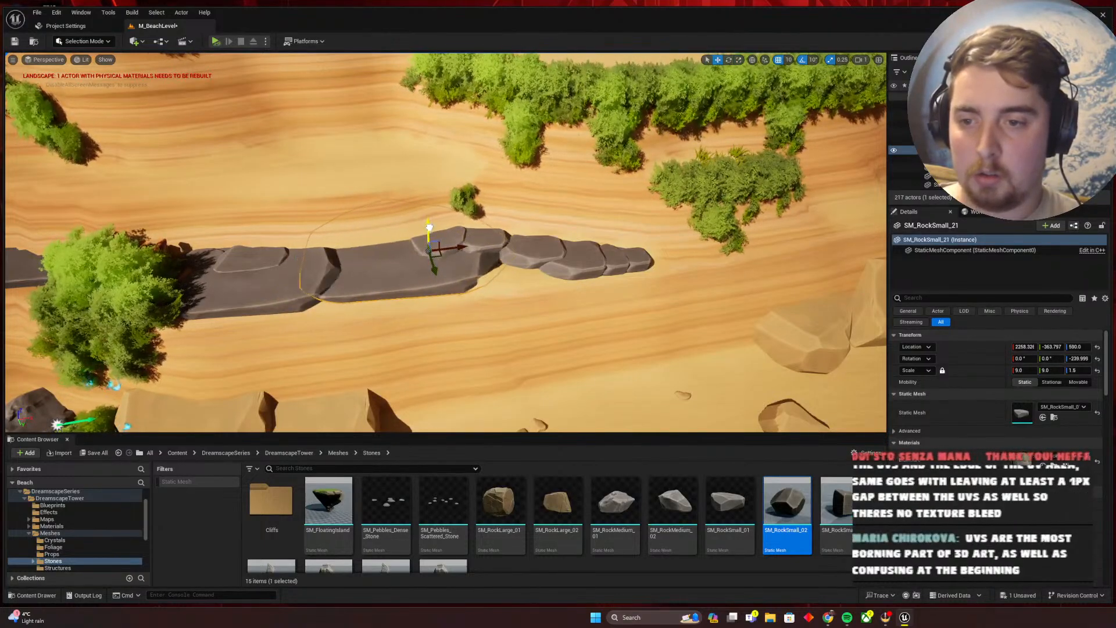
Place another rotated copy of the large flat rock under the remaining small rocks, and save the level
{"action": "mouse_move", "coordinate": [452, 327]}
{"action": "right_mouse_down"}
{"action": "mouse_move", "coordinate": [448, 317]}
{"action": "mouse_move", "coordinate": [452, 328]}
{"action": "right_mouse_up"}
{"action": "left_click_drag", "start_coordinate": [453, 314], "coordinate": [556, 261]}
{"action": "key", "text": "e"}
{"action": "key", "text": "w"}
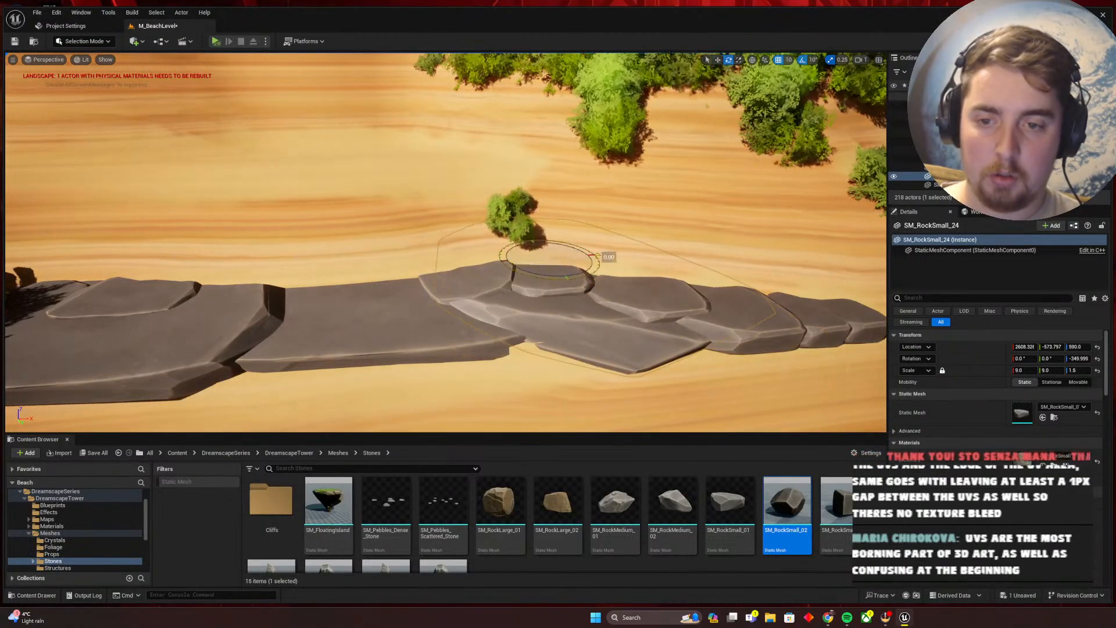
{"action": "key", "text": "Escape"}
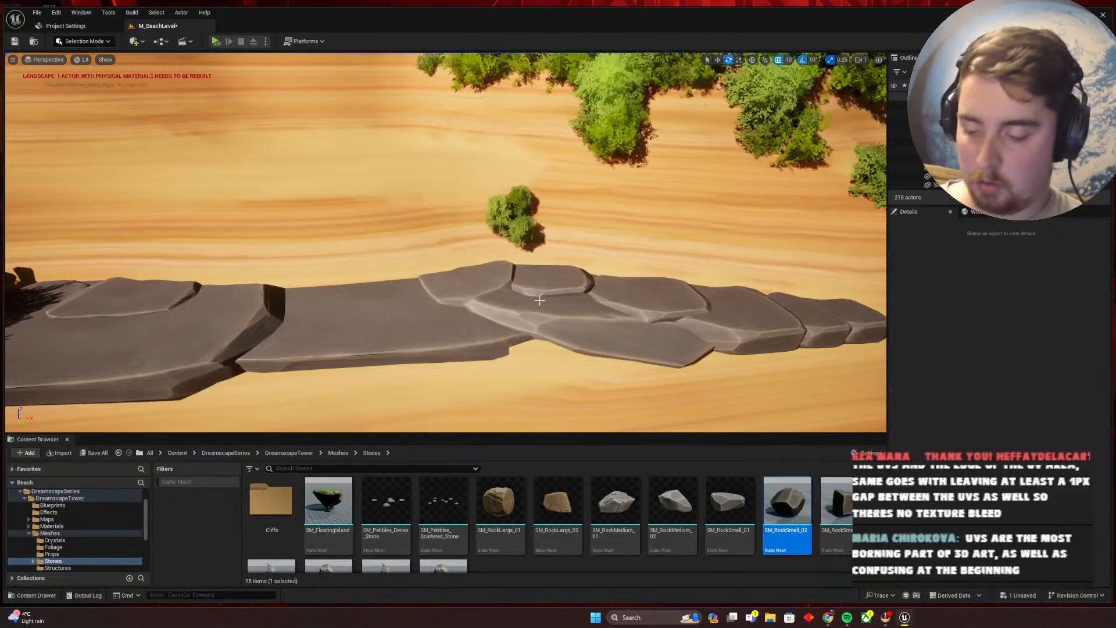
{"action": "key", "text": "ctrl+s"}
Fill the joint between the two large flat rocks with a repositioned and rotated copy, save, and view the ledge from the beach
{"action": "right_click_drag", "start_coordinate": [540, 300], "coordinate": [615, 319]}
{"action": "left_click", "coordinate": [372, 254]}
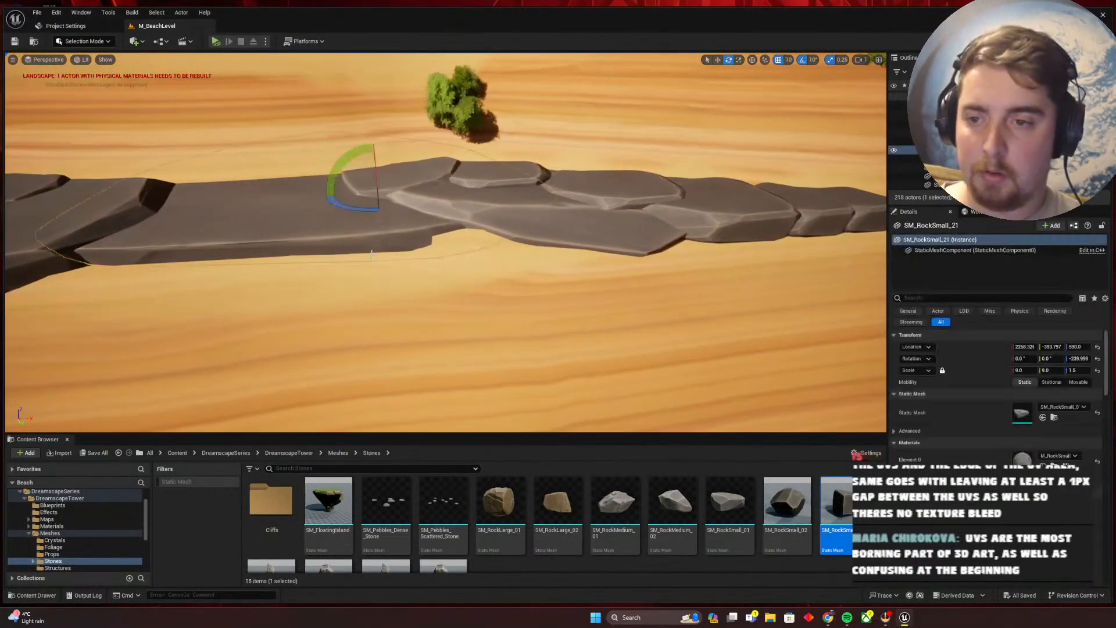
{"action": "left_click_drag", "start_coordinate": [370, 215], "coordinate": [459, 196]}
{"action": "key", "text": "w"}
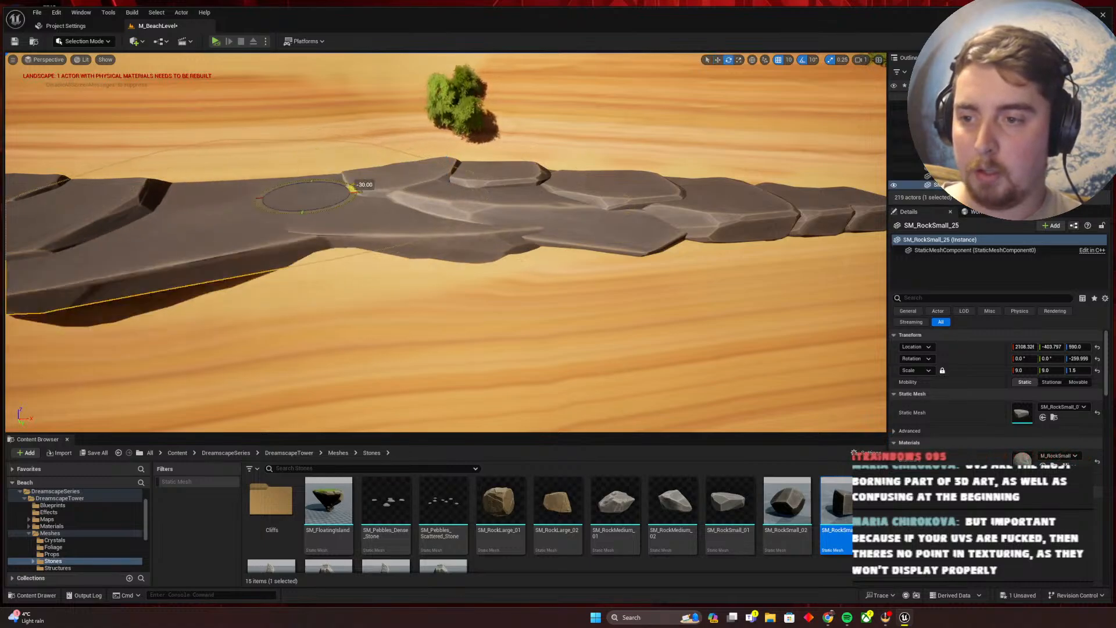
{"action": "scroll", "coordinate": [337, 209], "scroll_direction": "down", "scroll_amount": 5}
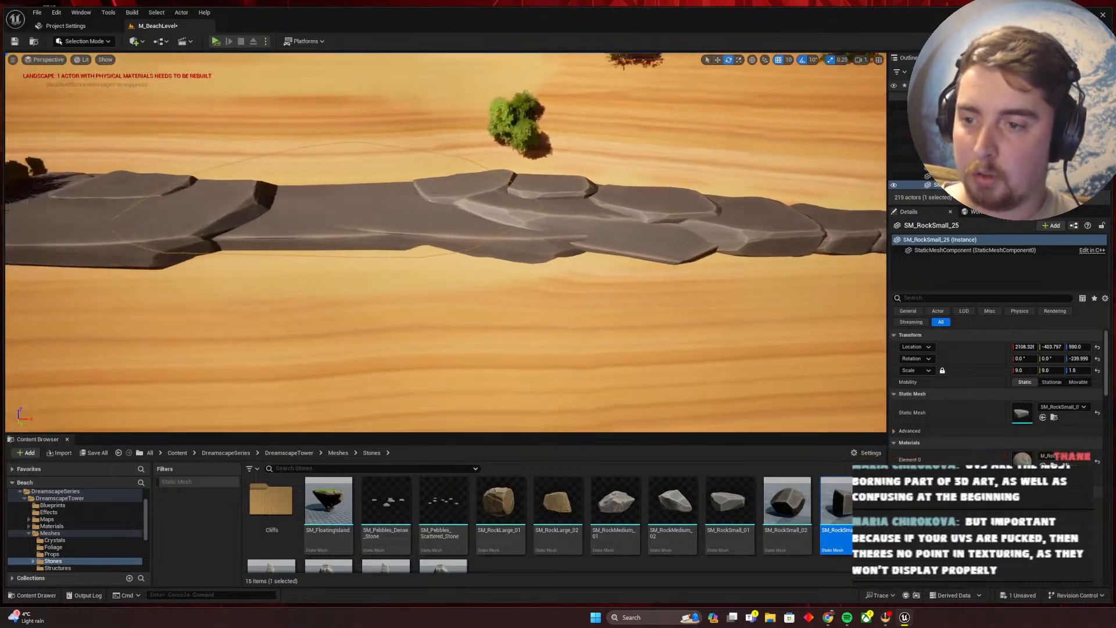
{"action": "key", "text": "Escape"}
{"action": "key", "text": "ctrl+s"}
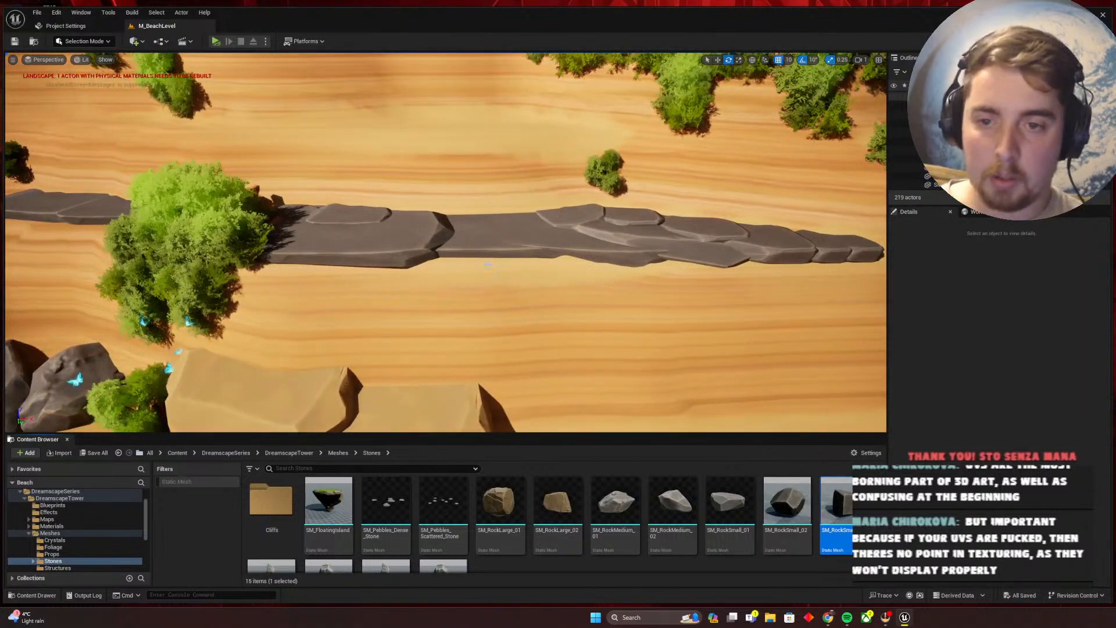
{"action": "right_click_drag", "start_coordinate": [320, 225], "coordinate": [262, 207]}
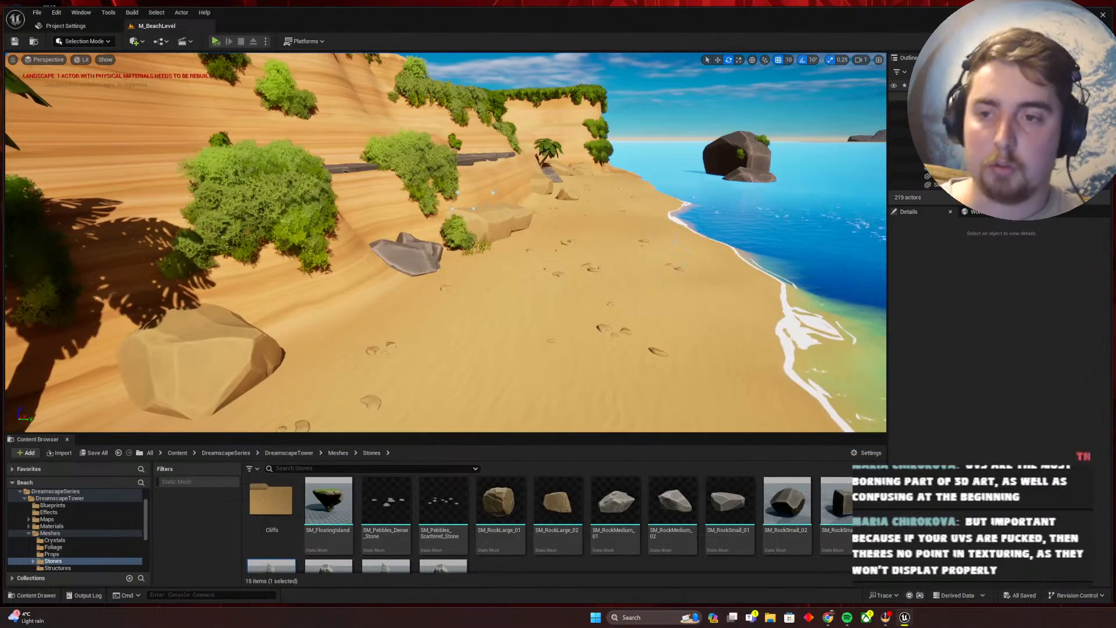
Try SM_RockMedium_01 on the cliff near the bushes, flattened to a Z scale of 0.25 and rotated 30°, and delete it
{"action": "mouse_move", "coordinate": [446, 242]}
{"action": "right_mouse_down"}
{"action": "mouse_move", "coordinate": [421, 256]}
{"action": "mouse_move", "coordinate": [433, 258]}
{"action": "right_mouse_up"}
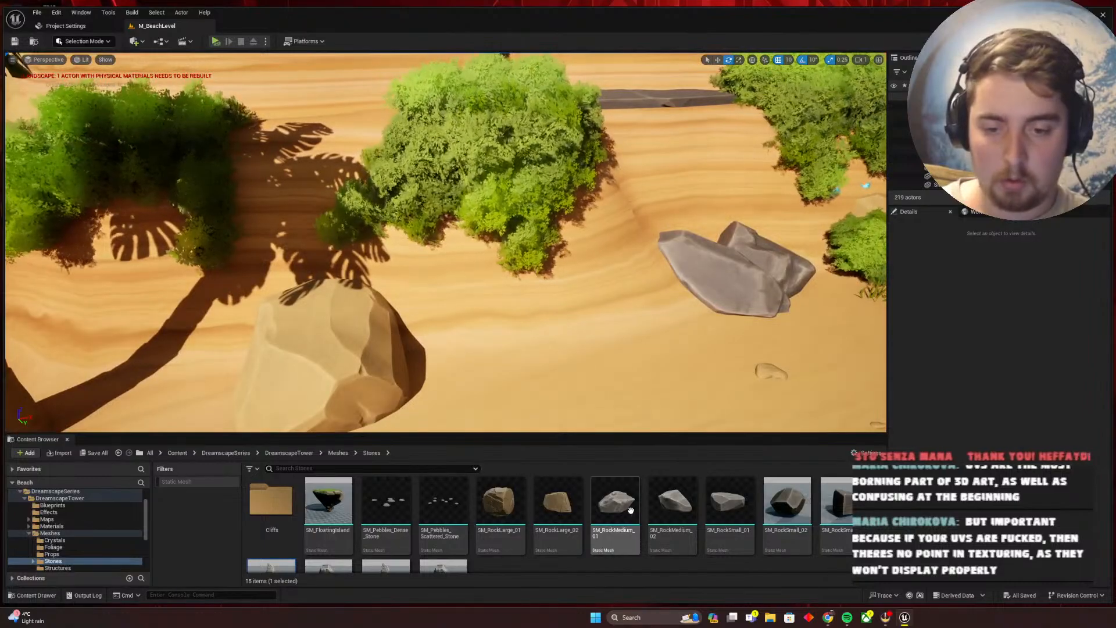
{"action": "right_click_drag", "start_coordinate": [573, 337], "coordinate": [550, 317]}
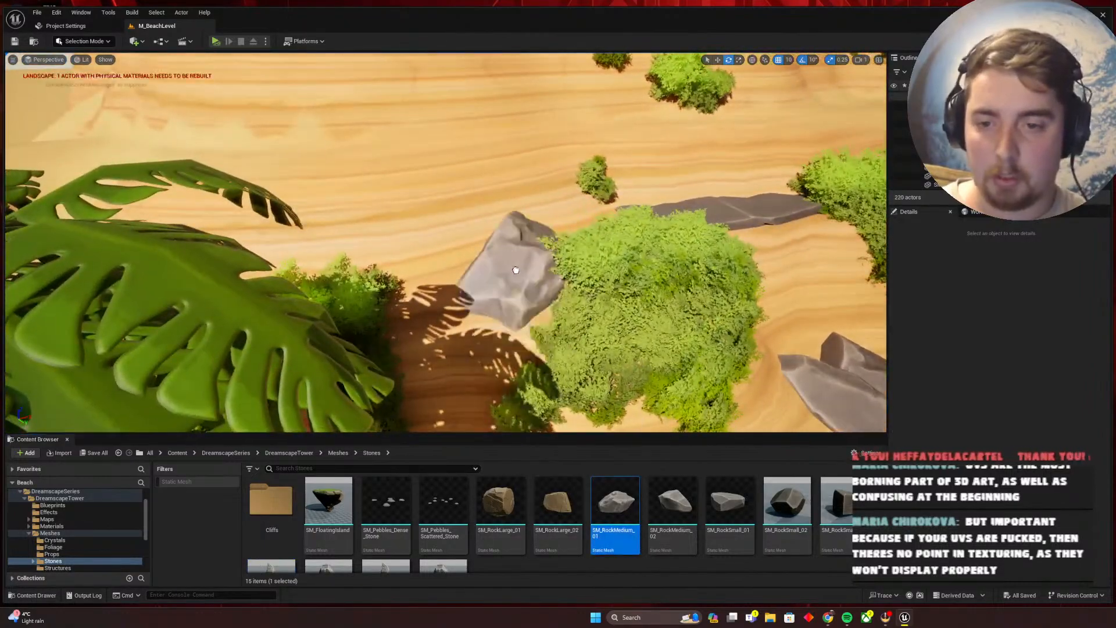
{"action": "left_click_drag", "start_coordinate": [516, 269], "coordinate": [506, 268]}
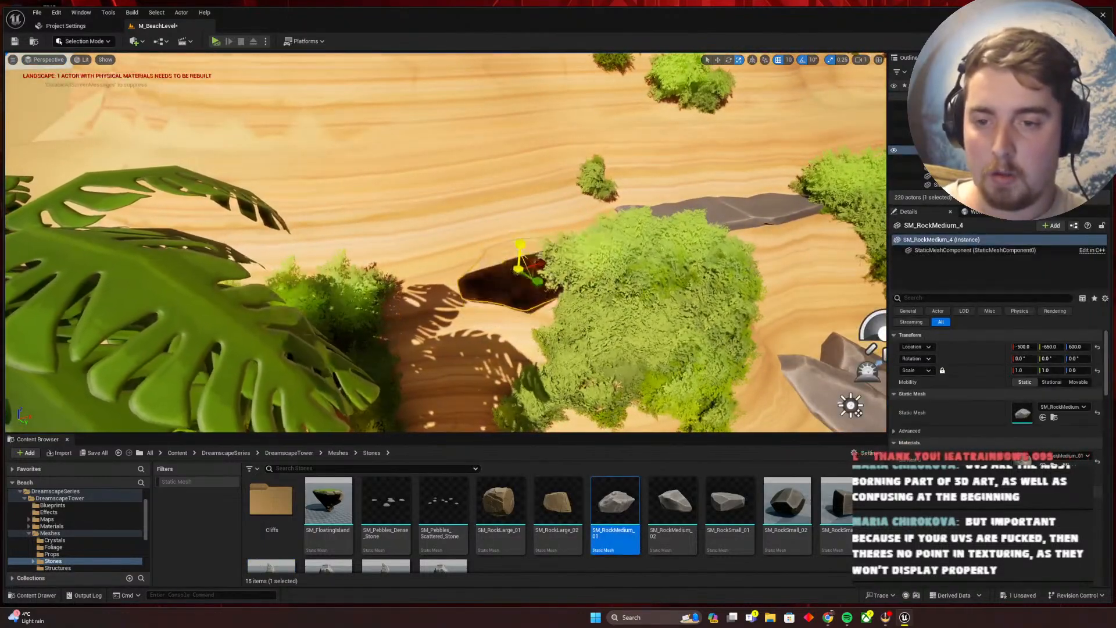
{"action": "mouse_move", "coordinate": [520, 244]}
{"action": "right_mouse_down"}
{"action": "mouse_move", "coordinate": [552, 238]}
{"action": "mouse_move", "coordinate": [529, 256]}
{"action": "right_mouse_up"}
{"action": "key", "text": "w"}
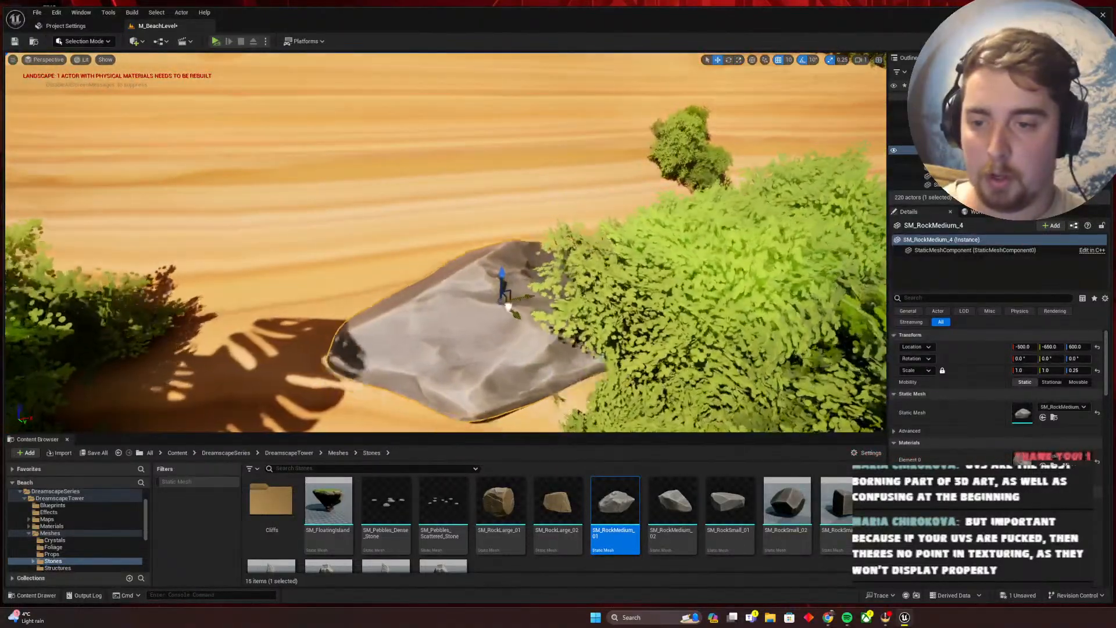
{"action": "left_click_drag", "start_coordinate": [512, 302], "coordinate": [265, 283]}
{"action": "right_click_drag", "start_coordinate": [273, 279], "coordinate": [297, 270]}
{"action": "key", "text": "e"}
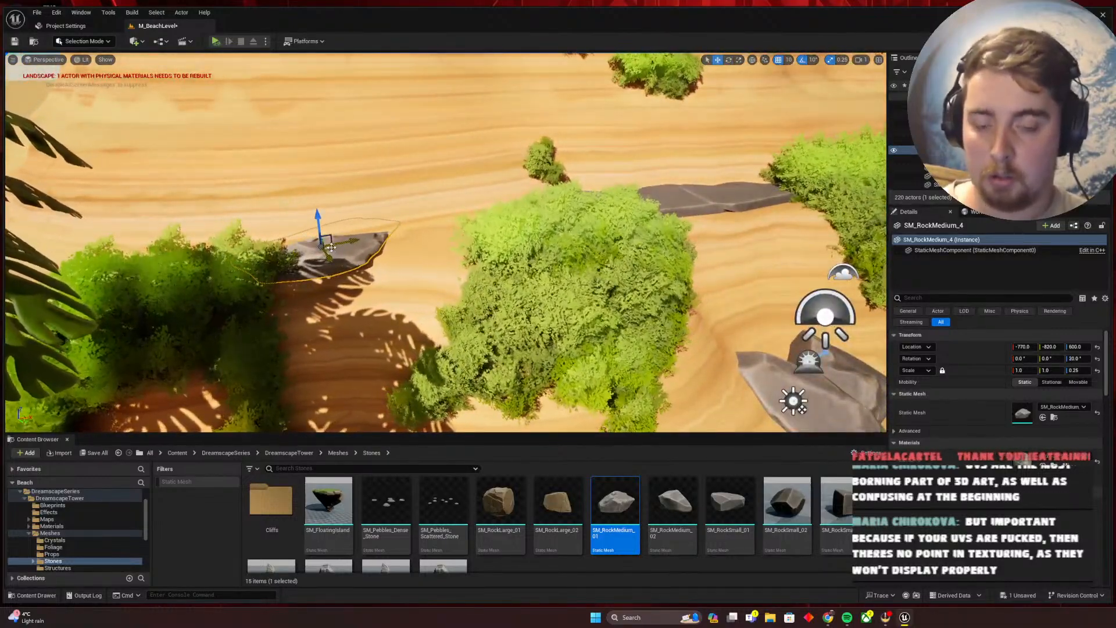
{"action": "key", "text": "Delete"}
Place two copies of the 6, 6, 1.5 flat rock on the cliff beyond the large bush, rotating one to -150°
{"action": "left_click", "coordinate": [663, 199]}
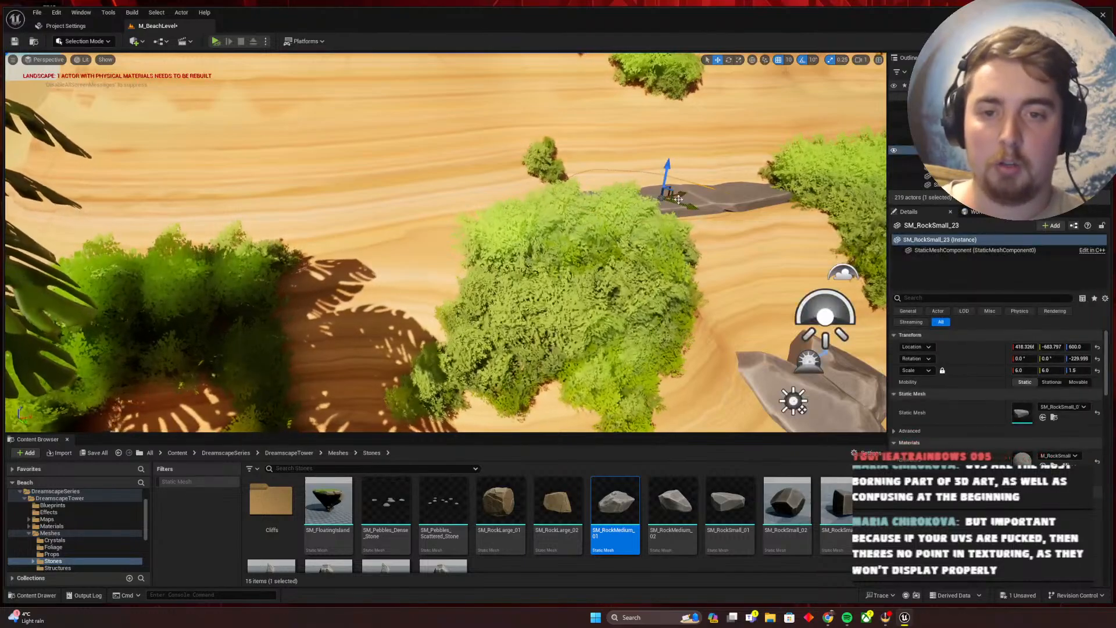
{"action": "left_click_drag", "start_coordinate": [374, 257], "coordinate": [464, 249]}
{"action": "key", "text": "e"}
{"action": "key", "text": "w"}
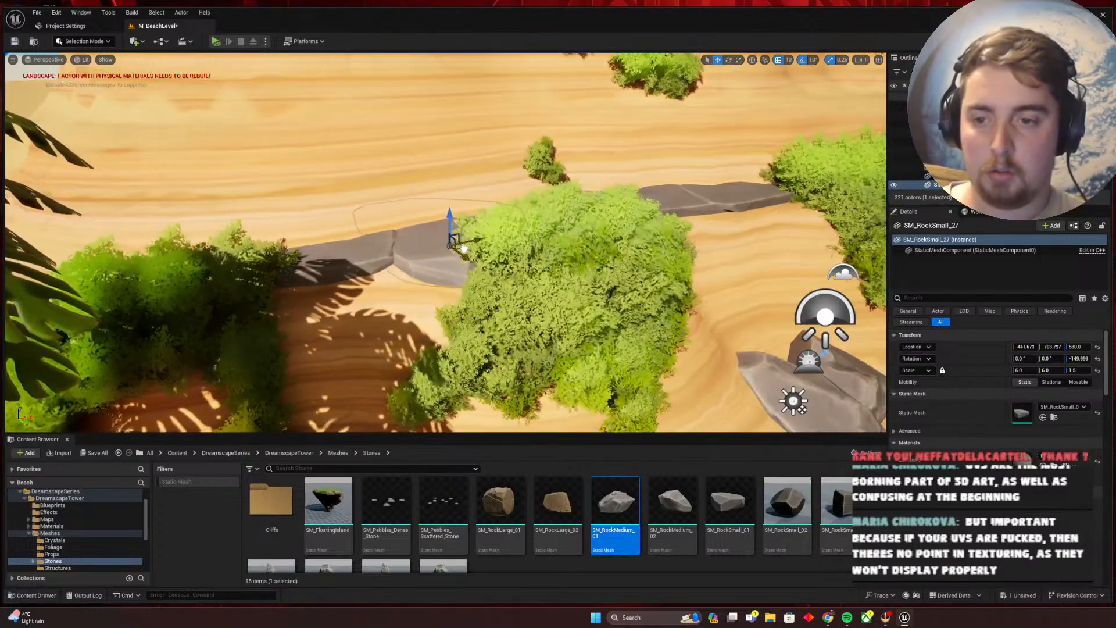
{"action": "key", "text": "Escape"}
Duplicate the 9, 9, 1.5 flat rock from the ledge onto the cliff face above the sandy boulders at the far end of the beach
{"action": "key", "text": "s"}
{"action": "right_click_drag", "start_coordinate": [464, 249], "coordinate": [540, 240]}
{"action": "key", "text": "w"}
{"action": "key", "text": "e"}
{"action": "left_click", "coordinate": [226, 310]}
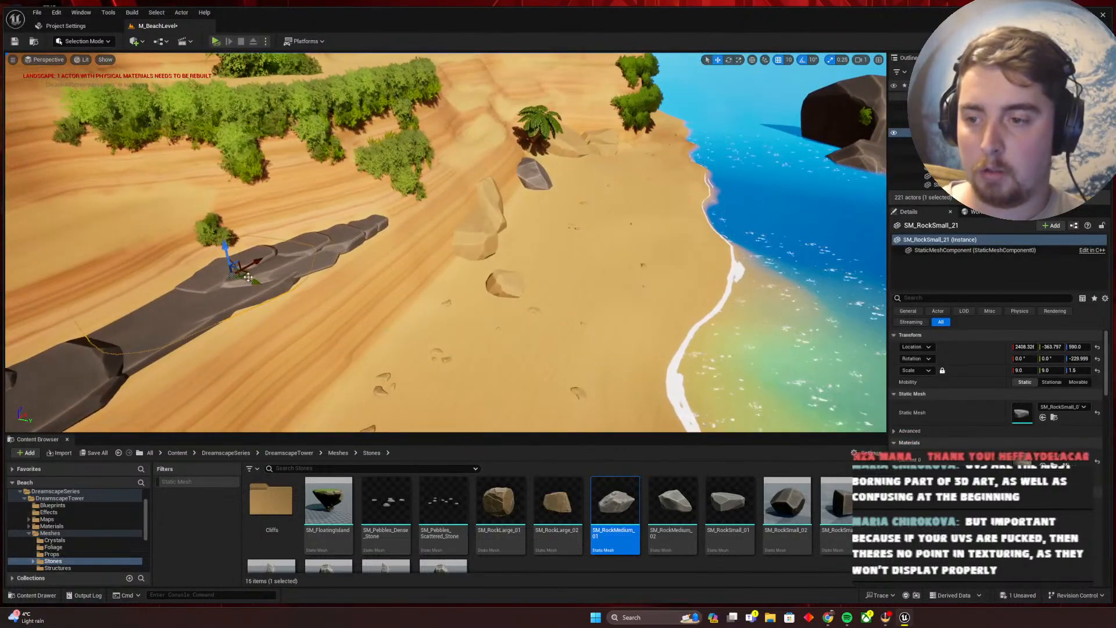
{"action": "left_click_drag", "start_coordinate": [249, 269], "coordinate": [602, 121], "text": "alt"}
{"action": "key", "text": "w"}
{"action": "right_click_drag", "start_coordinate": [602, 121], "coordinate": [629, 118]}
{"action": "left_click_drag", "start_coordinate": [487, 303], "coordinate": [522, 187]}
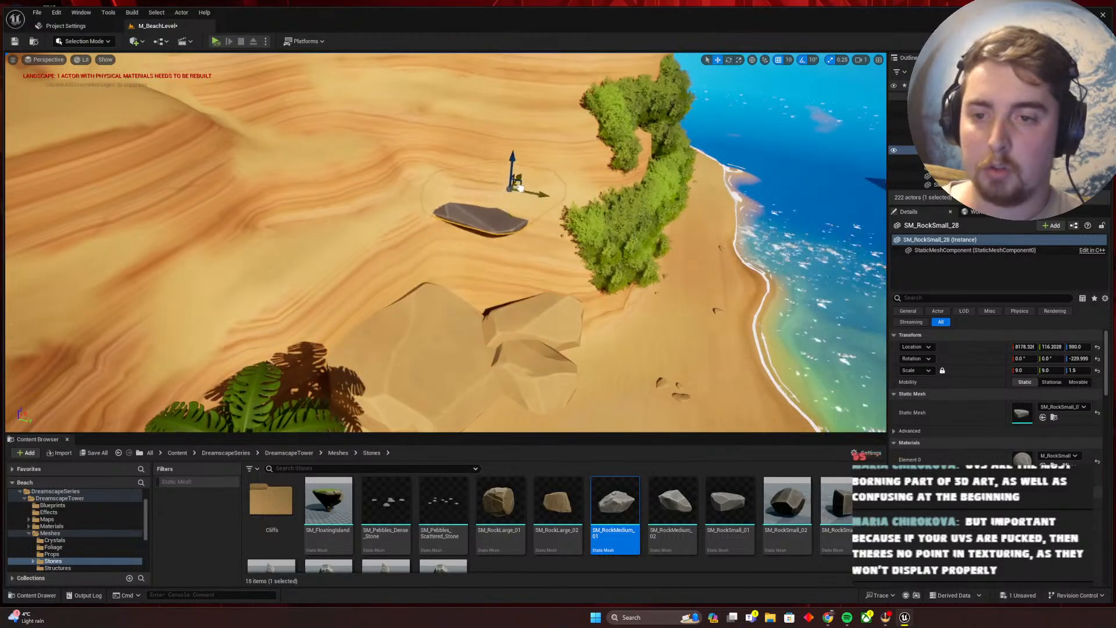
Place the SM_Cliff_08 mesh from the Cliffs folder beside the sandy boulders and inspect its material
{"action": "double_click", "coordinate": [271, 499]}
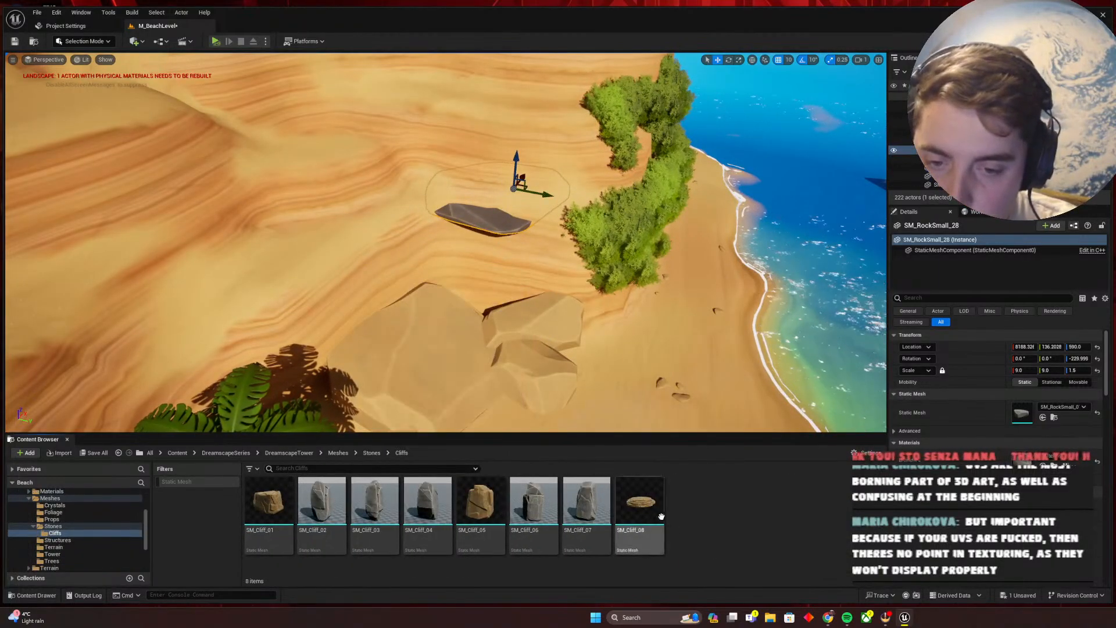
{"action": "left_click_drag", "start_coordinate": [640, 503], "coordinate": [636, 328]}
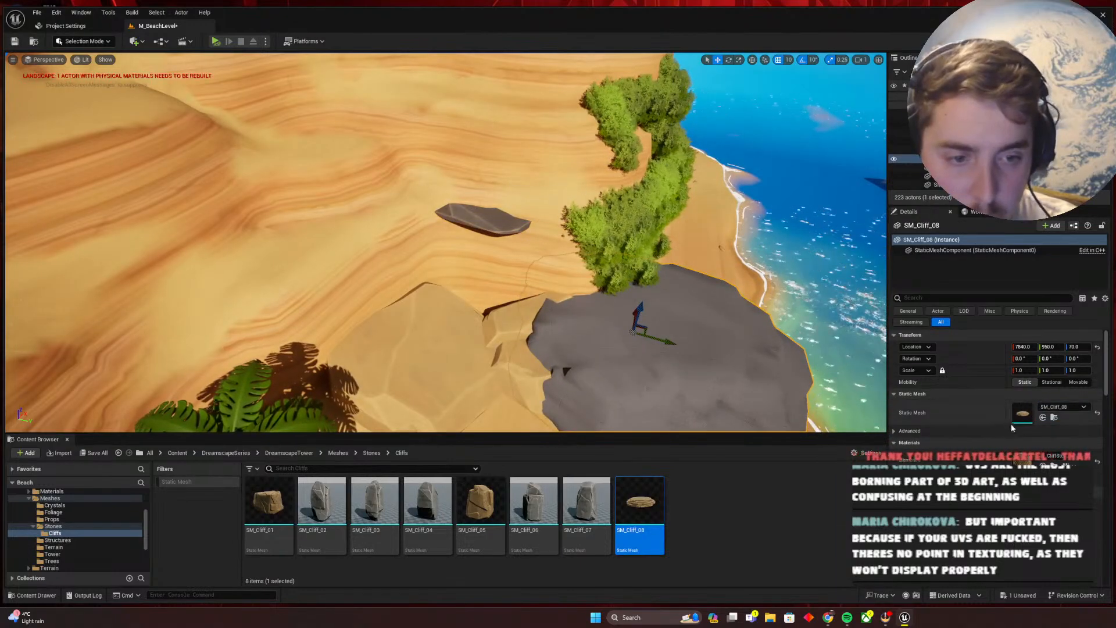
{"action": "double_click", "coordinate": [1022, 459]}
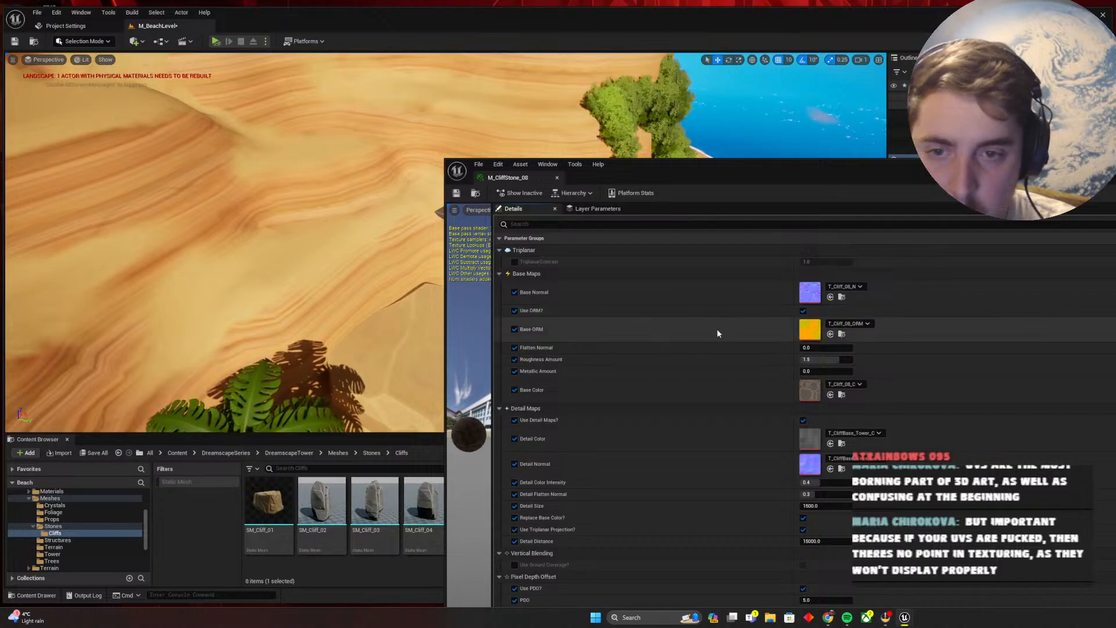
{"action": "scroll", "coordinate": [716, 329], "scroll_direction": "down", "scroll_amount": 3}
{"action": "scroll", "coordinate": [714, 338], "scroll_direction": "up", "scroll_amount": 3}
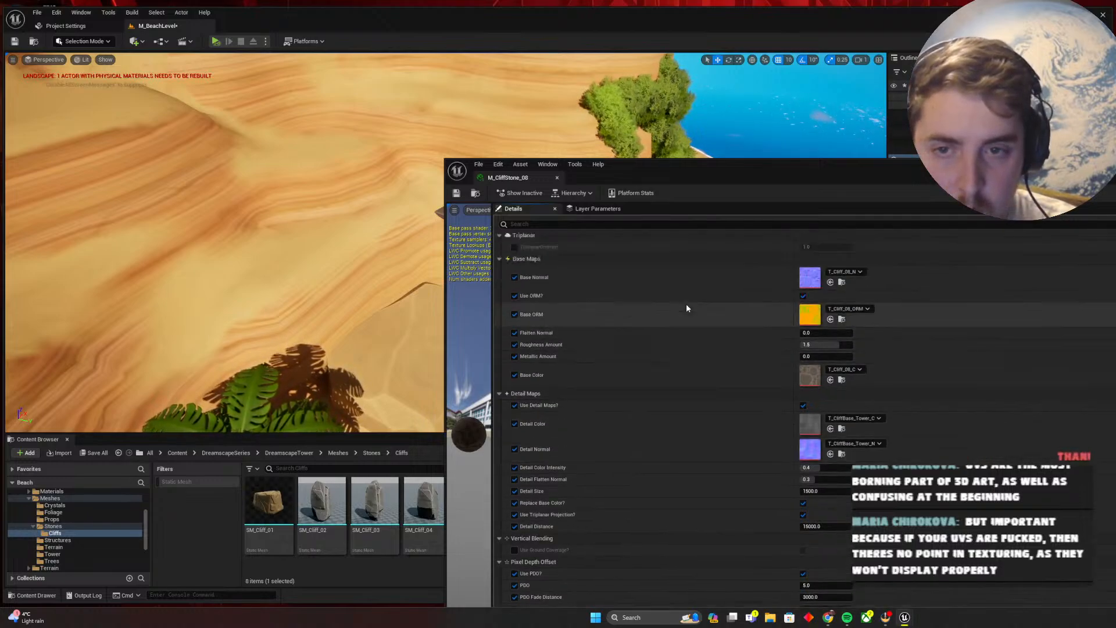
{"action": "left_click", "coordinate": [557, 177]}
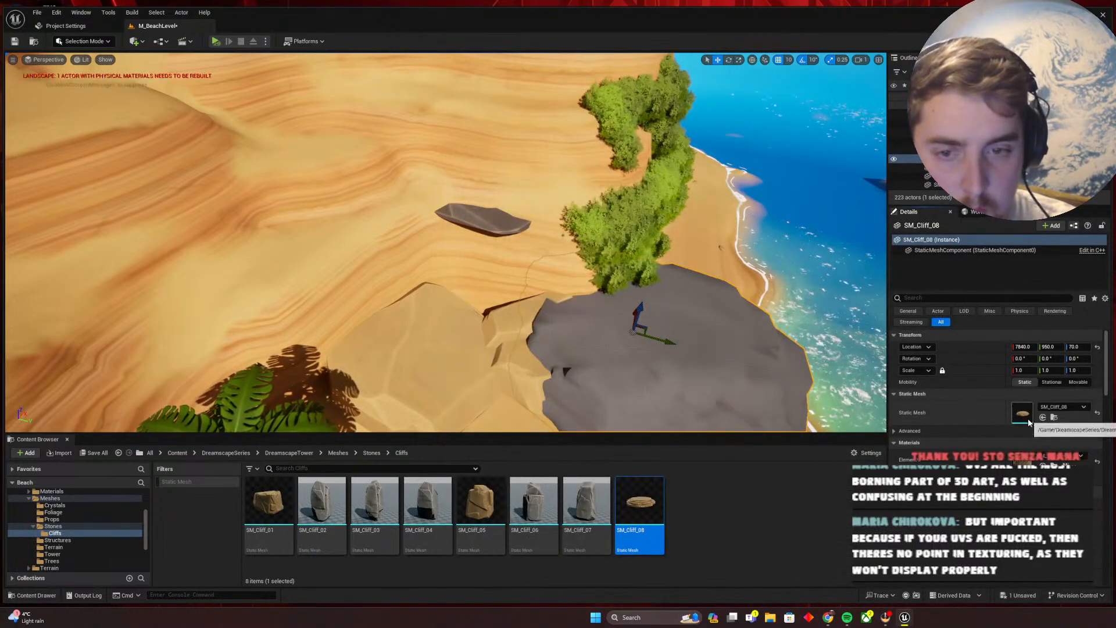
Enable Nanite support on the SM_Cliff_08 mesh, apply the change, and save it
{"action": "double_click", "coordinate": [1026, 417]}
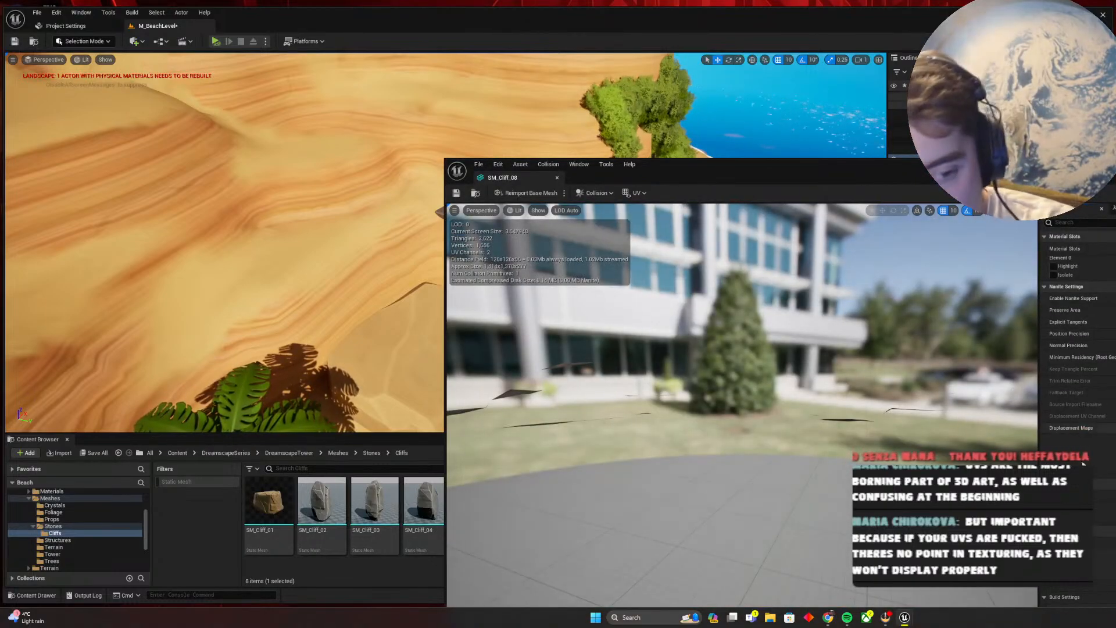
{"action": "scroll", "coordinate": [847, 421], "scroll_direction": "down", "scroll_amount": 5}
{"action": "scroll", "coordinate": [889, 424], "scroll_direction": "down", "scroll_amount": 2}
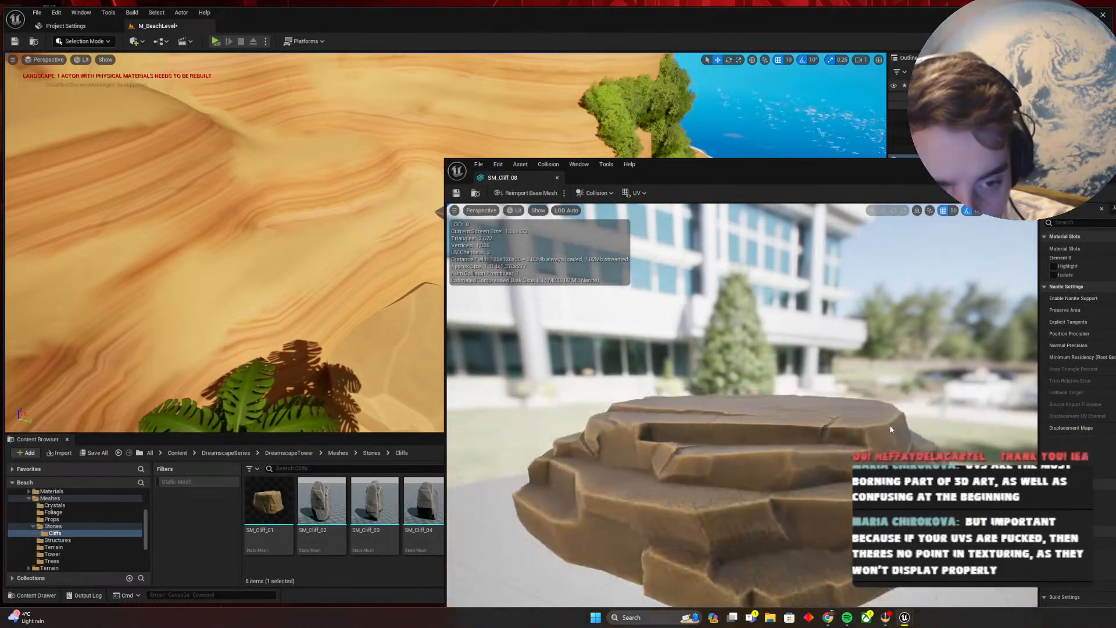
{"action": "left_click", "coordinate": [1103, 466]}
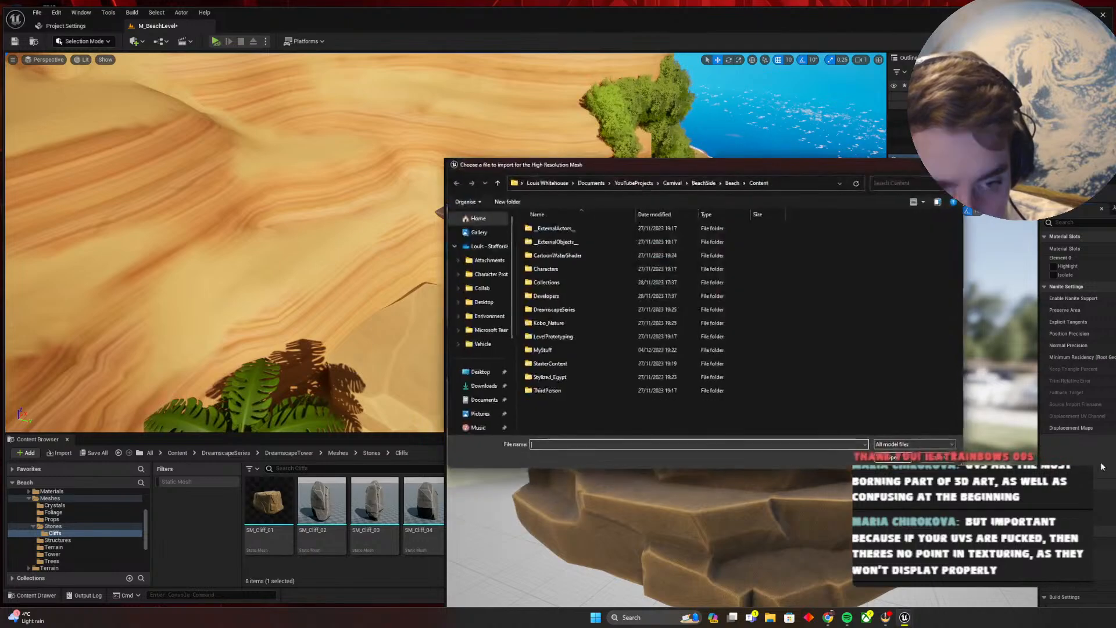
{"action": "key", "text": "Escape"}
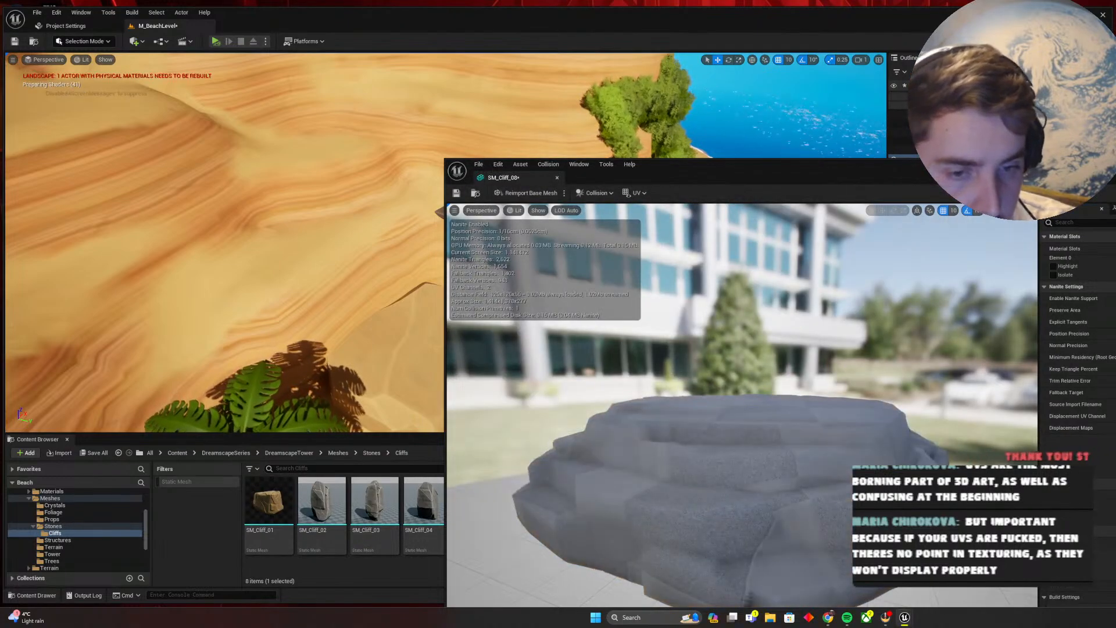
{"action": "scroll", "coordinate": [1078, 348], "scroll_direction": "down", "scroll_amount": 1}
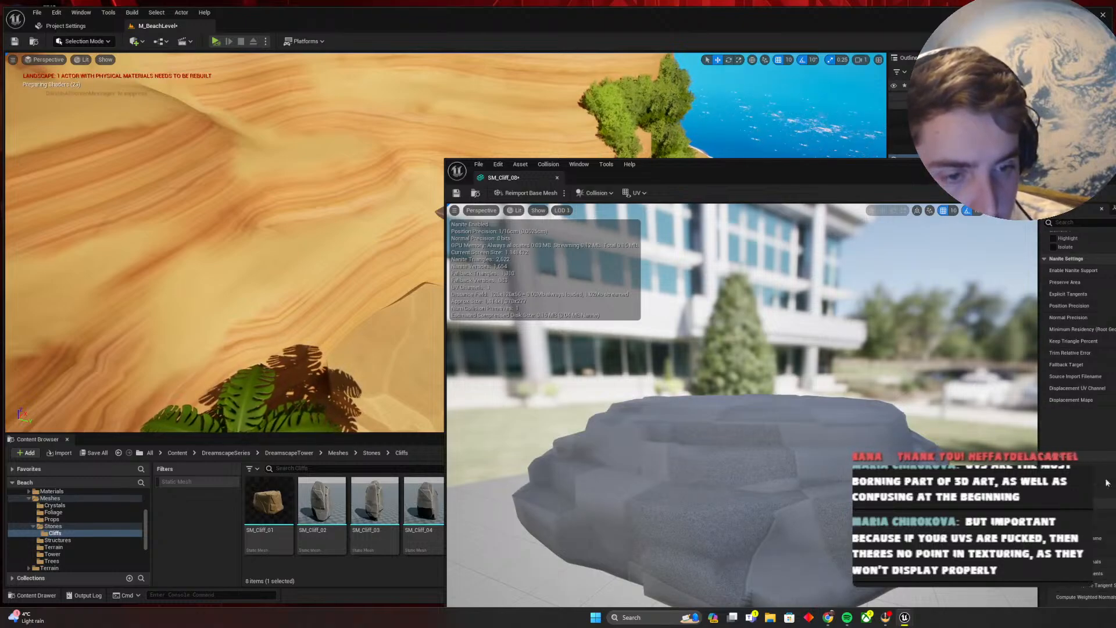
{"action": "left_click", "coordinate": [457, 193]}
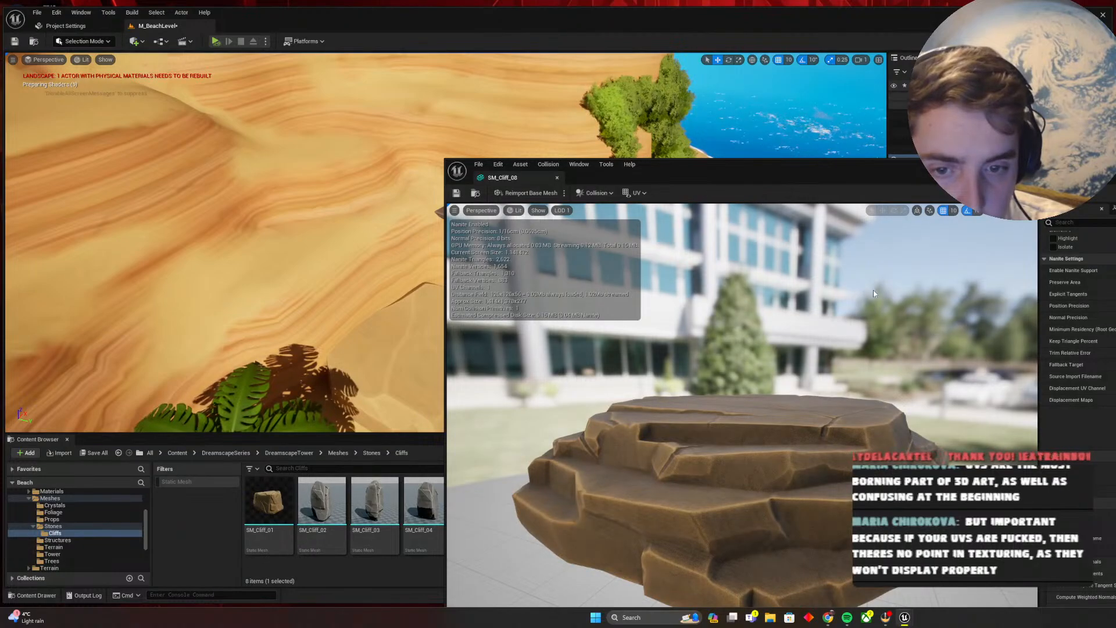
{"action": "right_click_drag", "start_coordinate": [439, 204], "coordinate": [480, 259]}
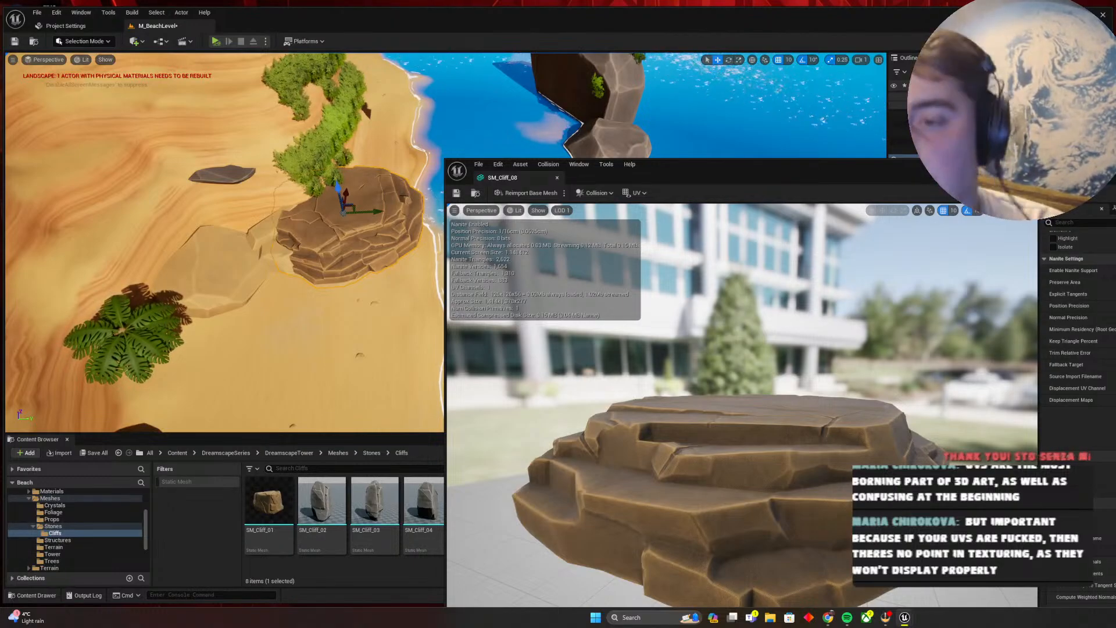
{"action": "left_click", "coordinate": [557, 178]}
{"action": "right_click_drag", "start_coordinate": [610, 195], "coordinate": [552, 169]}
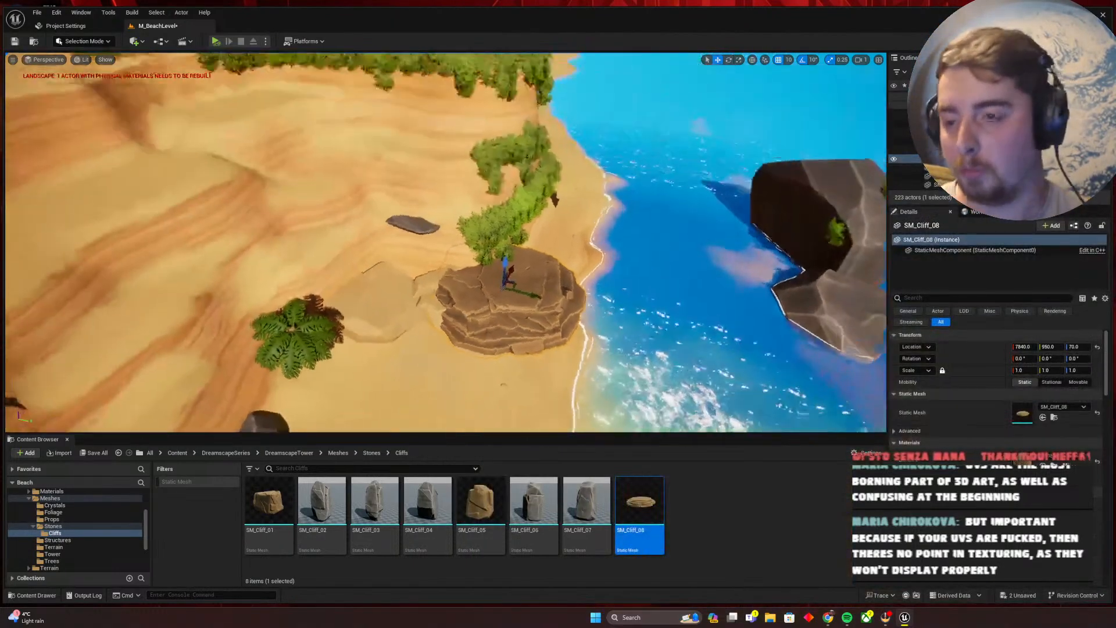
{"action": "key", "text": "ctrl+s"}
Undo the cliff mesh placement, the flat rock copies on both cliff sections, and the medium rock trial
{"action": "key", "text": "ctrl+z"}
{"action": "key", "text": "ctrl+z"}
{"action": "key", "text": "ctrl+z"}
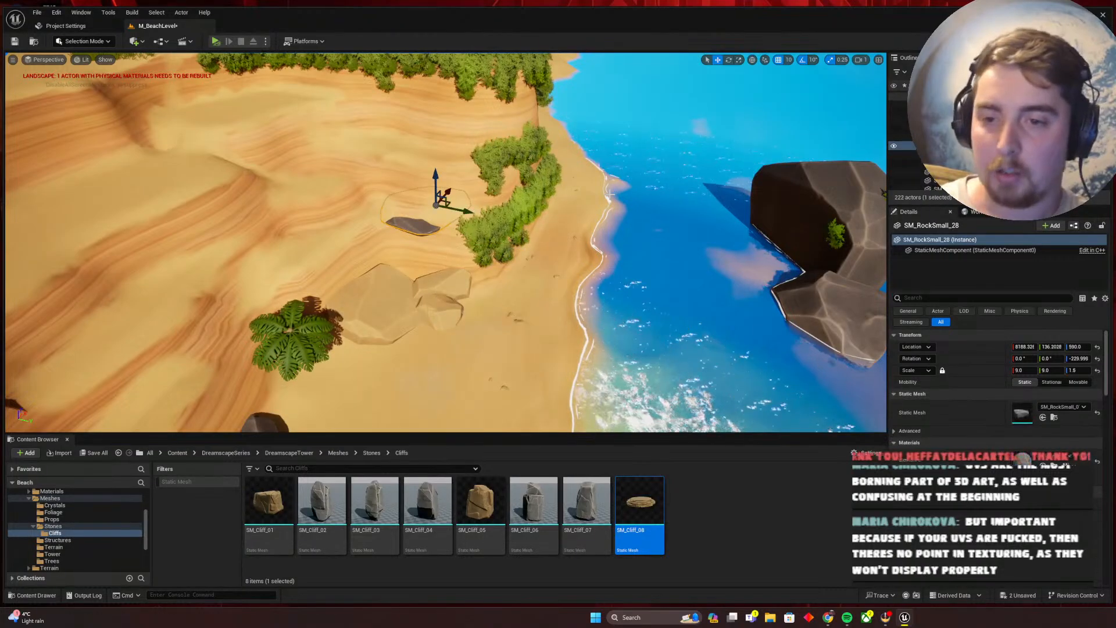
{"action": "key", "text": "ctrl+z"}
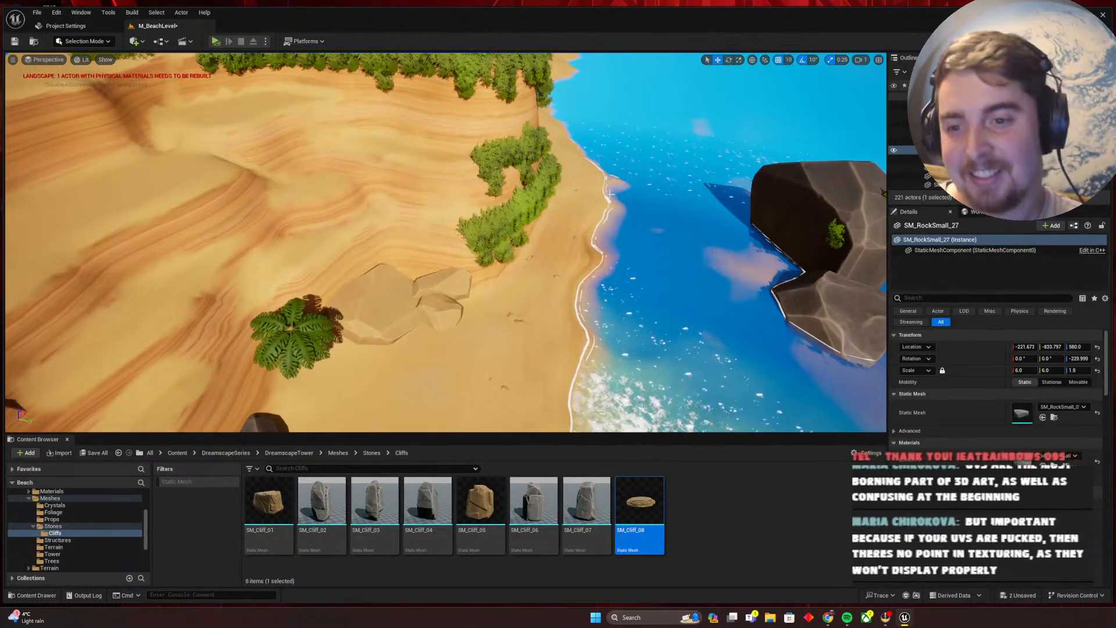
{"action": "key", "text": "ctrl+z"}
{"action": "right_click_drag", "start_coordinate": [609, 194], "coordinate": [667, 234]}
{"action": "key", "text": "ctrl+z"}
{"action": "key", "text": "ctrl+z"}
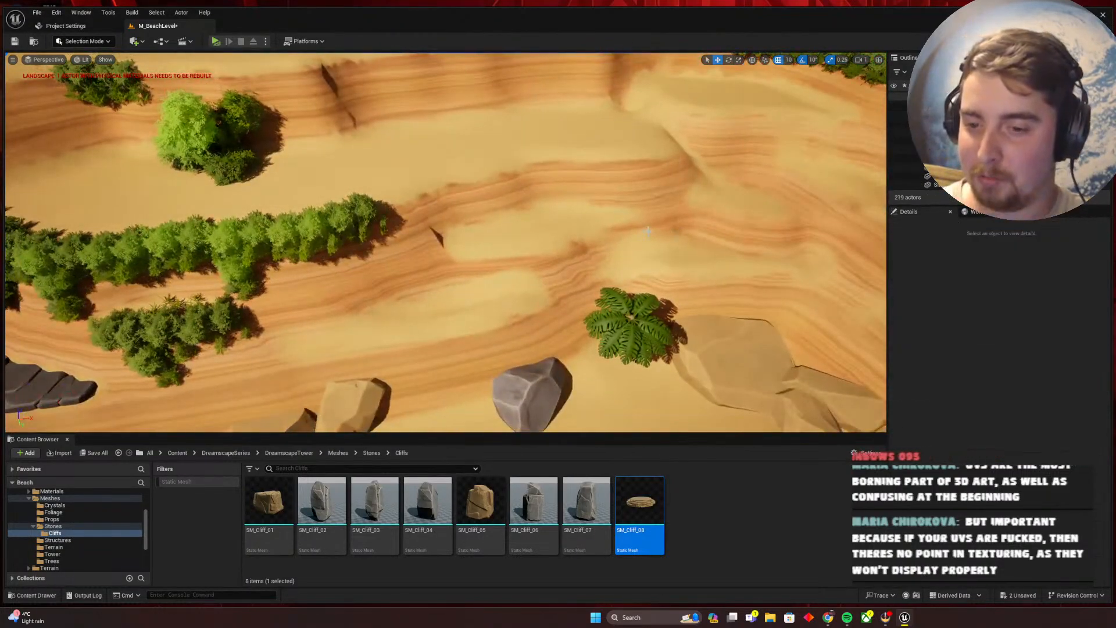
Undo the flat small-rock copies and their scaling along the cliff ledge, back to before the ledge was built
{"action": "key", "text": "ctrl+z"}
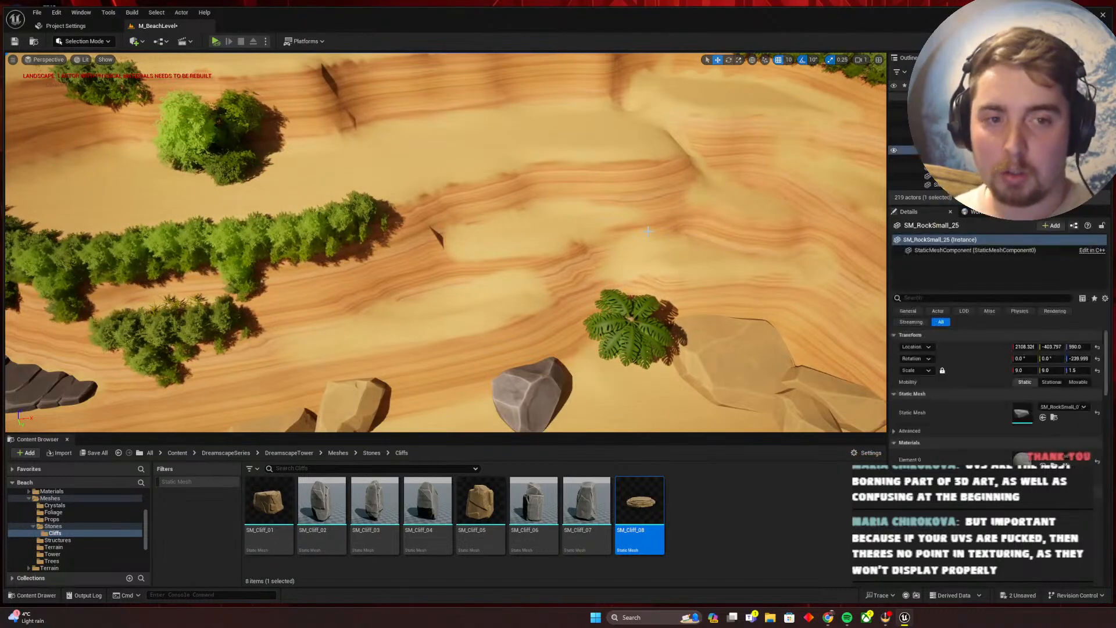
{"action": "key", "text": "ctrl+z"}
{"action": "key", "text": "ctrl+z"}
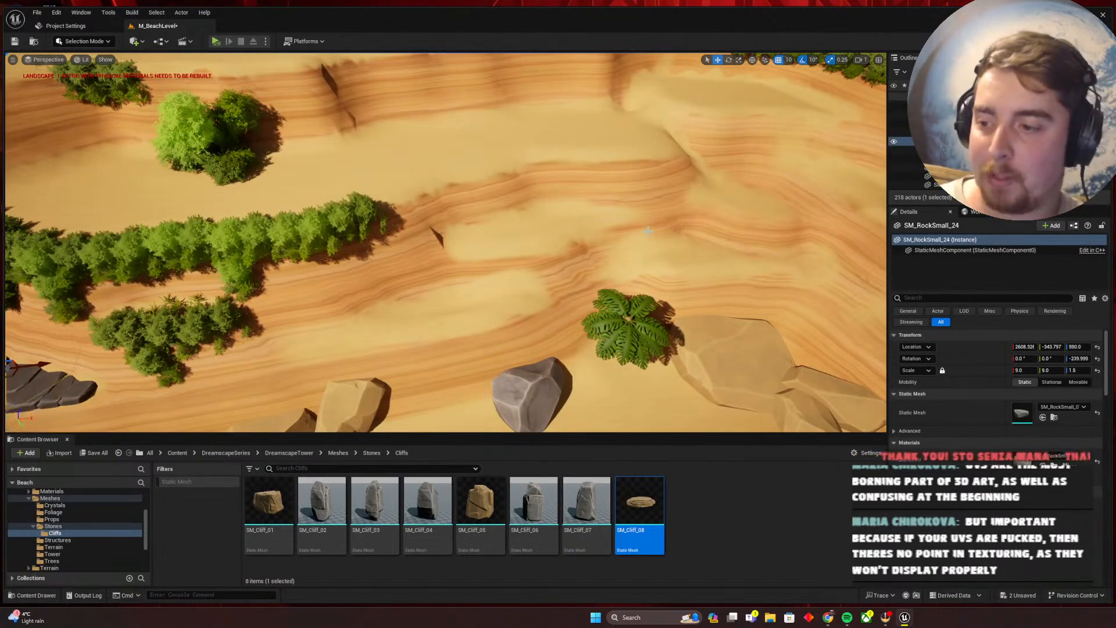
{"action": "key", "text": "ctrl+z"}
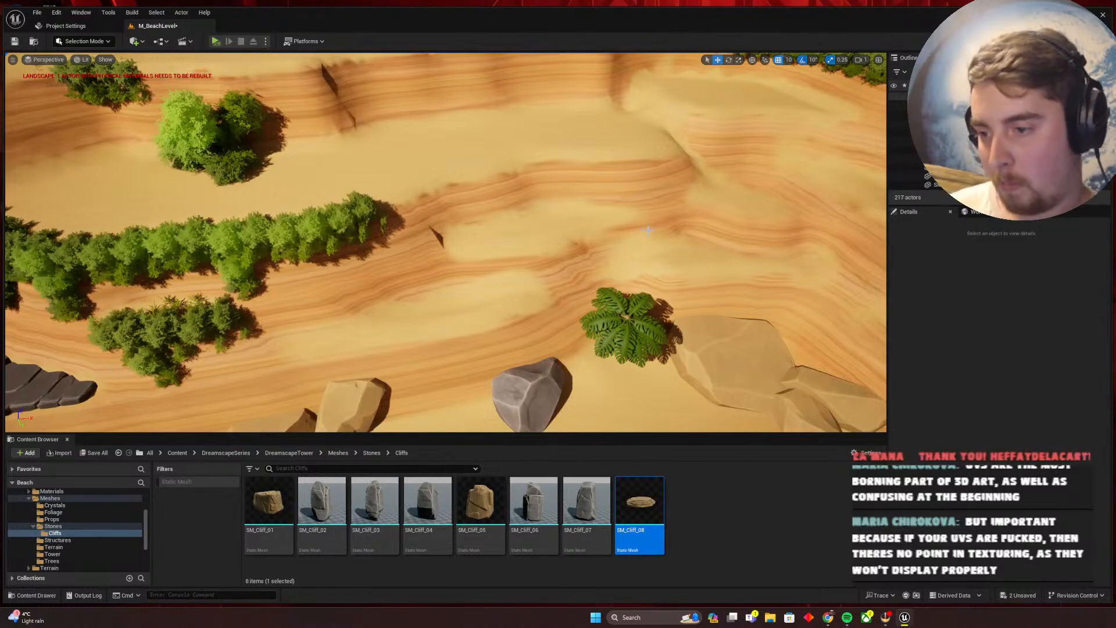
{"action": "key", "text": "ctrl+z"}
{"action": "key", "text": "ctrl+z"}
{"action": "key", "text": "ctrl+z"}
{"action": "key", "text": "ctrl+z"}
{"action": "key", "text": "ctrl+z"}
{"action": "key", "text": "ctrl+z"}
{"action": "key", "text": "ctrl+z"}
{"action": "key", "text": "ctrl+z"}
{"action": "key", "text": "ctrl+z"}
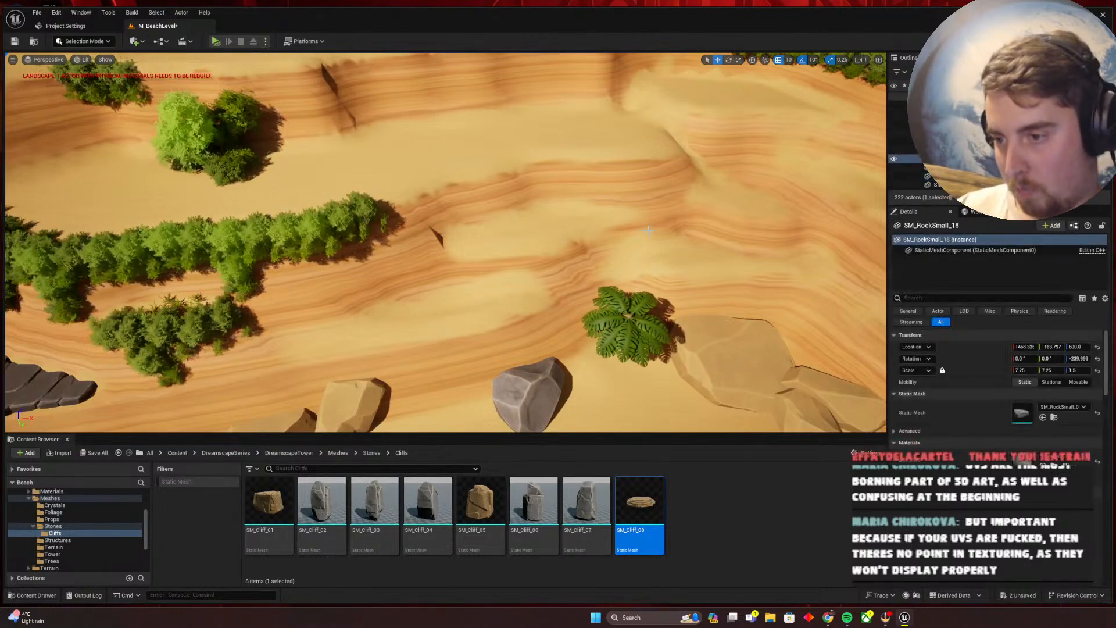
{"action": "key", "text": "ctrl+z"}
{"action": "key", "text": "ctrl+z"}
{"action": "key", "text": "ctrl+z"}
{"action": "key", "text": "ctrl+z"}
{"action": "key", "text": "ctrl+z"}
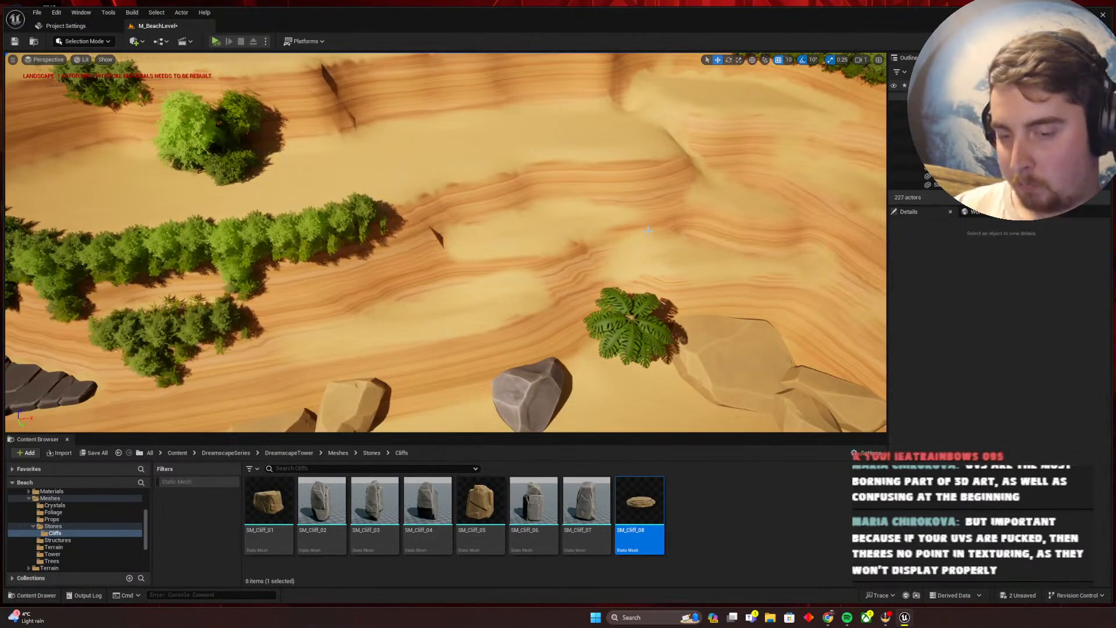
{"action": "key", "text": "ctrl+z"}
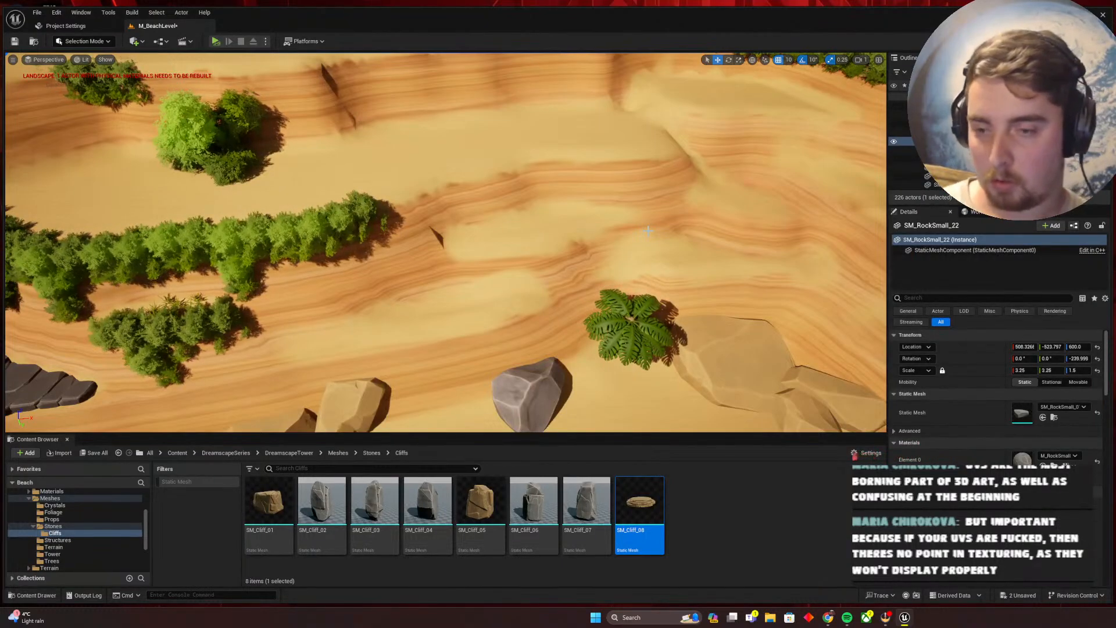
{"action": "key", "text": "ctrl+z"}
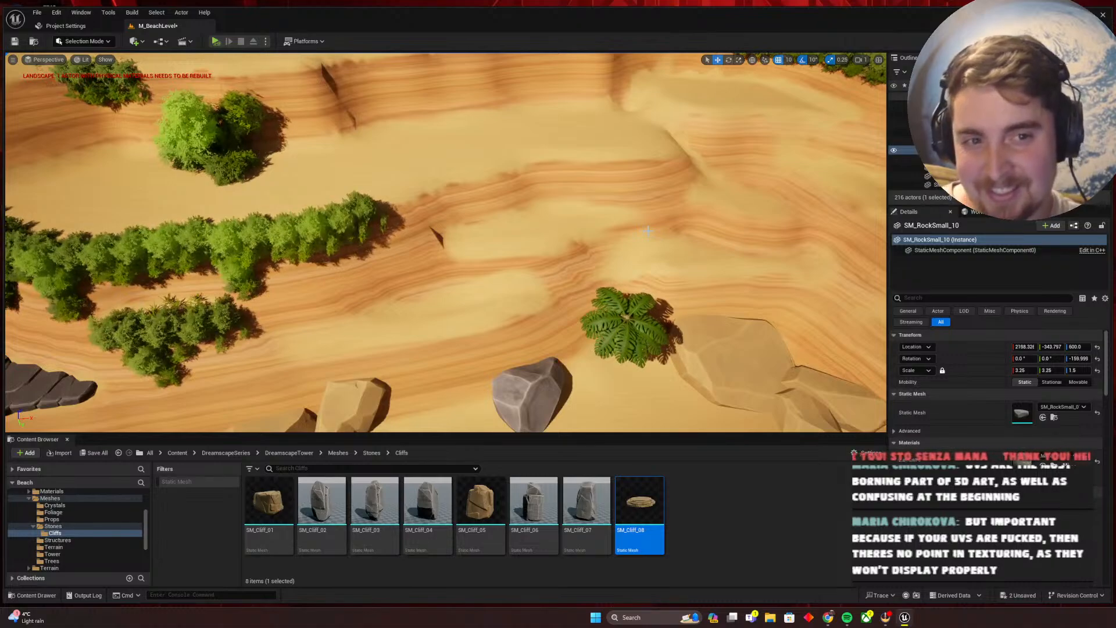
{"action": "key", "text": "ctrl+z"}
{"action": "key", "text": "ctrl+z"}
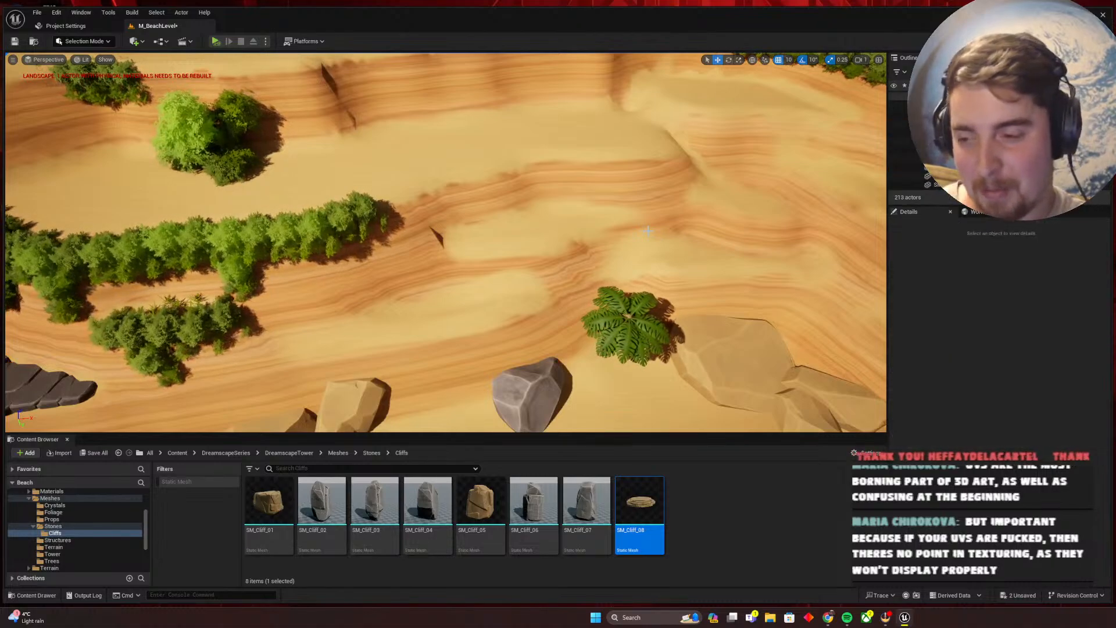
{"action": "key", "text": "ctrl+z"}
{"action": "key", "text": "ctrl+z"}
{"action": "key", "text": "ctrl+z"}
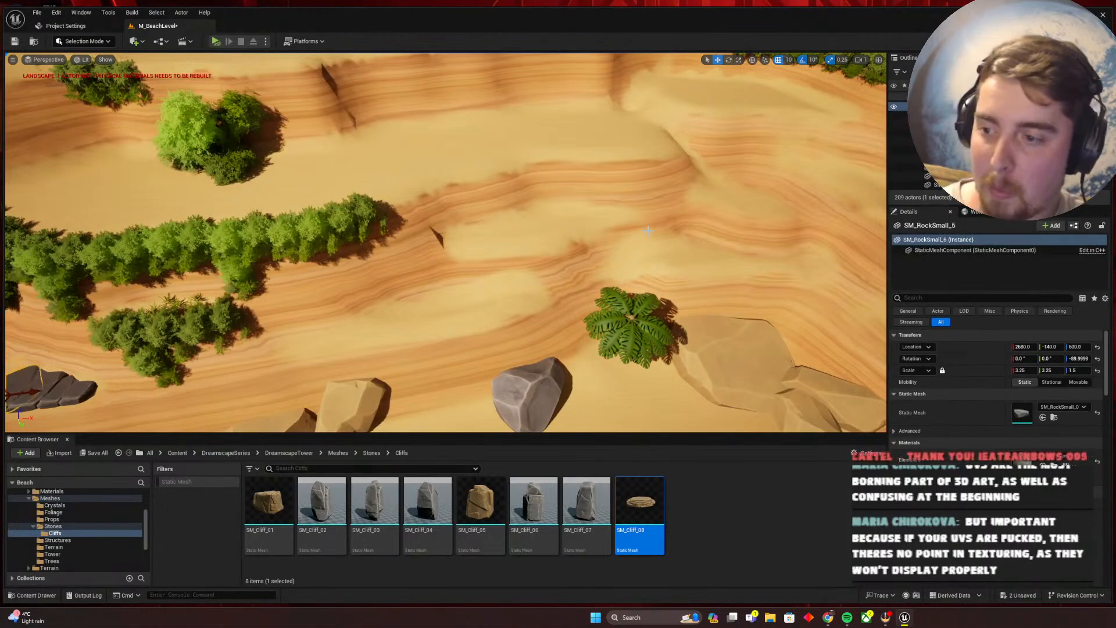
{"action": "key", "text": "ctrl+z"}
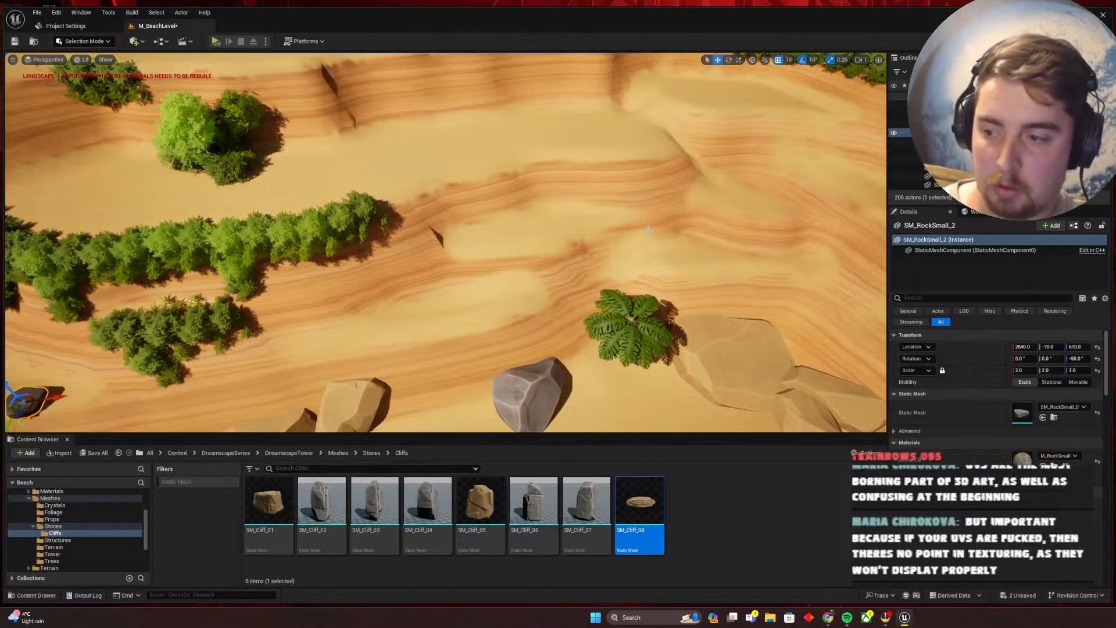
{"action": "key", "text": "ctrl+z"}
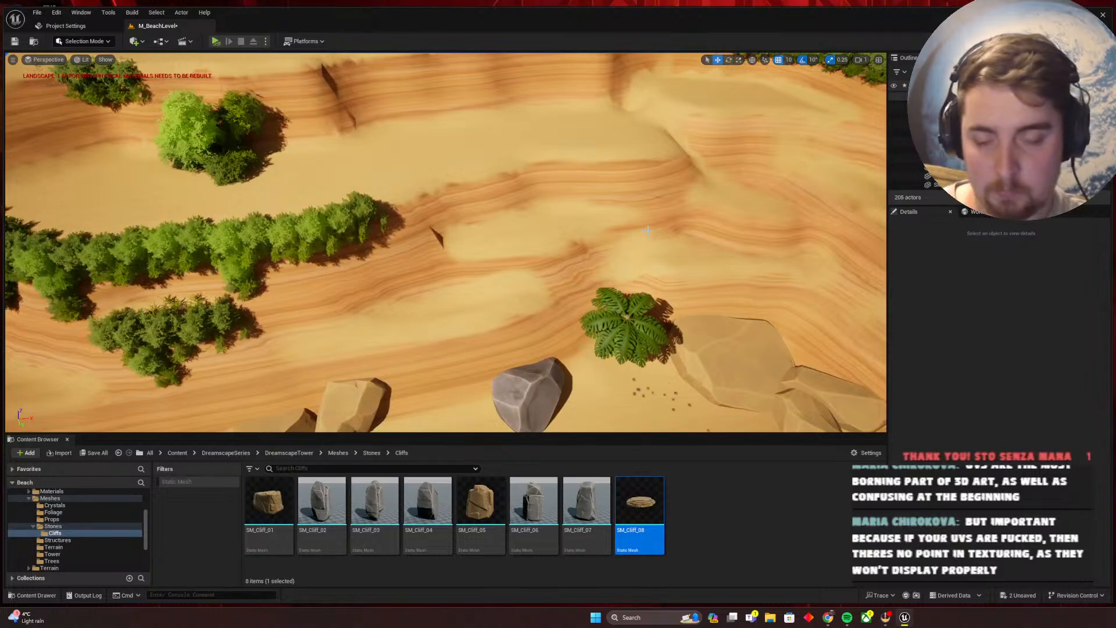
Undo the medium, small and large rock placements and adjustments around the beach boulders
{"action": "key", "text": "ctrl+z"}
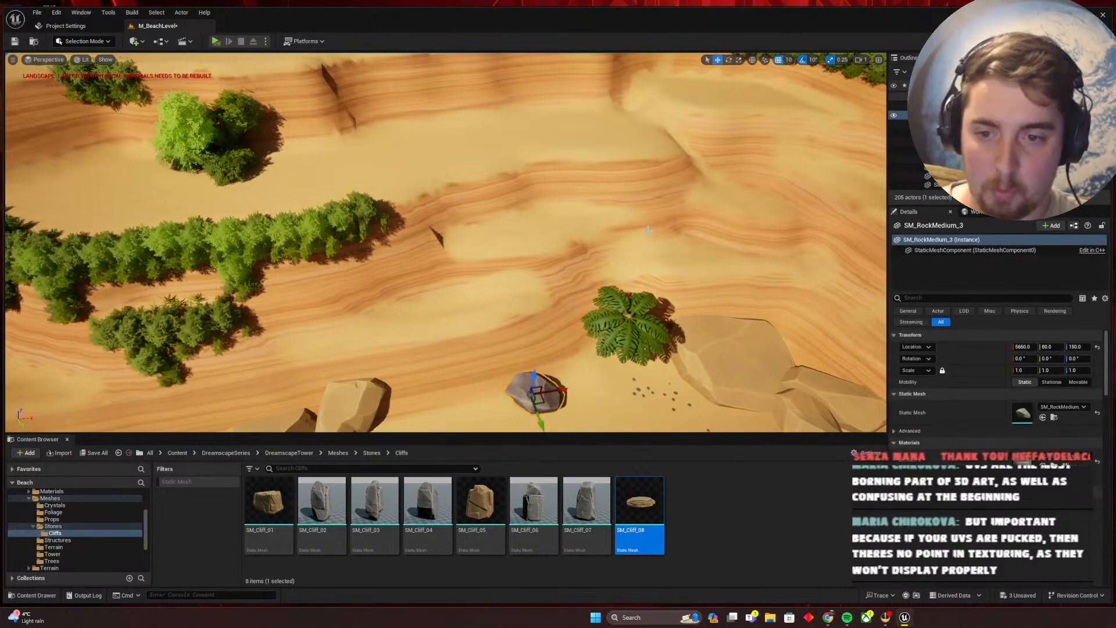
{"action": "key", "text": "ctrl+z"}
{"action": "key", "text": "ctrl+y"}
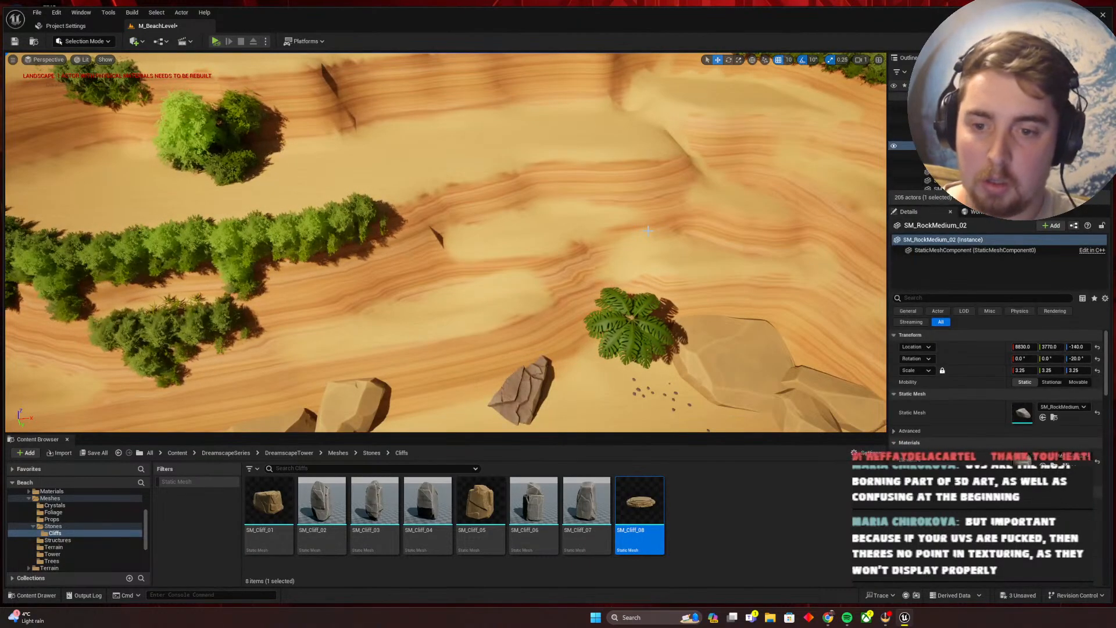
{"action": "key", "text": "ctrl+z"}
{"action": "key", "text": "ctrl+z"}
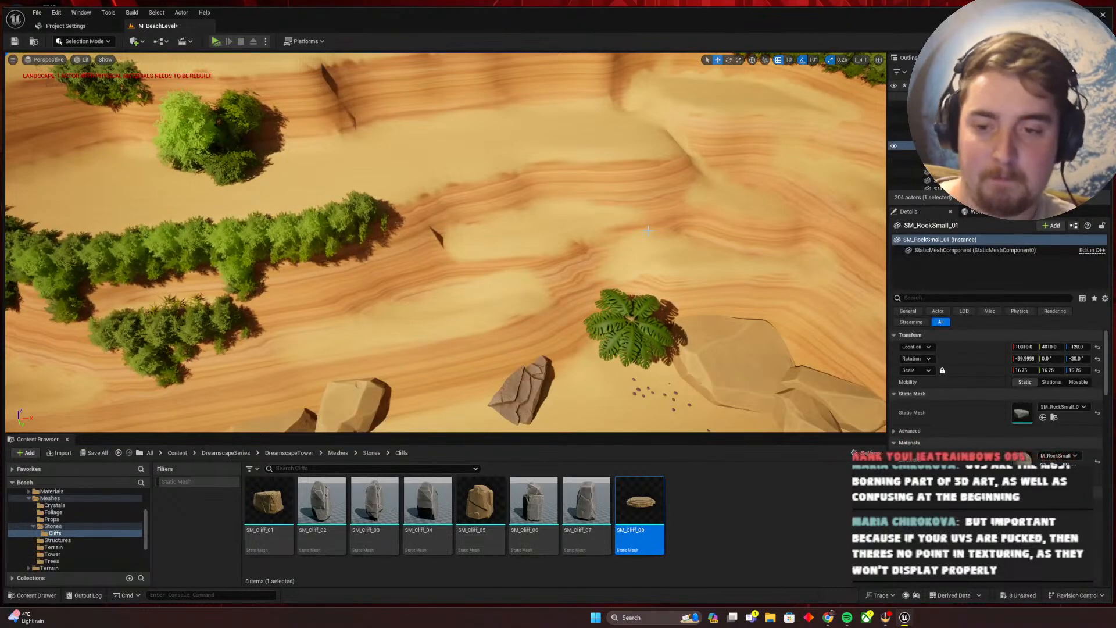
{"action": "key", "text": "ctrl+z"}
{"action": "key", "text": "ctrl+z"}
{"action": "key", "text": "ctrl+z"}
{"action": "key", "text": "ctrl+z"}
{"action": "key", "text": "ctrl+z"}
{"action": "key", "text": "ctrl+z"}
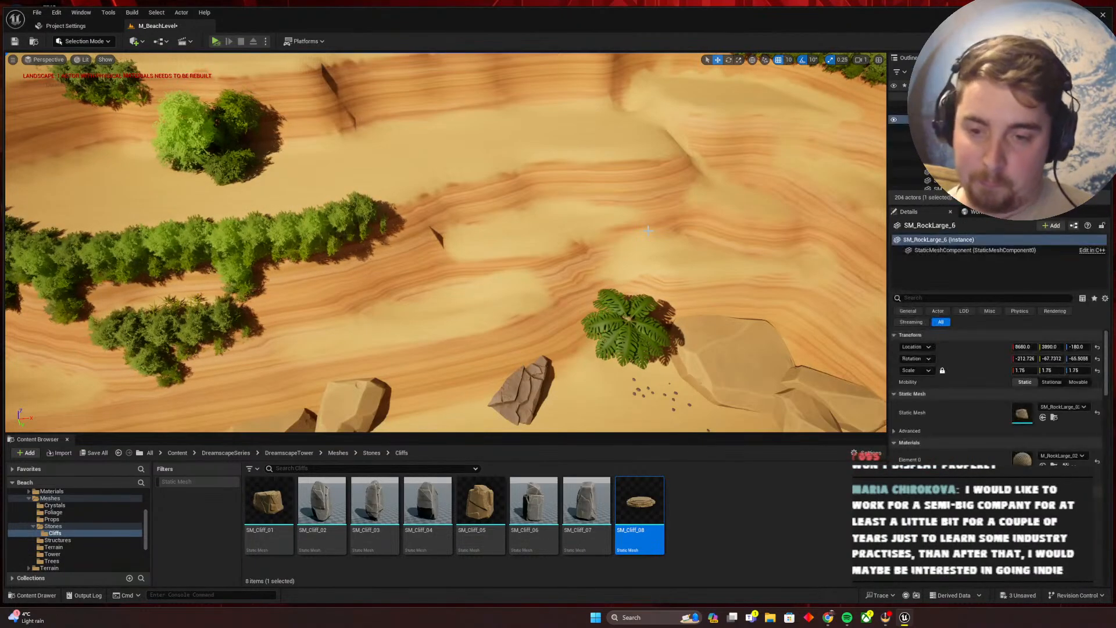
Undo further until the deleted brown cliff meshes are restored along the ledges and the cliff top
{"action": "key", "text": "ctrl+z"}
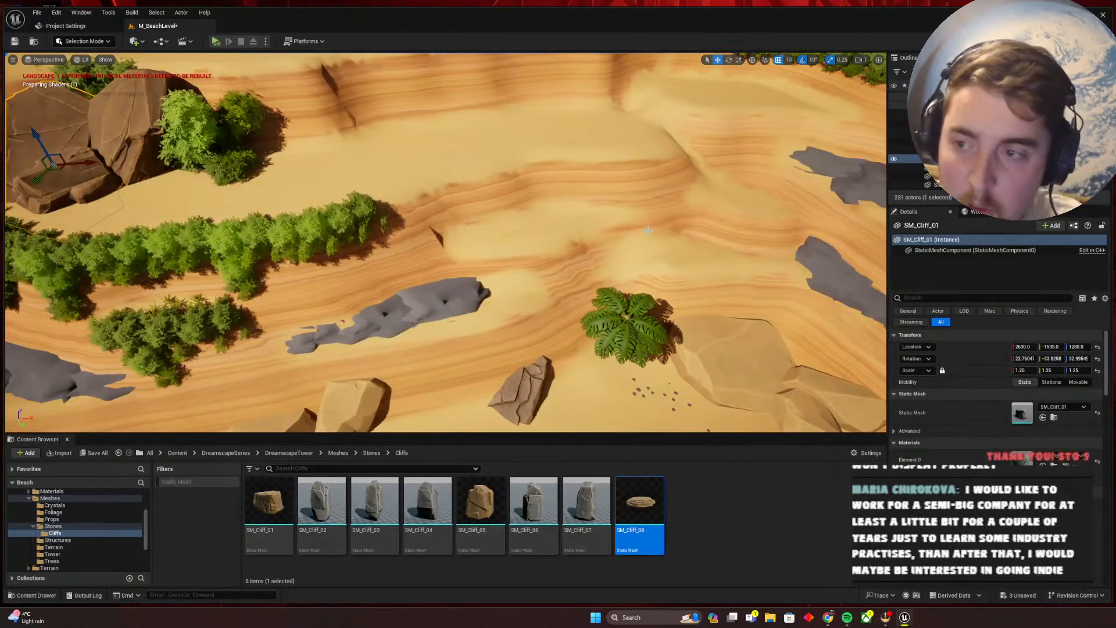
{"action": "right_click_drag", "start_coordinate": [630, 209], "coordinate": [630, 209]}
{"action": "key", "text": "ctrl+z"}
{"action": "key", "text": "ctrl+z"}
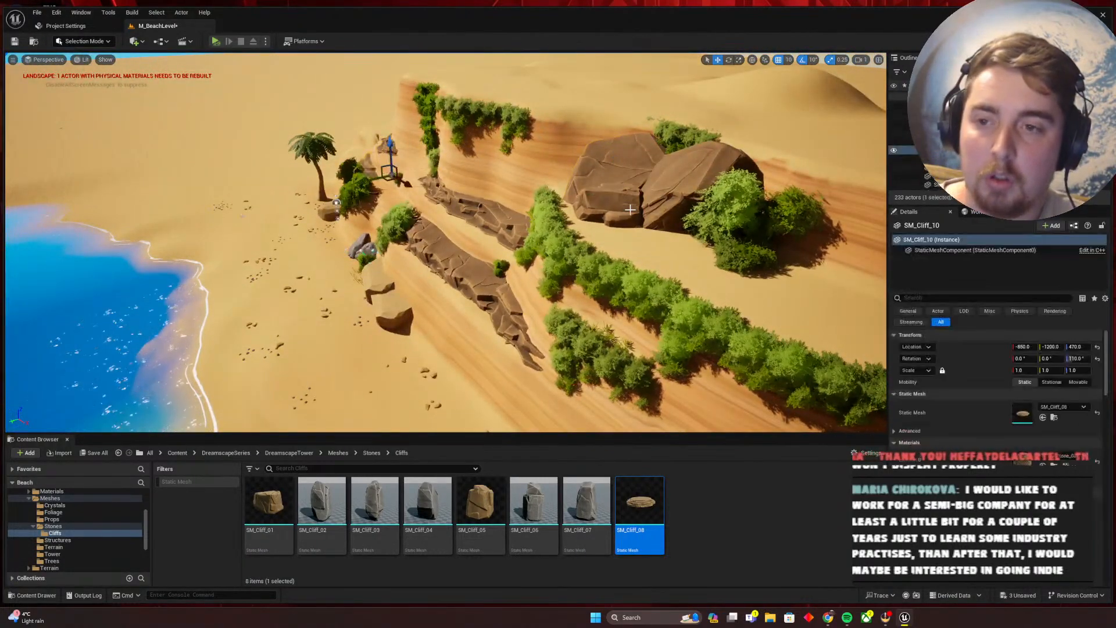
{"action": "key", "text": "ctrl+z"}
{"action": "key", "text": "ctrl+z"}
{"action": "key", "text": "ctrl+z"}
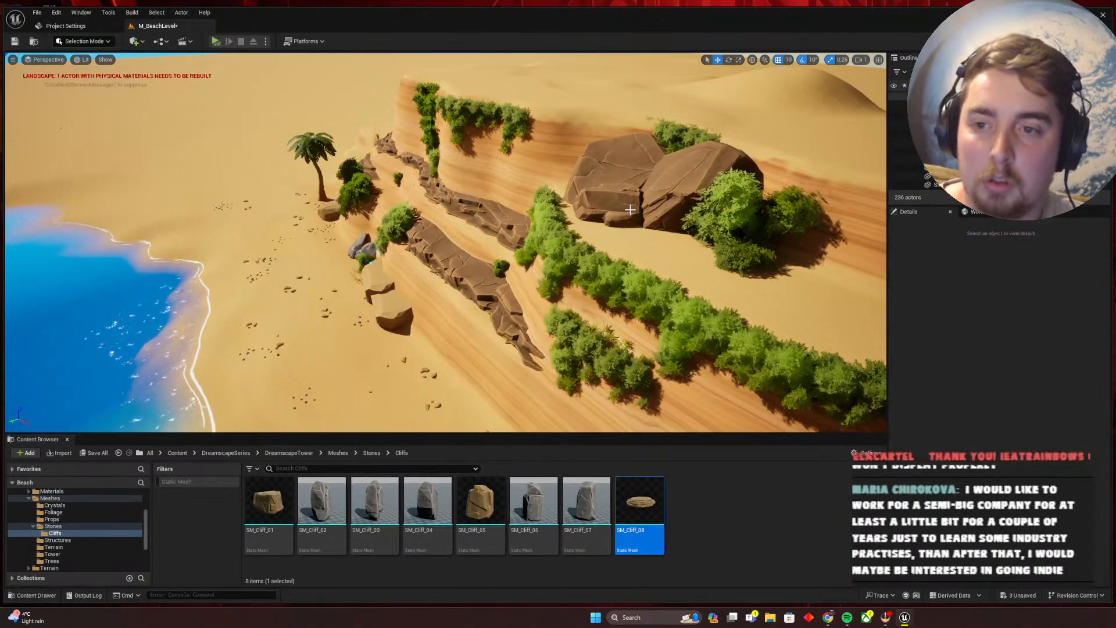
{"action": "key", "text": "ctrl+z"}
{"action": "key", "text": "ctrl+z"}
{"action": "key", "text": "ctrl+z"}
{"action": "key", "text": "ctrl+z"}
{"action": "key", "text": "ctrl+z"}
{"action": "key", "text": "ctrl+z"}
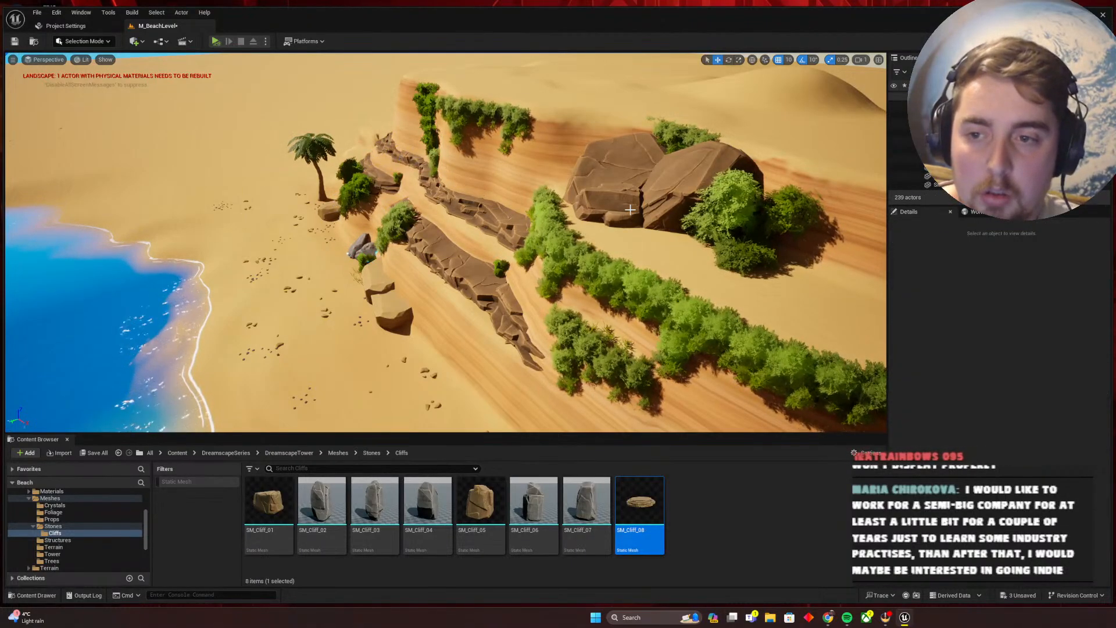
Check the restored cliff ledges from along the shoreline and save the beach level
{"action": "right_click_drag", "start_coordinate": [778, 200], "coordinate": [895, 192]}
{"action": "key", "text": "w"}
{"action": "right_click_drag", "start_coordinate": [565, 257], "coordinate": [552, 254]}
{"action": "key", "text": "s"}
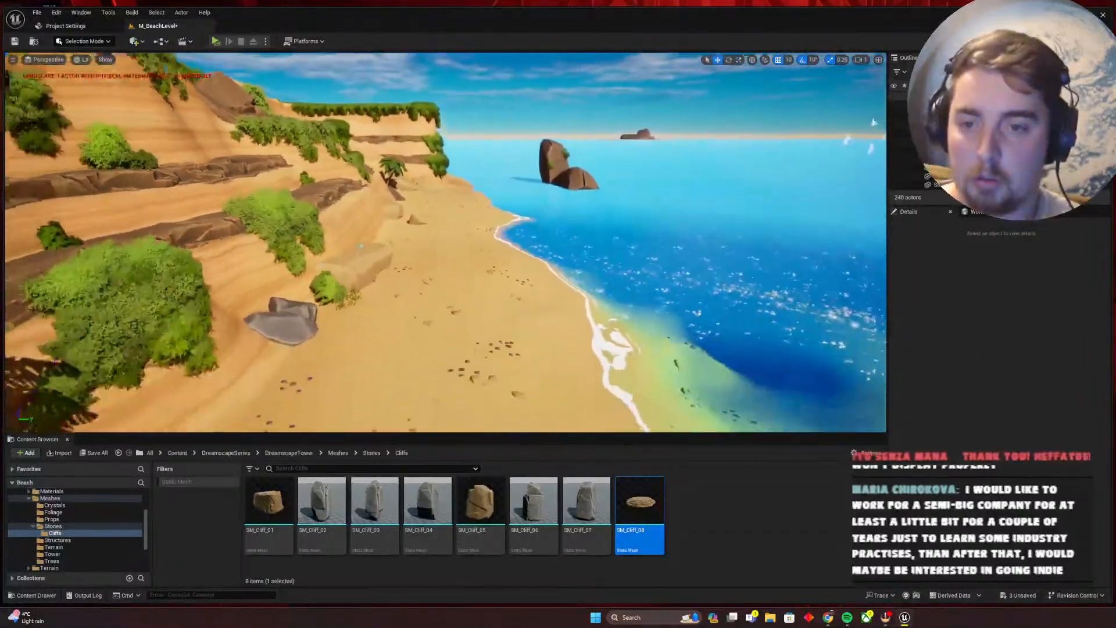
{"action": "key", "text": "ctrl+s"}
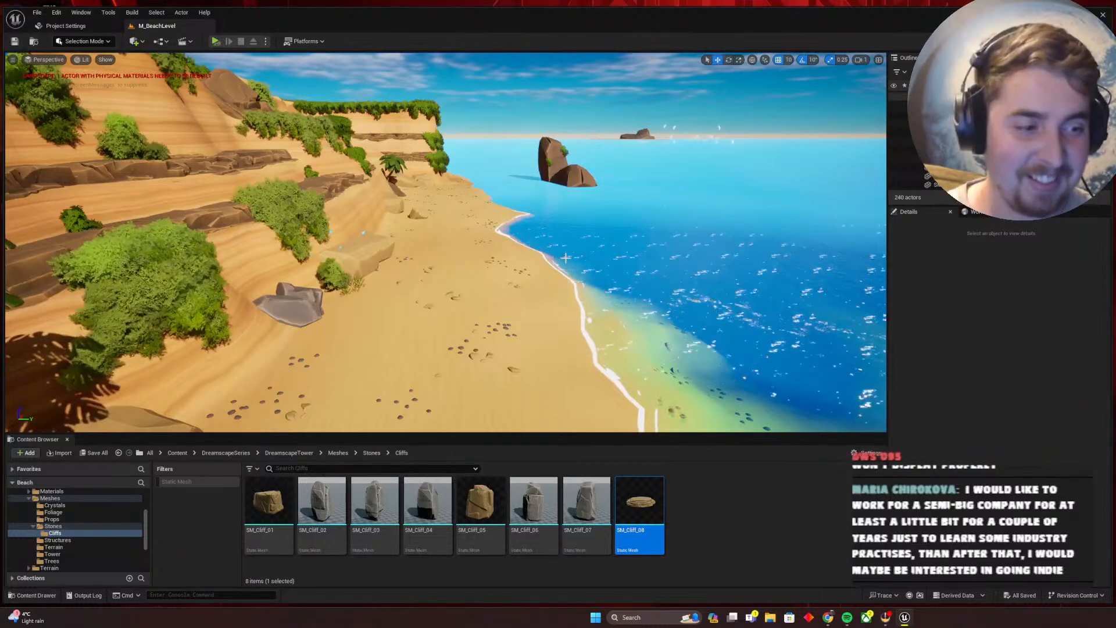
Undo the edits to the medium rocks between the large bush and the sandy boulder, back to before their placement
{"action": "key", "text": "s"}
{"action": "right_click_drag", "start_coordinate": [558, 244], "coordinate": [287, 244]}
{"action": "key", "text": "w"}
{"action": "key", "text": "e"}
{"action": "right_click_drag", "start_coordinate": [479, 304], "coordinate": [465, 353]}
{"action": "key", "text": "ctrl+z"}
{"action": "key", "text": "ctrl+z"}
{"action": "key", "text": "ctrl+z"}
{"action": "key", "text": "ctrl+z"}
{"action": "key", "text": "ctrl+z"}
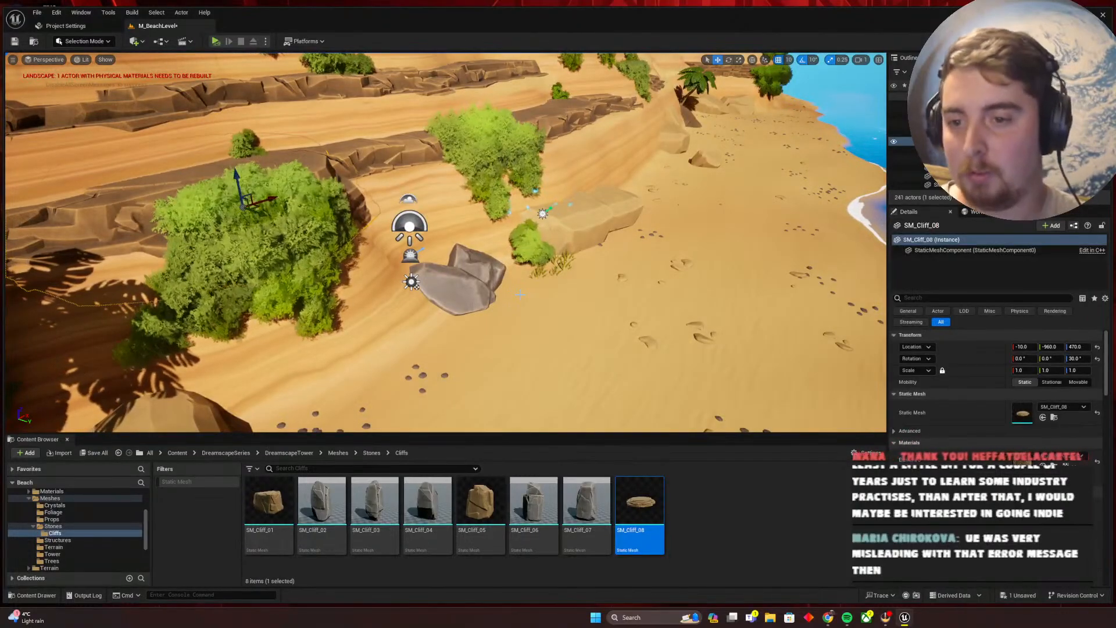
{"action": "key", "text": "ctrl+z"}
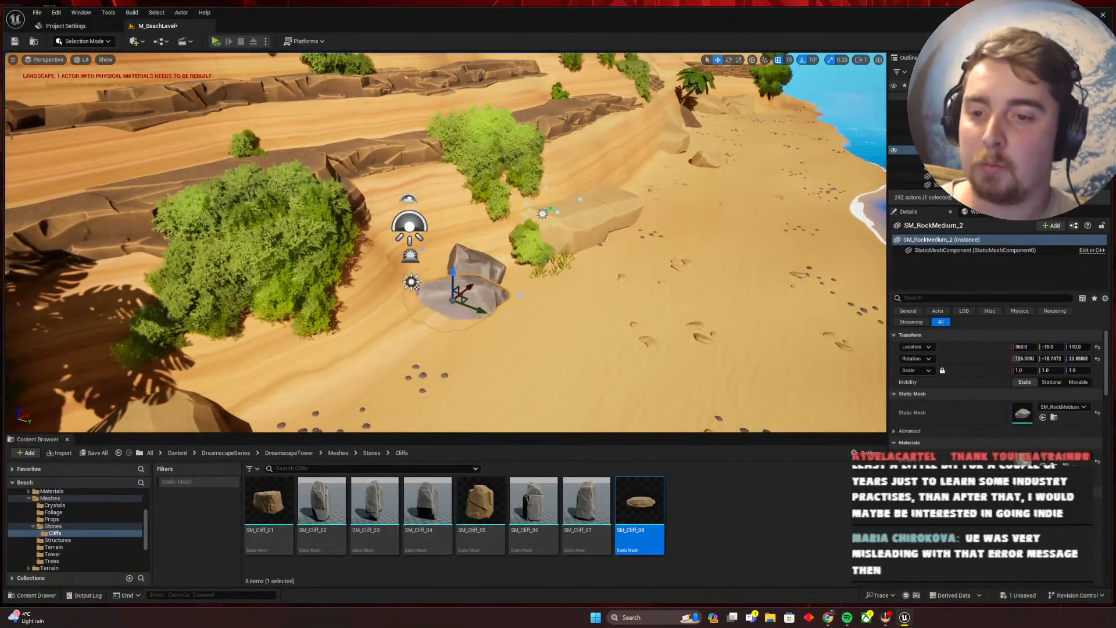
{"action": "key", "text": "ctrl+z"}
{"action": "key", "text": "ctrl+z"}
{"action": "key", "text": "ctrl+z"}
{"action": "key", "text": "ctrl+z"}
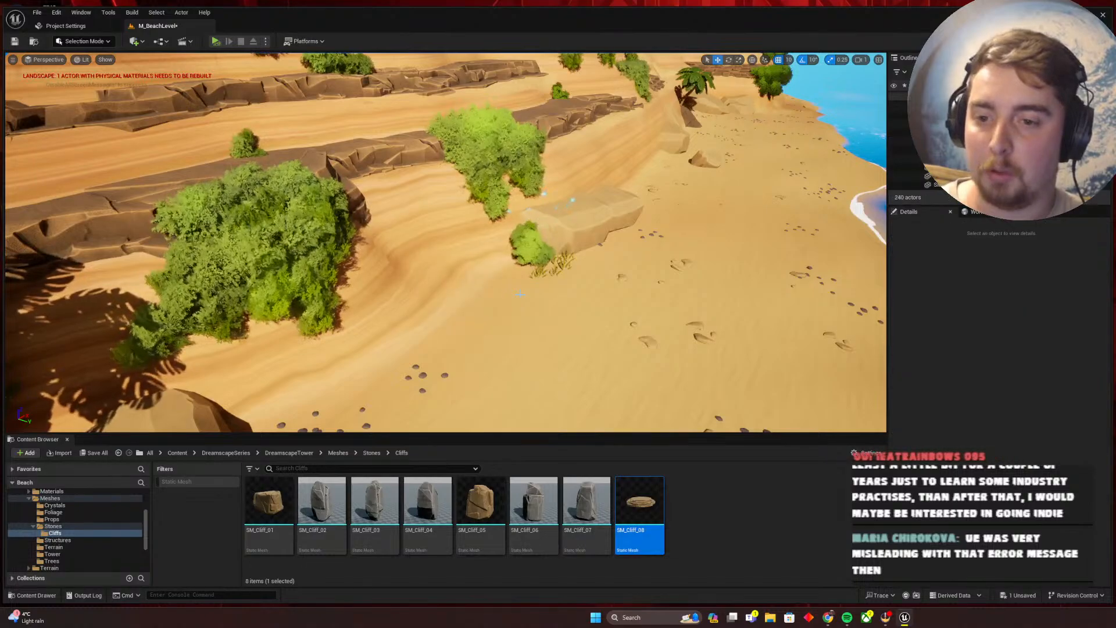
Redo the placement of the brown rock cluster at the foot of the cliff beside the bush, and save the level
{"action": "key", "text": "ctrl+y"}
{"action": "key", "text": "ctrl+y"}
{"action": "key", "text": "ctrl+y"}
{"action": "key", "text": "ctrl+y"}
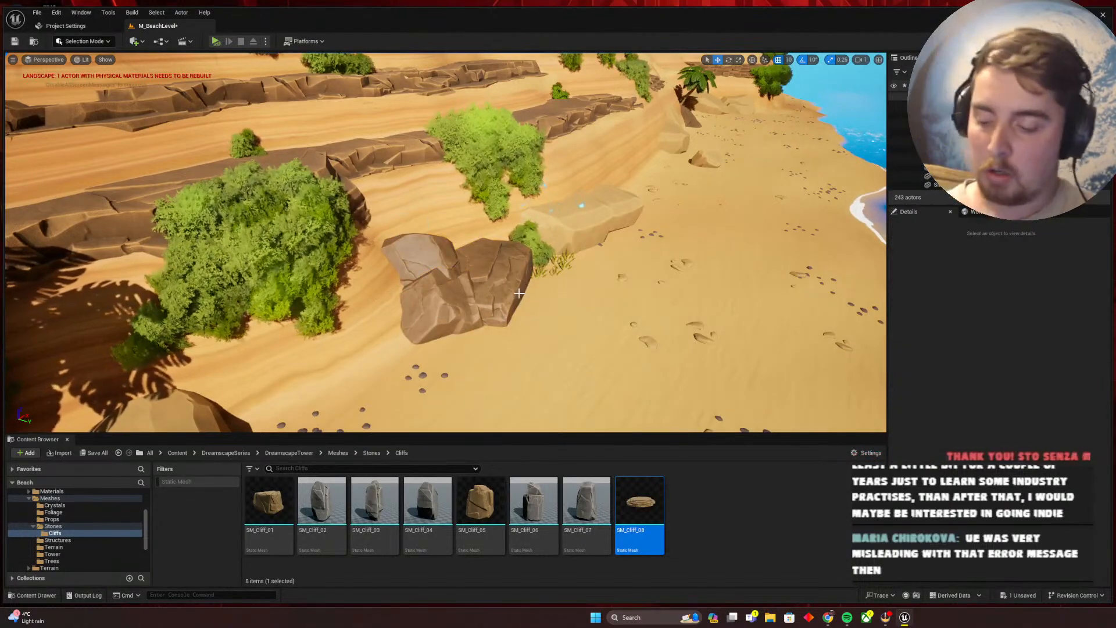
{"action": "right_click_drag", "start_coordinate": [519, 293], "coordinate": [561, 287]}
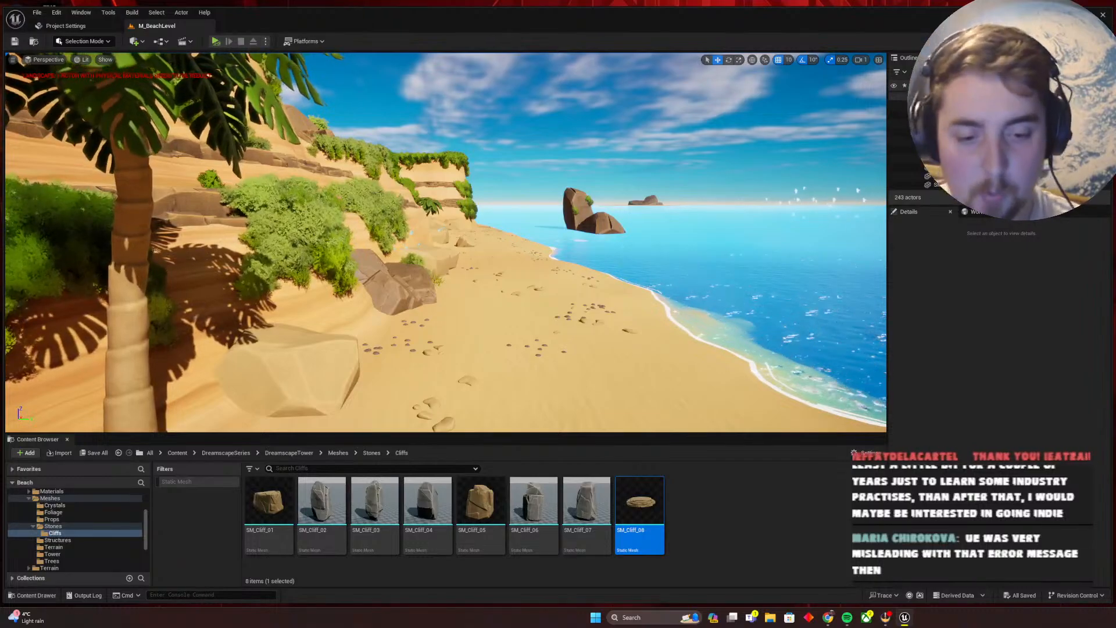
Switch to the browser and search Freesound for "seaguls"
{"action": "key", "text": "alt+Tab"}
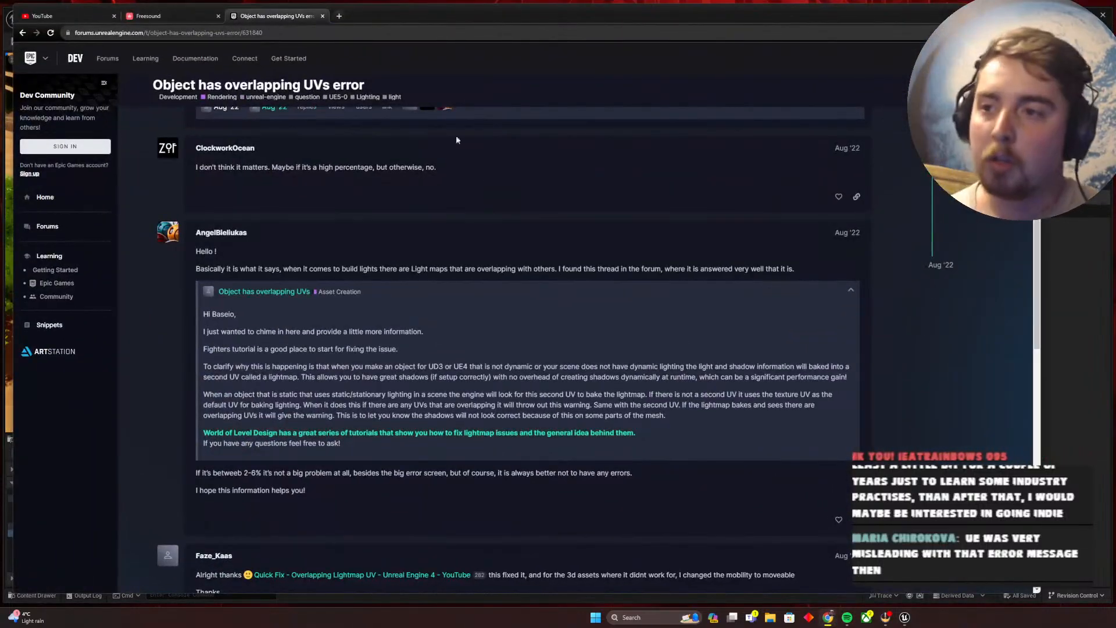
{"action": "left_click", "coordinate": [195, 19]}
{"action": "left_click", "coordinate": [431, 158]}
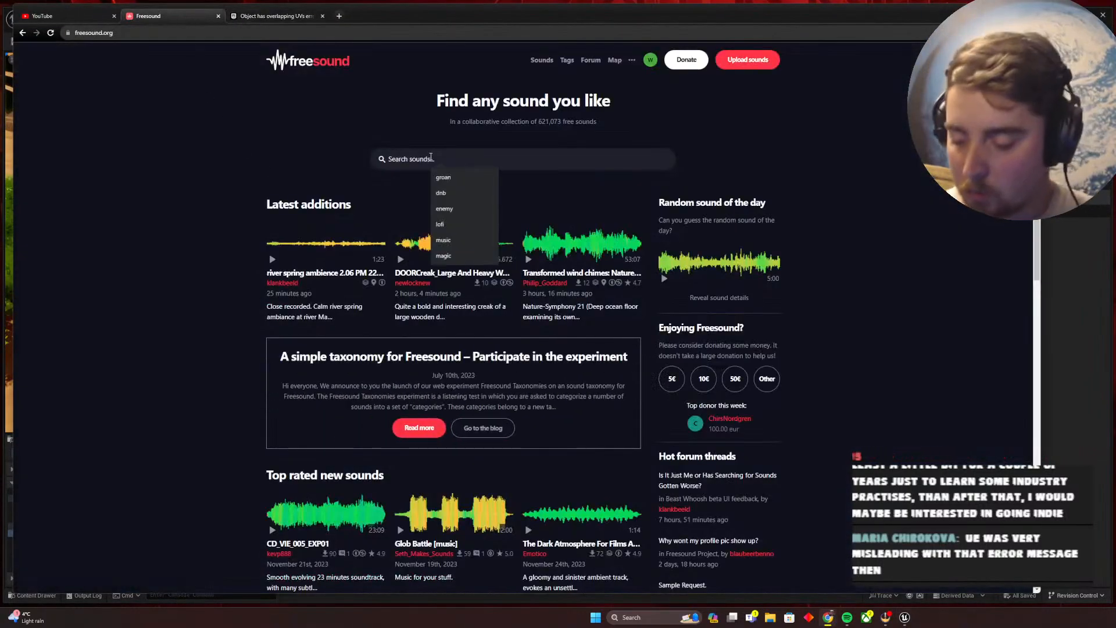
{"action": "type", "text": "seaguls"}
{"action": "key", "text": "Return"}
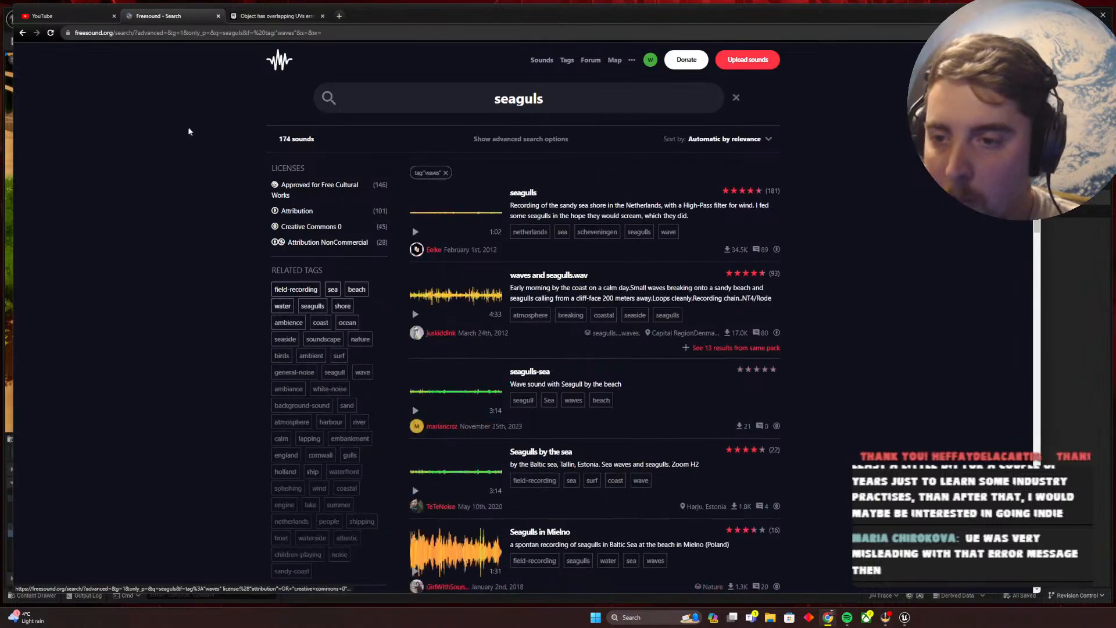
Return to the search results without the waves tag filter and preview the seagulls.wav recording from Barcelona
{"action": "left_click", "coordinate": [23, 33]}
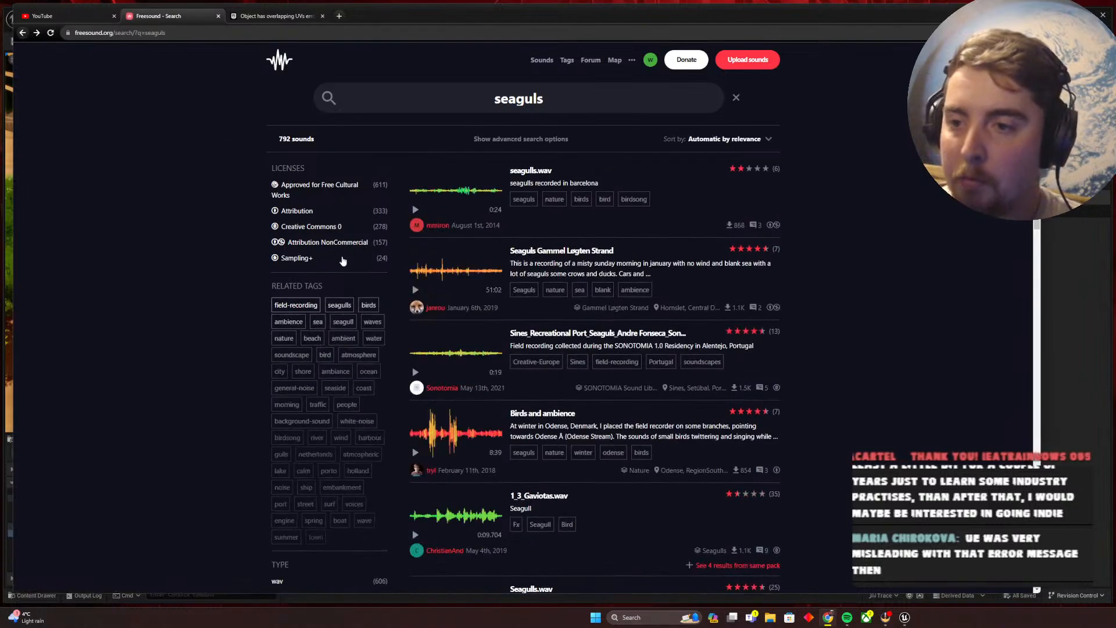
{"action": "scroll", "coordinate": [293, 429], "scroll_direction": "down", "scroll_amount": 3}
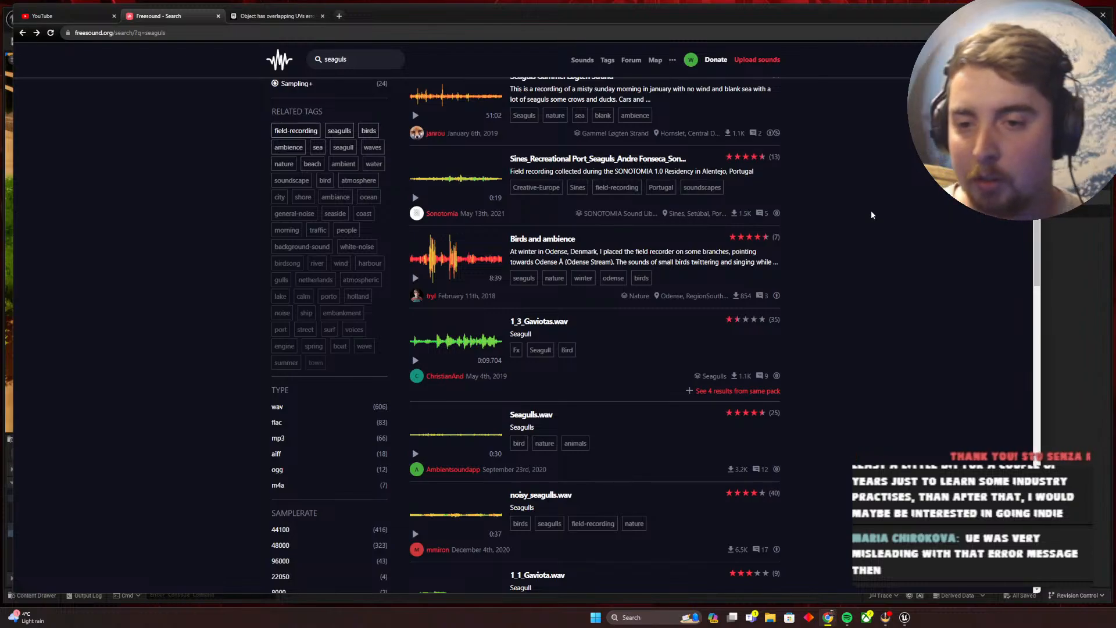
{"action": "scroll", "coordinate": [682, 232], "scroll_direction": "up", "scroll_amount": 3}
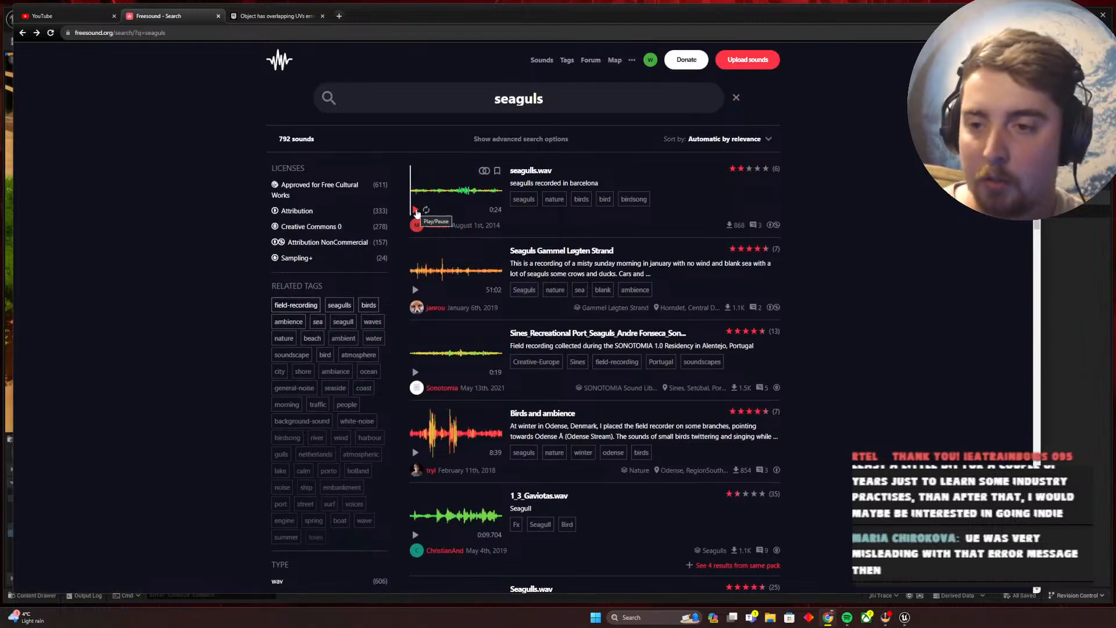
{"action": "left_click", "coordinate": [416, 211]}
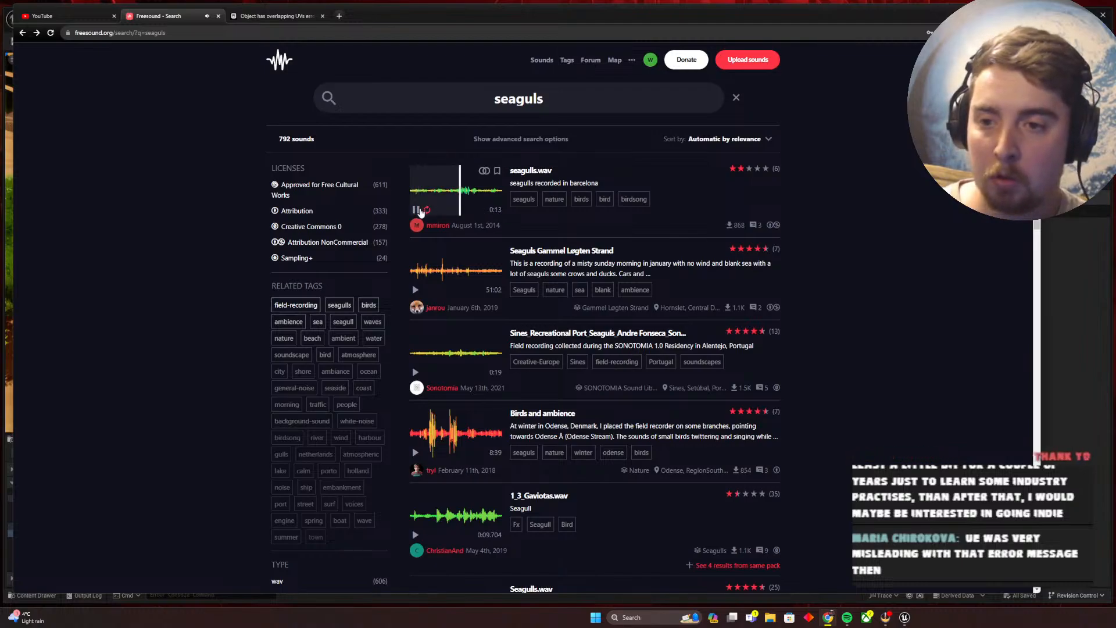
{"action": "left_click", "coordinate": [421, 211]}
Preview the 30-second Seagulls.wav recording further down the results
{"action": "scroll", "coordinate": [454, 437], "scroll_direction": "down", "scroll_amount": 2}
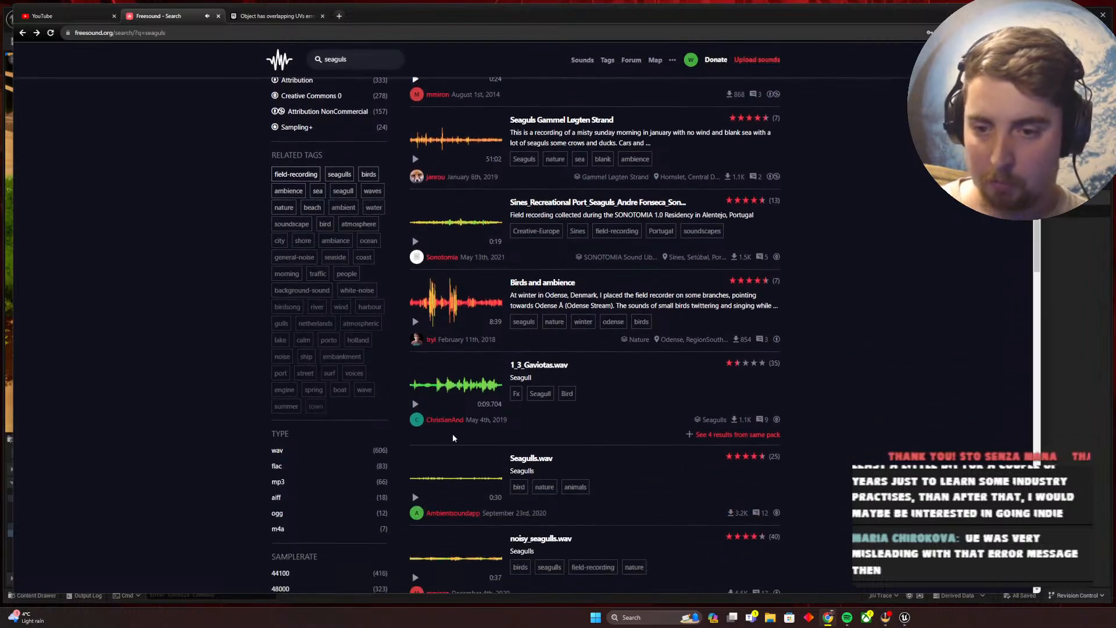
{"action": "scroll", "coordinate": [427, 475], "scroll_direction": "down", "scroll_amount": 1}
{"action": "left_click", "coordinate": [416, 455]}
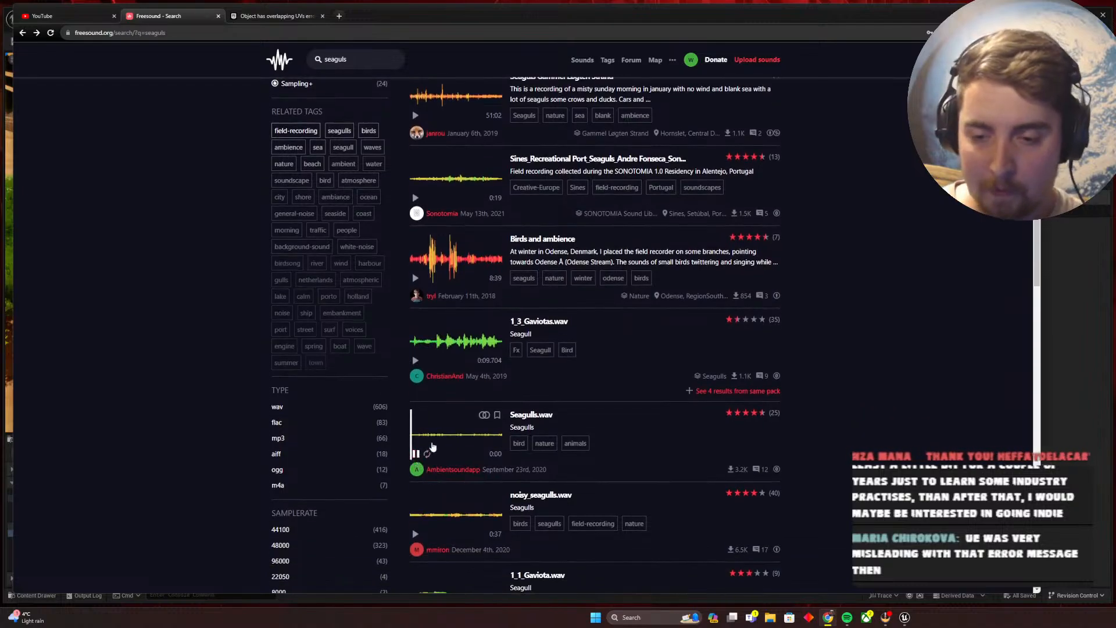
Listen to later parts of the 30-second Seagulls.wav recording and preview noisy_seagulls.wav for comparison
{"action": "left_click", "coordinate": [443, 435]}
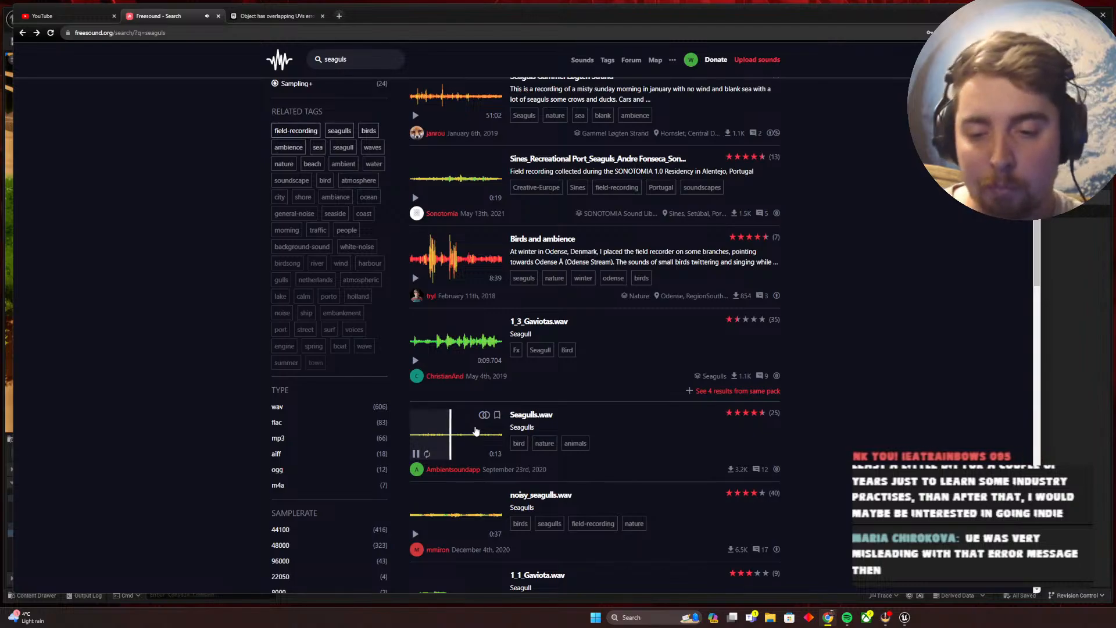
{"action": "left_click", "coordinate": [415, 534]}
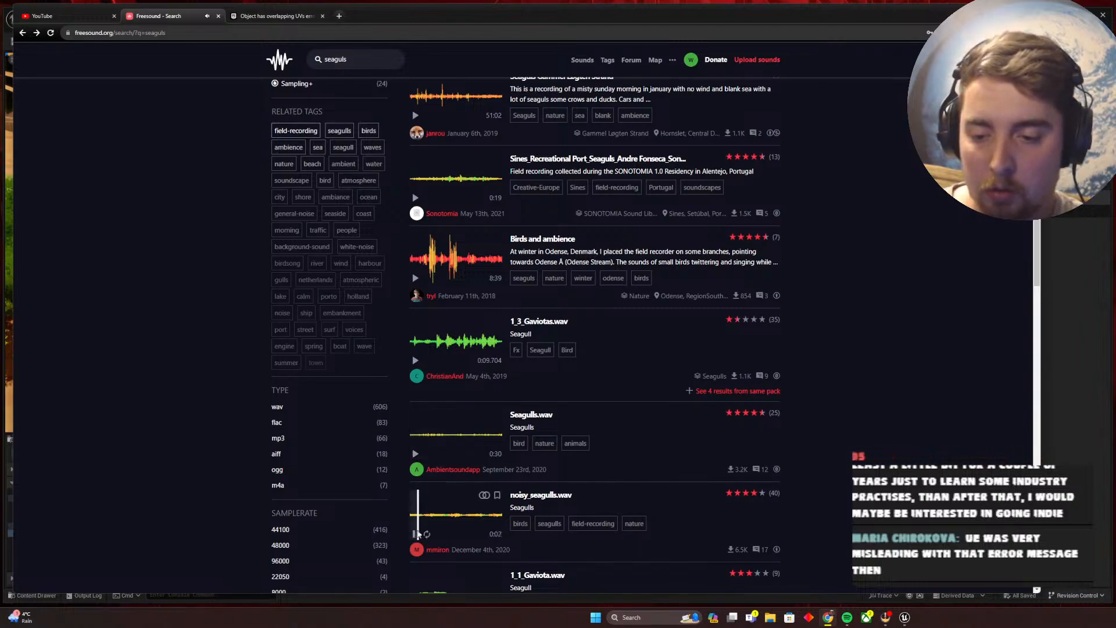
{"action": "left_click", "coordinate": [460, 515]}
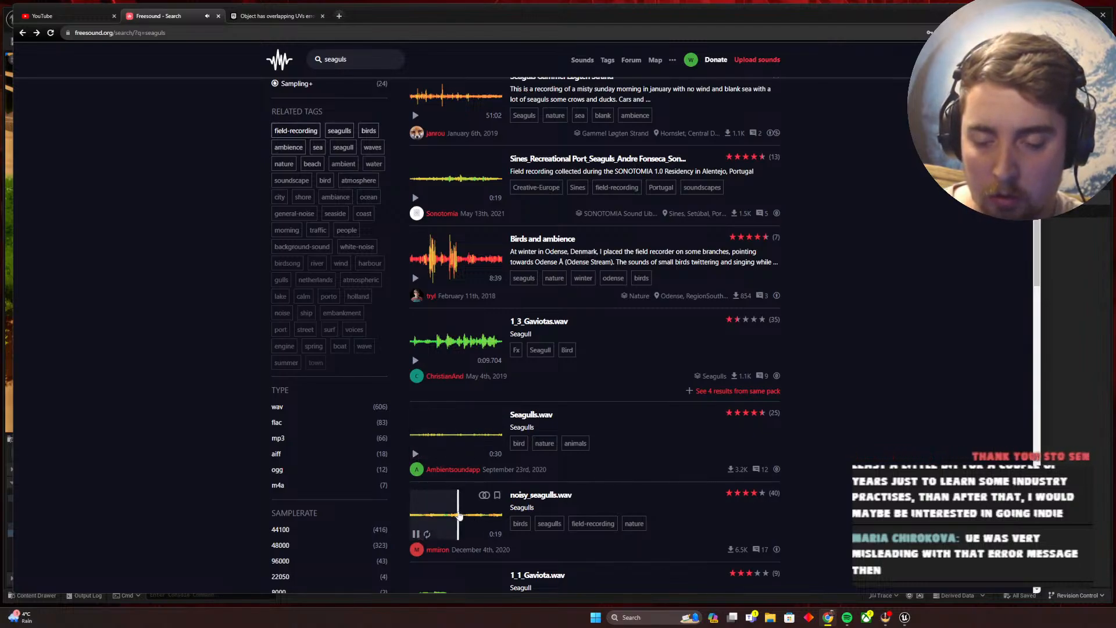
{"action": "left_click", "coordinate": [419, 517]}
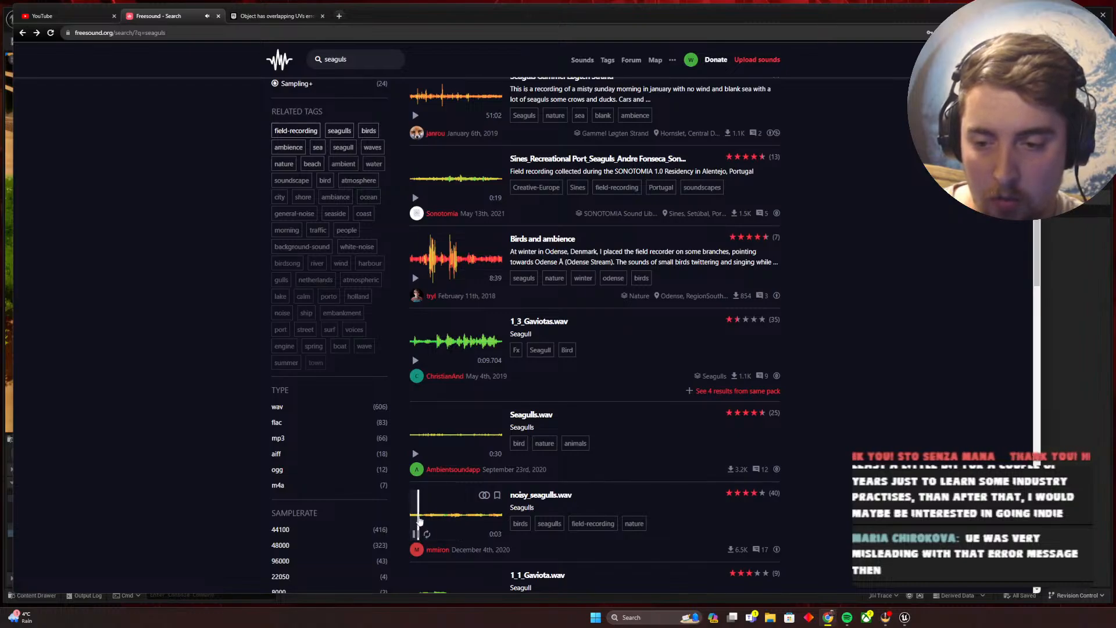
Replay the 30-second Seagulls.wav recording, stop it, and open its sound page in a new tab
{"action": "left_click", "coordinate": [417, 454]}
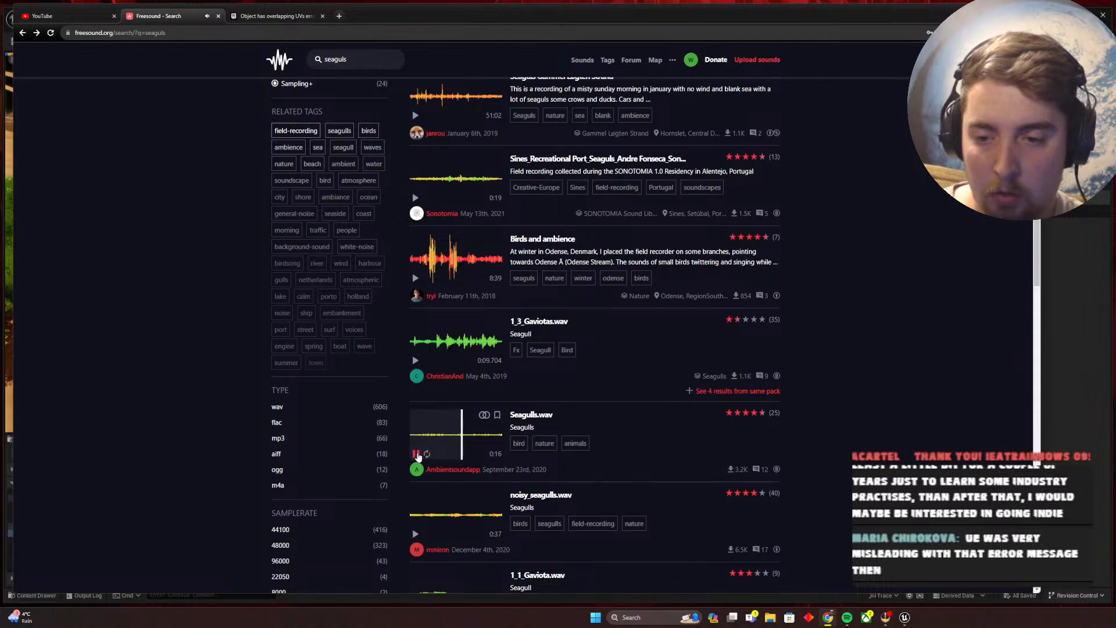
{"action": "left_click", "coordinate": [416, 454]}
{"action": "right_click", "coordinate": [532, 416]}
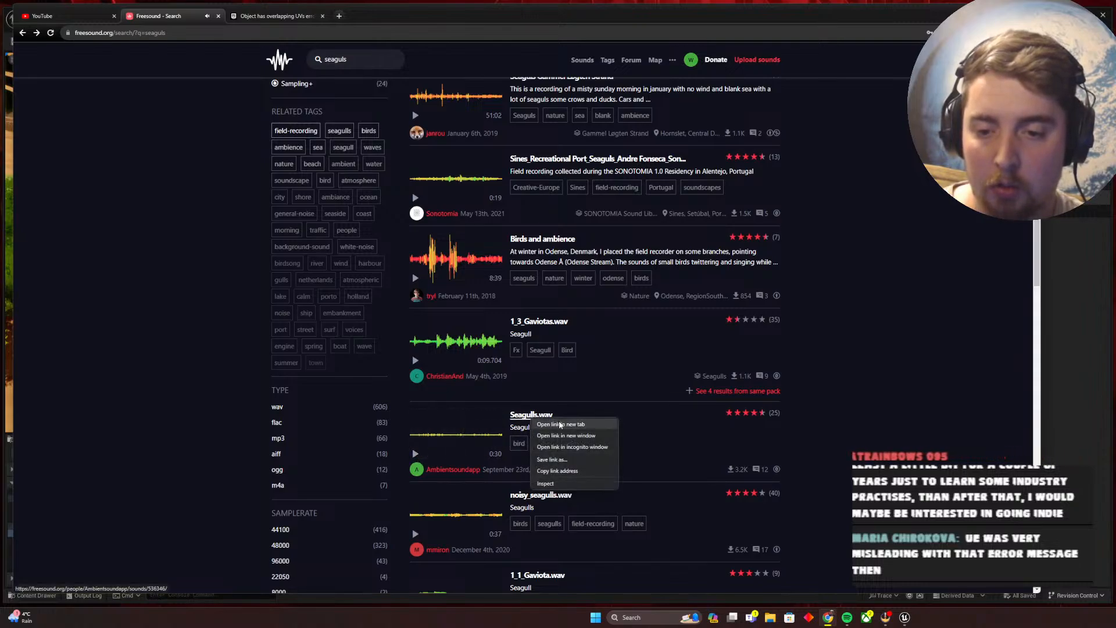
{"action": "left_click", "coordinate": [560, 425]}
Search Freesound for "the sea"
{"action": "left_click", "coordinate": [319, 60]}
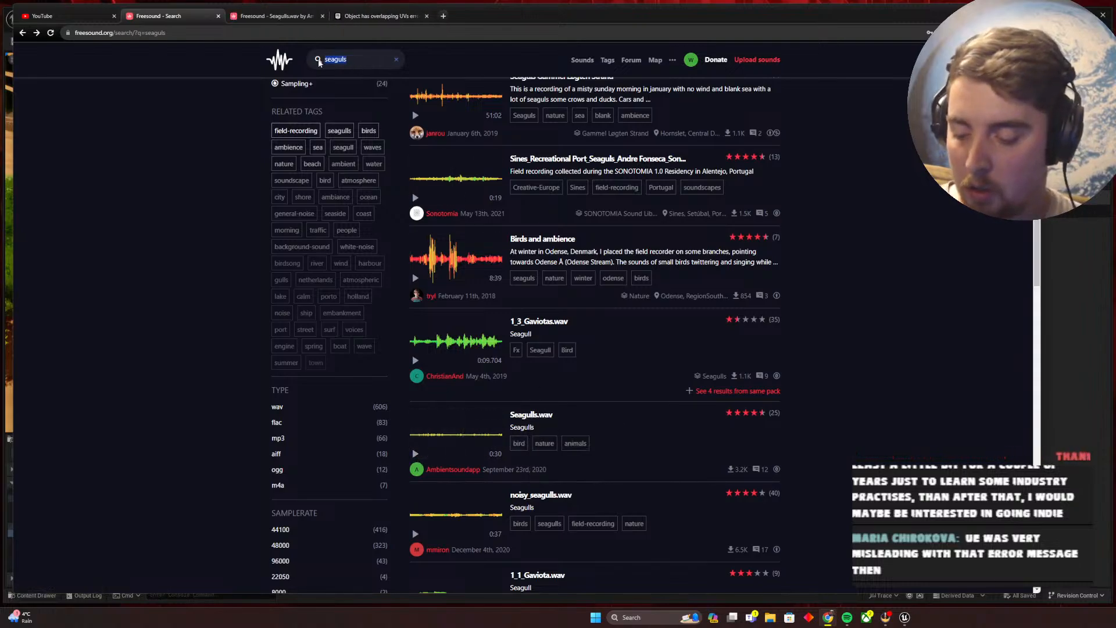
{"action": "type", "text": "the sea"}
{"action": "key", "text": "Return"}
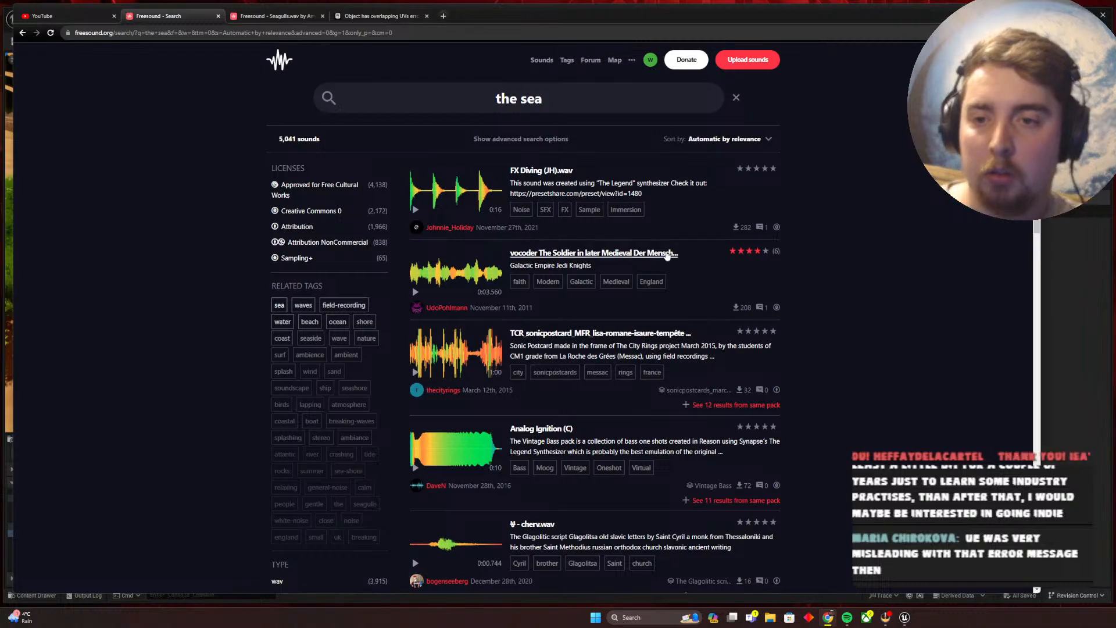
Look through the results for "the sea" for a usable sea ambience recording
{"action": "scroll", "coordinate": [594, 430], "scroll_direction": "down", "scroll_amount": 2}
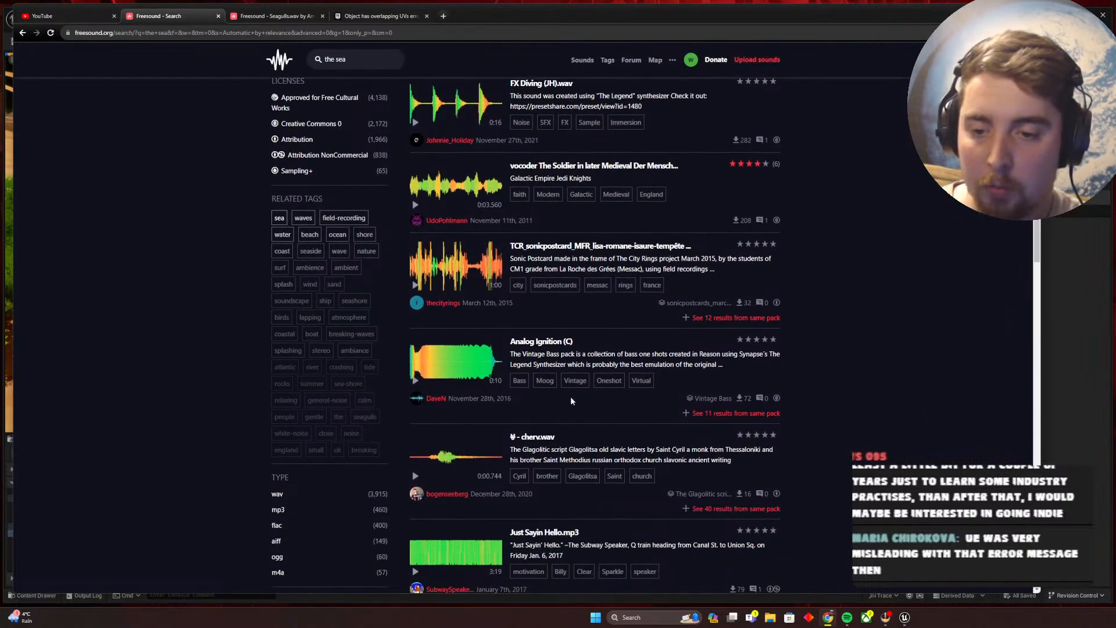
{"action": "scroll", "coordinate": [572, 401], "scroll_direction": "down", "scroll_amount": 1}
{"action": "scroll", "coordinate": [620, 373], "scroll_direction": "up", "scroll_amount": 2}
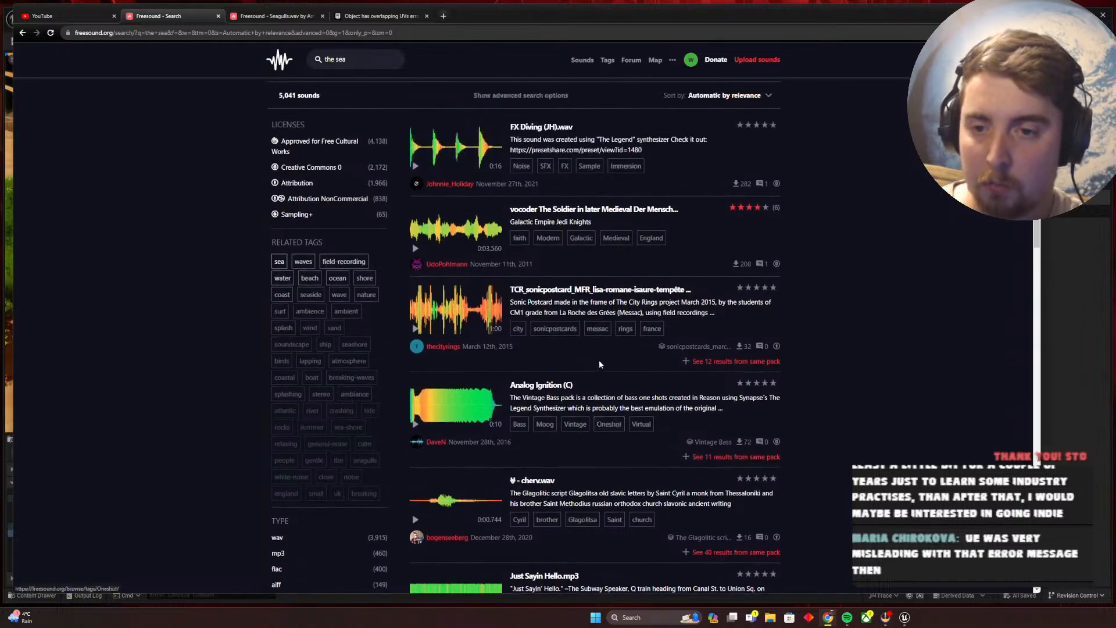
{"action": "scroll", "coordinate": [515, 385], "scroll_direction": "down", "scroll_amount": 4}
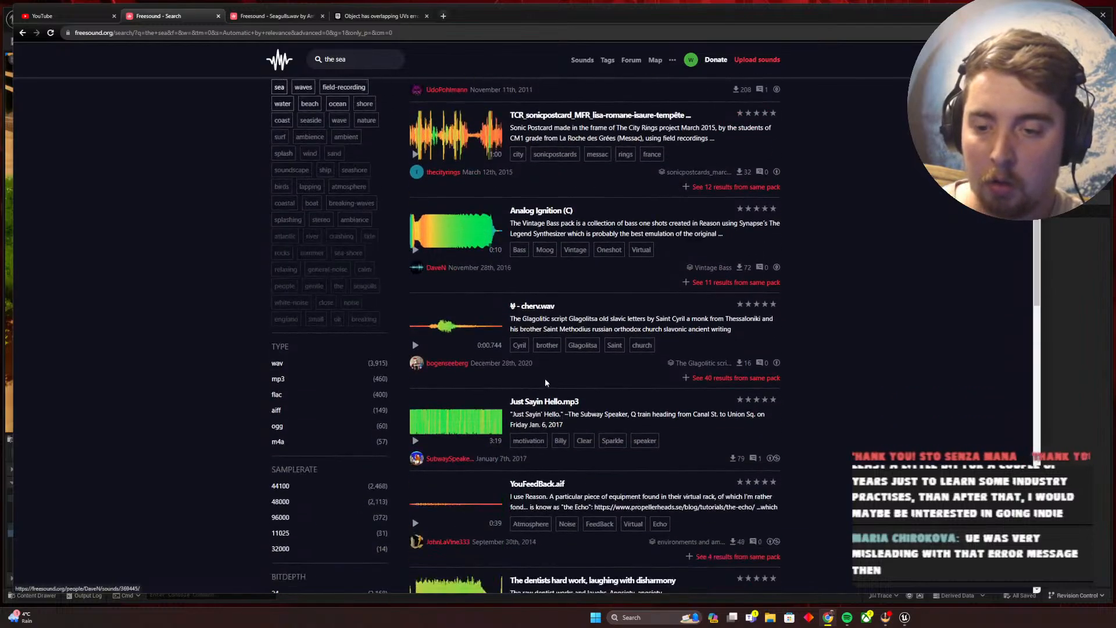
{"action": "scroll", "coordinate": [546, 395], "scroll_direction": "up", "scroll_amount": 5}
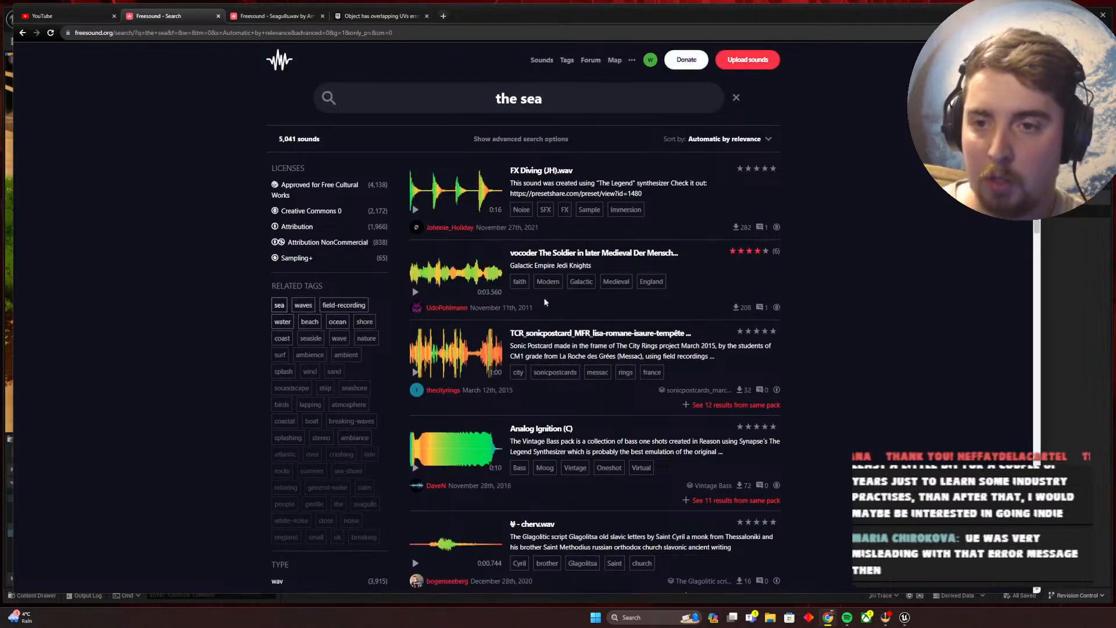
{"action": "scroll", "coordinate": [498, 434], "scroll_direction": "down", "scroll_amount": 7}
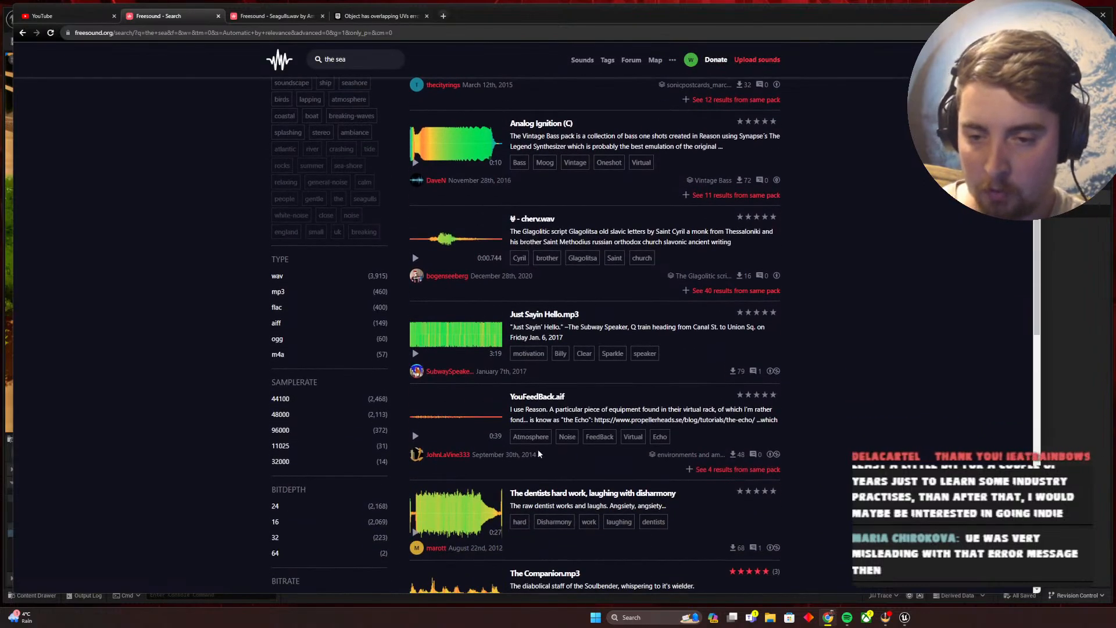
{"action": "scroll", "coordinate": [538, 454], "scroll_direction": "down", "scroll_amount": 2}
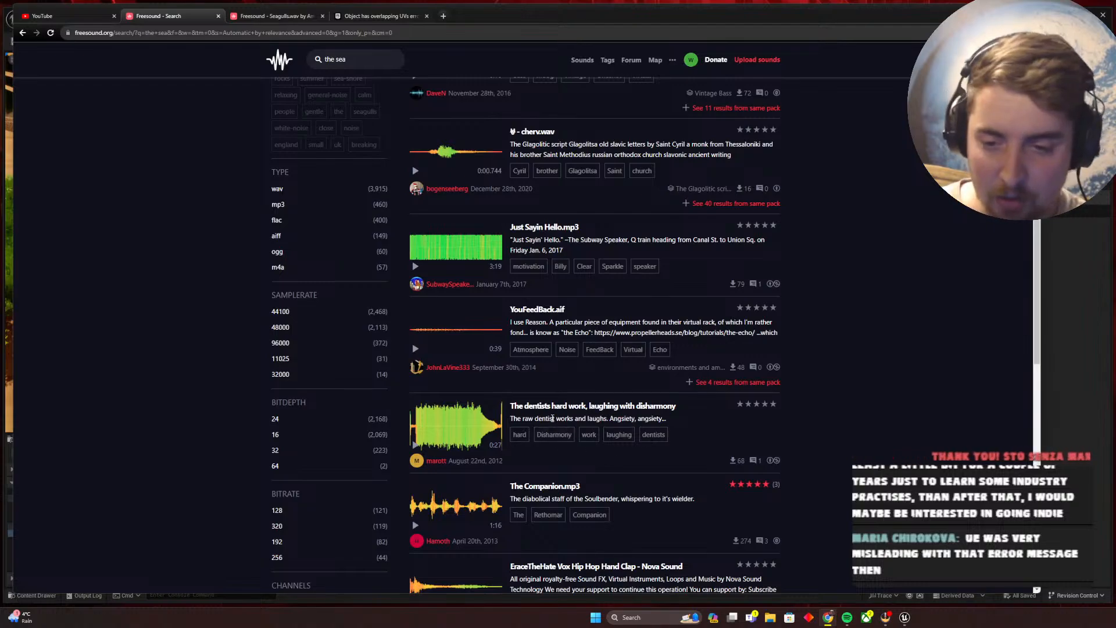
{"action": "scroll", "coordinate": [552, 418], "scroll_direction": "up", "scroll_amount": 9}
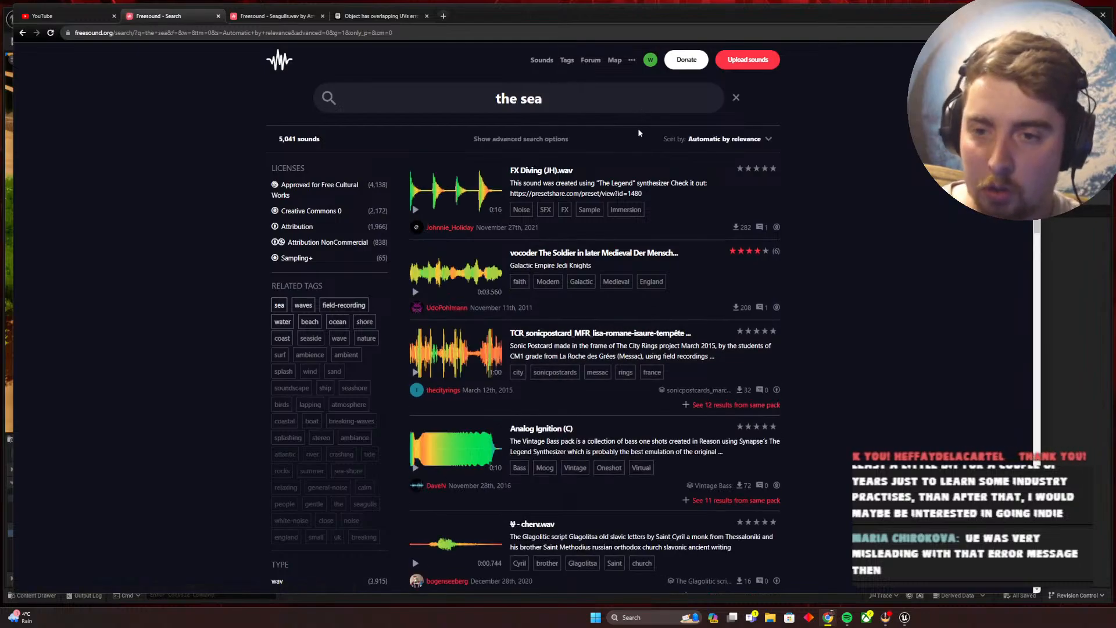
Search Freesound for "the oceon" and look through the first two pages of results
{"action": "key", "text": "BackSpace"}
{"action": "key", "text": "BackSpace"}
{"action": "key", "text": "BackSpace"}
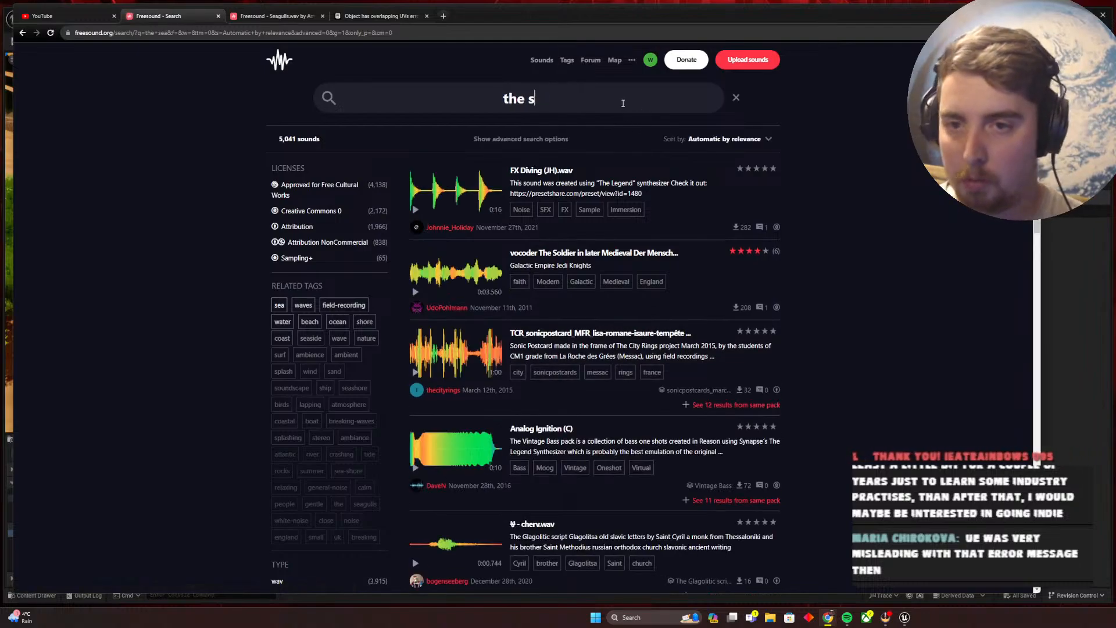
{"action": "type", "text": "oceon"}
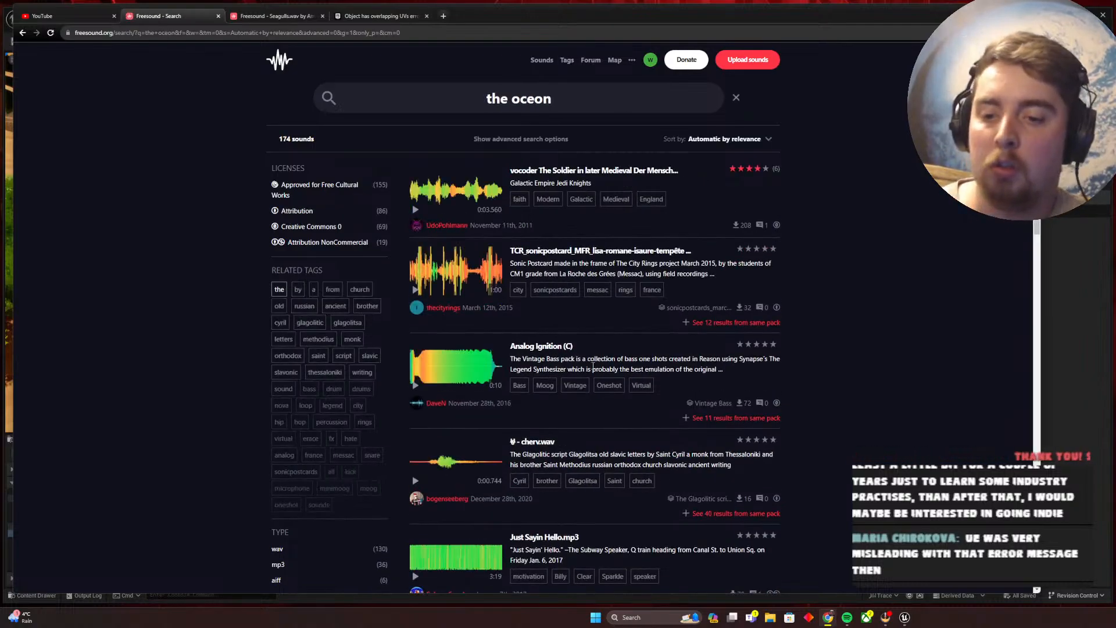
{"action": "scroll", "coordinate": [560, 452], "scroll_direction": "down", "scroll_amount": 5}
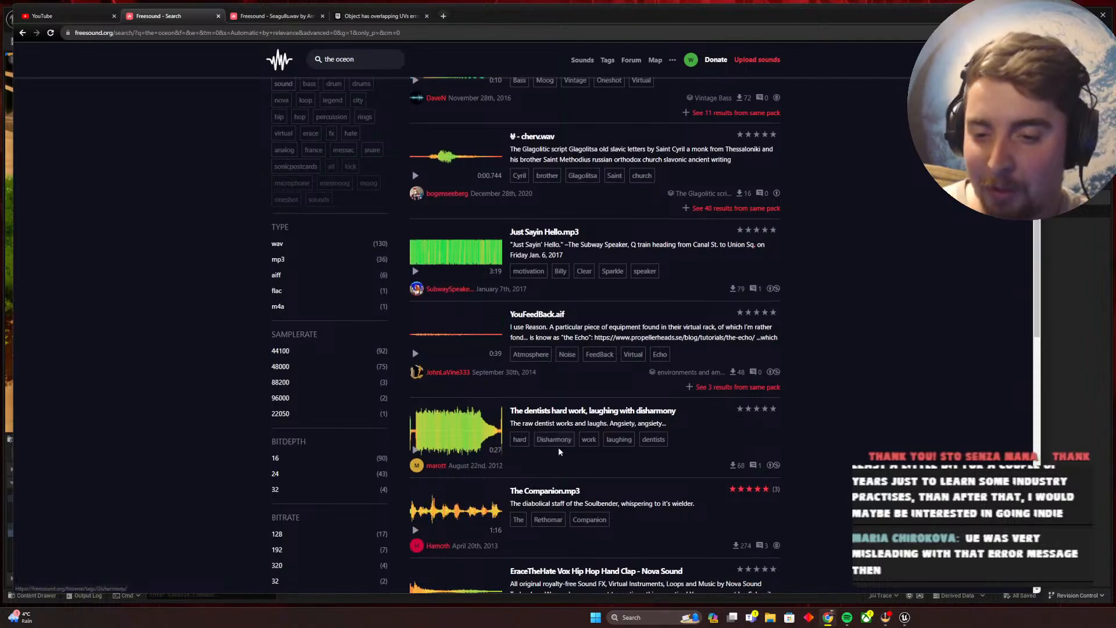
{"action": "scroll", "coordinate": [560, 452], "scroll_direction": "down", "scroll_amount": 12}
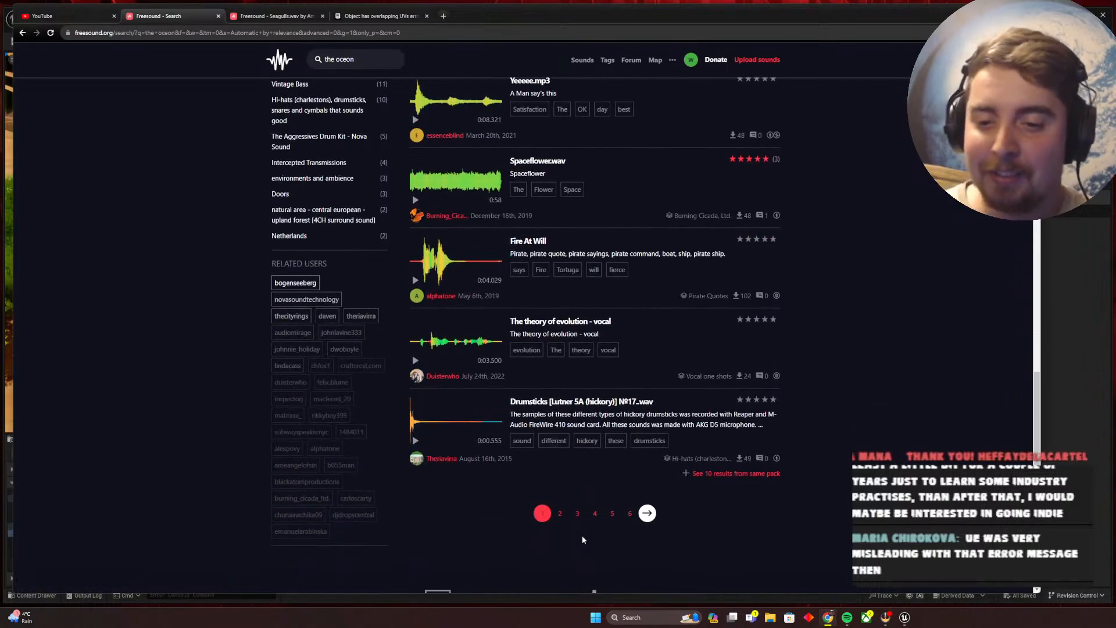
{"action": "left_click", "coordinate": [560, 518]}
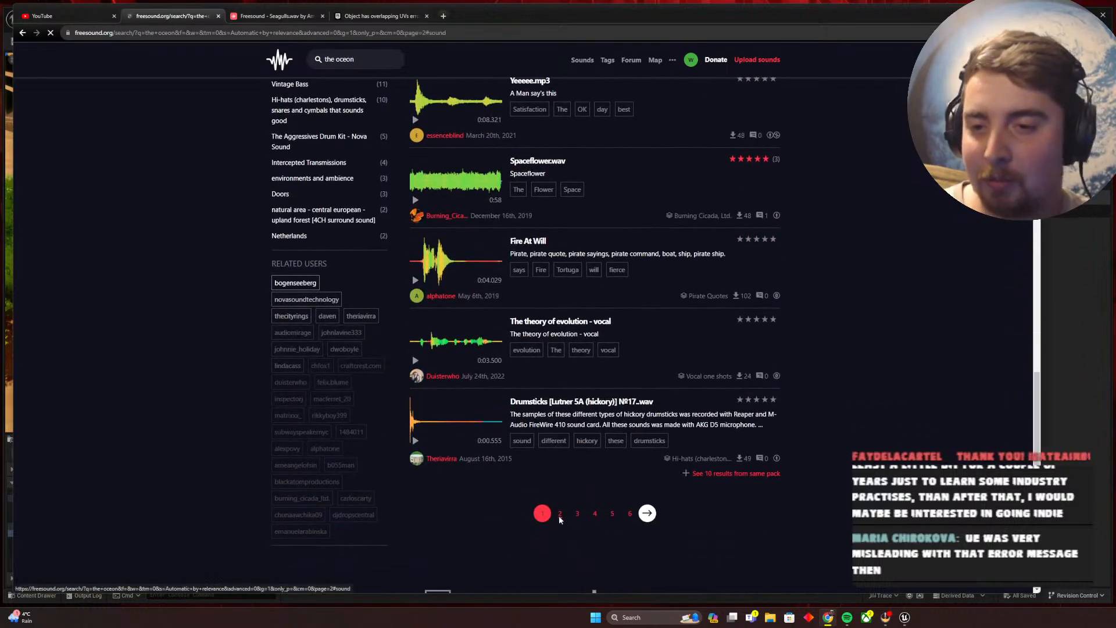
{"action": "scroll", "coordinate": [570, 435], "scroll_direction": "down", "scroll_amount": 5}
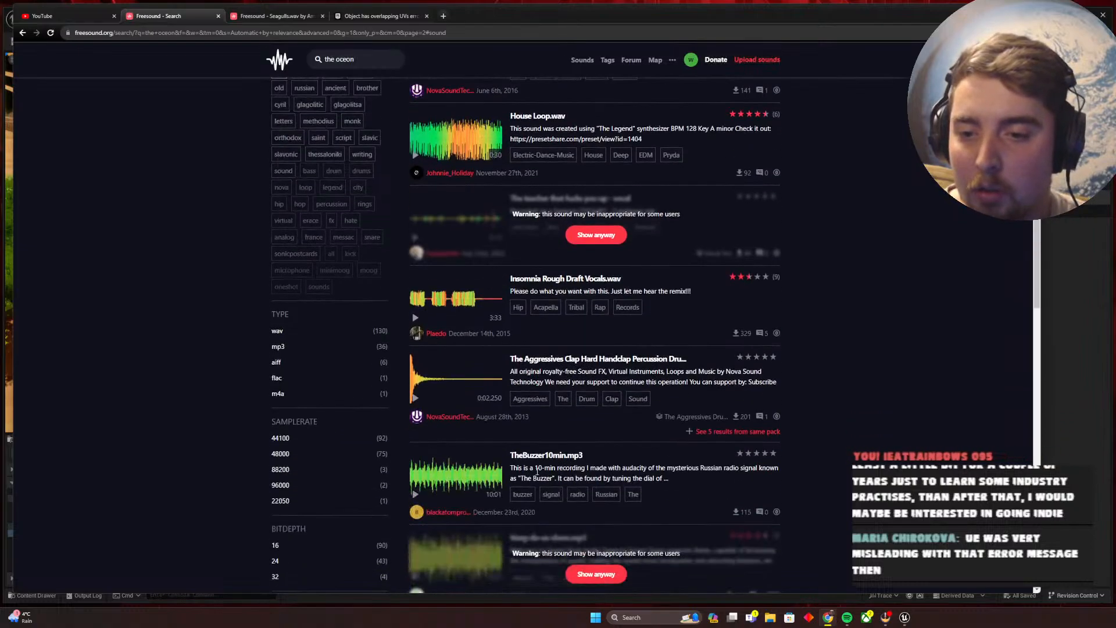
{"action": "scroll", "coordinate": [475, 428], "scroll_direction": "down", "scroll_amount": 1}
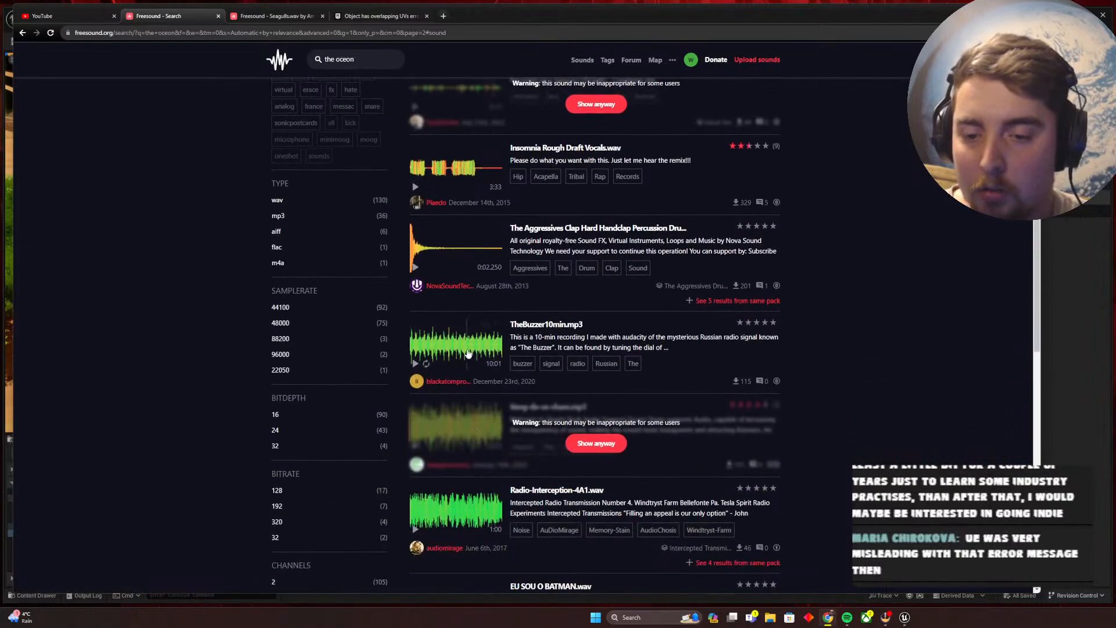
{"action": "scroll", "coordinate": [468, 348], "scroll_direction": "down", "scroll_amount": 2}
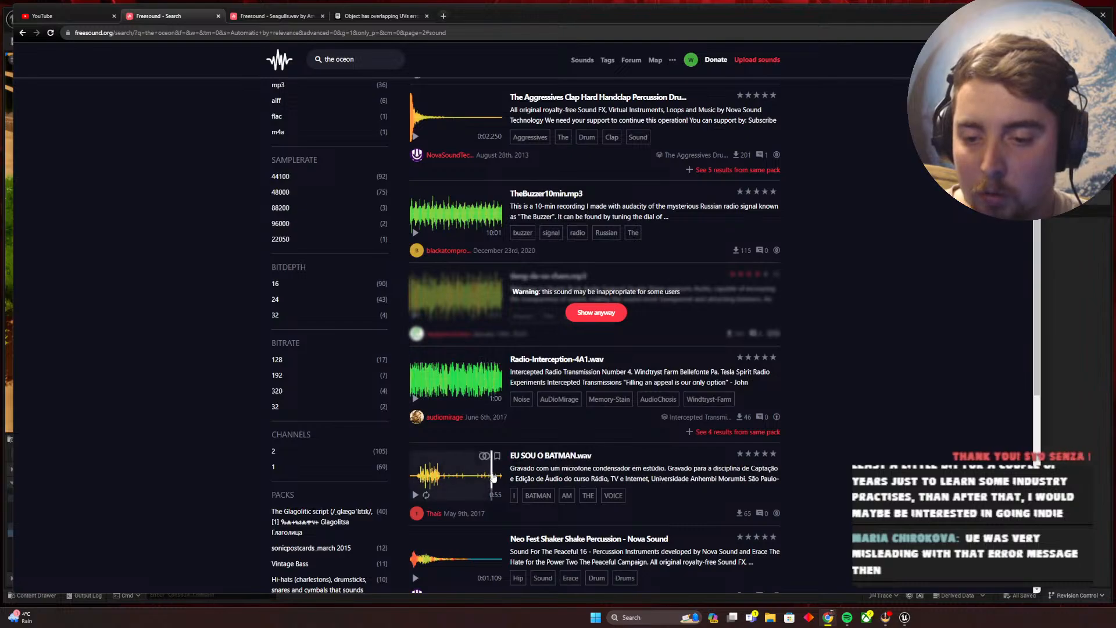
{"action": "scroll", "coordinate": [493, 465], "scroll_direction": "up", "scroll_amount": 8}
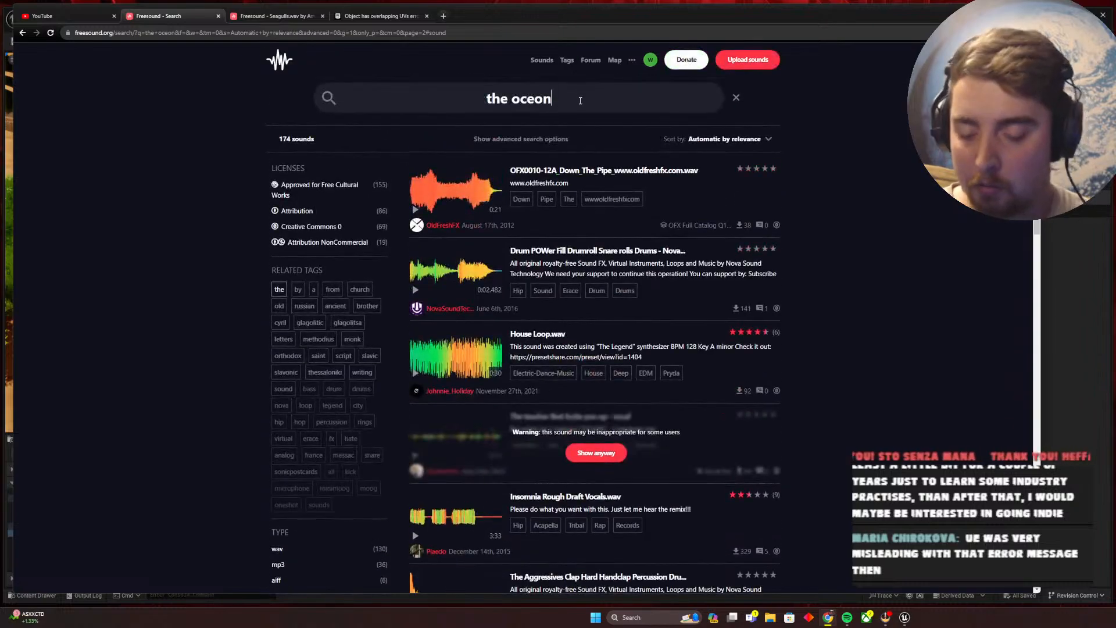
Replace the search query with "sea waves" and run the search
{"action": "key", "text": "BackSpace"}
{"action": "key", "text": "BackSpace"}
{"action": "key", "text": "BackSpace"}
{"action": "key", "text": "BackSpace"}
{"action": "key", "text": "BackSpace"}
{"action": "key", "text": "BackSpace"}
{"action": "key", "text": "BackSpace"}
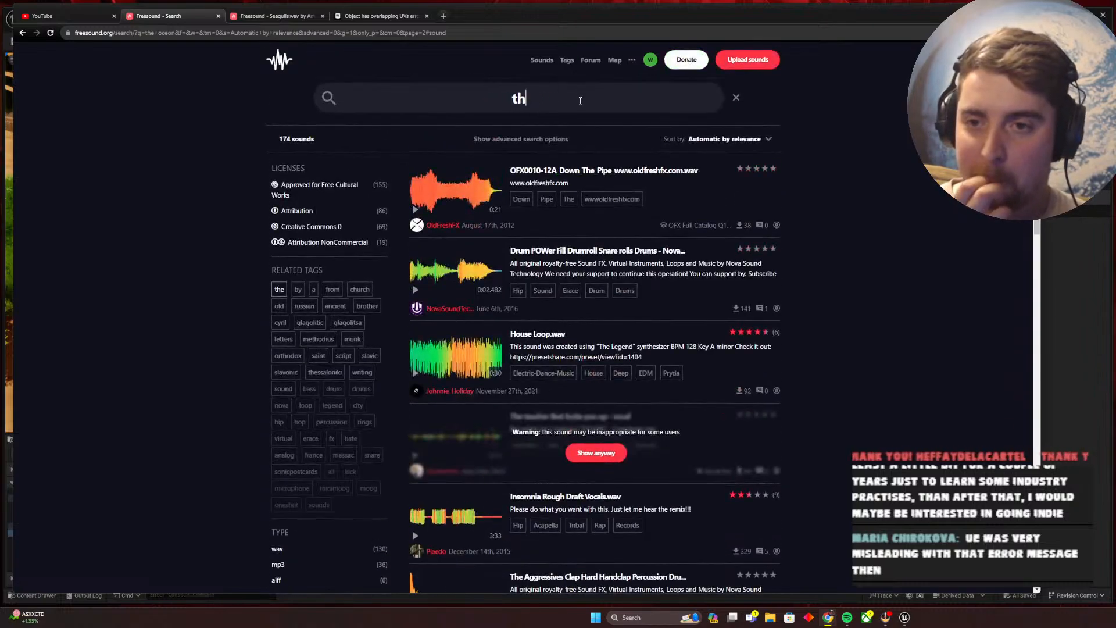
{"action": "type", "text": "sea waves"}
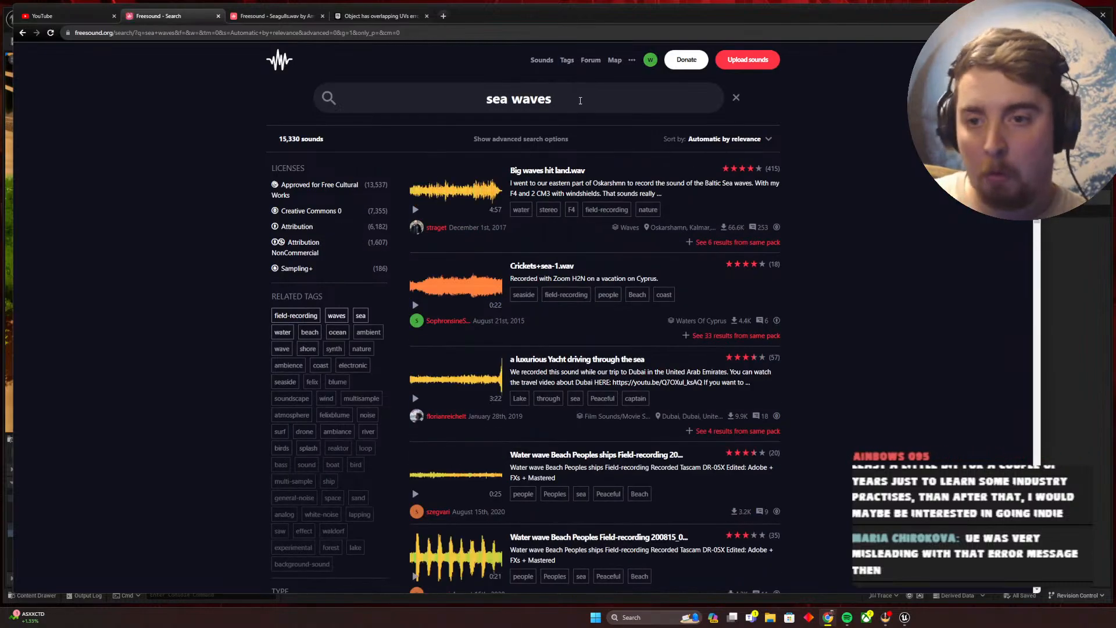
Preview several parts of Big waves hit land.wav, stop playback, and open its sound page in a new tab
{"action": "left_click", "coordinate": [415, 210]}
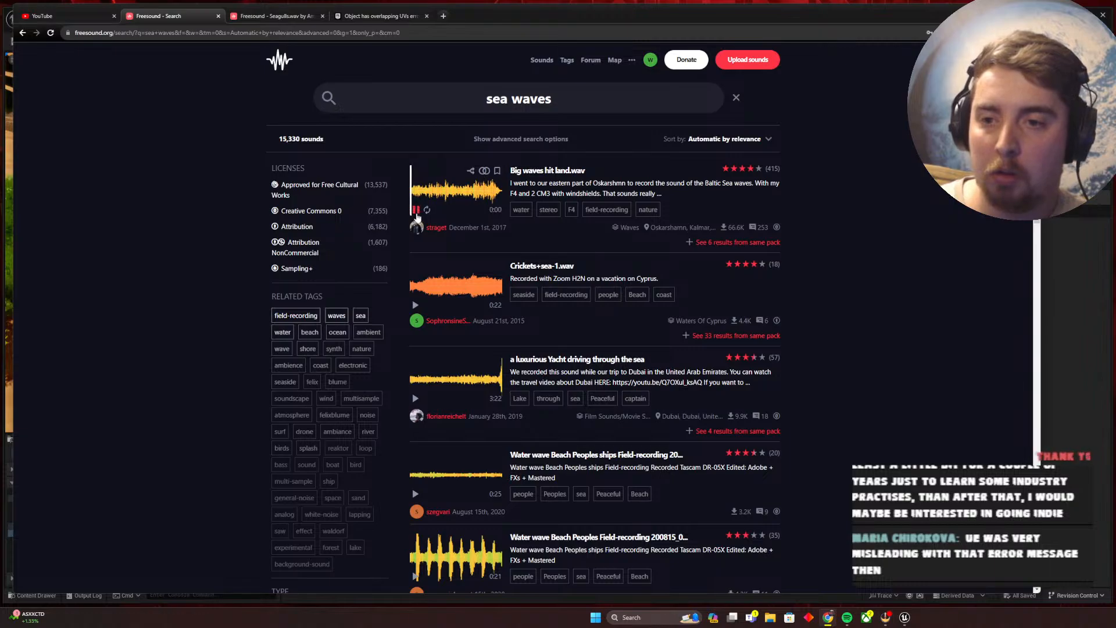
{"action": "left_click", "coordinate": [434, 200]}
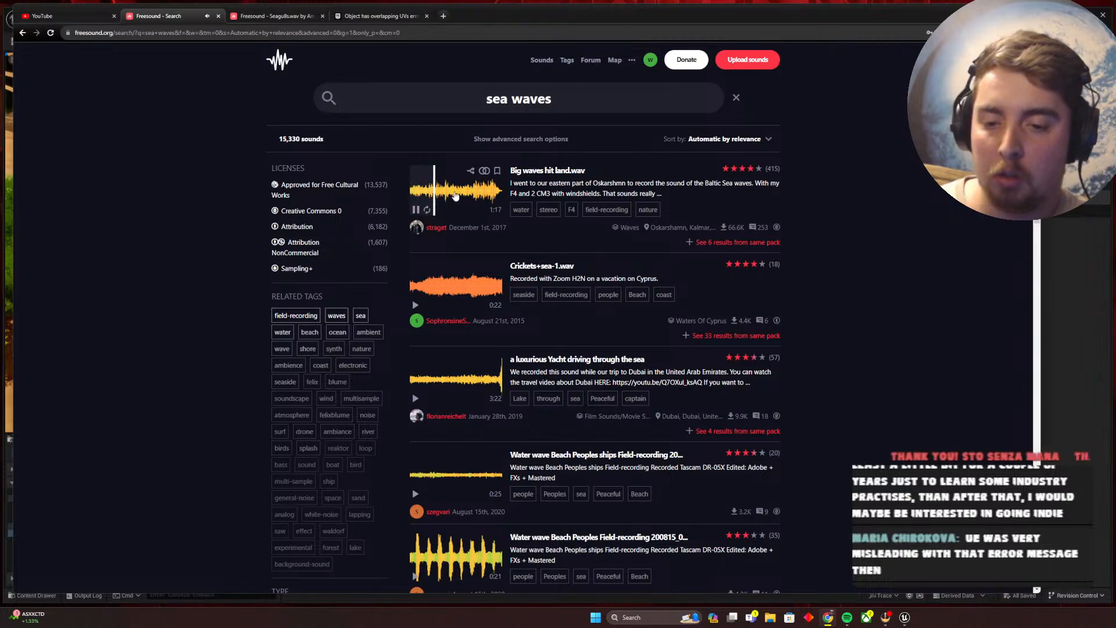
{"action": "left_click", "coordinate": [473, 193]}
{"action": "left_click", "coordinate": [484, 192]}
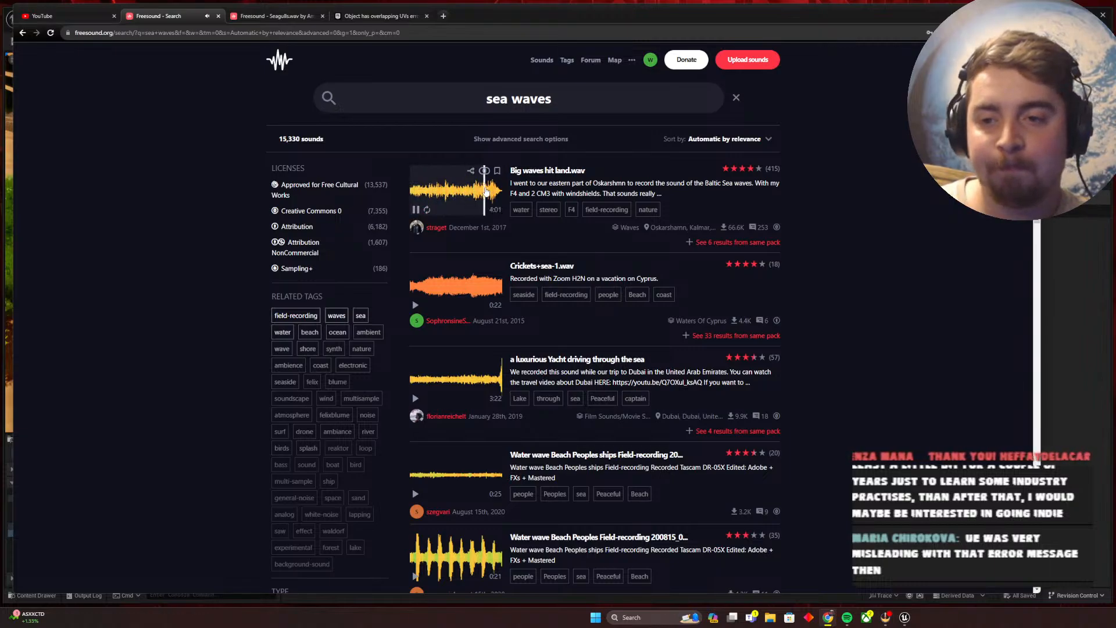
{"action": "left_click", "coordinate": [416, 209]}
{"action": "right_click", "coordinate": [515, 169]}
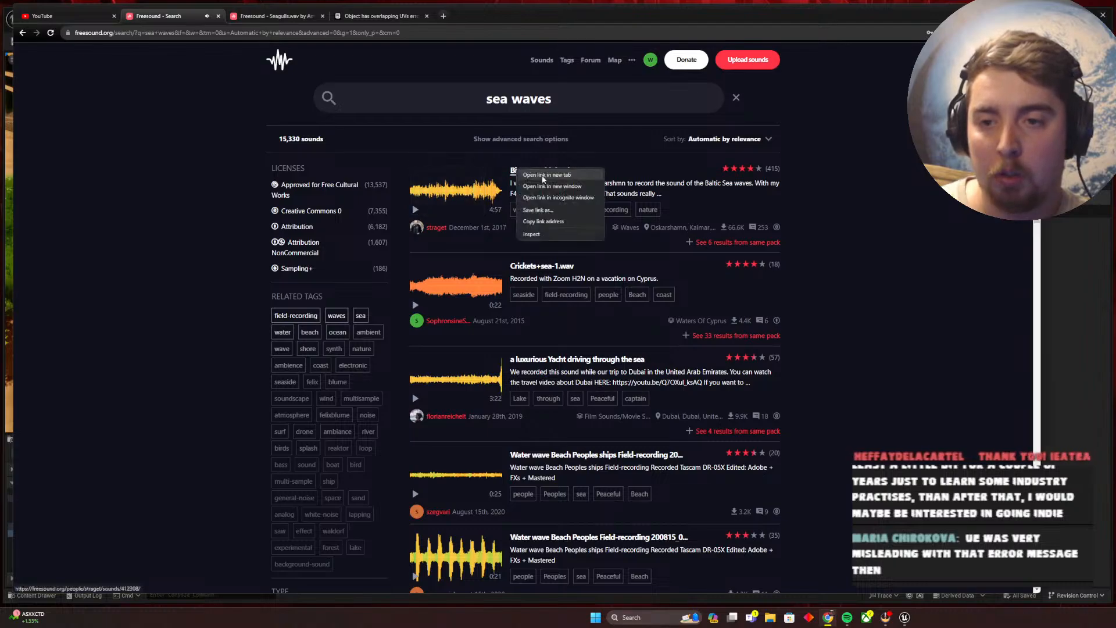
{"action": "left_click", "coordinate": [550, 178]}
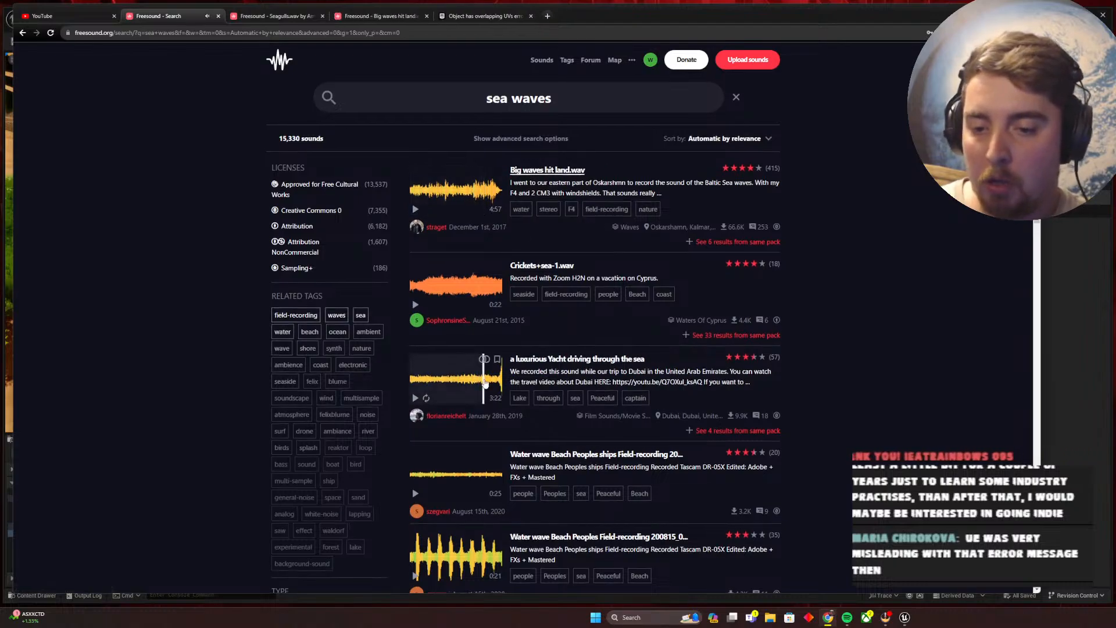
Look through the "sea waves" results and preview Water wave Beach Field-recording 200815_0036.wav, stopping playback when done
{"action": "scroll", "coordinate": [480, 407], "scroll_direction": "down", "scroll_amount": 1}
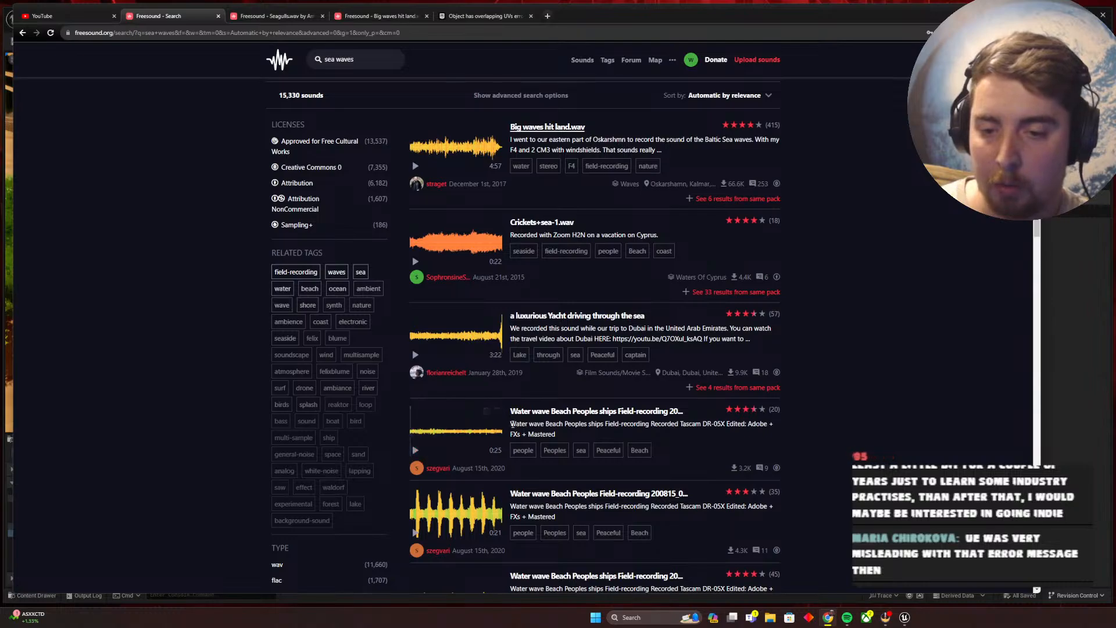
{"action": "scroll", "coordinate": [512, 428], "scroll_direction": "down", "scroll_amount": 3}
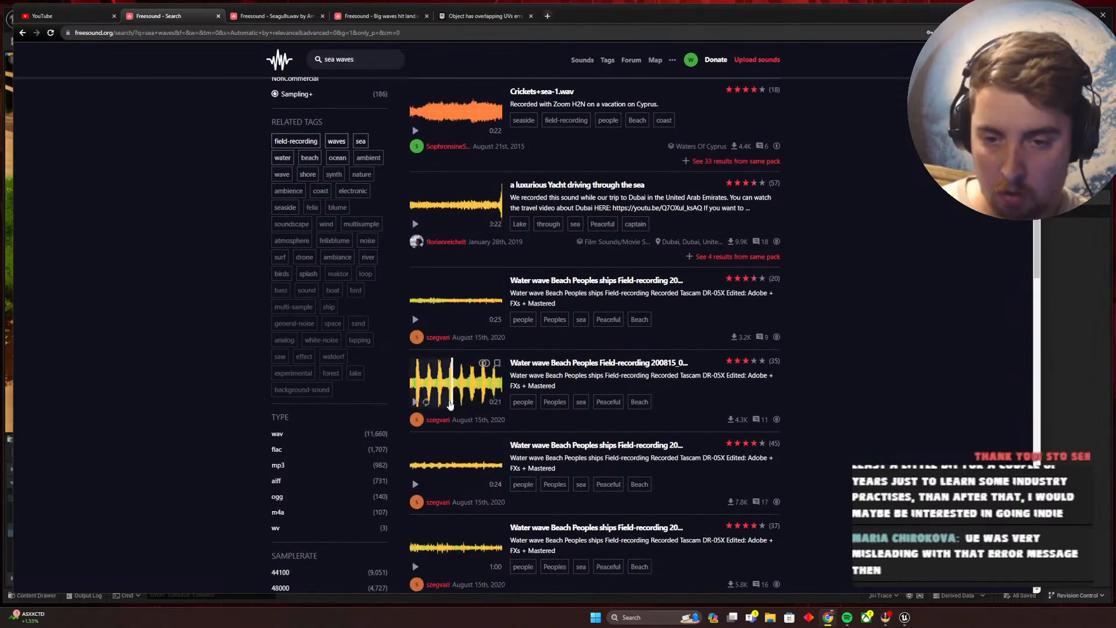
{"action": "scroll", "coordinate": [454, 411], "scroll_direction": "down", "scroll_amount": 2}
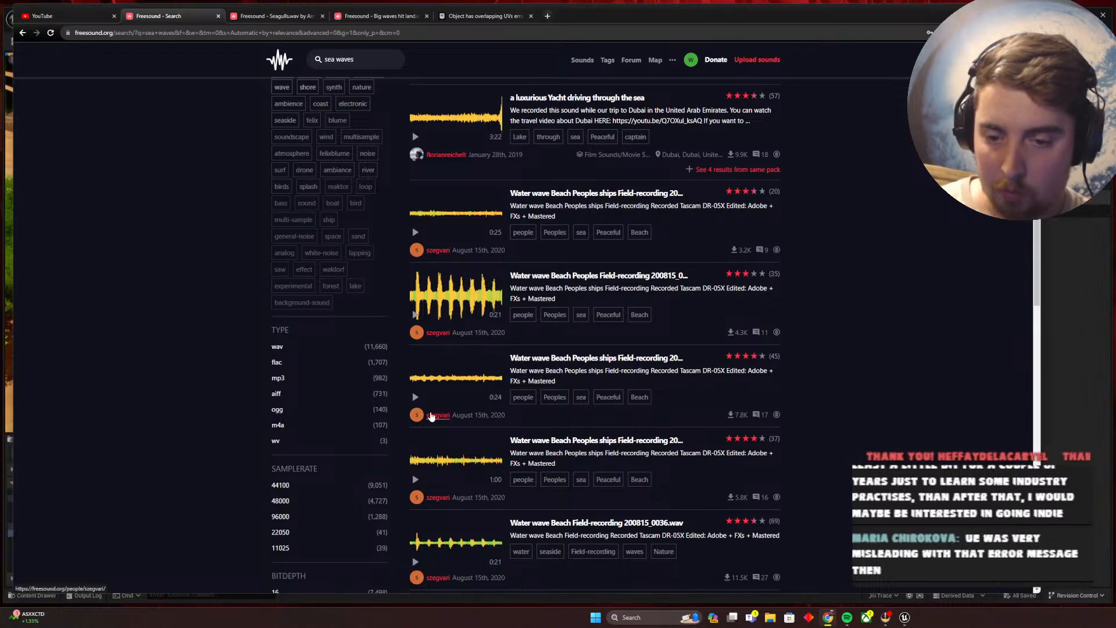
{"action": "scroll", "coordinate": [422, 404], "scroll_direction": "down", "scroll_amount": 4}
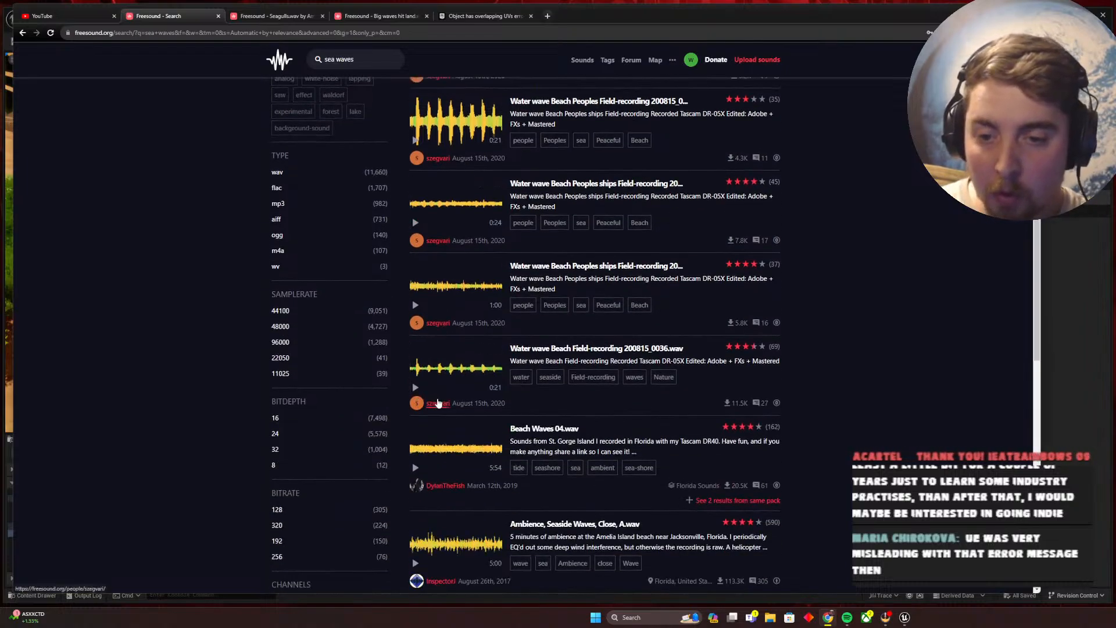
{"action": "left_click", "coordinate": [416, 387]}
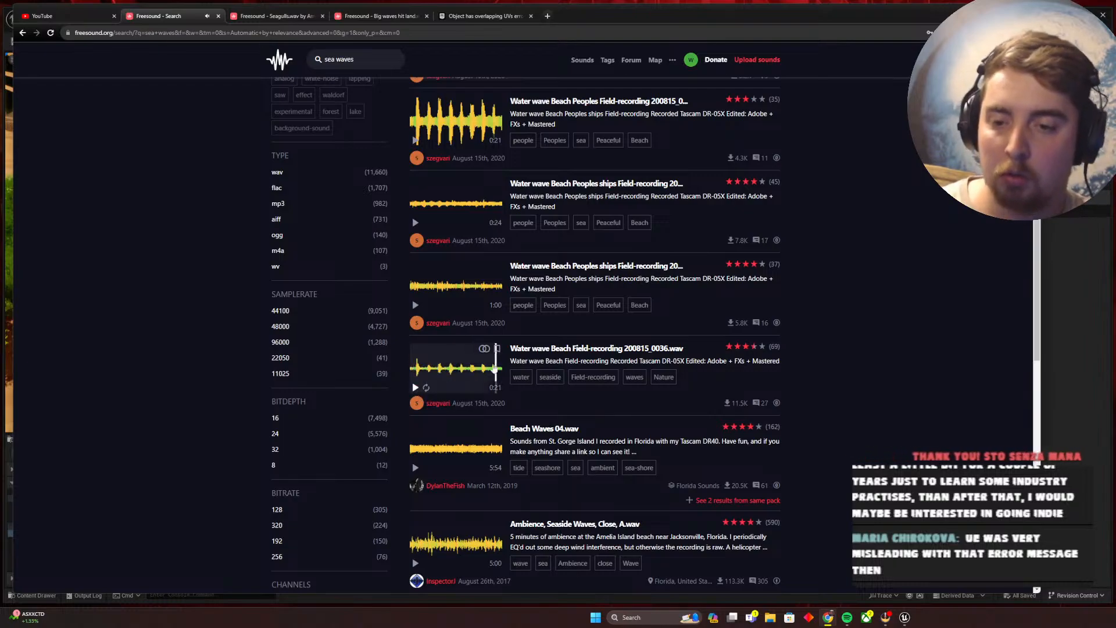
{"action": "left_click", "coordinate": [415, 388]}
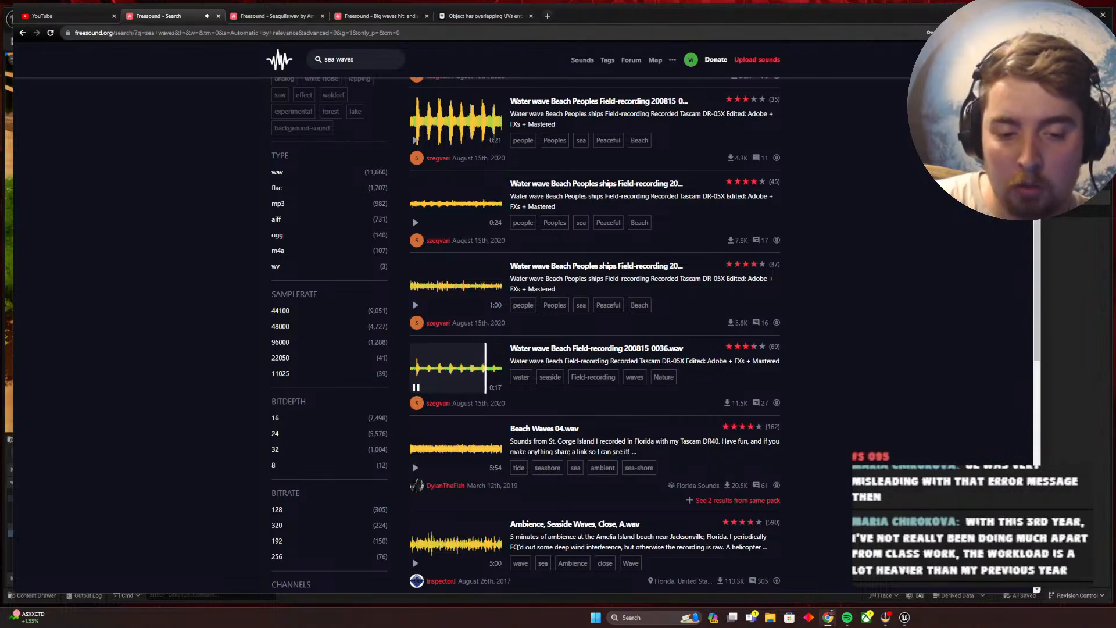
{"action": "left_click", "coordinate": [905, 617]}
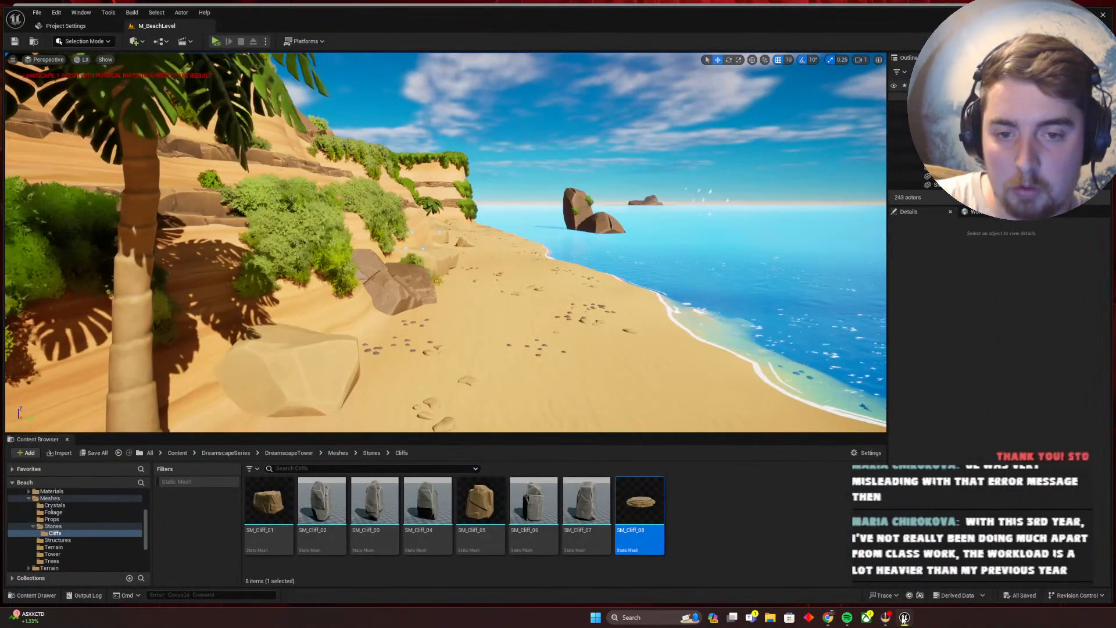
{"action": "left_click", "coordinate": [903, 618]}
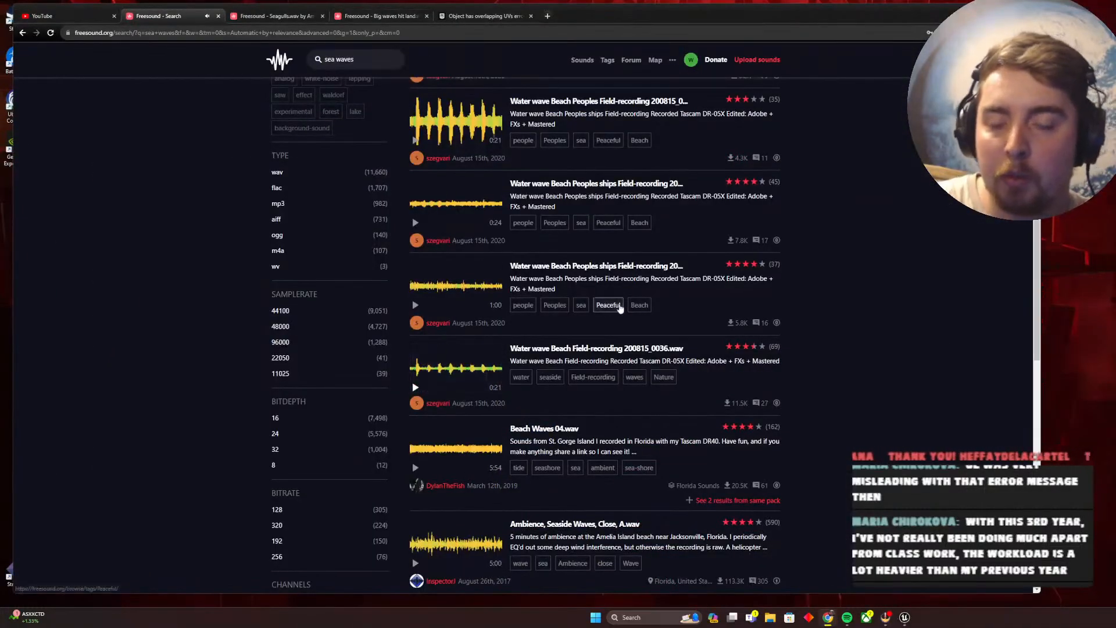
{"action": "scroll", "coordinate": [683, 406], "scroll_direction": "up", "scroll_amount": 2}
{"action": "scroll", "coordinate": [553, 274], "scroll_direction": "up", "scroll_amount": 5}
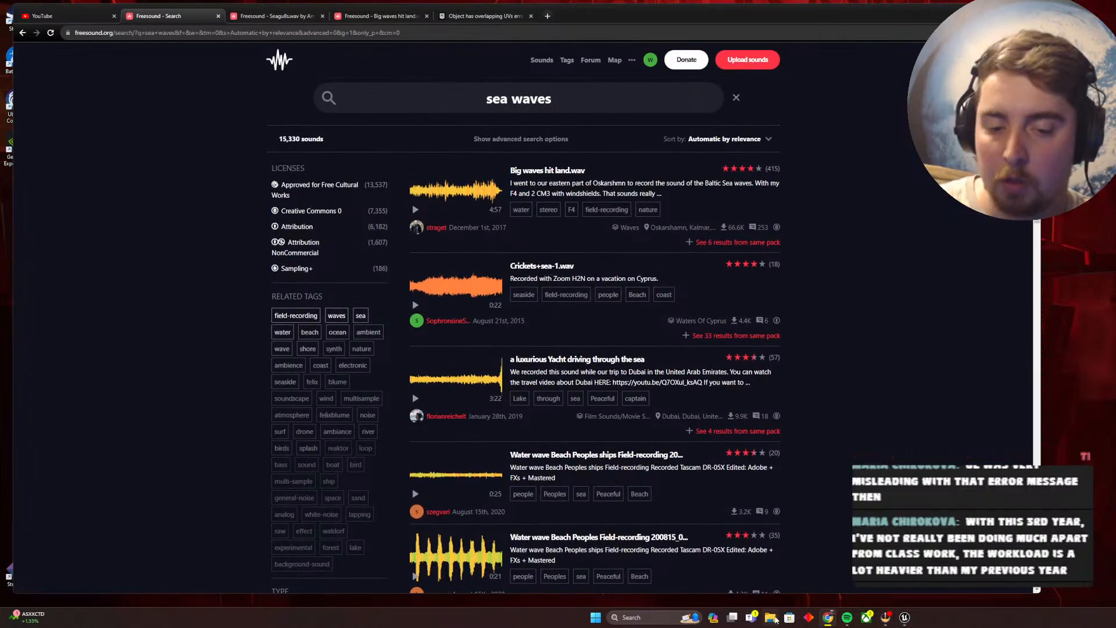
Open the Downloads folder in File Explorer, minimise it, and download Seagulls.wav and Big waves hit land.wav from their Freesound pages
{"action": "left_click", "coordinate": [772, 617]}
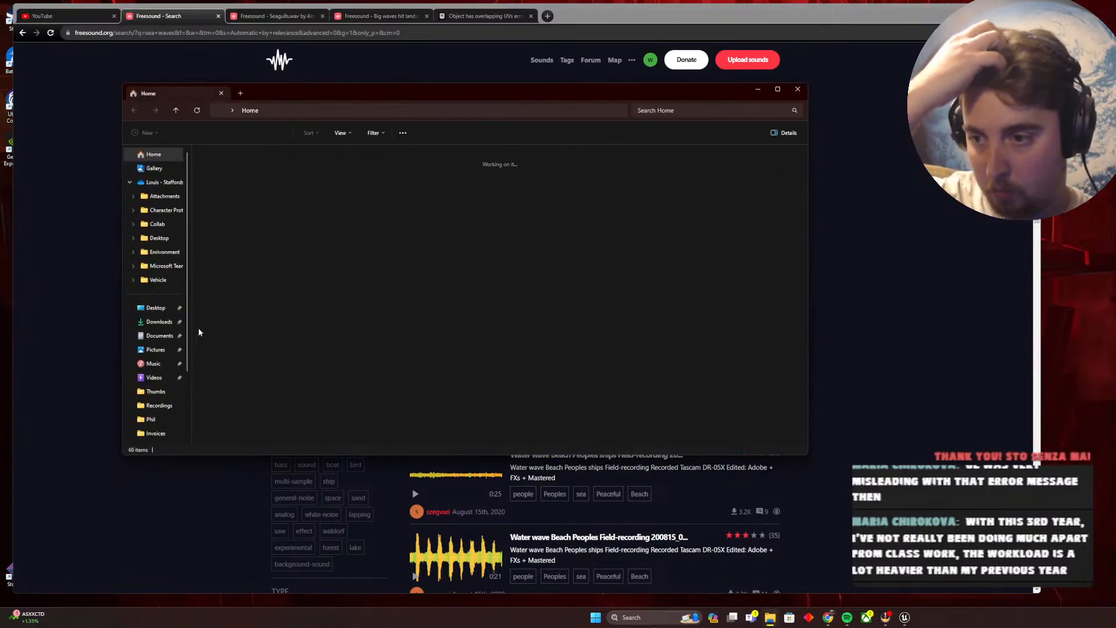
{"action": "left_click", "coordinate": [158, 322]}
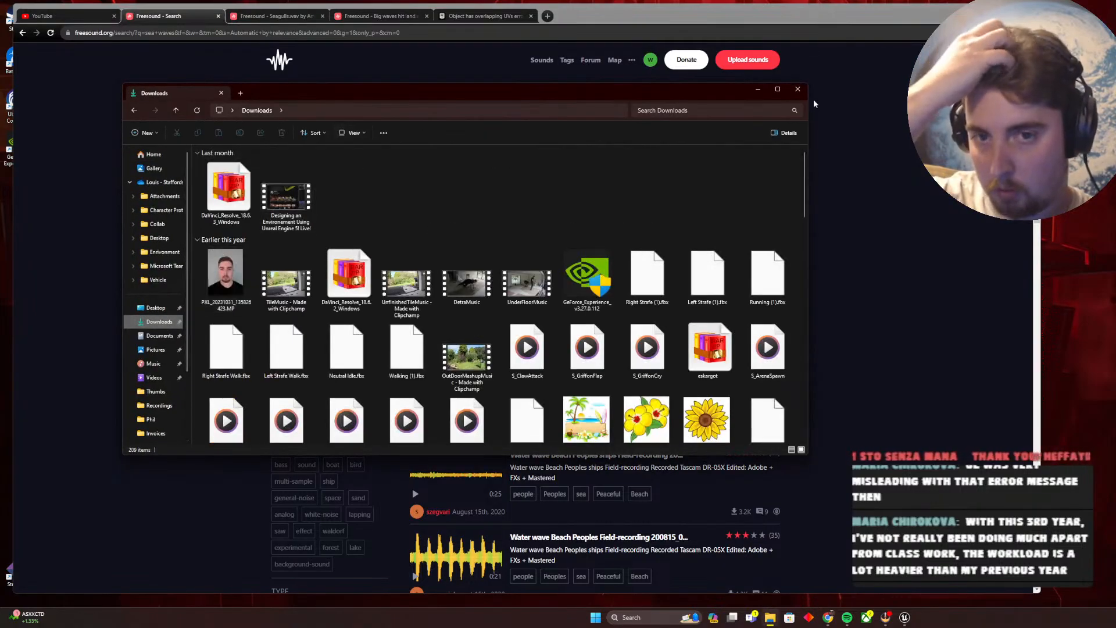
{"action": "left_click", "coordinate": [757, 89]}
{"action": "left_click", "coordinate": [297, 21]}
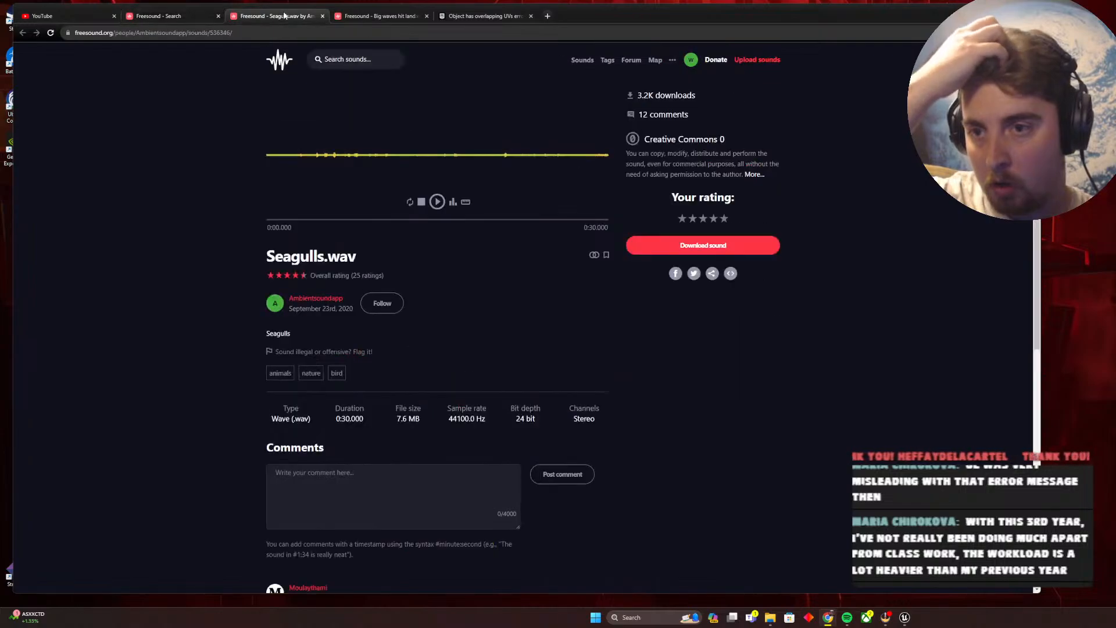
{"action": "left_click", "coordinate": [698, 247]}
{"action": "left_click", "coordinate": [373, 17]}
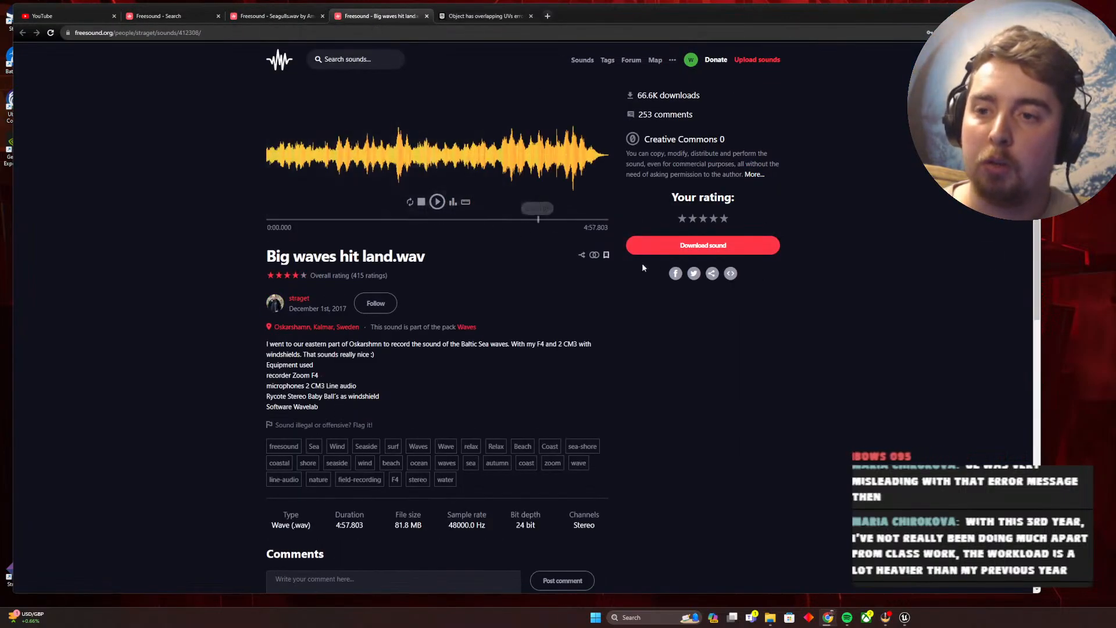
Open a second File Explorer window and create a folder named Beach in Documents > YouTubeProjects
{"action": "right_click", "coordinate": [769, 617]}
{"action": "left_click", "coordinate": [744, 565]}
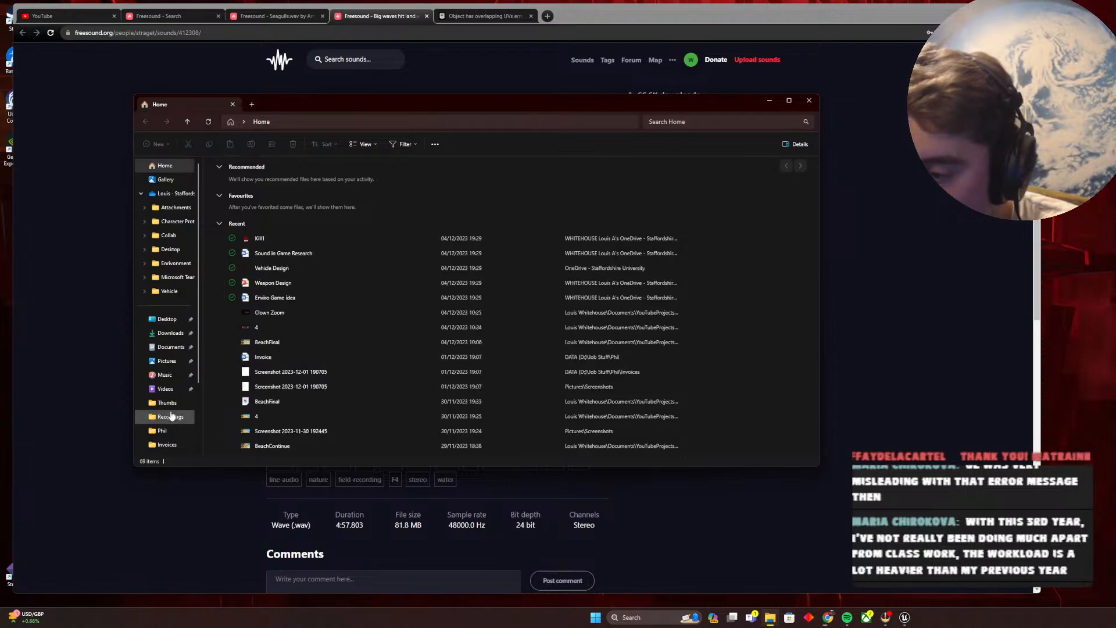
{"action": "left_click", "coordinate": [166, 402]}
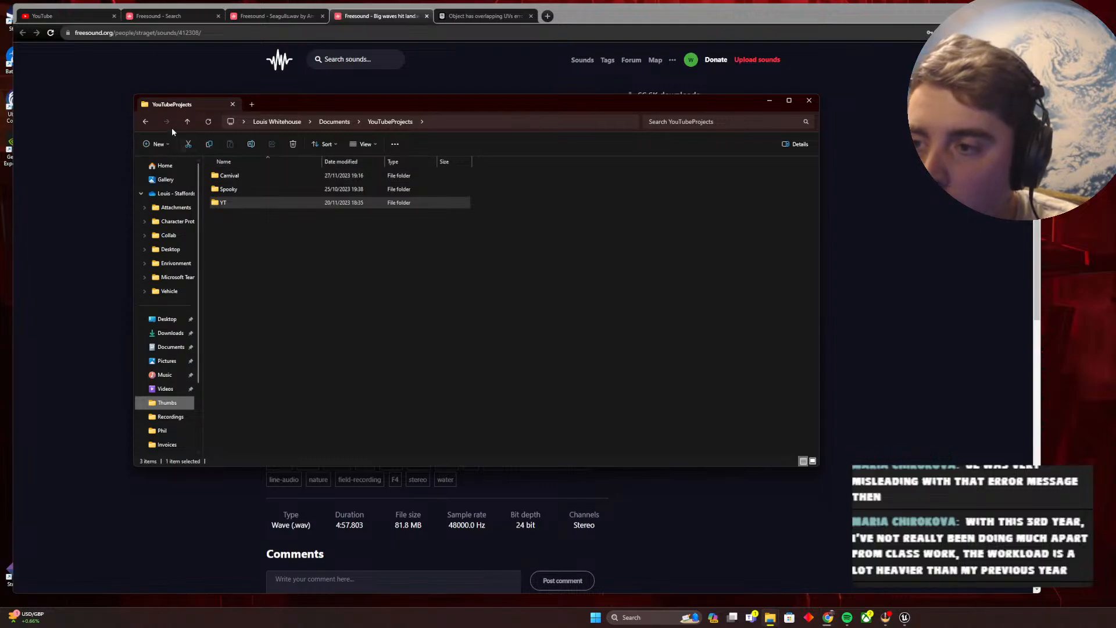
{"action": "left_click", "coordinate": [158, 146]}
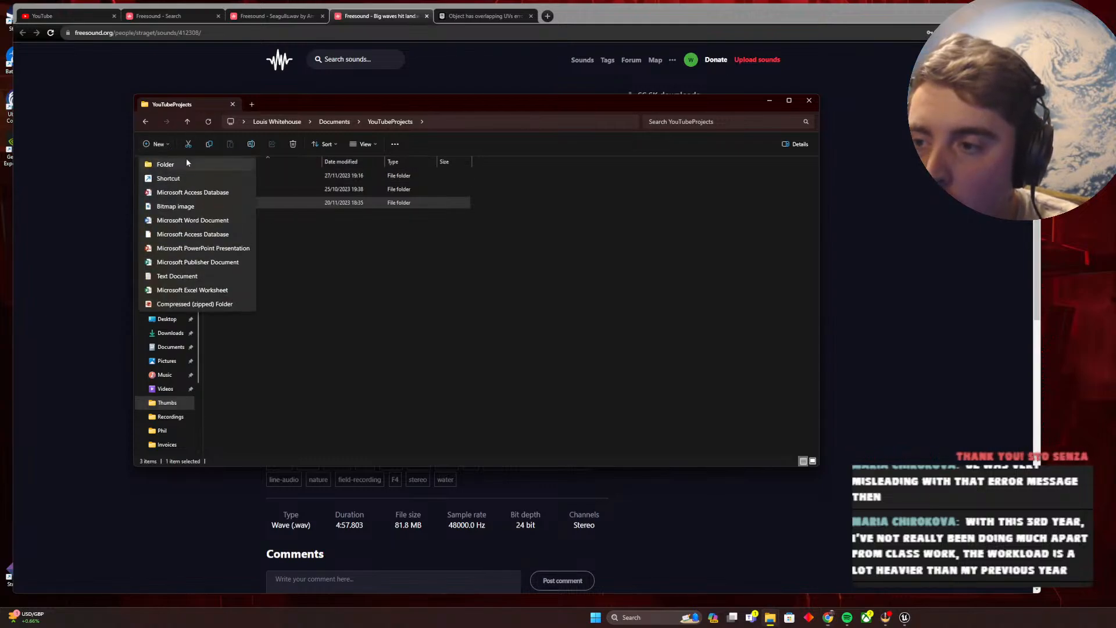
{"action": "left_click", "coordinate": [187, 160]}
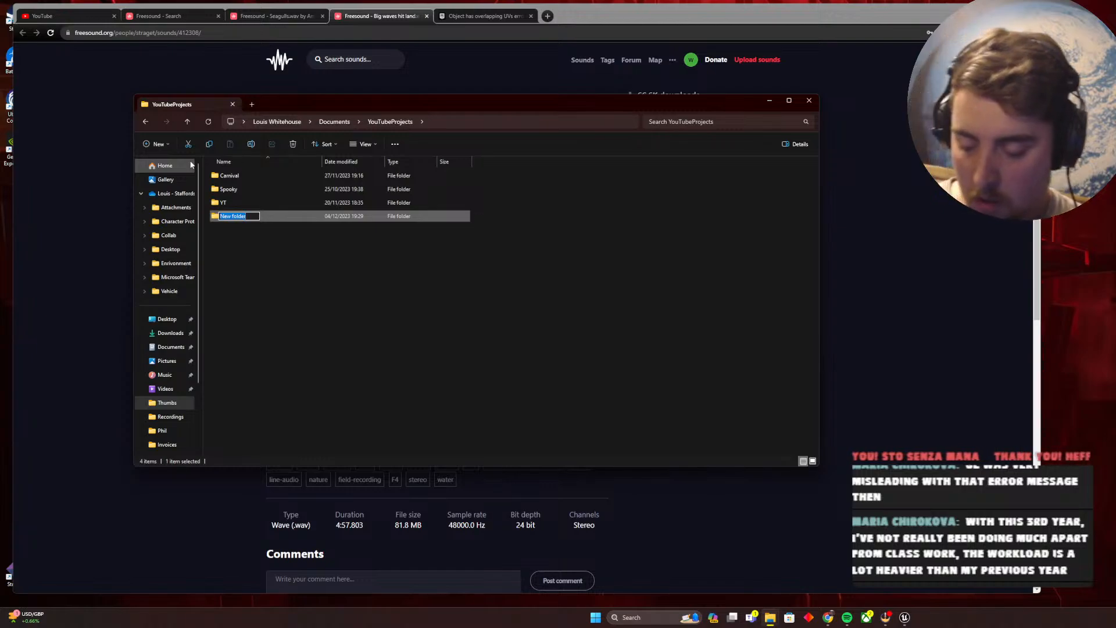
{"action": "type", "text": "Beach"}
{"action": "key", "text": "Return"}
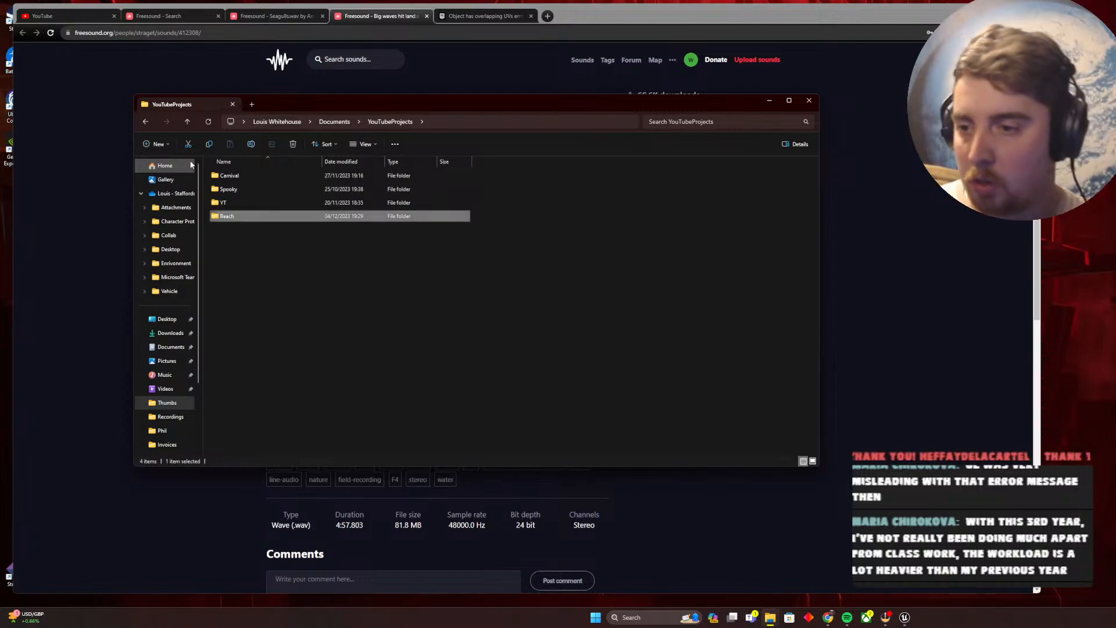
Create a folder named Sounds inside the Beach folder
{"action": "double_click", "coordinate": [299, 219]}
{"action": "right_click", "coordinate": [309, 228]}
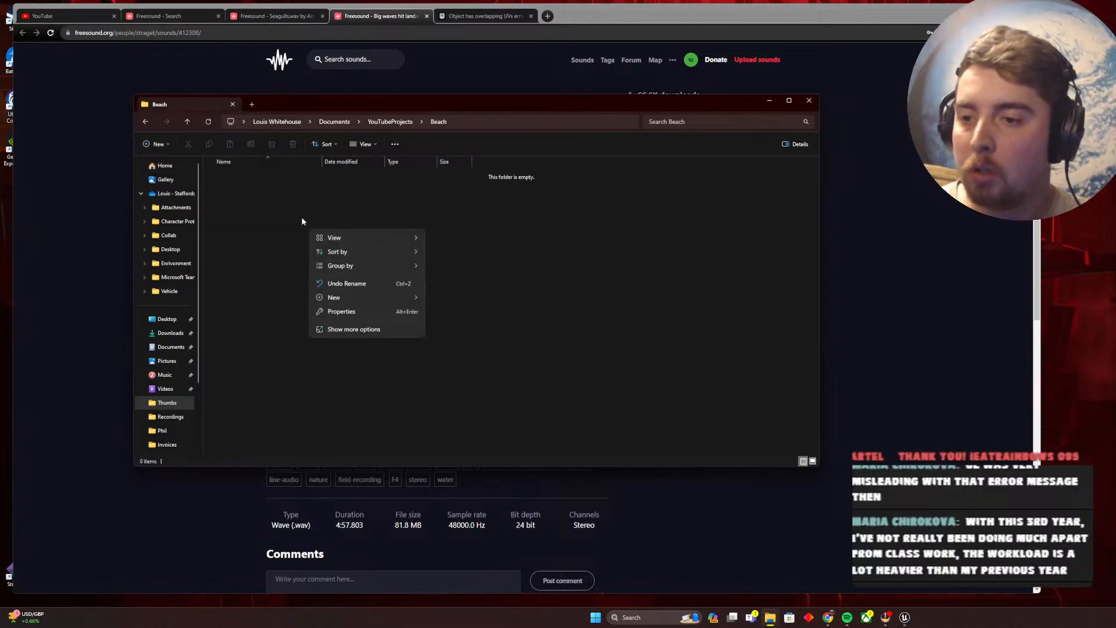
{"action": "left_click", "coordinate": [155, 144]}
{"action": "left_click", "coordinate": [182, 161]}
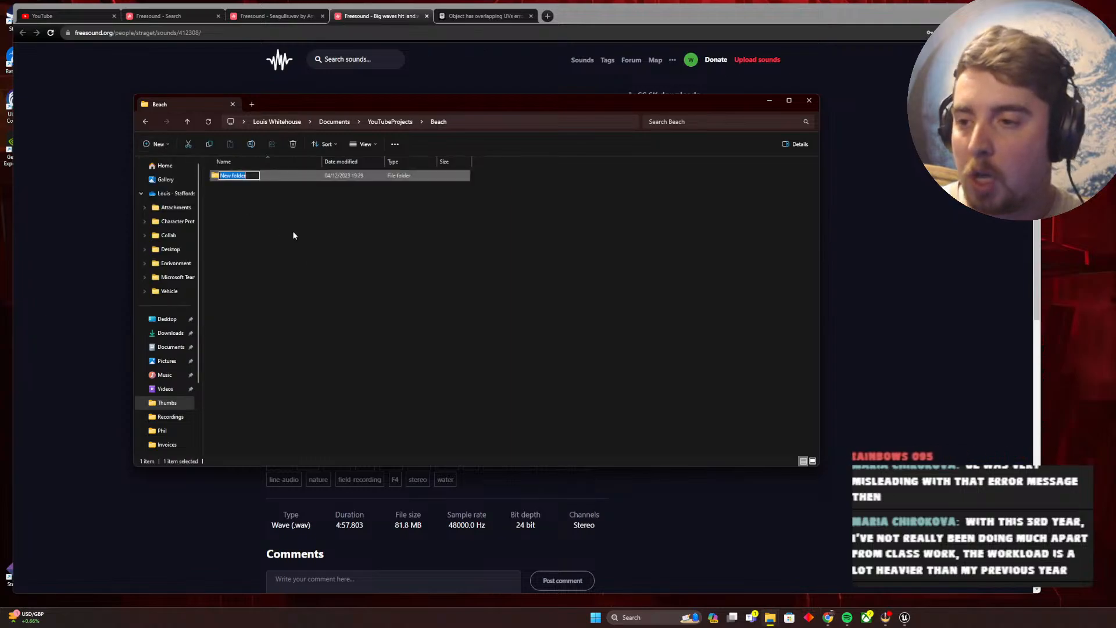
{"action": "type", "text": "Sounds"}
{"action": "key", "text": "Return"}
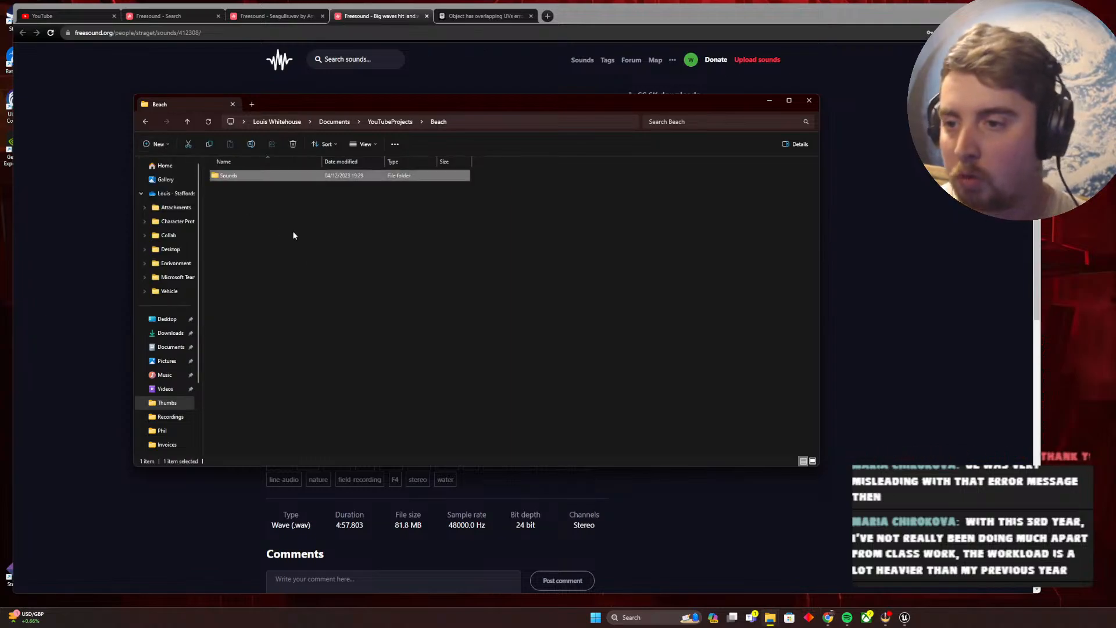
Move the two downloaded WAV files from Downloads into the Beach project's Sounds folder and open that folder
{"action": "left_click", "coordinate": [754, 587]}
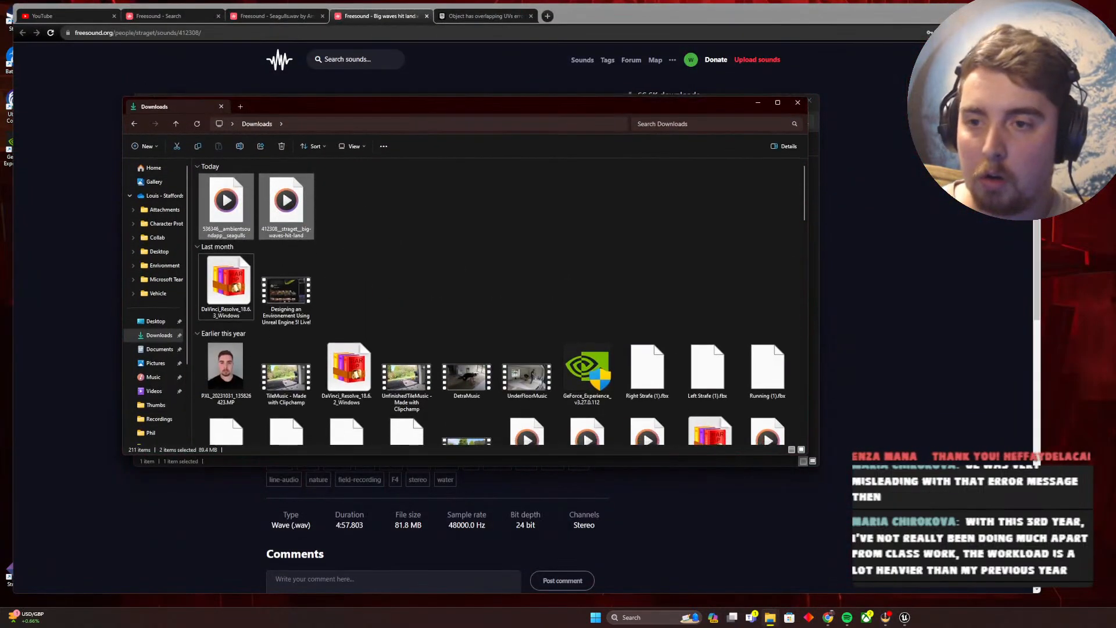
{"action": "left_click_drag", "start_coordinate": [613, 107], "coordinate": [1115, 164]}
{"action": "left_click_drag", "start_coordinate": [911, 261], "coordinate": [452, 274]}
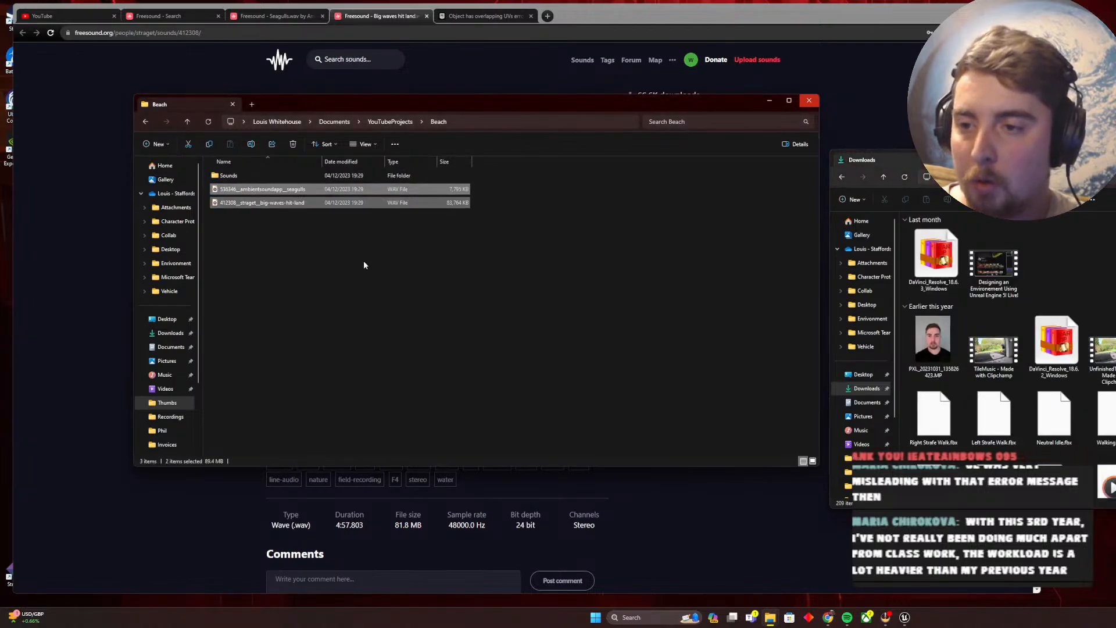
{"action": "left_click_drag", "start_coordinate": [261, 202], "coordinate": [248, 176]}
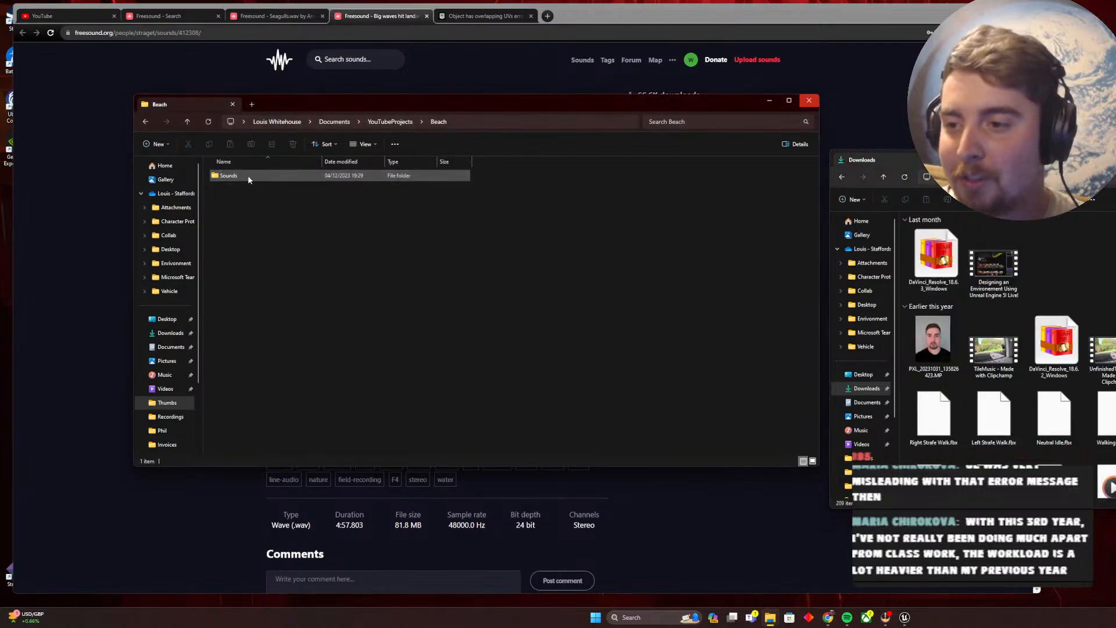
{"action": "double_click", "coordinate": [248, 175]}
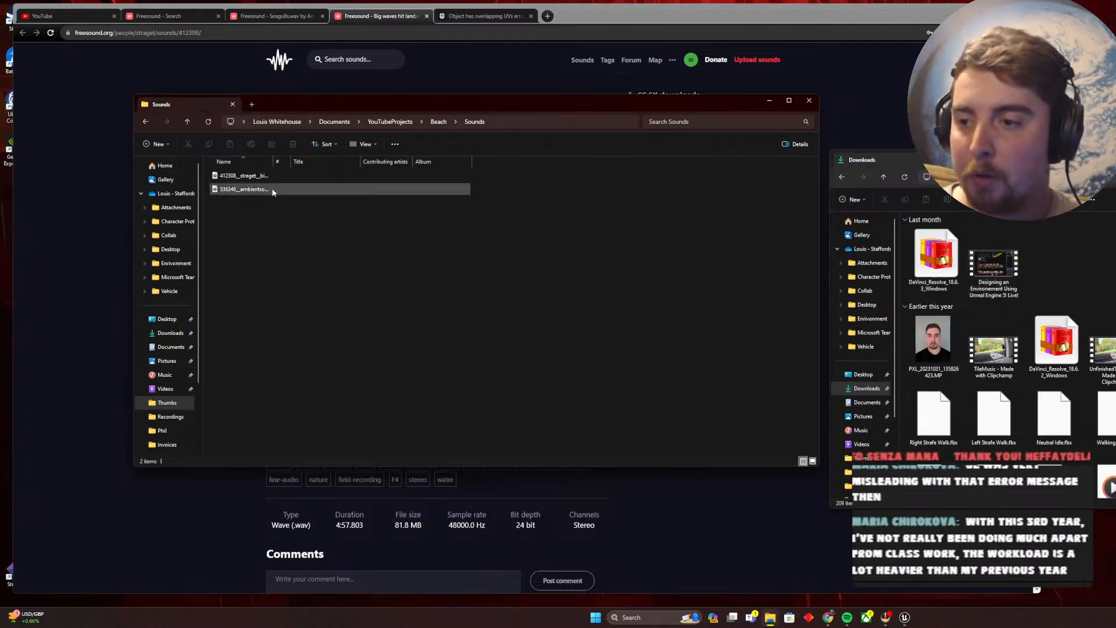
Rename the first WAV file in the Sounds folder, the big-waves-hit-land recording, as S_Seagull
{"action": "left_click", "coordinate": [243, 178]}
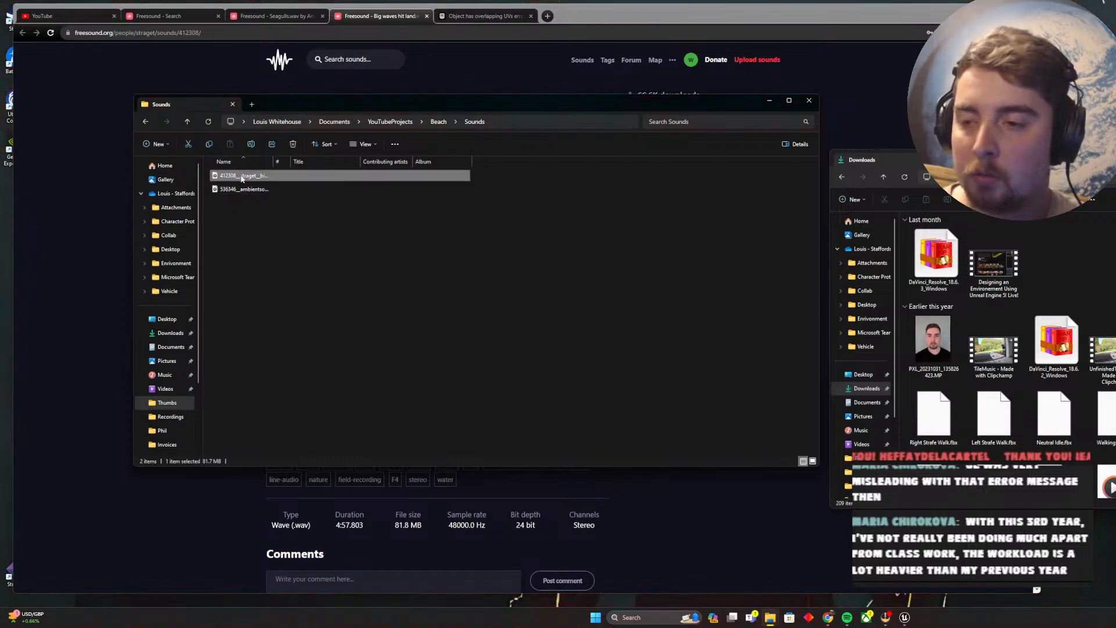
{"action": "left_click", "coordinate": [242, 177]}
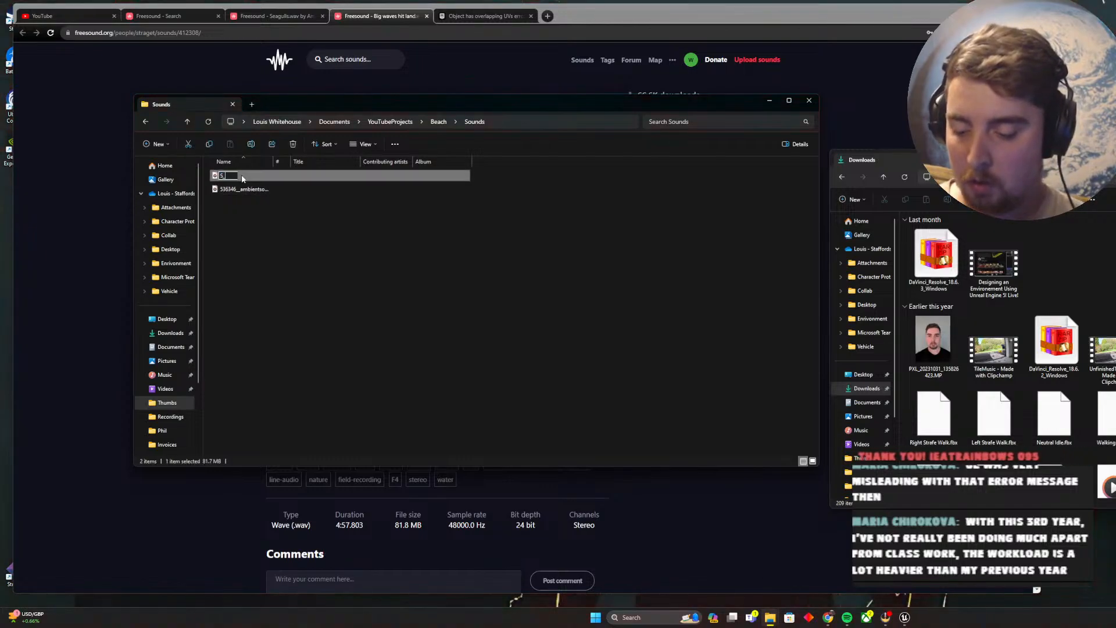
{"action": "type", "text": "S_Seagull"}
{"action": "key", "text": "Return"}
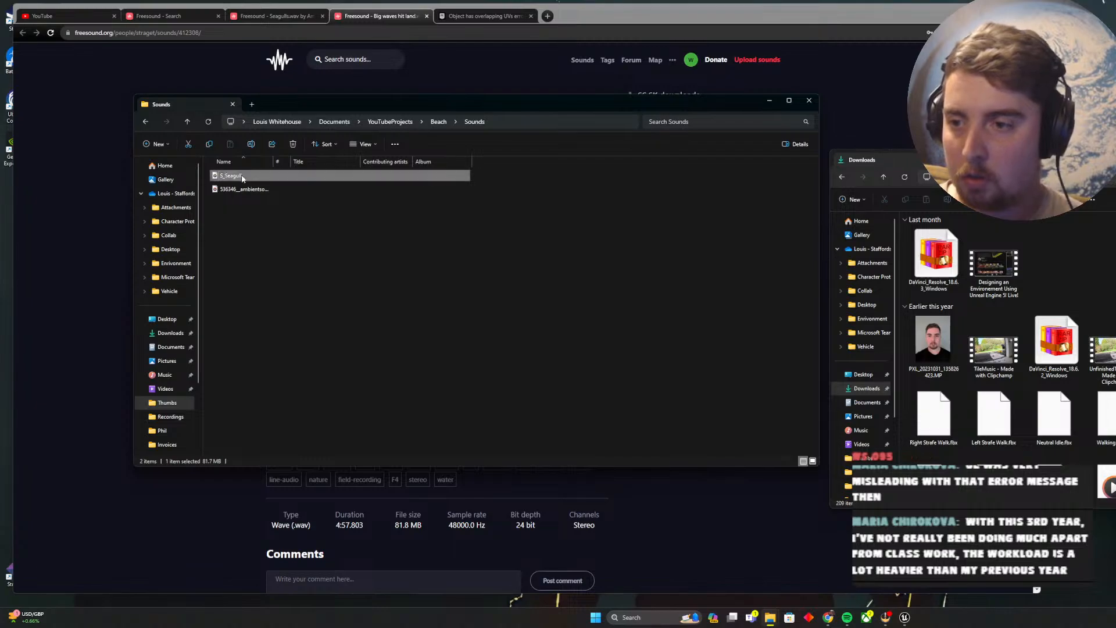
Rename the second WAV file in the Sounds folder, the ambientsoundapp recording, as S_SeaWaves
{"action": "left_click", "coordinate": [249, 188]}
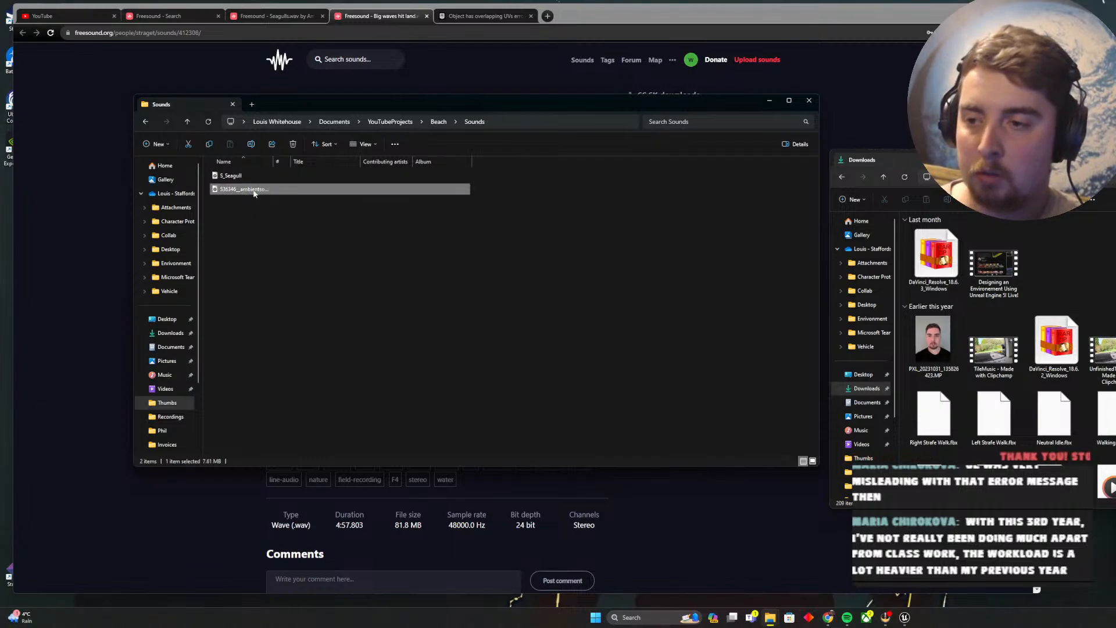
{"action": "key", "text": "F2"}
{"action": "type", "text": "S_S"}
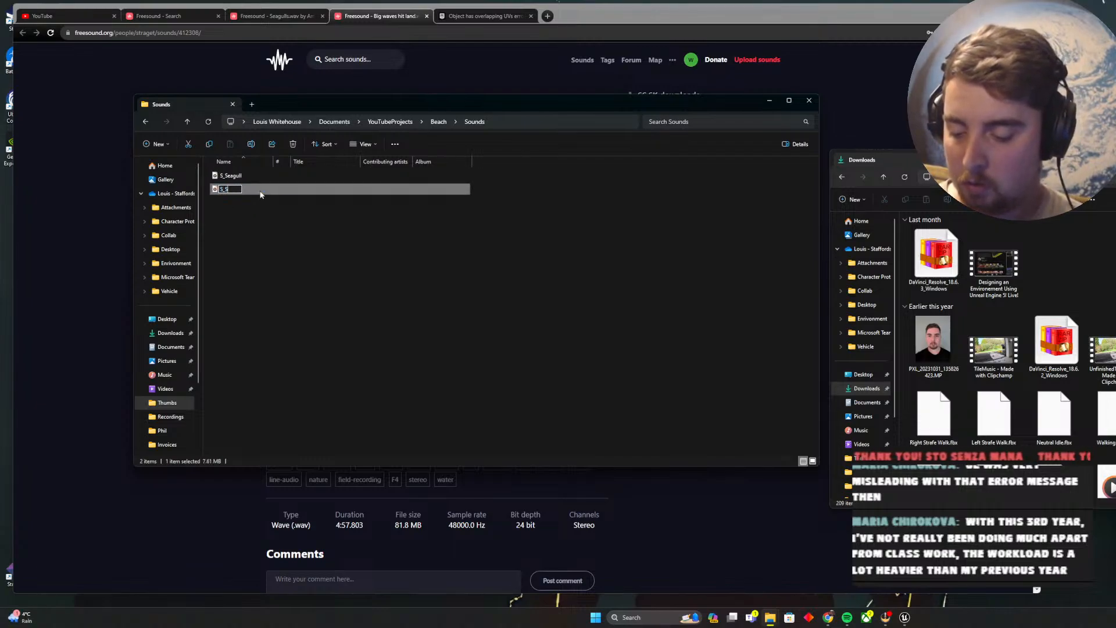
{"action": "type", "text": "eaWav"}
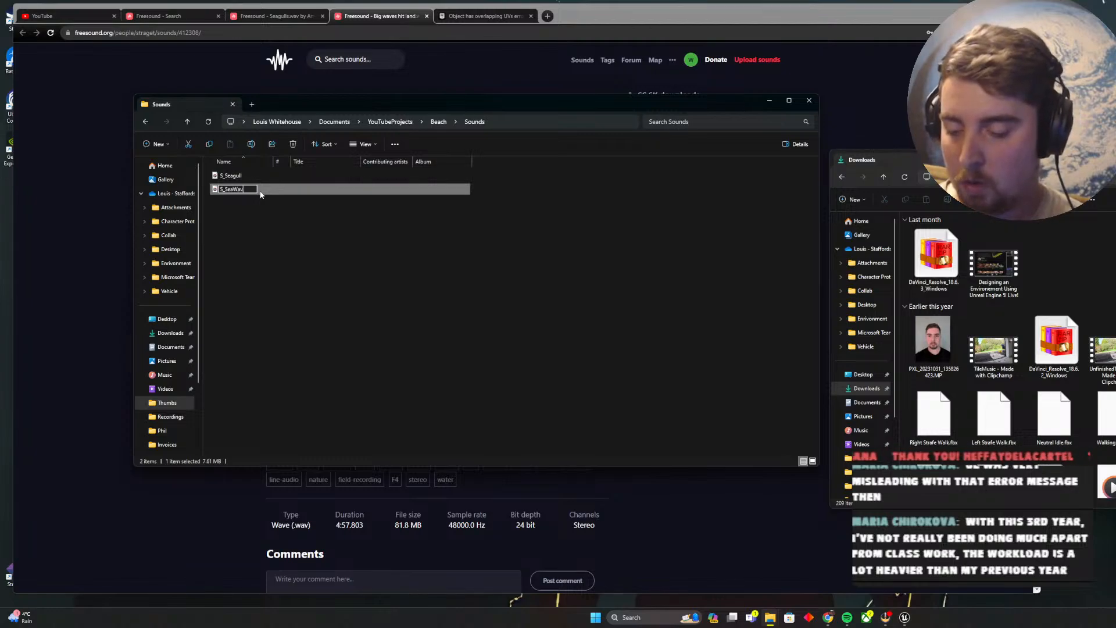
{"action": "type", "text": "es"}
{"action": "key", "text": "Return"}
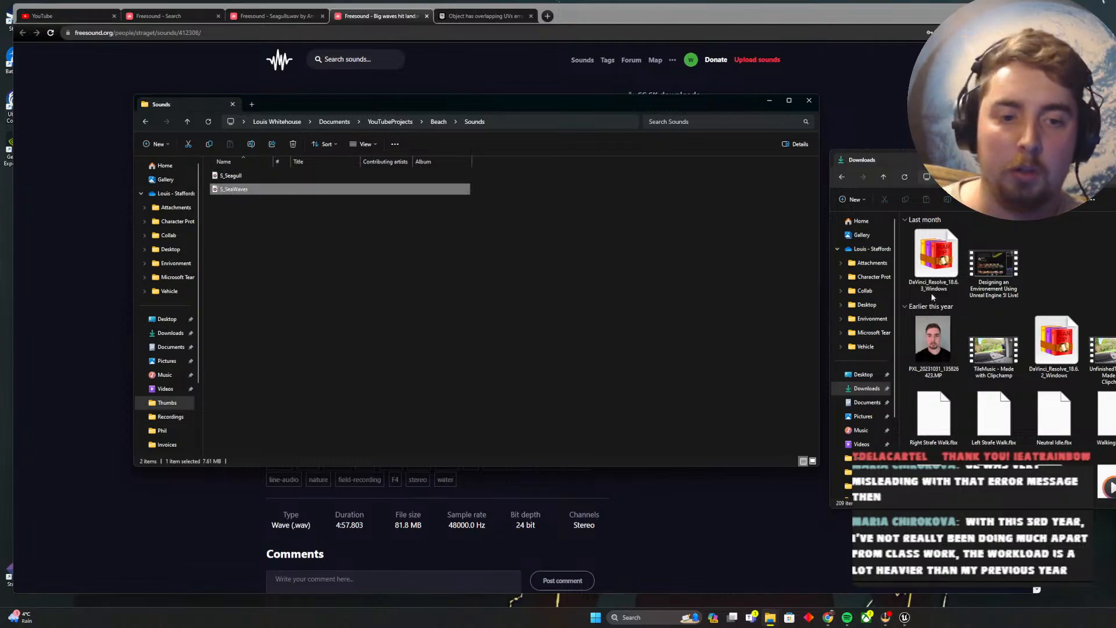
Look through the Downloads folder for an existing ambience sound file
{"action": "scroll", "coordinate": [1062, 278], "scroll_direction": "down", "scroll_amount": 5}
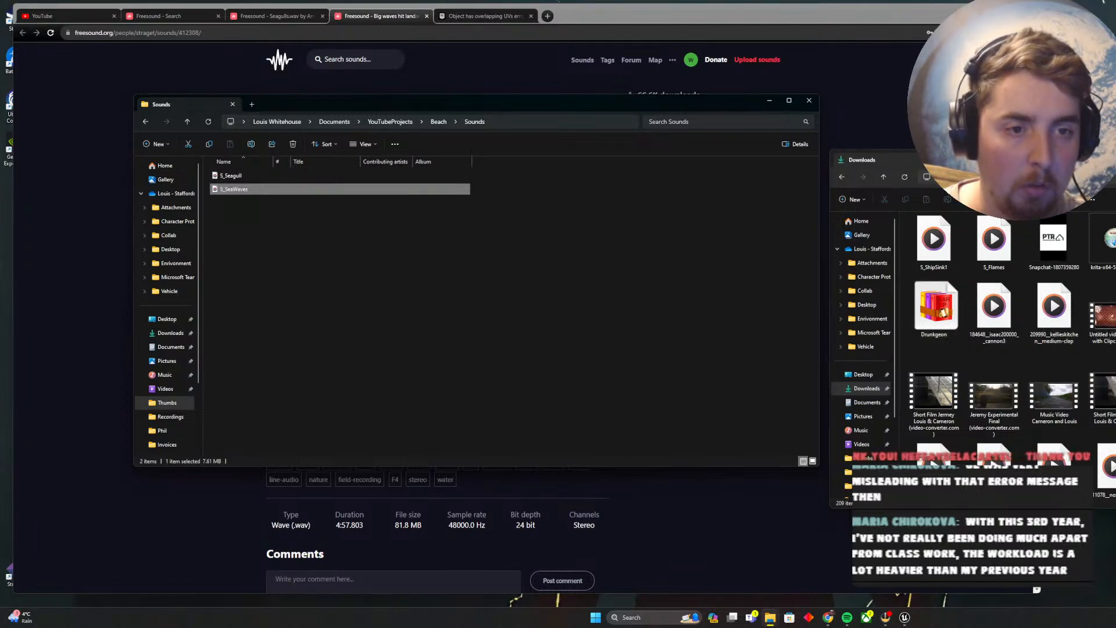
{"action": "left_click_drag", "start_coordinate": [1035, 160], "coordinate": [937, 174]}
{"action": "scroll", "coordinate": [1077, 261], "scroll_direction": "down", "scroll_amount": 5}
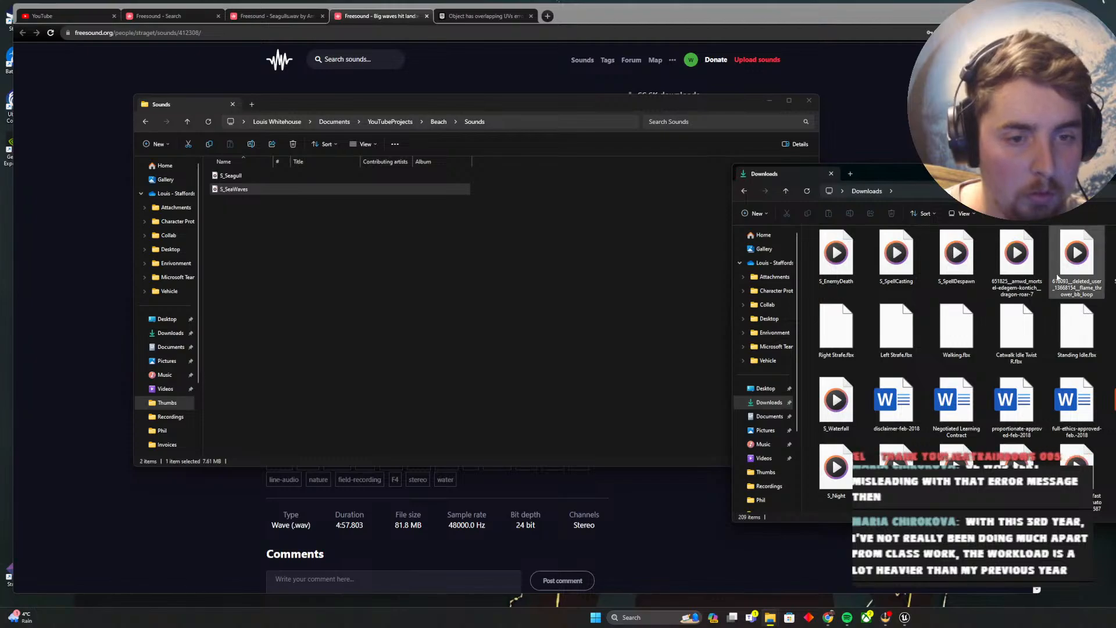
{"action": "scroll", "coordinate": [887, 270], "scroll_direction": "up", "scroll_amount": 6}
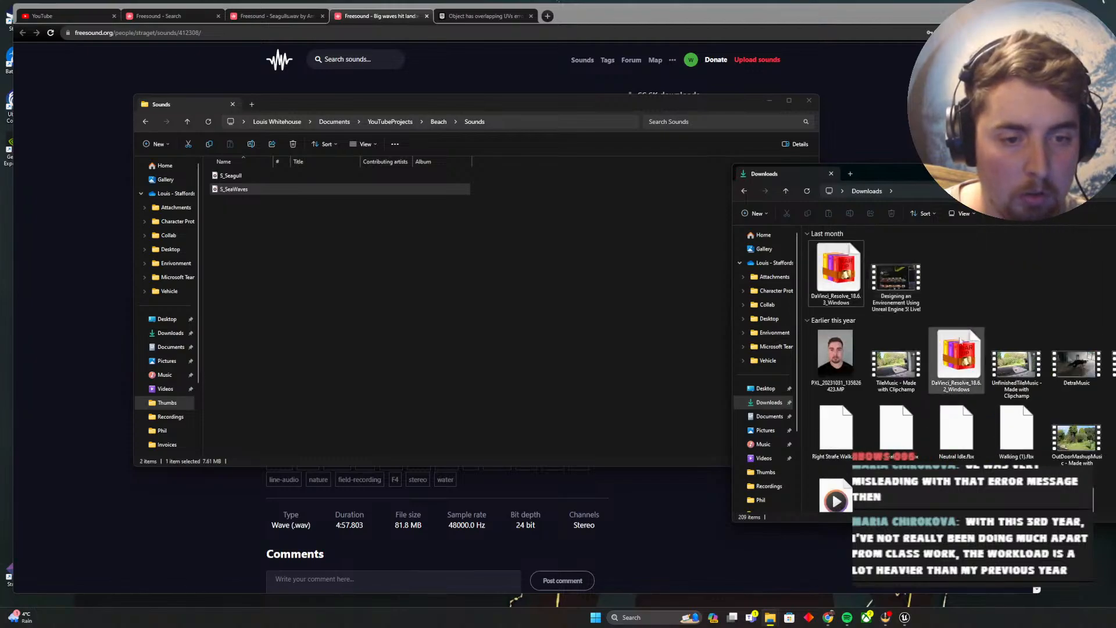
{"action": "scroll", "coordinate": [832, 491], "scroll_direction": "down", "scroll_amount": 2}
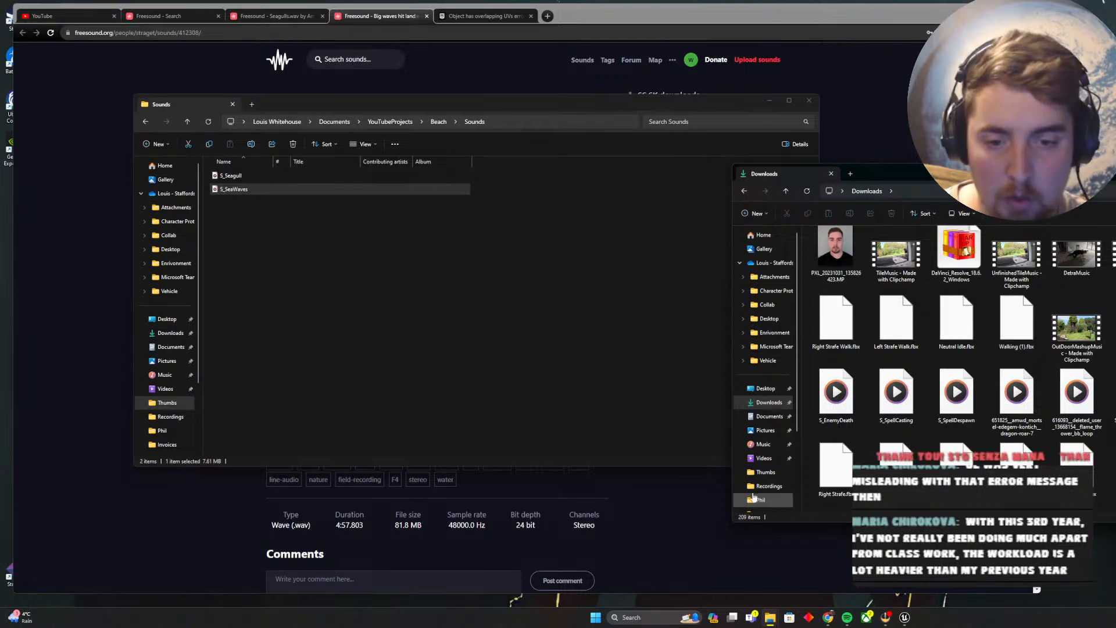
{"action": "scroll", "coordinate": [768, 459], "scroll_direction": "down", "scroll_amount": 2}
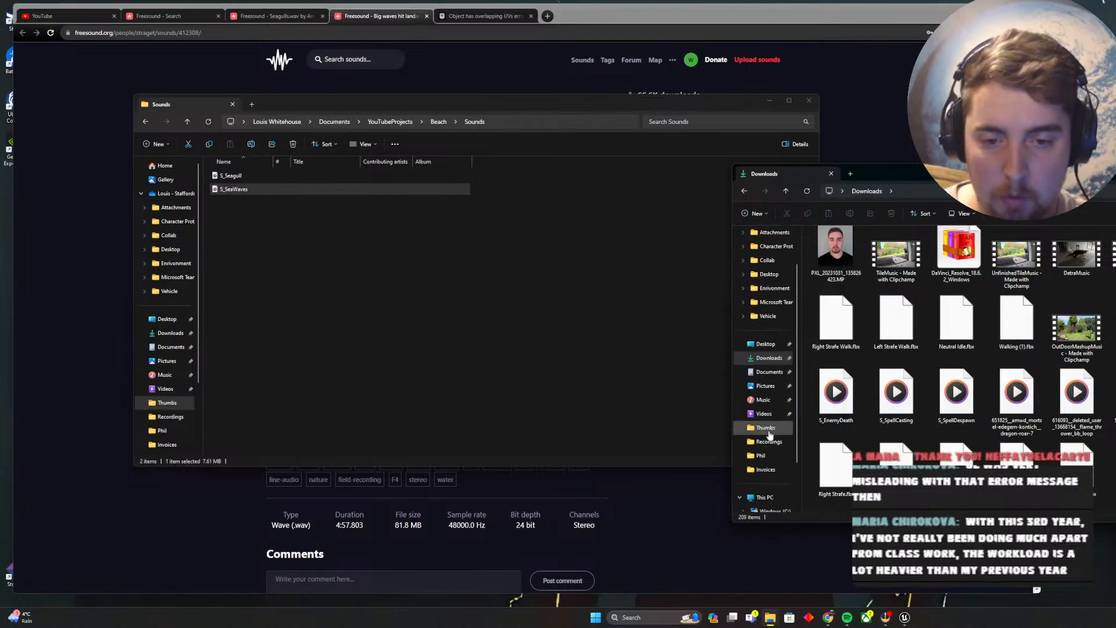
Browse the Carnival project folders and open the MyStuff Sounds folder inside CarnivalMassacre's Content folder
{"action": "left_click", "coordinate": [766, 427]}
{"action": "left_click", "coordinate": [981, 192]}
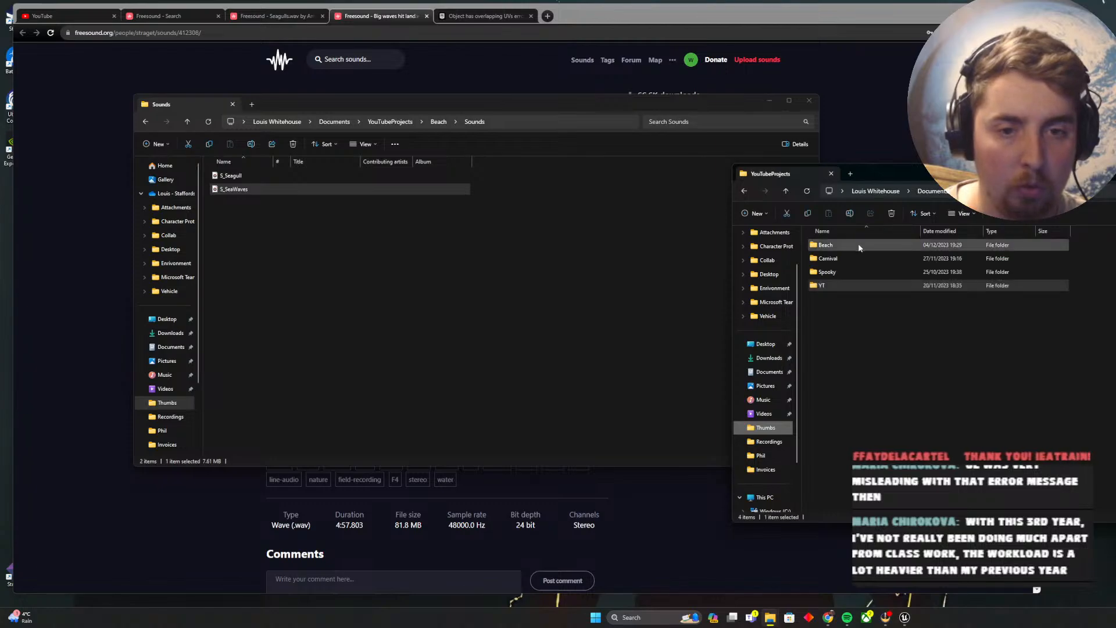
{"action": "left_click", "coordinate": [856, 251]}
{"action": "left_click", "coordinate": [856, 255]}
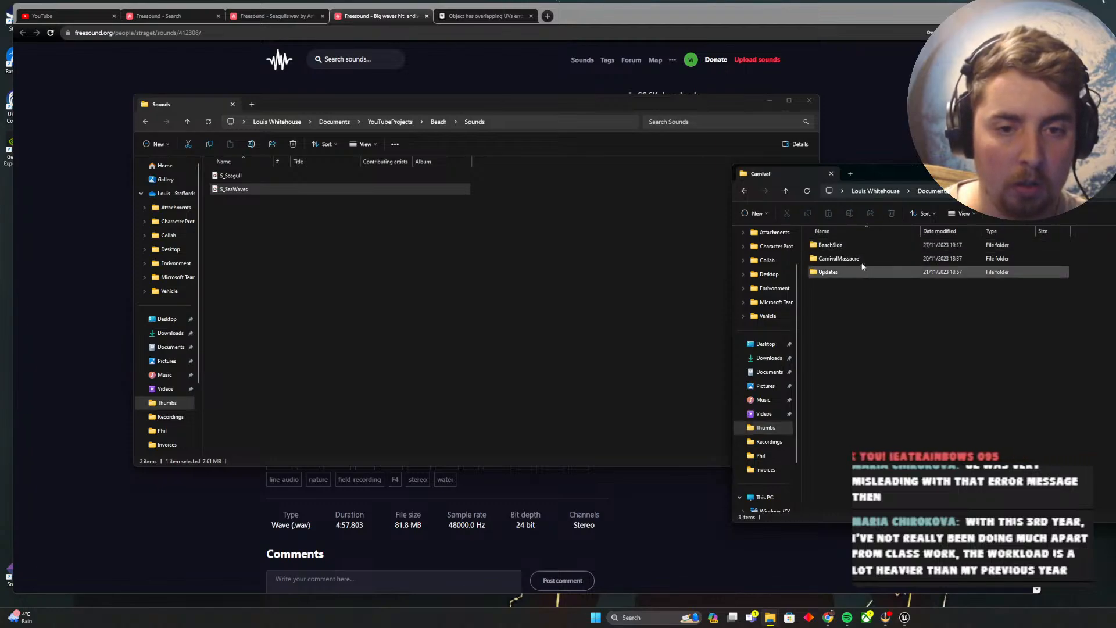
{"action": "double_click", "coordinate": [860, 246]}
{"action": "double_click", "coordinate": [859, 246]}
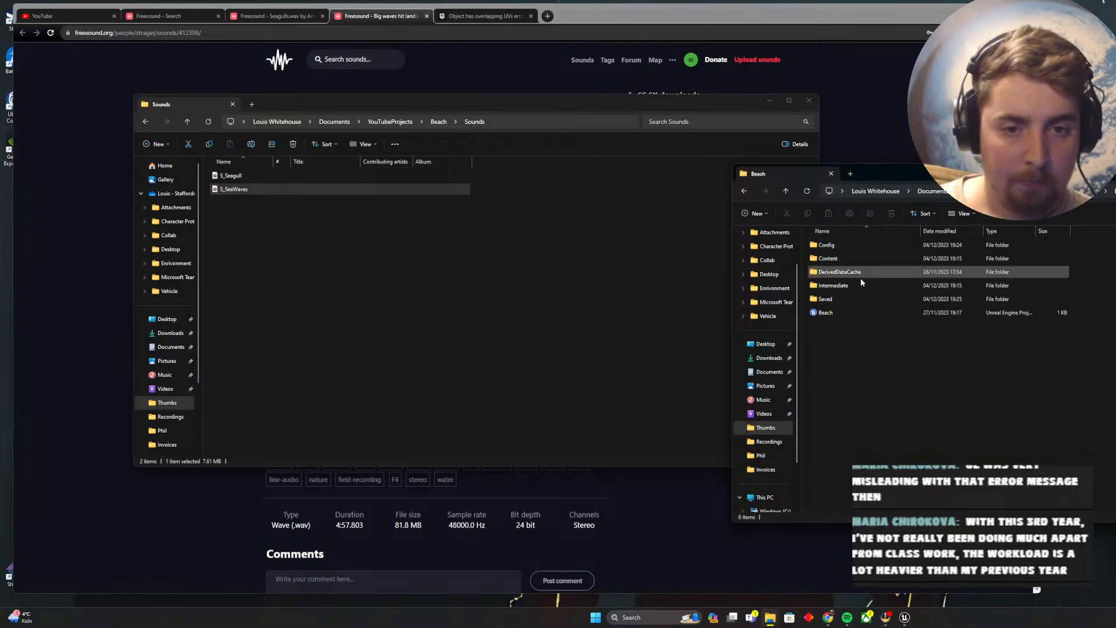
{"action": "left_click", "coordinate": [1039, 192]}
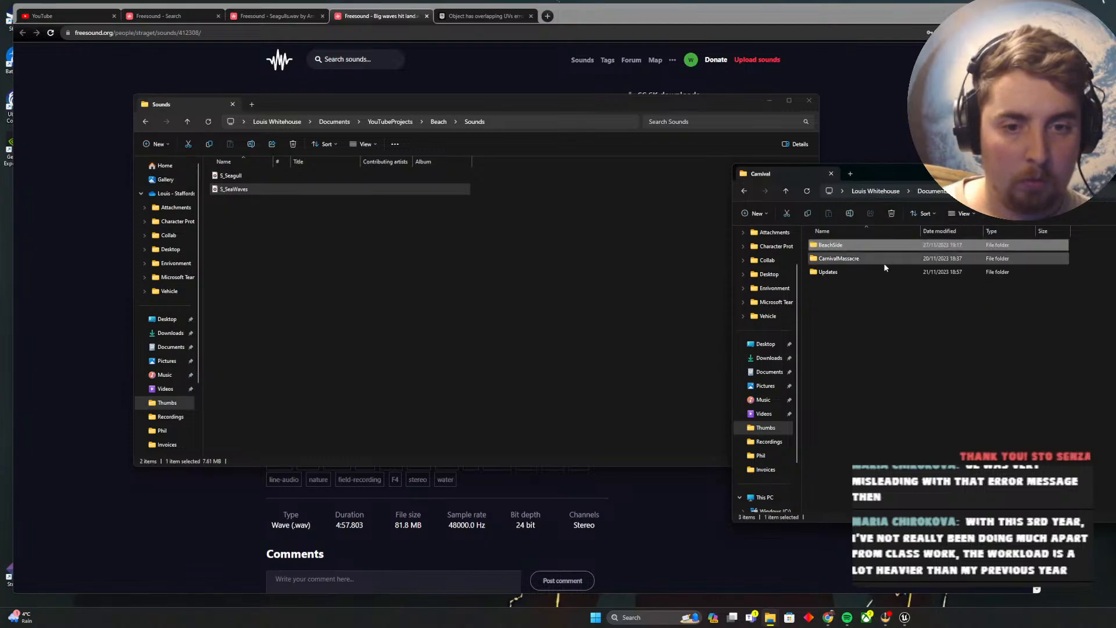
{"action": "double_click", "coordinate": [873, 260]}
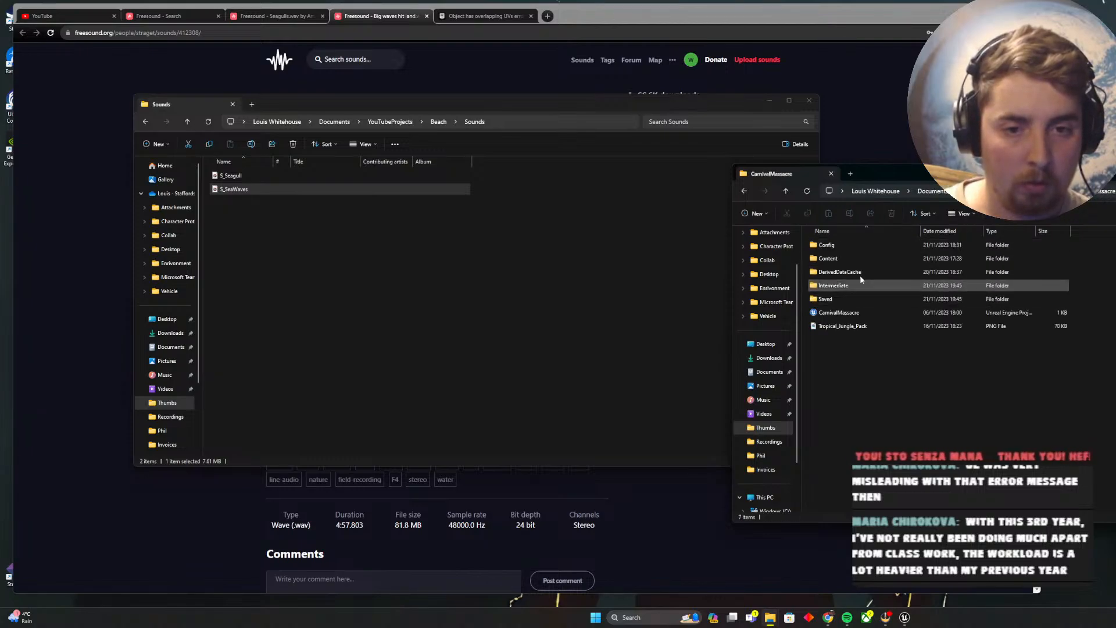
{"action": "double_click", "coordinate": [860, 260]}
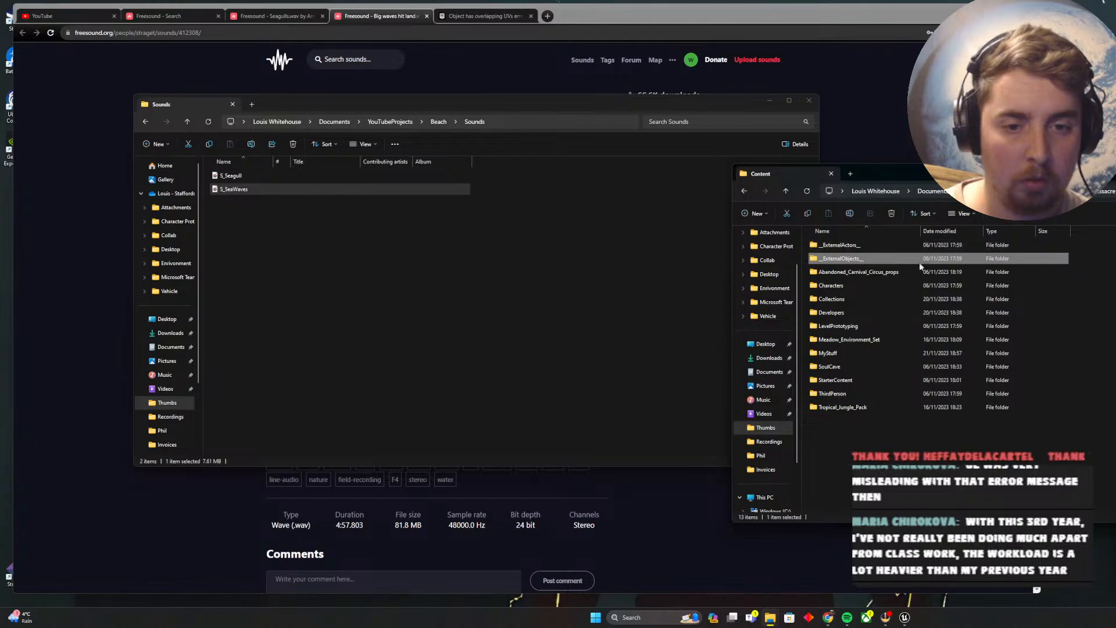
{"action": "double_click", "coordinate": [837, 354]}
{"action": "double_click", "coordinate": [847, 259]}
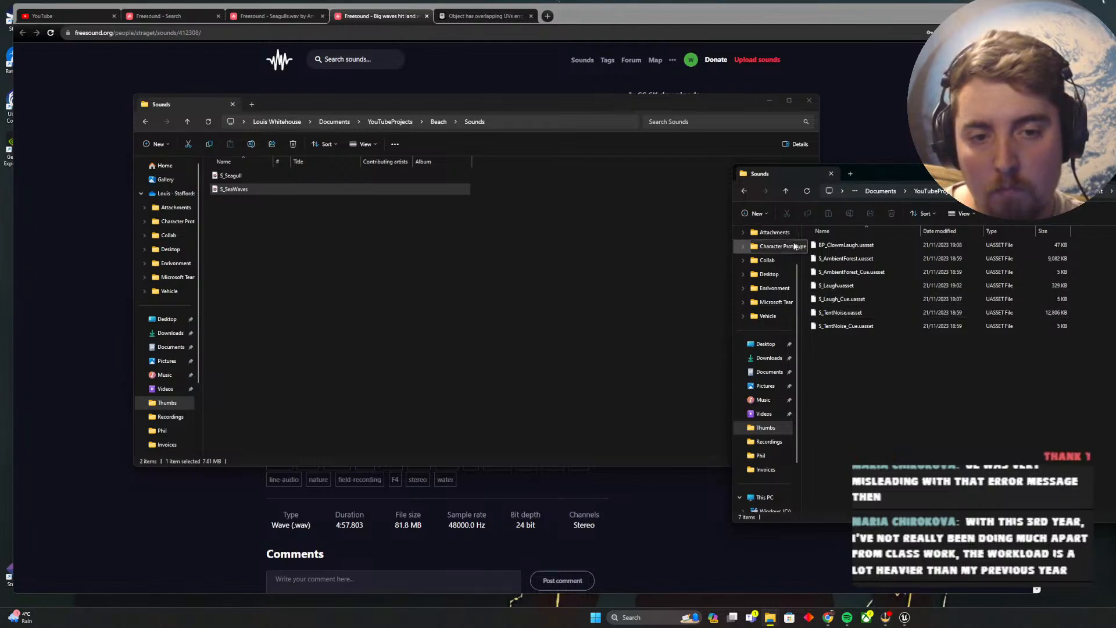
Switch to Unreal Editor and open the Sounds folder inside Content/MyStuff
{"action": "left_click", "coordinate": [905, 619]}
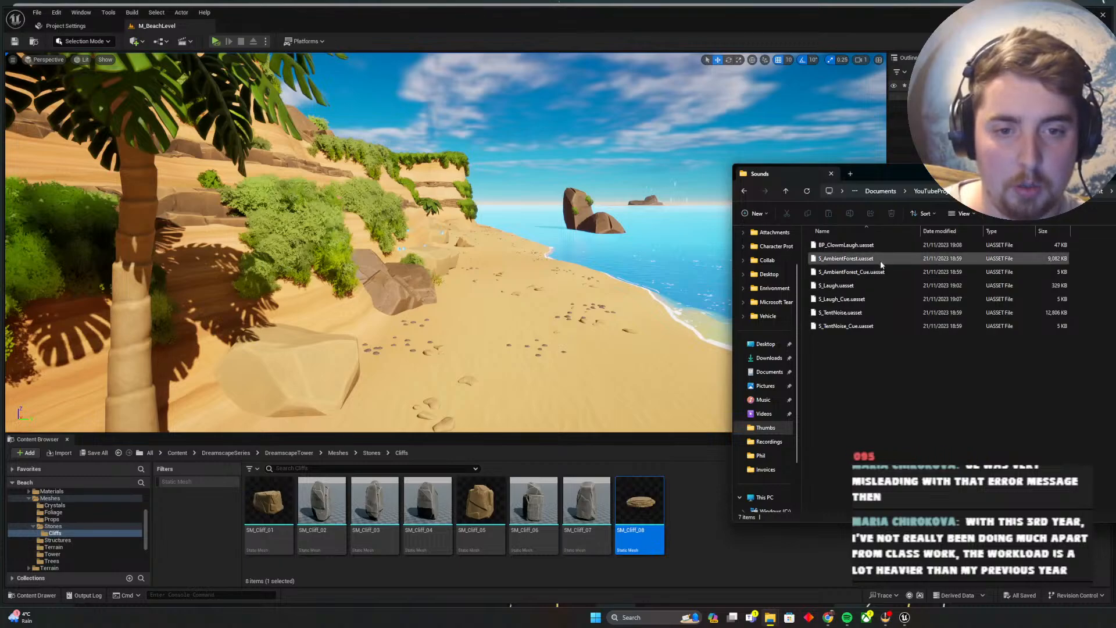
{"action": "left_click_drag", "start_coordinate": [879, 261], "coordinate": [762, 266]}
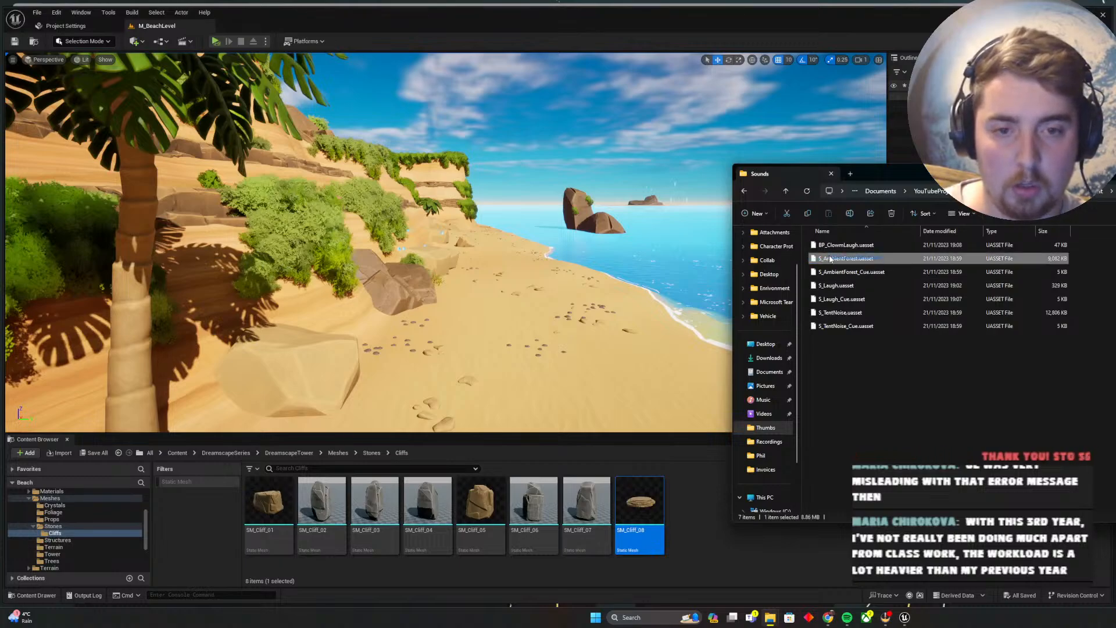
{"action": "left_click_drag", "start_coordinate": [166, 455], "coordinate": [167, 461]}
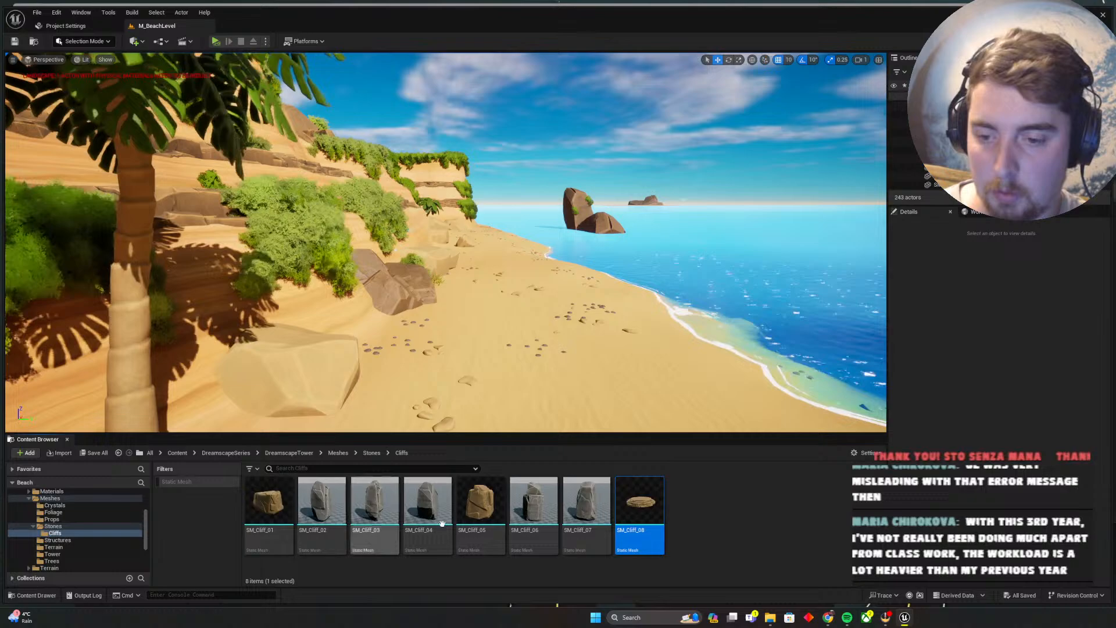
{"action": "left_click", "coordinate": [178, 453]}
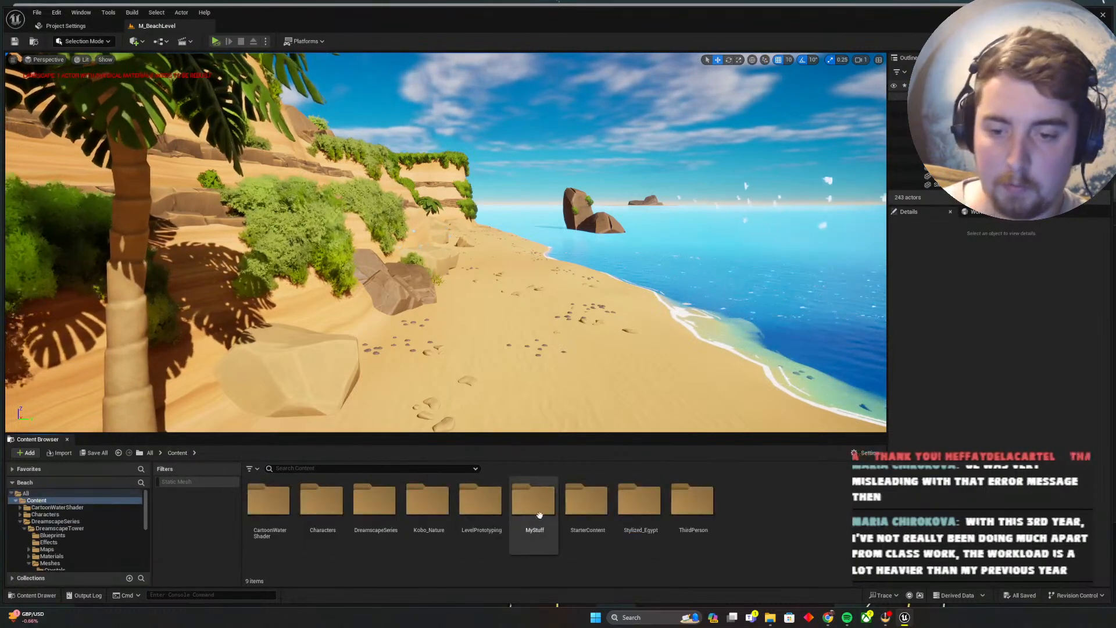
{"action": "double_click", "coordinate": [536, 514]}
{"action": "double_click", "coordinate": [275, 512]}
Try to import S_AmbientForest.uasset from the CarnivalMassacre Sounds folder into the project's MyStuff/Sounds folder
{"action": "key", "text": "alt+Tab"}
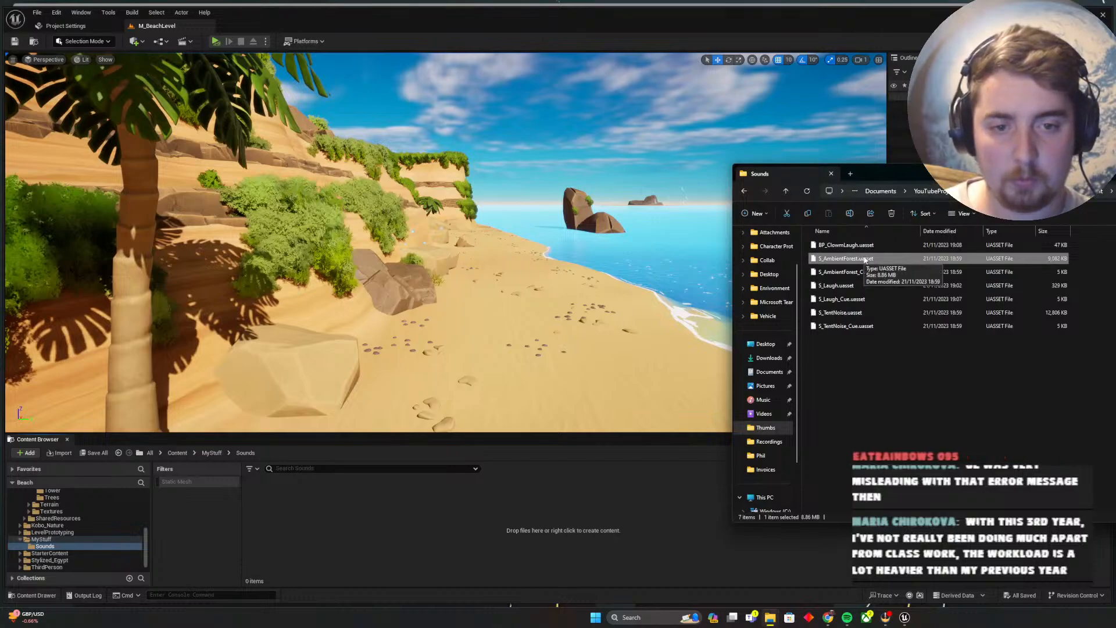
{"action": "left_click_drag", "start_coordinate": [865, 260], "coordinate": [599, 381]}
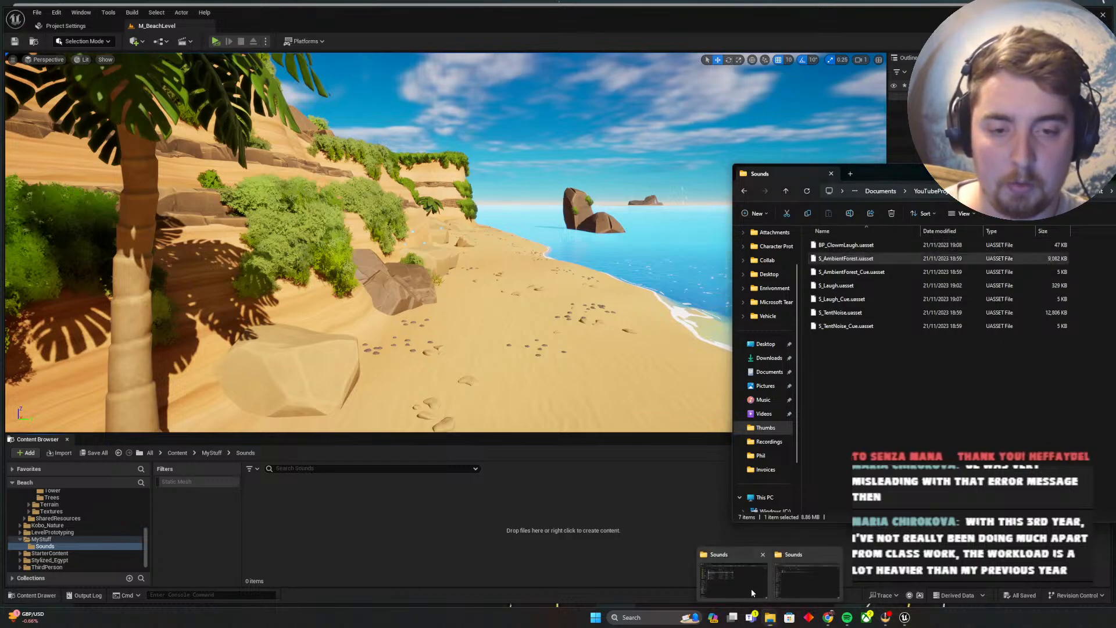
Import the S_Seagull and S_SeaWaves files from the Beach Sounds folder on disk into MyStuff/Sounds
{"action": "mouse_move", "coordinate": [768, 618]}
{"action": "left_click", "coordinate": [731, 572]}
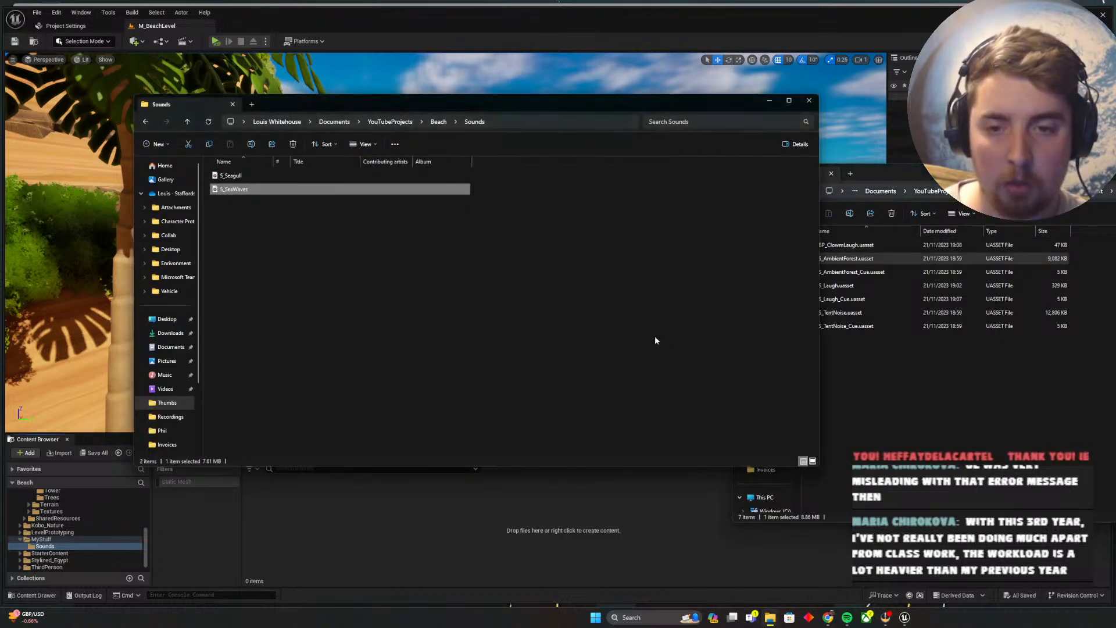
{"action": "left_click_drag", "start_coordinate": [289, 225], "coordinate": [329, 541]}
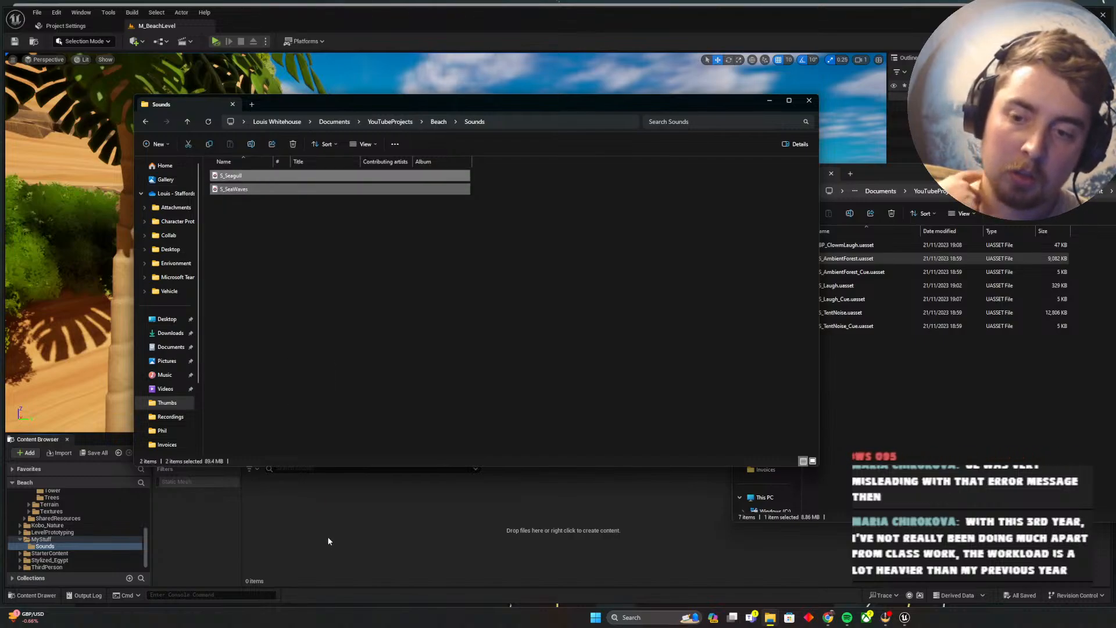
Import S_ForestAmbience.wav from Downloads into MyStuff/Sounds and put the file windows away
{"action": "left_click", "coordinate": [895, 175]}
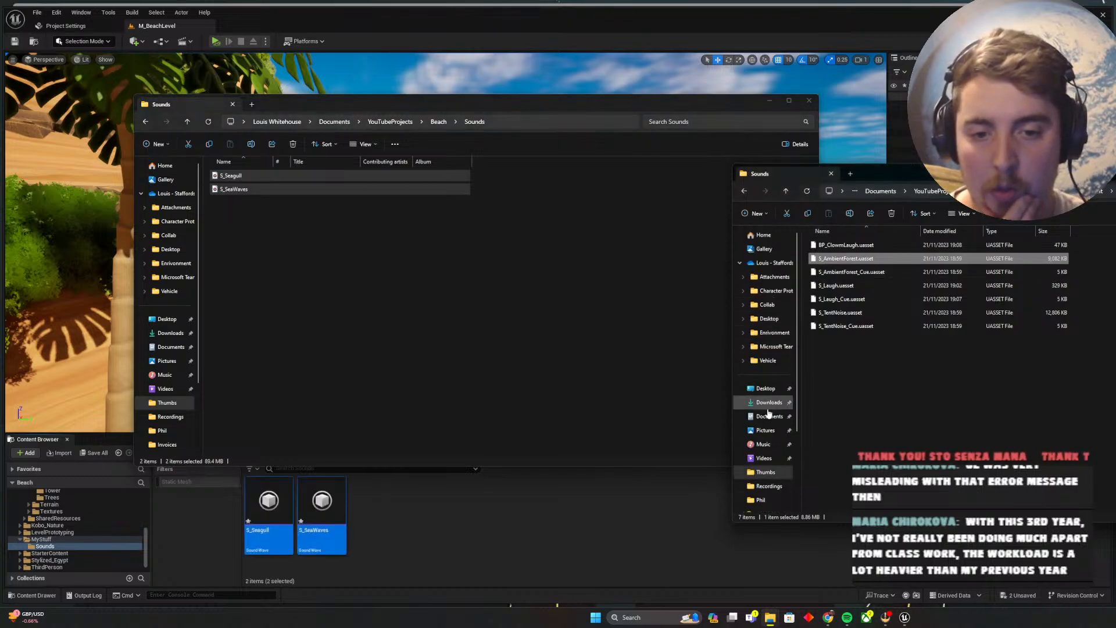
{"action": "left_click", "coordinate": [769, 402]}
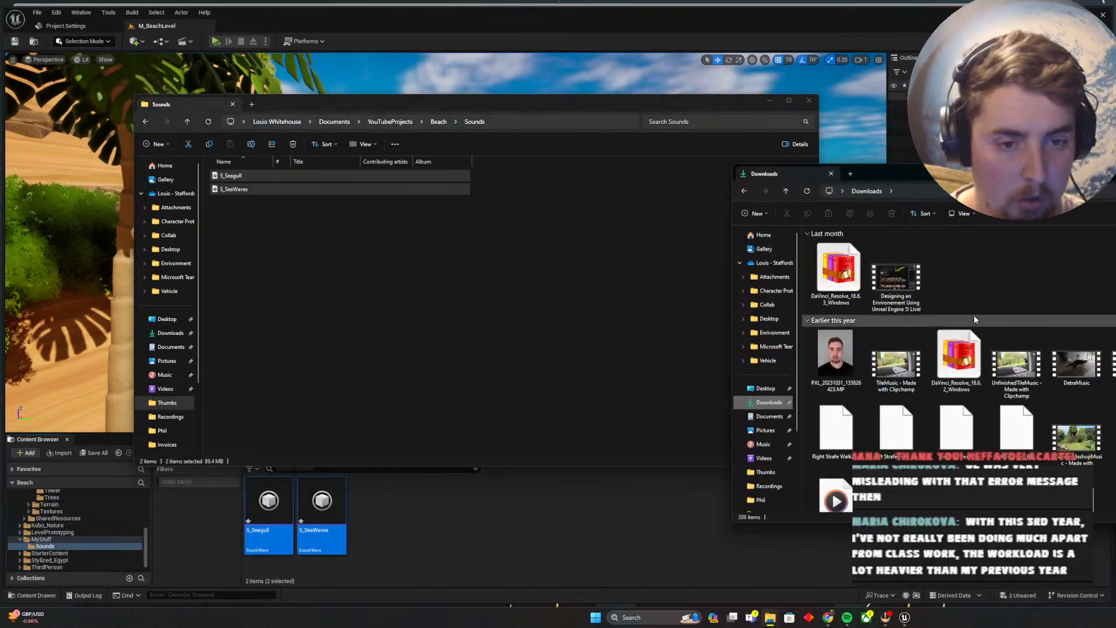
{"action": "scroll", "coordinate": [974, 315], "scroll_direction": "down", "scroll_amount": 5}
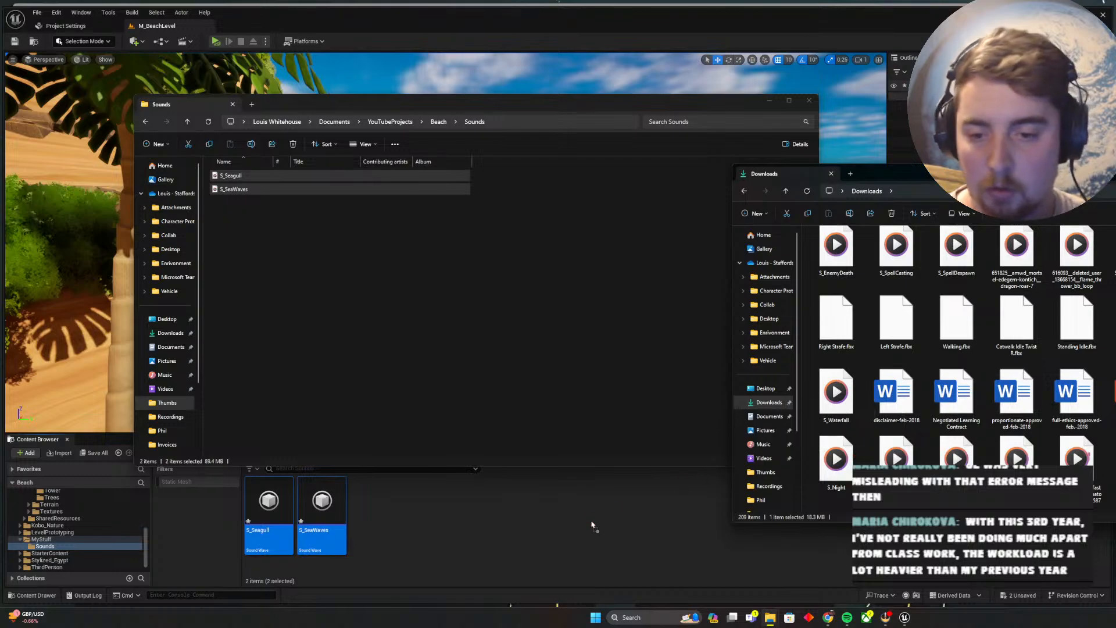
{"action": "left_click", "coordinate": [768, 101]}
{"action": "left_click", "coordinate": [1102, 174]}
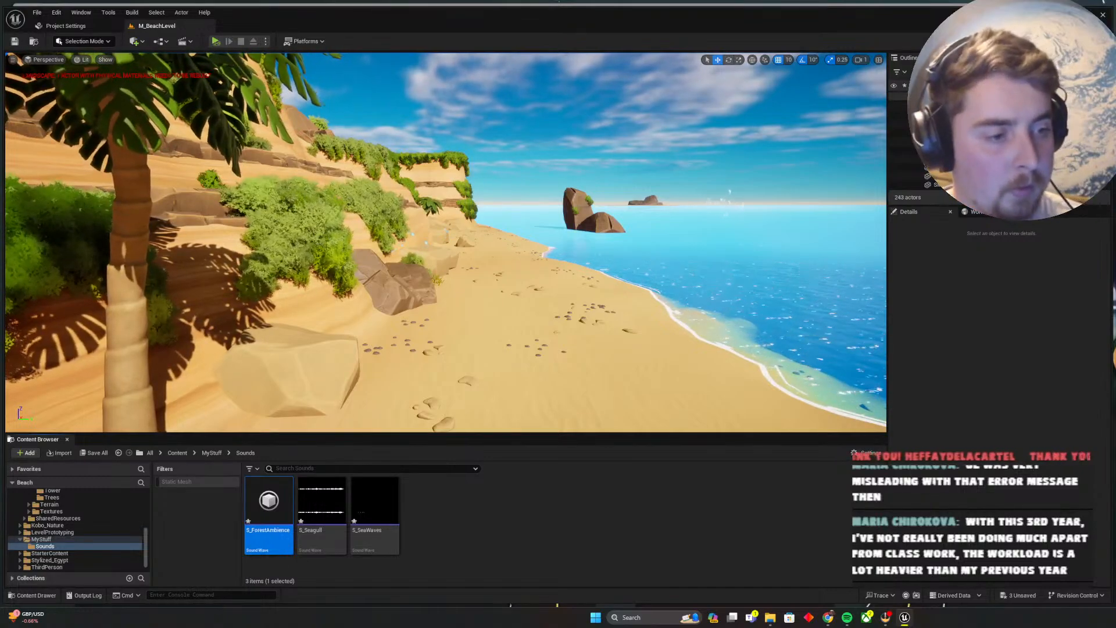
Preview the seagull and sea waves sounds, then rename the S_Seagull asset as S_SeaW
{"action": "left_click", "coordinate": [321, 501]}
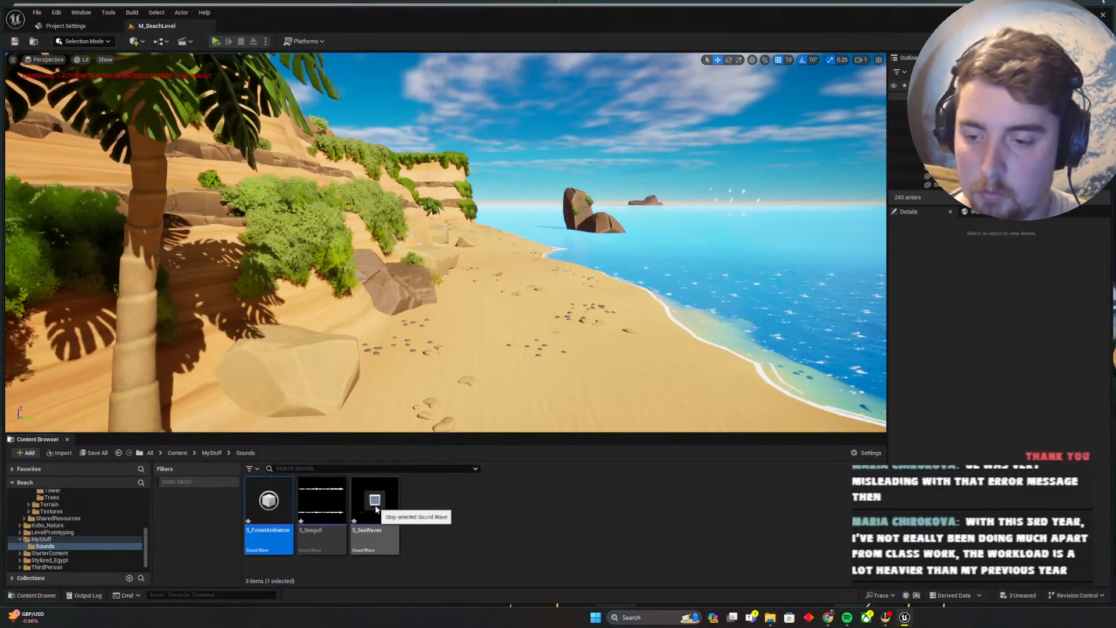
{"action": "right_click", "coordinate": [323, 506]}
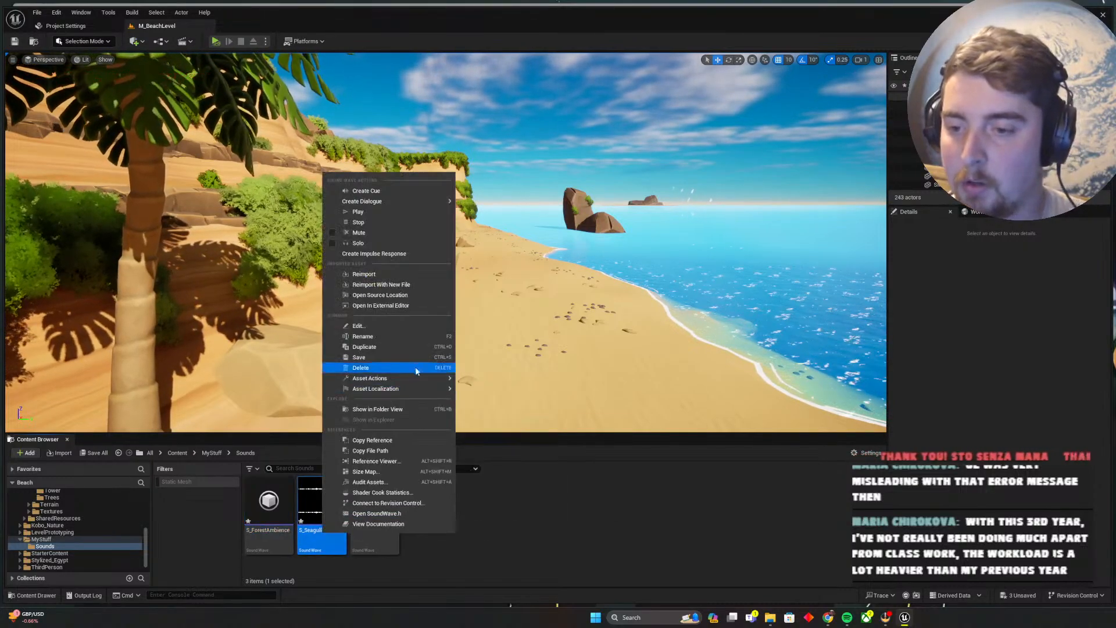
{"action": "left_click", "coordinate": [362, 336]}
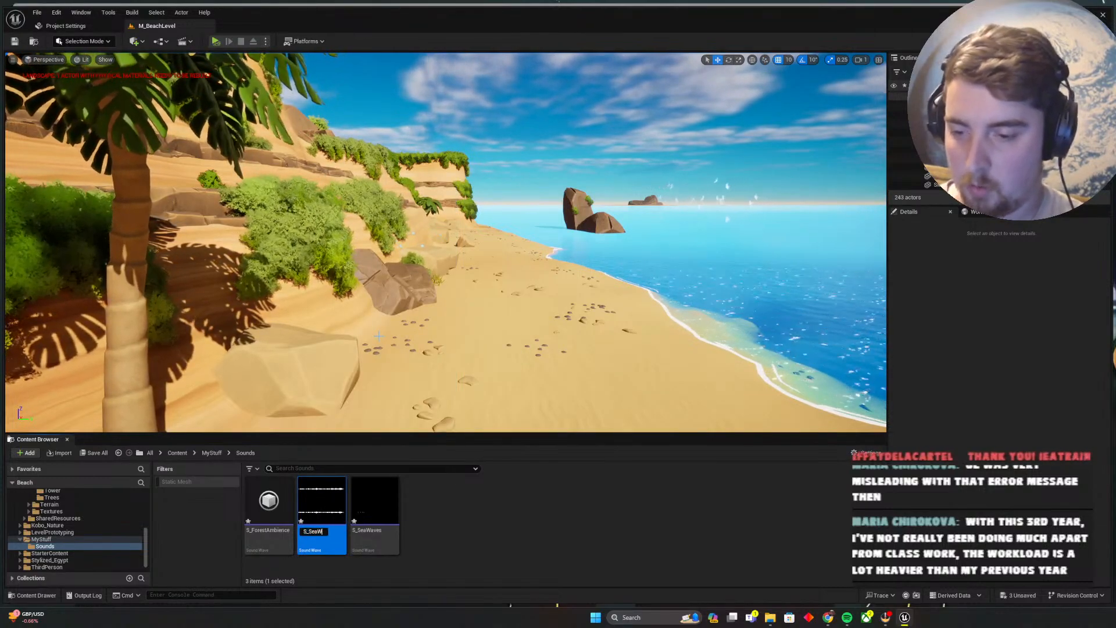
{"action": "left_click", "coordinate": [384, 540]}
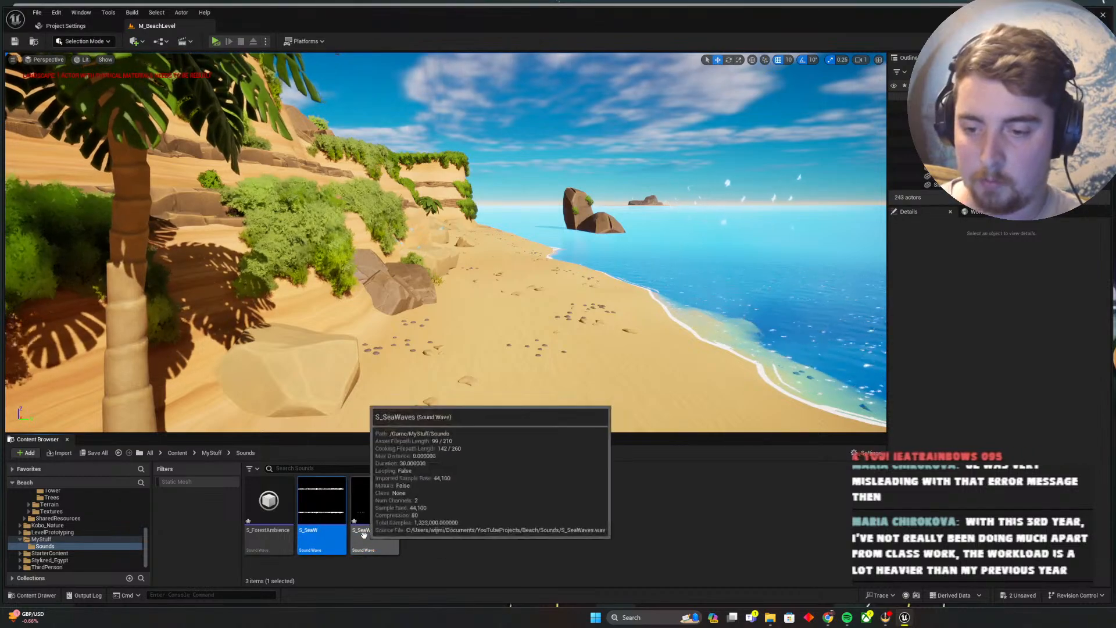
Rename the S_SeaWaves sound asset as S_Seagull
{"action": "right_click", "coordinate": [378, 539]}
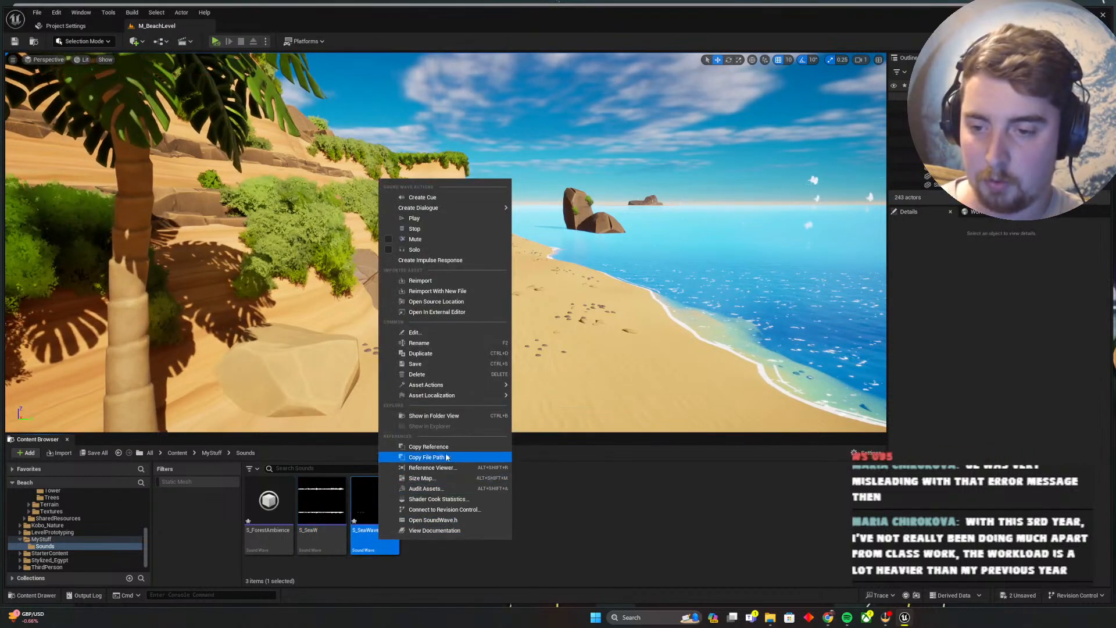
{"action": "left_click", "coordinate": [428, 345]}
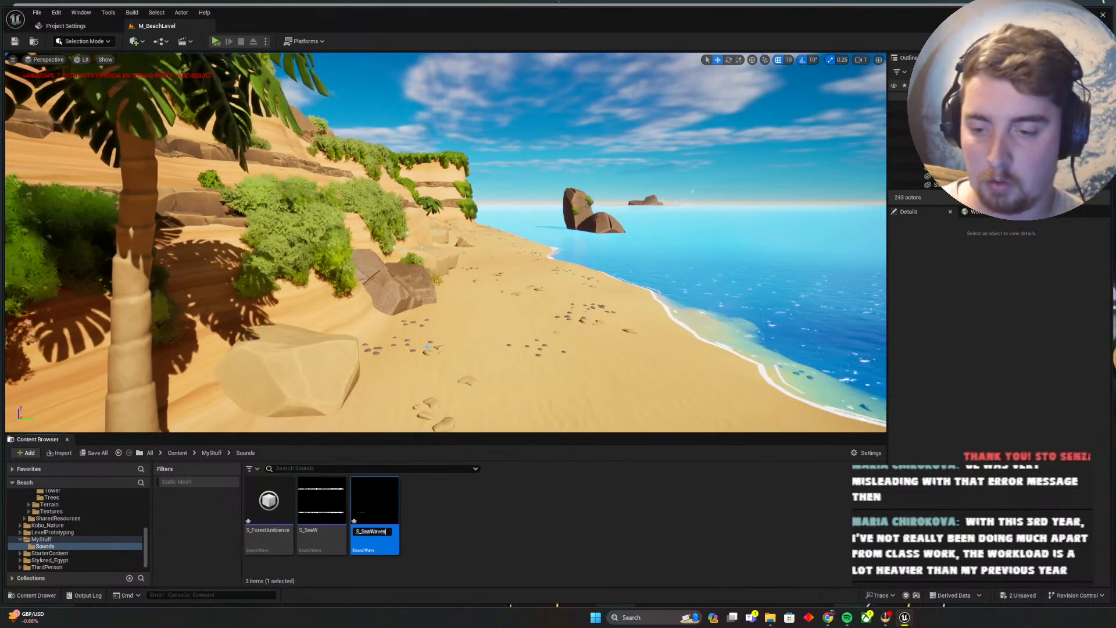
{"action": "type", "text": "S_Sea"}
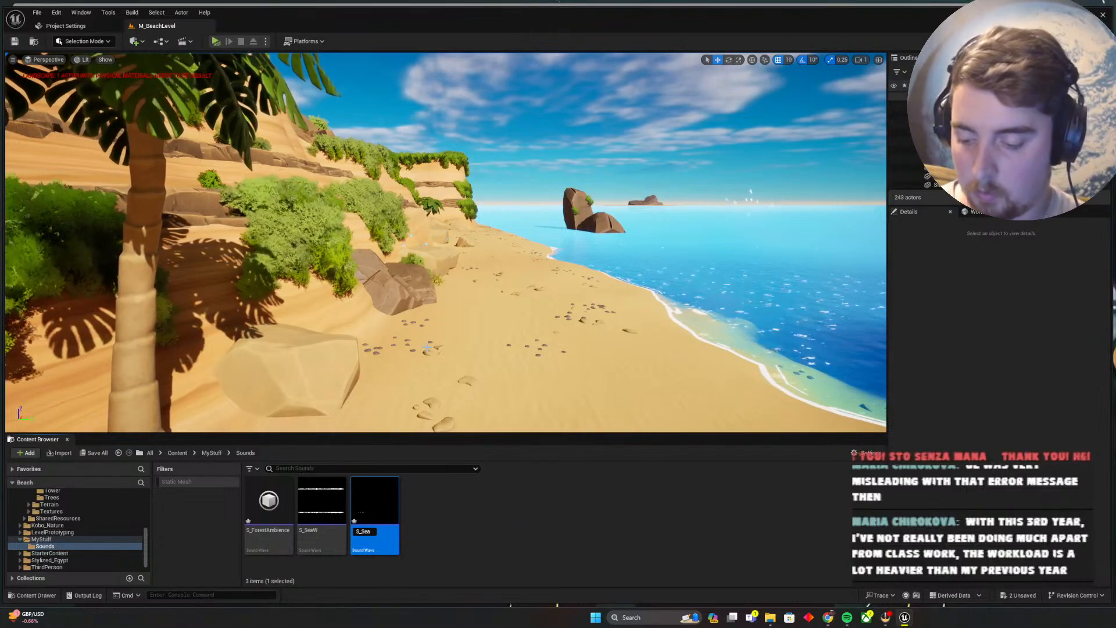
{"action": "type", "text": "gull"}
{"action": "key", "text": "Return"}
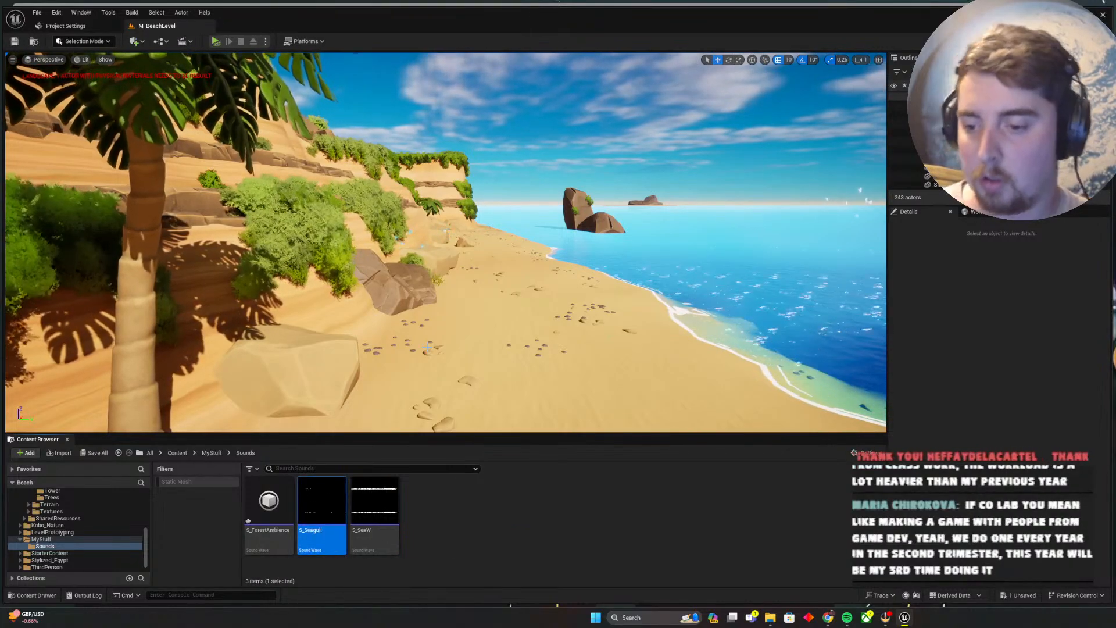
Rename the S_SeaW sound asset as S_SeaWaves and preview the S_ForestAmbience sound
{"action": "right_click", "coordinate": [384, 530]}
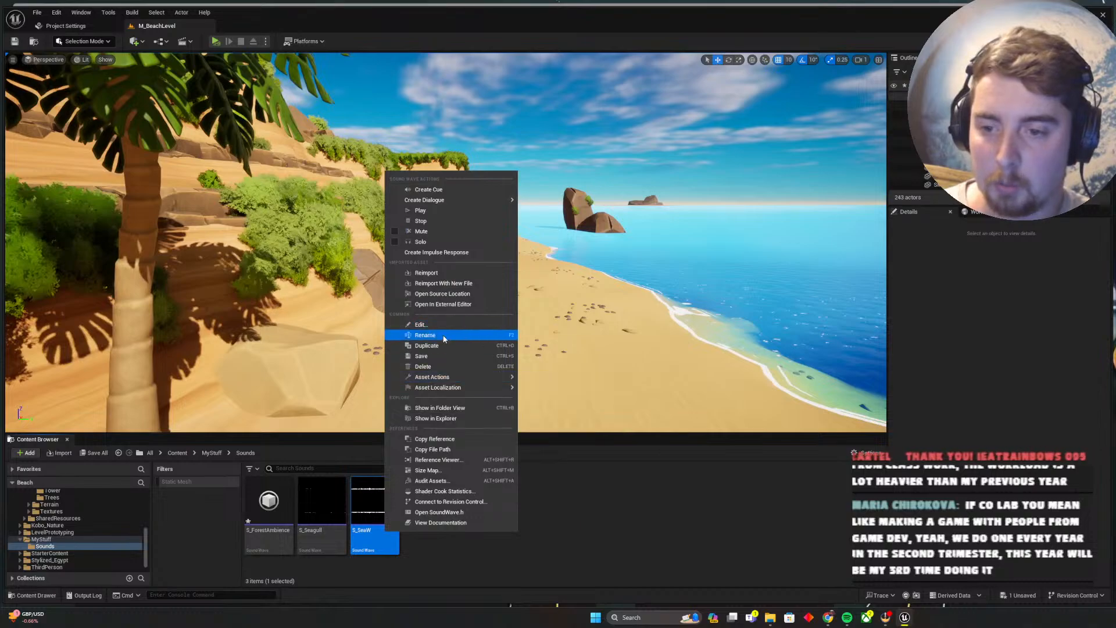
{"action": "left_click", "coordinate": [451, 330]}
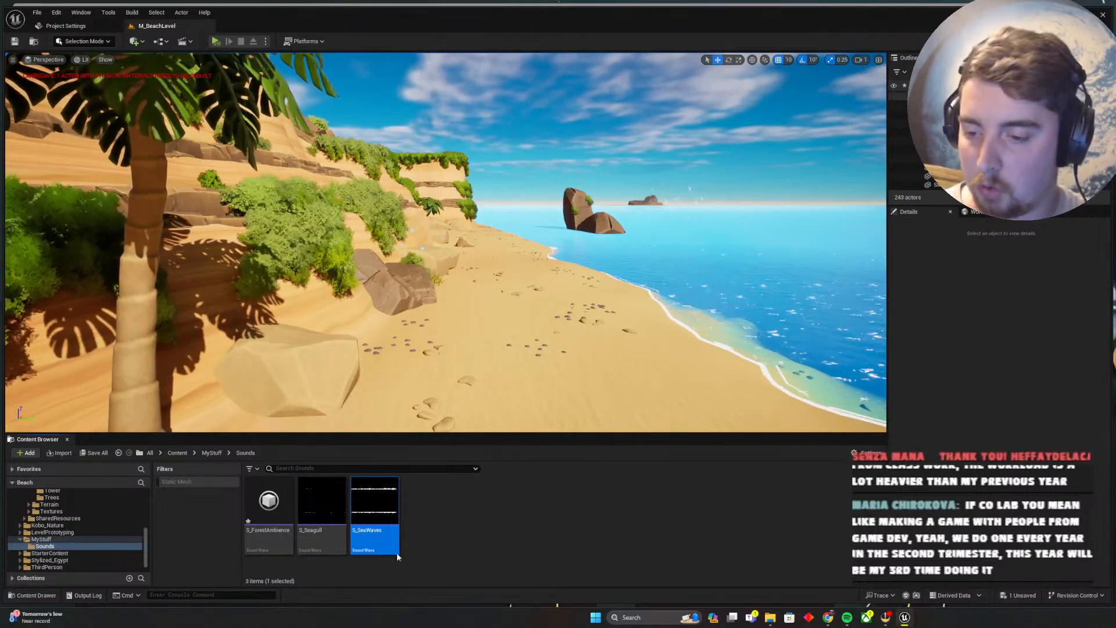
{"action": "left_click", "coordinate": [275, 502]}
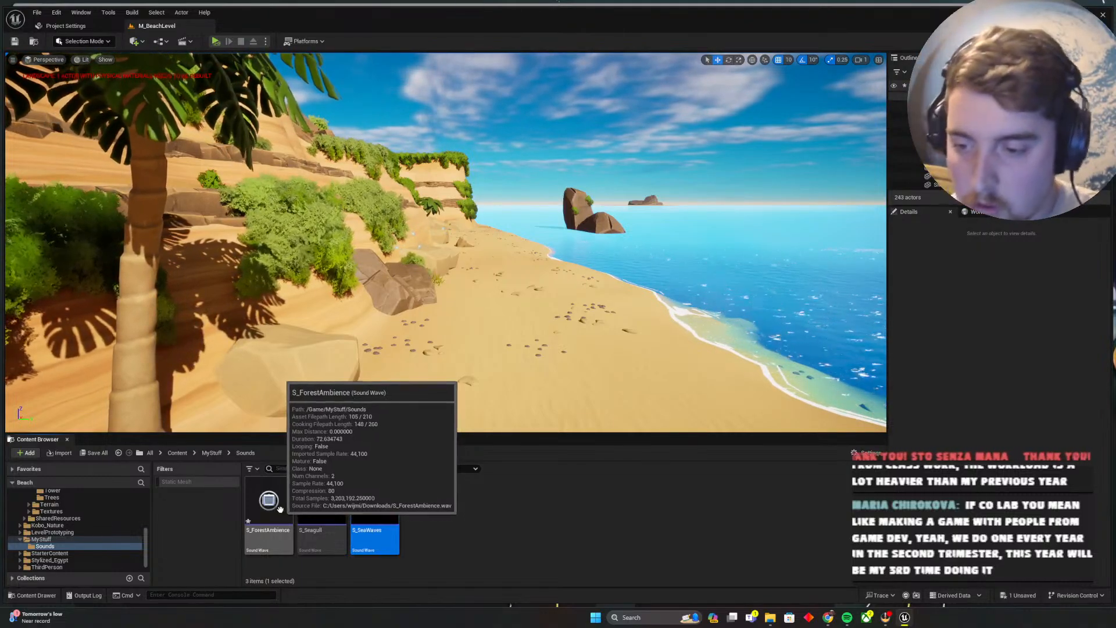
Create a sound cue from the S_Seagull sound wave and open it for editing
{"action": "left_click", "coordinate": [322, 526]}
{"action": "right_click", "coordinate": [323, 530]}
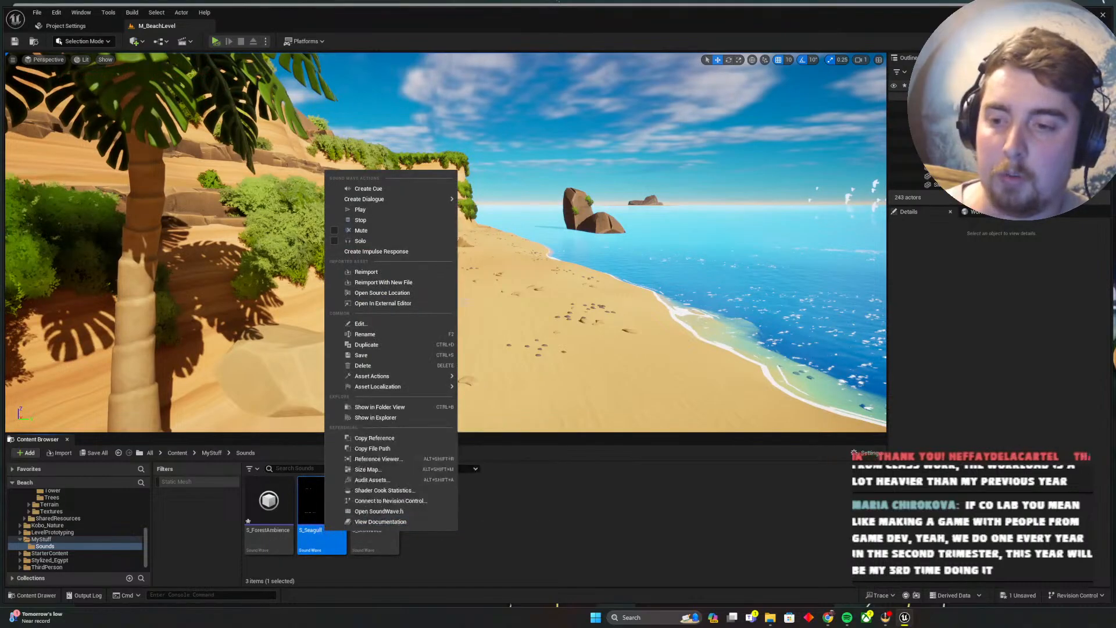
{"action": "left_click", "coordinate": [368, 189]}
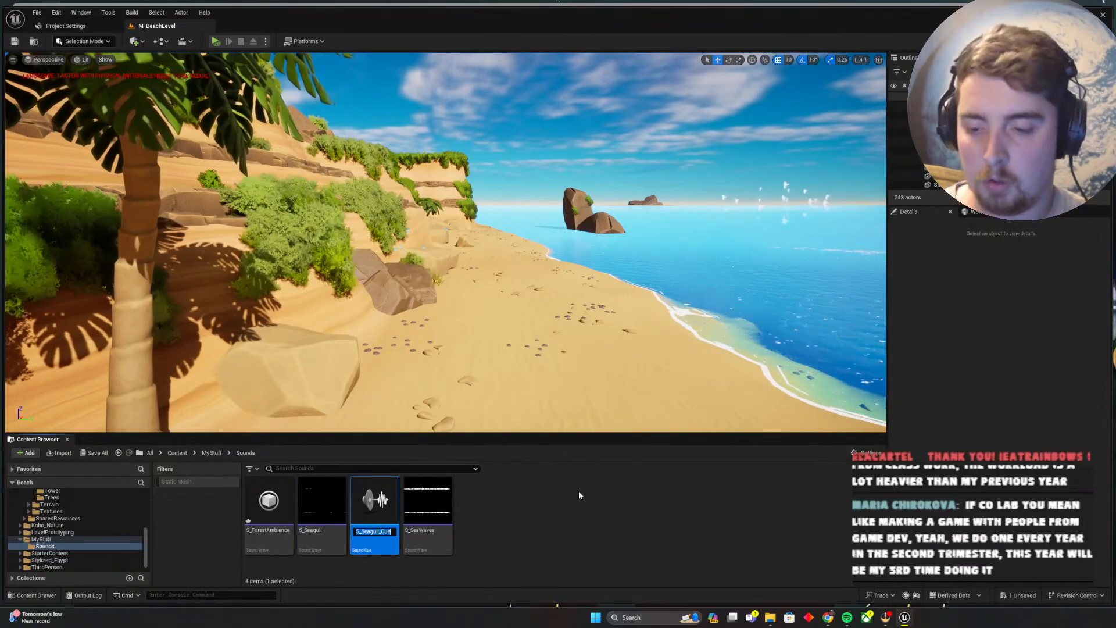
{"action": "double_click", "coordinate": [384, 508]}
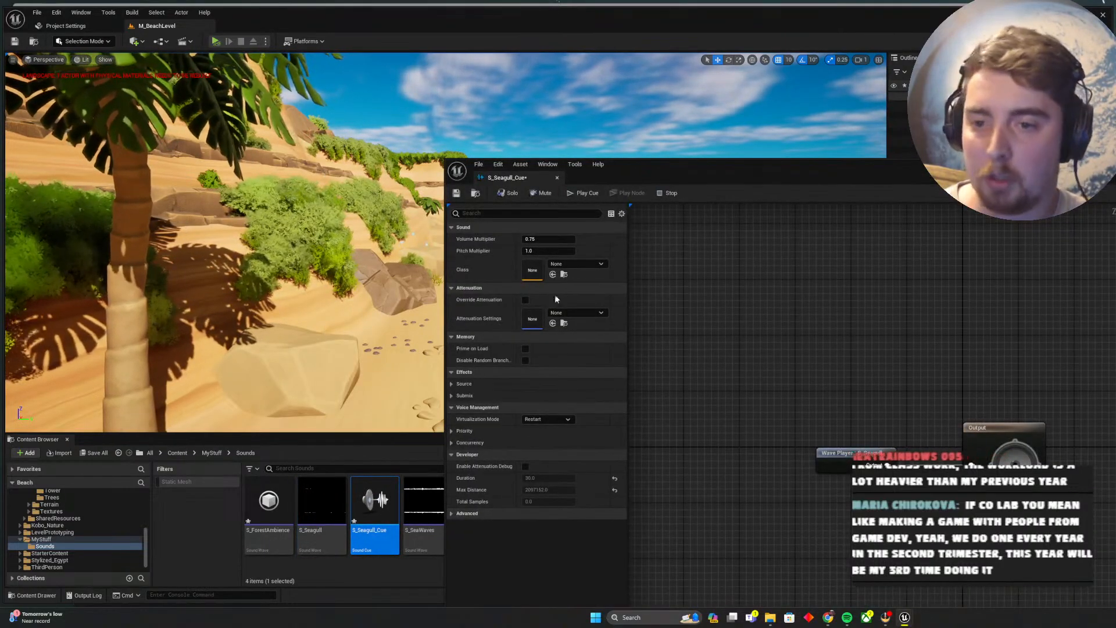
Override the attenuation of S_Seagull_Cue with inner radius 50000 and falloff distance 2000, save it and put its editor away
{"action": "left_click", "coordinate": [525, 299]}
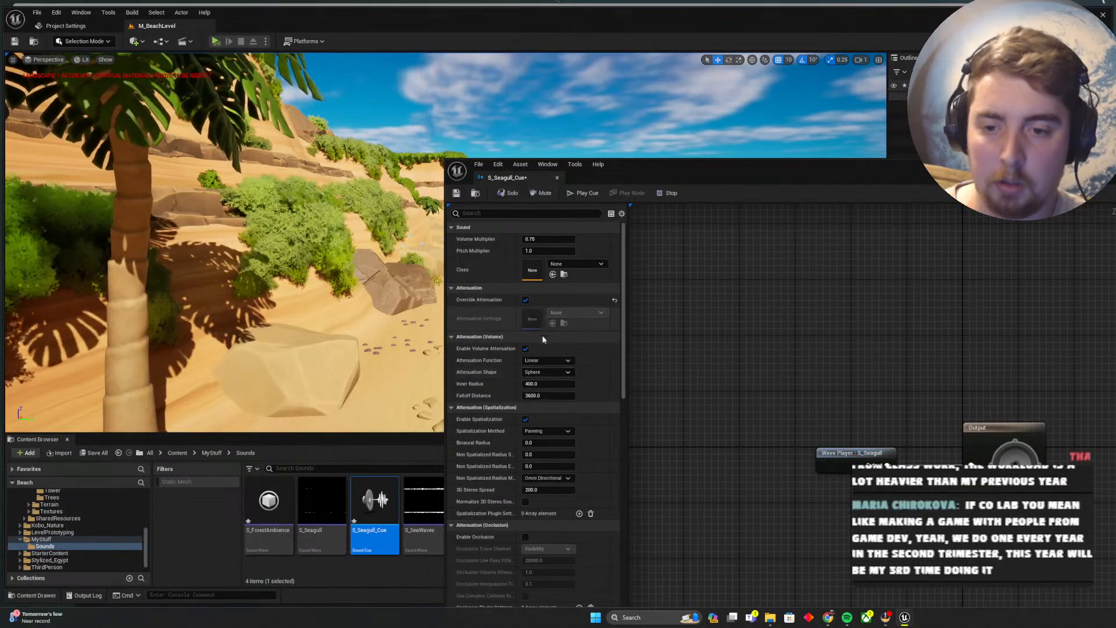
{"action": "left_click", "coordinate": [549, 384]}
{"action": "type", "text": "5000"}
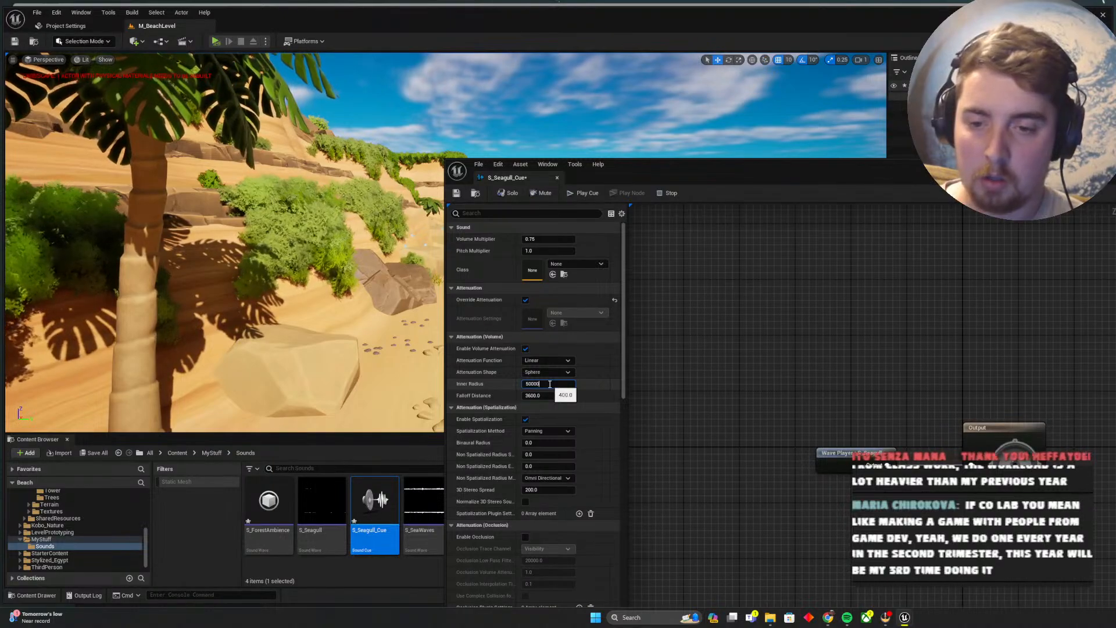
{"action": "type", "text": "0"}
{"action": "key", "text": "Return"}
{"action": "left_click", "coordinate": [547, 396]}
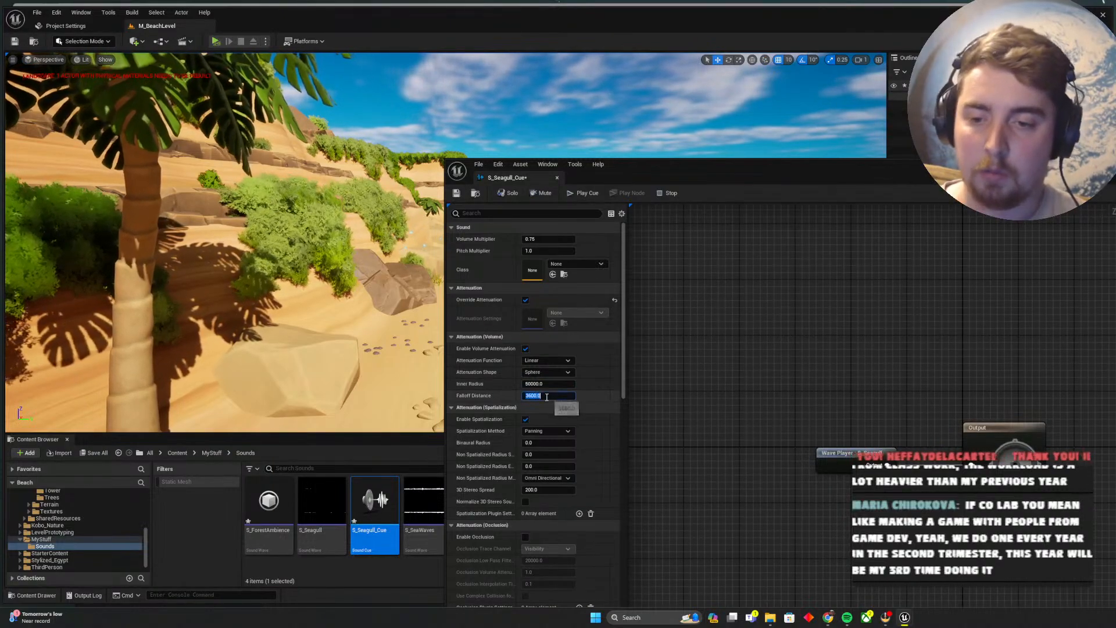
{"action": "type", "text": "2000"}
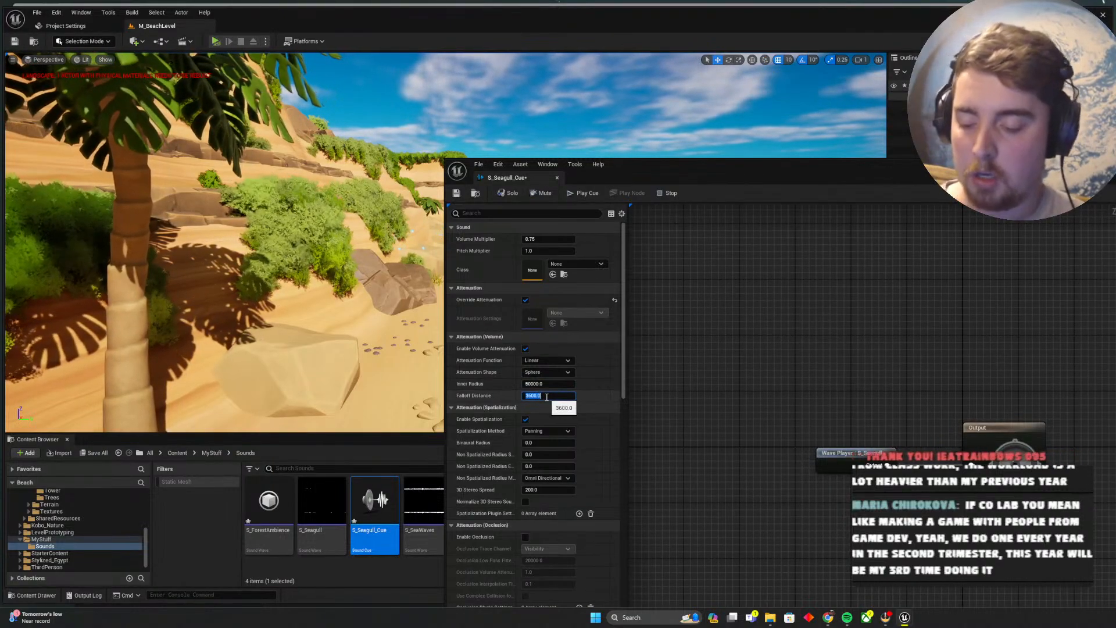
{"action": "key", "text": "Return"}
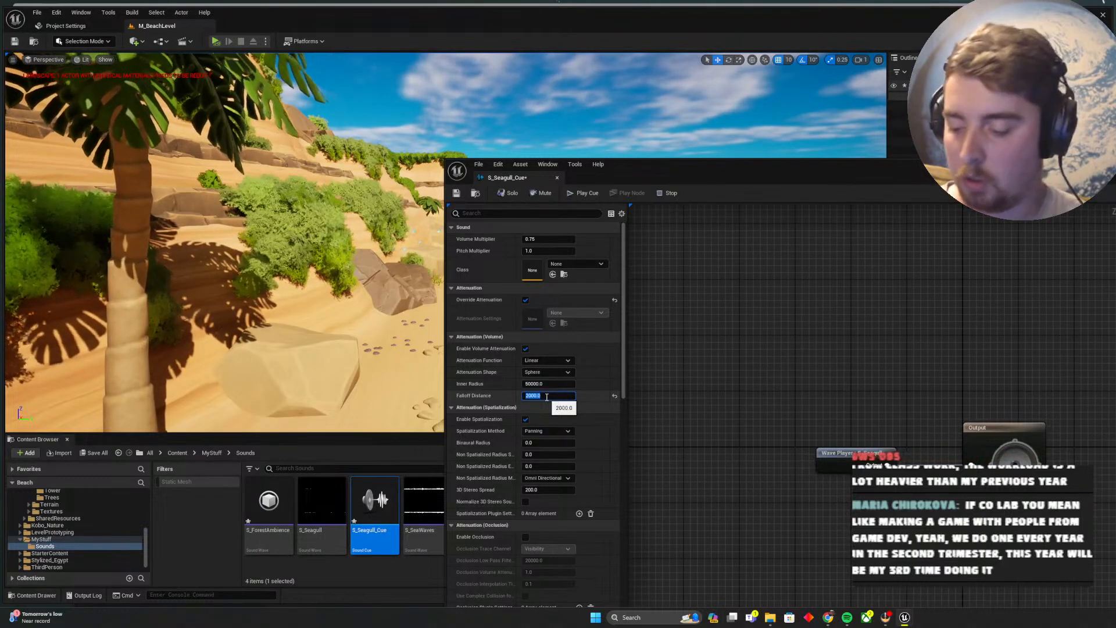
{"action": "left_click_drag", "start_coordinate": [958, 172], "coordinate": [628, 79]}
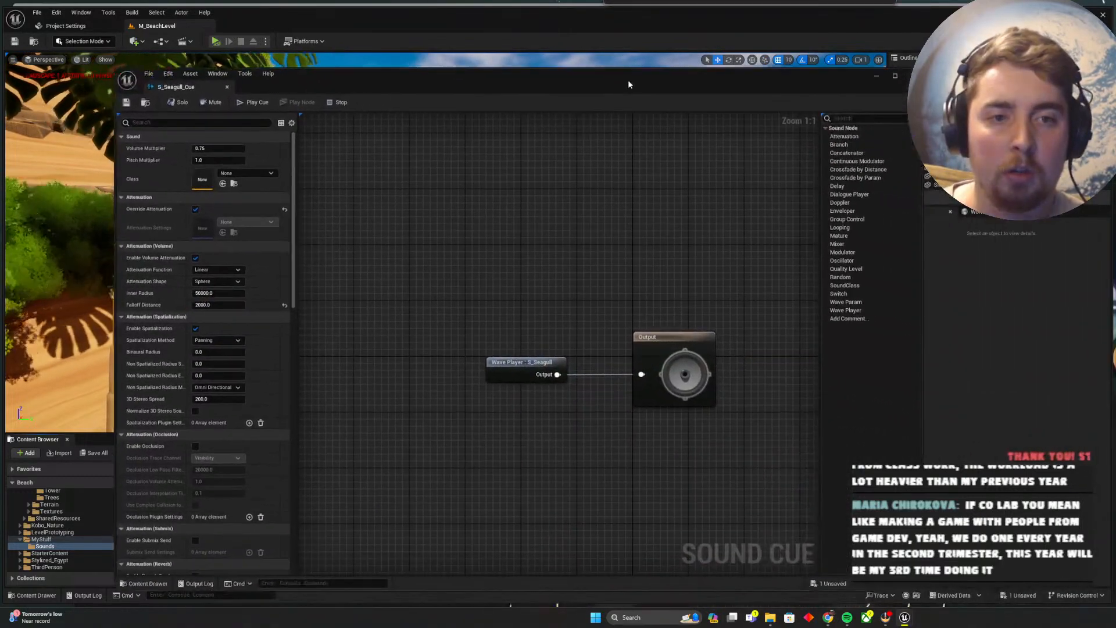
{"action": "left_click", "coordinate": [873, 78]}
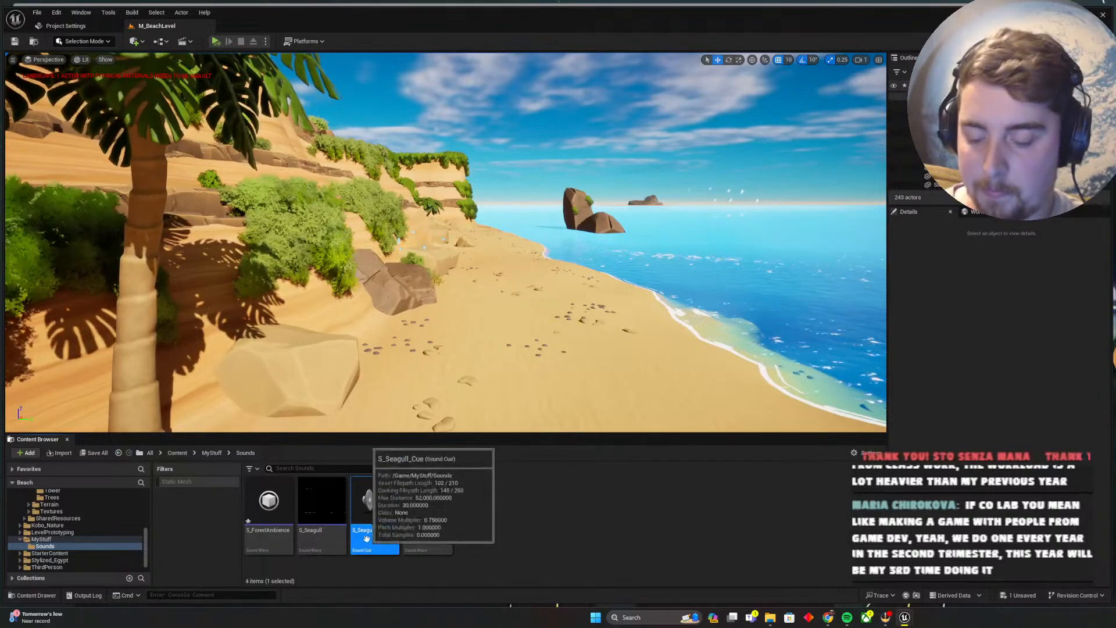
Place S_Seagull_Cue in the level and move it far out over the sea, to about X 20680, Y 26680, Z 620
{"action": "left_click_drag", "start_coordinate": [824, 240], "coordinate": [824, 238]}
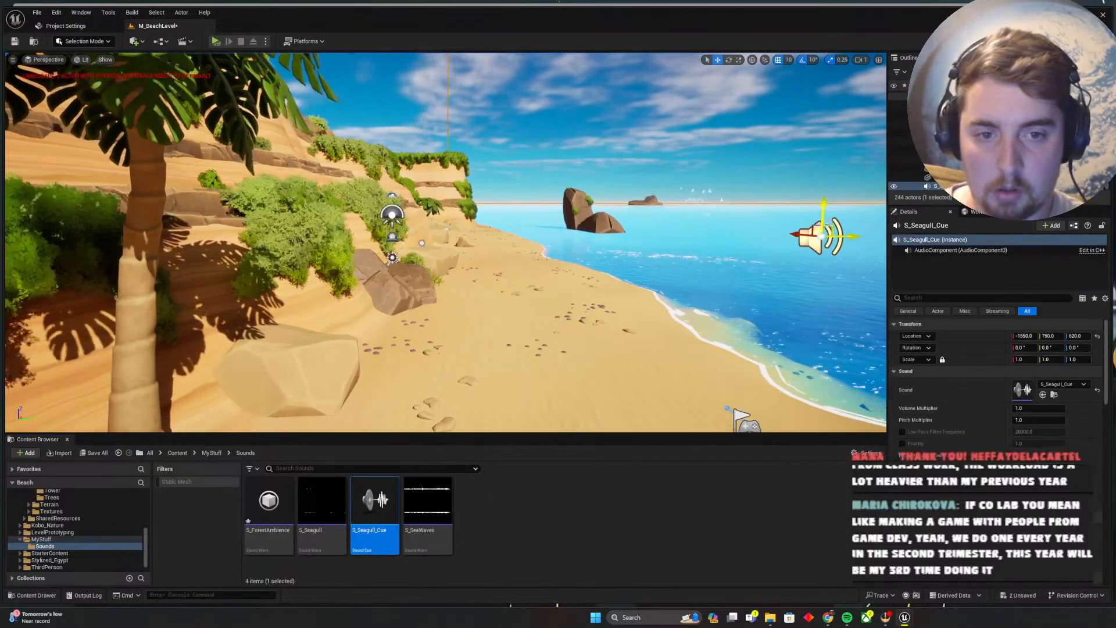
{"action": "right_click_drag", "start_coordinate": [824, 238], "coordinate": [809, 291]}
{"action": "left_click_drag", "start_coordinate": [614, 395], "coordinate": [837, 110]}
{"action": "right_click_drag", "start_coordinate": [837, 110], "coordinate": [750, 127]}
{"action": "left_click_drag", "start_coordinate": [749, 126], "coordinate": [792, 93]}
{"action": "right_click_drag", "start_coordinate": [791, 94], "coordinate": [771, 38]}
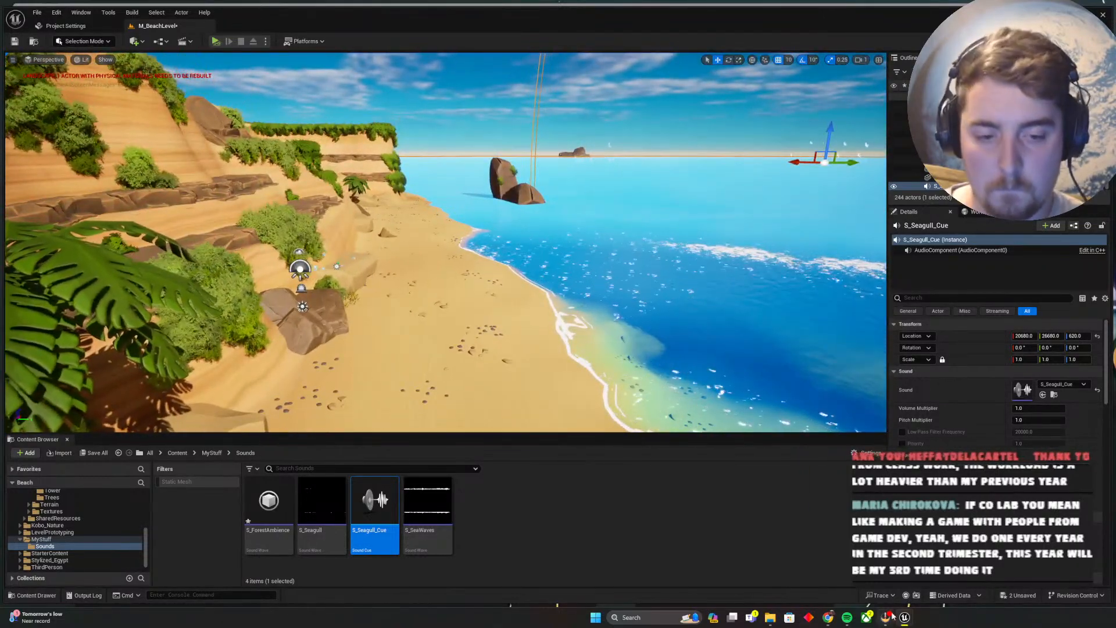
Reopen S_Seagull_Cue beside the viewport and set its inner radius to 30000 and falloff distance to 5000
{"action": "double_click", "coordinate": [375, 501]}
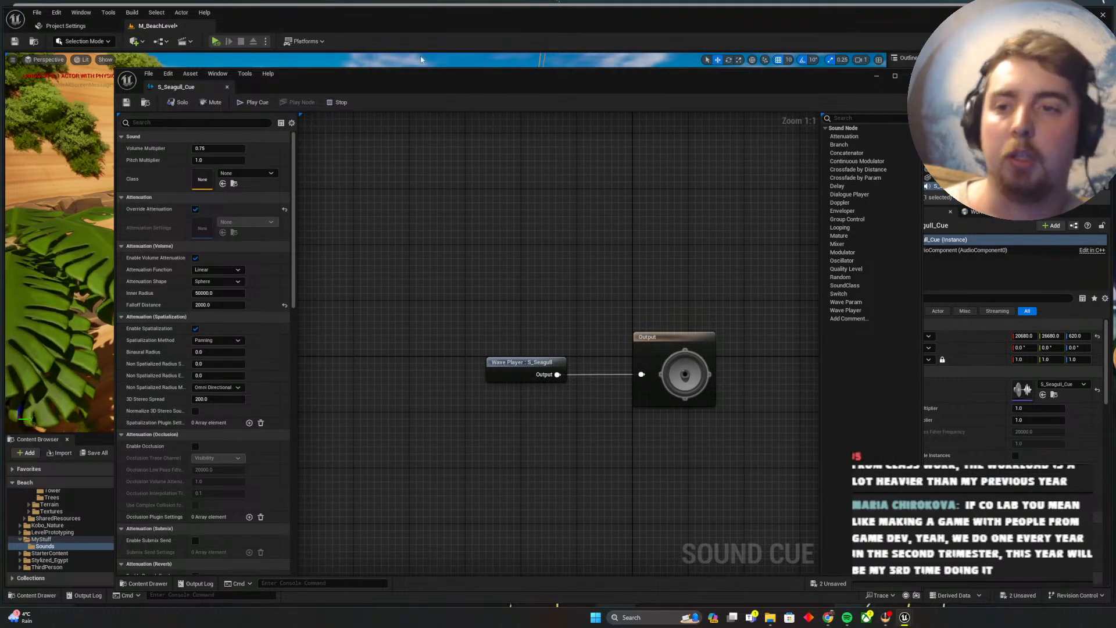
{"action": "left_click_drag", "start_coordinate": [433, 81], "coordinate": [995, 64]}
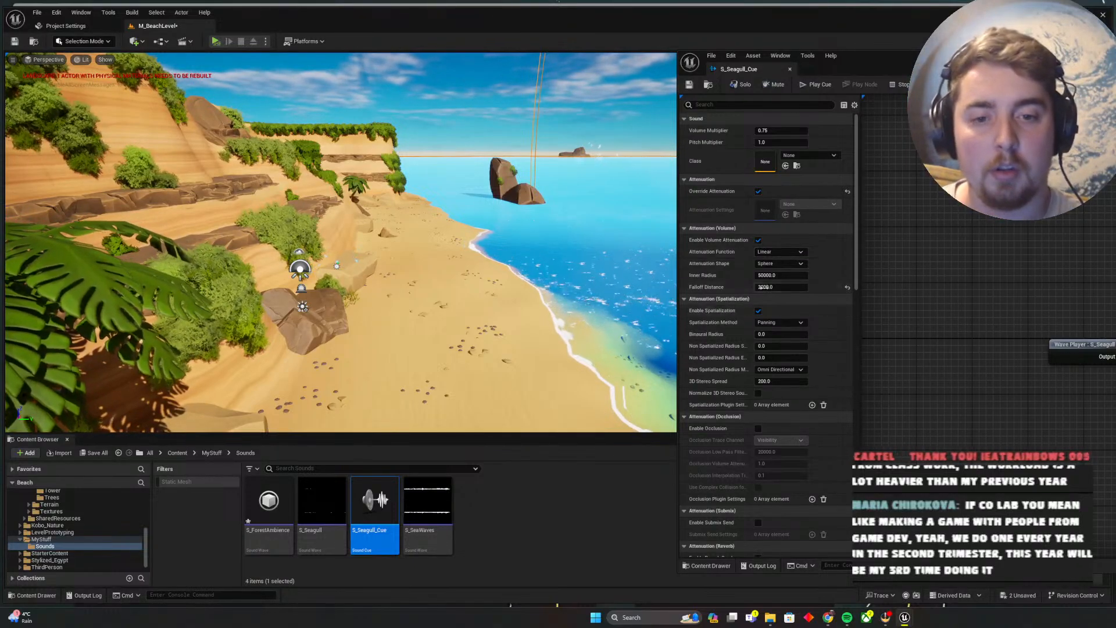
{"action": "left_click", "coordinate": [764, 275]}
{"action": "left_click", "coordinate": [770, 275]}
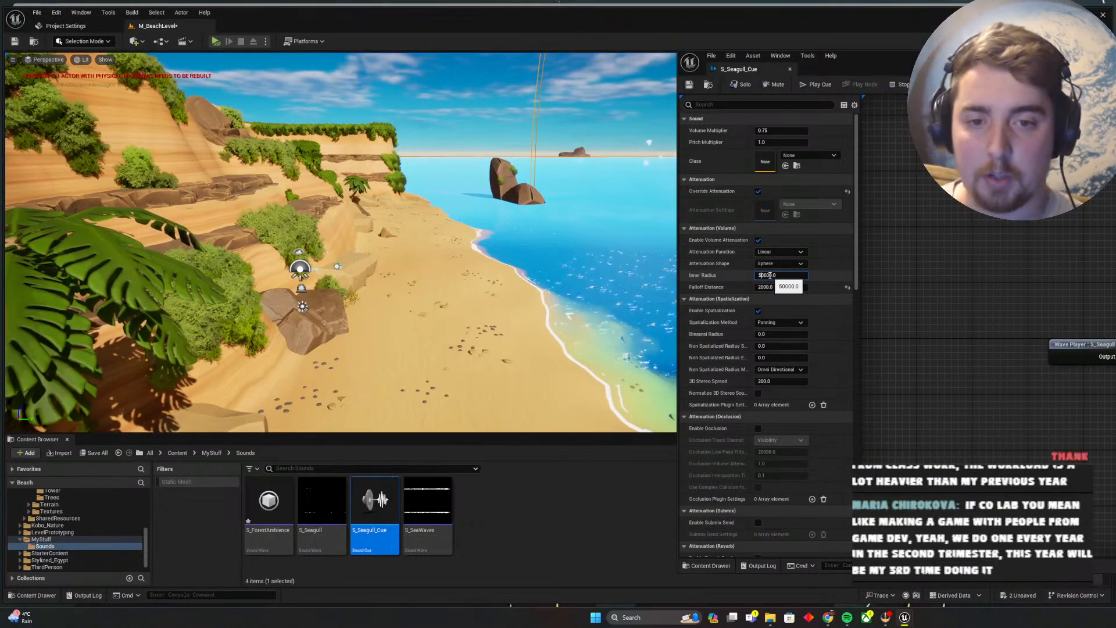
{"action": "key", "text": "Return"}
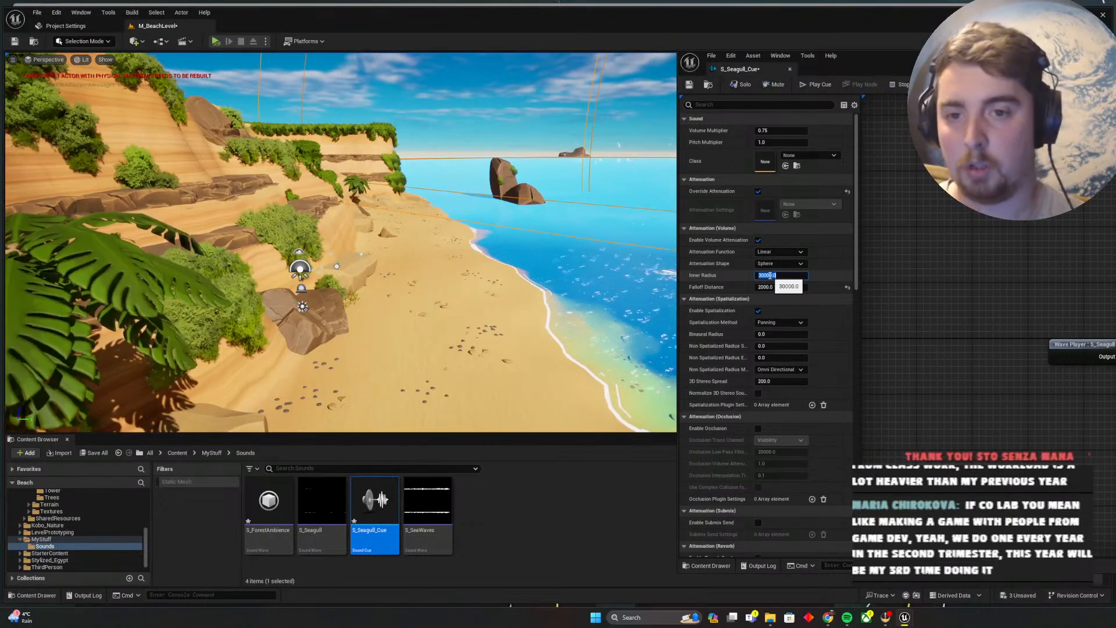
{"action": "left_click", "coordinate": [763, 287]}
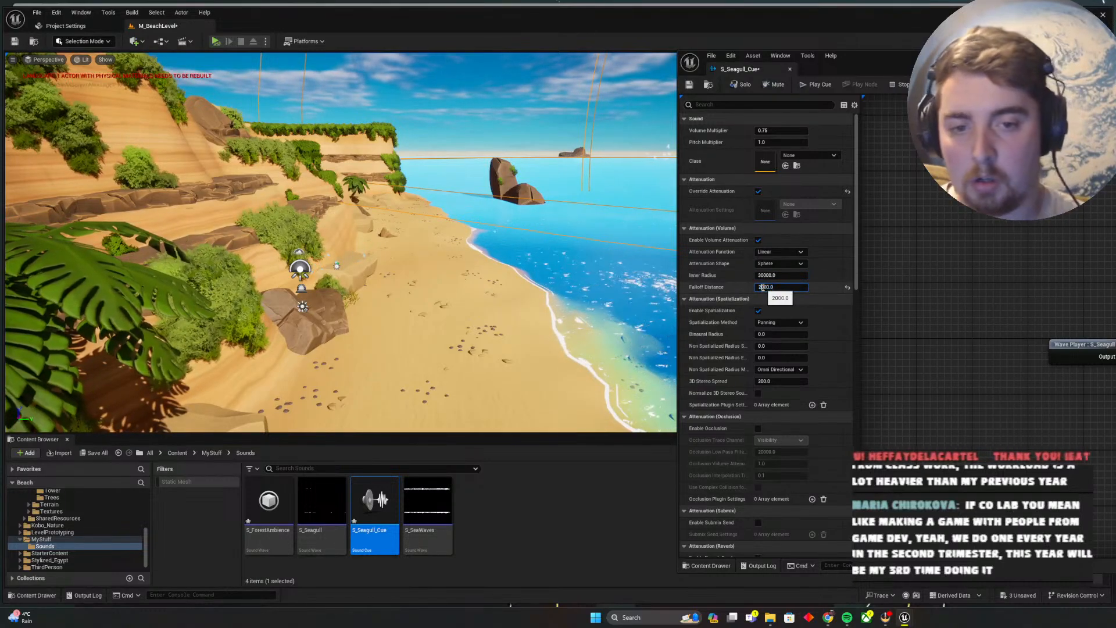
{"action": "type", "text": "5000"}
{"action": "key", "text": "Return"}
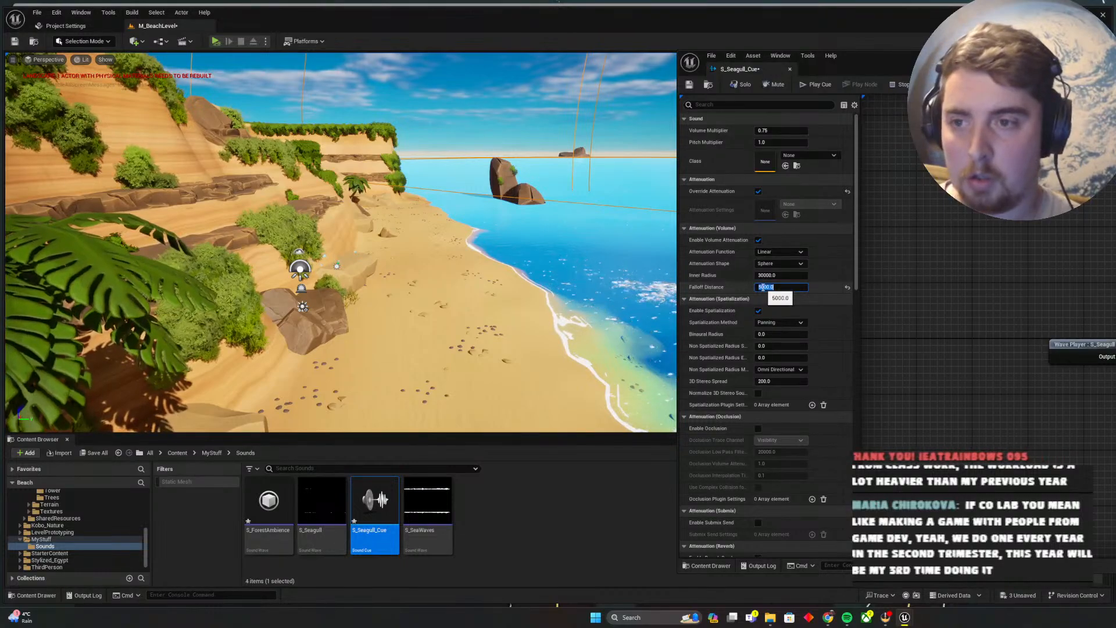
Save and simulate the level, set the inner radius of S_Seagull_Cue to 40000 and save
{"action": "left_click", "coordinate": [10, 44]}
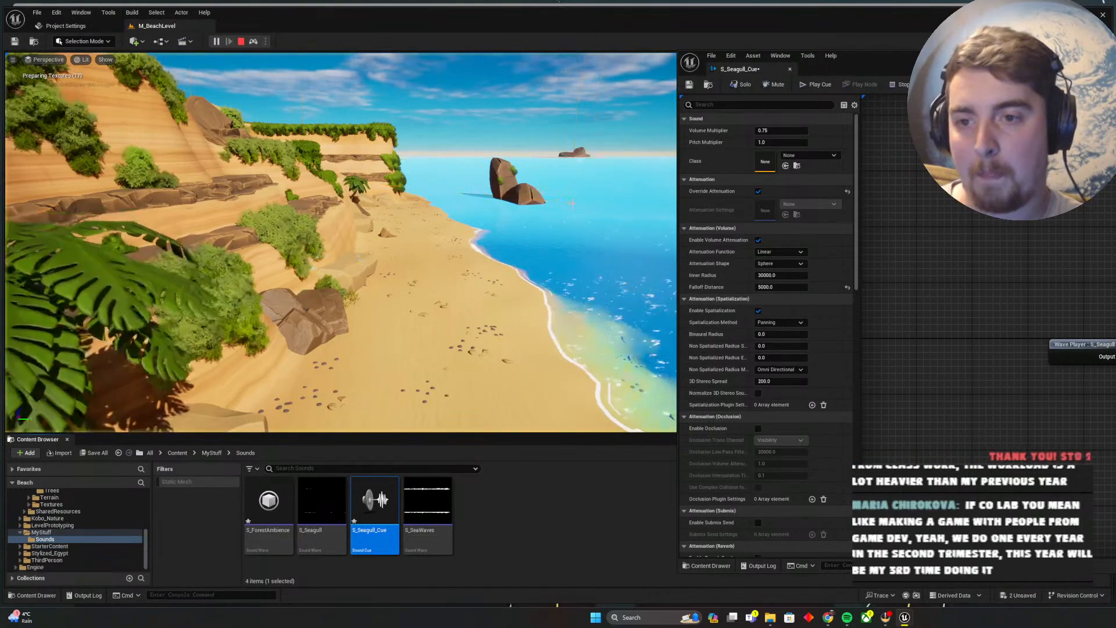
{"action": "mouse_move", "coordinate": [512, 190]}
{"action": "right_mouse_down"}
{"action": "mouse_move", "coordinate": [599, 193]}
{"action": "mouse_move", "coordinate": [509, 178]}
{"action": "right_mouse_up"}
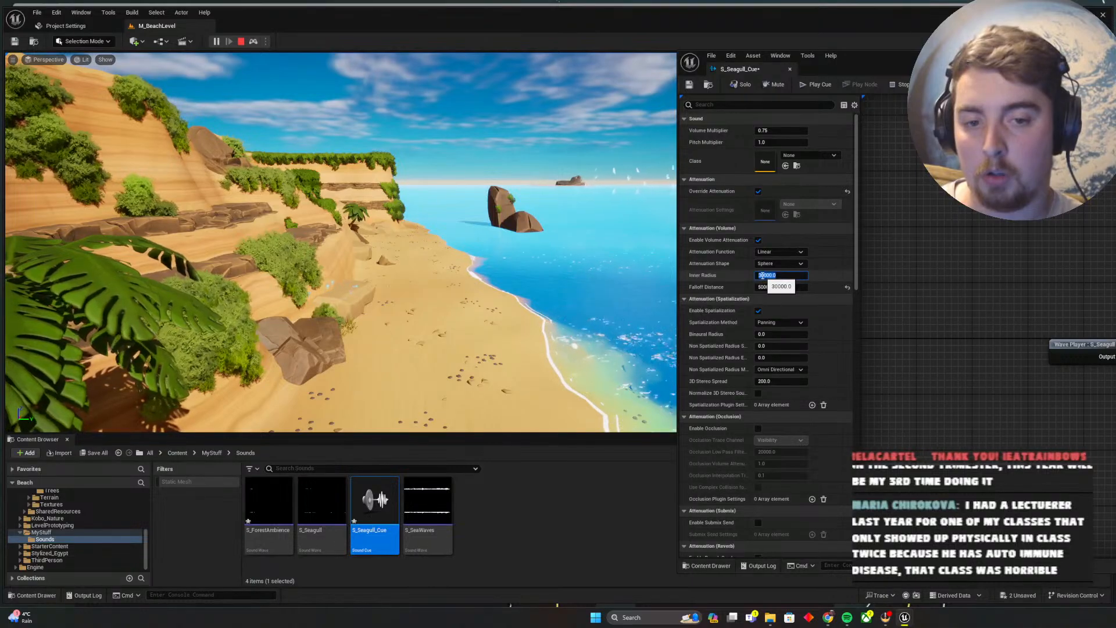
{"action": "left_click", "coordinate": [788, 273]}
{"action": "key", "text": "BackSpace"}
{"action": "type", "text": "4"}
{"action": "key", "text": "Return"}
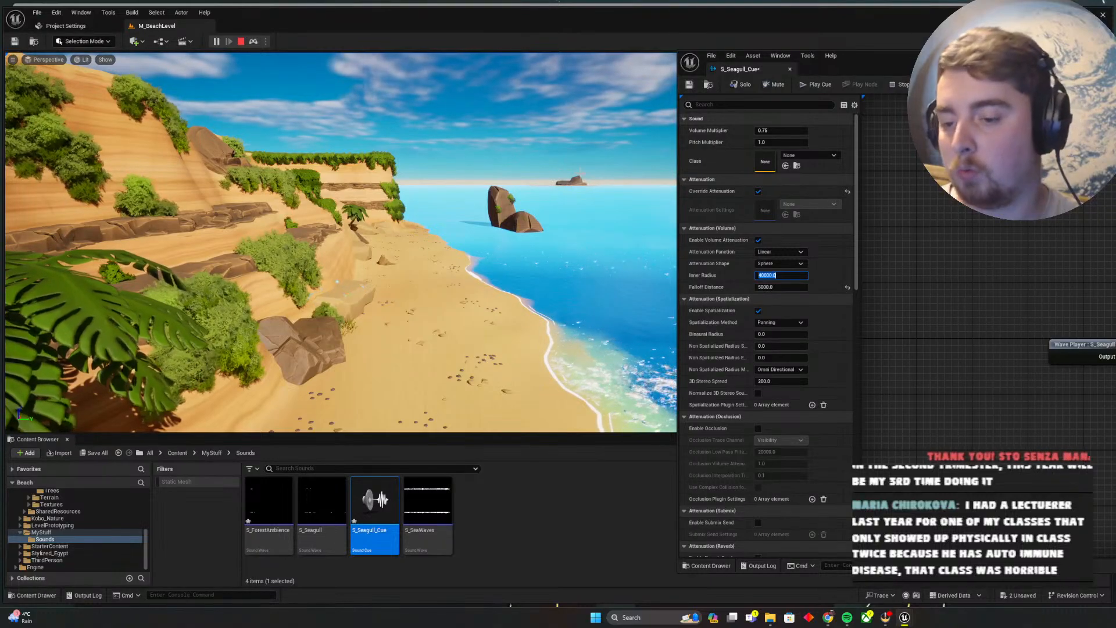
{"action": "key", "text": "ctrl+s"}
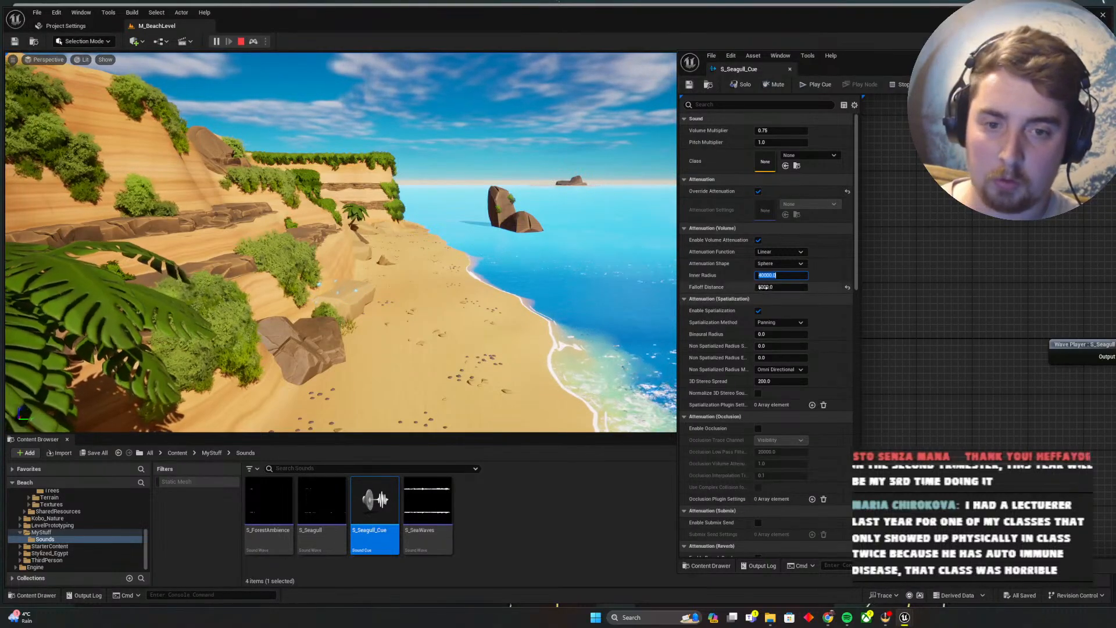
Set the falloff distance of S_Seagull_Cue to 4000, save it and dock its editor alongside the level
{"action": "left_click", "coordinate": [762, 287]}
{"action": "left_click", "coordinate": [763, 287]}
{"action": "key", "text": "BackSpace"}
{"action": "type", "text": "4"}
{"action": "key", "text": "Return"}
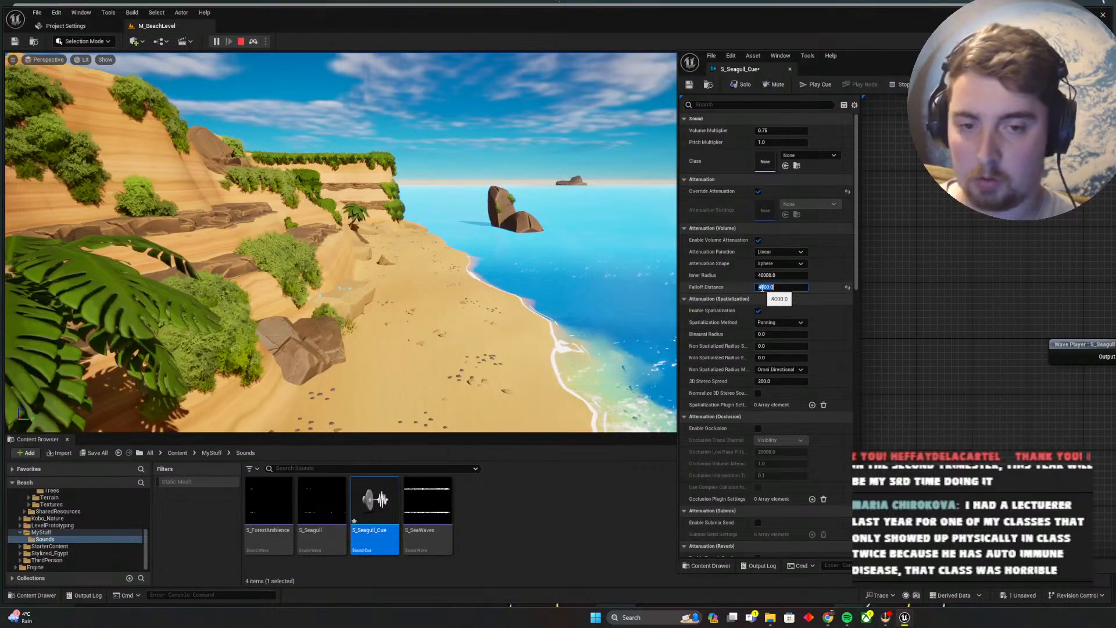
{"action": "left_click", "coordinate": [631, 256]}
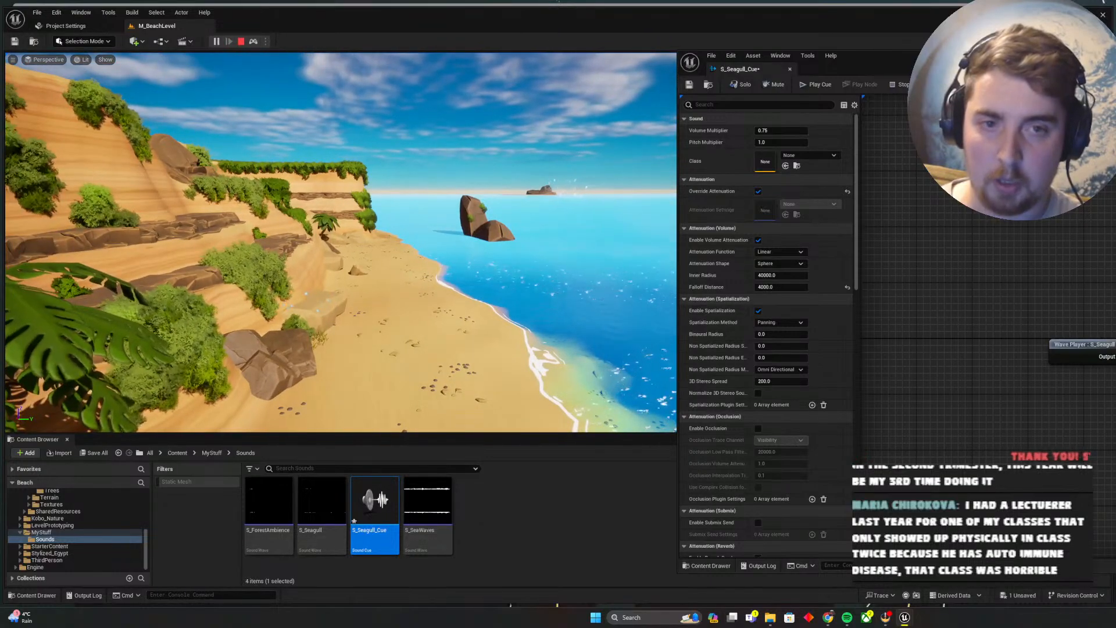
{"action": "key", "text": "shift+F1"}
{"action": "key", "text": "ctrl+s"}
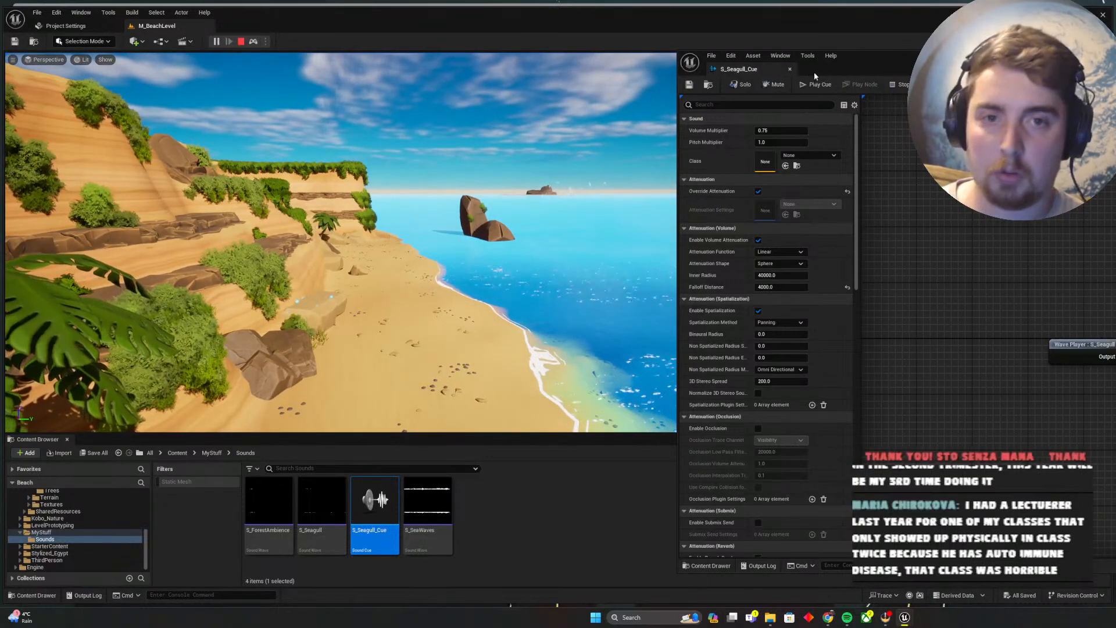
{"action": "left_click_drag", "start_coordinate": [813, 72], "coordinate": [386, 26]}
{"action": "left_click", "coordinate": [157, 25]}
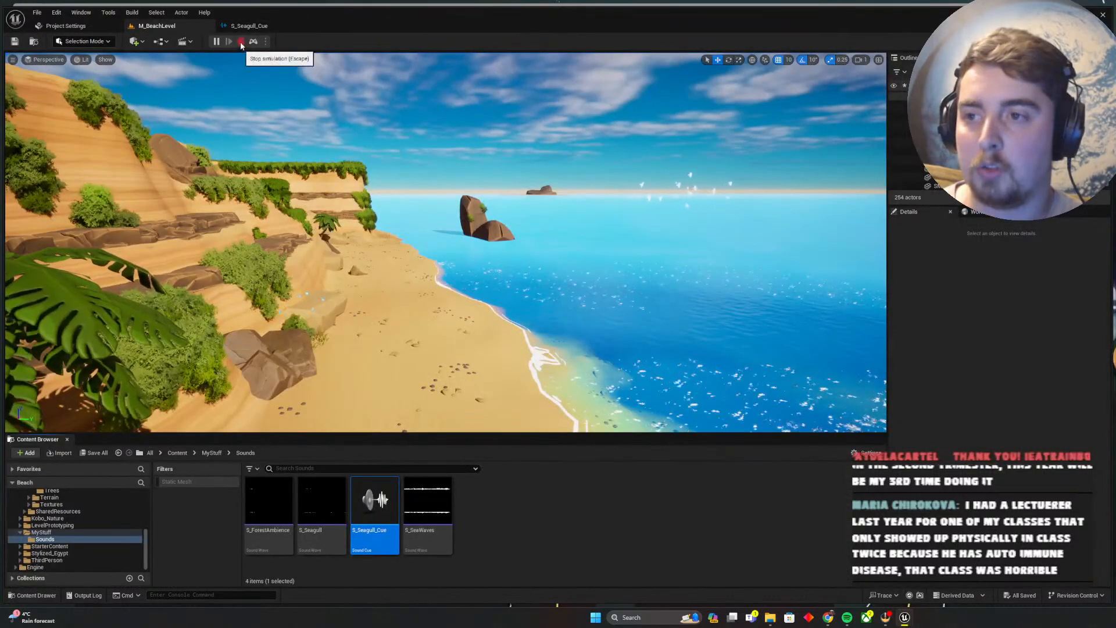
Create a sound cue from the S_SeaWaves sound wave and open it for editing
{"action": "left_click", "coordinate": [430, 512]}
{"action": "right_click", "coordinate": [444, 524]}
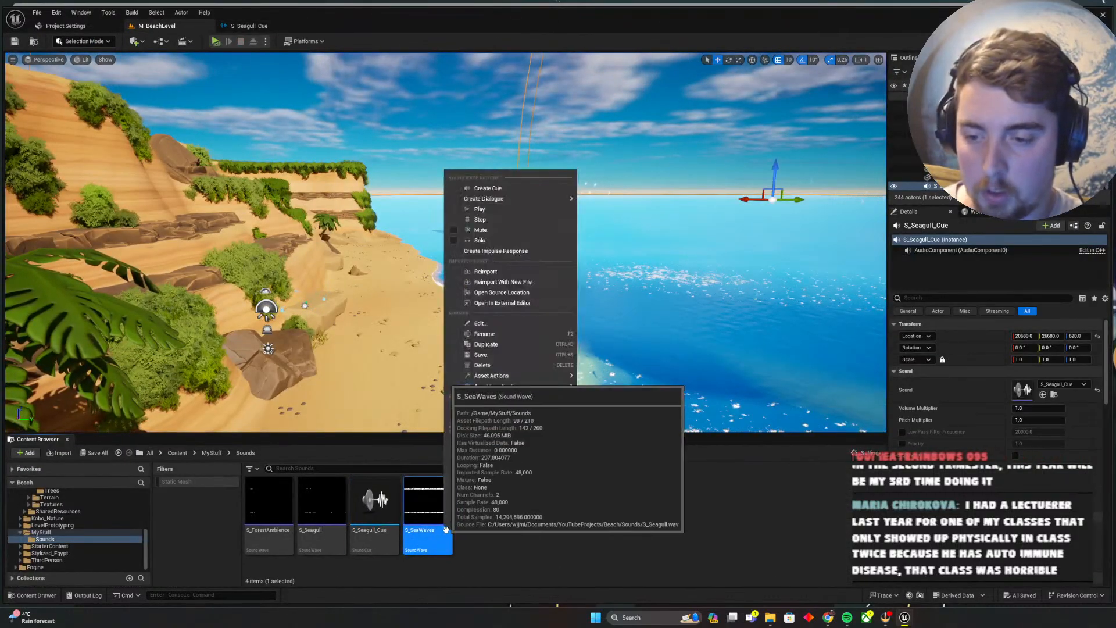
{"action": "left_click", "coordinate": [506, 189]}
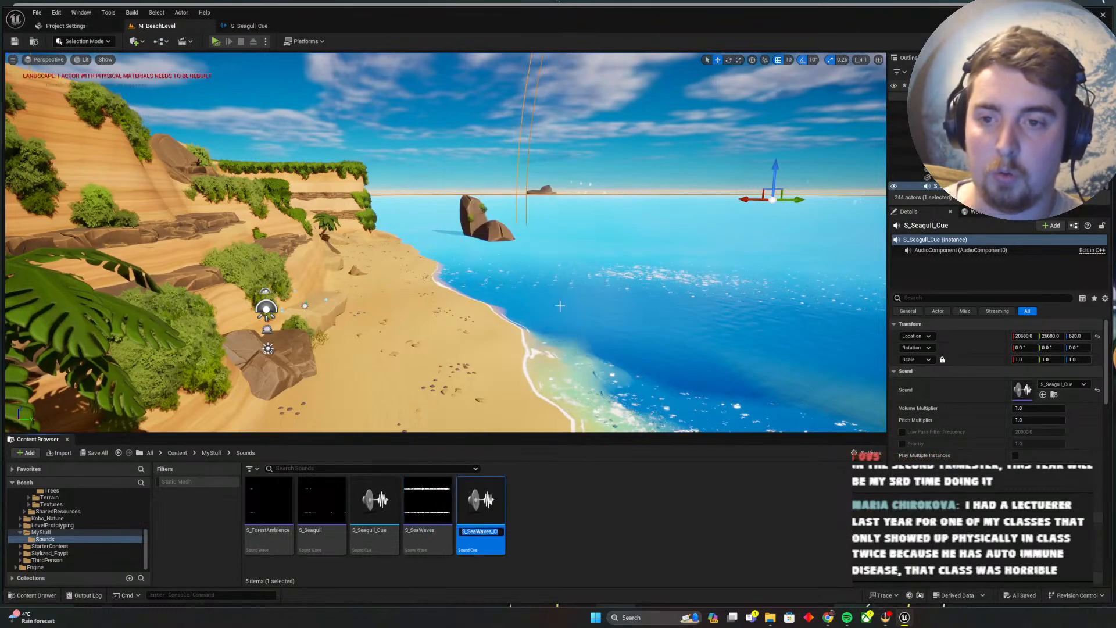
{"action": "left_click", "coordinate": [665, 508]}
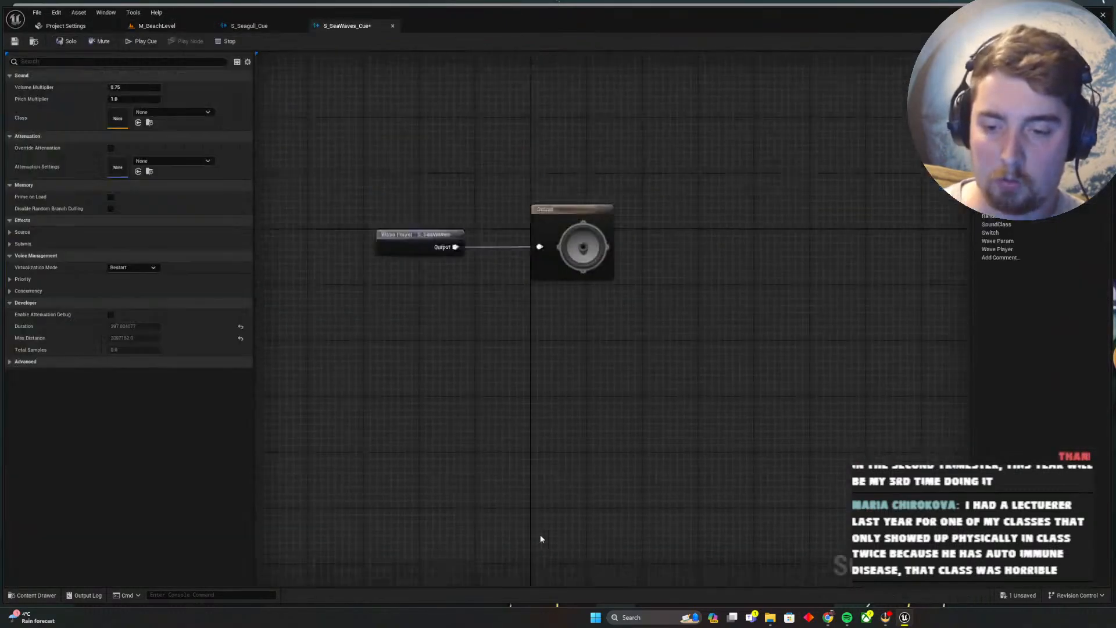
Override the attenuation of S_SeaWaves_Cue with inner radius 20000 and falloff distance 2000, save it and detach its editor
{"action": "left_click", "coordinate": [110, 148]}
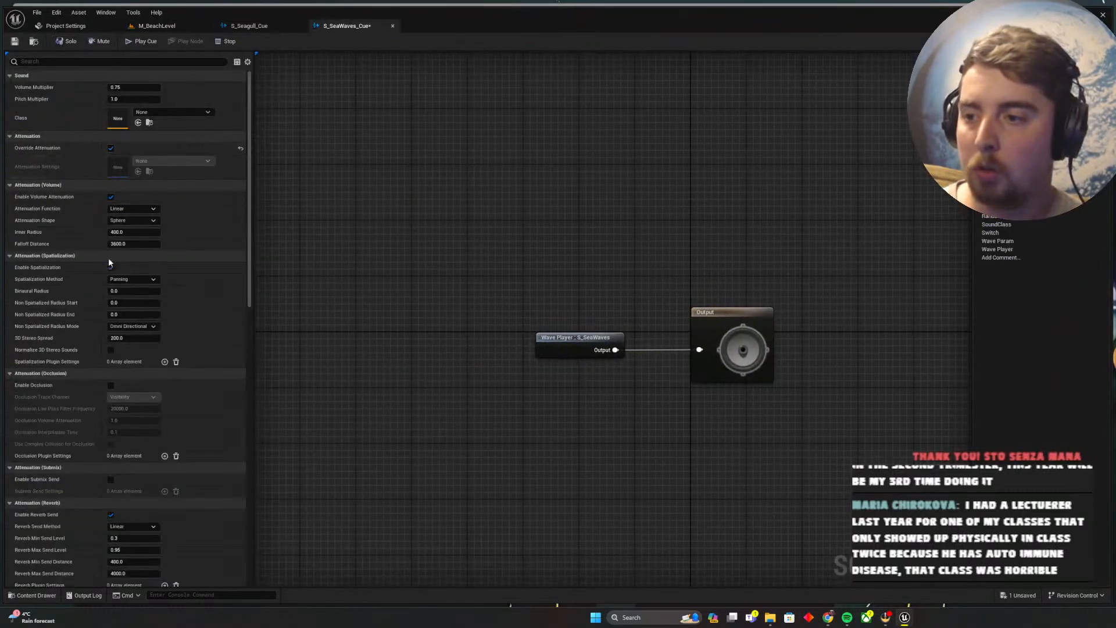
{"action": "left_click", "coordinate": [247, 25]}
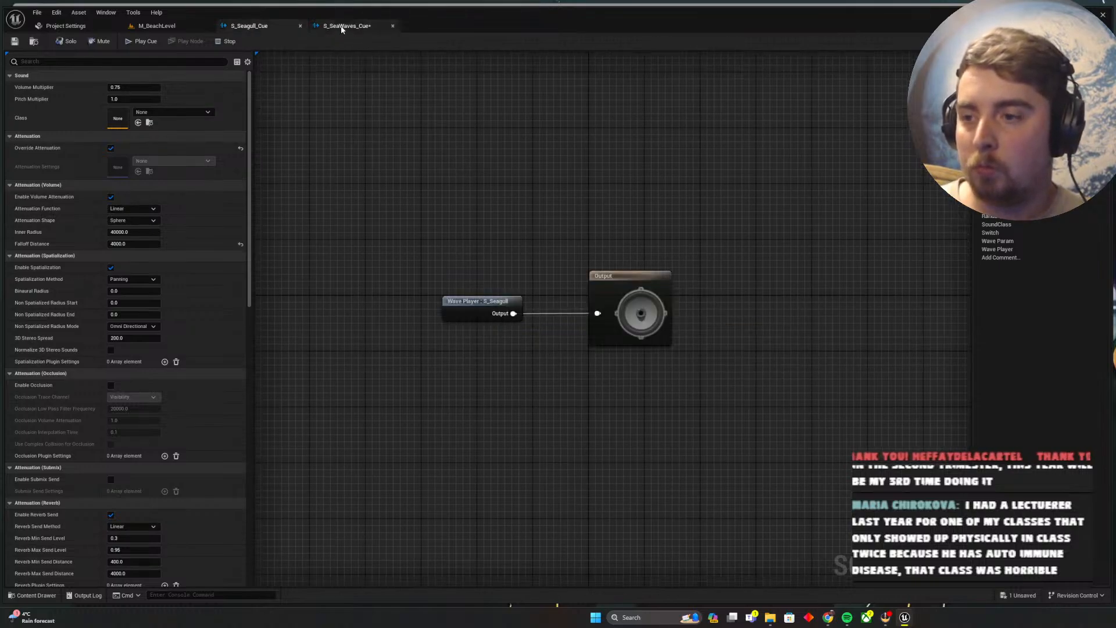
{"action": "left_click", "coordinate": [344, 26]}
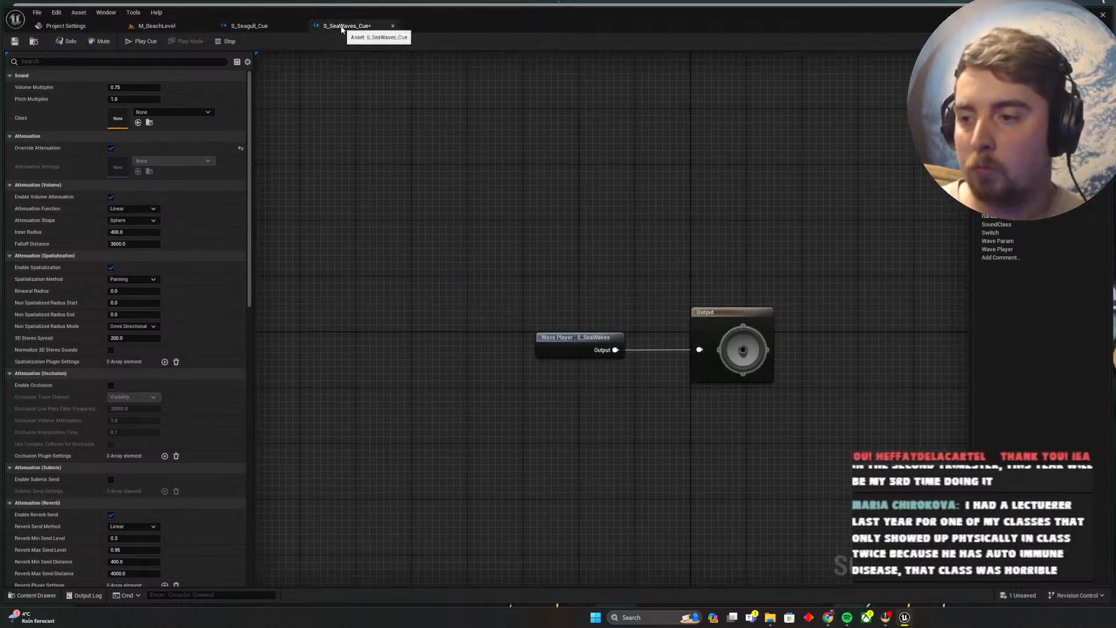
{"action": "left_click", "coordinate": [118, 232]}
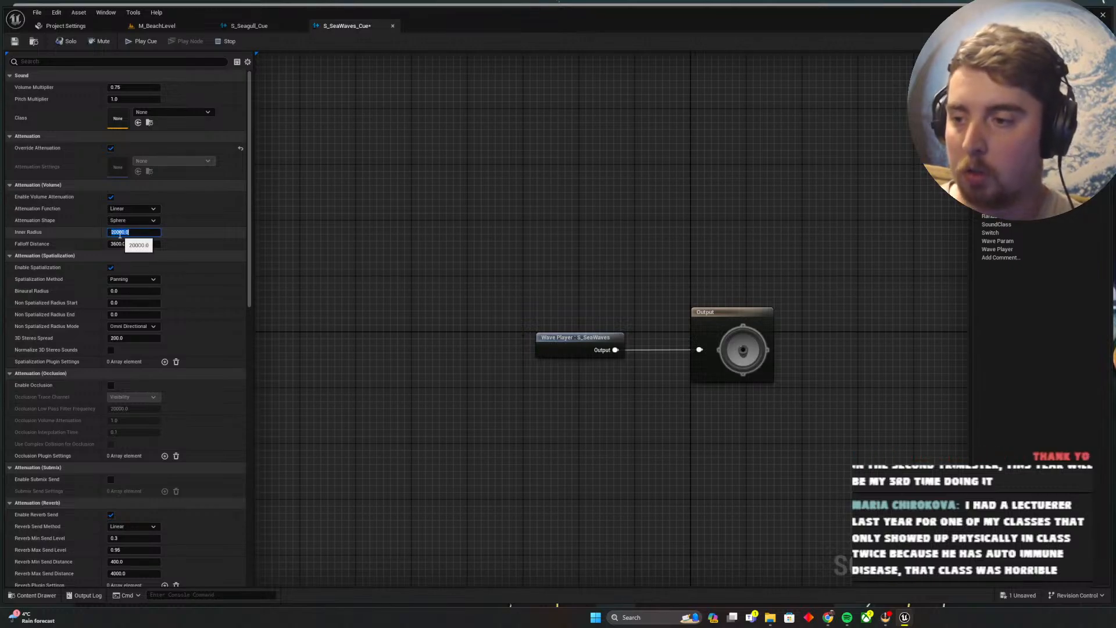
{"action": "left_click", "coordinate": [117, 243]}
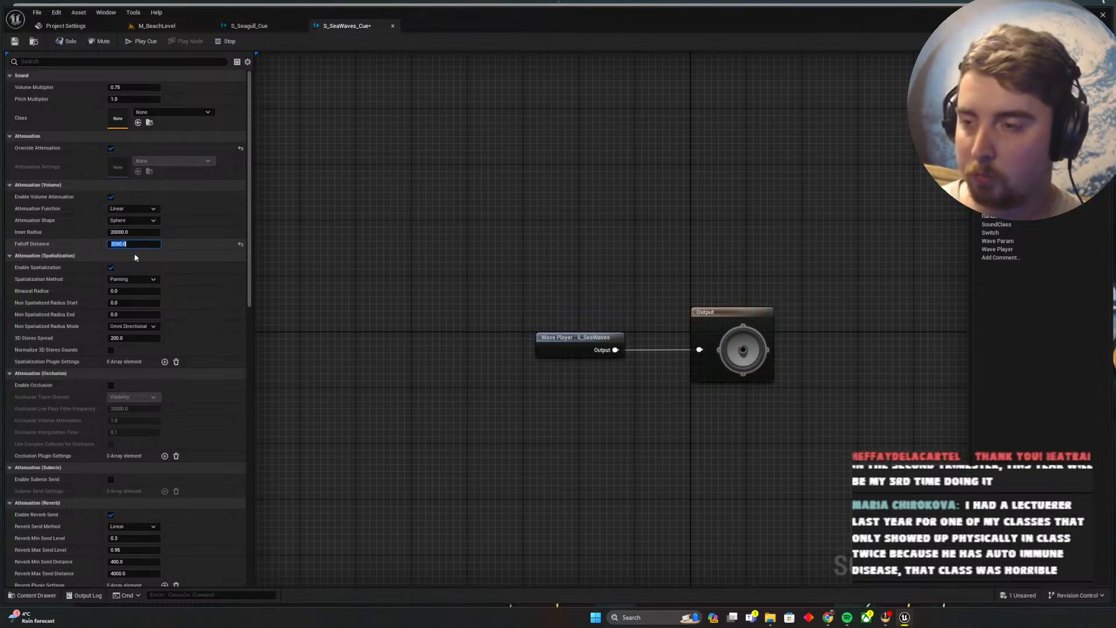
{"action": "key", "text": "Return"}
{"action": "left_click_drag", "start_coordinate": [355, 26], "coordinate": [680, 121]}
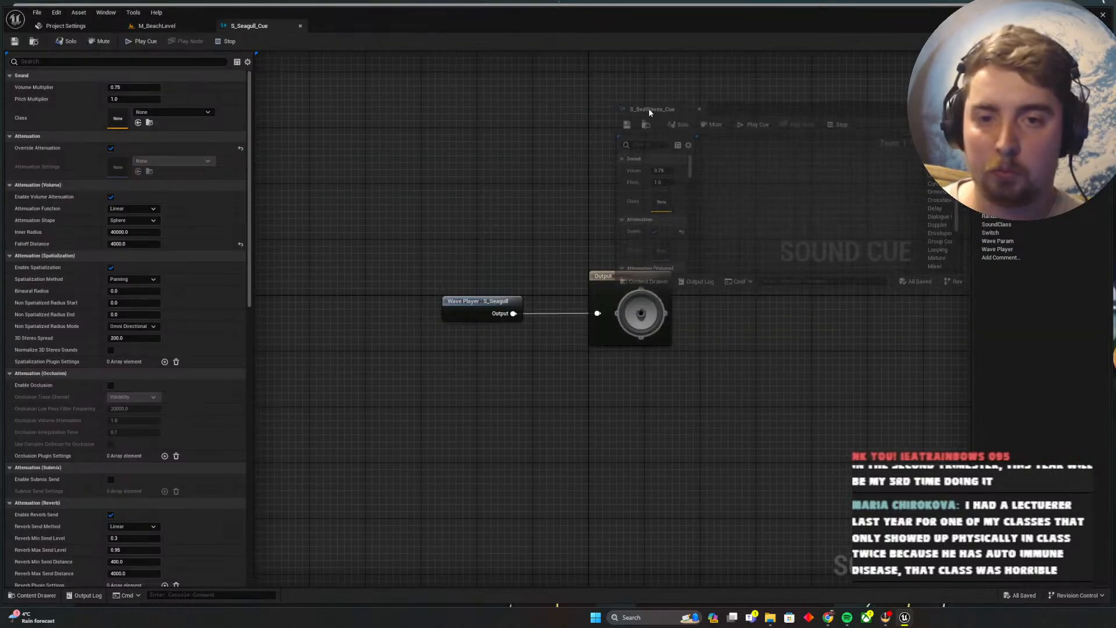
Switch to the beach level and place the floating S_SeaWaves_Cue editor where the shoreline stays visible
{"action": "left_click_drag", "start_coordinate": [961, 305], "coordinate": [1113, 585]}
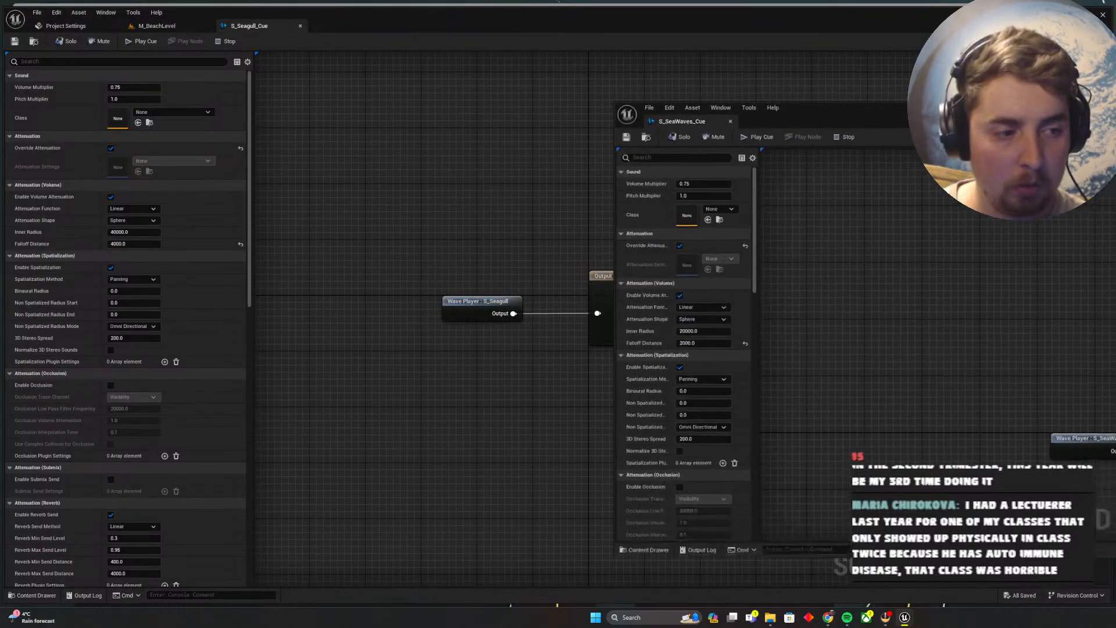
{"action": "left_click_drag", "start_coordinate": [814, 111], "coordinate": [709, 93]}
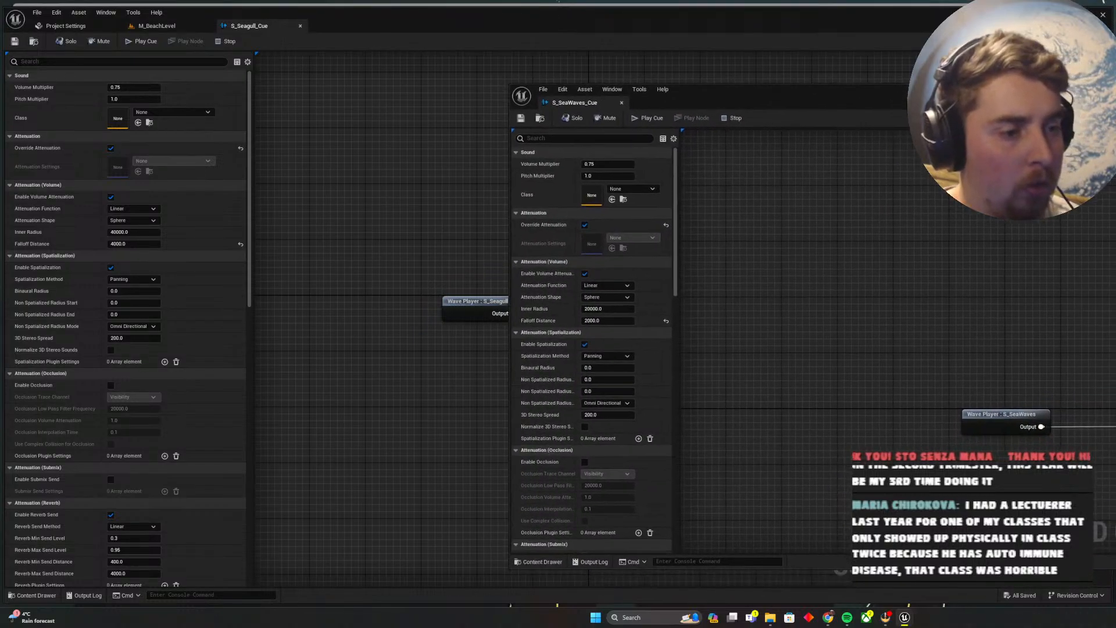
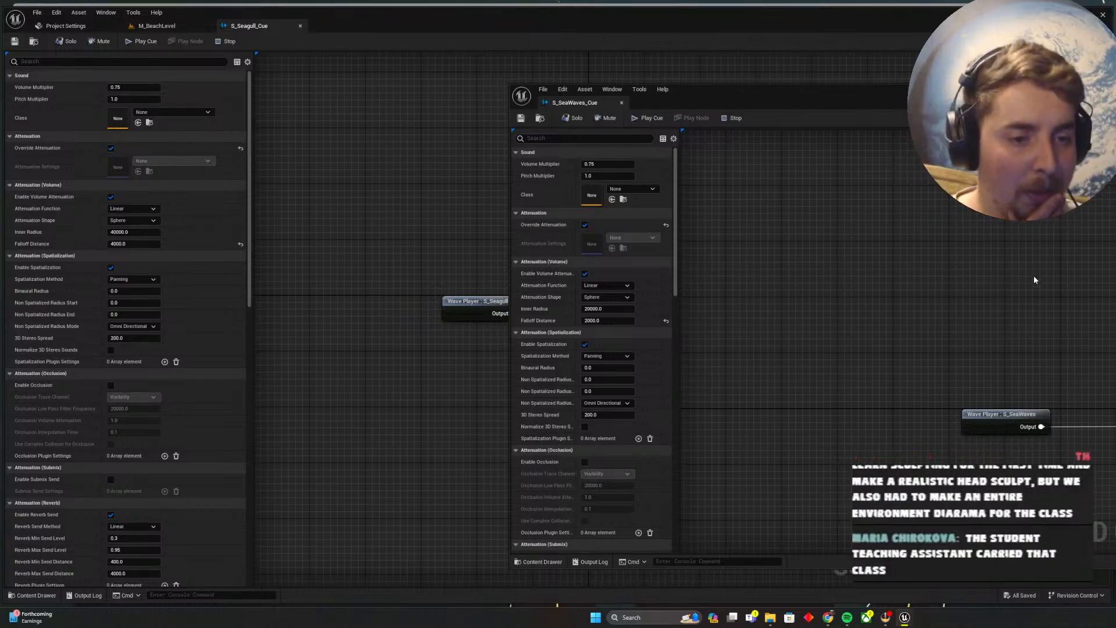
{"action": "right_click_drag", "start_coordinate": [1034, 280], "coordinate": [845, 202]}
{"action": "scroll", "coordinate": [847, 203], "scroll_direction": "down", "scroll_amount": 2}
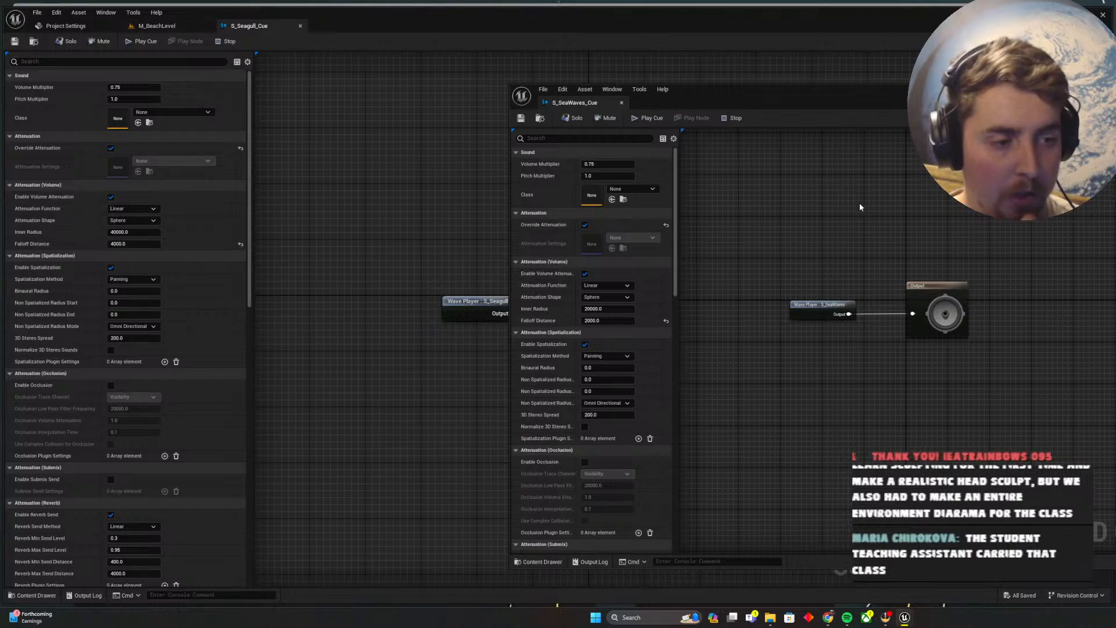
{"action": "left_click", "coordinate": [155, 26]}
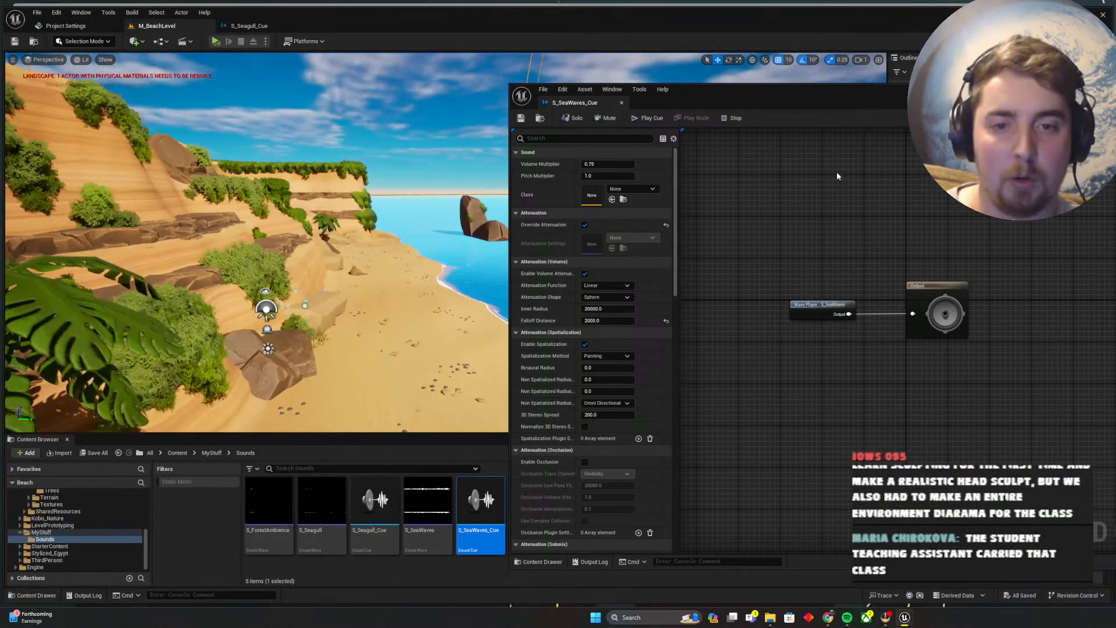
{"action": "left_click_drag", "start_coordinate": [730, 101], "coordinate": [800, 101]}
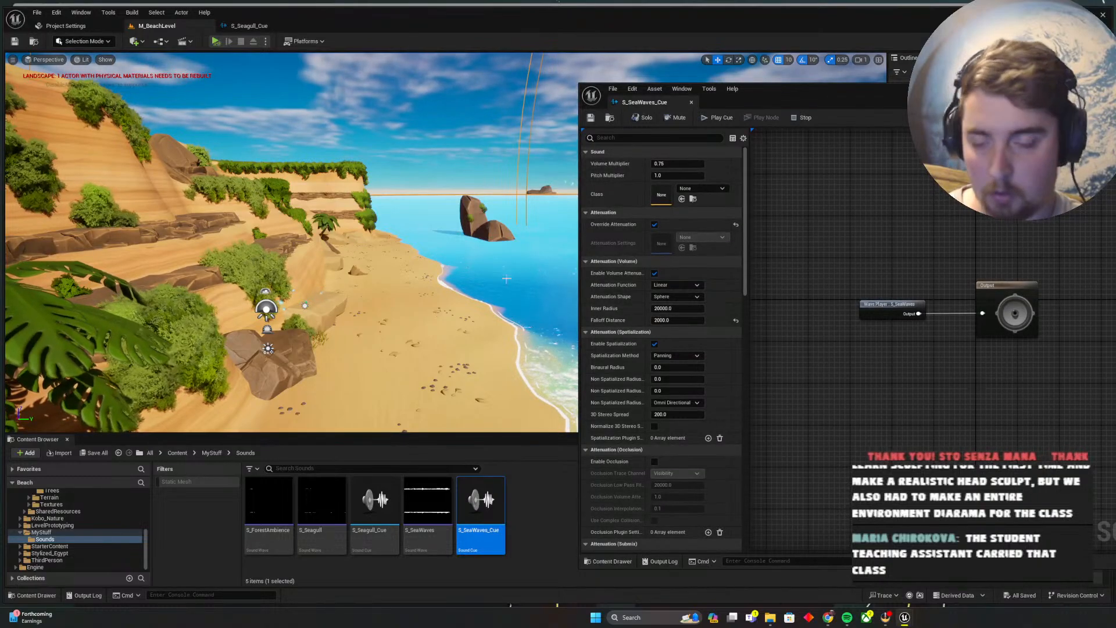
{"action": "right_click_drag", "start_coordinate": [541, 301], "coordinate": [604, 299]}
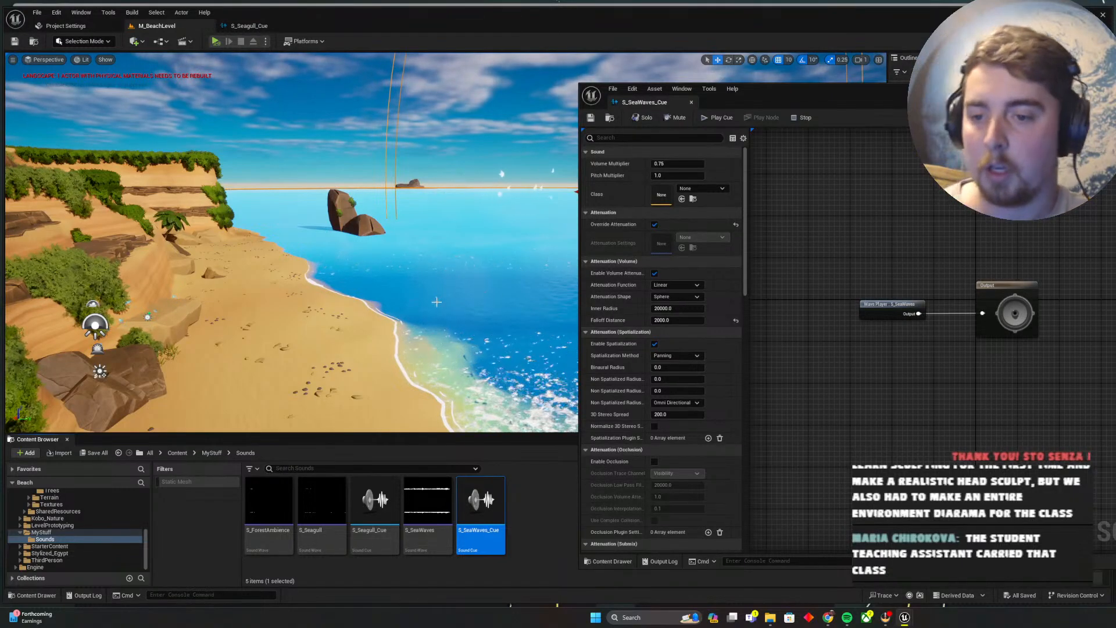
{"action": "mouse_move", "coordinate": [553, 315]}
{"action": "right_mouse_down"}
{"action": "mouse_move", "coordinate": [598, 337]}
{"action": "mouse_move", "coordinate": [553, 314]}
{"action": "right_mouse_up"}
{"action": "key", "text": "s"}
{"action": "key", "text": "w"}
{"action": "left_click", "coordinate": [426, 511]}
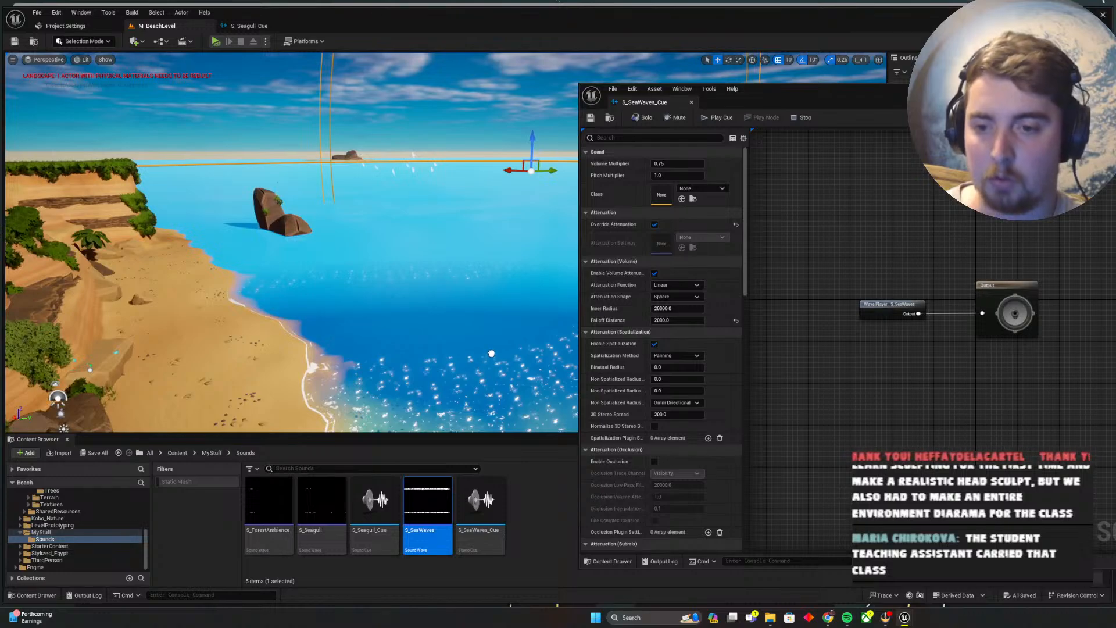
{"action": "left_click_drag", "start_coordinate": [492, 353], "coordinate": [533, 298]}
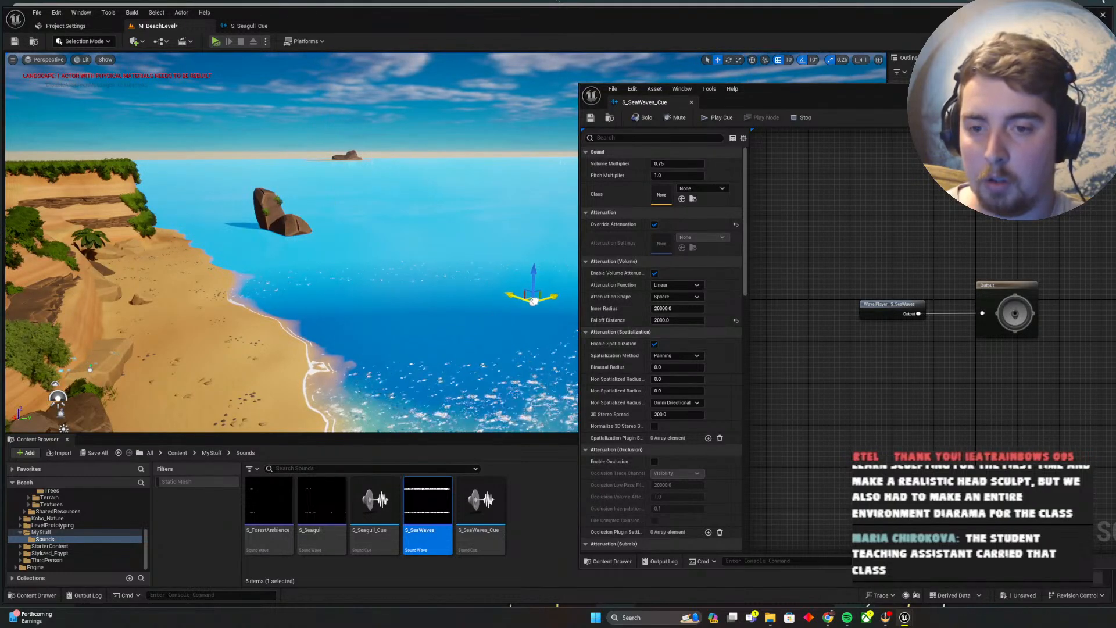
{"action": "key", "text": "g"}
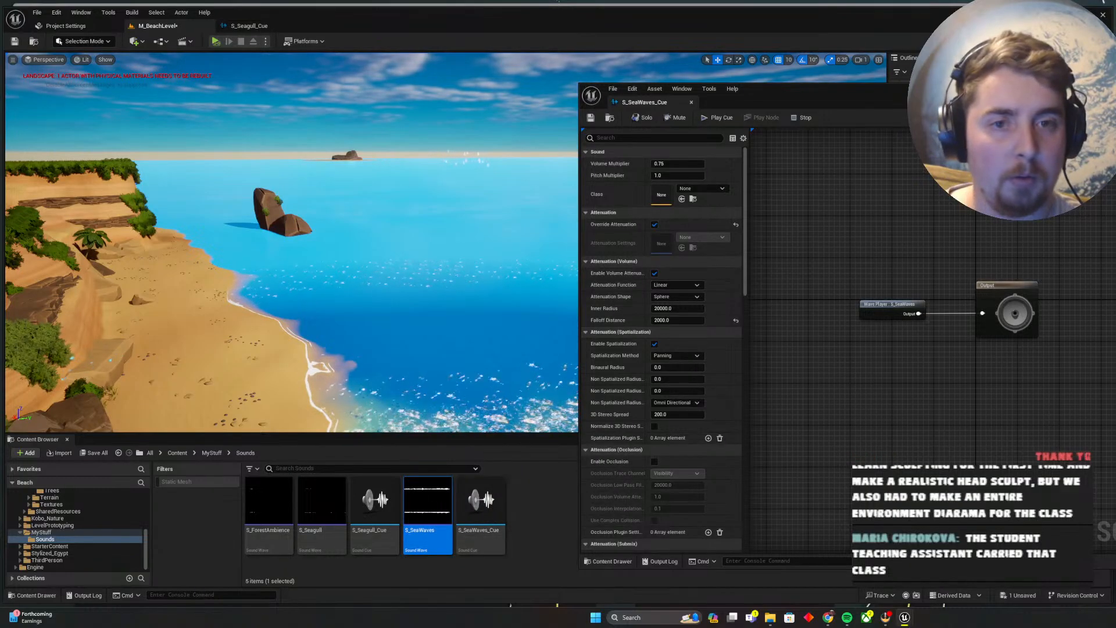
Minimize the cue editor, place S_SeaWaves_Cue in the sea and move it farther offshore to about Y 8640, Z -330
{"action": "key", "text": "super+Down"}
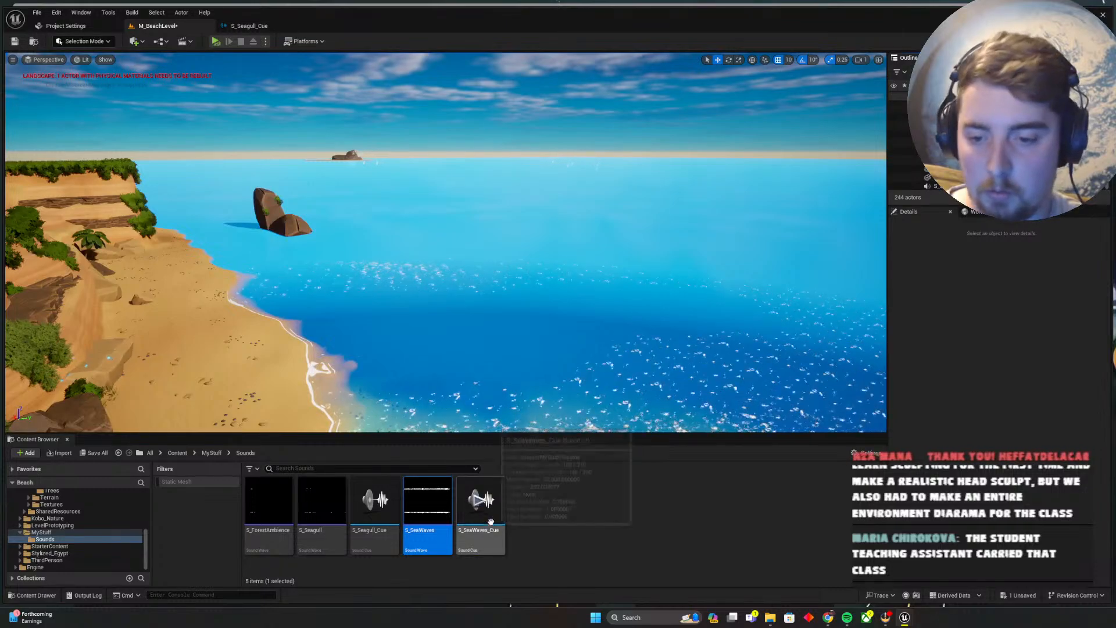
{"action": "left_click_drag", "start_coordinate": [490, 521], "coordinate": [563, 307]}
{"action": "right_click_drag", "start_coordinate": [563, 306], "coordinate": [371, 304]}
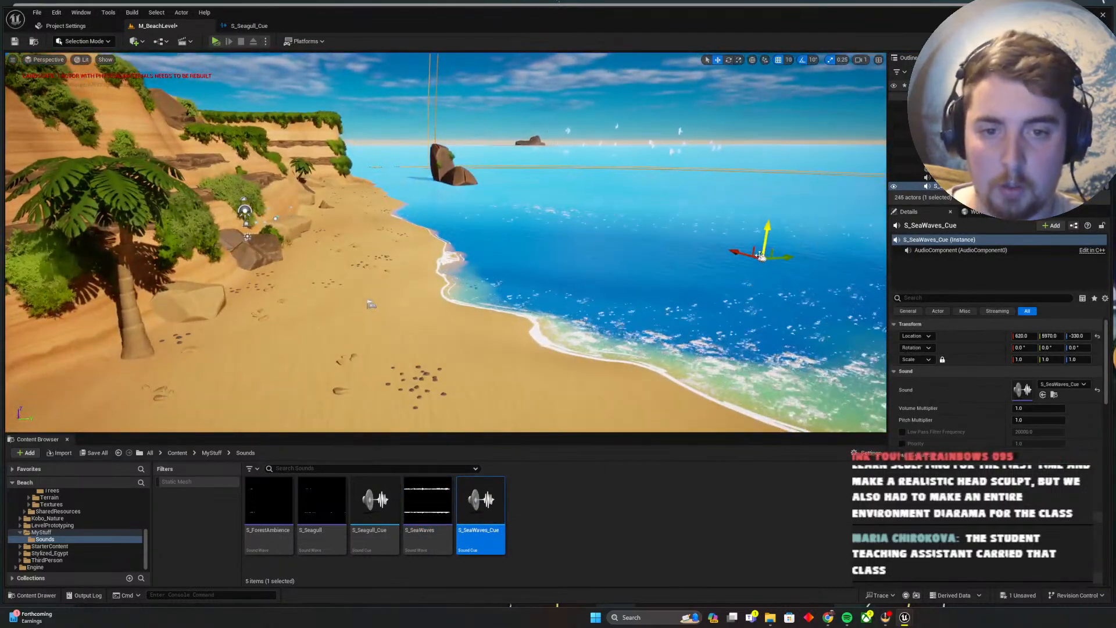
{"action": "left_click_drag", "start_coordinate": [761, 256], "coordinate": [775, 201]}
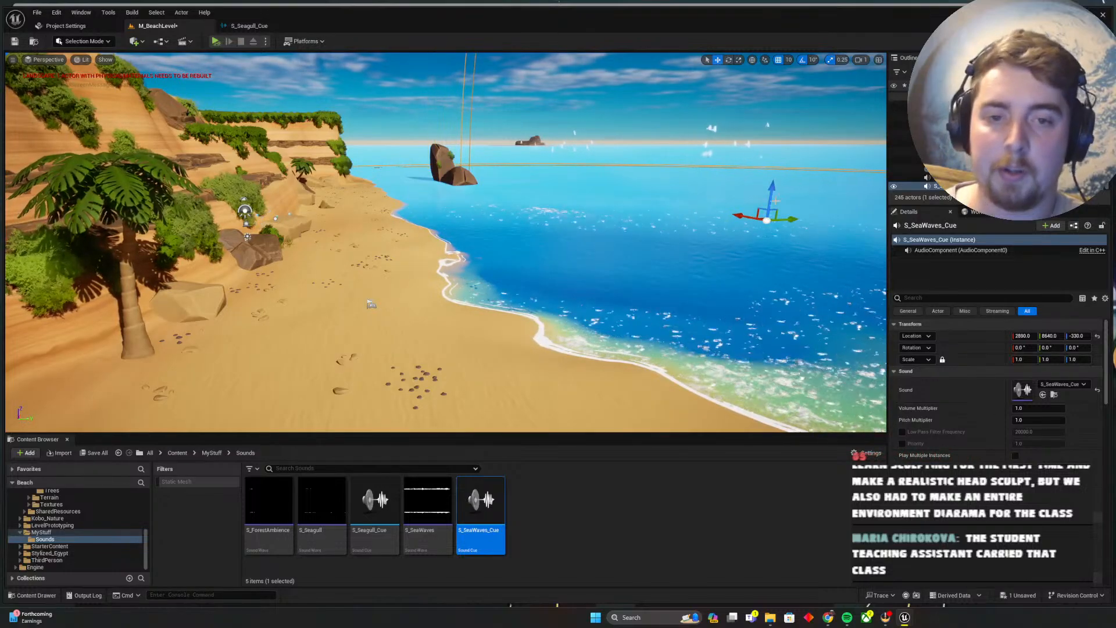
Reopen the S_SeaWaves_Cue editor beside the level view and set its inner radius to 10000
{"action": "double_click", "coordinate": [481, 523]}
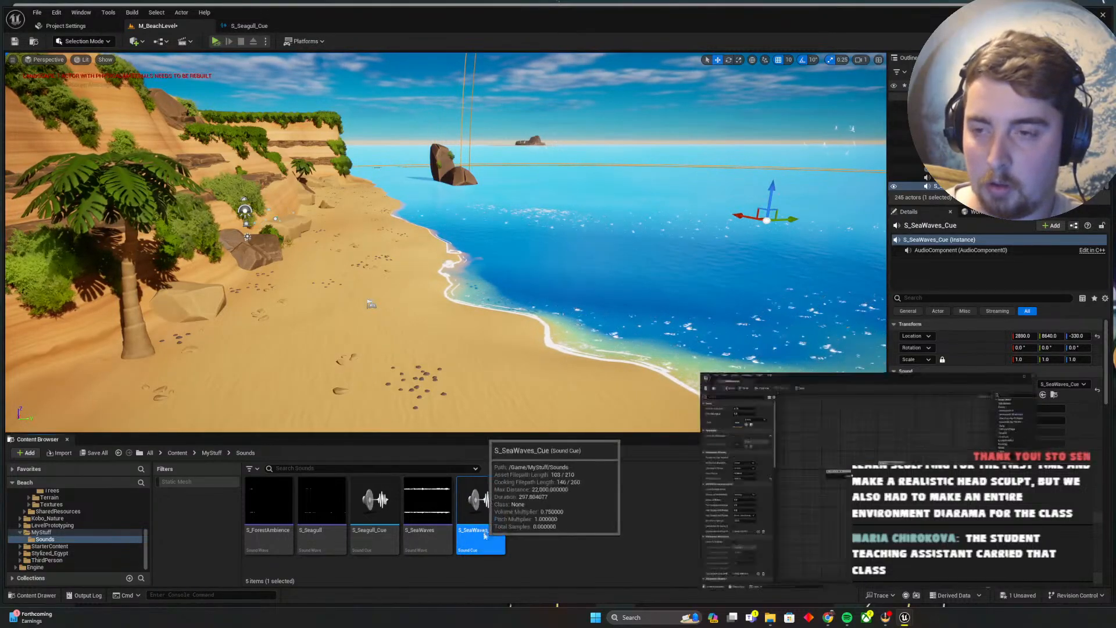
{"action": "left_click_drag", "start_coordinate": [755, 98], "coordinate": [925, 92]}
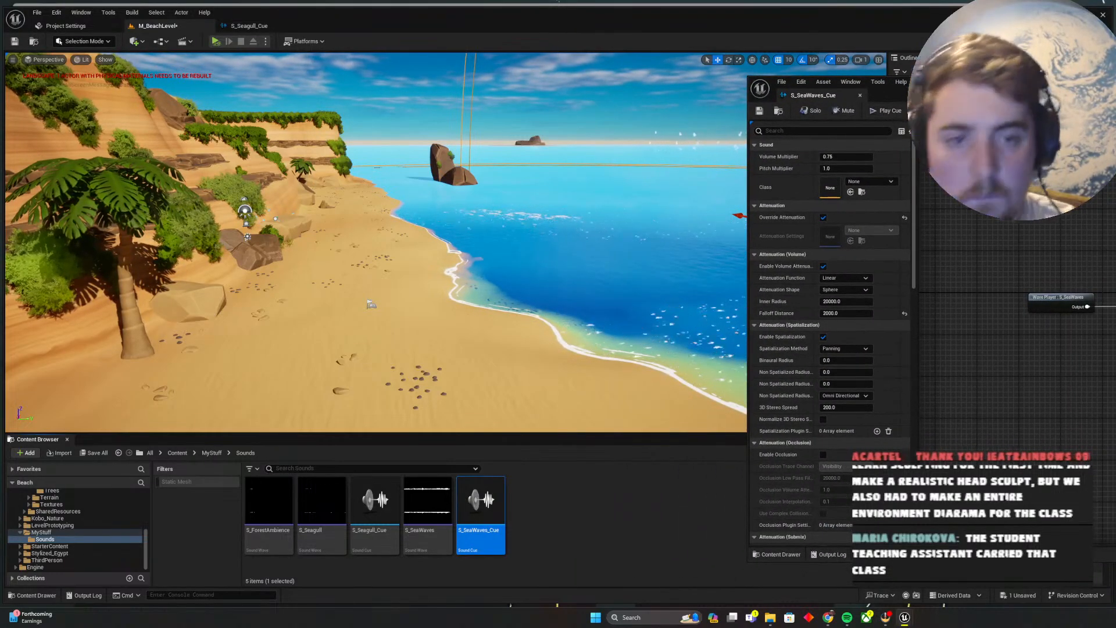
{"action": "left_click", "coordinate": [833, 301]}
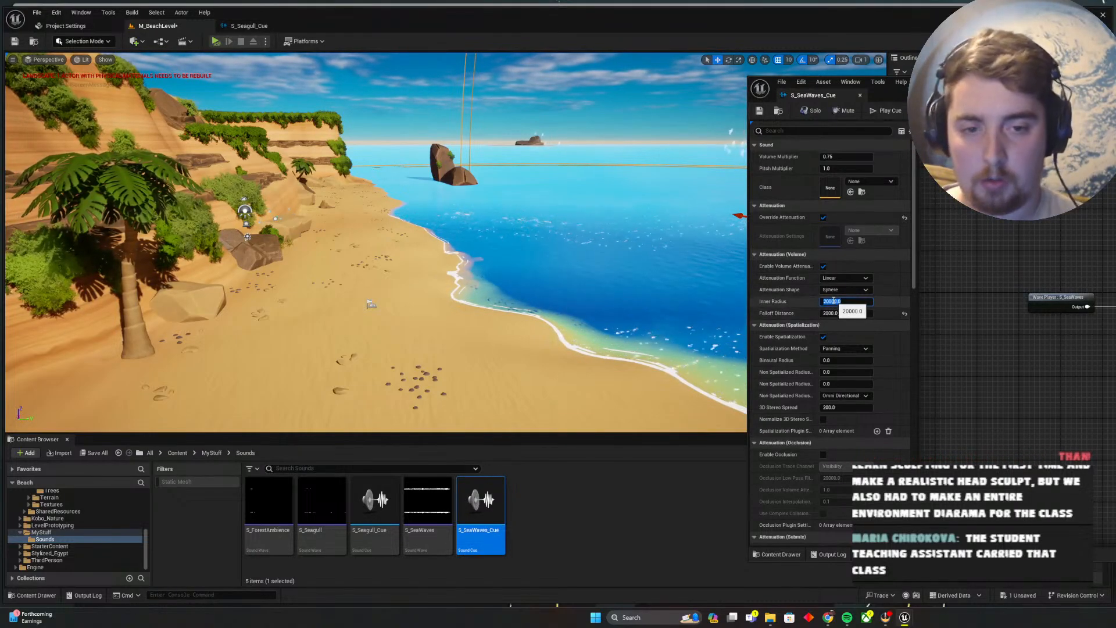
{"action": "left_click", "coordinate": [832, 301]}
{"action": "key", "text": "BackSpace"}
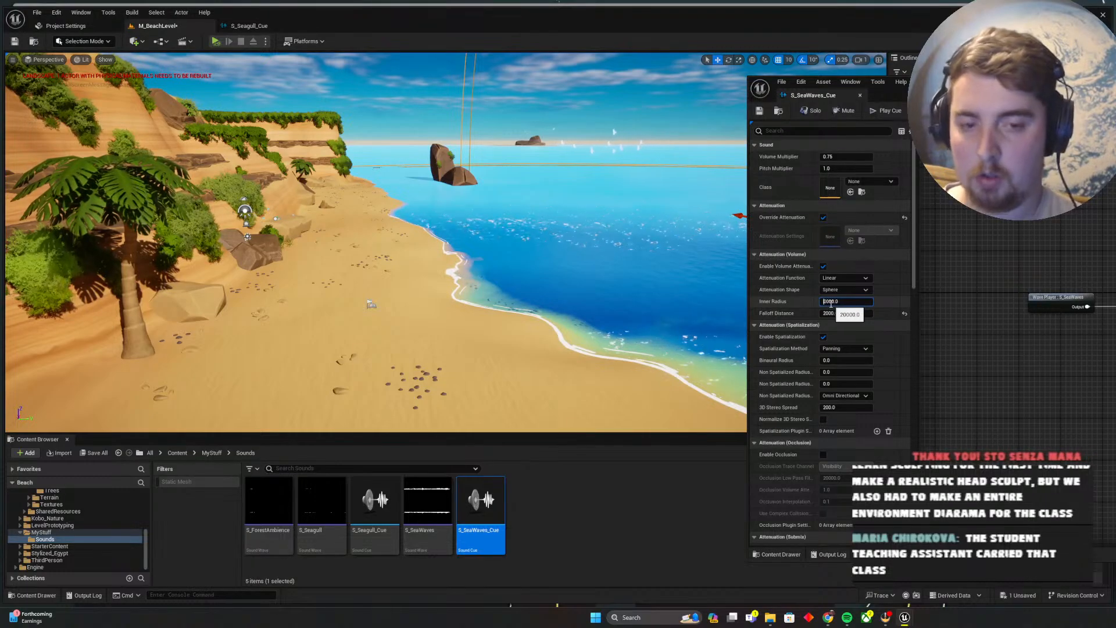
{"action": "key", "text": "ctrl+a"}
{"action": "type", "text": "10000"}
Set the falloff distance of S_SeaWaves_Cue to 4000
{"action": "left_click", "coordinate": [824, 316]}
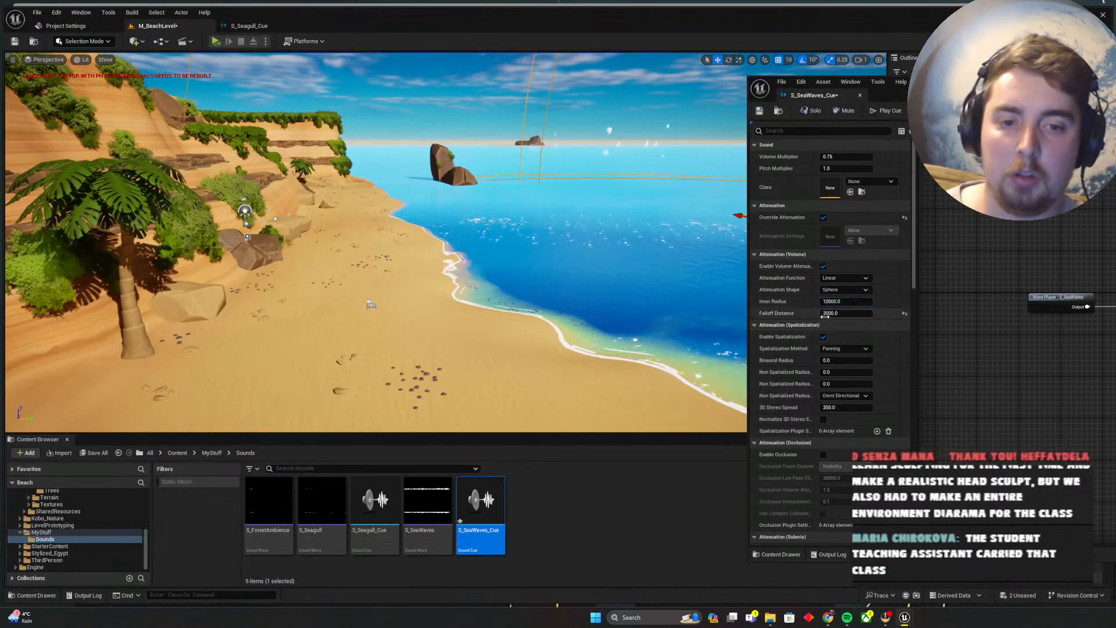
{"action": "left_click", "coordinate": [825, 316]}
{"action": "type", "text": "500.0"}
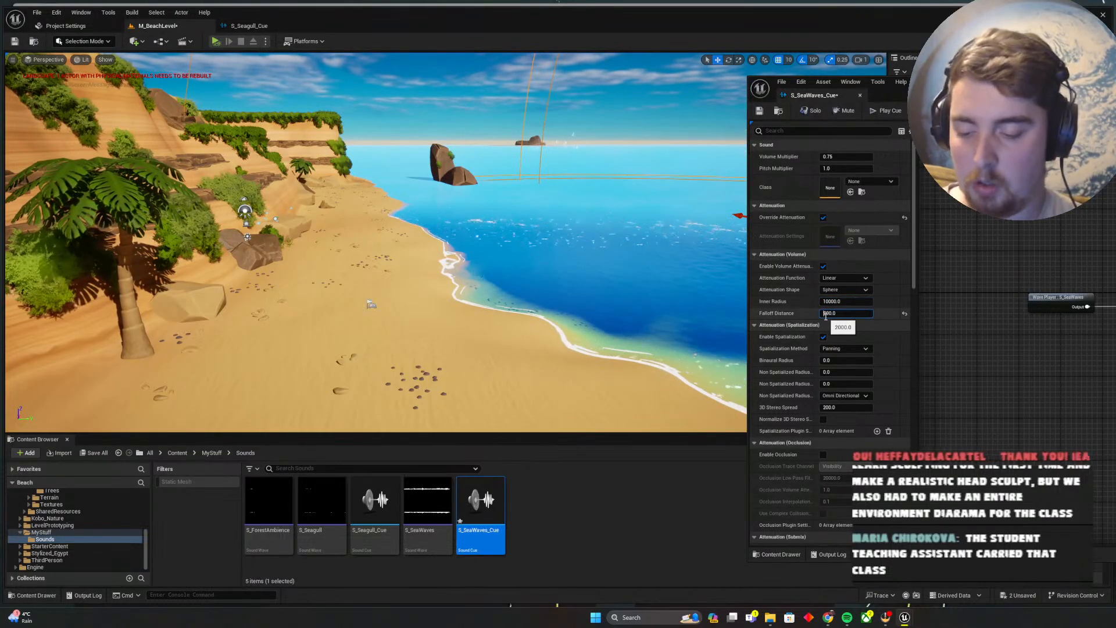
{"action": "key", "text": "ctrl+a"}
{"action": "type", "text": "4000"}
{"action": "key", "text": "Return"}
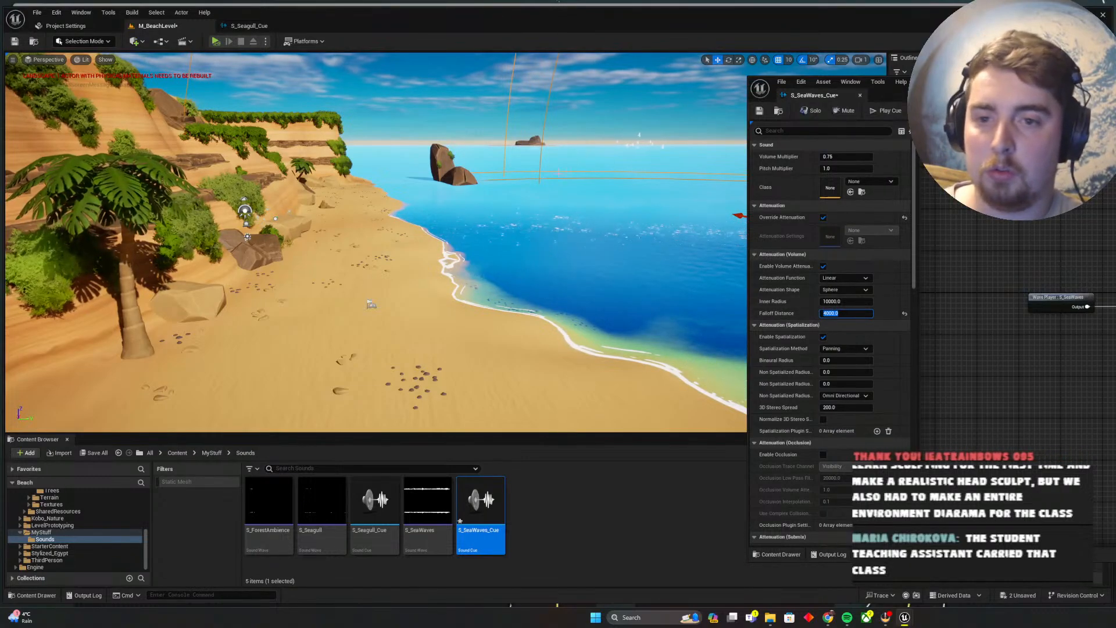
Try an inner radius of 5000 for S_SeaWaves_Cue, set it to 8000 and save the level
{"action": "left_click", "coordinate": [830, 301]}
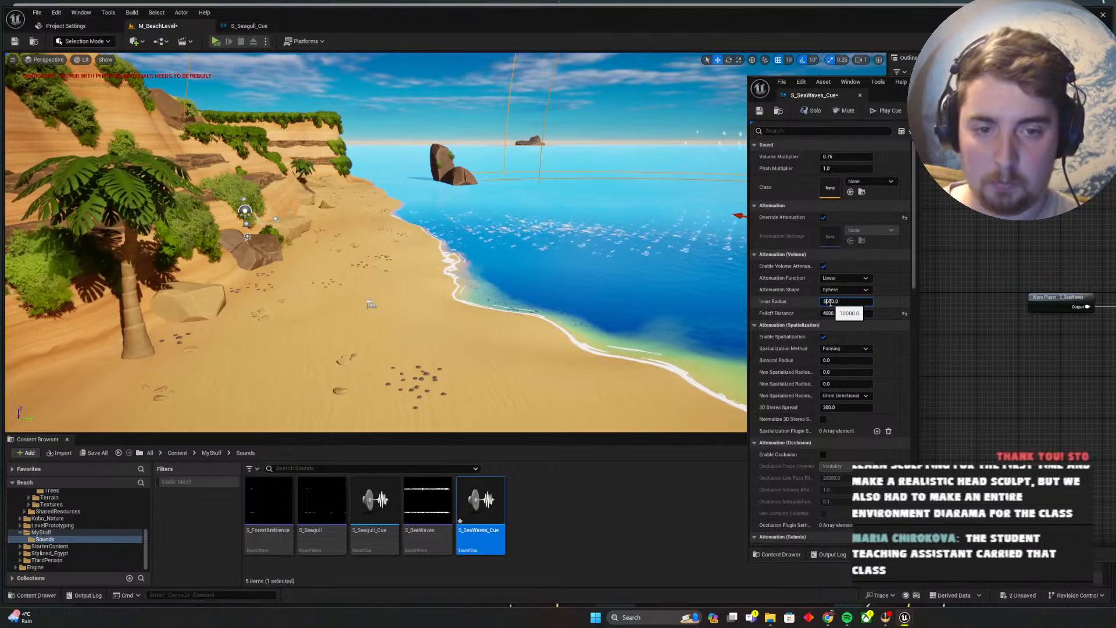
{"action": "key", "text": "Return"}
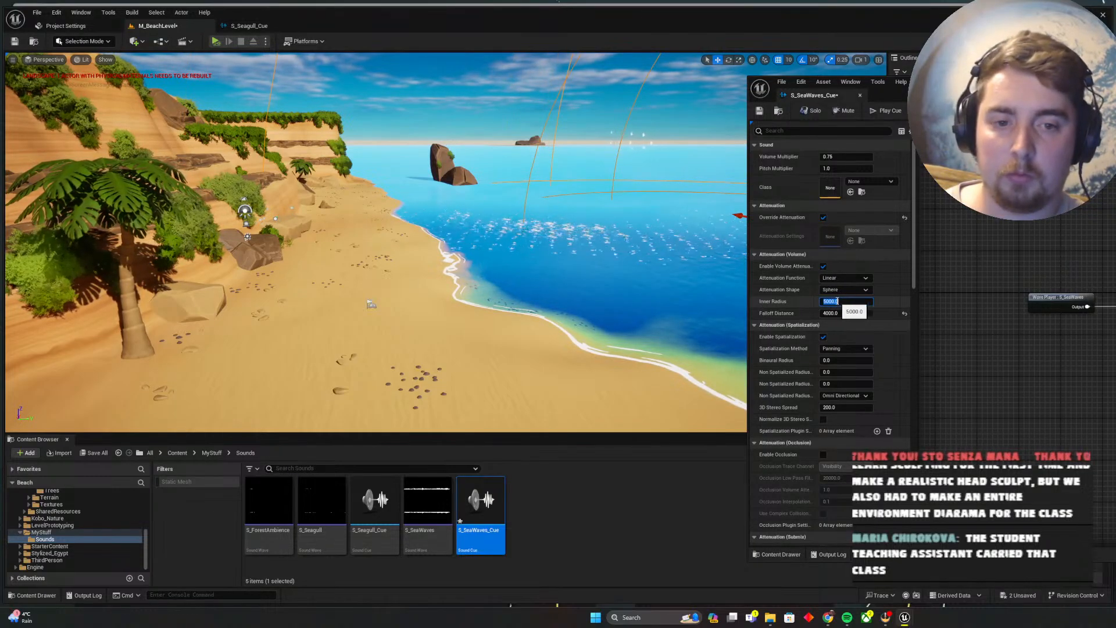
{"action": "key", "text": "BackSpace"}
{"action": "type", "text": "8"}
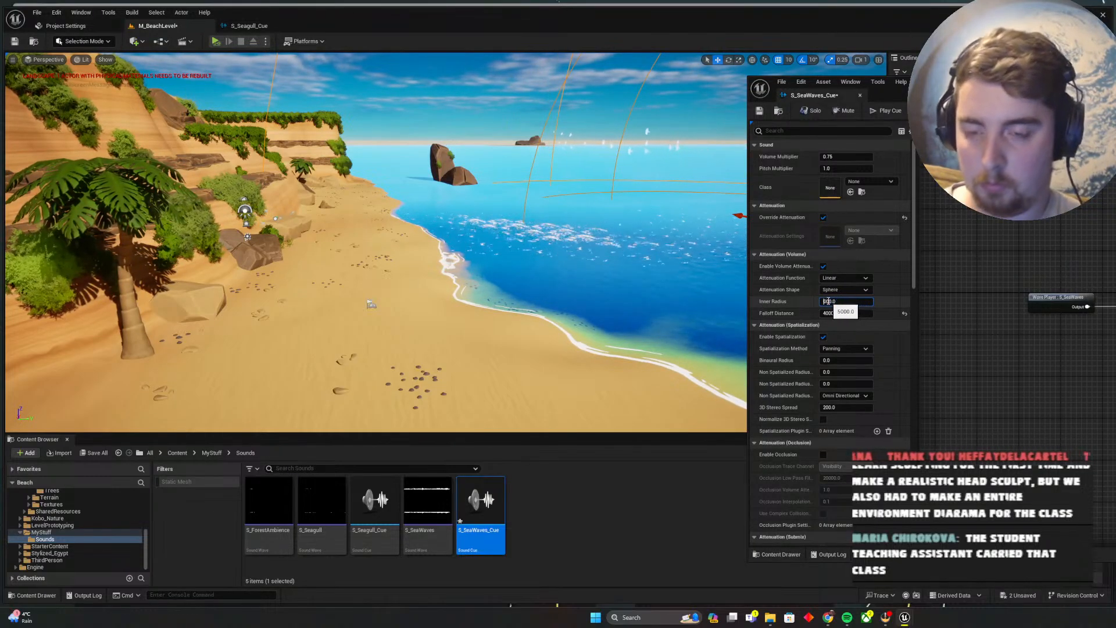
{"action": "key", "text": "Return"}
{"action": "left_click", "coordinate": [15, 42]}
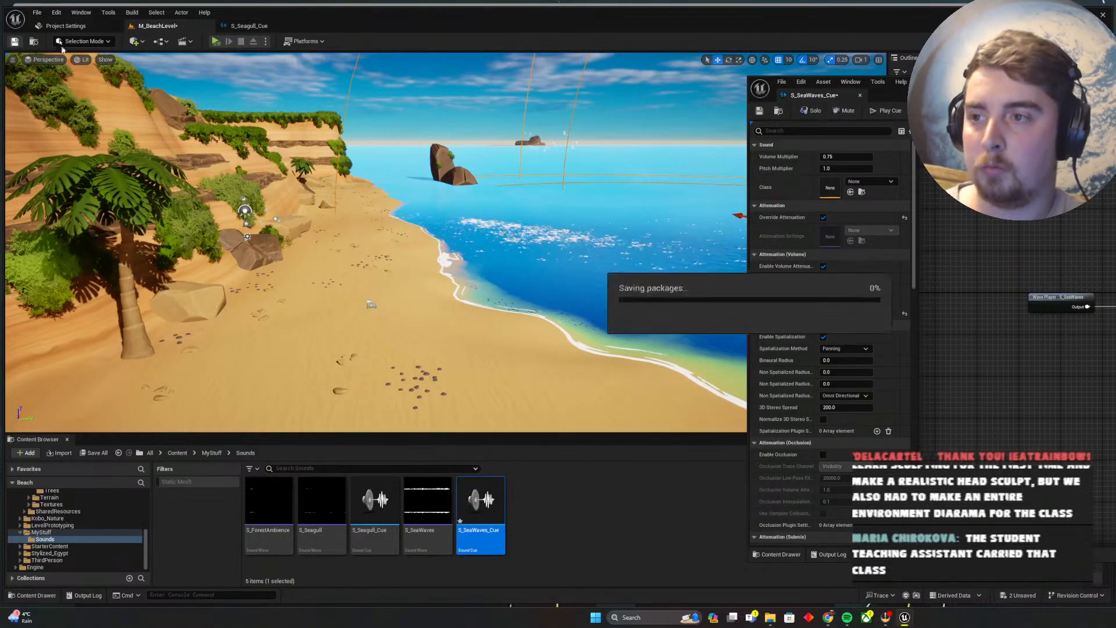
Simulate the level from the beach to listen to the waves, close the S_SeaWaves_Cue editor and stop the simulation
{"action": "key", "text": "w"}
{"action": "right_click_drag", "start_coordinate": [372, 233], "coordinate": [340, 222]}
{"action": "key", "text": "a"}
{"action": "right_click_drag", "start_coordinate": [269, 89], "coordinate": [270, 84]}
{"action": "left_click", "coordinate": [216, 41]}
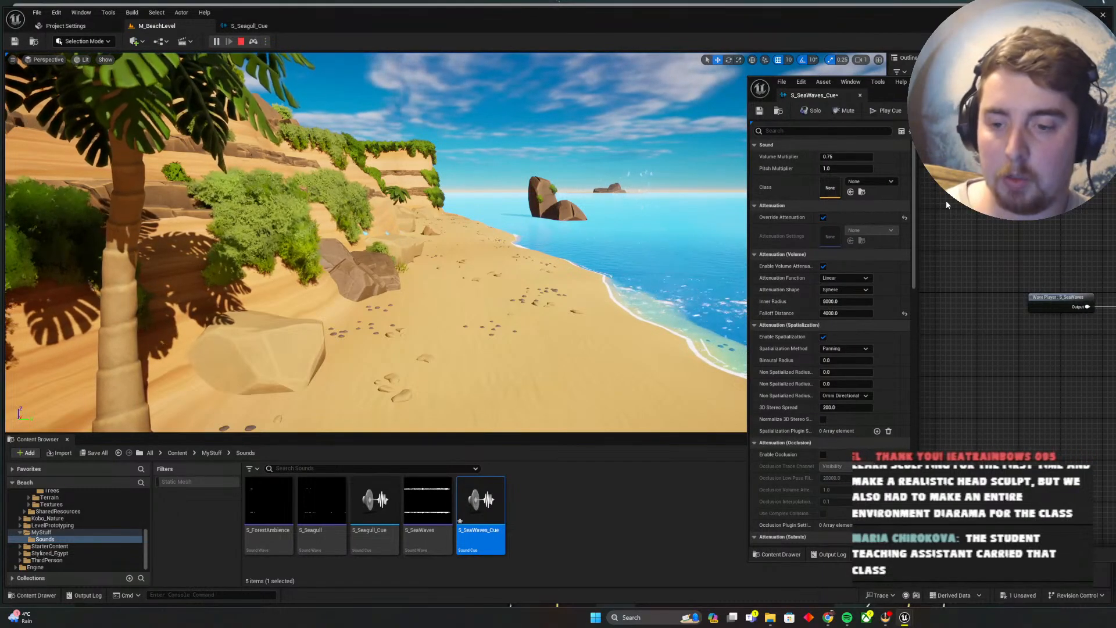
{"action": "left_click", "coordinate": [859, 95]}
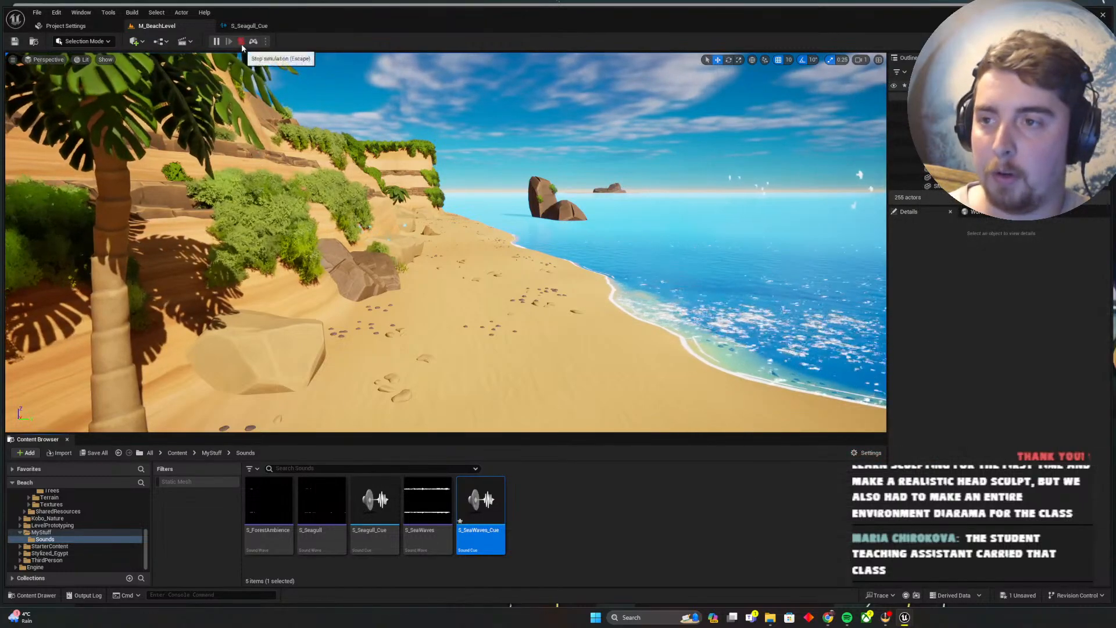
{"action": "left_click", "coordinate": [242, 42]}
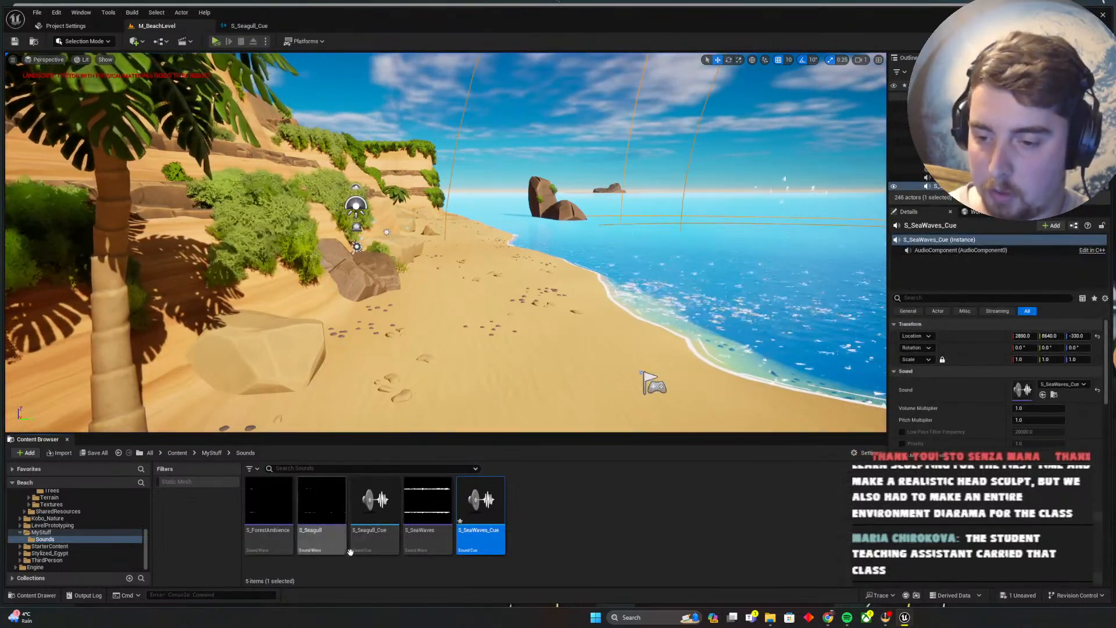
Create a sound cue from S_ForestAmbience, open it, and reopen S_SeaWaves_Cue to check its attenuation values
{"action": "right_click", "coordinate": [274, 512]}
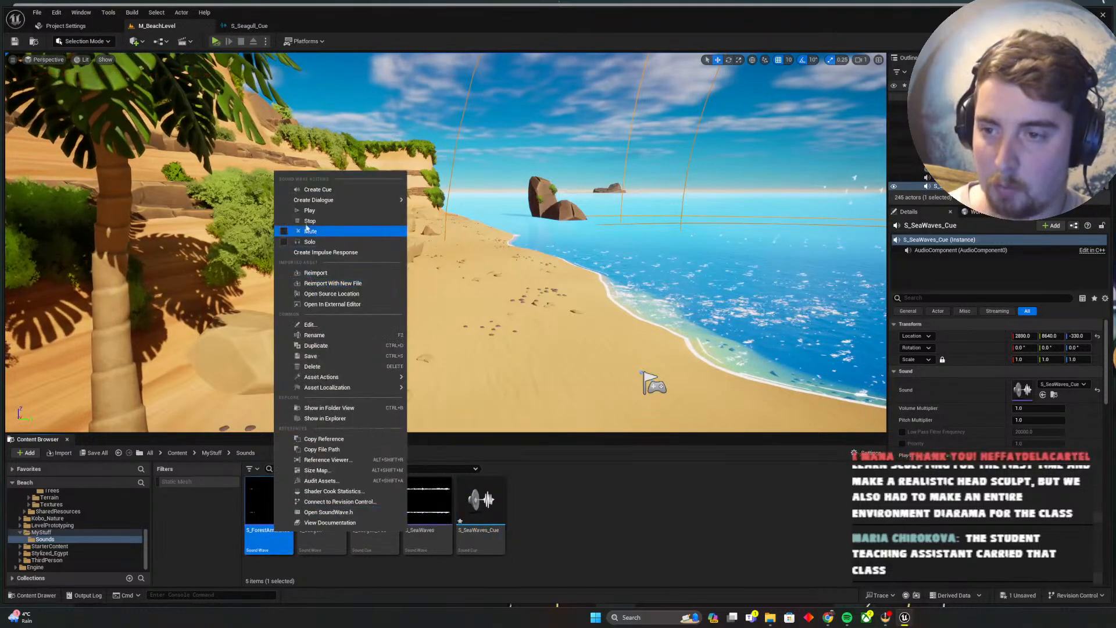
{"action": "left_click", "coordinate": [318, 189]}
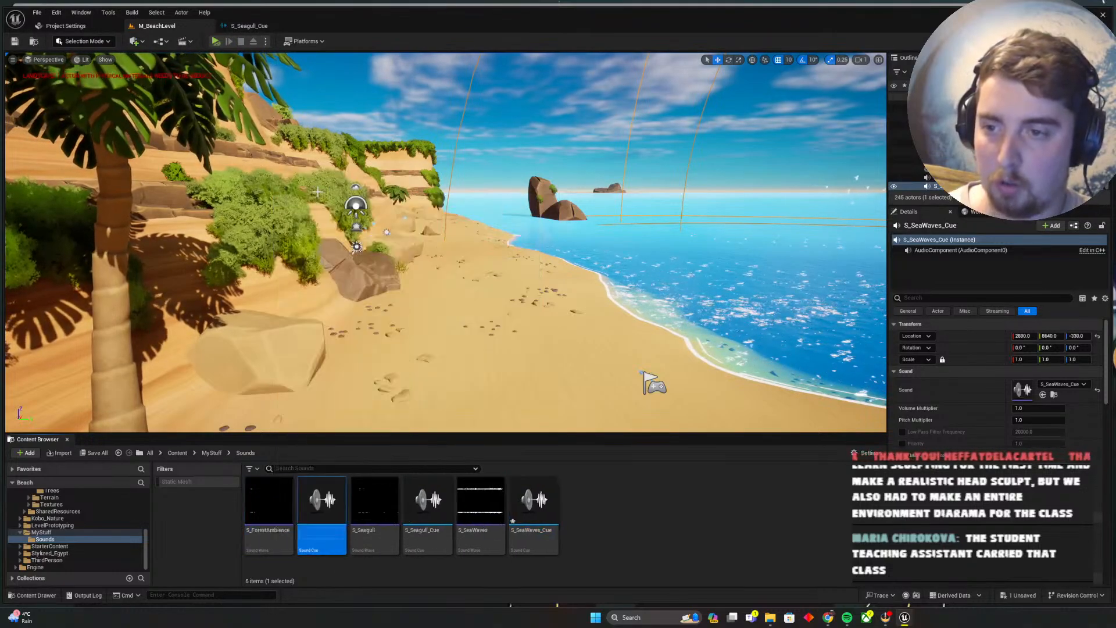
{"action": "double_click", "coordinate": [339, 528]}
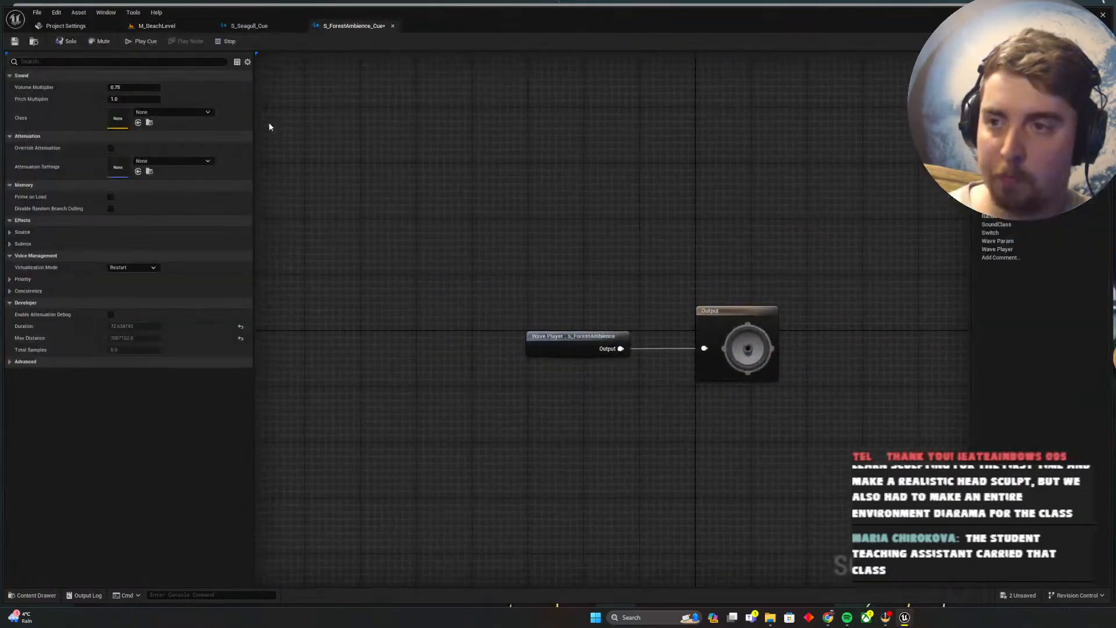
{"action": "left_click", "coordinate": [203, 26]}
{"action": "double_click", "coordinate": [533, 514]}
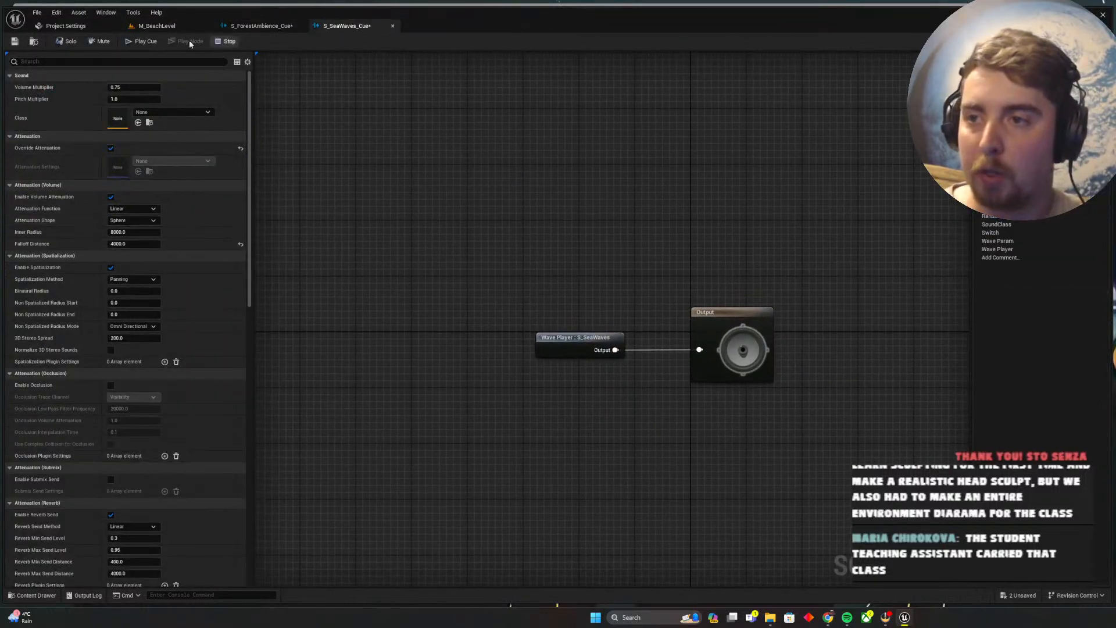
Override the attenuation of S_ForestAmbience_Cue with inner radius 8000 and falloff distance 4000, save it and return to the beach level
{"action": "left_click", "coordinate": [252, 27]}
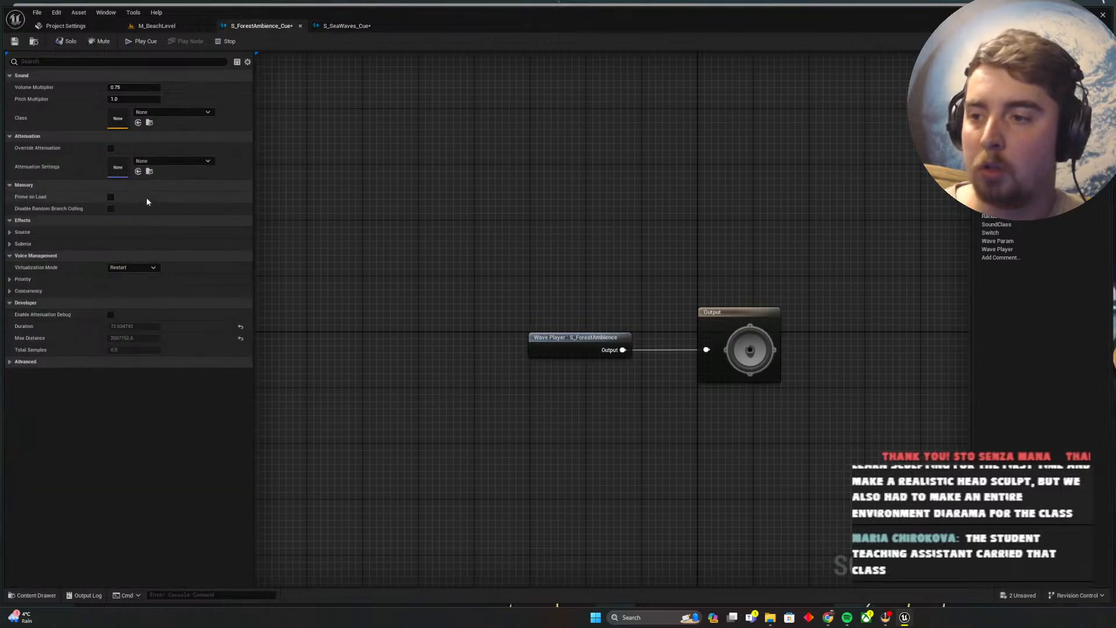
{"action": "left_click", "coordinate": [110, 148]}
{"action": "left_click", "coordinate": [123, 232]}
{"action": "type", "text": "80"}
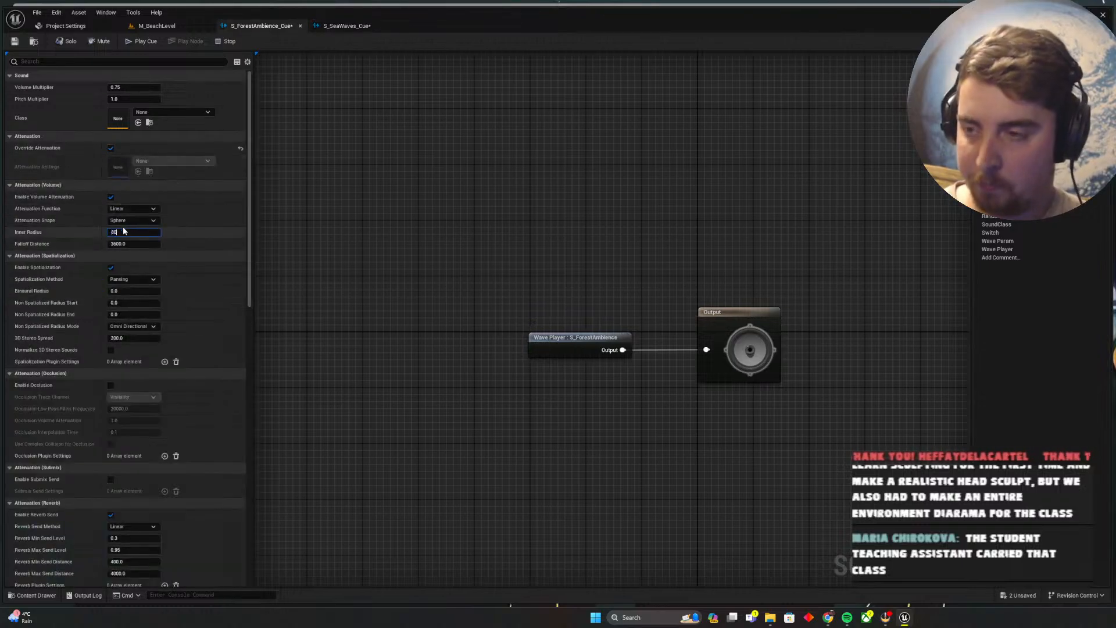
{"action": "type", "text": "00"}
{"action": "key", "text": "Tab"}
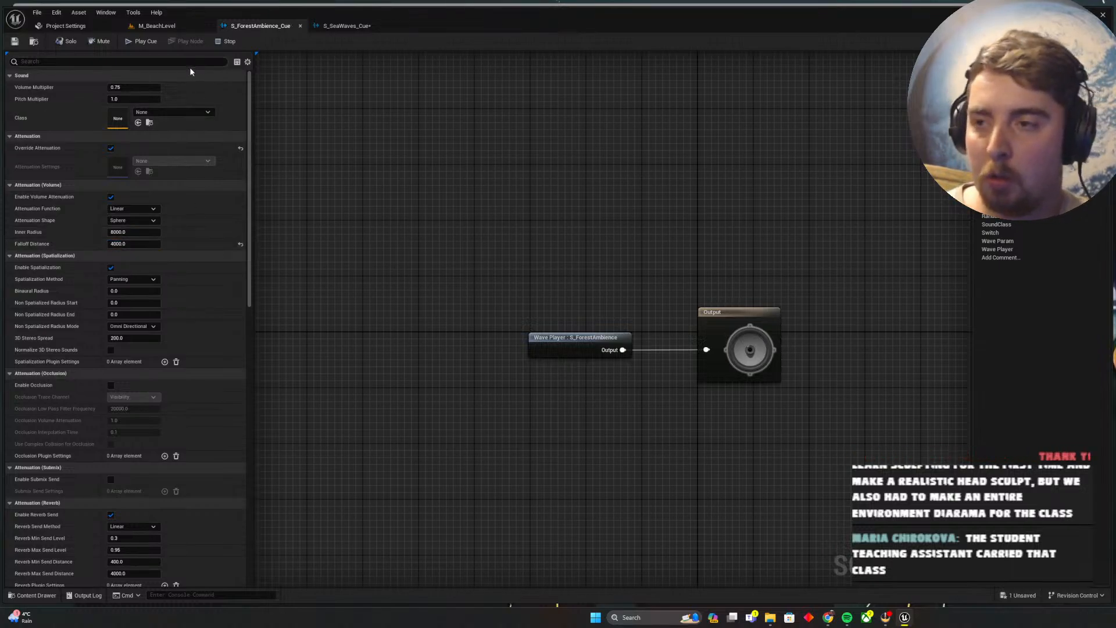
{"action": "left_click", "coordinate": [157, 26]}
{"action": "mouse_move", "coordinate": [369, 194]}
{"action": "right_mouse_down"}
{"action": "mouse_move", "coordinate": [360, 291]}
{"action": "mouse_move", "coordinate": [308, 285]}
{"action": "mouse_move", "coordinate": [386, 229]}
{"action": "mouse_move", "coordinate": [375, 195]}
{"action": "right_mouse_up"}
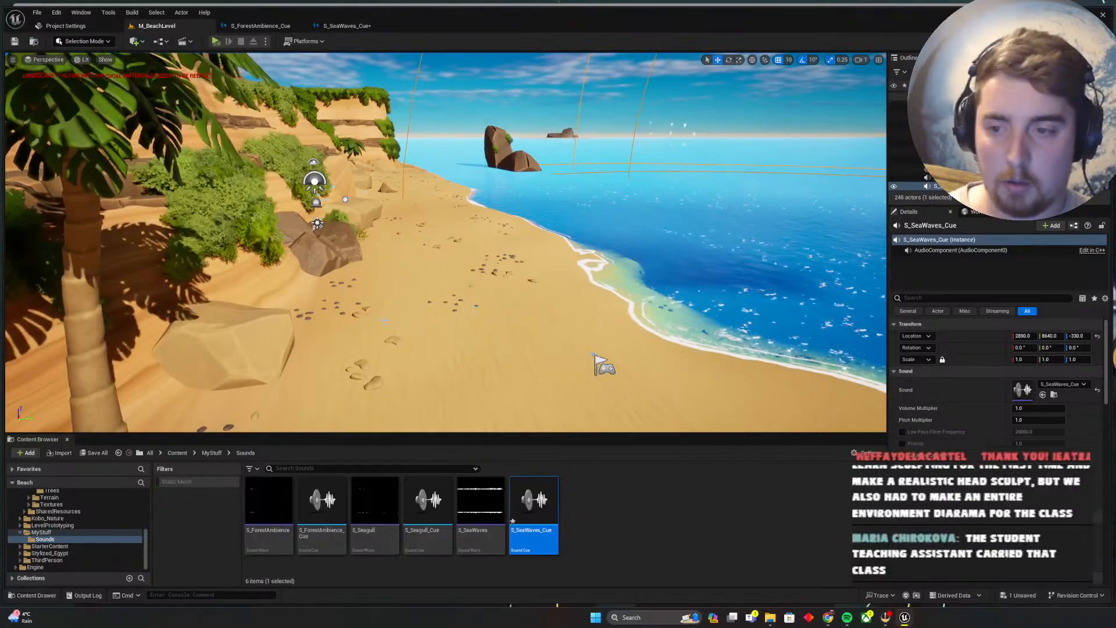
Switch to Foliage mode and open the SM_Pebbles_Dense_Stone mesh to examine its LOD settings
{"action": "key", "text": "Delete"}
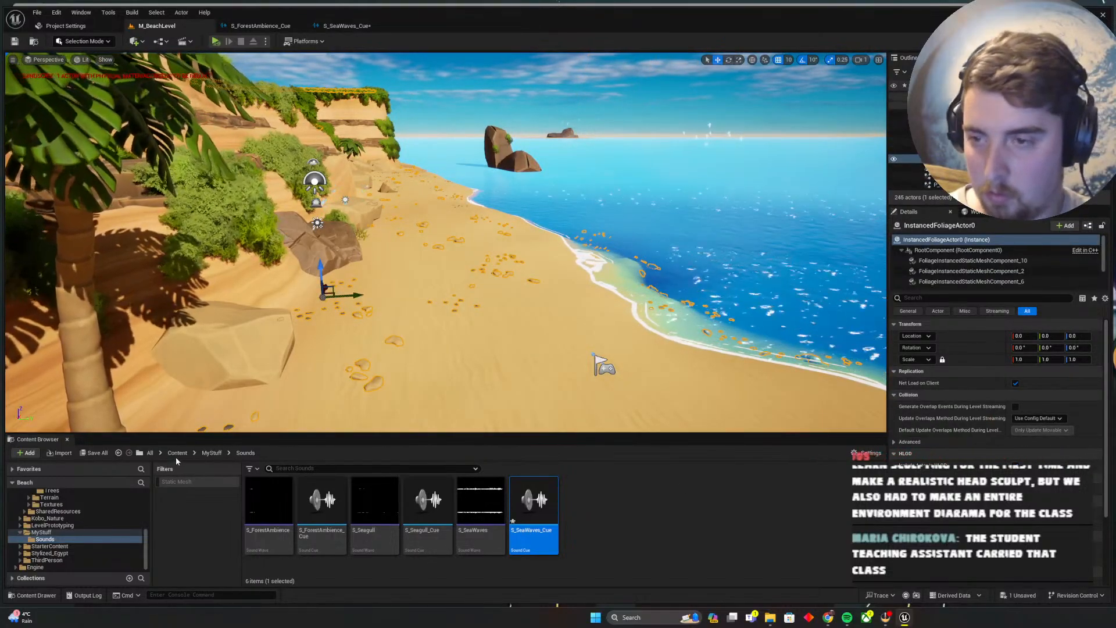
{"action": "left_click", "coordinate": [83, 42]}
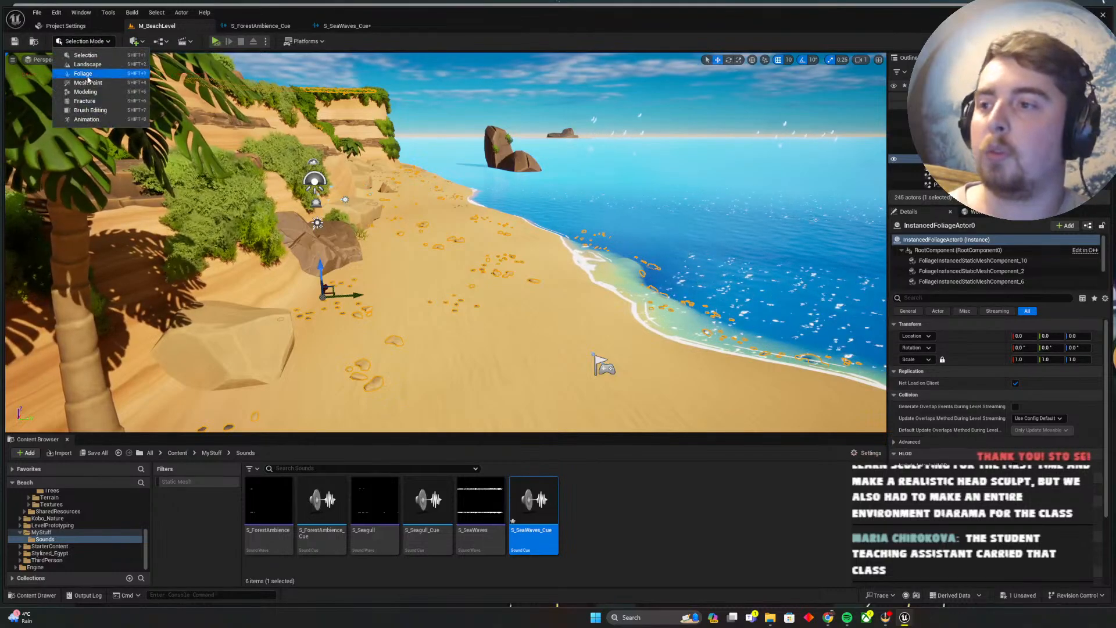
{"action": "left_click", "coordinate": [88, 76]}
{"action": "left_click", "coordinate": [46, 265]}
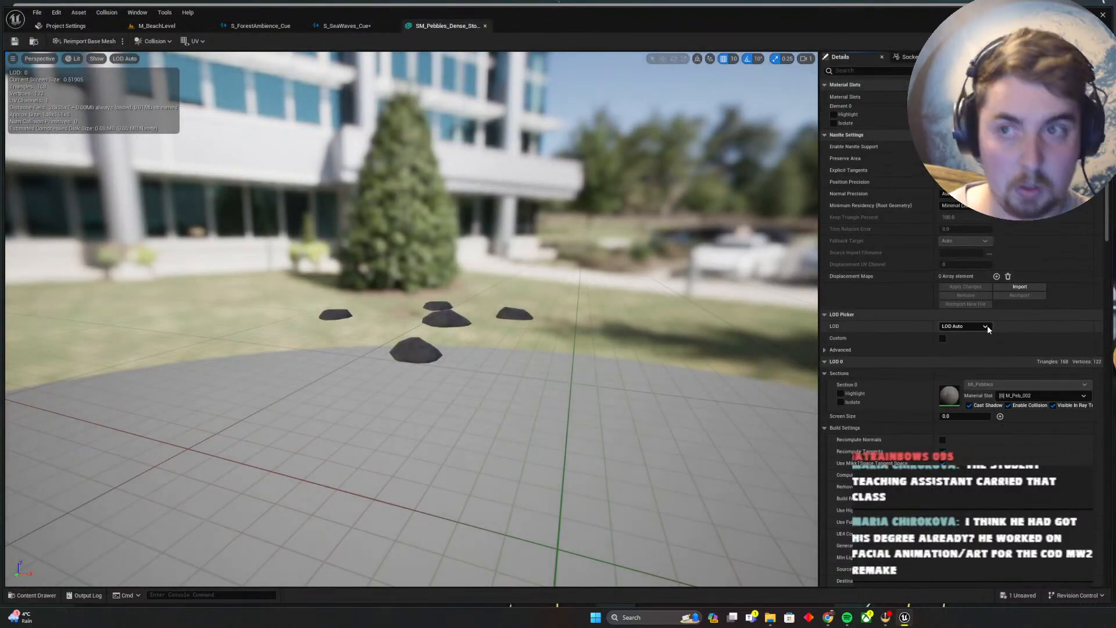
{"action": "left_click", "coordinate": [154, 25]}
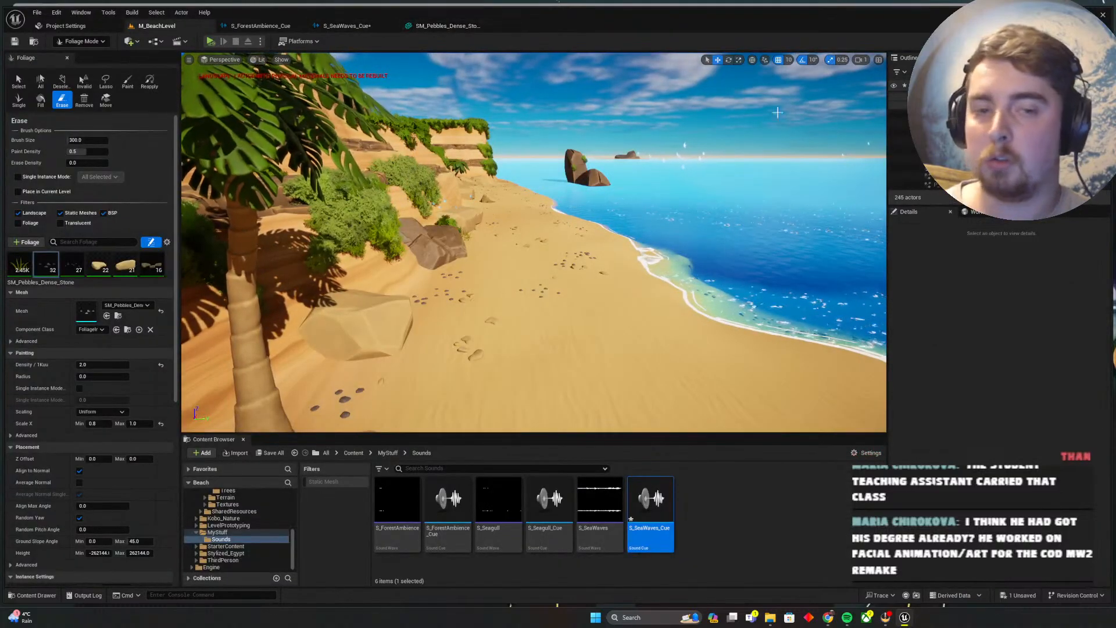
{"action": "left_click", "coordinate": [446, 25]}
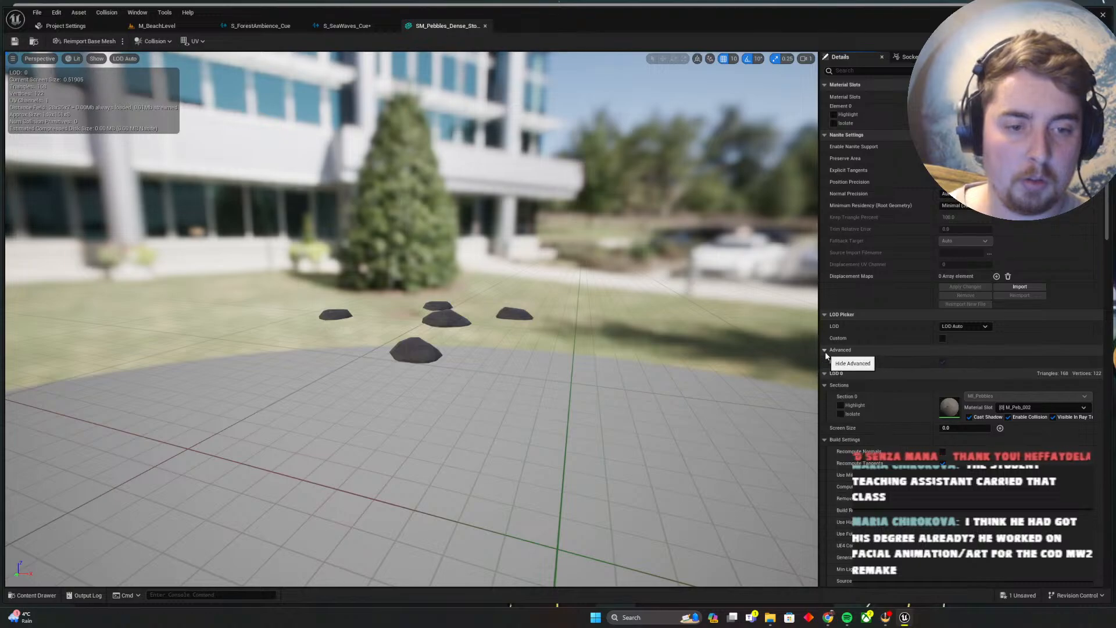
Return the level to Selection mode, go back to the SM_Pebbles_Dense_Stone mesh and save all unsaved assets
{"action": "left_click", "coordinate": [192, 26]}
{"action": "left_click", "coordinate": [87, 41]}
{"action": "left_click", "coordinate": [92, 54]}
{"action": "left_click", "coordinate": [442, 28]}
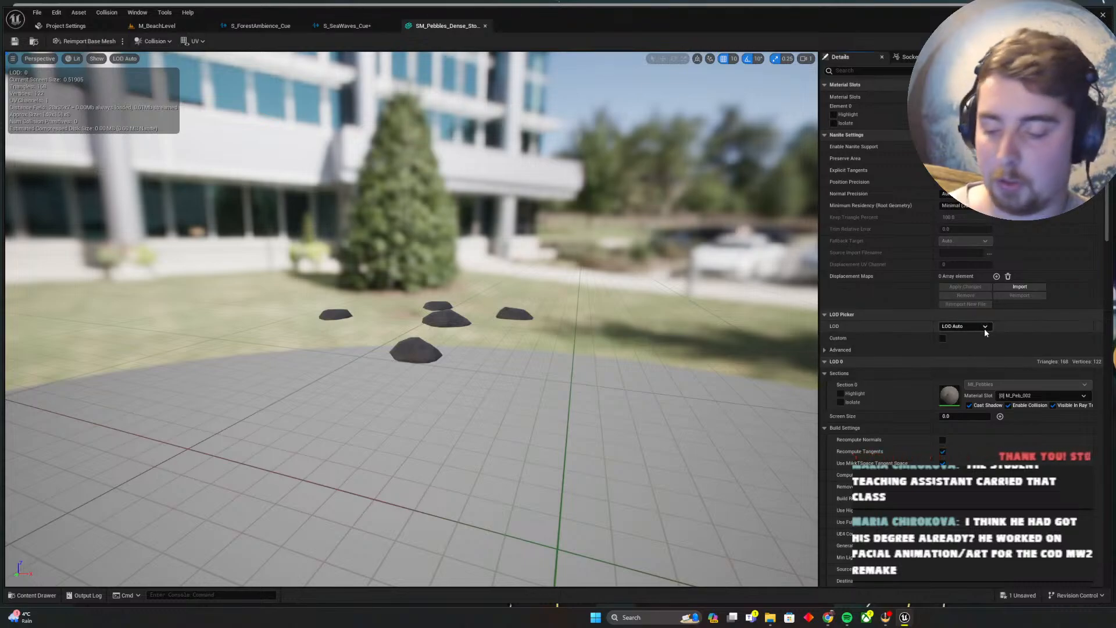
{"action": "key", "text": "ctrl+shift+s"}
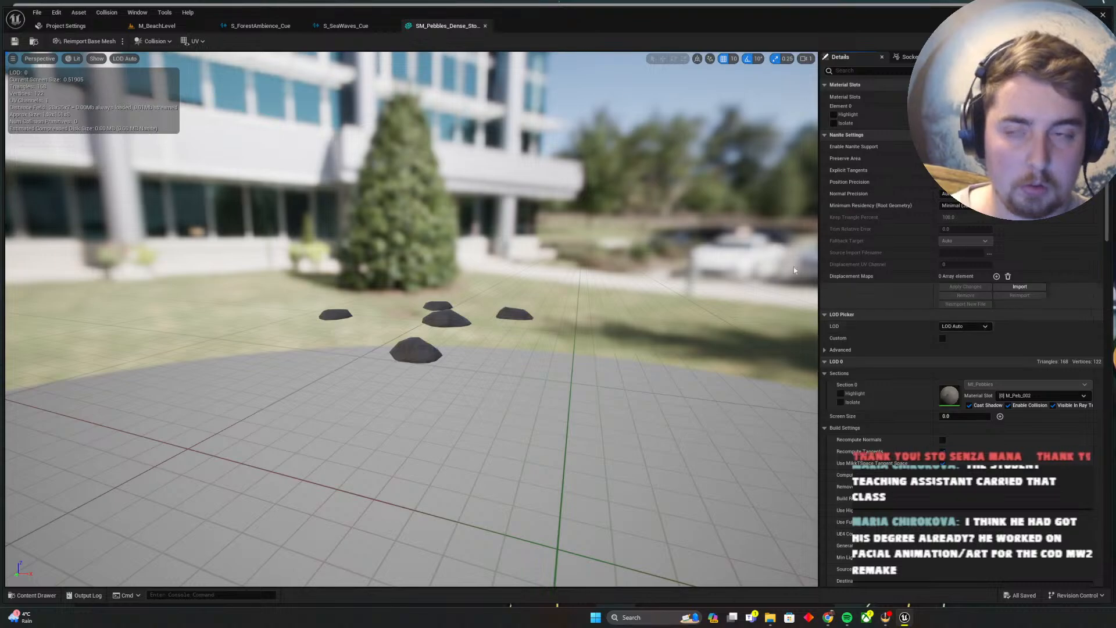
Look over the S_SeaWaves_Cue graph and attenuation values, and close the SM_Pebbles_Dense_Stone mesh editor
{"action": "left_click", "coordinate": [379, 26]}
{"action": "right_click", "coordinate": [482, 182]}
{"action": "left_click", "coordinate": [428, 102]}
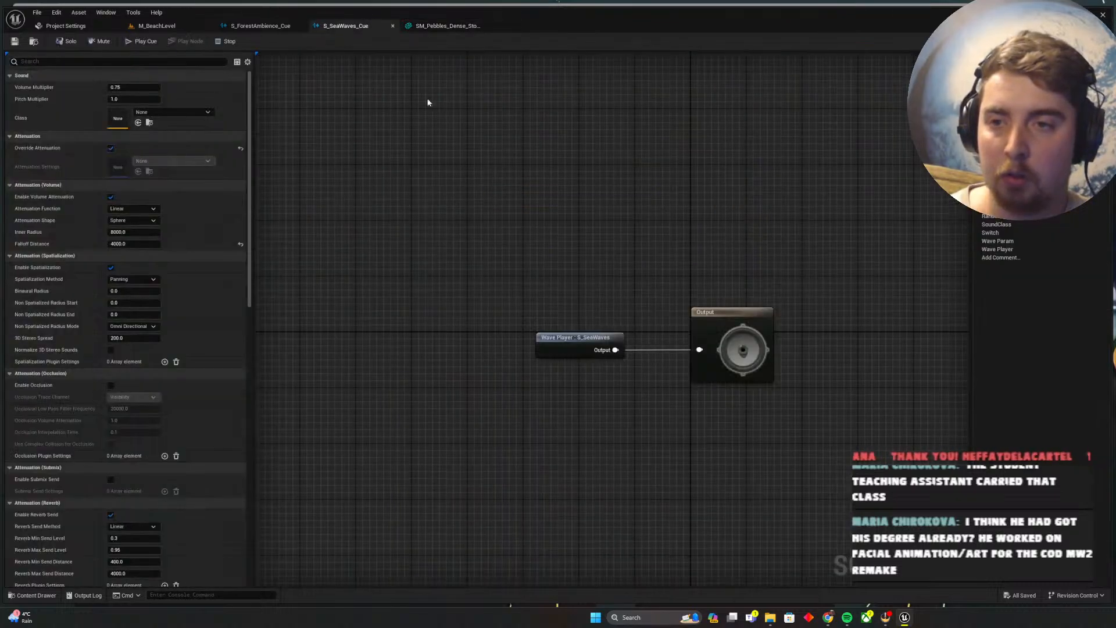
{"action": "left_click", "coordinate": [445, 26]}
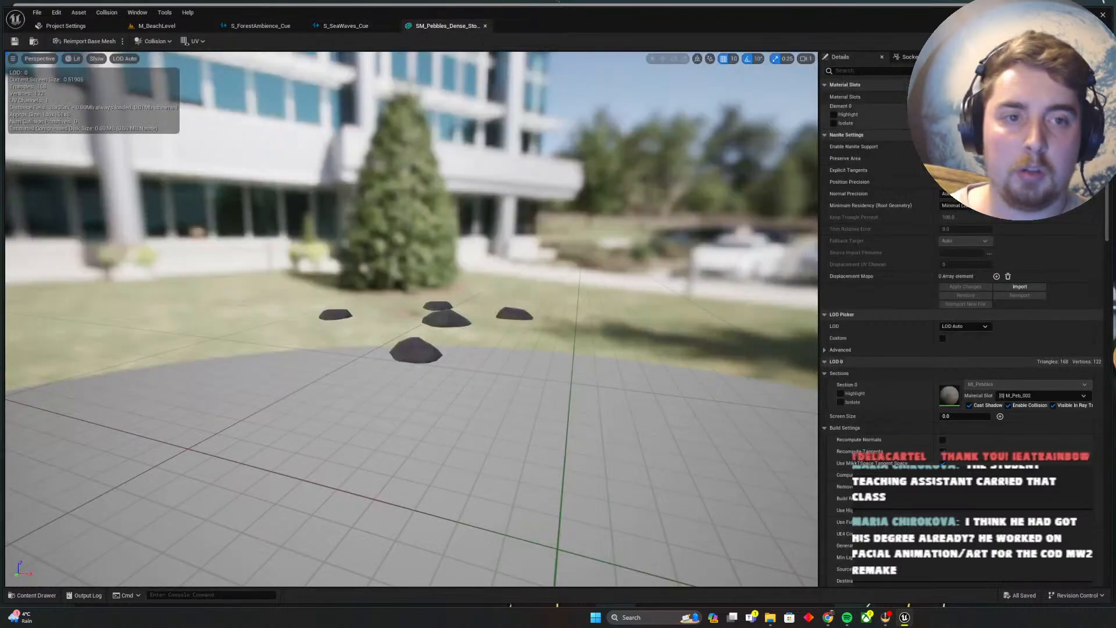
{"action": "left_click", "coordinate": [158, 26]}
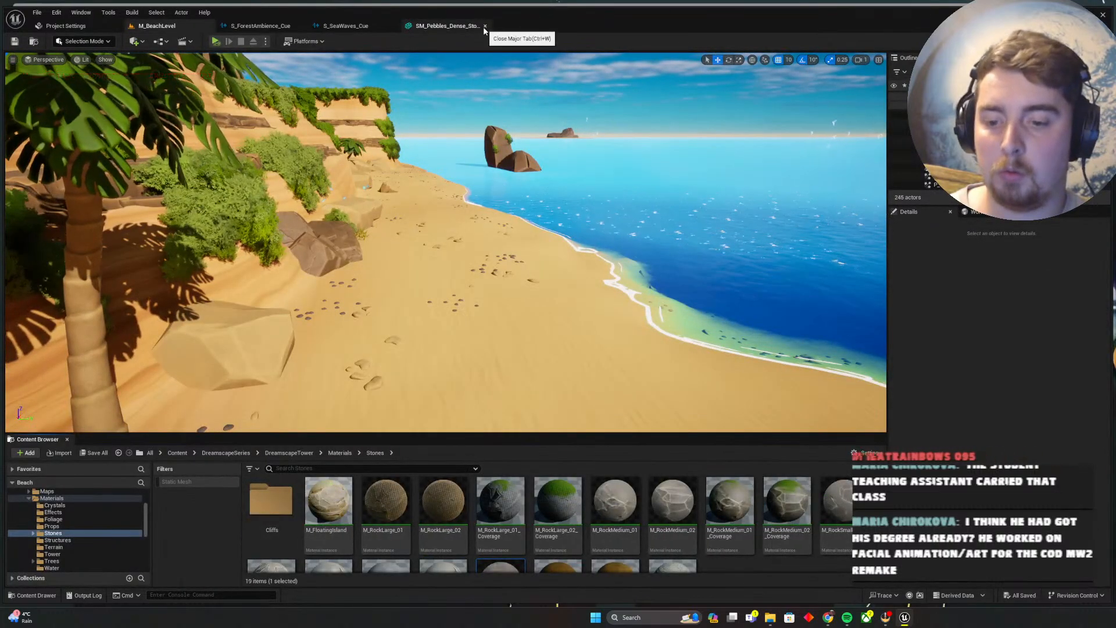
{"action": "left_click", "coordinate": [484, 26]}
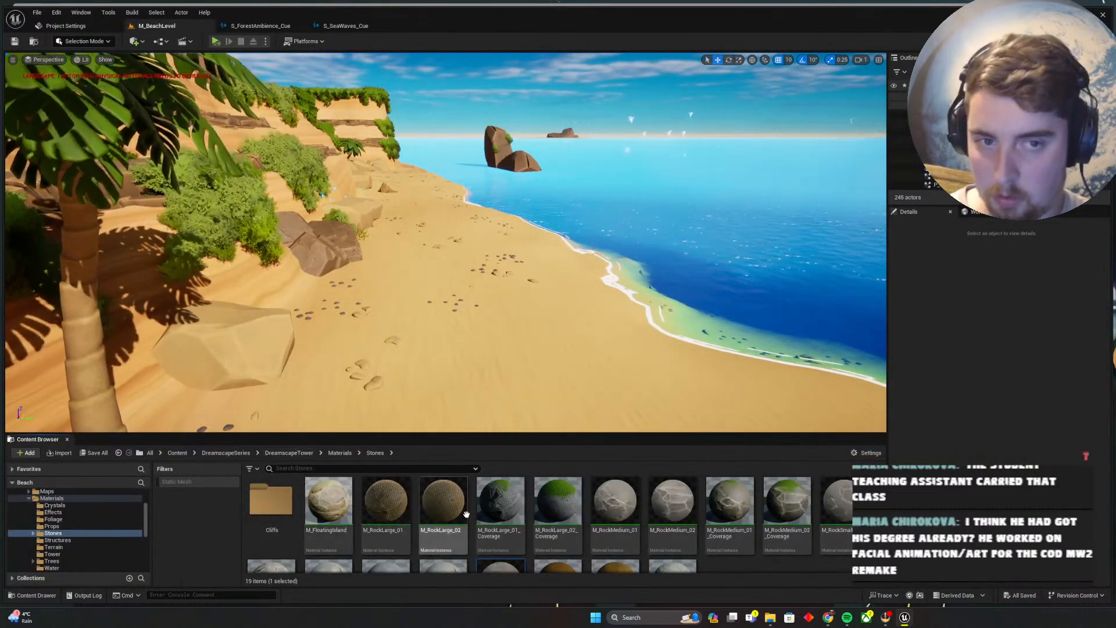
Browse to the Stones folder under the DreamscapeTower meshes and open SM_Pebbles_Scattered_Stone
{"action": "scroll", "coordinate": [462, 523], "scroll_direction": "down", "scroll_amount": 1}
{"action": "scroll", "coordinate": [466, 524], "scroll_direction": "down", "scroll_amount": 1}
{"action": "scroll", "coordinate": [498, 530], "scroll_direction": "up", "scroll_amount": 2}
{"action": "left_click", "coordinate": [273, 453]}
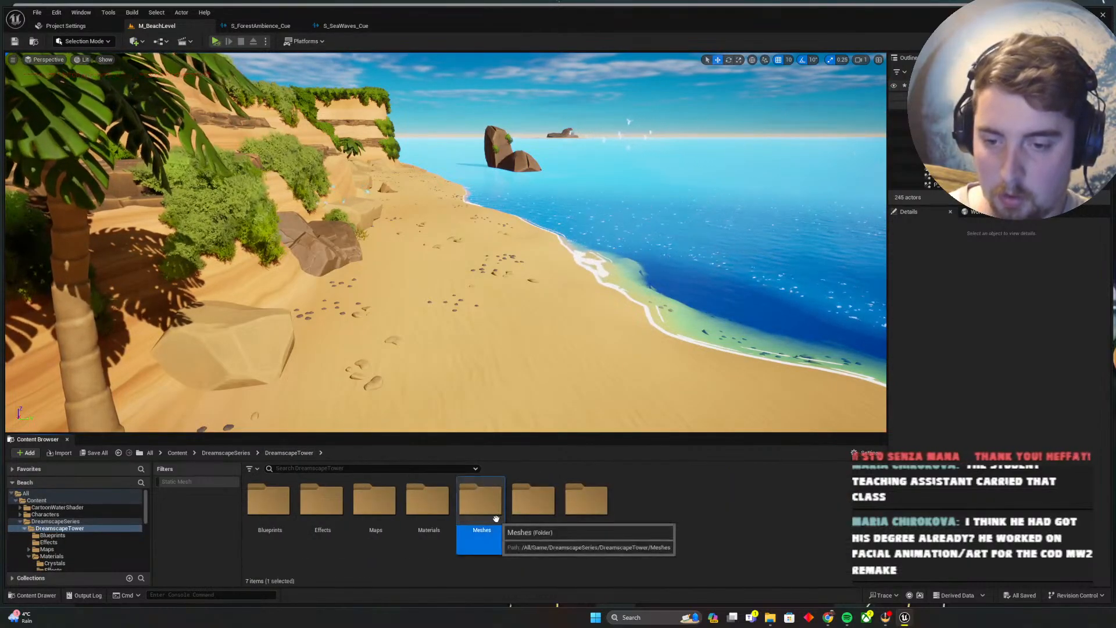
{"action": "double_click", "coordinate": [480, 501]}
{"action": "double_click", "coordinate": [427, 500]}
{"action": "left_click", "coordinate": [444, 515]}
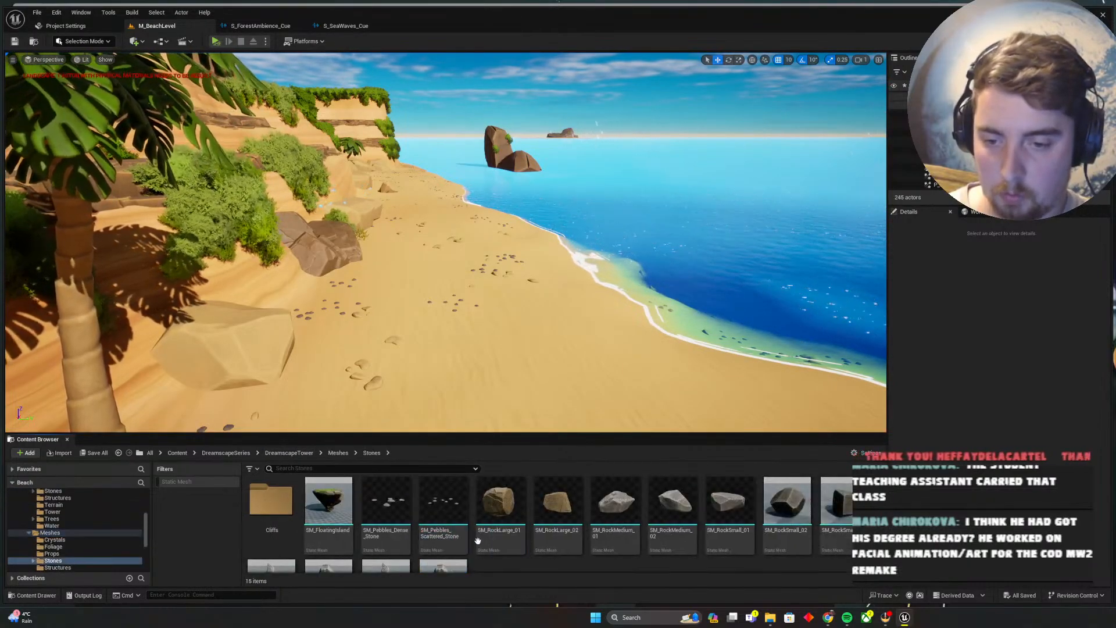
{"action": "double_click", "coordinate": [444, 515]}
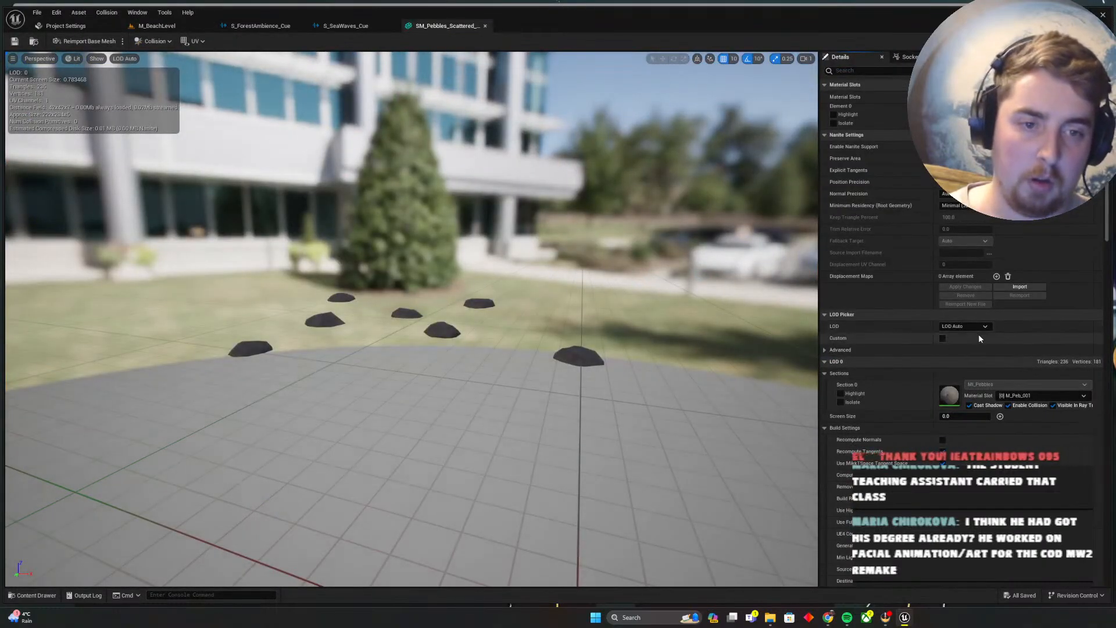
Examine the LOD, build and reduction settings of SM_Pebbles_Scattered_Stone and return to the beach level
{"action": "scroll", "coordinate": [955, 337], "scroll_direction": "down", "scroll_amount": 1}
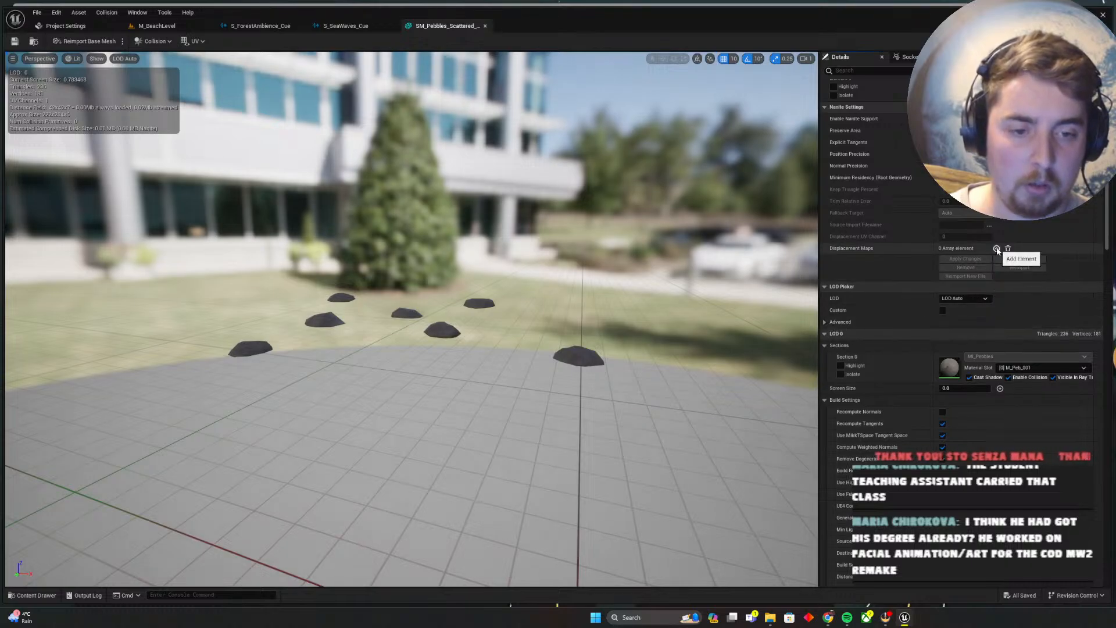
{"action": "scroll", "coordinate": [936, 437], "scroll_direction": "down", "scroll_amount": 6}
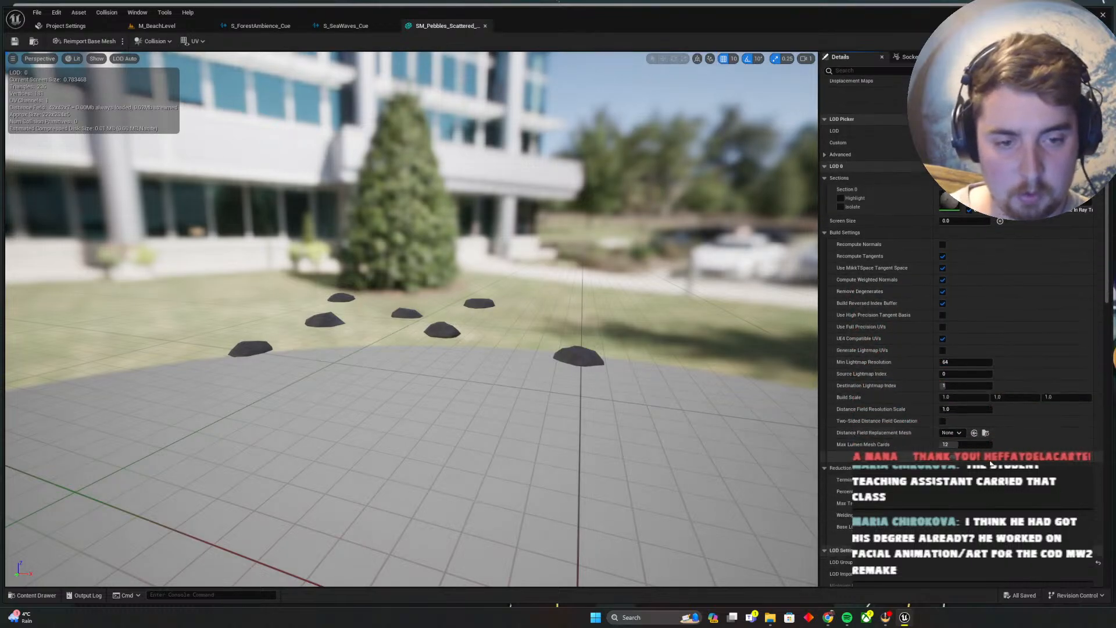
{"action": "scroll", "coordinate": [991, 462], "scroll_direction": "down", "scroll_amount": 2}
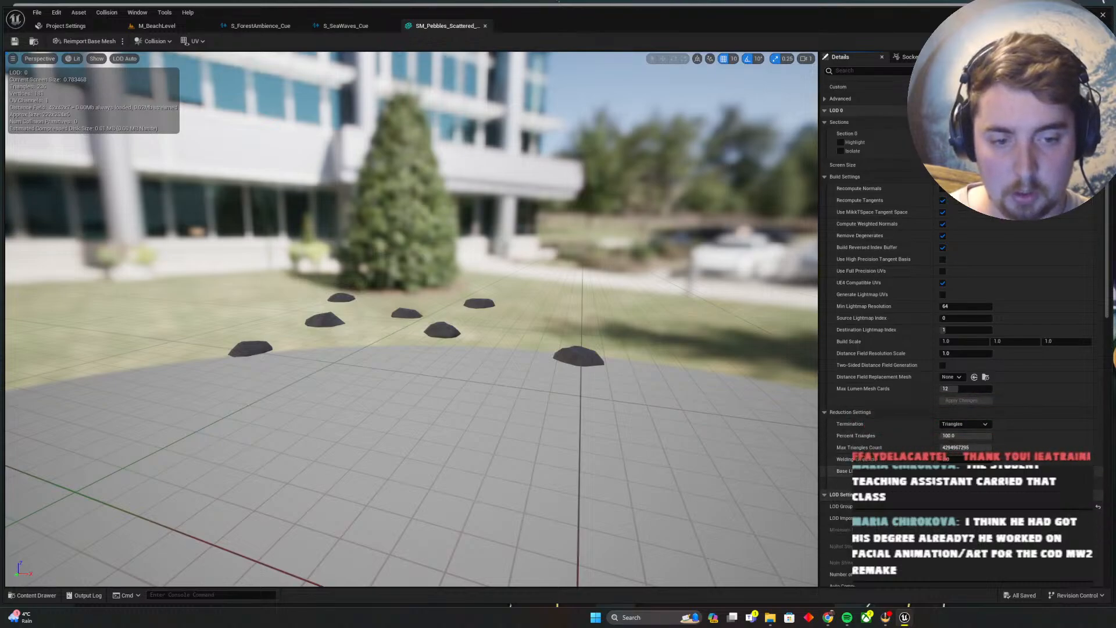
{"action": "left_click", "coordinate": [157, 25]}
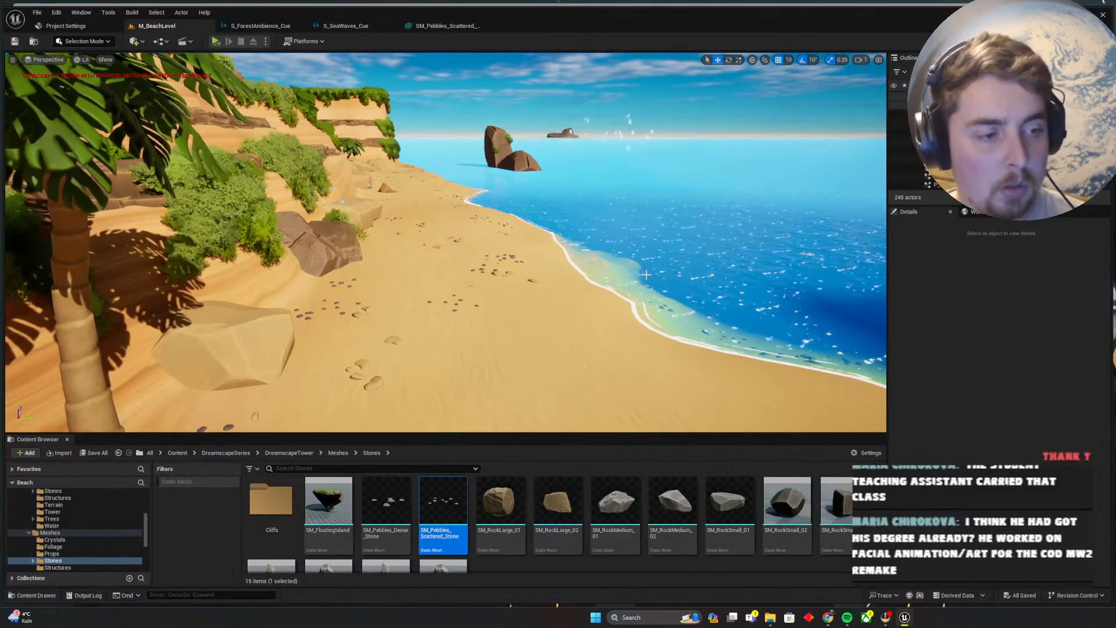
Place S_ForestAmbience_Cue from MyStuff/Sounds on the cliff behind the palm tree and move it to about X 250, Y -1330
{"action": "right_click_drag", "start_coordinate": [615, 239], "coordinate": [551, 179]}
{"action": "key", "text": "w"}
{"action": "right_click_drag", "start_coordinate": [665, 225], "coordinate": [669, 229]}
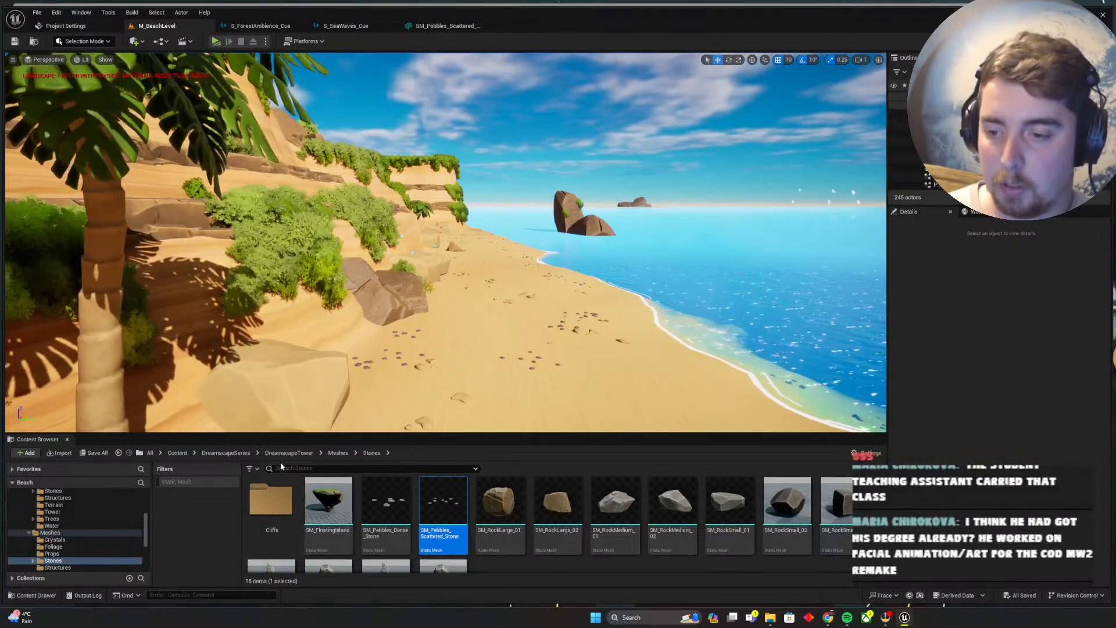
{"action": "left_click", "coordinate": [188, 454]}
{"action": "double_click", "coordinate": [518, 510]}
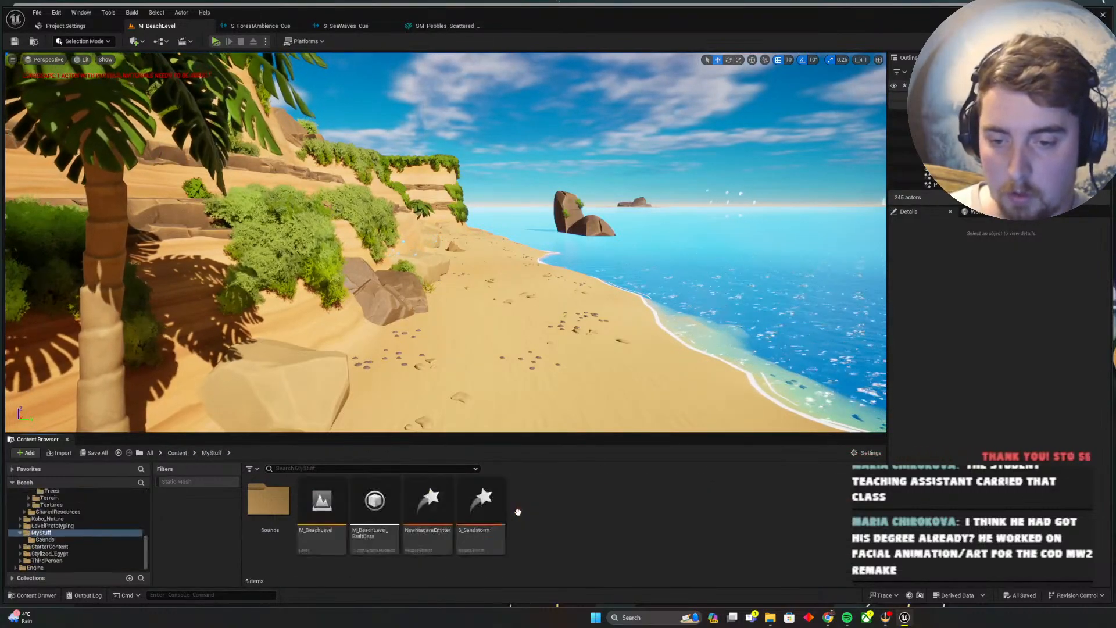
{"action": "double_click", "coordinate": [268, 500]}
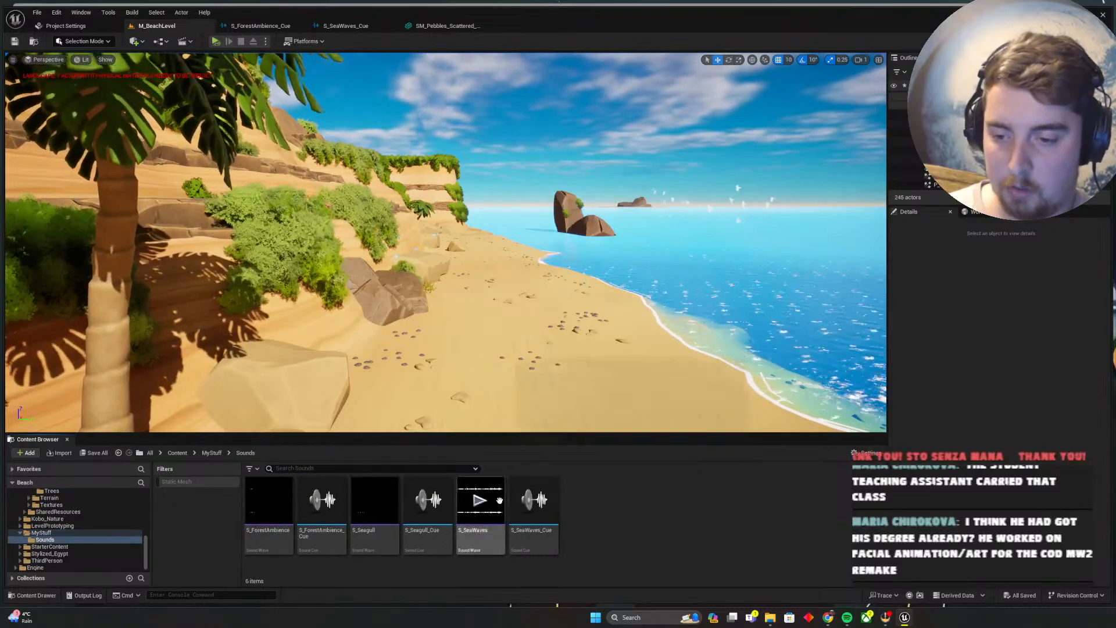
{"action": "left_click", "coordinate": [306, 552]}
{"action": "left_click_drag", "start_coordinate": [191, 215], "coordinate": [192, 216]}
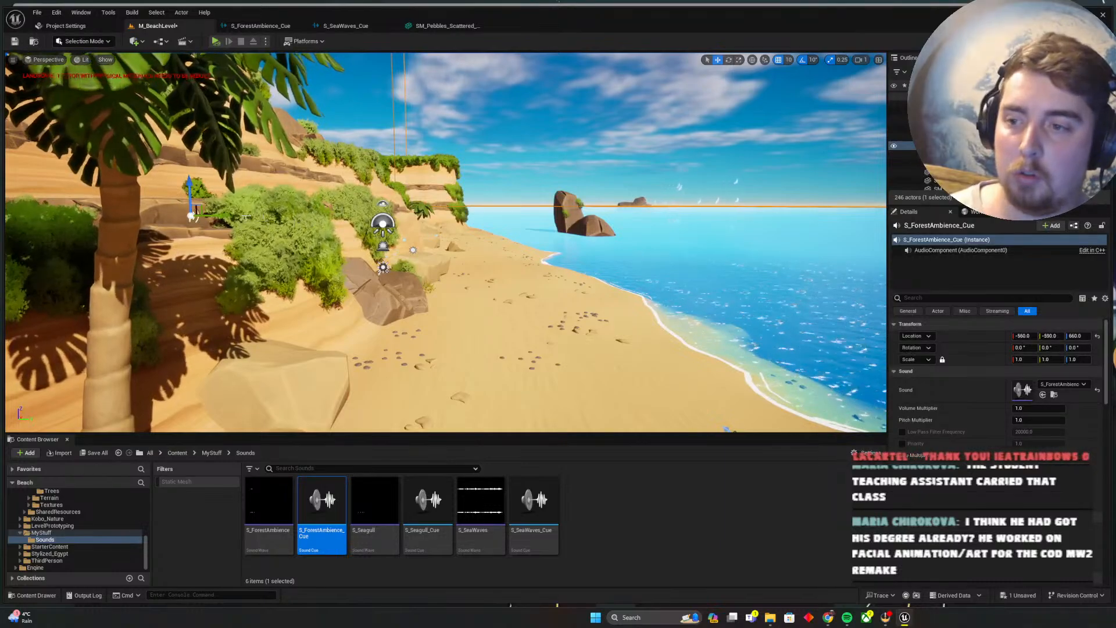
{"action": "right_click_drag", "start_coordinate": [247, 216], "coordinate": [233, 236]}
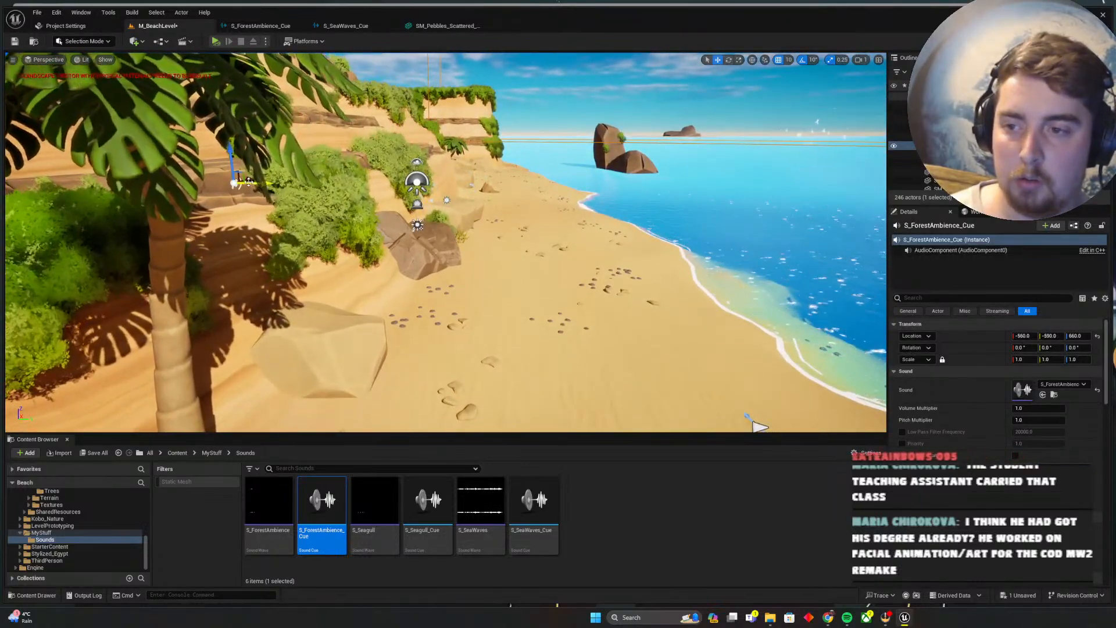
{"action": "left_click_drag", "start_coordinate": [243, 182], "coordinate": [199, 163]}
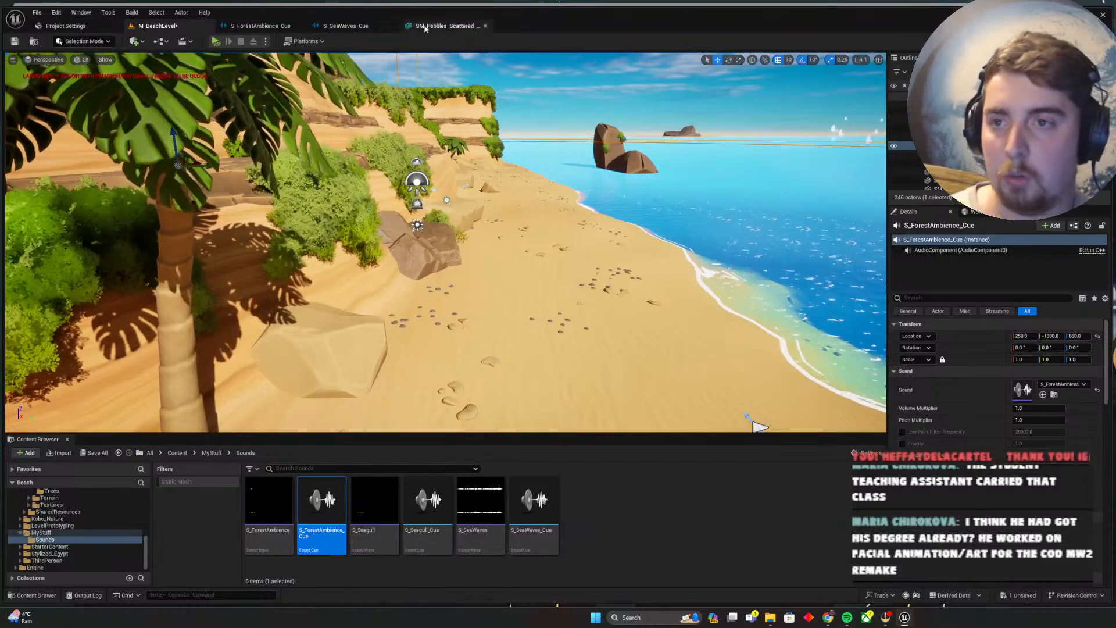
Detach the S_ForestAmbience_Cue editor into its own window beside the beach level viewport
{"action": "left_click", "coordinate": [359, 27]}
{"action": "left_click_drag", "start_coordinate": [287, 28], "coordinate": [710, 113]}
{"action": "left_click_drag", "start_coordinate": [960, 296], "coordinate": [1115, 627]}
{"action": "left_click_drag", "start_coordinate": [848, 7], "coordinate": [769, 61]}
{"action": "left_click_drag", "start_coordinate": [949, 254], "coordinate": [1113, 543]}
{"action": "left_click", "coordinate": [157, 26]}
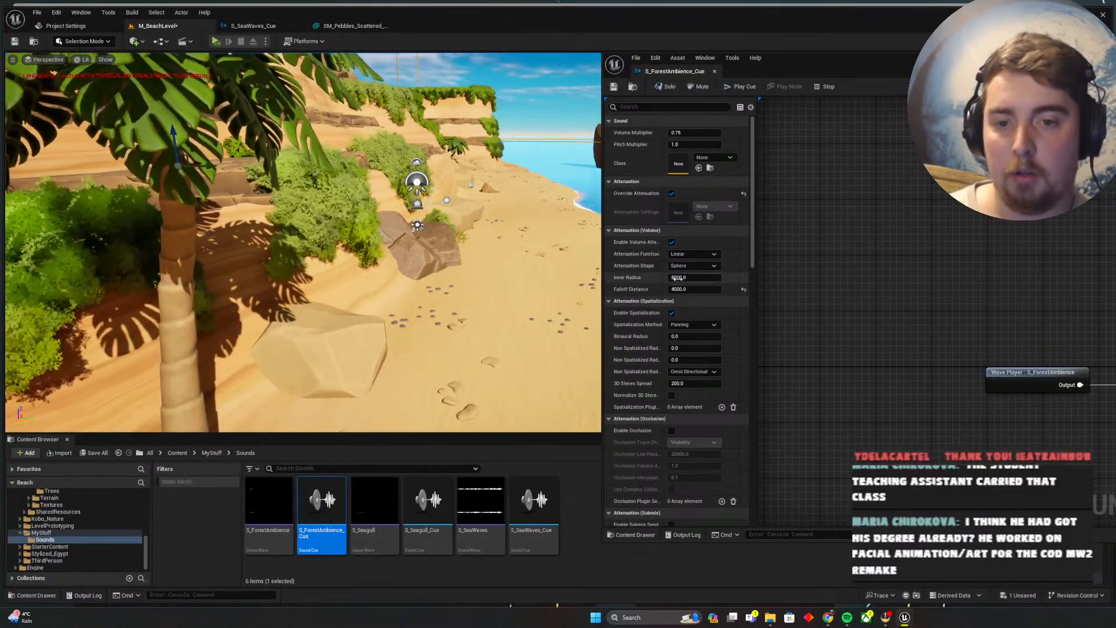
Try inner radius 6000 for S_ForestAmbience_Cue, set it to 4000 and move the sound farther inland to about X 1150, Y -2300
{"action": "left_click", "coordinate": [676, 278]}
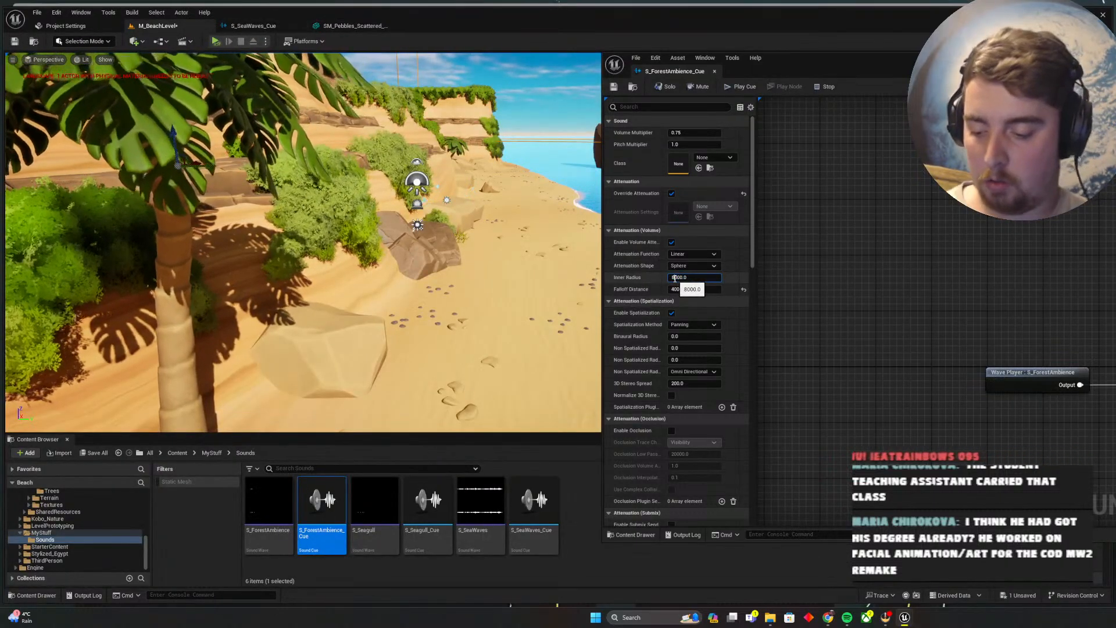
{"action": "key", "text": "BackSpace"}
{"action": "type", "text": "6"}
{"action": "key", "text": "Return"}
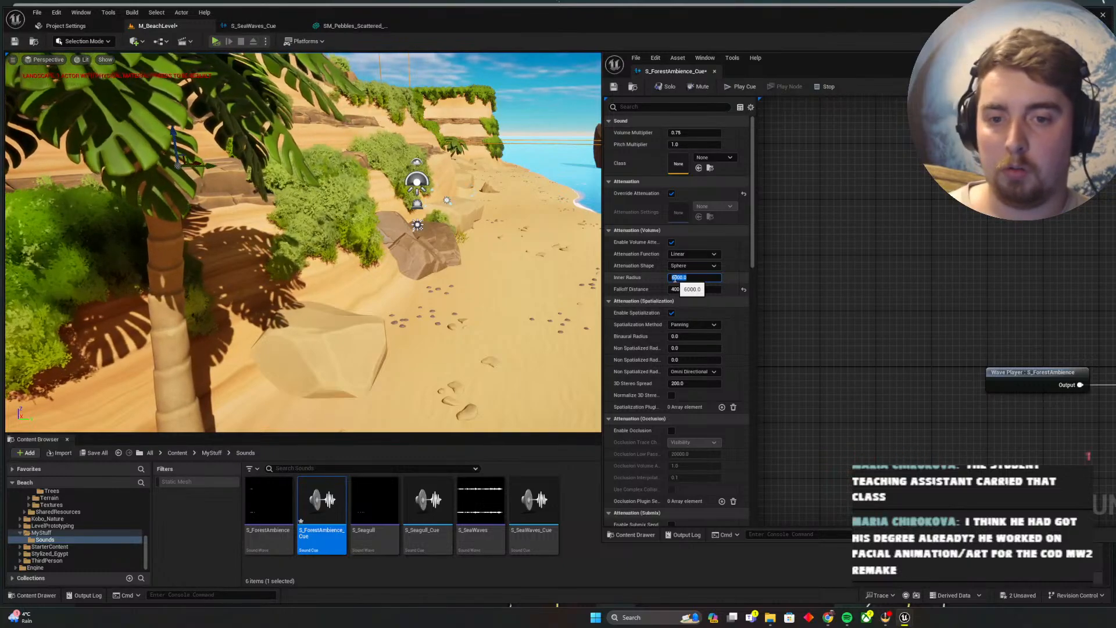
{"action": "left_click", "coordinate": [675, 278]}
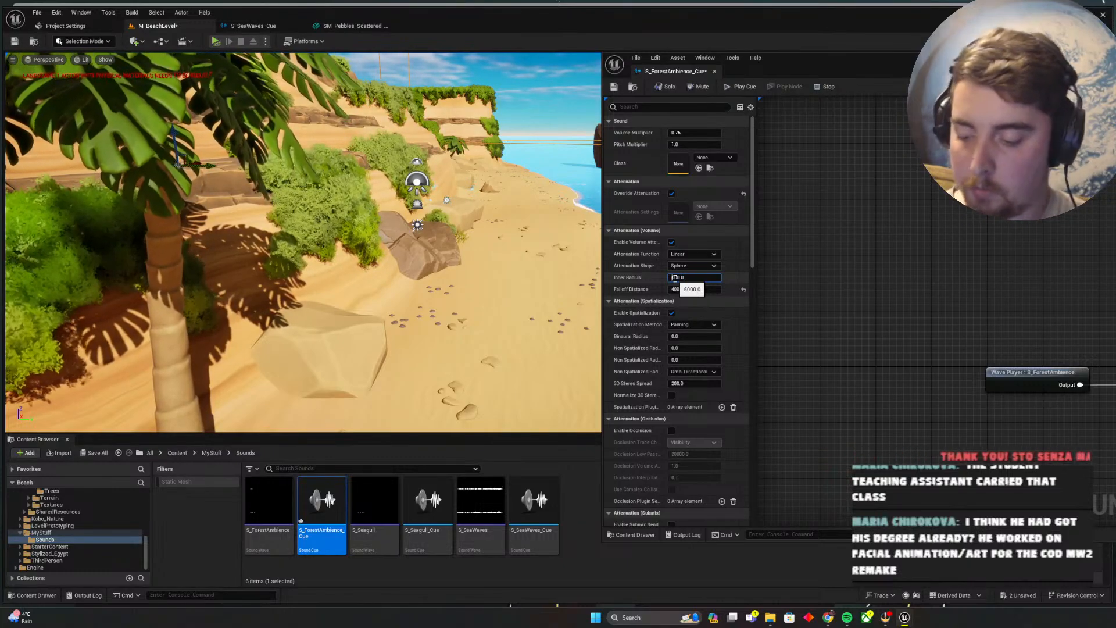
{"action": "type", "text": "4"}
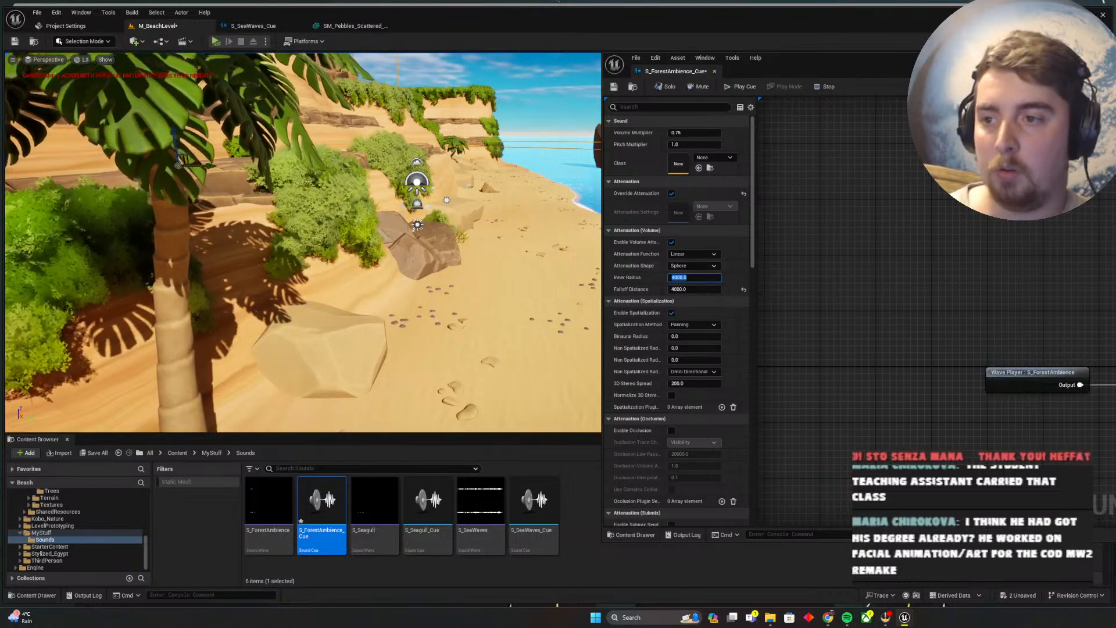
{"action": "mouse_move", "coordinate": [302, 244]}
{"action": "right_mouse_down"}
{"action": "mouse_move", "coordinate": [442, 262]}
{"action": "mouse_move", "coordinate": [465, 279]}
{"action": "mouse_move", "coordinate": [319, 273]}
{"action": "mouse_move", "coordinate": [337, 255]}
{"action": "mouse_move", "coordinate": [290, 262]}
{"action": "right_mouse_up"}
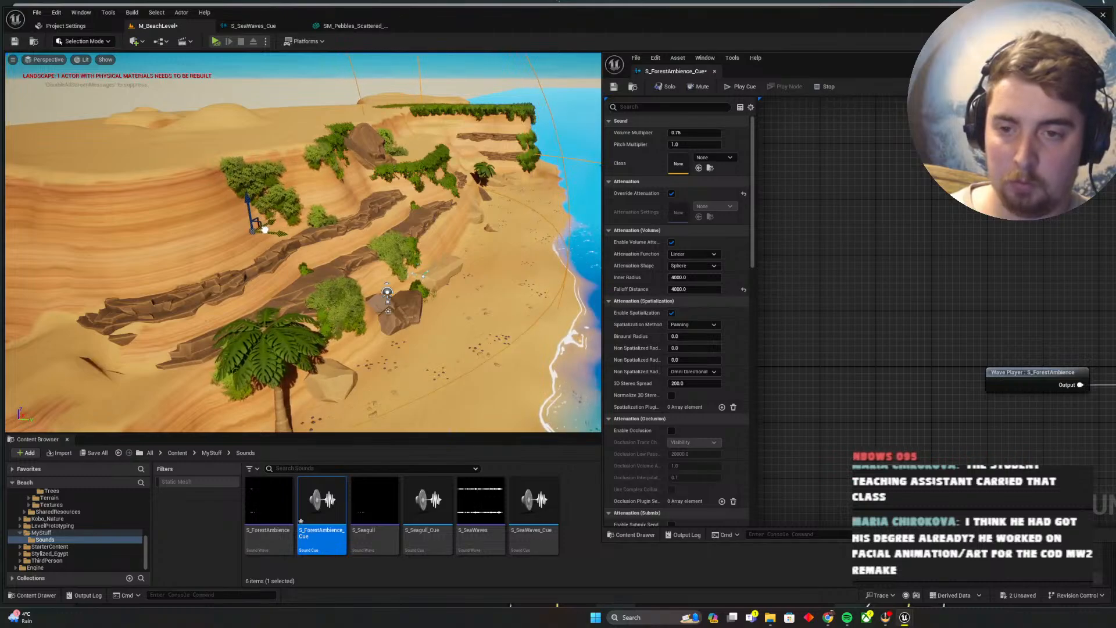
{"action": "right_click_drag", "start_coordinate": [290, 262], "coordinate": [323, 261]}
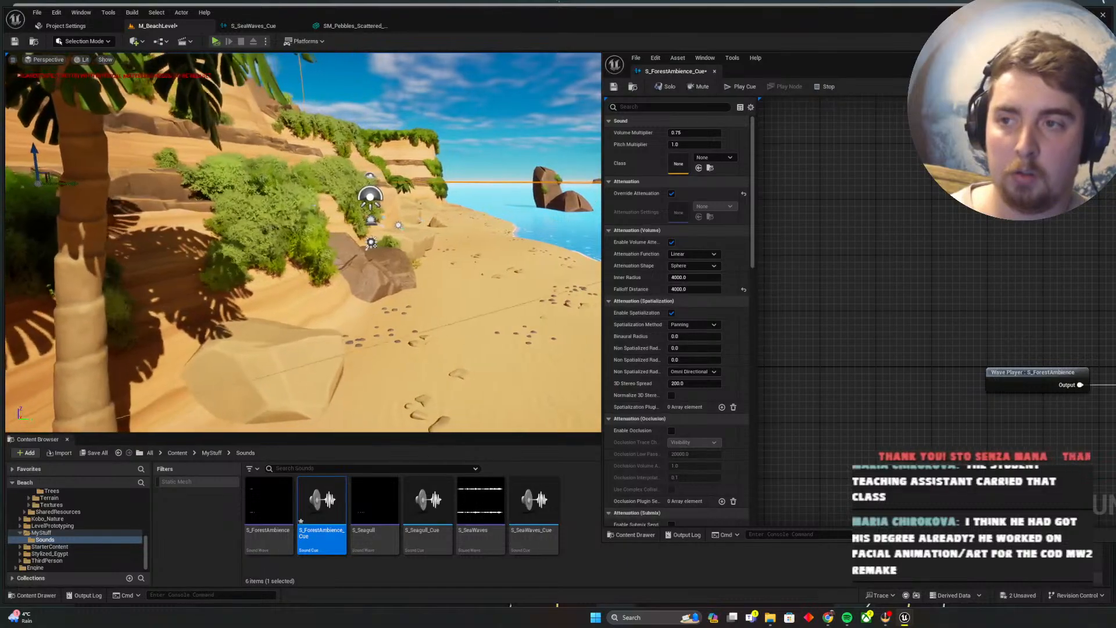
Simulate the level from the beach to listen to the forest ambience, close its cue editor and stop the simulation
{"action": "key", "text": "alt+p"}
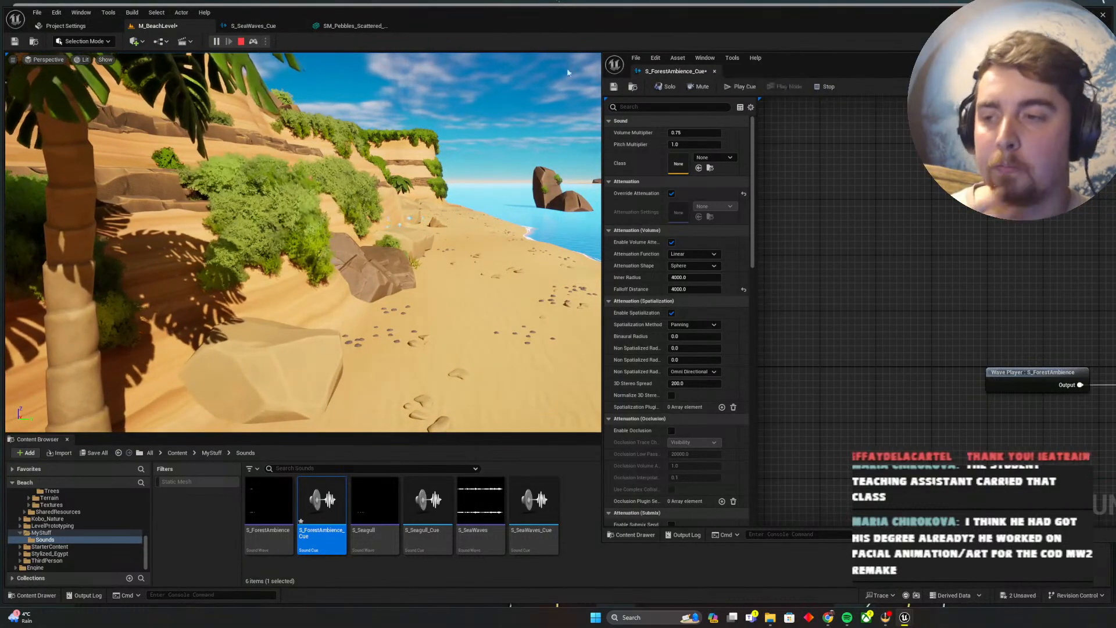
{"action": "left_click", "coordinate": [715, 71]}
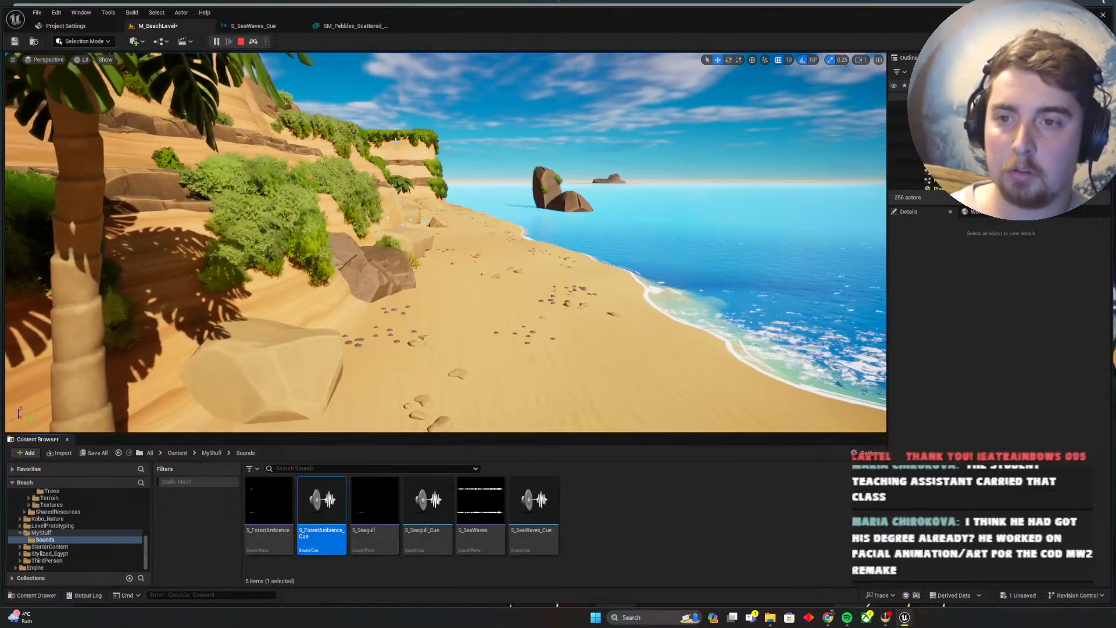
{"action": "key", "text": "a"}
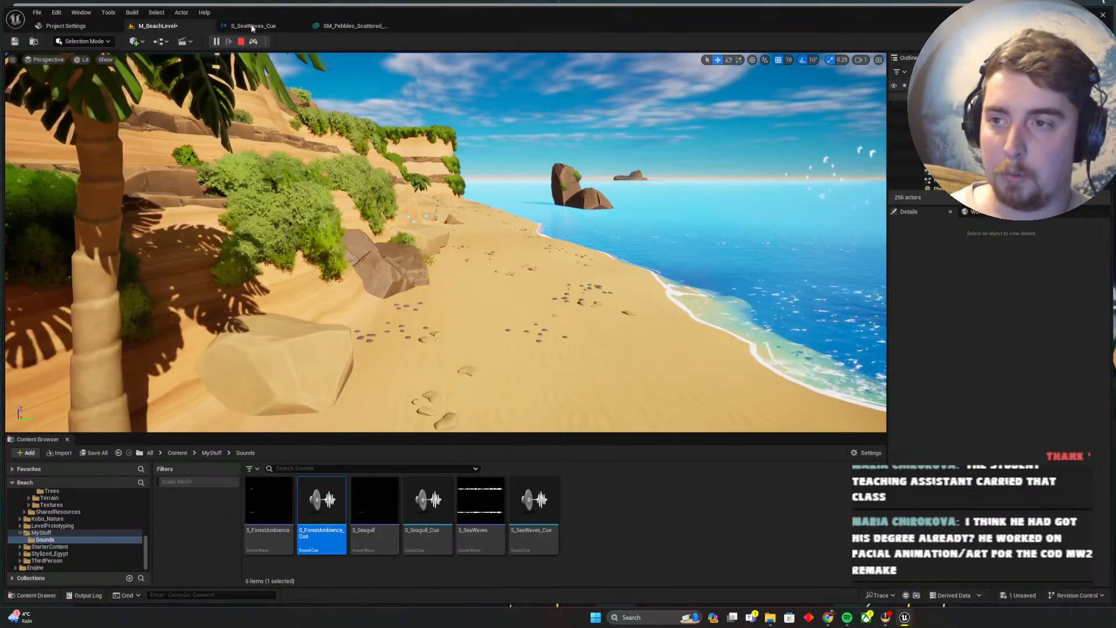
{"action": "key", "text": "Escape"}
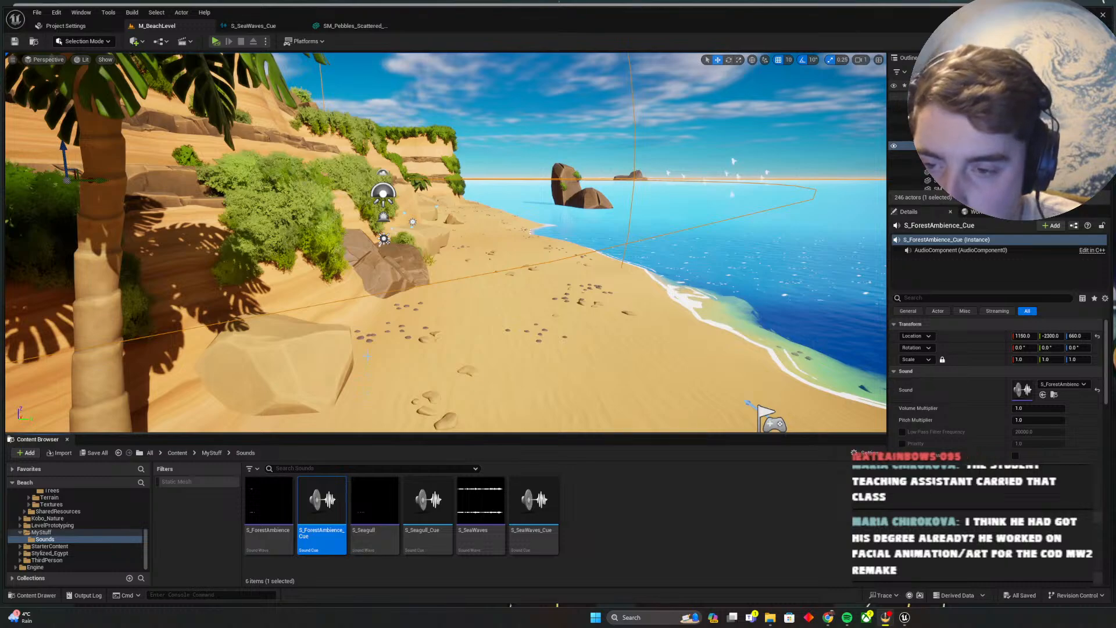
Set the Destination Lightmap Index of the scattered pebbles mesh to 2 in its LOD 0 build settings and return to the beach level
{"action": "left_click", "coordinate": [352, 25]}
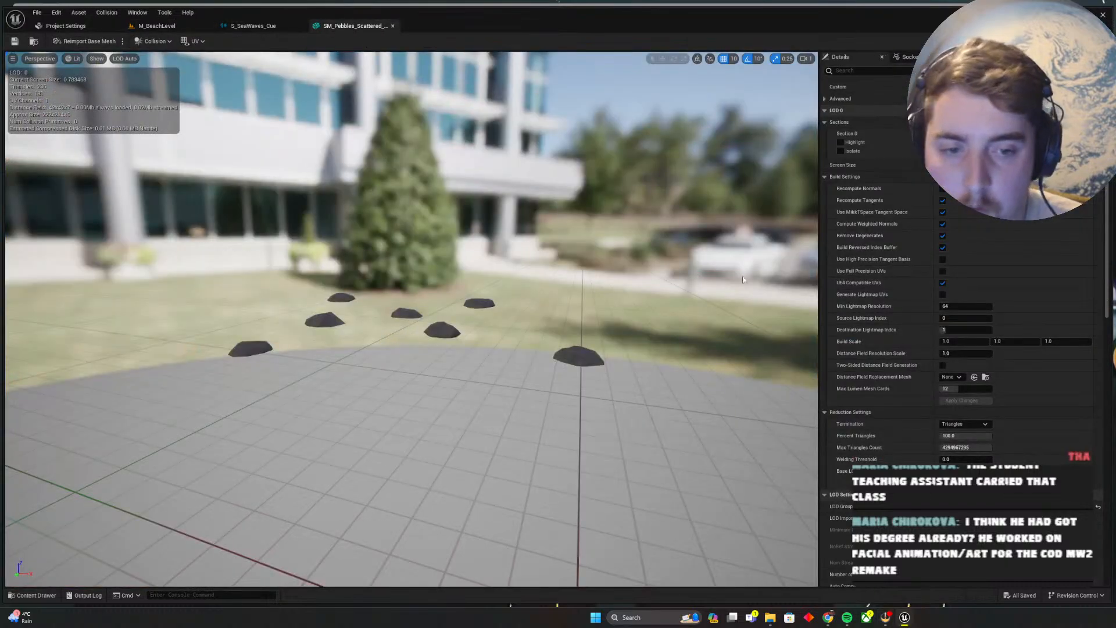
{"action": "left_click", "coordinate": [962, 330]}
{"action": "type", "text": "2"}
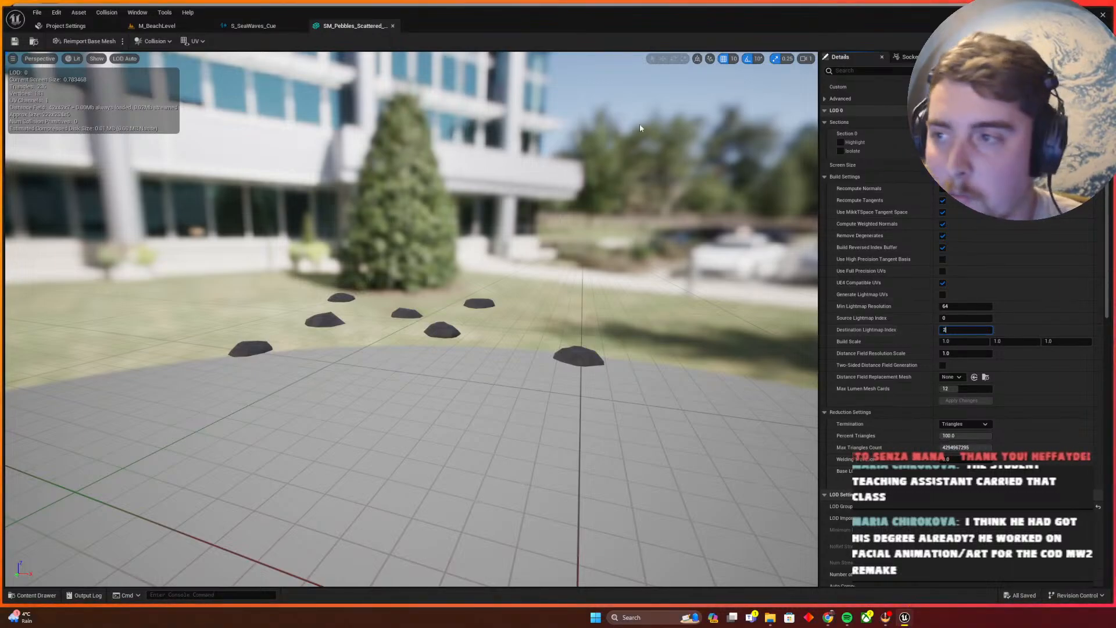
{"action": "key", "text": "Return"}
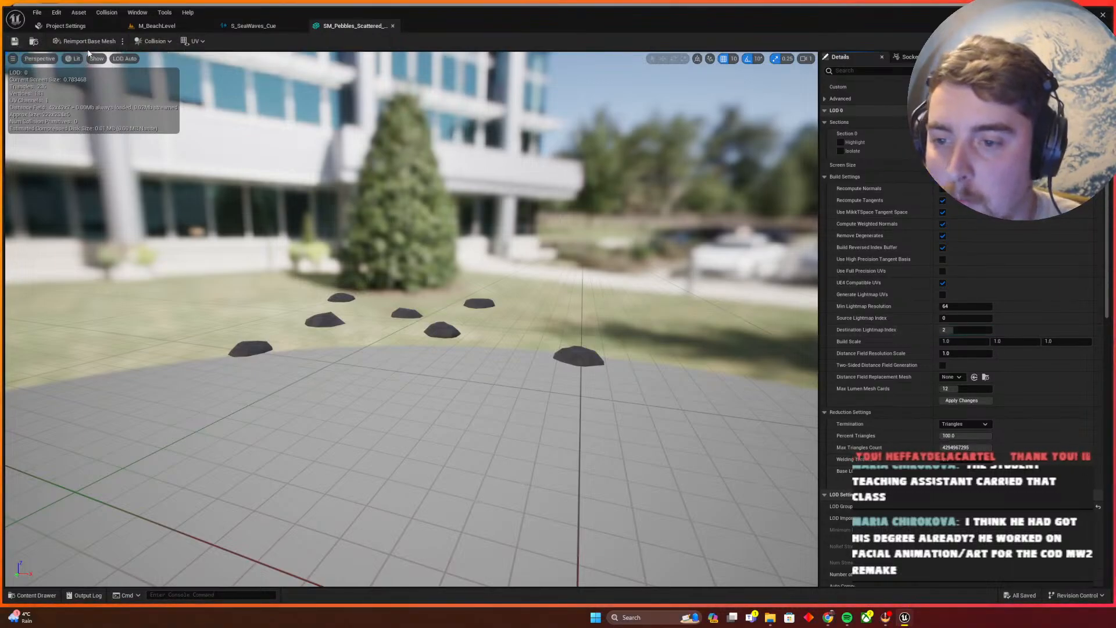
{"action": "left_click", "coordinate": [157, 26]}
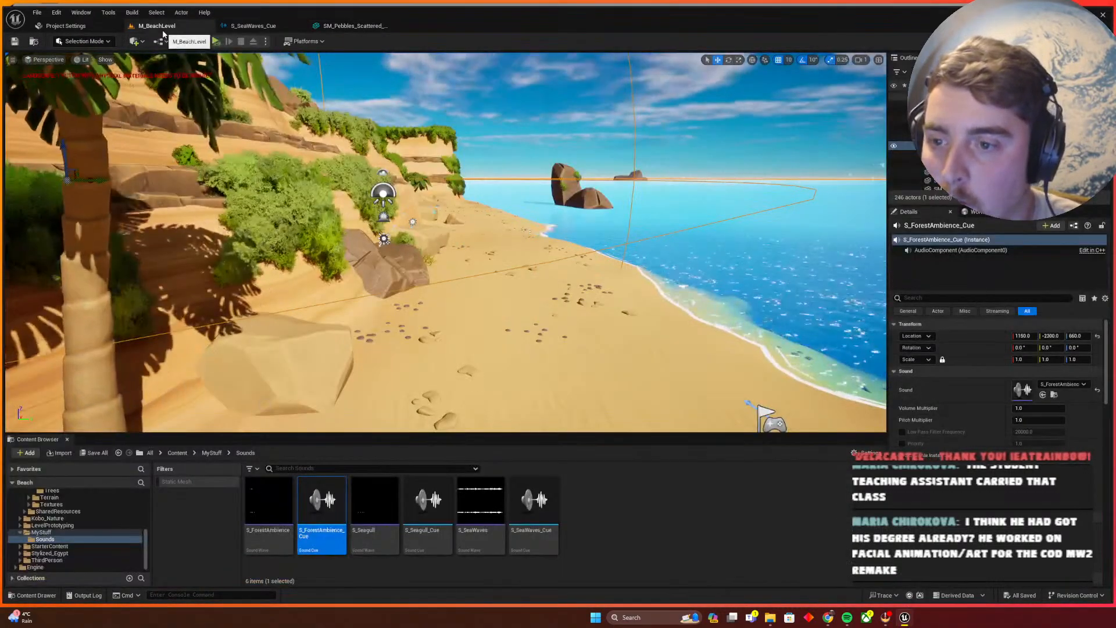
Examine the scattered pebbles mesh's UV Channel 0 layout, its LOD 0 settings and the Nanite position precision options
{"action": "left_click", "coordinate": [369, 26]}
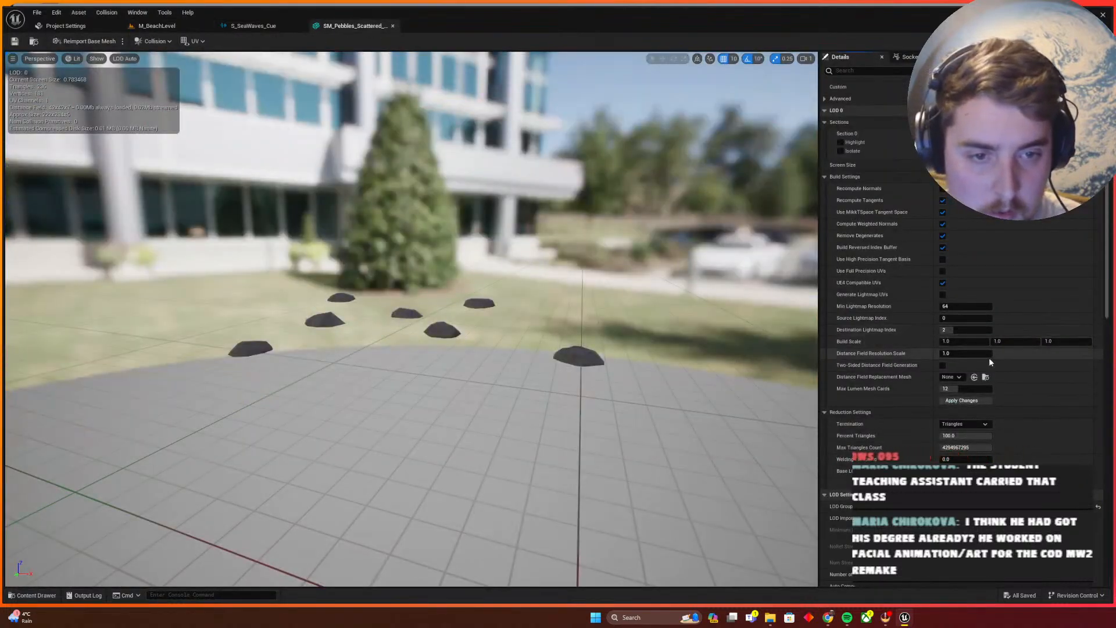
{"action": "scroll", "coordinate": [989, 357], "scroll_direction": "up", "scroll_amount": 3}
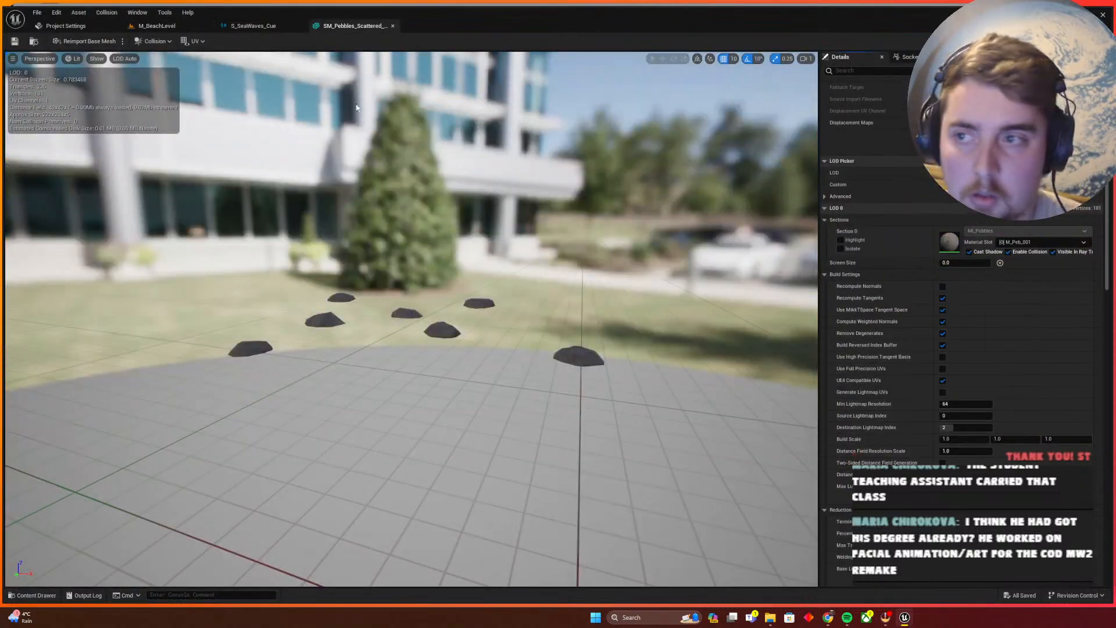
{"action": "left_click", "coordinate": [195, 41]}
{"action": "left_click", "coordinate": [209, 70]}
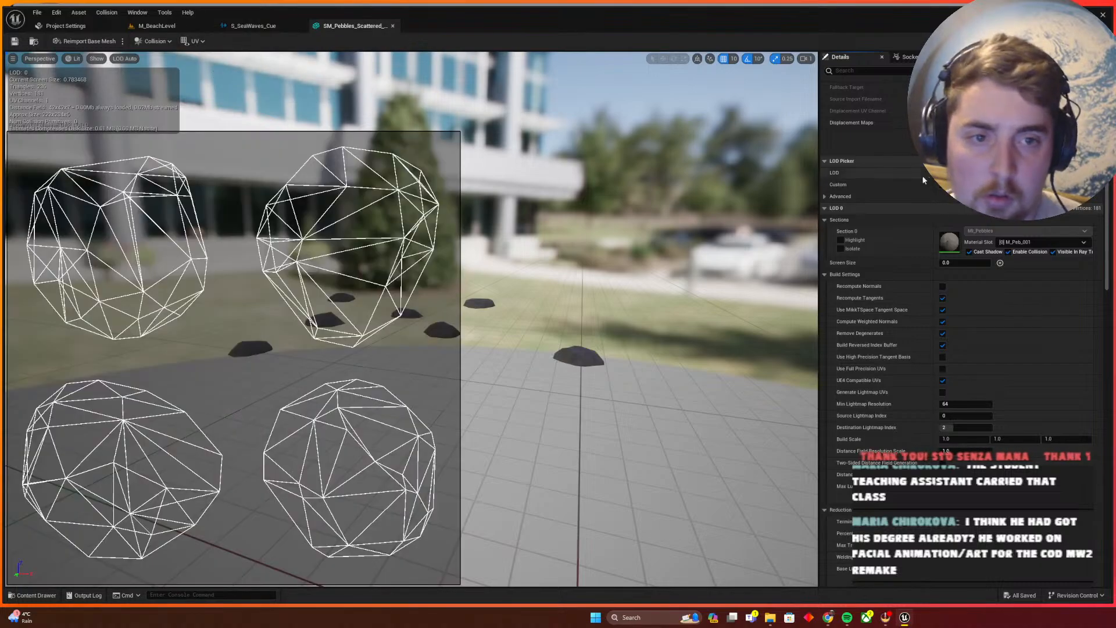
{"action": "left_click", "coordinate": [197, 41]}
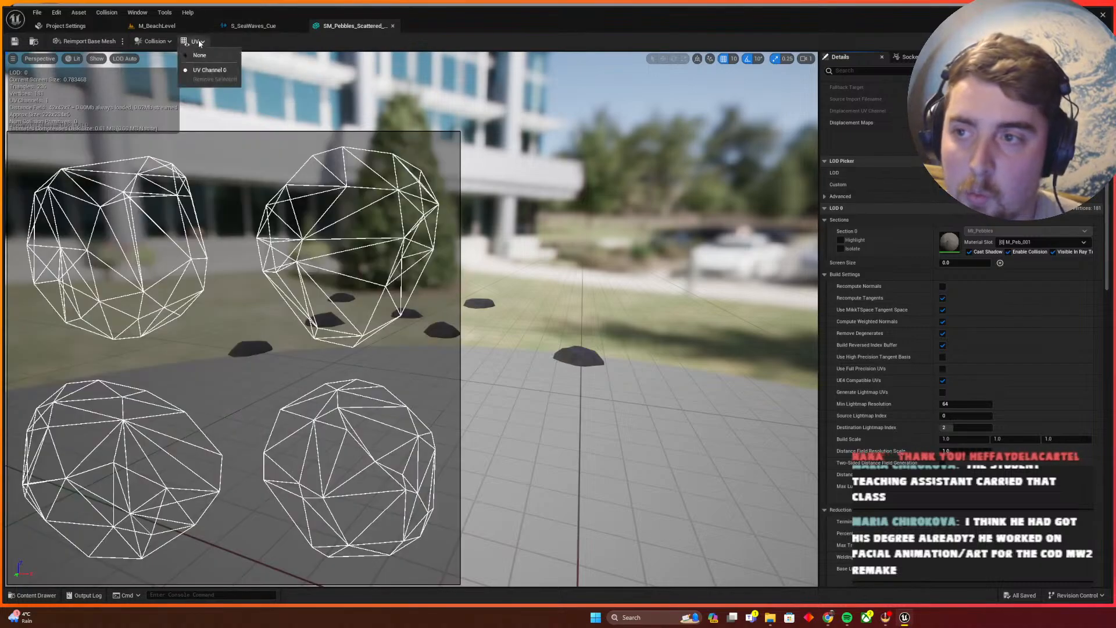
{"action": "left_click", "coordinate": [199, 55]}
{"action": "scroll", "coordinate": [1075, 246], "scroll_direction": "up", "scroll_amount": 3}
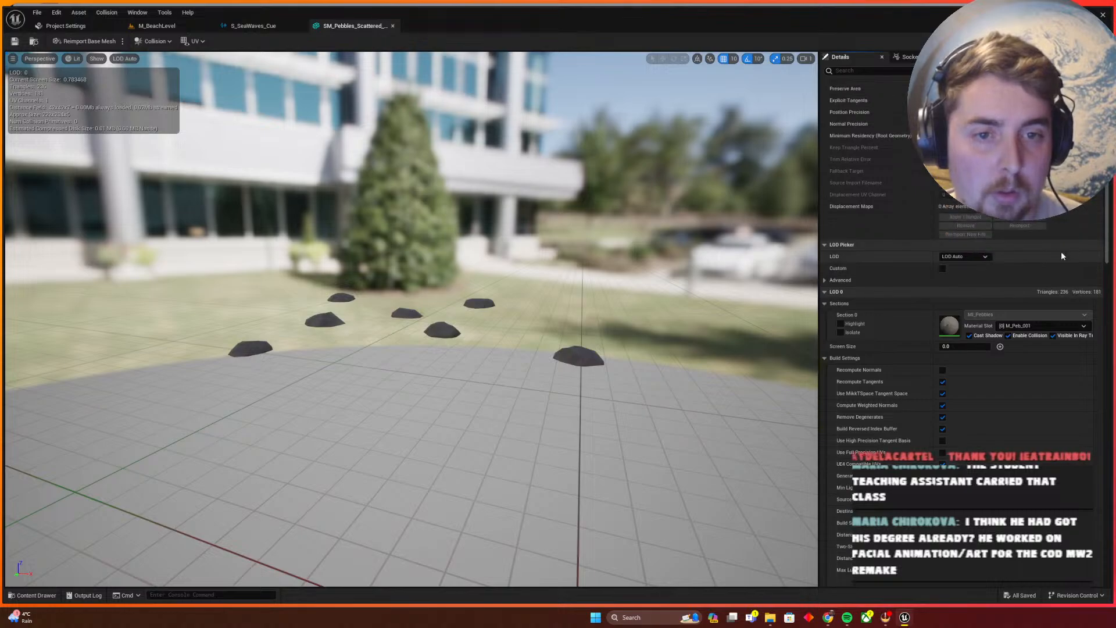
{"action": "scroll", "coordinate": [1061, 256], "scroll_direction": "up", "scroll_amount": 3}
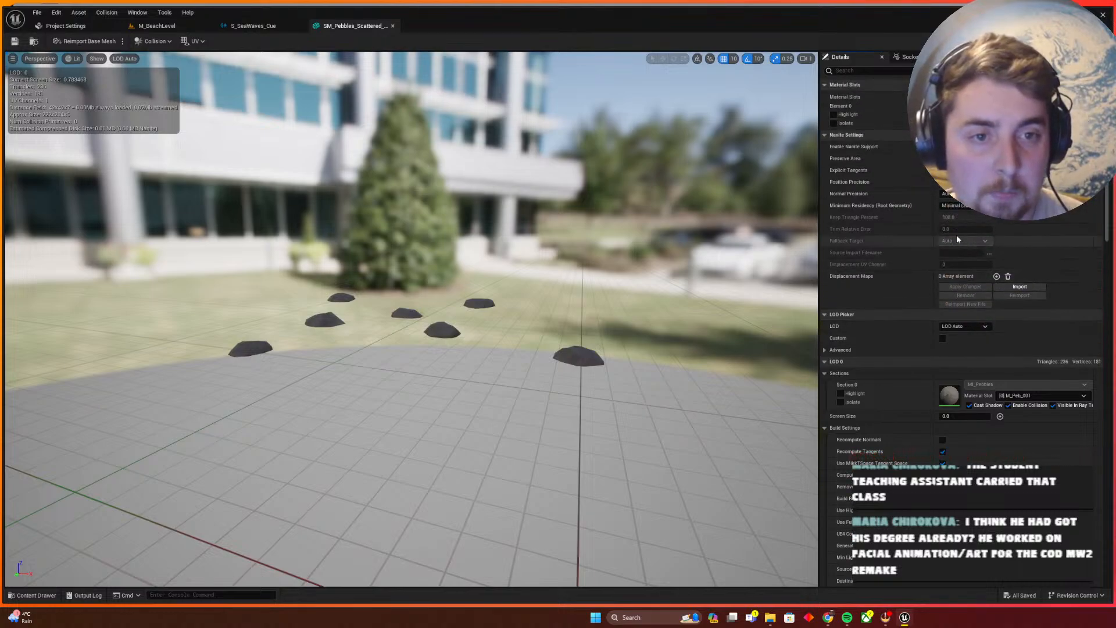
{"action": "left_click", "coordinate": [959, 182]}
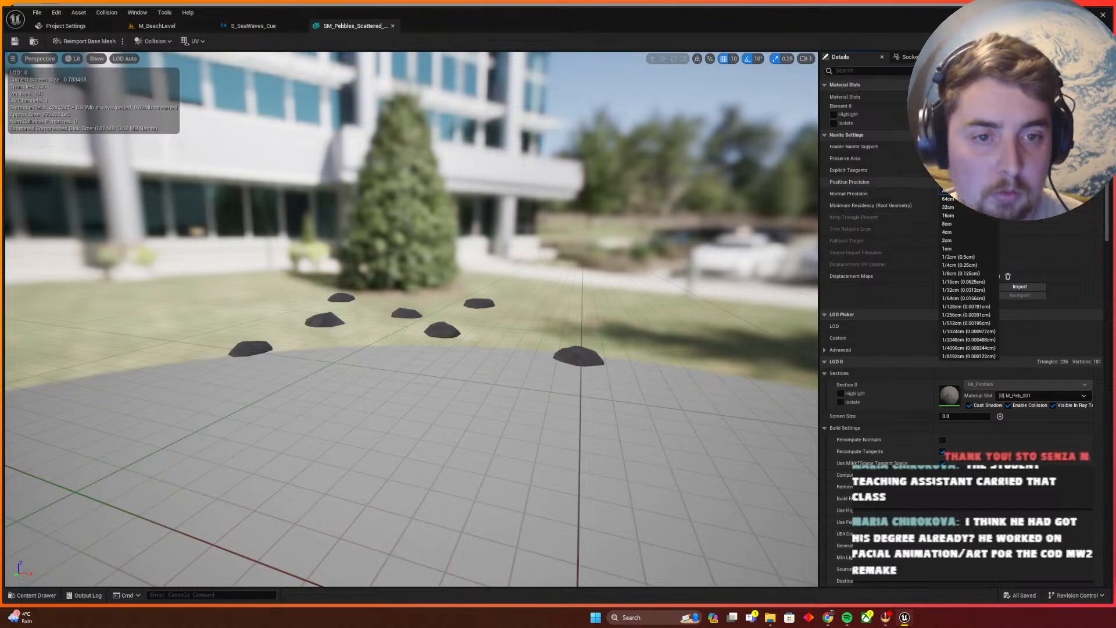
{"action": "left_click", "coordinate": [959, 182]}
In the beach level's Foliage mode, erase the scattered pebbles from the sand with a brush size of 300
{"action": "left_click", "coordinate": [157, 26]}
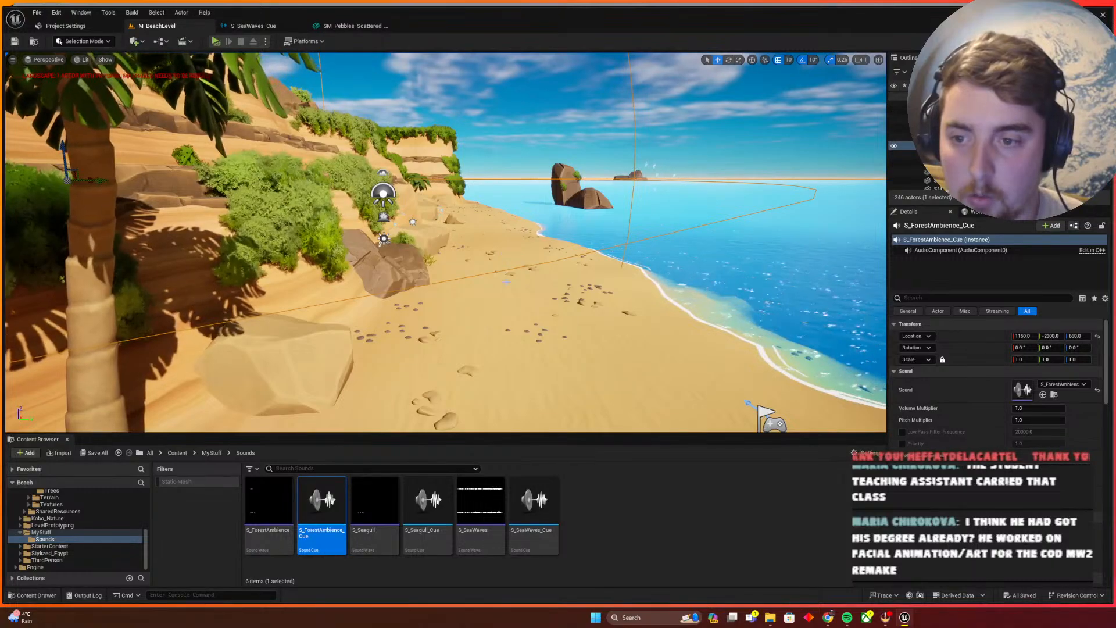
{"action": "left_click", "coordinate": [83, 41]}
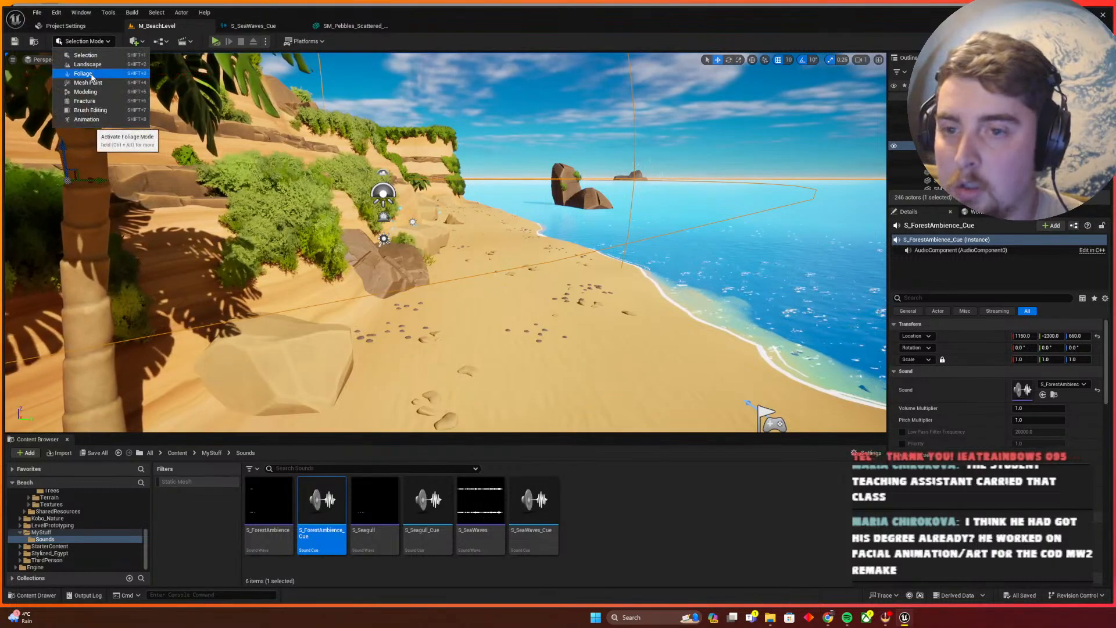
{"action": "left_click", "coordinate": [87, 74]}
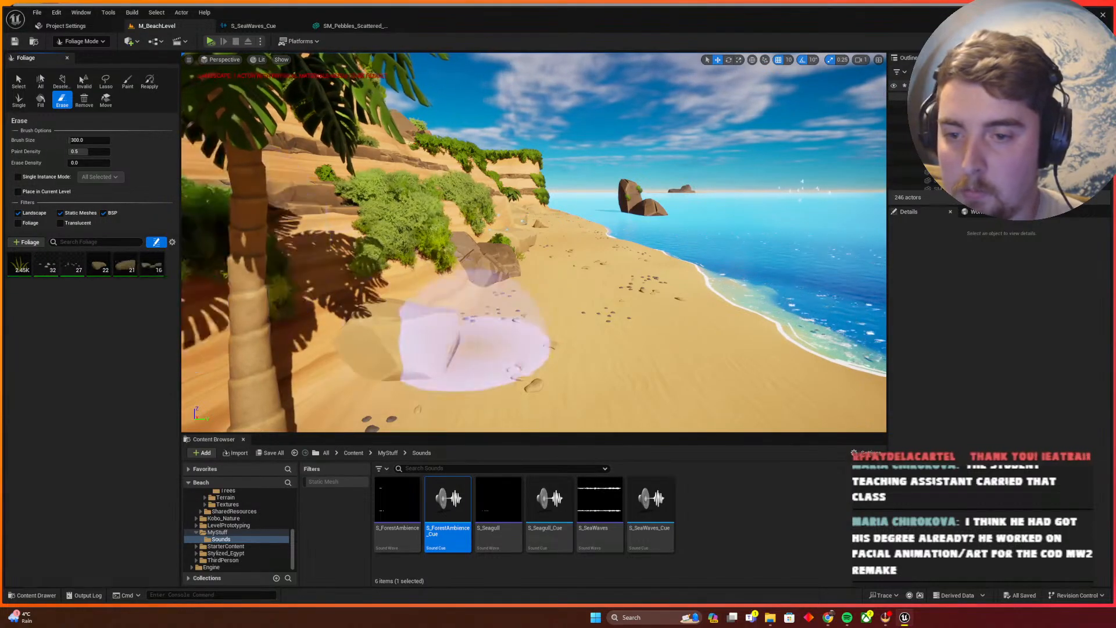
{"action": "mouse_move", "coordinate": [474, 343]}
{"action": "left_mouse_down"}
{"action": "mouse_move", "coordinate": [536, 281]}
{"action": "mouse_move", "coordinate": [623, 279]}
{"action": "mouse_move", "coordinate": [560, 237]}
{"action": "mouse_move", "coordinate": [572, 238]}
{"action": "mouse_move", "coordinate": [557, 220]}
{"action": "mouse_move", "coordinate": [411, 359]}
{"action": "mouse_move", "coordinate": [577, 249]}
{"action": "mouse_move", "coordinate": [578, 228]}
{"action": "mouse_move", "coordinate": [536, 219]}
{"action": "mouse_move", "coordinate": [562, 215]}
{"action": "mouse_move", "coordinate": [586, 250]}
{"action": "left_mouse_up"}
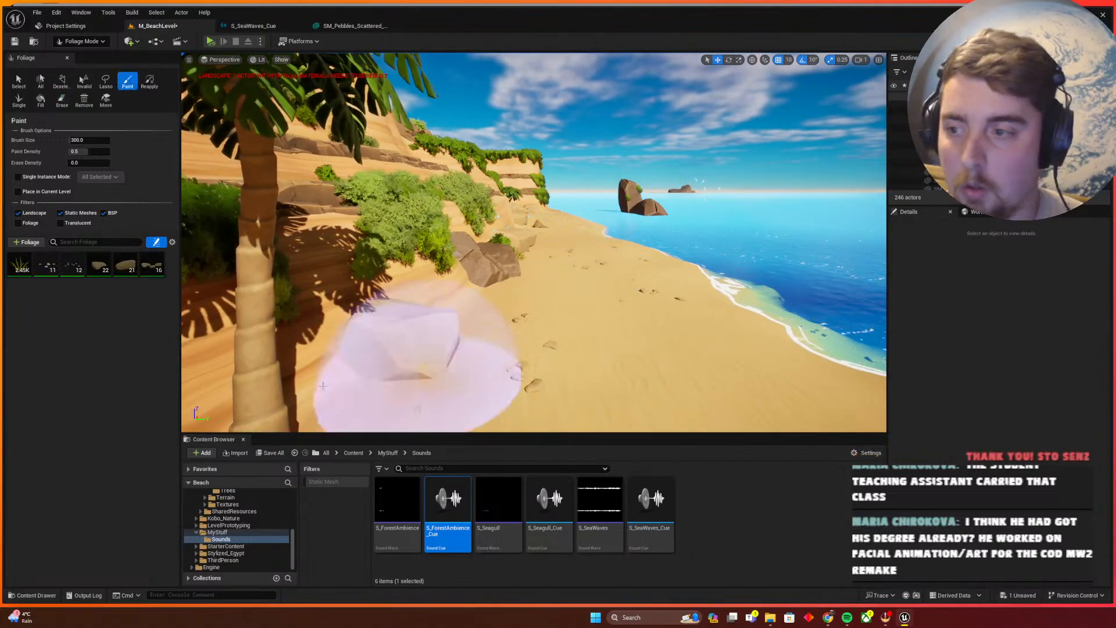
Paint a few rocks of the two rock foliage types across the sand and near the waterline, and return to Selection mode
{"action": "left_click", "coordinate": [92, 258]}
{"action": "left_click", "coordinate": [120, 258]}
{"action": "left_click_drag", "start_coordinate": [690, 347], "coordinate": [613, 317]}
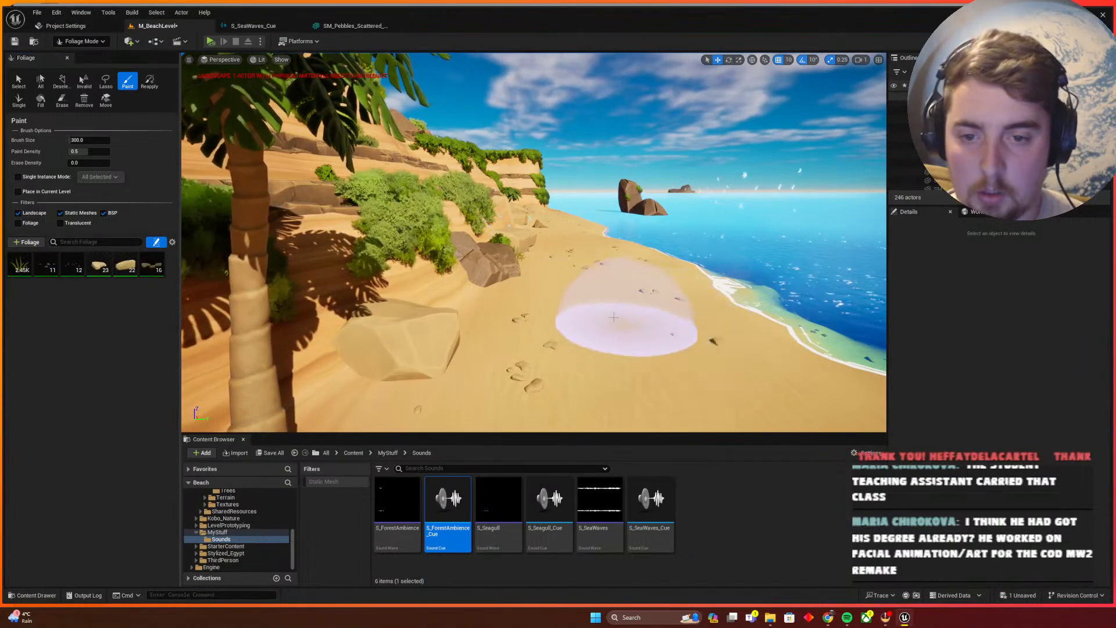
{"action": "left_click", "coordinate": [577, 285]}
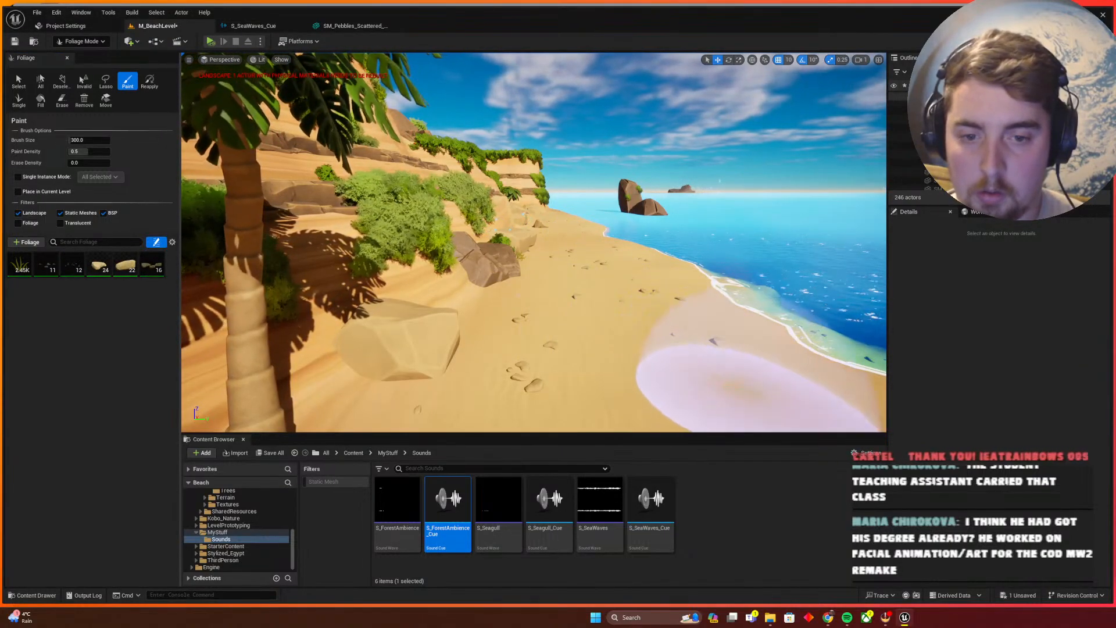
{"action": "left_click", "coordinate": [751, 387]}
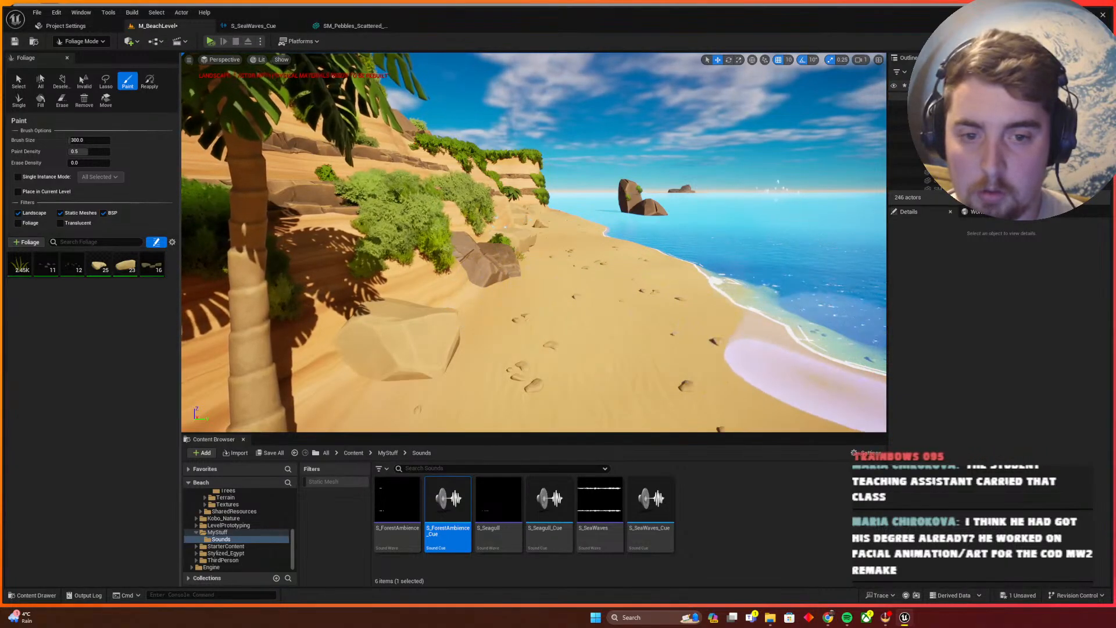
{"action": "left_click", "coordinate": [764, 372]}
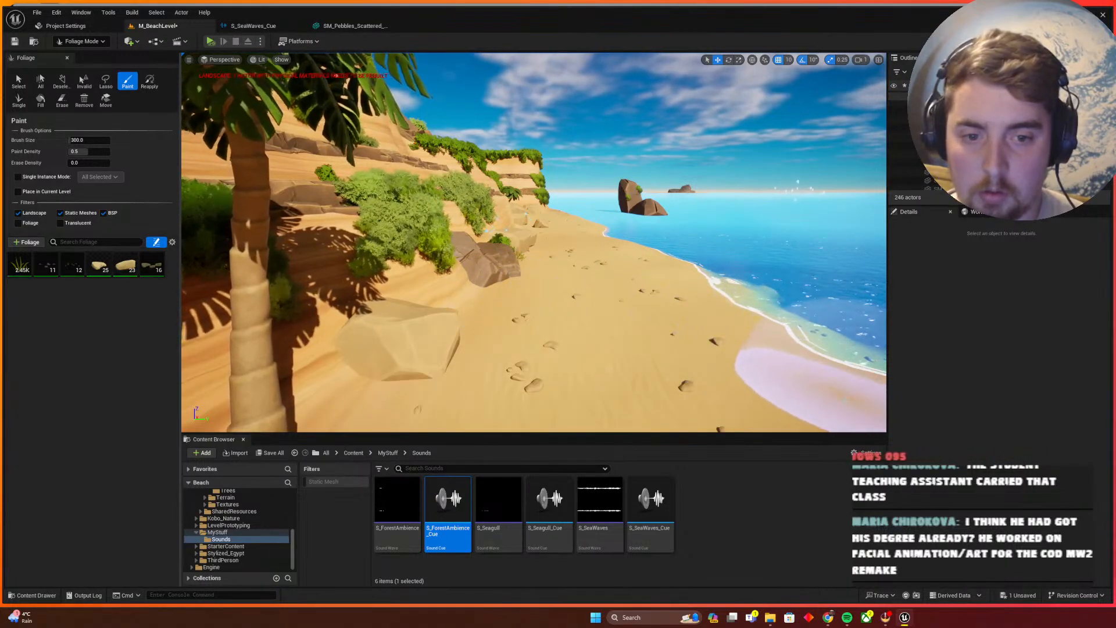
{"action": "left_click", "coordinate": [584, 243]}
{"action": "left_click", "coordinate": [62, 100]}
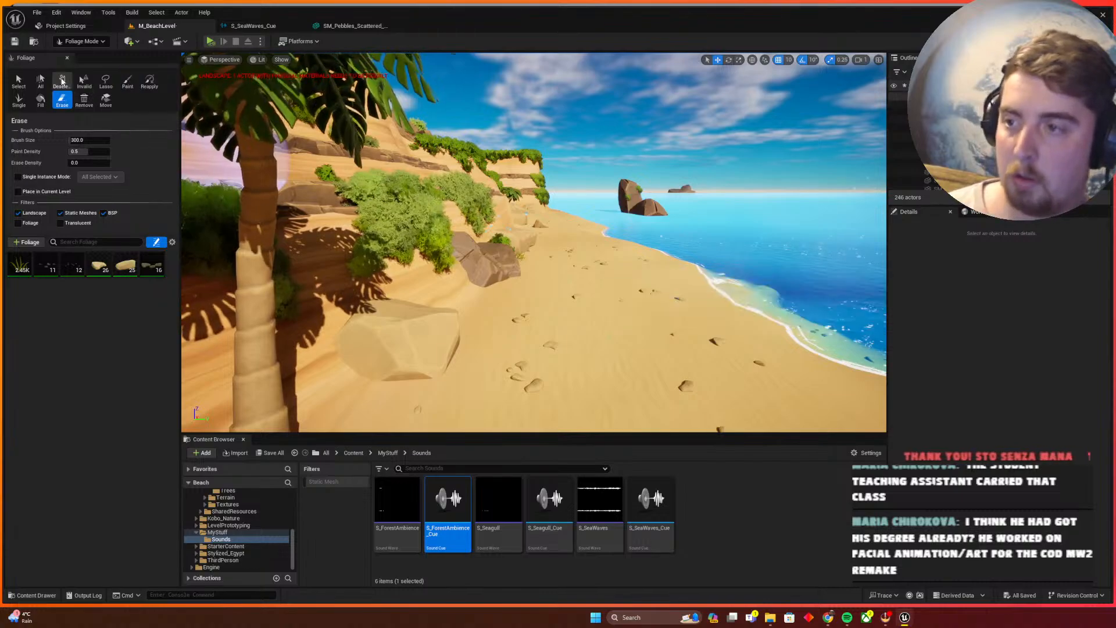
{"action": "left_click", "coordinate": [85, 54]}
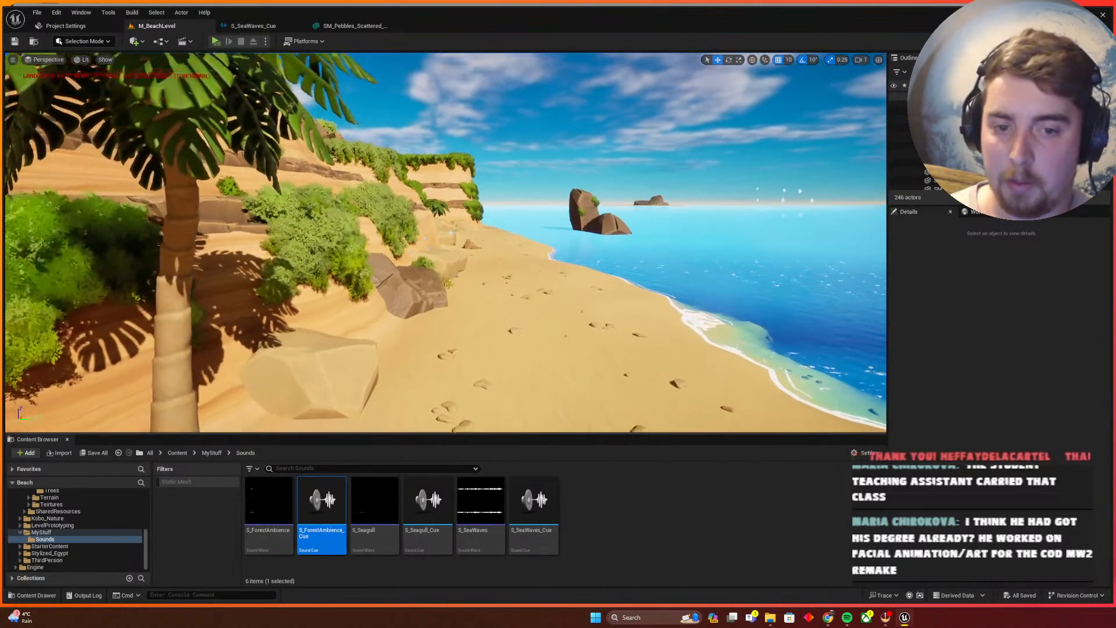
Frame the view along the beach and simulate the level to listen to the combined ambience, ending the simulation
{"action": "key", "text": "w"}
{"action": "right_click_drag", "start_coordinate": [446, 243], "coordinate": [465, 254]}
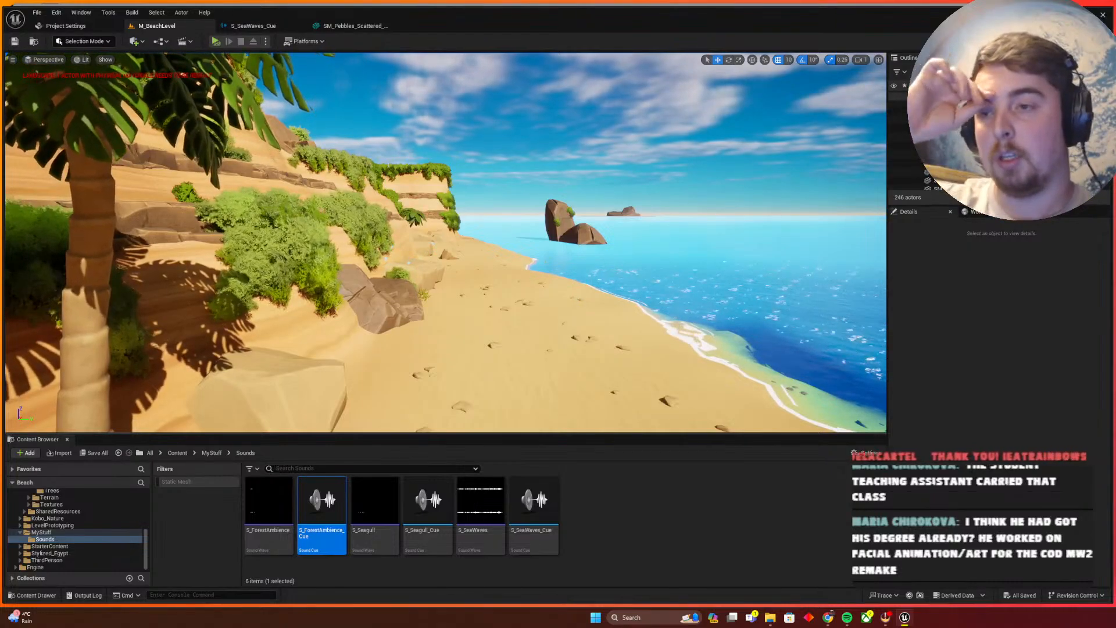
{"action": "left_click", "coordinate": [215, 44]}
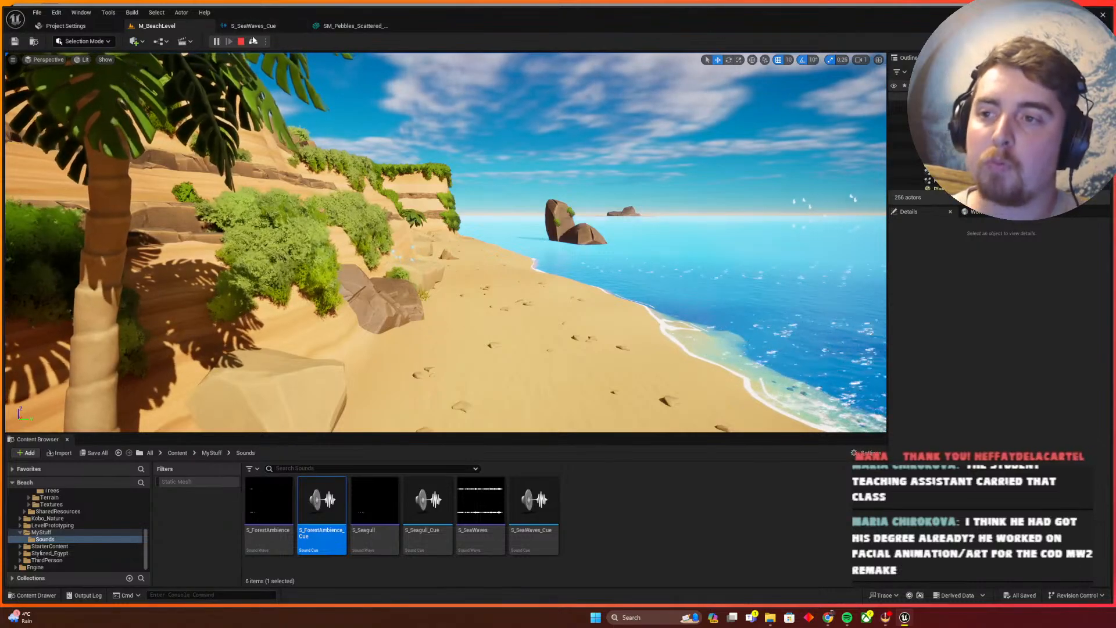
{"action": "left_click", "coordinate": [240, 41]}
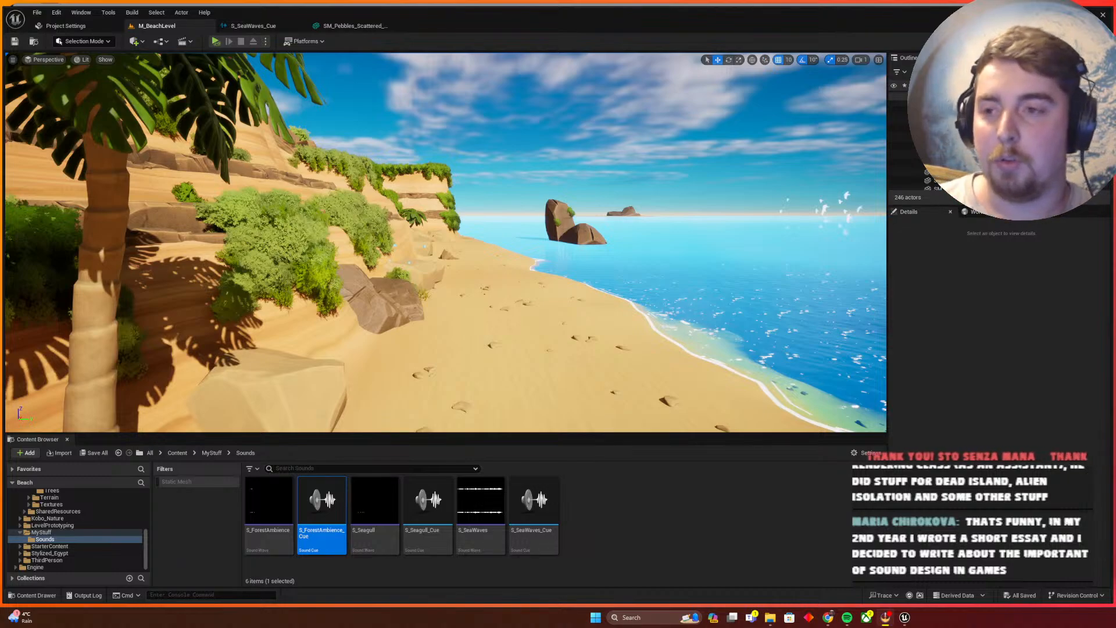
Switch to the browser, view the Wizard101 environment poll on the YouTube channel's Community page, and switch back to Unreal Editor
{"action": "left_click", "coordinate": [828, 618]}
{"action": "left_click", "coordinate": [64, 16]}
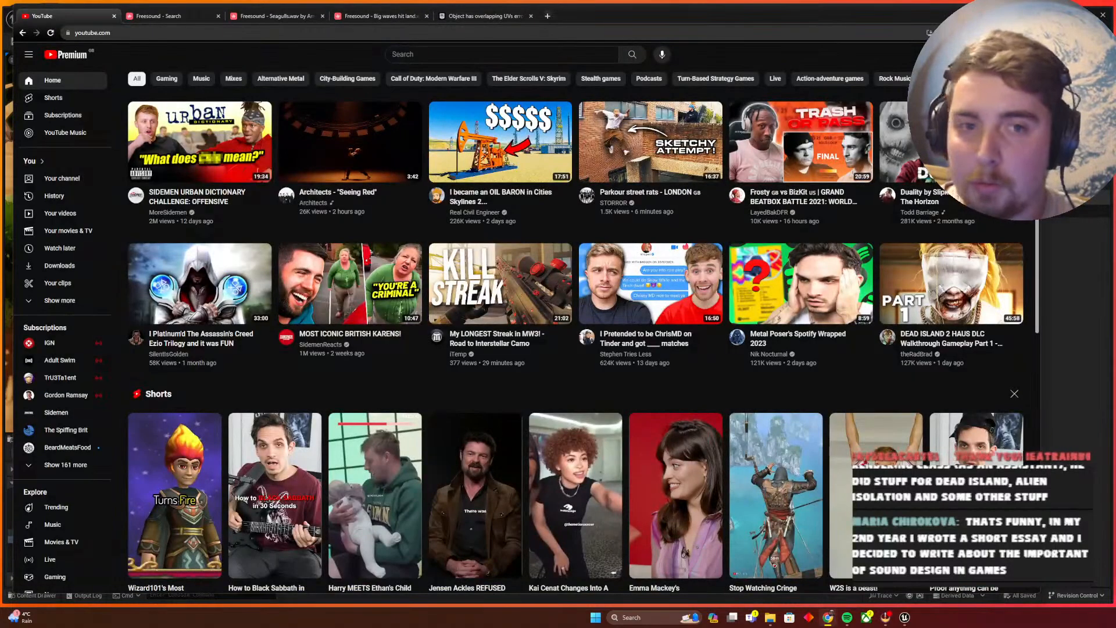
{"action": "left_click", "coordinate": [61, 178]}
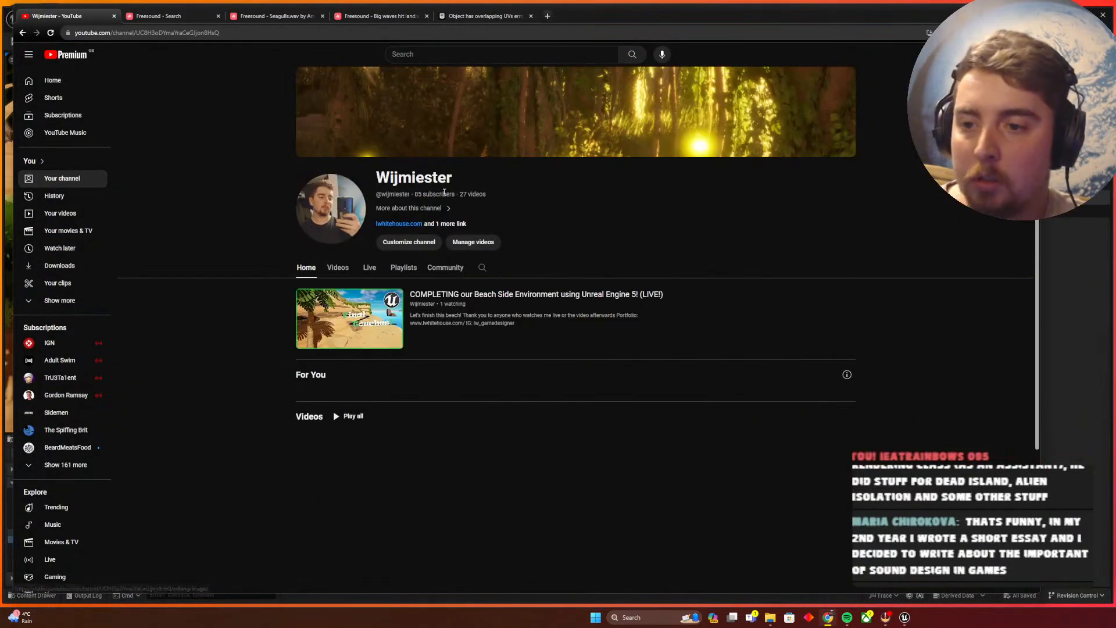
{"action": "left_click", "coordinate": [446, 268]}
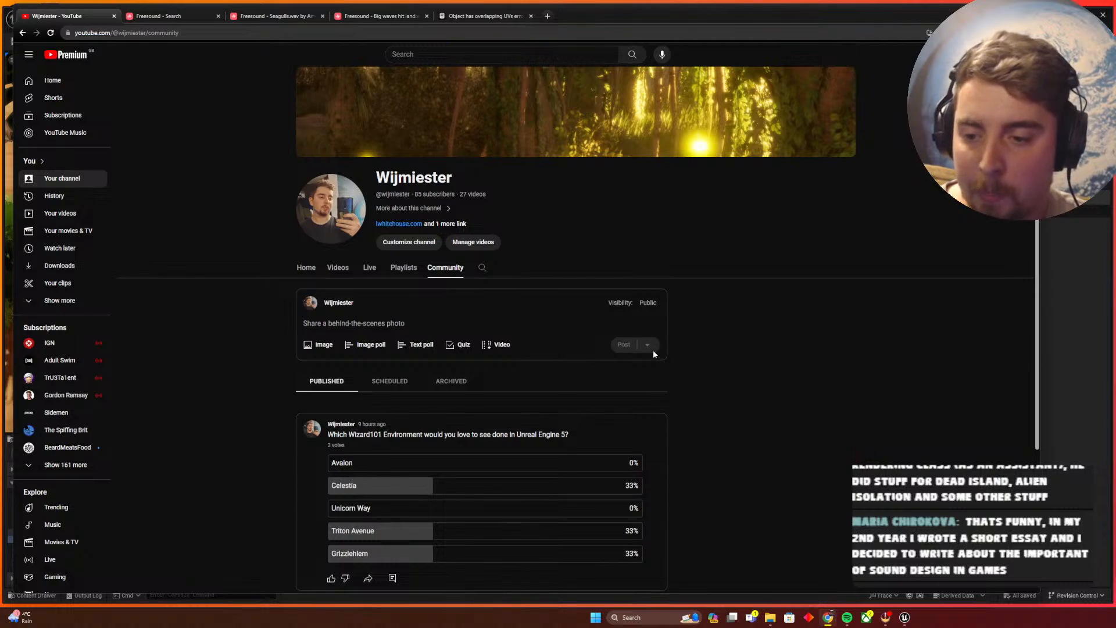
{"action": "scroll", "coordinate": [726, 366], "scroll_direction": "down", "scroll_amount": 1}
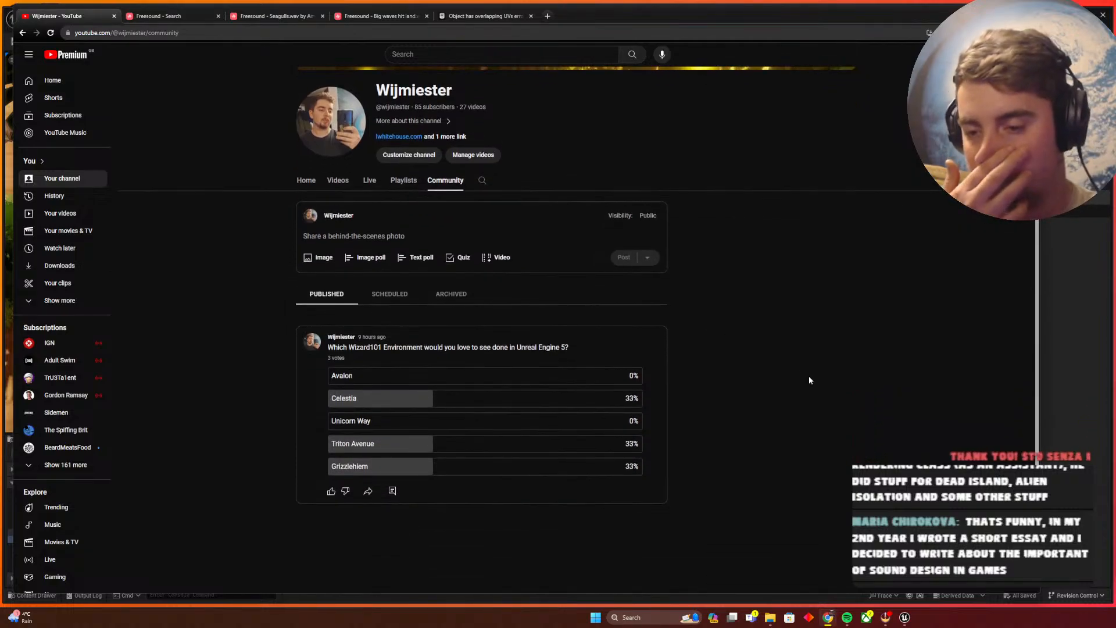
{"action": "scroll", "coordinate": [809, 380], "scroll_direction": "down", "scroll_amount": 1}
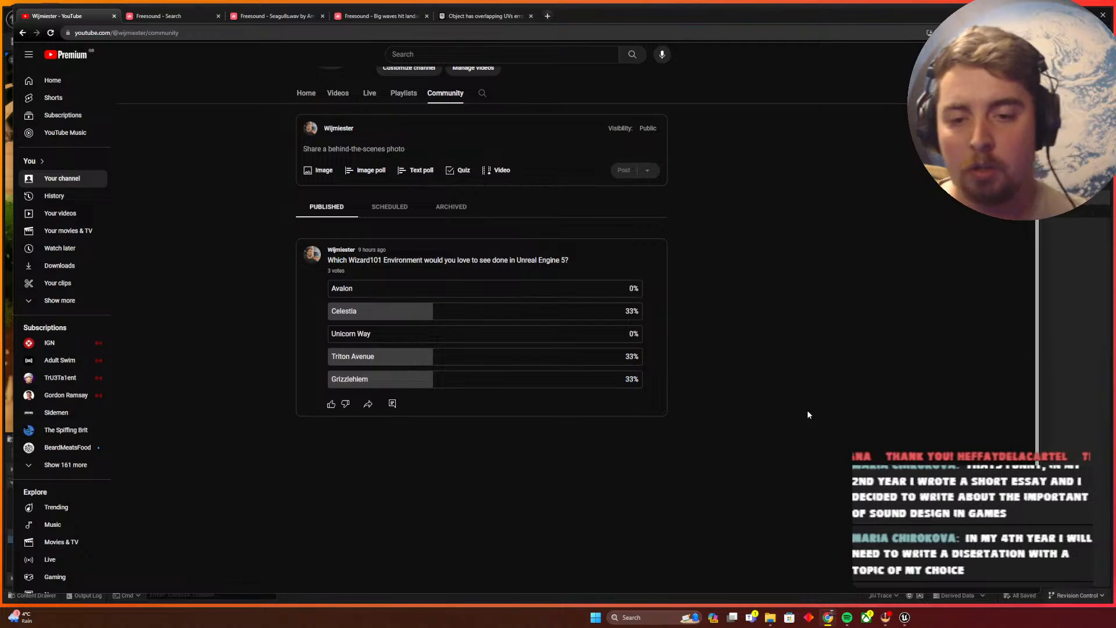
{"action": "left_click", "coordinate": [887, 618]}
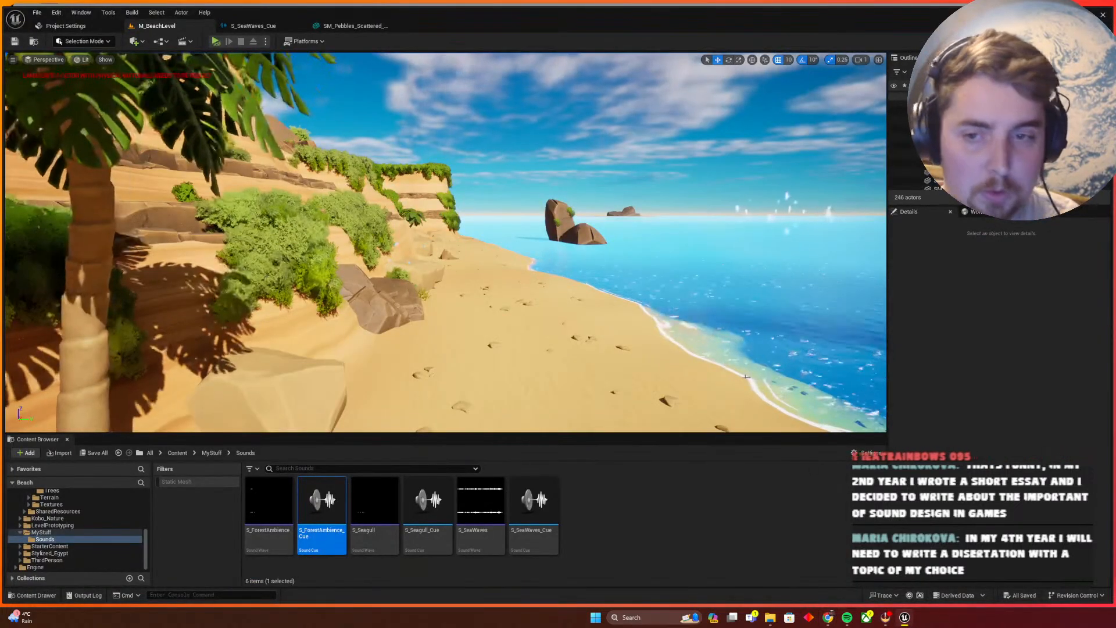